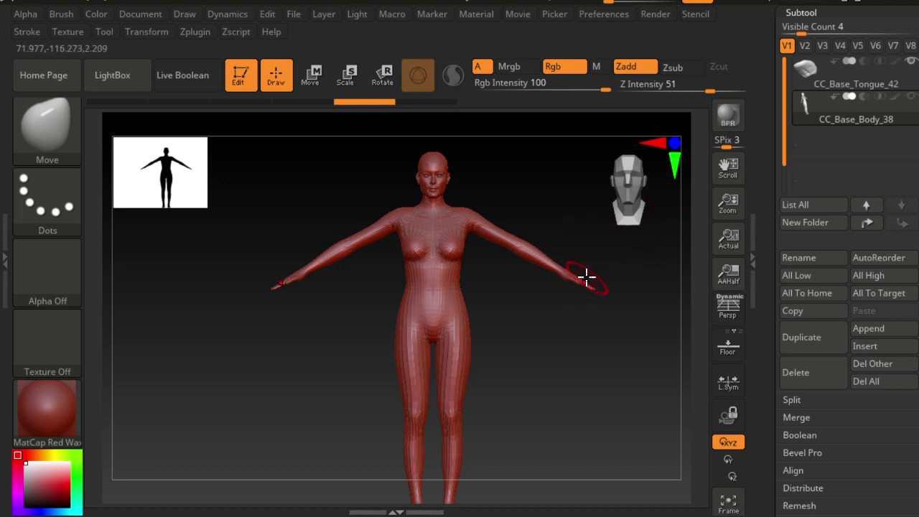
Rotate the model to inspect it, undo, then mask and clear the whole model.
{"action": "mouse_move", "coordinate": [575, 391]}
{"action": "left_mouse_down"}
{"action": "mouse_move", "coordinate": [556, 332]}
{"action": "mouse_move", "coordinate": [550, 361]}
{"action": "mouse_move", "coordinate": [537, 326]}
{"action": "left_mouse_up"}
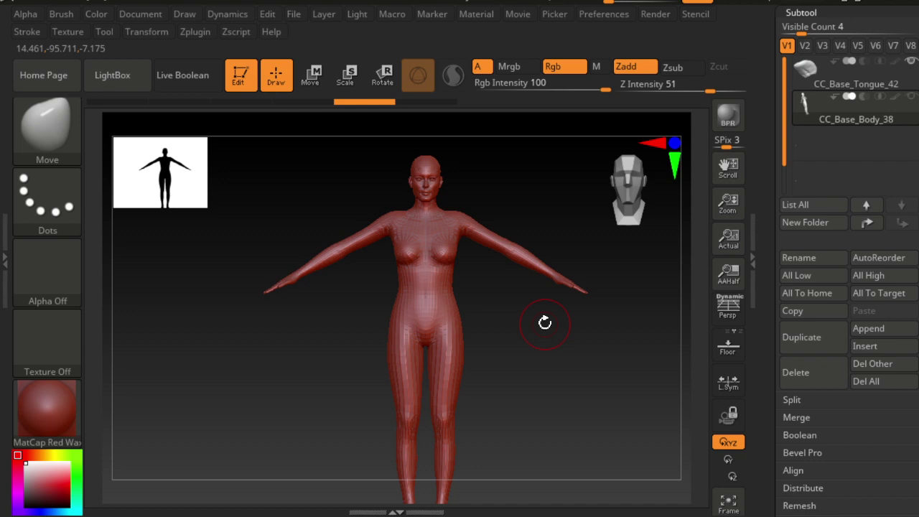
{"action": "mouse_move", "coordinate": [544, 322]}
{"action": "left_mouse_down"}
{"action": "mouse_move", "coordinate": [451, 333]}
{"action": "mouse_move", "coordinate": [533, 336]}
{"action": "left_mouse_up"}
{"action": "mouse_move", "coordinate": [642, 211]}
{"action": "left_mouse_down"}
{"action": "mouse_move", "coordinate": [624, 208]}
{"action": "mouse_move", "coordinate": [593, 233]}
{"action": "left_mouse_up"}
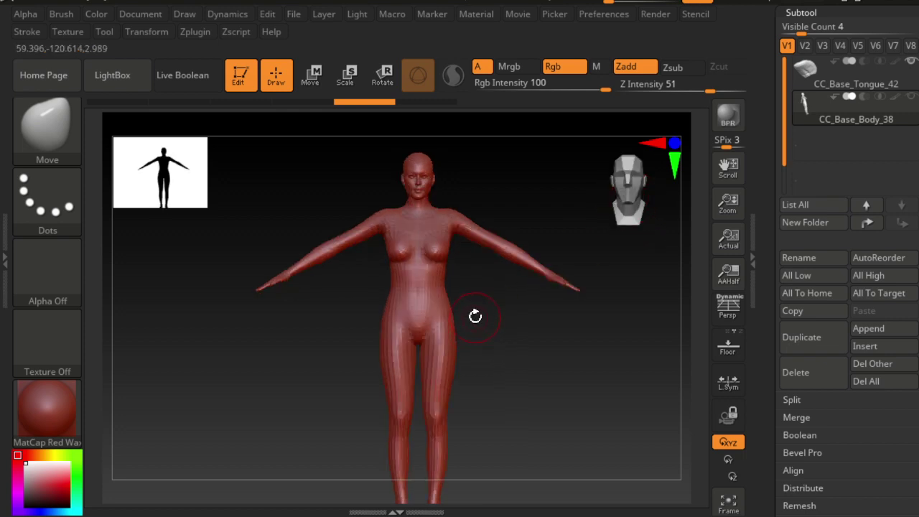
{"action": "key", "text": "ctrl+z"}
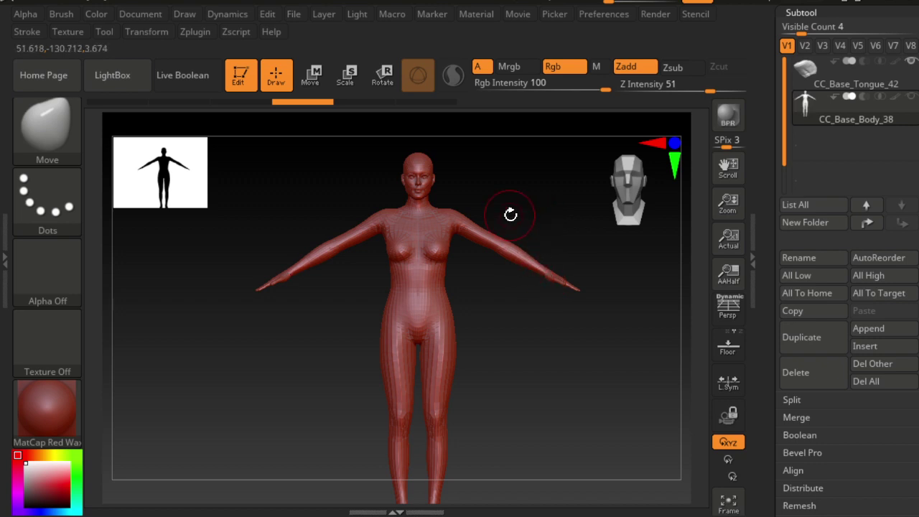
{"action": "mouse_move", "coordinate": [517, 160]}
{"action": "left_mouse_down", "text": "alt"}
{"action": "mouse_move", "coordinate": [513, 225]}
{"action": "mouse_move", "coordinate": [477, 250]}
{"action": "left_mouse_up", "text": "alt"}
{"action": "key", "text": "ctrl"}
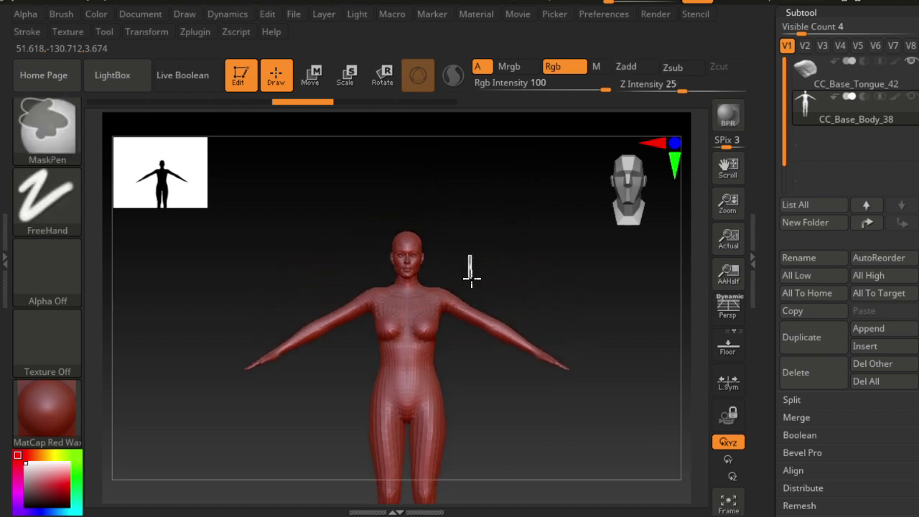
{"action": "left_click", "coordinate": [468, 260], "text": "ctrl"}
{"action": "left_click", "coordinate": [482, 246], "text": "ctrl"}
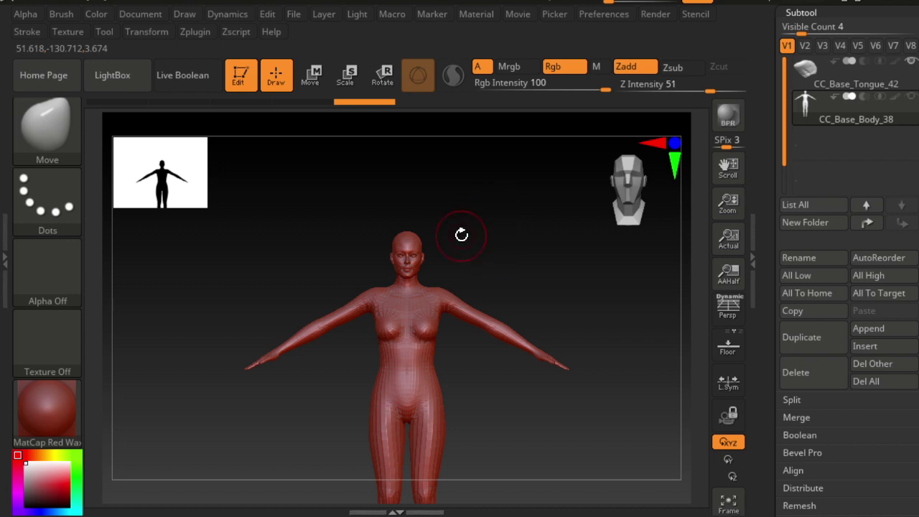
Frame the head and lasso-mask the scalp down to a pointed forehead hairline.
{"action": "mouse_move", "coordinate": [492, 249]}
{"action": "right_mouse_down", "text": "ctrl"}
{"action": "mouse_move", "coordinate": [527, 338]}
{"action": "mouse_move", "coordinate": [551, 234]}
{"action": "right_mouse_up", "text": "ctrl"}
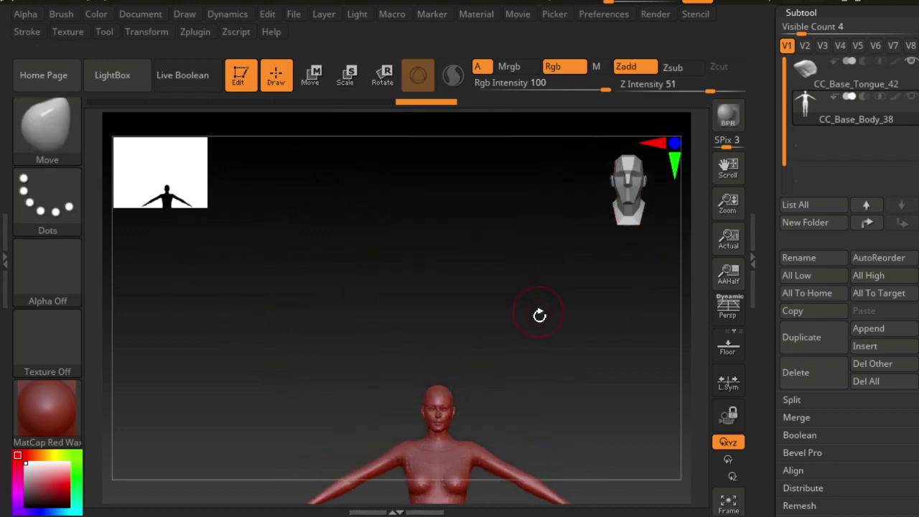
{"action": "mouse_move", "coordinate": [538, 313]}
{"action": "right_mouse_down", "text": "ctrl"}
{"action": "mouse_move", "coordinate": [535, 221]}
{"action": "mouse_move", "coordinate": [564, 273]}
{"action": "mouse_move", "coordinate": [453, 252]}
{"action": "mouse_move", "coordinate": [423, 290]}
{"action": "mouse_move", "coordinate": [425, 230]}
{"action": "mouse_move", "coordinate": [378, 344]}
{"action": "mouse_move", "coordinate": [349, 373]}
{"action": "mouse_move", "coordinate": [330, 416]}
{"action": "mouse_move", "coordinate": [294, 417]}
{"action": "mouse_move", "coordinate": [320, 231]}
{"action": "mouse_move", "coordinate": [299, 400]}
{"action": "mouse_move", "coordinate": [321, 273]}
{"action": "mouse_move", "coordinate": [331, 299]}
{"action": "mouse_move", "coordinate": [340, 225]}
{"action": "mouse_move", "coordinate": [328, 267]}
{"action": "mouse_move", "coordinate": [396, 266]}
{"action": "right_mouse_up", "text": "ctrl"}
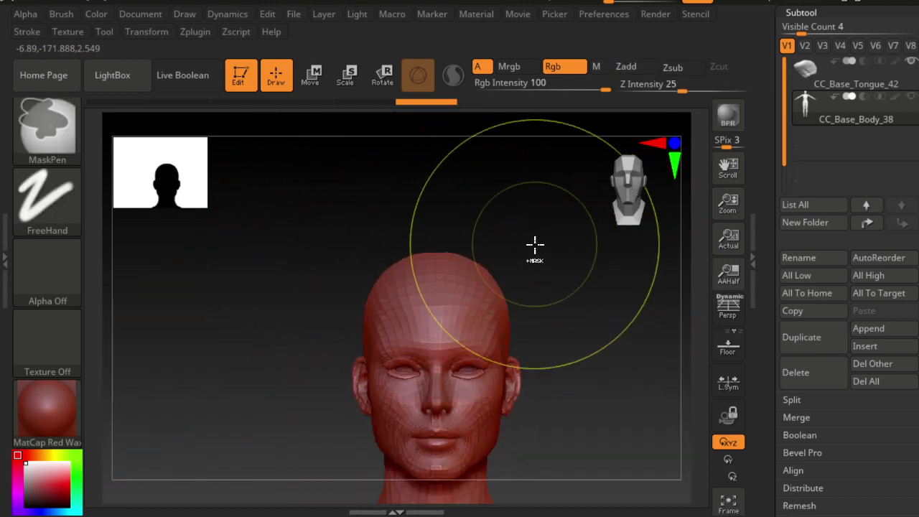
{"action": "mouse_move", "coordinate": [533, 246]}
{"action": "right_mouse_down", "text": "alt"}
{"action": "mouse_move", "coordinate": [560, 302]}
{"action": "mouse_move", "coordinate": [531, 300]}
{"action": "mouse_move", "coordinate": [578, 343]}
{"action": "mouse_move", "coordinate": [414, 271]}
{"action": "right_mouse_up", "text": "alt"}
{"action": "right_click_drag", "start_coordinate": [285, 298], "coordinate": [219, 369], "text": "alt"}
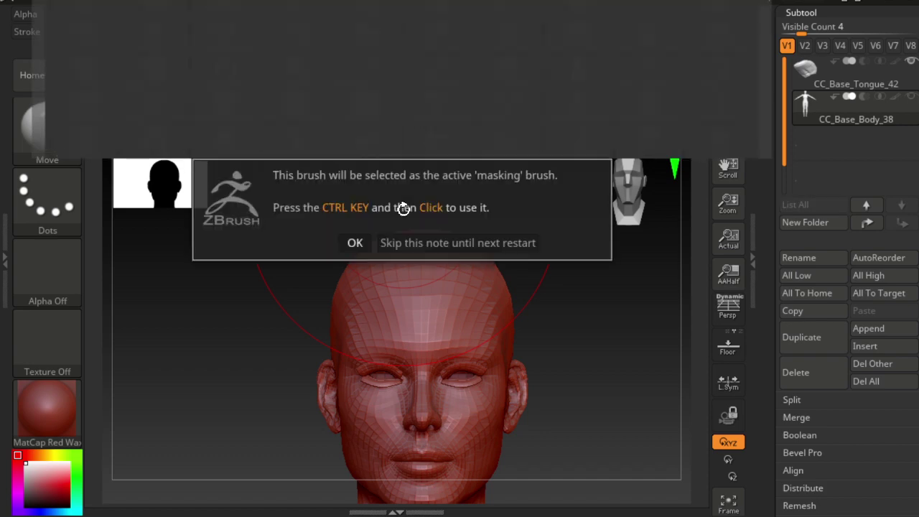
{"action": "left_click", "coordinate": [392, 240]}
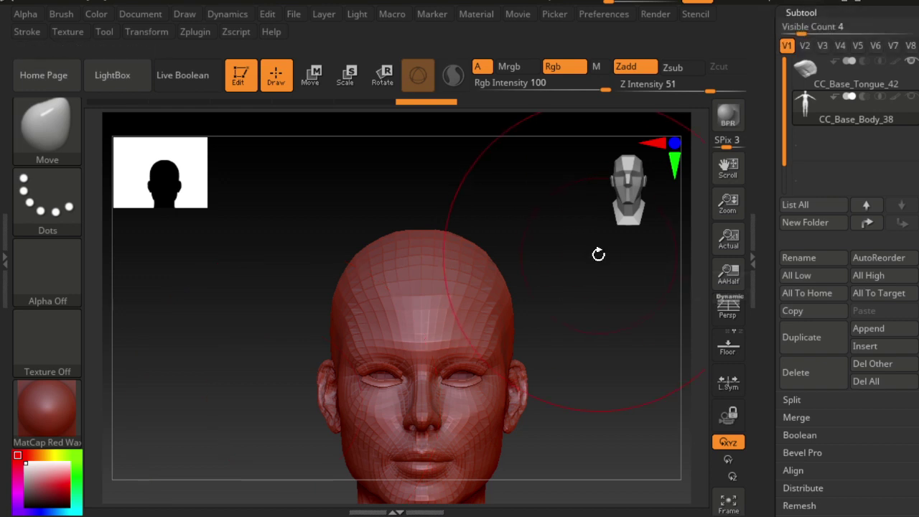
{"action": "mouse_move", "coordinate": [521, 275]}
{"action": "left_mouse_down", "text": "ctrl"}
{"action": "mouse_move", "coordinate": [302, 277]}
{"action": "mouse_move", "coordinate": [391, 306]}
{"action": "mouse_move", "coordinate": [454, 307]}
{"action": "left_mouse_up", "text": "ctrl"}
{"action": "mouse_move", "coordinate": [516, 310]}
{"action": "left_mouse_down"}
{"action": "mouse_move", "coordinate": [579, 305]}
{"action": "mouse_move", "coordinate": [511, 294]}
{"action": "mouse_move", "coordinate": [591, 292]}
{"action": "mouse_move", "coordinate": [615, 321]}
{"action": "mouse_move", "coordinate": [603, 318]}
{"action": "left_mouse_up"}
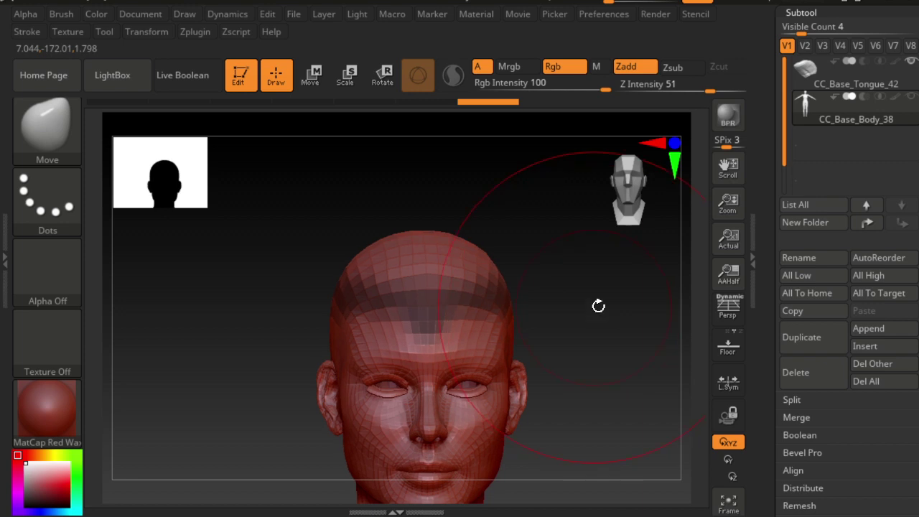
Set the Subtool Extract thickness to 0.002.
{"action": "scroll", "coordinate": [808, 365], "scroll_direction": "down", "scroll_amount": 2}
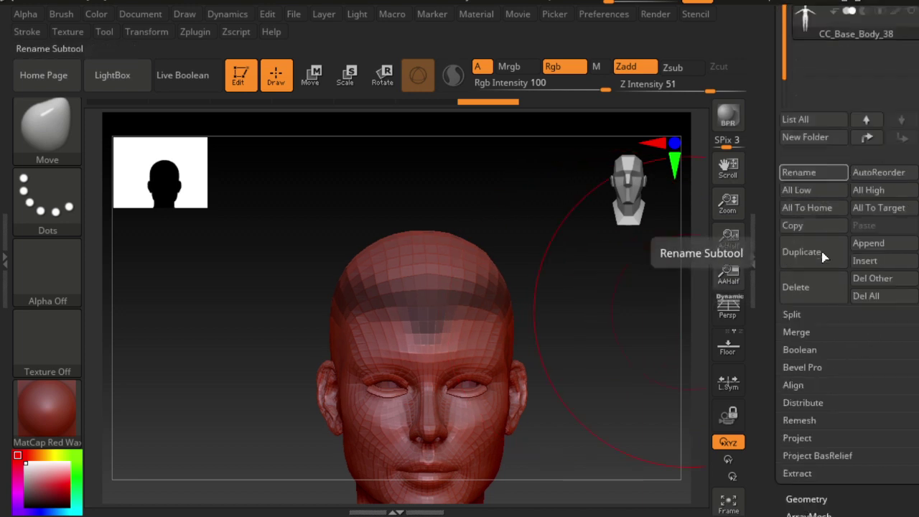
{"action": "scroll", "coordinate": [841, 283], "scroll_direction": "down", "scroll_amount": 2}
{"action": "scroll", "coordinate": [833, 377], "scroll_direction": "down", "scroll_amount": 3}
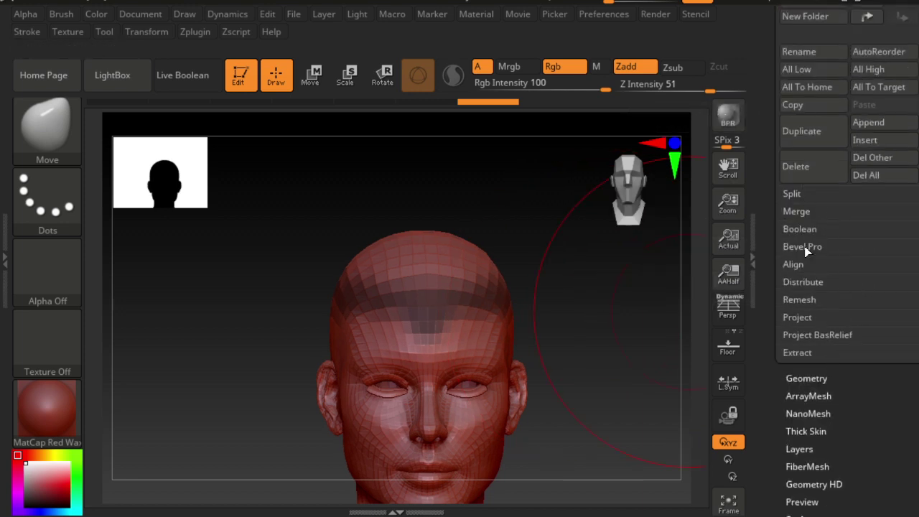
{"action": "left_click", "coordinate": [802, 356]}
{"action": "left_click", "coordinate": [886, 386]}
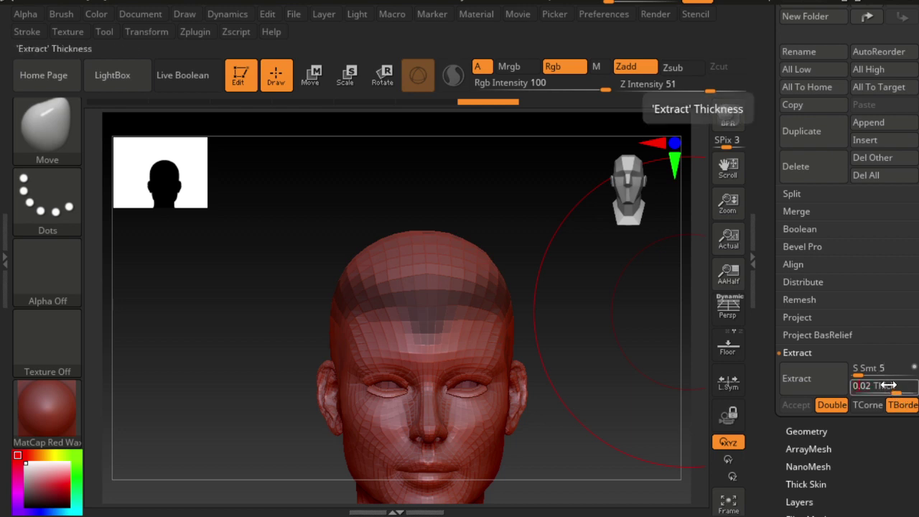
{"action": "type", "text": "0.002"}
{"action": "key", "text": "Return"}
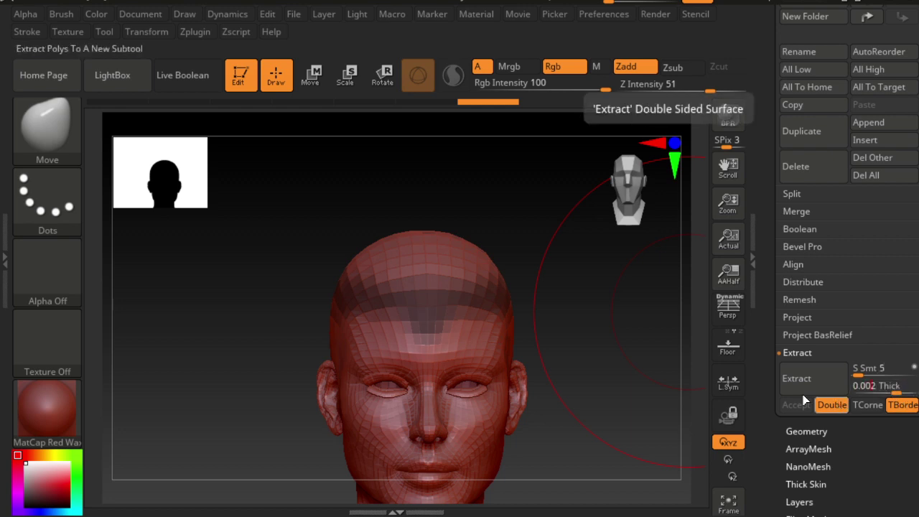
Preview the scalp shell extraction and accept it as the new Extract1 subtool.
{"action": "left_click", "coordinate": [796, 378]}
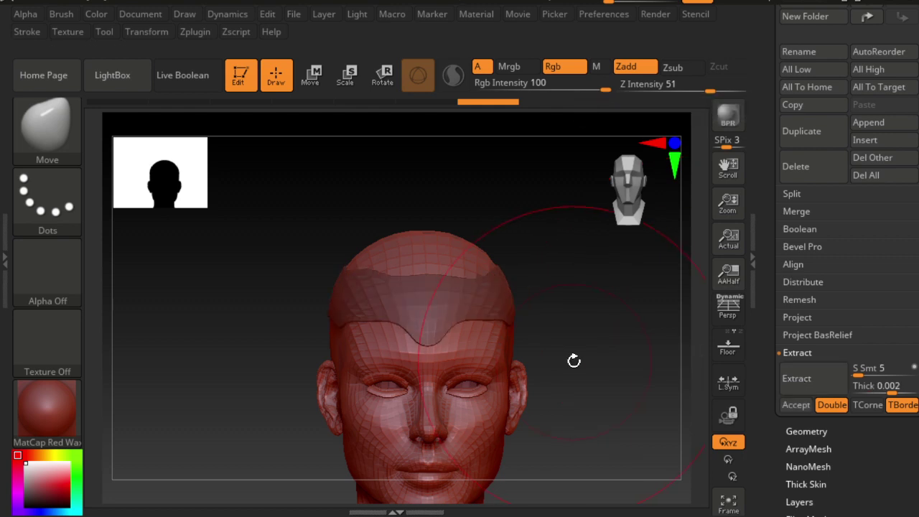
{"action": "left_click_drag", "start_coordinate": [574, 361], "coordinate": [635, 366]}
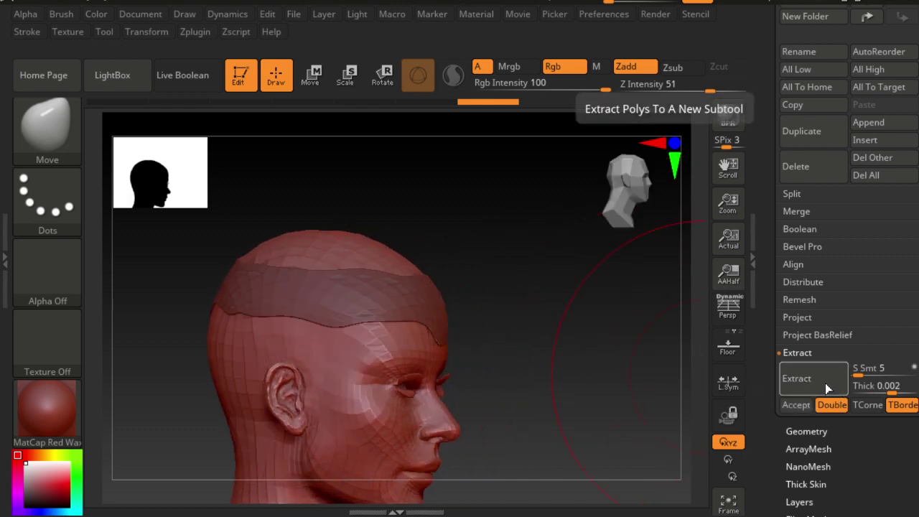
{"action": "left_click", "coordinate": [817, 382]}
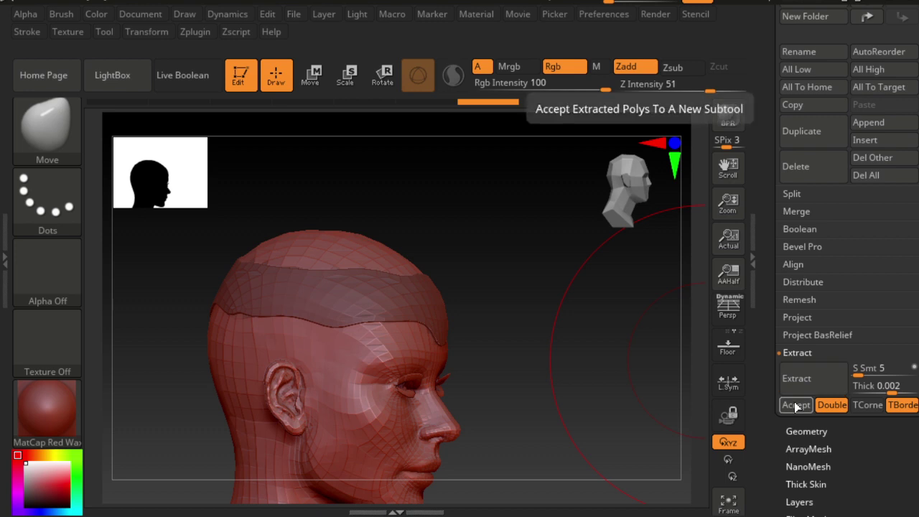
{"action": "left_click", "coordinate": [796, 406]}
{"action": "mouse_move", "coordinate": [568, 338]}
{"action": "left_mouse_down"}
{"action": "mouse_move", "coordinate": [511, 339]}
{"action": "mouse_move", "coordinate": [784, 234]}
{"action": "left_mouse_up"}
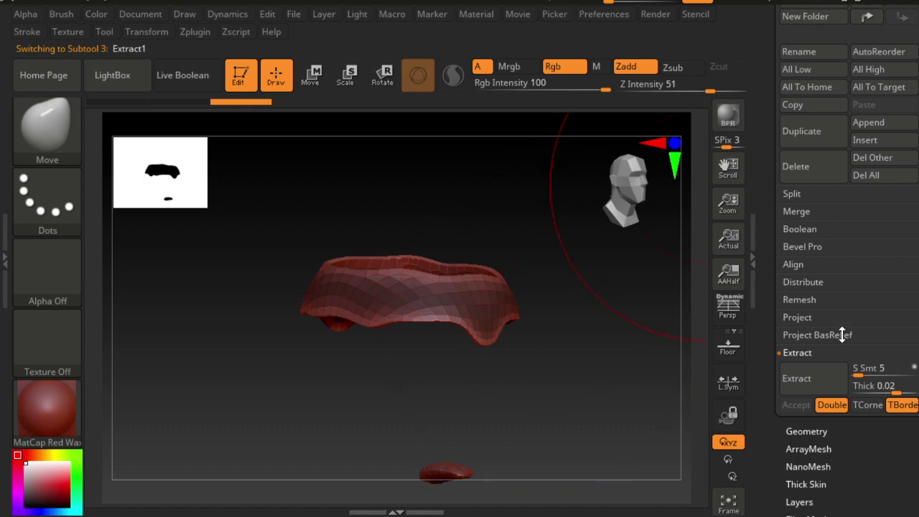
Unhide CC_Base_Body_38 and view the head from the front with Extract1 on top.
{"action": "scroll", "coordinate": [862, 89], "scroll_direction": "up", "scroll_amount": 5}
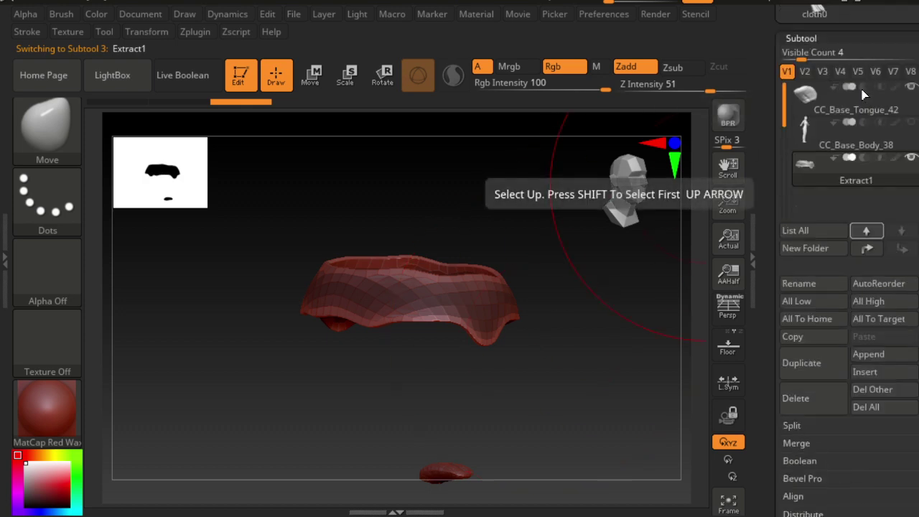
{"action": "left_click", "coordinate": [911, 122]}
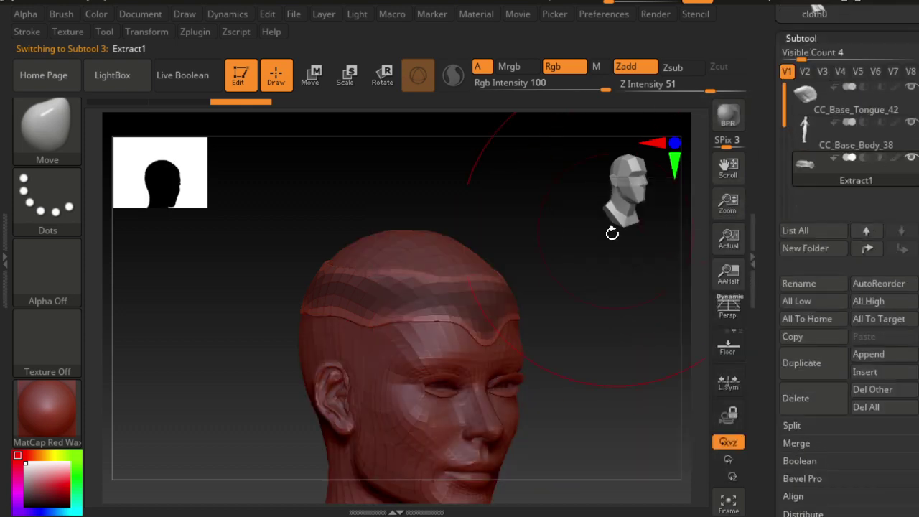
{"action": "key", "text": "ctrl"}
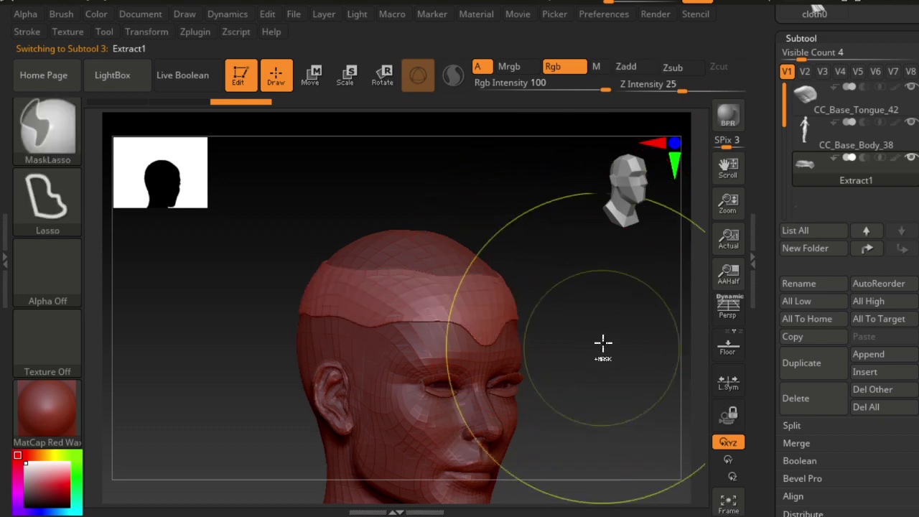
{"action": "key", "text": "bracketleft"}
{"action": "key", "text": "bracketleft"}
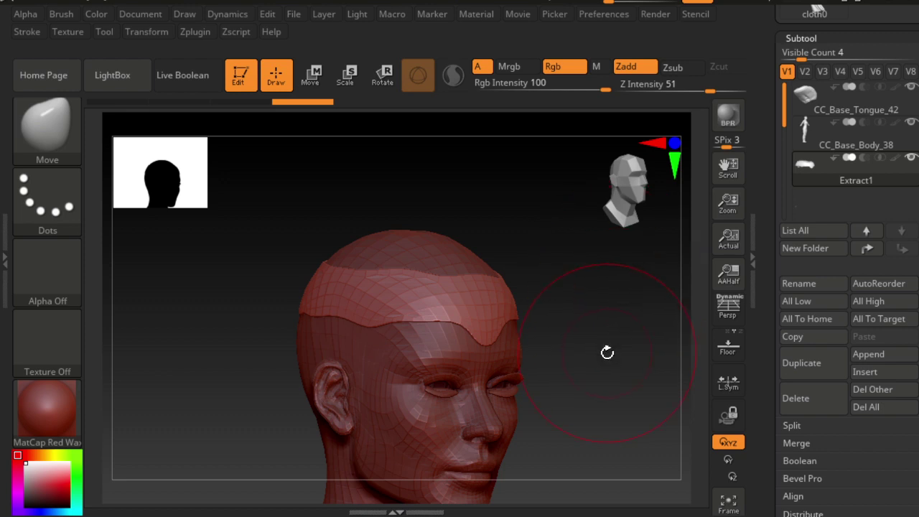
{"action": "mouse_move", "coordinate": [608, 353]}
{"action": "left_mouse_down", "text": "shift"}
{"action": "mouse_move", "coordinate": [590, 362]}
{"action": "mouse_move", "coordinate": [590, 342]}
{"action": "left_mouse_up", "text": "shift"}
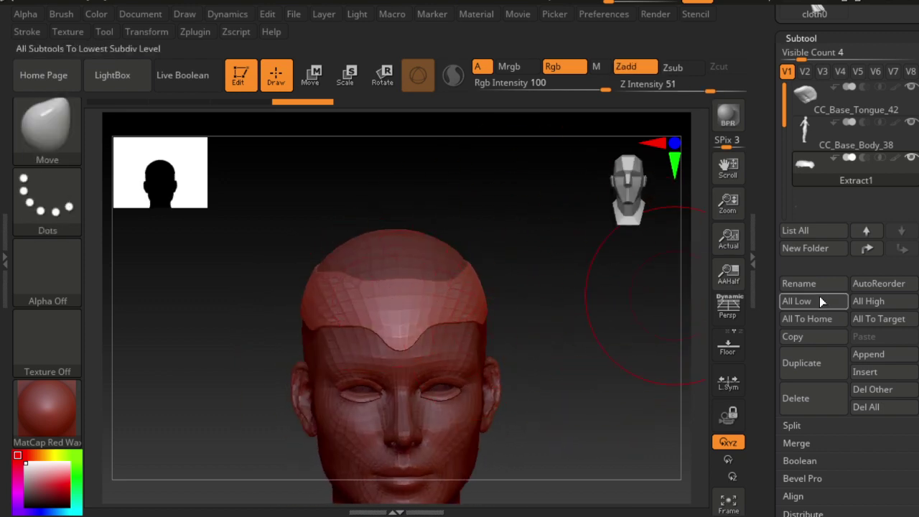
{"action": "scroll", "coordinate": [833, 302], "scroll_direction": "down", "scroll_amount": 4}
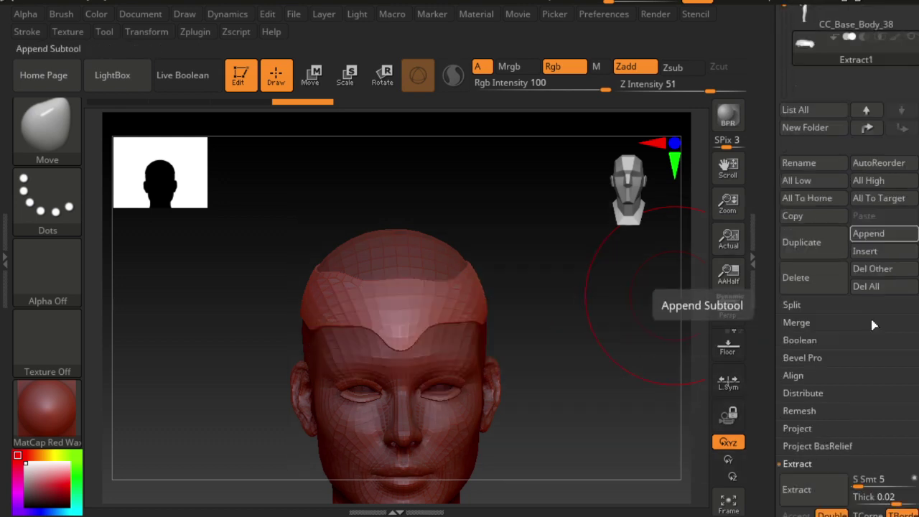
{"action": "scroll", "coordinate": [854, 308], "scroll_direction": "down", "scroll_amount": 1}
{"action": "scroll", "coordinate": [869, 316], "scroll_direction": "down", "scroll_amount": 5}
{"action": "scroll", "coordinate": [867, 316], "scroll_direction": "down", "scroll_amount": 3}
{"action": "scroll", "coordinate": [866, 310], "scroll_direction": "down", "scroll_amount": 2}
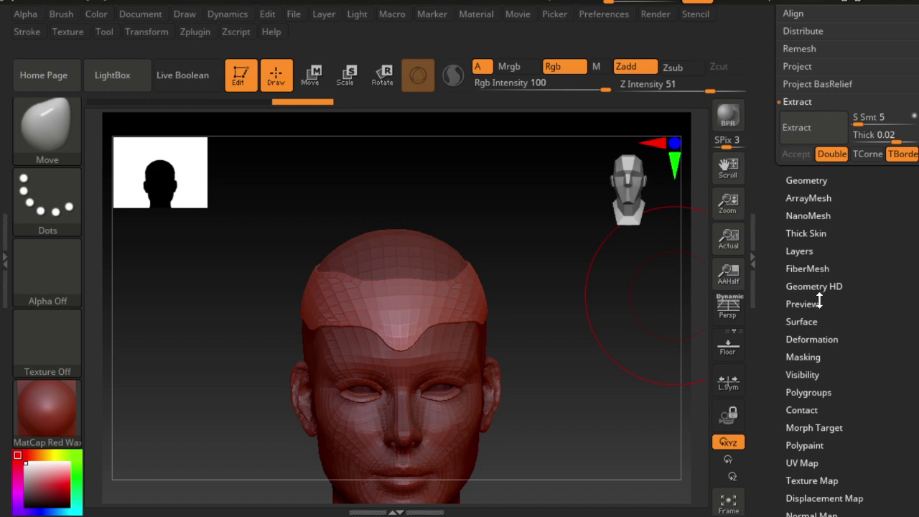
Turn on Surface noise for Extract1 with NoiseMaker Strength set to 0.
{"action": "left_click", "coordinate": [819, 323]}
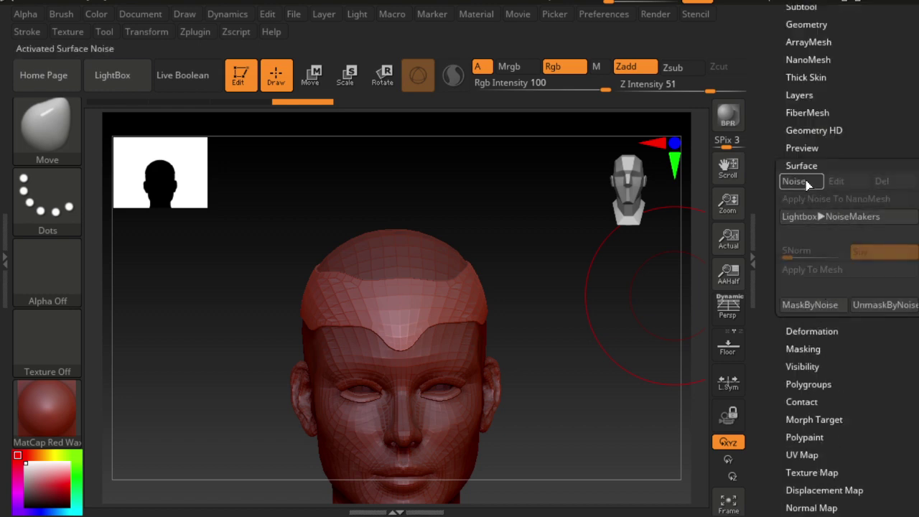
{"action": "left_click", "coordinate": [804, 179]}
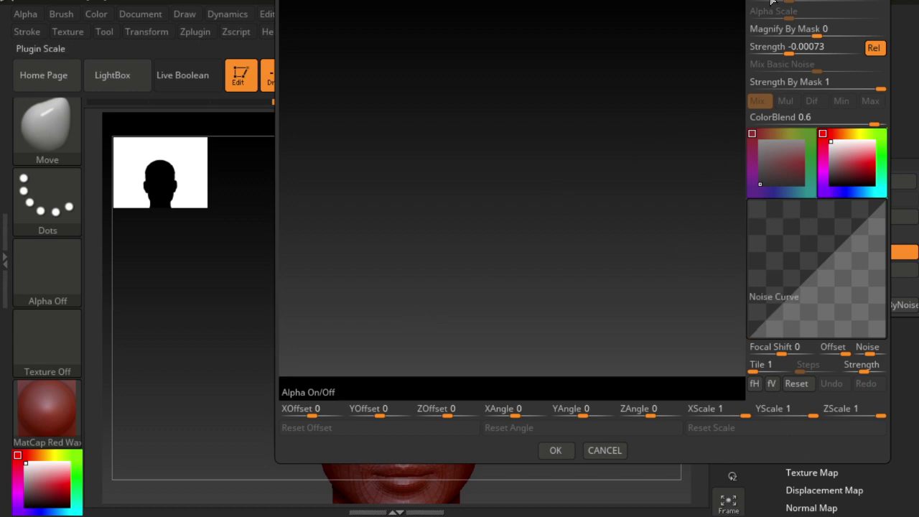
{"action": "left_click", "coordinate": [775, 27]}
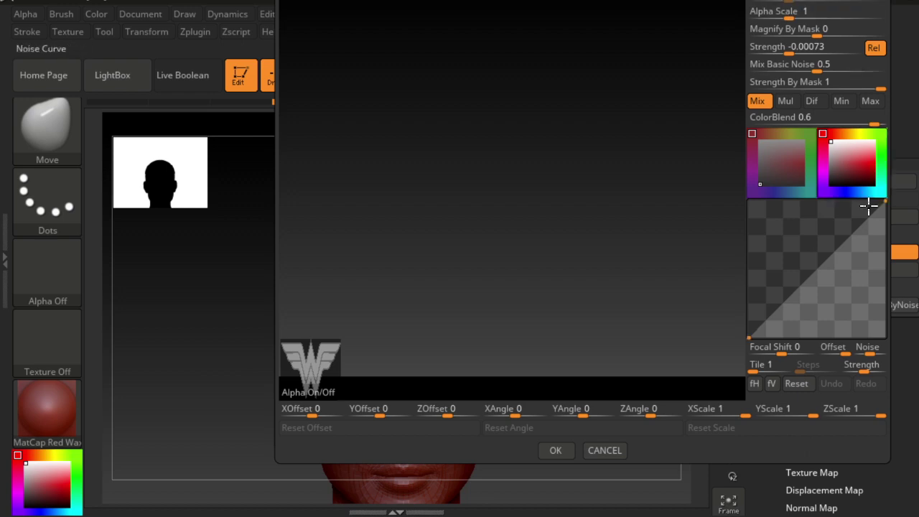
{"action": "left_click_drag", "start_coordinate": [787, 50], "coordinate": [802, 52]}
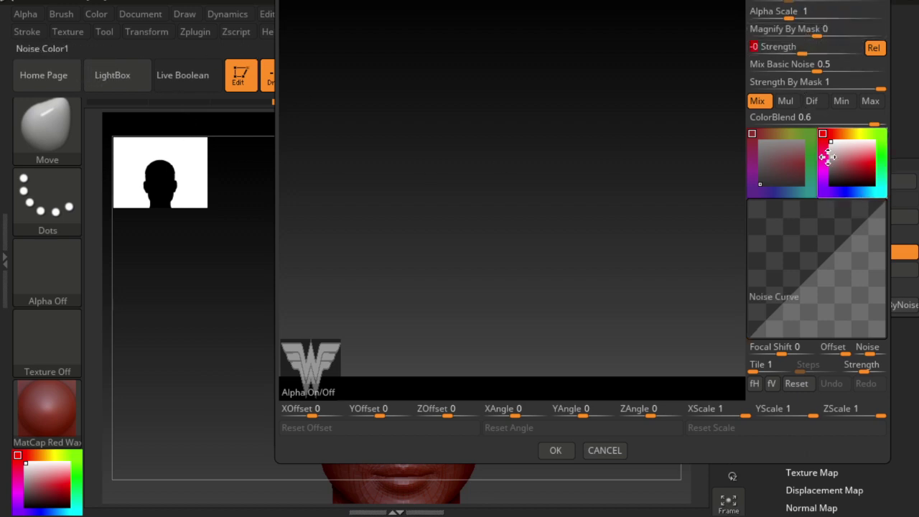
{"action": "left_click", "coordinate": [553, 451]}
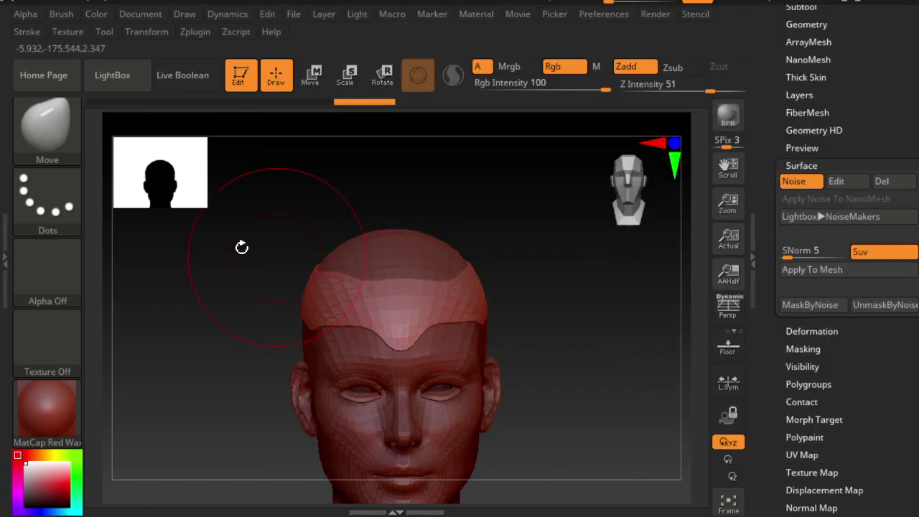
Load the Noise01 preset and adjust the noise SNorm to 44.
{"action": "mouse_move", "coordinate": [615, 318]}
{"action": "left_mouse_down"}
{"action": "mouse_move", "coordinate": [567, 316]}
{"action": "mouse_move", "coordinate": [665, 320]}
{"action": "left_mouse_up"}
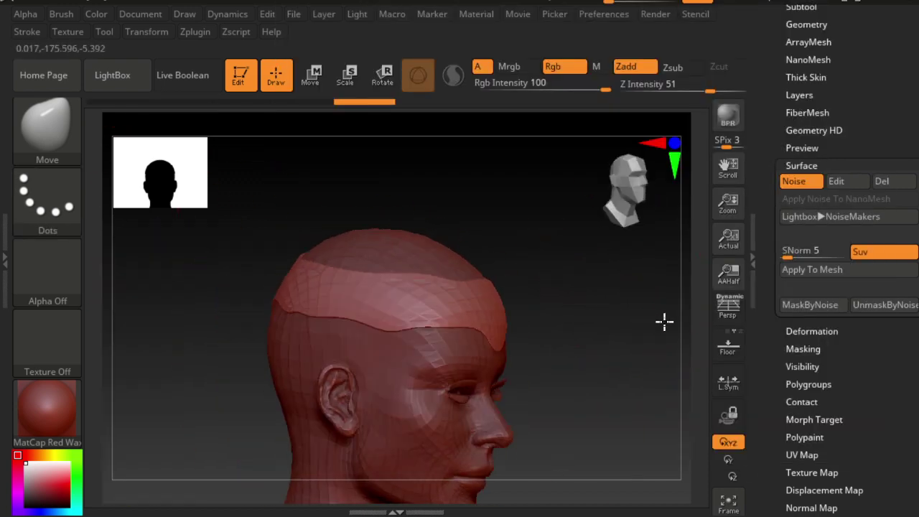
{"action": "left_click", "coordinate": [819, 216]}
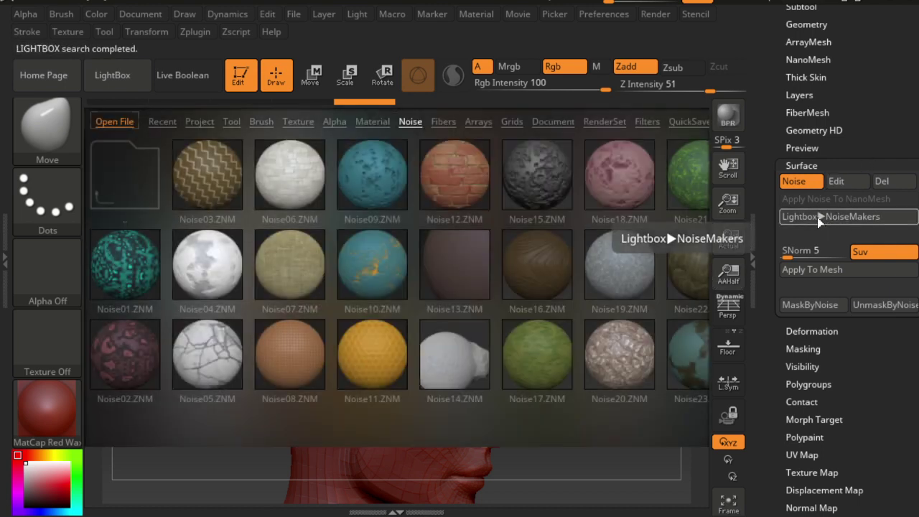
{"action": "left_click", "coordinate": [134, 273]}
{"action": "left_click", "coordinate": [126, 87]}
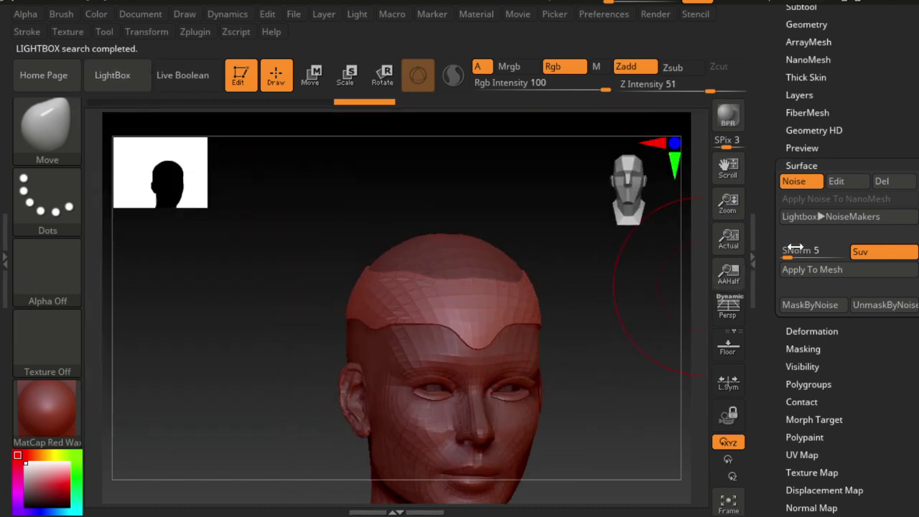
{"action": "mouse_move", "coordinate": [795, 249]}
{"action": "left_mouse_down"}
{"action": "mouse_move", "coordinate": [809, 255]}
{"action": "mouse_move", "coordinate": [759, 255]}
{"action": "left_mouse_up"}
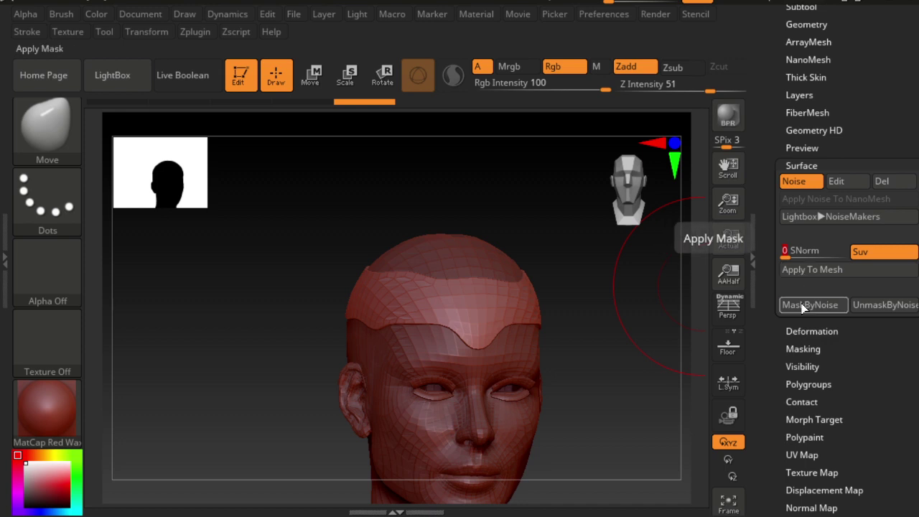
Bake the noise into the cap, undo it, re-enable surface noise, and reopen NoiseMakers presets.
{"action": "left_click", "coordinate": [808, 270]}
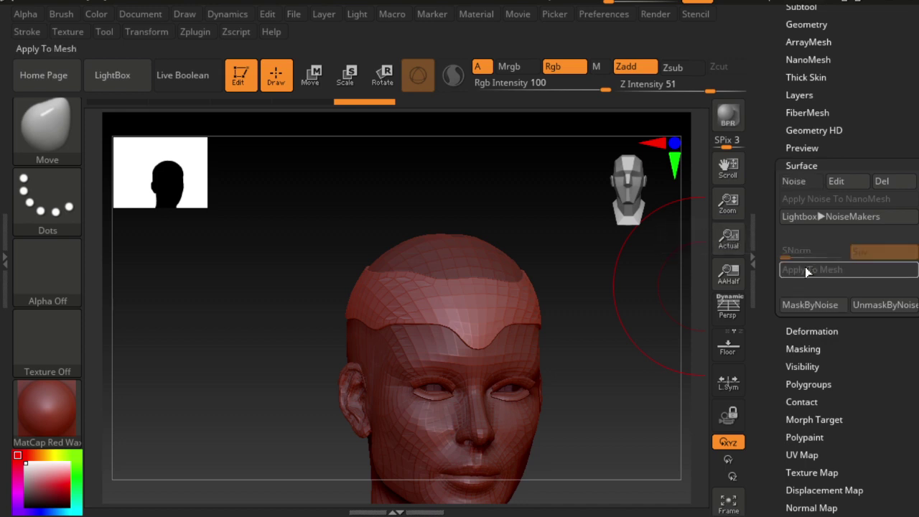
{"action": "left_click_drag", "start_coordinate": [517, 305], "coordinate": [463, 302]}
{"action": "key", "text": "ctrl+z"}
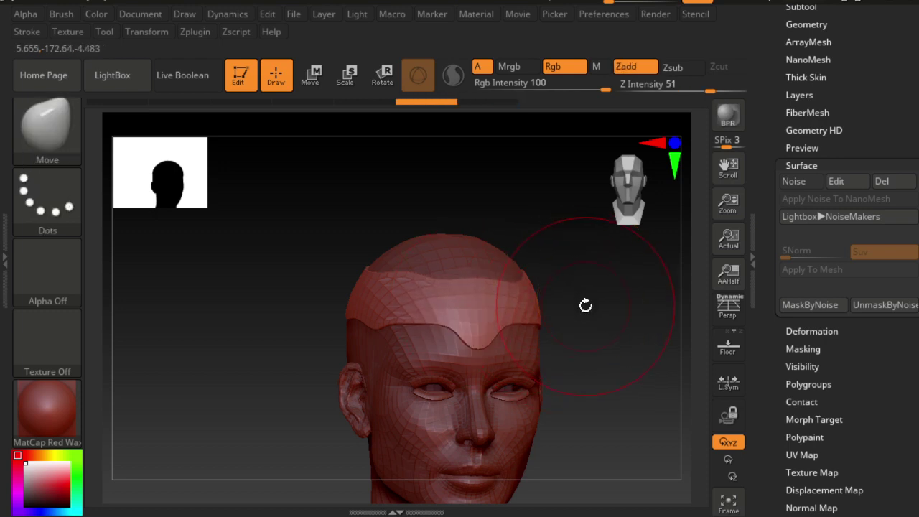
{"action": "left_click", "coordinate": [803, 187]}
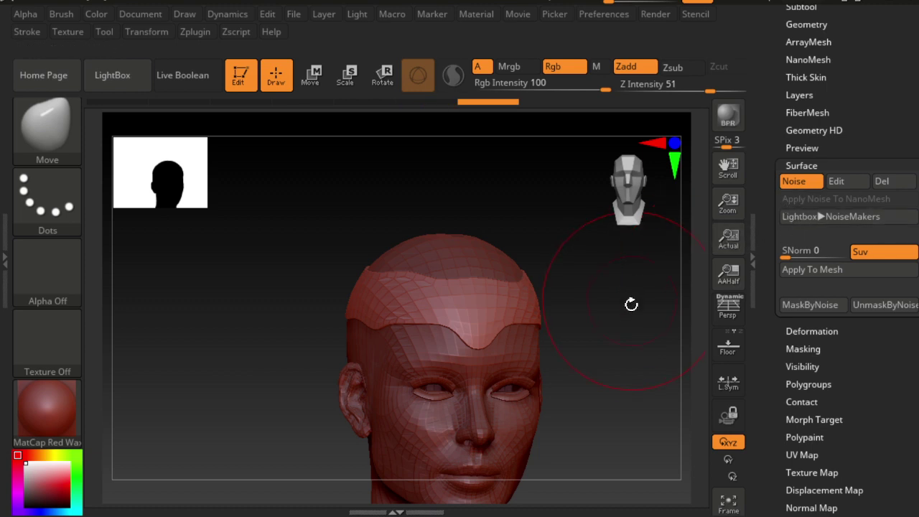
{"action": "left_click_drag", "start_coordinate": [632, 303], "coordinate": [568, 309]}
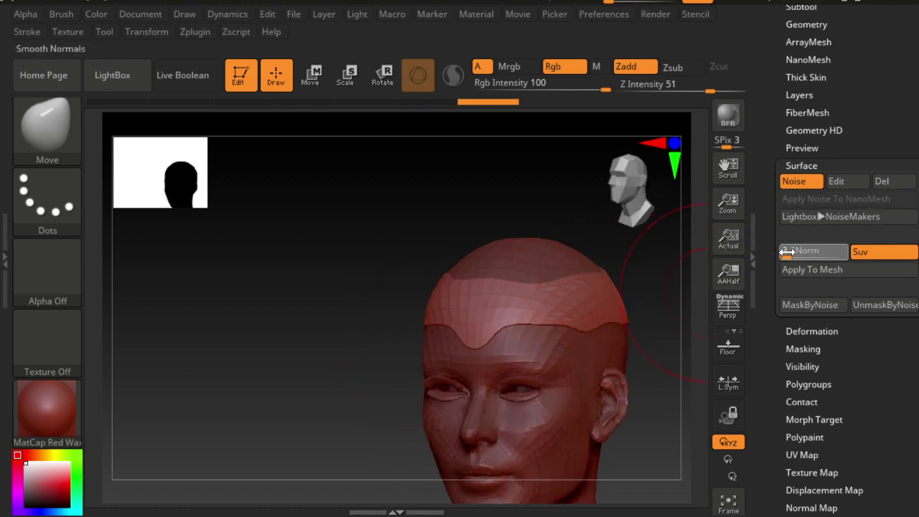
{"action": "left_click", "coordinate": [830, 216]}
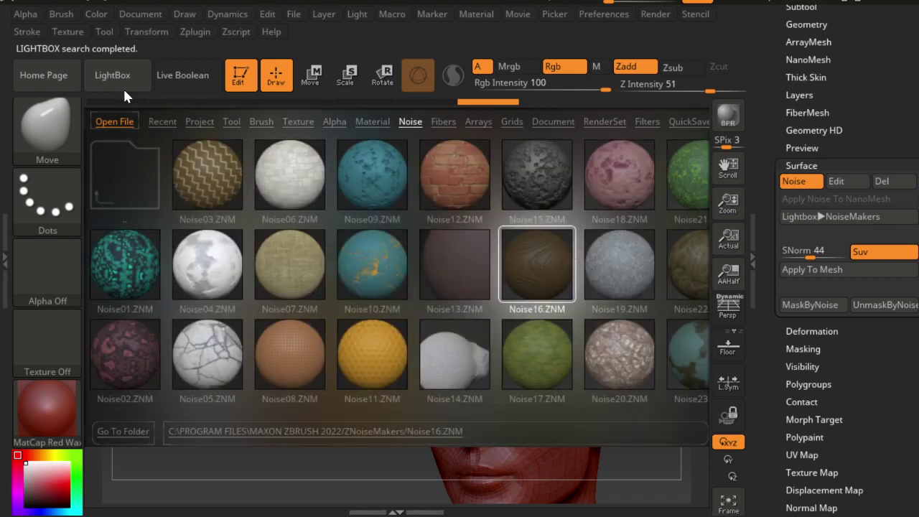
Load Noise16, switch off the noise Alpha, and reopen the NoiseMakers preset browser.
{"action": "left_click", "coordinate": [134, 78]}
{"action": "mouse_move", "coordinate": [408, 328]}
{"action": "left_mouse_down"}
{"action": "mouse_move", "coordinate": [277, 321]}
{"action": "mouse_move", "coordinate": [390, 324]}
{"action": "left_mouse_up"}
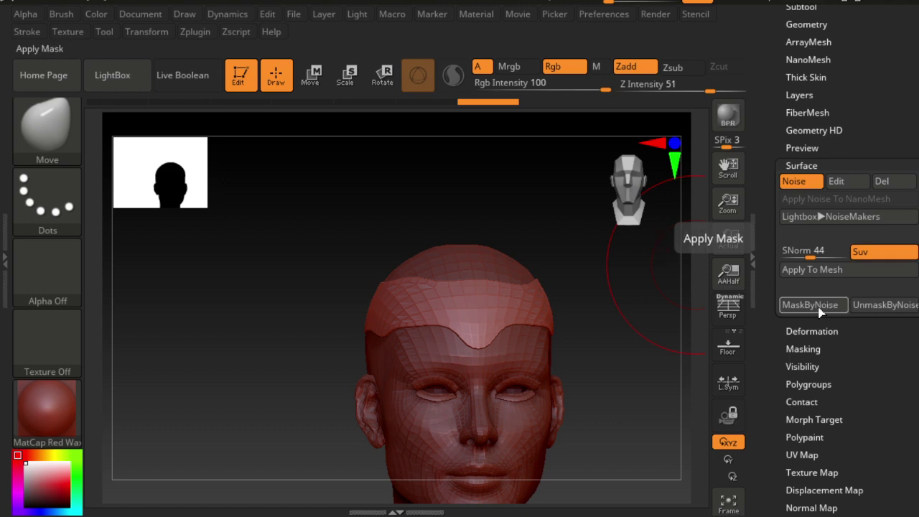
{"action": "left_click", "coordinate": [859, 181]}
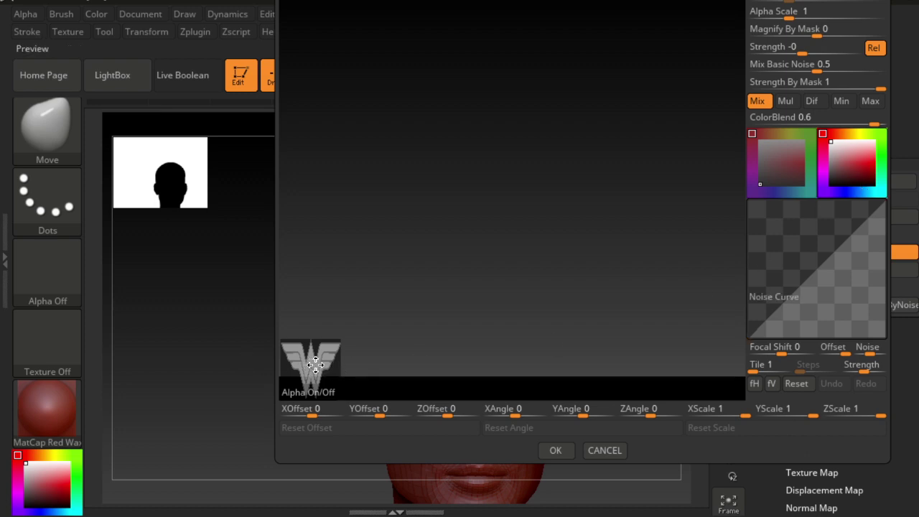
{"action": "left_click", "coordinate": [309, 386]}
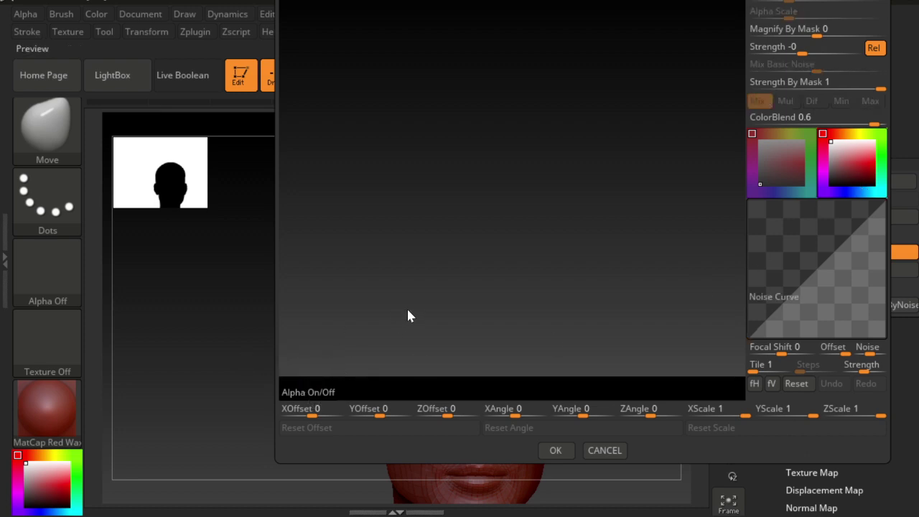
{"action": "left_click", "coordinate": [555, 450]}
{"action": "left_click_drag", "start_coordinate": [608, 349], "coordinate": [651, 300]}
{"action": "left_click", "coordinate": [819, 215]}
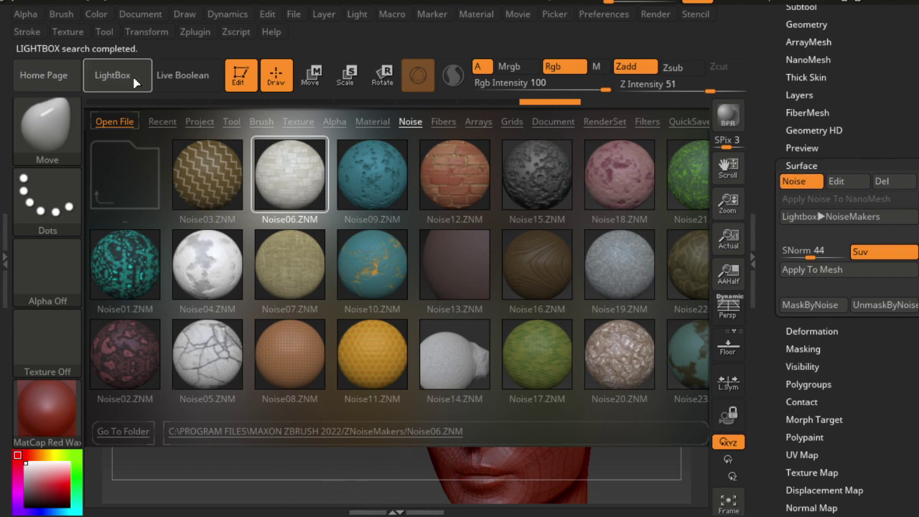
Close the preset browser, show the Subtool list, and expand the Surface noise settings.
{"action": "left_click", "coordinate": [112, 74]}
{"action": "mouse_move", "coordinate": [281, 285]}
{"action": "left_mouse_down"}
{"action": "mouse_move", "coordinate": [421, 293]}
{"action": "mouse_move", "coordinate": [294, 292]}
{"action": "left_mouse_up"}
{"action": "left_click_drag", "start_coordinate": [816, 153], "coordinate": [816, 328]}
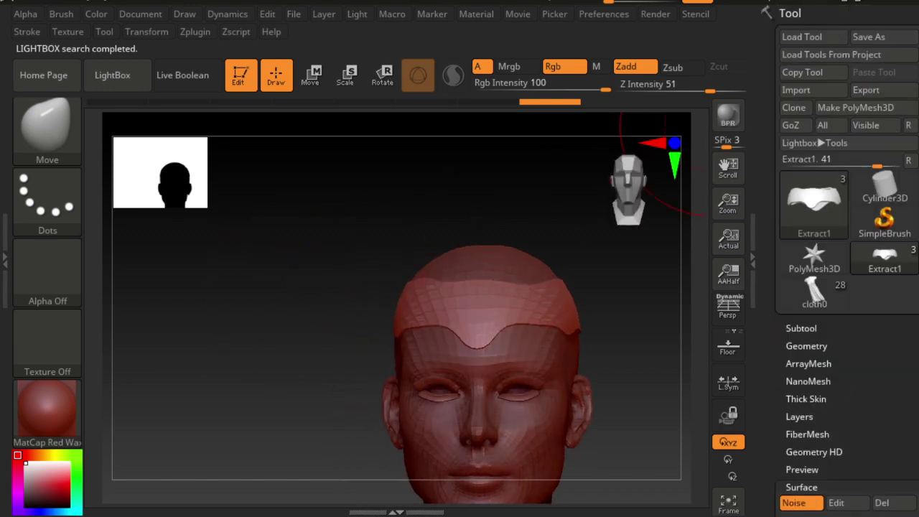
{"action": "left_click", "coordinate": [816, 328]}
{"action": "mouse_move", "coordinate": [855, 147]}
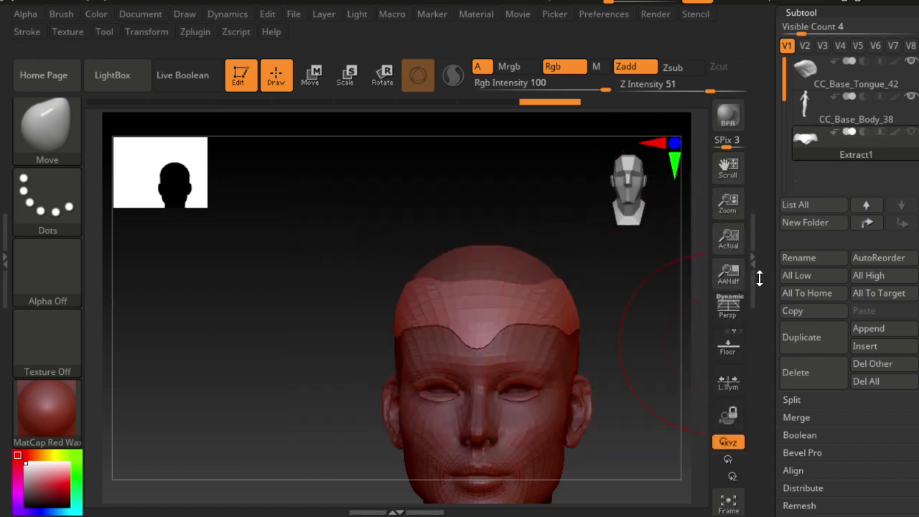
{"action": "scroll", "coordinate": [853, 314], "scroll_direction": "down", "scroll_amount": 3}
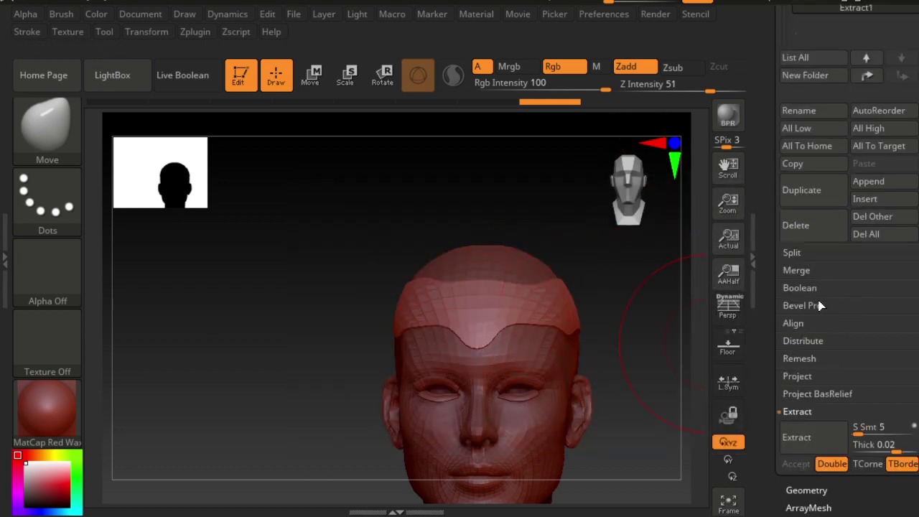
{"action": "scroll", "coordinate": [820, 305], "scroll_direction": "down", "scroll_amount": 3}
{"action": "scroll", "coordinate": [823, 297], "scroll_direction": "down", "scroll_amount": 2}
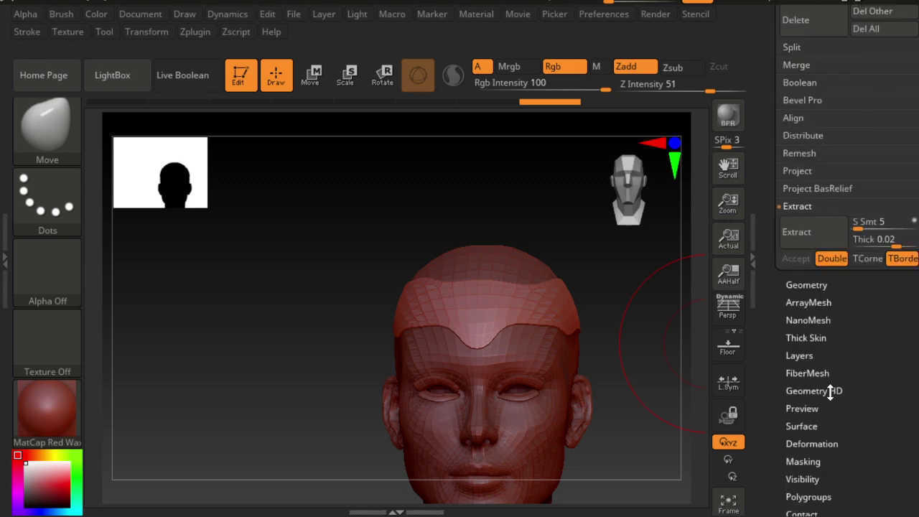
{"action": "scroll", "coordinate": [834, 320], "scroll_direction": "down", "scroll_amount": 1}
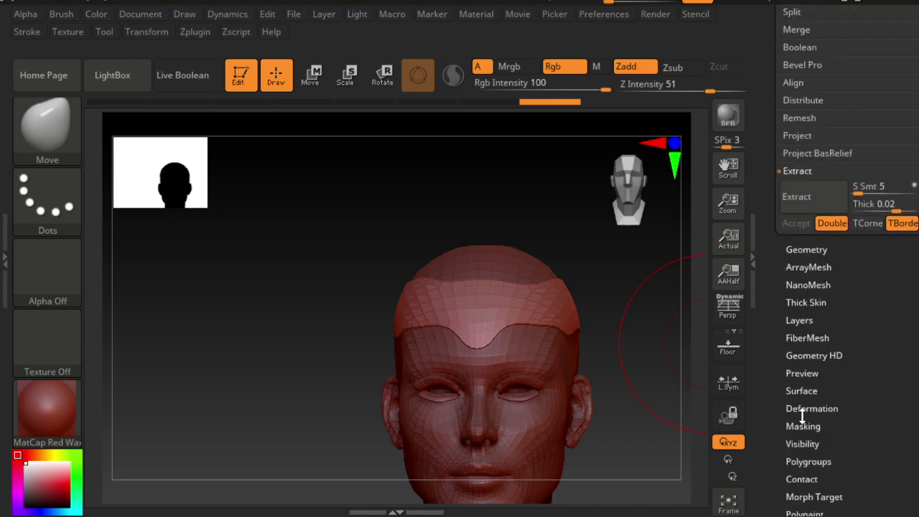
{"action": "left_click", "coordinate": [802, 391]}
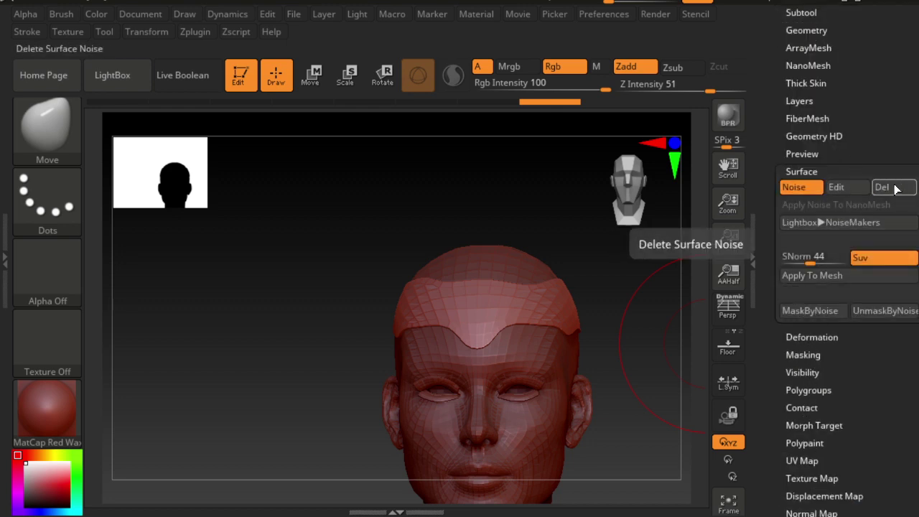
Replace the cap noise with basic noise at Strength 0.5 and Mix Basic Noise 1.
{"action": "left_click", "coordinate": [882, 186]}
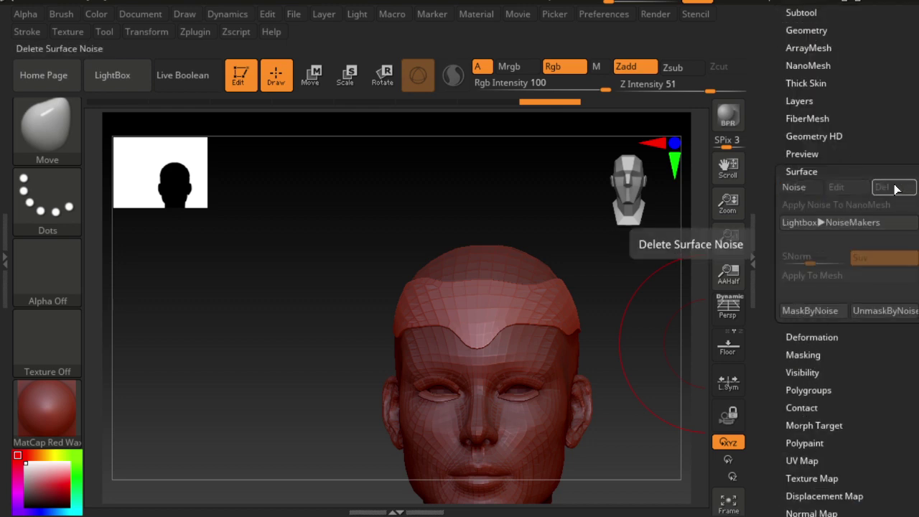
{"action": "left_click", "coordinate": [796, 186]}
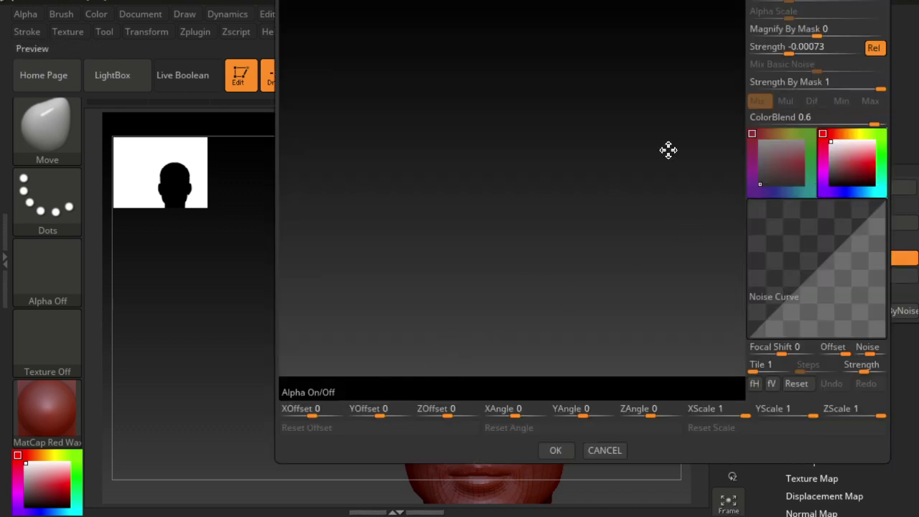
{"action": "left_click", "coordinate": [783, 46]}
{"action": "type", "text": "0.5"}
{"action": "key", "text": "Return"}
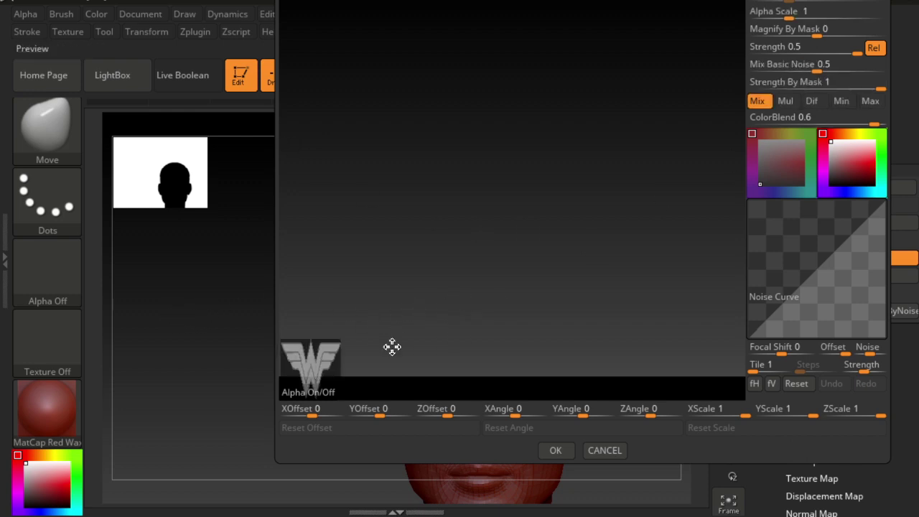
{"action": "left_click_drag", "start_coordinate": [819, 68], "coordinate": [886, 70]}
{"action": "left_click_drag", "start_coordinate": [823, 267], "coordinate": [798, 242]}
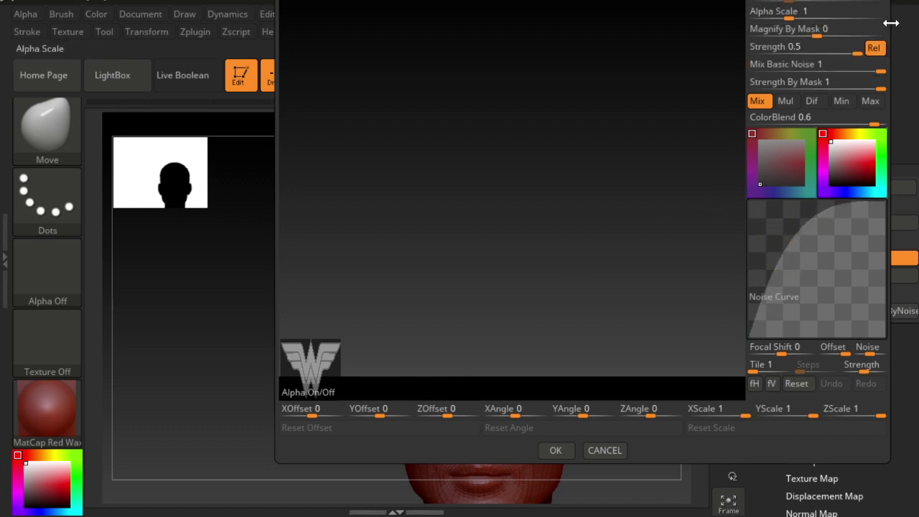
{"action": "left_click", "coordinate": [555, 450]}
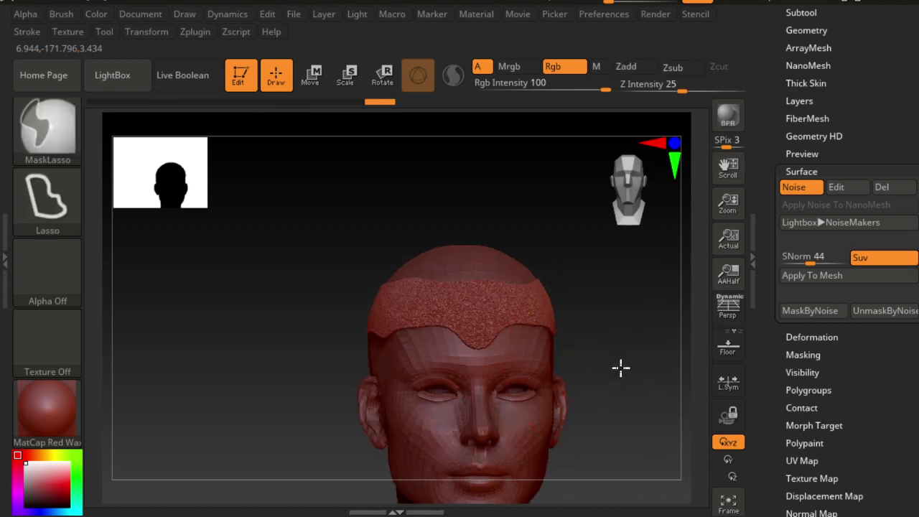
Set the noise Alpha Scale to about 15.1.
{"action": "right_click_drag", "start_coordinate": [615, 367], "coordinate": [672, 464], "text": "ctrl"}
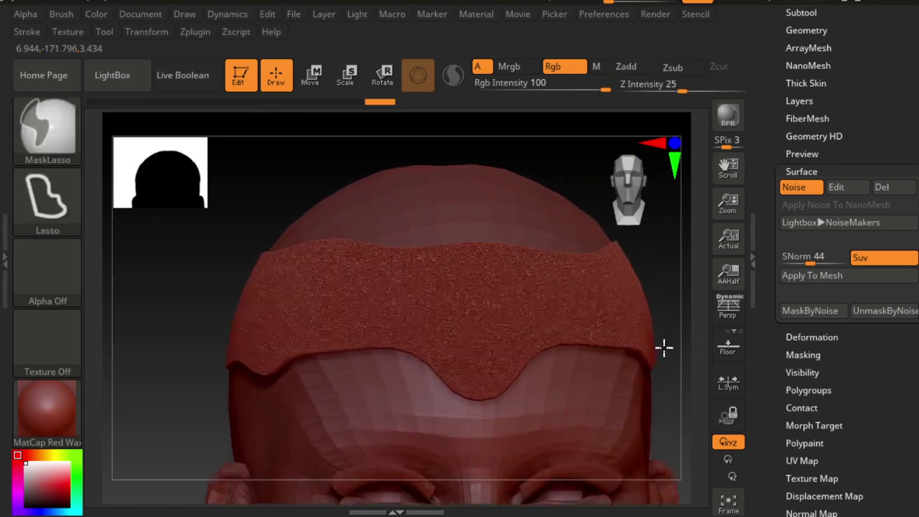
{"action": "right_click_drag", "start_coordinate": [663, 349], "coordinate": [667, 367], "text": "ctrl"}
{"action": "left_click", "coordinate": [837, 187]}
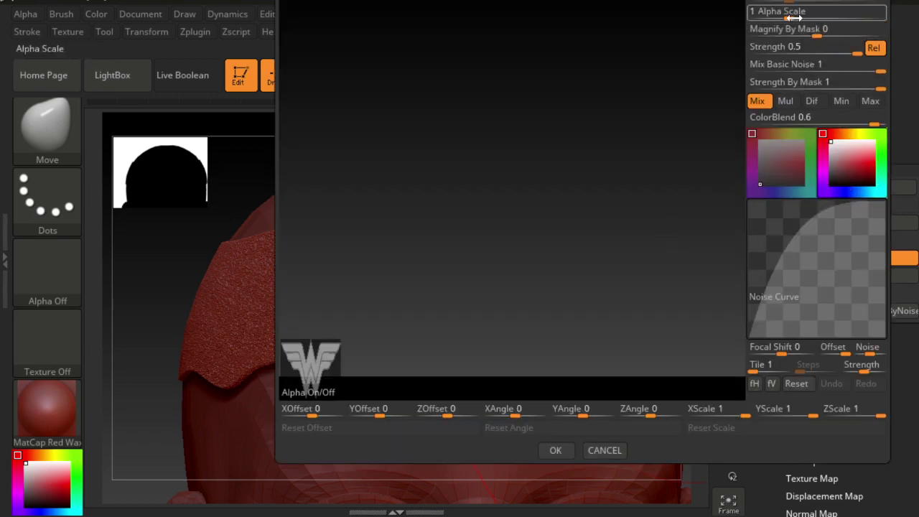
{"action": "mouse_move", "coordinate": [793, 18]}
{"action": "left_mouse_down"}
{"action": "mouse_move", "coordinate": [881, 19]}
{"action": "mouse_move", "coordinate": [837, 18]}
{"action": "left_mouse_up"}
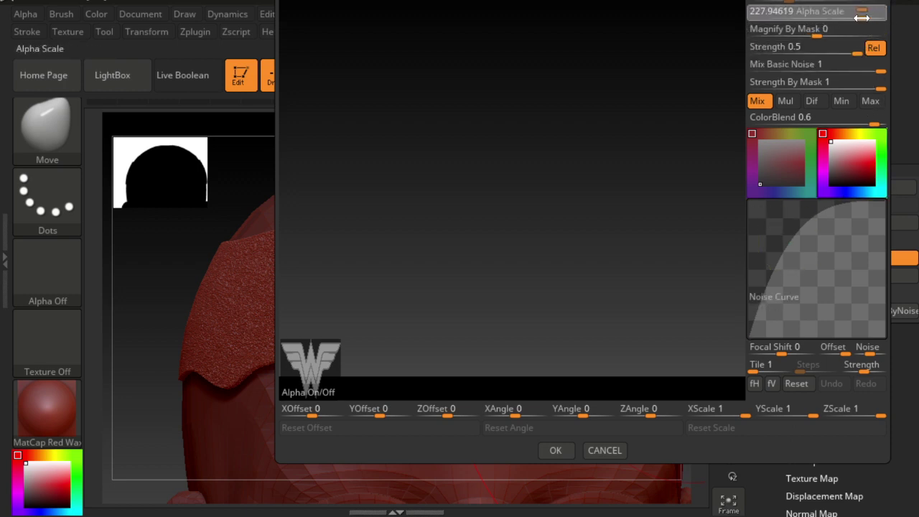
{"action": "left_click", "coordinate": [817, 15]}
{"action": "left_click", "coordinate": [556, 450]}
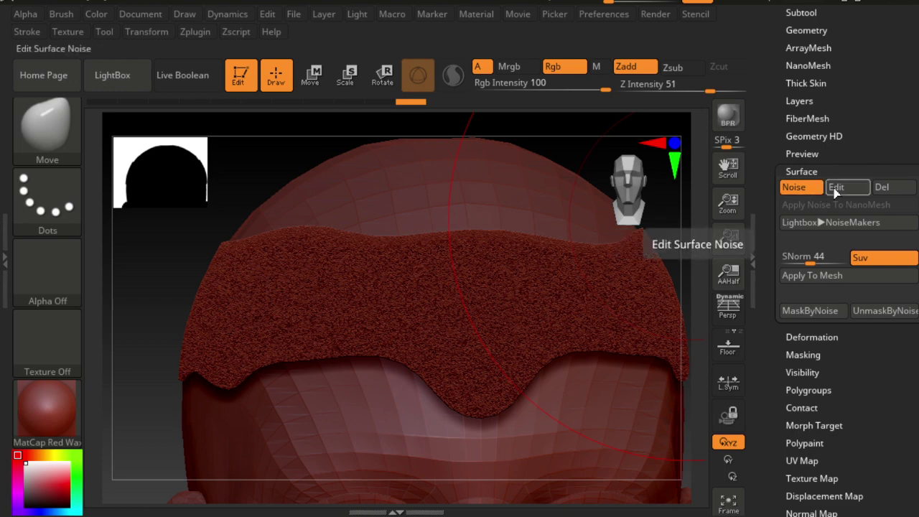
Reshape the Noise Curve into a steeper steady rise.
{"action": "left_click", "coordinate": [836, 188]}
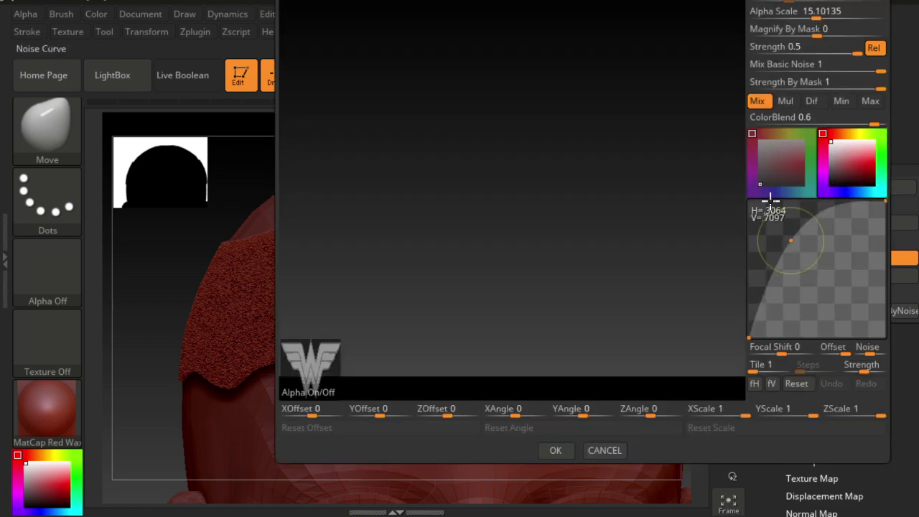
{"action": "mouse_move", "coordinate": [831, 225]}
{"action": "left_mouse_down"}
{"action": "mouse_move", "coordinate": [827, 258]}
{"action": "mouse_move", "coordinate": [816, 216]}
{"action": "left_mouse_up"}
{"action": "left_click", "coordinate": [843, 230]}
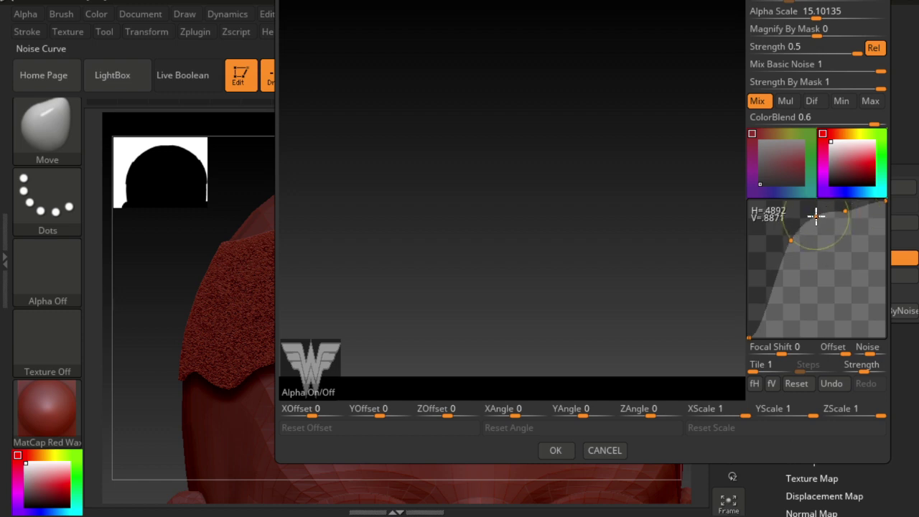
{"action": "left_click", "coordinate": [557, 450]}
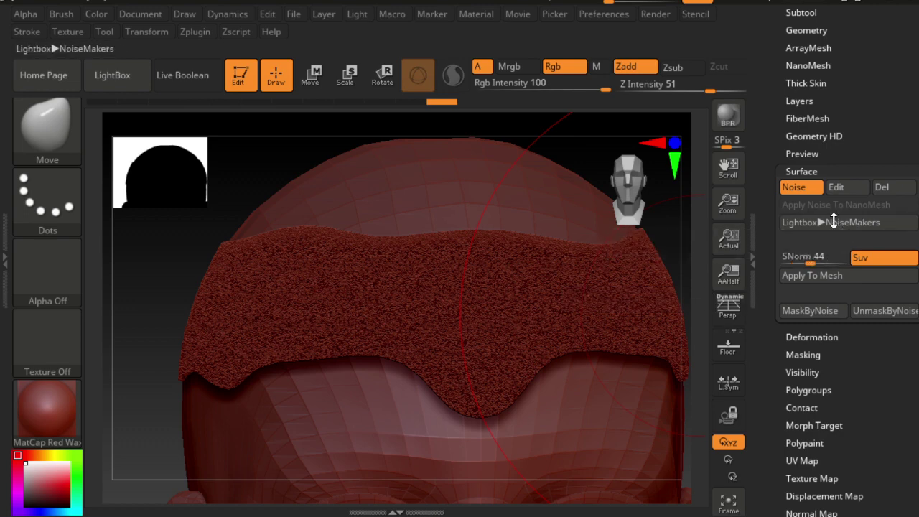
Set noise SNorm to 0, bake the noise into the cap mesh, and browse NoiseMakers.
{"action": "left_click", "coordinate": [818, 257]}
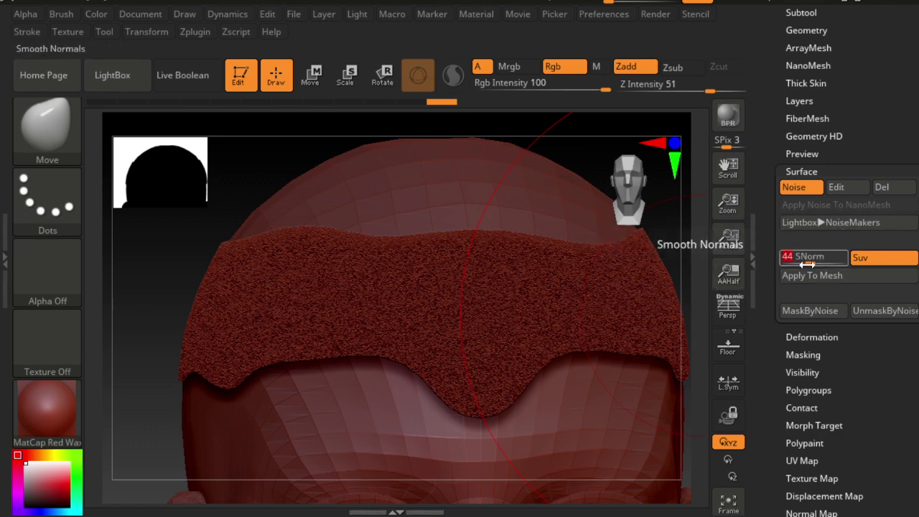
{"action": "type", "text": "0"}
{"action": "key", "text": "Return"}
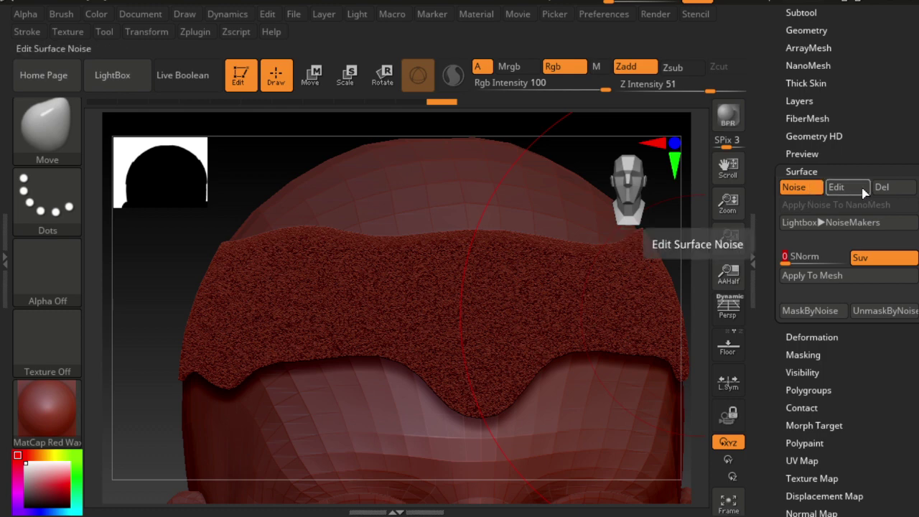
{"action": "left_click", "coordinate": [812, 275]}
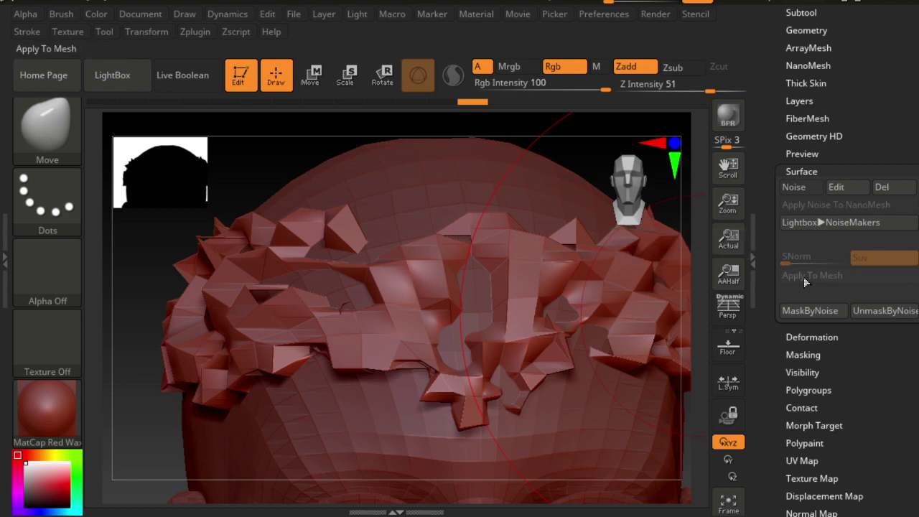
{"action": "left_click", "coordinate": [830, 190]}
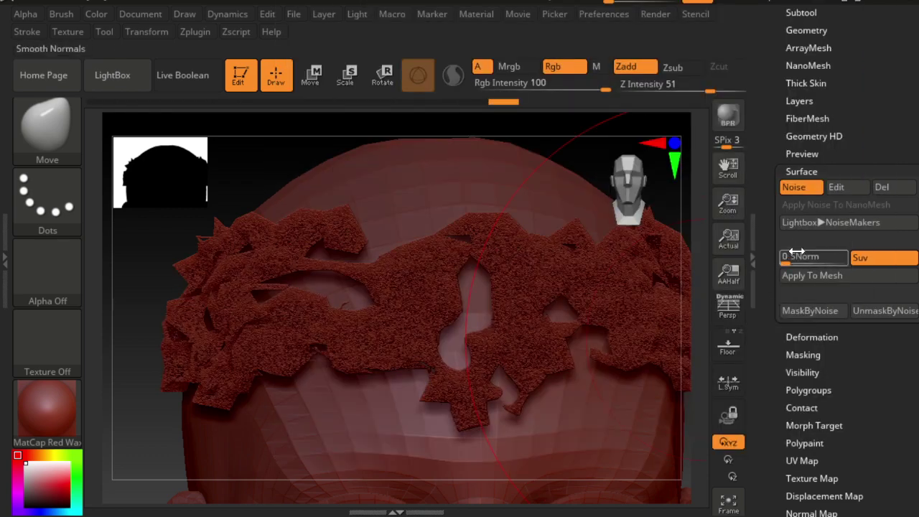
{"action": "left_click", "coordinate": [795, 277]}
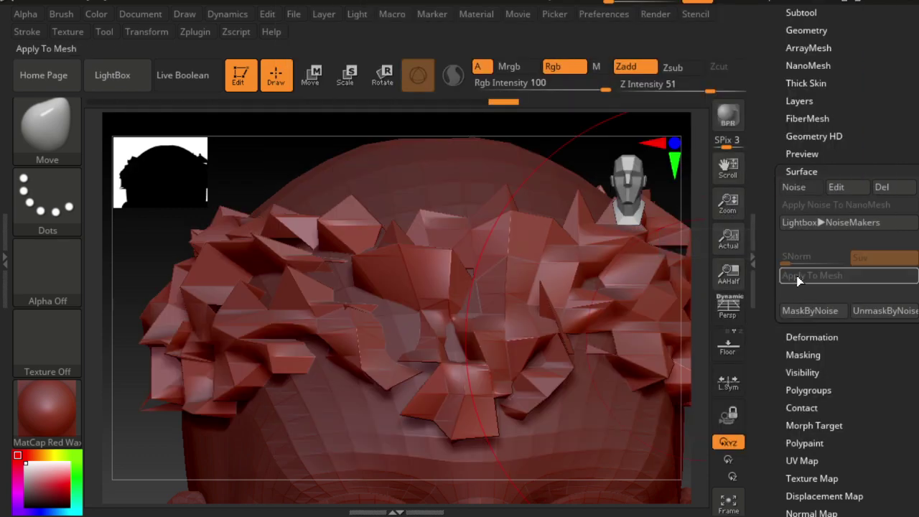
{"action": "left_click", "coordinate": [830, 222]}
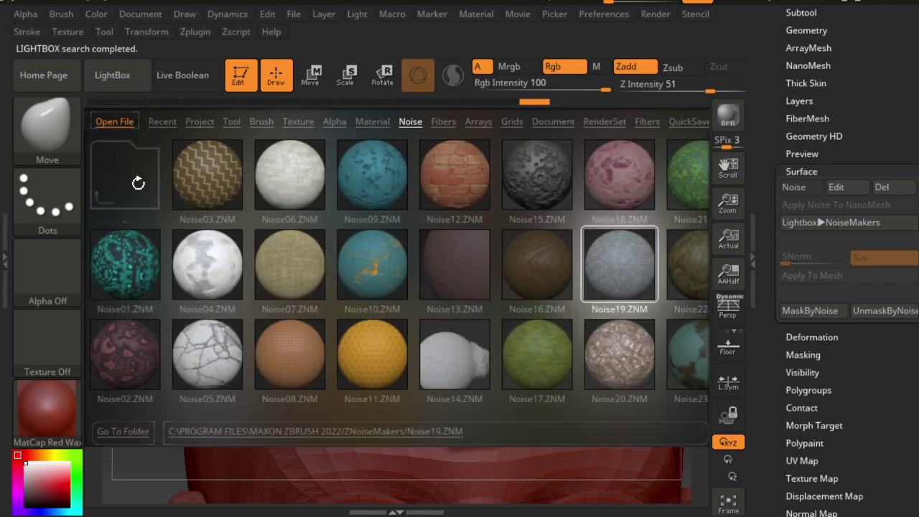
Delete the surface noise, roll undo history back to the smooth cap, then reactivate and edit Noise.
{"action": "left_click", "coordinate": [114, 77]}
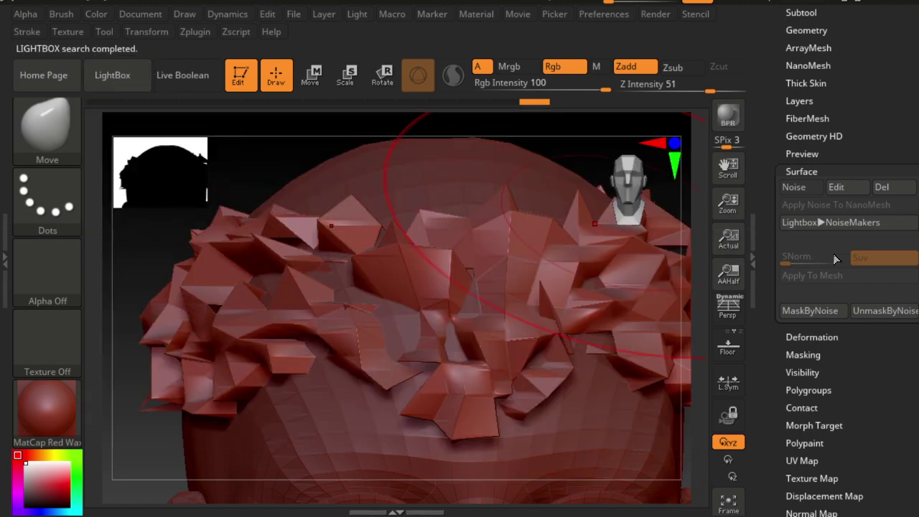
{"action": "left_click", "coordinate": [831, 222]}
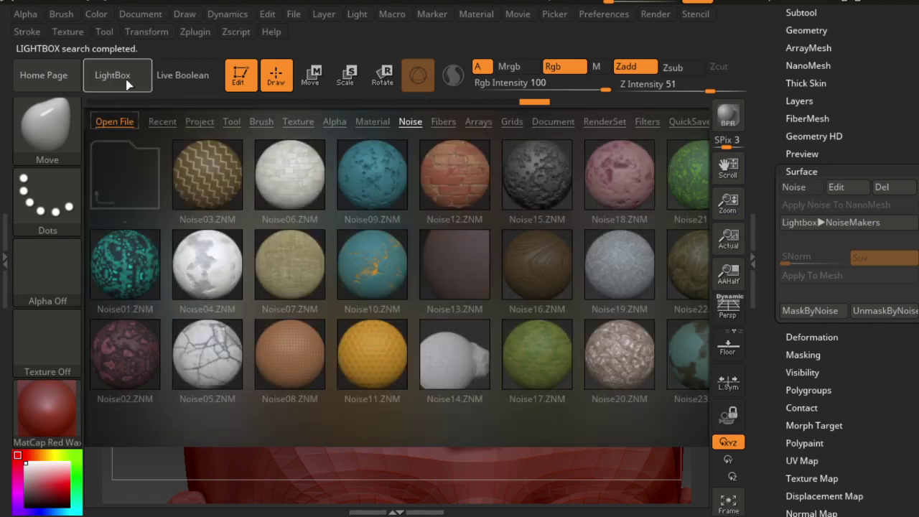
{"action": "left_click", "coordinate": [127, 84]}
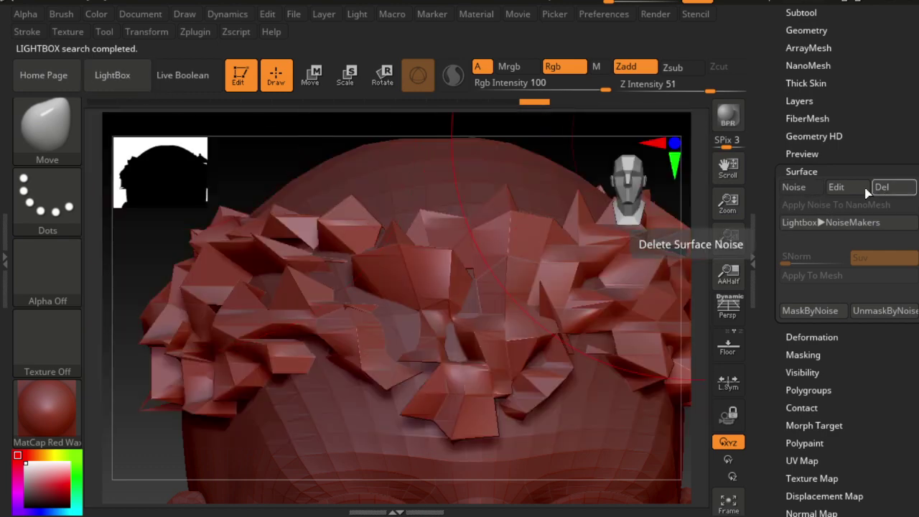
{"action": "left_click", "coordinate": [892, 191]}
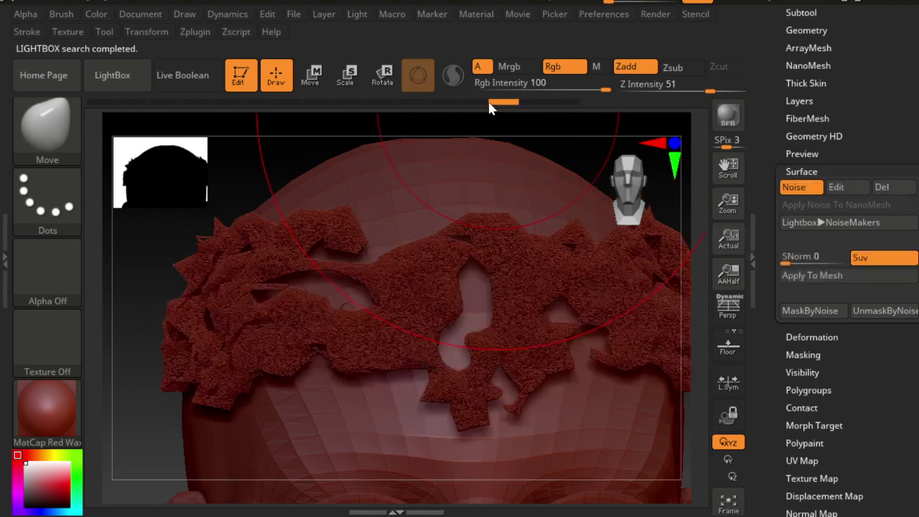
{"action": "left_click_drag", "start_coordinate": [385, 109], "coordinate": [349, 102]}
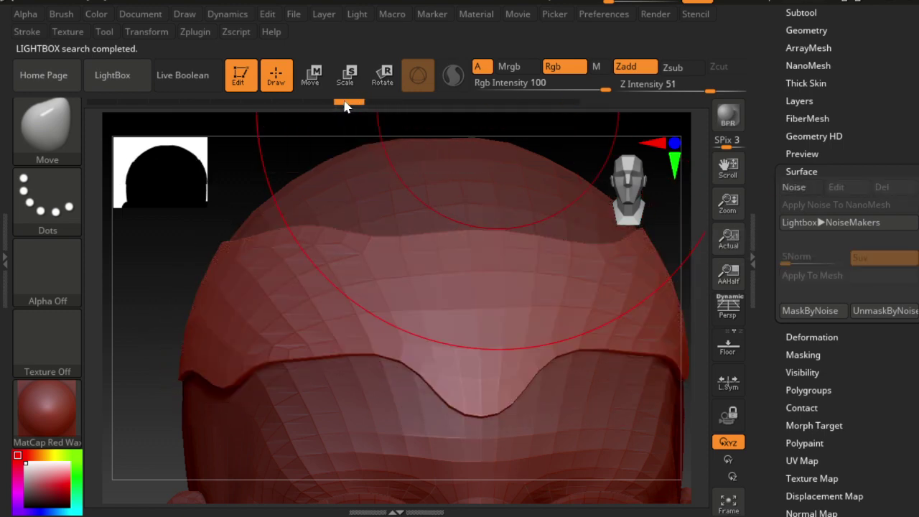
{"action": "left_click", "coordinate": [808, 186]}
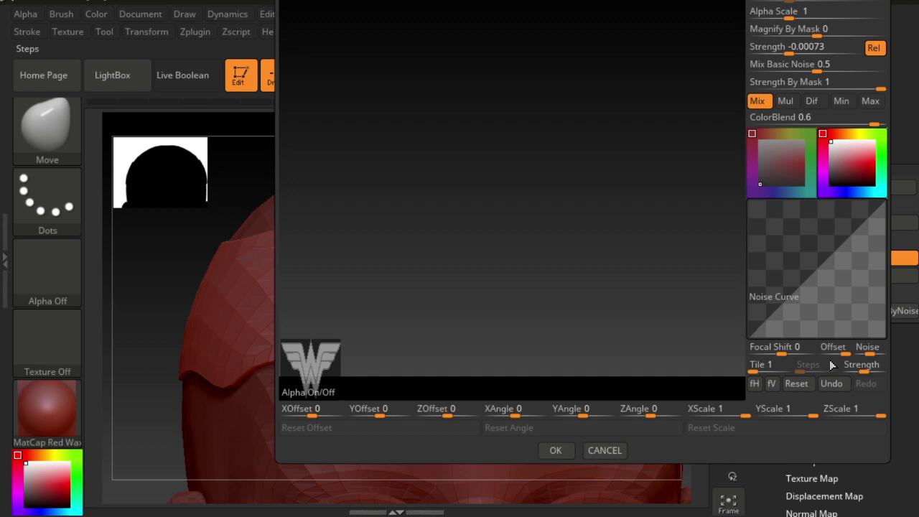
Raise the noise amount, adjust the SNorm strength, toggle noise off and on, and reopen the editor.
{"action": "left_click_drag", "start_coordinate": [867, 358], "coordinate": [881, 357]}
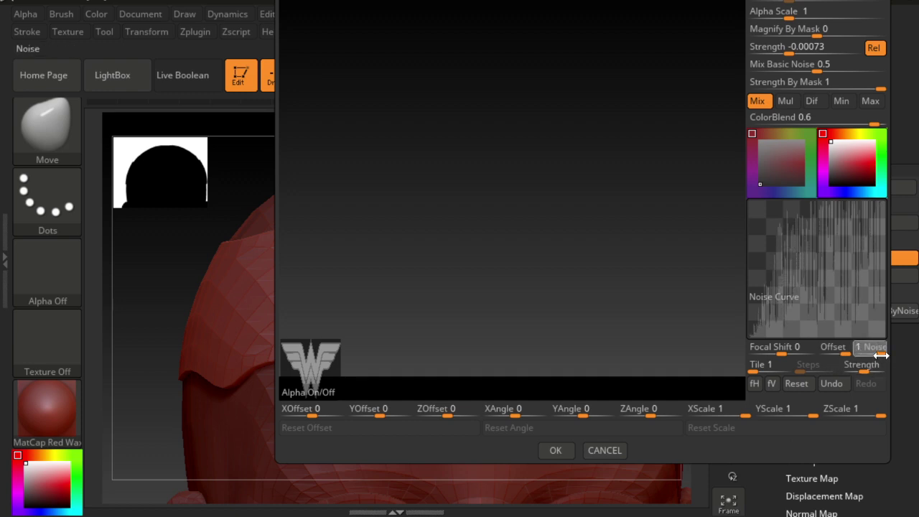
{"action": "left_click", "coordinate": [555, 450]}
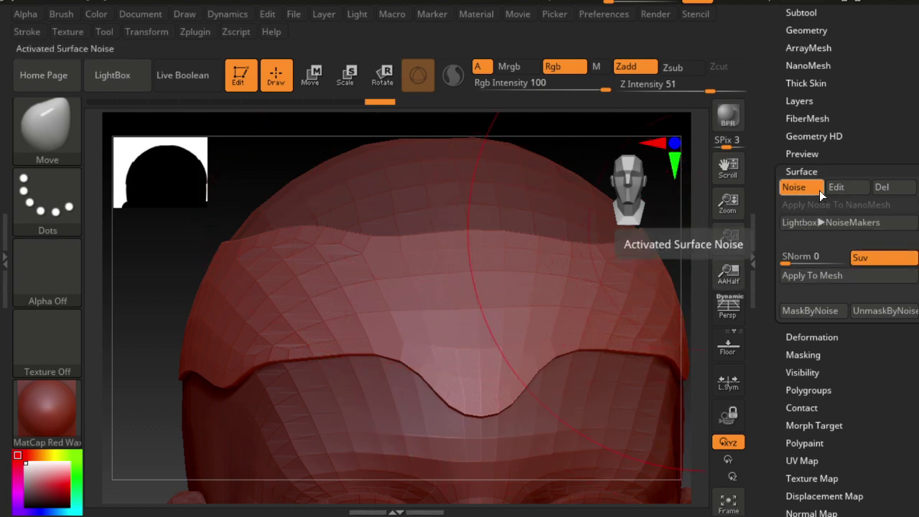
{"action": "left_click", "coordinate": [795, 264]}
{"action": "type", "text": "100"}
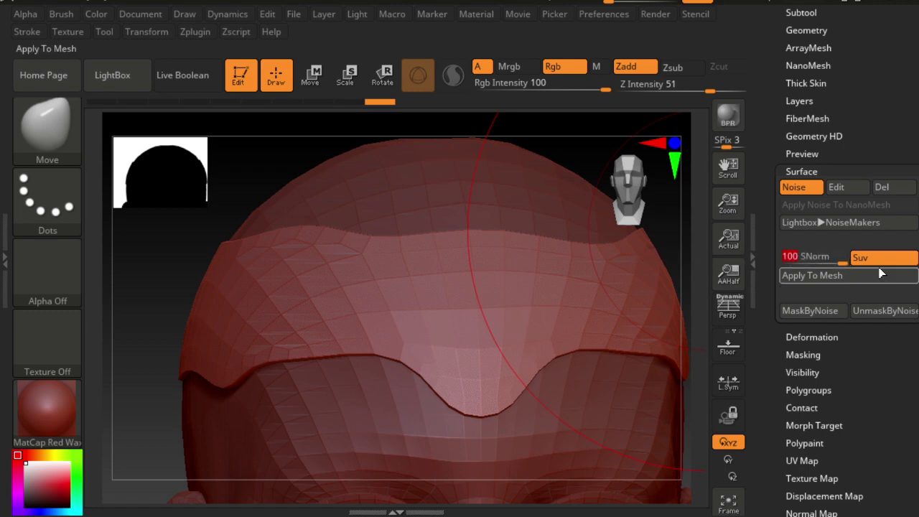
{"action": "left_click_drag", "start_coordinate": [840, 264], "coordinate": [765, 260]}
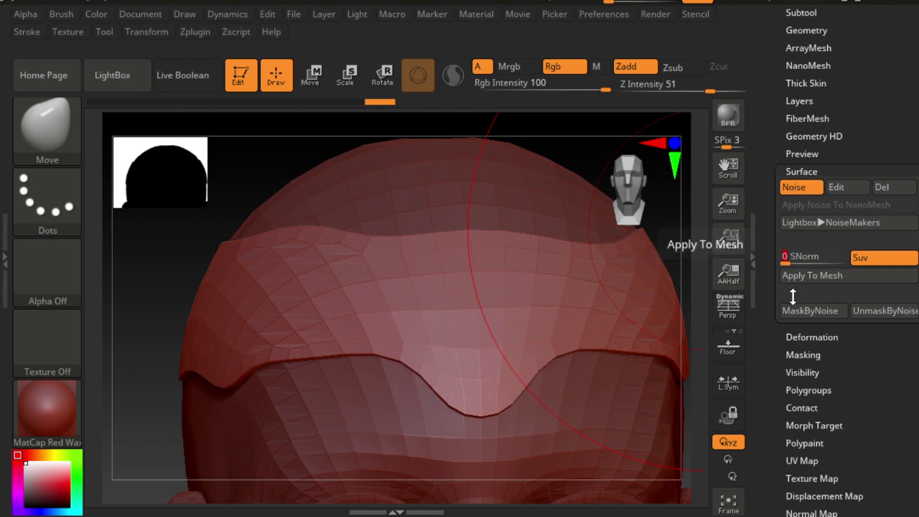
{"action": "left_click", "coordinate": [801, 192]}
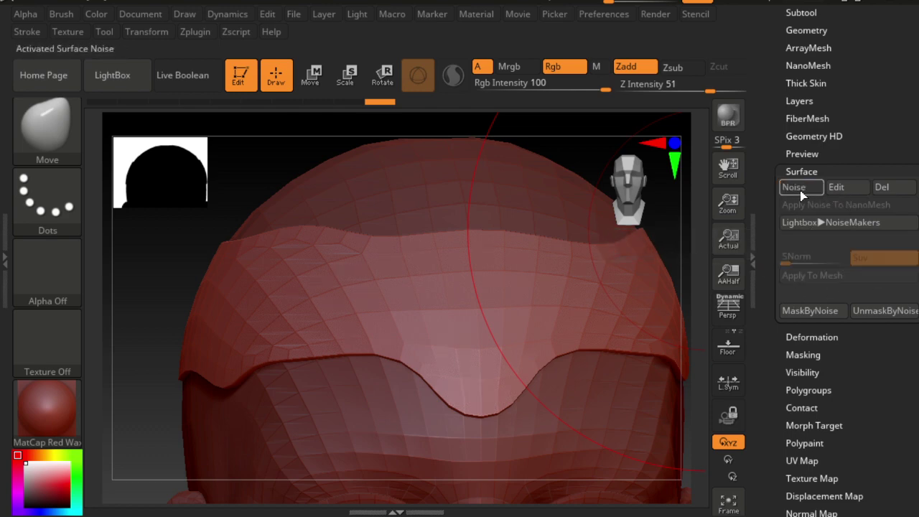
{"action": "left_click", "coordinate": [794, 191]}
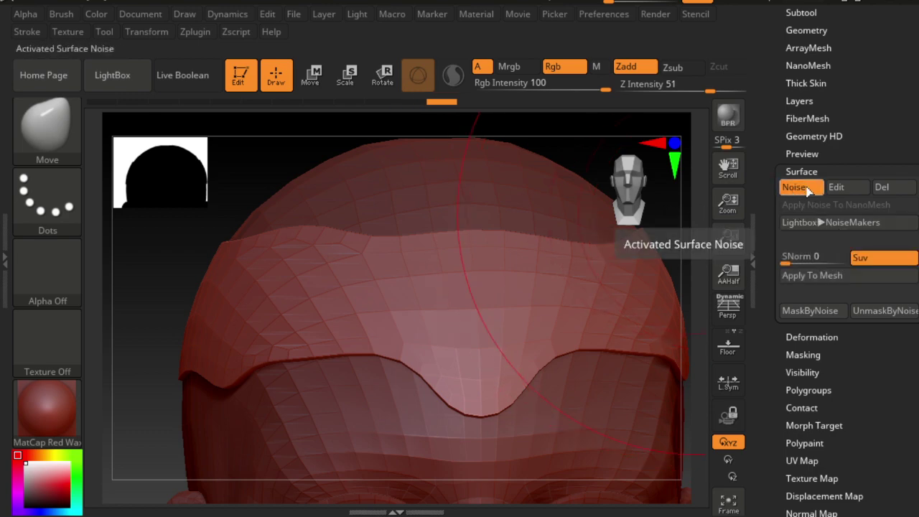
{"action": "left_click", "coordinate": [839, 187]}
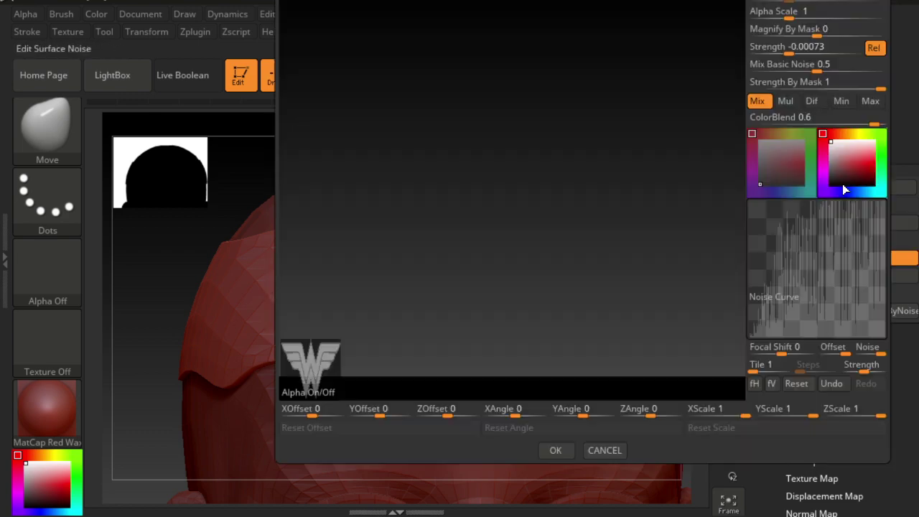
Turn off the W alpha, set noise Focal Shift to 48, accept, and zoom into the forehead.
{"action": "left_click", "coordinate": [329, 391]}
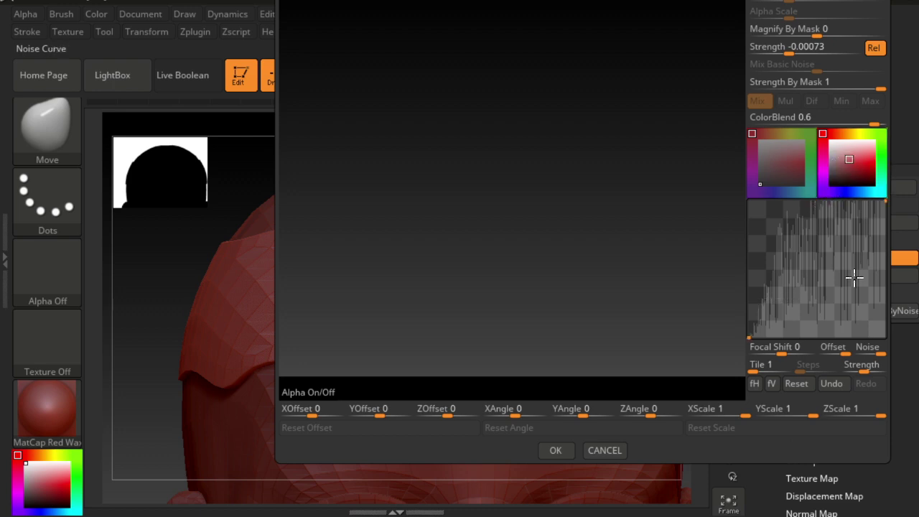
{"action": "left_click_drag", "start_coordinate": [782, 351], "coordinate": [795, 360]}
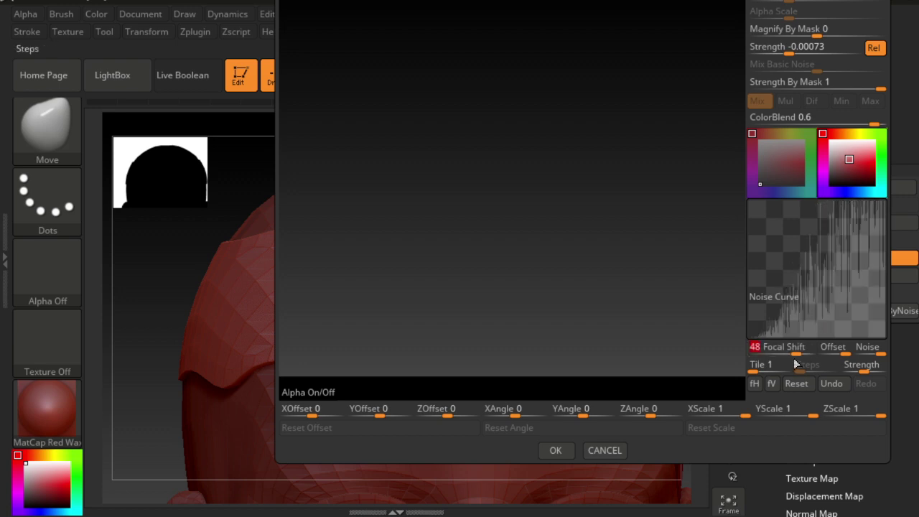
{"action": "left_click", "coordinate": [544, 450]}
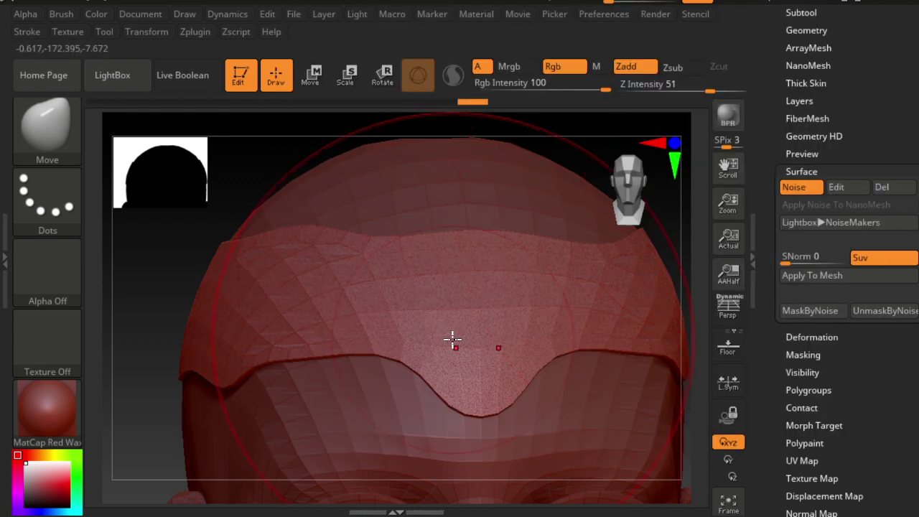
{"action": "right_click_drag", "start_coordinate": [464, 318], "coordinate": [562, 390], "text": "ctrl"}
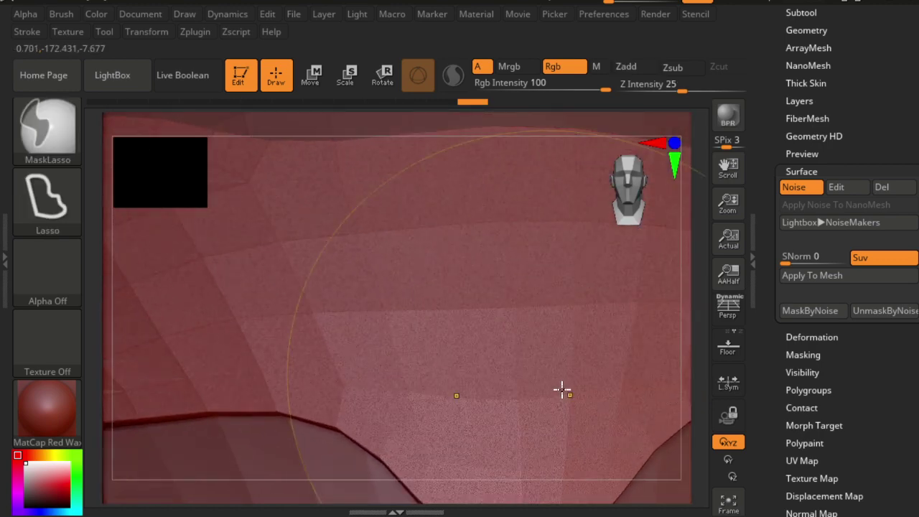
Zoom out, check the noise scale in the editor, and switch surface noise off.
{"action": "mouse_move", "coordinate": [455, 328]}
{"action": "right_mouse_down", "text": "ctrl"}
{"action": "mouse_move", "coordinate": [447, 338]}
{"action": "mouse_move", "coordinate": [468, 355]}
{"action": "mouse_move", "coordinate": [379, 366]}
{"action": "mouse_move", "coordinate": [621, 365]}
{"action": "mouse_move", "coordinate": [301, 363]}
{"action": "mouse_move", "coordinate": [337, 361]}
{"action": "right_mouse_up", "text": "ctrl"}
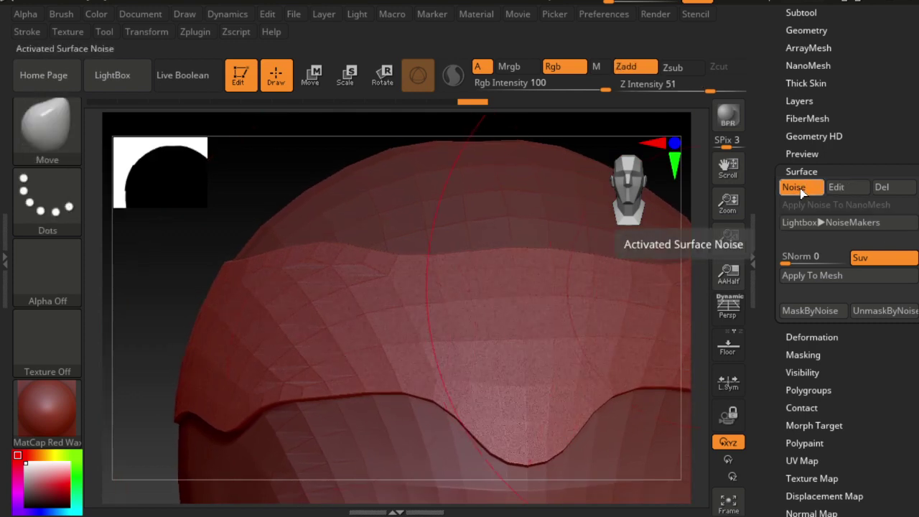
{"action": "left_click", "coordinate": [833, 187]}
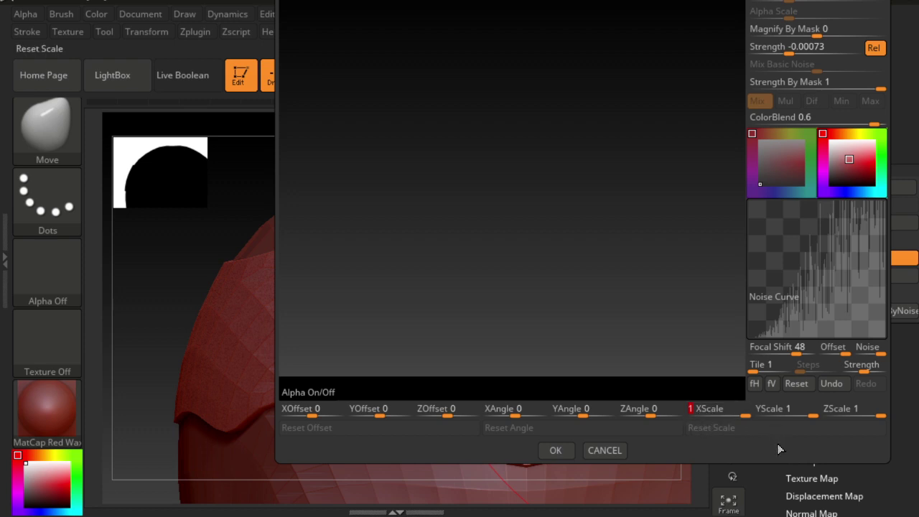
{"action": "left_click", "coordinate": [605, 450]}
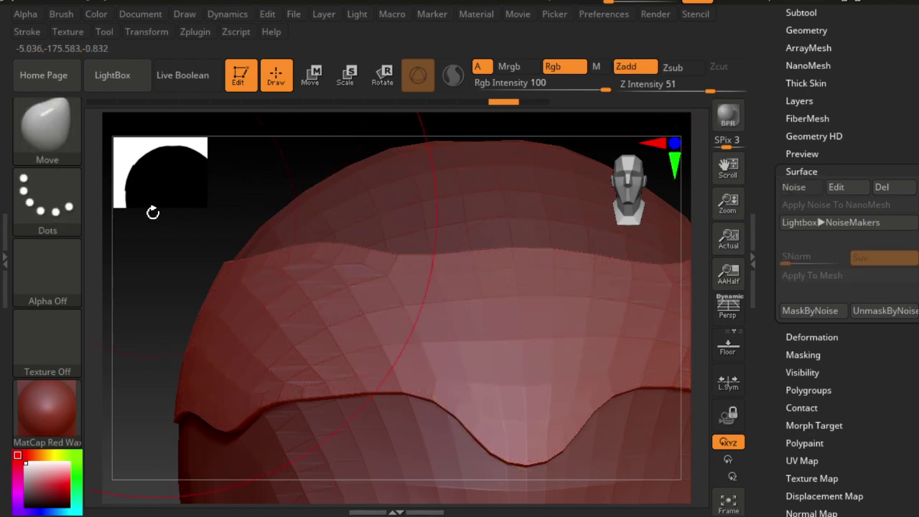
{"action": "left_click", "coordinate": [48, 201]}
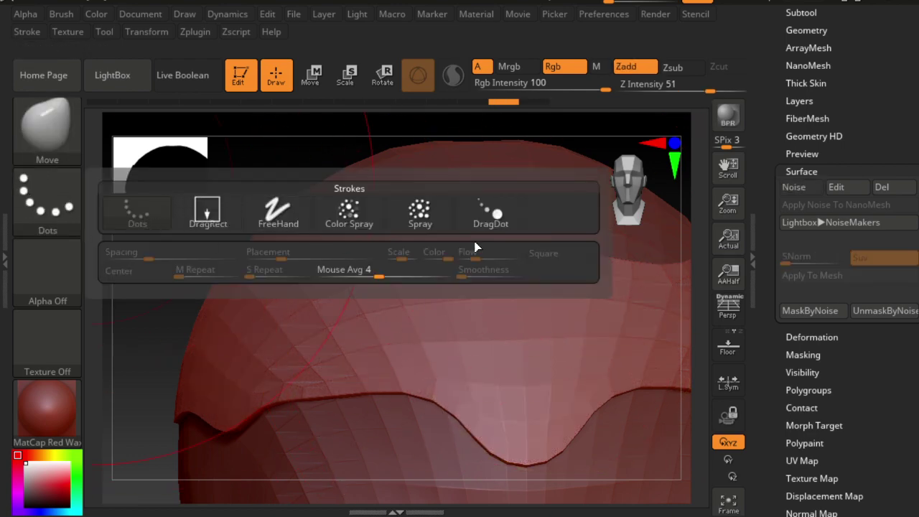
Change the brush stroke from DragDot to DragRect and bring up the alpha library.
{"action": "left_click", "coordinate": [490, 212]}
{"action": "left_click", "coordinate": [43, 201]}
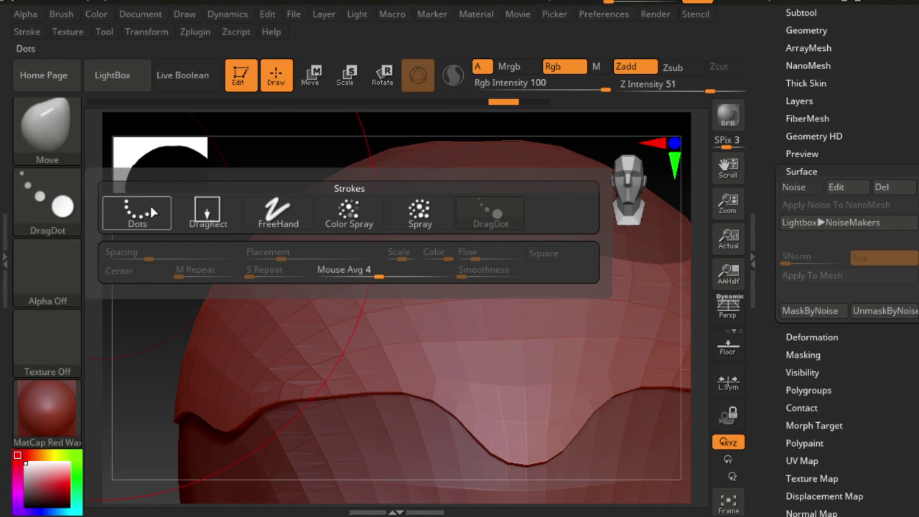
{"action": "left_click", "coordinate": [207, 210]}
{"action": "left_click", "coordinate": [47, 269]}
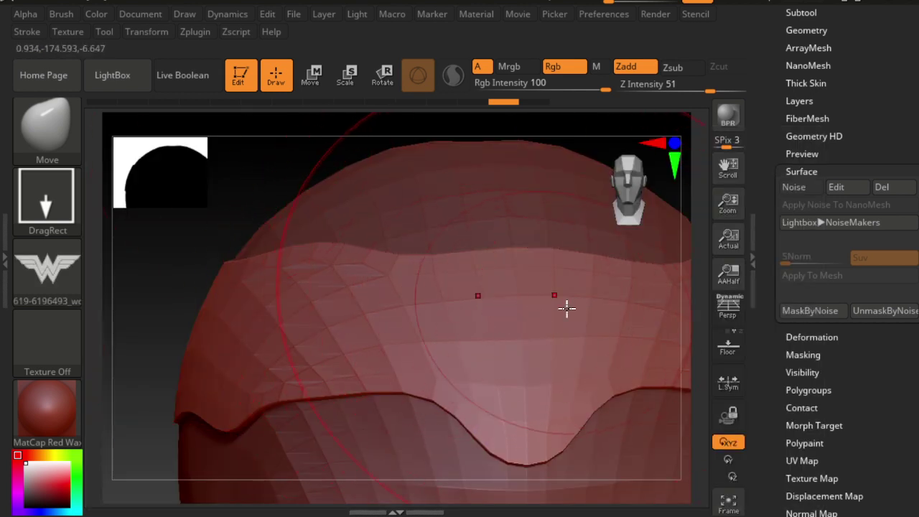
Reframe the whole upper head and remove the surface noise from the forehead band.
{"action": "key", "text": "ctrl+z"}
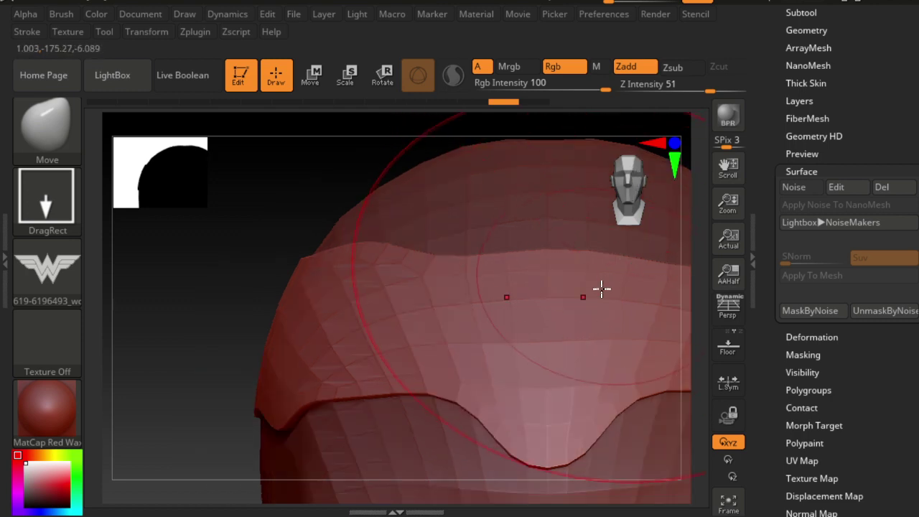
{"action": "mouse_move", "coordinate": [566, 322]}
{"action": "right_mouse_down", "text": "ctrl"}
{"action": "mouse_move", "coordinate": [486, 335]}
{"action": "mouse_move", "coordinate": [428, 294]}
{"action": "right_mouse_up", "text": "ctrl"}
{"action": "right_click_drag", "start_coordinate": [290, 275], "coordinate": [191, 230], "text": "alt"}
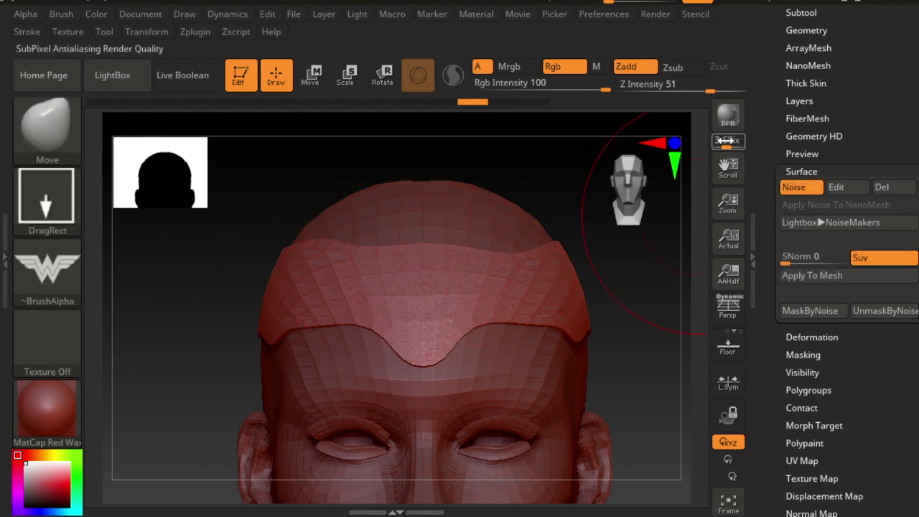
{"action": "left_click", "coordinate": [505, 103]}
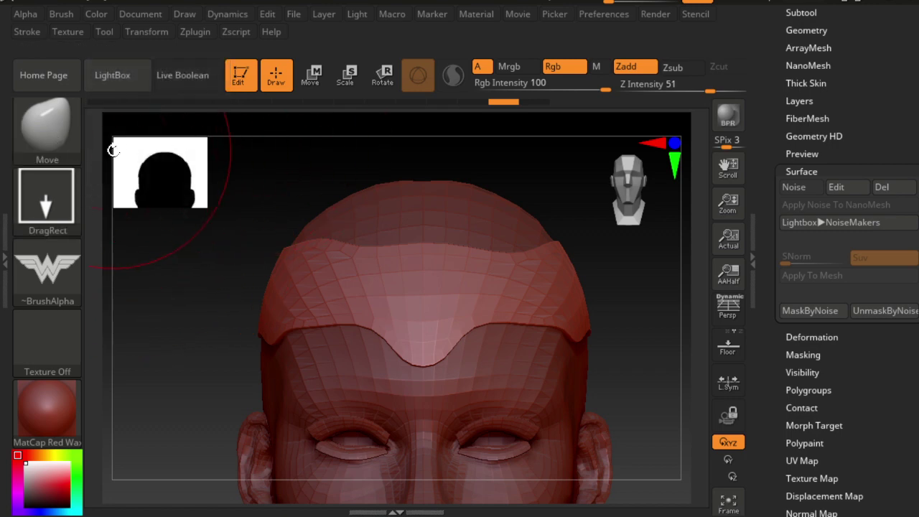
Switch to the Standard brush with B-S-T and try a stroke on the forehead centre.
{"action": "key", "text": "b"}
{"action": "key", "text": "s"}
{"action": "key", "text": "t"}
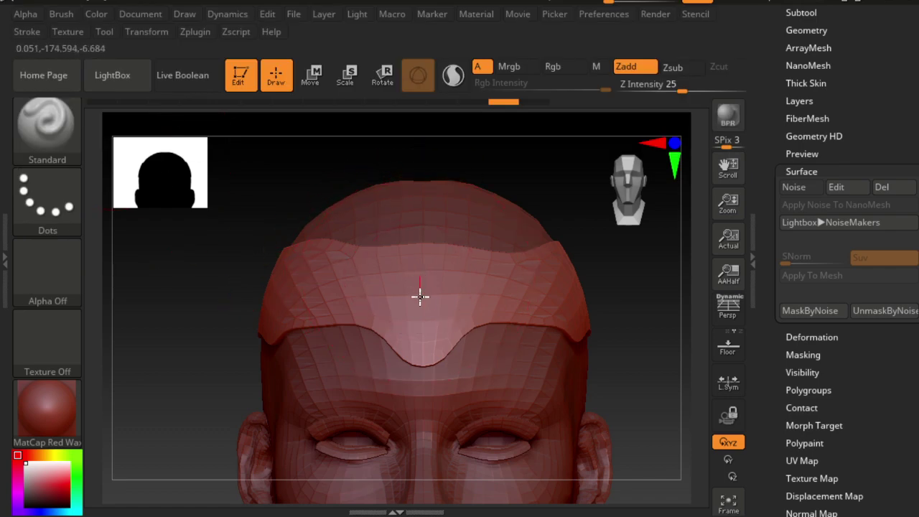
{"action": "left_click_drag", "start_coordinate": [420, 296], "coordinate": [421, 328]}
{"action": "key", "text": "ctrl"}
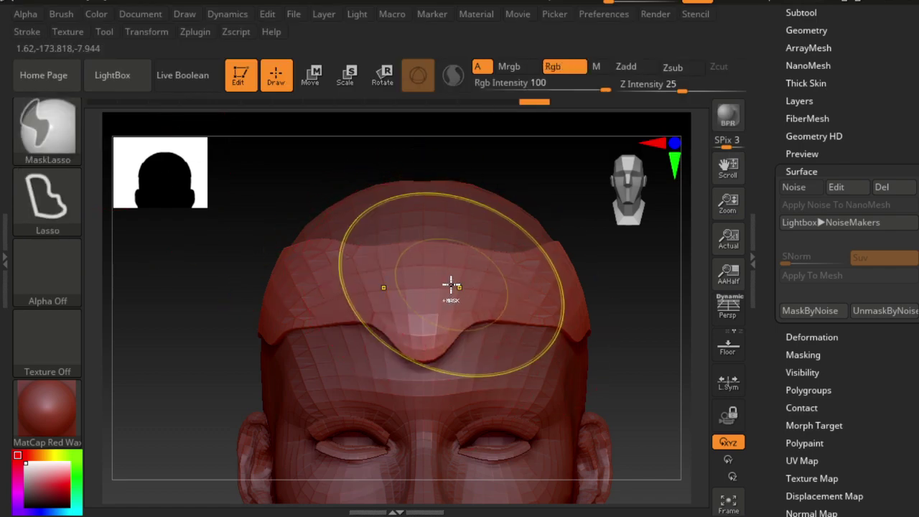
{"action": "left_click", "coordinate": [48, 269]}
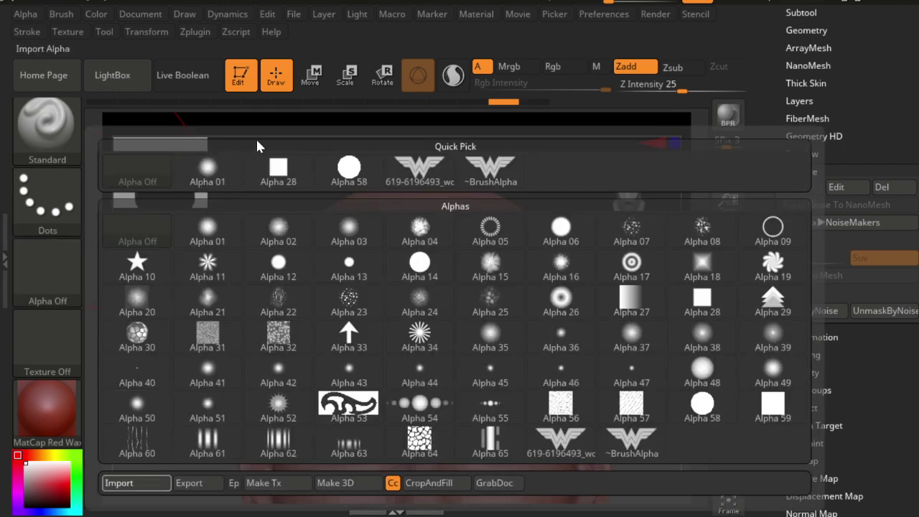
{"action": "left_click", "coordinate": [419, 168]}
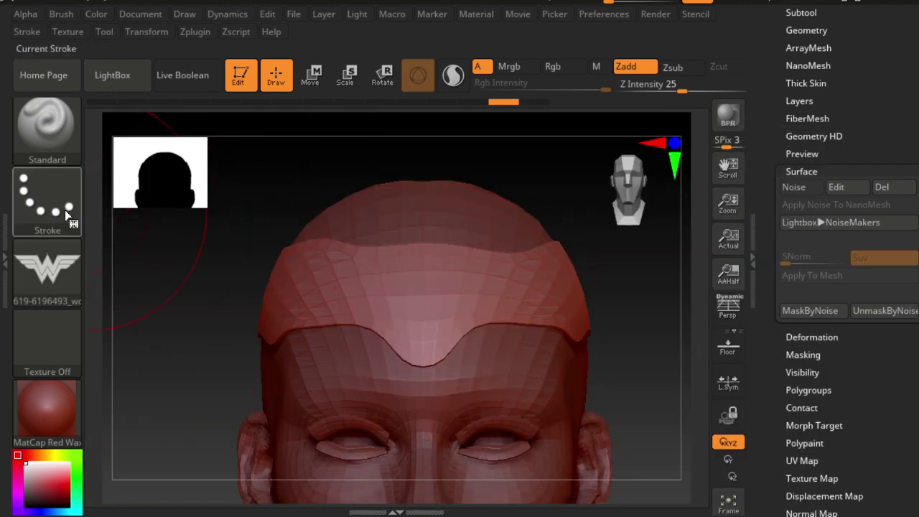
{"action": "left_click", "coordinate": [67, 216]}
{"action": "left_click", "coordinate": [207, 215]}
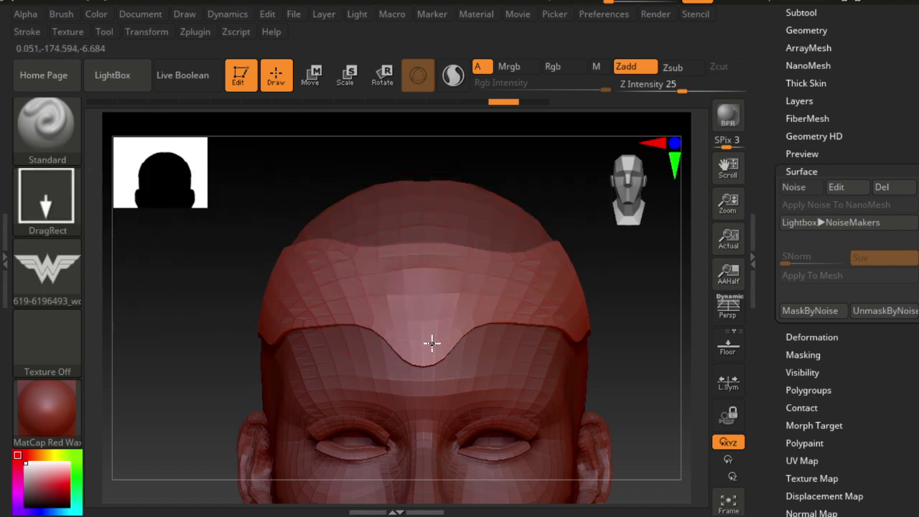
Stamp the alpha onto the cap's front dip, orbiting to check and undoing failed stamps.
{"action": "mouse_move", "coordinate": [456, 370]}
{"action": "left_mouse_down"}
{"action": "mouse_move", "coordinate": [470, 389]}
{"action": "mouse_move", "coordinate": [373, 330]}
{"action": "left_mouse_up"}
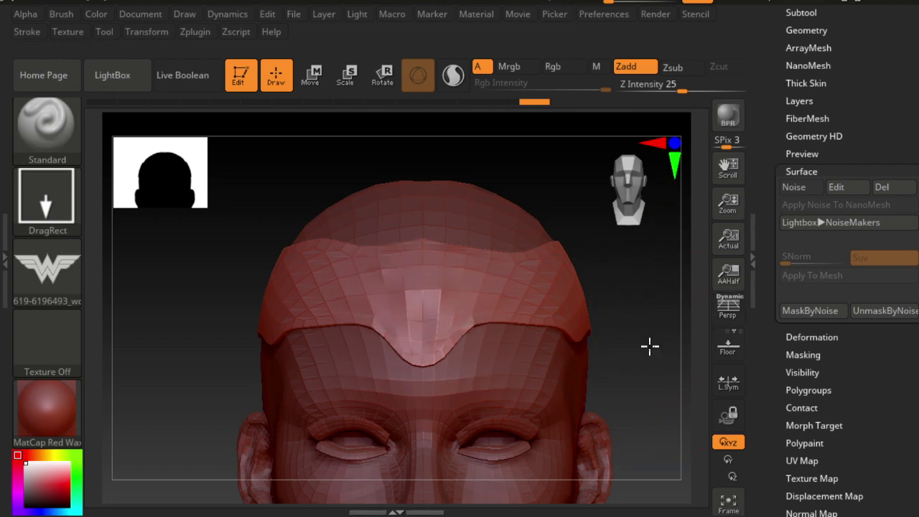
{"action": "left_click_drag", "start_coordinate": [649, 346], "coordinate": [725, 336]}
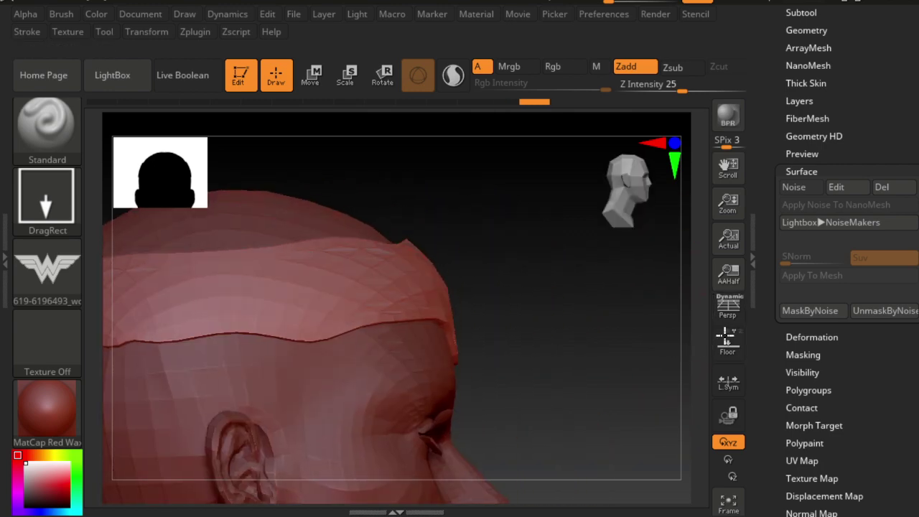
{"action": "left_click_drag", "start_coordinate": [601, 315], "coordinate": [550, 320]}
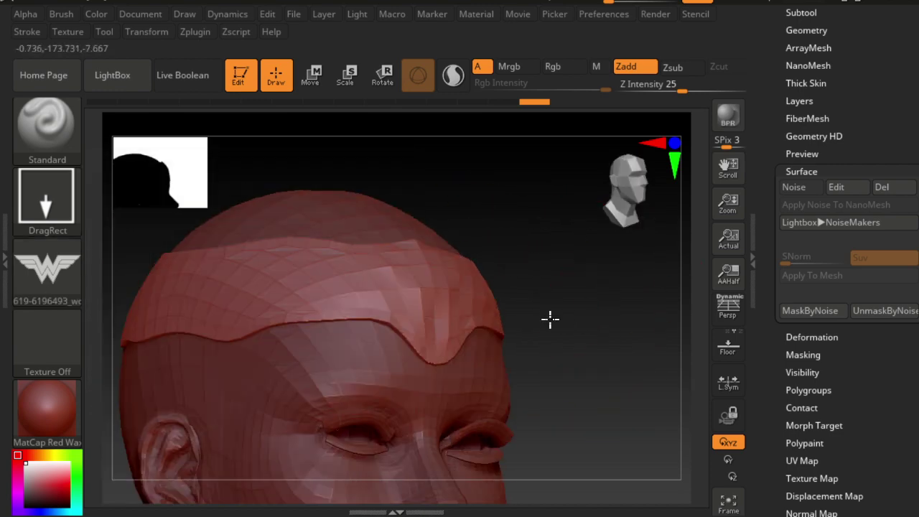
{"action": "key", "text": "ctrl+z"}
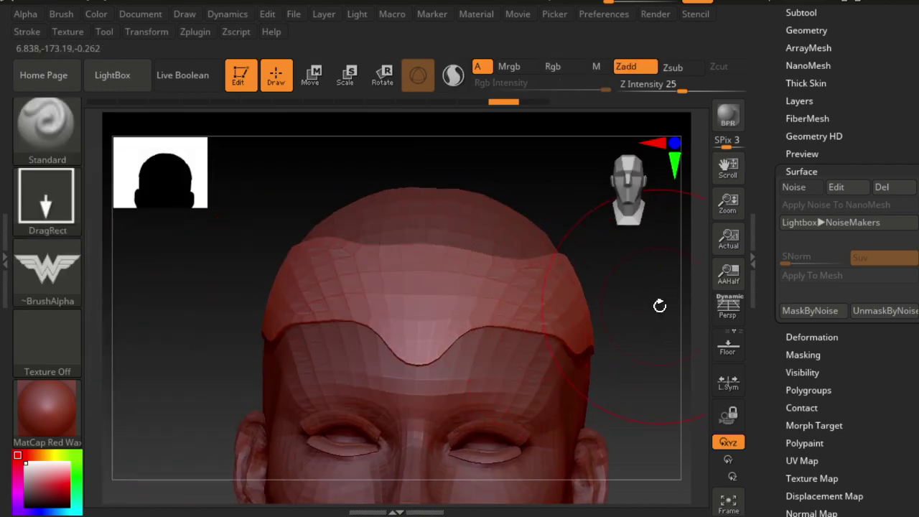
{"action": "left_click_drag", "start_coordinate": [659, 305], "coordinate": [673, 314]}
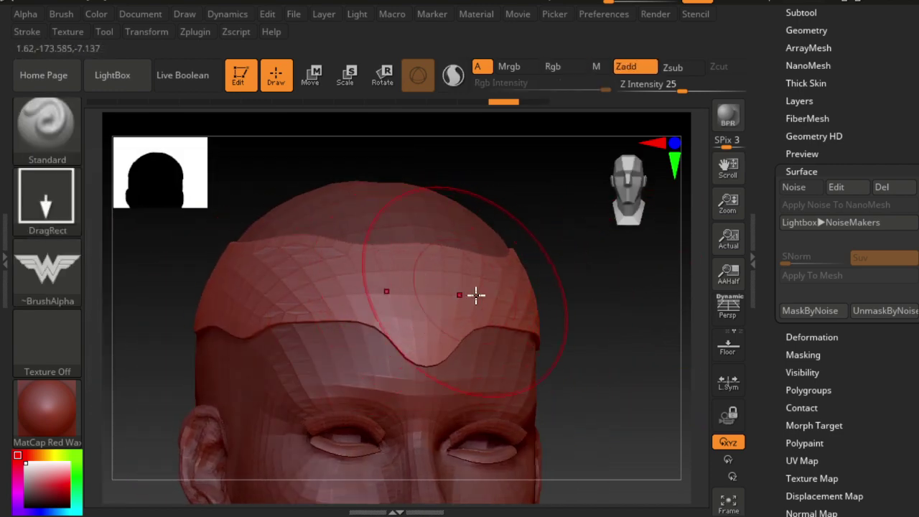
{"action": "left_click_drag", "start_coordinate": [646, 199], "coordinate": [306, 295]}
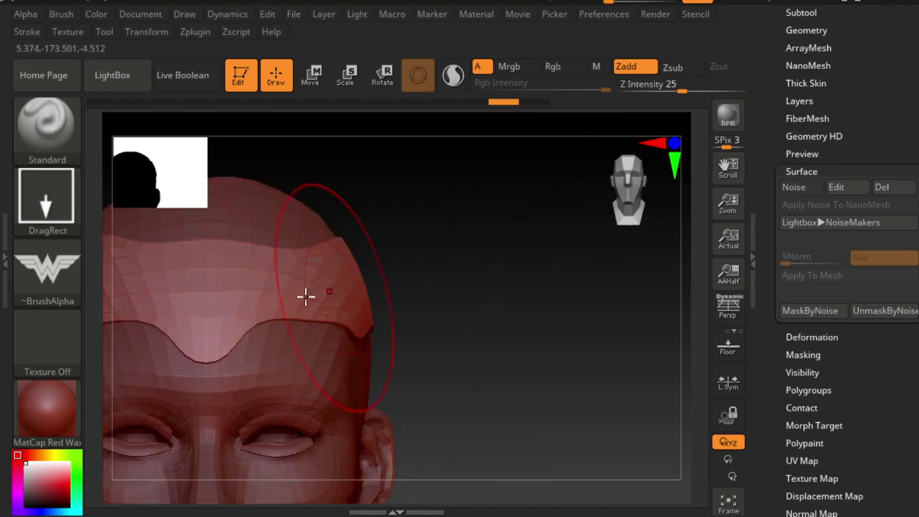
{"action": "left_click_drag", "start_coordinate": [451, 323], "coordinate": [553, 313]}
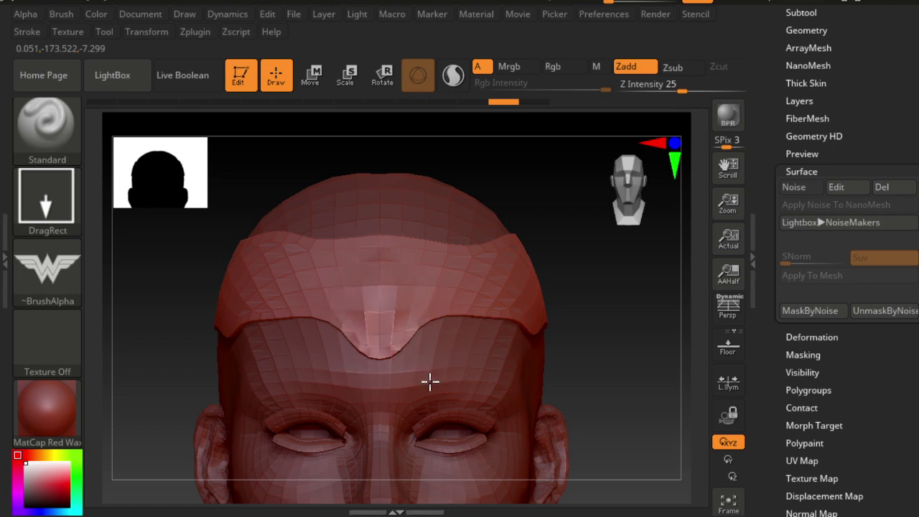
{"action": "mouse_move", "coordinate": [429, 381]}
{"action": "left_mouse_down"}
{"action": "mouse_move", "coordinate": [522, 457]}
{"action": "mouse_move", "coordinate": [518, 450]}
{"action": "left_mouse_up"}
{"action": "key", "text": "ctrl+z"}
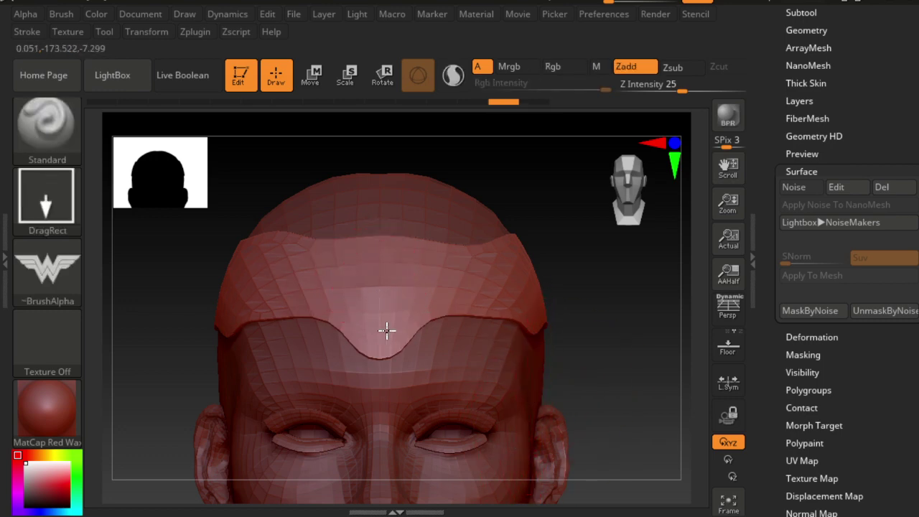
{"action": "mouse_move", "coordinate": [420, 353]}
{"action": "left_mouse_down"}
{"action": "mouse_move", "coordinate": [602, 461]}
{"action": "mouse_move", "coordinate": [605, 388]}
{"action": "mouse_move", "coordinate": [557, 378]}
{"action": "mouse_move", "coordinate": [553, 366]}
{"action": "mouse_move", "coordinate": [641, 371]}
{"action": "mouse_move", "coordinate": [625, 378]}
{"action": "mouse_move", "coordinate": [613, 416]}
{"action": "mouse_move", "coordinate": [644, 362]}
{"action": "mouse_move", "coordinate": [294, 348]}
{"action": "mouse_move", "coordinate": [318, 369]}
{"action": "mouse_move", "coordinate": [474, 376]}
{"action": "mouse_move", "coordinate": [486, 365]}
{"action": "mouse_move", "coordinate": [570, 355]}
{"action": "mouse_move", "coordinate": [443, 349]}
{"action": "mouse_move", "coordinate": [428, 296]}
{"action": "left_mouse_up"}
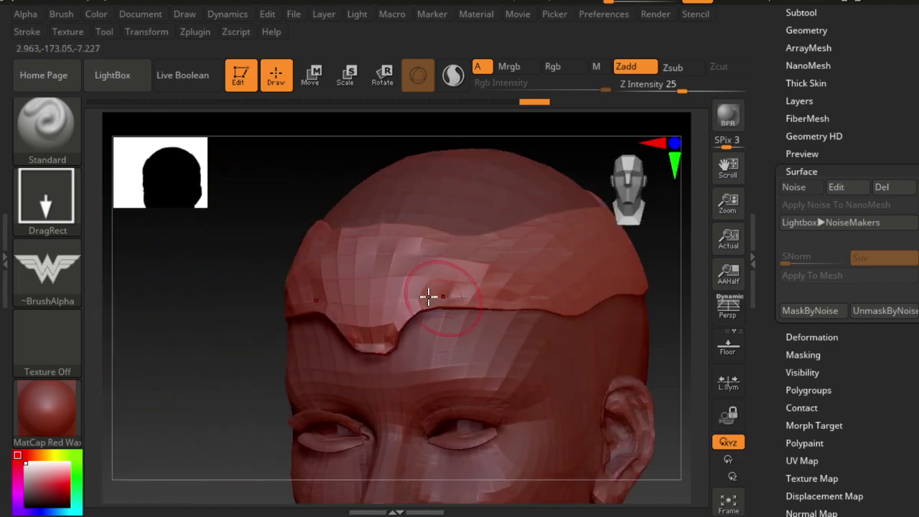
Select the CC_Base_Body_38 subtool, then briefly mask and clear the upper head.
{"action": "scroll", "coordinate": [841, 141], "scroll_direction": "up", "scroll_amount": 1}
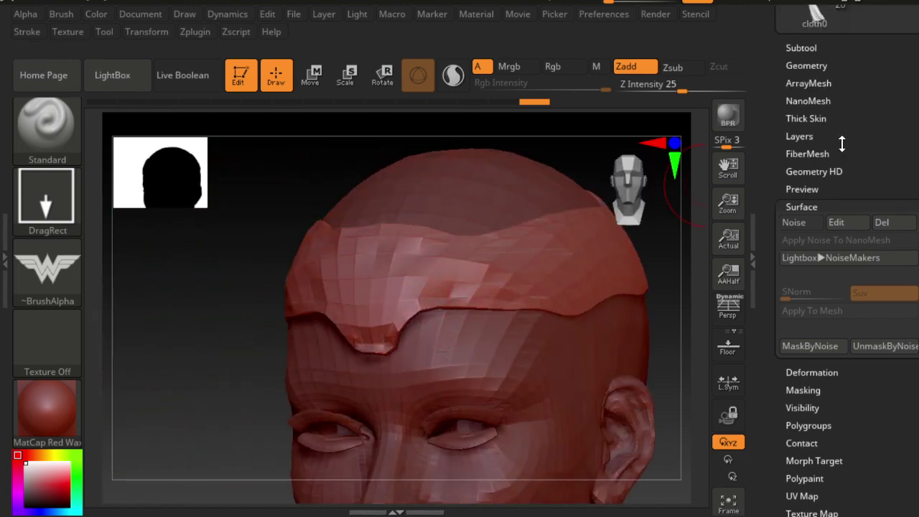
{"action": "scroll", "coordinate": [840, 144], "scroll_direction": "up", "scroll_amount": 3}
{"action": "scroll", "coordinate": [858, 151], "scroll_direction": "up", "scroll_amount": 1}
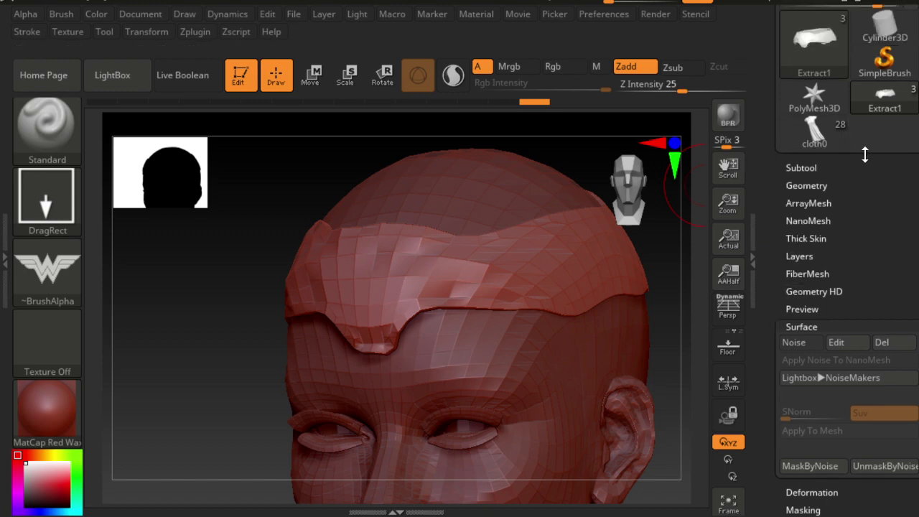
{"action": "left_click", "coordinate": [816, 168]}
{"action": "left_click", "coordinate": [825, 103]}
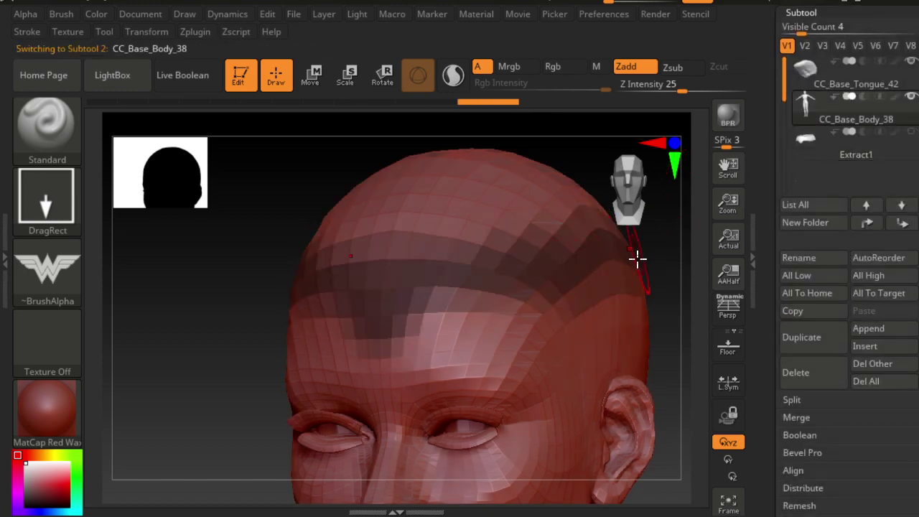
{"action": "left_click_drag", "start_coordinate": [656, 252], "coordinate": [642, 143], "text": "ctrl"}
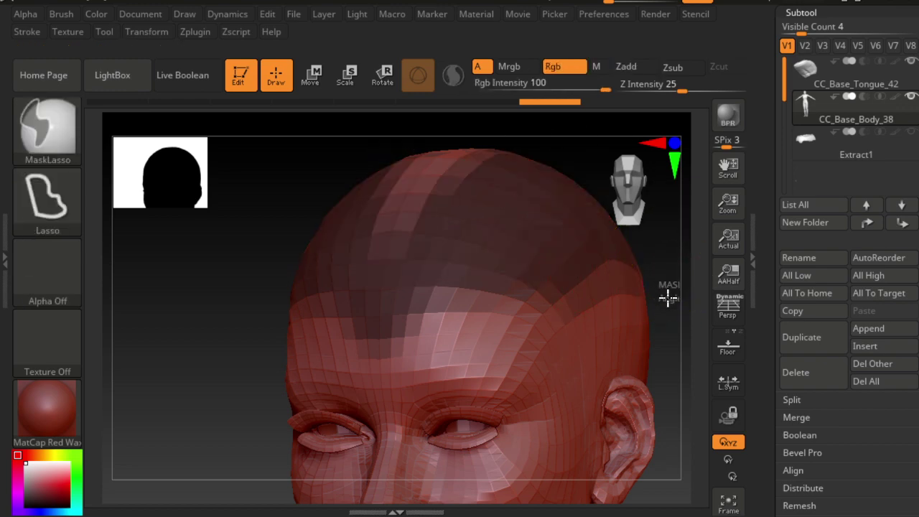
{"action": "left_click_drag", "start_coordinate": [667, 297], "coordinate": [672, 302], "text": "ctrl"}
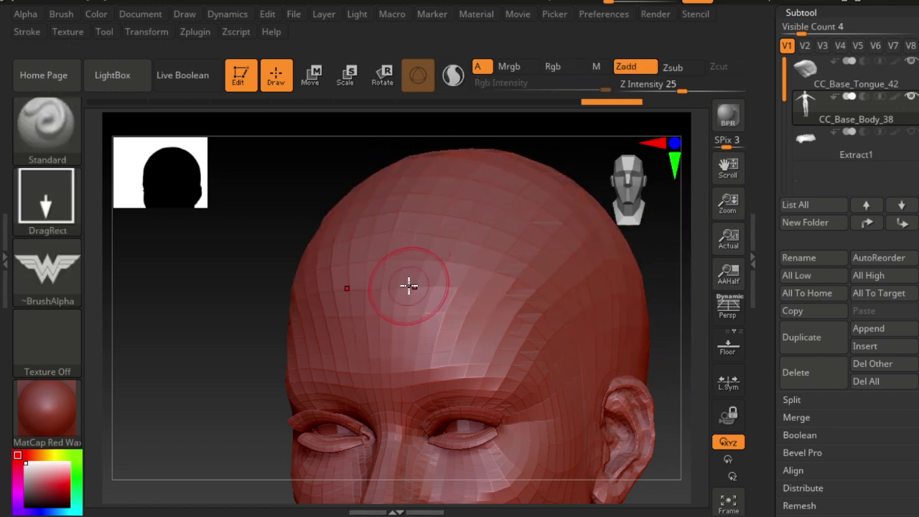
Frame the body and zoom in on the neck and shoulders.
{"action": "key", "text": "f"}
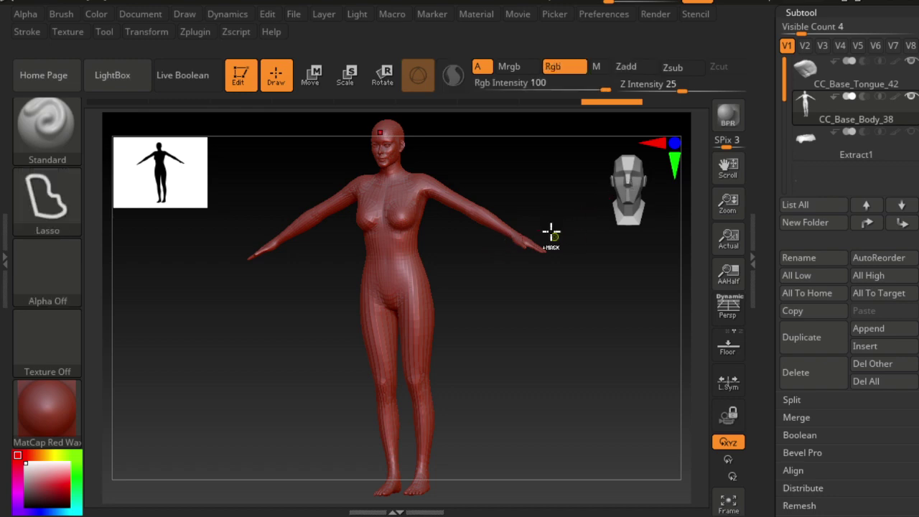
{"action": "mouse_move", "coordinate": [534, 206]}
{"action": "right_mouse_down", "text": "ctrl"}
{"action": "mouse_move", "coordinate": [605, 413]}
{"action": "mouse_move", "coordinate": [517, 435]}
{"action": "right_mouse_up", "text": "ctrl"}
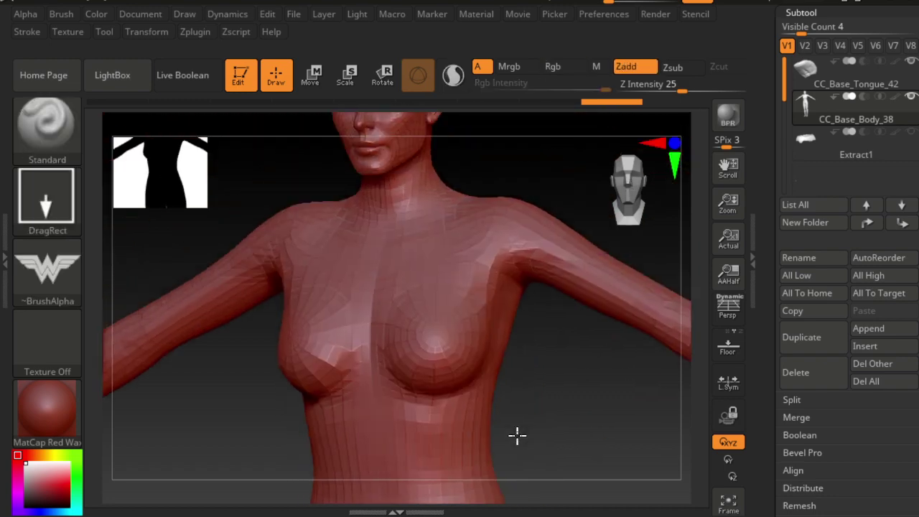
{"action": "right_click_drag", "start_coordinate": [502, 170], "coordinate": [513, 379], "text": "alt"}
{"action": "mouse_move", "coordinate": [506, 257]}
{"action": "right_mouse_down", "text": "ctrl"}
{"action": "mouse_move", "coordinate": [517, 304]}
{"action": "mouse_move", "coordinate": [529, 189]}
{"action": "right_mouse_up", "text": "ctrl"}
{"action": "mouse_move", "coordinate": [636, 322]}
{"action": "right_mouse_down", "text": "alt"}
{"action": "mouse_move", "coordinate": [522, 239]}
{"action": "mouse_move", "coordinate": [512, 335]}
{"action": "right_mouse_up", "text": "alt"}
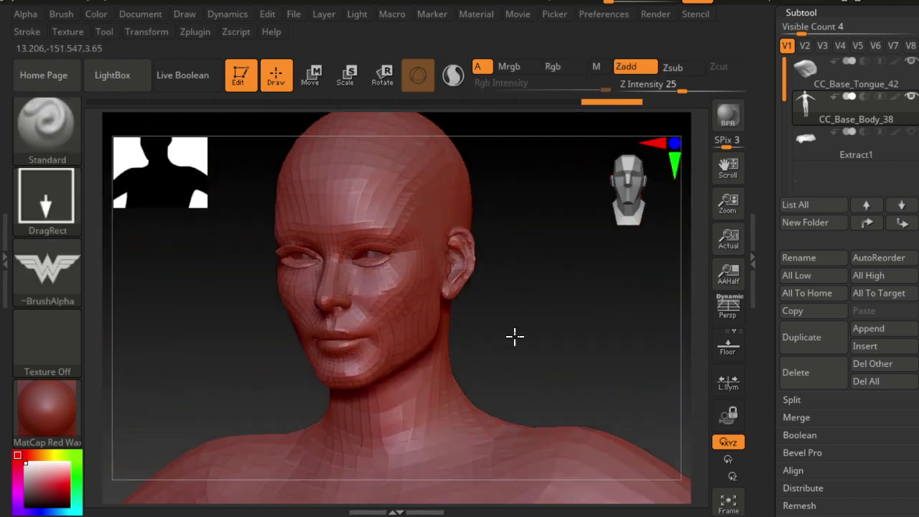
{"action": "right_click_drag", "start_coordinate": [523, 266], "coordinate": [527, 259], "text": "ctrl"}
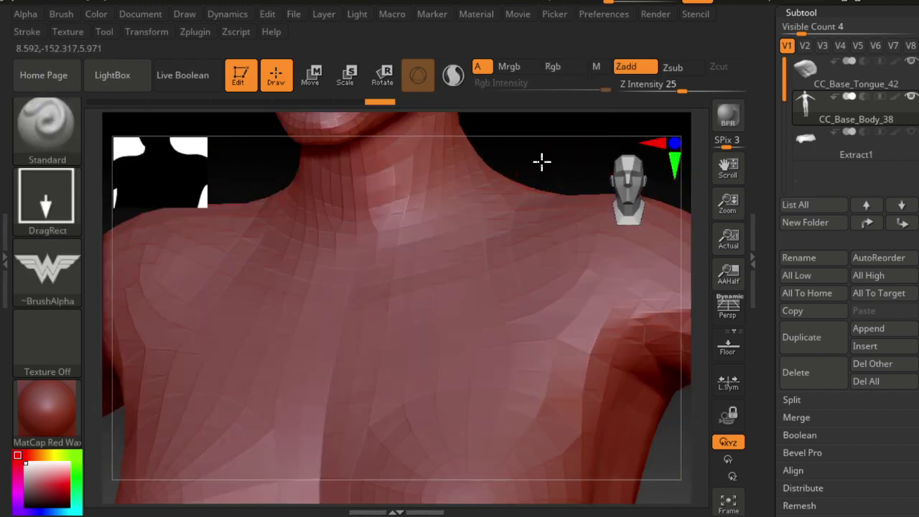
Mask and clear the whole model, then centre the head in a front view.
{"action": "mouse_move", "coordinate": [541, 160]}
{"action": "right_mouse_down", "text": "alt"}
{"action": "mouse_move", "coordinate": [541, 246]}
{"action": "mouse_move", "coordinate": [552, 230]}
{"action": "mouse_move", "coordinate": [568, 326]}
{"action": "mouse_move", "coordinate": [550, 201]}
{"action": "mouse_move", "coordinate": [549, 371]}
{"action": "mouse_move", "coordinate": [523, 233]}
{"action": "right_mouse_up", "text": "alt"}
{"action": "left_click_drag", "start_coordinate": [523, 233], "coordinate": [558, 349], "text": "ctrl"}
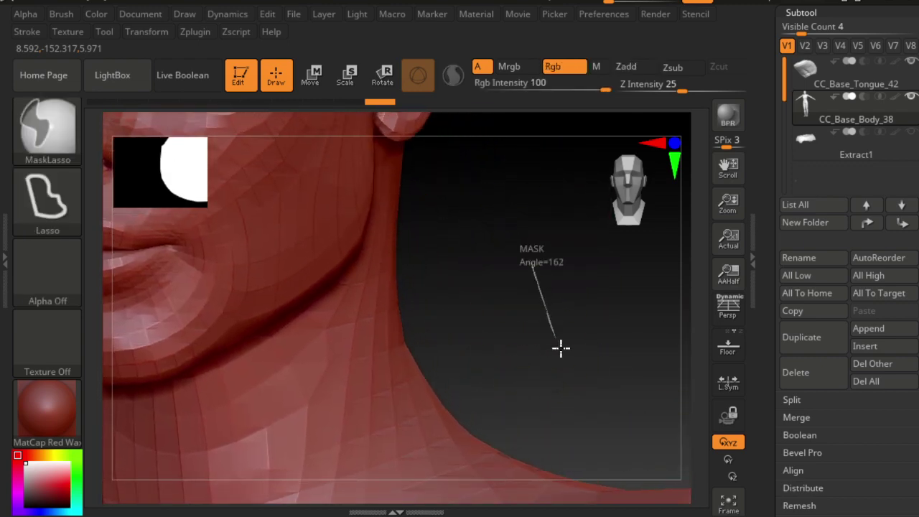
{"action": "mouse_move", "coordinate": [509, 312]}
{"action": "right_mouse_down"}
{"action": "mouse_move", "coordinate": [529, 328]}
{"action": "mouse_move", "coordinate": [530, 269]}
{"action": "mouse_move", "coordinate": [558, 333]}
{"action": "mouse_move", "coordinate": [410, 164]}
{"action": "right_mouse_up"}
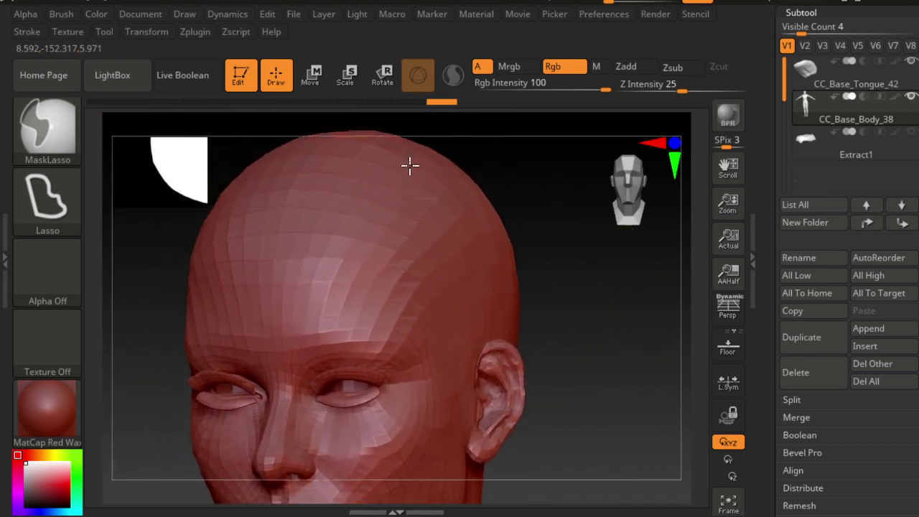
{"action": "right_click_drag", "start_coordinate": [538, 261], "coordinate": [639, 198], "text": "alt"}
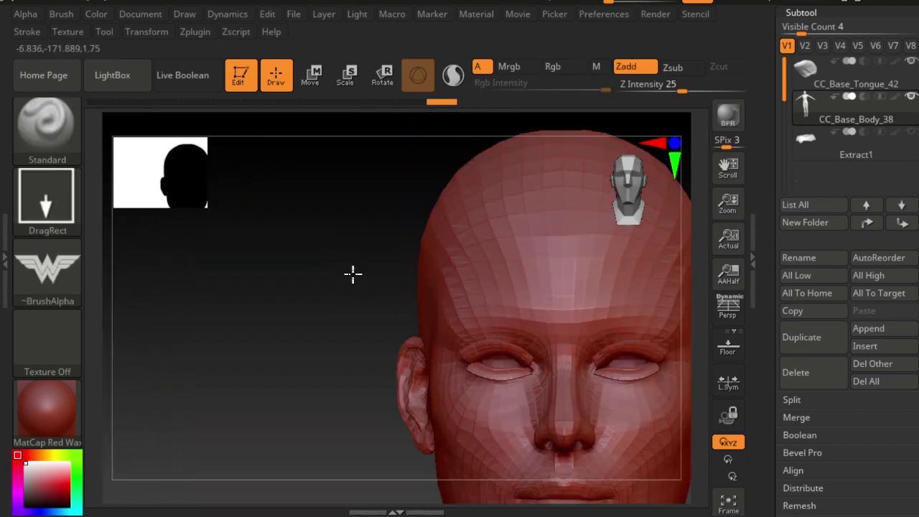
{"action": "left_click_drag", "start_coordinate": [353, 273], "coordinate": [263, 311], "text": "alt"}
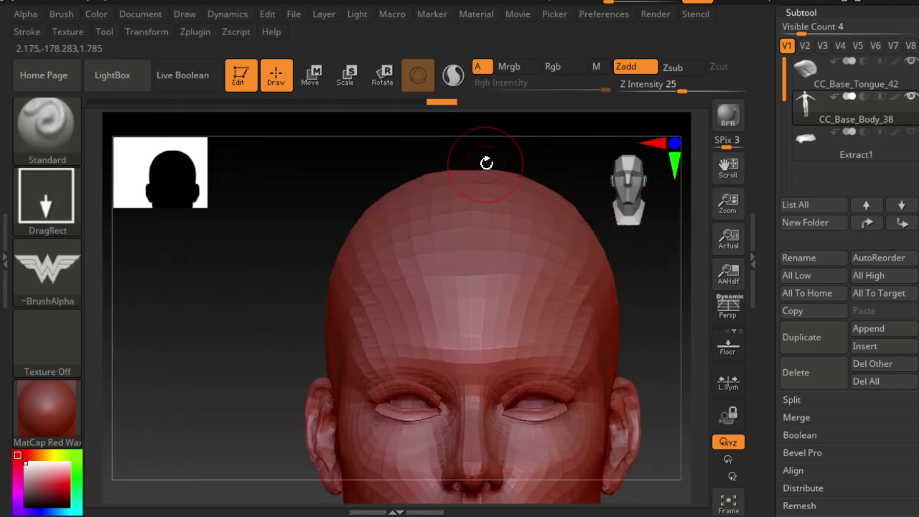
Lasso-mask the side-swept upper-left scalp, redoing a failed crown wedge.
{"action": "mouse_move", "coordinate": [481, 169]}
{"action": "left_mouse_down", "text": "ctrl"}
{"action": "mouse_move", "coordinate": [411, 264]}
{"action": "mouse_move", "coordinate": [478, 126]}
{"action": "left_mouse_up", "text": "ctrl"}
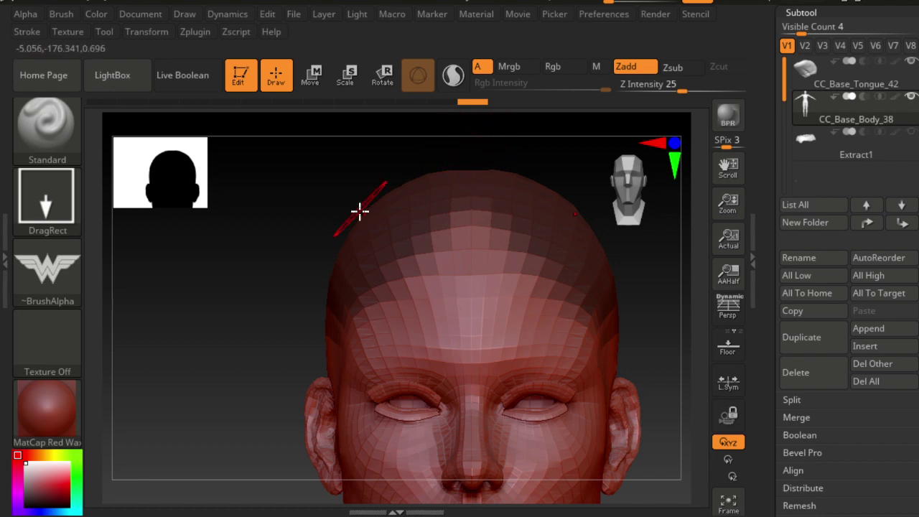
{"action": "key", "text": "ctrl+z"}
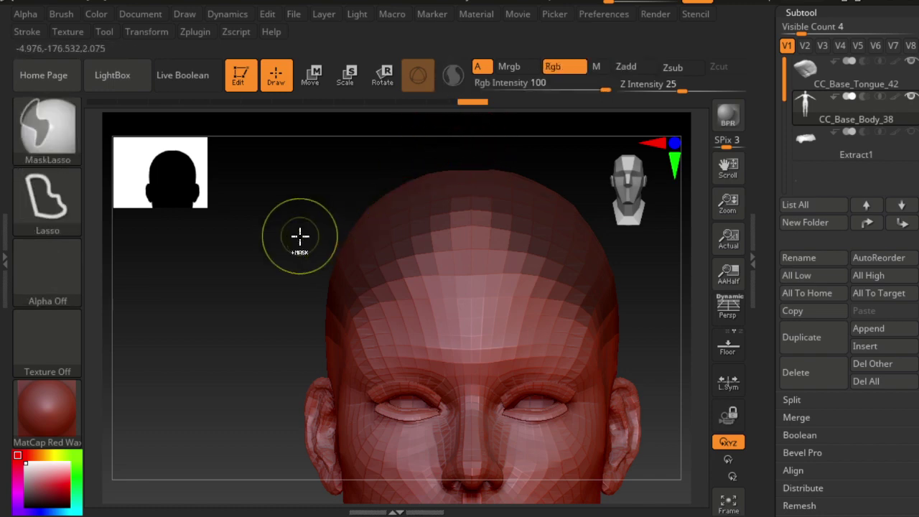
{"action": "left_click_drag", "start_coordinate": [299, 236], "coordinate": [298, 273], "text": "ctrl"}
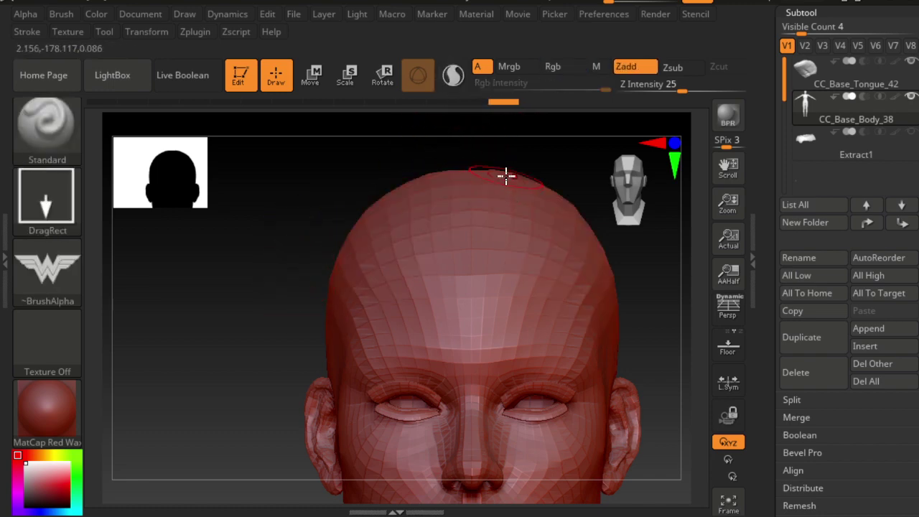
{"action": "left_click_drag", "start_coordinate": [436, 232], "coordinate": [514, 113], "text": "ctrl"}
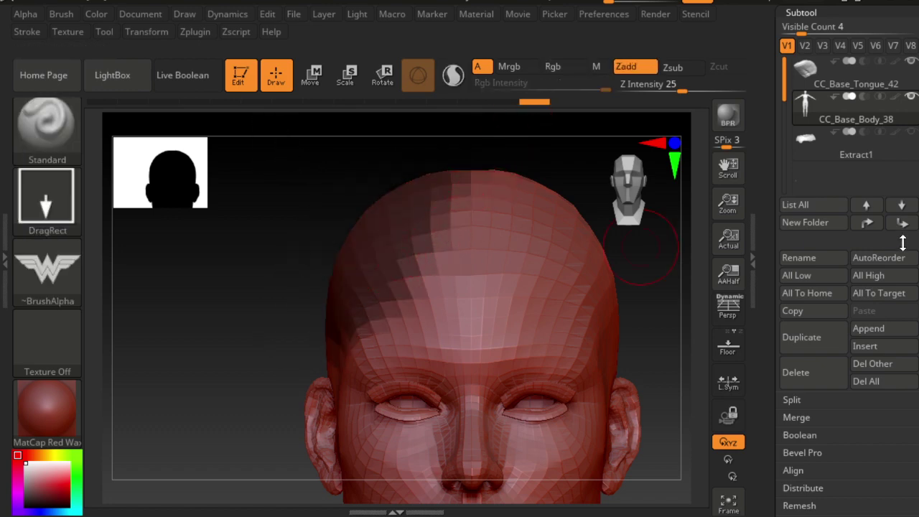
{"action": "scroll", "coordinate": [840, 251], "scroll_direction": "down", "scroll_amount": 1}
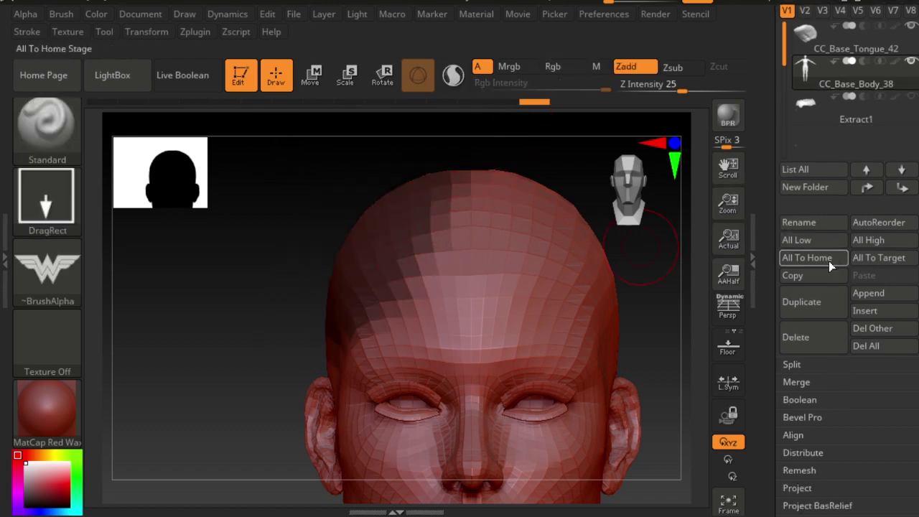
{"action": "scroll", "coordinate": [824, 344], "scroll_direction": "down", "scroll_amount": 3}
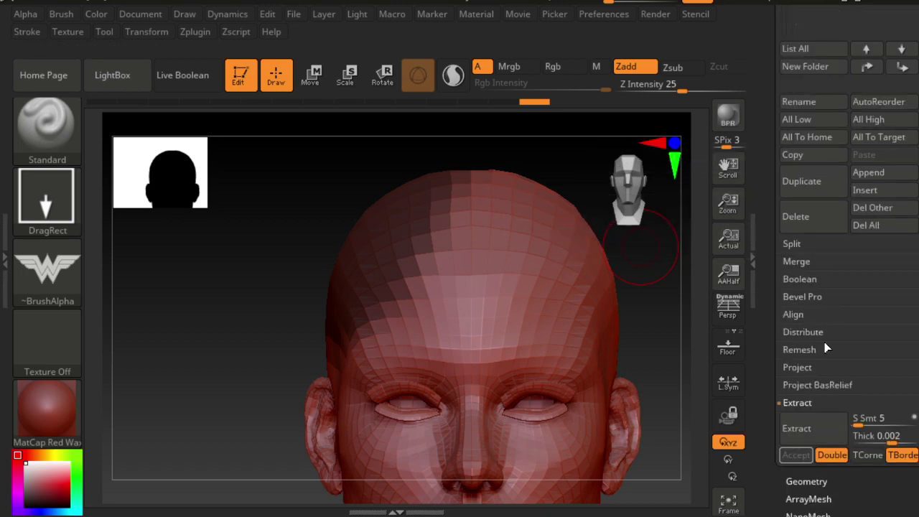
{"action": "left_click", "coordinate": [832, 439]}
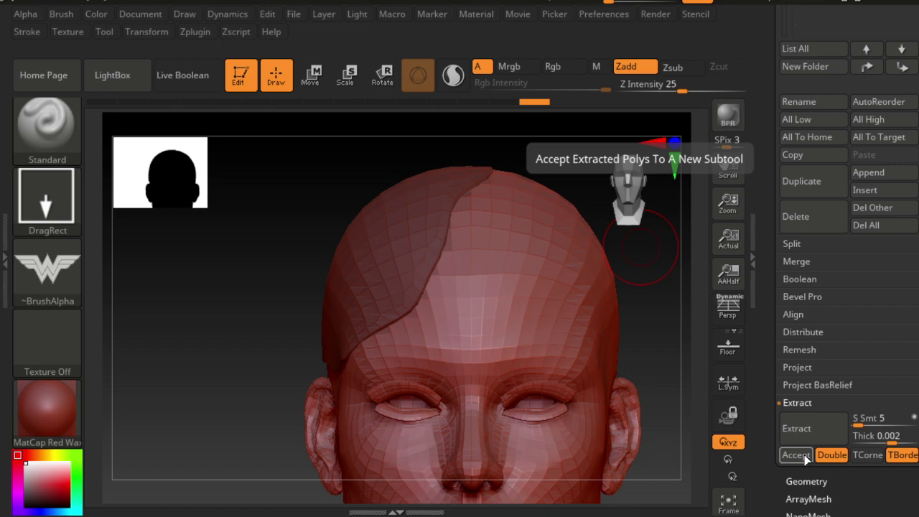
{"action": "left_click", "coordinate": [804, 454]}
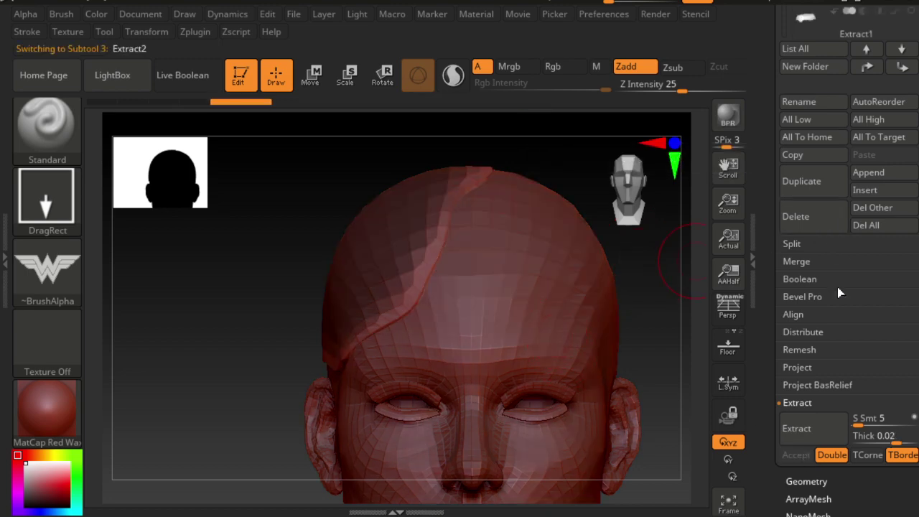
{"action": "scroll", "coordinate": [840, 291], "scroll_direction": "down", "scroll_amount": 7}
{"action": "scroll", "coordinate": [862, 287], "scroll_direction": "down", "scroll_amount": 3}
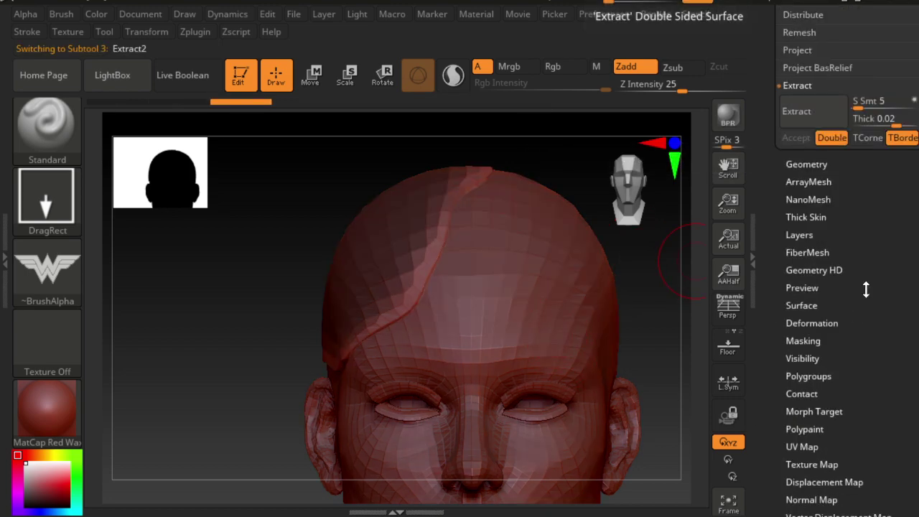
Open FiberMesh settings and preview default fibers on the scalp strip.
{"action": "left_click", "coordinate": [802, 253]}
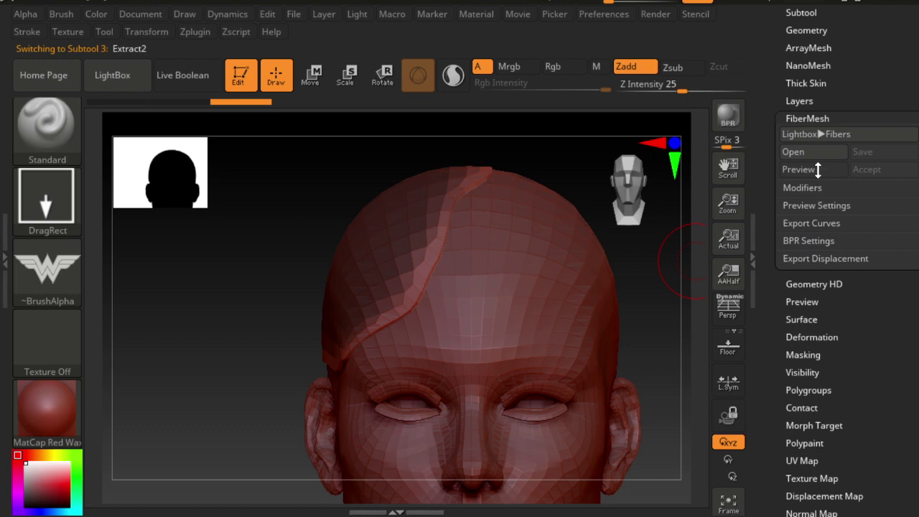
{"action": "left_click", "coordinate": [829, 134]}
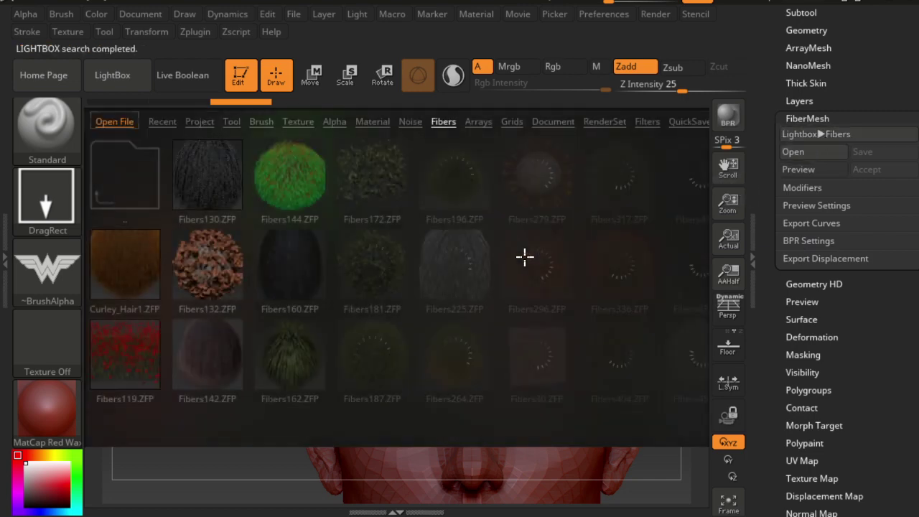
{"action": "left_click", "coordinate": [112, 75]}
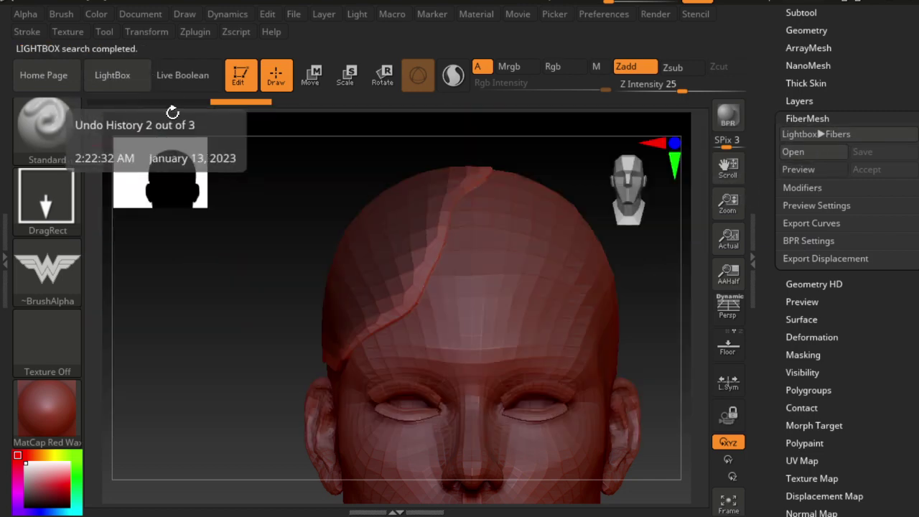
{"action": "left_click", "coordinate": [802, 173]}
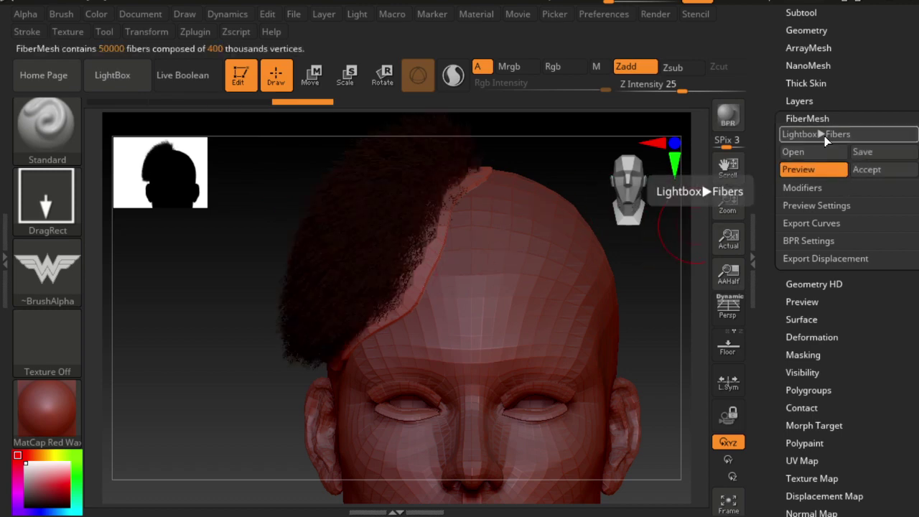
Load the Fibers142 hair preset and refresh the fiber preview.
{"action": "left_click", "coordinate": [827, 135]}
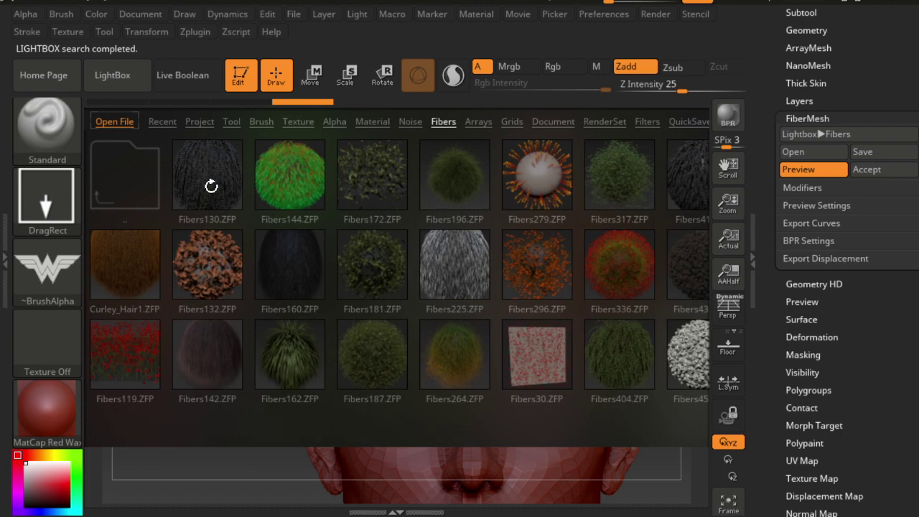
{"action": "double_click", "coordinate": [204, 341]}
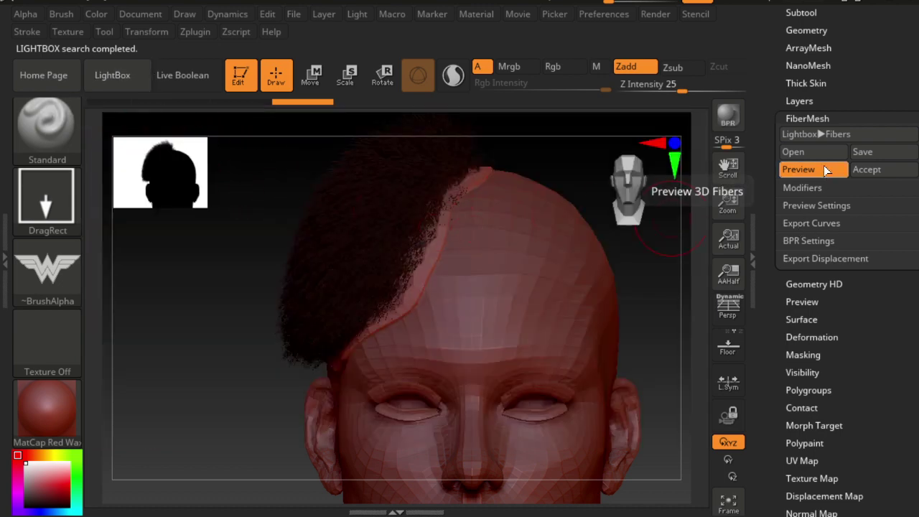
{"action": "left_click", "coordinate": [808, 173]}
{"action": "left_click", "coordinate": [808, 173]}
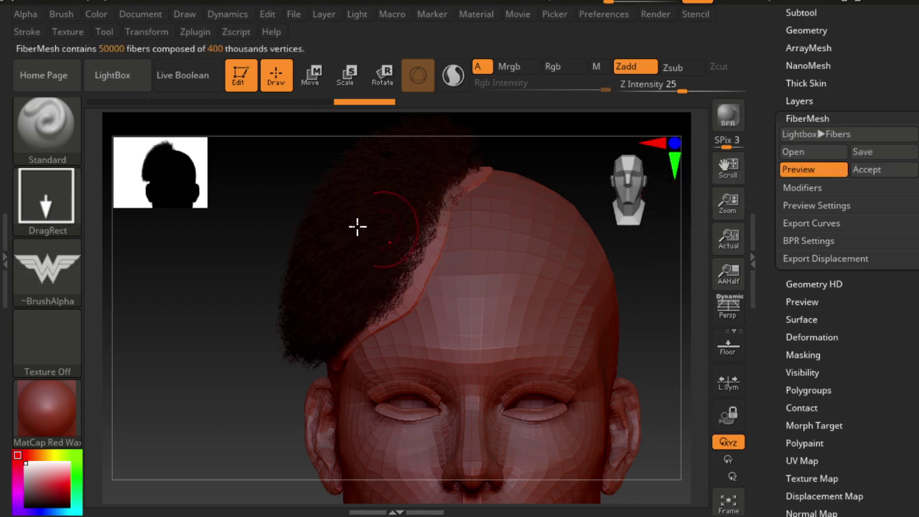
Set MaxFibers to 25 (25,000 fibers) and show the fiber preview on the head again.
{"action": "left_click", "coordinate": [802, 187]}
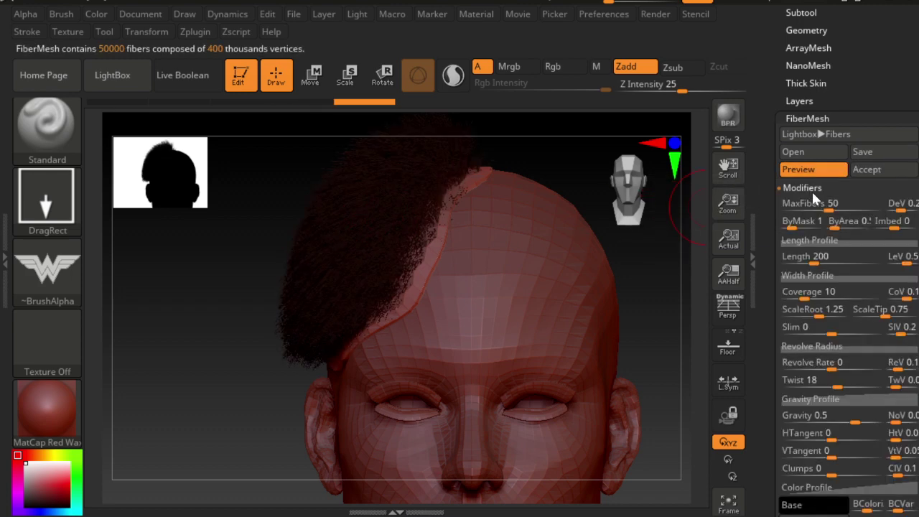
{"action": "left_click_drag", "start_coordinate": [834, 208], "coordinate": [829, 208]}
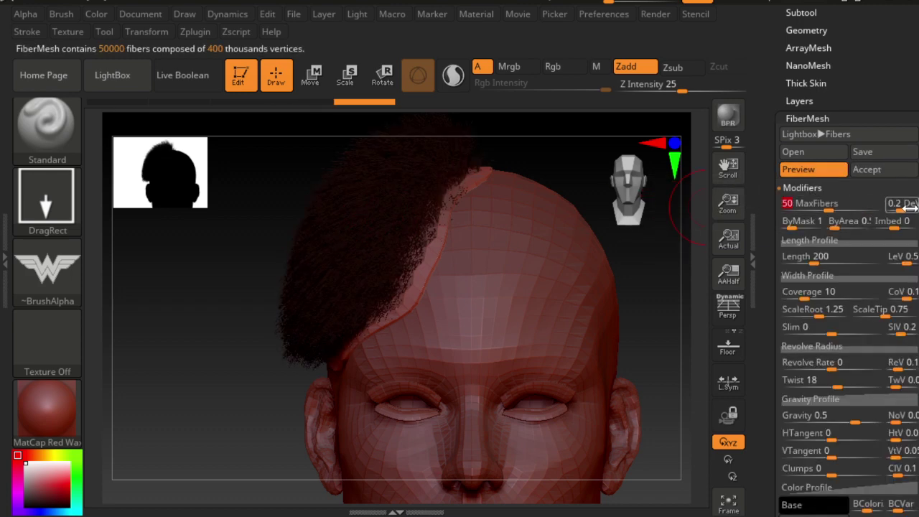
{"action": "left_click_drag", "start_coordinate": [912, 205], "coordinate": [857, 207]}
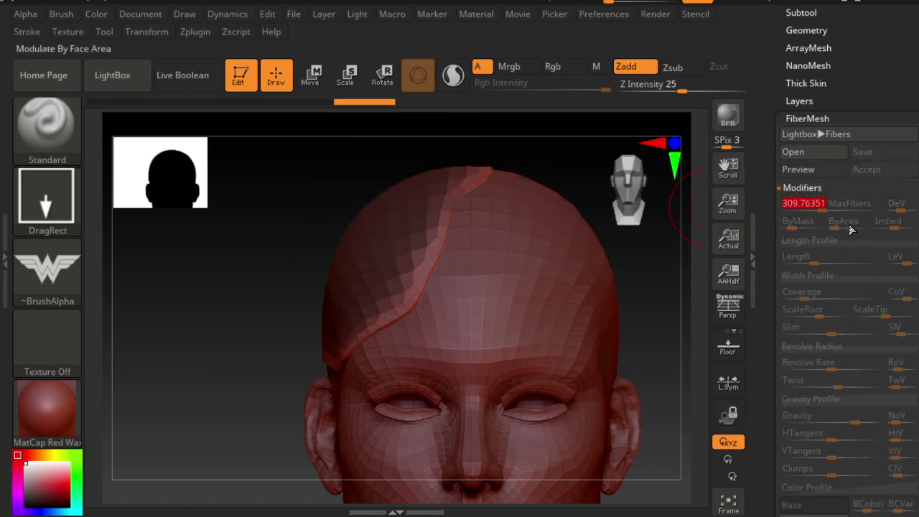
{"action": "left_click", "coordinate": [797, 170]}
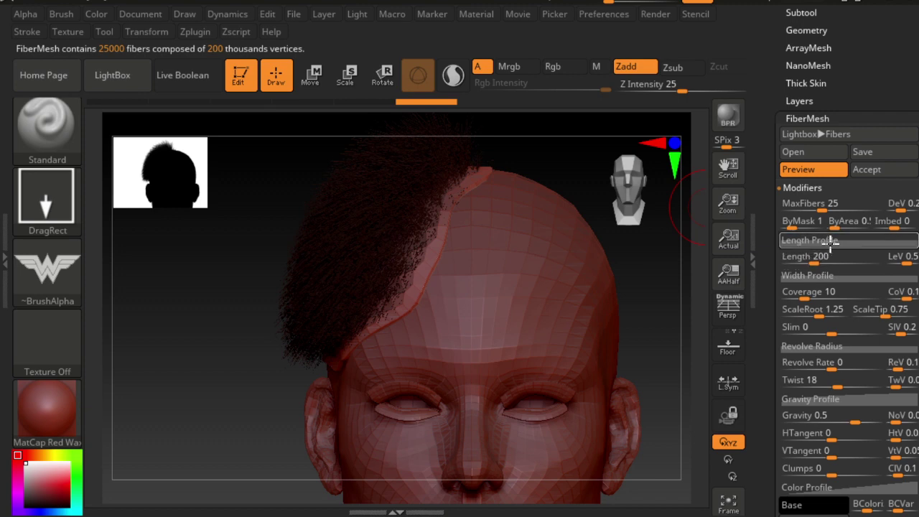
Shape the Length Profile curve into a double hump, with Noise 1 and Strength 2.
{"action": "left_click", "coordinate": [829, 241]}
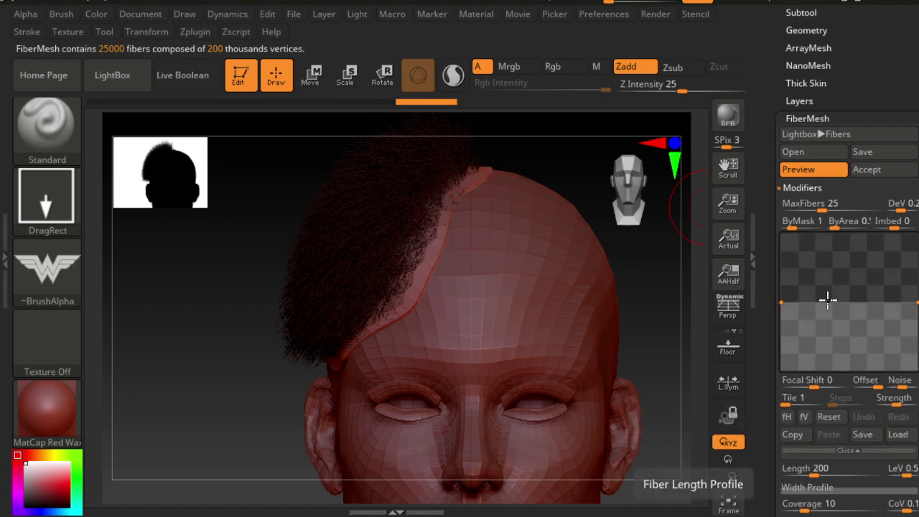
{"action": "left_click_drag", "start_coordinate": [827, 300], "coordinate": [883, 235]}
{"action": "left_click_drag", "start_coordinate": [839, 280], "coordinate": [833, 238]}
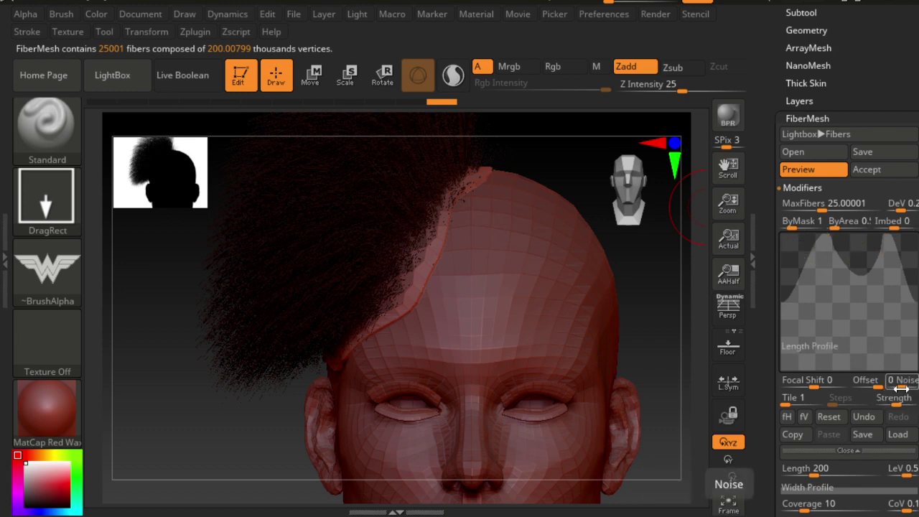
{"action": "left_click_drag", "start_coordinate": [902, 388], "coordinate": [913, 388]}
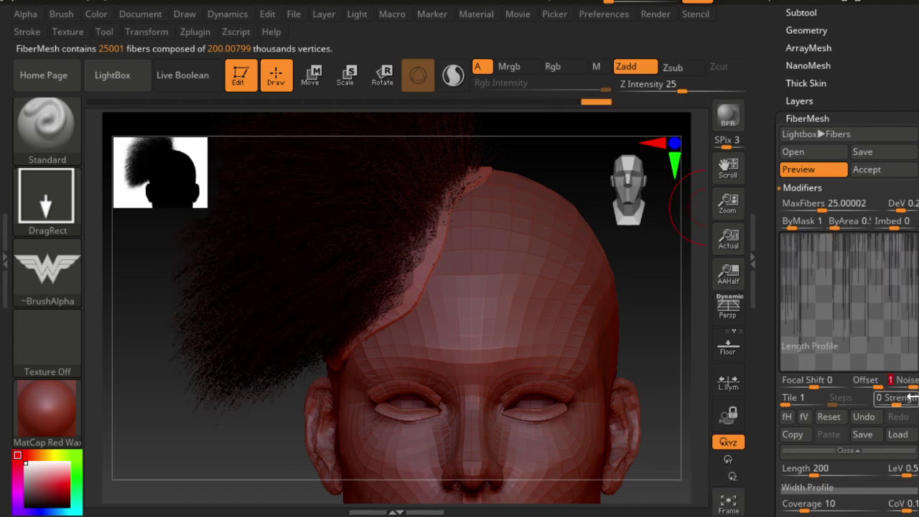
{"action": "left_click_drag", "start_coordinate": [888, 403], "coordinate": [897, 403]}
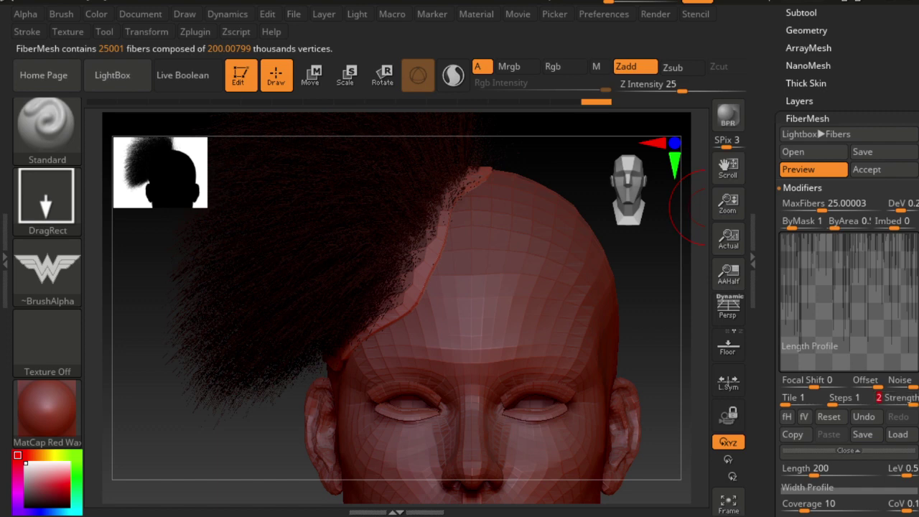
{"action": "scroll", "coordinate": [847, 287], "scroll_direction": "down", "scroll_amount": 1}
{"action": "scroll", "coordinate": [847, 288], "scroll_direction": "down", "scroll_amount": 1}
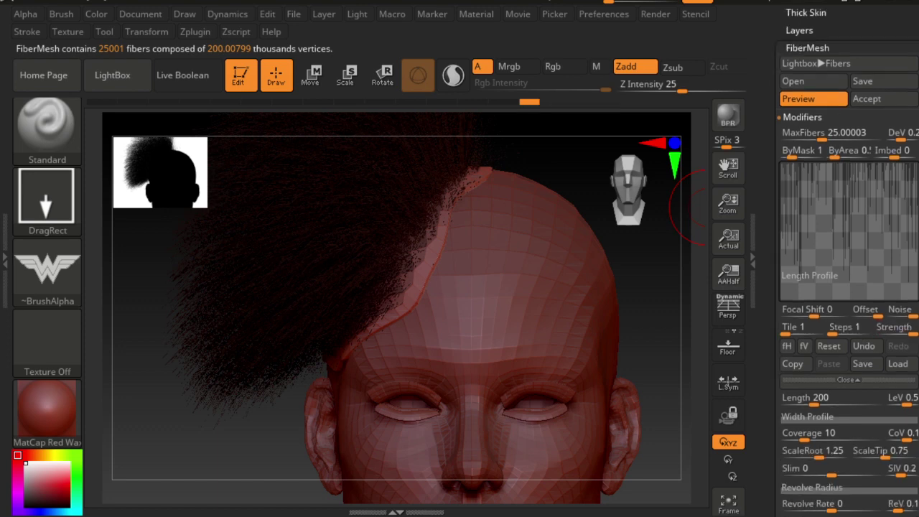
Set fiber Length to 1066, Coverage to 594.86 and CoV to 0.7.
{"action": "left_click_drag", "start_coordinate": [811, 398], "coordinate": [848, 406]}
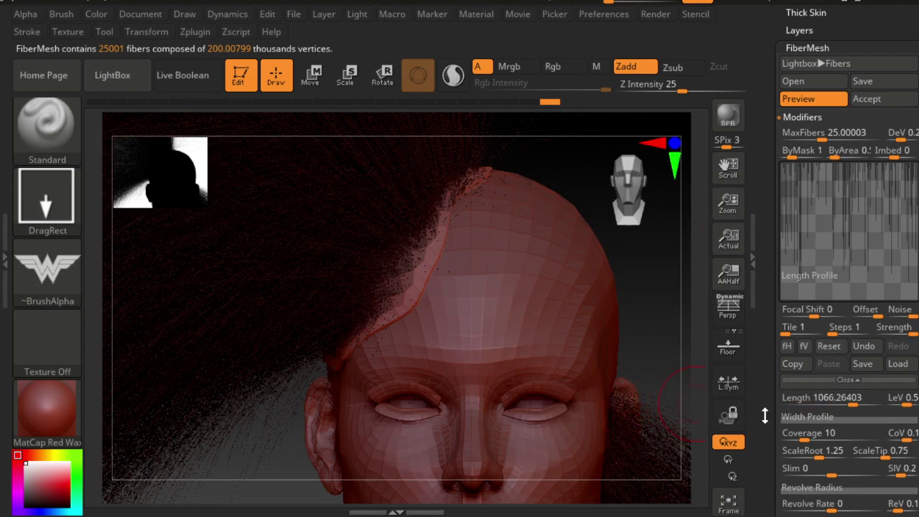
{"action": "left_click_drag", "start_coordinate": [803, 433], "coordinate": [829, 439]}
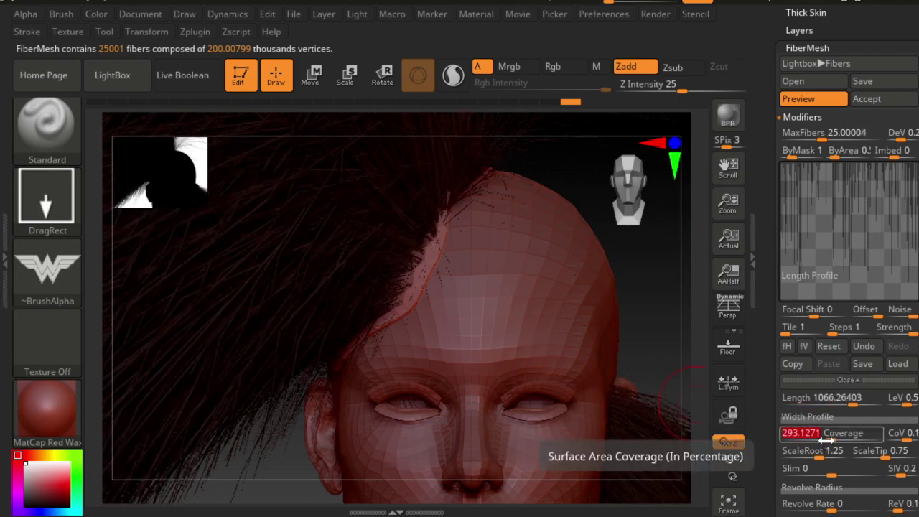
{"action": "left_click_drag", "start_coordinate": [820, 440], "coordinate": [841, 440]}
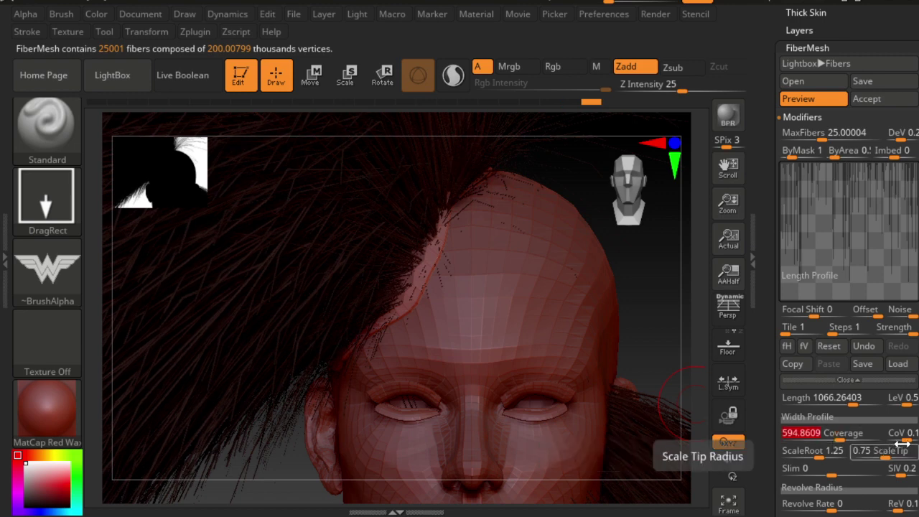
{"action": "left_click_drag", "start_coordinate": [894, 438], "coordinate": [913, 439]}
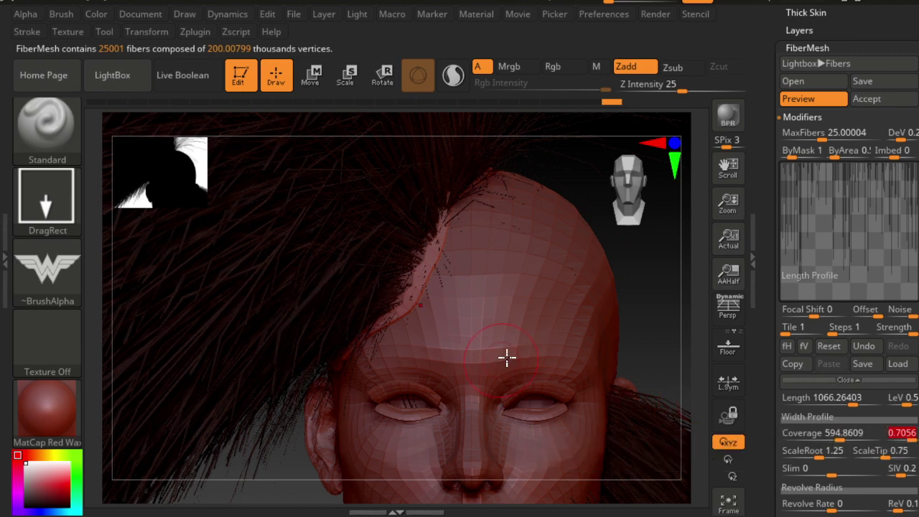
Shift the Length Profile noise and lower curve points to shorten the lower fibers into a spiky crown.
{"action": "mouse_move", "coordinate": [623, 301]}
{"action": "left_mouse_down"}
{"action": "mouse_move", "coordinate": [593, 277]}
{"action": "mouse_move", "coordinate": [601, 275]}
{"action": "mouse_move", "coordinate": [586, 297]}
{"action": "mouse_move", "coordinate": [600, 311]}
{"action": "mouse_move", "coordinate": [578, 308]}
{"action": "left_mouse_up"}
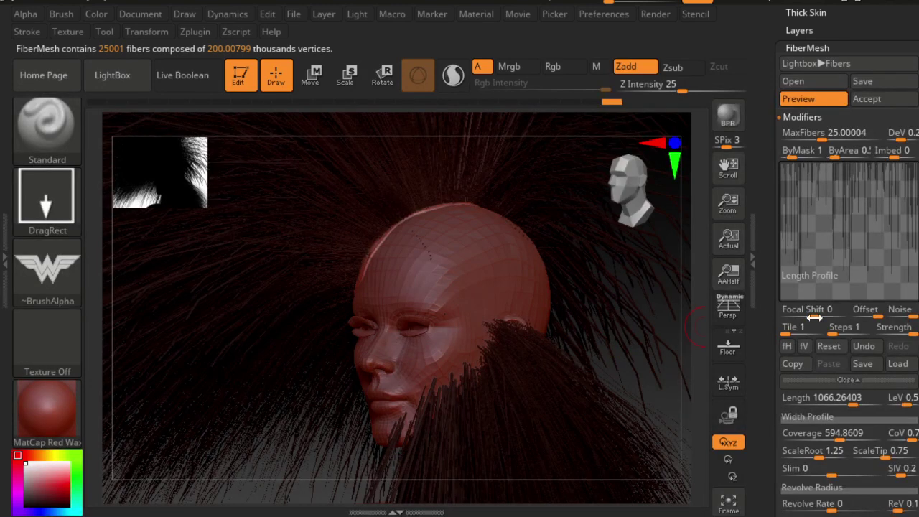
{"action": "mouse_move", "coordinate": [894, 328]}
{"action": "left_mouse_down"}
{"action": "mouse_move", "coordinate": [912, 324]}
{"action": "mouse_move", "coordinate": [885, 318]}
{"action": "left_mouse_up"}
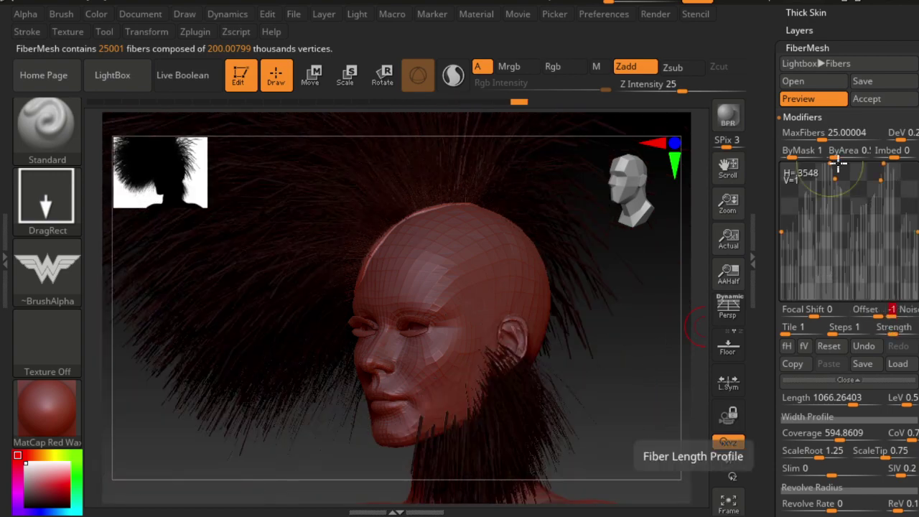
{"action": "left_click", "coordinate": [819, 132]}
{"action": "left_click", "coordinate": [857, 215]}
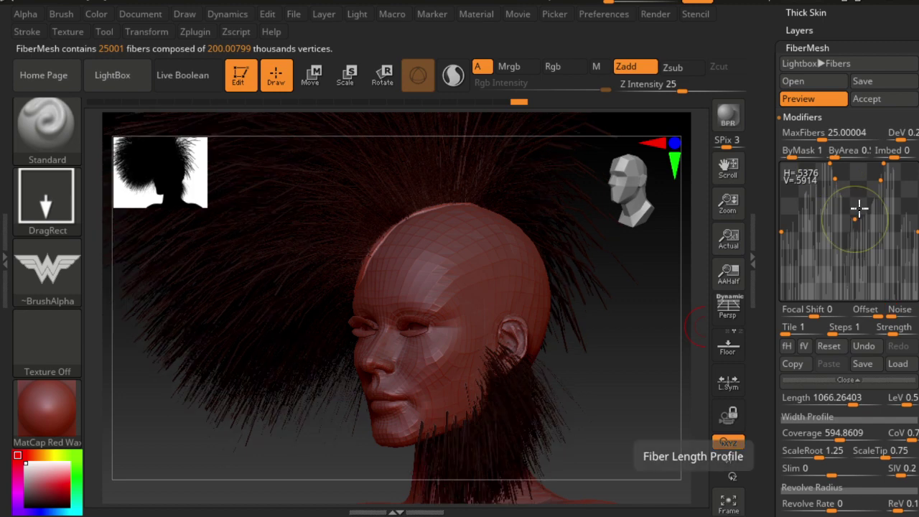
{"action": "left_click_drag", "start_coordinate": [857, 250], "coordinate": [863, 232]}
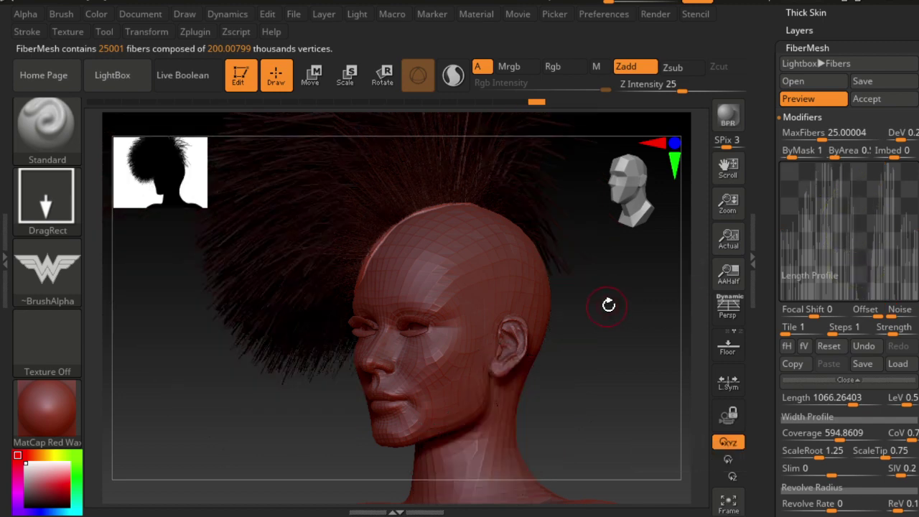
{"action": "mouse_move", "coordinate": [608, 304]}
{"action": "left_mouse_down"}
{"action": "mouse_move", "coordinate": [640, 300]}
{"action": "mouse_move", "coordinate": [585, 332]}
{"action": "mouse_move", "coordinate": [601, 318]}
{"action": "mouse_move", "coordinate": [577, 276]}
{"action": "left_mouse_up"}
Accept the FiberMesh preview as a new Fibers51 subtool, confirming the Fast Preview dialog.
{"action": "left_click", "coordinate": [47, 126]}
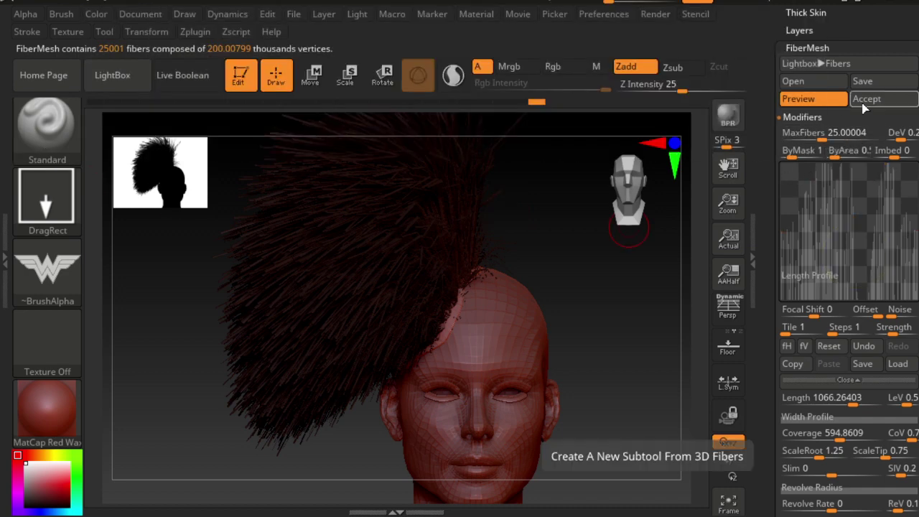
{"action": "left_click", "coordinate": [865, 101]}
{"action": "left_click", "coordinate": [607, 144]}
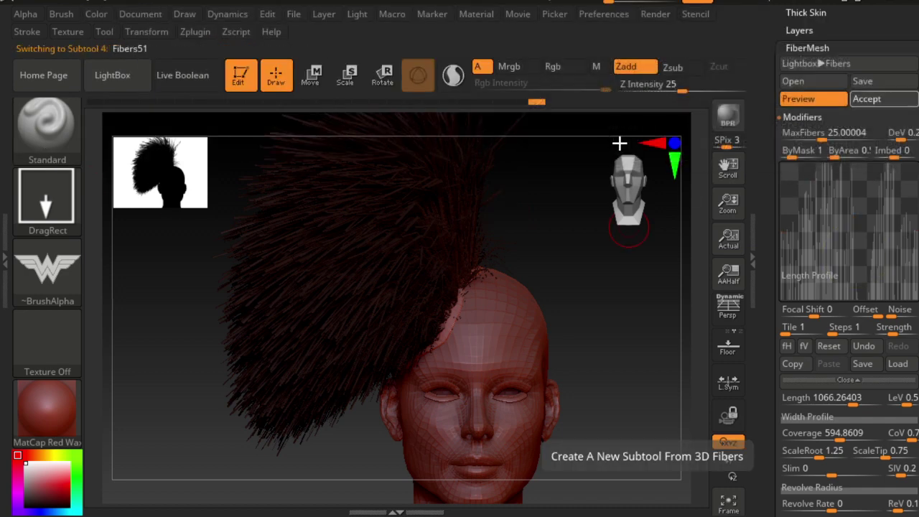
Choose the GroomHairLong brush from the Brush palette for styling the fibers.
{"action": "left_click", "coordinate": [45, 144]}
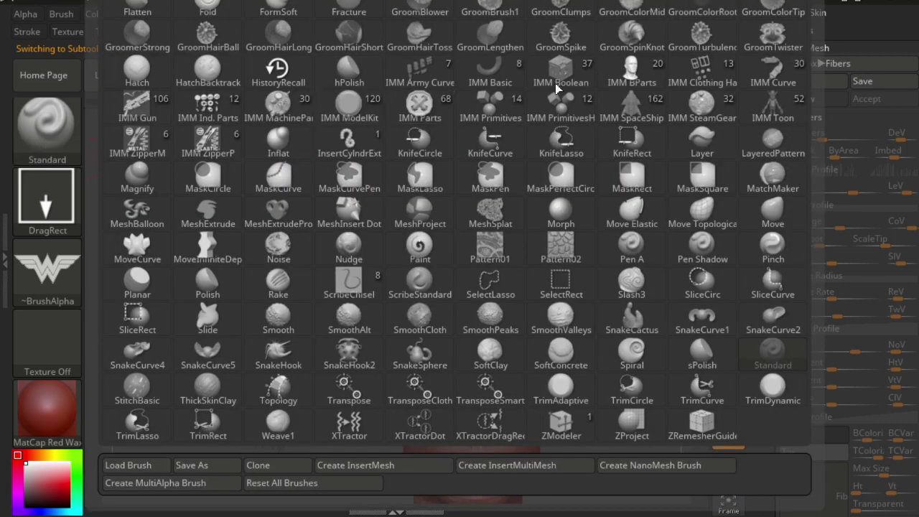
{"action": "left_click", "coordinate": [291, 35]}
{"action": "key", "text": "ctrl"}
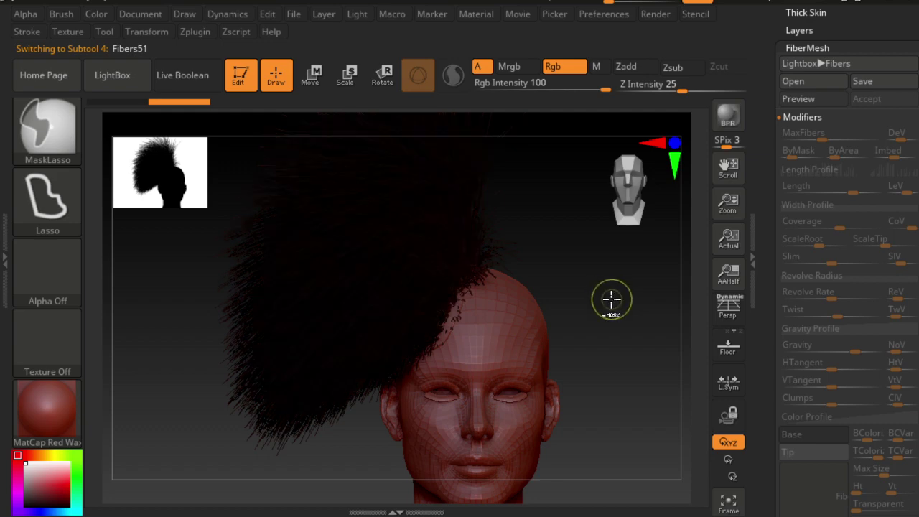
Orbit around the hair crown and scroll the Tool palette up to the Subtool list.
{"action": "left_click_drag", "start_coordinate": [602, 279], "coordinate": [545, 292]}
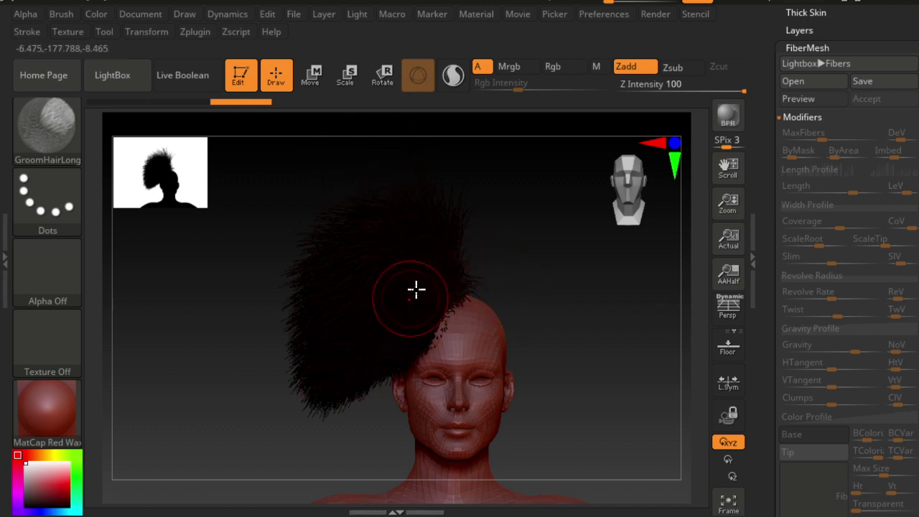
{"action": "key", "text": "ctrl"}
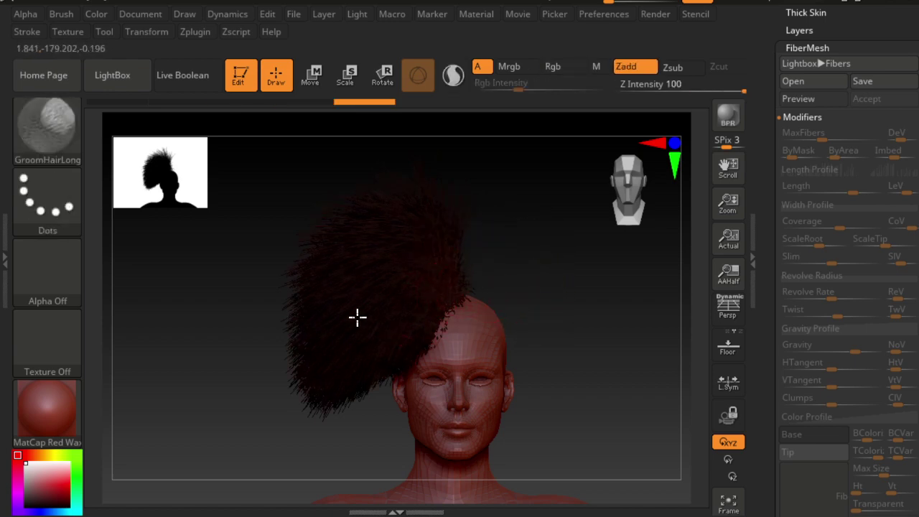
{"action": "scroll", "coordinate": [819, 172], "scroll_direction": "up", "scroll_amount": 3}
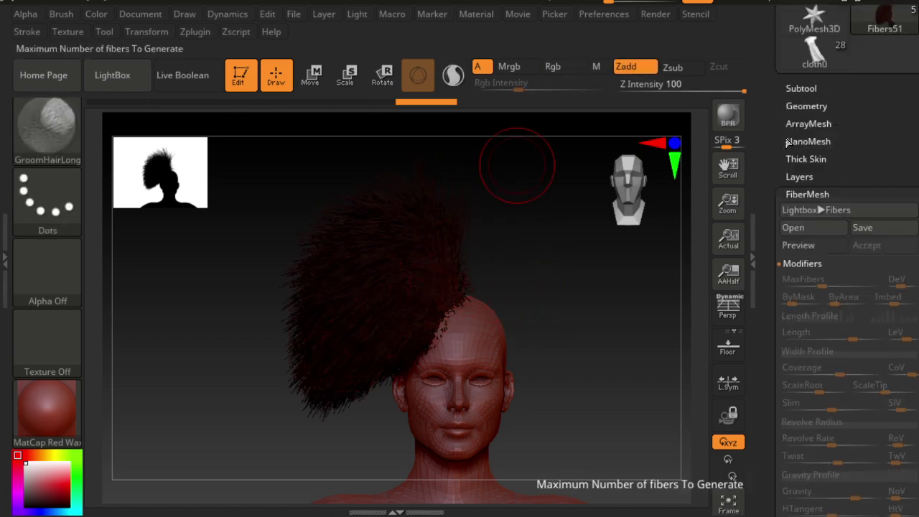
{"action": "scroll", "coordinate": [818, 157], "scroll_direction": "up", "scroll_amount": 2}
{"action": "scroll", "coordinate": [817, 175], "scroll_direction": "down", "scroll_amount": 4}
{"action": "scroll", "coordinate": [819, 180], "scroll_direction": "up", "scroll_amount": 10}
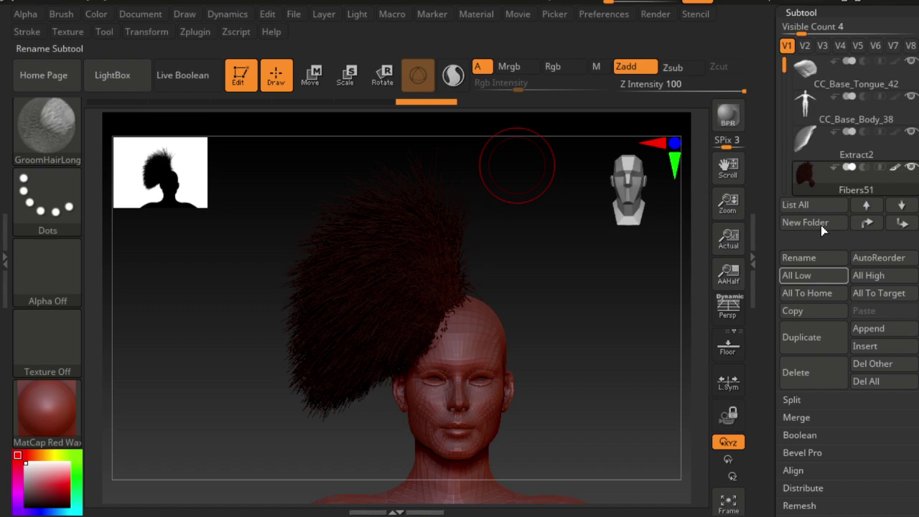
Select Fibers51 and comb the left hair mass down and left, away from the face.
{"action": "left_click", "coordinate": [828, 181]}
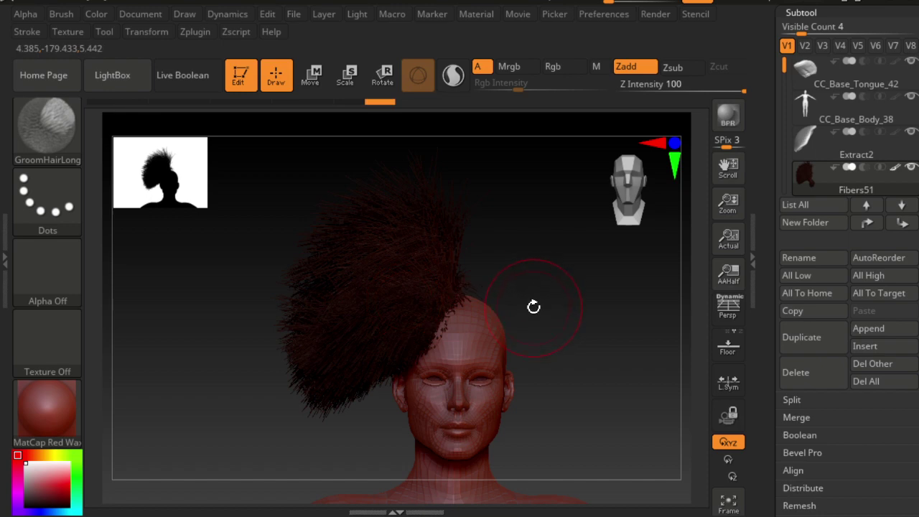
{"action": "mouse_move", "coordinate": [481, 285]}
{"action": "left_mouse_down"}
{"action": "mouse_move", "coordinate": [378, 328]}
{"action": "mouse_move", "coordinate": [398, 323]}
{"action": "mouse_move", "coordinate": [324, 320]}
{"action": "mouse_move", "coordinate": [450, 246]}
{"action": "mouse_move", "coordinate": [424, 255]}
{"action": "mouse_move", "coordinate": [434, 269]}
{"action": "left_mouse_up"}
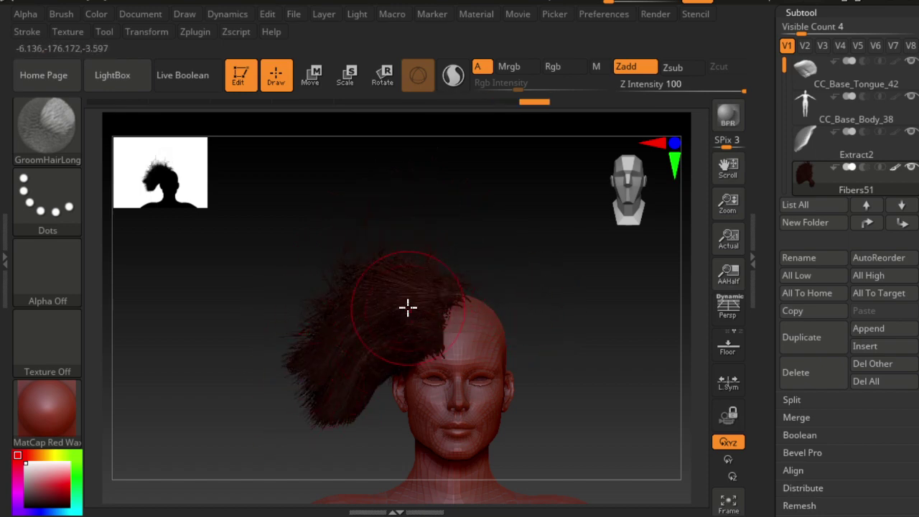
{"action": "mouse_move", "coordinate": [407, 307]}
{"action": "left_mouse_down"}
{"action": "mouse_move", "coordinate": [450, 324]}
{"action": "mouse_move", "coordinate": [371, 460]}
{"action": "left_mouse_up"}
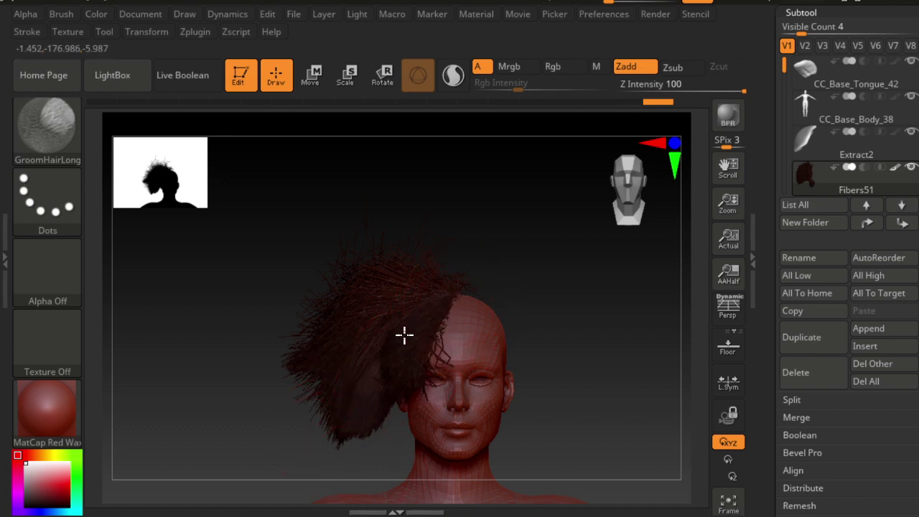
{"action": "mouse_move", "coordinate": [405, 334]}
{"action": "left_mouse_down"}
{"action": "mouse_move", "coordinate": [449, 338]}
{"action": "mouse_move", "coordinate": [328, 421]}
{"action": "left_mouse_up"}
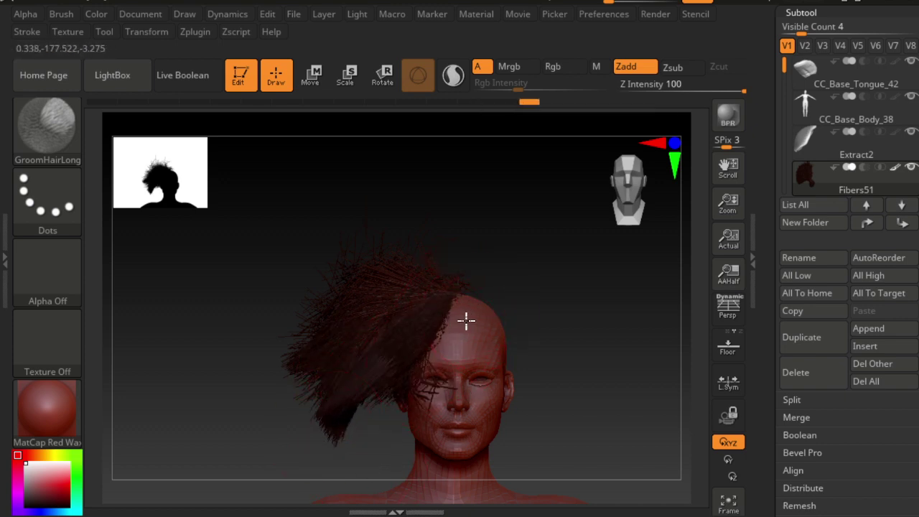
{"action": "left_click_drag", "start_coordinate": [467, 321], "coordinate": [361, 390]}
{"action": "mouse_move", "coordinate": [464, 347]}
{"action": "left_mouse_down"}
{"action": "mouse_move", "coordinate": [450, 342]}
{"action": "mouse_move", "coordinate": [458, 304]}
{"action": "mouse_move", "coordinate": [418, 435]}
{"action": "left_mouse_up"}
Comb the forehead and cheek strands down-left, checking from a side profile.
{"action": "left_click_drag", "start_coordinate": [435, 394], "coordinate": [349, 410]}
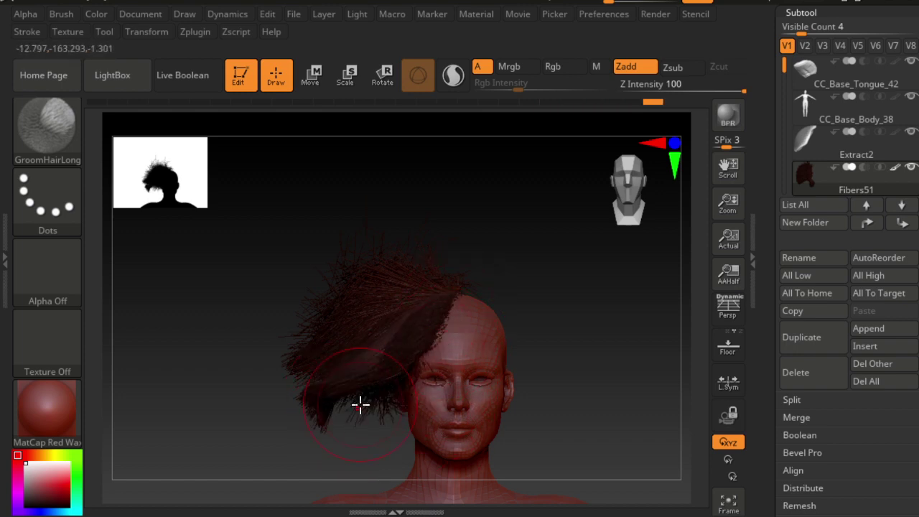
{"action": "left_click_drag", "start_coordinate": [414, 354], "coordinate": [395, 379]}
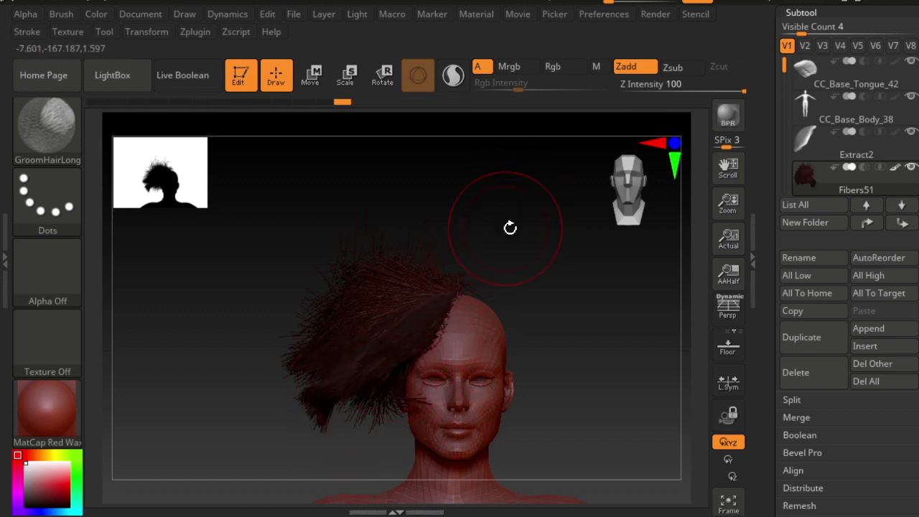
{"action": "mouse_move", "coordinate": [421, 331]}
{"action": "left_mouse_down"}
{"action": "mouse_move", "coordinate": [363, 416]}
{"action": "mouse_move", "coordinate": [421, 323]}
{"action": "left_mouse_up"}
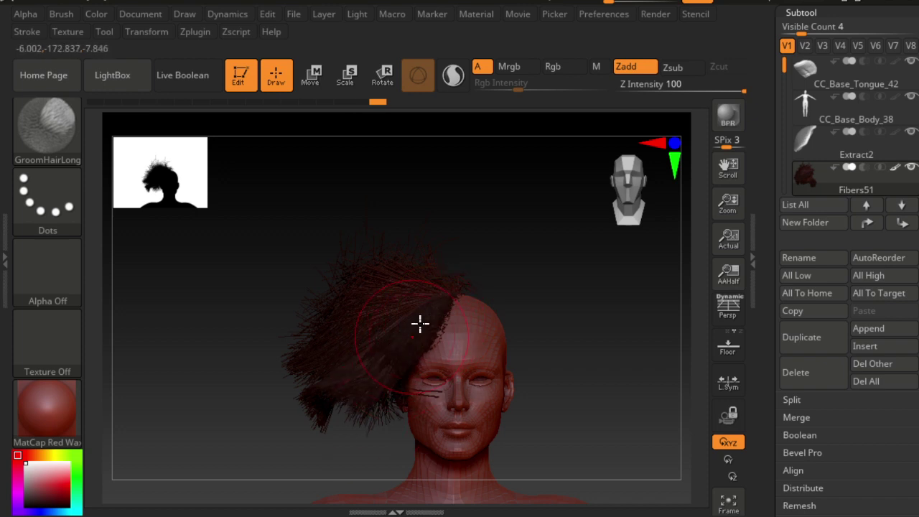
{"action": "left_click_drag", "start_coordinate": [533, 236], "coordinate": [589, 242]}
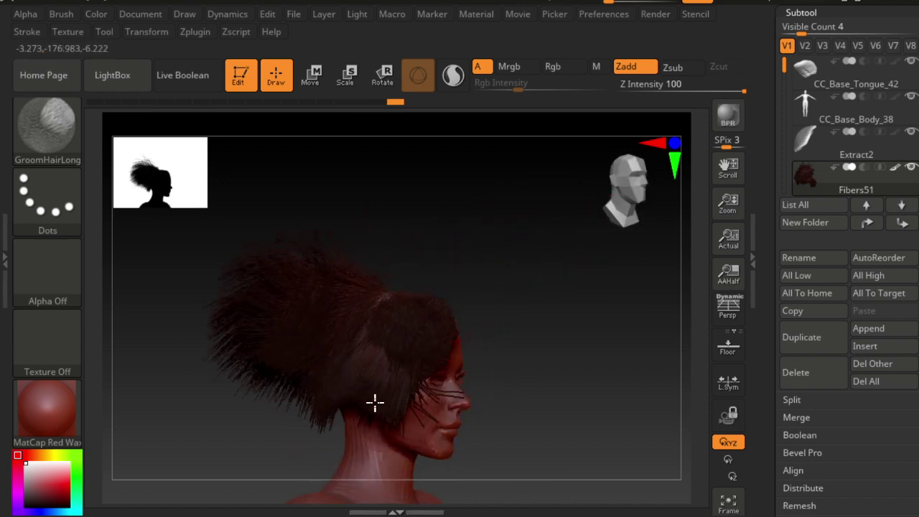
{"action": "left_click_drag", "start_coordinate": [385, 327], "coordinate": [328, 337]}
{"action": "mouse_move", "coordinate": [313, 373]}
{"action": "left_mouse_down"}
{"action": "mouse_move", "coordinate": [364, 290]}
{"action": "mouse_move", "coordinate": [503, 215]}
{"action": "mouse_move", "coordinate": [466, 183]}
{"action": "mouse_move", "coordinate": [285, 328]}
{"action": "mouse_move", "coordinate": [254, 308]}
{"action": "left_mouse_up"}
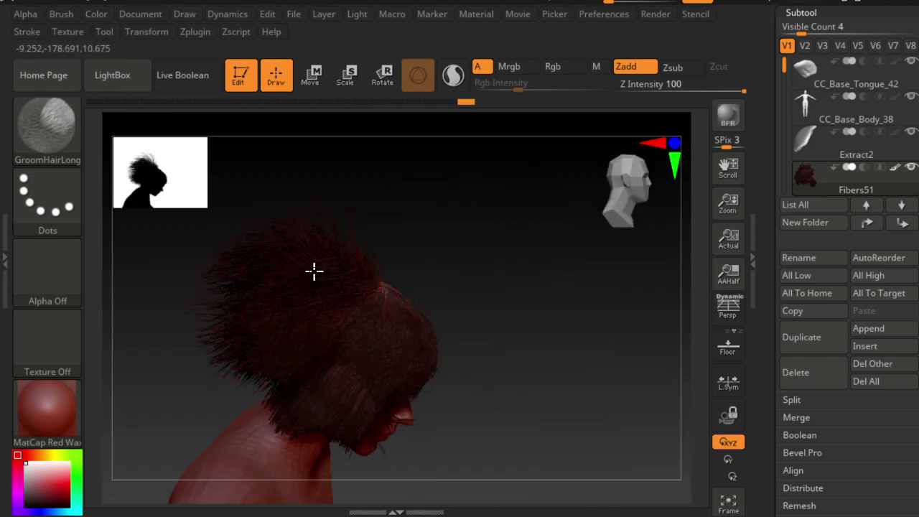
{"action": "left_click_drag", "start_coordinate": [313, 270], "coordinate": [205, 322]}
Lock the camera and comb the upper and left strands, undoing a misstroke.
{"action": "left_click", "coordinate": [728, 415]}
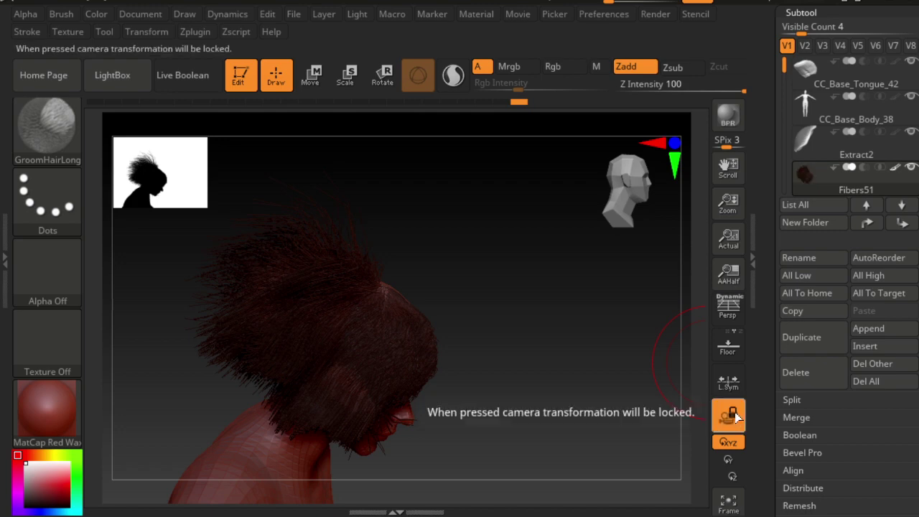
{"action": "left_click_drag", "start_coordinate": [385, 290], "coordinate": [222, 304]}
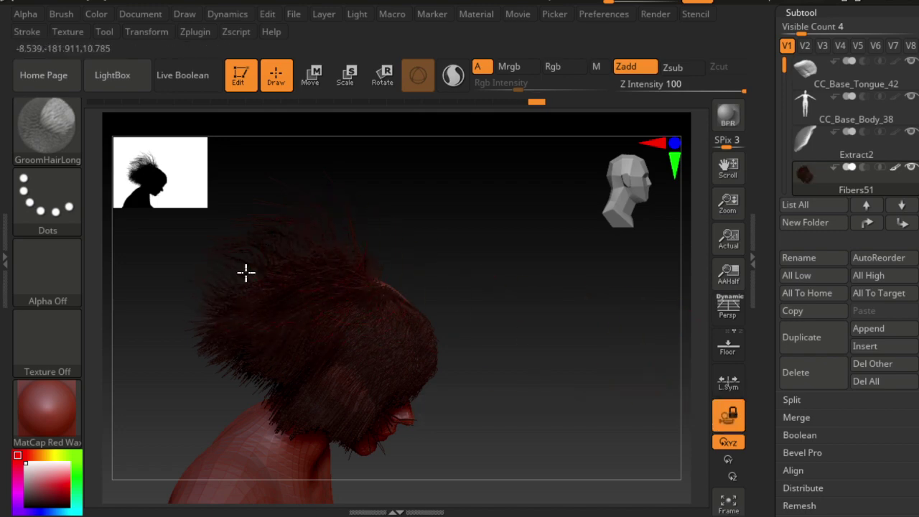
{"action": "left_click_drag", "start_coordinate": [246, 271], "coordinate": [299, 256]}
{"action": "mouse_move", "coordinate": [177, 351]}
{"action": "left_mouse_down"}
{"action": "mouse_move", "coordinate": [268, 303]}
{"action": "mouse_move", "coordinate": [197, 371]}
{"action": "left_mouse_up"}
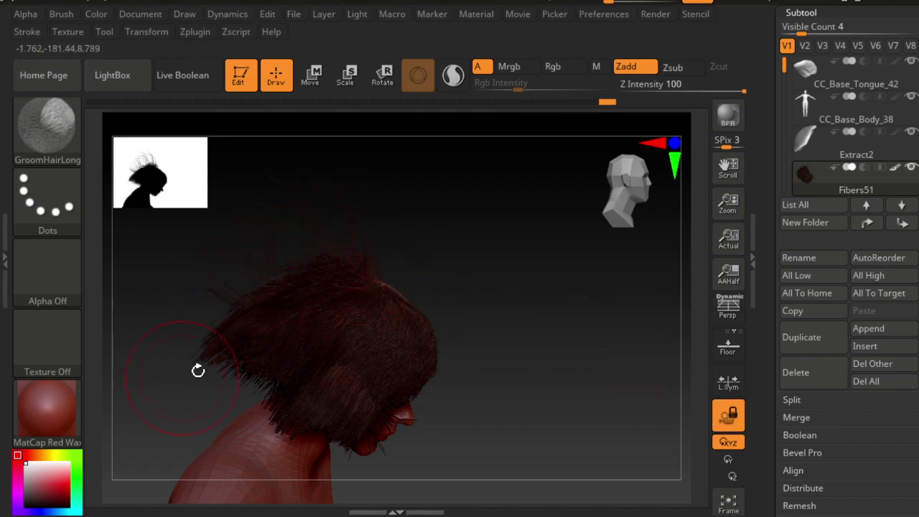
{"action": "left_click_drag", "start_coordinate": [322, 298], "coordinate": [303, 304]}
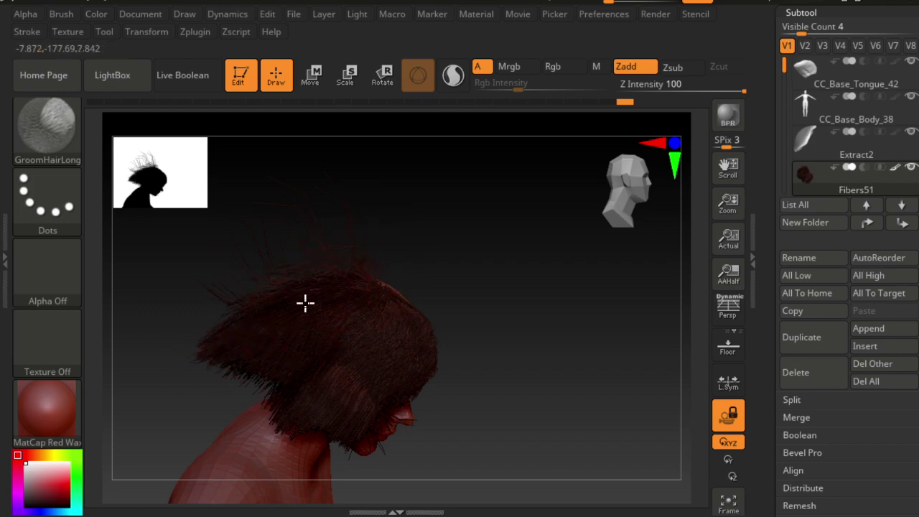
{"action": "mouse_move", "coordinate": [277, 261]}
{"action": "left_mouse_down"}
{"action": "mouse_move", "coordinate": [351, 289]}
{"action": "mouse_move", "coordinate": [299, 314]}
{"action": "mouse_move", "coordinate": [251, 365]}
{"action": "mouse_move", "coordinate": [242, 406]}
{"action": "left_mouse_up"}
{"action": "key", "text": "ctrl+z"}
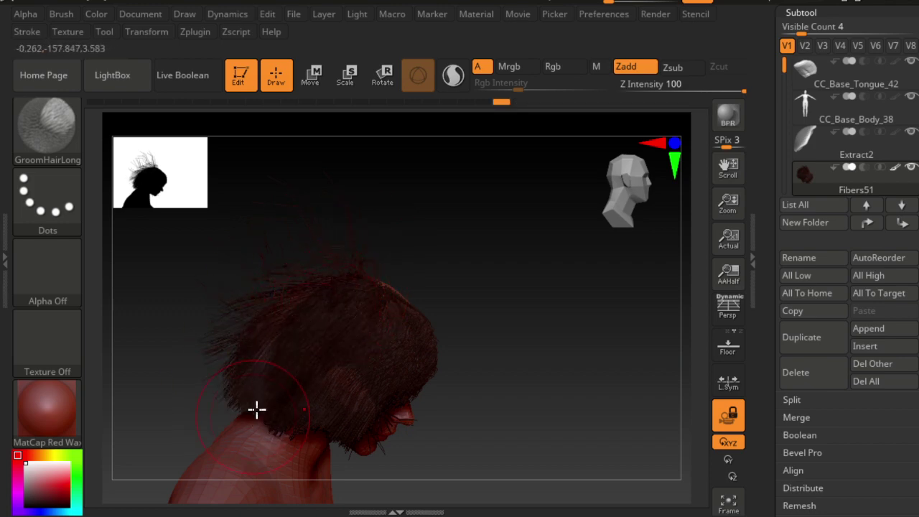
Comb stray strands down near the neck and above the head, then unlock and face front.
{"action": "left_click_drag", "start_coordinate": [280, 338], "coordinate": [240, 376]}
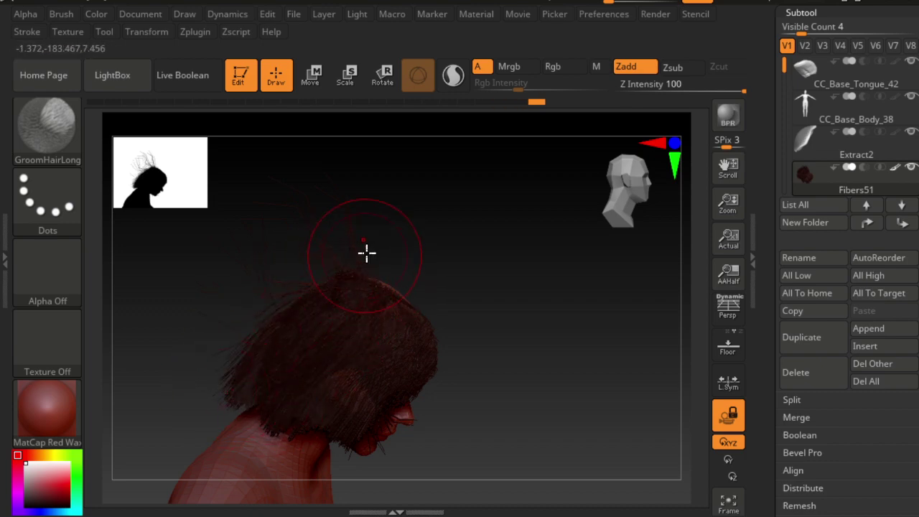
{"action": "left_click_drag", "start_coordinate": [366, 252], "coordinate": [324, 260]}
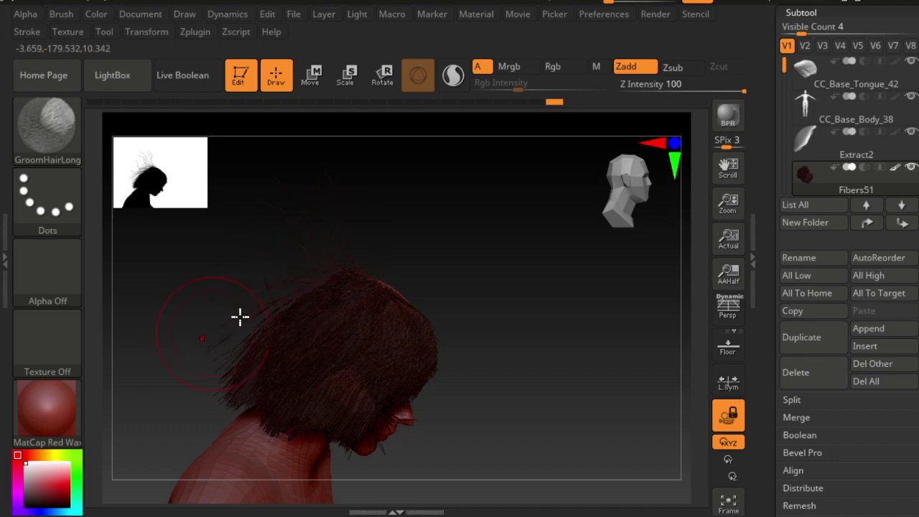
{"action": "left_click_drag", "start_coordinate": [325, 270], "coordinate": [313, 276]}
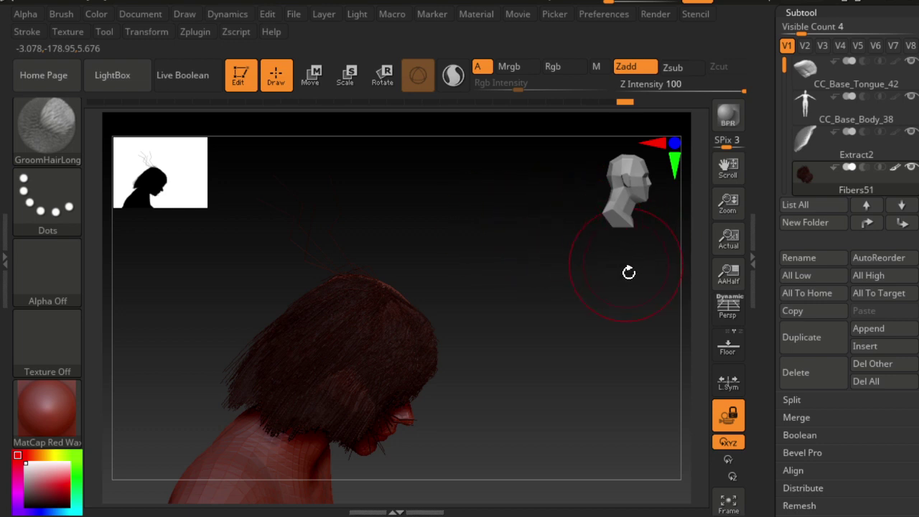
{"action": "left_click", "coordinate": [728, 415]}
{"action": "left_click_drag", "start_coordinate": [646, 388], "coordinate": [402, 295]}
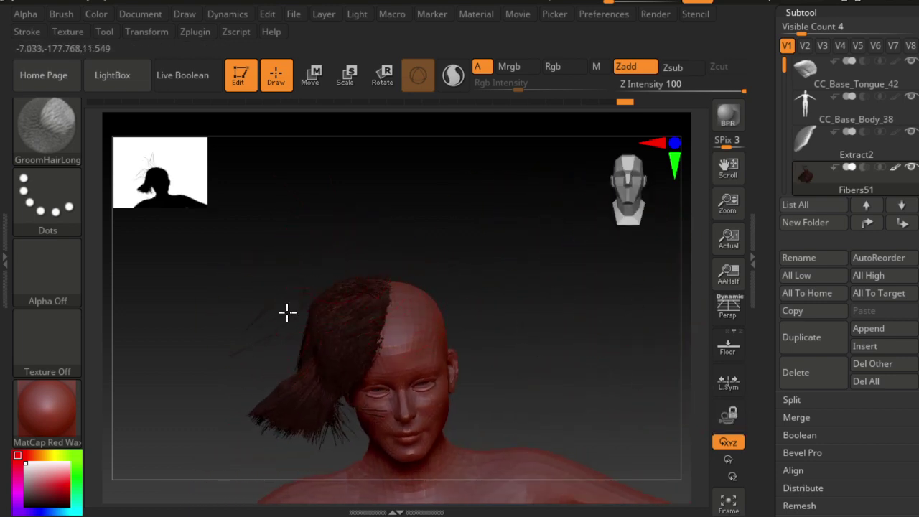
Comb the lower and left strands inward from front and profile views, stepping back and forward through history.
{"action": "mouse_move", "coordinate": [286, 311]}
{"action": "left_mouse_down"}
{"action": "mouse_move", "coordinate": [285, 425]}
{"action": "mouse_move", "coordinate": [334, 421]}
{"action": "left_mouse_up"}
{"action": "left_click_drag", "start_coordinate": [531, 316], "coordinate": [531, 273]}
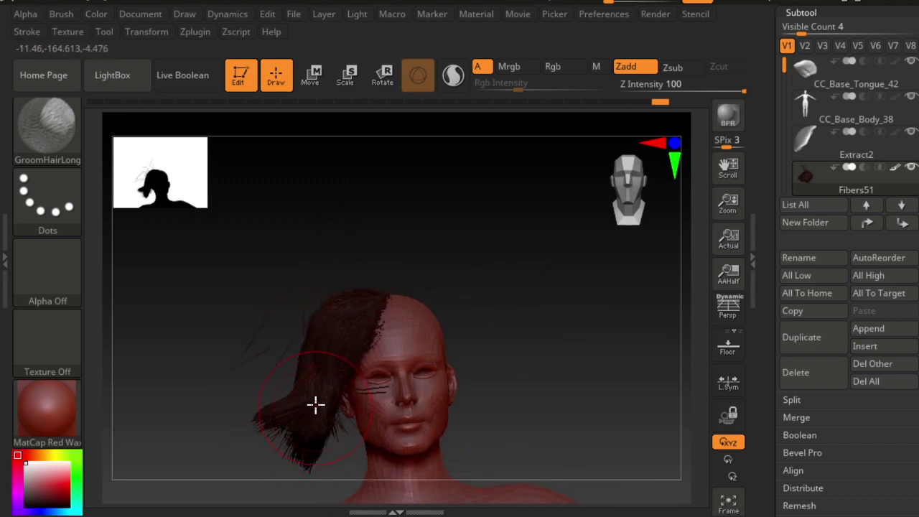
{"action": "mouse_move", "coordinate": [316, 405]}
{"action": "left_mouse_down"}
{"action": "mouse_move", "coordinate": [323, 452]}
{"action": "mouse_move", "coordinate": [318, 400]}
{"action": "mouse_move", "coordinate": [343, 448]}
{"action": "left_mouse_up"}
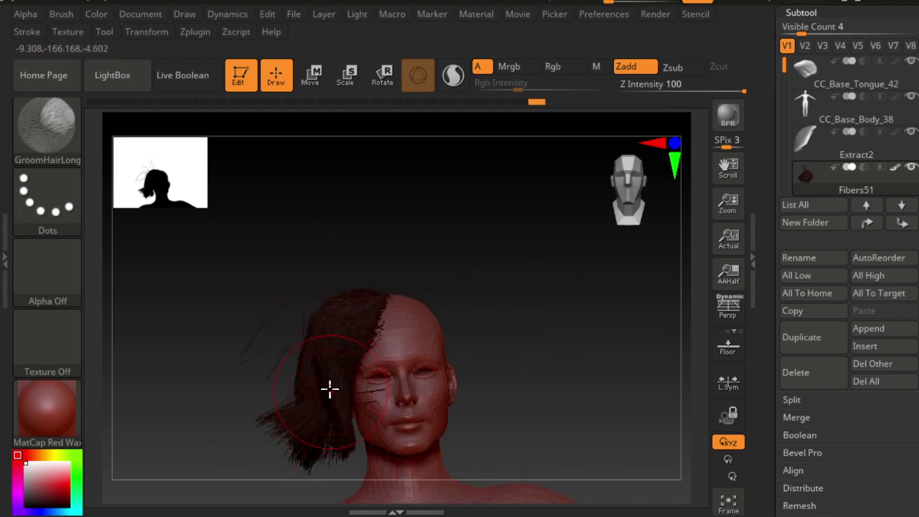
{"action": "mouse_move", "coordinate": [329, 388]}
{"action": "left_mouse_down"}
{"action": "mouse_move", "coordinate": [334, 486]}
{"action": "mouse_move", "coordinate": [296, 404]}
{"action": "left_mouse_up"}
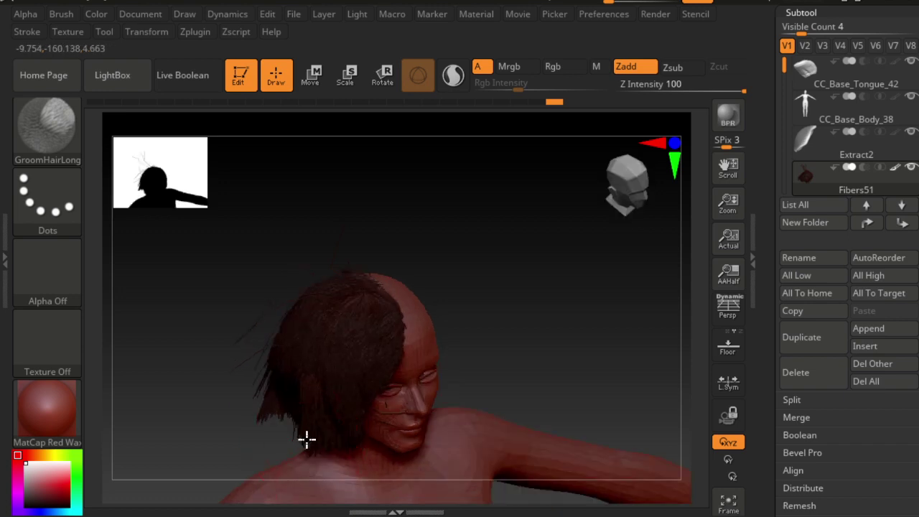
{"action": "left_click_drag", "start_coordinate": [313, 480], "coordinate": [555, 263]}
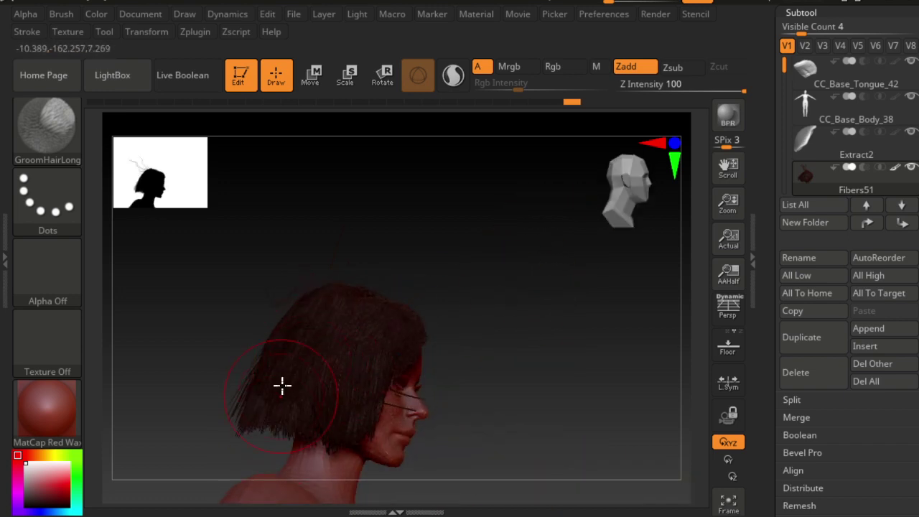
{"action": "left_click_drag", "start_coordinate": [309, 385], "coordinate": [249, 453]}
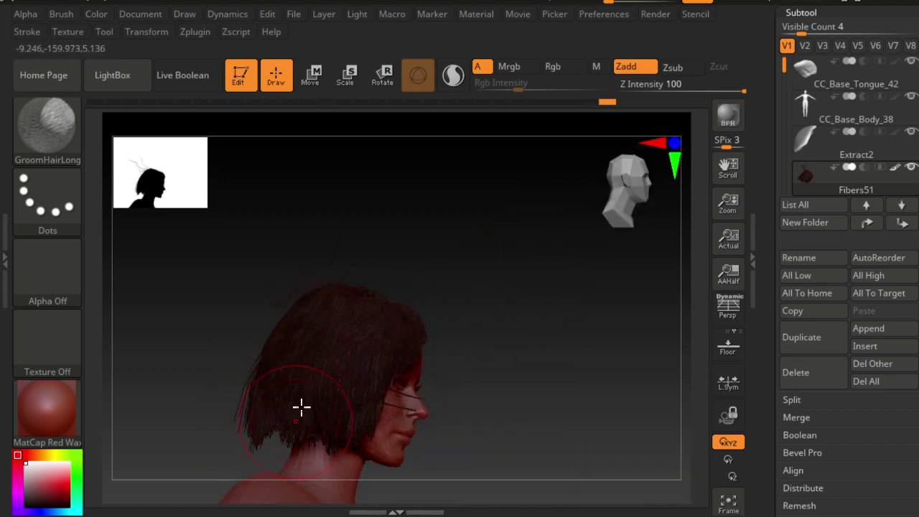
{"action": "mouse_move", "coordinate": [301, 407]}
{"action": "left_mouse_down"}
{"action": "mouse_move", "coordinate": [496, 373]}
{"action": "mouse_move", "coordinate": [381, 424]}
{"action": "mouse_move", "coordinate": [431, 397]}
{"action": "mouse_move", "coordinate": [533, 371]}
{"action": "left_mouse_up"}
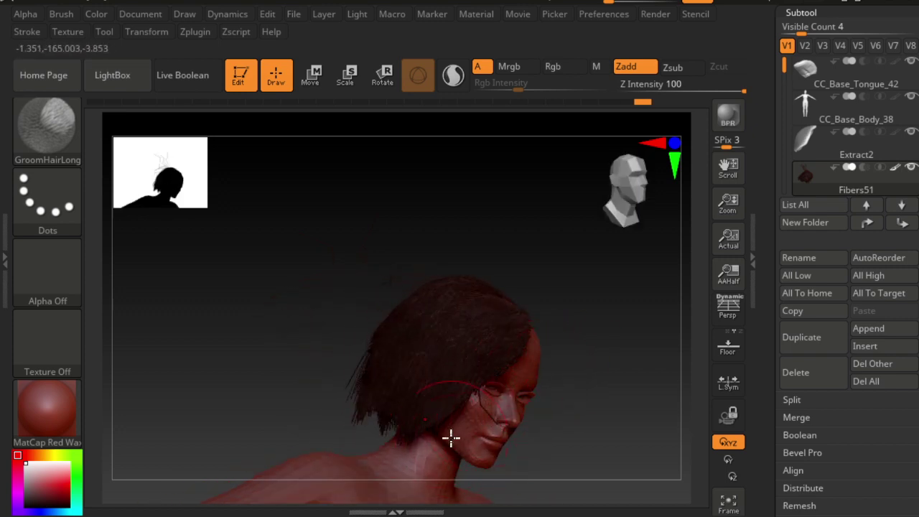
{"action": "left_click_drag", "start_coordinate": [451, 437], "coordinate": [460, 431]}
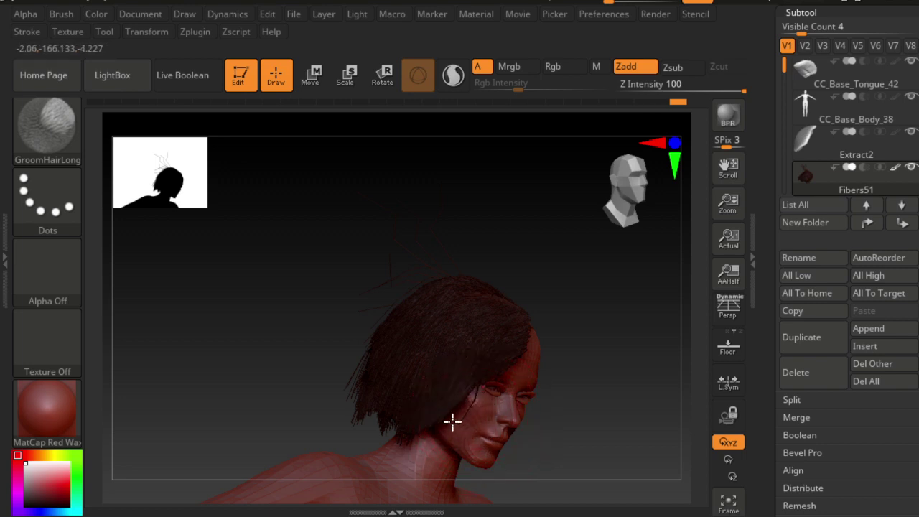
{"action": "key", "text": "ctrl+z"}
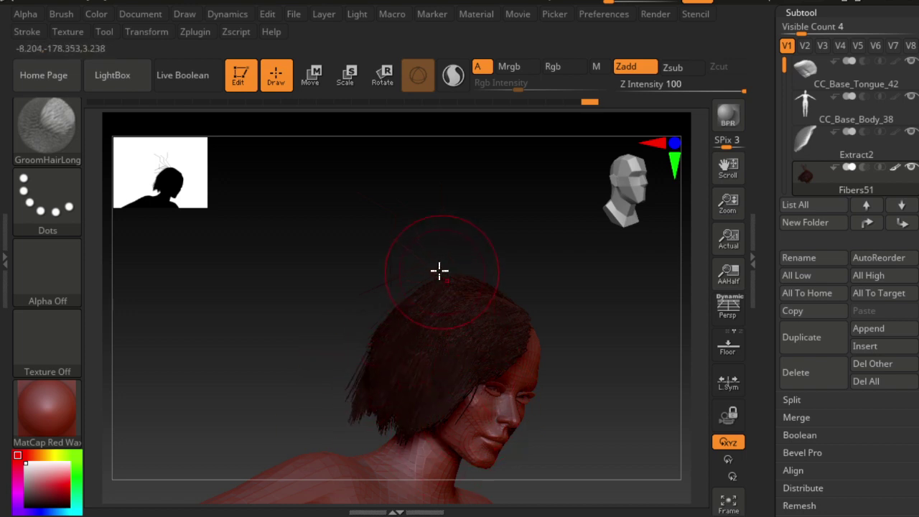
{"action": "key", "text": "ctrl+shift+z"}
{"action": "key", "text": "ctrl+shift+z"}
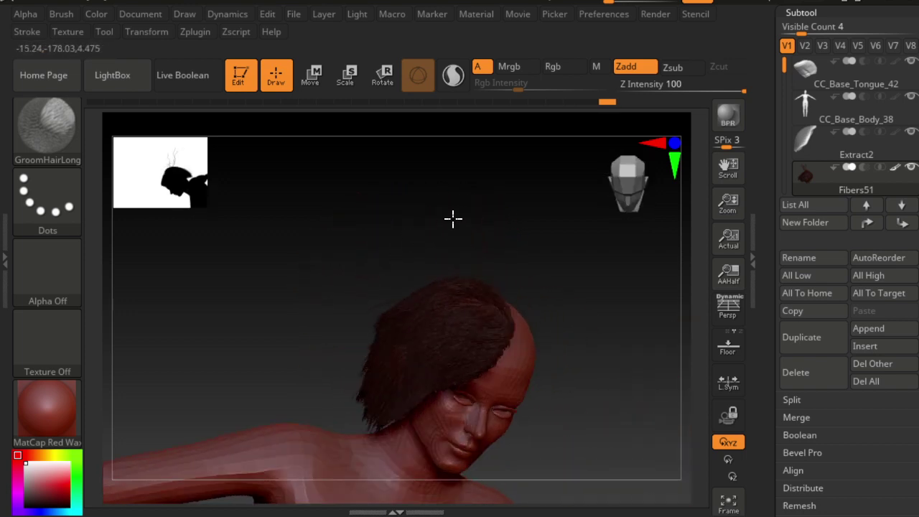
Relock the camera and comb the crown wisps flat, undoing and redoing the strokes.
{"action": "left_click", "coordinate": [729, 416]}
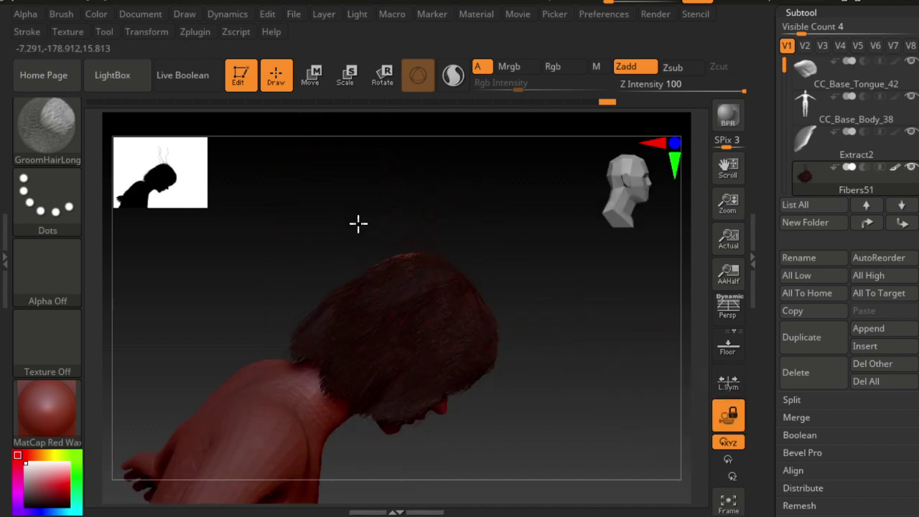
{"action": "left_click_drag", "start_coordinate": [345, 249], "coordinate": [348, 247]}
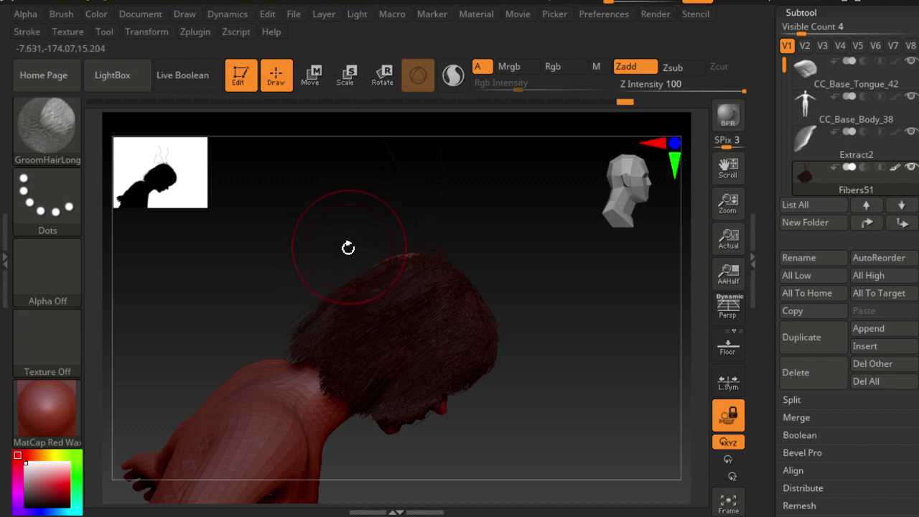
{"action": "left_click_drag", "start_coordinate": [428, 202], "coordinate": [387, 205]}
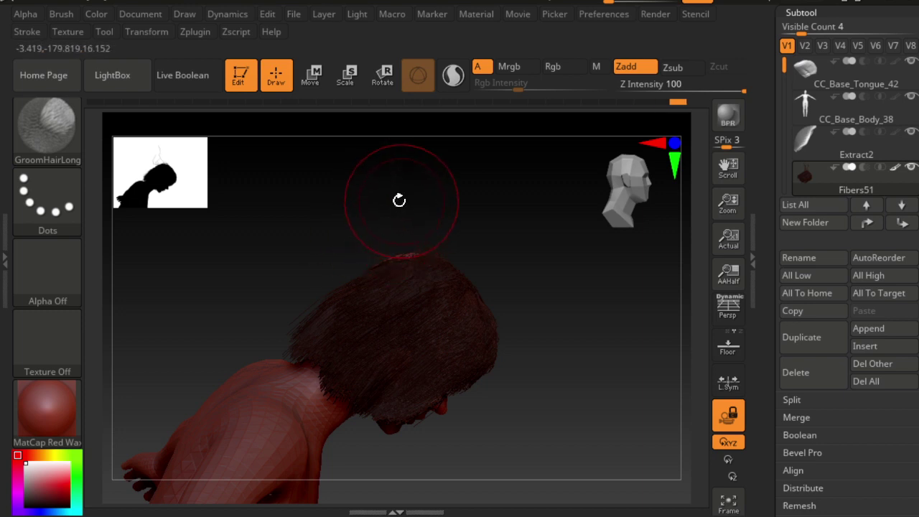
{"action": "key", "text": "ctrl+z"}
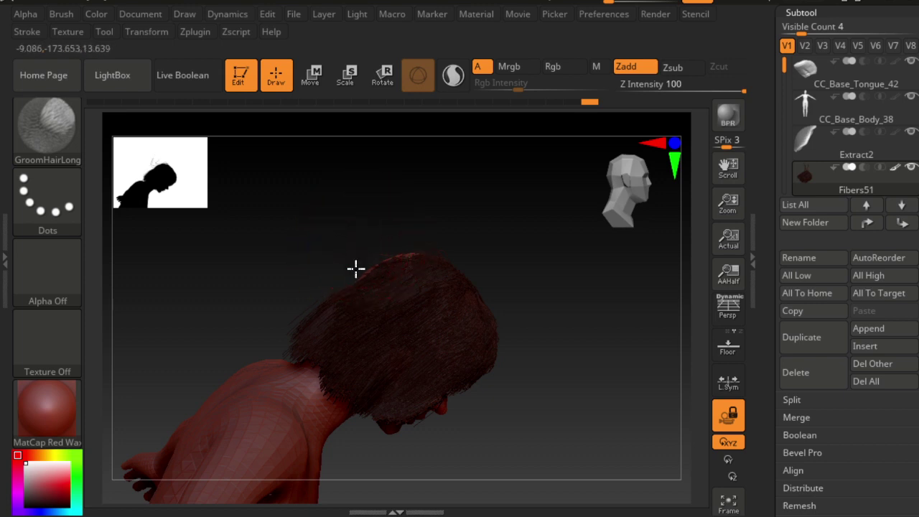
{"action": "key", "text": "ctrl+shift+z"}
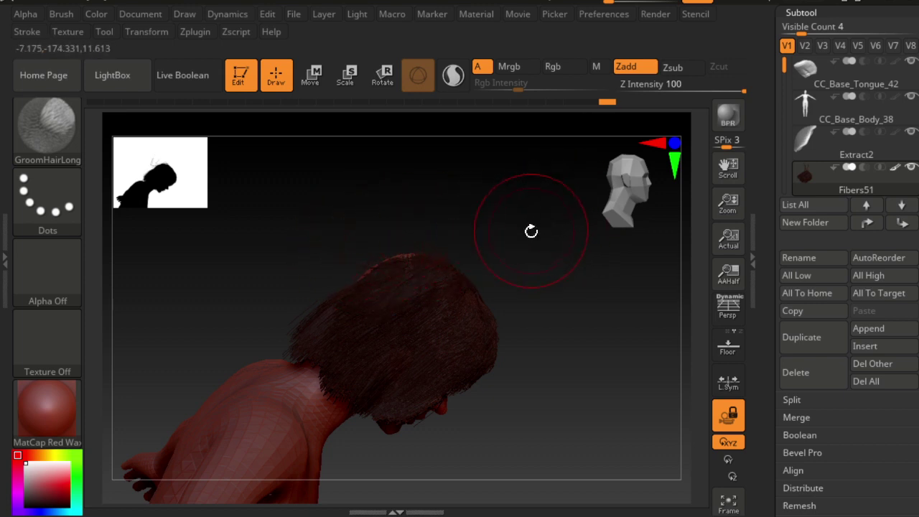
Unlock the camera and comb the side lock beside the left cheek, undoing a bad stroke and orbiting to check.
{"action": "left_click", "coordinate": [728, 415]}
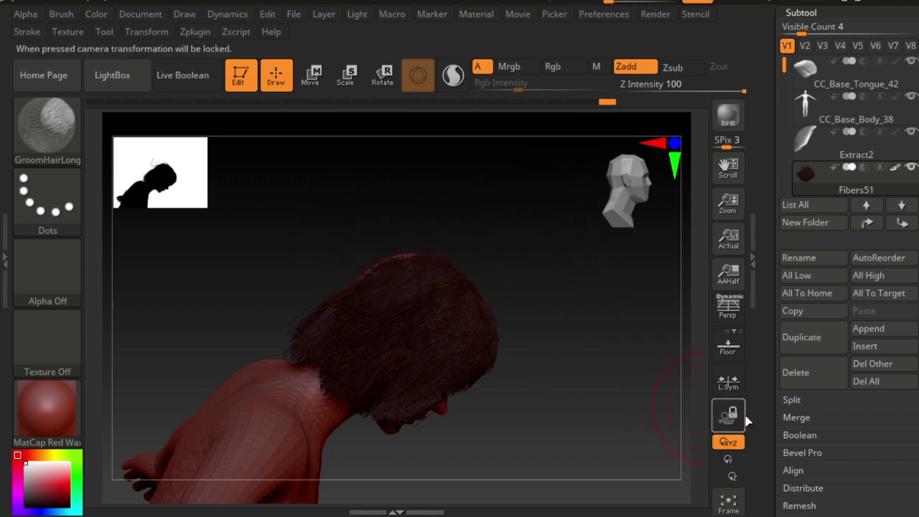
{"action": "left_click_drag", "start_coordinate": [566, 359], "coordinate": [501, 291]}
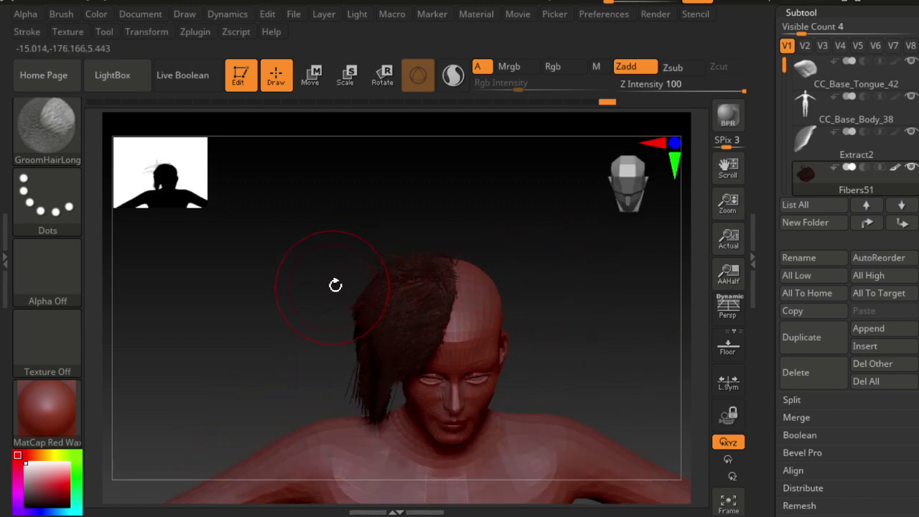
{"action": "mouse_move", "coordinate": [307, 303]}
{"action": "left_mouse_down"}
{"action": "mouse_move", "coordinate": [335, 263]}
{"action": "mouse_move", "coordinate": [330, 303]}
{"action": "left_mouse_up"}
{"action": "mouse_move", "coordinate": [265, 350]}
{"action": "left_mouse_down"}
{"action": "mouse_move", "coordinate": [335, 276]}
{"action": "mouse_move", "coordinate": [361, 373]}
{"action": "left_mouse_up"}
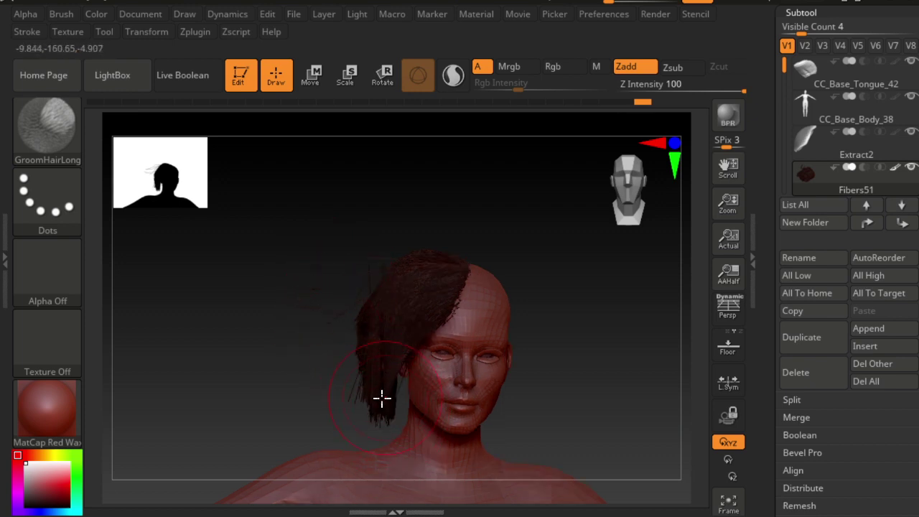
{"action": "left_click_drag", "start_coordinate": [379, 431], "coordinate": [359, 362]}
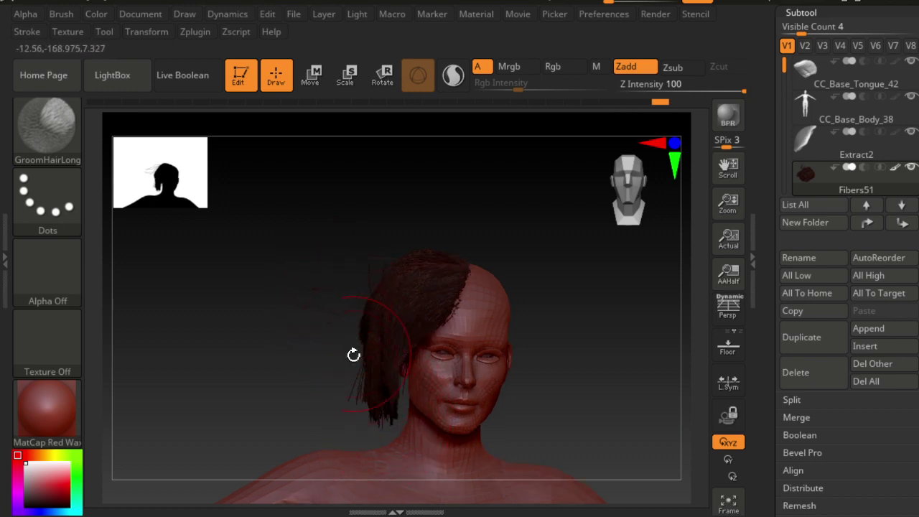
{"action": "mouse_move", "coordinate": [357, 405]}
{"action": "left_mouse_down"}
{"action": "mouse_move", "coordinate": [340, 396]}
{"action": "mouse_move", "coordinate": [381, 369]}
{"action": "left_mouse_up"}
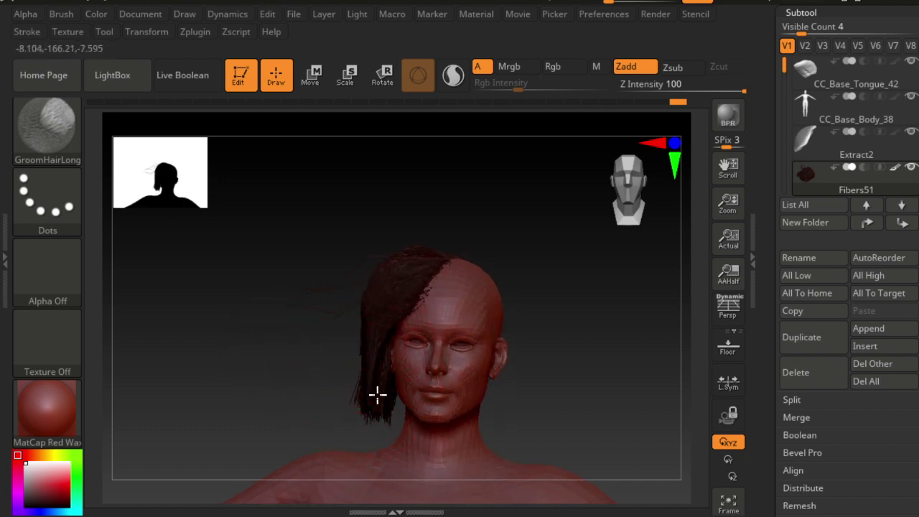
{"action": "key", "text": "ctrl+z"}
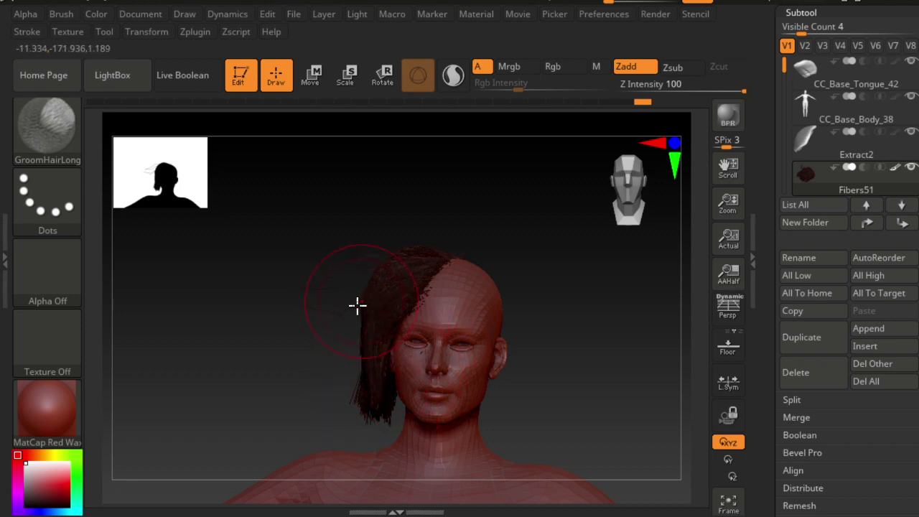
{"action": "mouse_move", "coordinate": [335, 326]}
{"action": "left_mouse_down"}
{"action": "mouse_move", "coordinate": [326, 328]}
{"action": "mouse_move", "coordinate": [338, 338]}
{"action": "mouse_move", "coordinate": [321, 348]}
{"action": "mouse_move", "coordinate": [351, 308]}
{"action": "mouse_move", "coordinate": [308, 330]}
{"action": "mouse_move", "coordinate": [416, 301]}
{"action": "left_mouse_up"}
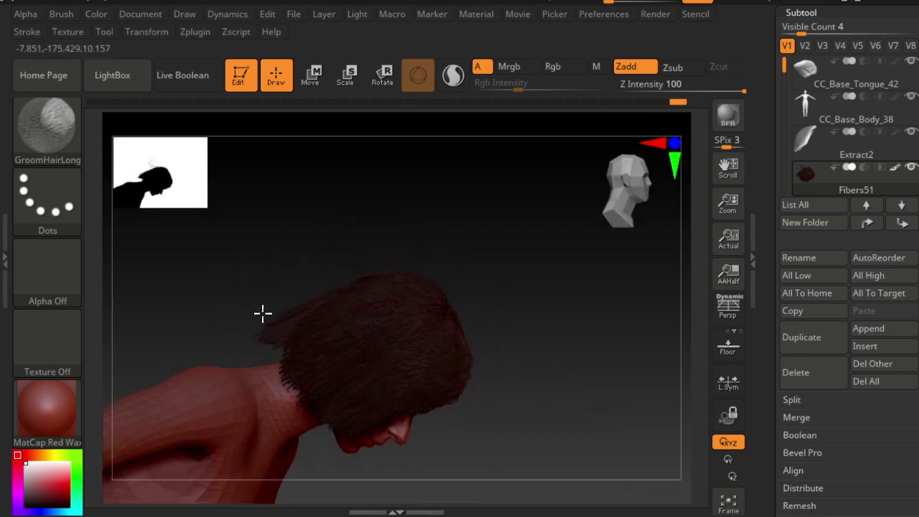
{"action": "mouse_move", "coordinate": [453, 261]}
{"action": "left_mouse_down"}
{"action": "mouse_move", "coordinate": [431, 236]}
{"action": "mouse_move", "coordinate": [441, 186]}
{"action": "mouse_move", "coordinate": [578, 201]}
{"action": "left_mouse_up"}
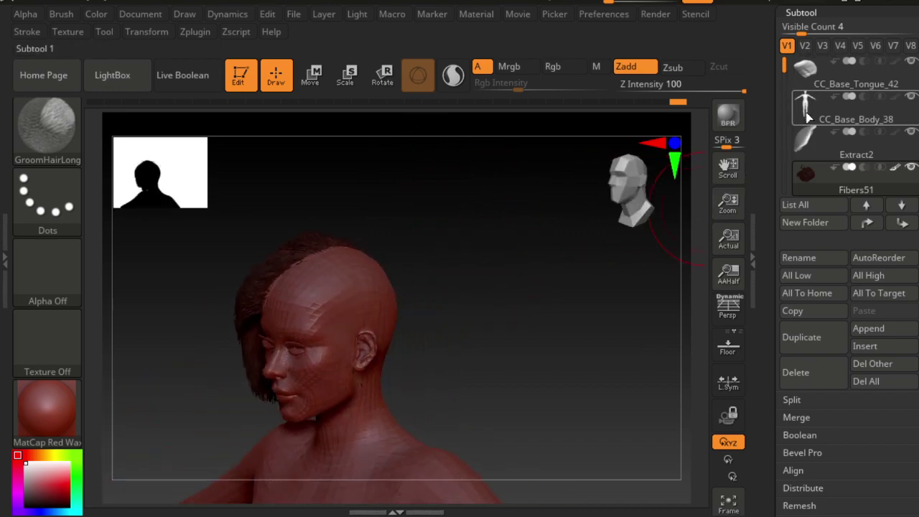
Step through the subtool list to make CC_Base_Body_38 the active subtool.
{"action": "left_click", "coordinate": [809, 140]}
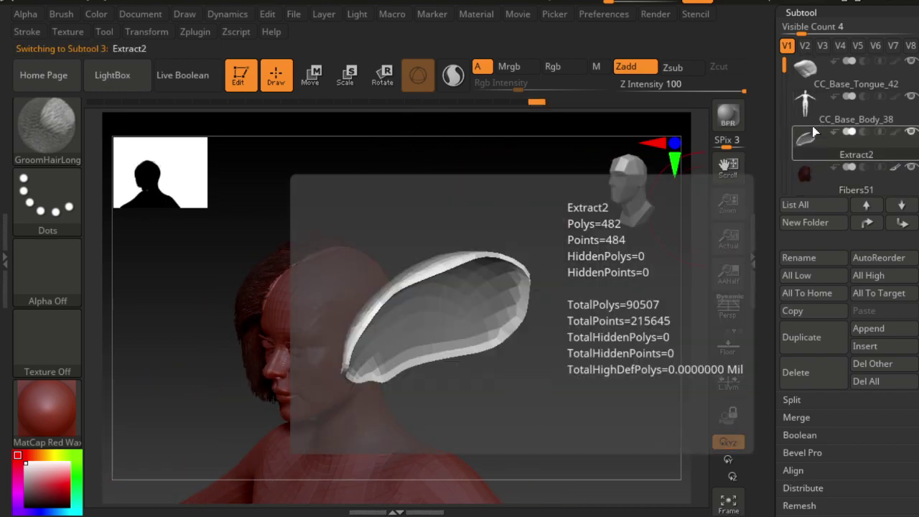
{"action": "left_click", "coordinate": [822, 79]}
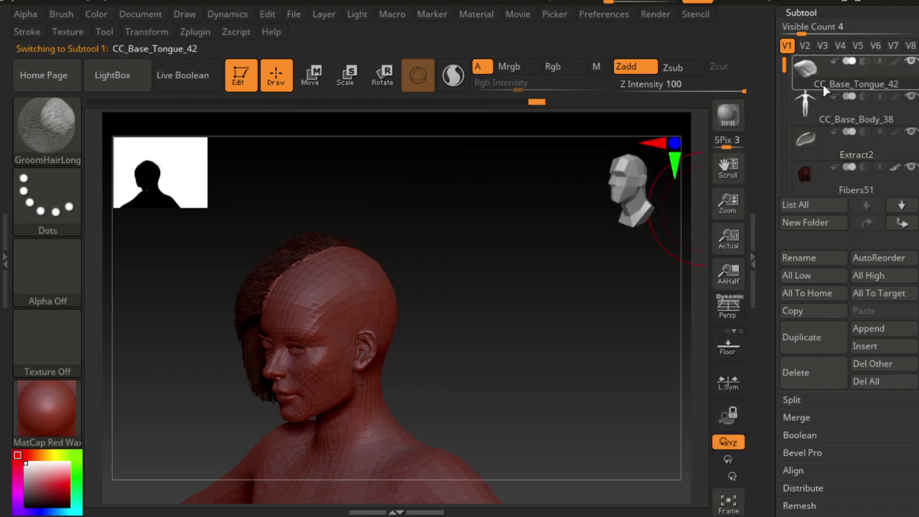
{"action": "left_click", "coordinate": [815, 111]}
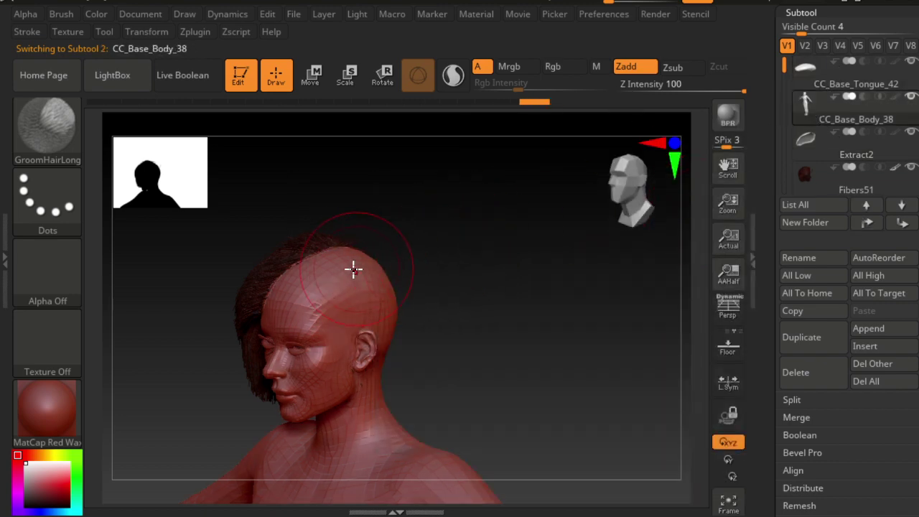
Mask a band across the forehead and top of the head with MaskLasso.
{"action": "key", "text": "ctrl"}
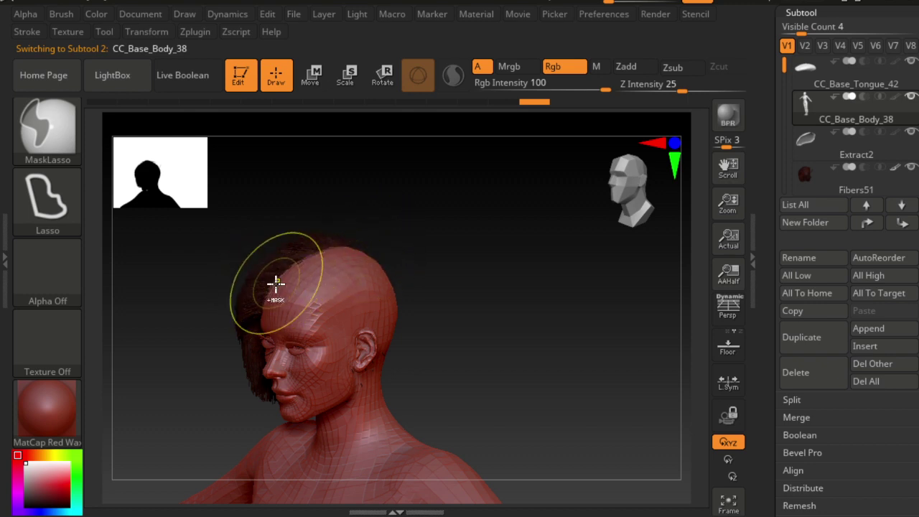
{"action": "mouse_move", "coordinate": [286, 282]}
{"action": "left_mouse_down", "text": "ctrl"}
{"action": "mouse_move", "coordinate": [323, 336]}
{"action": "mouse_move", "coordinate": [279, 289]}
{"action": "left_mouse_up", "text": "ctrl"}
{"action": "mouse_move", "coordinate": [511, 272]}
{"action": "left_mouse_down"}
{"action": "mouse_move", "coordinate": [525, 283]}
{"action": "mouse_move", "coordinate": [410, 287]}
{"action": "left_mouse_up"}
{"action": "mouse_move", "coordinate": [307, 297]}
{"action": "left_mouse_down", "text": "ctrl"}
{"action": "mouse_move", "coordinate": [272, 275]}
{"action": "mouse_move", "coordinate": [300, 304]}
{"action": "mouse_move", "coordinate": [366, 269]}
{"action": "left_mouse_up", "text": "ctrl"}
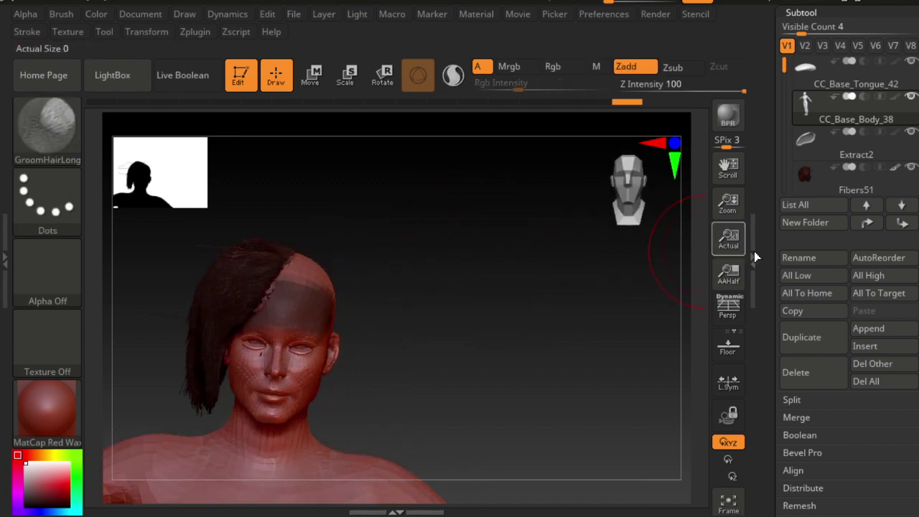
Clear the old scalp mask and redraw it across the forehead and scalp.
{"action": "scroll", "coordinate": [847, 287], "scroll_direction": "down", "scroll_amount": 2}
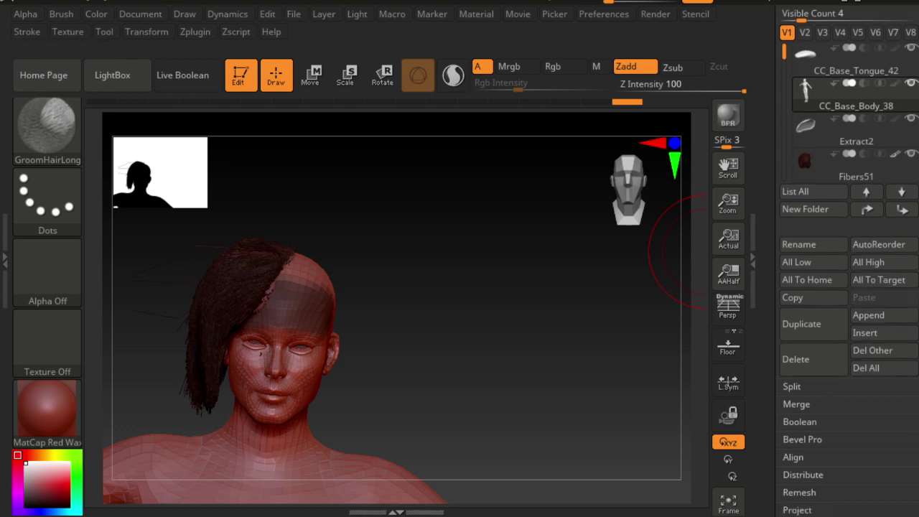
{"action": "scroll", "coordinate": [847, 287], "scroll_direction": "down", "scroll_amount": 2}
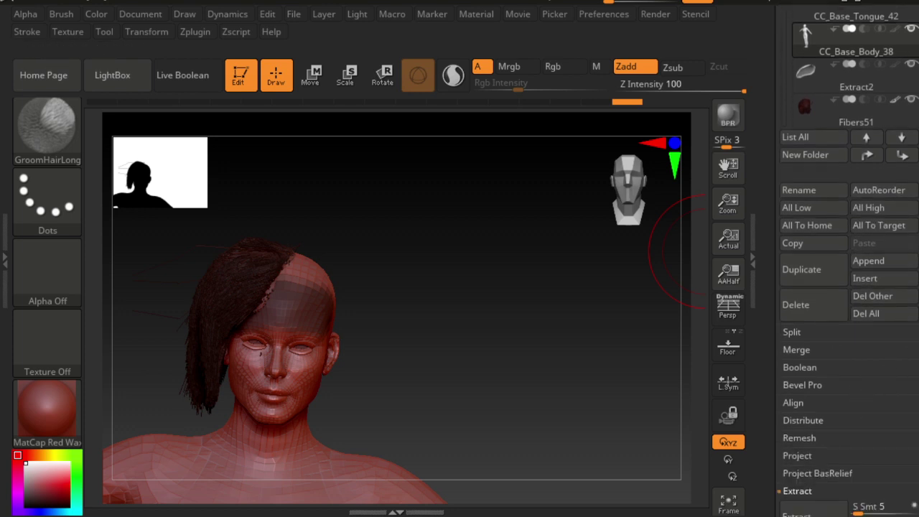
{"action": "left_click", "coordinate": [803, 500]}
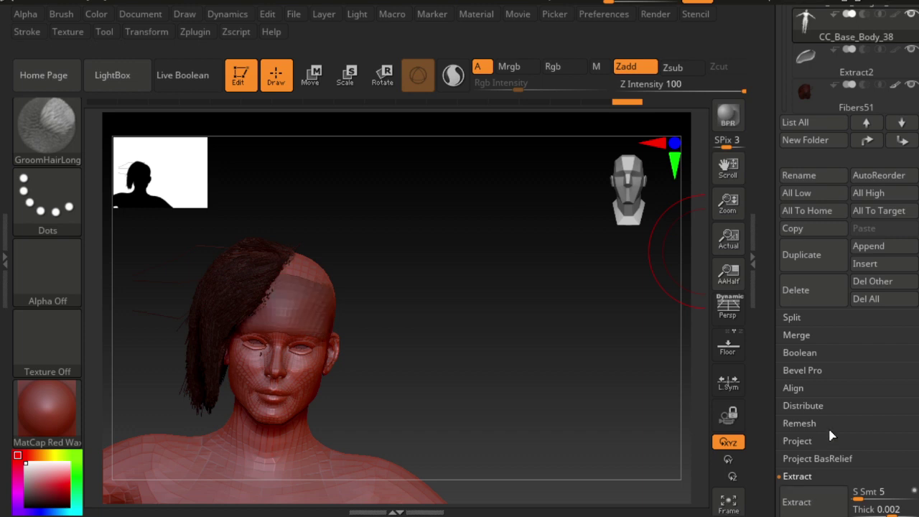
{"action": "left_click", "coordinate": [402, 260], "text": "ctrl"}
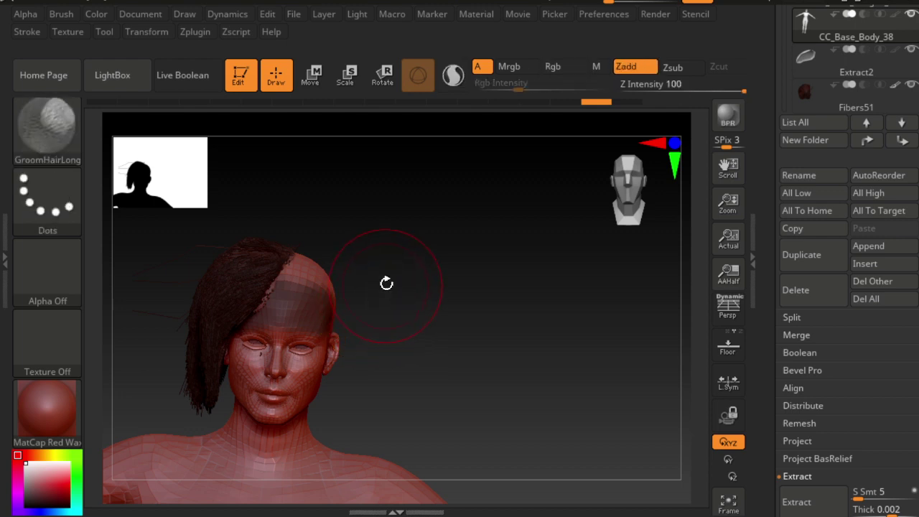
{"action": "key", "text": "ctrl"}
{"action": "left_click_drag", "start_coordinate": [466, 379], "coordinate": [486, 325], "text": "ctrl"}
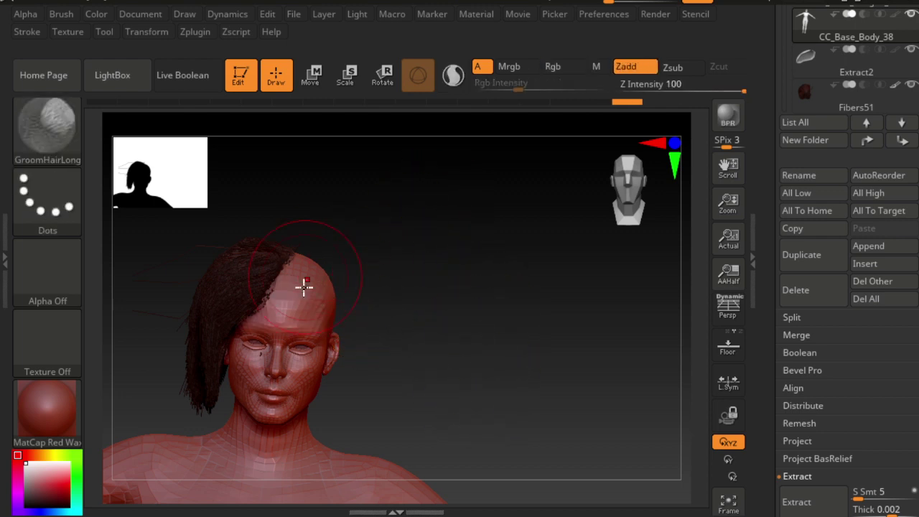
{"action": "mouse_move", "coordinate": [320, 314]}
{"action": "left_mouse_down", "text": "ctrl"}
{"action": "mouse_move", "coordinate": [269, 307]}
{"action": "mouse_move", "coordinate": [350, 324]}
{"action": "left_mouse_up", "text": "ctrl"}
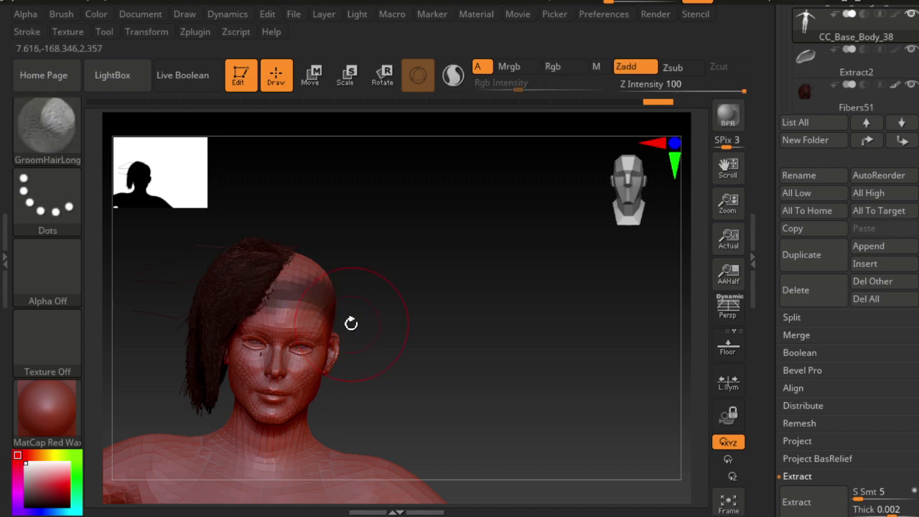
{"action": "left_click_drag", "start_coordinate": [314, 298], "coordinate": [299, 260], "text": "ctrl"}
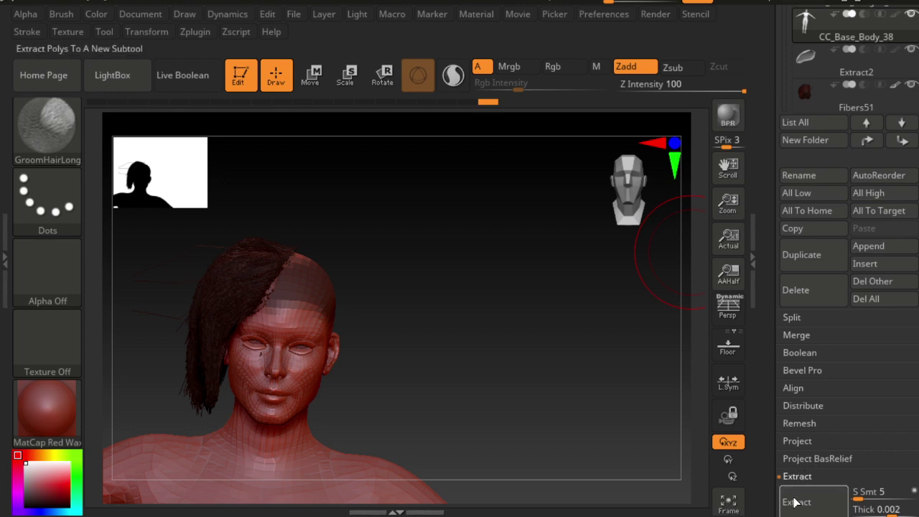
Preview a 0.002-thick extracted shell from the masked scalp area.
{"action": "left_click_drag", "start_coordinate": [450, 252], "coordinate": [449, 328]}
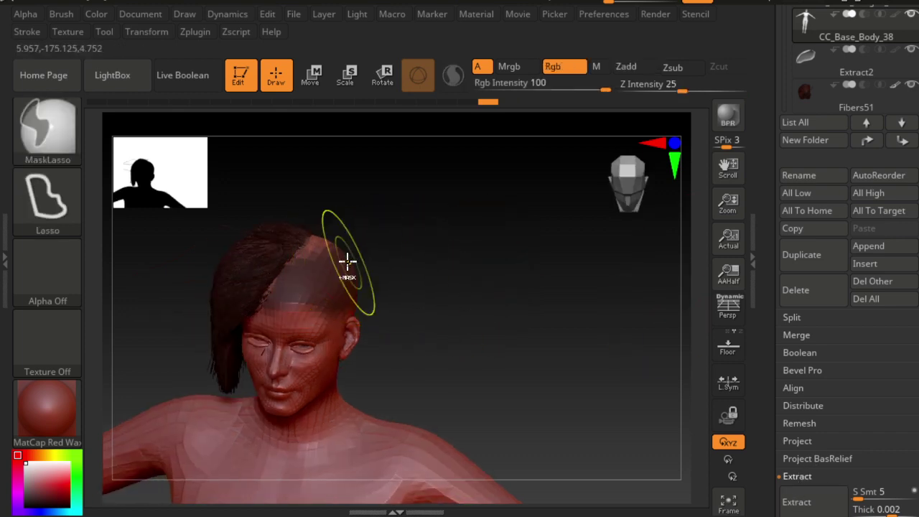
{"action": "left_click", "coordinate": [797, 495]}
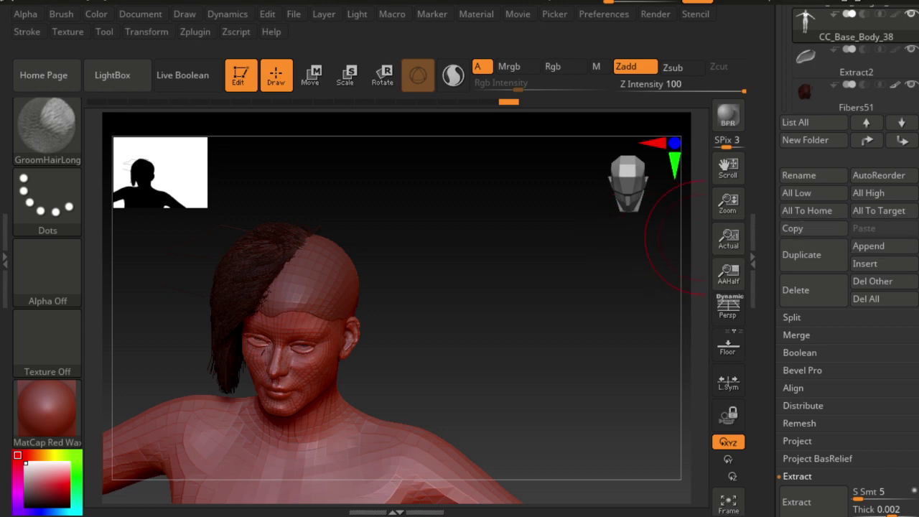
{"action": "scroll", "coordinate": [847, 288], "scroll_direction": "down", "scroll_amount": 2}
{"action": "scroll", "coordinate": [847, 287], "scroll_direction": "down", "scroll_amount": 4}
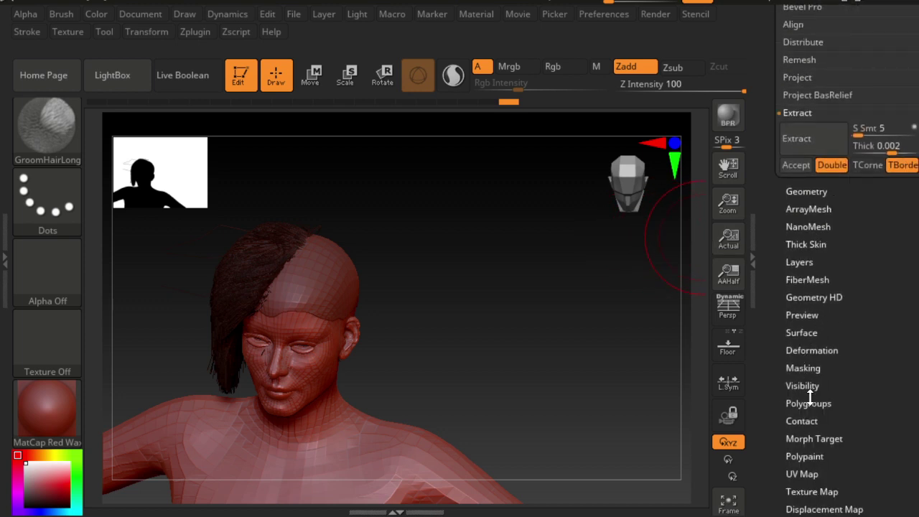
Load the Fibers142.ZFP preset and preview 50001 curly fibers growing from the scalp shell.
{"action": "left_click", "coordinate": [834, 285]}
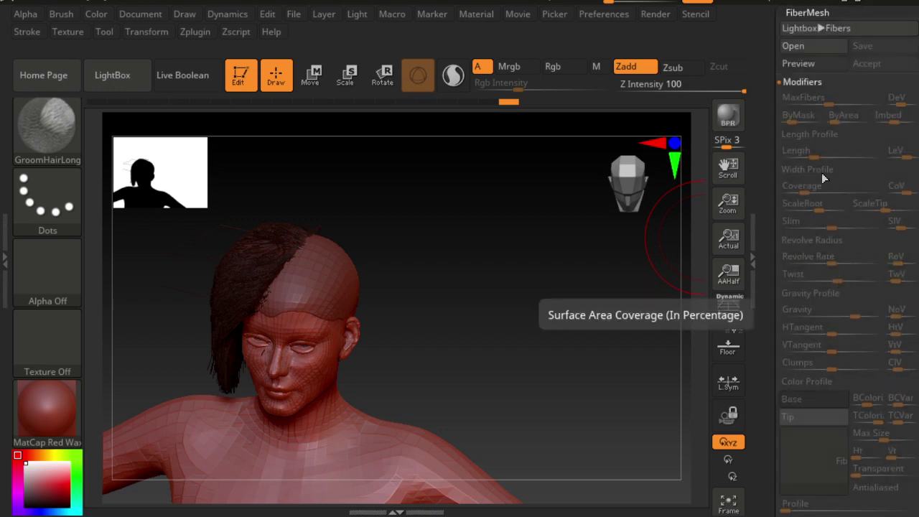
{"action": "left_click", "coordinate": [814, 28]}
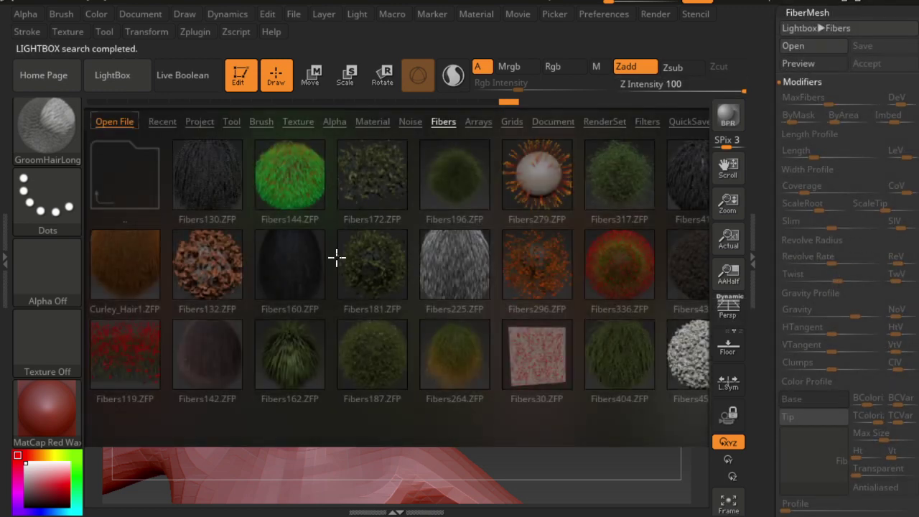
{"action": "left_click", "coordinate": [215, 379]}
{"action": "left_click", "coordinate": [115, 79]}
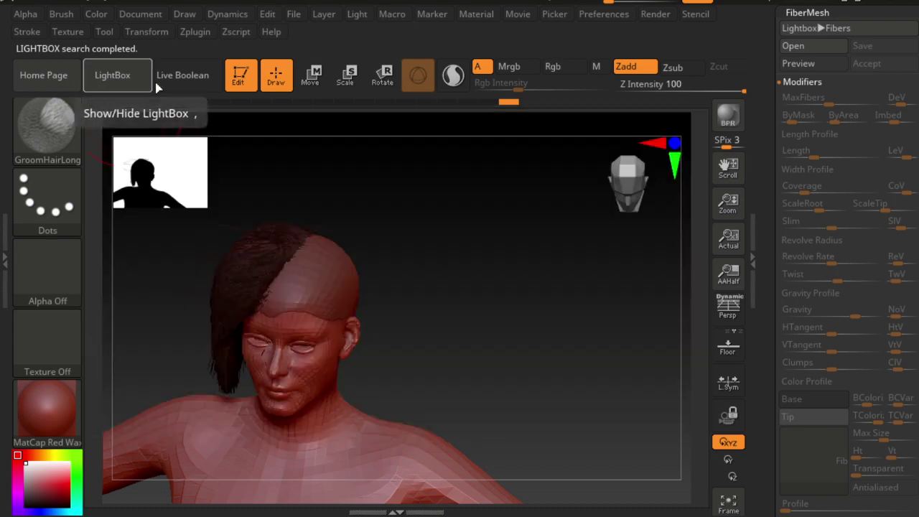
{"action": "left_click", "coordinate": [798, 63]}
{"action": "left_click_drag", "start_coordinate": [645, 217], "coordinate": [579, 268]}
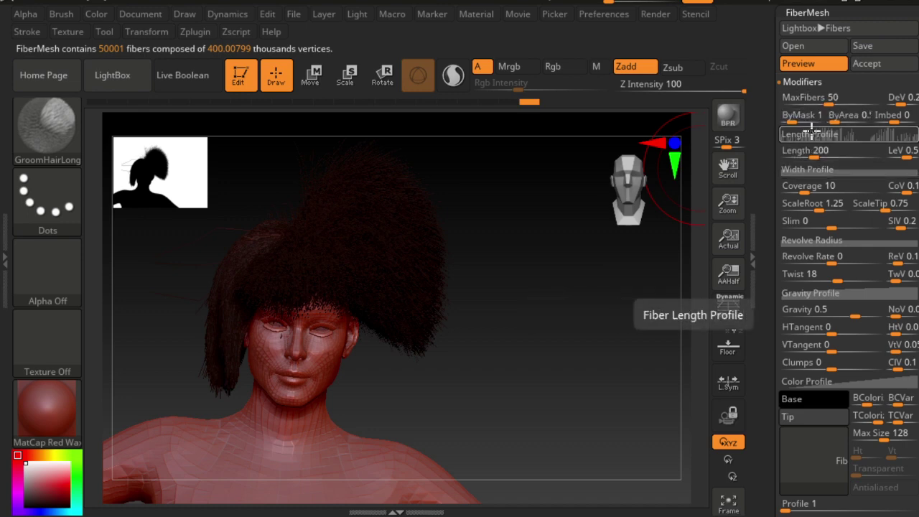
Raise fiber Coverage and set both ScaleRoot and ScaleTip to 10.
{"action": "left_click", "coordinate": [808, 188]}
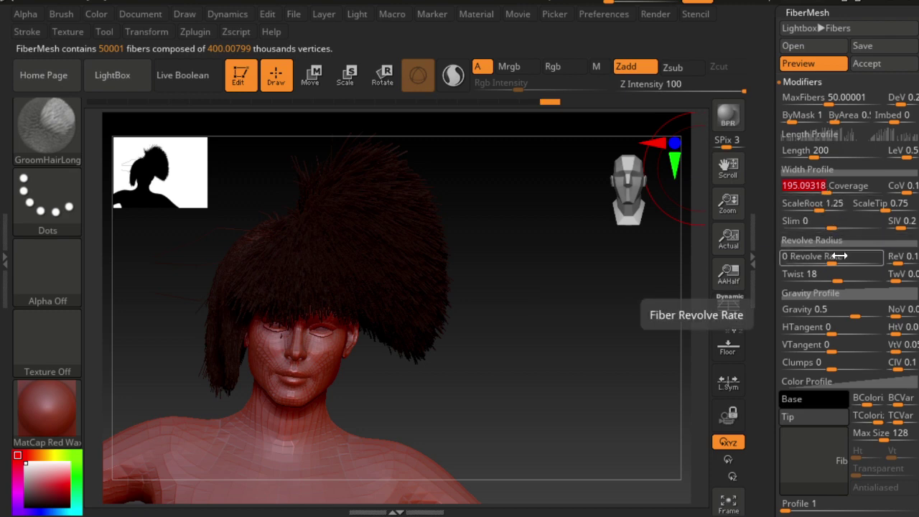
{"action": "left_click", "coordinate": [823, 208]}
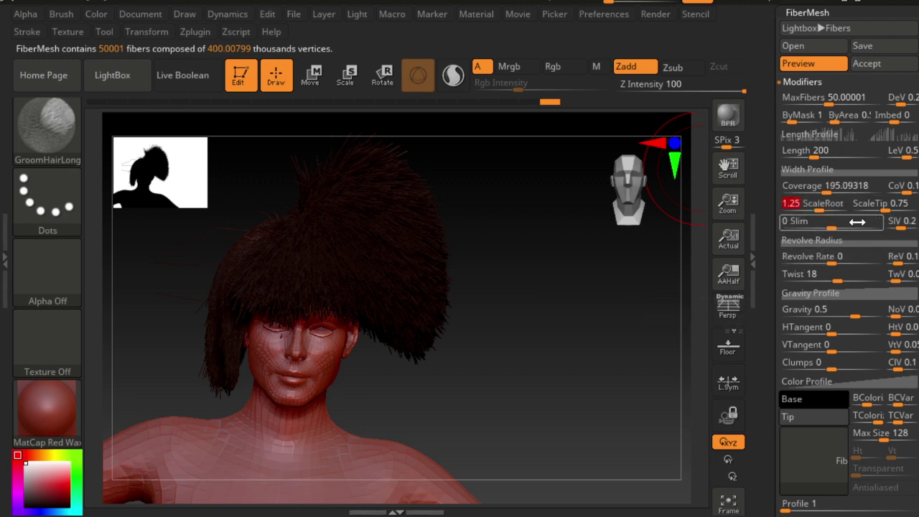
{"action": "type", "text": "10"}
{"action": "key", "text": "Return"}
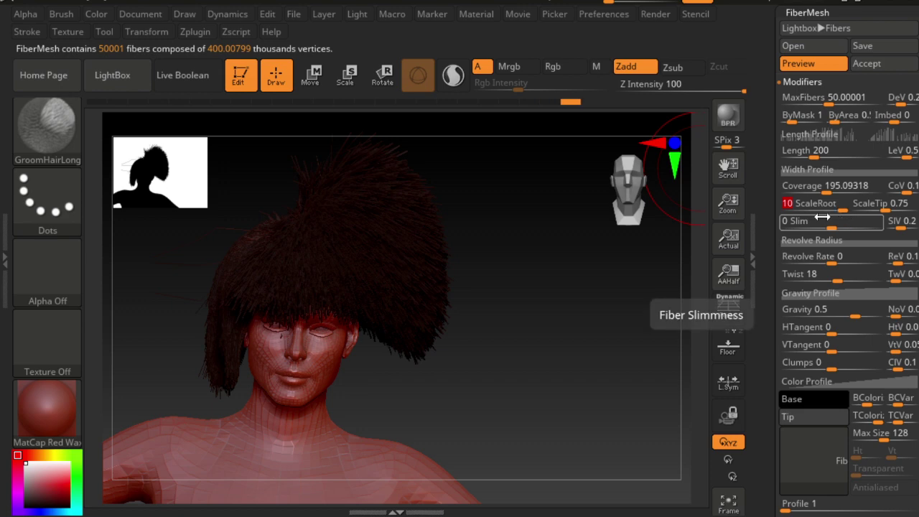
{"action": "left_click", "coordinate": [882, 207]}
{"action": "type", "text": "10"}
{"action": "key", "text": "Return"}
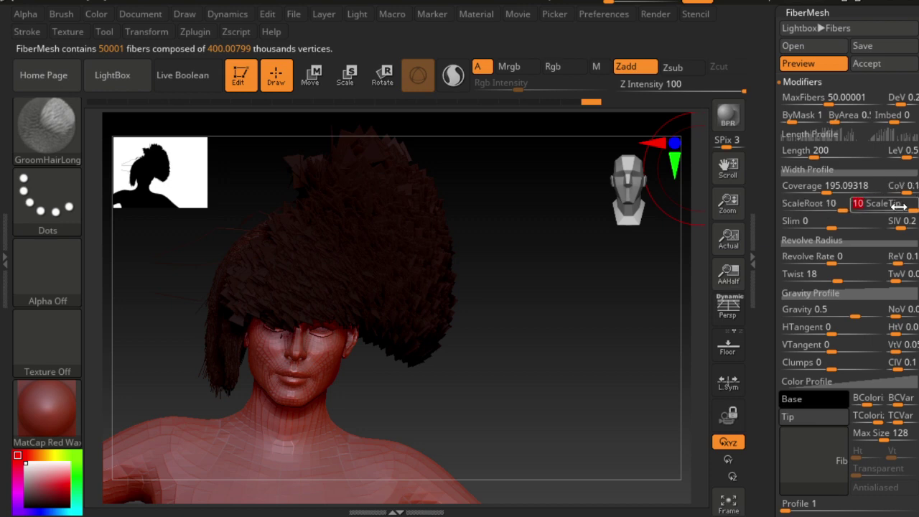
Taper the fibre tips to a ScaleTip of about 1.22 and lower Twist to about 7.4.
{"action": "left_click_drag", "start_coordinate": [910, 212], "coordinate": [883, 206]}
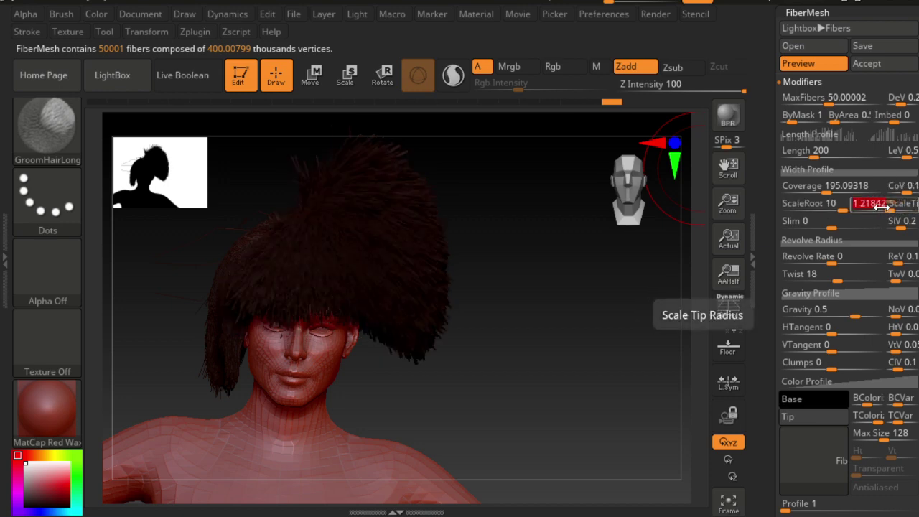
{"action": "left_click", "coordinate": [830, 204]}
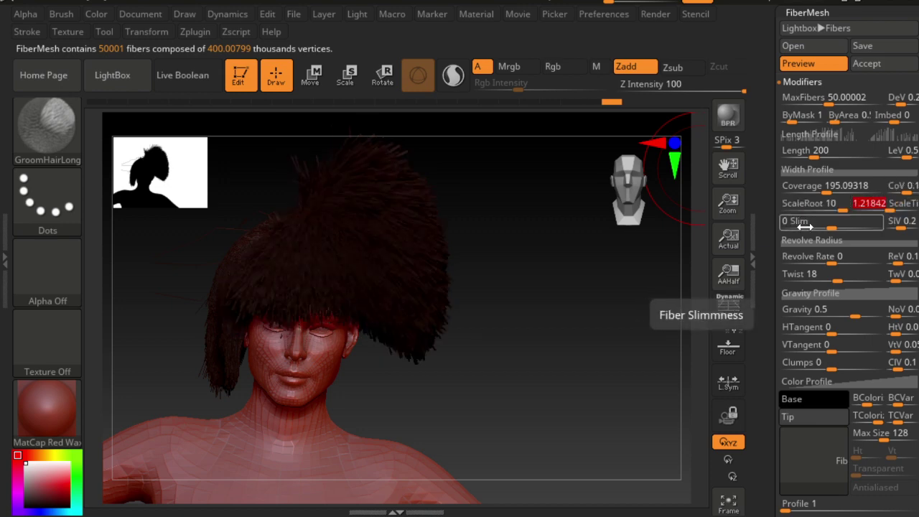
{"action": "left_click", "coordinate": [839, 256]}
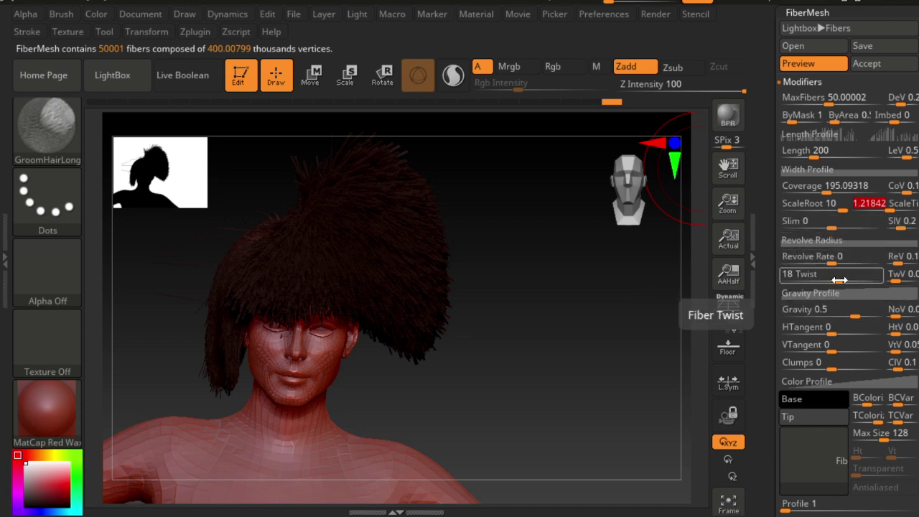
{"action": "mouse_move", "coordinate": [839, 279]}
{"action": "left_mouse_down"}
{"action": "mouse_move", "coordinate": [854, 279]}
{"action": "mouse_move", "coordinate": [840, 278]}
{"action": "left_mouse_up"}
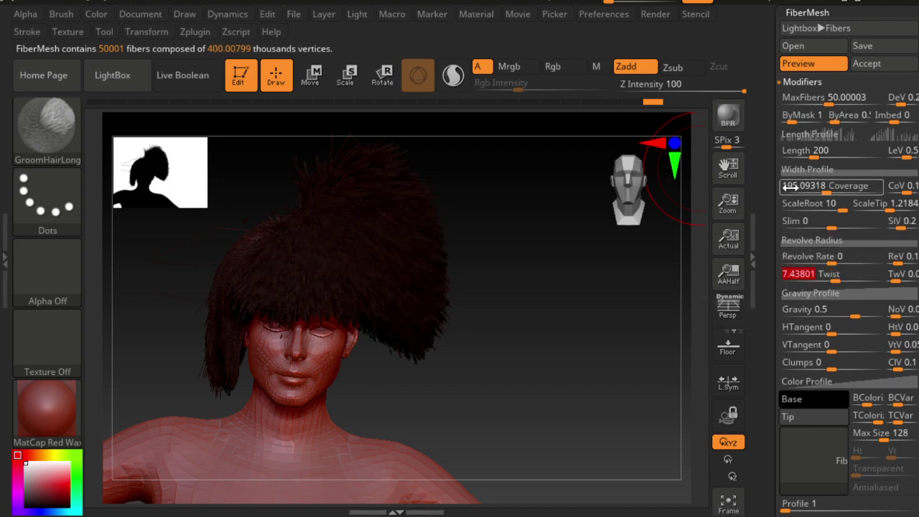
Accept the crown fibres as the new Fibers60 subtool, answering YES to Fast Preview.
{"action": "left_click", "coordinate": [873, 66]}
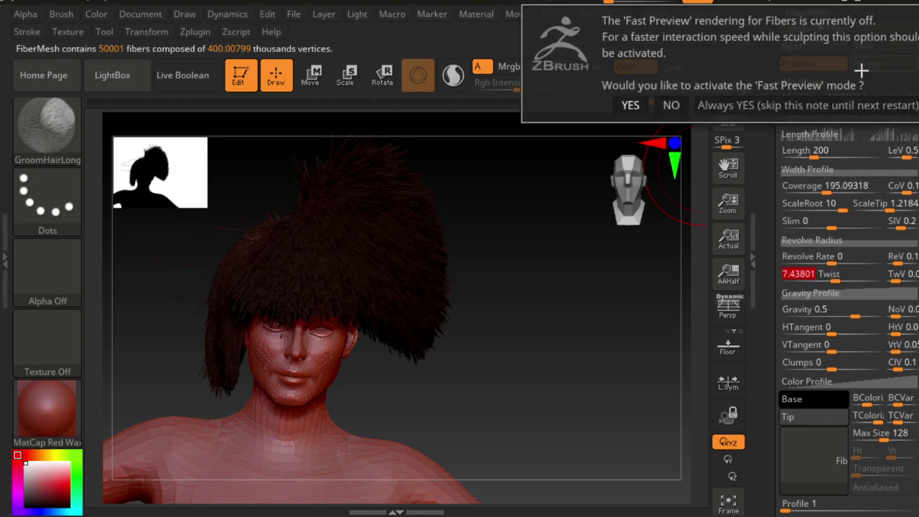
{"action": "left_click", "coordinate": [639, 102]}
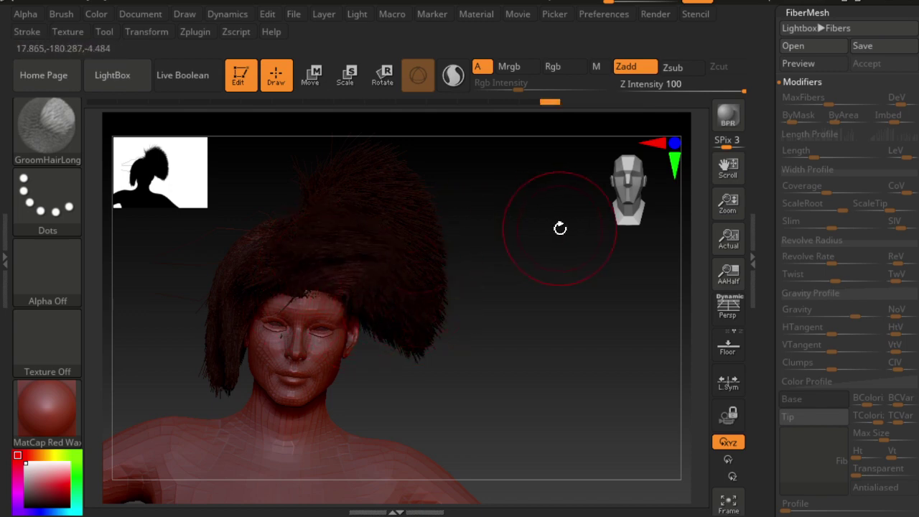
Comb the Fibers60 strands on the crown and back of the head upward with GroomHairLong.
{"action": "mouse_move", "coordinate": [456, 310]}
{"action": "left_mouse_down"}
{"action": "mouse_move", "coordinate": [298, 230]}
{"action": "mouse_move", "coordinate": [387, 289]}
{"action": "mouse_move", "coordinate": [294, 273]}
{"action": "mouse_move", "coordinate": [325, 252]}
{"action": "left_mouse_up"}
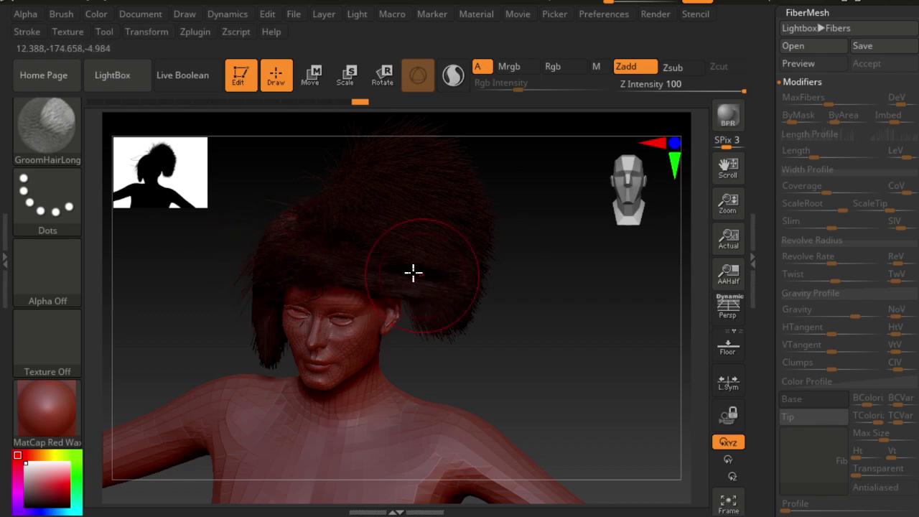
{"action": "mouse_move", "coordinate": [557, 244]}
{"action": "left_mouse_down"}
{"action": "mouse_move", "coordinate": [478, 238]}
{"action": "mouse_move", "coordinate": [371, 335]}
{"action": "mouse_move", "coordinate": [261, 335]}
{"action": "mouse_move", "coordinate": [255, 369]}
{"action": "left_mouse_up"}
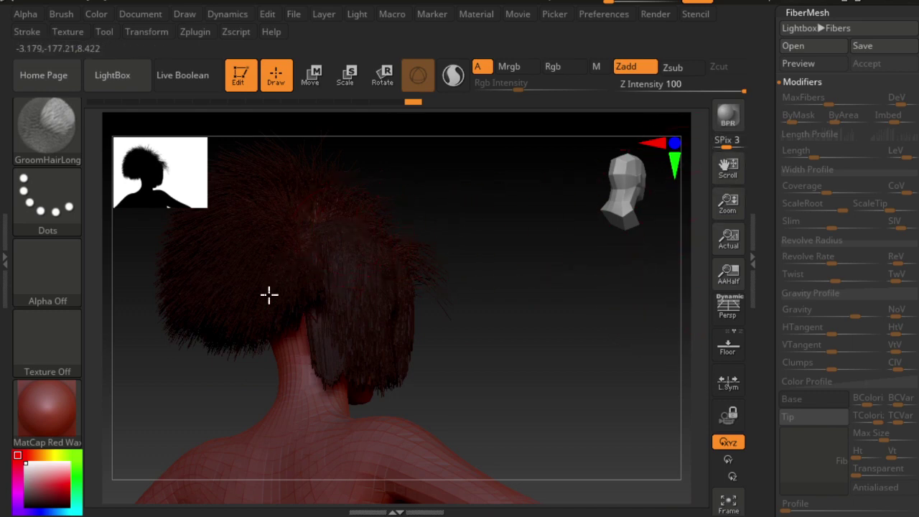
{"action": "left_click_drag", "start_coordinate": [255, 310], "coordinate": [275, 270]}
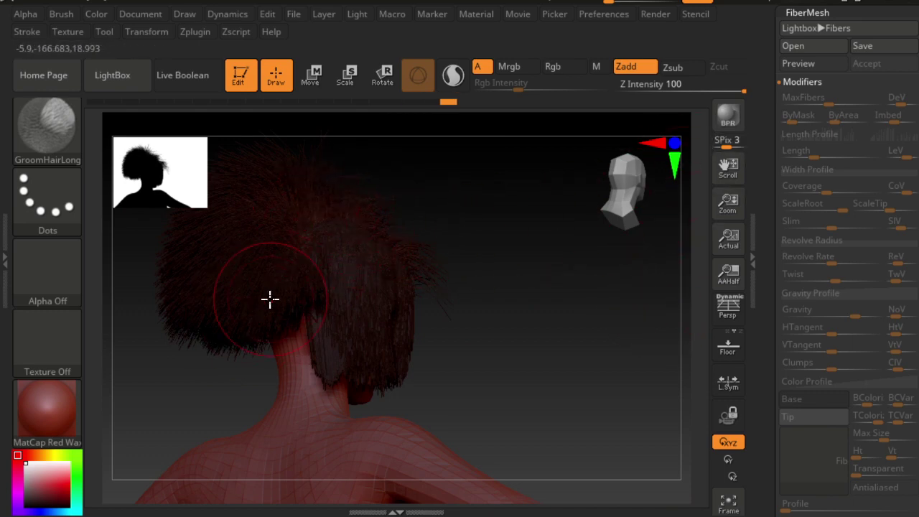
{"action": "key", "text": "ctrl"}
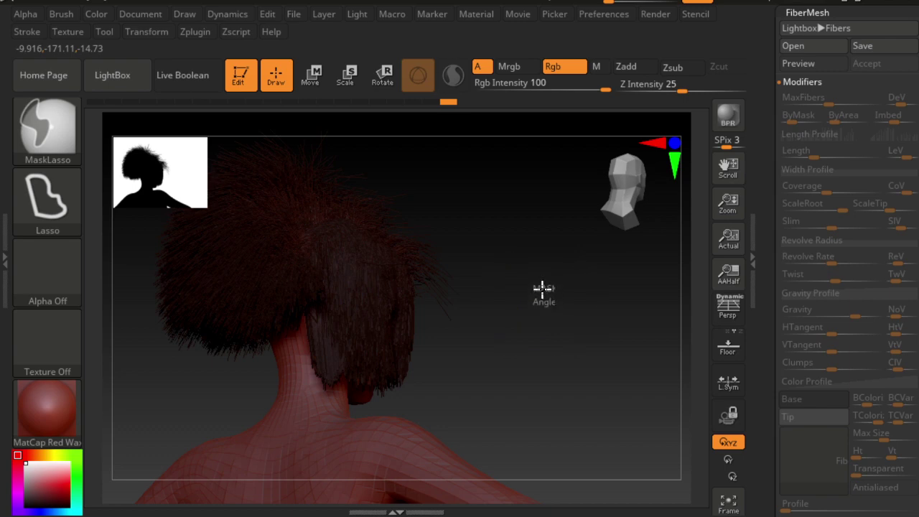
{"action": "mouse_move", "coordinate": [519, 248]}
{"action": "left_mouse_down"}
{"action": "mouse_move", "coordinate": [539, 281]}
{"action": "mouse_move", "coordinate": [506, 230]}
{"action": "mouse_move", "coordinate": [493, 232]}
{"action": "mouse_move", "coordinate": [510, 311]}
{"action": "left_mouse_up"}
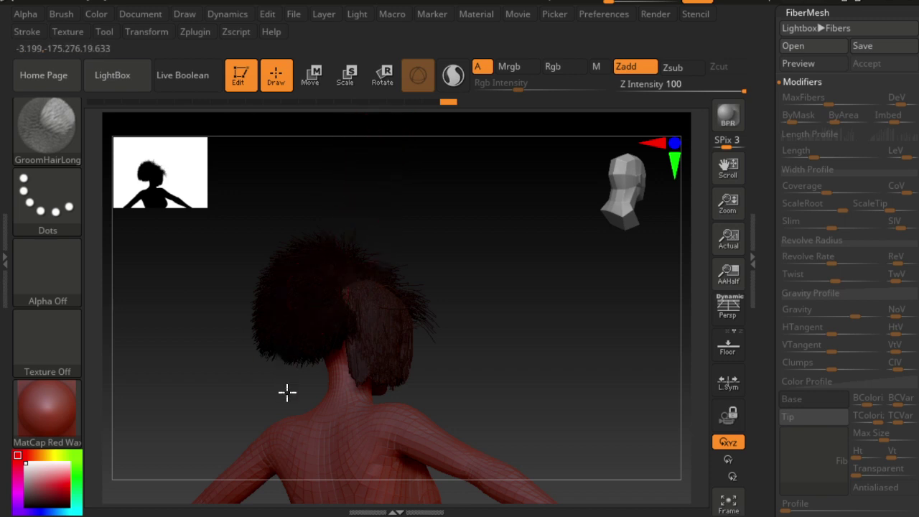
{"action": "key", "text": "ctrl"}
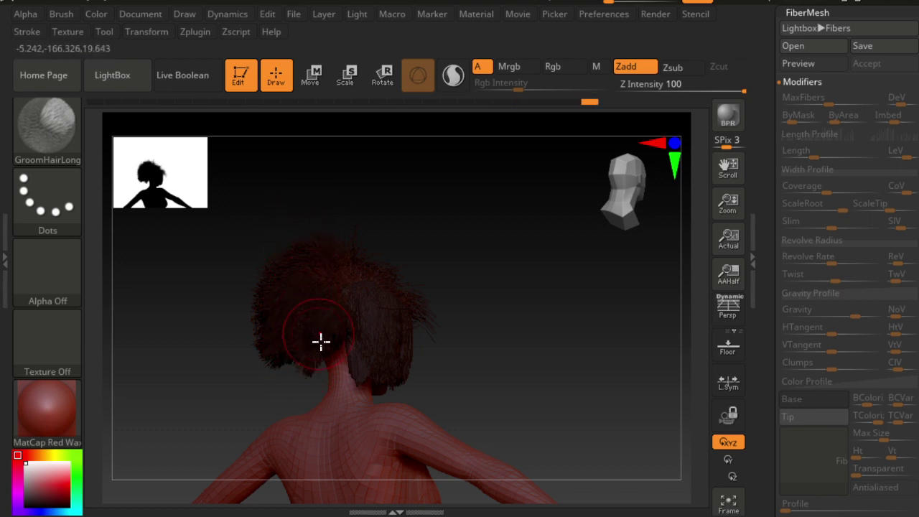
{"action": "mouse_move", "coordinate": [328, 380]}
{"action": "right_mouse_down"}
{"action": "mouse_move", "coordinate": [465, 210]}
{"action": "mouse_move", "coordinate": [505, 220]}
{"action": "right_mouse_up"}
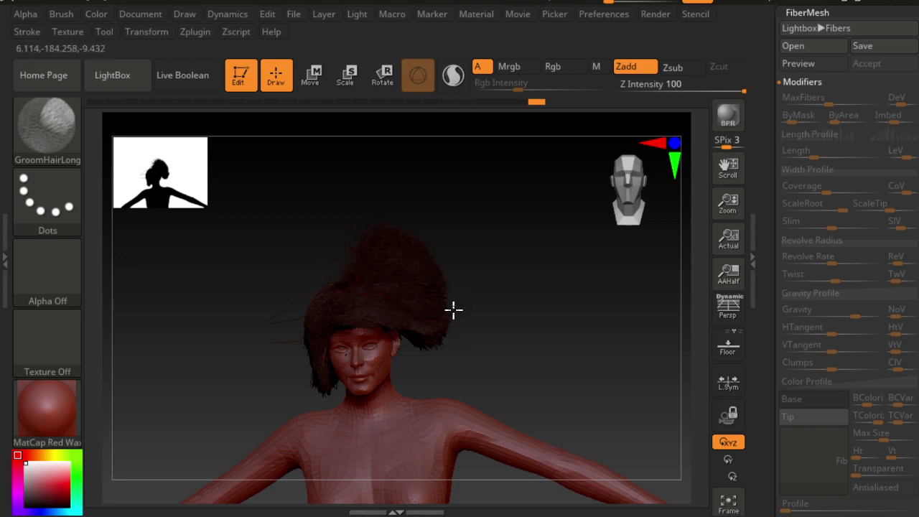
Zoom in on the hair and spread the upper-left strands outward.
{"action": "left_click_drag", "start_coordinate": [486, 267], "coordinate": [493, 215]}
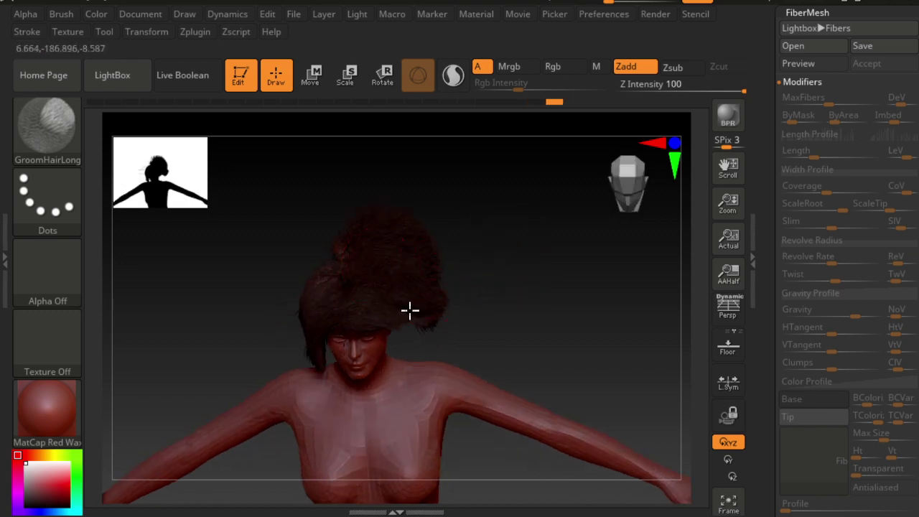
{"action": "mouse_move", "coordinate": [478, 278]}
{"action": "left_mouse_down"}
{"action": "mouse_move", "coordinate": [537, 266]}
{"action": "mouse_move", "coordinate": [380, 274]}
{"action": "left_mouse_up"}
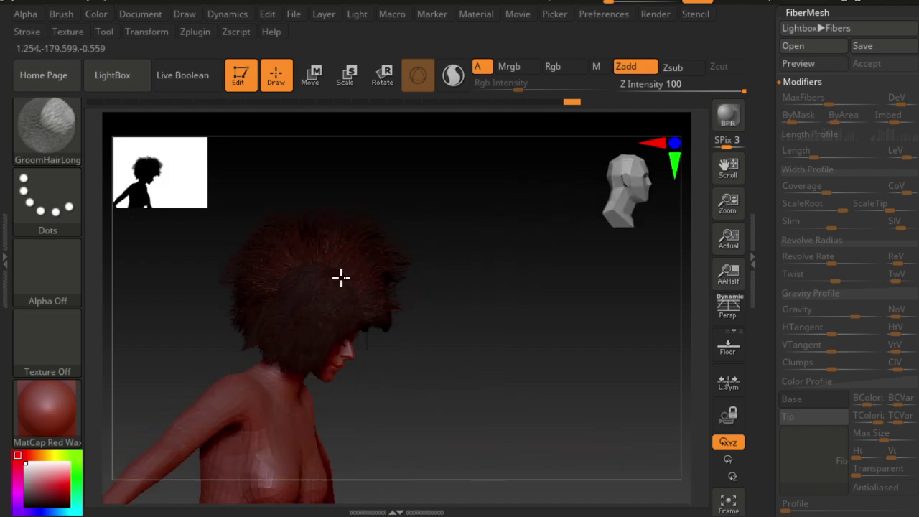
{"action": "mouse_move", "coordinate": [414, 230]}
{"action": "left_mouse_down"}
{"action": "mouse_move", "coordinate": [441, 285]}
{"action": "mouse_move", "coordinate": [364, 271]}
{"action": "left_mouse_up"}
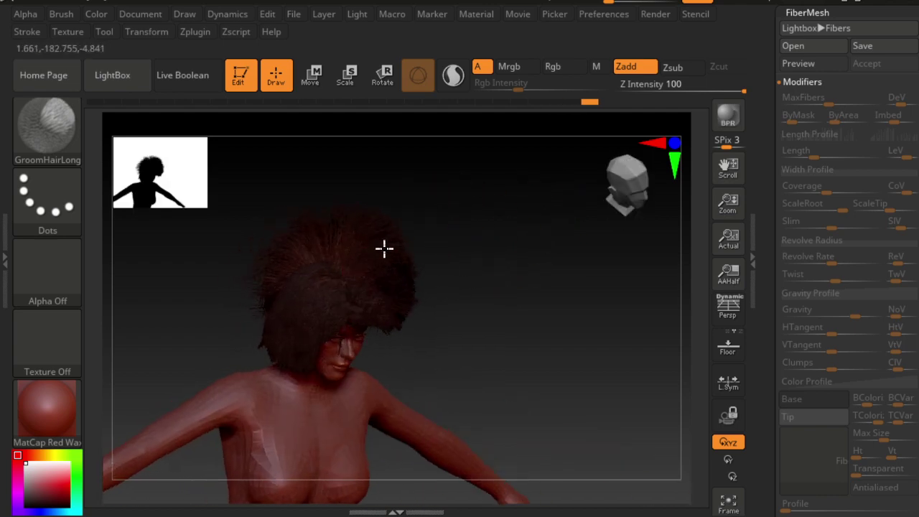
{"action": "left_click_drag", "start_coordinate": [457, 256], "coordinate": [557, 215]}
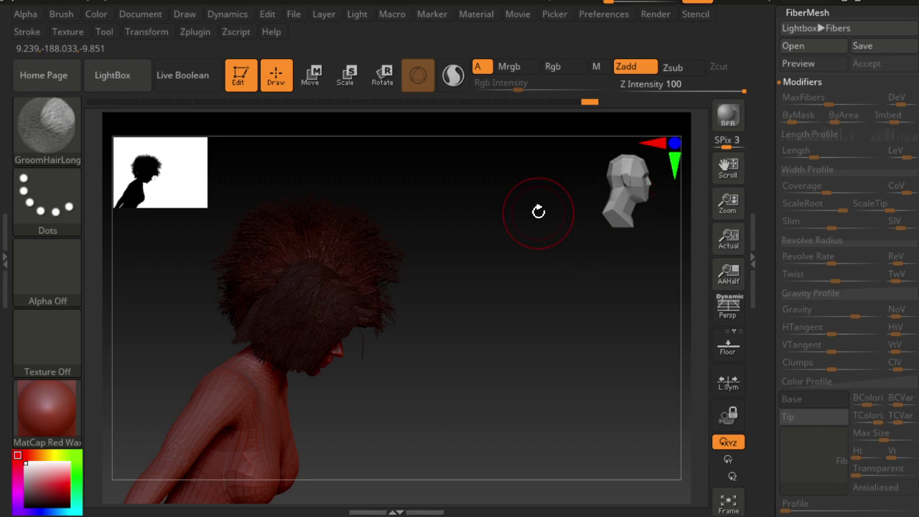
{"action": "mouse_move", "coordinate": [416, 293]}
{"action": "right_mouse_down", "text": "ctrl"}
{"action": "mouse_move", "coordinate": [520, 390]}
{"action": "mouse_move", "coordinate": [537, 390]}
{"action": "right_mouse_up", "text": "ctrl"}
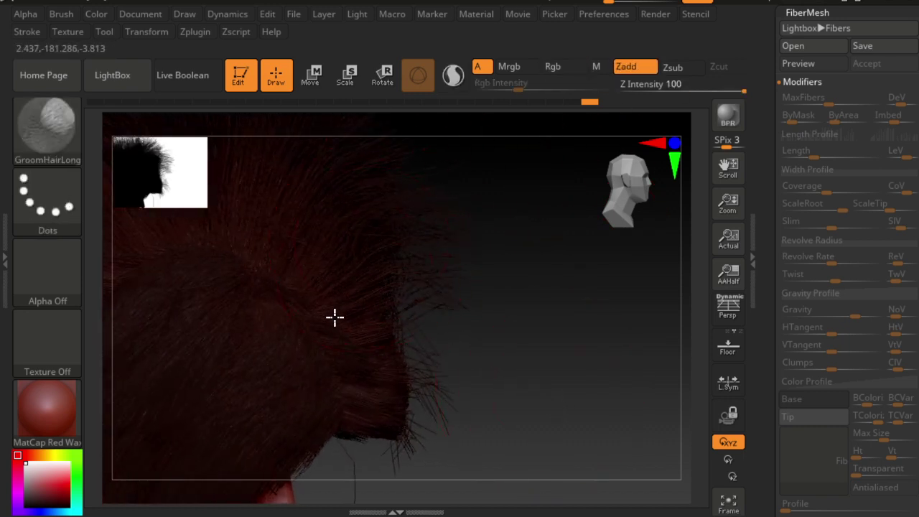
{"action": "left_click_drag", "start_coordinate": [373, 264], "coordinate": [335, 299]}
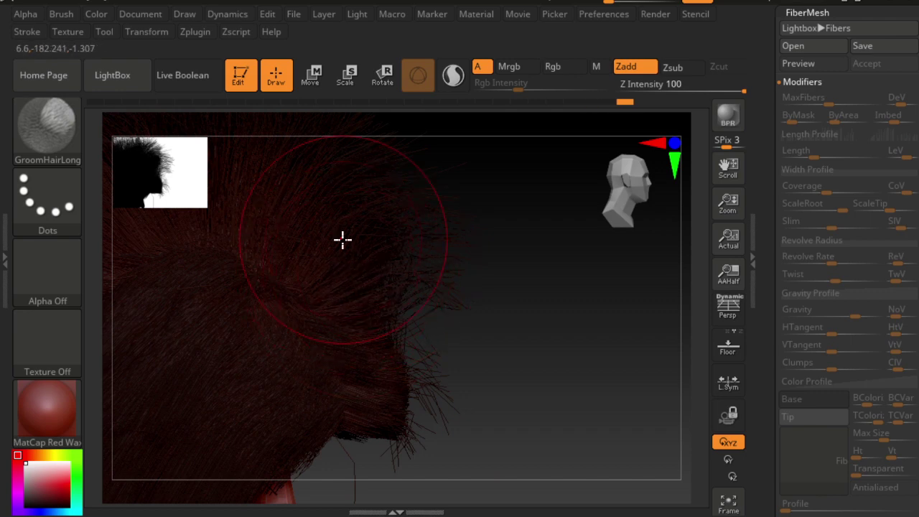
{"action": "left_click_drag", "start_coordinate": [340, 240], "coordinate": [302, 260]}
Groom the strands over the top and along the side into a rounded afro.
{"action": "left_click_drag", "start_coordinate": [495, 258], "coordinate": [460, 213]}
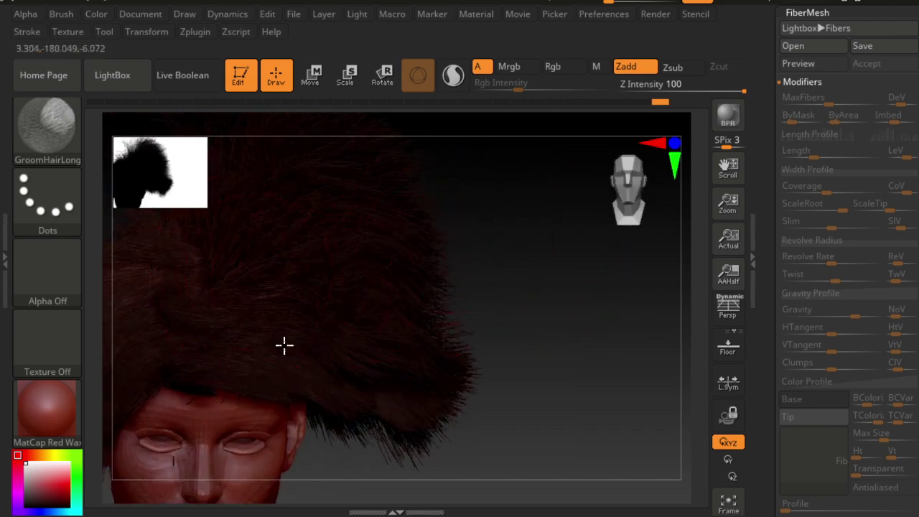
{"action": "mouse_move", "coordinate": [214, 336]}
{"action": "left_mouse_down"}
{"action": "mouse_move", "coordinate": [326, 352]}
{"action": "mouse_move", "coordinate": [191, 380]}
{"action": "mouse_move", "coordinate": [357, 385]}
{"action": "mouse_move", "coordinate": [239, 392]}
{"action": "left_mouse_up"}
{"action": "left_click_drag", "start_coordinate": [519, 321], "coordinate": [376, 328]}
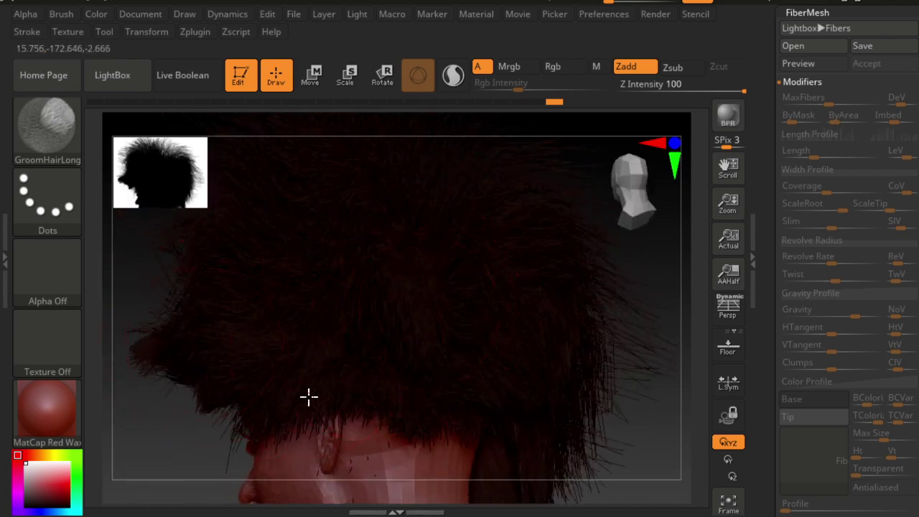
{"action": "mouse_move", "coordinate": [250, 369]}
{"action": "left_mouse_down"}
{"action": "mouse_move", "coordinate": [156, 361]}
{"action": "mouse_move", "coordinate": [212, 369]}
{"action": "mouse_move", "coordinate": [247, 390]}
{"action": "mouse_move", "coordinate": [156, 332]}
{"action": "left_mouse_up"}
{"action": "mouse_move", "coordinate": [400, 324]}
{"action": "left_mouse_down"}
{"action": "mouse_move", "coordinate": [421, 273]}
{"action": "mouse_move", "coordinate": [366, 263]}
{"action": "mouse_move", "coordinate": [367, 246]}
{"action": "mouse_move", "coordinate": [509, 286]}
{"action": "left_mouse_up"}
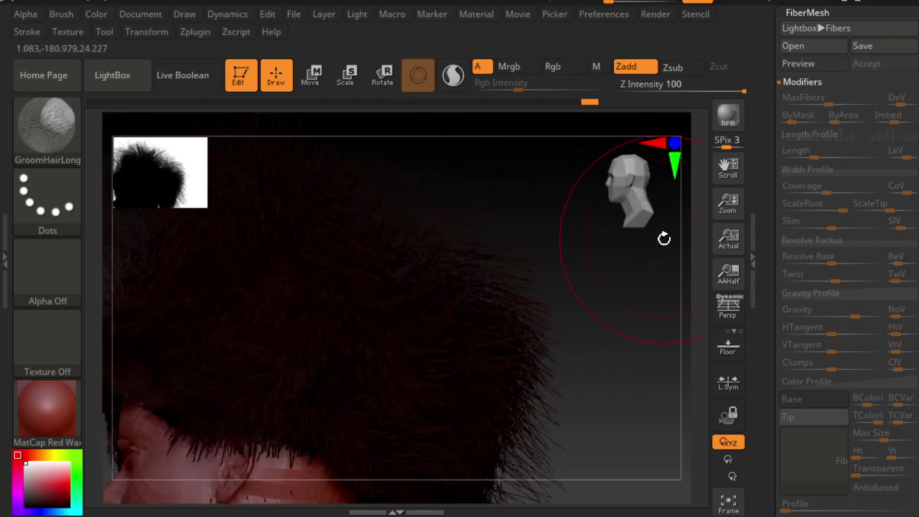
{"action": "mouse_move", "coordinate": [667, 338]}
{"action": "right_mouse_down", "text": "ctrl"}
{"action": "mouse_move", "coordinate": [628, 342]}
{"action": "mouse_move", "coordinate": [550, 272]}
{"action": "right_mouse_up", "text": "ctrl"}
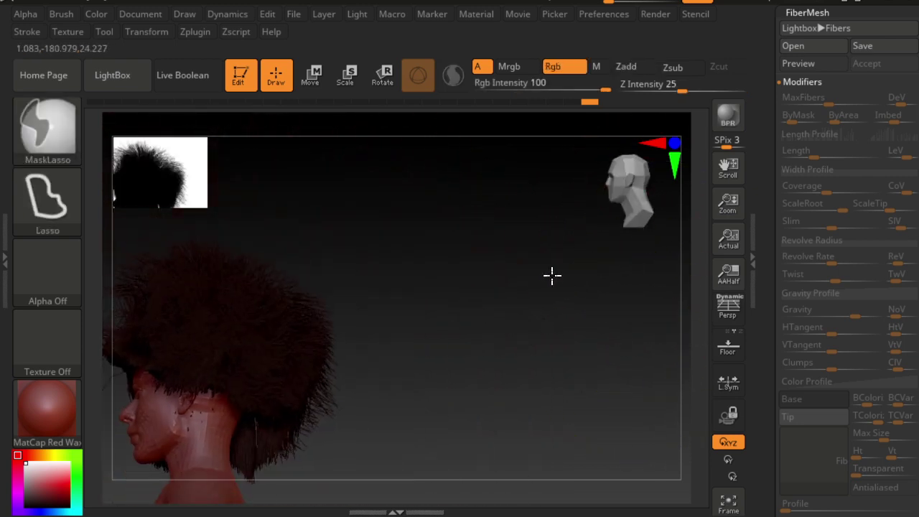
{"action": "left_click_drag", "start_coordinate": [498, 283], "coordinate": [575, 281], "text": "alt"}
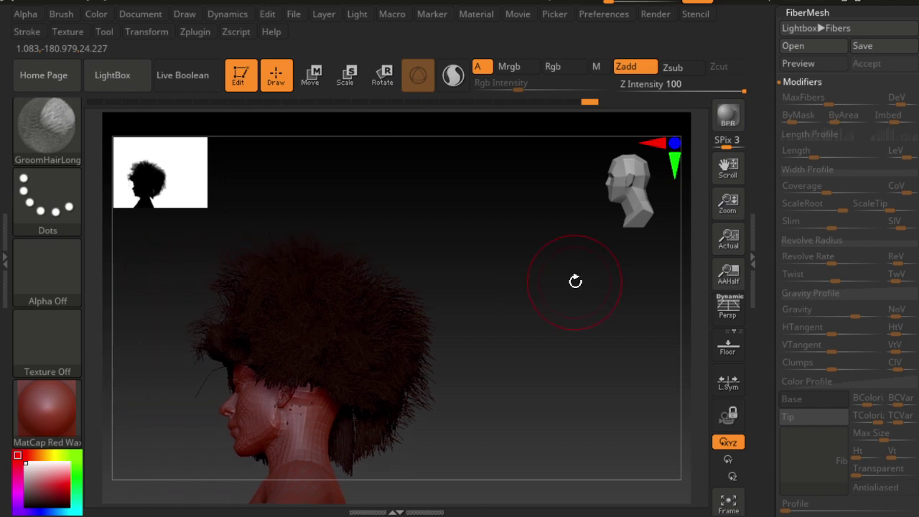
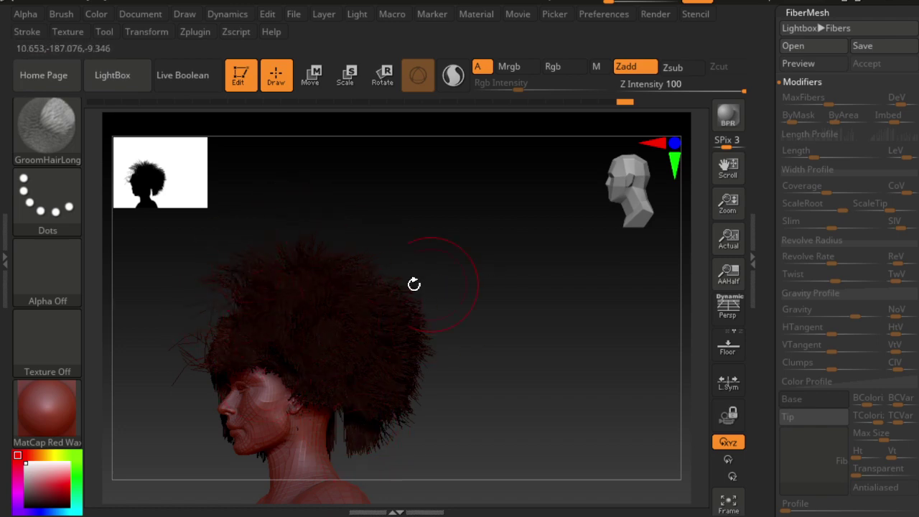
Lock the camera and comb the puffy hair down over the cheek and side.
{"action": "left_click_drag", "start_coordinate": [421, 297], "coordinate": [336, 323]}
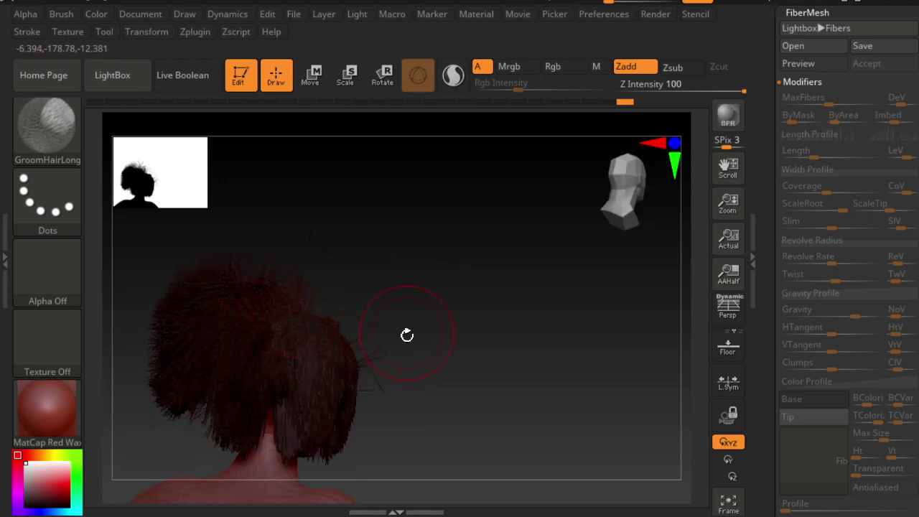
{"action": "left_click_drag", "start_coordinate": [406, 335], "coordinate": [519, 364]}
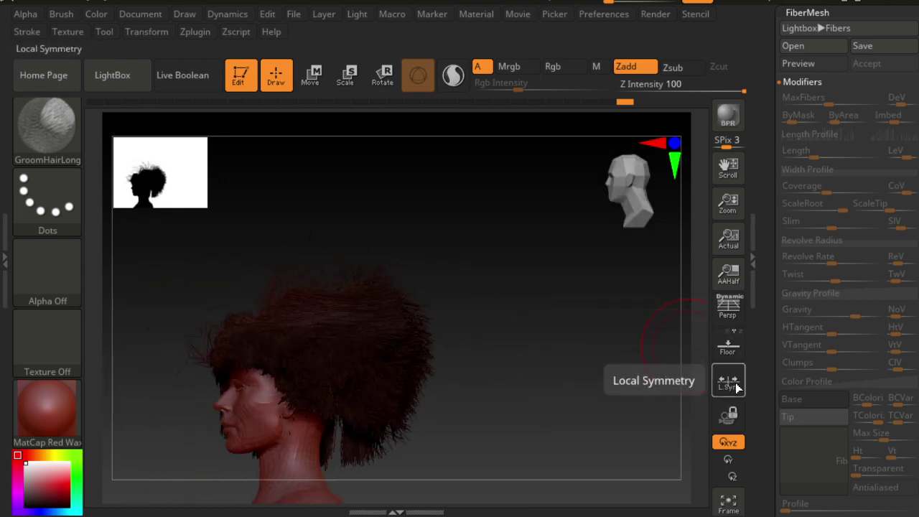
{"action": "left_click", "coordinate": [728, 415]}
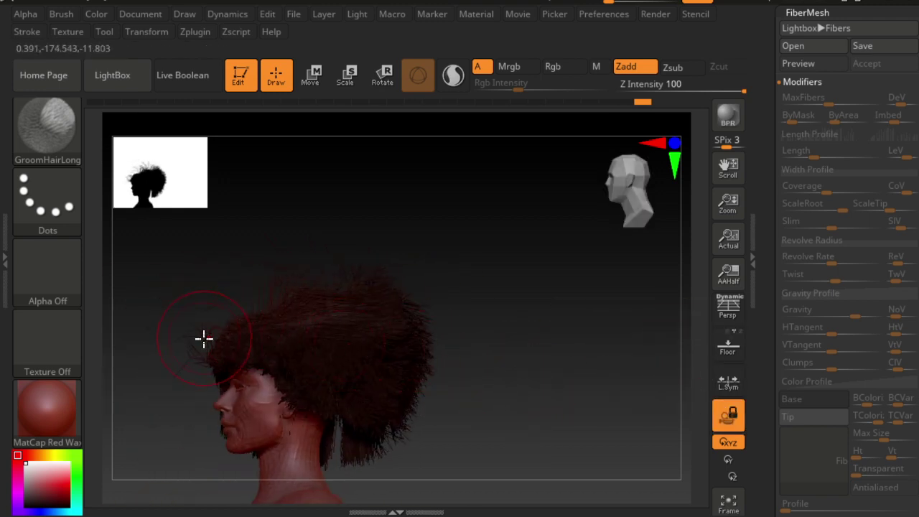
{"action": "mouse_move", "coordinate": [184, 366]}
{"action": "left_mouse_down"}
{"action": "mouse_move", "coordinate": [203, 342]}
{"action": "mouse_move", "coordinate": [254, 349]}
{"action": "mouse_move", "coordinate": [280, 325]}
{"action": "mouse_move", "coordinate": [383, 352]}
{"action": "mouse_move", "coordinate": [359, 357]}
{"action": "mouse_move", "coordinate": [377, 364]}
{"action": "mouse_move", "coordinate": [388, 329]}
{"action": "mouse_move", "coordinate": [332, 365]}
{"action": "mouse_move", "coordinate": [359, 470]}
{"action": "left_mouse_up"}
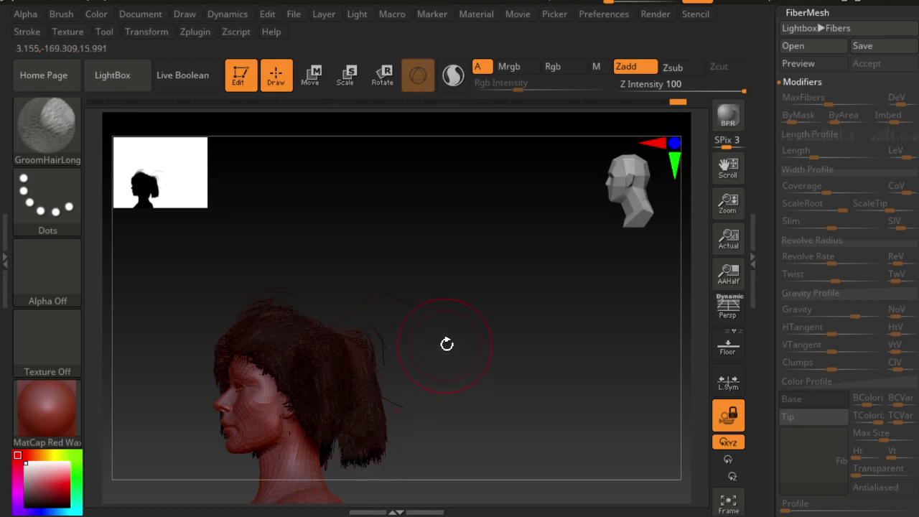
{"action": "left_click_drag", "start_coordinate": [319, 345], "coordinate": [325, 397]}
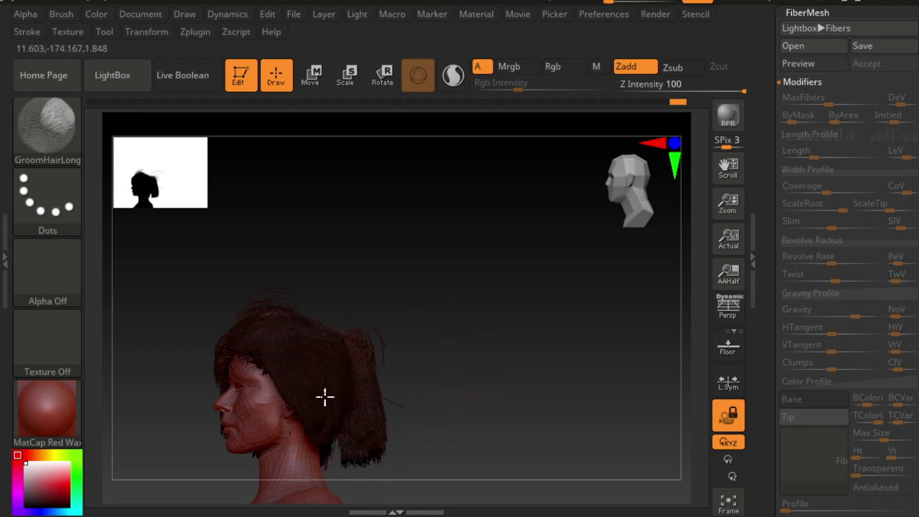
From a side profile, groom hair from crown to neck and lengthen the side strands.
{"action": "left_click", "coordinate": [729, 415]}
{"action": "left_click_drag", "start_coordinate": [574, 402], "coordinate": [567, 392]}
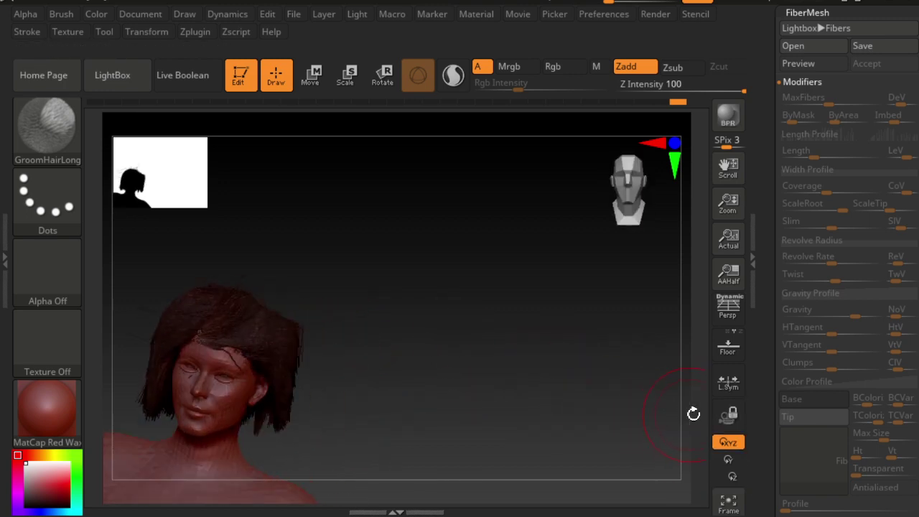
{"action": "left_click", "coordinate": [729, 415]}
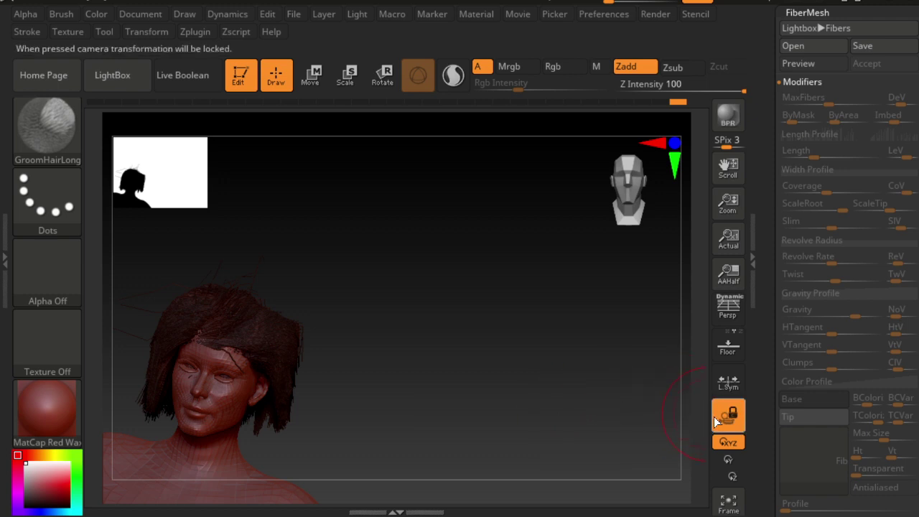
{"action": "left_click", "coordinate": [728, 414]}
{"action": "left_click_drag", "start_coordinate": [622, 413], "coordinate": [607, 402]}
{"action": "left_click", "coordinate": [729, 415]}
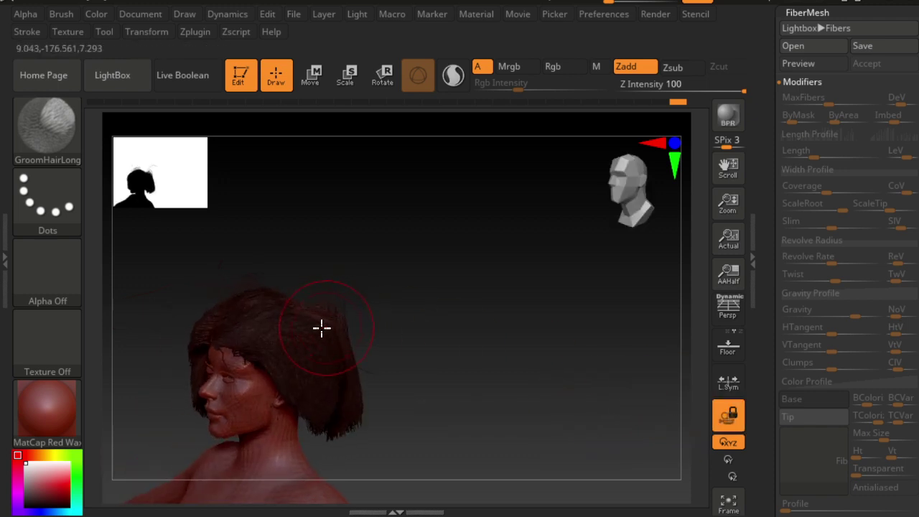
{"action": "mouse_move", "coordinate": [283, 306]}
{"action": "left_mouse_down"}
{"action": "mouse_move", "coordinate": [344, 374]}
{"action": "mouse_move", "coordinate": [334, 441]}
{"action": "mouse_move", "coordinate": [323, 416]}
{"action": "mouse_move", "coordinate": [316, 432]}
{"action": "left_mouse_up"}
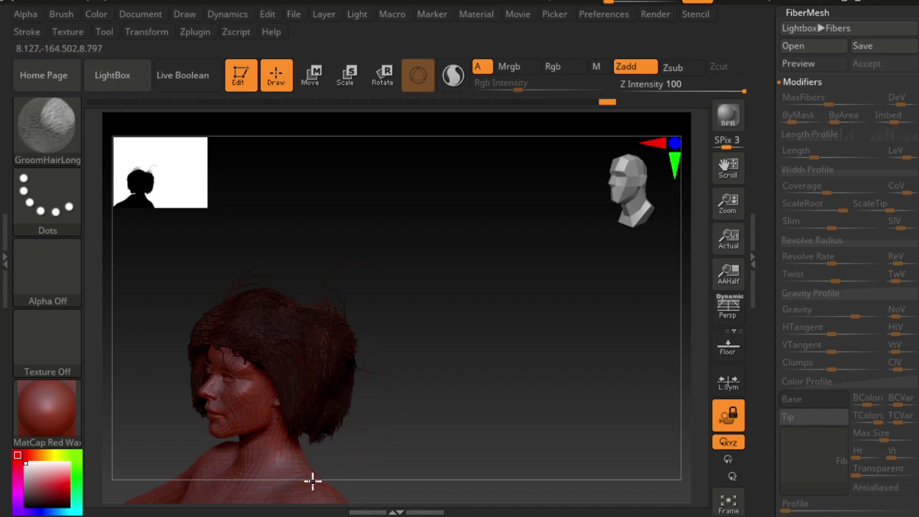
{"action": "left_click_drag", "start_coordinate": [335, 351], "coordinate": [438, 346]}
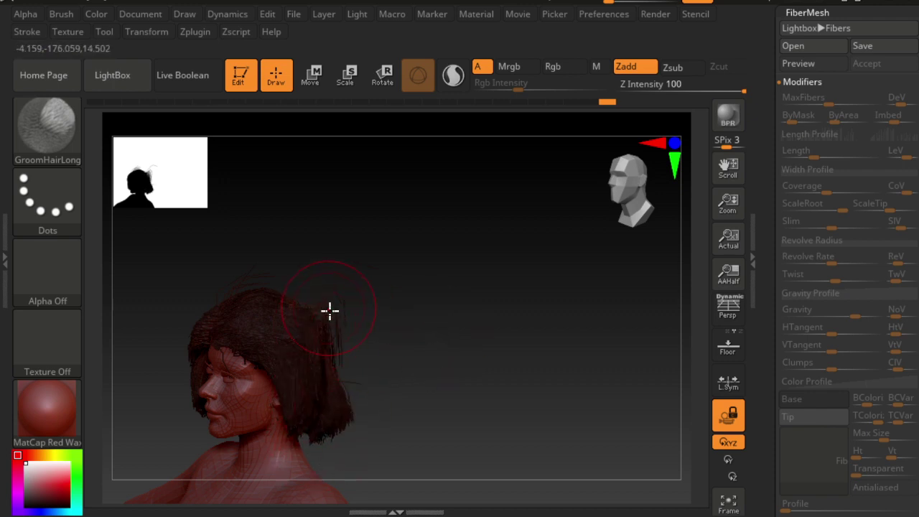
{"action": "left_click_drag", "start_coordinate": [337, 386], "coordinate": [379, 437]}
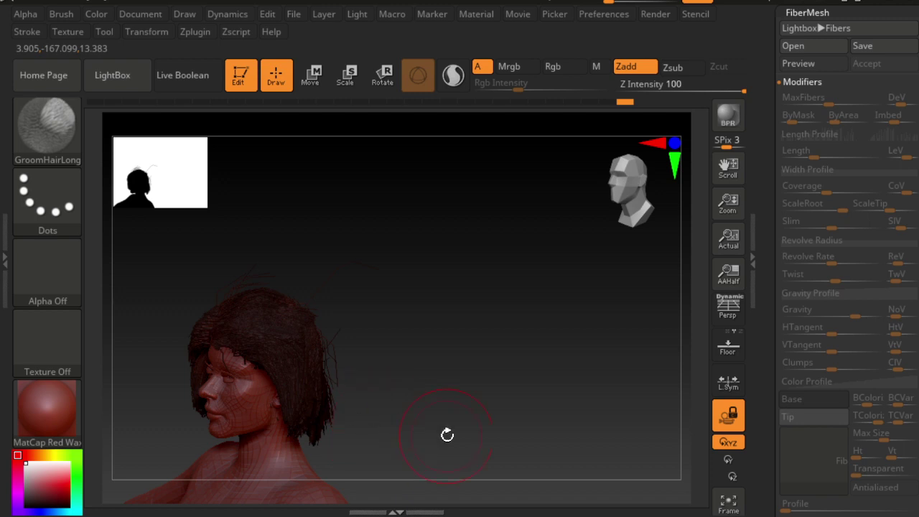
Shape and bulk up the side strands from the back, then turn the head frontward.
{"action": "left_click", "coordinate": [729, 416]}
{"action": "left_click_drag", "start_coordinate": [668, 431], "coordinate": [562, 402]}
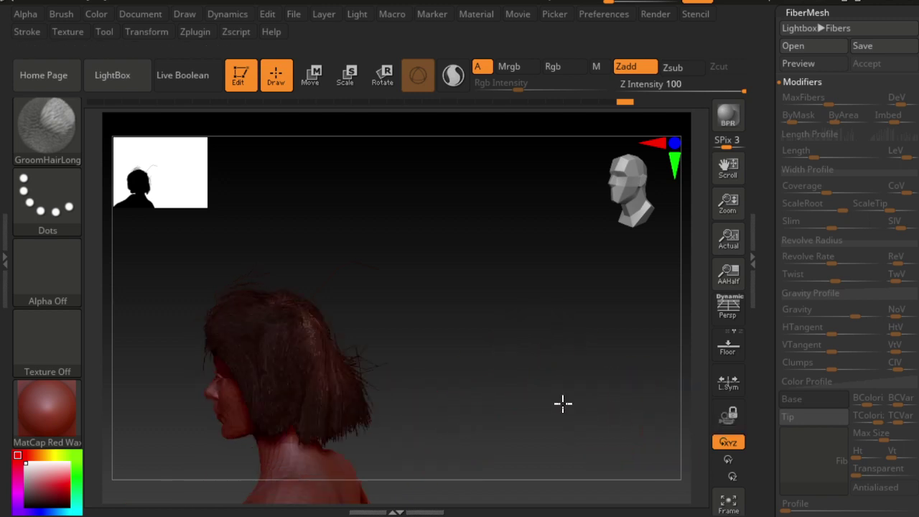
{"action": "left_click", "coordinate": [726, 415]}
{"action": "left_click_drag", "start_coordinate": [336, 344], "coordinate": [360, 370]}
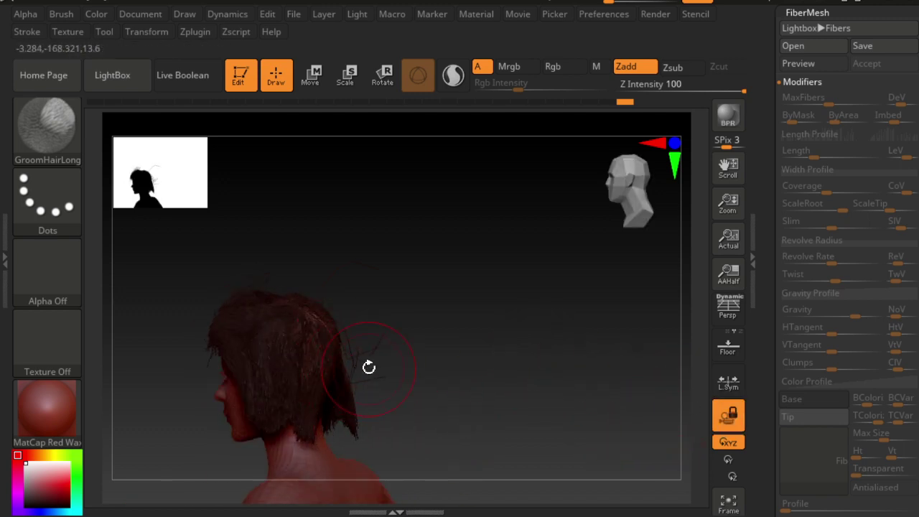
{"action": "mouse_move", "coordinate": [361, 336]}
{"action": "left_mouse_down"}
{"action": "mouse_move", "coordinate": [335, 365]}
{"action": "mouse_move", "coordinate": [350, 336]}
{"action": "mouse_move", "coordinate": [344, 402]}
{"action": "left_mouse_up"}
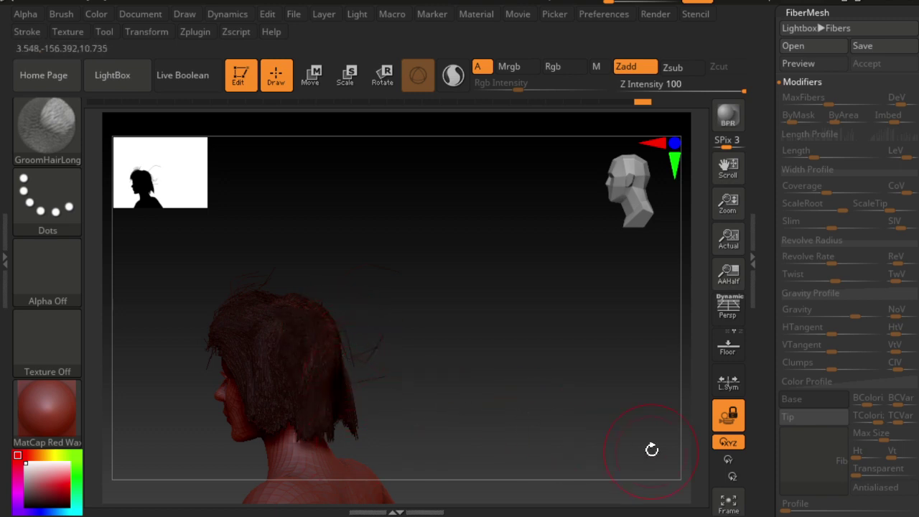
{"action": "left_click", "coordinate": [728, 415]}
{"action": "mouse_move", "coordinate": [636, 408]}
{"action": "left_mouse_down"}
{"action": "mouse_move", "coordinate": [538, 390]}
{"action": "mouse_move", "coordinate": [576, 381]}
{"action": "mouse_move", "coordinate": [529, 383]}
{"action": "left_mouse_up"}
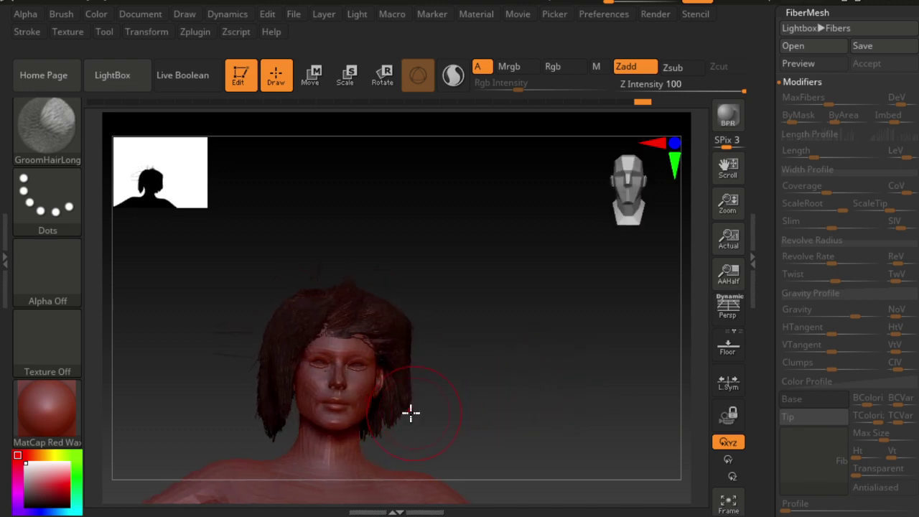
From a front view, groom the side hair down into a sleeker shape.
{"action": "mouse_move", "coordinate": [395, 420]}
{"action": "left_mouse_down"}
{"action": "mouse_move", "coordinate": [474, 418]}
{"action": "mouse_move", "coordinate": [338, 323]}
{"action": "left_mouse_up"}
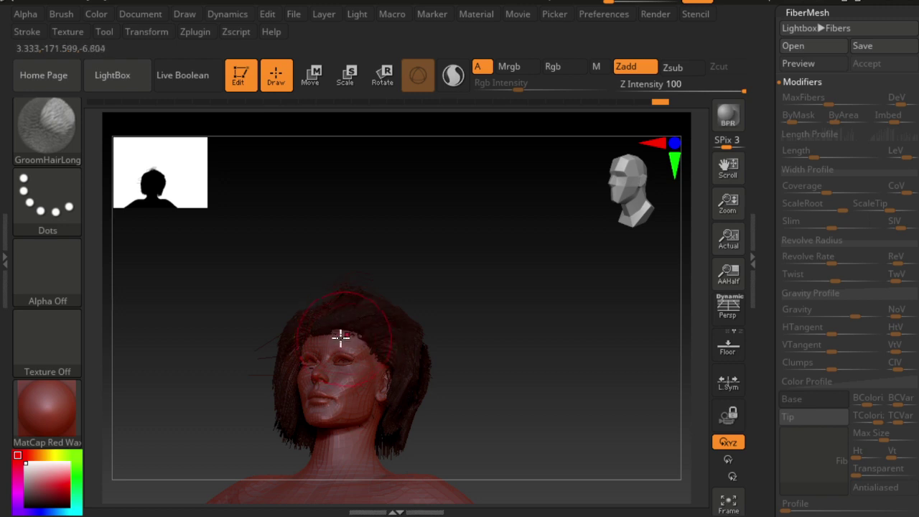
{"action": "mouse_move", "coordinate": [498, 242]}
{"action": "left_mouse_down"}
{"action": "mouse_move", "coordinate": [484, 248]}
{"action": "mouse_move", "coordinate": [468, 334]}
{"action": "left_mouse_up"}
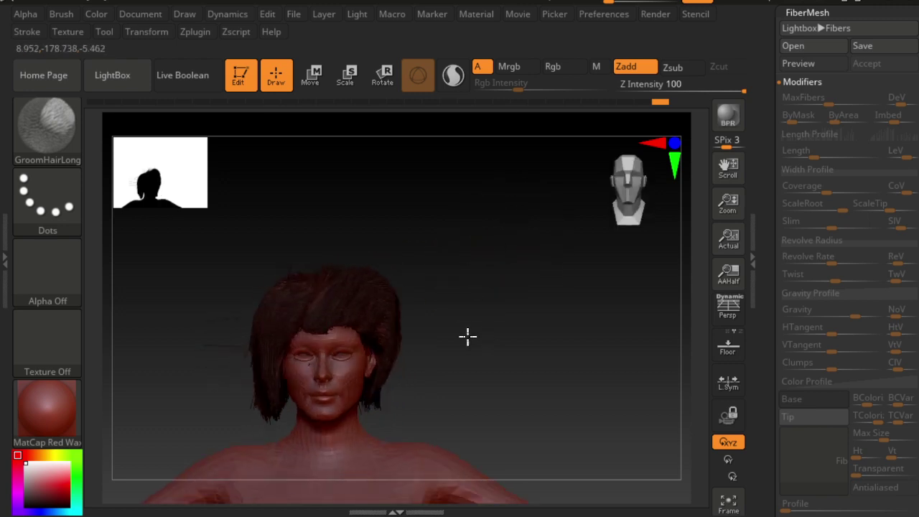
{"action": "mouse_move", "coordinate": [376, 289]}
{"action": "left_mouse_down"}
{"action": "mouse_move", "coordinate": [353, 318]}
{"action": "mouse_move", "coordinate": [394, 277]}
{"action": "mouse_move", "coordinate": [429, 313]}
{"action": "mouse_move", "coordinate": [387, 314]}
{"action": "left_mouse_up"}
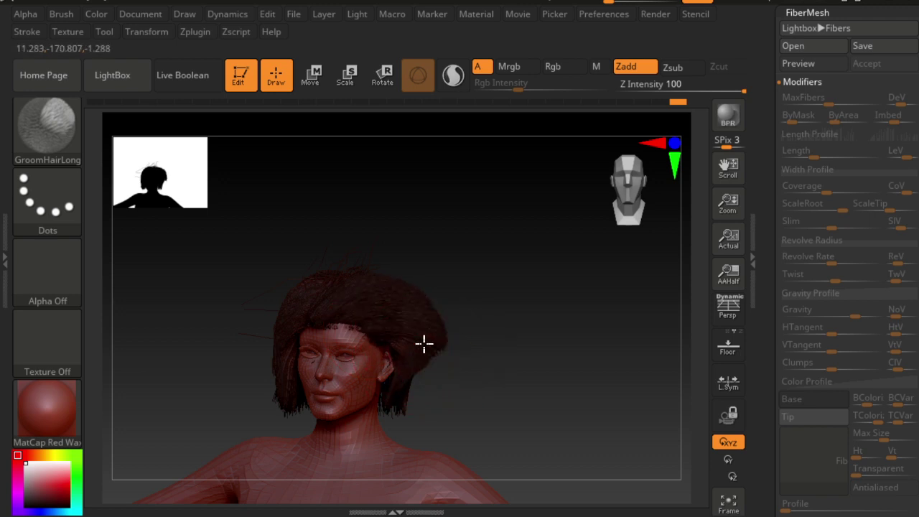
{"action": "left_click_drag", "start_coordinate": [423, 343], "coordinate": [413, 394]}
Compare strokes with undo/redo, then comb the fringe and side hair down.
{"action": "key", "text": "ctrl+z"}
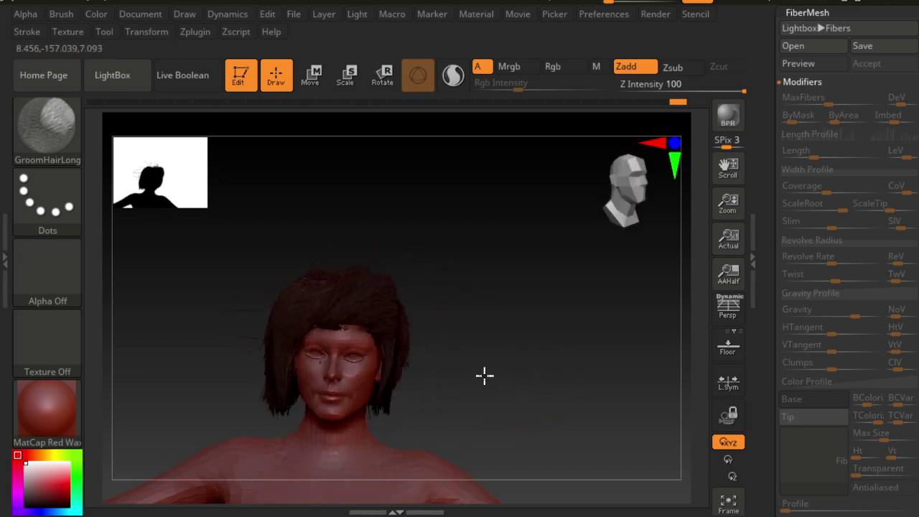
{"action": "key", "text": "ctrl+shift+z"}
{"action": "key", "text": "ctrl+shift+z"}
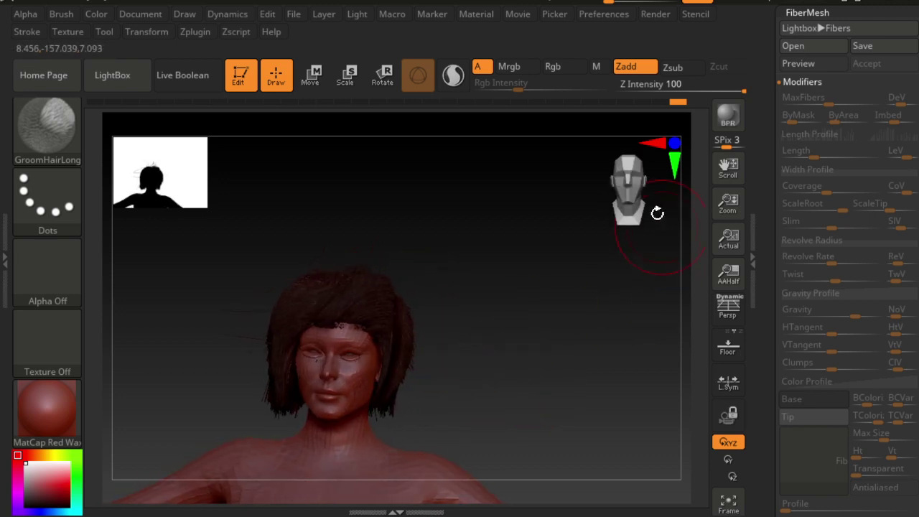
{"action": "key", "text": "ctrl+z"}
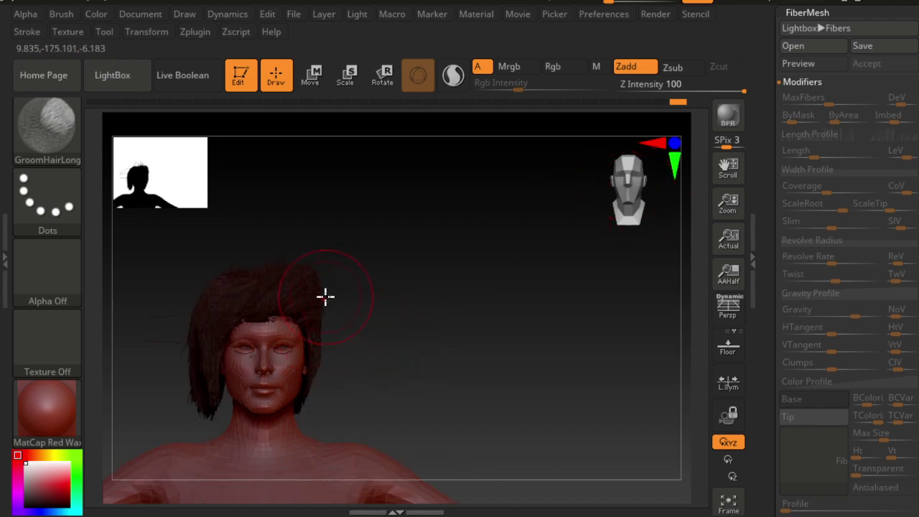
{"action": "left_click_drag", "start_coordinate": [325, 297], "coordinate": [321, 324]}
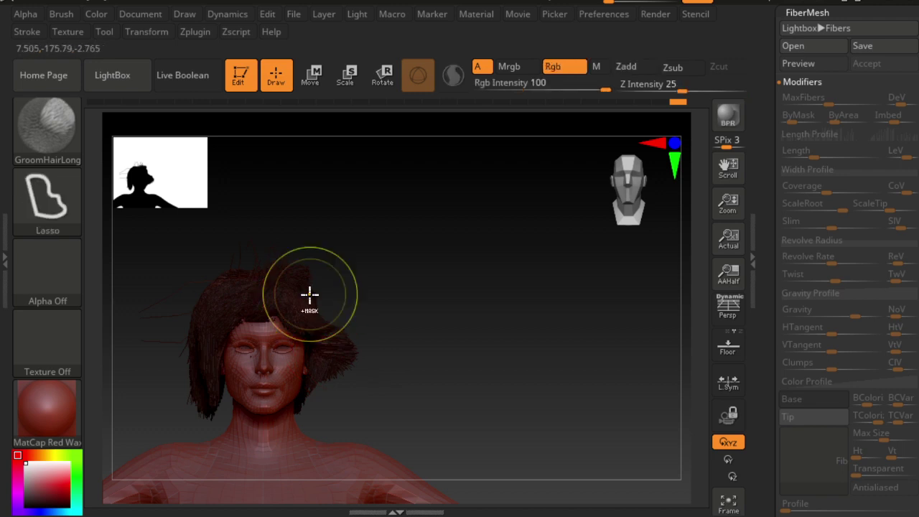
{"action": "mouse_move", "coordinate": [306, 292]}
{"action": "left_mouse_down"}
{"action": "mouse_move", "coordinate": [332, 307]}
{"action": "mouse_move", "coordinate": [322, 342]}
{"action": "left_mouse_up"}
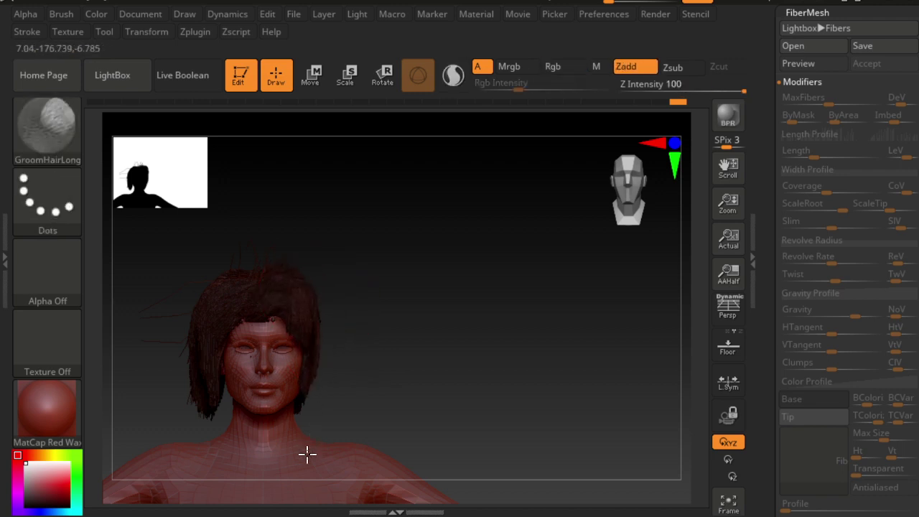
Orbit around the bob from side, front and slightly below to inspect it.
{"action": "mouse_move", "coordinate": [372, 387]}
{"action": "left_mouse_down"}
{"action": "mouse_move", "coordinate": [459, 386]}
{"action": "mouse_move", "coordinate": [345, 379]}
{"action": "mouse_move", "coordinate": [201, 312]}
{"action": "mouse_move", "coordinate": [240, 309]}
{"action": "mouse_move", "coordinate": [285, 395]}
{"action": "mouse_move", "coordinate": [250, 335]}
{"action": "left_mouse_up"}
{"action": "mouse_move", "coordinate": [381, 385]}
{"action": "left_mouse_down"}
{"action": "mouse_move", "coordinate": [492, 397]}
{"action": "mouse_move", "coordinate": [365, 385]}
{"action": "mouse_move", "coordinate": [386, 375]}
{"action": "left_mouse_up"}
{"action": "mouse_move", "coordinate": [328, 387]}
{"action": "left_mouse_down"}
{"action": "mouse_move", "coordinate": [359, 400]}
{"action": "mouse_move", "coordinate": [221, 402]}
{"action": "left_mouse_up"}
{"action": "mouse_move", "coordinate": [426, 399]}
{"action": "left_mouse_down"}
{"action": "mouse_move", "coordinate": [502, 375]}
{"action": "mouse_move", "coordinate": [254, 371]}
{"action": "mouse_move", "coordinate": [478, 384]}
{"action": "left_mouse_up"}
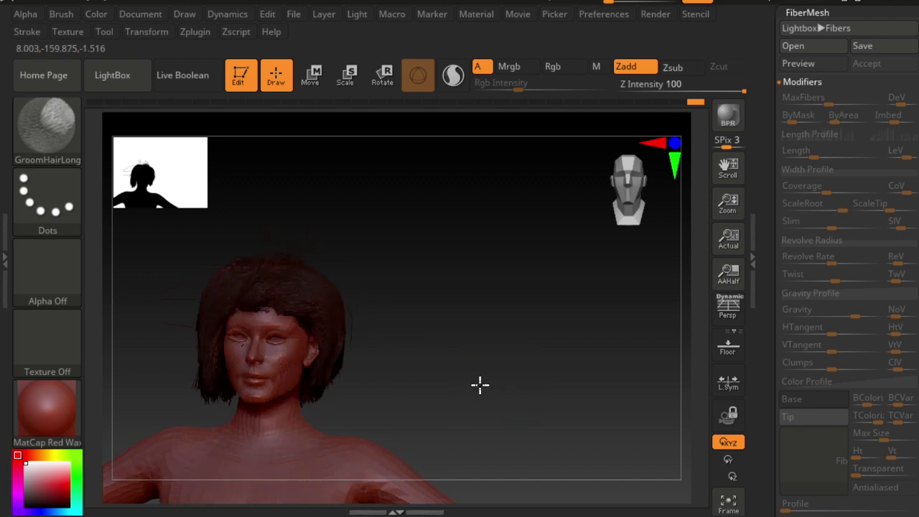
{"action": "mouse_move", "coordinate": [324, 326]}
{"action": "left_mouse_down"}
{"action": "mouse_move", "coordinate": [494, 328]}
{"action": "mouse_move", "coordinate": [484, 303]}
{"action": "mouse_move", "coordinate": [385, 328]}
{"action": "mouse_move", "coordinate": [466, 340]}
{"action": "mouse_move", "coordinate": [677, 231]}
{"action": "left_mouse_up"}
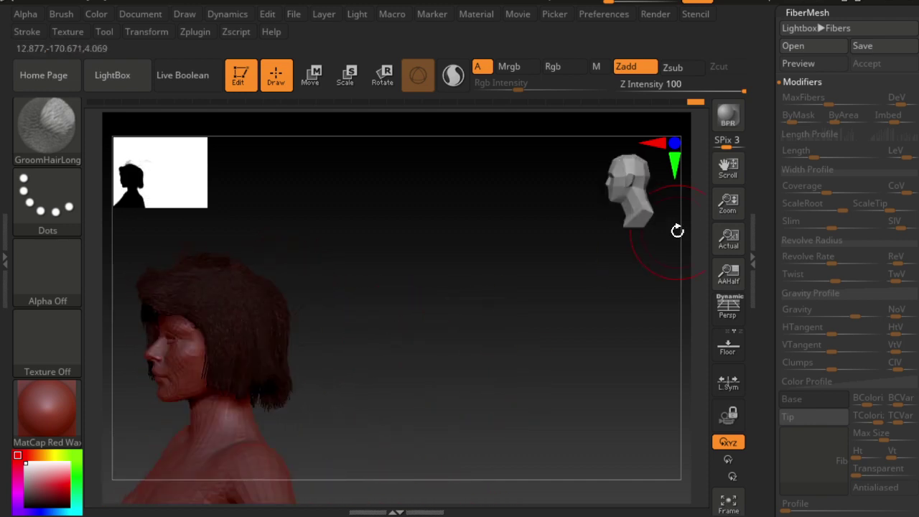
{"action": "scroll", "coordinate": [869, 129], "scroll_direction": "up", "scroll_amount": 2}
{"action": "scroll", "coordinate": [869, 129], "scroll_direction": "up", "scroll_amount": 3}
{"action": "scroll", "coordinate": [861, 180], "scroll_direction": "up", "scroll_amount": 4}
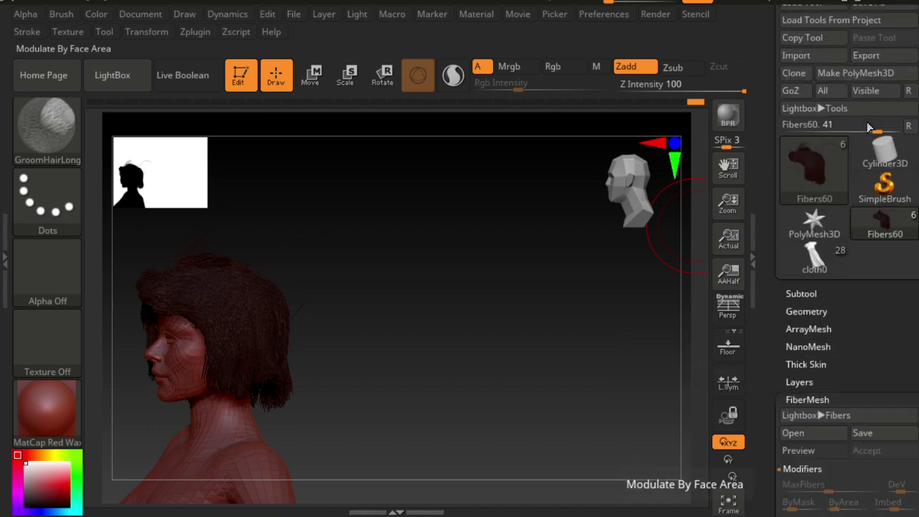
{"action": "left_click", "coordinate": [811, 294]}
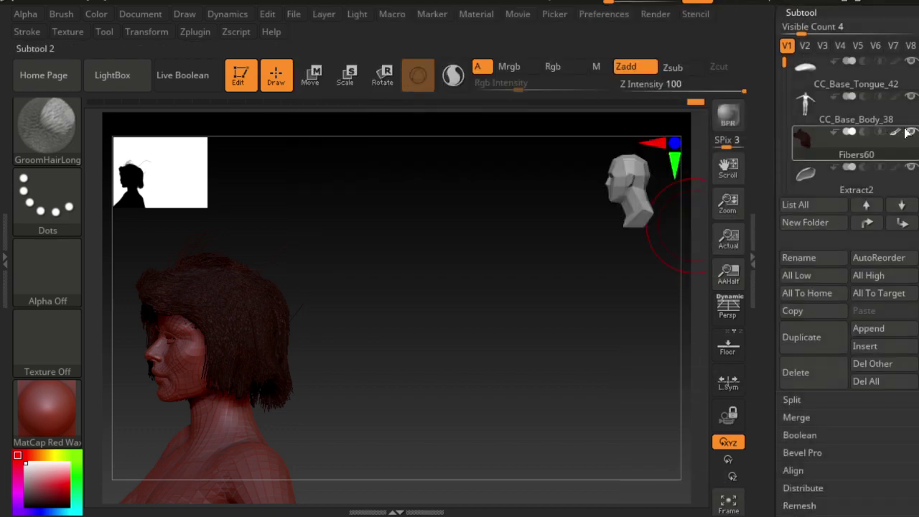
{"action": "left_click", "coordinate": [890, 176]}
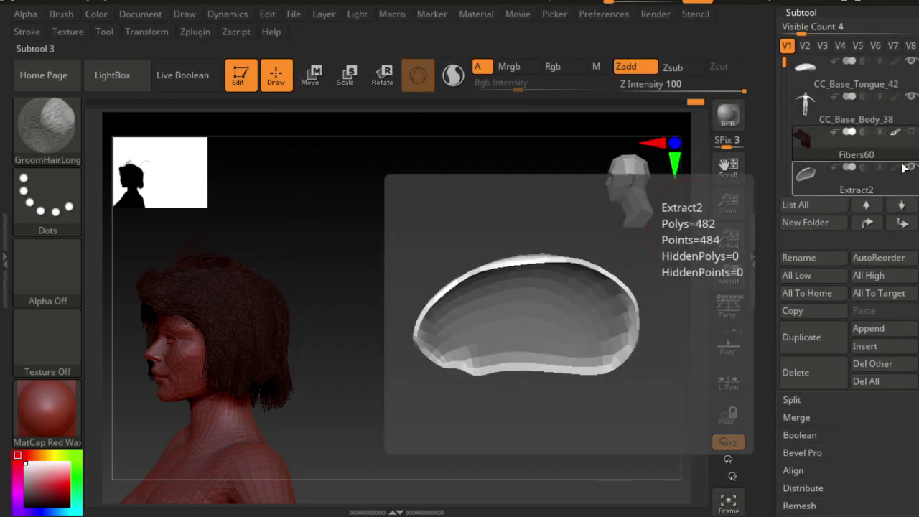
{"action": "scroll", "coordinate": [847, 216], "scroll_direction": "down", "scroll_amount": 3}
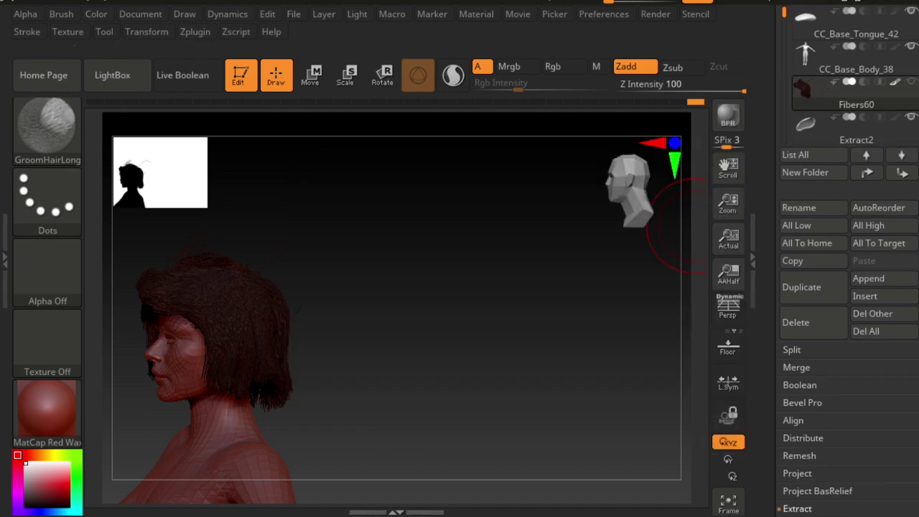
{"action": "scroll", "coordinate": [850, 347], "scroll_direction": "up", "scroll_amount": 5}
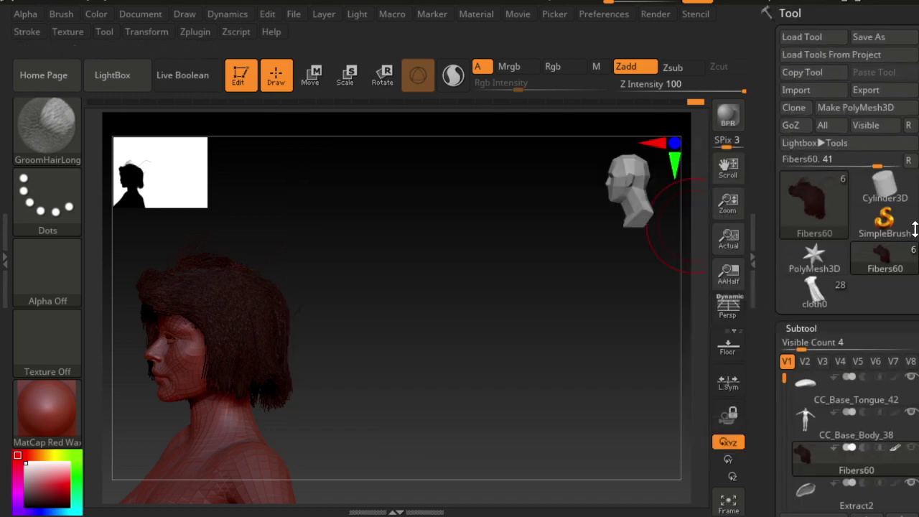
{"action": "left_click_drag", "start_coordinate": [786, 378], "coordinate": [785, 385]}
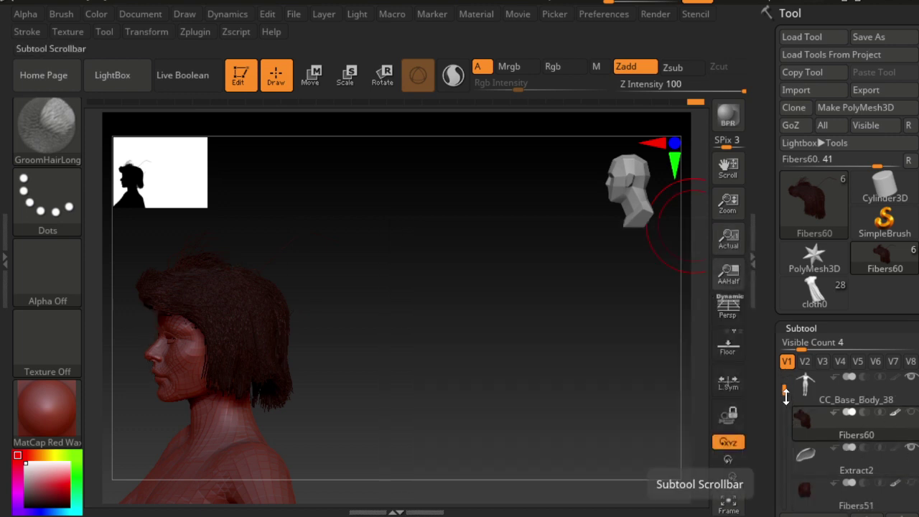
{"action": "mouse_move", "coordinate": [785, 400]}
{"action": "left_mouse_down"}
{"action": "mouse_move", "coordinate": [784, 441]}
{"action": "mouse_move", "coordinate": [786, 370]}
{"action": "left_mouse_up"}
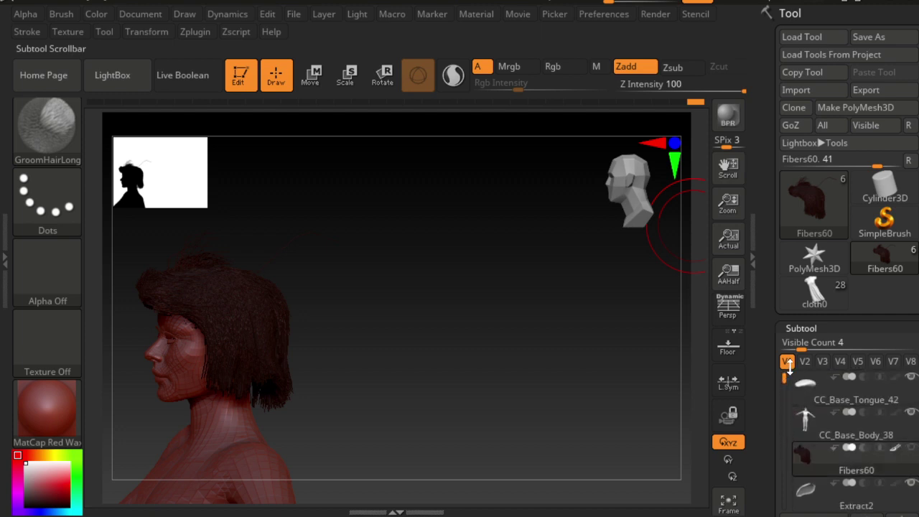
{"action": "mouse_move", "coordinate": [647, 359]}
{"action": "left_mouse_down"}
{"action": "mouse_move", "coordinate": [478, 355]}
{"action": "mouse_move", "coordinate": [503, 362]}
{"action": "mouse_move", "coordinate": [488, 395]}
{"action": "mouse_move", "coordinate": [464, 352]}
{"action": "mouse_move", "coordinate": [470, 413]}
{"action": "left_mouse_up"}
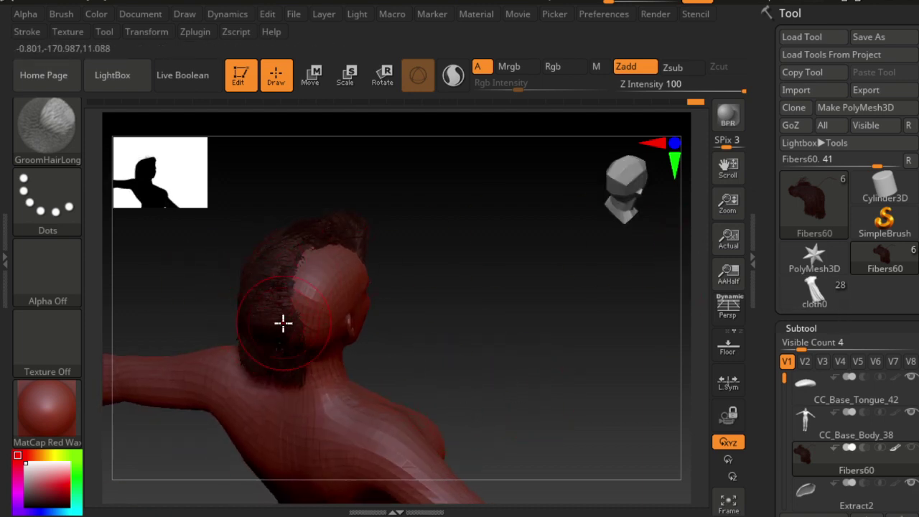
Select the CC_Base_Body_38 subtool, clear its mask, and snap to a back view.
{"action": "left_click", "coordinate": [894, 435]}
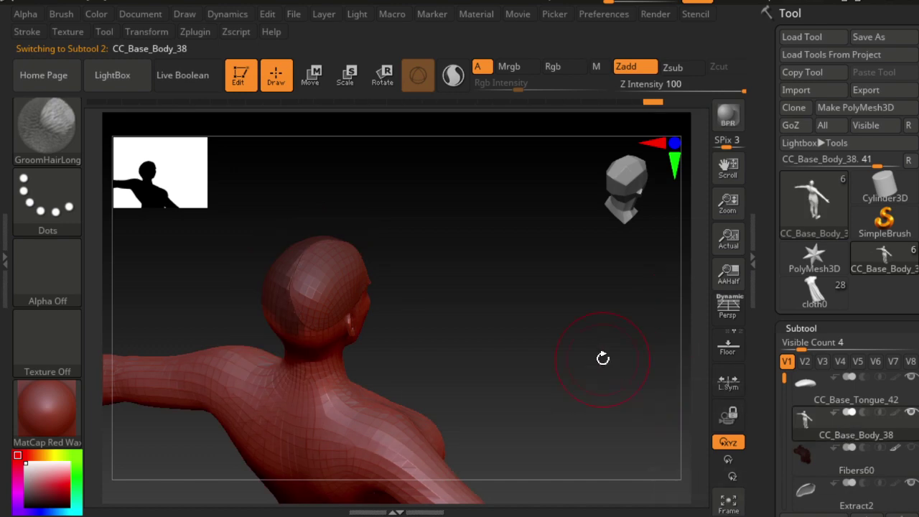
{"action": "left_click_drag", "start_coordinate": [601, 356], "coordinate": [459, 325]}
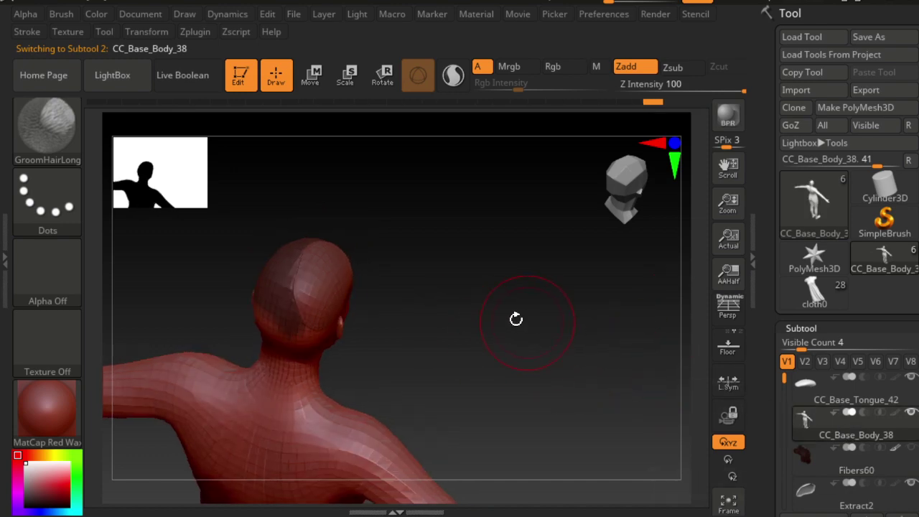
{"action": "left_click", "coordinate": [431, 267], "text": "ctrl"}
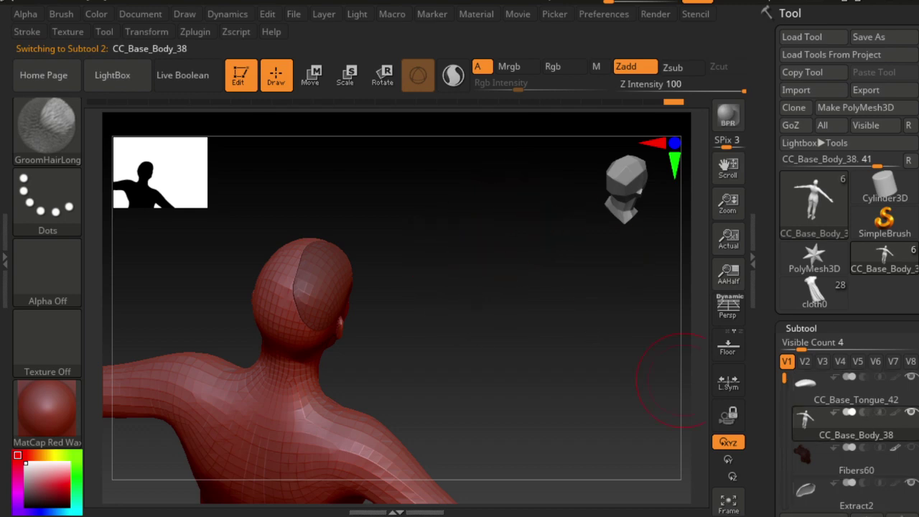
{"action": "left_click_drag", "start_coordinate": [646, 379], "coordinate": [585, 277], "text": "ctrl"}
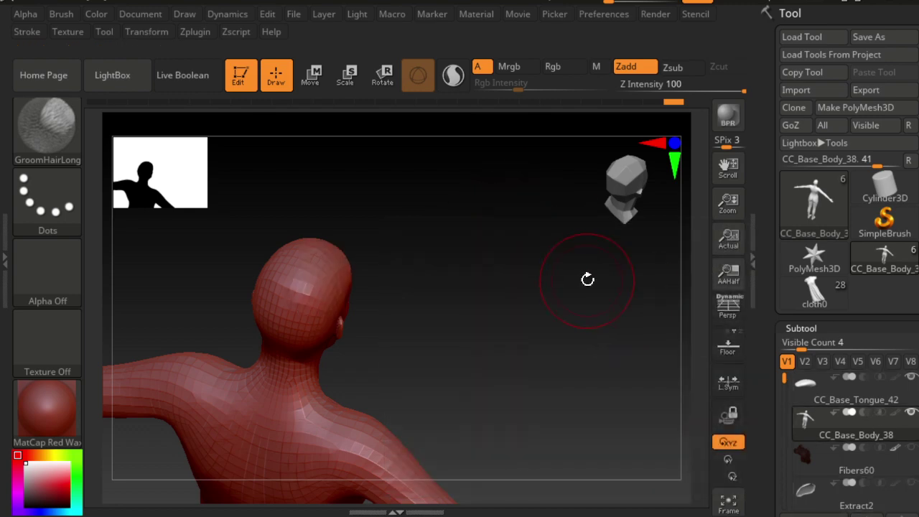
{"action": "left_click", "coordinate": [621, 193]}
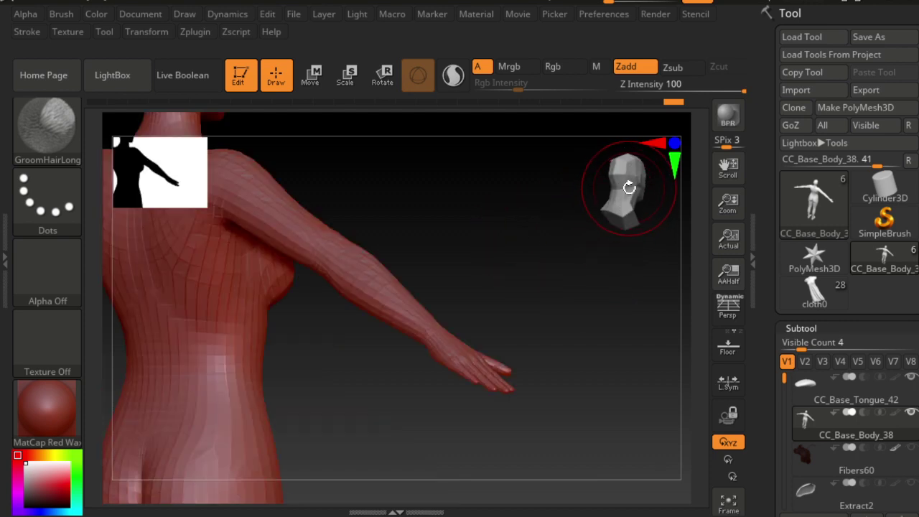
{"action": "left_click", "coordinate": [639, 190]}
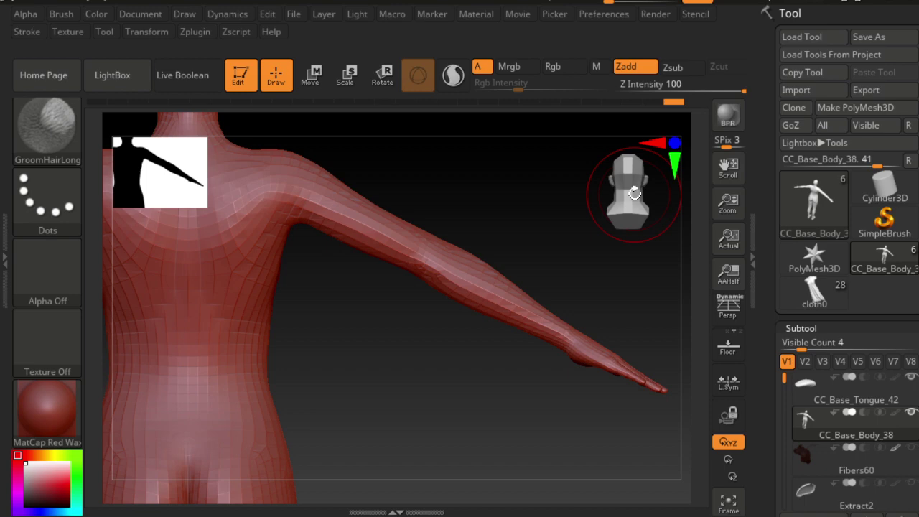
{"action": "left_click", "coordinate": [423, 194], "text": "ctrl"}
{"action": "left_click", "coordinate": [430, 182], "text": "ctrl"}
Return to the GroomHairLong brush and frame the back of the bald head.
{"action": "left_click_drag", "start_coordinate": [471, 182], "coordinate": [533, 361], "text": "alt"}
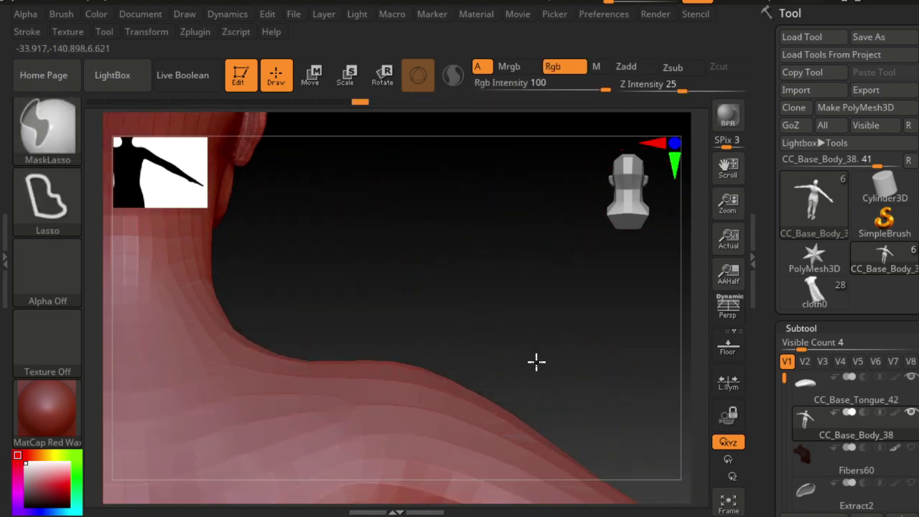
{"action": "mouse_move", "coordinate": [395, 246]}
{"action": "left_mouse_down", "text": "alt"}
{"action": "mouse_move", "coordinate": [389, 225]}
{"action": "mouse_move", "coordinate": [483, 343]}
{"action": "left_mouse_up", "text": "alt"}
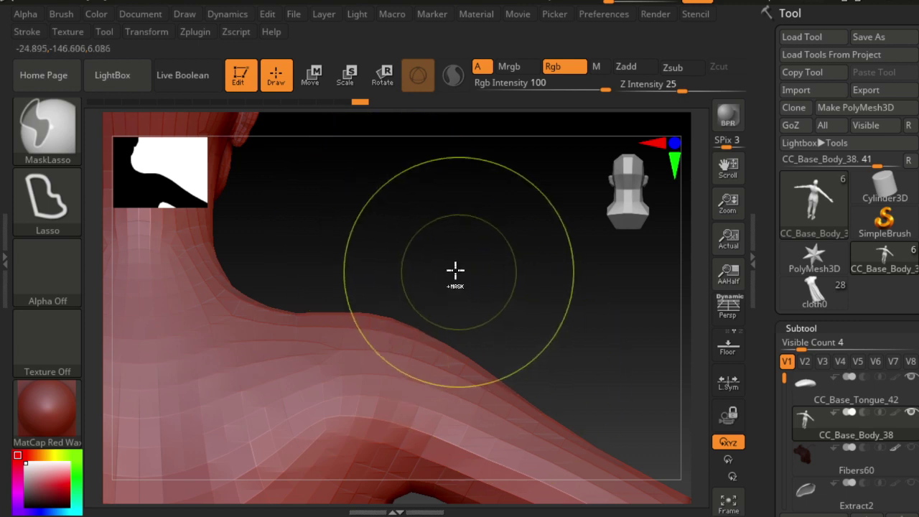
{"action": "key", "text": "b"}
{"action": "key", "text": "g"}
{"action": "key", "text": "h"}
{"action": "mouse_move", "coordinate": [365, 208]}
{"action": "left_mouse_down", "text": "shift"}
{"action": "mouse_move", "coordinate": [414, 256]}
{"action": "mouse_move", "coordinate": [533, 330]}
{"action": "left_mouse_up", "text": "shift"}
{"action": "left_click_drag", "start_coordinate": [544, 275], "coordinate": [546, 272]}
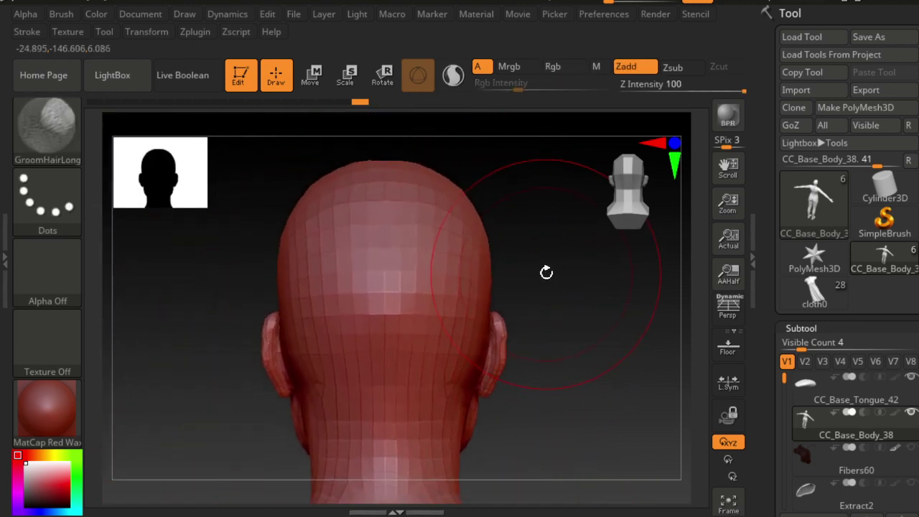
Lasso-mask the scalp on the back of the head, redoing it once.
{"action": "mouse_move", "coordinate": [293, 232]}
{"action": "left_mouse_down", "text": "ctrl"}
{"action": "mouse_move", "coordinate": [330, 188]}
{"action": "mouse_move", "coordinate": [445, 189]}
{"action": "mouse_move", "coordinate": [486, 248]}
{"action": "mouse_move", "coordinate": [455, 338]}
{"action": "mouse_move", "coordinate": [378, 388]}
{"action": "mouse_move", "coordinate": [301, 352]}
{"action": "mouse_move", "coordinate": [291, 251]}
{"action": "left_mouse_up", "text": "ctrl"}
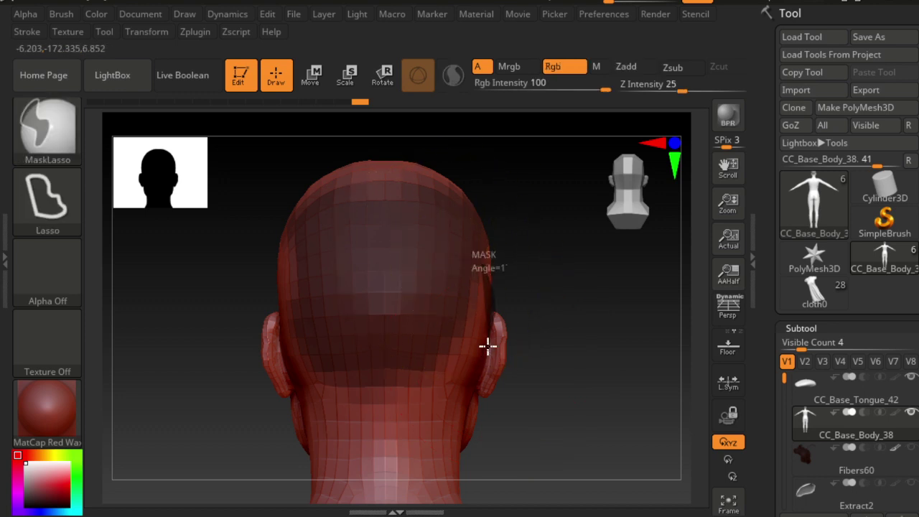
{"action": "left_click_drag", "start_coordinate": [488, 345], "coordinate": [407, 342], "text": "ctrl"}
{"action": "left_click_drag", "start_coordinate": [539, 240], "coordinate": [531, 273], "text": "ctrl"}
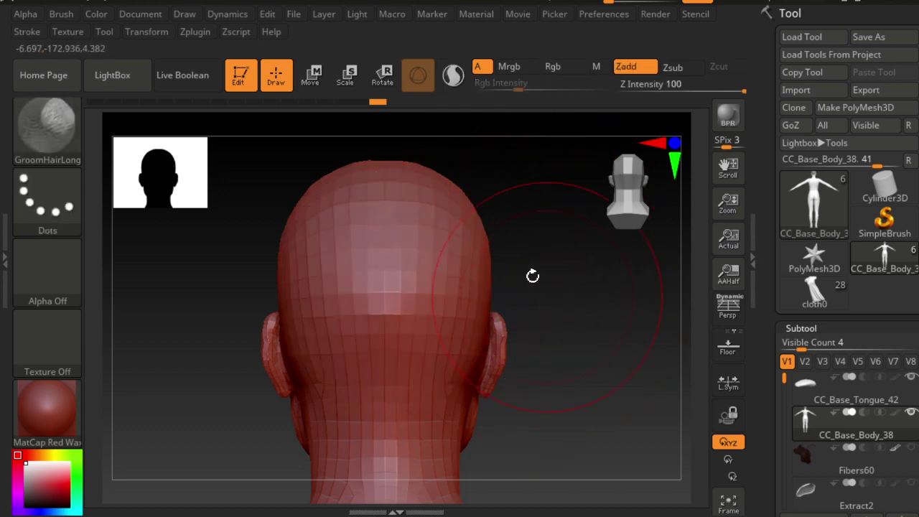
{"action": "left_click_drag", "start_coordinate": [429, 183], "coordinate": [435, 394], "text": "ctrl"}
{"action": "mouse_move", "coordinate": [433, 194]}
{"action": "left_mouse_down", "text": "ctrl"}
{"action": "mouse_move", "coordinate": [471, 323]}
{"action": "mouse_move", "coordinate": [395, 363]}
{"action": "left_mouse_up", "text": "ctrl"}
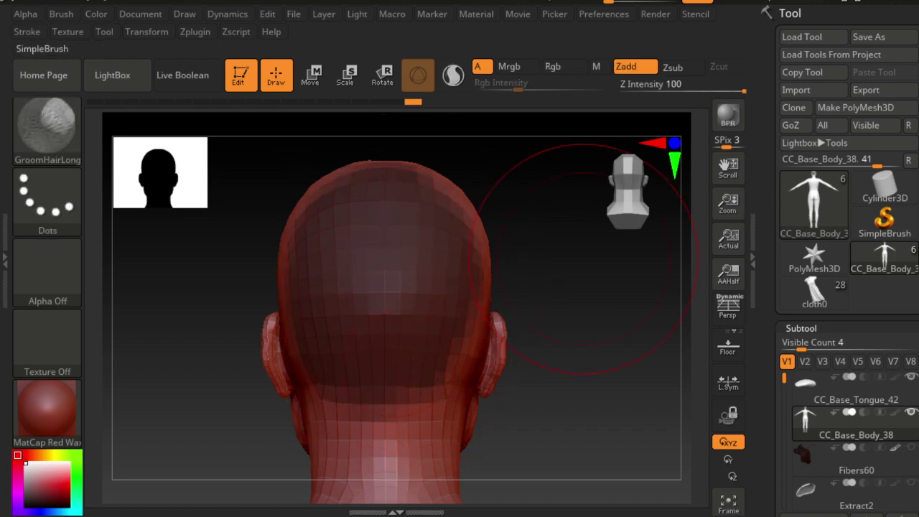
Preview an extracted shell from the masked scalp in Subtool > Extract.
{"action": "scroll", "coordinate": [873, 305], "scroll_direction": "down", "scroll_amount": 3}
{"action": "scroll", "coordinate": [876, 316], "scroll_direction": "down", "scroll_amount": 5}
{"action": "scroll", "coordinate": [861, 359], "scroll_direction": "down", "scroll_amount": 5}
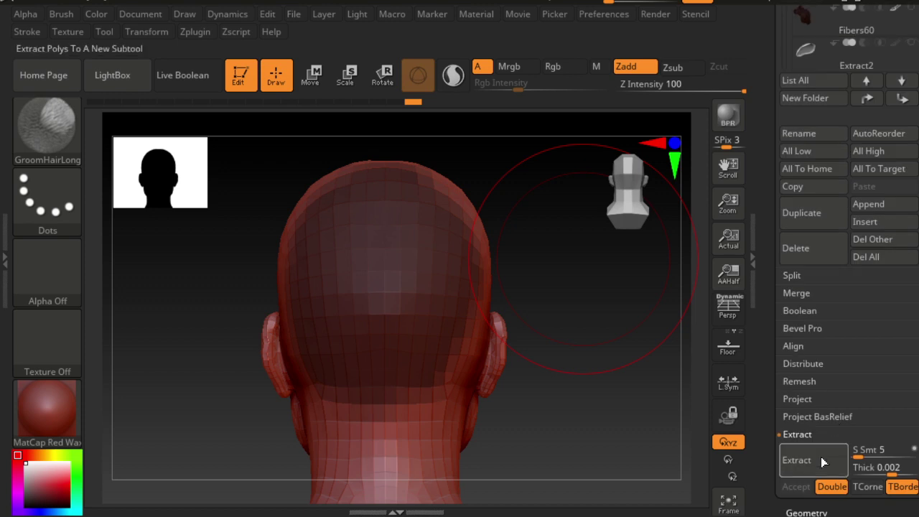
{"action": "left_click", "coordinate": [820, 456]}
{"action": "scroll", "coordinate": [886, 320], "scroll_direction": "down", "scroll_amount": 5}
{"action": "scroll", "coordinate": [882, 314], "scroll_direction": "down", "scroll_amount": 5}
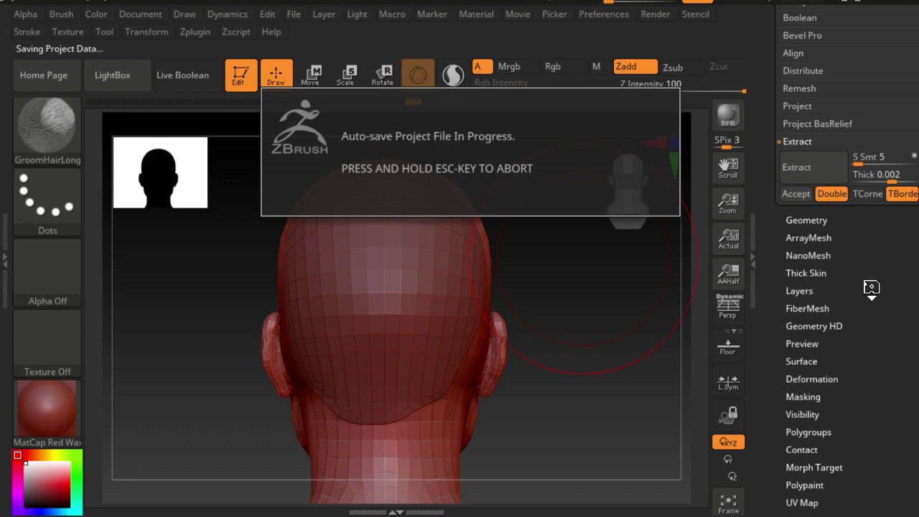
Load a Lightbox fiber preset (50000 fibers), preview it on the head, then hide it.
{"action": "left_click", "coordinate": [807, 289]}
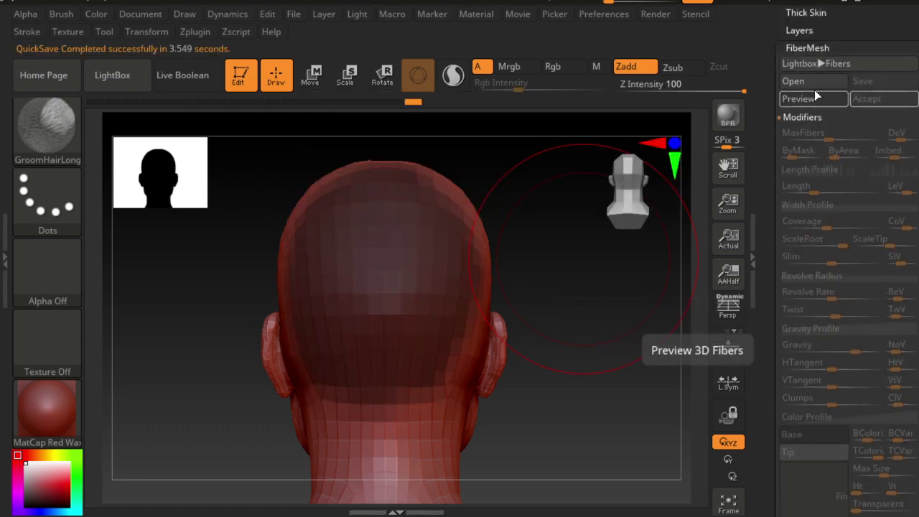
{"action": "left_click", "coordinate": [816, 63]}
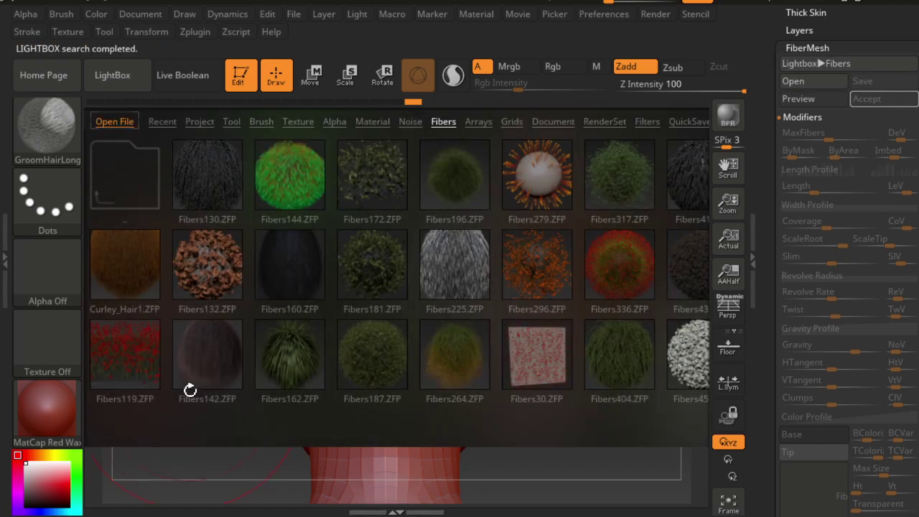
{"action": "left_click", "coordinate": [122, 70]}
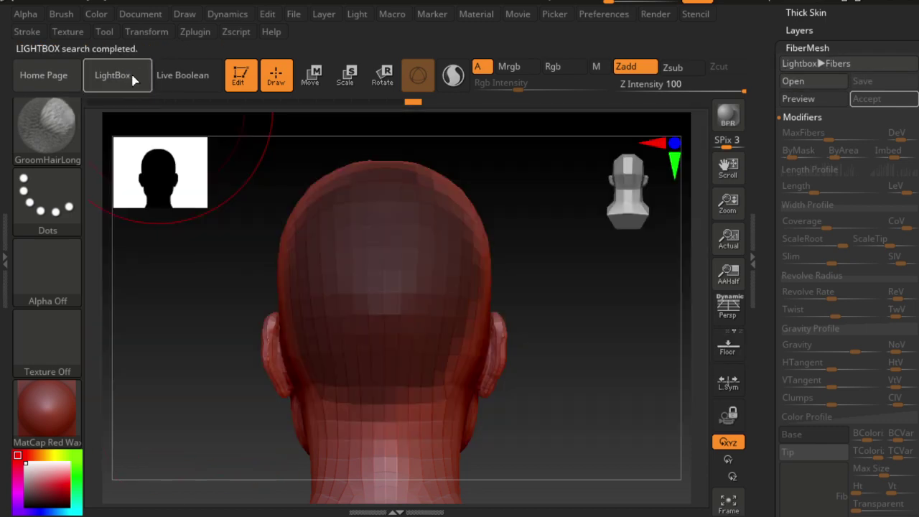
{"action": "left_click", "coordinate": [798, 98]}
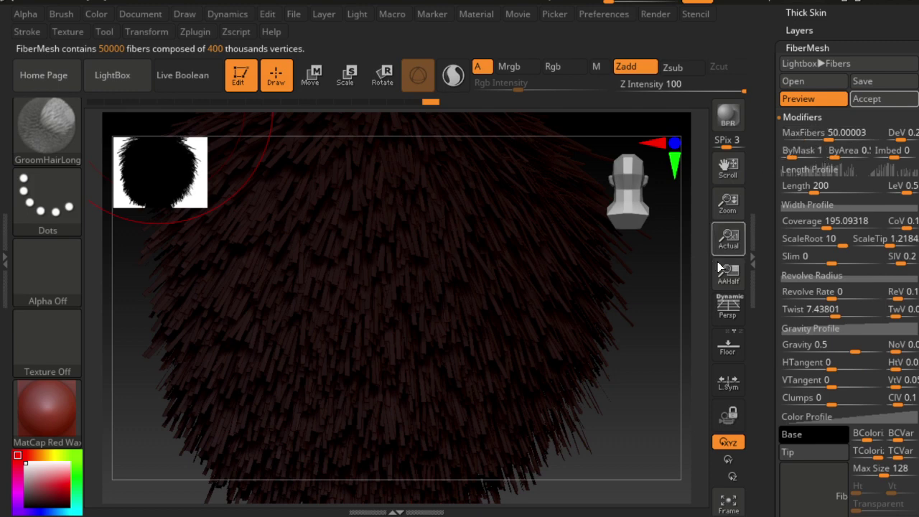
{"action": "left_click_drag", "start_coordinate": [656, 344], "coordinate": [668, 337]}
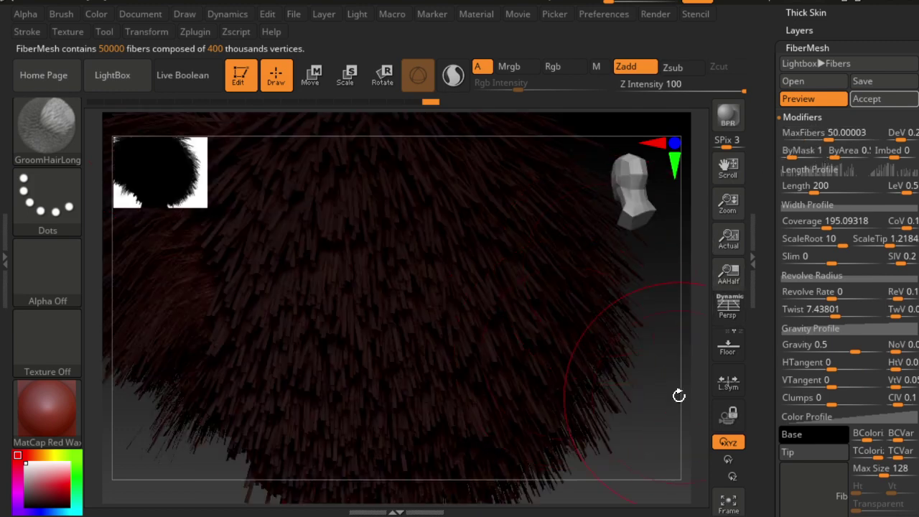
{"action": "key", "text": "ctrl+z"}
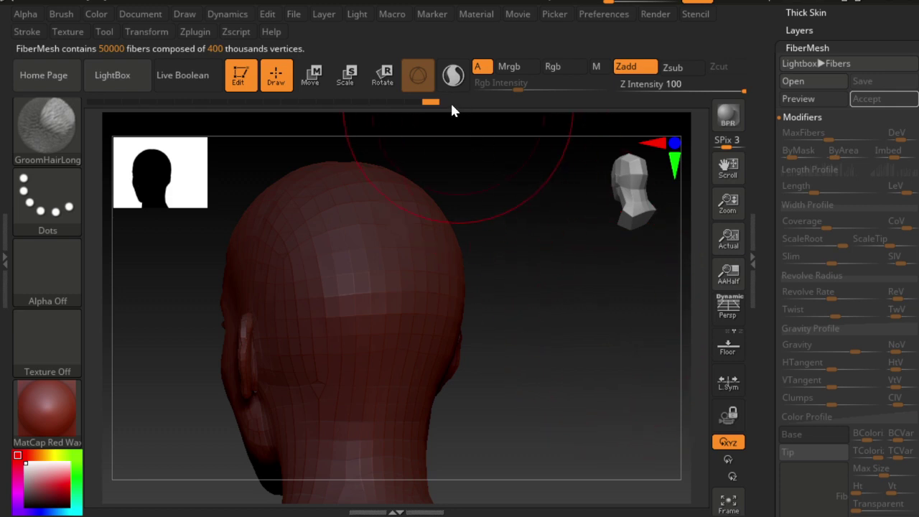
Re-enable the fiber preview, adjust the growth mask, and inspect the fibers from several angles.
{"action": "left_click", "coordinate": [793, 100]}
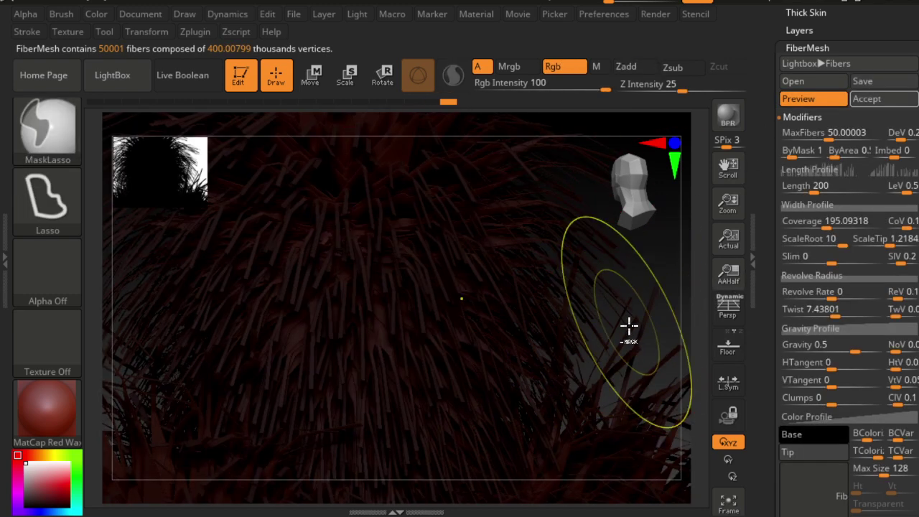
{"action": "left_click", "coordinate": [590, 269], "text": "ctrl"}
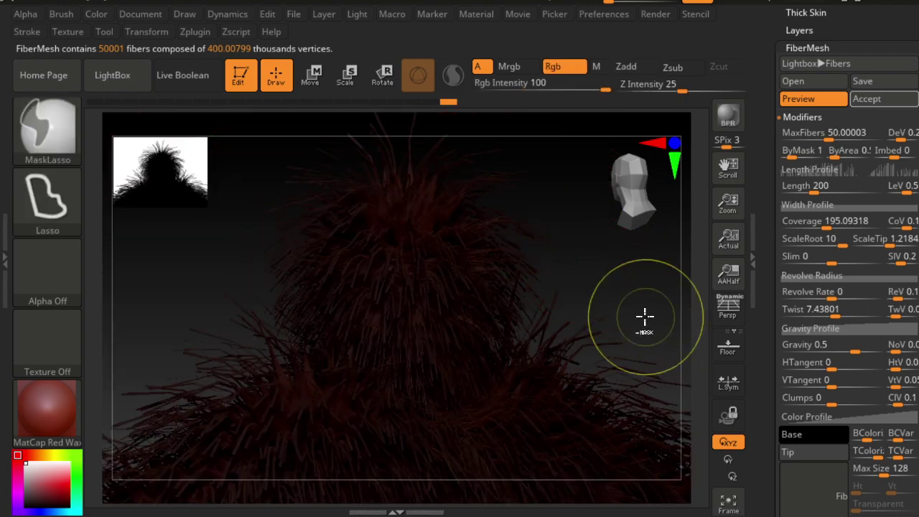
{"action": "left_click", "coordinate": [644, 318], "text": "ctrl"}
{"action": "left_click_drag", "start_coordinate": [567, 308], "coordinate": [621, 292]}
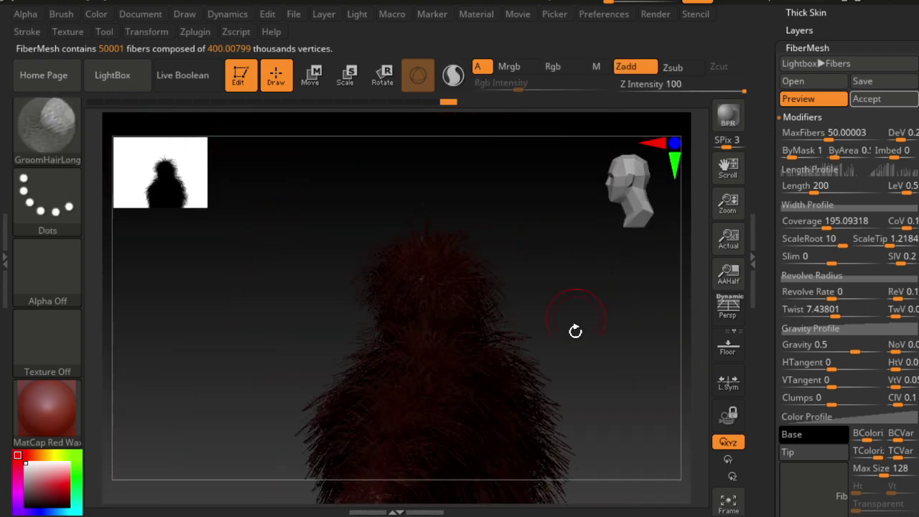
{"action": "mouse_move", "coordinate": [575, 335]}
{"action": "left_mouse_down"}
{"action": "mouse_move", "coordinate": [551, 327]}
{"action": "mouse_move", "coordinate": [584, 290]}
{"action": "mouse_move", "coordinate": [522, 244]}
{"action": "left_mouse_up"}
{"action": "mouse_move", "coordinate": [631, 373]}
{"action": "left_mouse_down"}
{"action": "mouse_move", "coordinate": [498, 424]}
{"action": "mouse_move", "coordinate": [596, 426]}
{"action": "mouse_move", "coordinate": [591, 293]}
{"action": "left_mouse_up"}
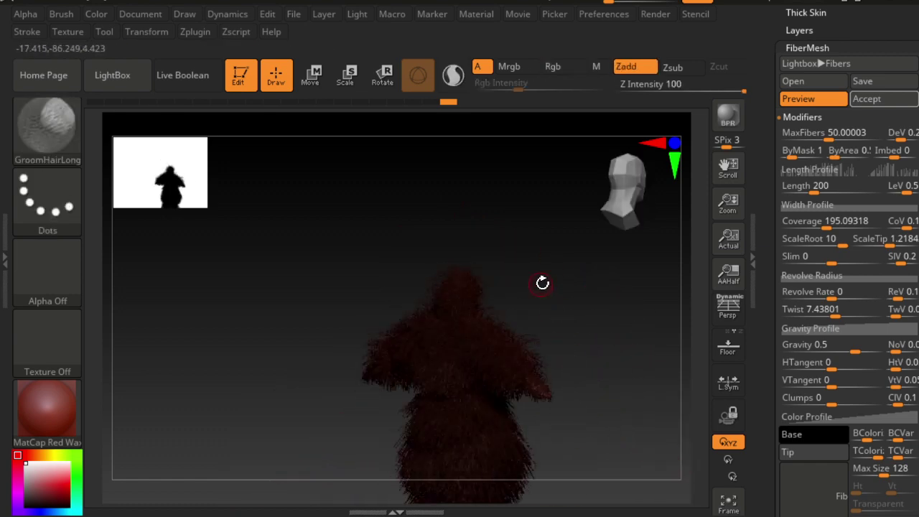
{"action": "scroll", "coordinate": [883, 241], "scroll_direction": "up", "scroll_amount": 5}
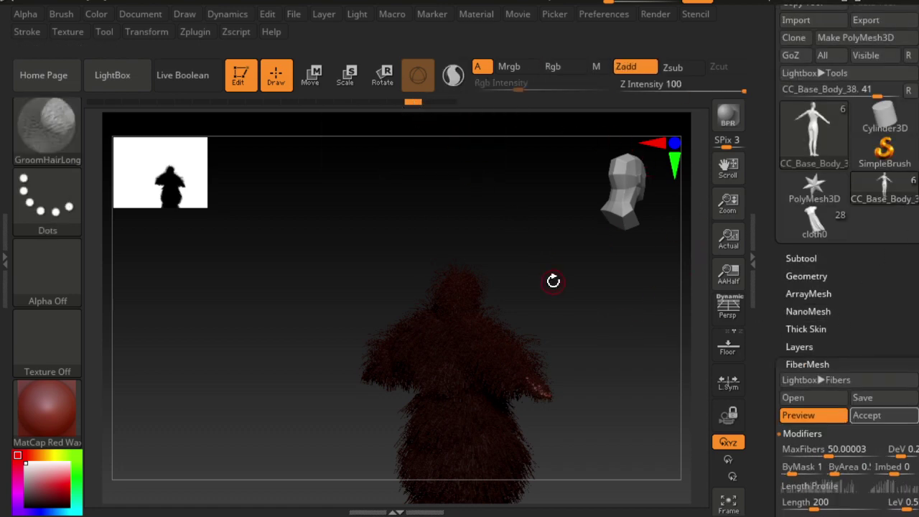
Step through undo history, turn off the fiber preview, and clear the body mask.
{"action": "left_click_drag", "start_coordinate": [395, 100], "coordinate": [360, 101]}
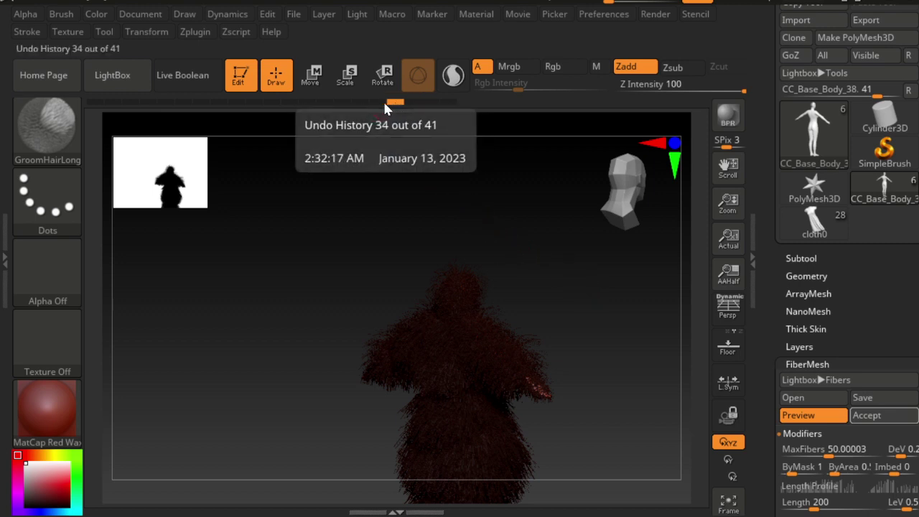
{"action": "left_click", "coordinate": [456, 104]}
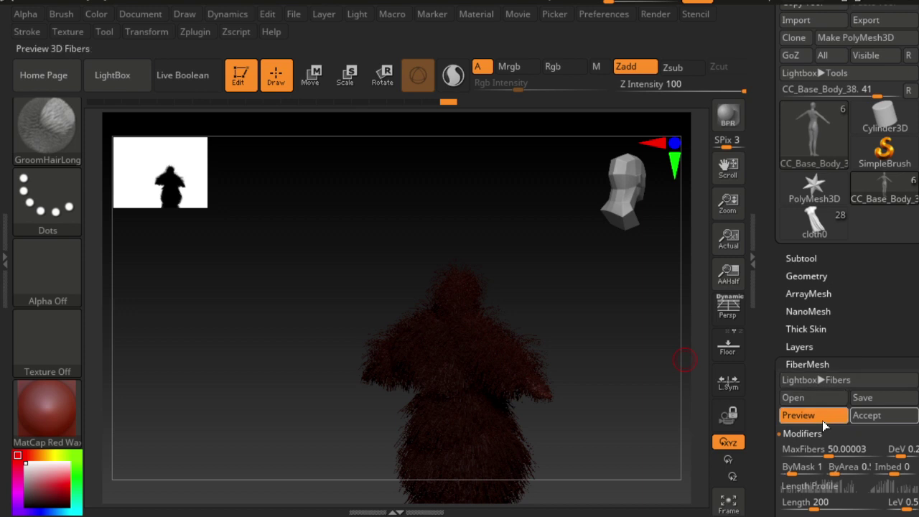
{"action": "left_click", "coordinate": [822, 422]}
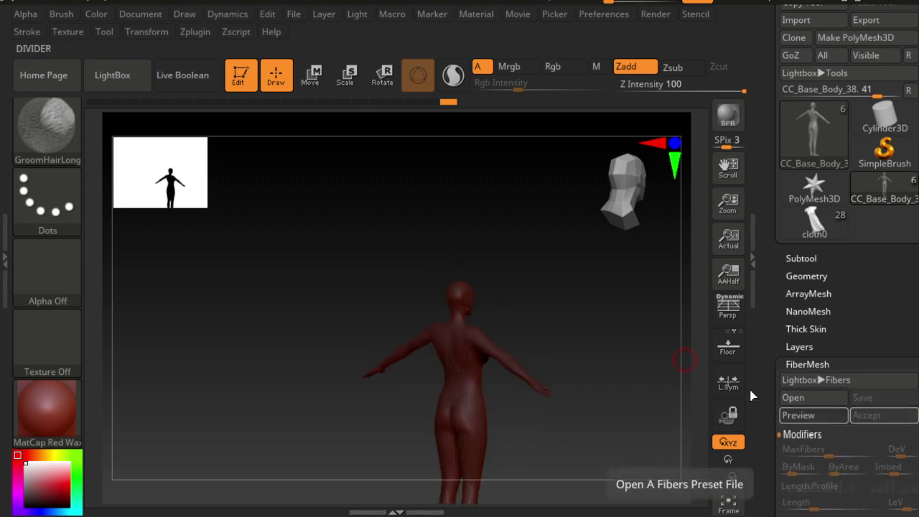
{"action": "left_click", "coordinate": [630, 318], "text": "ctrl"}
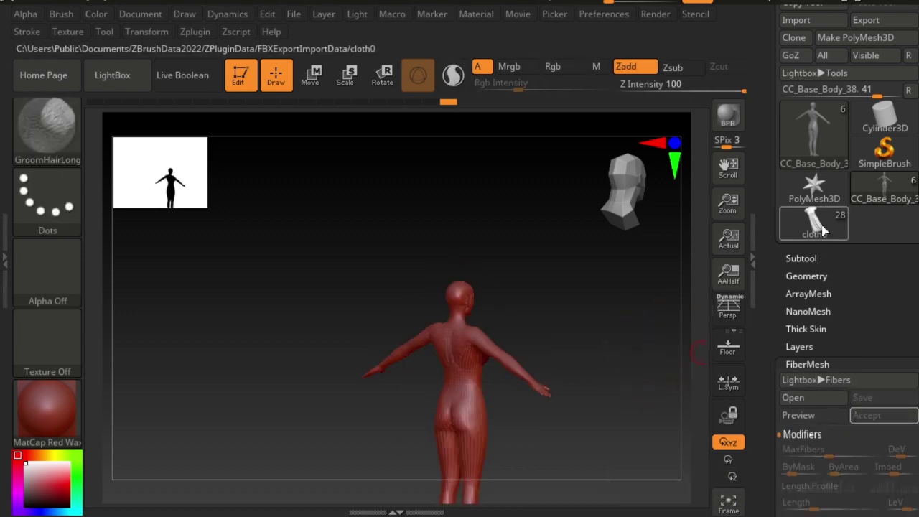
Show the Subtool controls and zoom to a straight rear view of the head.
{"action": "left_click", "coordinate": [801, 259]}
{"action": "scroll", "coordinate": [789, 215], "scroll_direction": "down", "scroll_amount": 3}
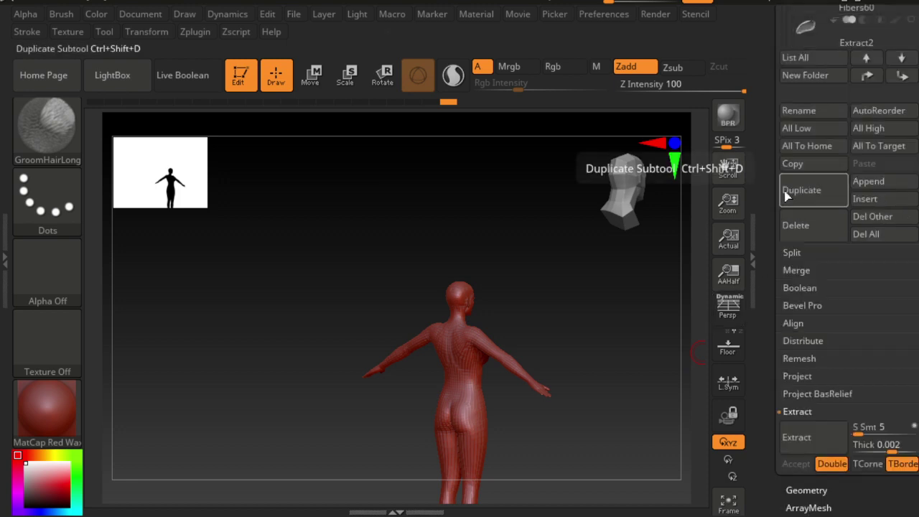
{"action": "scroll", "coordinate": [796, 75], "scroll_direction": "up", "scroll_amount": 5}
{"action": "left_click_drag", "start_coordinate": [787, 100], "coordinate": [788, 235]}
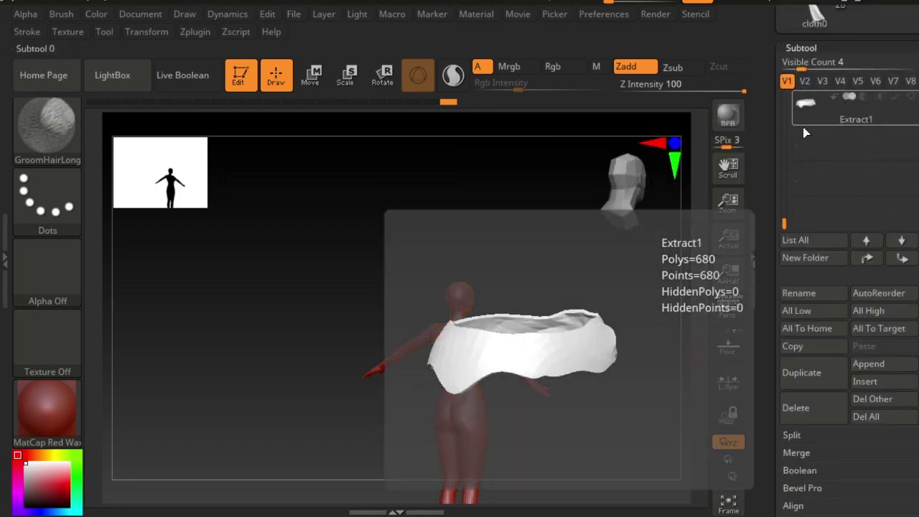
{"action": "left_click_drag", "start_coordinate": [540, 321], "coordinate": [587, 312]}
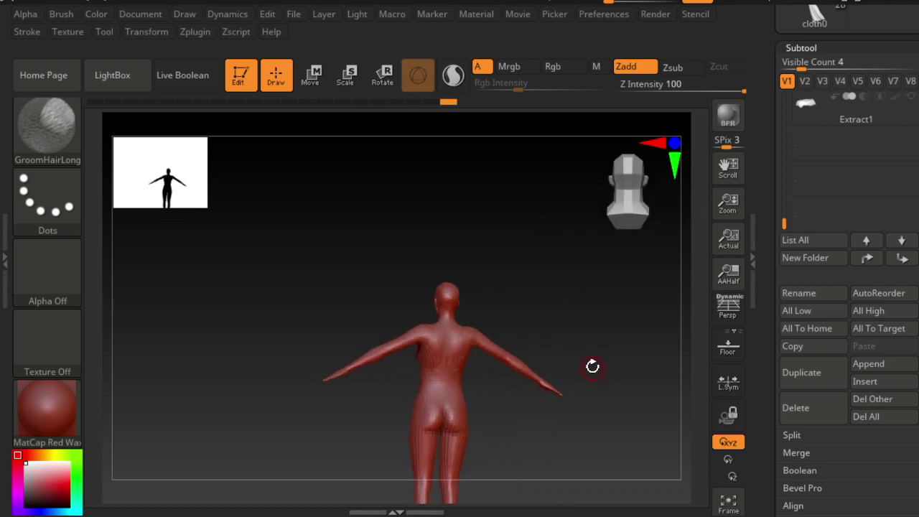
{"action": "left_click_drag", "start_coordinate": [592, 366], "coordinate": [580, 349]}
{"action": "mouse_move", "coordinate": [580, 344]}
{"action": "right_mouse_down", "text": "ctrl"}
{"action": "mouse_move", "coordinate": [546, 320]}
{"action": "mouse_move", "coordinate": [634, 410]}
{"action": "mouse_move", "coordinate": [601, 361]}
{"action": "right_mouse_up", "text": "ctrl"}
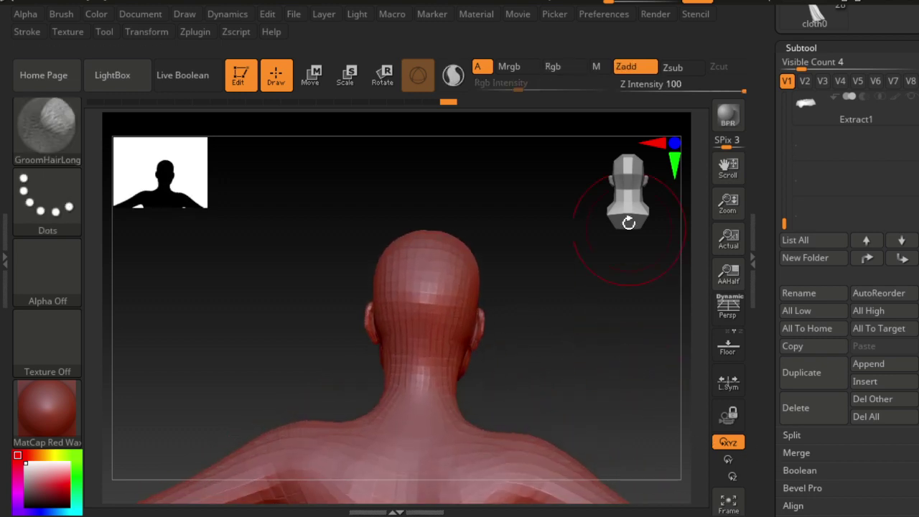
{"action": "left_click", "coordinate": [628, 223]}
Lasso-mask the back of the head over the top of the scalp.
{"action": "key", "text": "ctrl"}
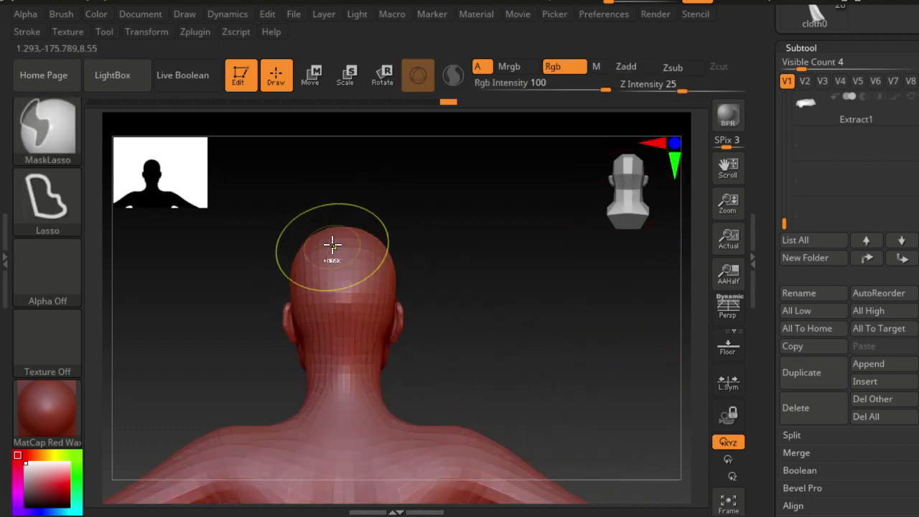
{"action": "mouse_move", "coordinate": [331, 244]}
{"action": "left_mouse_down", "text": "ctrl"}
{"action": "mouse_move", "coordinate": [340, 349]}
{"action": "mouse_move", "coordinate": [380, 326]}
{"action": "mouse_move", "coordinate": [383, 266]}
{"action": "mouse_move", "coordinate": [349, 236]}
{"action": "mouse_move", "coordinate": [306, 257]}
{"action": "mouse_move", "coordinate": [301, 314]}
{"action": "mouse_move", "coordinate": [341, 348]}
{"action": "left_mouse_up", "text": "ctrl"}
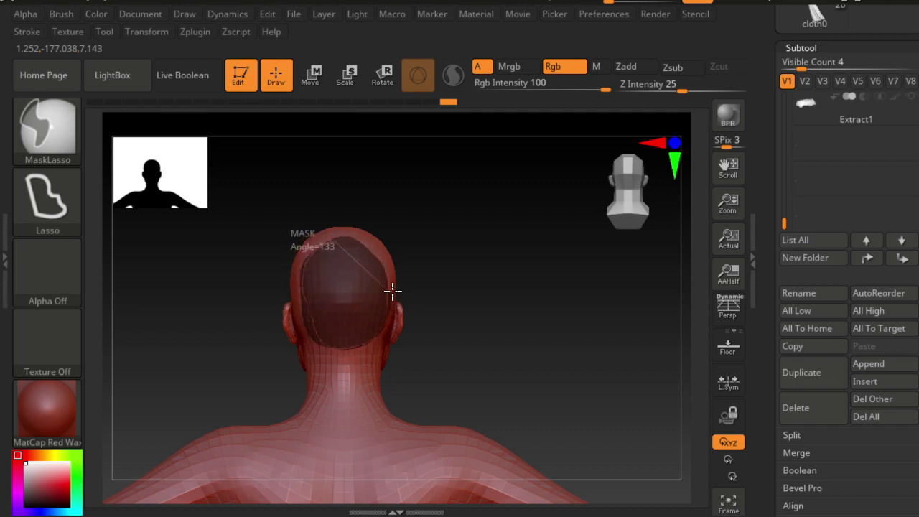
{"action": "mouse_move", "coordinate": [392, 290]}
{"action": "left_mouse_down", "text": "ctrl"}
{"action": "mouse_move", "coordinate": [375, 241]}
{"action": "mouse_move", "coordinate": [343, 230]}
{"action": "mouse_move", "coordinate": [298, 290]}
{"action": "left_mouse_up", "text": "ctrl"}
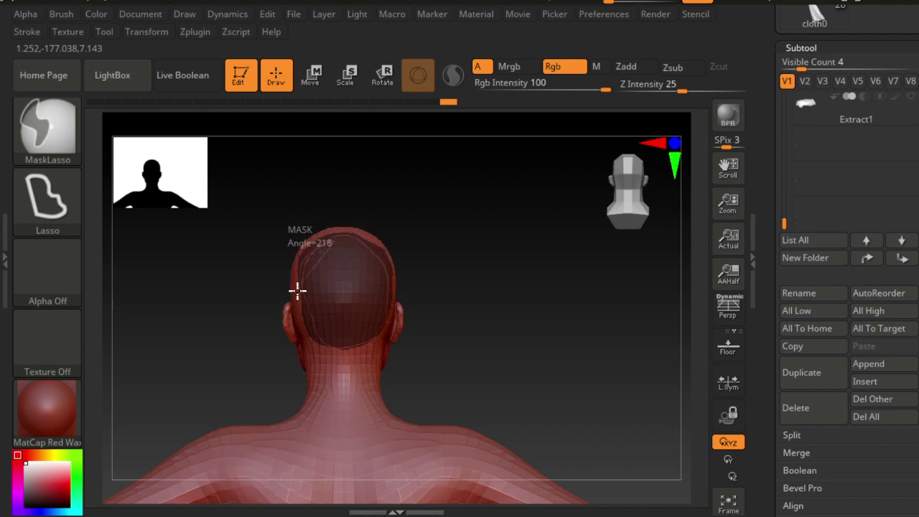
{"action": "left_click_drag", "start_coordinate": [312, 335], "coordinate": [345, 348], "text": "ctrl"}
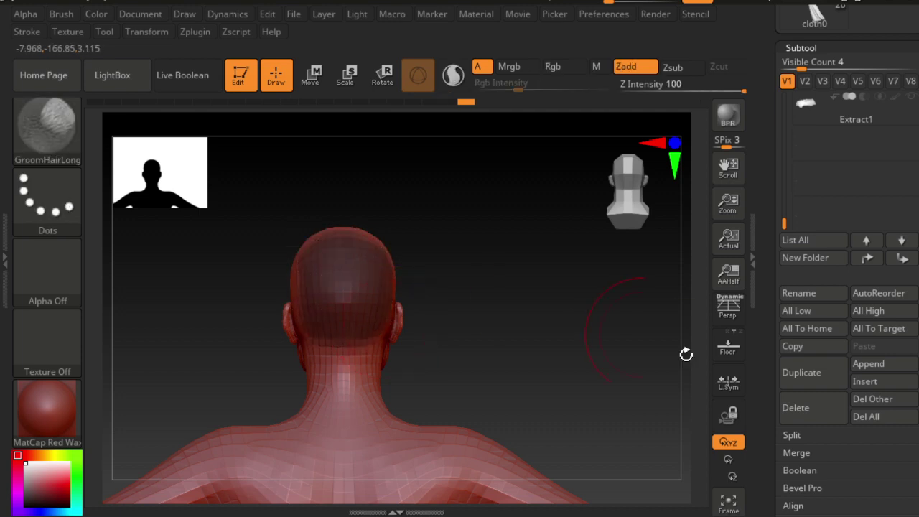
Extract the masked scalp and accept it as the new Extract64 subtool.
{"action": "scroll", "coordinate": [790, 445], "scroll_direction": "down", "scroll_amount": 2}
{"action": "scroll", "coordinate": [814, 431], "scroll_direction": "down", "scroll_amount": 1}
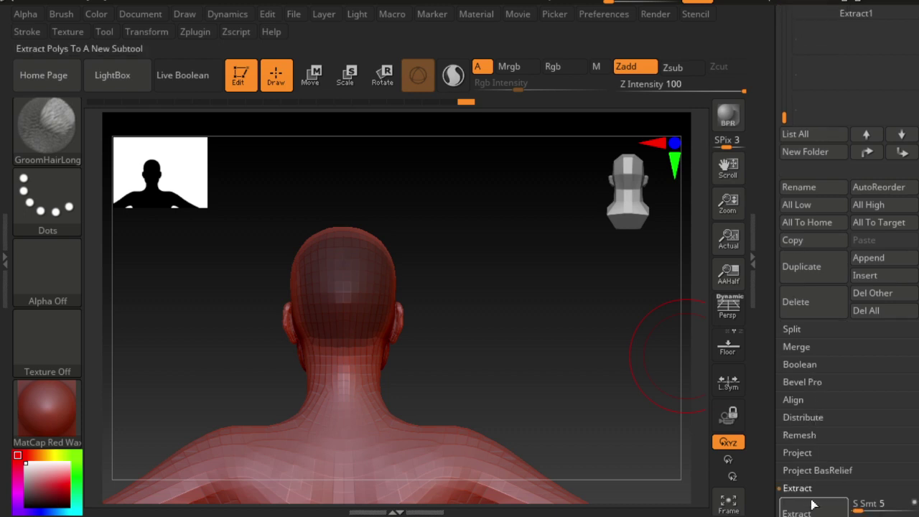
{"action": "left_click", "coordinate": [812, 506]}
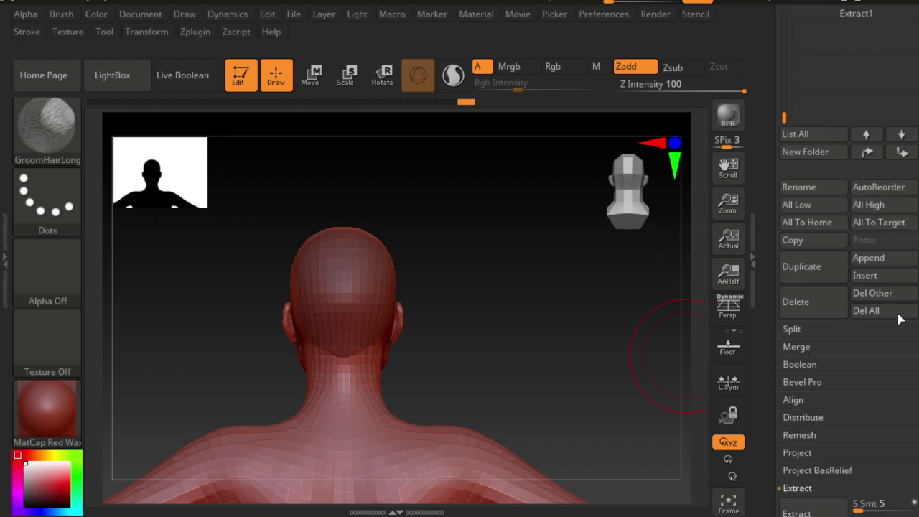
{"action": "scroll", "coordinate": [826, 302], "scroll_direction": "down", "scroll_amount": 2}
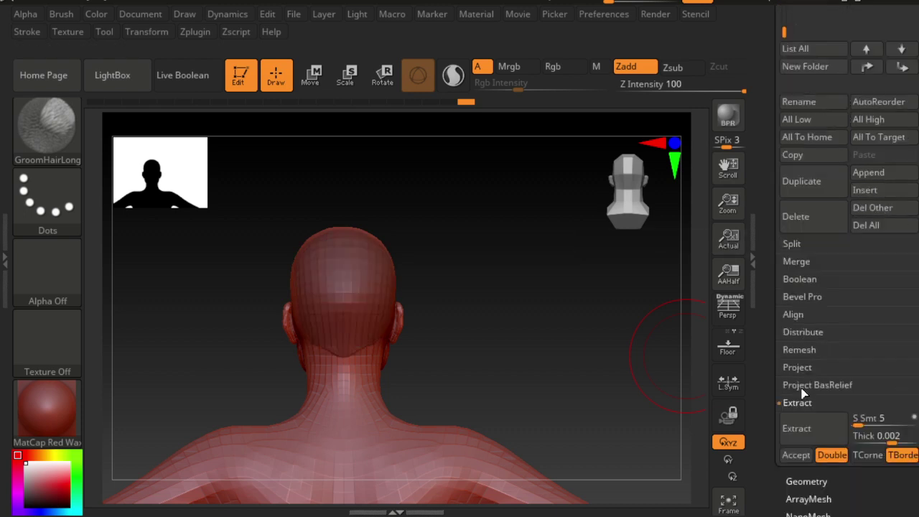
{"action": "left_click", "coordinate": [796, 455]}
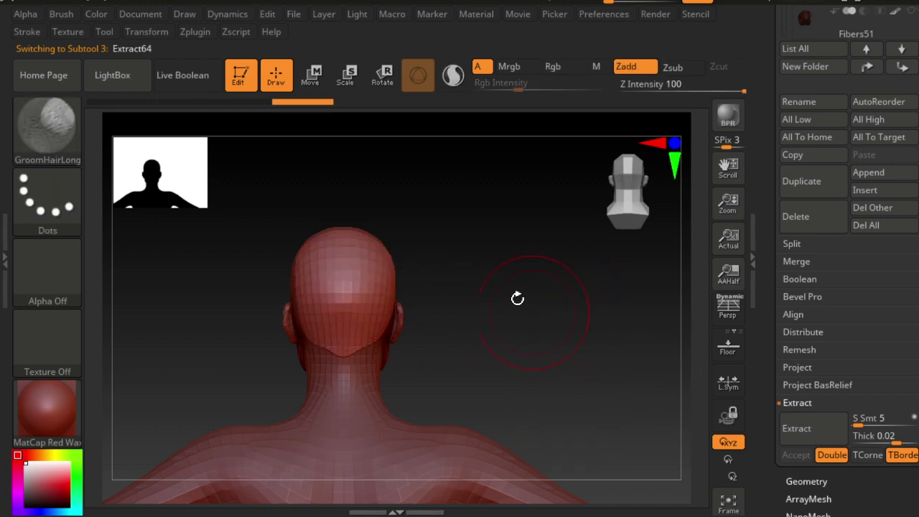
Make Extract64 active and scroll to the Extract settings (S Smt 5, Thick 0.02).
{"action": "scroll", "coordinate": [862, 115], "scroll_direction": "up", "scroll_amount": 2}
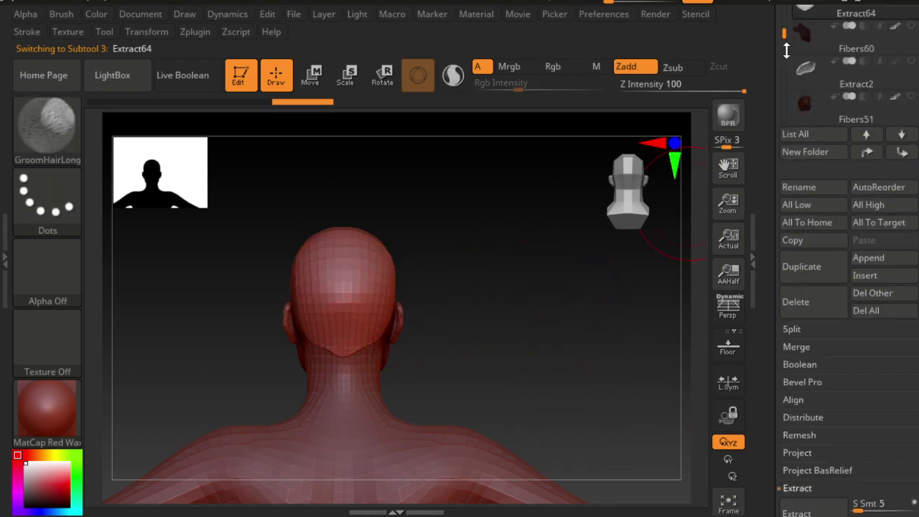
{"action": "mouse_move", "coordinate": [786, 50]}
{"action": "left_mouse_down"}
{"action": "mouse_move", "coordinate": [783, 95]}
{"action": "mouse_move", "coordinate": [772, 3]}
{"action": "left_mouse_up"}
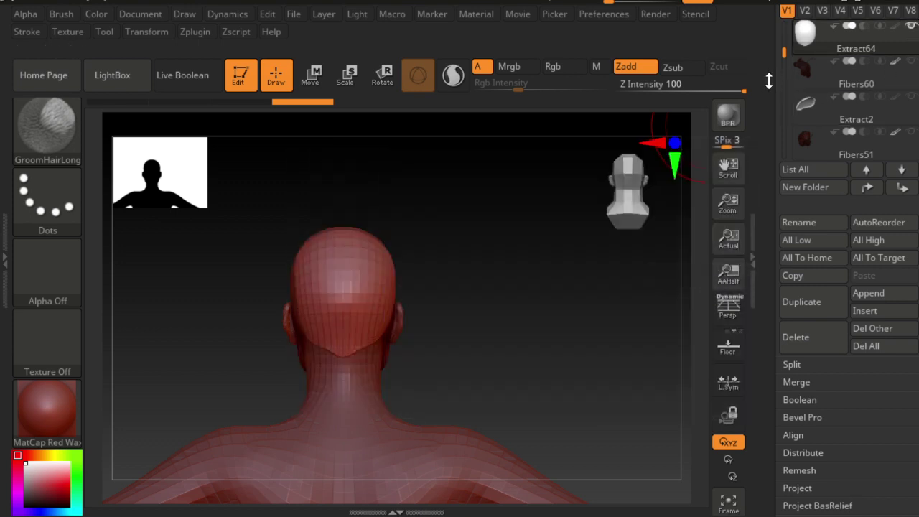
{"action": "key", "text": "ctrl"}
{"action": "key", "text": "ctrl"}
{"action": "key", "text": "ctrl"}
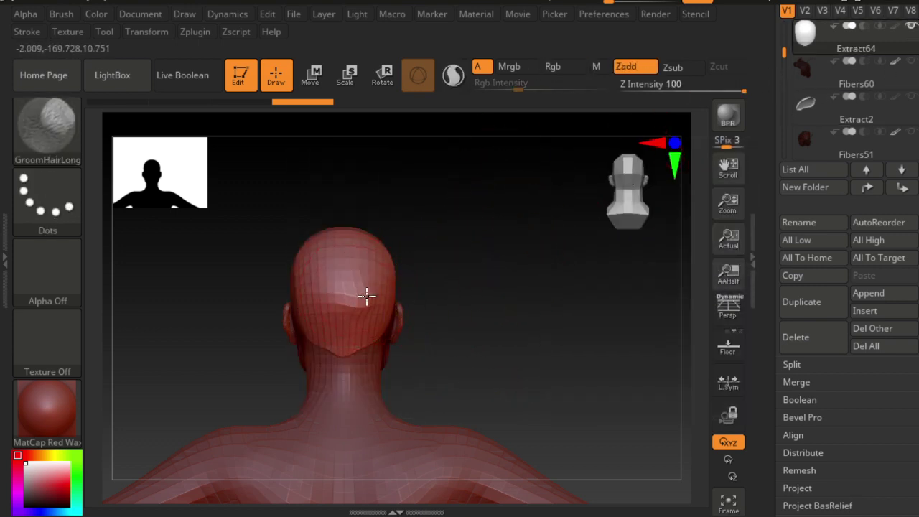
{"action": "key", "text": "ctrl"}
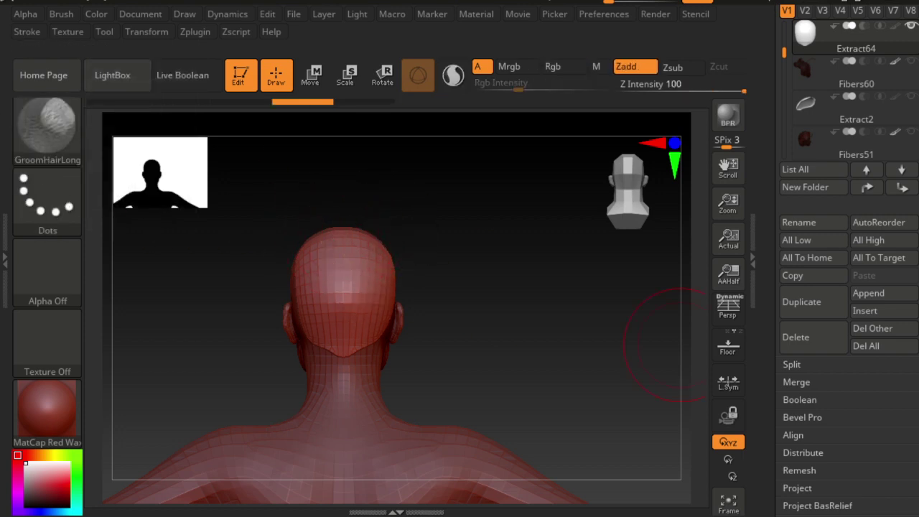
{"action": "scroll", "coordinate": [899, 422], "scroll_direction": "down", "scroll_amount": 2}
{"action": "scroll", "coordinate": [900, 422], "scroll_direction": "down", "scroll_amount": 2}
{"action": "scroll", "coordinate": [899, 422], "scroll_direction": "down", "scroll_amount": 2}
{"action": "scroll", "coordinate": [900, 422], "scroll_direction": "down", "scroll_amount": 2}
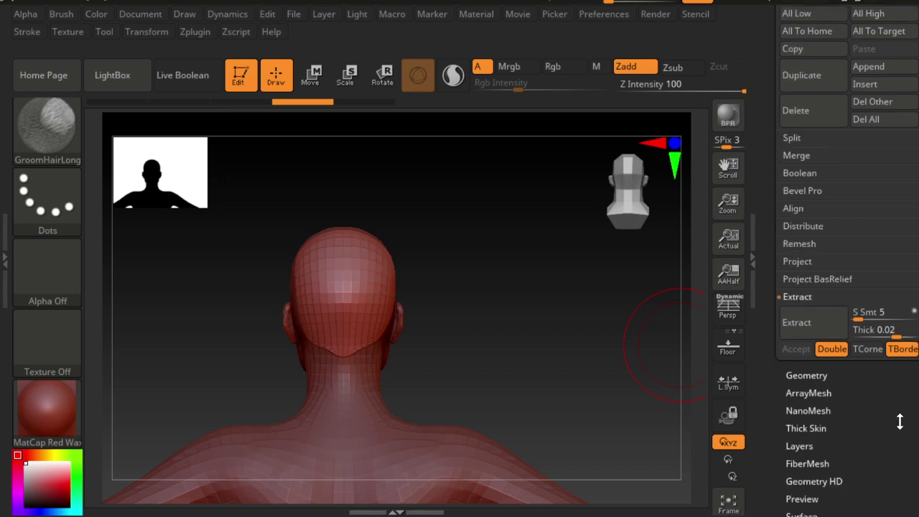
Load a Lightbox fiber preset on the Extract64 shell, preview it, and undo a stray tube.
{"action": "left_click", "coordinate": [819, 462]}
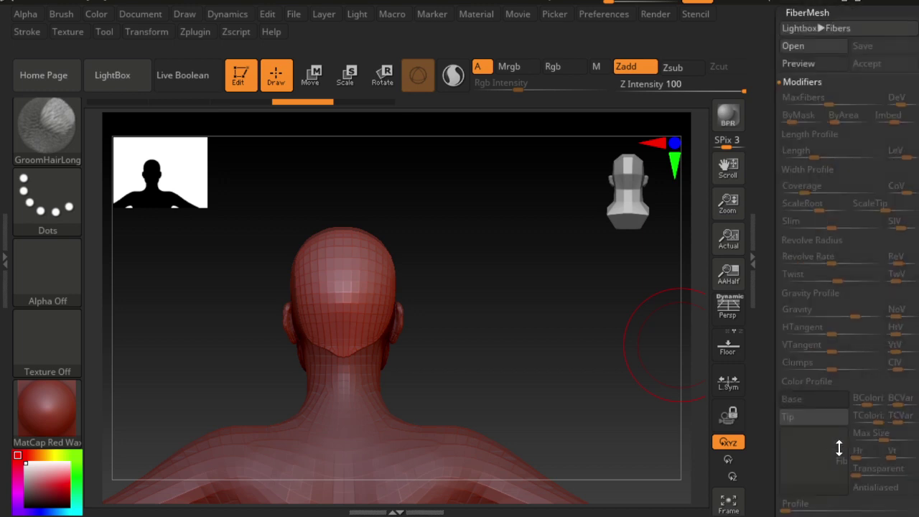
{"action": "left_click", "coordinate": [826, 34]}
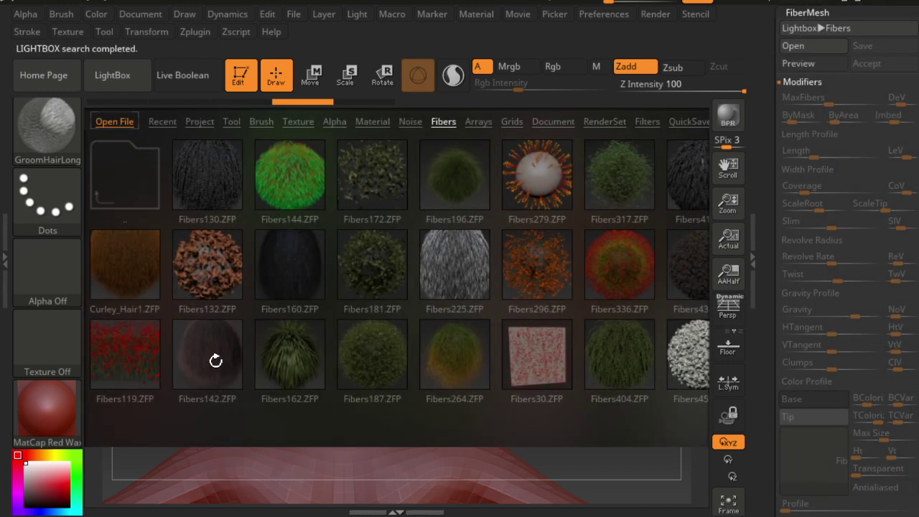
{"action": "left_click", "coordinate": [132, 77]}
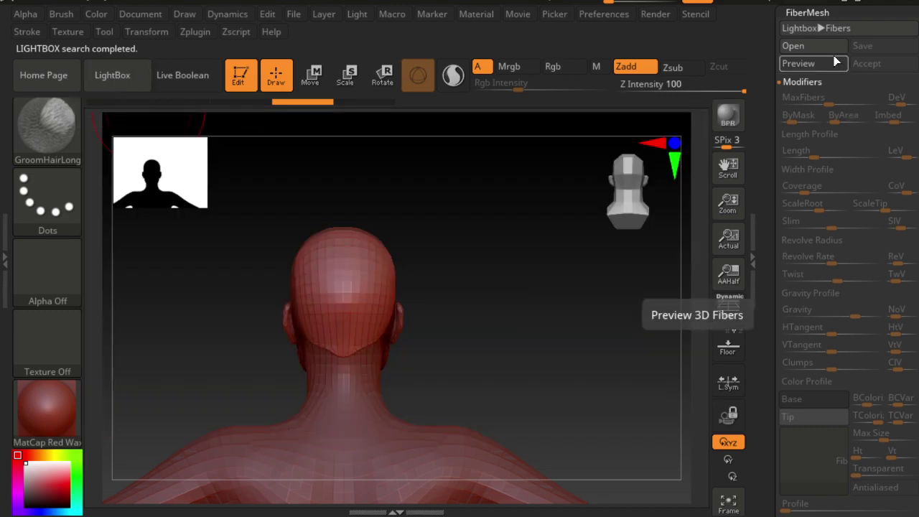
{"action": "left_click", "coordinate": [807, 63]}
{"action": "left_click_drag", "start_coordinate": [557, 325], "coordinate": [708, 246]}
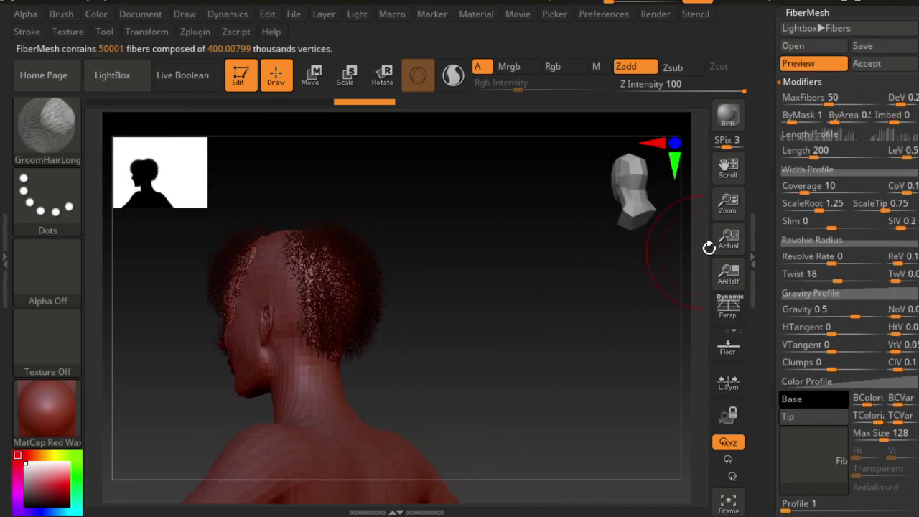
{"action": "left_click_drag", "start_coordinate": [344, 287], "coordinate": [507, 295]}
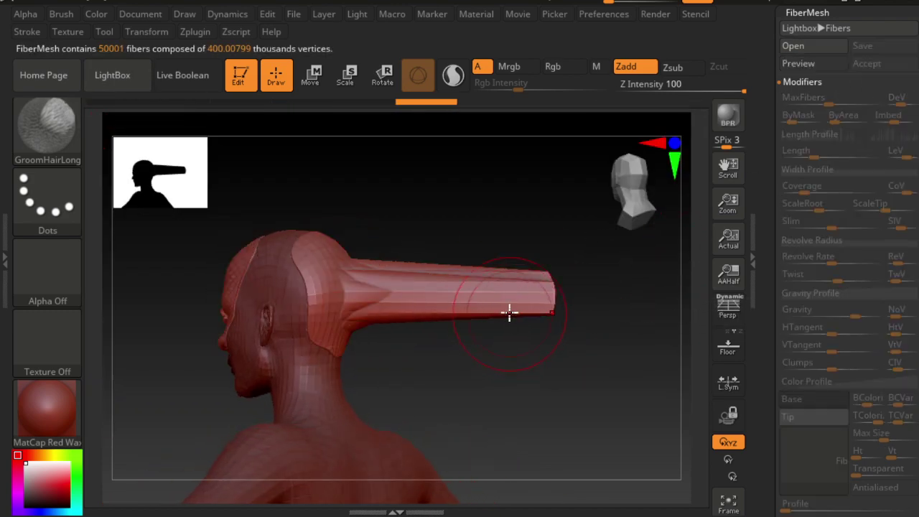
{"action": "key", "text": "ctrl+z"}
Turn the head to front and three-quarter views and lasso a mask across it.
{"action": "left_click_drag", "start_coordinate": [467, 353], "coordinate": [539, 355]}
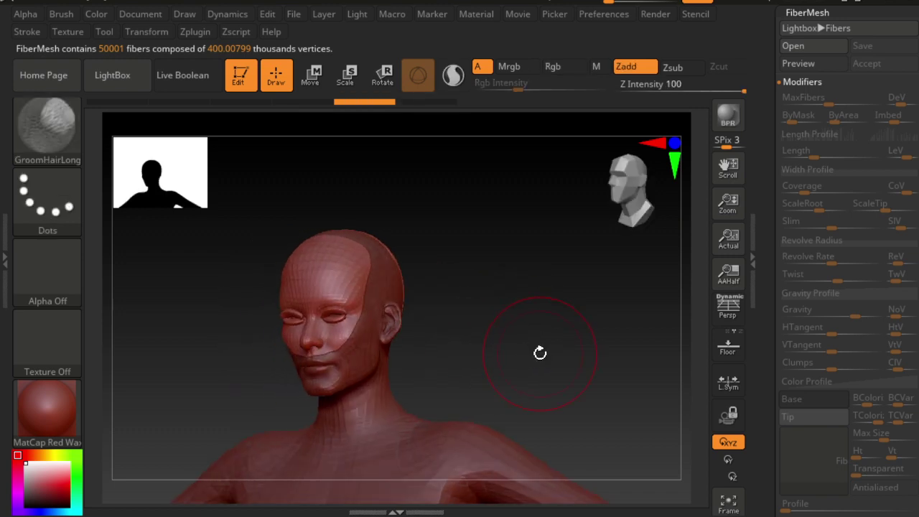
{"action": "mouse_move", "coordinate": [540, 352]}
{"action": "left_mouse_down"}
{"action": "mouse_move", "coordinate": [570, 308]}
{"action": "mouse_move", "coordinate": [583, 312]}
{"action": "left_mouse_up"}
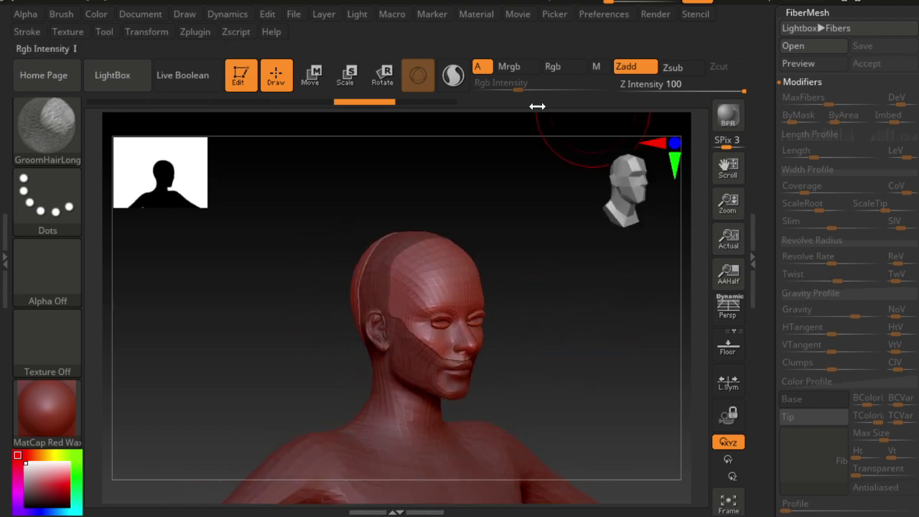
{"action": "mouse_move", "coordinate": [512, 211]}
{"action": "left_mouse_down", "text": "ctrl"}
{"action": "mouse_move", "coordinate": [410, 232]}
{"action": "mouse_move", "coordinate": [381, 311]}
{"action": "mouse_move", "coordinate": [535, 358]}
{"action": "mouse_move", "coordinate": [546, 273]}
{"action": "left_mouse_up", "text": "ctrl"}
{"action": "left_click_drag", "start_coordinate": [573, 335], "coordinate": [550, 344]}
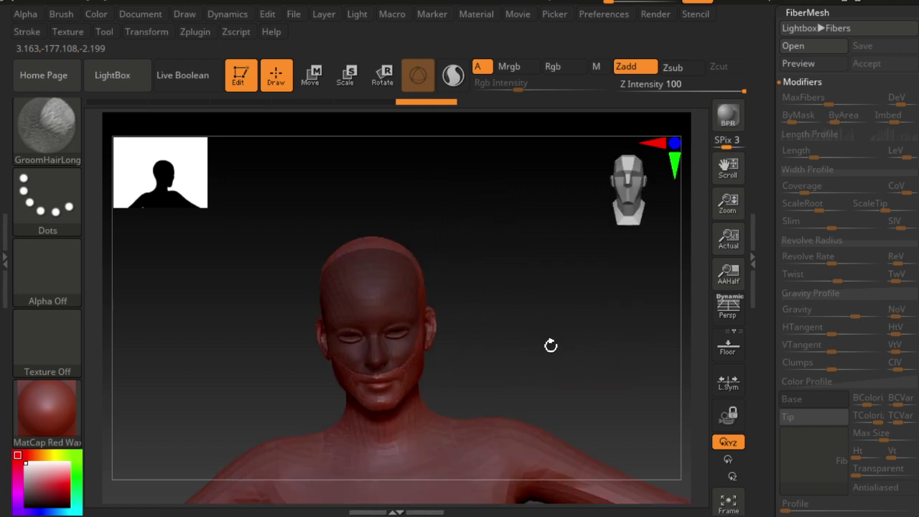
{"action": "scroll", "coordinate": [861, 316], "scroll_direction": "down", "scroll_amount": 3}
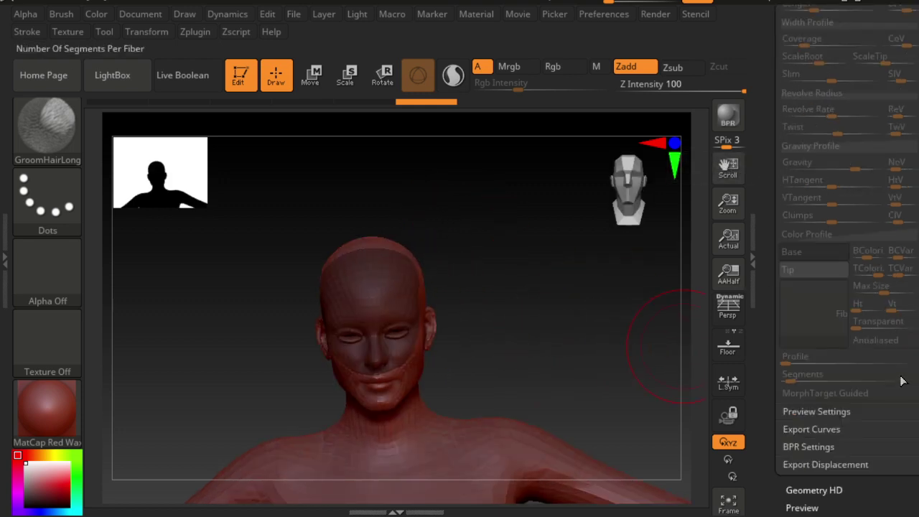
Expand the Tool > Masking and Visibility panels for the head mesh.
{"action": "scroll", "coordinate": [895, 367], "scroll_direction": "down", "scroll_amount": 5}
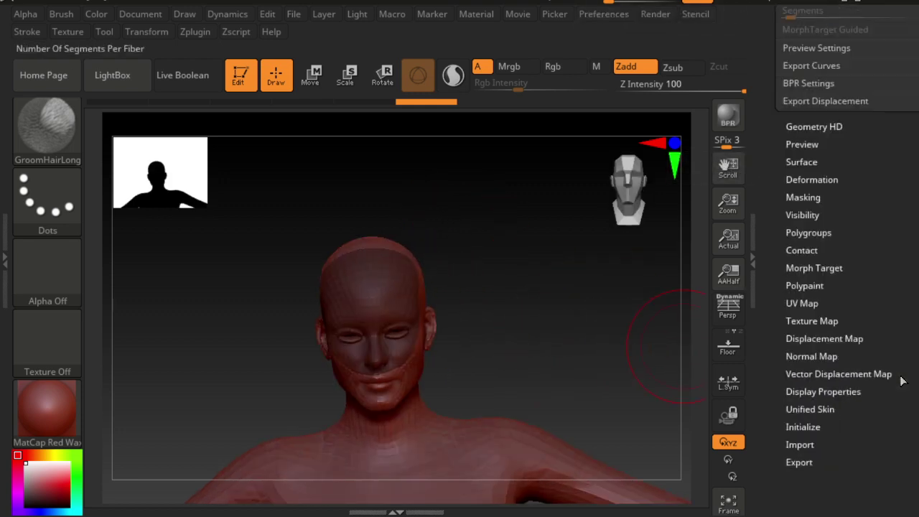
{"action": "left_click", "coordinate": [843, 203]}
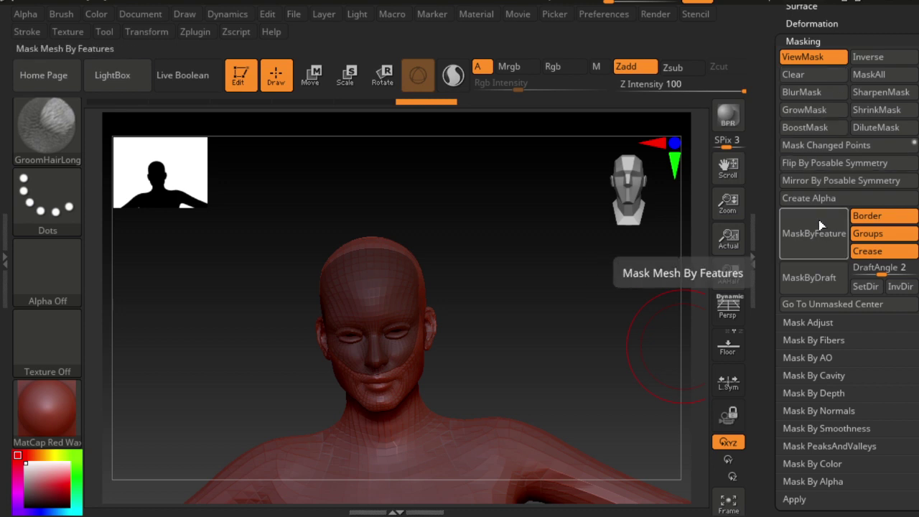
{"action": "scroll", "coordinate": [815, 230], "scroll_direction": "down", "scroll_amount": 5}
{"action": "scroll", "coordinate": [819, 219], "scroll_direction": "down", "scroll_amount": 2}
{"action": "scroll", "coordinate": [819, 223], "scroll_direction": "down", "scroll_amount": 3}
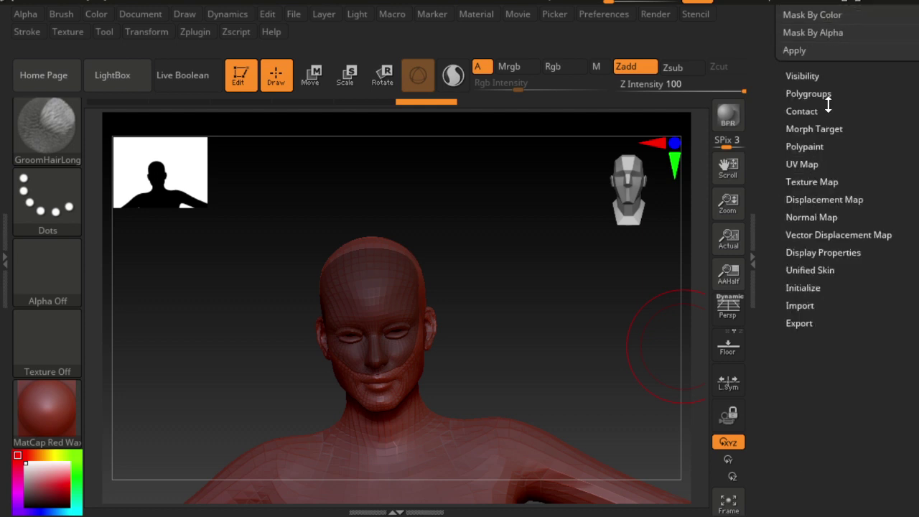
{"action": "left_click", "coordinate": [825, 79]}
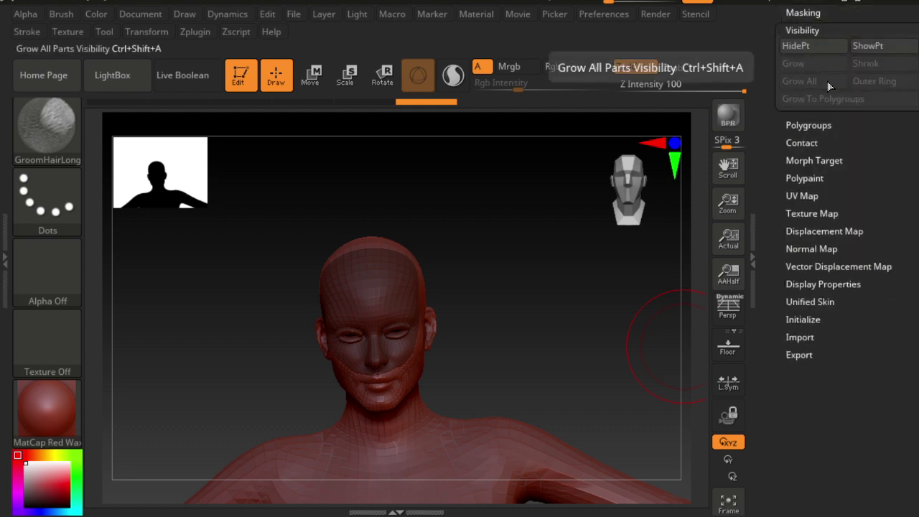
Preview only the masked face with HidePt, orbit to check it, then ShowPt the full mesh.
{"action": "left_click", "coordinate": [844, 47]}
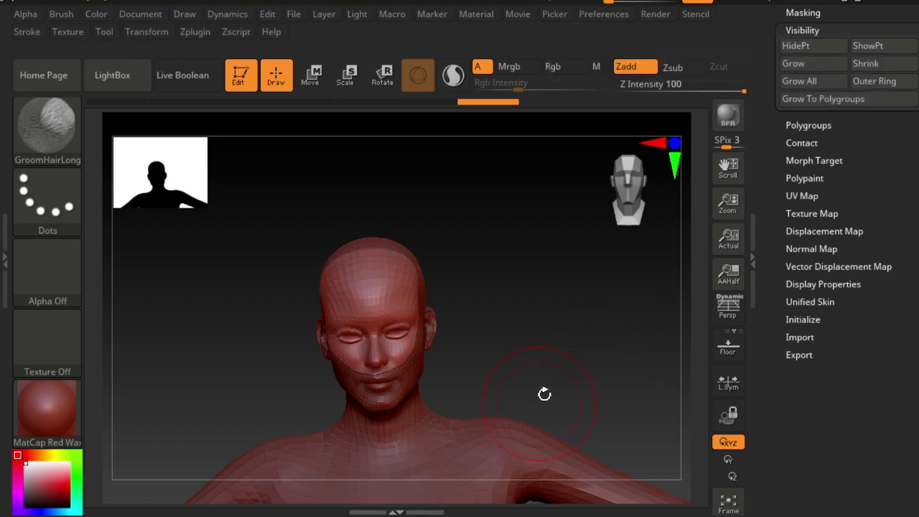
{"action": "mouse_move", "coordinate": [567, 320]}
{"action": "left_mouse_down"}
{"action": "mouse_move", "coordinate": [656, 307]}
{"action": "mouse_move", "coordinate": [566, 307]}
{"action": "left_mouse_up"}
{"action": "left_click", "coordinate": [564, 309], "text": "ctrl+shift"}
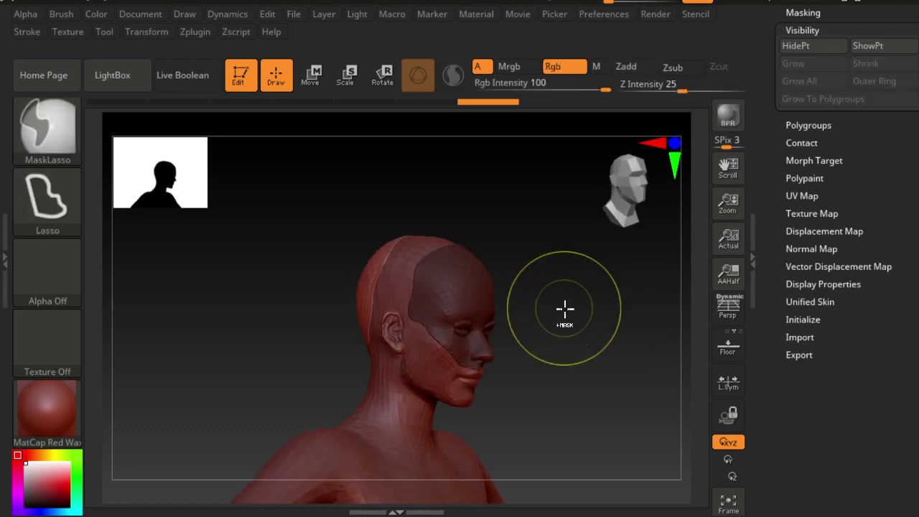
Browse the Polygroups panel, then return to the Visibility options.
{"action": "scroll", "coordinate": [827, 209], "scroll_direction": "up", "scroll_amount": 3}
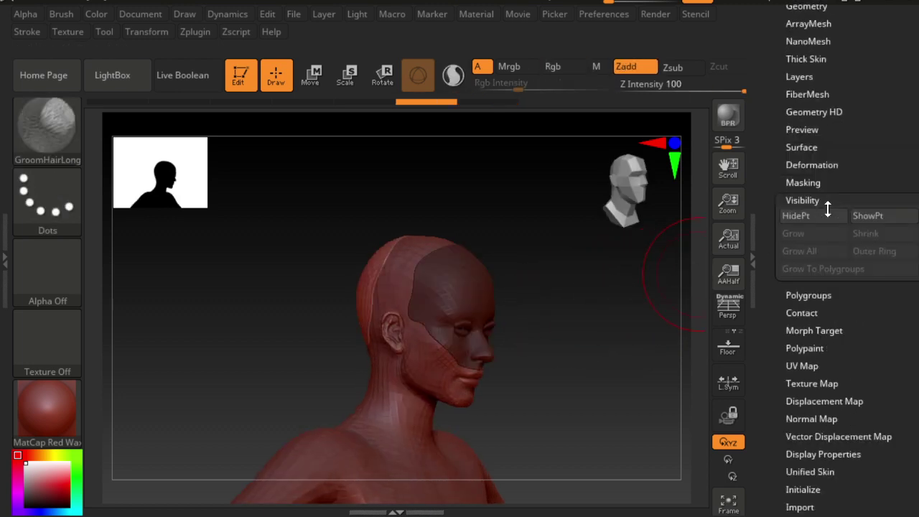
{"action": "scroll", "coordinate": [828, 209], "scroll_direction": "up", "scroll_amount": 2}
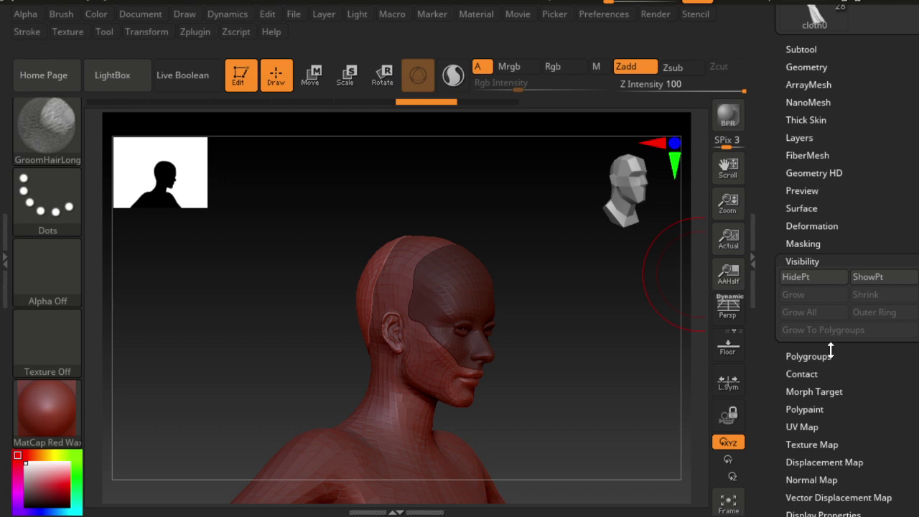
{"action": "scroll", "coordinate": [830, 350], "scroll_direction": "down", "scroll_amount": 1}
{"action": "scroll", "coordinate": [835, 373], "scroll_direction": "down", "scroll_amount": 1}
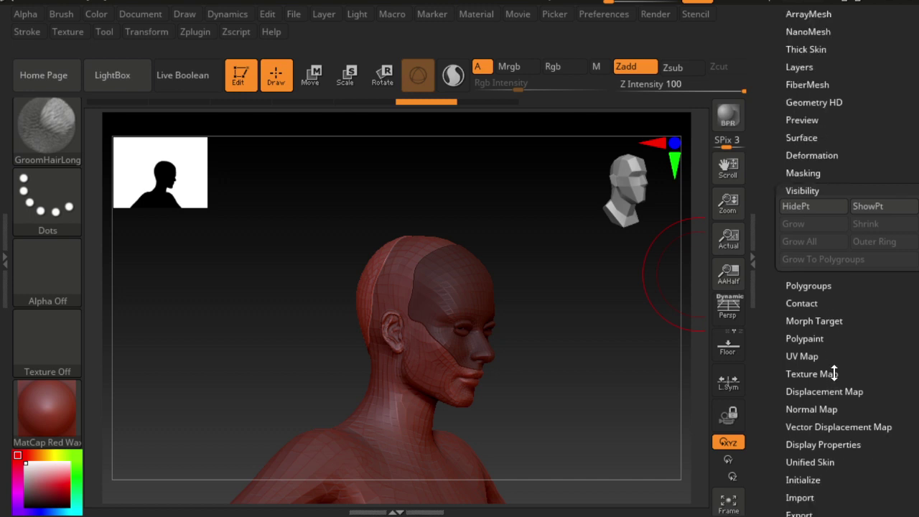
{"action": "scroll", "coordinate": [833, 373], "scroll_direction": "down", "scroll_amount": 1}
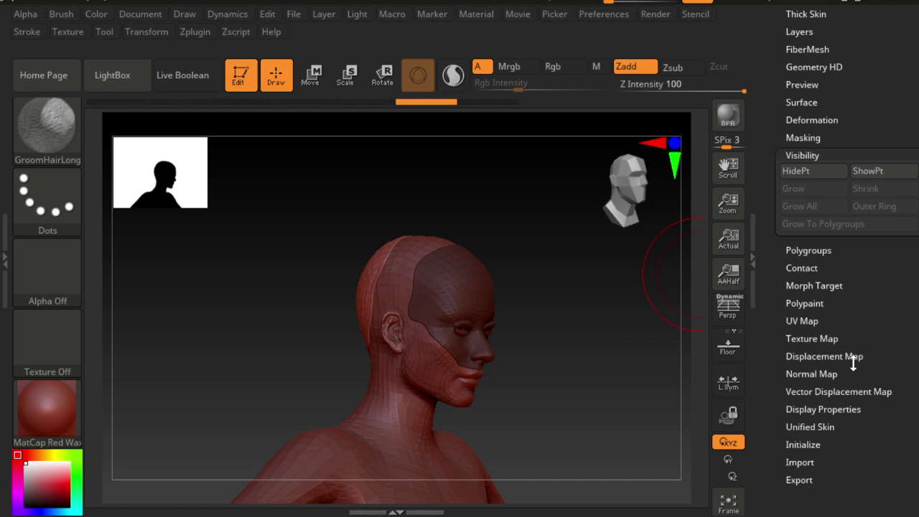
{"action": "left_click", "coordinate": [841, 249]}
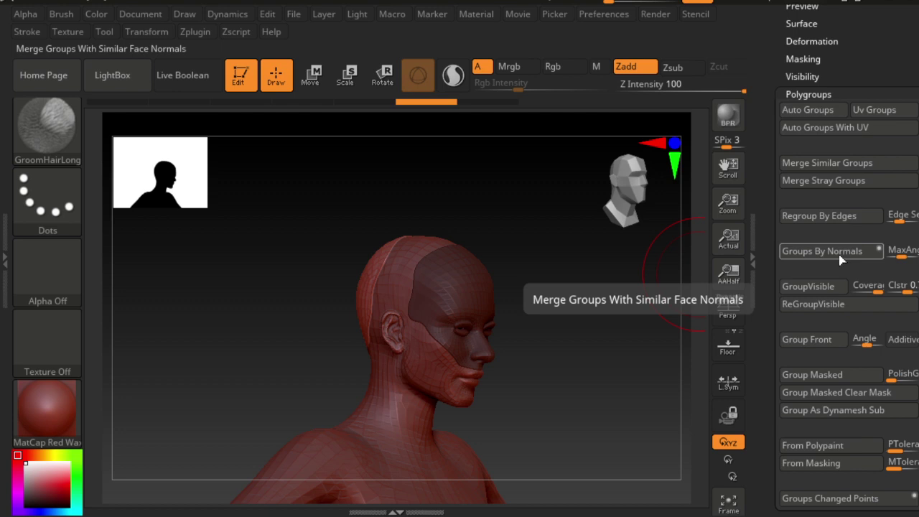
{"action": "scroll", "coordinate": [840, 260], "scroll_direction": "up", "scroll_amount": 3}
{"action": "scroll", "coordinate": [840, 259], "scroll_direction": "up", "scroll_amount": 2}
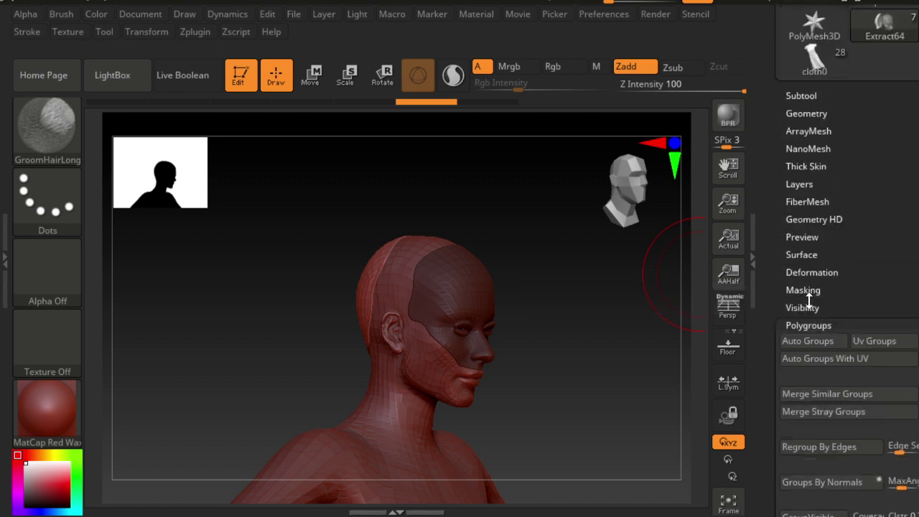
{"action": "left_click", "coordinate": [804, 307]}
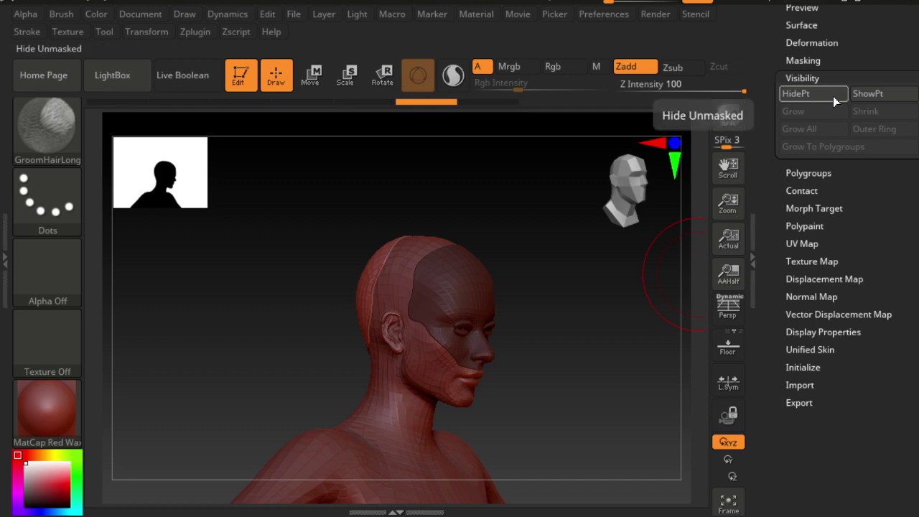
Look through the Geometry and subdivision options.
{"action": "scroll", "coordinate": [825, 108], "scroll_direction": "up", "scroll_amount": 1}
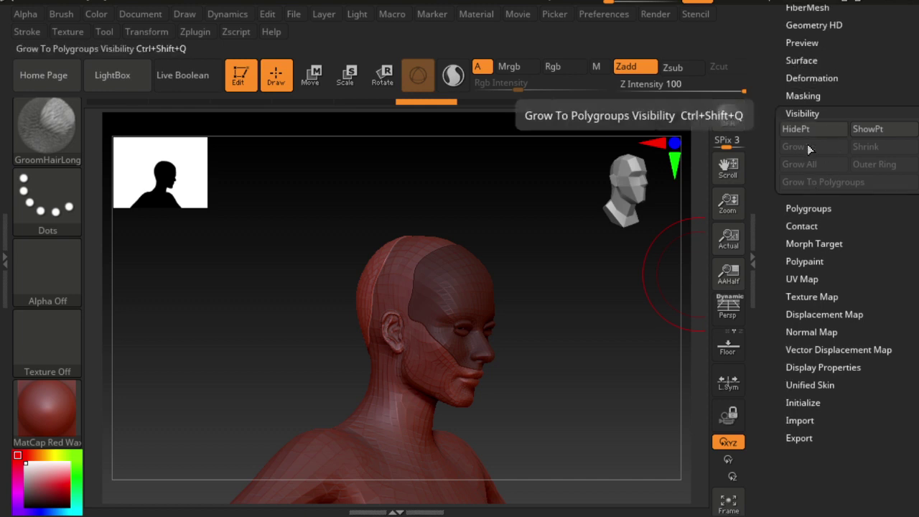
{"action": "scroll", "coordinate": [819, 126], "scroll_direction": "up", "scroll_amount": 1}
{"action": "scroll", "coordinate": [807, 147], "scroll_direction": "up", "scroll_amount": 3}
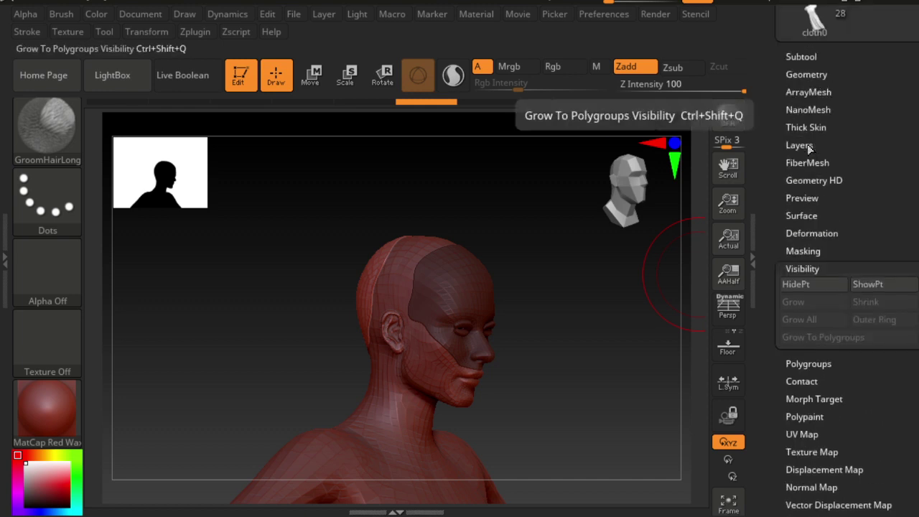
{"action": "left_click", "coordinate": [826, 75]}
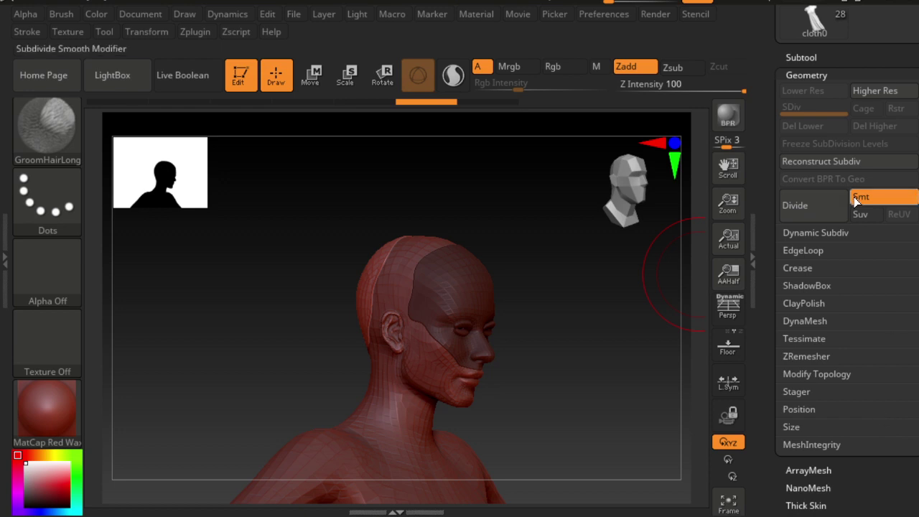
{"action": "scroll", "coordinate": [835, 235], "scroll_direction": "down", "scroll_amount": 1}
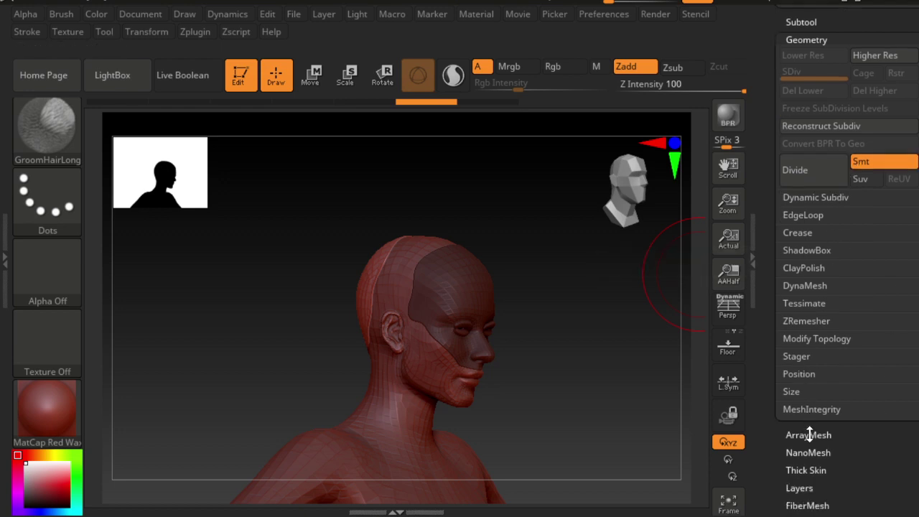
{"action": "scroll", "coordinate": [805, 426], "scroll_direction": "down", "scroll_amount": 1}
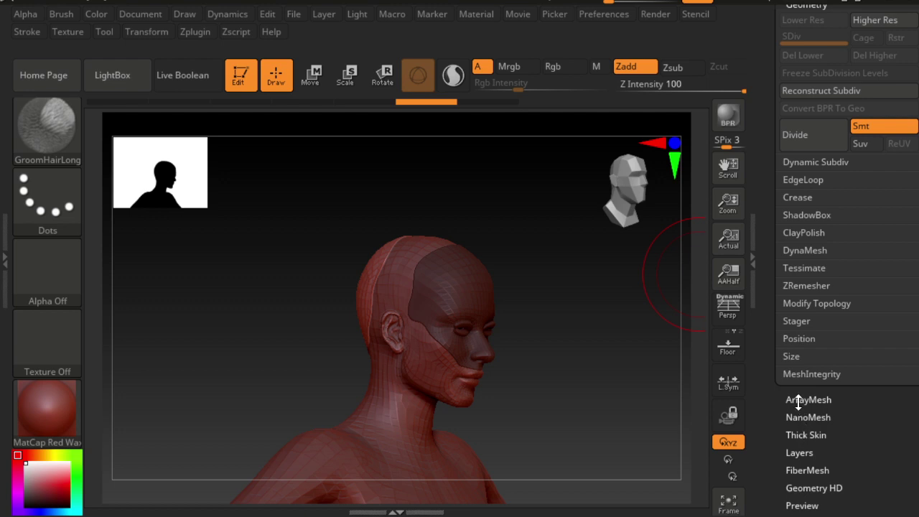
{"action": "scroll", "coordinate": [799, 403], "scroll_direction": "up", "scroll_amount": 1}
{"action": "scroll", "coordinate": [798, 403], "scroll_direction": "down", "scroll_amount": 6}
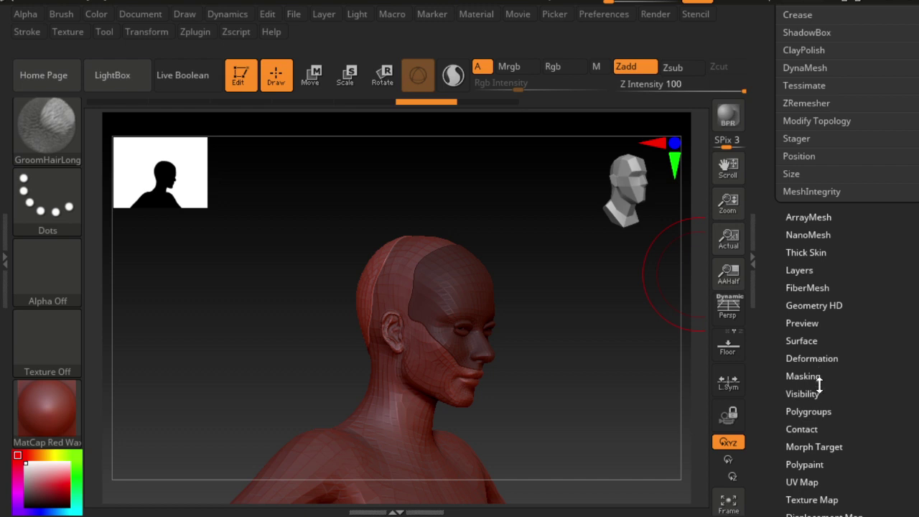
Reopen the Masking panel and then the Visibility options.
{"action": "left_click", "coordinate": [802, 376]}
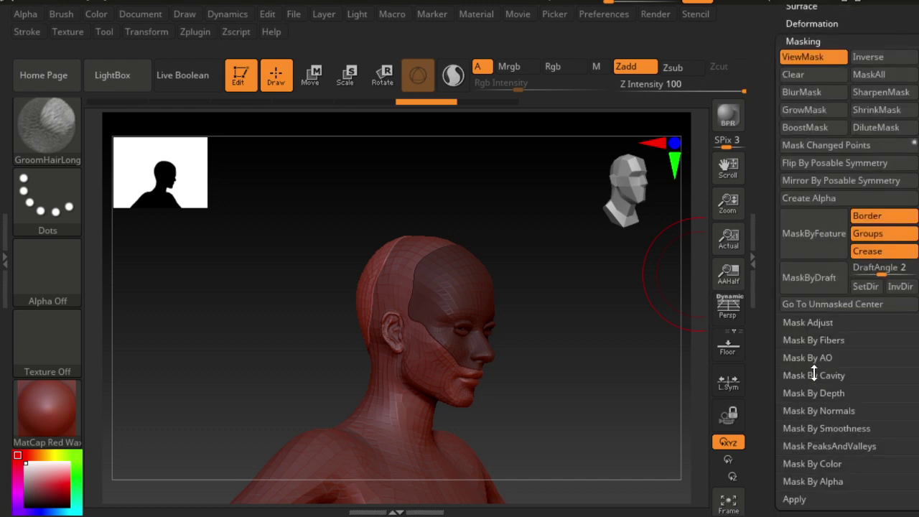
{"action": "scroll", "coordinate": [813, 370], "scroll_direction": "down", "scroll_amount": 4}
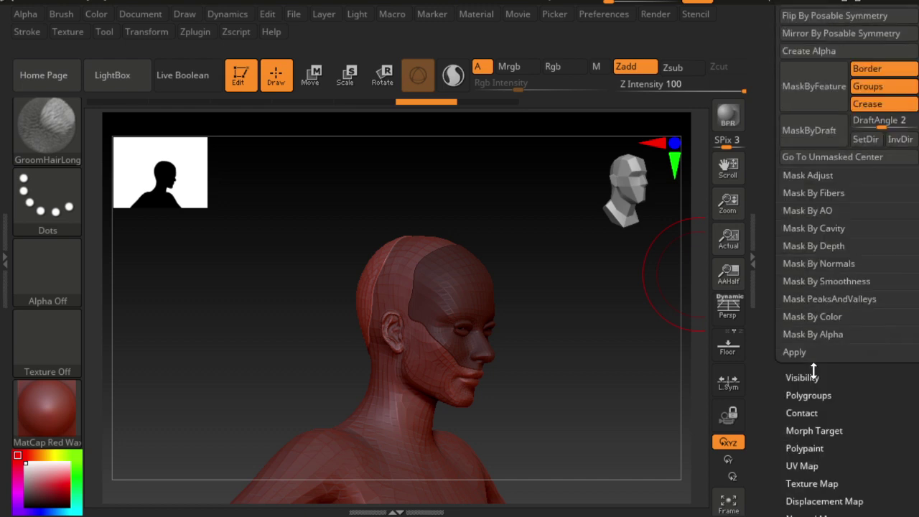
{"action": "scroll", "coordinate": [813, 370], "scroll_direction": "down", "scroll_amount": 1}
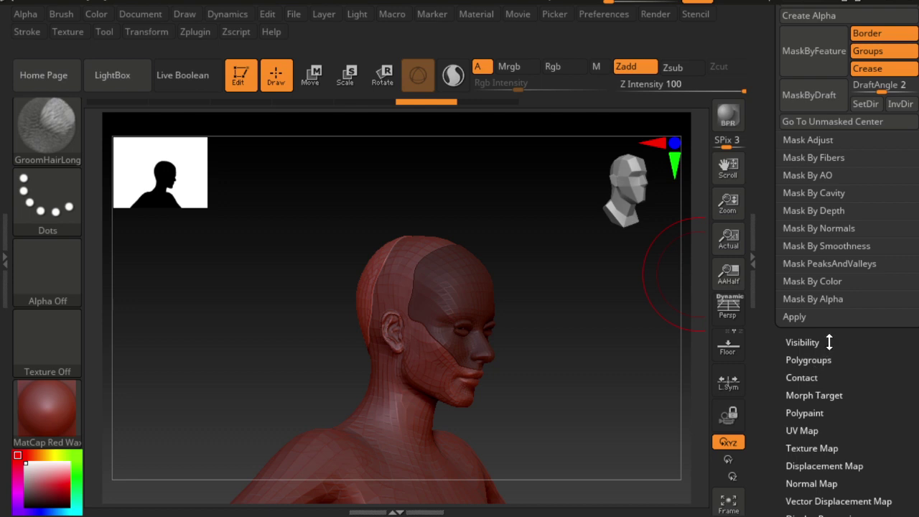
{"action": "left_click", "coordinate": [827, 338]}
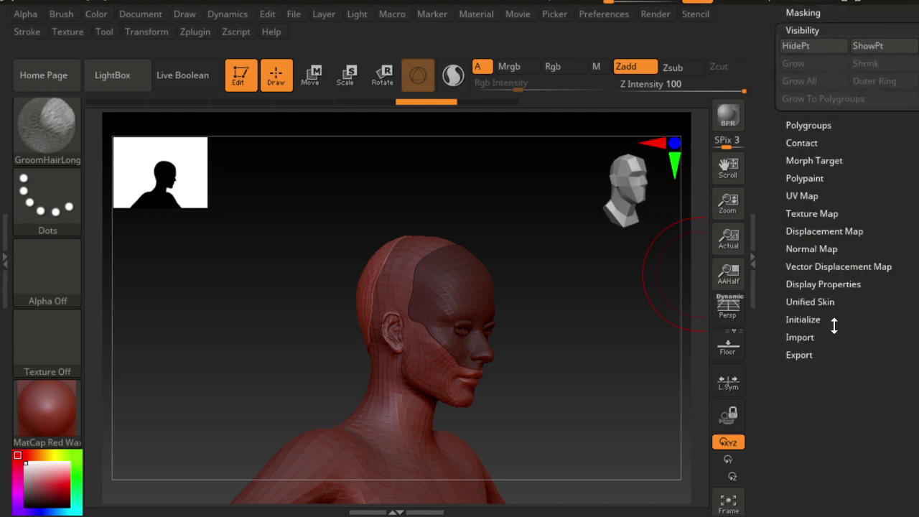
{"action": "scroll", "coordinate": [839, 237], "scroll_direction": "up", "scroll_amount": 2}
{"action": "scroll", "coordinate": [840, 287], "scroll_direction": "up", "scroll_amount": 1}
{"action": "scroll", "coordinate": [837, 208], "scroll_direction": "up", "scroll_amount": 1}
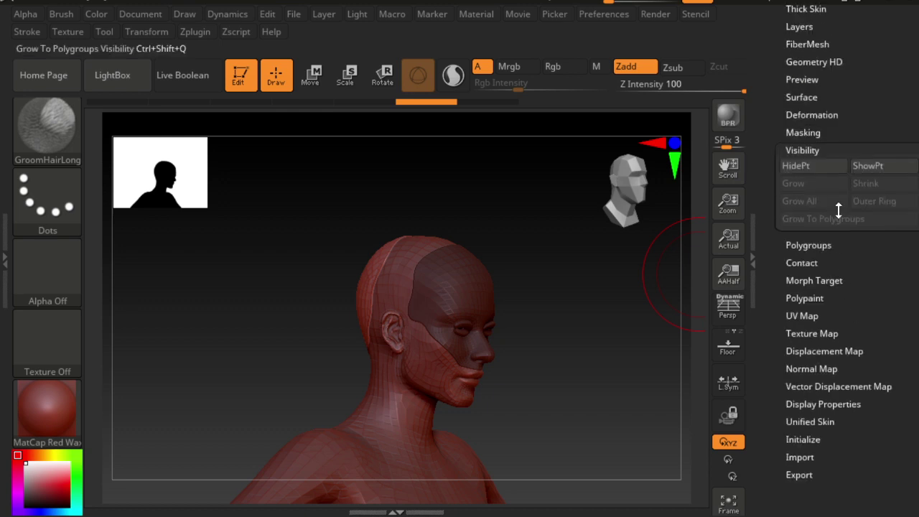
Toggle HidePt, orbit to the side of the head, and turn on the PolyF wireframe.
{"action": "left_click", "coordinate": [841, 166]}
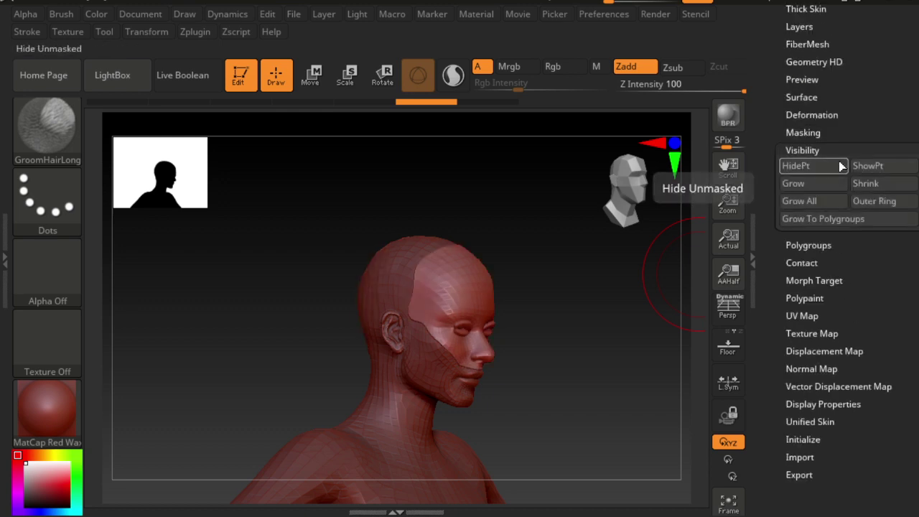
{"action": "left_click", "coordinate": [679, 304], "text": "ctrl"}
{"action": "left_click_drag", "start_coordinate": [555, 318], "coordinate": [644, 320]}
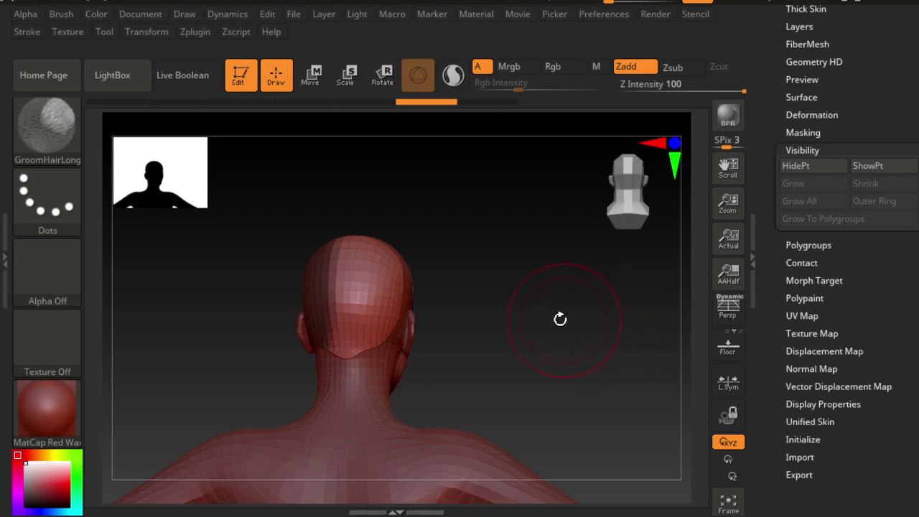
{"action": "mouse_move", "coordinate": [530, 299]}
{"action": "left_mouse_down"}
{"action": "mouse_move", "coordinate": [465, 273]}
{"action": "mouse_move", "coordinate": [344, 191]}
{"action": "mouse_move", "coordinate": [420, 195]}
{"action": "mouse_move", "coordinate": [372, 188]}
{"action": "mouse_move", "coordinate": [338, 384]}
{"action": "left_mouse_up"}
{"action": "mouse_move", "coordinate": [462, 215]}
{"action": "left_mouse_down"}
{"action": "mouse_move", "coordinate": [447, 269]}
{"action": "mouse_move", "coordinate": [471, 294]}
{"action": "left_mouse_up"}
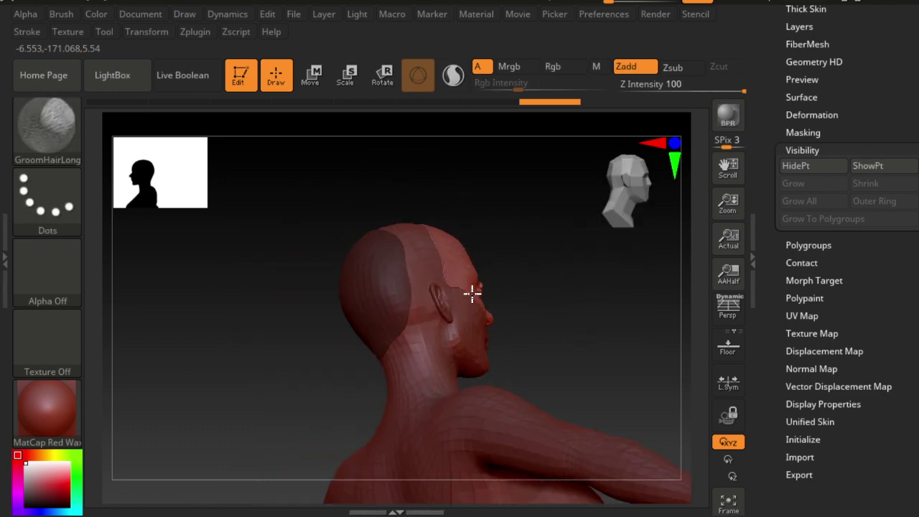
{"action": "left_click", "coordinate": [810, 166]}
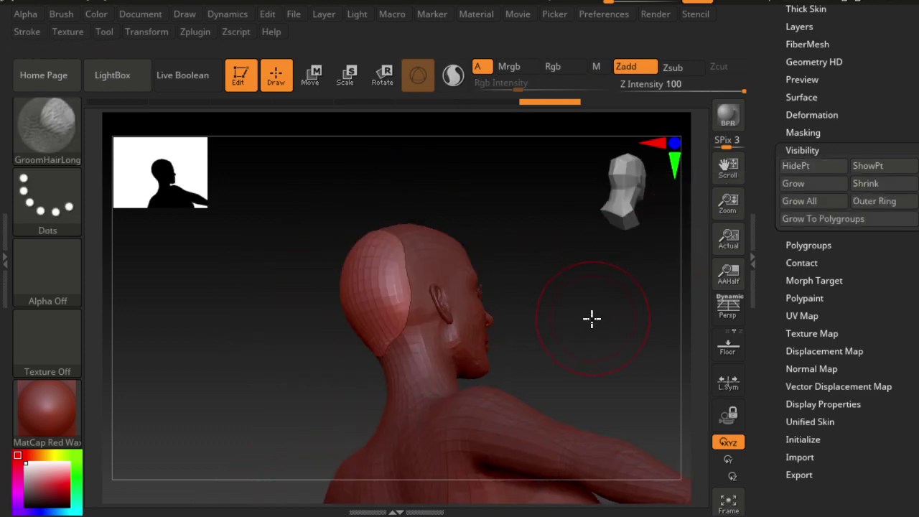
{"action": "left_click_drag", "start_coordinate": [590, 318], "coordinate": [567, 335]}
{"action": "key", "text": "shift+f"}
Browse the Geometry, Geometry HD and Visibility settings of the head mesh.
{"action": "scroll", "coordinate": [839, 205], "scroll_direction": "up", "scroll_amount": 10}
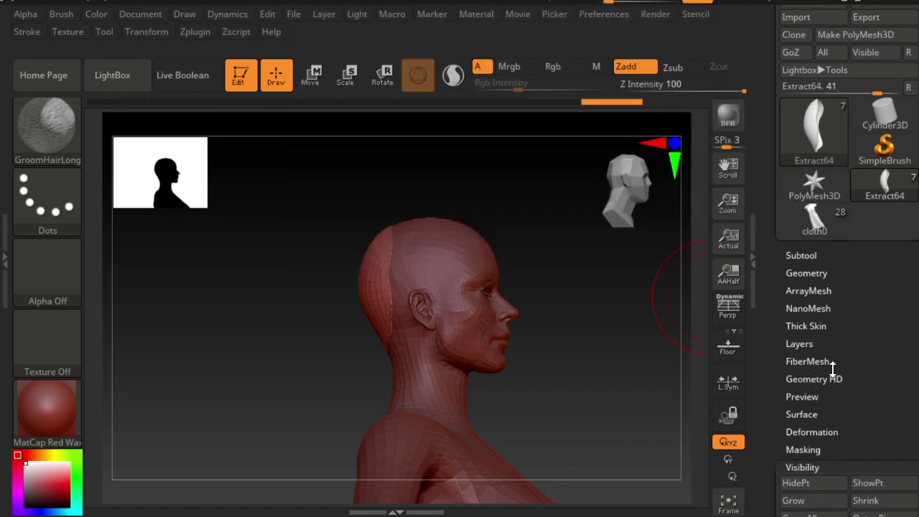
{"action": "scroll", "coordinate": [830, 373], "scroll_direction": "down", "scroll_amount": 2}
{"action": "scroll", "coordinate": [823, 343], "scroll_direction": "down", "scroll_amount": 8}
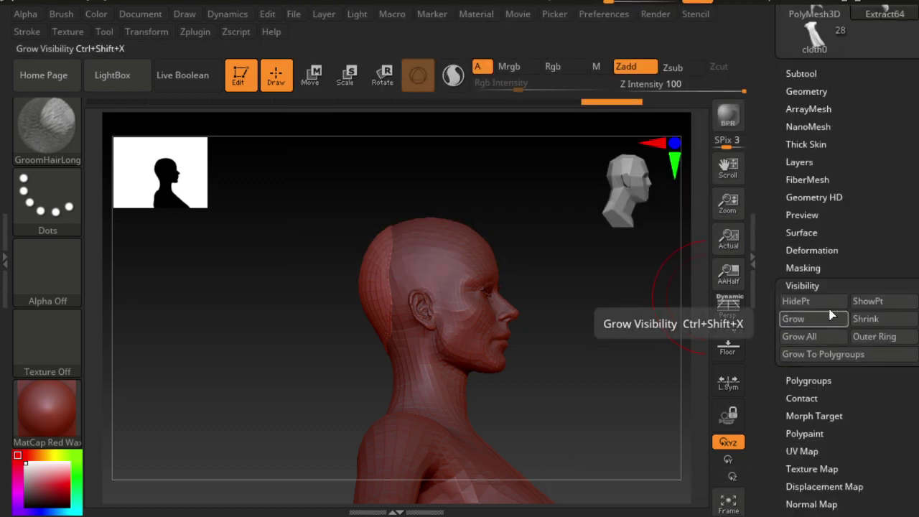
{"action": "scroll", "coordinate": [862, 337], "scroll_direction": "down", "scroll_amount": 5}
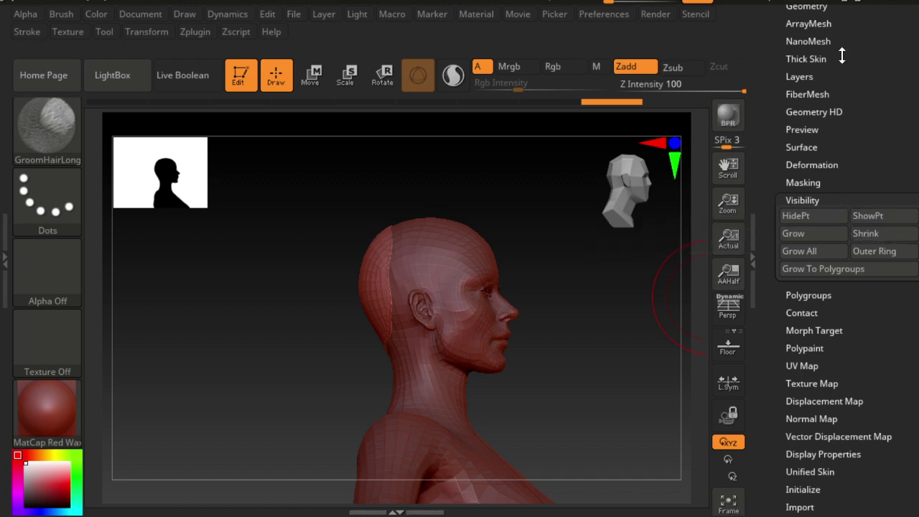
{"action": "left_click", "coordinate": [831, 6]}
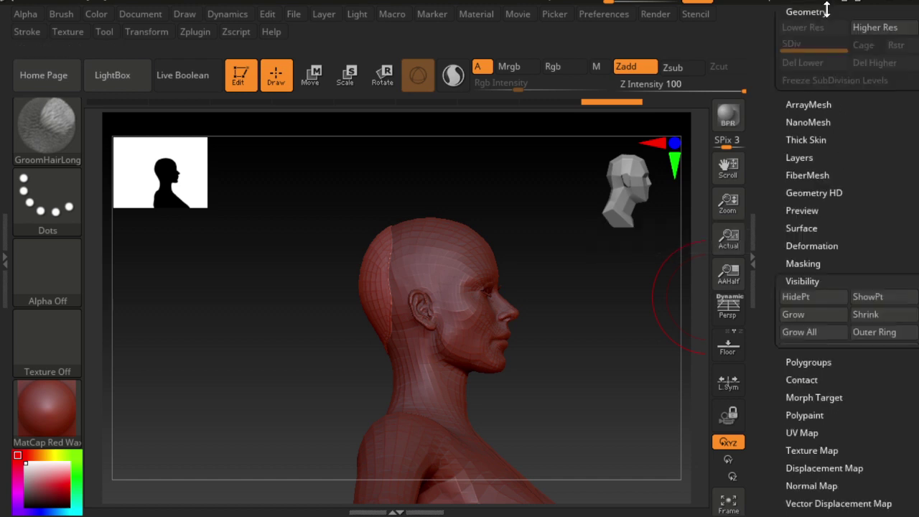
{"action": "scroll", "coordinate": [851, 191], "scroll_direction": "up", "scroll_amount": 2}
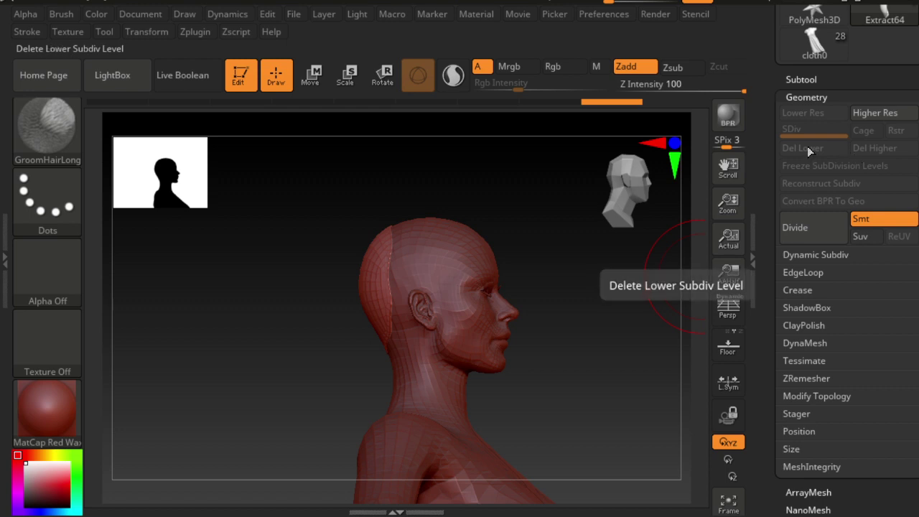
{"action": "scroll", "coordinate": [897, 338], "scroll_direction": "down", "scroll_amount": 2}
{"action": "scroll", "coordinate": [897, 339], "scroll_direction": "down", "scroll_amount": 1}
{"action": "scroll", "coordinate": [897, 339], "scroll_direction": "down", "scroll_amount": 2}
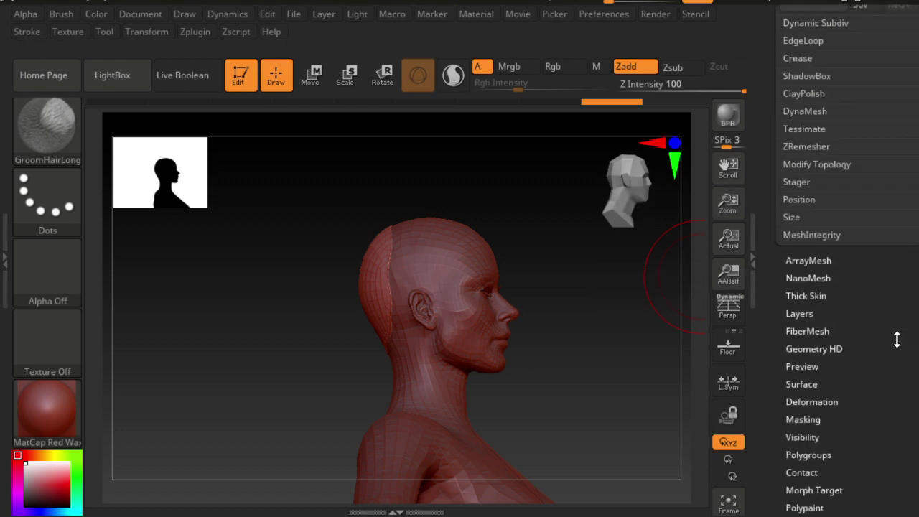
{"action": "left_click", "coordinate": [862, 348]}
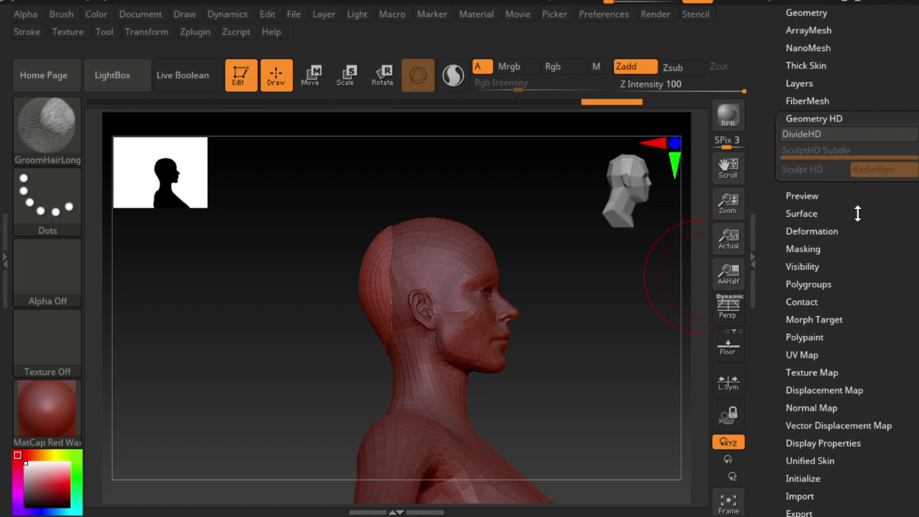
{"action": "scroll", "coordinate": [858, 213], "scroll_direction": "down", "scroll_amount": 3}
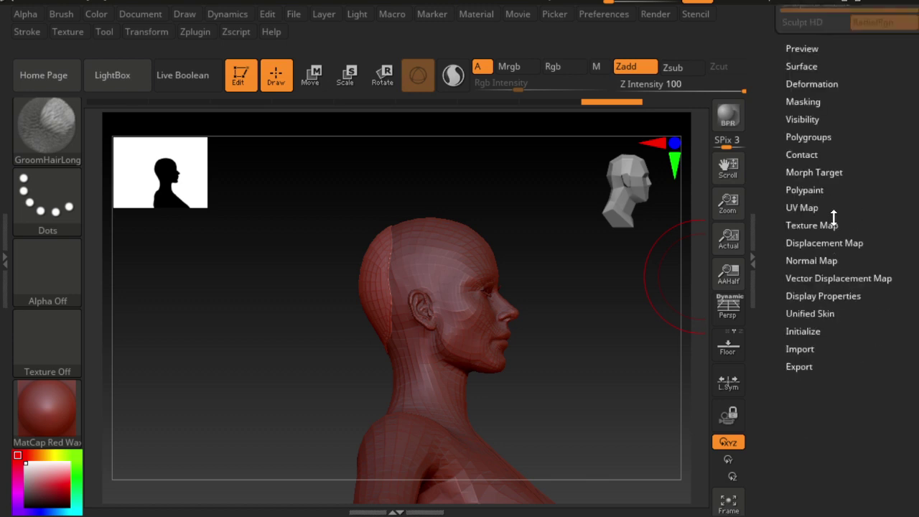
{"action": "left_click", "coordinate": [811, 120]}
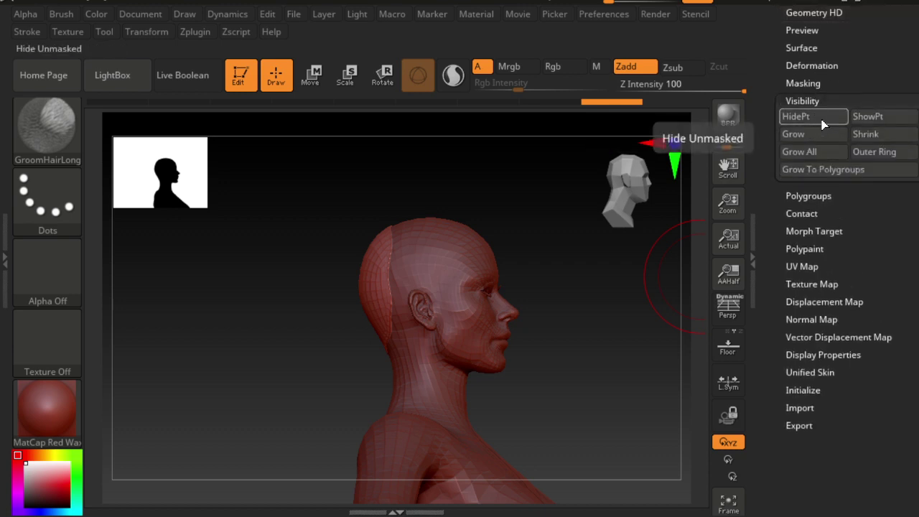
Undo back to an earlier history step and begin lasso-masking the back of the head.
{"action": "key", "text": "ctrl+z"}
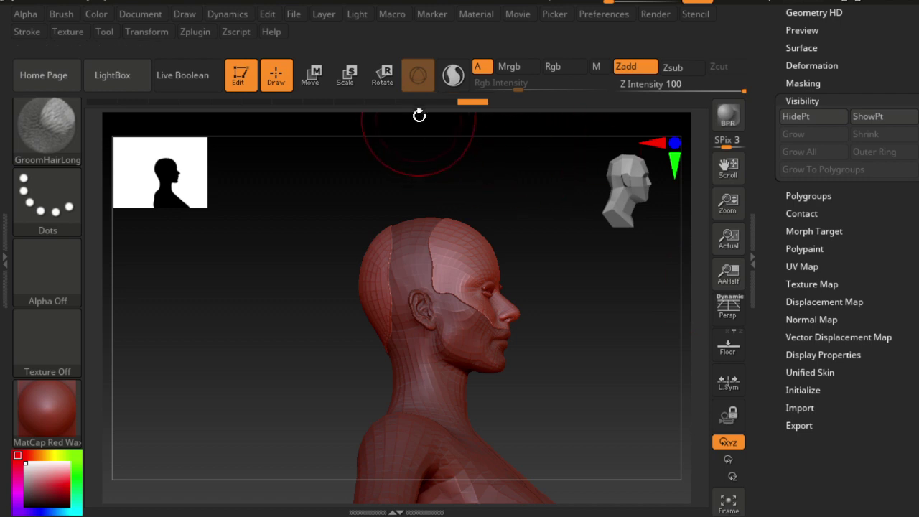
{"action": "left_click_drag", "start_coordinate": [446, 100], "coordinate": [379, 102]}
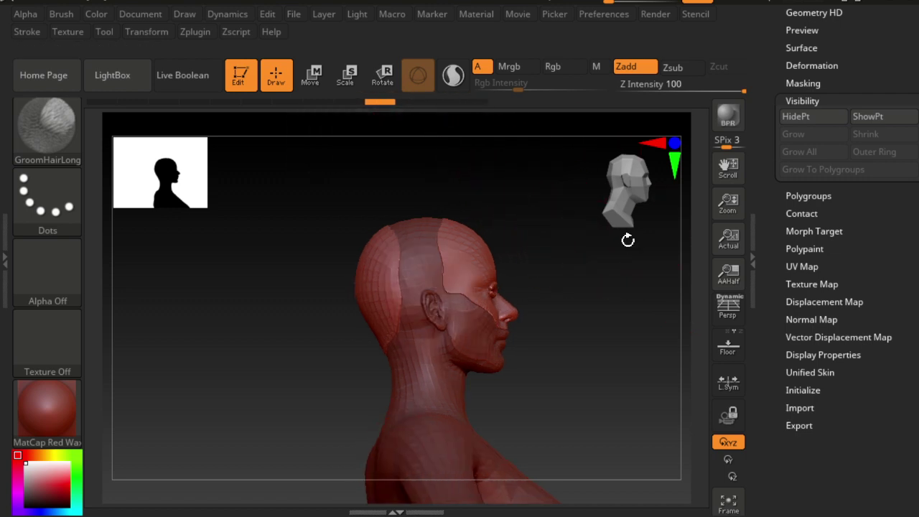
{"action": "left_click_drag", "start_coordinate": [415, 219], "coordinate": [364, 194], "text": "ctrl"}
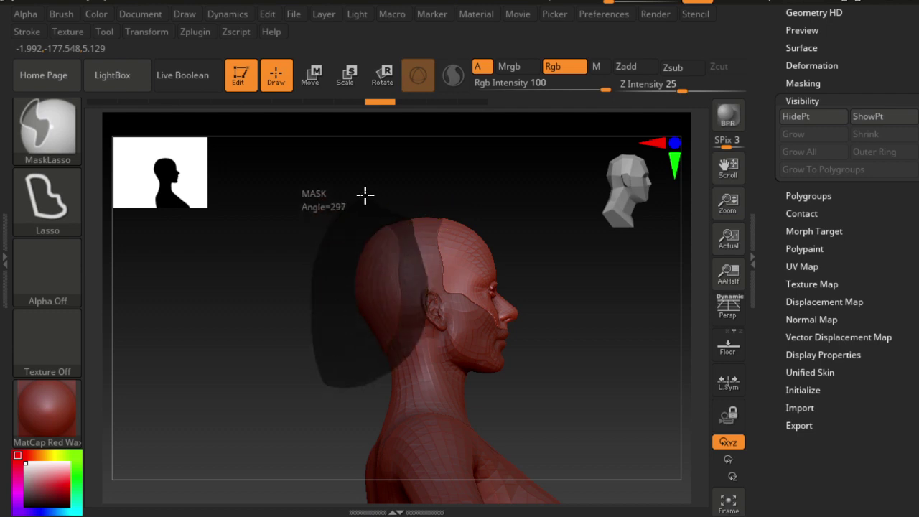
Hide everything outside the masked scalp and glance through the Deformation panel.
{"action": "left_click", "coordinate": [796, 116]}
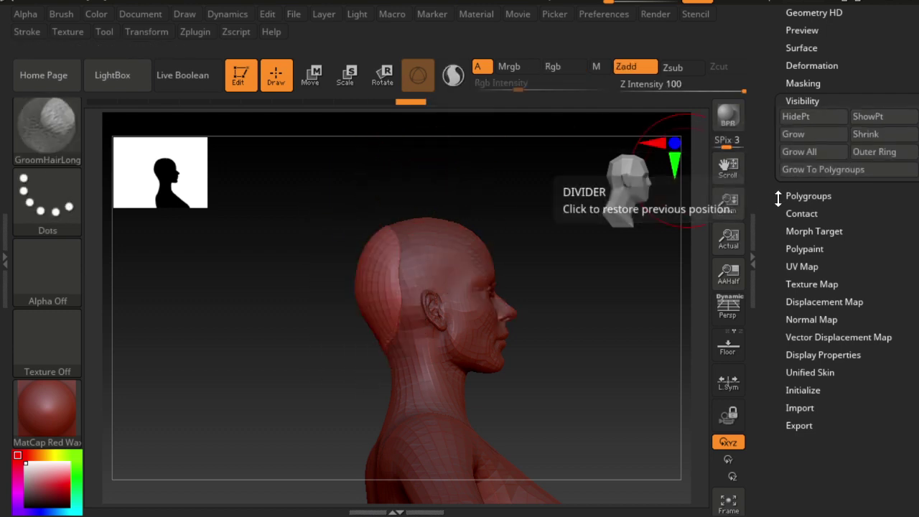
{"action": "scroll", "coordinate": [847, 251], "scroll_direction": "up", "scroll_amount": 1}
{"action": "scroll", "coordinate": [847, 251], "scroll_direction": "up", "scroll_amount": 4}
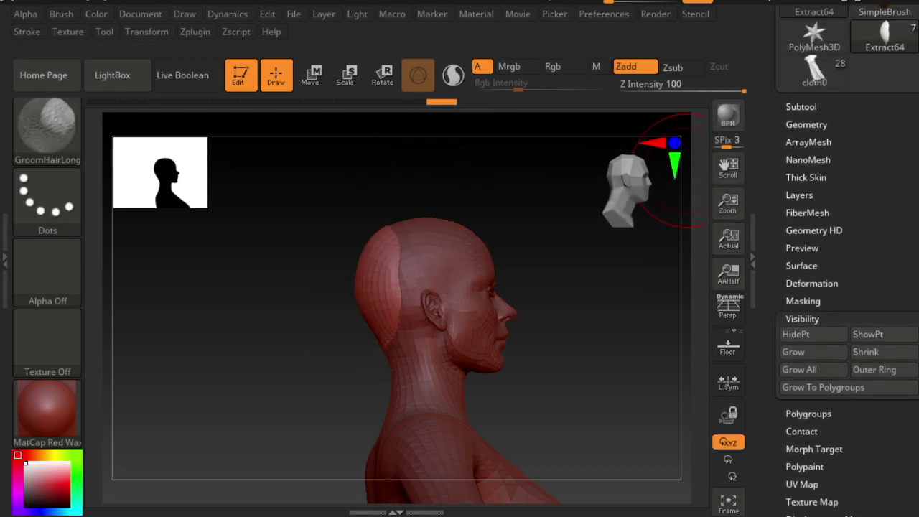
{"action": "left_click", "coordinate": [830, 283]}
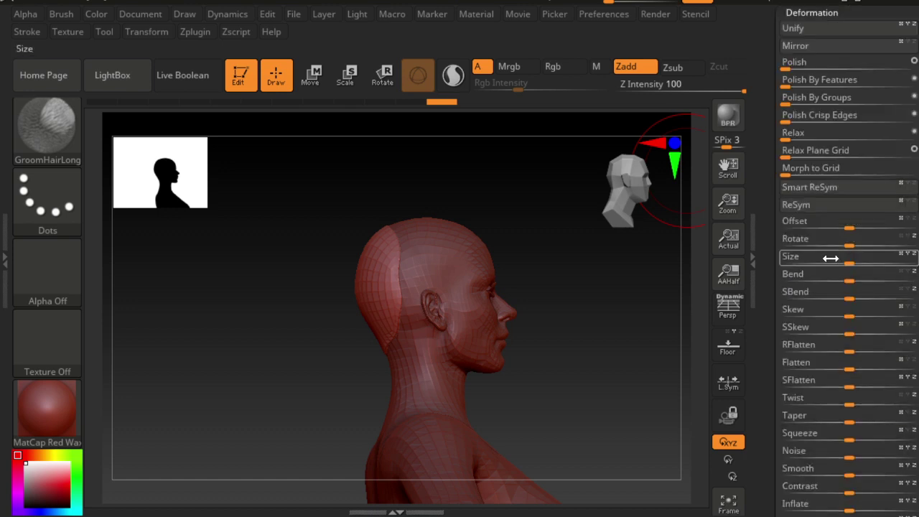
{"action": "scroll", "coordinate": [914, 115], "scroll_direction": "up", "scroll_amount": 1}
{"action": "scroll", "coordinate": [914, 115], "scroll_direction": "up", "scroll_amount": 3}
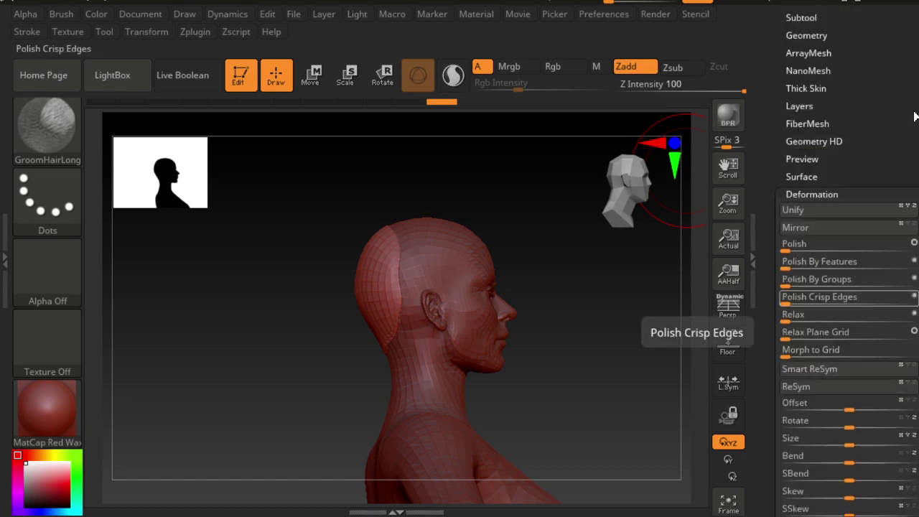
{"action": "left_click", "coordinate": [849, 165]}
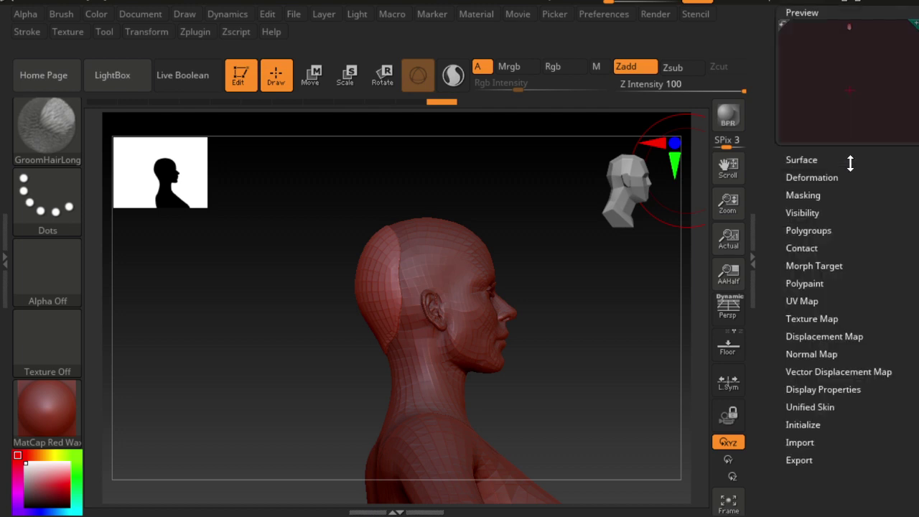
{"action": "left_click_drag", "start_coordinate": [847, 160], "coordinate": [887, 264]}
{"action": "scroll", "coordinate": [887, 263], "scroll_direction": "up", "scroll_amount": 2}
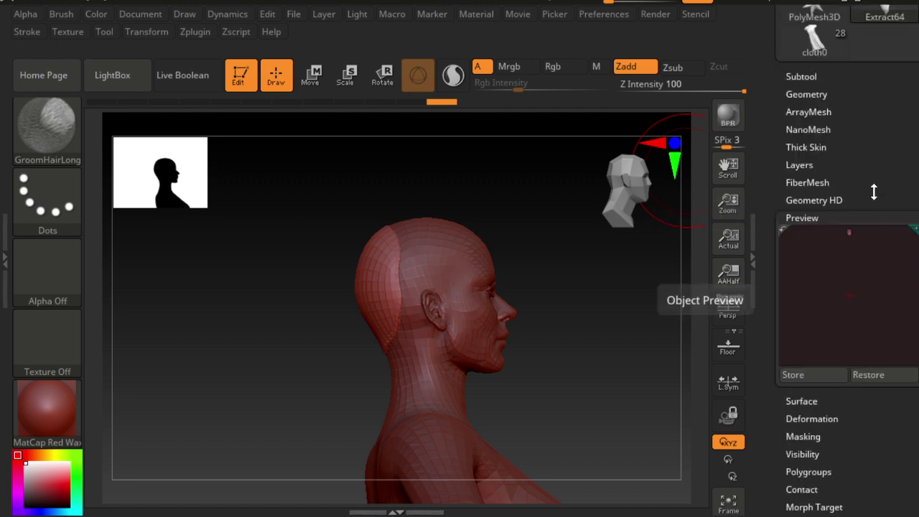
Delete the hidden polygons with Modify Topology > Del Hidden, leaving only the scalp.
{"action": "left_click", "coordinate": [807, 94]}
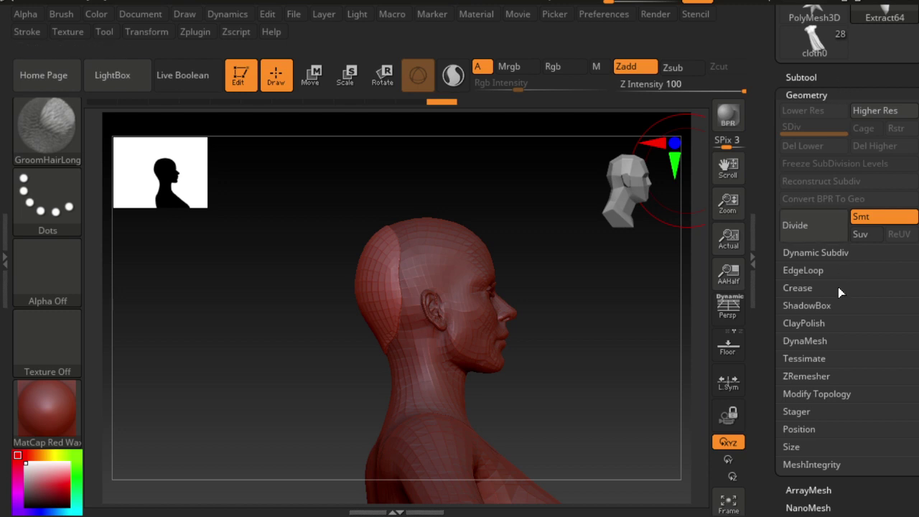
{"action": "left_click", "coordinate": [804, 391]}
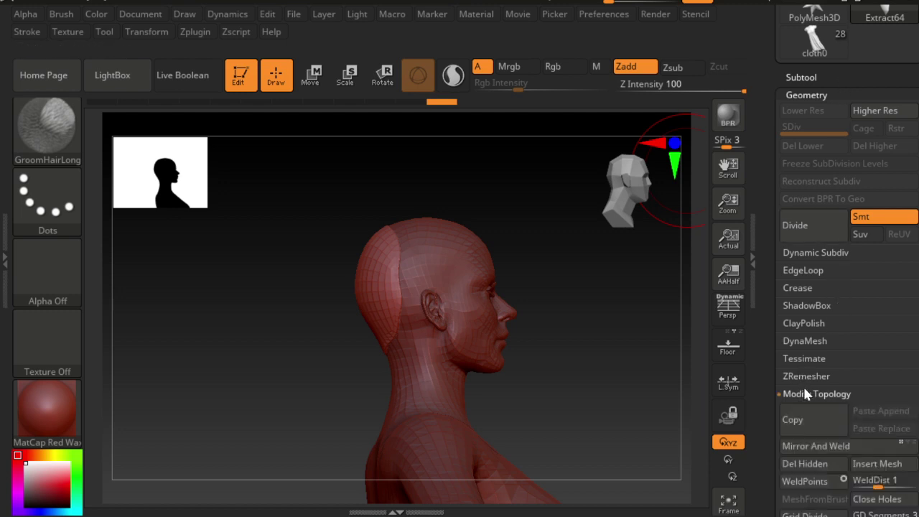
{"action": "scroll", "coordinate": [793, 390], "scroll_direction": "down", "scroll_amount": 1}
{"action": "left_click", "coordinate": [825, 431]}
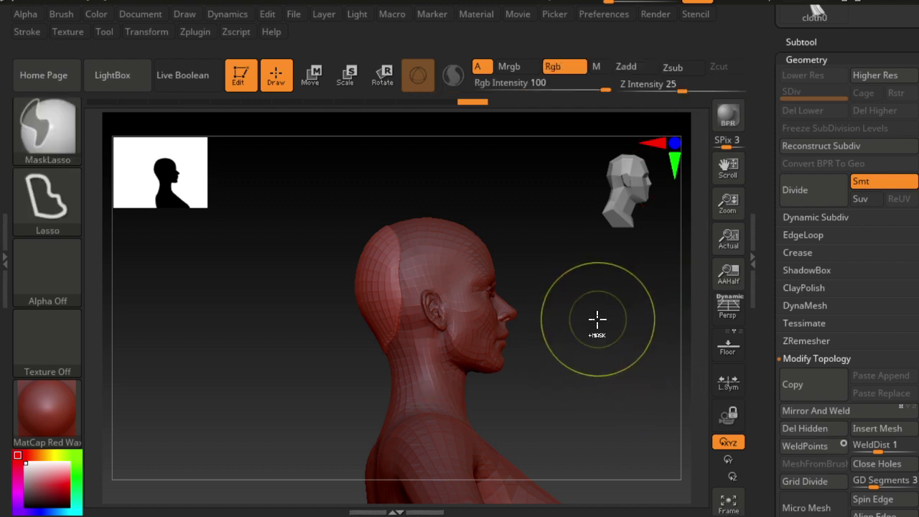
{"action": "mouse_move", "coordinate": [596, 323]}
{"action": "left_mouse_down"}
{"action": "mouse_move", "coordinate": [634, 318]}
{"action": "mouse_move", "coordinate": [618, 324]}
{"action": "mouse_move", "coordinate": [625, 321]}
{"action": "left_mouse_up"}
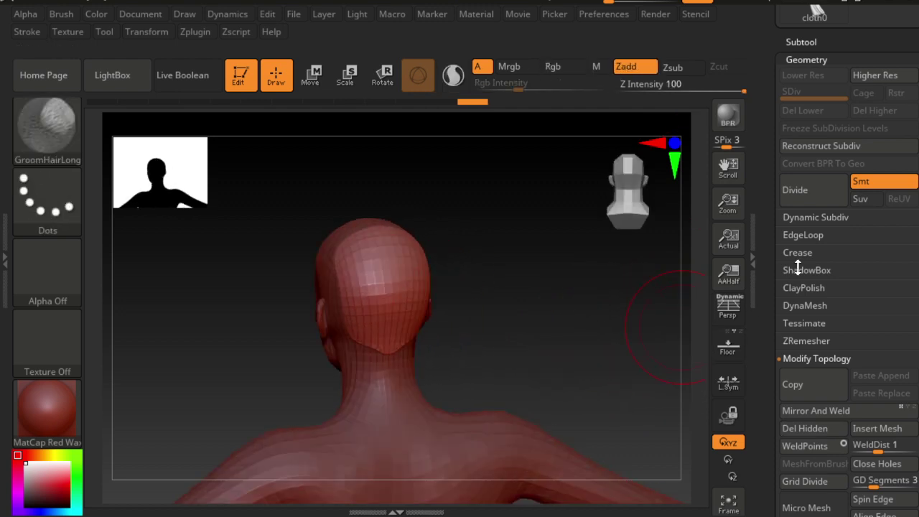
Load the Fibers142.ZFP preset from the FiberMesh Lightbox fibers.
{"action": "scroll", "coordinate": [811, 244], "scroll_direction": "down", "scroll_amount": 9}
{"action": "scroll", "coordinate": [815, 259], "scroll_direction": "down", "scroll_amount": 7}
{"action": "scroll", "coordinate": [815, 260], "scroll_direction": "down", "scroll_amount": 1}
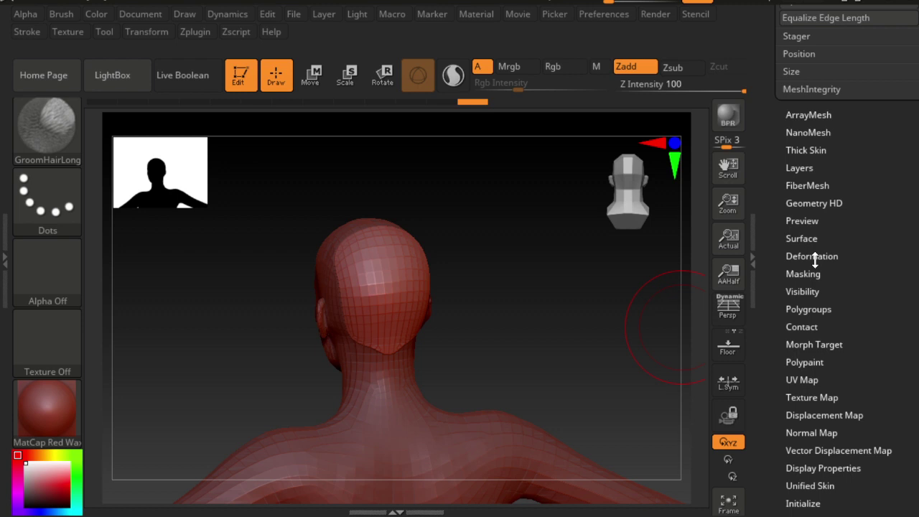
{"action": "left_click", "coordinate": [825, 185]}
{"action": "left_click", "coordinate": [816, 63]}
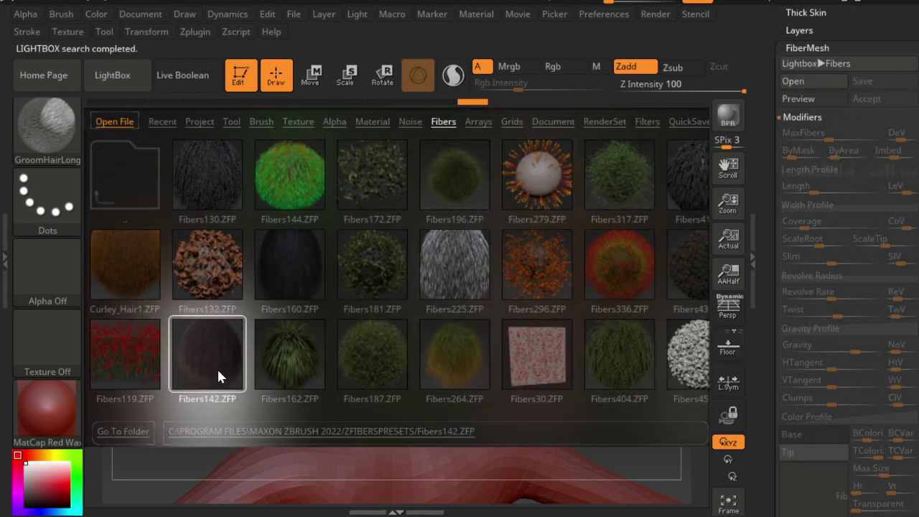
{"action": "left_click", "coordinate": [119, 79]}
Preview the fibres and lower the maximum fibre count to 25000.
{"action": "left_click", "coordinate": [796, 99]}
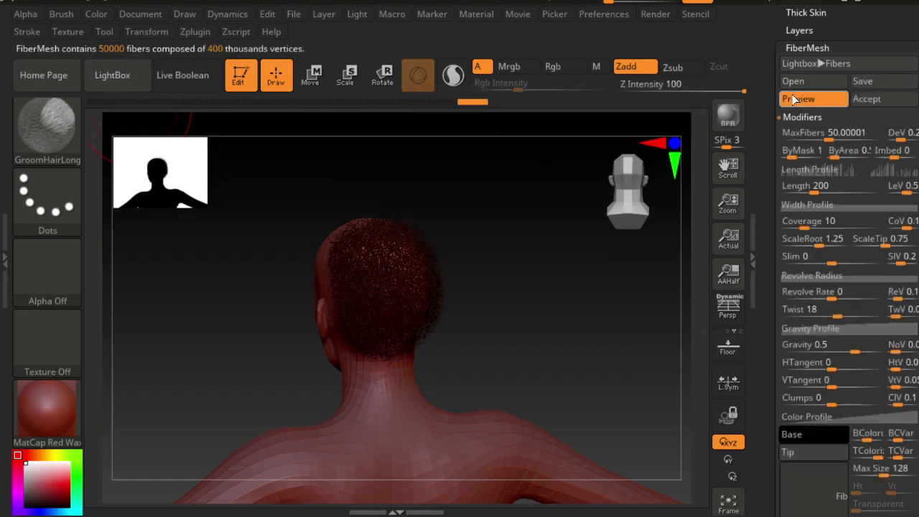
{"action": "left_click_drag", "start_coordinate": [559, 334], "coordinate": [675, 272]}
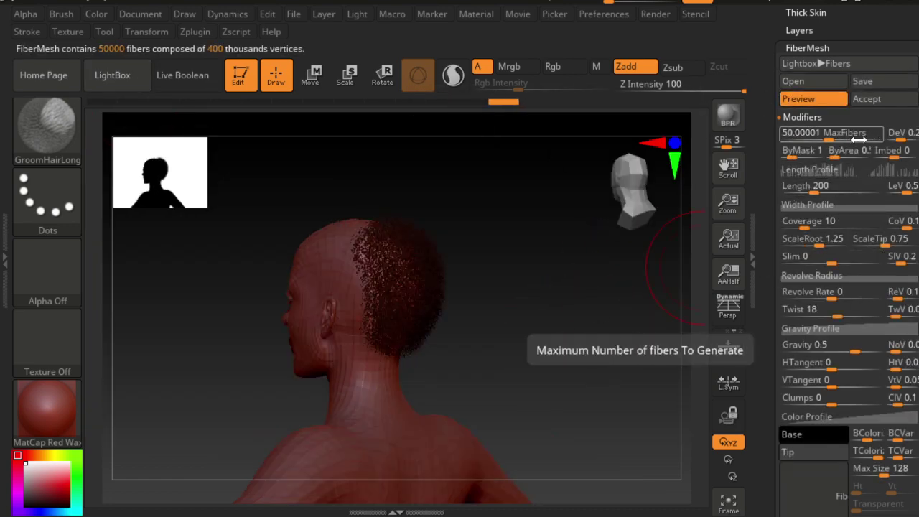
{"action": "left_click_drag", "start_coordinate": [838, 138], "coordinate": [866, 137]}
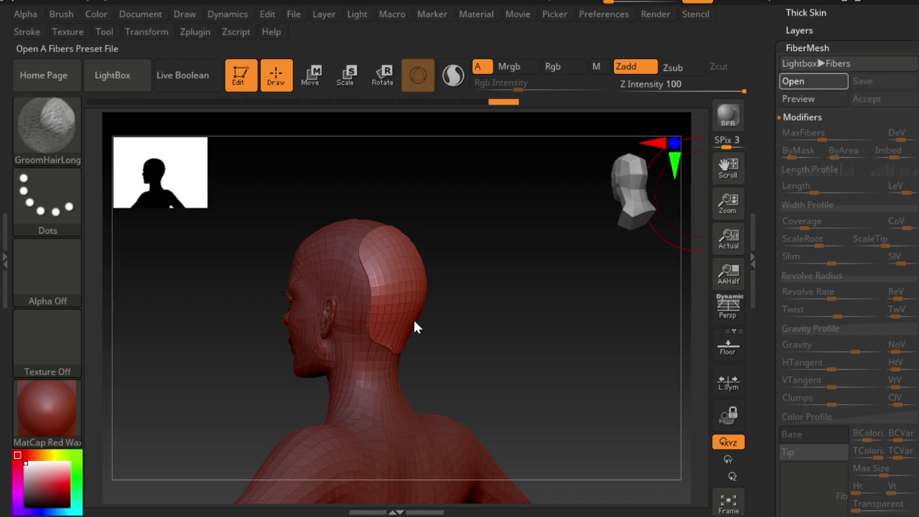
{"action": "left_click", "coordinate": [799, 98]}
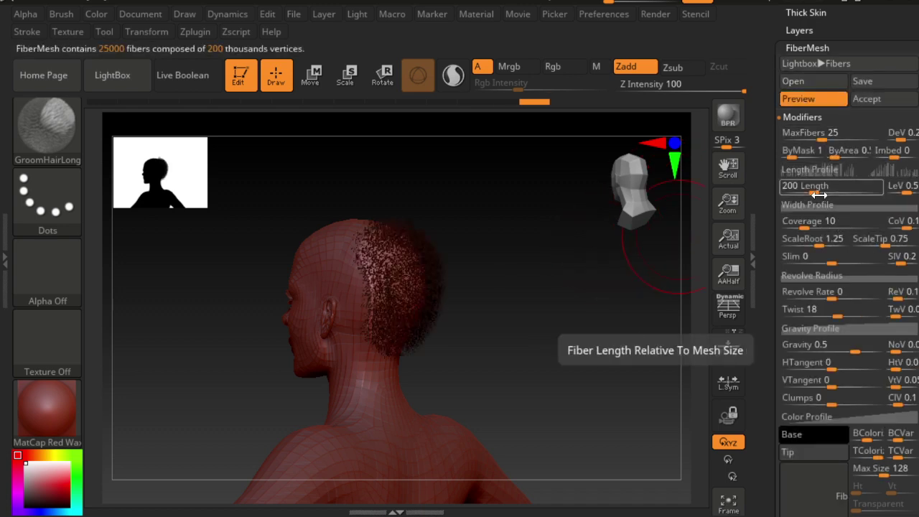
Raise fibre Length to 1285.08 and Coverage to 476.3, then accept the preview.
{"action": "left_click_drag", "start_coordinate": [818, 194], "coordinate": [856, 194]}
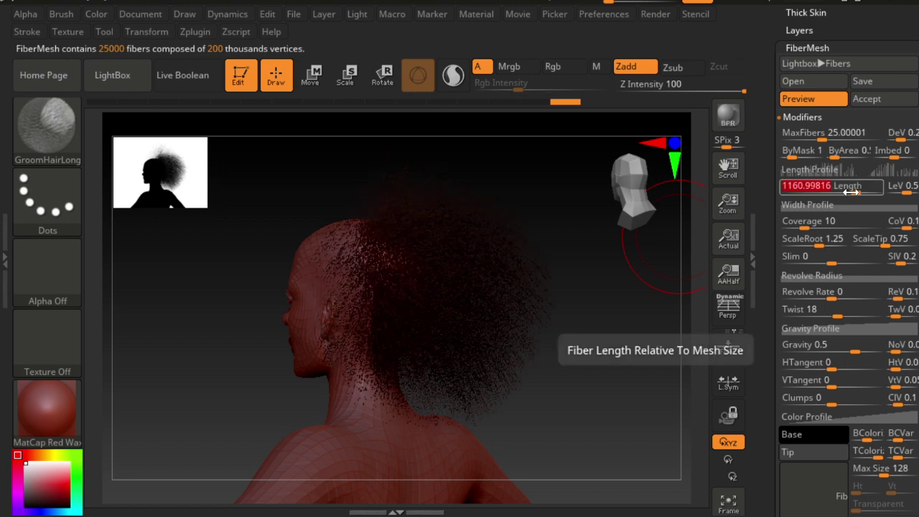
{"action": "left_click_drag", "start_coordinate": [851, 193], "coordinate": [862, 192]}
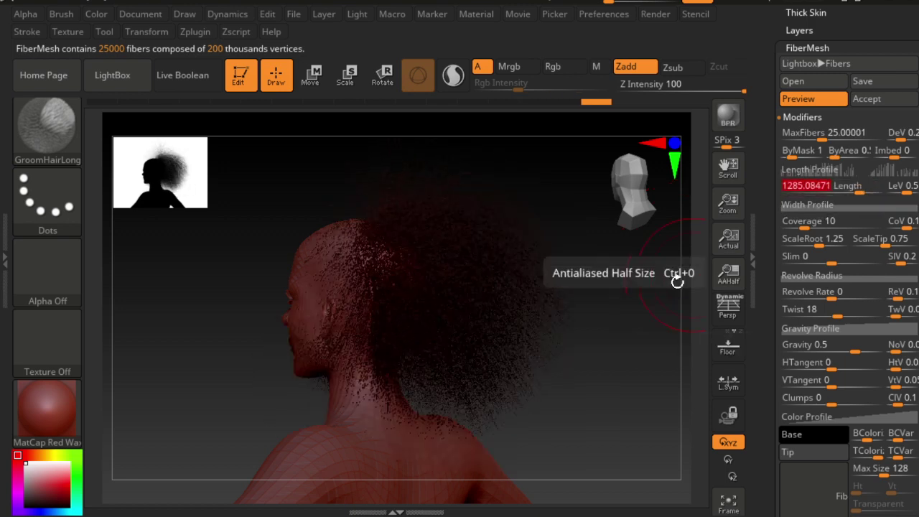
{"action": "left_click_drag", "start_coordinate": [677, 282], "coordinate": [682, 298]}
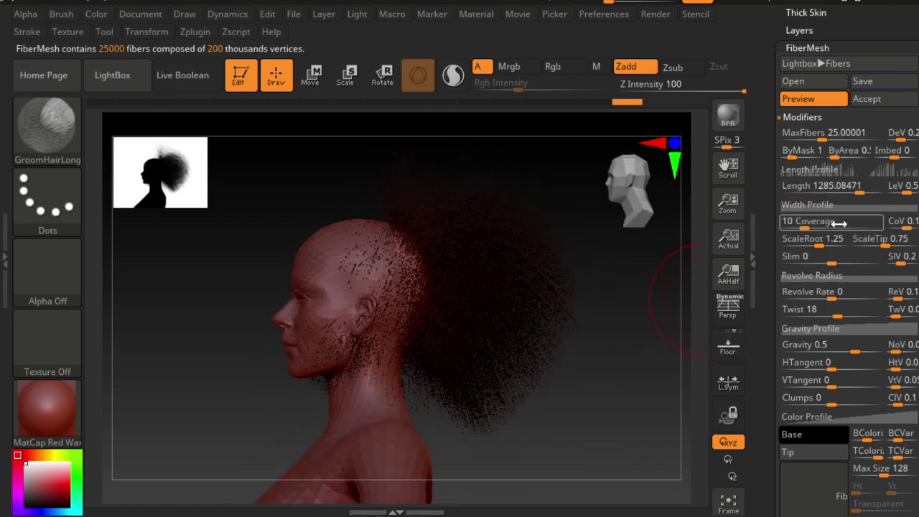
{"action": "left_click_drag", "start_coordinate": [833, 221], "coordinate": [844, 221]}
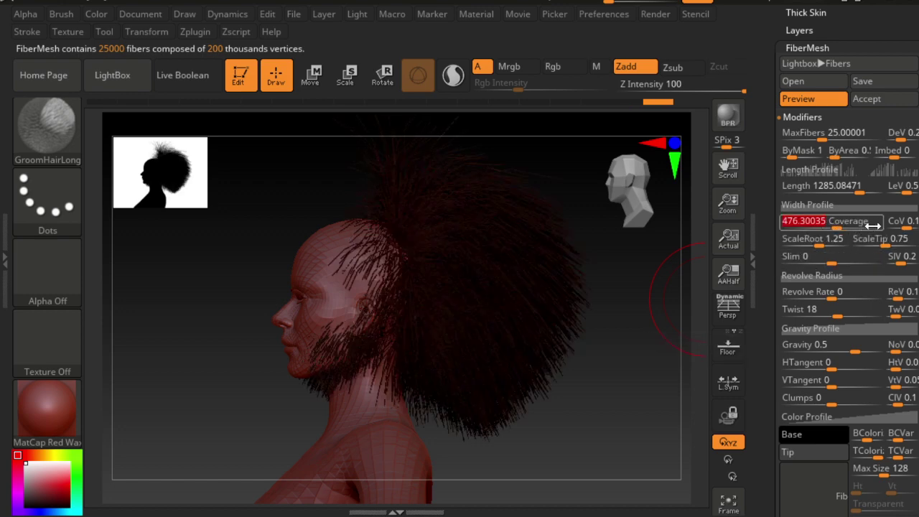
{"action": "key", "text": "Tab"}
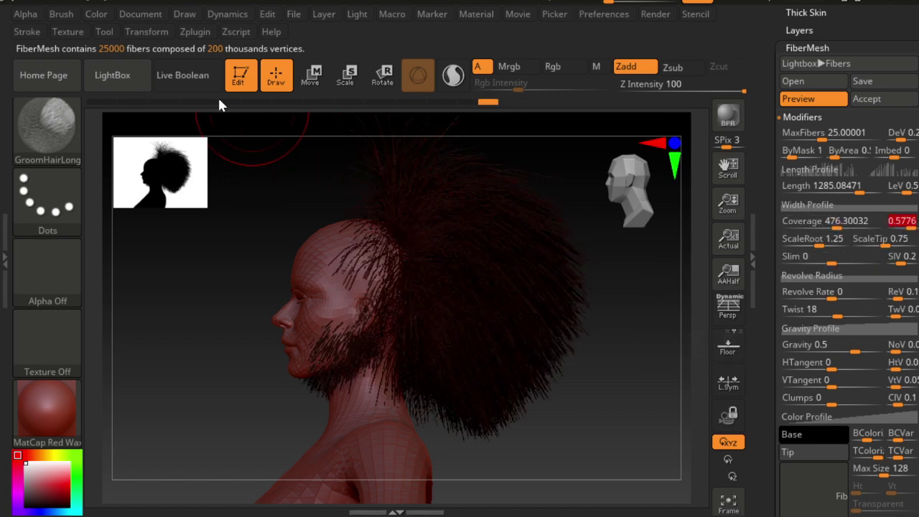
{"action": "left_click", "coordinate": [887, 102]}
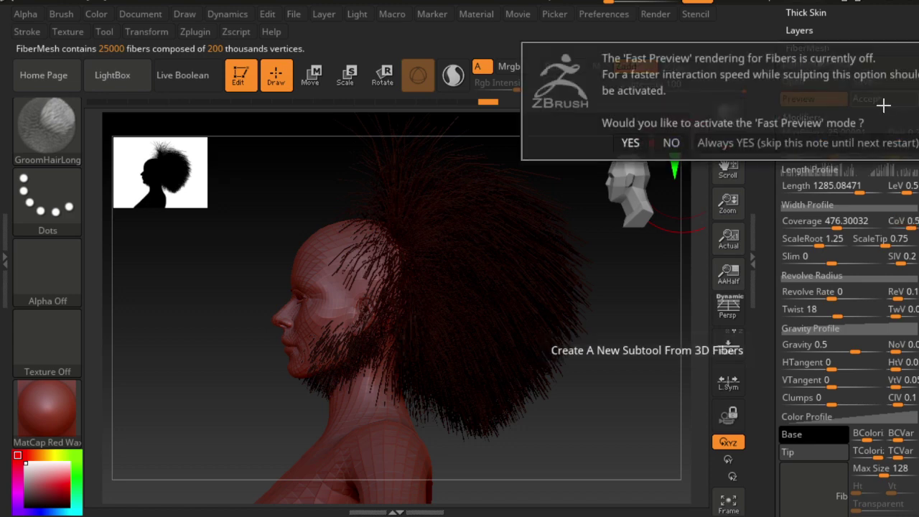
Confirm the Fast Preview prompt and comb the ear and crown fibres back from the face.
{"action": "left_click", "coordinate": [640, 144]}
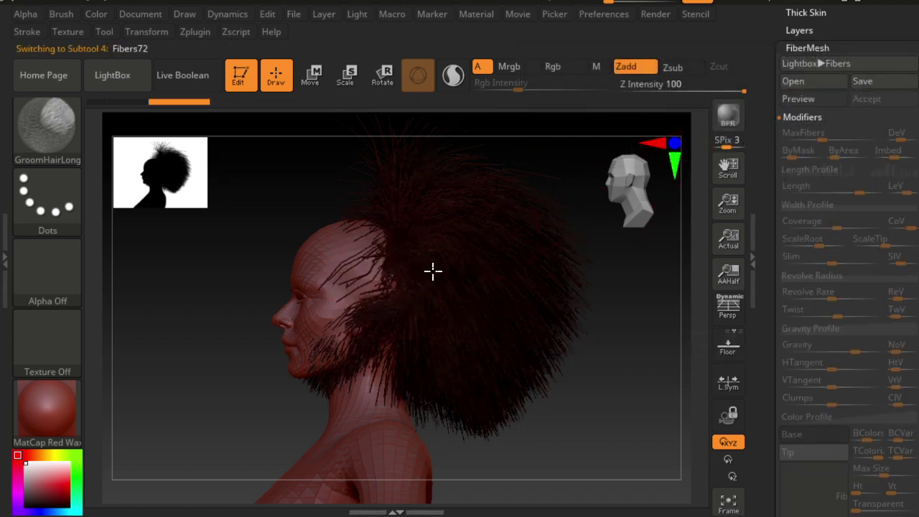
{"action": "mouse_move", "coordinate": [378, 290]}
{"action": "left_mouse_down"}
{"action": "mouse_move", "coordinate": [417, 272]}
{"action": "mouse_move", "coordinate": [406, 351]}
{"action": "mouse_move", "coordinate": [389, 359]}
{"action": "mouse_move", "coordinate": [440, 329]}
{"action": "mouse_move", "coordinate": [423, 338]}
{"action": "mouse_move", "coordinate": [426, 390]}
{"action": "mouse_move", "coordinate": [369, 369]}
{"action": "mouse_move", "coordinate": [503, 438]}
{"action": "mouse_move", "coordinate": [328, 198]}
{"action": "mouse_move", "coordinate": [437, 199]}
{"action": "mouse_move", "coordinate": [420, 239]}
{"action": "mouse_move", "coordinate": [533, 249]}
{"action": "mouse_move", "coordinate": [416, 203]}
{"action": "mouse_move", "coordinate": [395, 226]}
{"action": "mouse_move", "coordinate": [420, 246]}
{"action": "mouse_move", "coordinate": [427, 289]}
{"action": "mouse_move", "coordinate": [476, 273]}
{"action": "mouse_move", "coordinate": [501, 451]}
{"action": "mouse_move", "coordinate": [468, 448]}
{"action": "mouse_move", "coordinate": [400, 312]}
{"action": "mouse_move", "coordinate": [414, 441]}
{"action": "mouse_move", "coordinate": [426, 424]}
{"action": "mouse_move", "coordinate": [428, 371]}
{"action": "mouse_move", "coordinate": [365, 277]}
{"action": "mouse_move", "coordinate": [381, 291]}
{"action": "mouse_move", "coordinate": [510, 333]}
{"action": "mouse_move", "coordinate": [470, 224]}
{"action": "left_mouse_up"}
{"action": "mouse_move", "coordinate": [328, 218]}
{"action": "left_mouse_down"}
{"action": "mouse_move", "coordinate": [416, 198]}
{"action": "mouse_move", "coordinate": [357, 208]}
{"action": "left_mouse_up"}
{"action": "right_click_drag", "start_coordinate": [357, 208], "coordinate": [400, 253]}
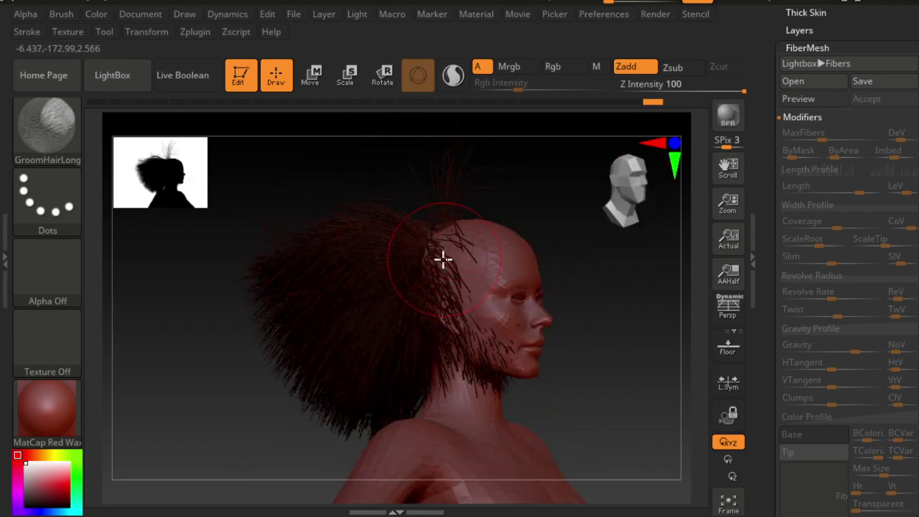
{"action": "key", "text": "ctrl+z"}
{"action": "key", "text": "ctrl+z"}
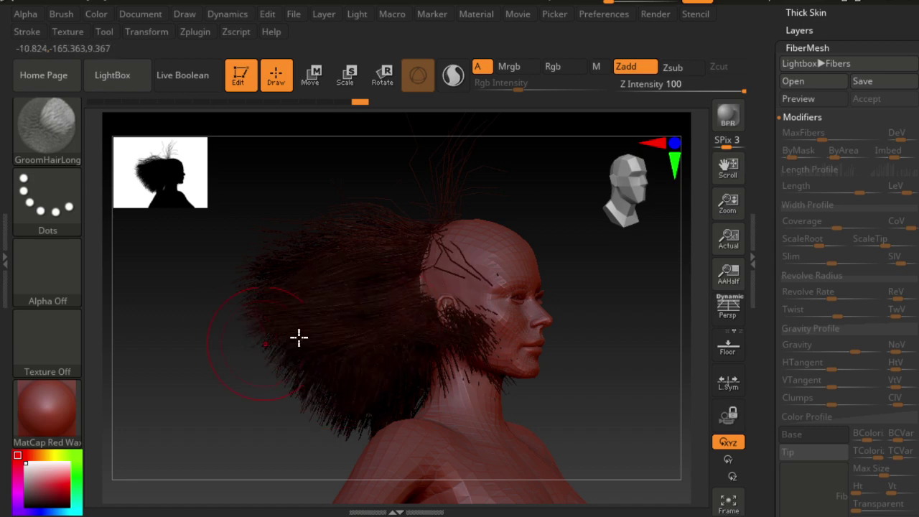
{"action": "key", "text": "ctrl+shift+z"}
{"action": "key", "text": "ctrl+shift+z"}
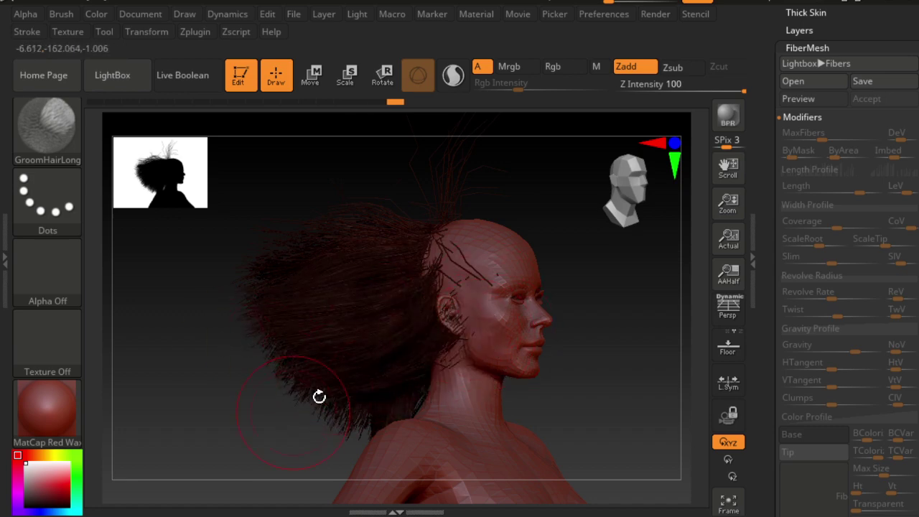
Groom the ear, neck and top strands into a tight mass behind the head.
{"action": "left_click_drag", "start_coordinate": [318, 395], "coordinate": [437, 359]}
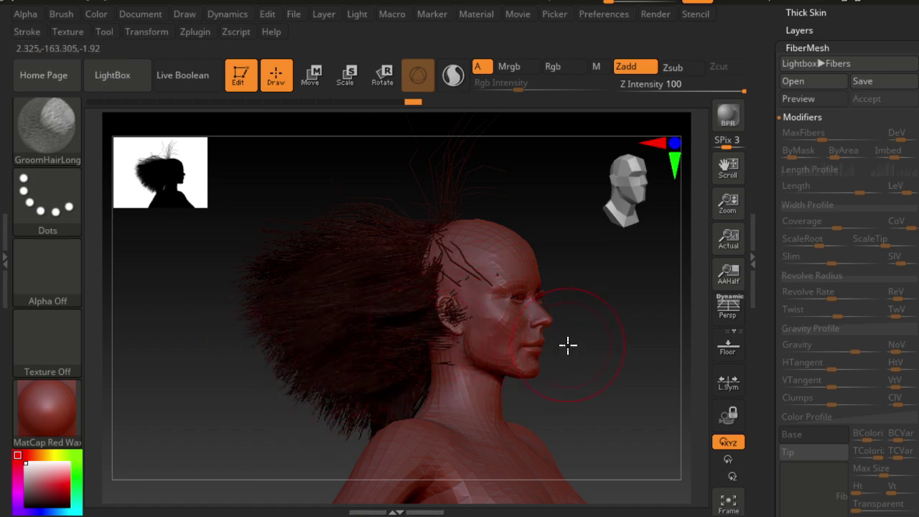
{"action": "left_click_drag", "start_coordinate": [568, 346], "coordinate": [505, 330]}
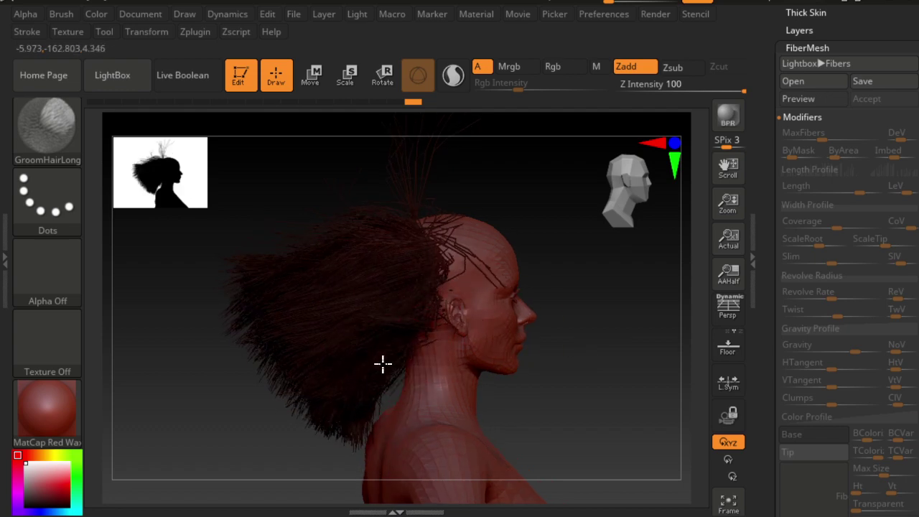
{"action": "left_click_drag", "start_coordinate": [382, 363], "coordinate": [419, 312]}
{"action": "left_click_drag", "start_coordinate": [485, 306], "coordinate": [396, 384]}
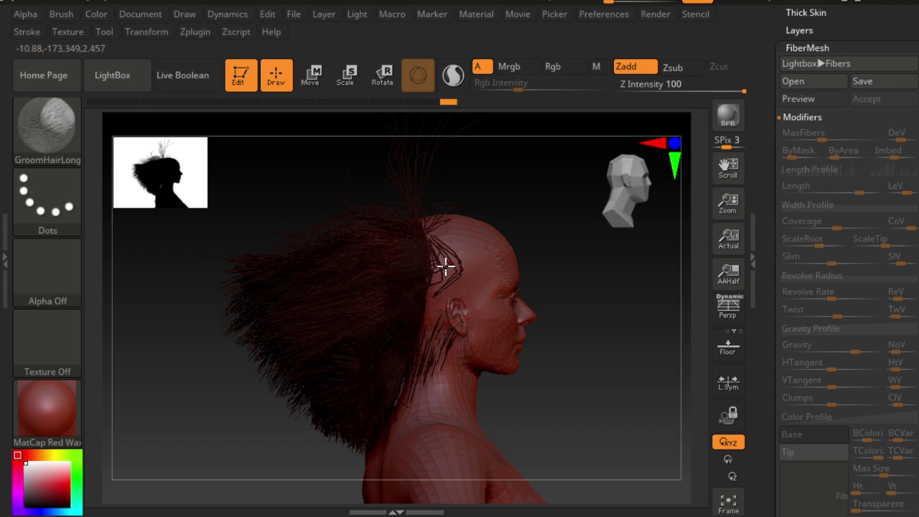
{"action": "left_click_drag", "start_coordinate": [447, 262], "coordinate": [437, 242]}
{"action": "mouse_move", "coordinate": [382, 214]}
{"action": "left_mouse_down"}
{"action": "mouse_move", "coordinate": [434, 227]}
{"action": "mouse_move", "coordinate": [398, 216]}
{"action": "left_mouse_up"}
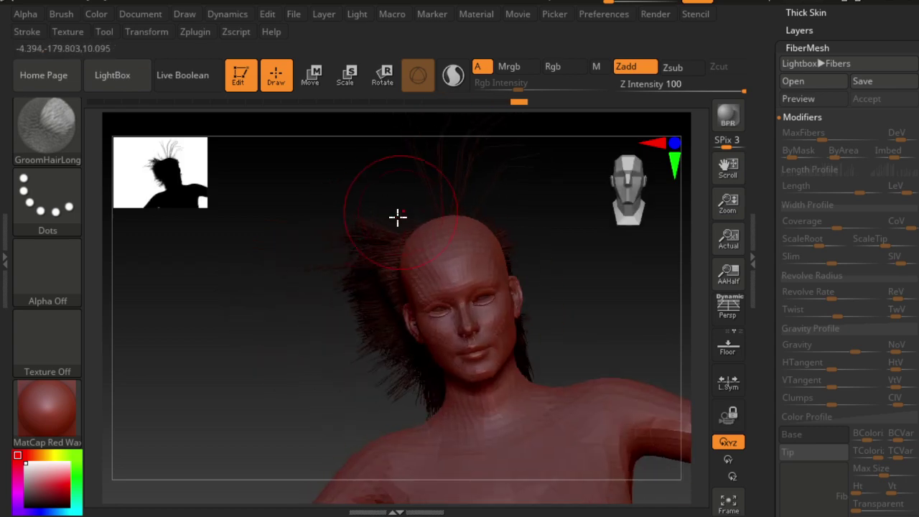
{"action": "left_click_drag", "start_coordinate": [294, 315], "coordinate": [371, 322]}
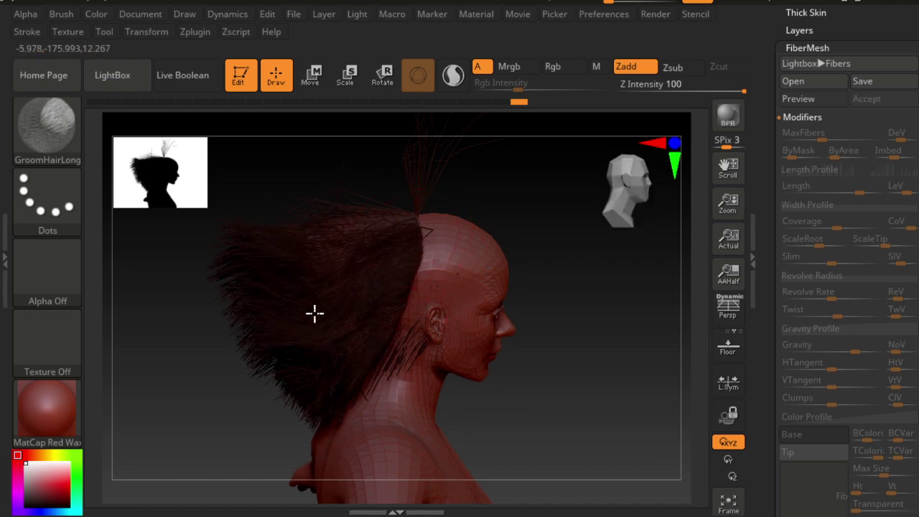
{"action": "left_click_drag", "start_coordinate": [349, 253], "coordinate": [280, 398]}
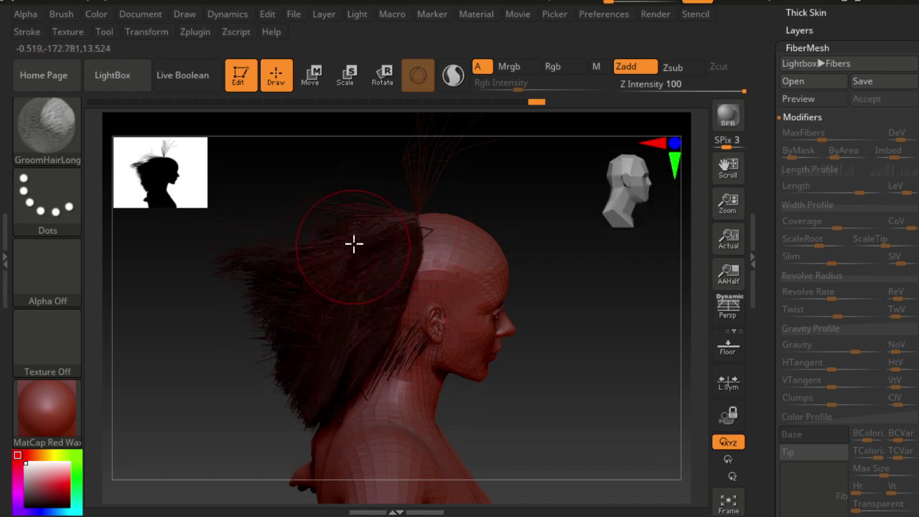
{"action": "mouse_move", "coordinate": [371, 310]}
{"action": "left_mouse_down"}
{"action": "mouse_move", "coordinate": [323, 354]}
{"action": "mouse_move", "coordinate": [233, 368]}
{"action": "mouse_move", "coordinate": [555, 440]}
{"action": "mouse_move", "coordinate": [409, 373]}
{"action": "mouse_move", "coordinate": [491, 388]}
{"action": "mouse_move", "coordinate": [478, 380]}
{"action": "mouse_move", "coordinate": [572, 333]}
{"action": "mouse_move", "coordinate": [632, 203]}
{"action": "left_mouse_up"}
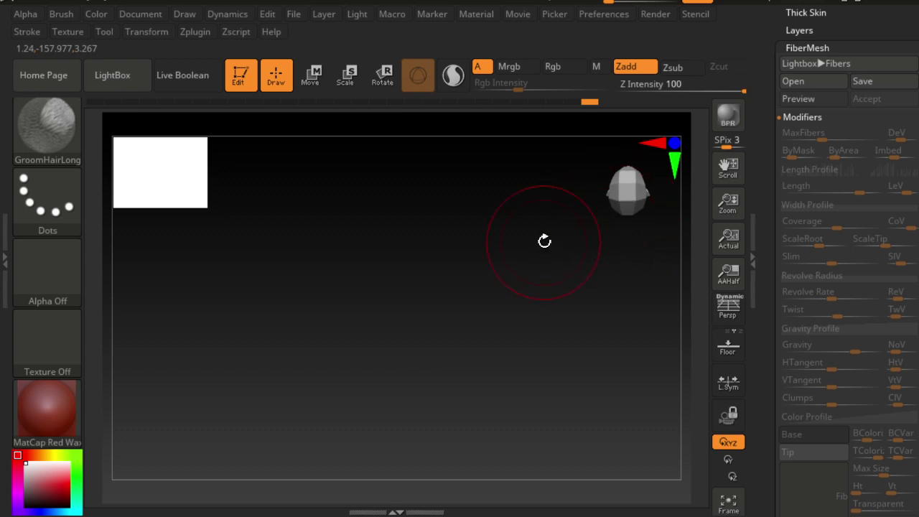
Comb the back hair straight down, then orbit around the head to inspect it.
{"action": "left_click", "coordinate": [629, 167]}
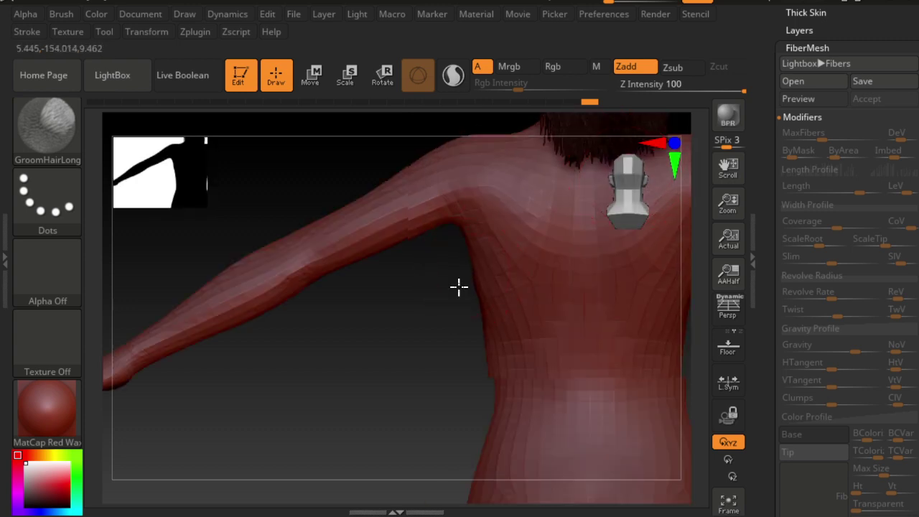
{"action": "left_click_drag", "start_coordinate": [369, 258], "coordinate": [453, 295], "text": "alt"}
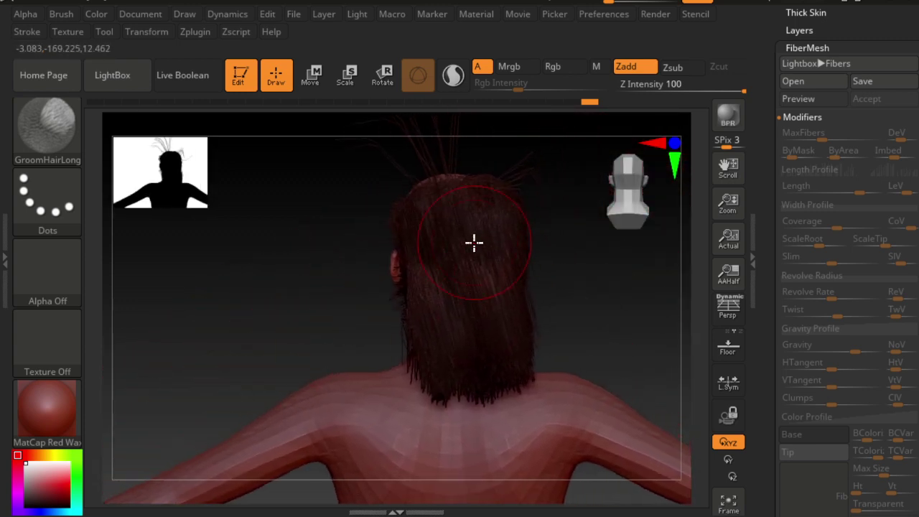
{"action": "mouse_move", "coordinate": [474, 243]}
{"action": "left_mouse_down"}
{"action": "mouse_move", "coordinate": [460, 324]}
{"action": "mouse_move", "coordinate": [459, 474]}
{"action": "left_mouse_up"}
{"action": "left_click_drag", "start_coordinate": [501, 230], "coordinate": [503, 380]}
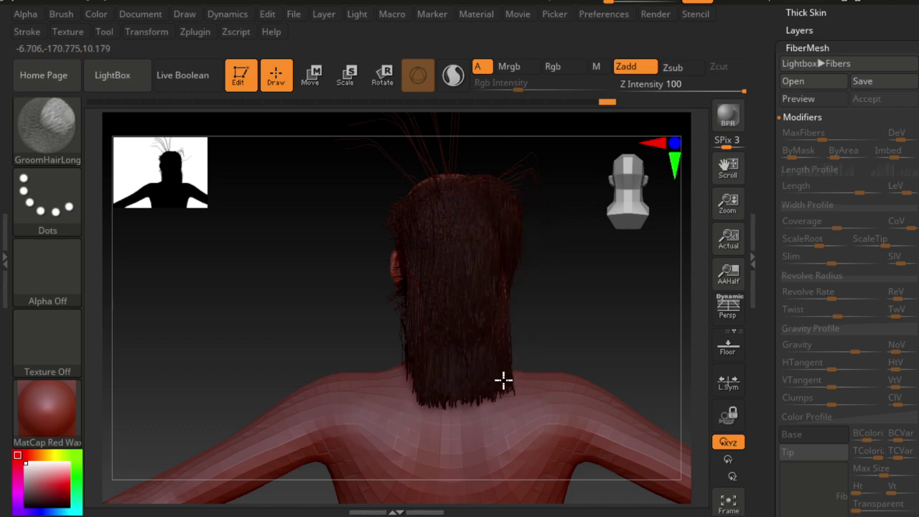
{"action": "left_click_drag", "start_coordinate": [586, 297], "coordinate": [625, 271]}
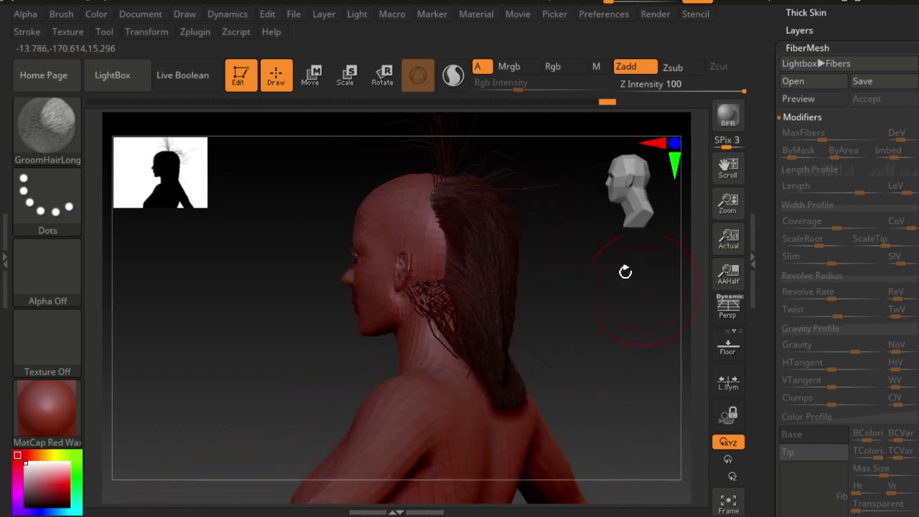
{"action": "left_click_drag", "start_coordinate": [452, 139], "coordinate": [466, 148]}
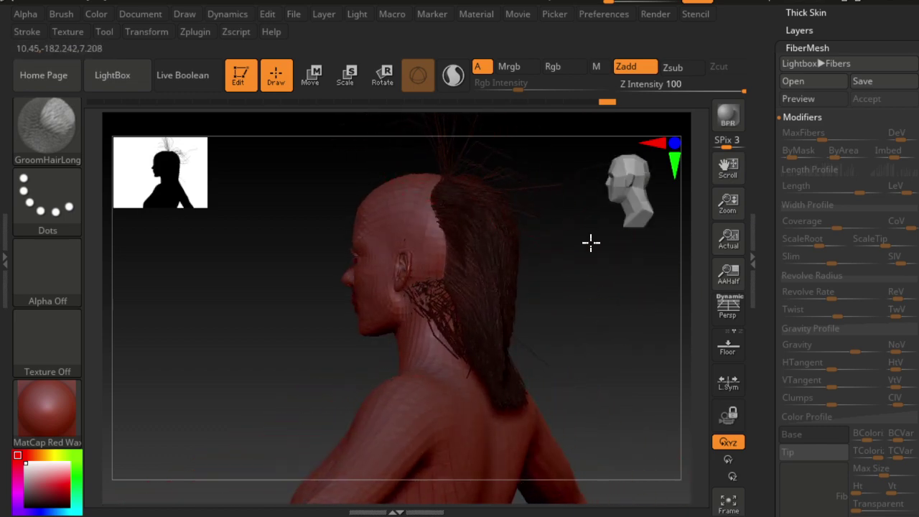
{"action": "left_click_drag", "start_coordinate": [638, 316], "coordinate": [495, 254], "text": "alt"}
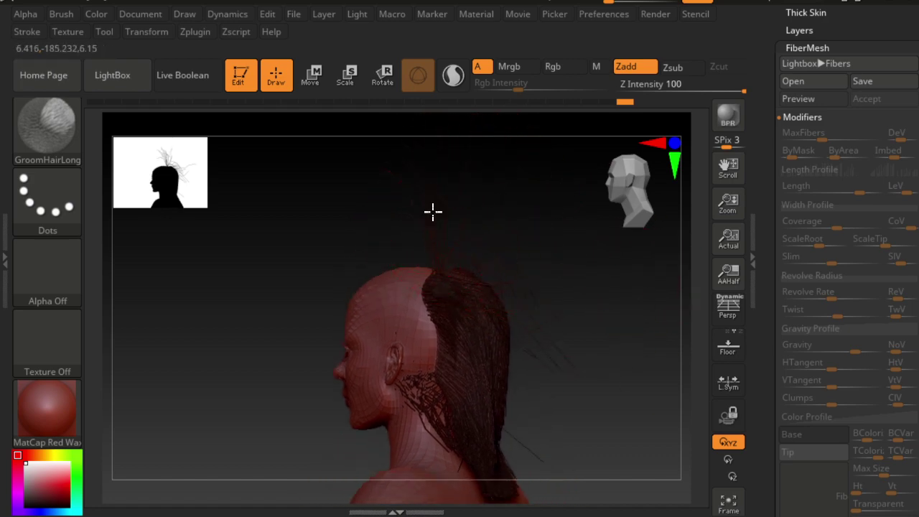
{"action": "mouse_move", "coordinate": [420, 191]}
{"action": "left_mouse_down"}
{"action": "mouse_move", "coordinate": [417, 199]}
{"action": "mouse_move", "coordinate": [542, 237]}
{"action": "mouse_move", "coordinate": [483, 231]}
{"action": "mouse_move", "coordinate": [527, 237]}
{"action": "left_mouse_up"}
{"action": "left_click_drag", "start_coordinate": [590, 275], "coordinate": [620, 310]}
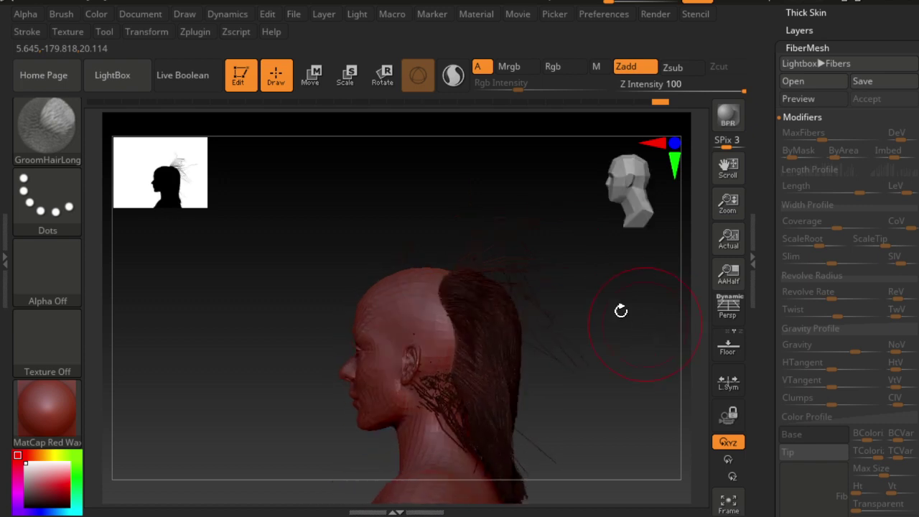
{"action": "mouse_move", "coordinate": [547, 236]}
{"action": "left_mouse_down"}
{"action": "mouse_move", "coordinate": [595, 261]}
{"action": "mouse_move", "coordinate": [470, 191]}
{"action": "mouse_move", "coordinate": [530, 260]}
{"action": "mouse_move", "coordinate": [449, 206]}
{"action": "left_mouse_up"}
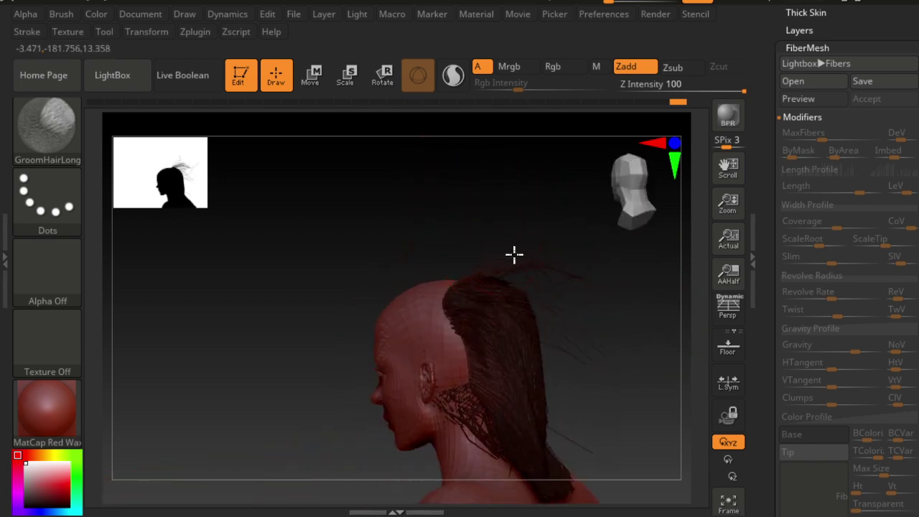
{"action": "mouse_move", "coordinate": [585, 390]}
{"action": "left_mouse_down"}
{"action": "mouse_move", "coordinate": [601, 387]}
{"action": "mouse_move", "coordinate": [589, 328]}
{"action": "mouse_move", "coordinate": [596, 382]}
{"action": "left_mouse_up"}
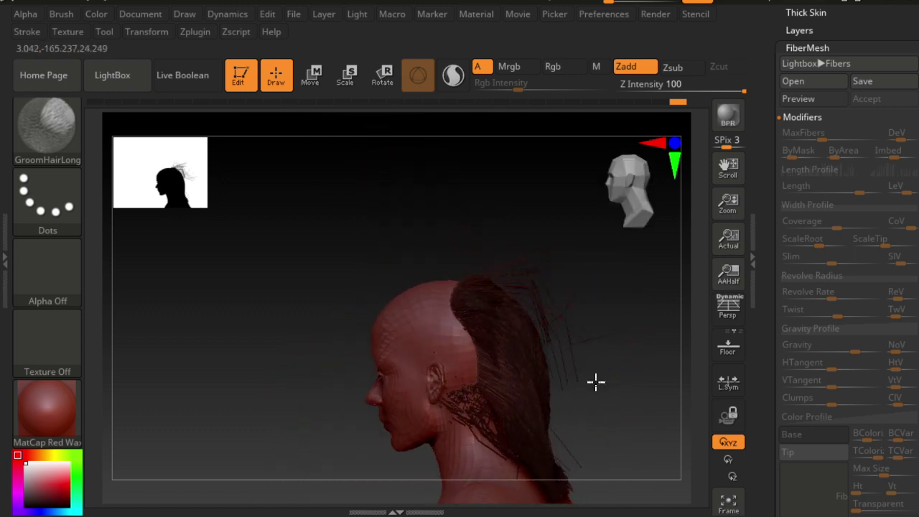
{"action": "mouse_move", "coordinate": [590, 350]}
{"action": "left_mouse_down"}
{"action": "mouse_move", "coordinate": [558, 174]}
{"action": "mouse_move", "coordinate": [582, 278]}
{"action": "mouse_move", "coordinate": [544, 302]}
{"action": "left_mouse_up"}
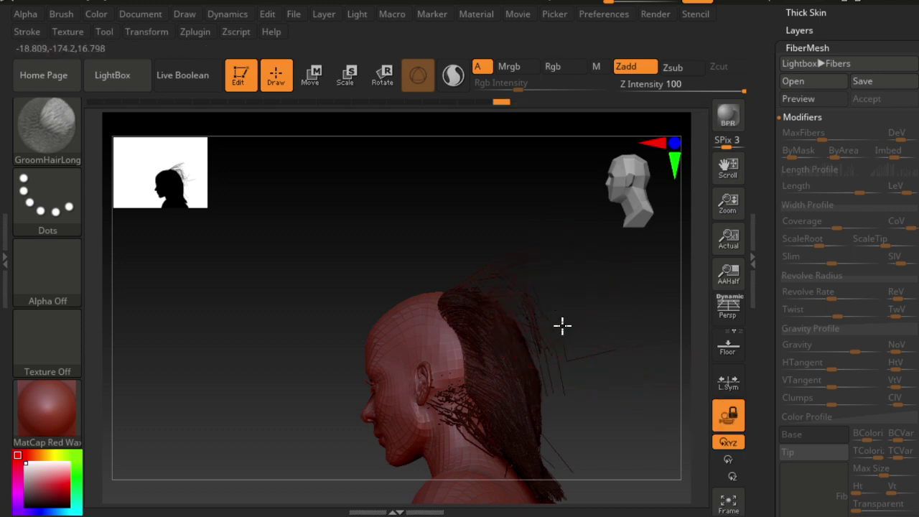
Reshape the crown strands and comb the lock down to a narrow tip.
{"action": "left_click_drag", "start_coordinate": [566, 382], "coordinate": [568, 404]}
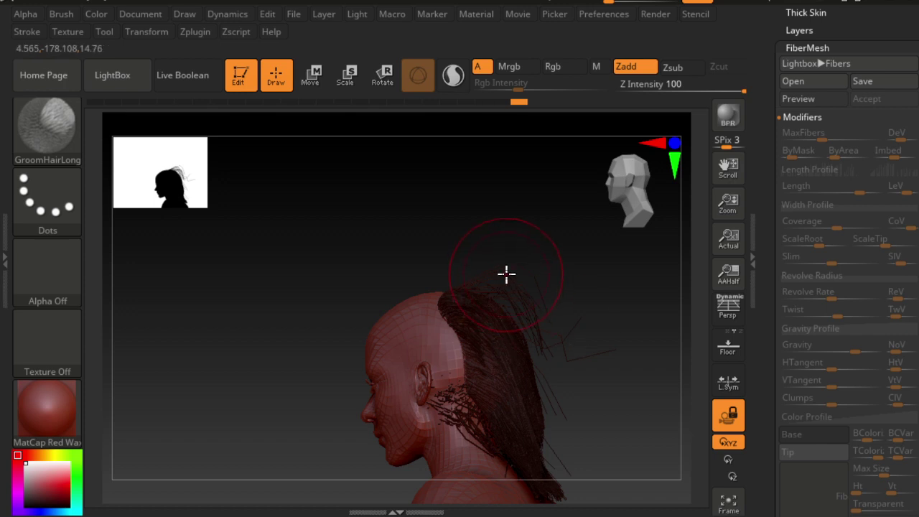
{"action": "mouse_move", "coordinate": [544, 318]}
{"action": "left_mouse_down"}
{"action": "mouse_move", "coordinate": [576, 339]}
{"action": "mouse_move", "coordinate": [562, 332]}
{"action": "left_mouse_up"}
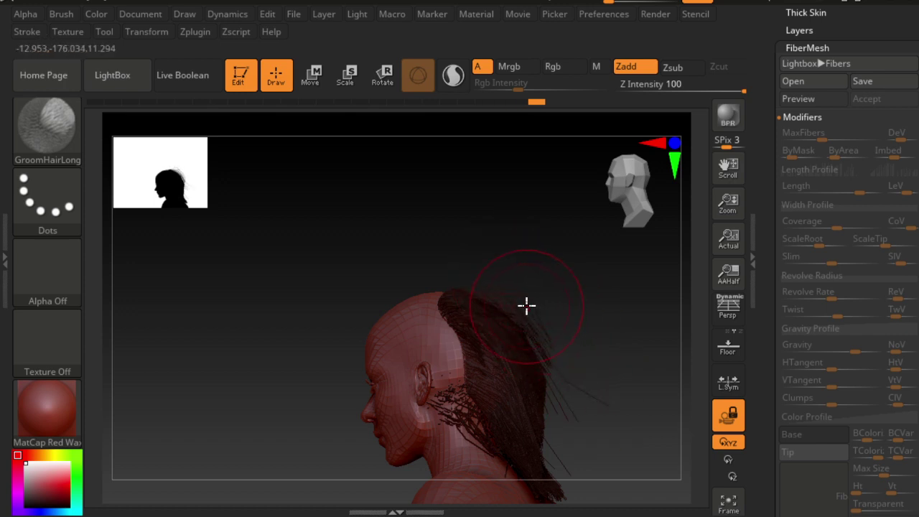
{"action": "left_click_drag", "start_coordinate": [527, 306], "coordinate": [545, 370]}
{"action": "mouse_move", "coordinate": [538, 326]}
{"action": "left_mouse_down"}
{"action": "mouse_move", "coordinate": [529, 297]}
{"action": "mouse_move", "coordinate": [577, 413]}
{"action": "left_mouse_up"}
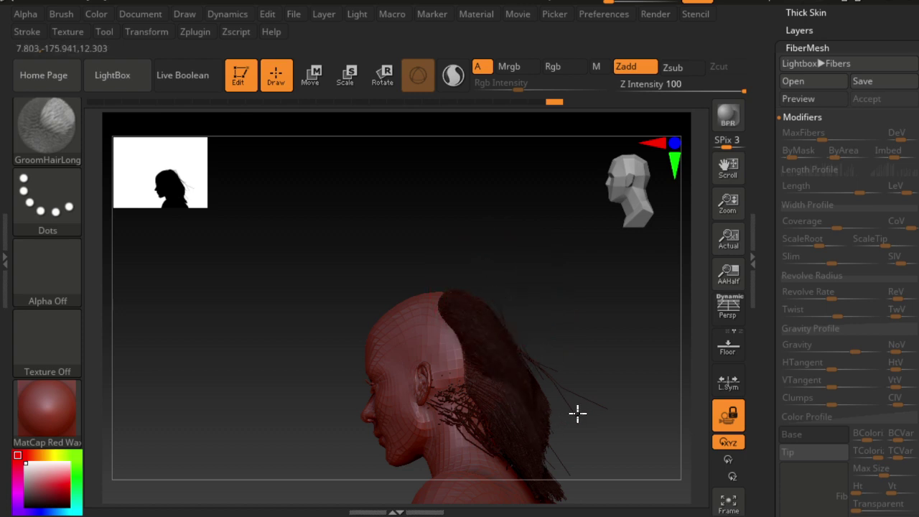
{"action": "mouse_move", "coordinate": [561, 374]}
{"action": "left_mouse_down"}
{"action": "mouse_move", "coordinate": [567, 414]}
{"action": "mouse_move", "coordinate": [539, 373]}
{"action": "mouse_move", "coordinate": [558, 430]}
{"action": "left_mouse_up"}
{"action": "mouse_move", "coordinate": [460, 406]}
{"action": "left_mouse_down"}
{"action": "mouse_move", "coordinate": [467, 431]}
{"action": "mouse_move", "coordinate": [529, 498]}
{"action": "left_mouse_up"}
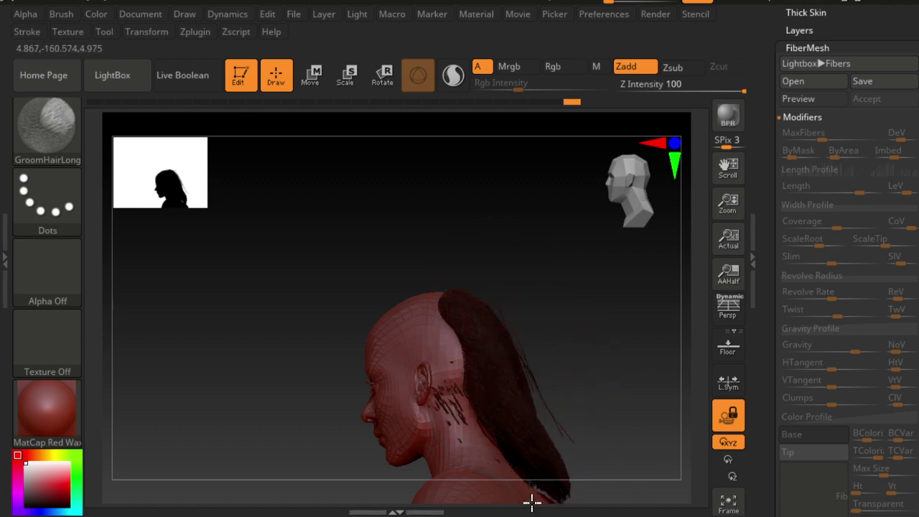
{"action": "left_click_drag", "start_coordinate": [576, 473], "coordinate": [570, 501]}
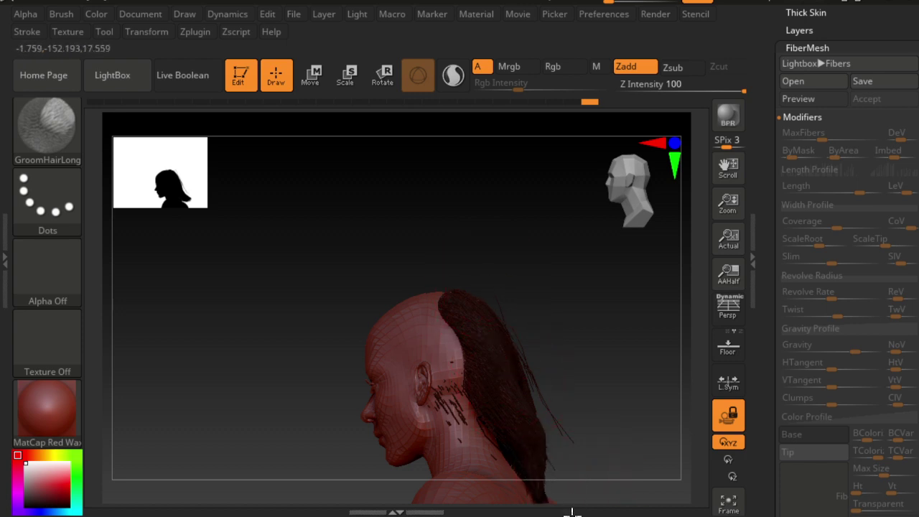
{"action": "left_click_drag", "start_coordinate": [550, 459], "coordinate": [585, 512]}
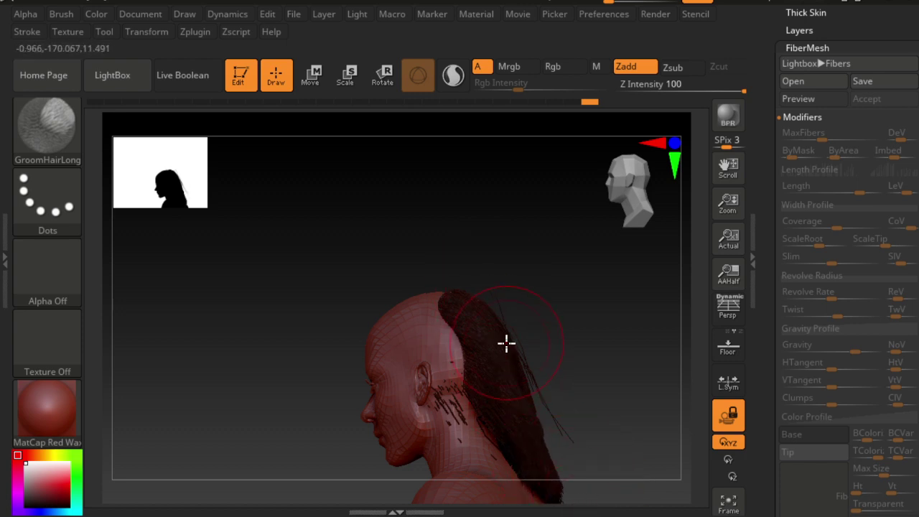
{"action": "left_click_drag", "start_coordinate": [506, 343], "coordinate": [546, 476]}
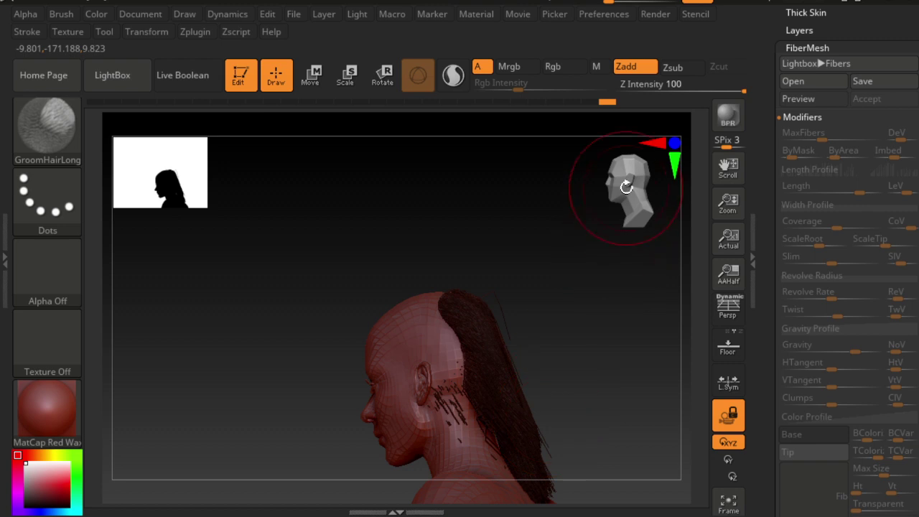
From an exact back view, comb crown hair over the light patch and tidy the neck ends.
{"action": "mouse_move", "coordinate": [626, 187]}
{"action": "left_mouse_down"}
{"action": "mouse_move", "coordinate": [607, 191]}
{"action": "mouse_move", "coordinate": [575, 263]}
{"action": "left_mouse_up"}
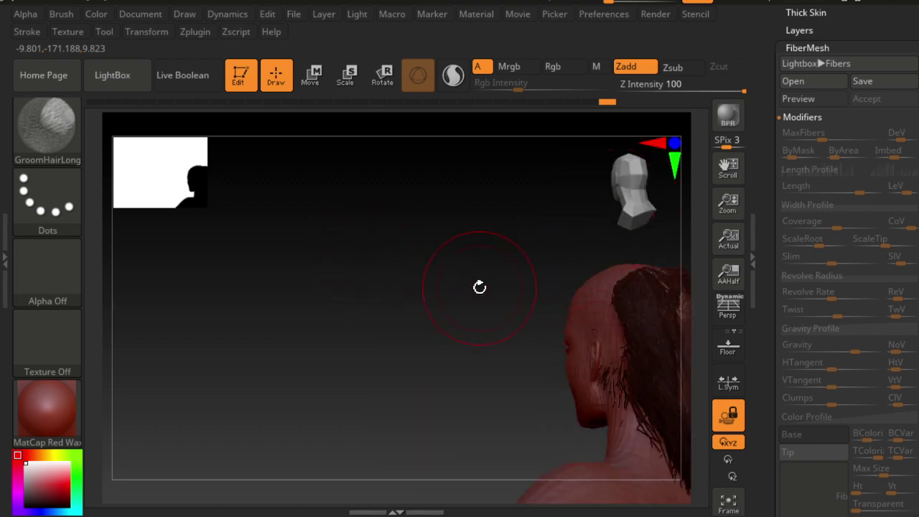
{"action": "left_click", "coordinate": [728, 415]}
{"action": "left_click_drag", "start_coordinate": [486, 312], "coordinate": [302, 271], "text": "alt"}
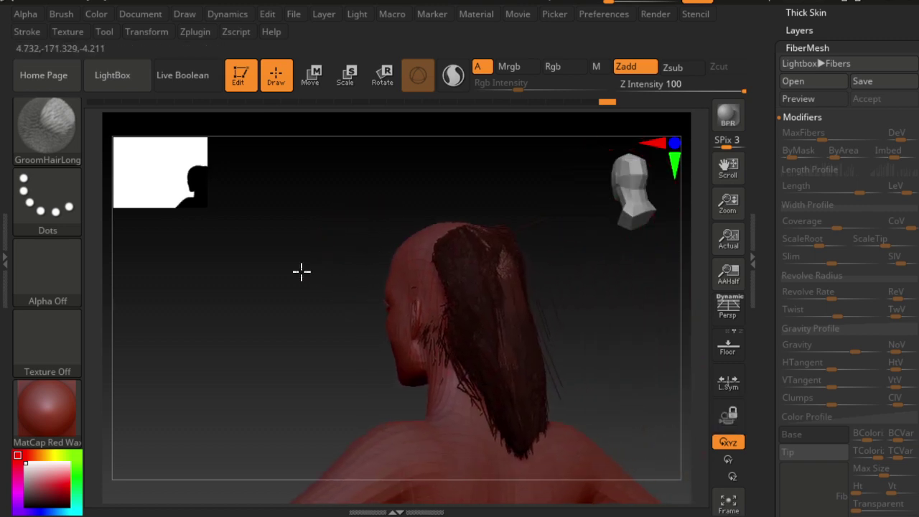
{"action": "left_click", "coordinate": [729, 415]}
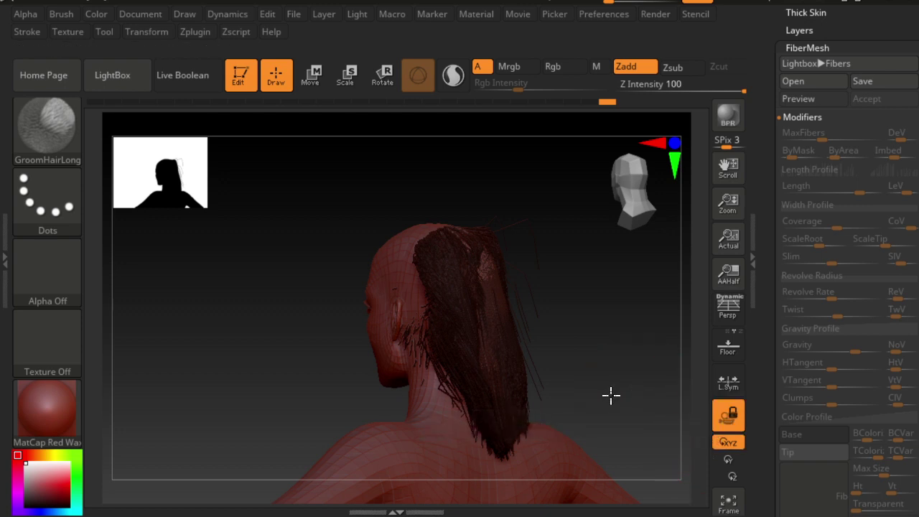
{"action": "left_click_drag", "start_coordinate": [690, 424], "coordinate": [630, 404], "text": "shift"}
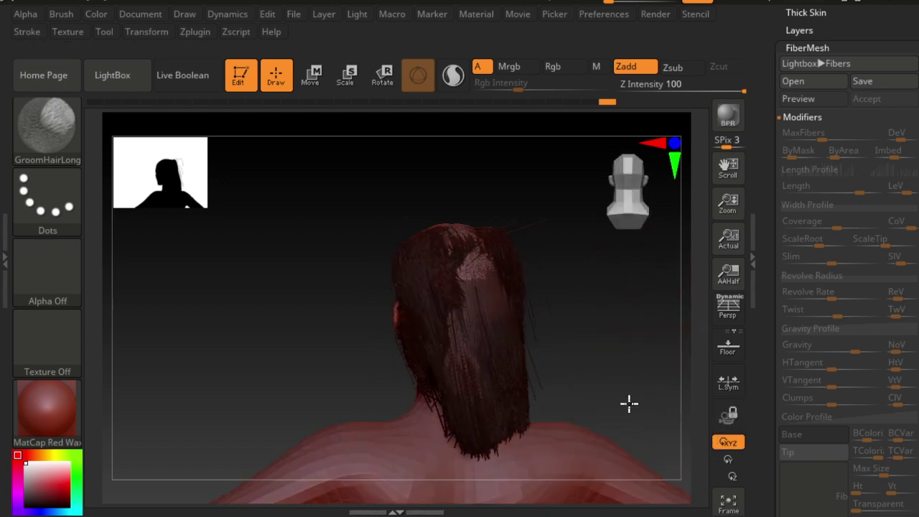
{"action": "mouse_move", "coordinate": [466, 231]}
{"action": "left_mouse_down"}
{"action": "mouse_move", "coordinate": [488, 308]}
{"action": "mouse_move", "coordinate": [488, 416]}
{"action": "mouse_move", "coordinate": [531, 445]}
{"action": "left_mouse_up"}
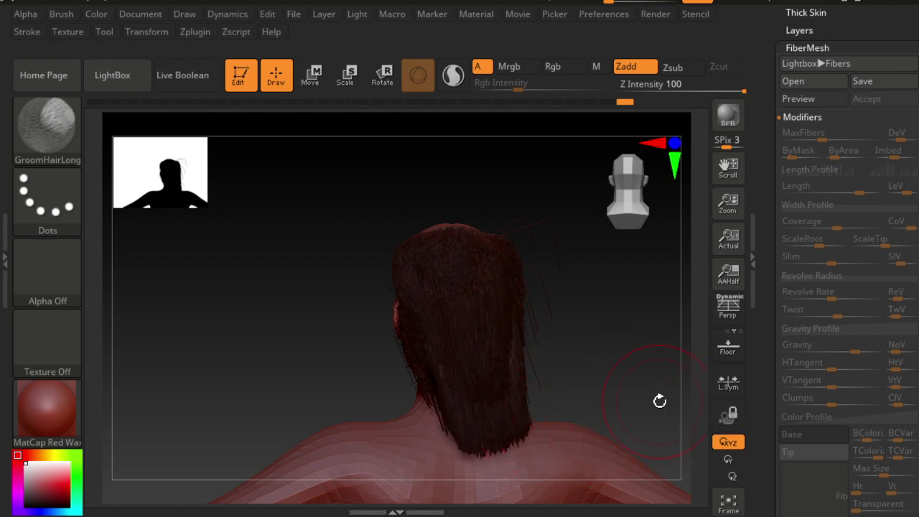
{"action": "left_click_drag", "start_coordinate": [709, 409], "coordinate": [631, 388]}
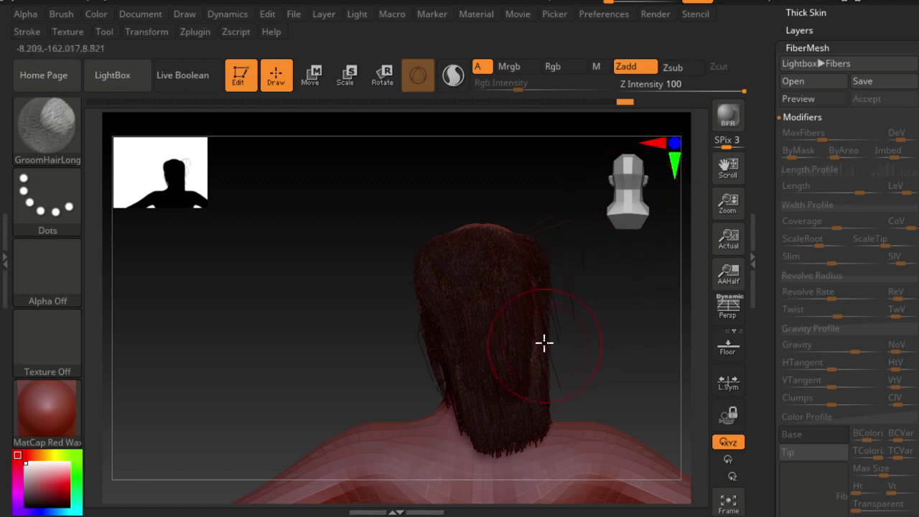
{"action": "mouse_move", "coordinate": [514, 442]}
{"action": "left_mouse_down"}
{"action": "mouse_move", "coordinate": [493, 447]}
{"action": "mouse_move", "coordinate": [476, 412]}
{"action": "mouse_move", "coordinate": [472, 428]}
{"action": "mouse_move", "coordinate": [514, 434]}
{"action": "left_mouse_up"}
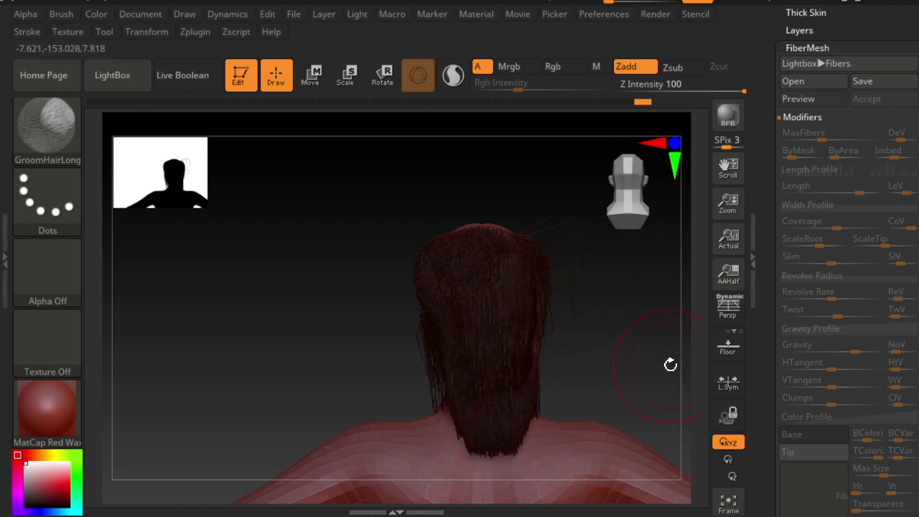
Expand the Subtool list showing Fibers72 beneath Extract64.
{"action": "scroll", "coordinate": [811, 180], "scroll_direction": "up", "scroll_amount": 5}
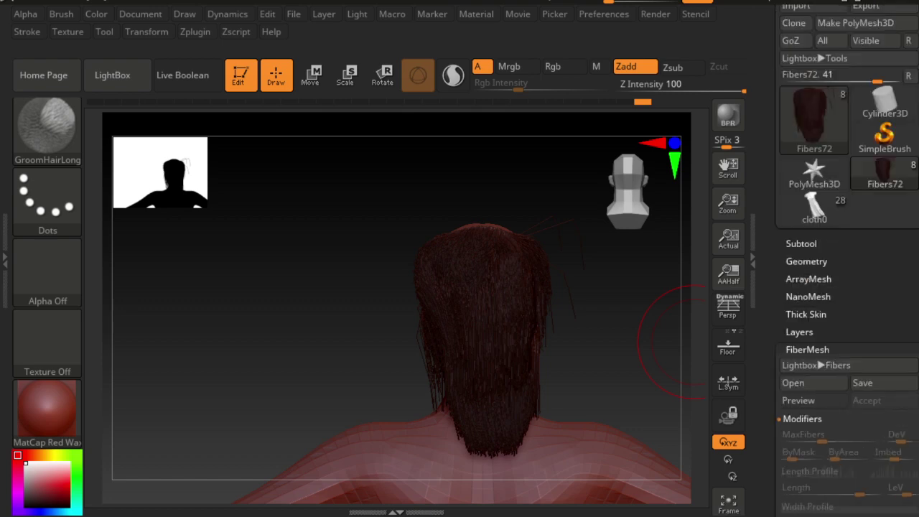
{"action": "scroll", "coordinate": [866, 284], "scroll_direction": "up", "scroll_amount": 2}
{"action": "scroll", "coordinate": [866, 284], "scroll_direction": "up", "scroll_amount": 2}
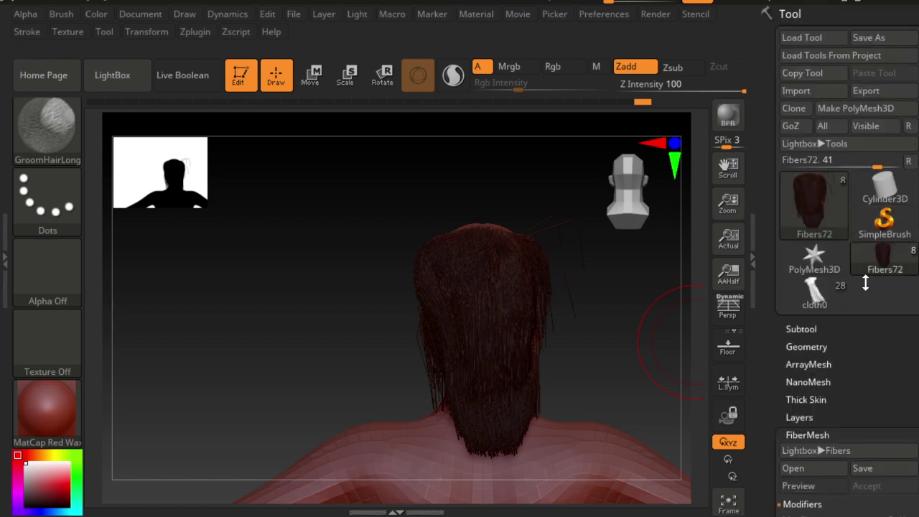
{"action": "left_click", "coordinate": [830, 330]}
{"action": "mouse_move", "coordinate": [847, 108]}
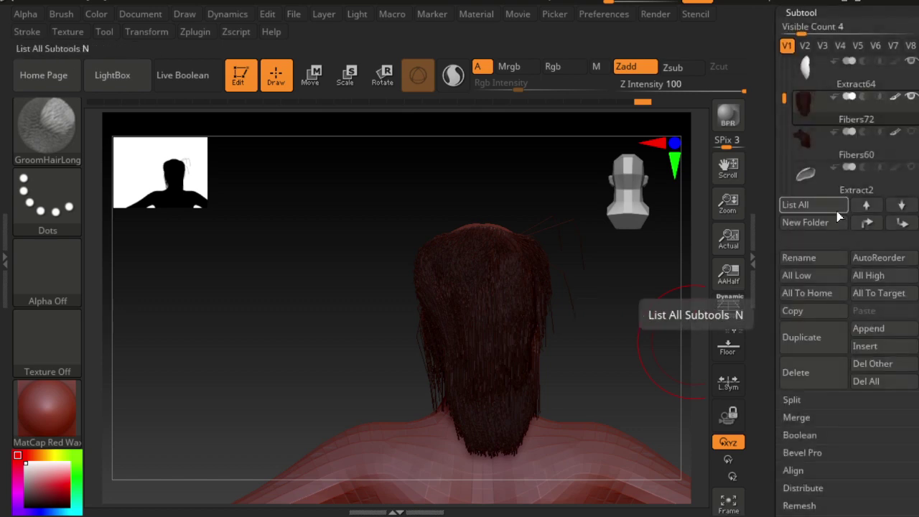
Compare the Fibers51 and Fibers60 hair from the front, leaving Fibers60 as the active subtool.
{"action": "left_click", "coordinate": [805, 149]}
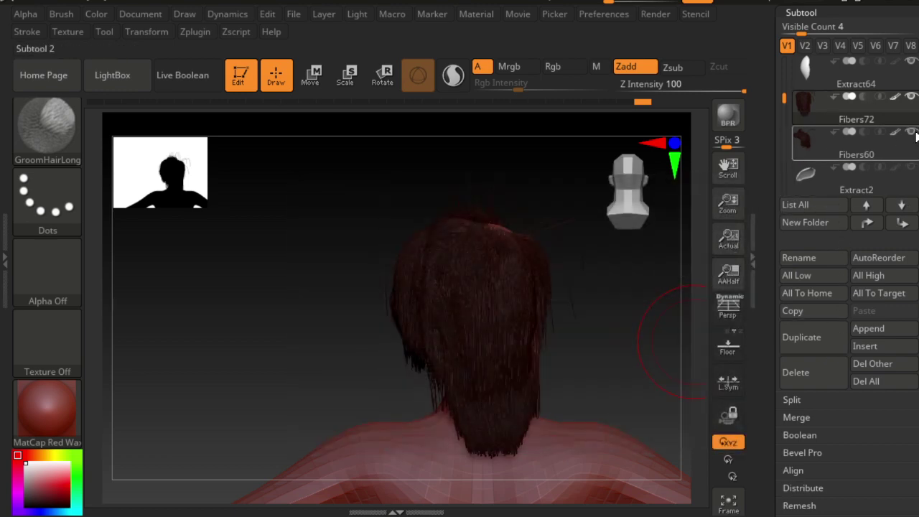
{"action": "scroll", "coordinate": [913, 135], "scroll_direction": "up", "scroll_amount": 1}
{"action": "scroll", "coordinate": [787, 115], "scroll_direction": "up", "scroll_amount": 1}
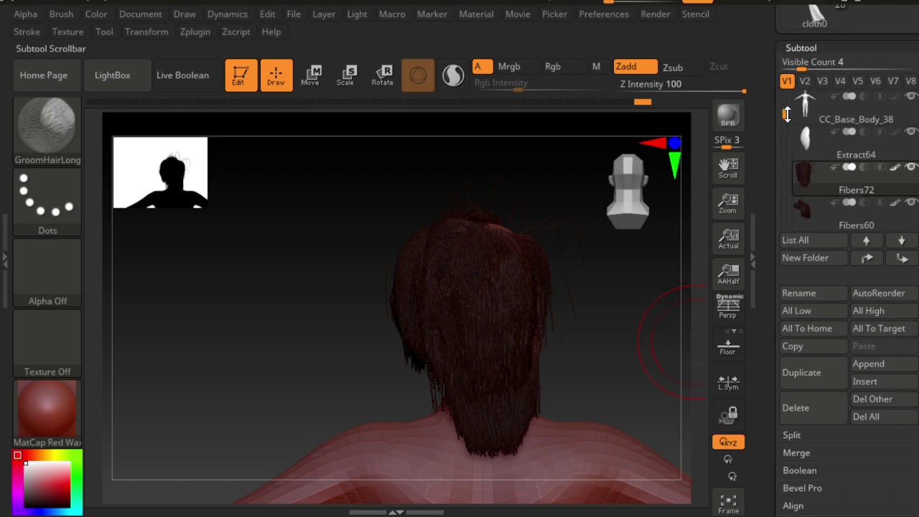
{"action": "scroll", "coordinate": [788, 104], "scroll_direction": "down", "scroll_amount": 2}
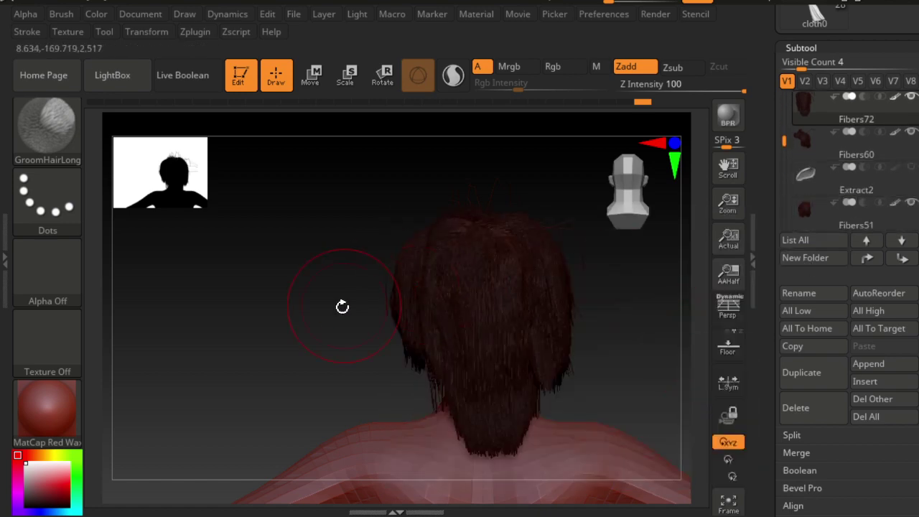
{"action": "mouse_move", "coordinate": [251, 310]}
{"action": "left_mouse_down"}
{"action": "mouse_move", "coordinate": [405, 321]}
{"action": "mouse_move", "coordinate": [385, 318]}
{"action": "left_mouse_up"}
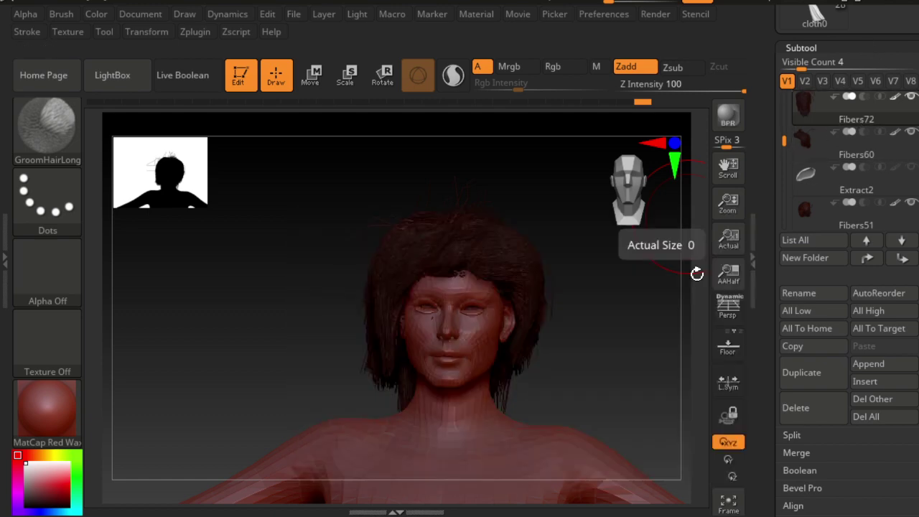
{"action": "left_click", "coordinate": [839, 202]}
{"action": "left_click", "coordinate": [823, 140]}
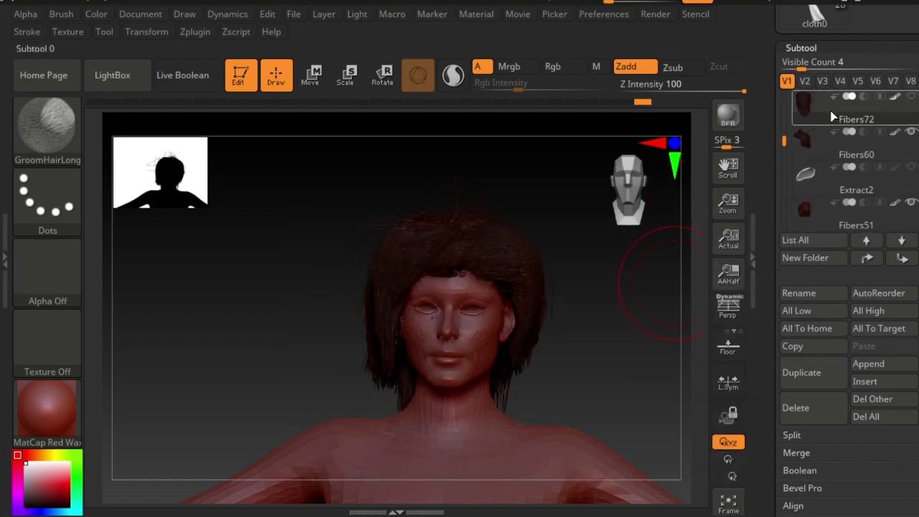
{"action": "mouse_move", "coordinate": [424, 215]}
{"action": "left_mouse_down"}
{"action": "mouse_move", "coordinate": [351, 244]}
{"action": "mouse_move", "coordinate": [366, 236]}
{"action": "mouse_move", "coordinate": [366, 249]}
{"action": "left_mouse_up"}
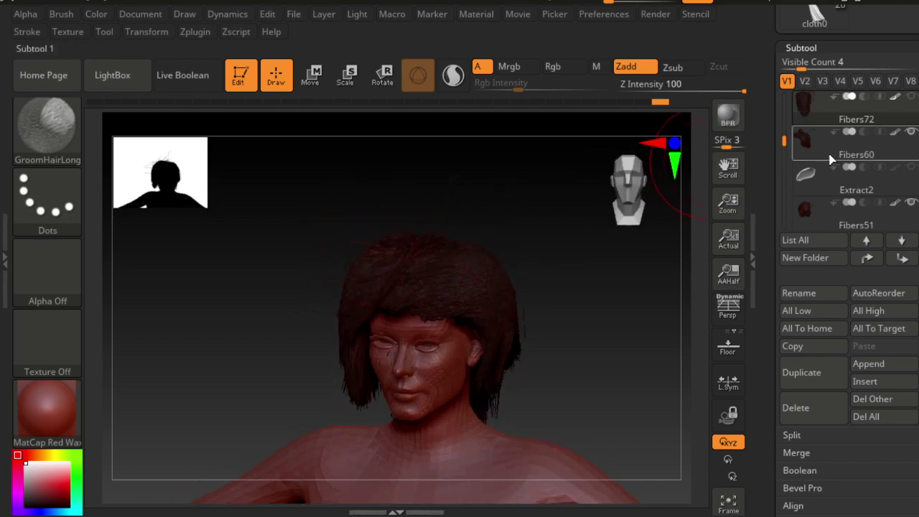
{"action": "left_click", "coordinate": [352, 266], "text": "alt"}
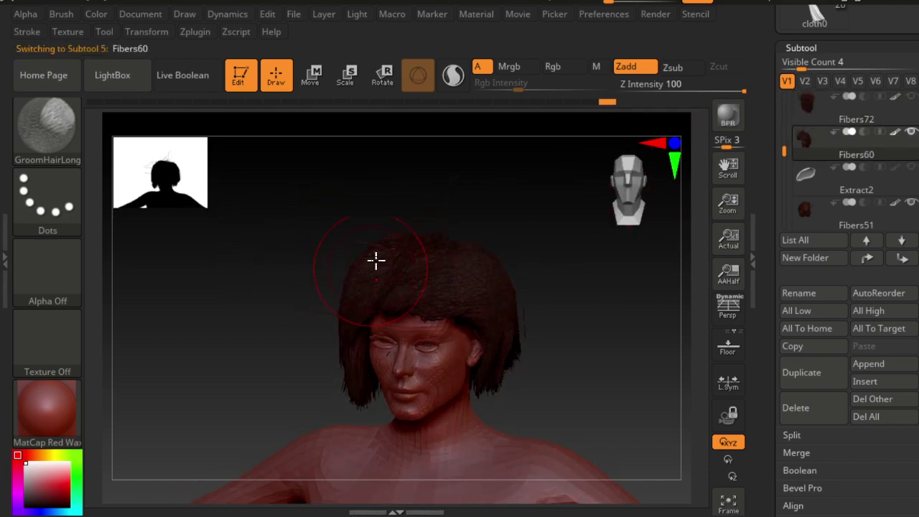
From the front view, groom the Fibers60 fringe over the forehead, then open the brush library.
{"action": "mouse_move", "coordinate": [338, 349]}
{"action": "left_mouse_down"}
{"action": "mouse_move", "coordinate": [262, 362]}
{"action": "mouse_move", "coordinate": [358, 271]}
{"action": "left_mouse_up"}
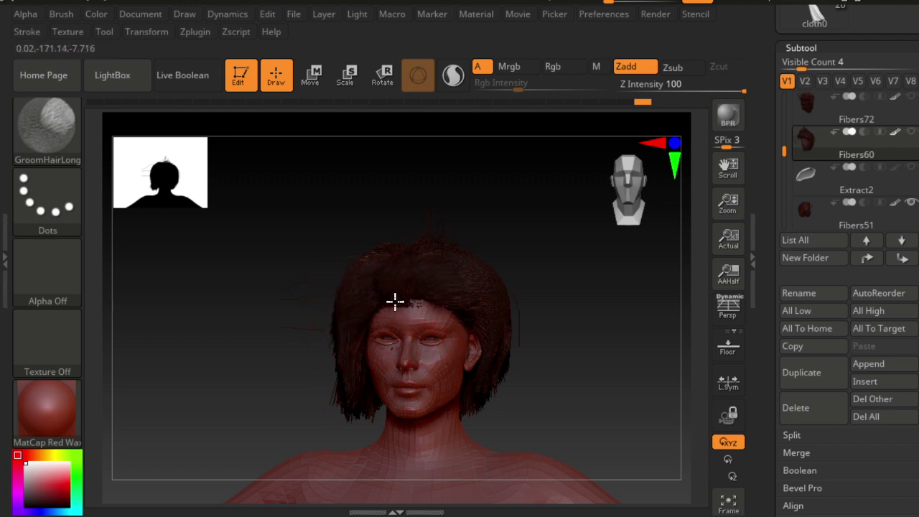
{"action": "mouse_move", "coordinate": [395, 301]}
{"action": "left_mouse_down"}
{"action": "mouse_move", "coordinate": [422, 314]}
{"action": "mouse_move", "coordinate": [400, 304]}
{"action": "mouse_move", "coordinate": [427, 302]}
{"action": "mouse_move", "coordinate": [394, 289]}
{"action": "mouse_move", "coordinate": [488, 295]}
{"action": "mouse_move", "coordinate": [493, 308]}
{"action": "mouse_move", "coordinate": [524, 287]}
{"action": "mouse_move", "coordinate": [628, 328]}
{"action": "mouse_move", "coordinate": [578, 328]}
{"action": "mouse_move", "coordinate": [626, 328]}
{"action": "mouse_move", "coordinate": [581, 330]}
{"action": "mouse_move", "coordinate": [607, 328]}
{"action": "left_mouse_up"}
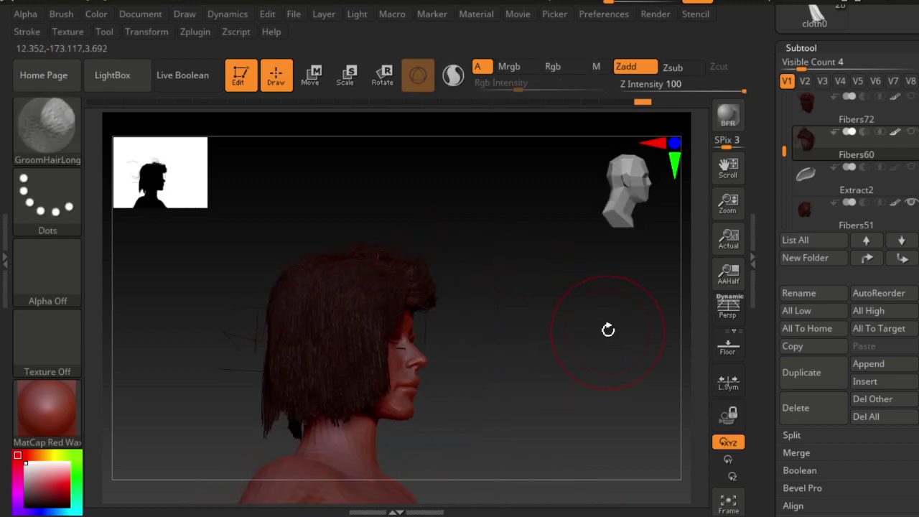
{"action": "left_click", "coordinate": [51, 142]}
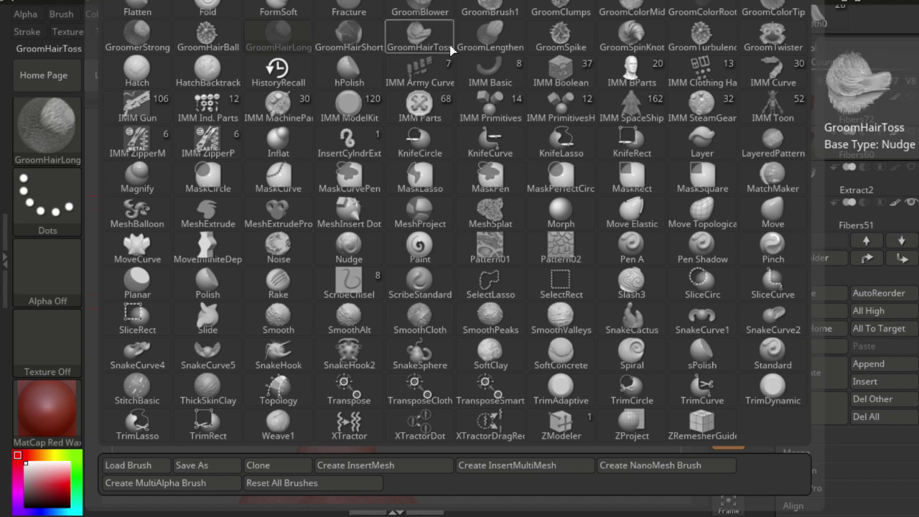
{"action": "left_click", "coordinate": [483, 40]}
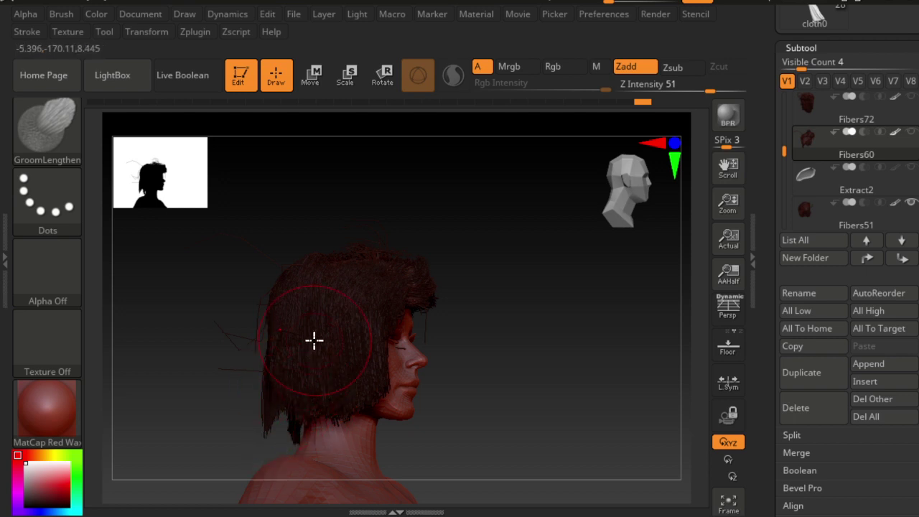
{"action": "mouse_move", "coordinate": [468, 401]}
{"action": "left_mouse_down"}
{"action": "mouse_move", "coordinate": [531, 414]}
{"action": "mouse_move", "coordinate": [329, 338]}
{"action": "left_mouse_up"}
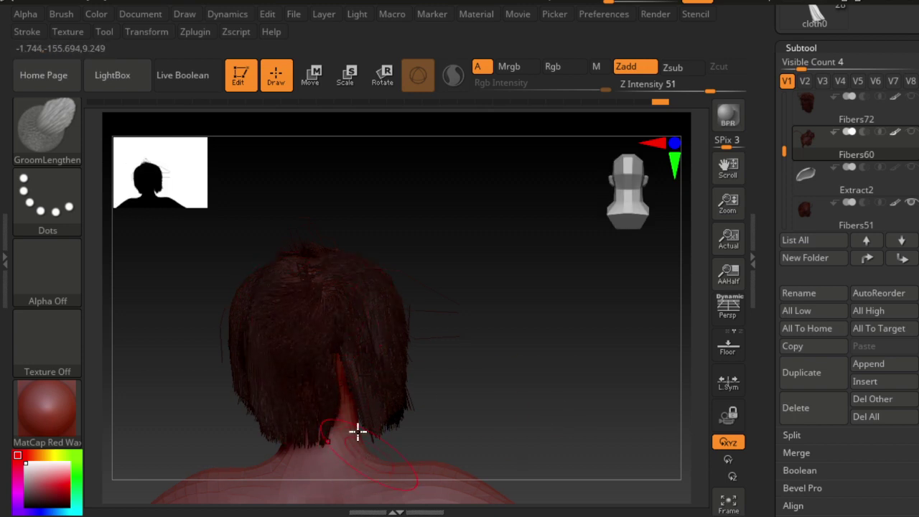
{"action": "left_click_drag", "start_coordinate": [316, 390], "coordinate": [347, 363]}
{"action": "mouse_move", "coordinate": [328, 397]}
{"action": "left_mouse_down"}
{"action": "mouse_move", "coordinate": [325, 426]}
{"action": "mouse_move", "coordinate": [320, 412]}
{"action": "mouse_move", "coordinate": [471, 379]}
{"action": "mouse_move", "coordinate": [297, 381]}
{"action": "mouse_move", "coordinate": [315, 327]}
{"action": "left_mouse_up"}
{"action": "left_click_drag", "start_coordinate": [460, 402], "coordinate": [539, 433]}
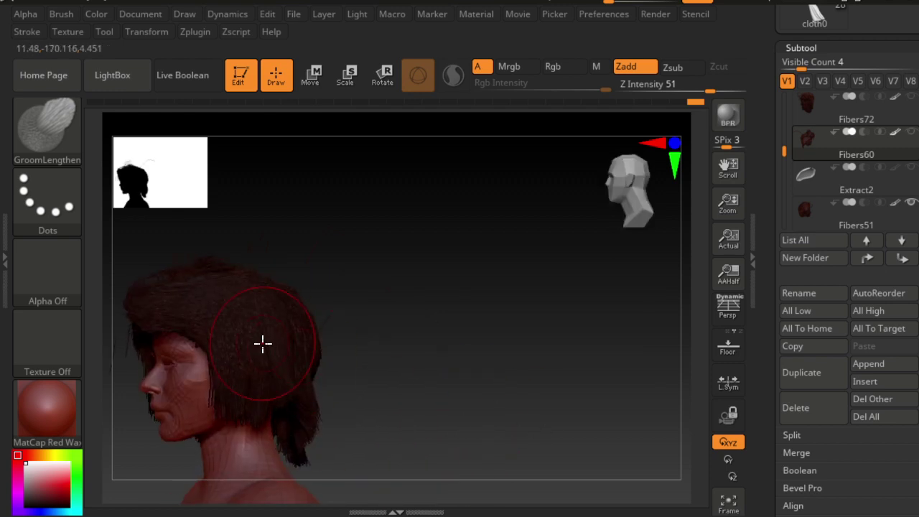
{"action": "mouse_move", "coordinate": [249, 354]}
{"action": "left_mouse_down"}
{"action": "mouse_move", "coordinate": [256, 394]}
{"action": "mouse_move", "coordinate": [268, 385]}
{"action": "mouse_move", "coordinate": [254, 433]}
{"action": "mouse_move", "coordinate": [291, 442]}
{"action": "left_mouse_up"}
{"action": "left_click_drag", "start_coordinate": [457, 432], "coordinate": [385, 426]}
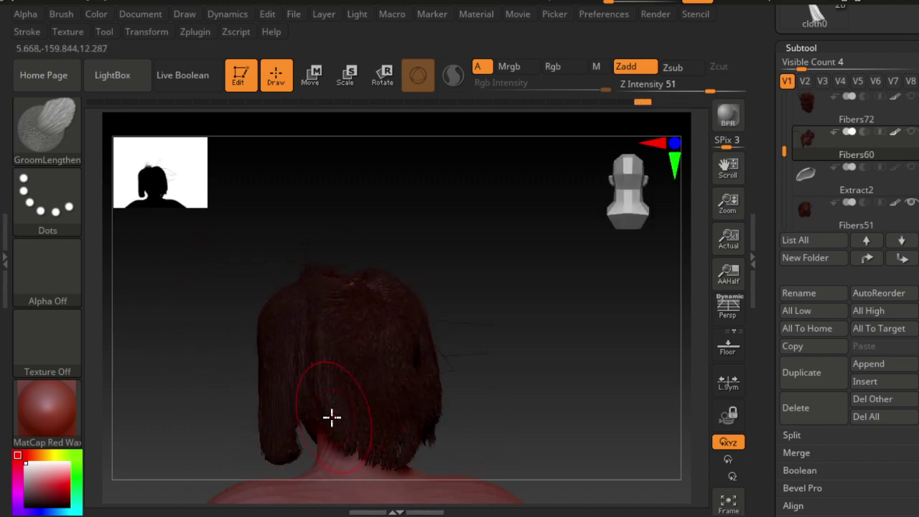
{"action": "mouse_move", "coordinate": [321, 415]}
{"action": "left_mouse_down"}
{"action": "mouse_move", "coordinate": [308, 470]}
{"action": "mouse_move", "coordinate": [349, 493]}
{"action": "mouse_move", "coordinate": [422, 436]}
{"action": "left_mouse_up"}
{"action": "left_click_drag", "start_coordinate": [517, 437], "coordinate": [501, 386]}
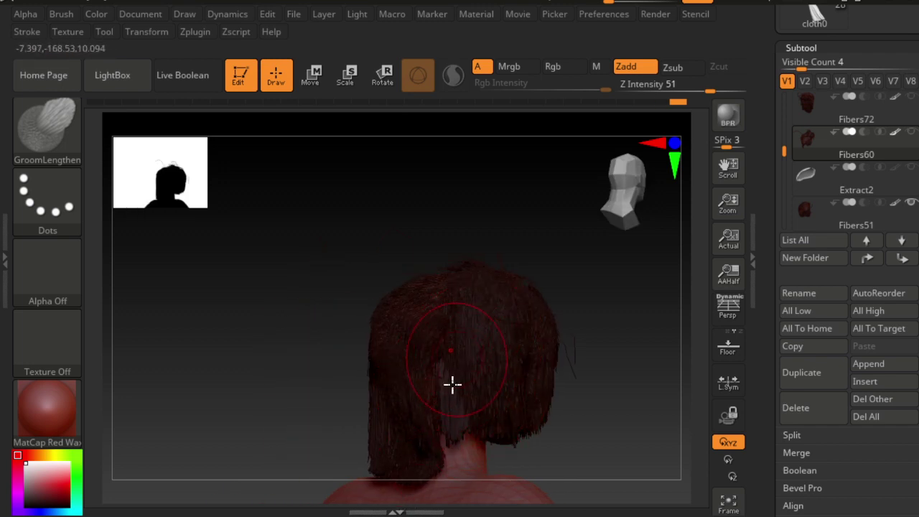
{"action": "mouse_move", "coordinate": [458, 475]}
{"action": "left_mouse_down"}
{"action": "mouse_move", "coordinate": [581, 414]}
{"action": "mouse_move", "coordinate": [493, 404]}
{"action": "mouse_move", "coordinate": [439, 467]}
{"action": "left_mouse_up"}
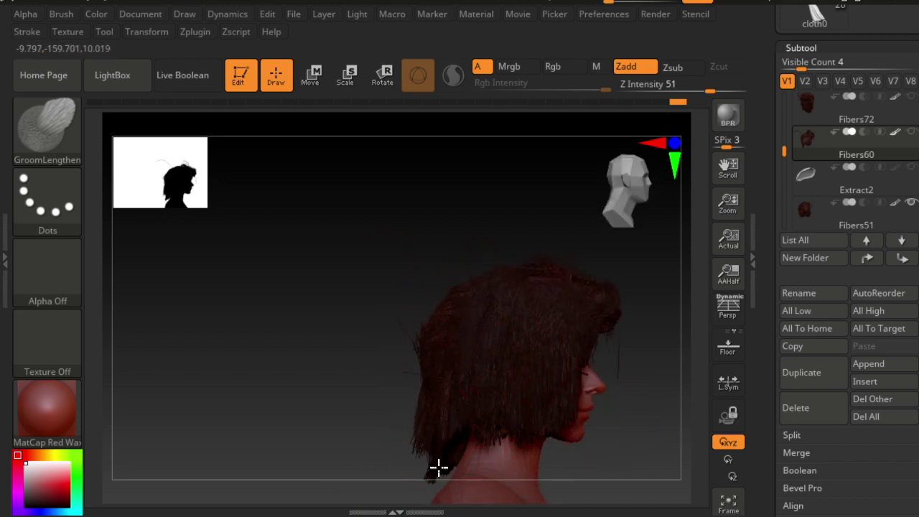
{"action": "left_click_drag", "start_coordinate": [338, 422], "coordinate": [281, 411]}
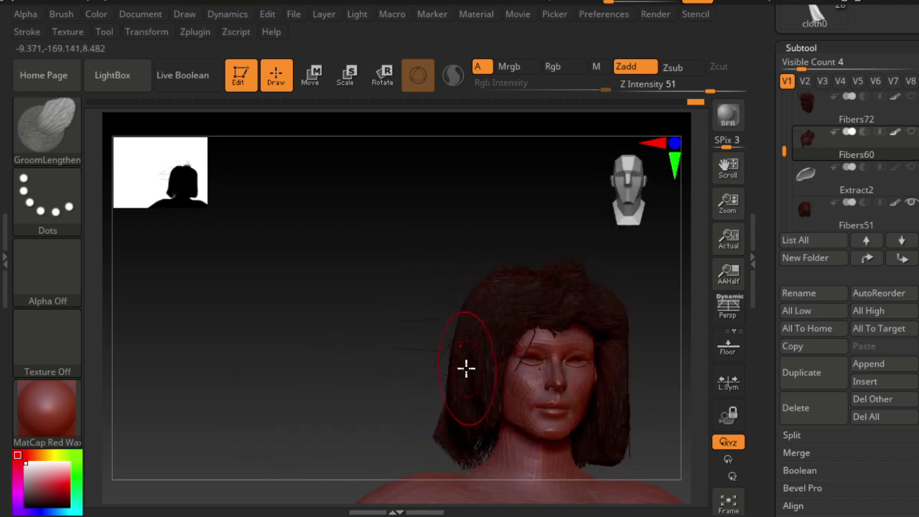
{"action": "mouse_move", "coordinate": [340, 368]}
{"action": "left_mouse_down"}
{"action": "mouse_move", "coordinate": [297, 388]}
{"action": "mouse_move", "coordinate": [283, 359]}
{"action": "mouse_move", "coordinate": [301, 350]}
{"action": "left_mouse_up"}
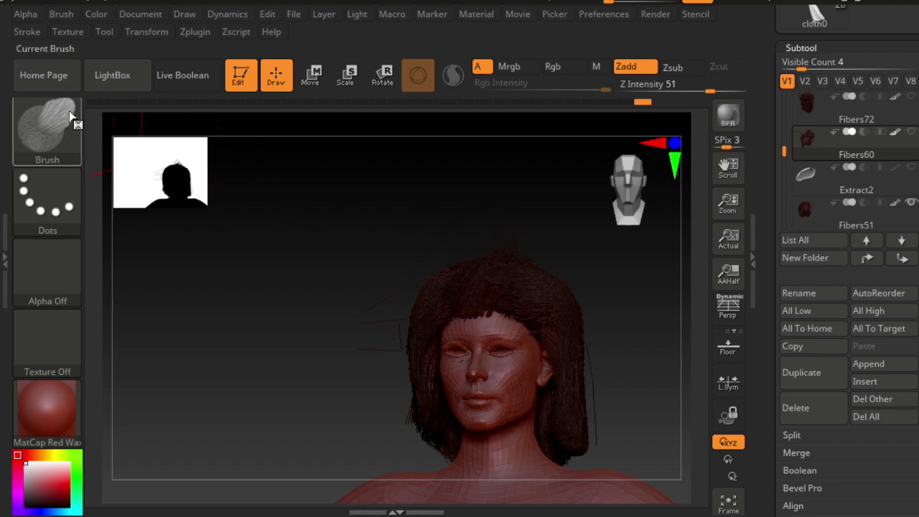
Select Fibers60 and groom the forehead strands upward and the sides outward with GroomLengthen.
{"action": "left_click", "coordinate": [852, 147]}
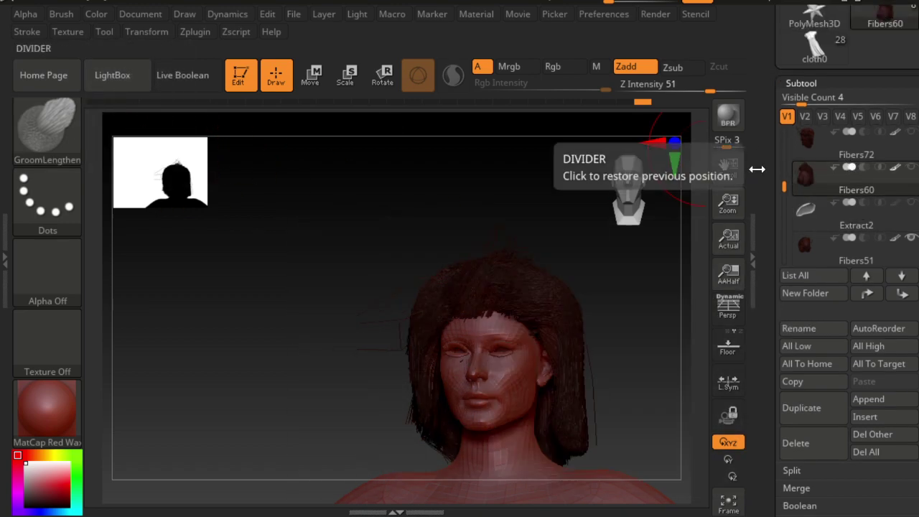
{"action": "scroll", "coordinate": [783, 188], "scroll_direction": "down", "scroll_amount": 1}
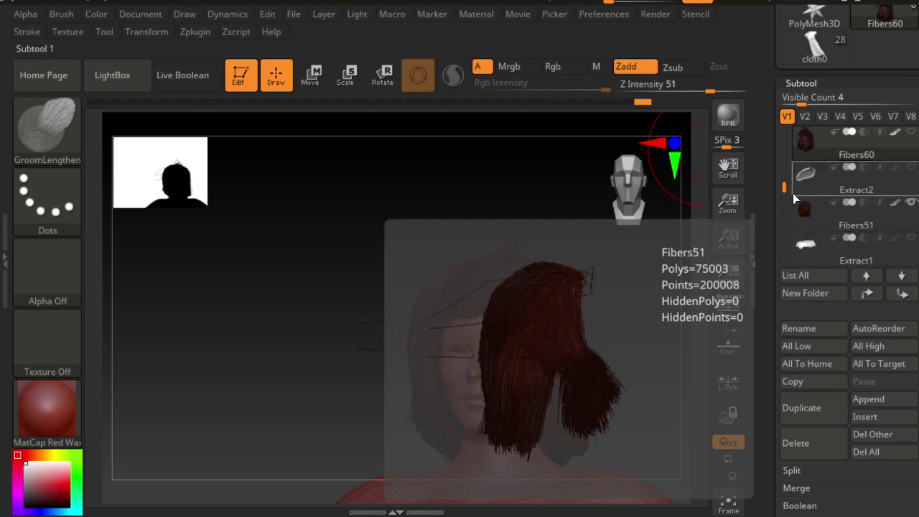
{"action": "mouse_move", "coordinate": [784, 187]}
{"action": "left_mouse_down"}
{"action": "mouse_move", "coordinate": [787, 141]}
{"action": "mouse_move", "coordinate": [781, 247]}
{"action": "mouse_move", "coordinate": [784, 219]}
{"action": "left_mouse_up"}
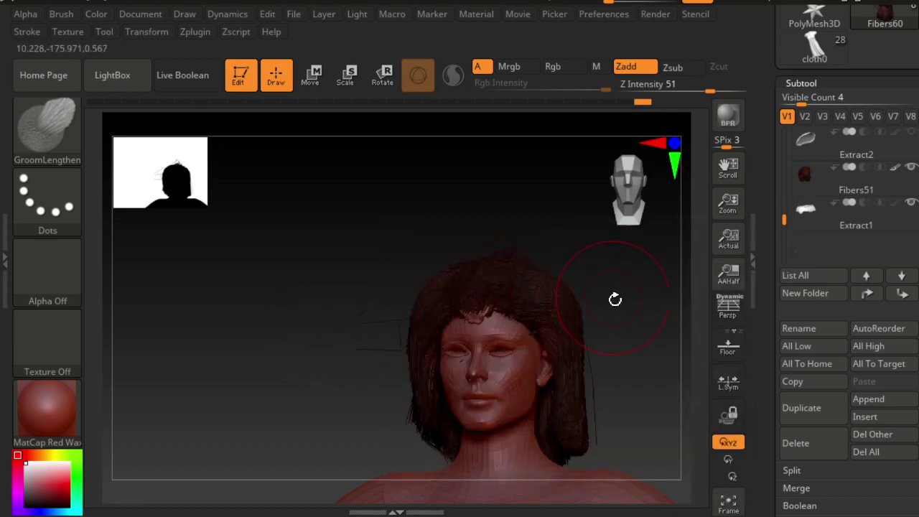
{"action": "left_click_drag", "start_coordinate": [615, 300], "coordinate": [634, 301]}
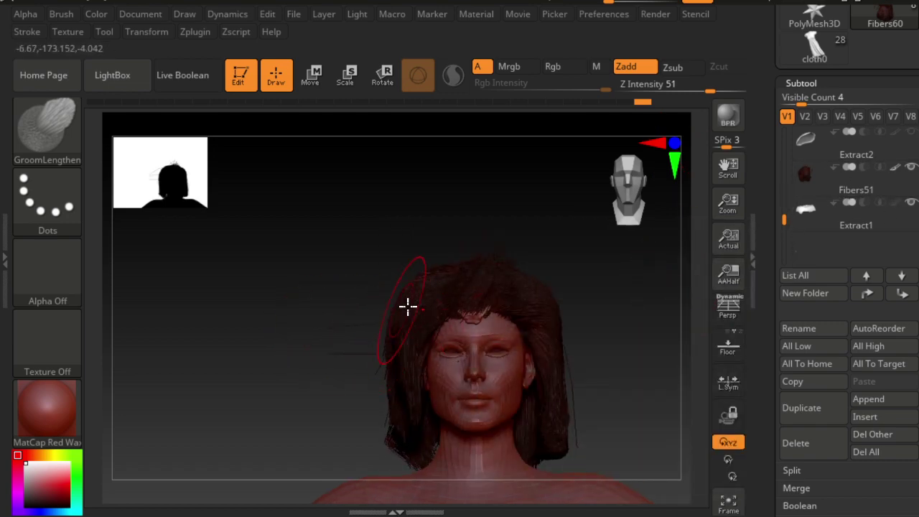
{"action": "mouse_move", "coordinate": [478, 280]}
{"action": "left_mouse_down"}
{"action": "mouse_move", "coordinate": [493, 314]}
{"action": "mouse_move", "coordinate": [506, 271]}
{"action": "left_mouse_up"}
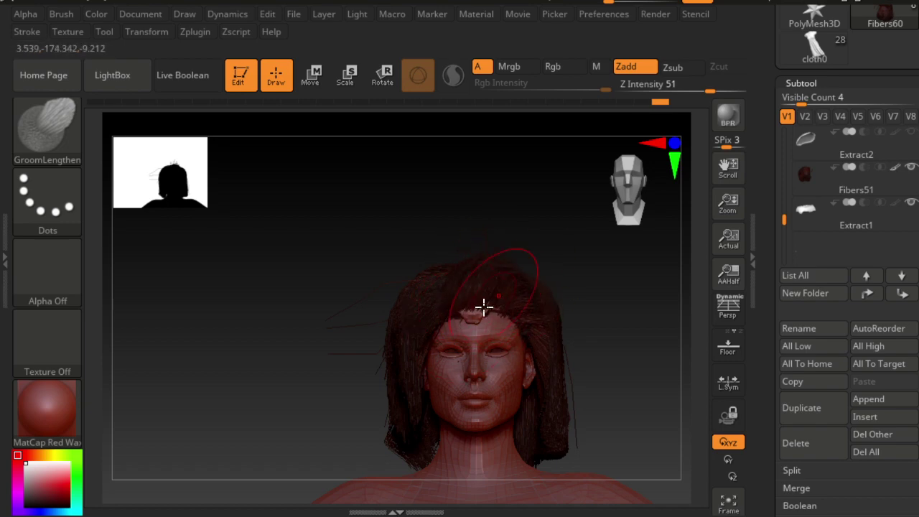
{"action": "left_click_drag", "start_coordinate": [482, 308], "coordinate": [489, 263]}
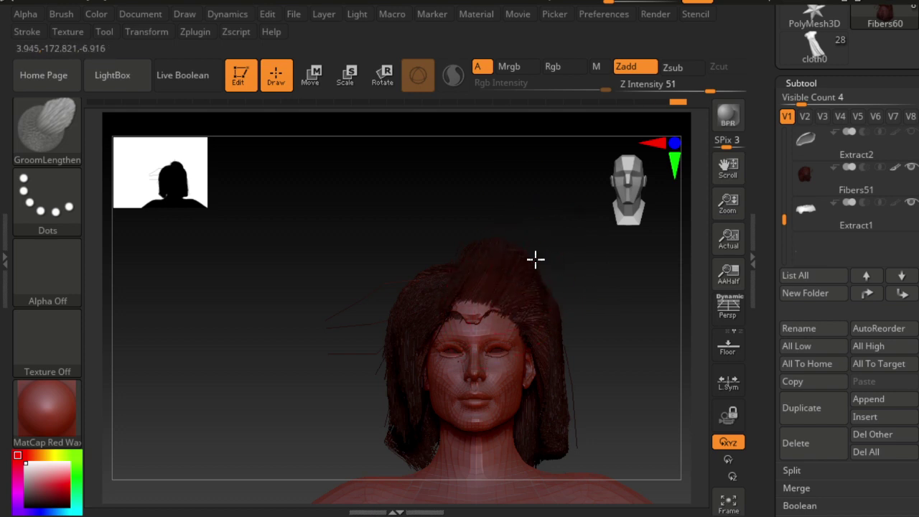
{"action": "left_click_drag", "start_coordinate": [522, 278], "coordinate": [537, 263]}
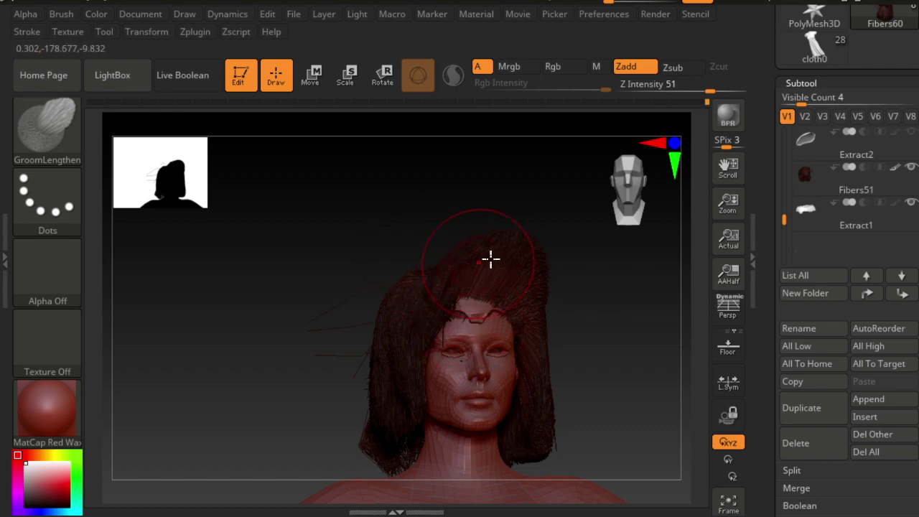
Lift the top of the hair into a fuller crest, checking it from three-quarter, back and side views.
{"action": "left_click_drag", "start_coordinate": [334, 212], "coordinate": [269, 300]}
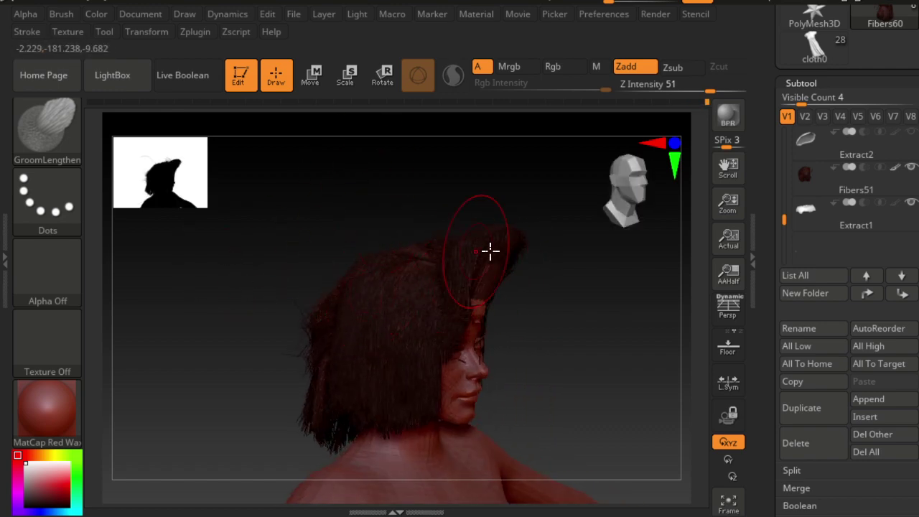
{"action": "left_click_drag", "start_coordinate": [490, 250], "coordinate": [414, 280]}
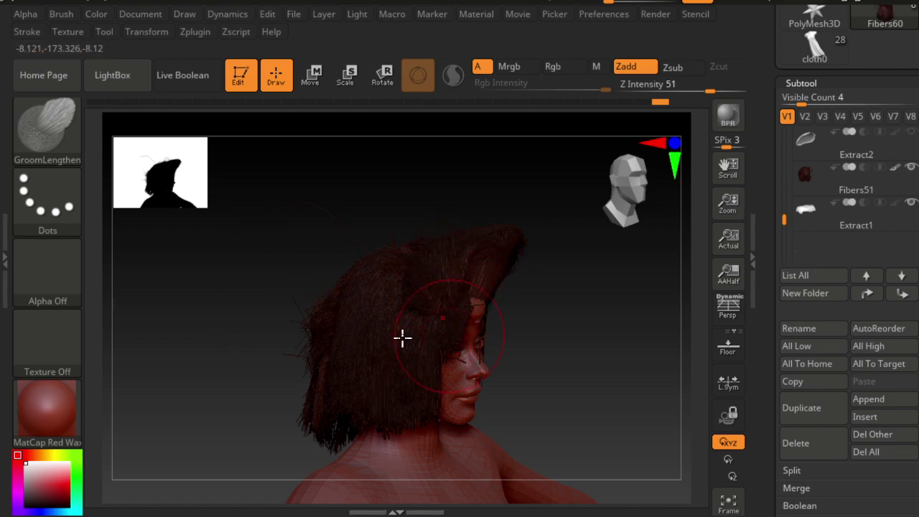
{"action": "left_click_drag", "start_coordinate": [523, 240], "coordinate": [407, 264]}
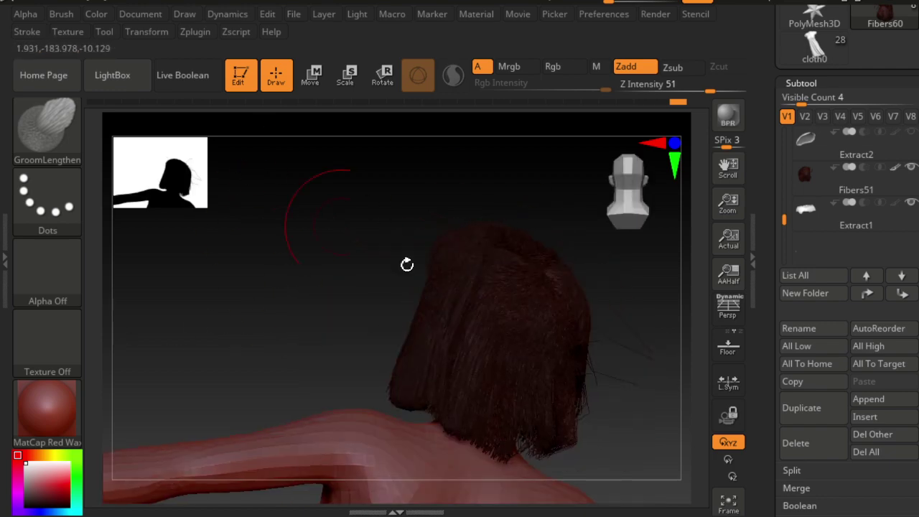
{"action": "left_click_drag", "start_coordinate": [284, 330], "coordinate": [376, 382]}
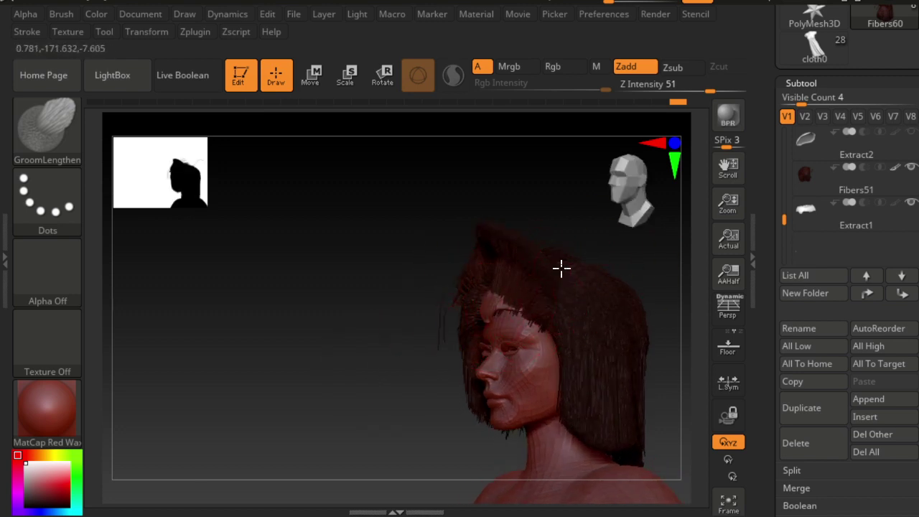
{"action": "left_click_drag", "start_coordinate": [555, 291], "coordinate": [531, 314]}
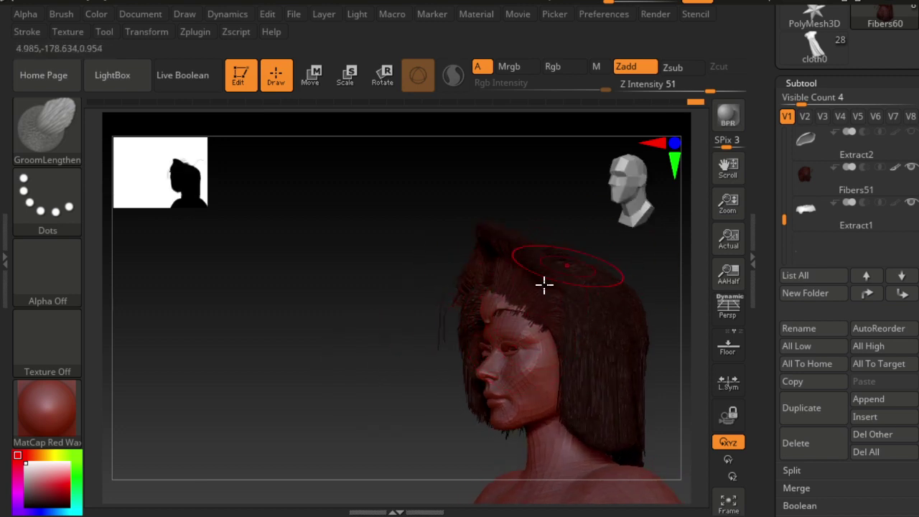
{"action": "left_click_drag", "start_coordinate": [299, 302], "coordinate": [467, 302]}
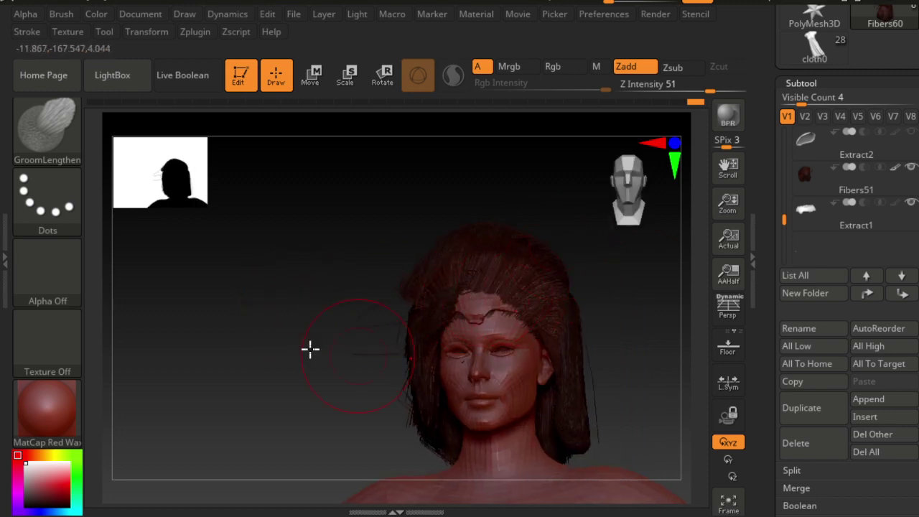
{"action": "left_click_drag", "start_coordinate": [310, 349], "coordinate": [195, 343]}
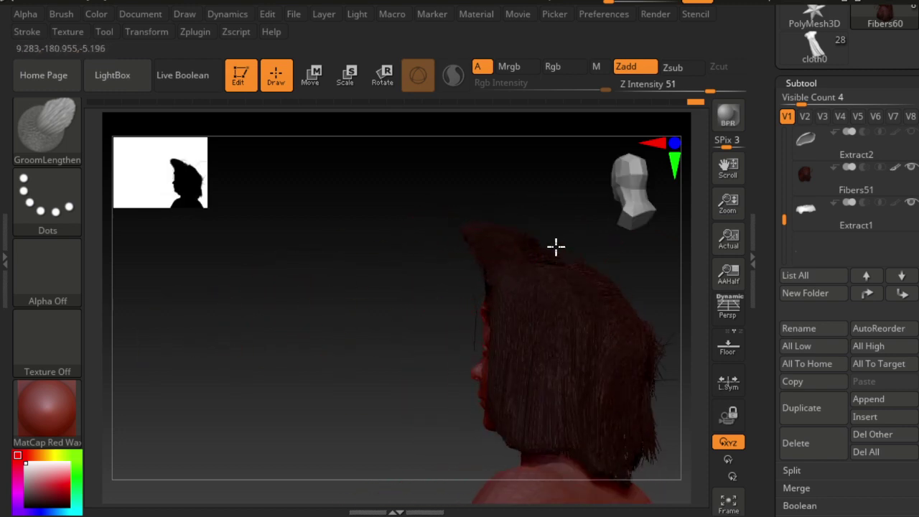
{"action": "mouse_move", "coordinate": [449, 249]}
{"action": "left_mouse_down"}
{"action": "mouse_move", "coordinate": [544, 242]}
{"action": "mouse_move", "coordinate": [529, 225]}
{"action": "left_mouse_up"}
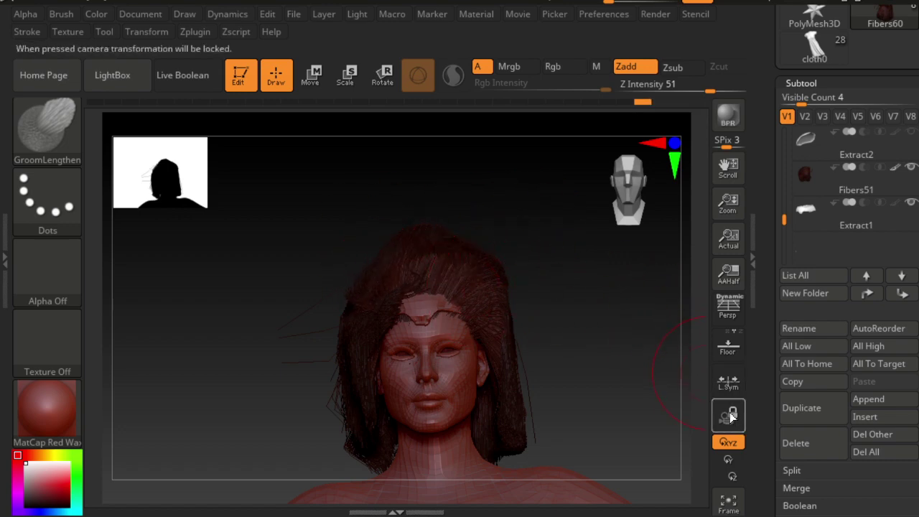
Flatten the top of the hair from the left profile and front, locking the camera while stroking.
{"action": "left_click_drag", "start_coordinate": [682, 380], "coordinate": [570, 378]}
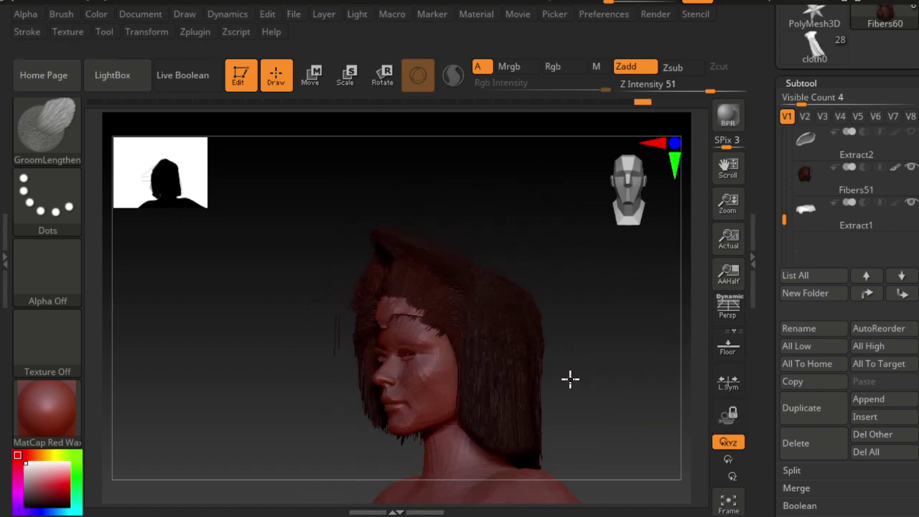
{"action": "left_click", "coordinate": [736, 418]}
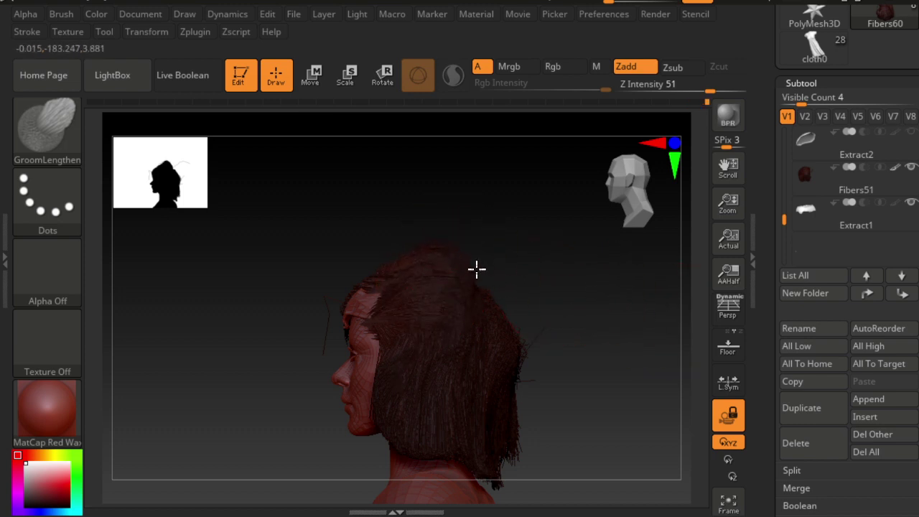
{"action": "left_click_drag", "start_coordinate": [494, 277], "coordinate": [503, 281]}
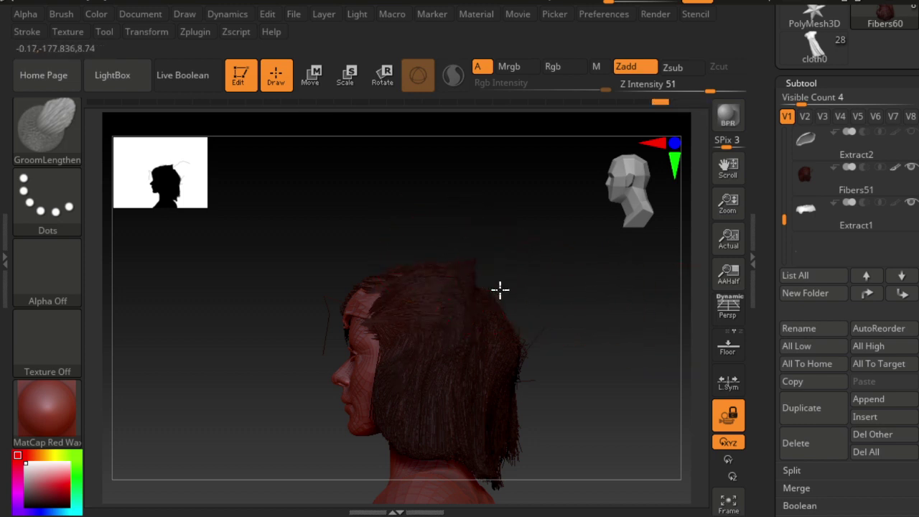
{"action": "left_click", "coordinate": [729, 415]}
{"action": "left_click_drag", "start_coordinate": [639, 399], "coordinate": [725, 415]}
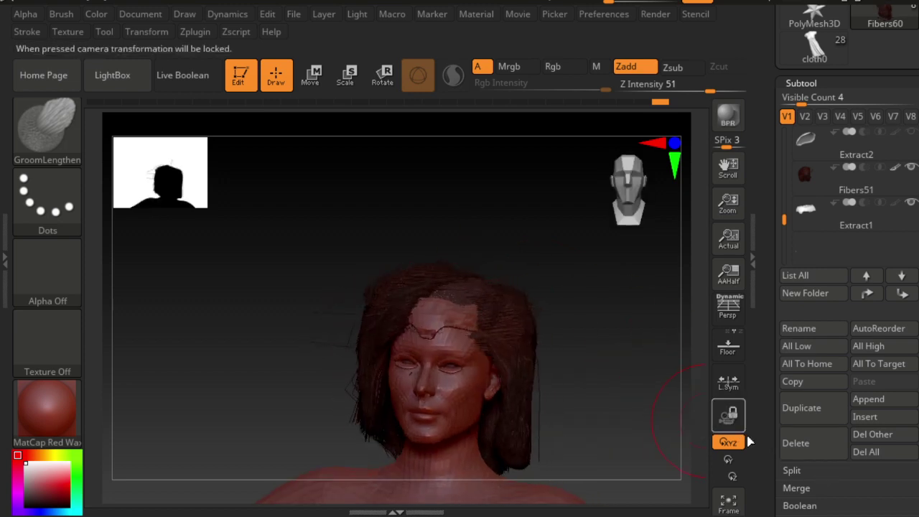
{"action": "left_click", "coordinate": [729, 414]}
{"action": "mouse_move", "coordinate": [471, 290]}
{"action": "left_mouse_down"}
{"action": "mouse_move", "coordinate": [445, 307]}
{"action": "mouse_move", "coordinate": [454, 278]}
{"action": "left_mouse_up"}
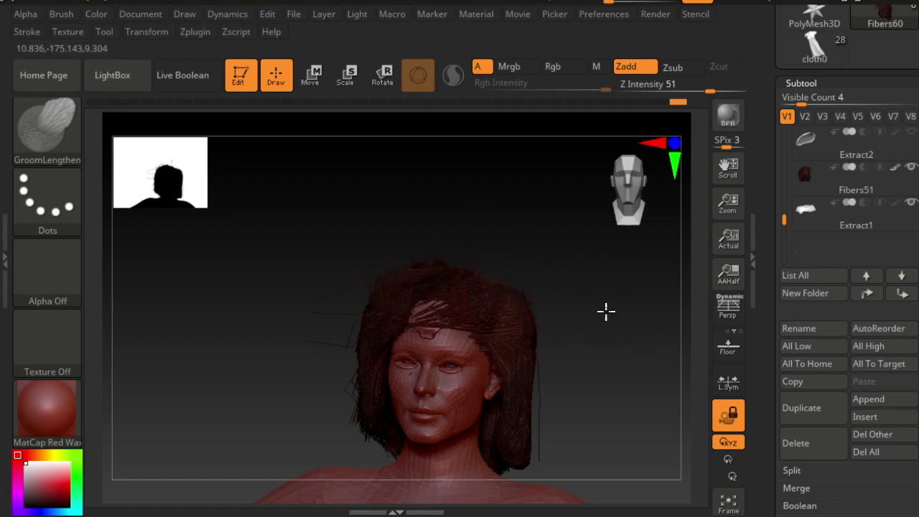
Check the flattened crown from a three-quarter view, then return the head to the front view.
{"action": "left_click", "coordinate": [729, 415]}
{"action": "mouse_move", "coordinate": [634, 372]}
{"action": "left_mouse_down"}
{"action": "mouse_move", "coordinate": [597, 359]}
{"action": "mouse_move", "coordinate": [712, 412]}
{"action": "left_mouse_up"}
{"action": "left_click", "coordinate": [727, 414]}
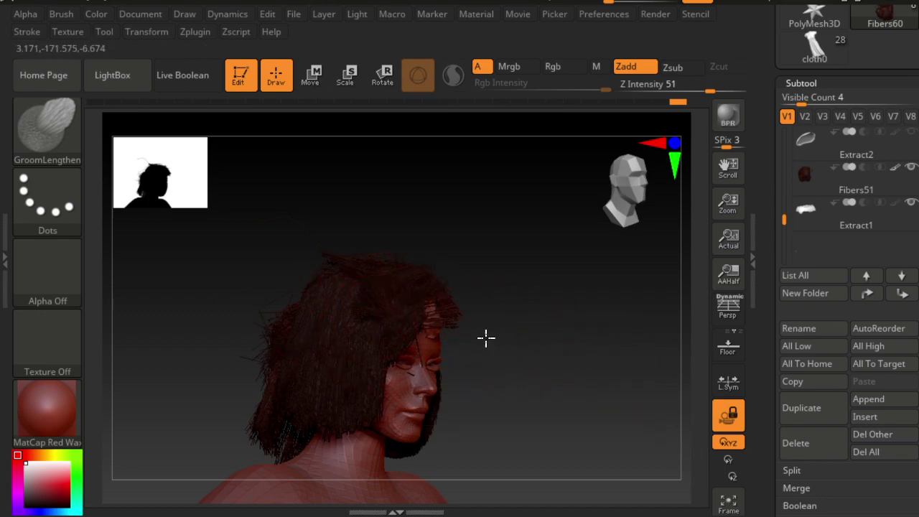
{"action": "left_click", "coordinate": [627, 190]}
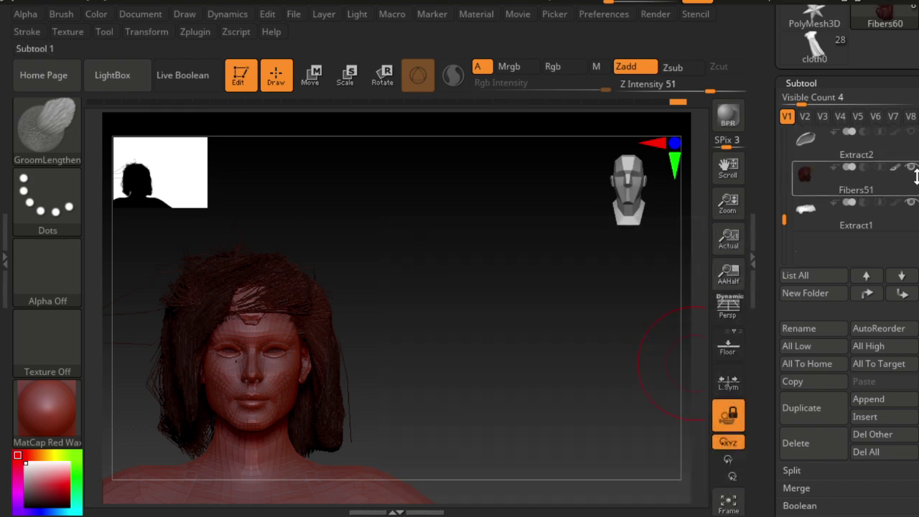
{"action": "mouse_move", "coordinate": [855, 187]}
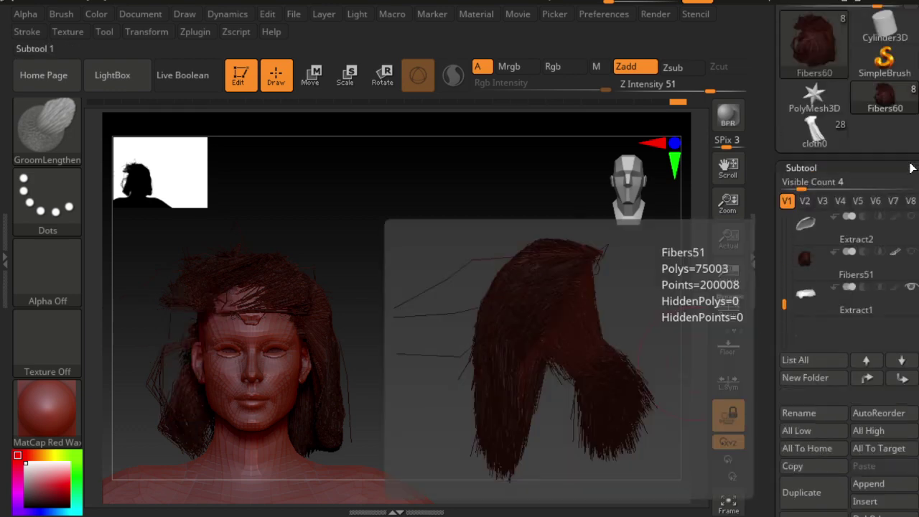
{"action": "scroll", "coordinate": [910, 172], "scroll_direction": "up", "scroll_amount": 2}
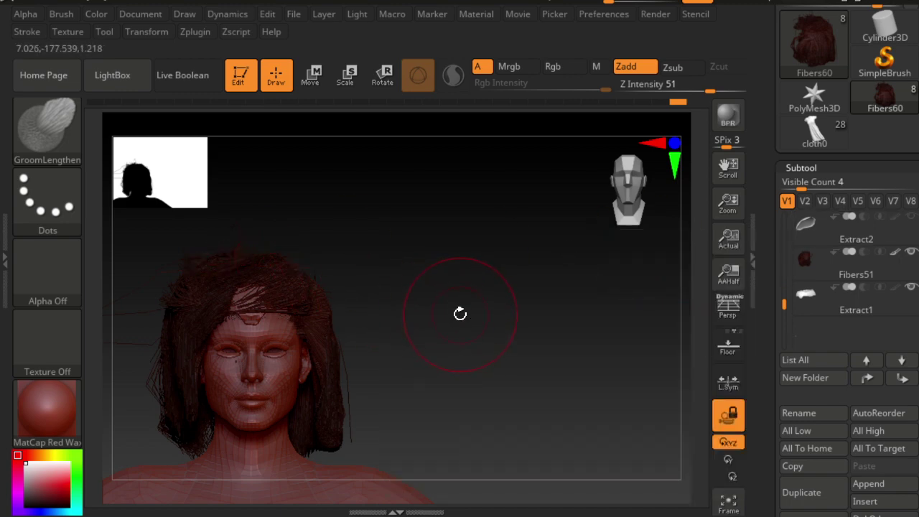
{"action": "key", "text": "ctrl"}
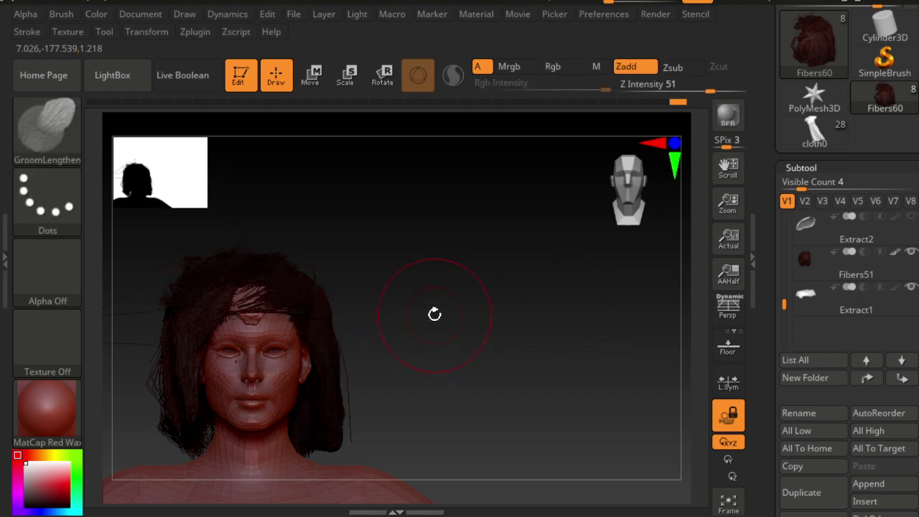
{"action": "key", "text": "ctrl"}
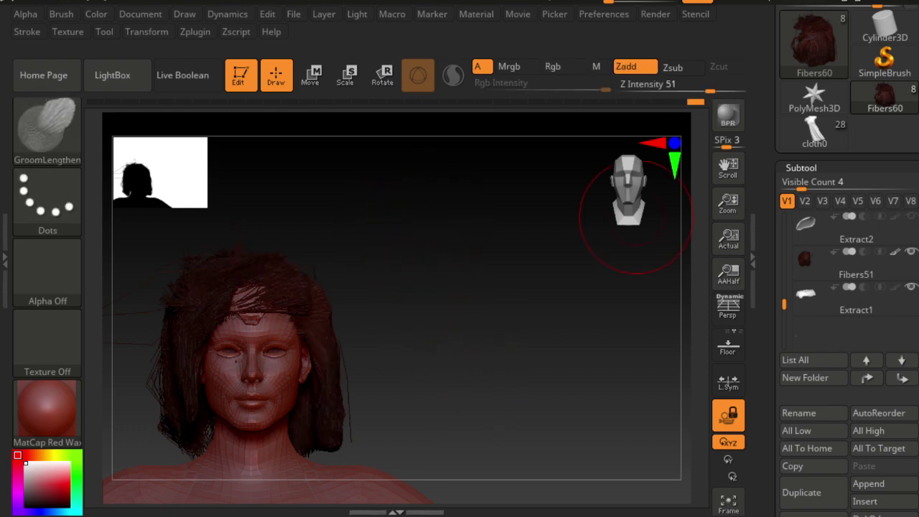
Move the Fibers51 hair subtool directly above Extract2, then select Extract2.
{"action": "left_click", "coordinate": [833, 270]}
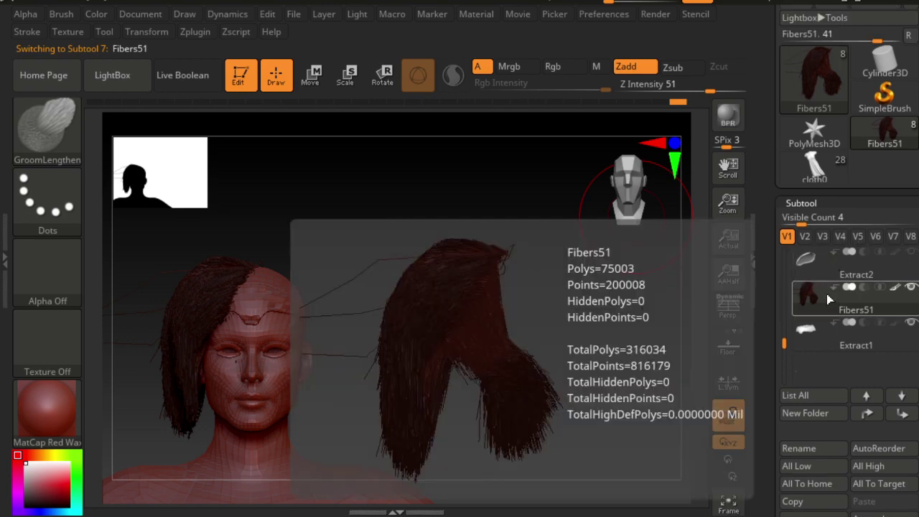
{"action": "left_click_drag", "start_coordinate": [831, 293], "coordinate": [826, 269]}
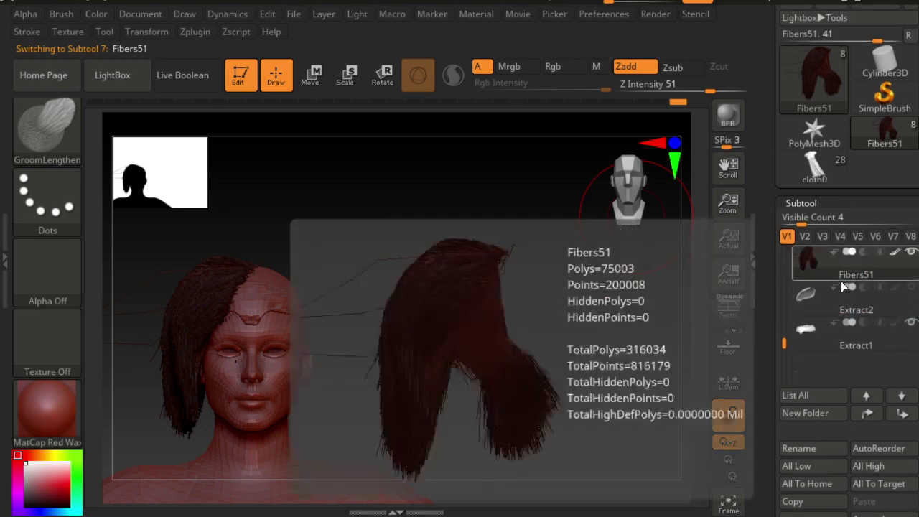
{"action": "left_click", "coordinate": [830, 297]}
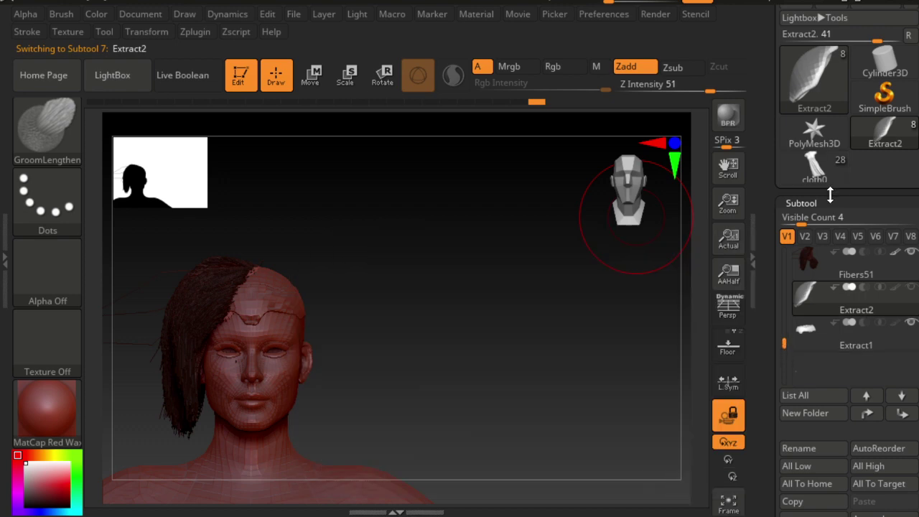
{"action": "scroll", "coordinate": [832, 187], "scroll_direction": "down", "scroll_amount": 5}
{"action": "scroll", "coordinate": [837, 115], "scroll_direction": "up", "scroll_amount": 3}
{"action": "scroll", "coordinate": [838, 144], "scroll_direction": "up", "scroll_amount": 1}
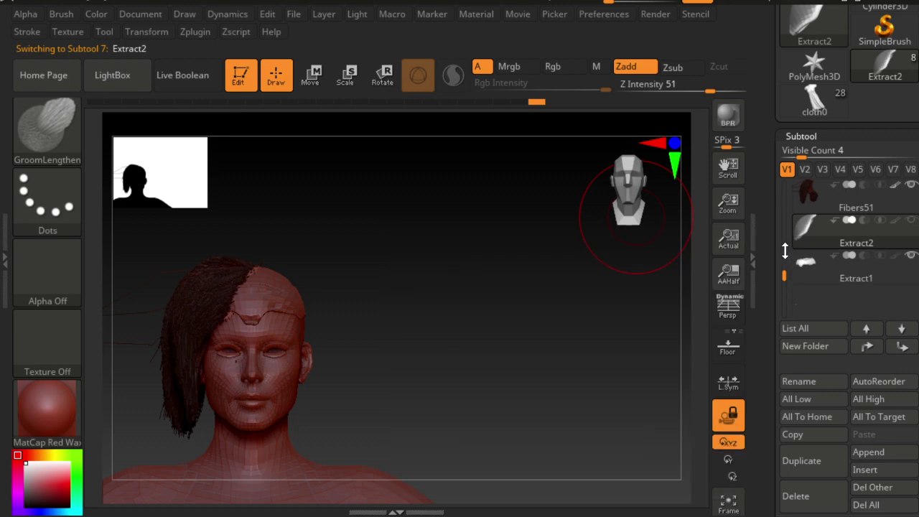
{"action": "scroll", "coordinate": [784, 271], "scroll_direction": "up", "scroll_amount": 1}
{"action": "scroll", "coordinate": [789, 272], "scroll_direction": "up", "scroll_amount": 1}
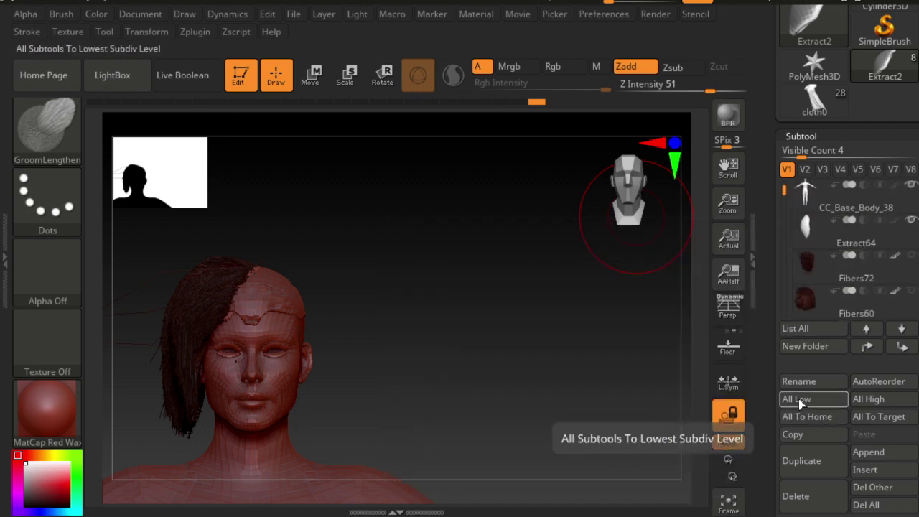
{"action": "scroll", "coordinate": [803, 391], "scroll_direction": "down", "scroll_amount": 2}
Expand the Merge options and run MergeDown on the active subtool.
{"action": "left_click", "coordinate": [794, 466]}
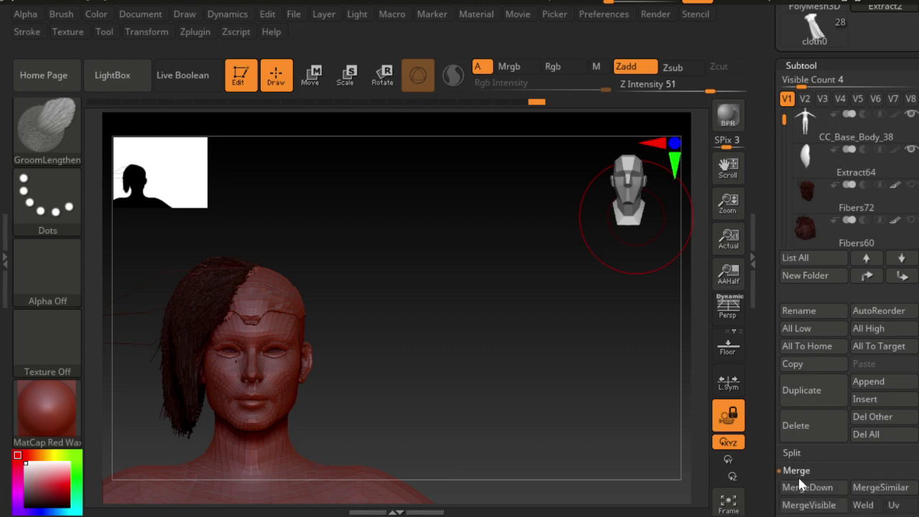
{"action": "left_click", "coordinate": [797, 473]}
{"action": "left_click", "coordinate": [799, 488]}
{"action": "left_click", "coordinate": [796, 470]}
{"action": "left_click", "coordinate": [802, 488]}
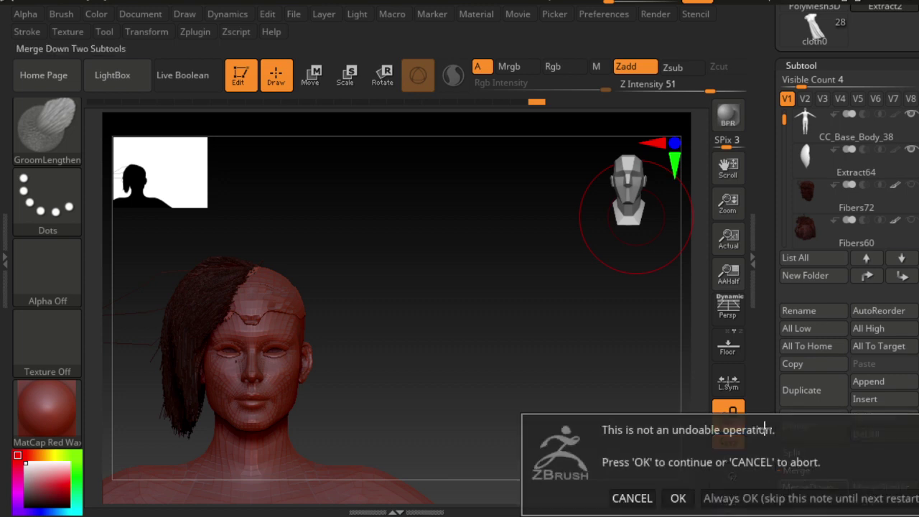
{"action": "left_click", "coordinate": [679, 498]}
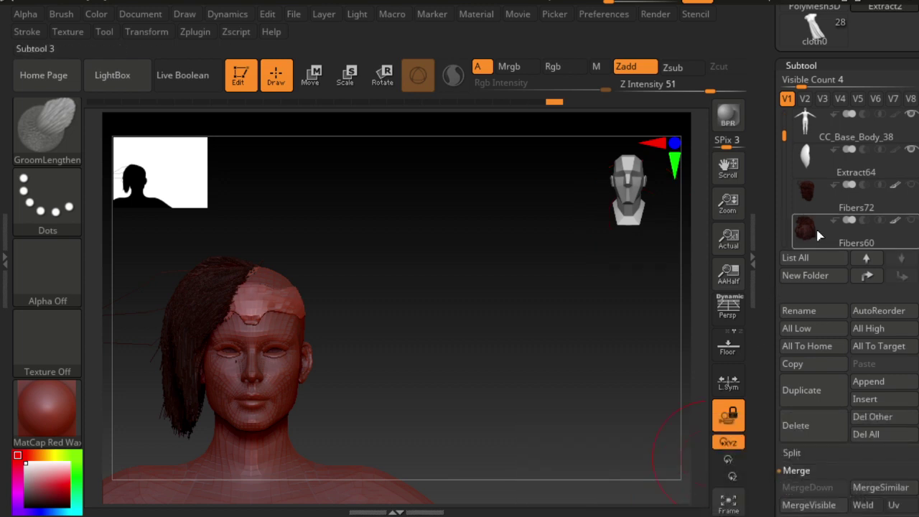
Merge Fibers60 and then Fibers51 down into the Fibers72 hair subtool.
{"action": "left_click", "coordinate": [824, 209]}
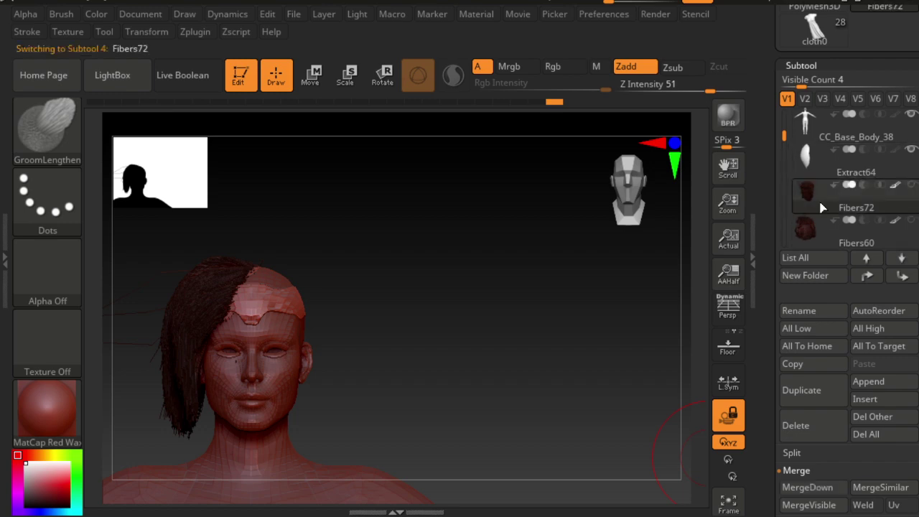
{"action": "left_click", "coordinate": [821, 489]}
{"action": "left_click", "coordinate": [672, 497]}
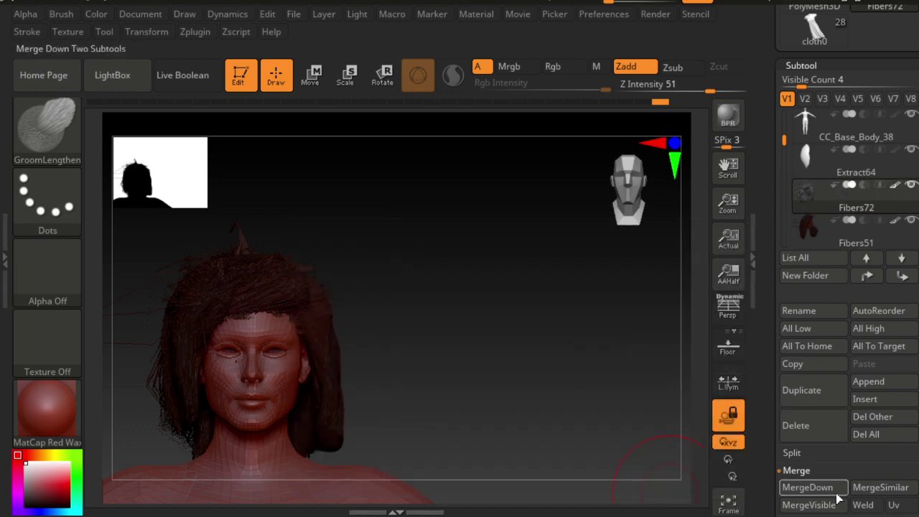
{"action": "left_click", "coordinate": [807, 487]}
{"action": "left_click", "coordinate": [680, 499]}
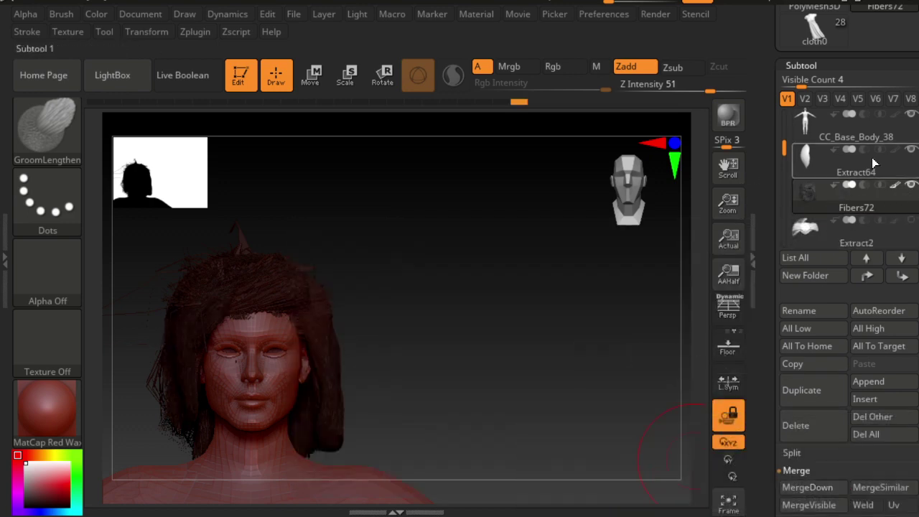
Hide the merged Fibers72 hair and select the Extract64 scalp cap subtool.
{"action": "left_click", "coordinate": [900, 185]}
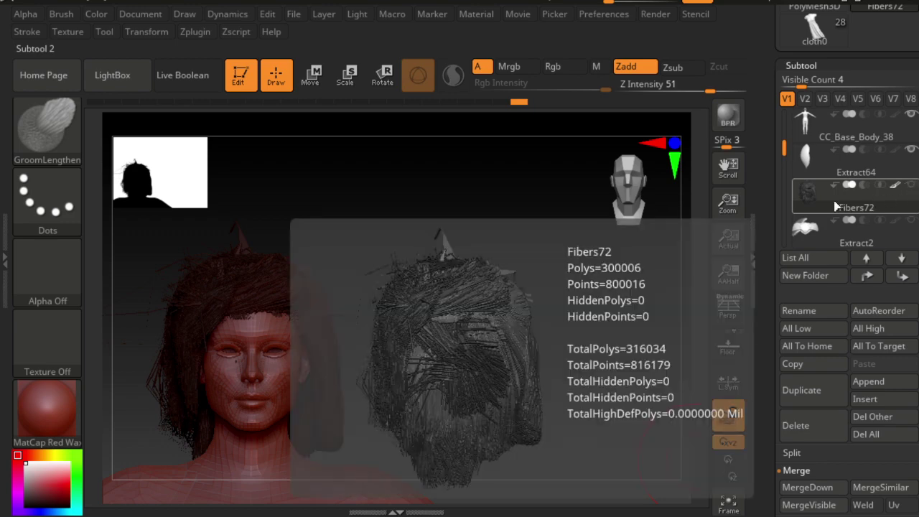
{"action": "left_click", "coordinate": [811, 230]}
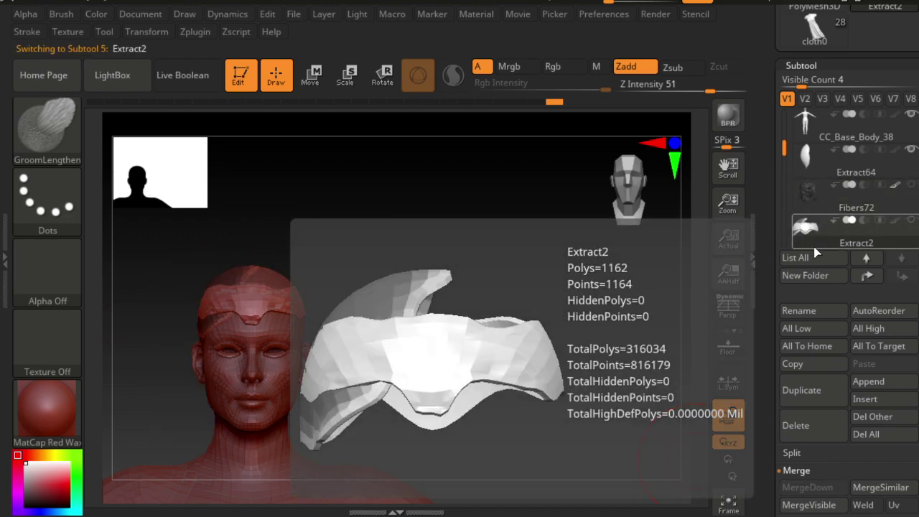
{"action": "left_click", "coordinate": [915, 202]}
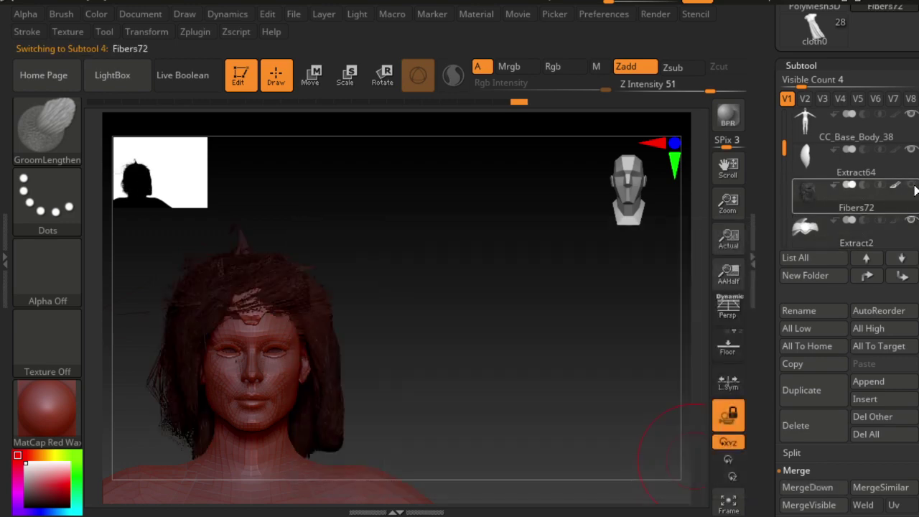
{"action": "left_click", "coordinate": [800, 234]}
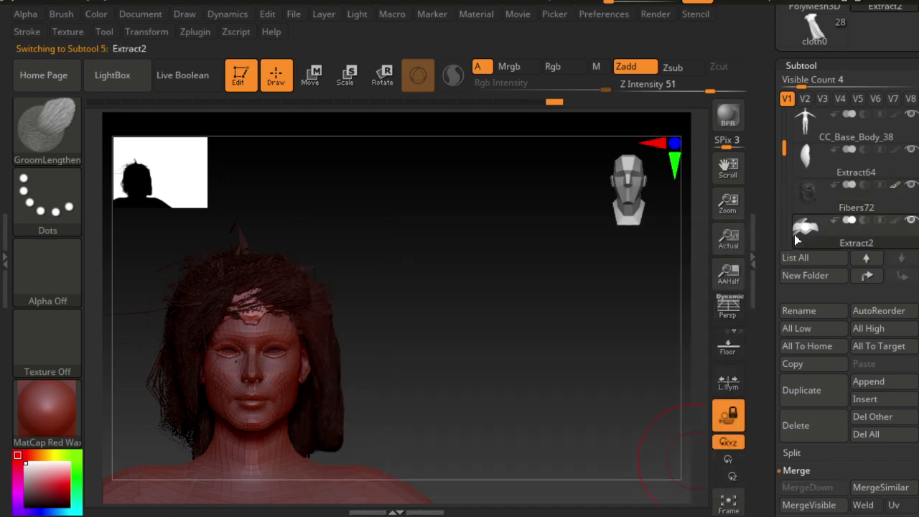
{"action": "left_click", "coordinate": [913, 187]}
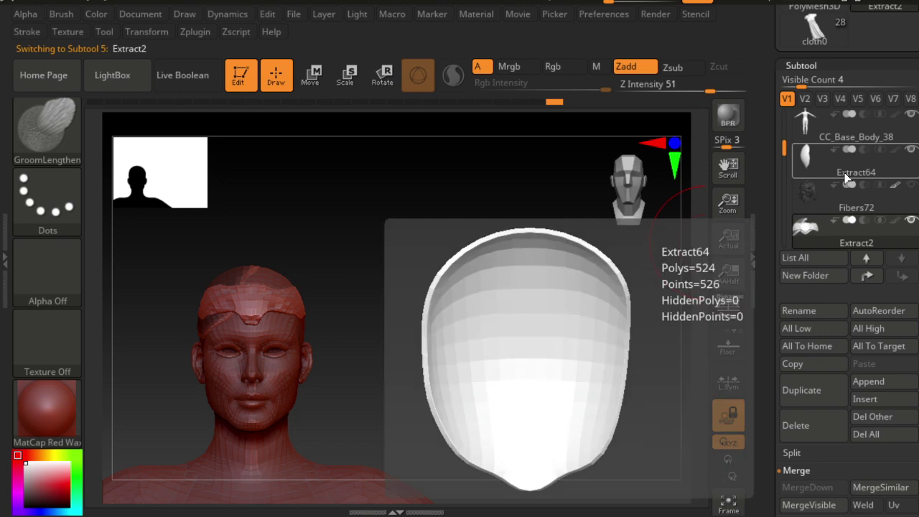
{"action": "left_click", "coordinate": [845, 172]}
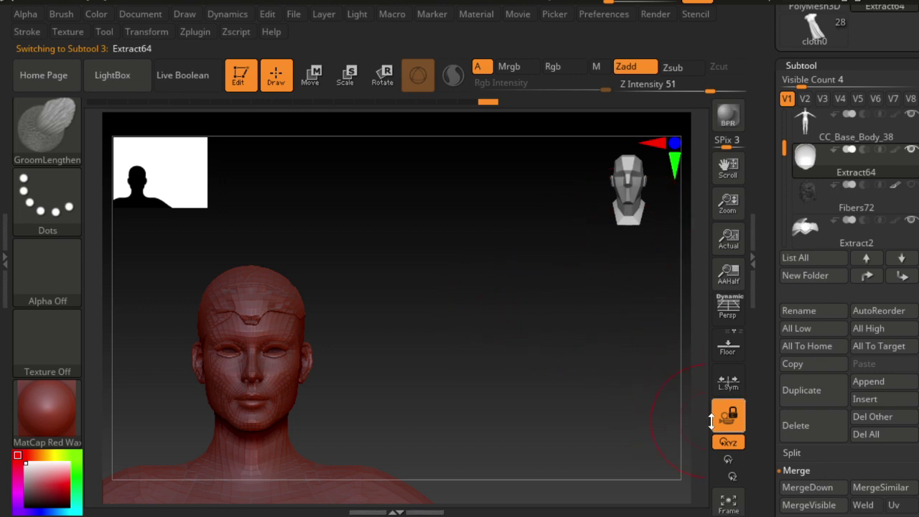
{"action": "mouse_move", "coordinate": [537, 371]}
{"action": "left_mouse_down"}
{"action": "mouse_move", "coordinate": [622, 374]}
{"action": "mouse_move", "coordinate": [439, 365]}
{"action": "mouse_move", "coordinate": [517, 363]}
{"action": "left_mouse_up"}
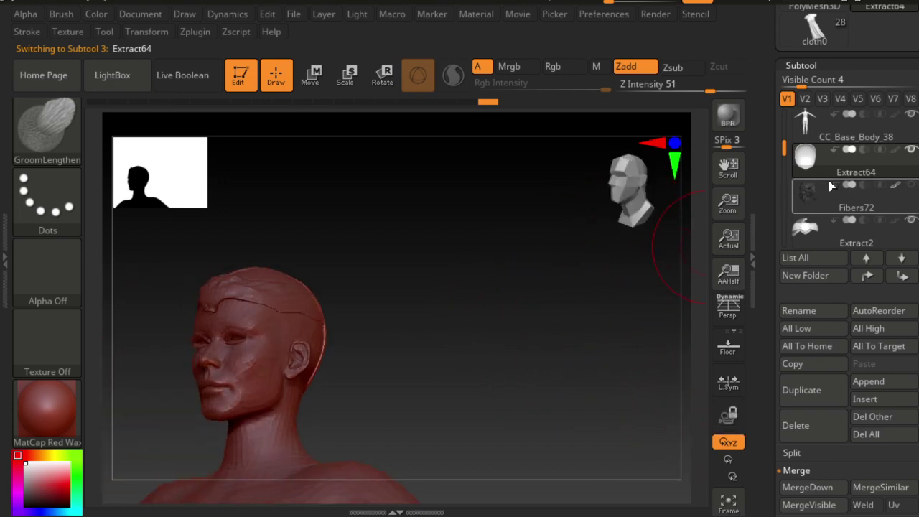
Move Extract64 above Extract2, merge Extract2 into it, and hide the head cap.
{"action": "scroll", "coordinate": [829, 181], "scroll_direction": "down", "scroll_amount": 2}
{"action": "left_click", "coordinate": [824, 148]}
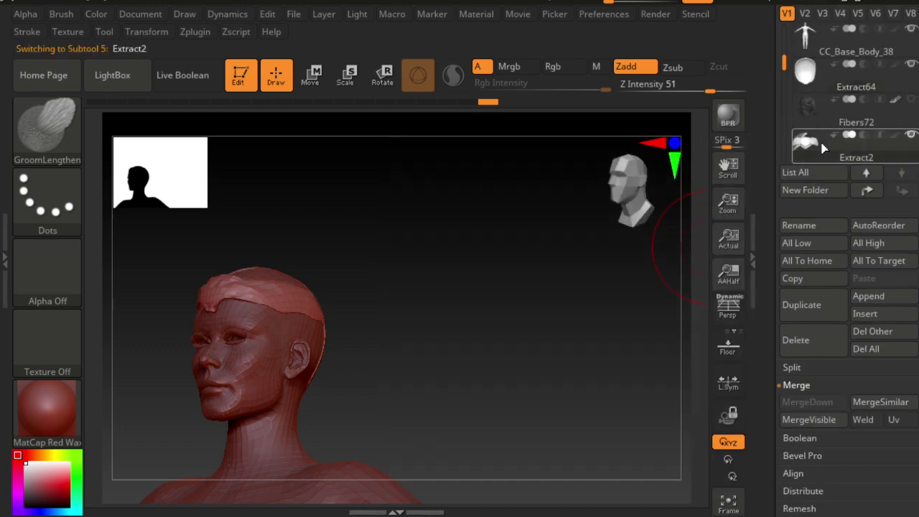
{"action": "left_click_drag", "start_coordinate": [828, 81], "coordinate": [825, 125]}
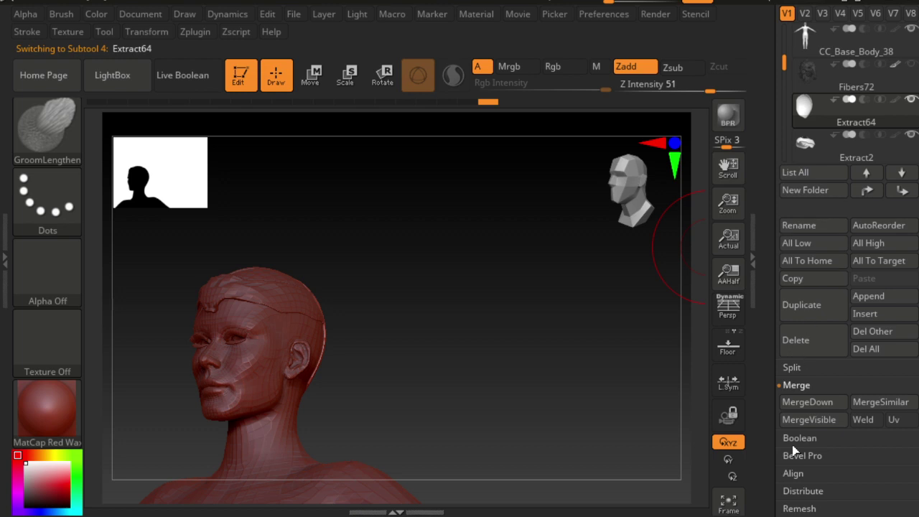
{"action": "left_click", "coordinate": [803, 402]}
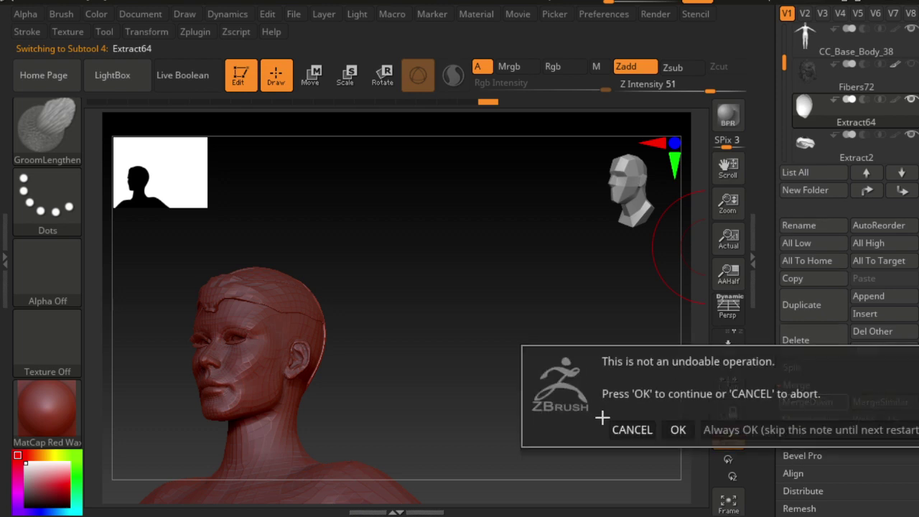
{"action": "left_click", "coordinate": [678, 430]}
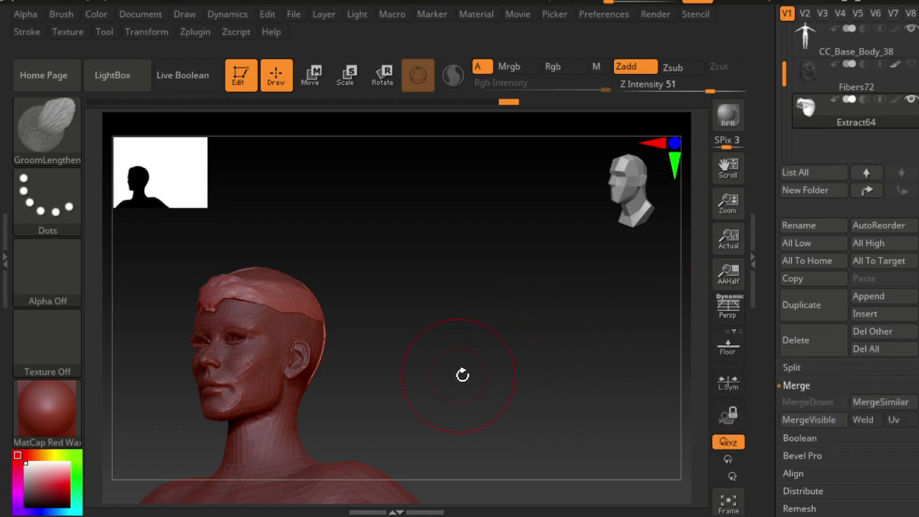
{"action": "left_click", "coordinate": [585, 270], "text": "ctrl+shift"}
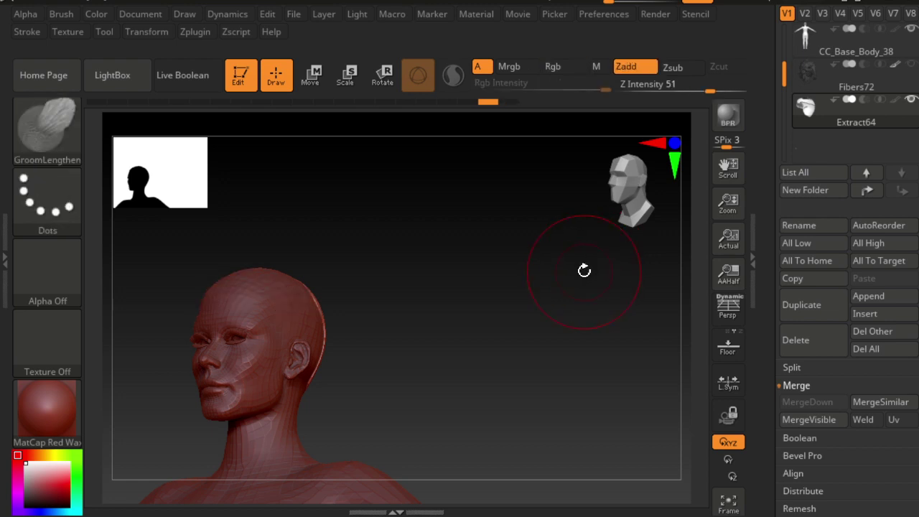
Scrub the Undo History back to an earlier head state.
{"action": "left_click_drag", "start_coordinate": [427, 101], "coordinate": [385, 101]}
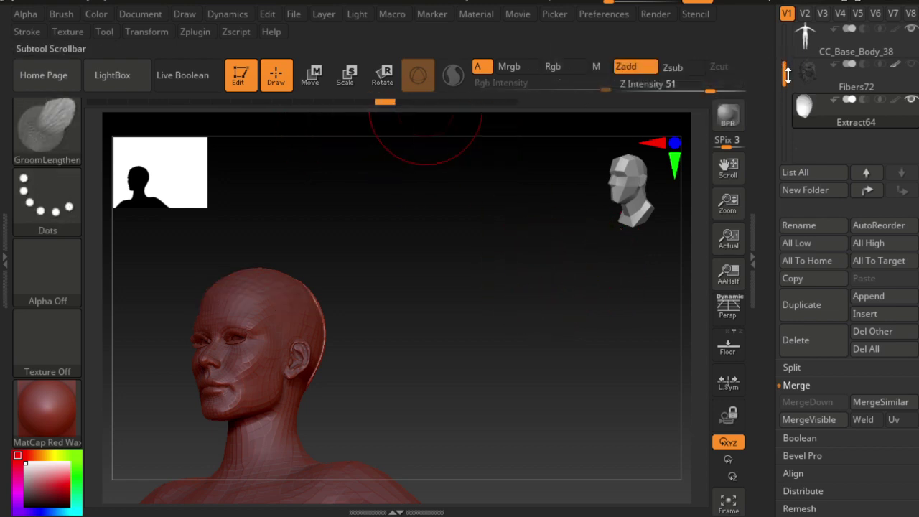
{"action": "mouse_move", "coordinate": [786, 74]}
{"action": "left_mouse_down"}
{"action": "mouse_move", "coordinate": [788, 85]}
{"action": "mouse_move", "coordinate": [784, 36]}
{"action": "left_mouse_up"}
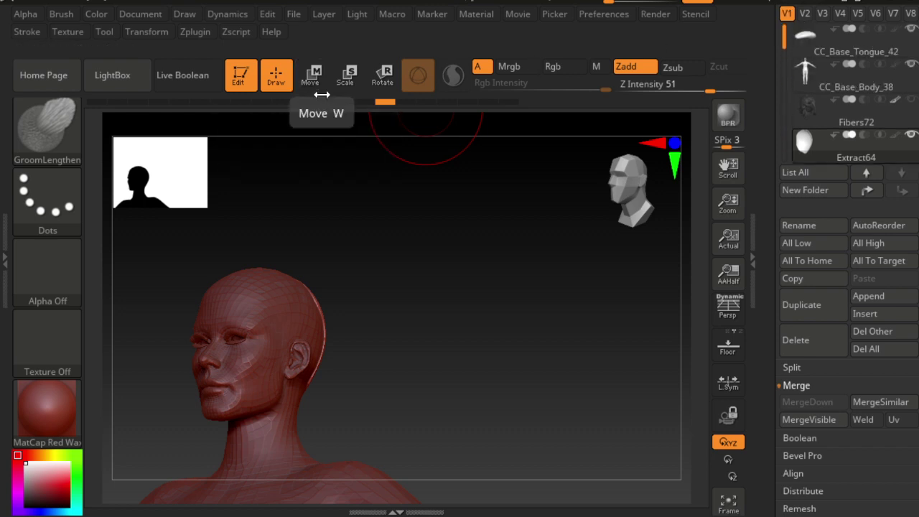
{"action": "left_click_drag", "start_coordinate": [351, 103], "coordinate": [315, 112]}
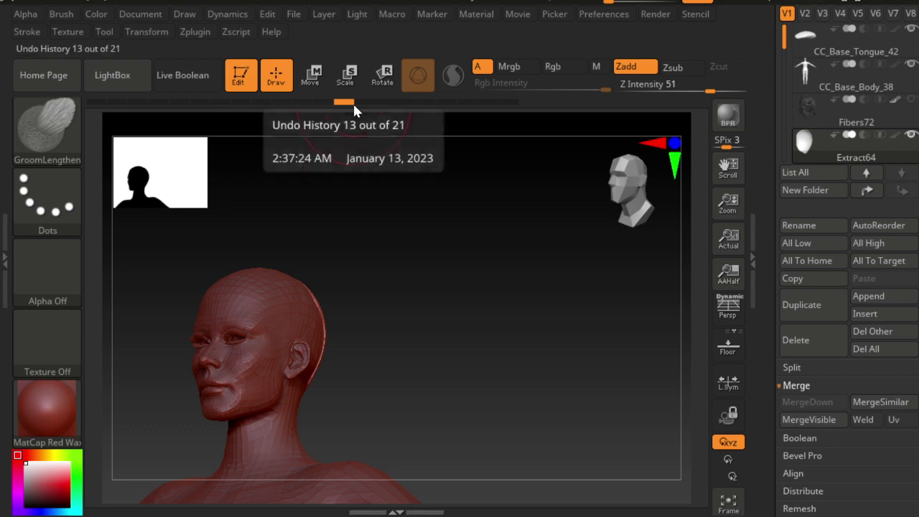
{"action": "left_click", "coordinate": [503, 318], "text": "ctrl"}
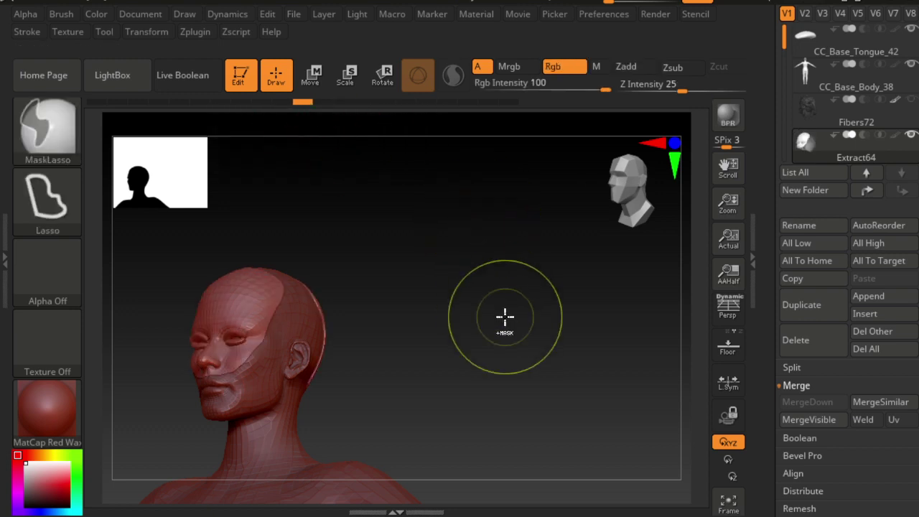
{"action": "scroll", "coordinate": [837, 135], "scroll_direction": "down", "scroll_amount": 3}
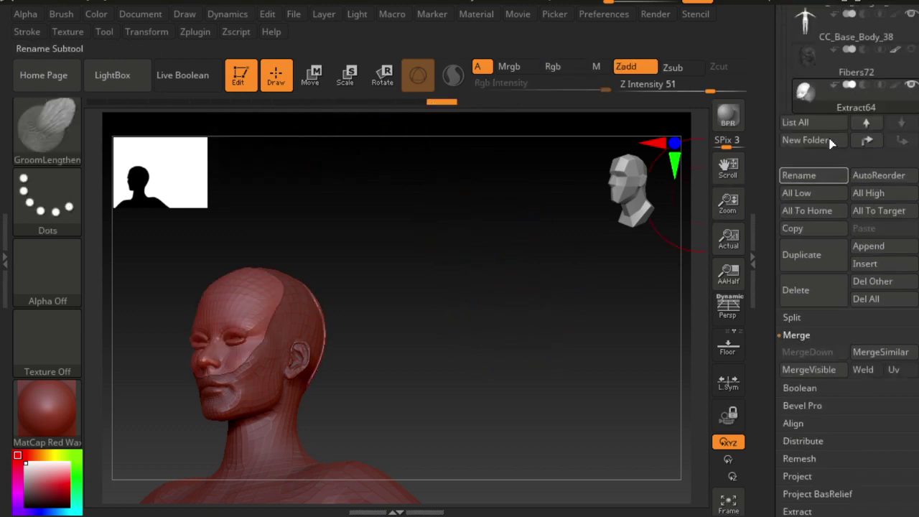
{"action": "scroll", "coordinate": [826, 136], "scroll_direction": "up", "scroll_amount": 2}
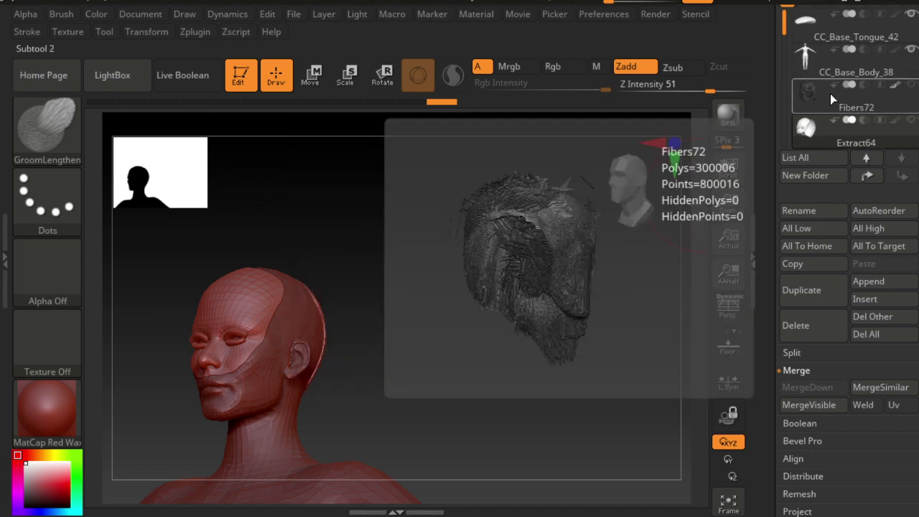
Select Extract64 and delete it from the subtool stack.
{"action": "left_click", "coordinate": [830, 94]}
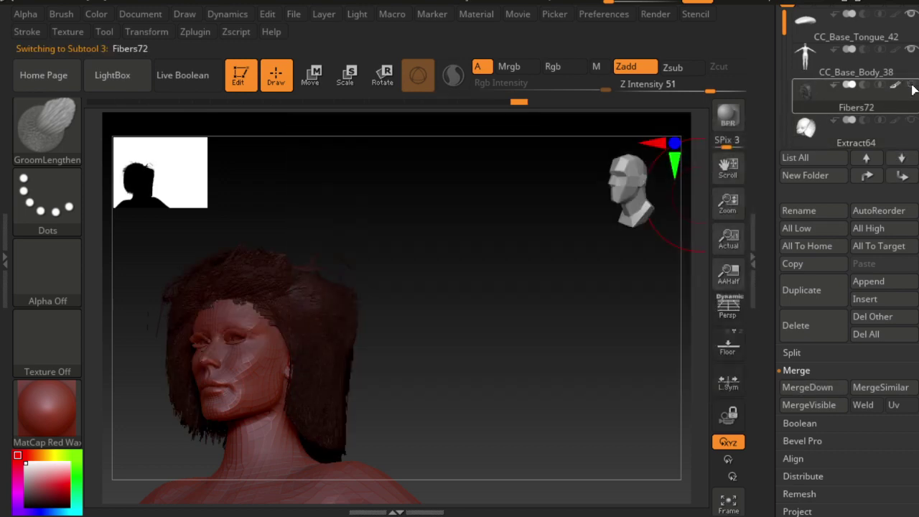
{"action": "mouse_move", "coordinate": [832, 129]}
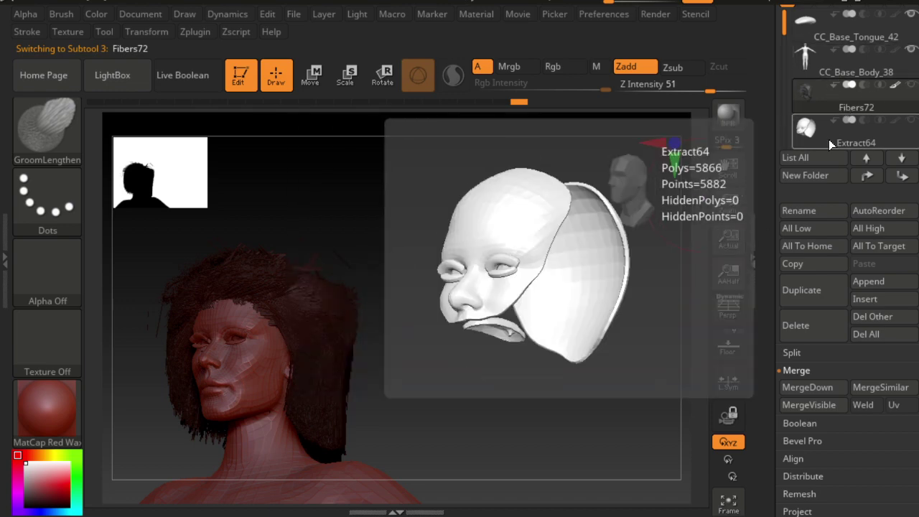
{"action": "left_click", "coordinate": [828, 139]}
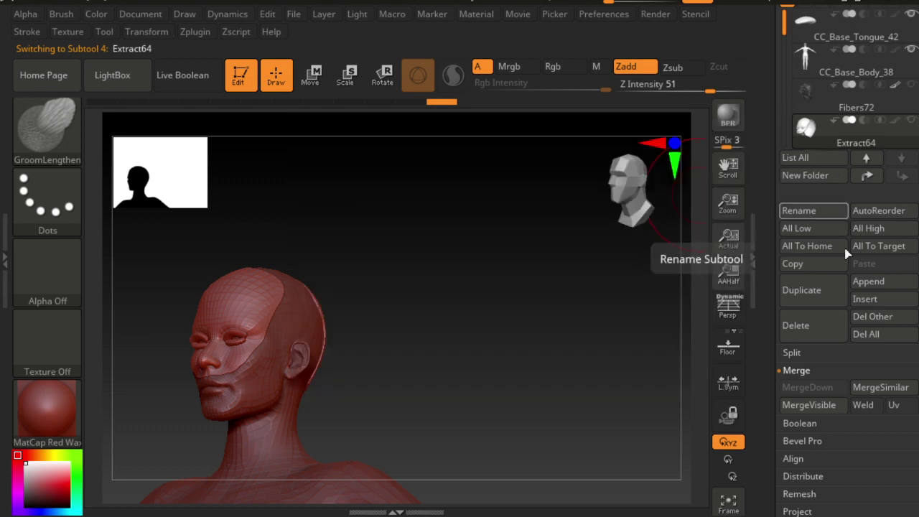
{"action": "left_click", "coordinate": [818, 333]}
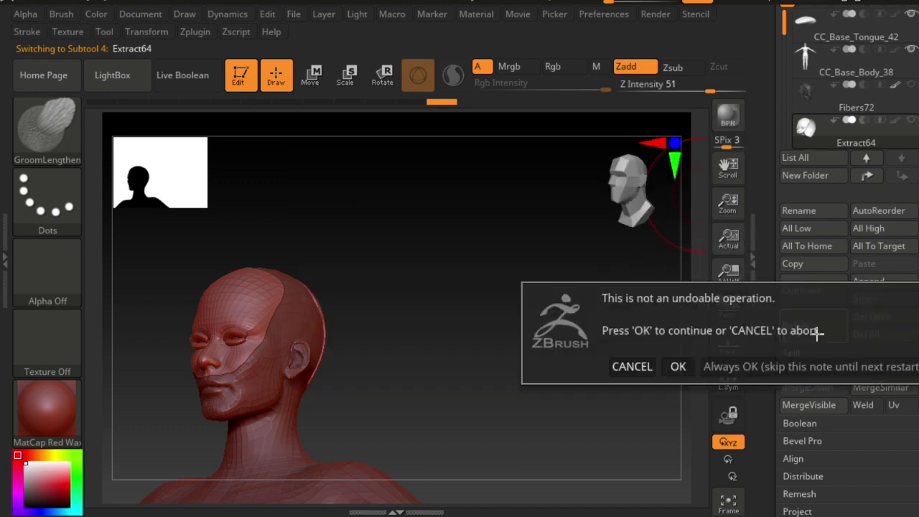
{"action": "left_click", "coordinate": [674, 366]}
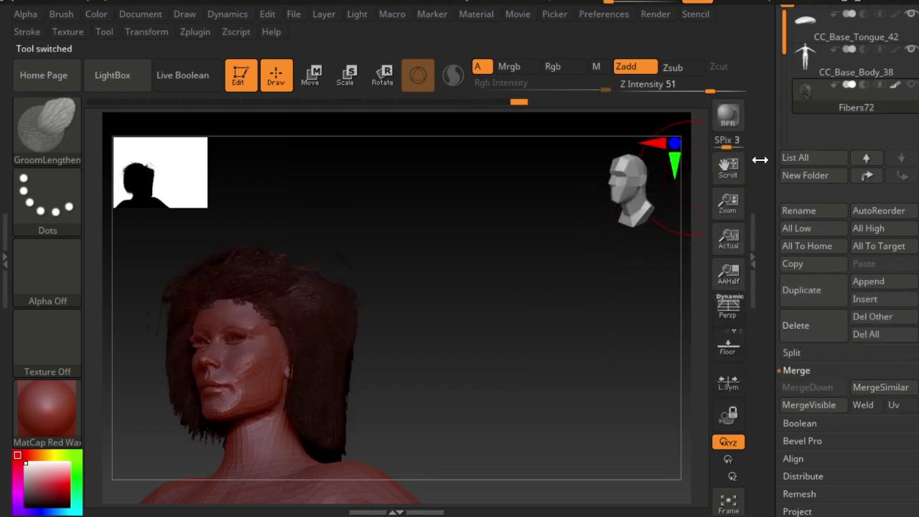
Scrub the Undo History back to a fuller hair state.
{"action": "mouse_move", "coordinate": [786, 47]}
{"action": "left_mouse_down"}
{"action": "mouse_move", "coordinate": [786, 66]}
{"action": "mouse_move", "coordinate": [786, 47]}
{"action": "left_mouse_up"}
{"action": "left_click", "coordinate": [271, 104]}
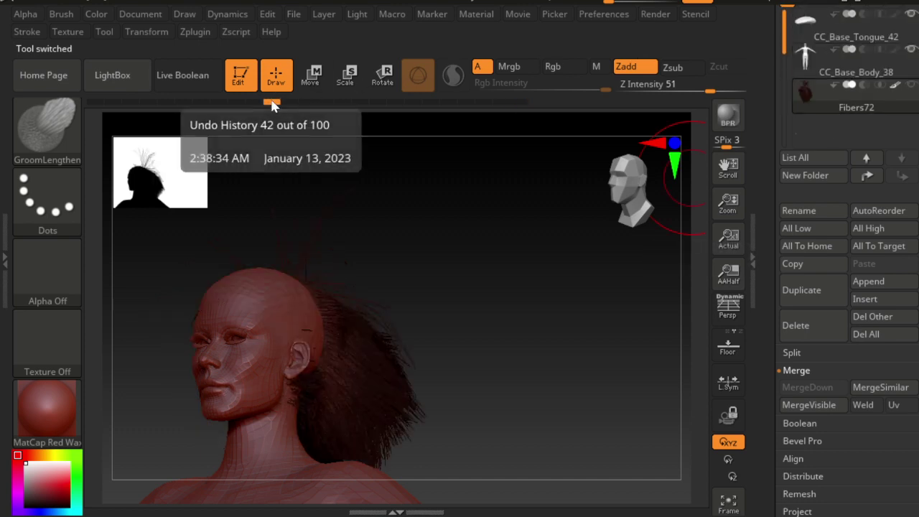
{"action": "left_click_drag", "start_coordinate": [272, 104], "coordinate": [214, 104]}
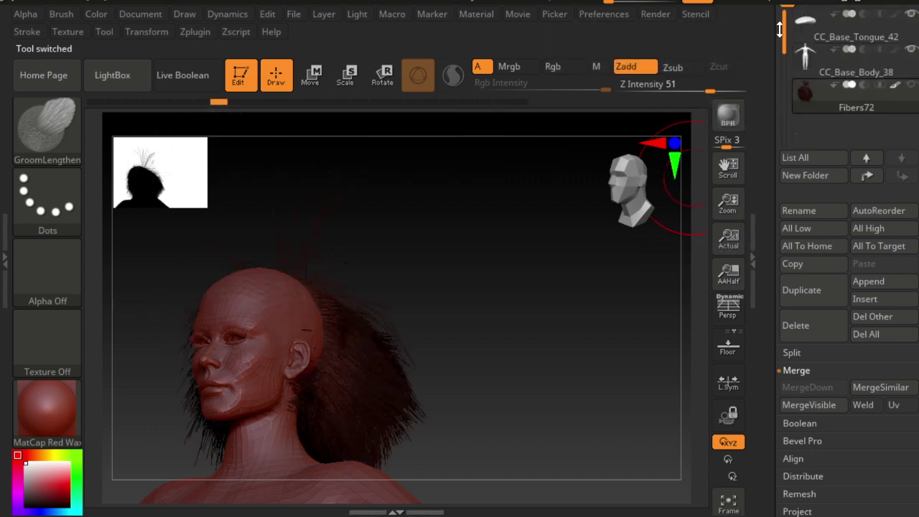
{"action": "mouse_move", "coordinate": [781, 28]}
{"action": "left_mouse_down"}
{"action": "mouse_move", "coordinate": [782, 79]}
{"action": "mouse_move", "coordinate": [780, 29]}
{"action": "left_mouse_up"}
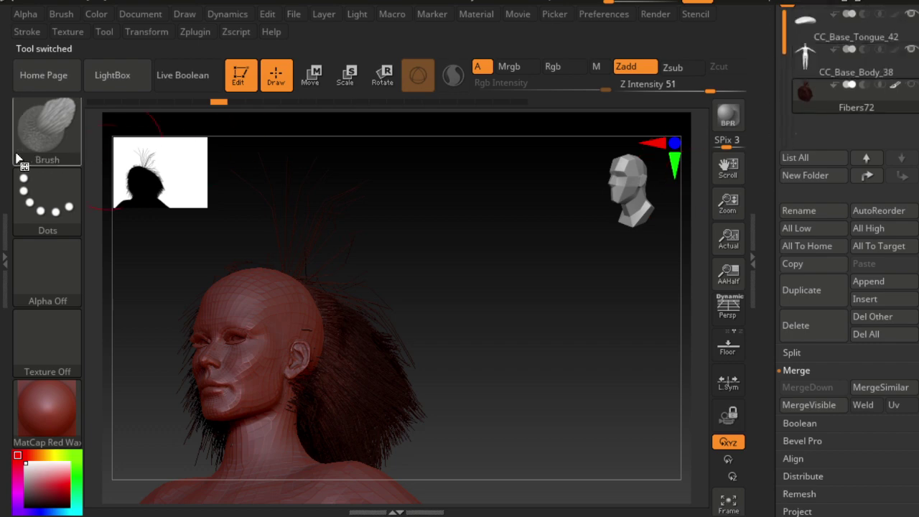
{"action": "left_click", "coordinate": [95, 101]}
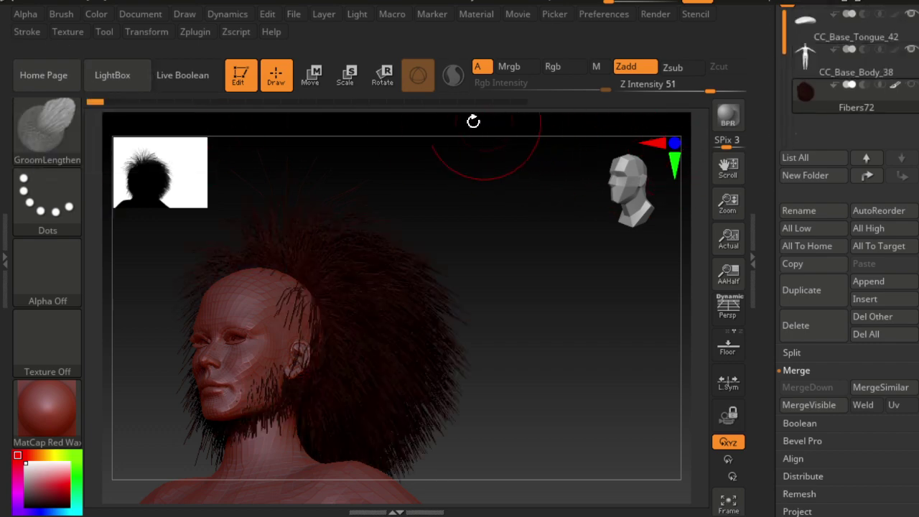
{"action": "left_click_drag", "start_coordinate": [789, 109], "coordinate": [789, 35]}
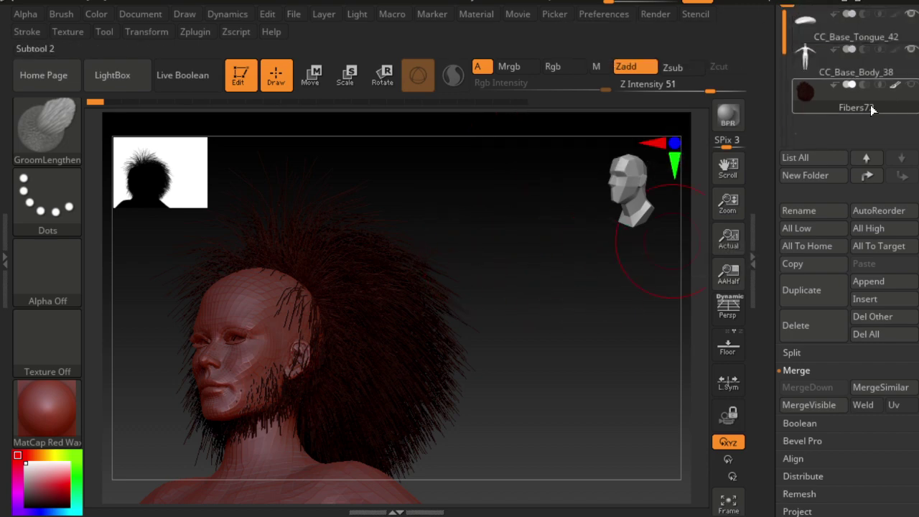
Delete the Fibers72 hair subtool and turn the head to face front.
{"action": "left_click", "coordinate": [796, 327]}
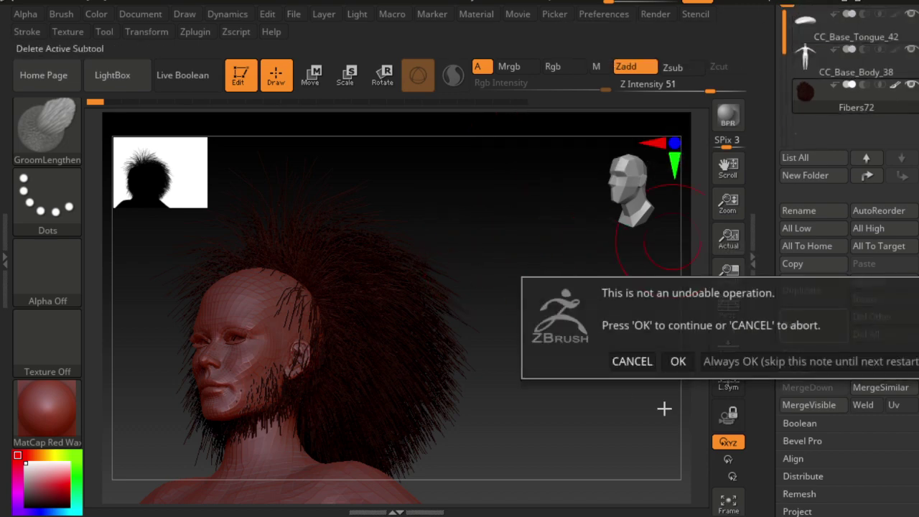
{"action": "left_click", "coordinate": [678, 360]}
{"action": "mouse_move", "coordinate": [511, 269]}
{"action": "left_mouse_down"}
{"action": "mouse_move", "coordinate": [525, 302]}
{"action": "mouse_move", "coordinate": [486, 335]}
{"action": "mouse_move", "coordinate": [588, 292]}
{"action": "left_mouse_up"}
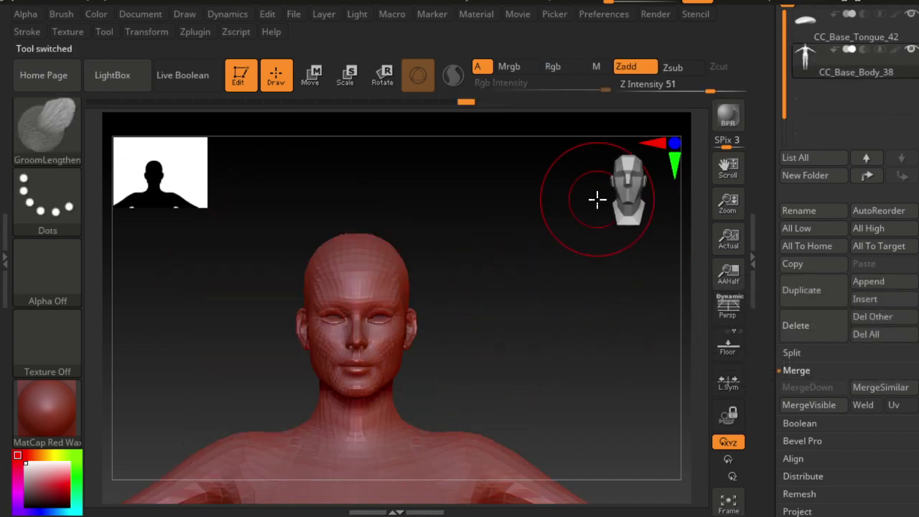
{"action": "left_click", "coordinate": [721, 416]}
{"action": "left_click", "coordinate": [721, 416]}
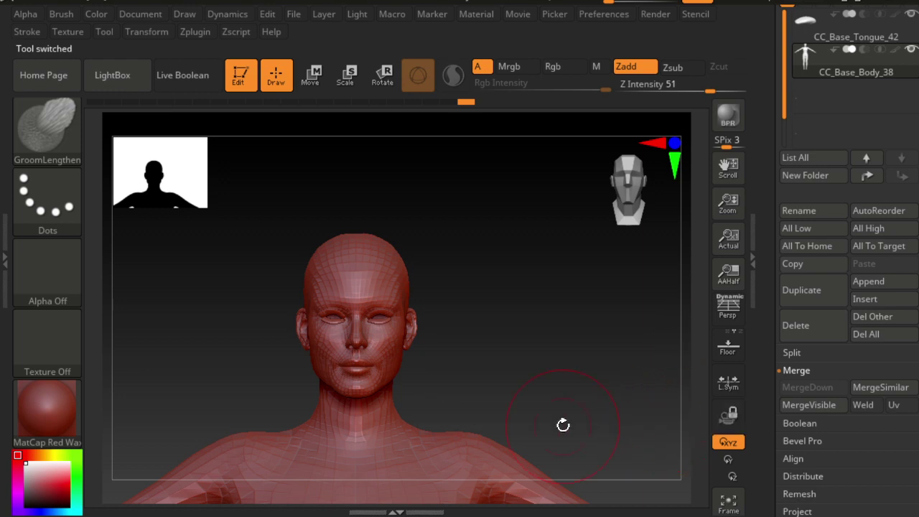
{"action": "left_click", "coordinate": [554, 353], "text": "ctrl"}
{"action": "left_click", "coordinate": [608, 442], "text": "ctrl"}
Clear the mask, frame the torso with Polyframe on, and lasso-mask chest to waist.
{"action": "left_click", "coordinate": [583, 380], "text": "ctrl"}
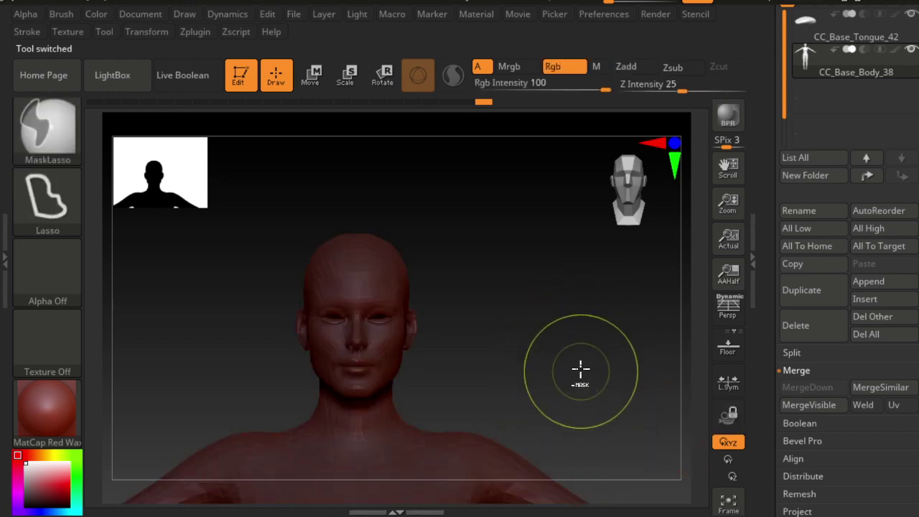
{"action": "left_click", "coordinate": [507, 285], "text": "ctrl"}
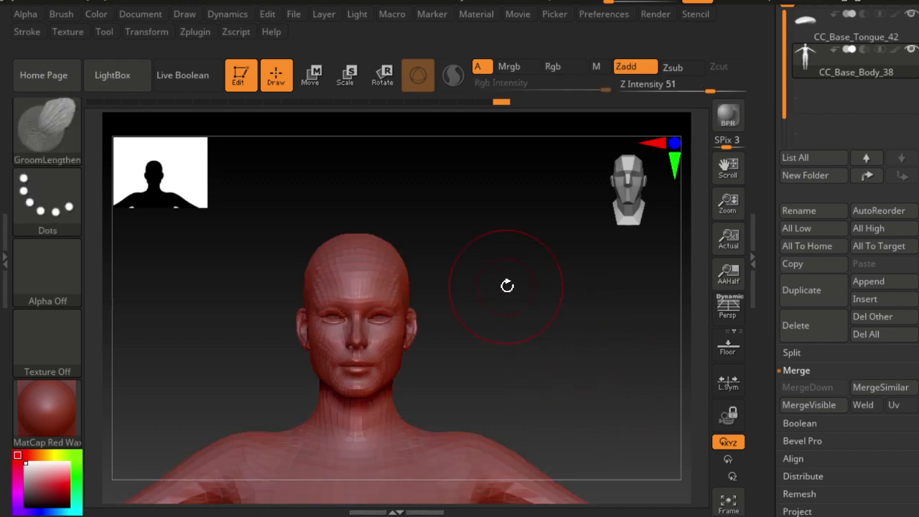
{"action": "right_click_drag", "start_coordinate": [507, 285], "coordinate": [524, 236], "text": "ctrl"}
{"action": "mouse_move", "coordinate": [490, 346]}
{"action": "right_mouse_down", "text": "alt"}
{"action": "mouse_move", "coordinate": [522, 309]}
{"action": "mouse_move", "coordinate": [547, 234]}
{"action": "right_mouse_up", "text": "alt"}
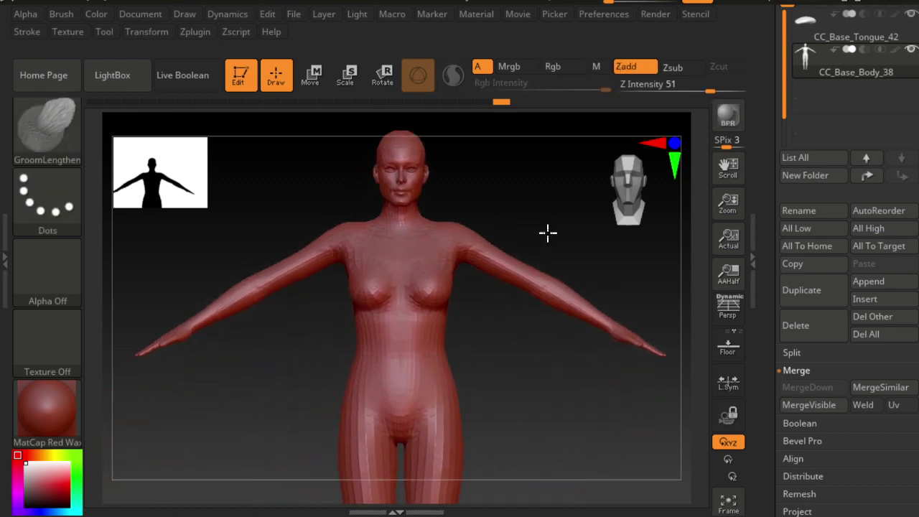
{"action": "left_click", "coordinate": [728, 415]}
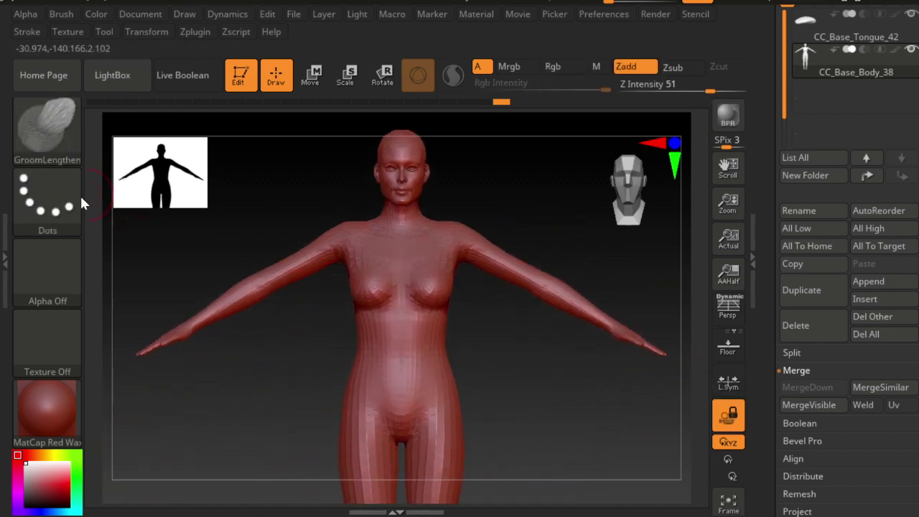
{"action": "key", "text": "shift+f"}
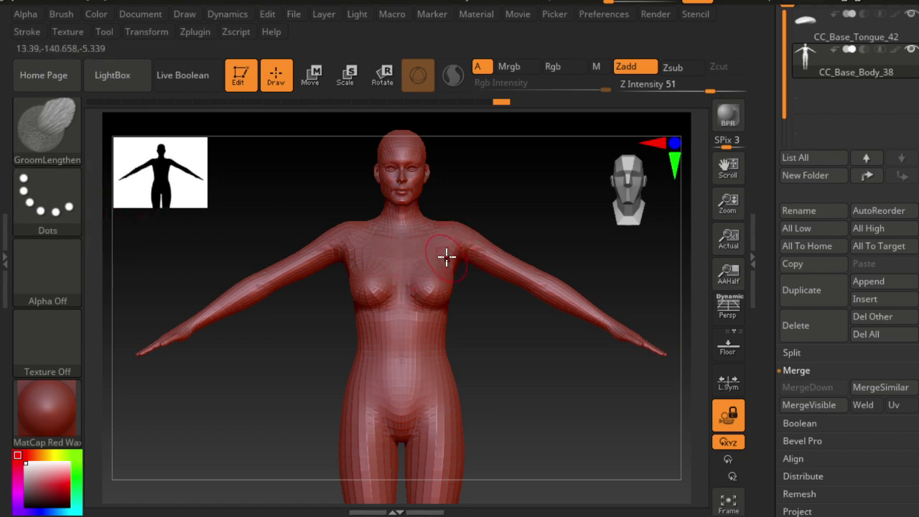
{"action": "key", "text": "ctrl"}
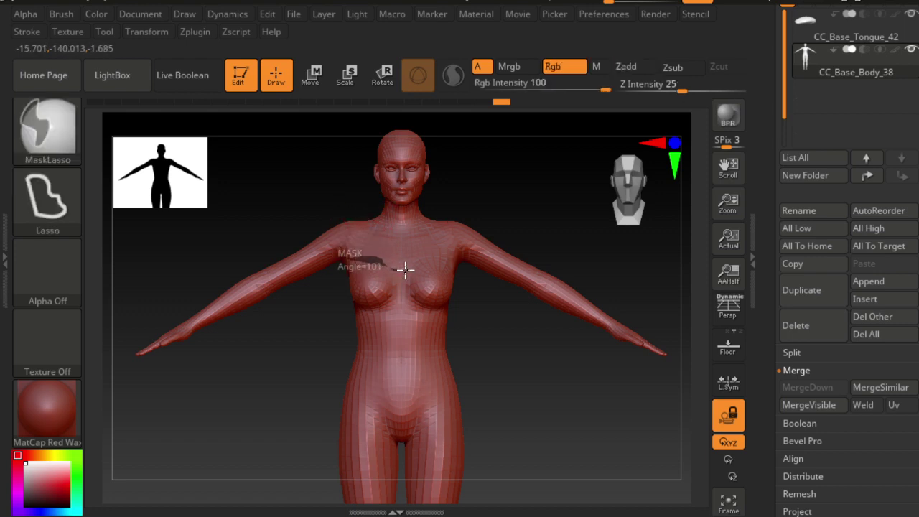
{"action": "mouse_move", "coordinate": [448, 257]}
{"action": "left_mouse_down", "text": "ctrl"}
{"action": "mouse_move", "coordinate": [464, 273]}
{"action": "mouse_move", "coordinate": [453, 371]}
{"action": "mouse_move", "coordinate": [452, 351]}
{"action": "mouse_move", "coordinate": [430, 370]}
{"action": "mouse_move", "coordinate": [384, 371]}
{"action": "mouse_move", "coordinate": [320, 340]}
{"action": "left_mouse_up", "text": "ctrl"}
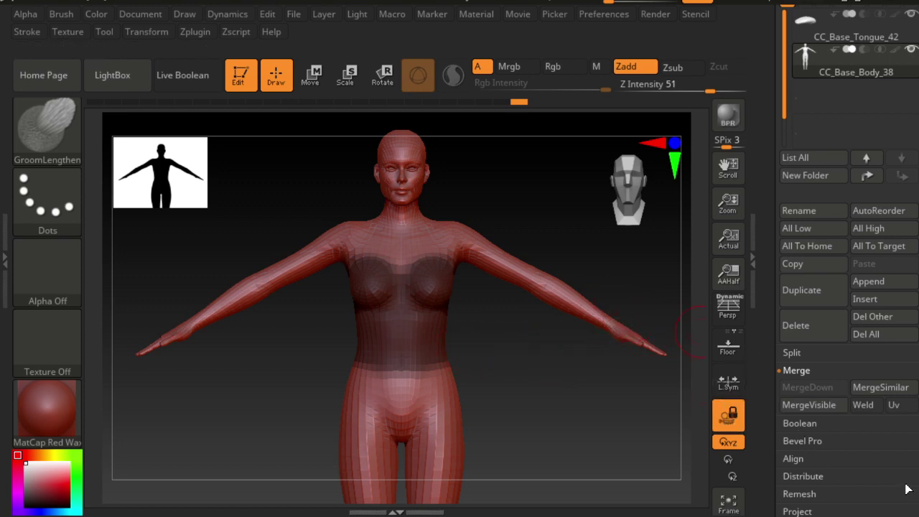
Extract the masked torso and accept it as the Extract73 shell.
{"action": "scroll", "coordinate": [882, 400], "scroll_direction": "down", "scroll_amount": 2}
{"action": "scroll", "coordinate": [862, 374], "scroll_direction": "down", "scroll_amount": 3}
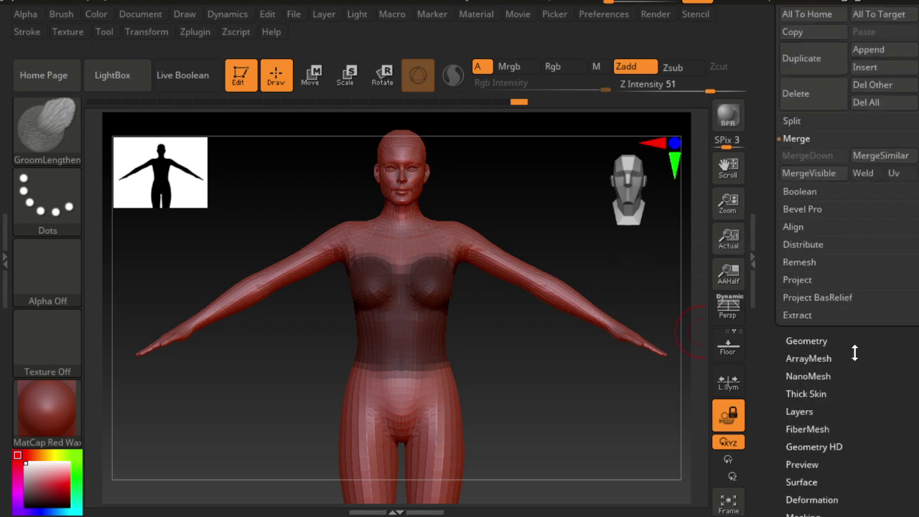
{"action": "left_click", "coordinate": [814, 317]}
{"action": "left_click", "coordinate": [812, 308]}
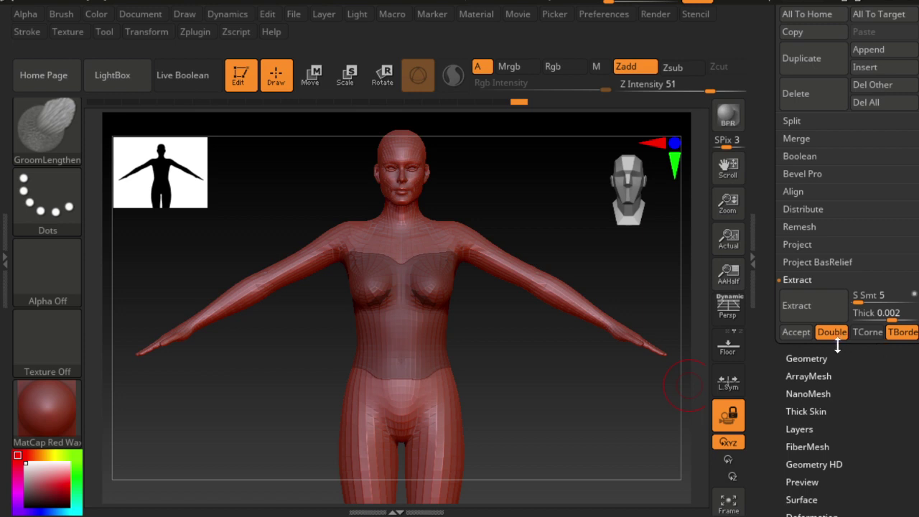
{"action": "left_click", "coordinate": [807, 331]}
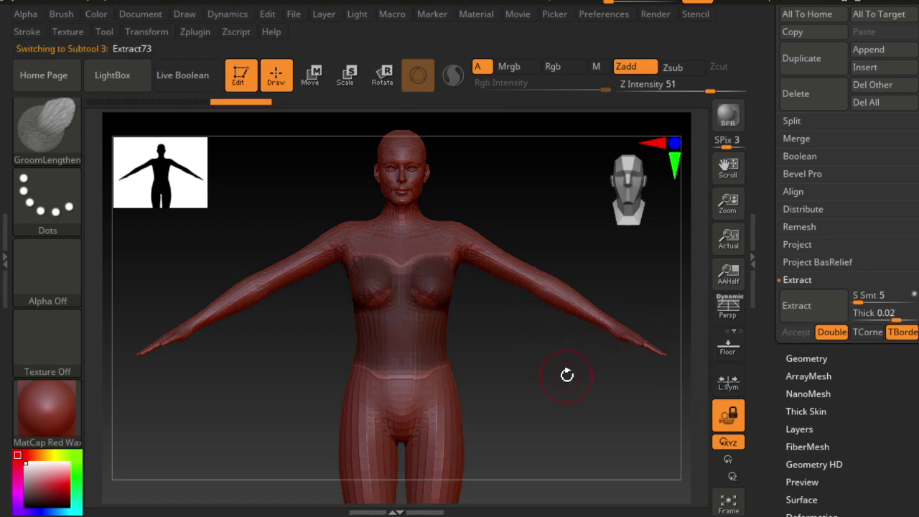
Re-mask the torso and extract a second shell, Extract75, at 0.00178 thickness.
{"action": "left_click", "coordinate": [572, 424], "text": "ctrl"}
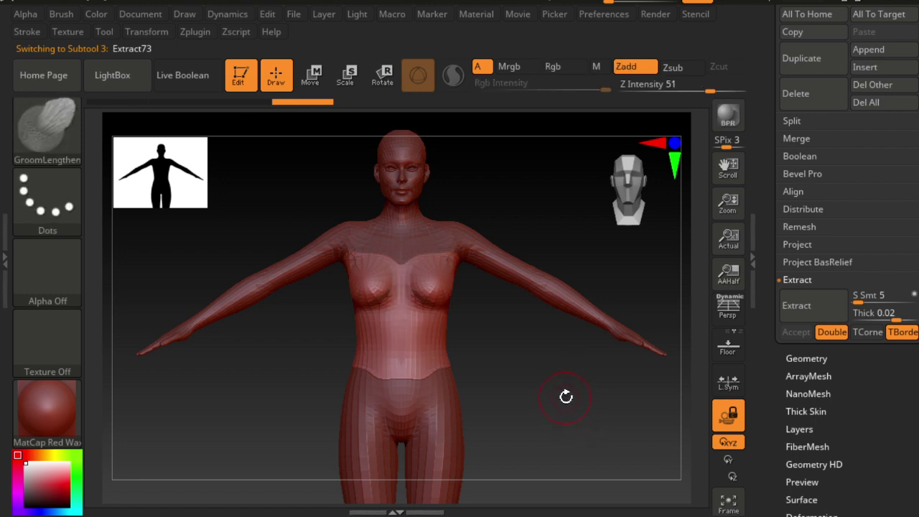
{"action": "left_click", "coordinate": [587, 365], "text": "ctrl"}
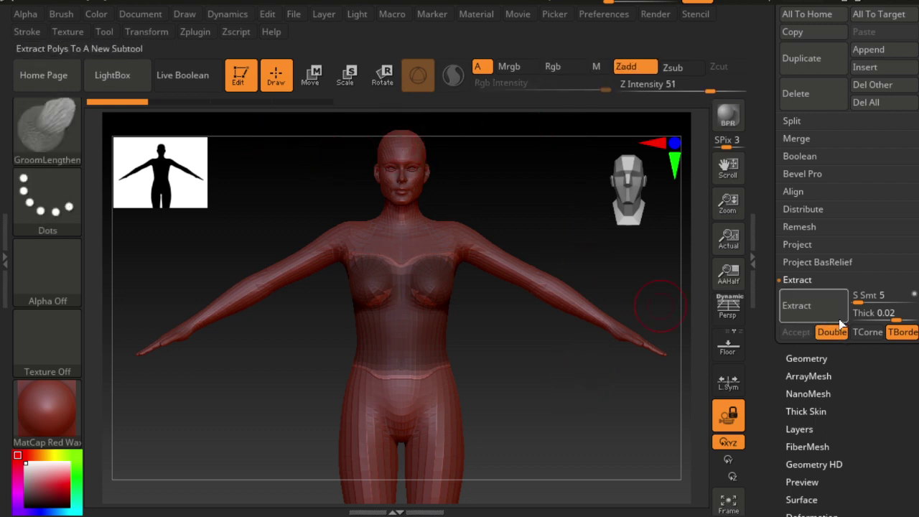
{"action": "left_click", "coordinate": [898, 318]}
{"action": "left_click_drag", "start_coordinate": [897, 317], "coordinate": [904, 318]}
{"action": "left_click", "coordinate": [835, 316]}
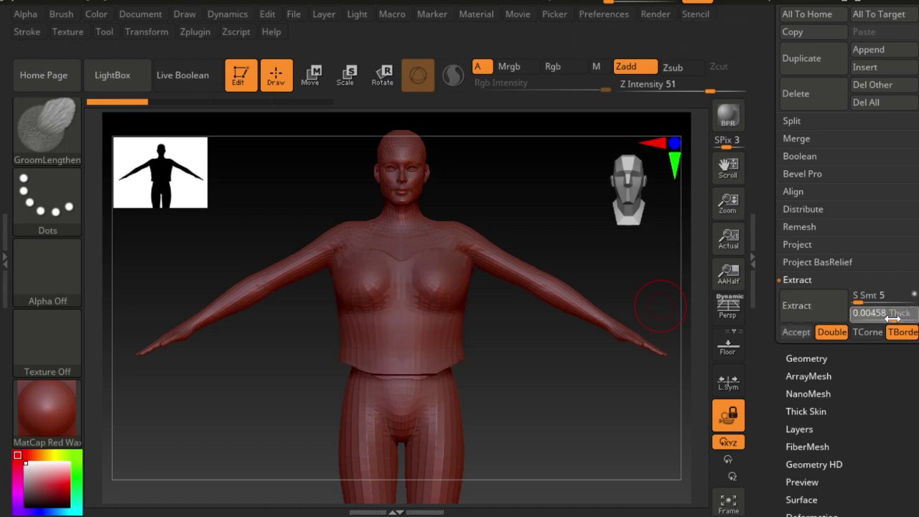
{"action": "type", "text": "0.00178"}
{"action": "key", "text": "Return"}
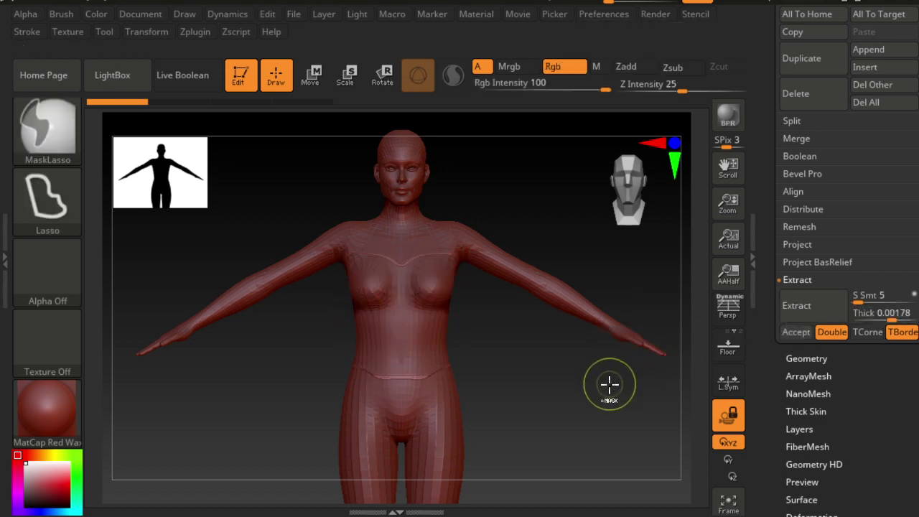
{"action": "left_click", "coordinate": [812, 334]}
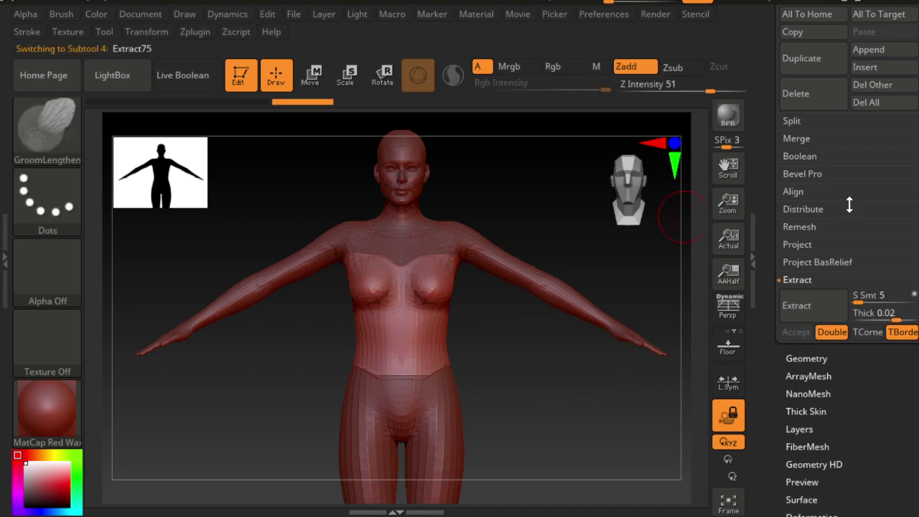
{"action": "left_click_drag", "start_coordinate": [849, 205], "coordinate": [848, 431]}
Delete the Extract73 and Extract75 top shells.
{"action": "left_click", "coordinate": [827, 92]}
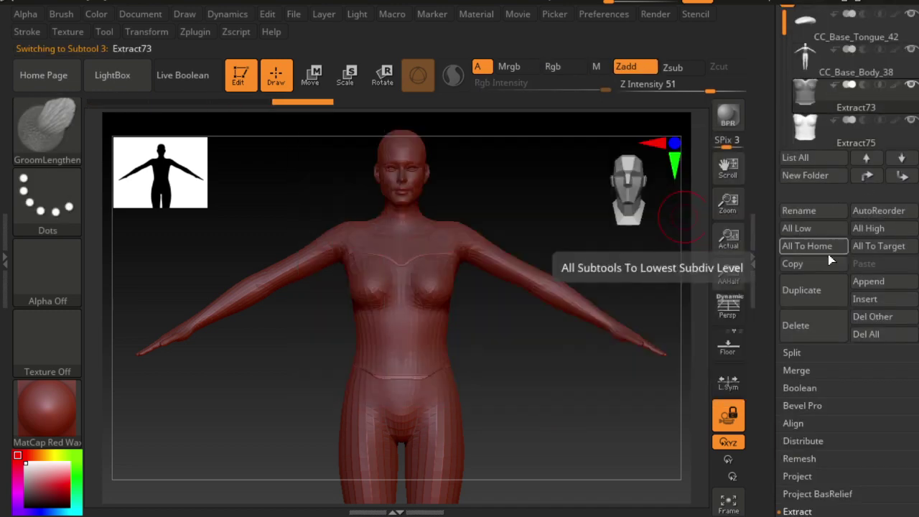
{"action": "left_click", "coordinate": [795, 325]}
{"action": "left_click", "coordinate": [677, 351]}
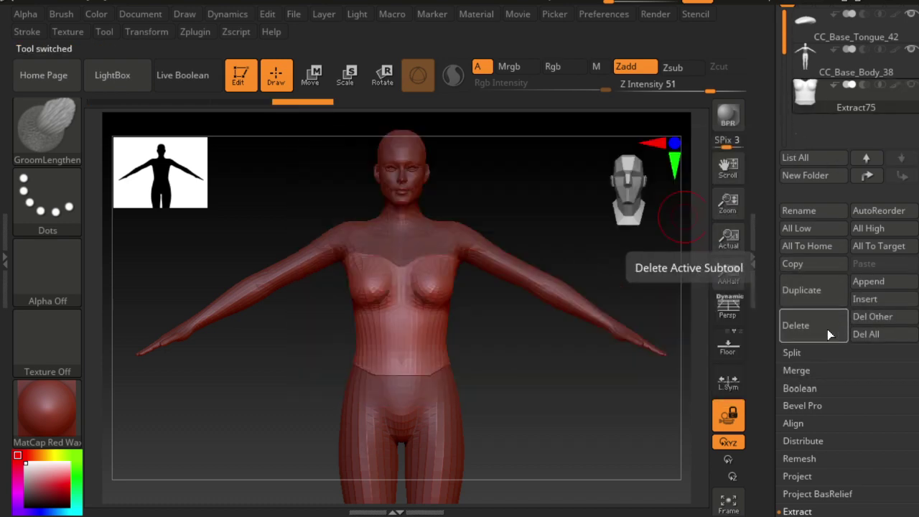
{"action": "left_click", "coordinate": [827, 329]}
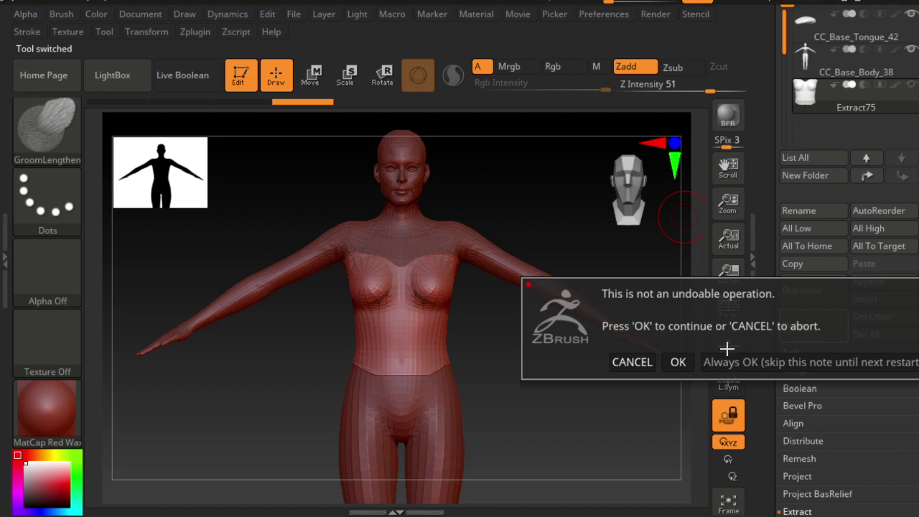
{"action": "left_click", "coordinate": [673, 362]}
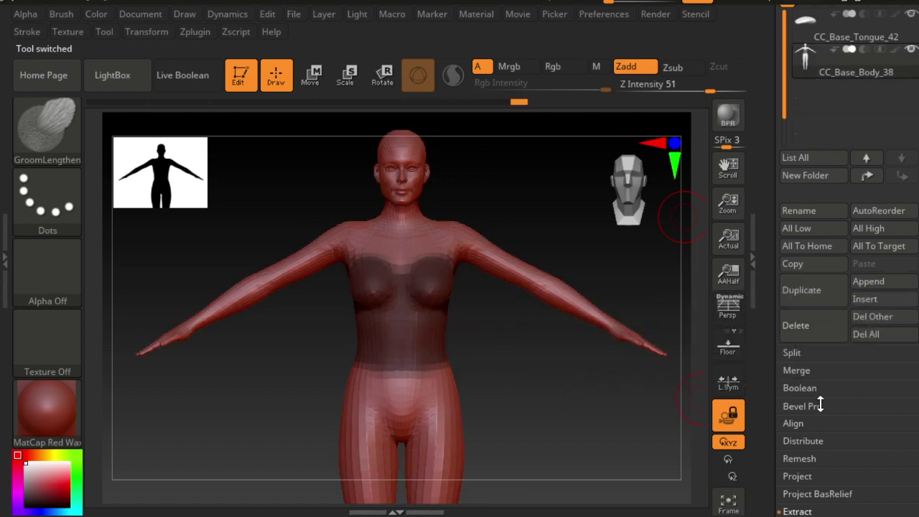
{"action": "scroll", "coordinate": [901, 376], "scroll_direction": "down", "scroll_amount": 3}
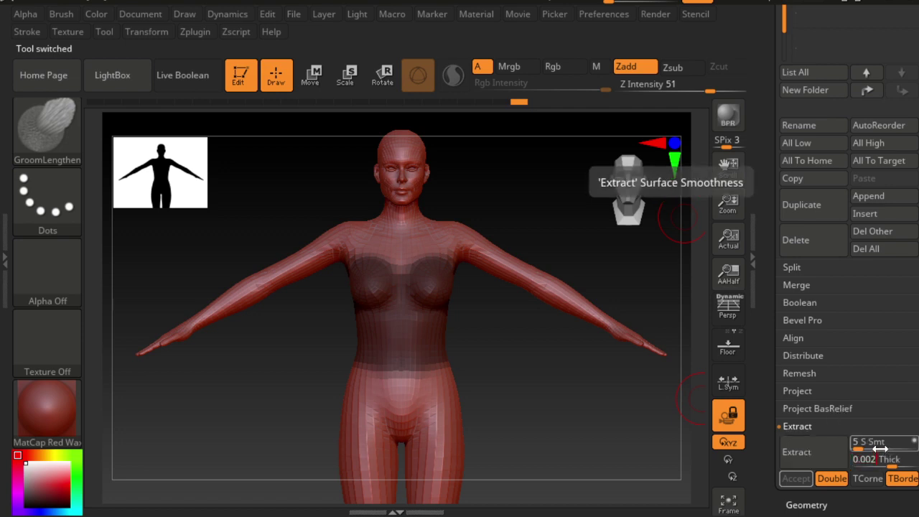
Fine-tune the Thick value near 0.003, re-preview, and accept the top as Extract79.
{"action": "left_click", "coordinate": [839, 453]}
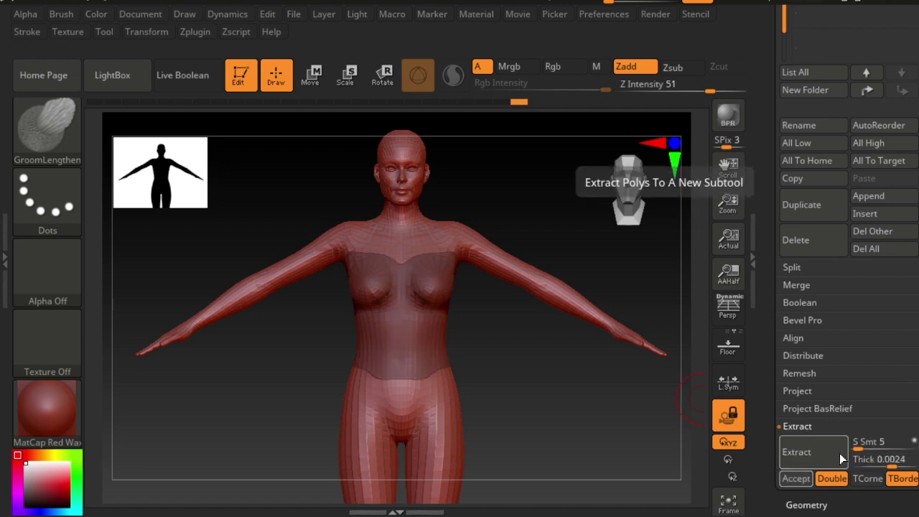
{"action": "left_click", "coordinate": [894, 459]}
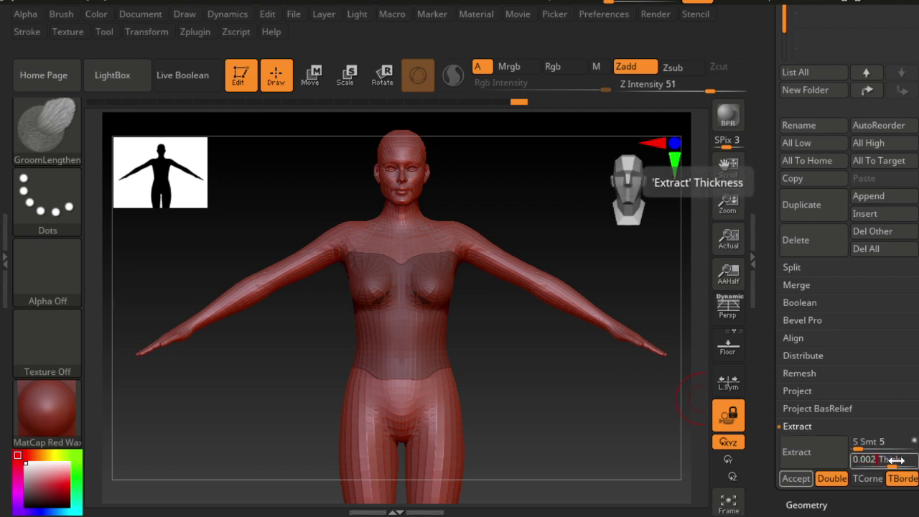
{"action": "type", "text": "9"}
{"action": "key", "text": "Return"}
{"action": "left_click", "coordinate": [905, 458]}
{"action": "type", "text": "0"}
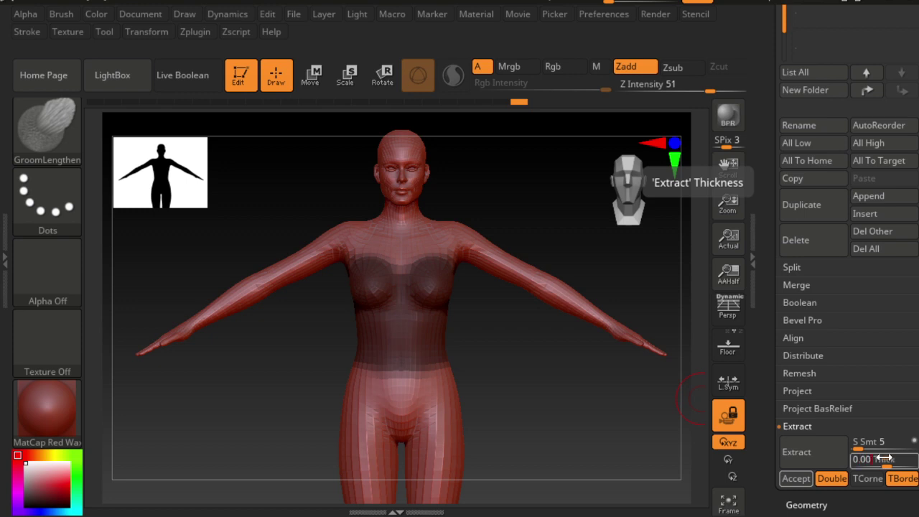
{"action": "key", "text": "Return"}
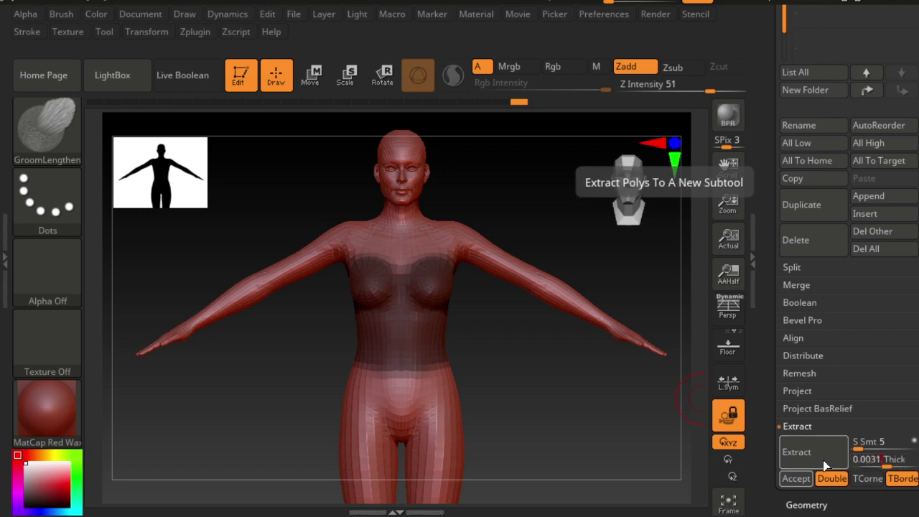
{"action": "left_click", "coordinate": [822, 460]}
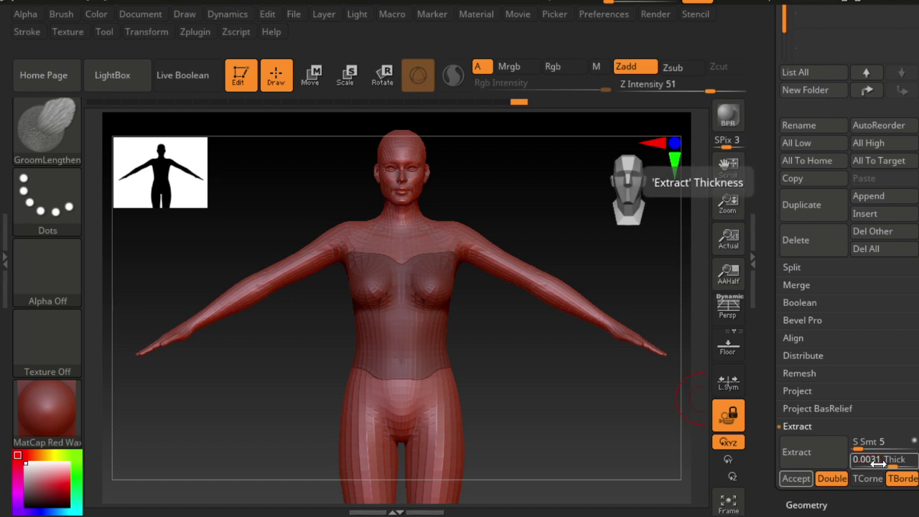
{"action": "key", "text": "Return"}
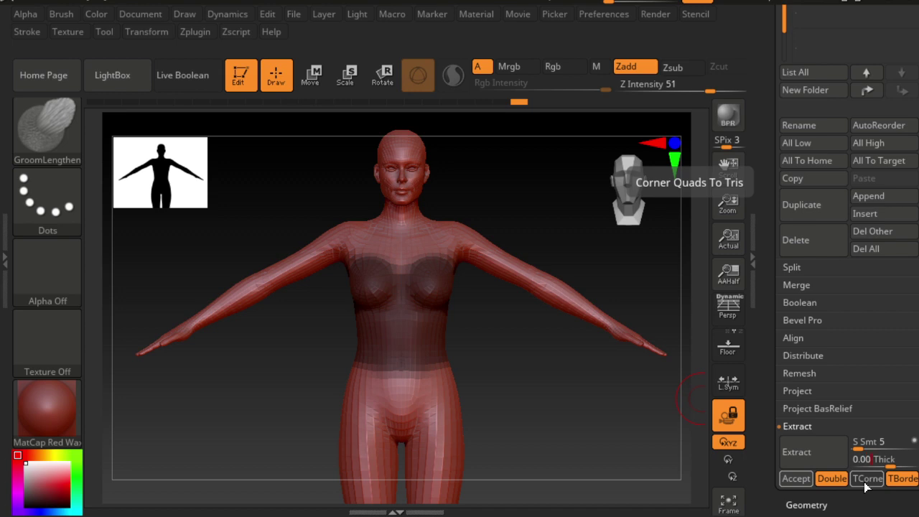
{"action": "type", "text": "4"}
{"action": "left_click", "coordinate": [821, 467]}
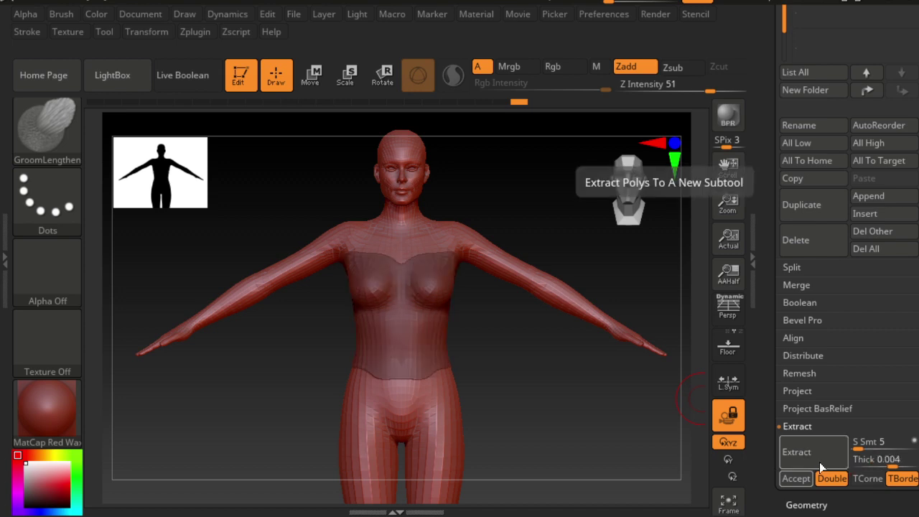
{"action": "left_click", "coordinate": [797, 478]}
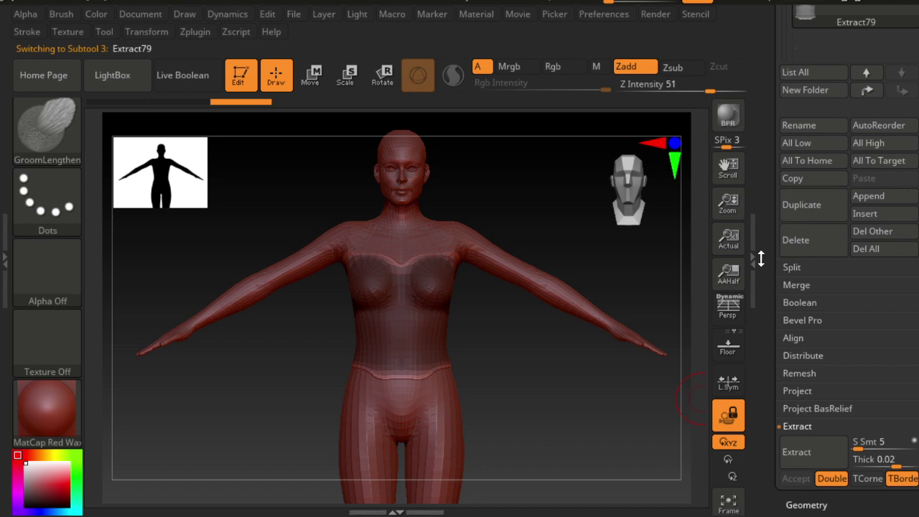
Clear the mask, select CC_Base_Body_38 with Polyframe on, and lasso-mask the hips.
{"action": "left_click", "coordinate": [533, 410], "text": "ctrl"}
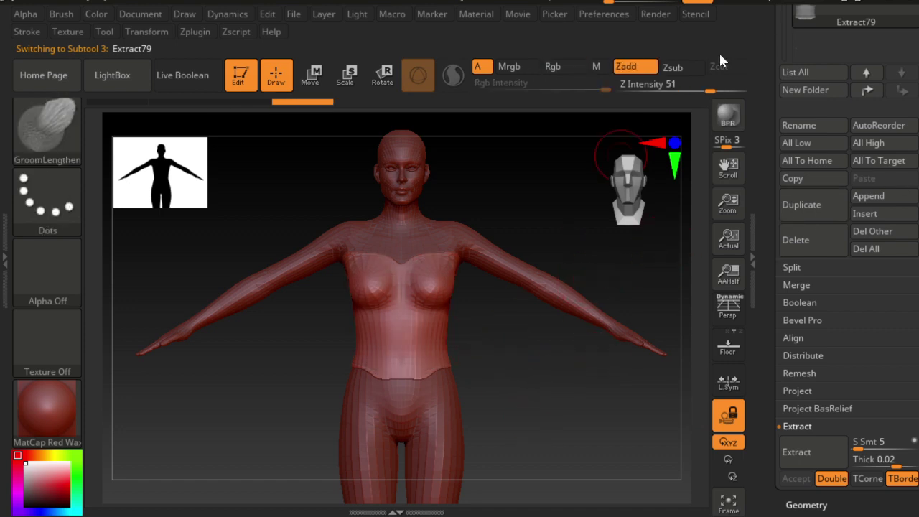
{"action": "scroll", "coordinate": [869, 33], "scroll_direction": "up", "scroll_amount": 3}
{"action": "left_click", "coordinate": [854, 53]}
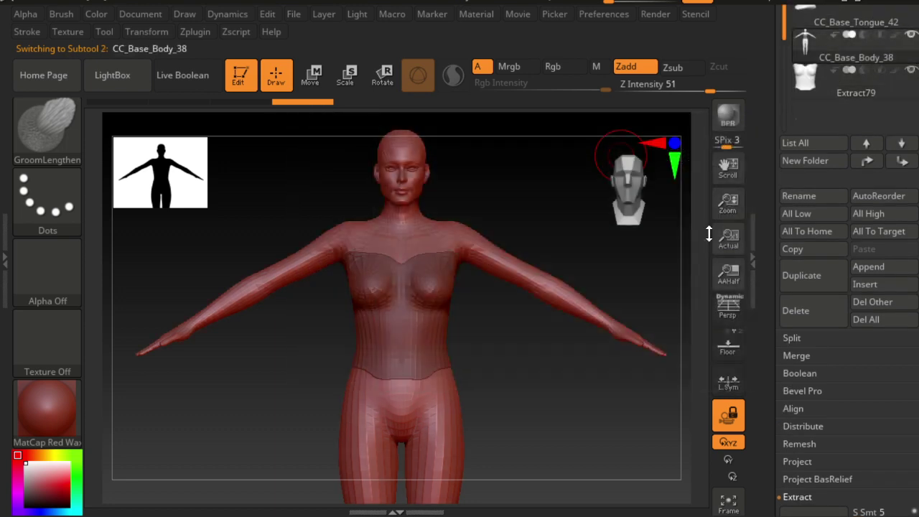
{"action": "left_click", "coordinate": [910, 70]}
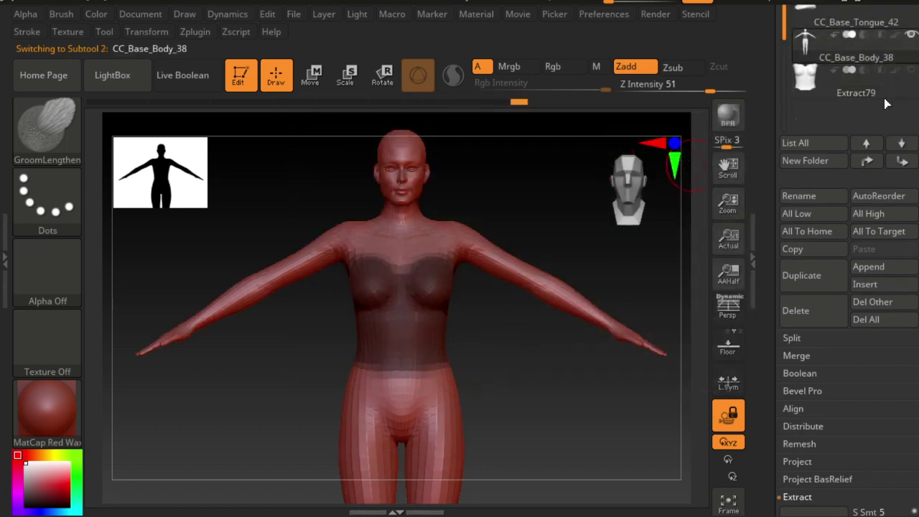
{"action": "key", "text": "shift+f"}
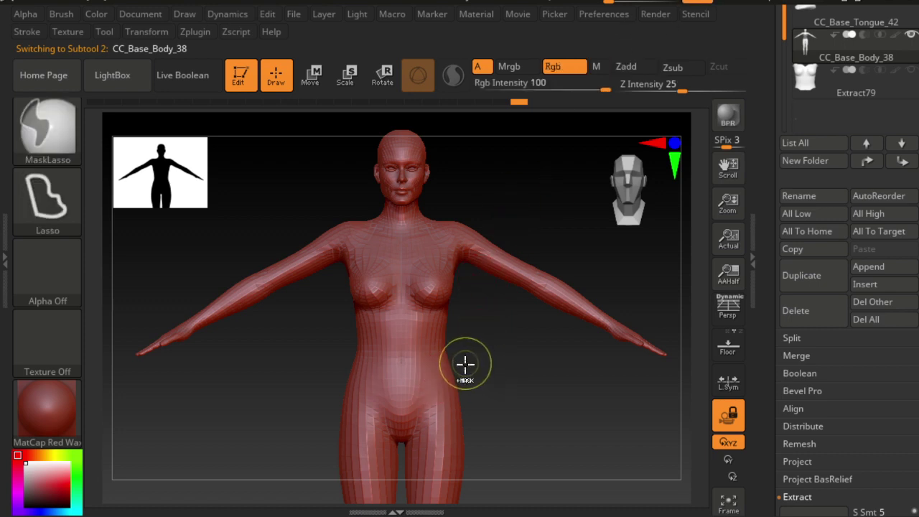
{"action": "left_click_drag", "start_coordinate": [452, 372], "coordinate": [334, 373], "text": "ctrl"}
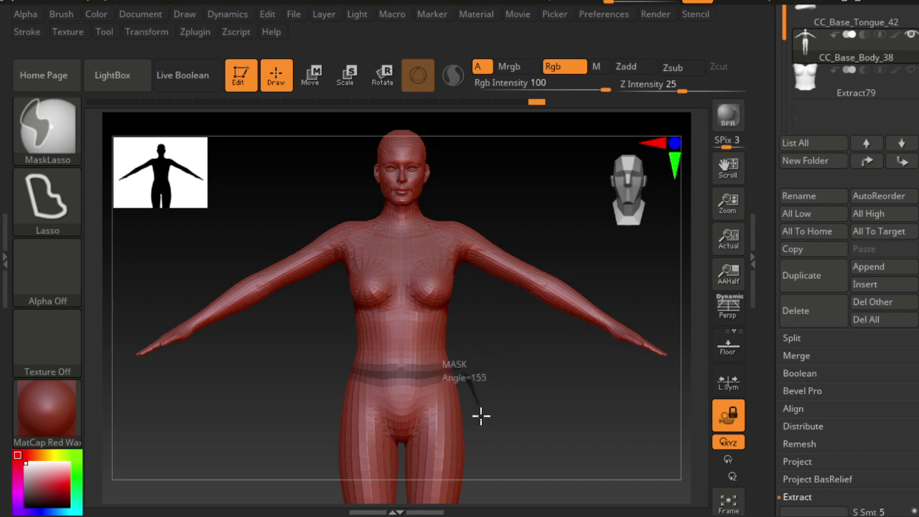
{"action": "mouse_move", "coordinate": [481, 415]}
{"action": "left_mouse_down", "text": "ctrl"}
{"action": "mouse_move", "coordinate": [448, 437]}
{"action": "mouse_move", "coordinate": [346, 435]}
{"action": "left_mouse_up", "text": "ctrl"}
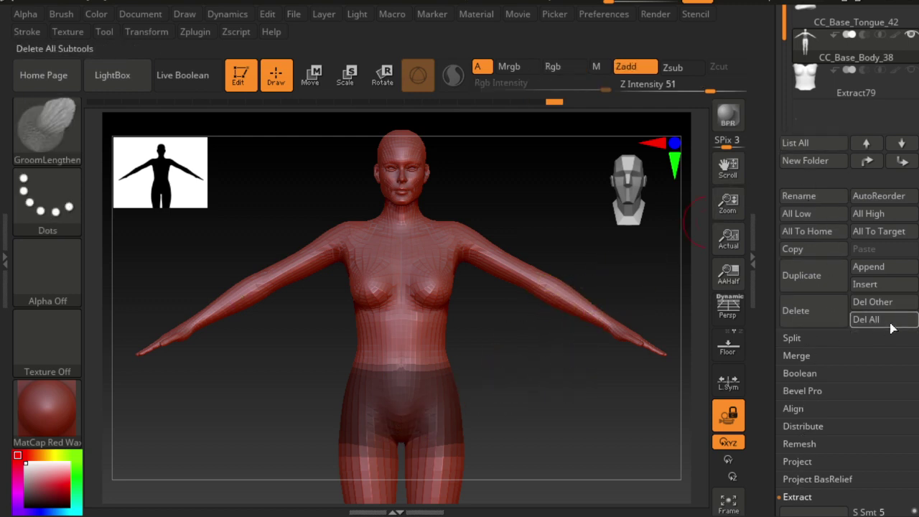
Extract the masked hips as the Extract80 shorts subtool and return to the body.
{"action": "left_click", "coordinate": [797, 497]}
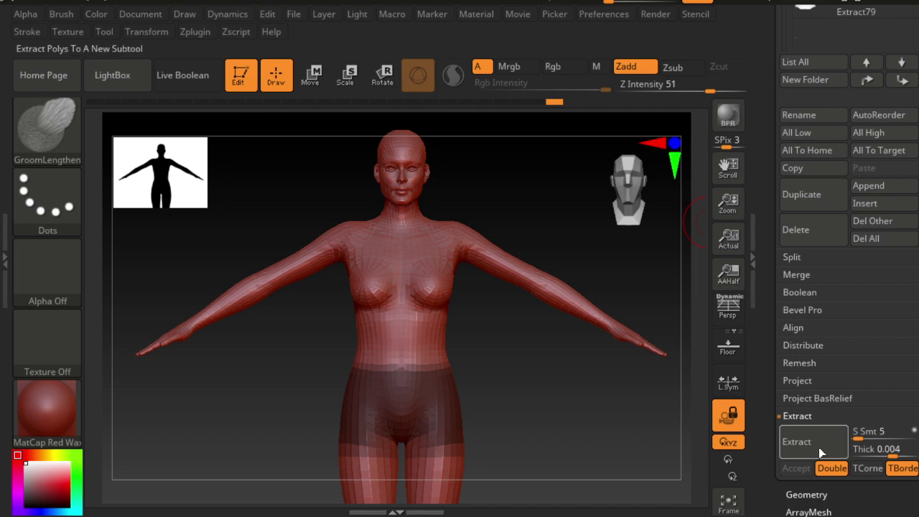
{"action": "left_click", "coordinate": [817, 447]}
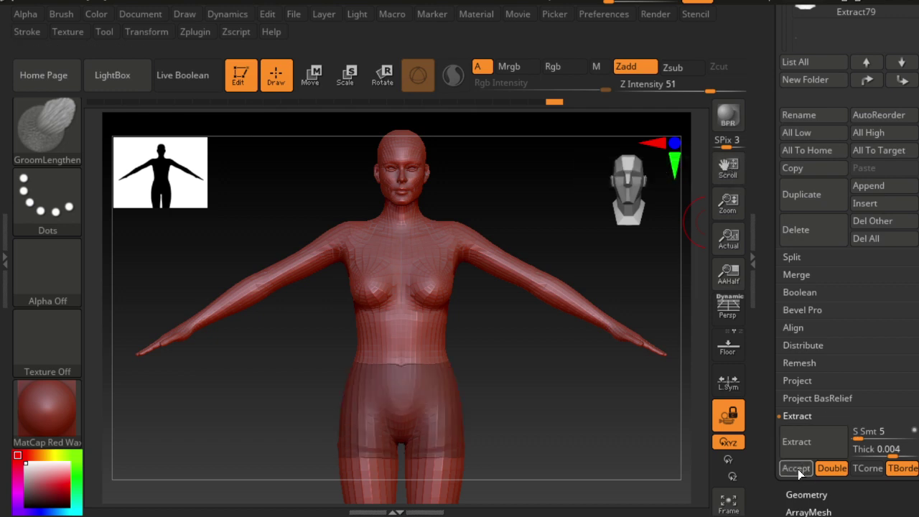
{"action": "left_click", "coordinate": [796, 469]}
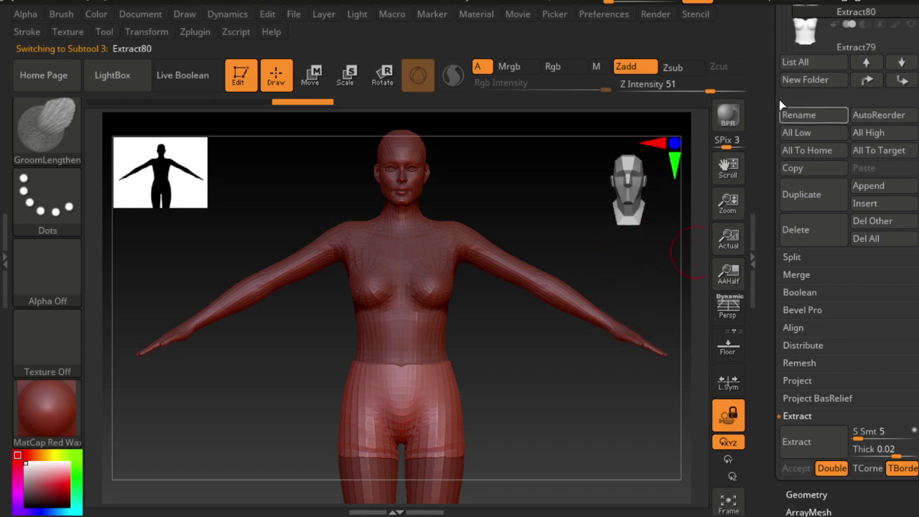
{"action": "scroll", "coordinate": [904, 77], "scroll_direction": "up", "scroll_amount": 1}
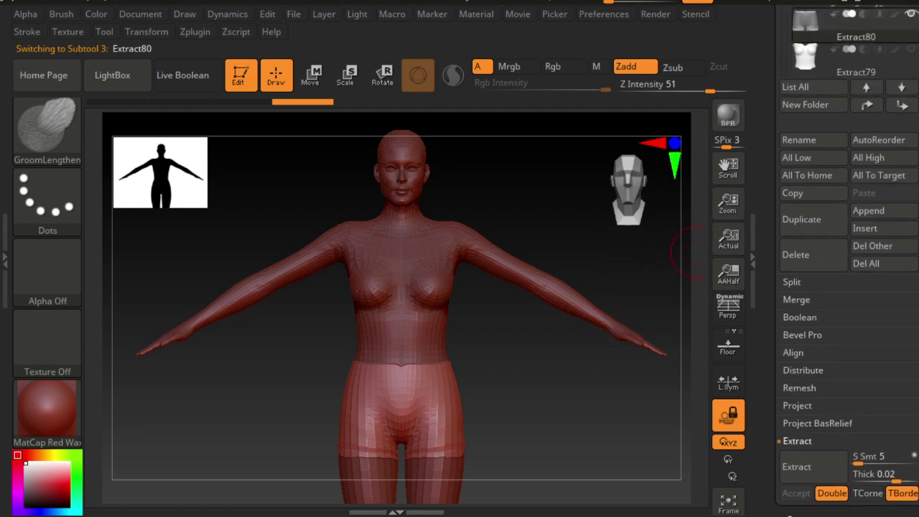
{"action": "key", "text": "Up"}
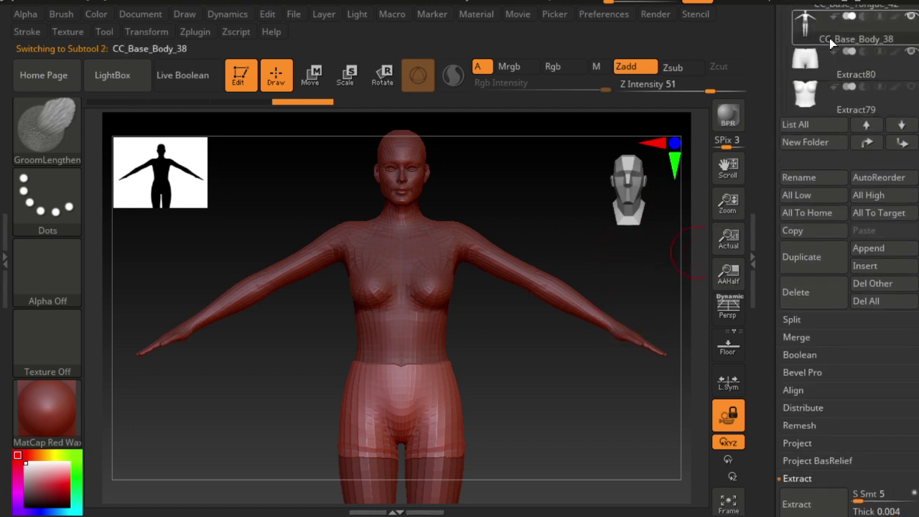
Lasso-mask both forearms and accept them as the Extract81 sleeves subtool.
{"action": "key", "text": "ctrl"}
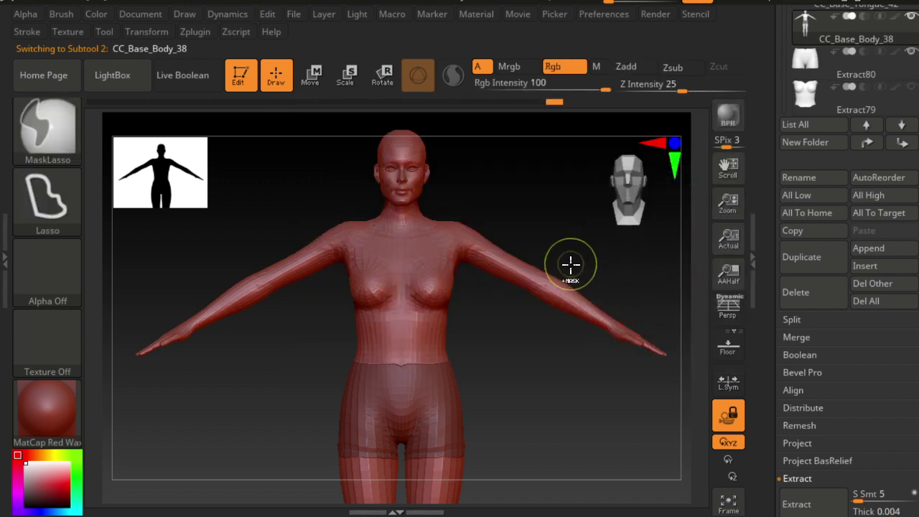
{"action": "mouse_move", "coordinate": [567, 260]}
{"action": "left_mouse_down", "text": "ctrl"}
{"action": "mouse_move", "coordinate": [578, 335]}
{"action": "mouse_move", "coordinate": [601, 334]}
{"action": "left_mouse_up", "text": "ctrl"}
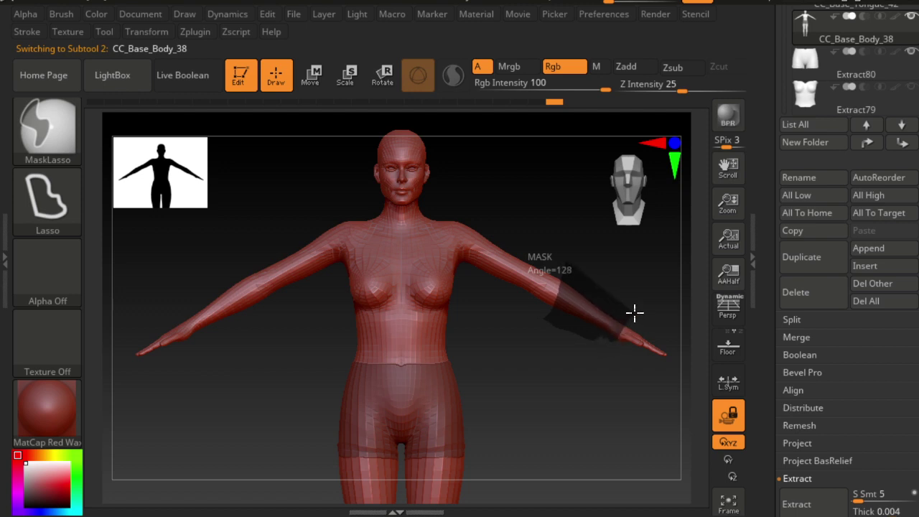
{"action": "left_click_drag", "start_coordinate": [615, 342], "coordinate": [636, 313], "text": "ctrl"}
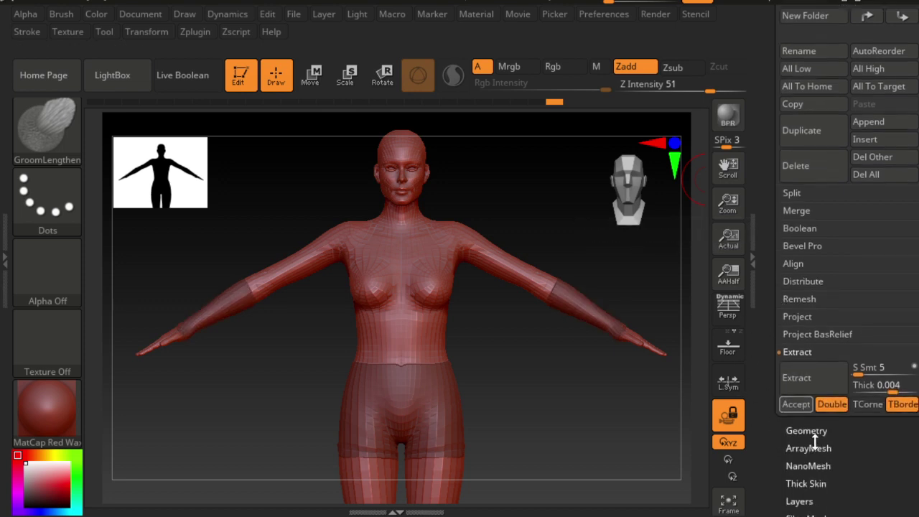
{"action": "left_click", "coordinate": [799, 407]}
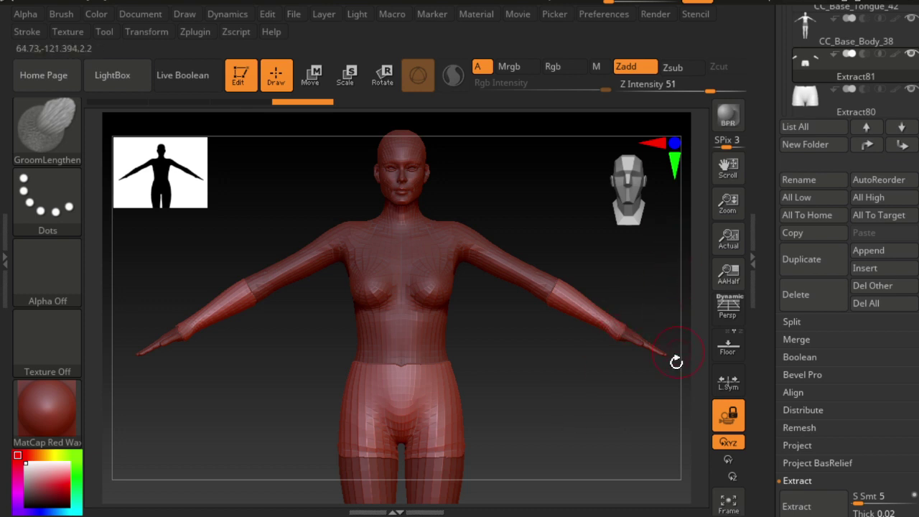
Unlock the camera, clear the body mask, frame the legs, and lasso-mask the lower legs.
{"action": "left_click", "coordinate": [727, 410]}
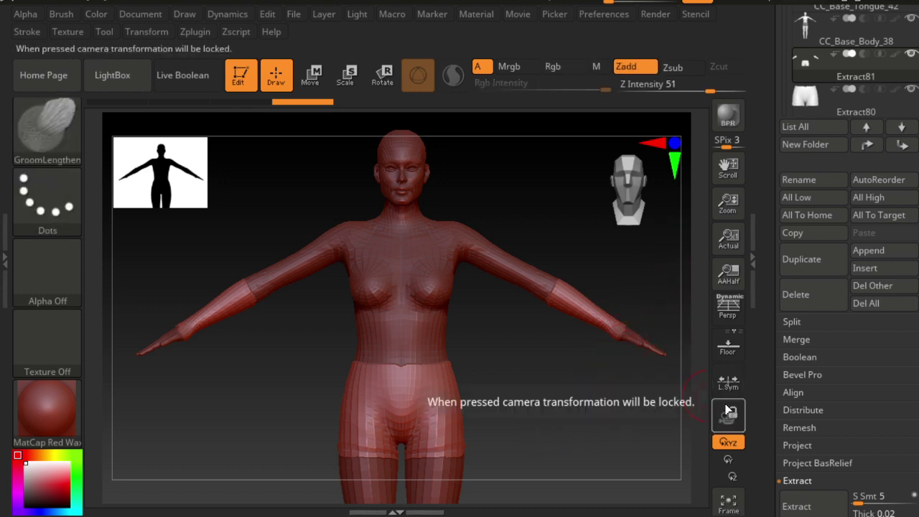
{"action": "left_click_drag", "start_coordinate": [584, 386], "coordinate": [580, 402], "text": "ctrl"}
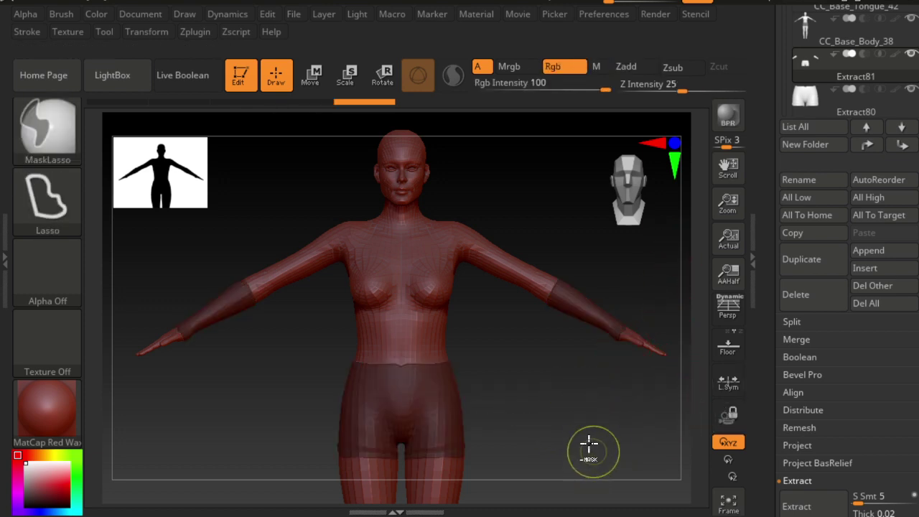
{"action": "left_click", "coordinate": [575, 419], "text": "ctrl"}
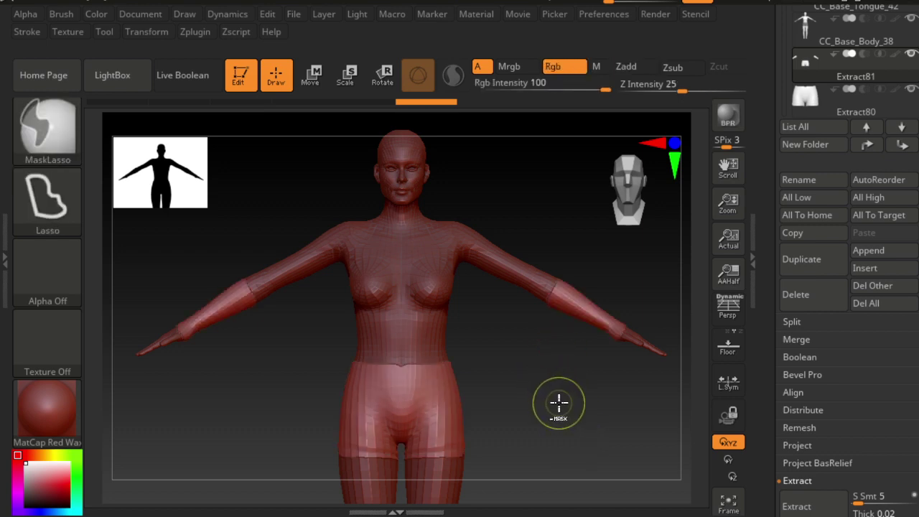
{"action": "left_click", "coordinate": [560, 412], "text": "ctrl"}
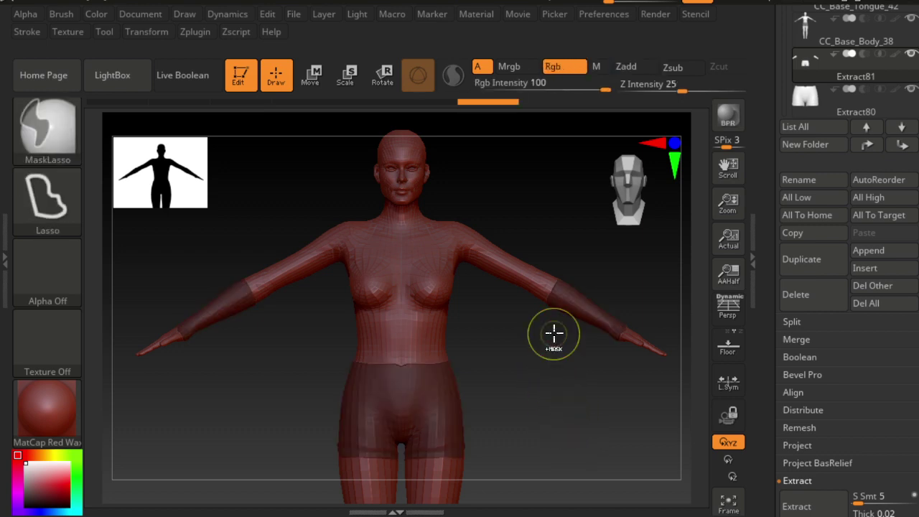
{"action": "left_click_drag", "start_coordinate": [535, 402], "coordinate": [539, 435], "text": "ctrl"}
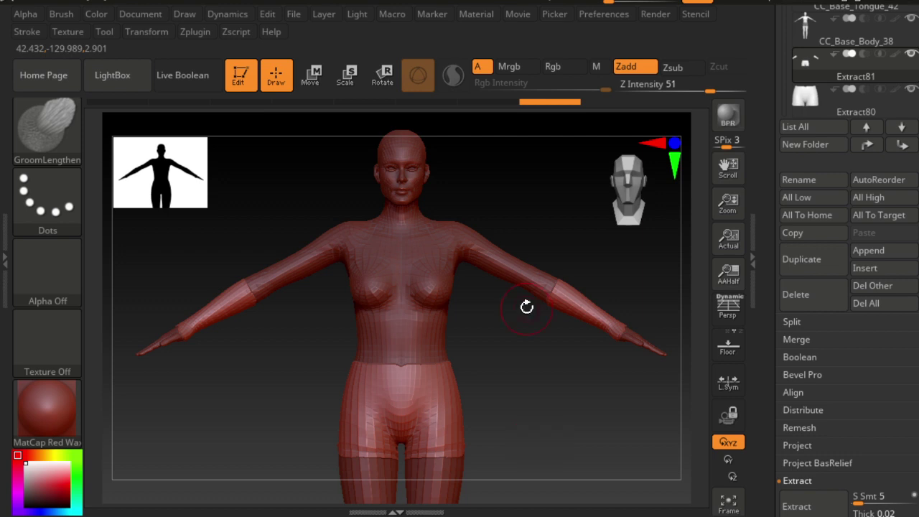
{"action": "right_click_drag", "start_coordinate": [503, 426], "coordinate": [508, 345], "text": "ctrl"}
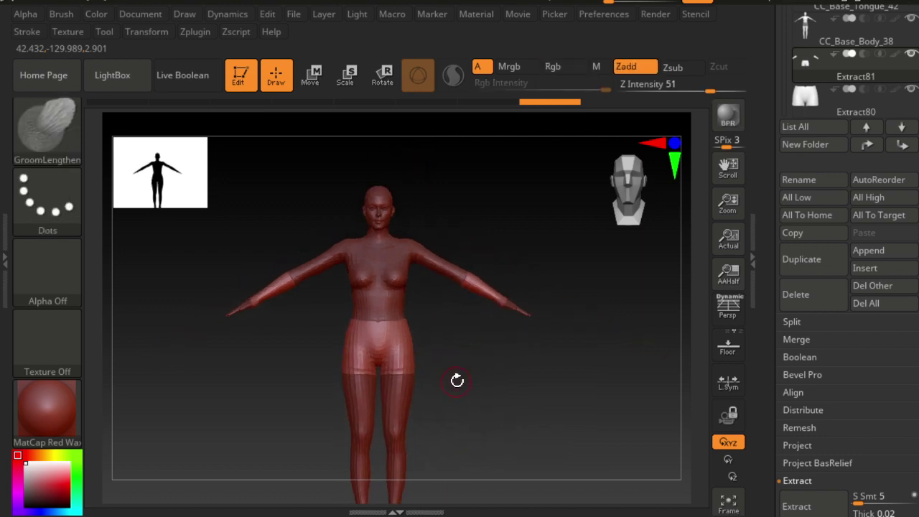
{"action": "right_click_drag", "start_coordinate": [459, 393], "coordinate": [493, 256], "text": "alt"}
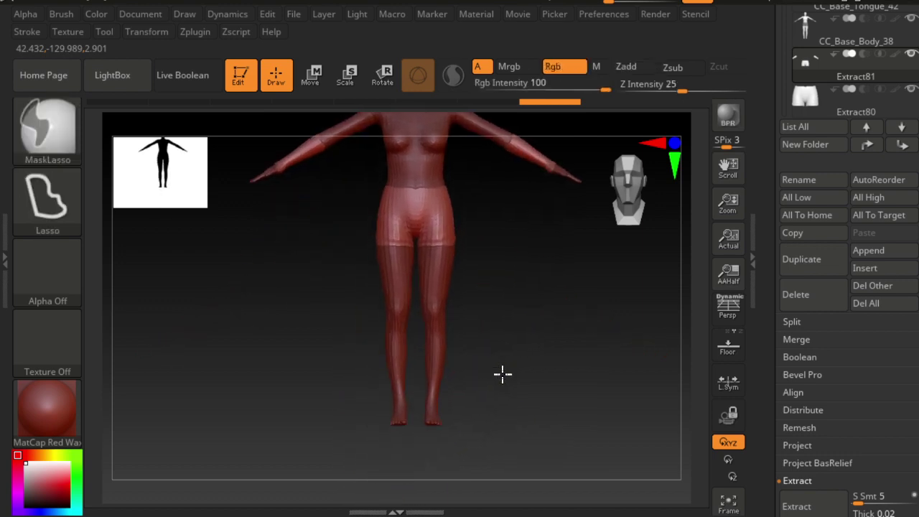
{"action": "mouse_move", "coordinate": [501, 374]}
{"action": "right_mouse_down", "text": "alt"}
{"action": "mouse_move", "coordinate": [544, 402]}
{"action": "mouse_move", "coordinate": [537, 348]}
{"action": "right_mouse_up", "text": "alt"}
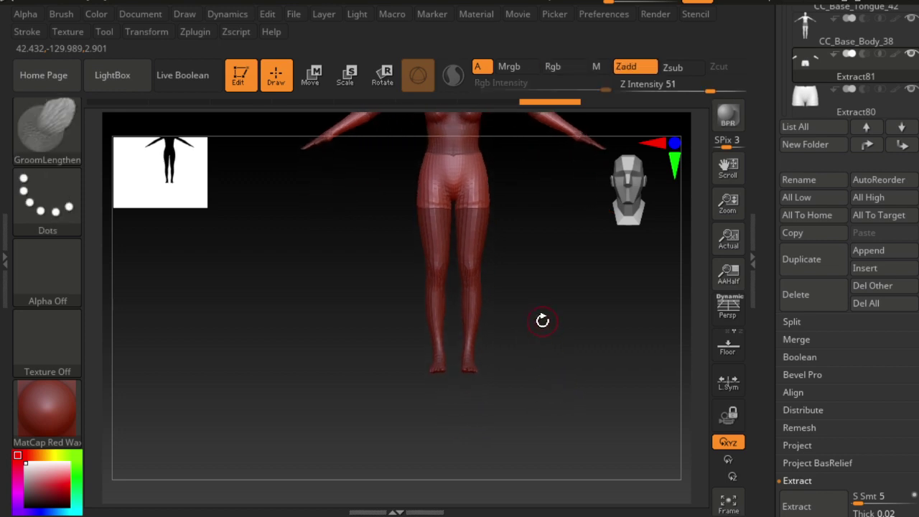
{"action": "key", "text": "ctrl"}
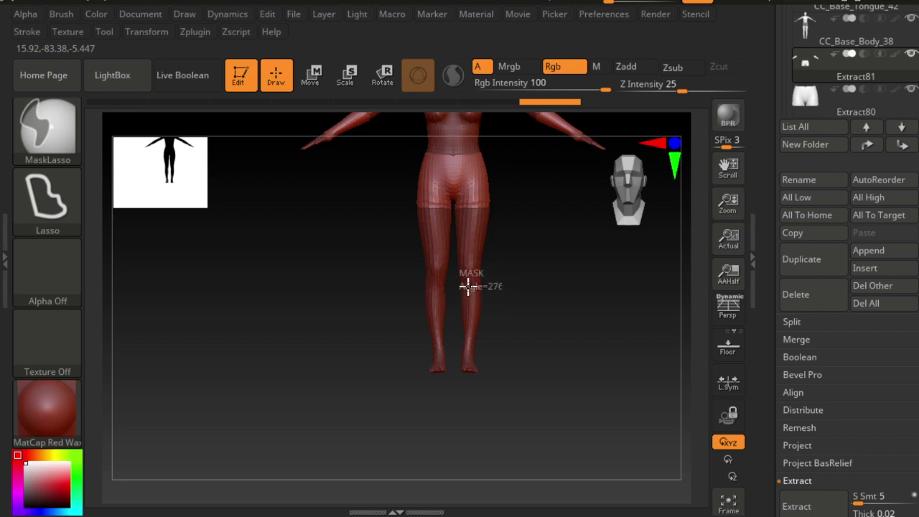
{"action": "mouse_move", "coordinate": [461, 291]}
{"action": "left_mouse_down", "text": "ctrl"}
{"action": "mouse_move", "coordinate": [460, 354]}
{"action": "mouse_move", "coordinate": [503, 312]}
{"action": "left_mouse_up", "text": "ctrl"}
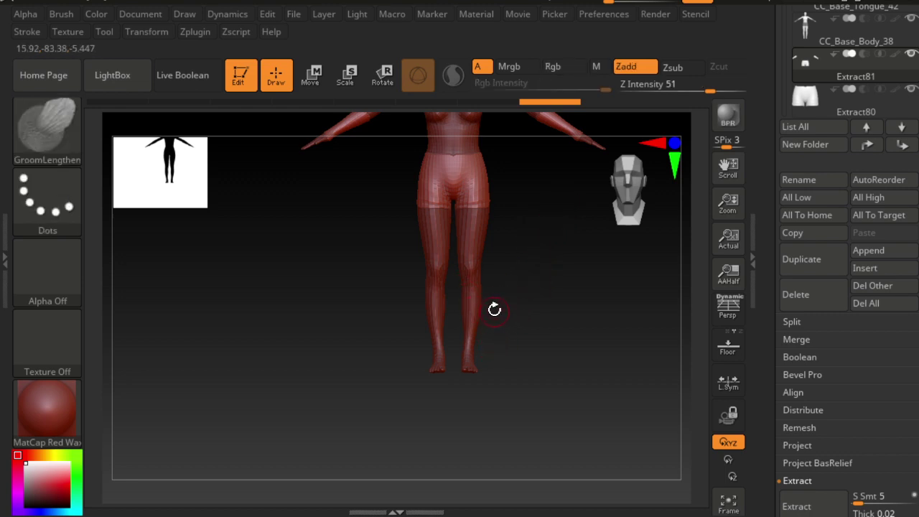
Mask the body's lower legs from knee to feet and extract them as boots subtool Extract82 at 0.02 thickness.
{"action": "left_click", "coordinate": [811, 41]}
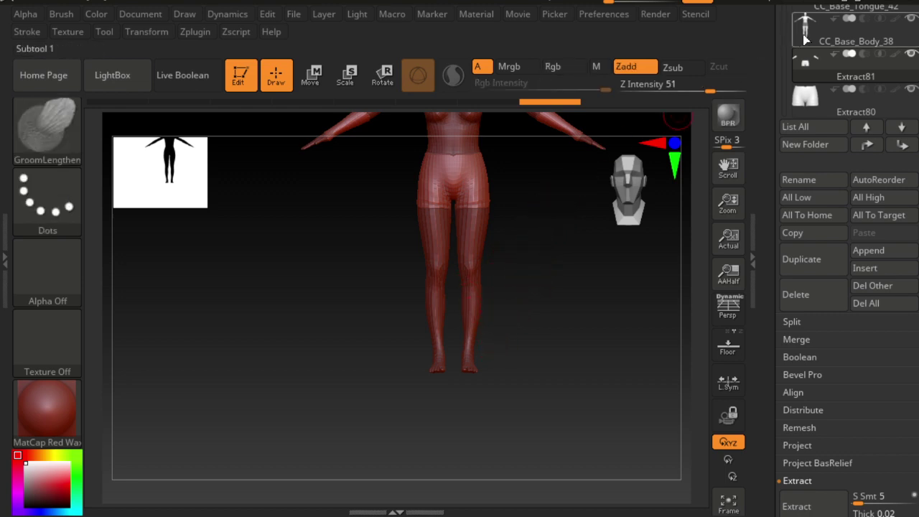
{"action": "key", "text": "ctrl"}
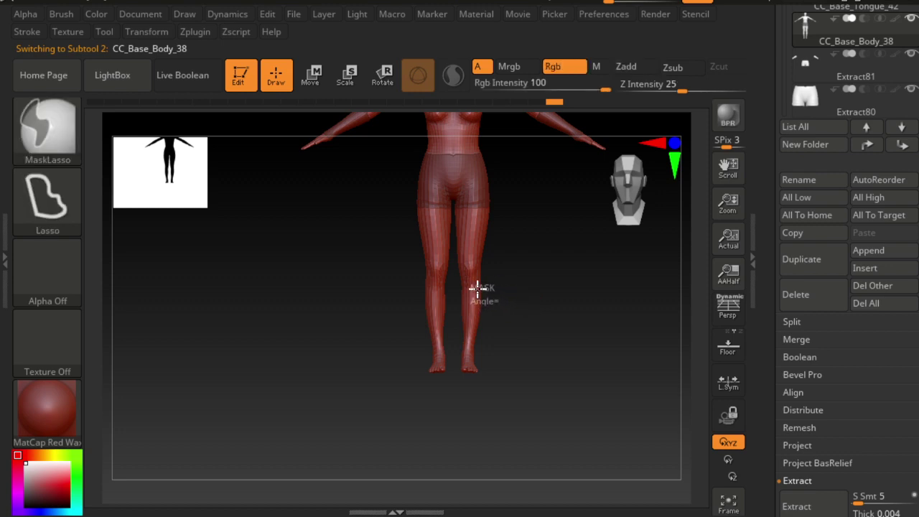
{"action": "mouse_move", "coordinate": [471, 274]}
{"action": "left_mouse_down", "text": "ctrl"}
{"action": "mouse_move", "coordinate": [458, 364]}
{"action": "mouse_move", "coordinate": [498, 365]}
{"action": "left_mouse_up", "text": "ctrl"}
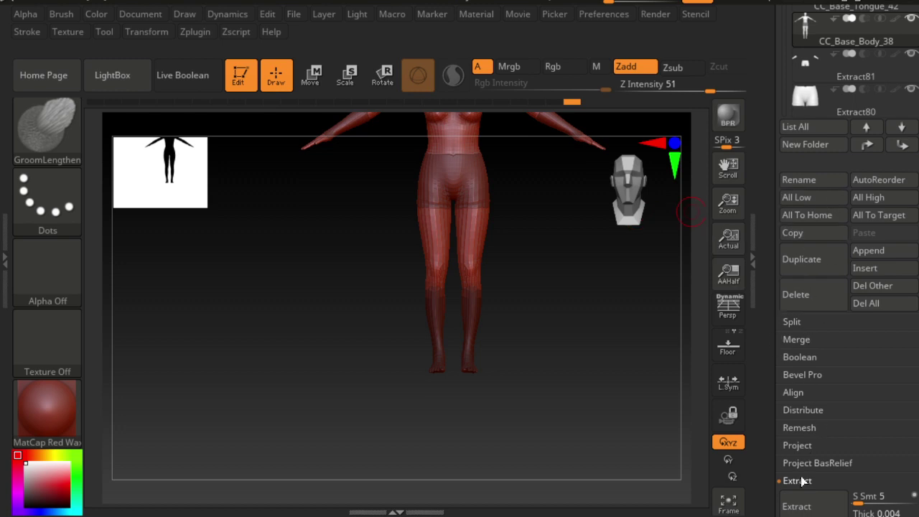
{"action": "left_click", "coordinate": [796, 505]}
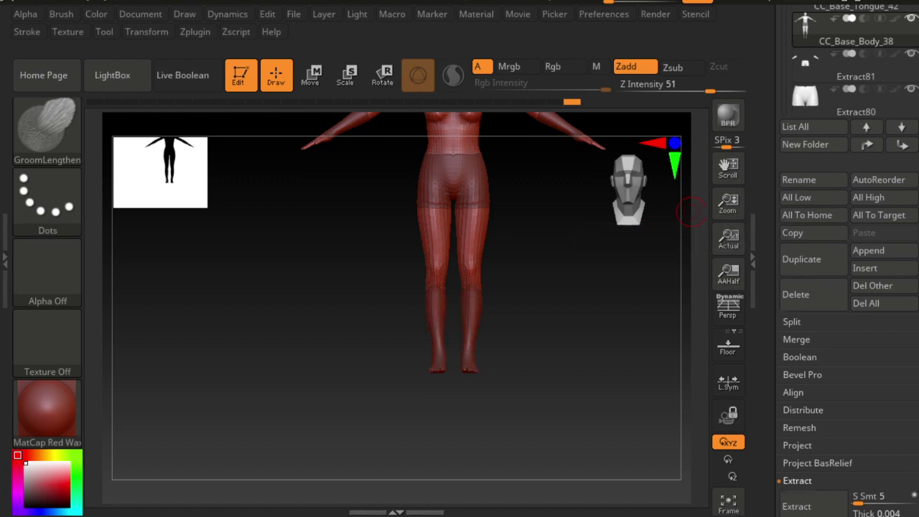
{"action": "scroll", "coordinate": [847, 495], "scroll_direction": "down", "scroll_amount": 1}
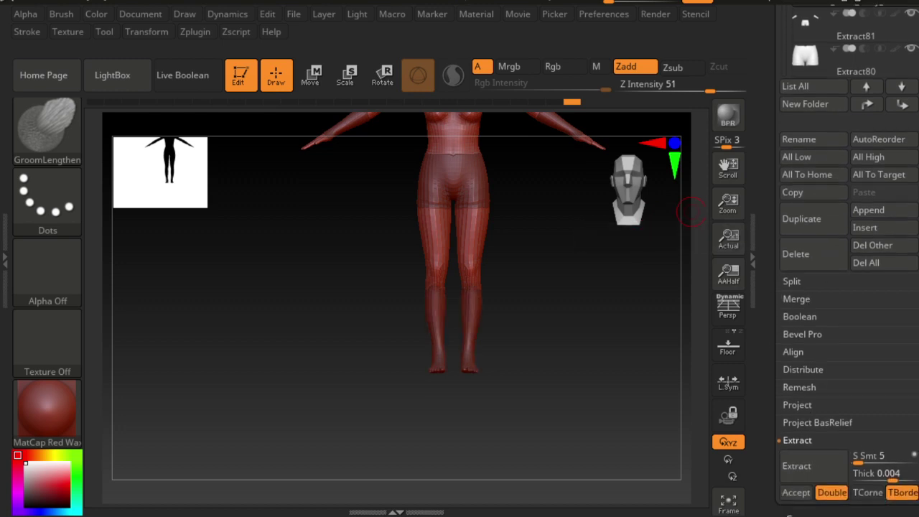
{"action": "left_click", "coordinate": [797, 494]}
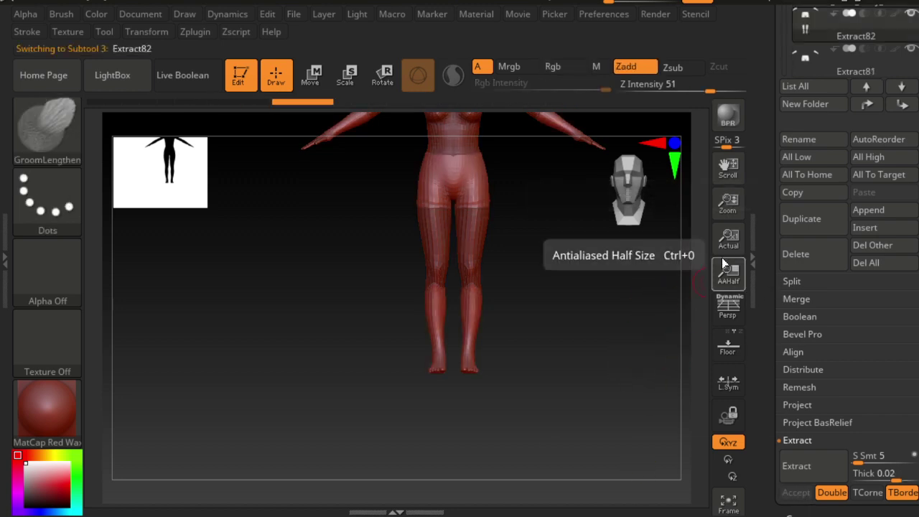
{"action": "key", "text": "ctrl"}
{"action": "key", "text": "ctrl"}
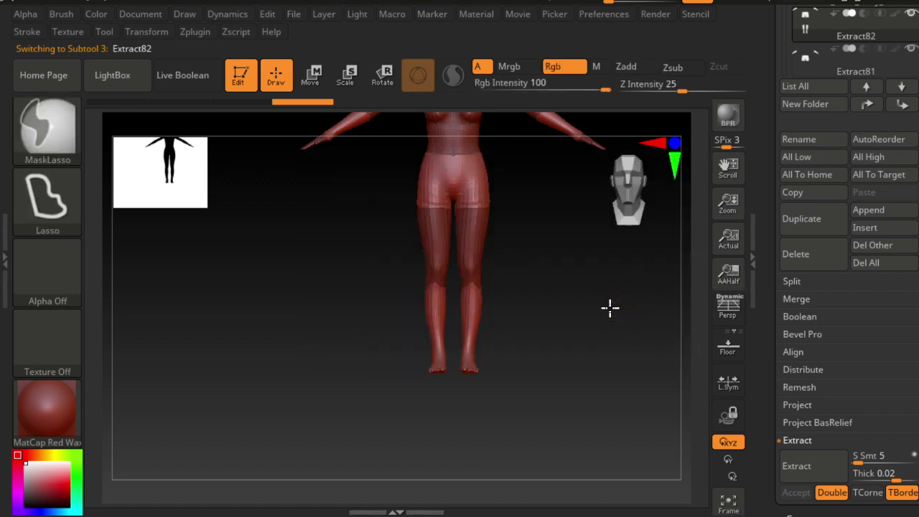
{"action": "mouse_move", "coordinate": [540, 255]}
{"action": "left_mouse_down", "text": "alt"}
{"action": "mouse_move", "coordinate": [529, 307]}
{"action": "mouse_move", "coordinate": [506, 355]}
{"action": "mouse_move", "coordinate": [521, 348]}
{"action": "left_mouse_up", "text": "alt"}
Select the Extract79 top subtool and turn the figure back to a front view.
{"action": "scroll", "coordinate": [847, 215], "scroll_direction": "up", "scroll_amount": 2}
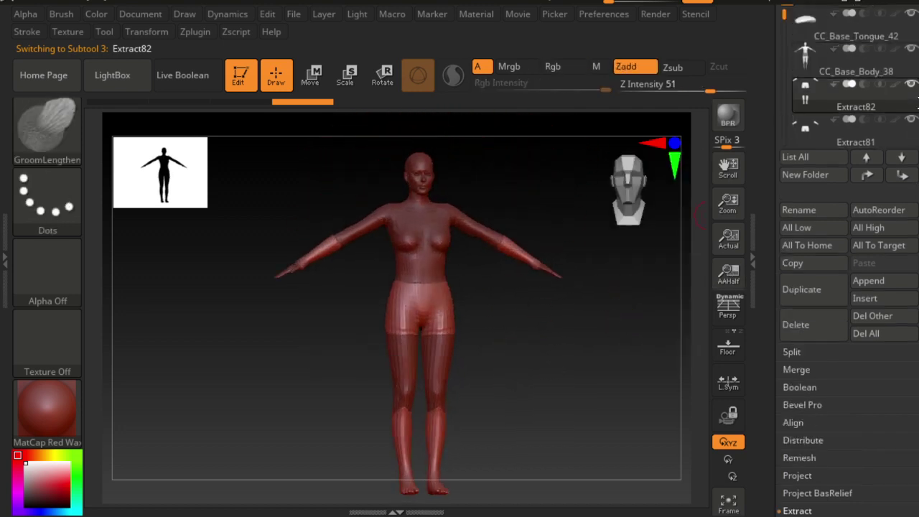
{"action": "scroll", "coordinate": [847, 108], "scroll_direction": "up", "scroll_amount": 1}
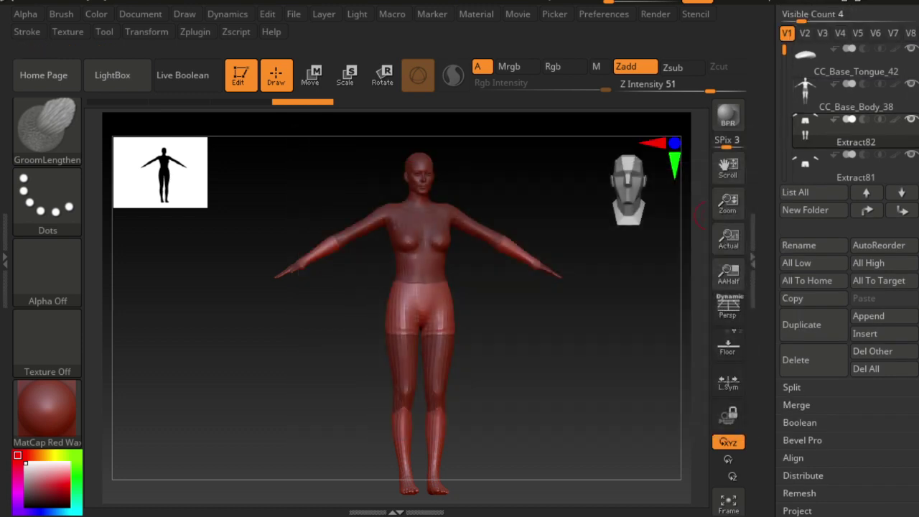
{"action": "scroll", "coordinate": [789, 55], "scroll_direction": "up", "scroll_amount": 1}
{"action": "scroll", "coordinate": [788, 54], "scroll_direction": "down", "scroll_amount": 1}
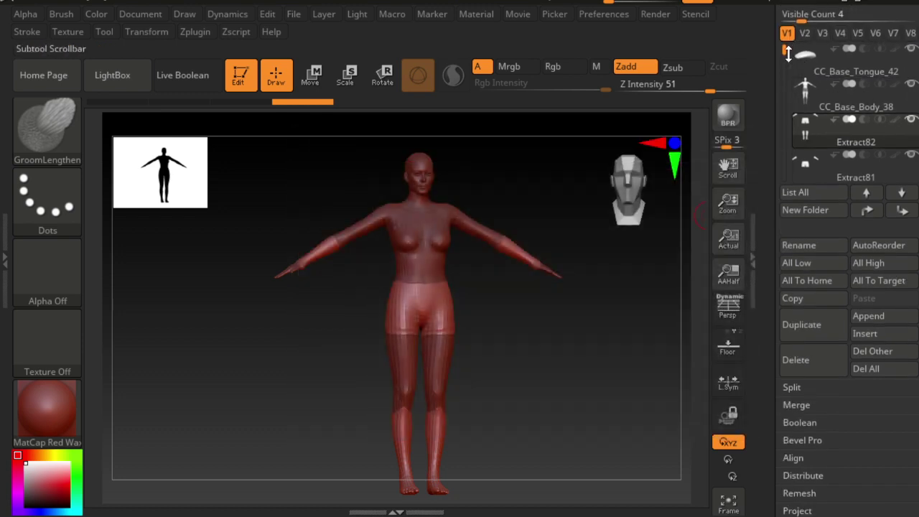
{"action": "left_click_drag", "start_coordinate": [787, 55], "coordinate": [785, 100]}
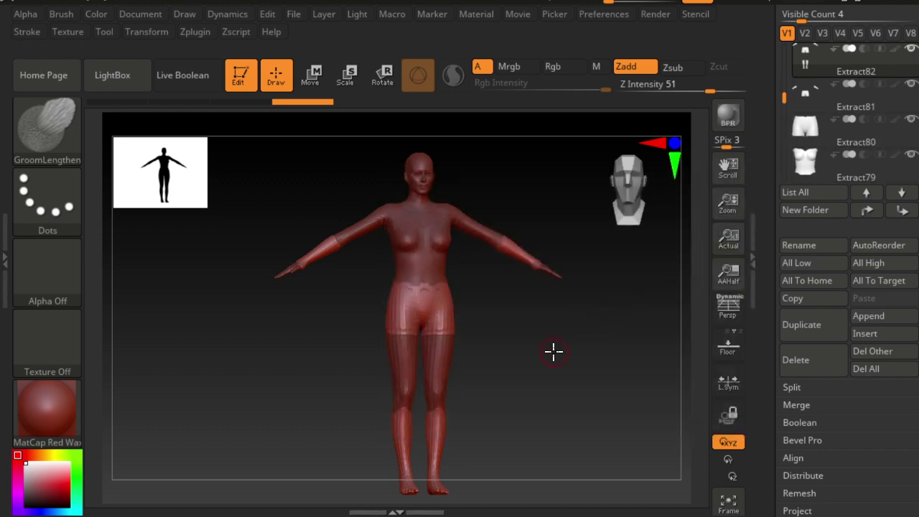
{"action": "left_click_drag", "start_coordinate": [533, 345], "coordinate": [488, 345]}
{"action": "left_click_drag", "start_coordinate": [575, 315], "coordinate": [553, 391], "text": "ctrl"}
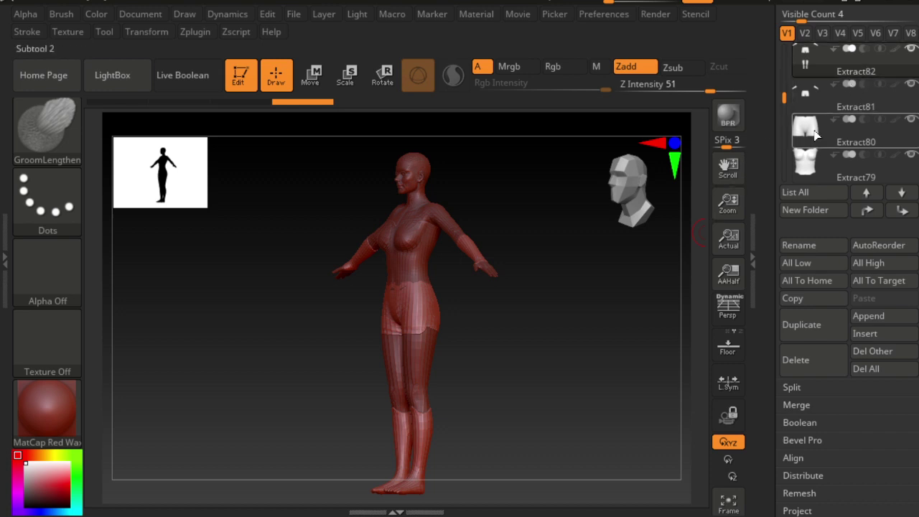
{"action": "left_click", "coordinate": [808, 162]}
{"action": "mouse_move", "coordinate": [588, 309]}
{"action": "left_mouse_down", "text": "shift"}
{"action": "mouse_move", "coordinate": [593, 318]}
{"action": "mouse_move", "coordinate": [488, 295]}
{"action": "left_mouse_up", "text": "shift"}
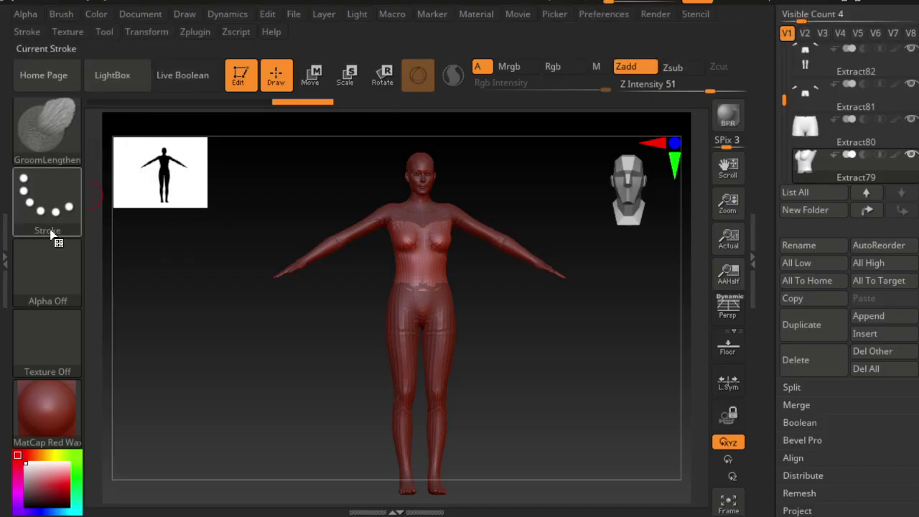
{"action": "left_click", "coordinate": [54, 237]}
{"action": "left_click", "coordinate": [203, 212]}
{"action": "left_click", "coordinate": [50, 298]}
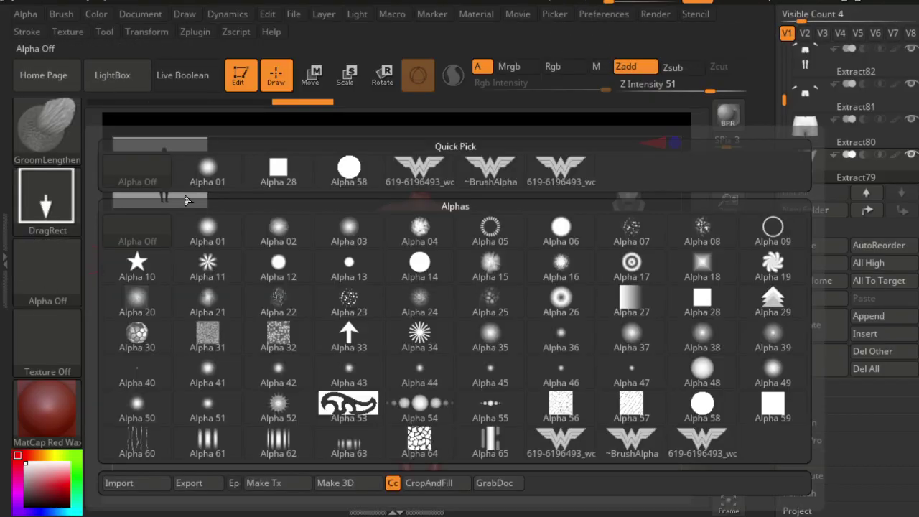
{"action": "left_click", "coordinate": [449, 173]}
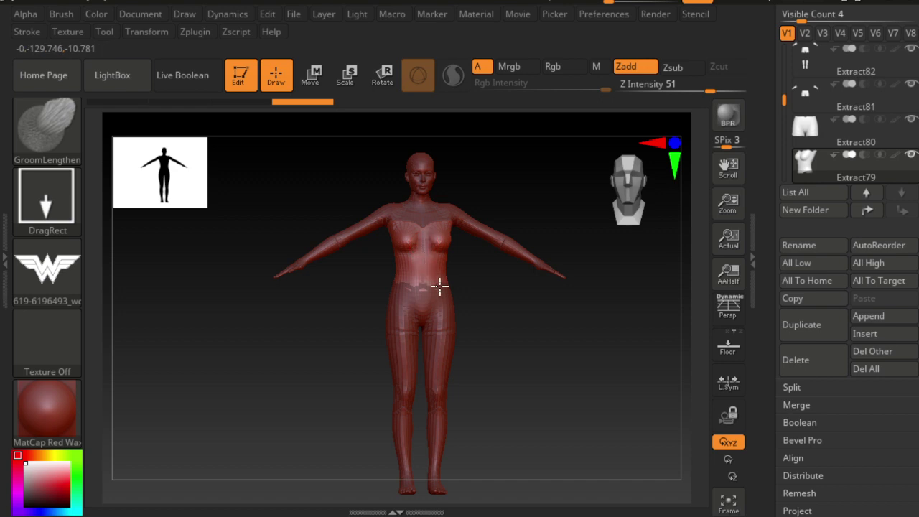
Clear the mask from the torso by Ctrl-dragging on empty canvas.
{"action": "key", "text": "ctrl"}
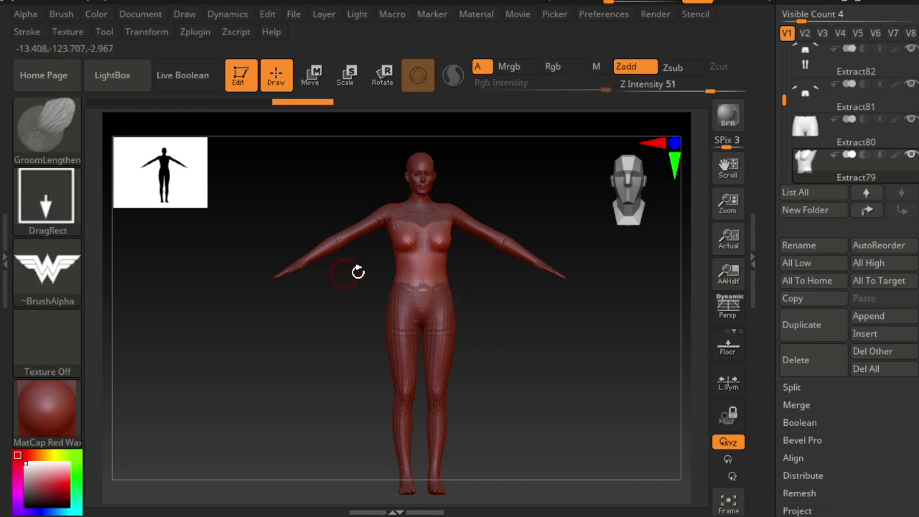
{"action": "key", "text": "ctrl"}
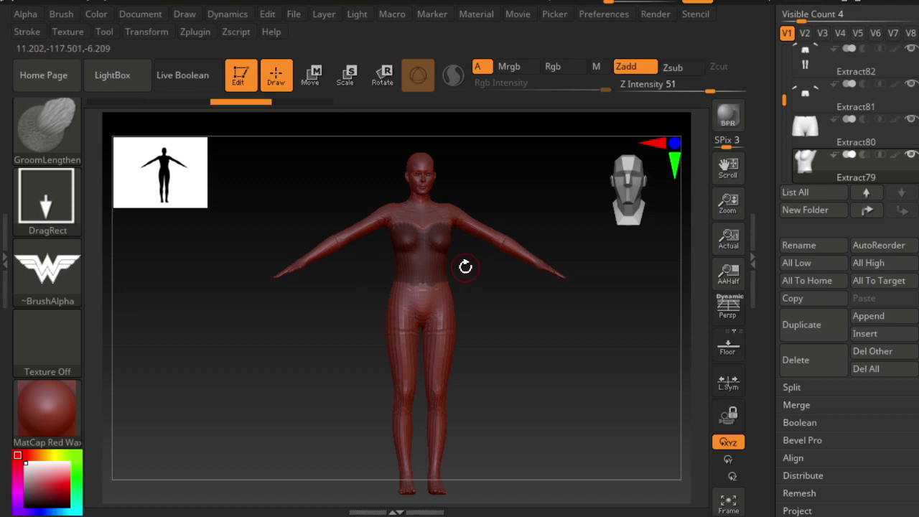
{"action": "left_click_drag", "start_coordinate": [606, 349], "coordinate": [559, 370], "text": "ctrl"}
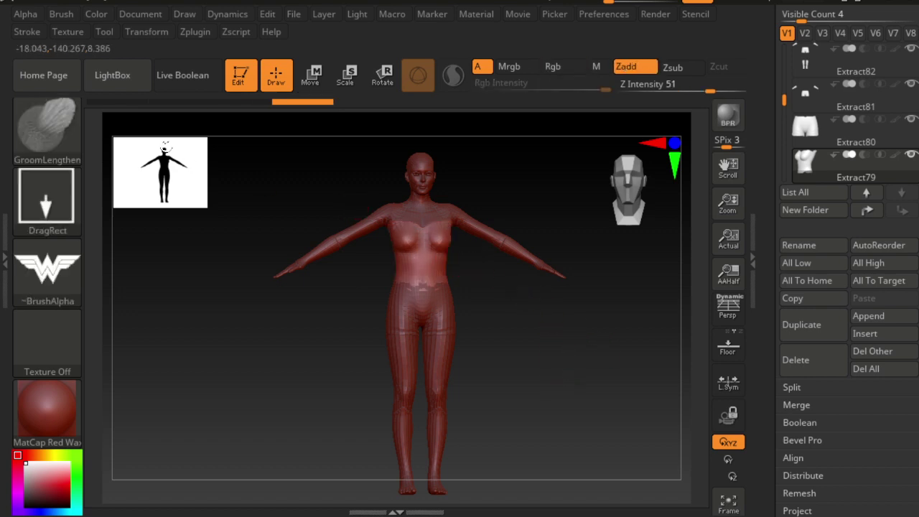
{"action": "left_click", "coordinate": [56, 126]}
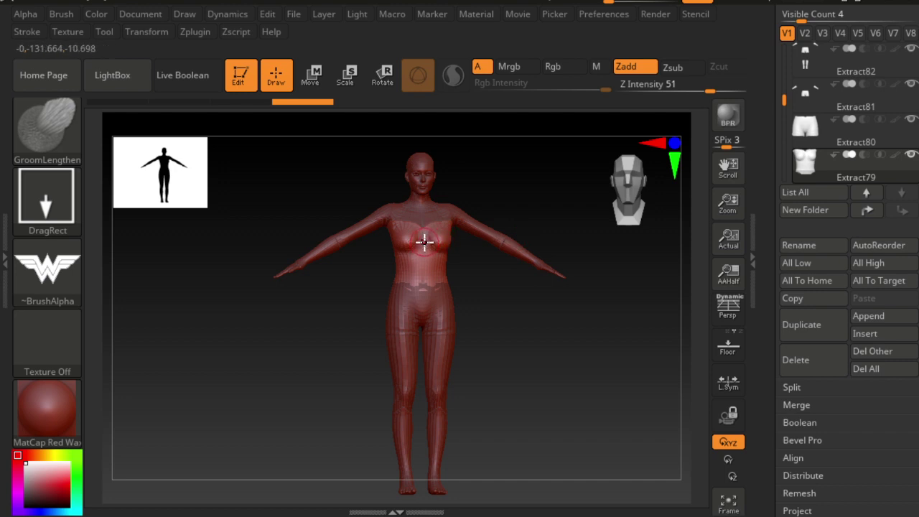
{"action": "key", "text": "ctrl"}
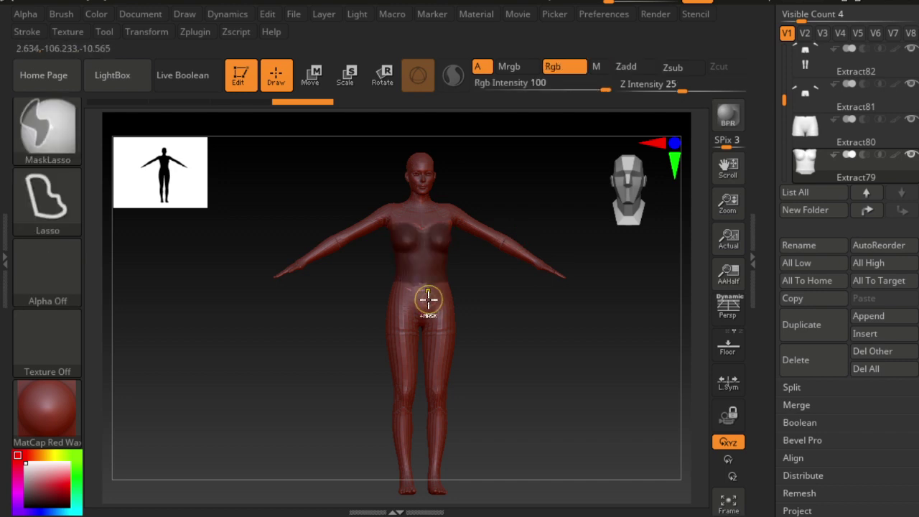
{"action": "key", "text": "ctrl"}
{"action": "left_click_drag", "start_coordinate": [203, 274], "coordinate": [197, 295], "text": "ctrl"}
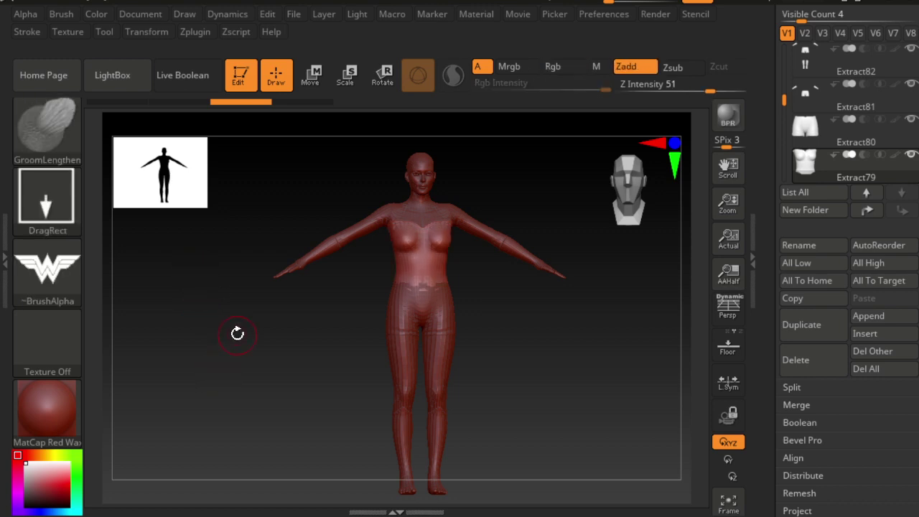
{"action": "left_click", "coordinate": [54, 207]}
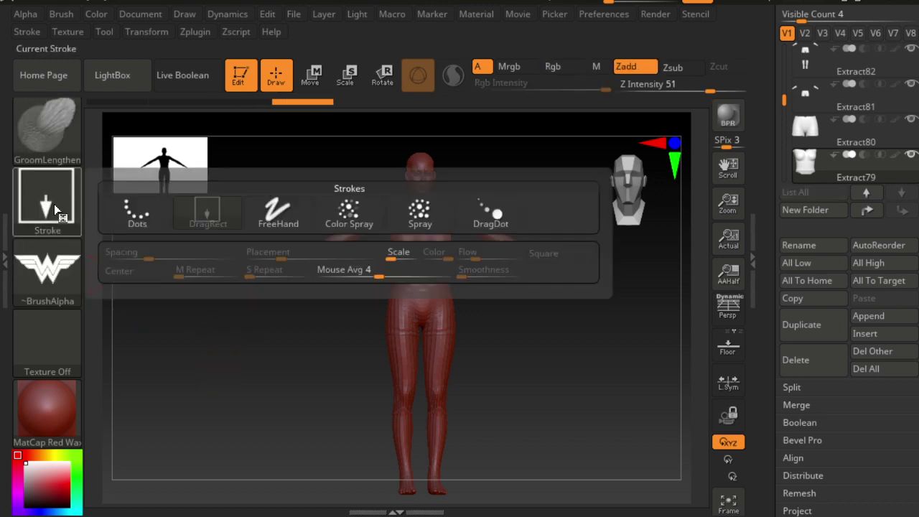
Keep the DragRect stroke and switch to the Standard brush.
{"action": "left_click", "coordinate": [79, 116]}
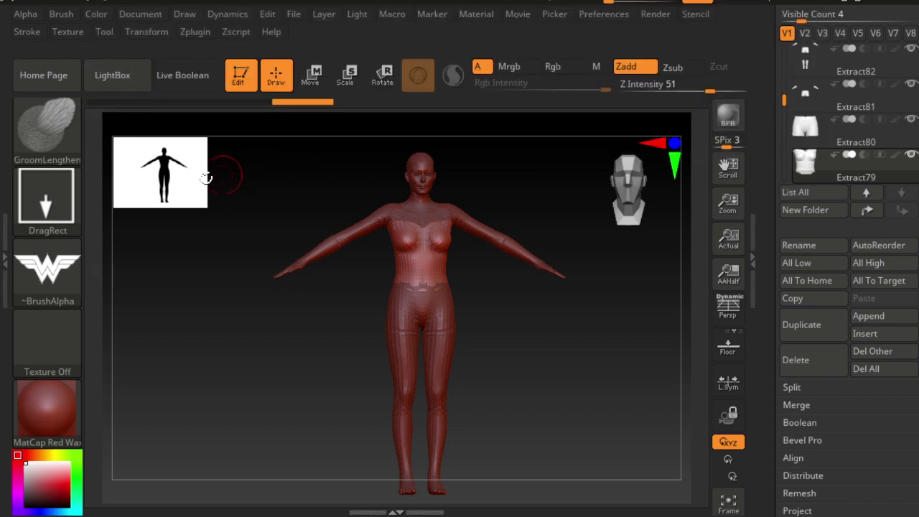
{"action": "left_click", "coordinate": [77, 144]}
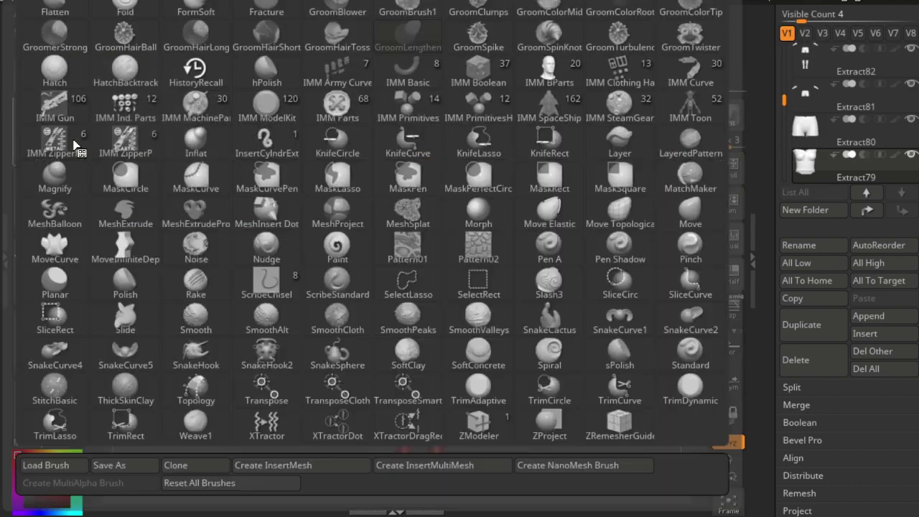
{"action": "key", "text": "s"}
{"action": "key", "text": "t"}
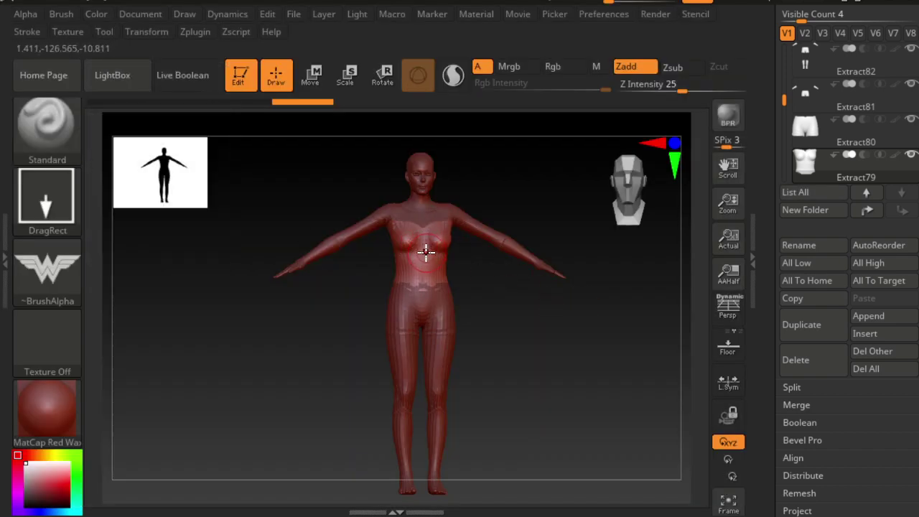
Stamp a test logo mark on the chest, then undo it.
{"action": "mouse_move", "coordinate": [424, 263]}
{"action": "left_mouse_down"}
{"action": "mouse_move", "coordinate": [435, 291]}
{"action": "mouse_move", "coordinate": [390, 270]}
{"action": "mouse_move", "coordinate": [381, 220]}
{"action": "mouse_move", "coordinate": [409, 164]}
{"action": "mouse_move", "coordinate": [424, 202]}
{"action": "left_mouse_up"}
{"action": "mouse_move", "coordinate": [570, 334]}
{"action": "left_mouse_down"}
{"action": "mouse_move", "coordinate": [533, 328]}
{"action": "mouse_move", "coordinate": [512, 280]}
{"action": "left_mouse_up"}
{"action": "key", "text": "ctrl"}
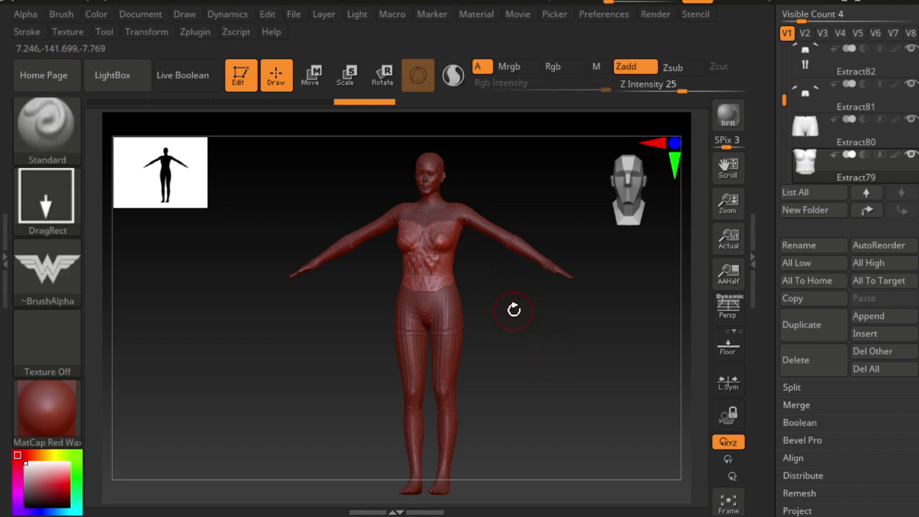
{"action": "key", "text": "ctrl"}
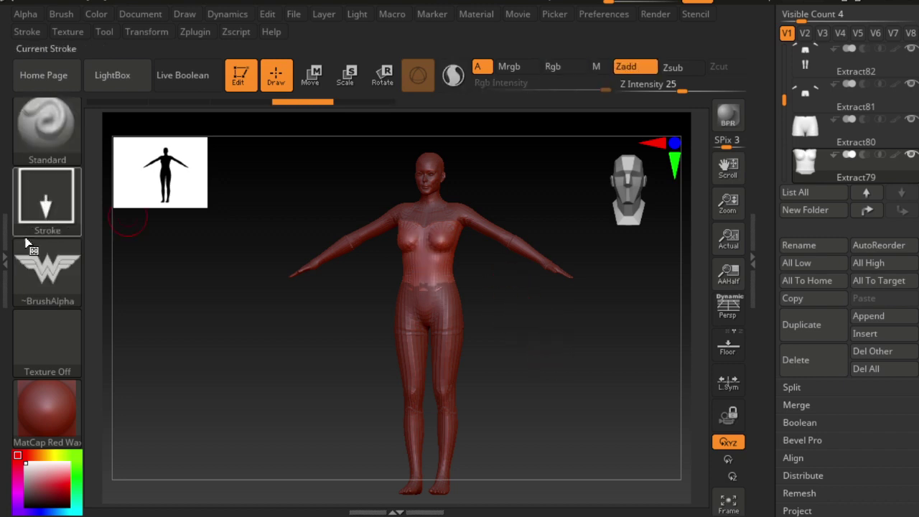
Import a new noise-pattern alpha through the Alpha palette, then reopen the alpha library.
{"action": "left_click", "coordinate": [46, 267]}
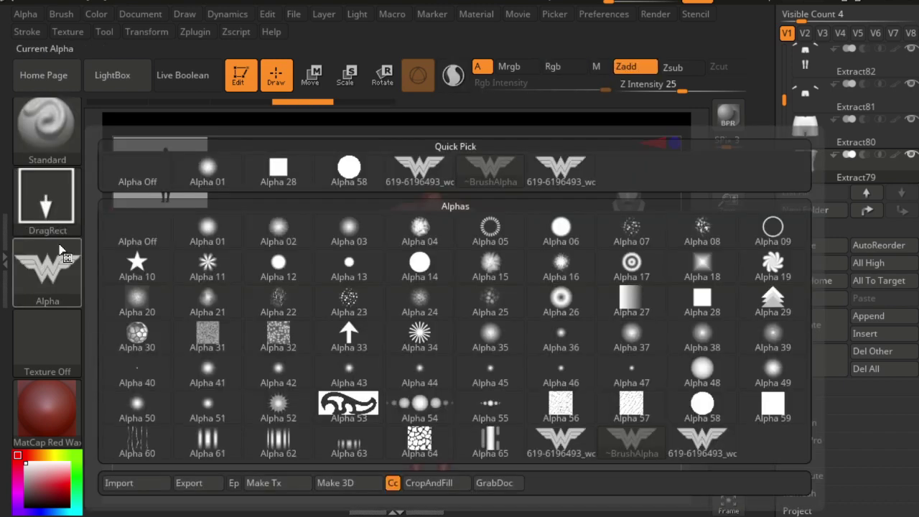
{"action": "left_click", "coordinate": [154, 491]}
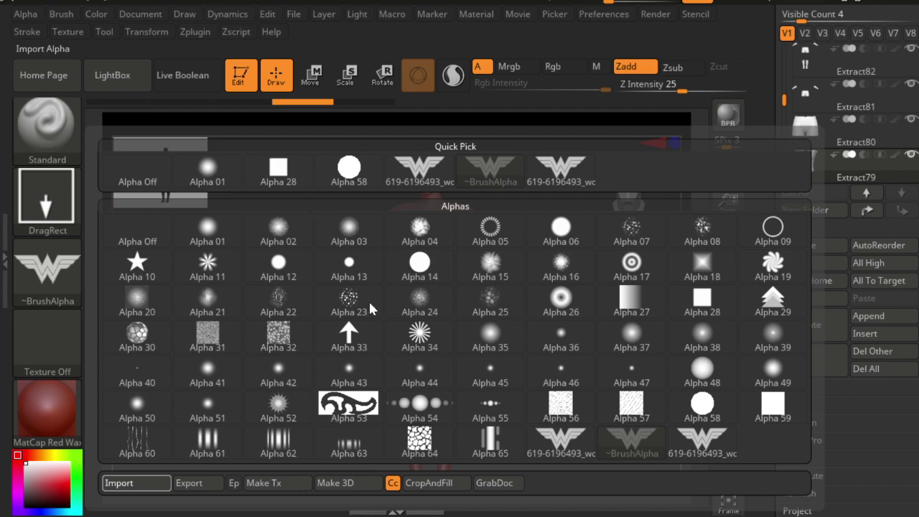
{"action": "left_click", "coordinate": [451, 321]}
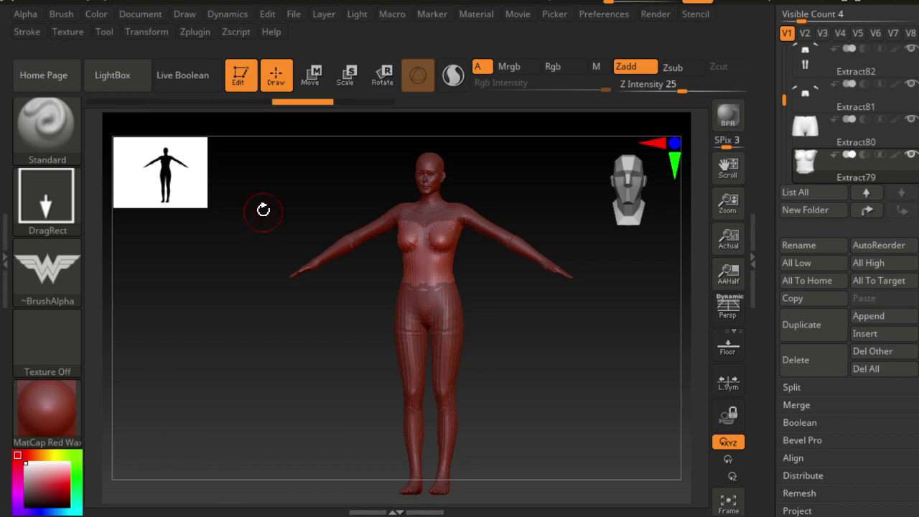
{"action": "left_click", "coordinate": [47, 269]}
{"action": "left_click", "coordinate": [48, 269]}
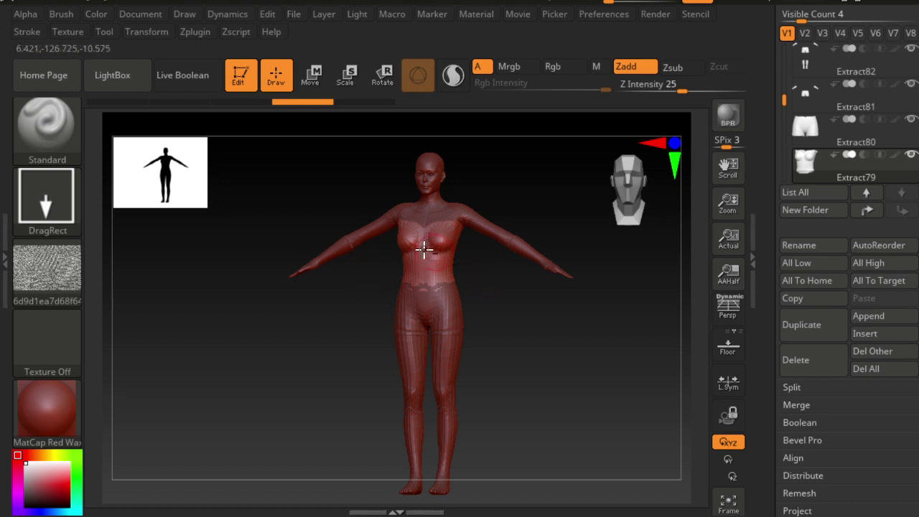
Sculpt the noise texture into the chest and torso, orbiting to inspect it.
{"action": "left_click_drag", "start_coordinate": [425, 277], "coordinate": [433, 289]}
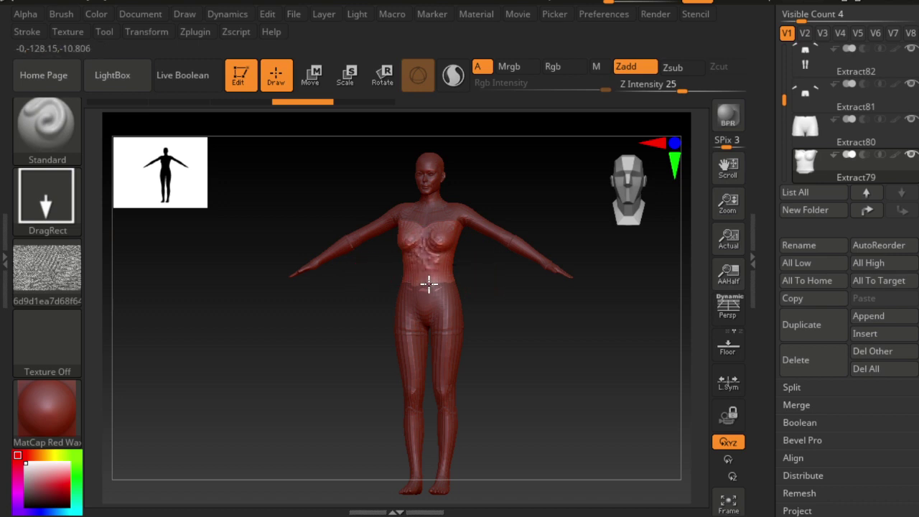
{"action": "left_click_drag", "start_coordinate": [544, 317], "coordinate": [597, 326]}
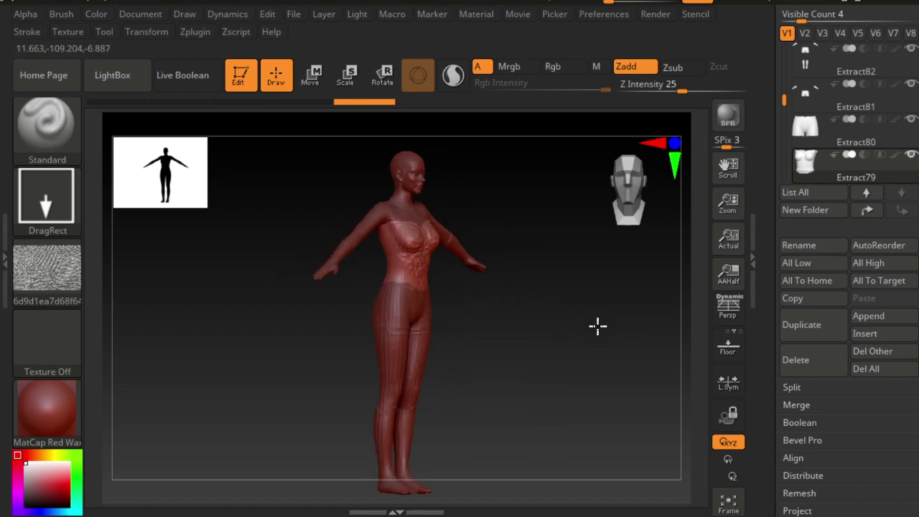
{"action": "mouse_move", "coordinate": [521, 323]}
{"action": "left_mouse_down"}
{"action": "mouse_move", "coordinate": [614, 316]}
{"action": "mouse_move", "coordinate": [463, 305]}
{"action": "mouse_move", "coordinate": [474, 303]}
{"action": "left_mouse_up"}
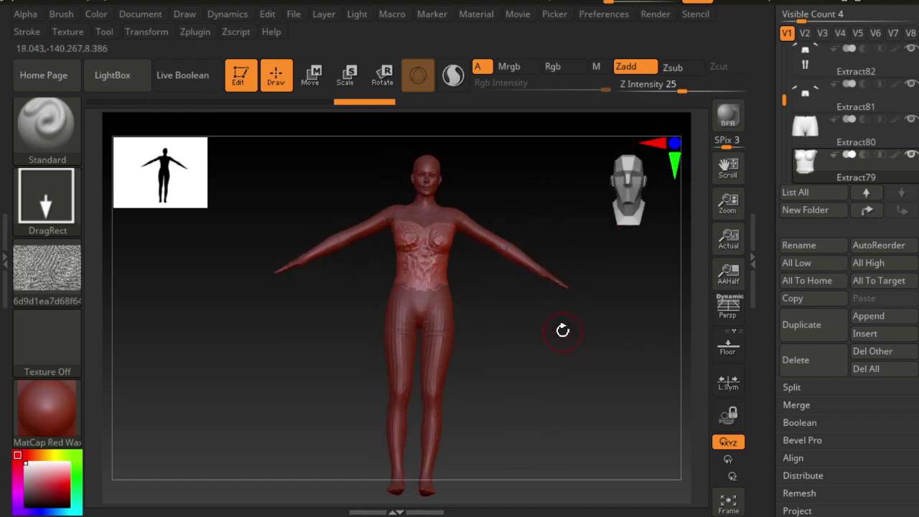
{"action": "left_click_drag", "start_coordinate": [521, 304], "coordinate": [640, 396], "text": "alt"}
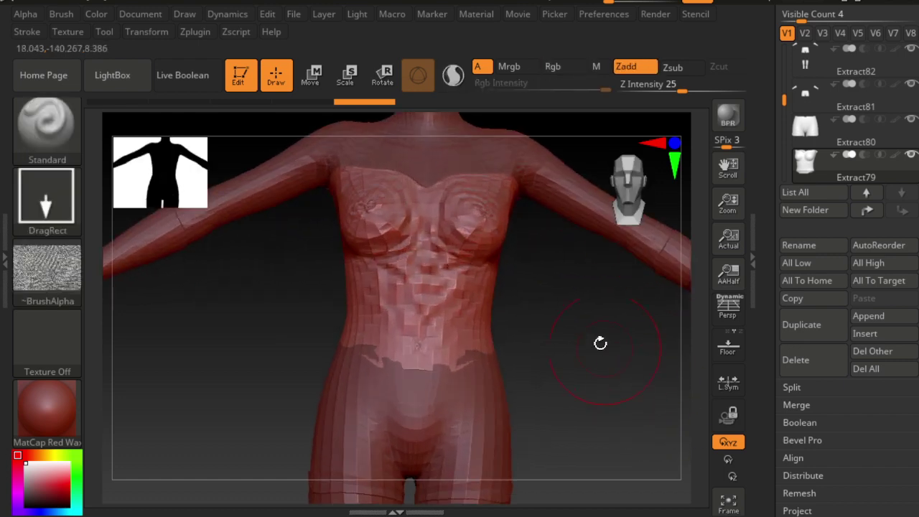
{"action": "left_click_drag", "start_coordinate": [582, 345], "coordinate": [547, 324]}
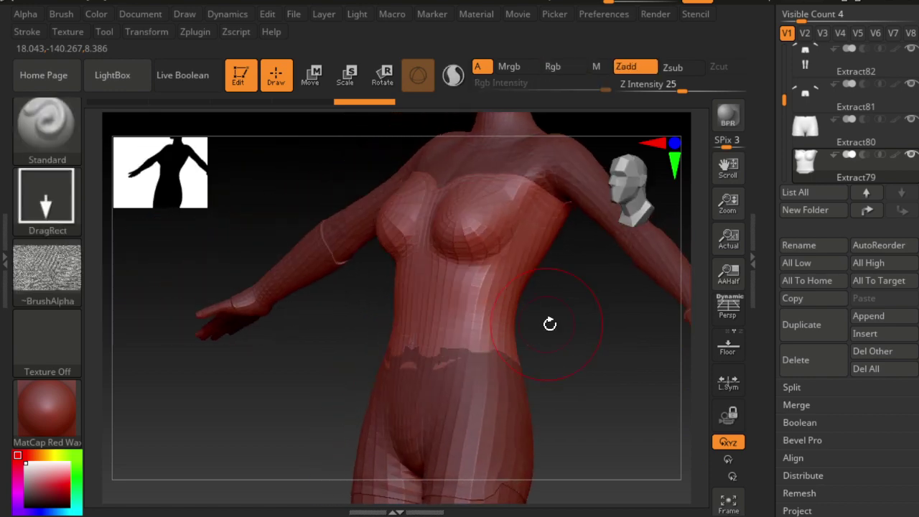
Step back and forth through the undo/redo history of the abdomen and chest sculpting.
{"action": "key", "text": "ctrl+z"}
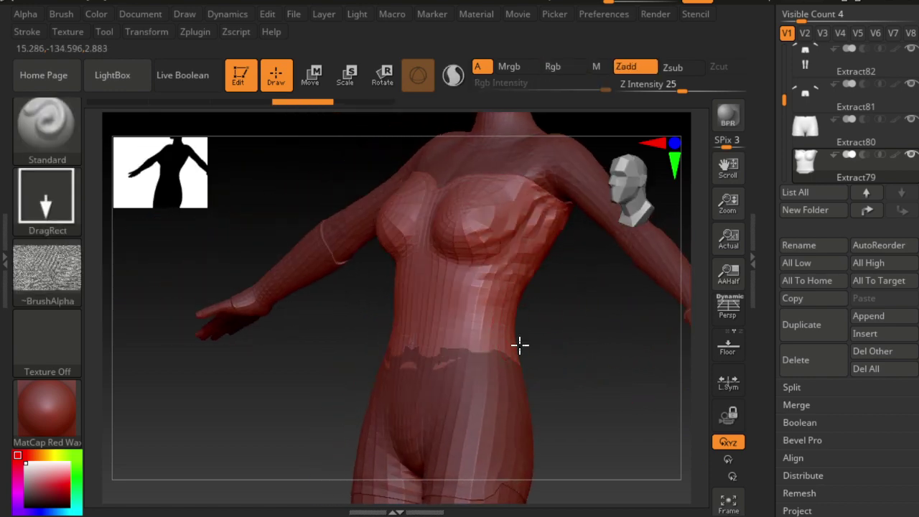
{"action": "key", "text": "ctrl+shift+z"}
{"action": "left_click_drag", "start_coordinate": [619, 371], "coordinate": [369, 308]}
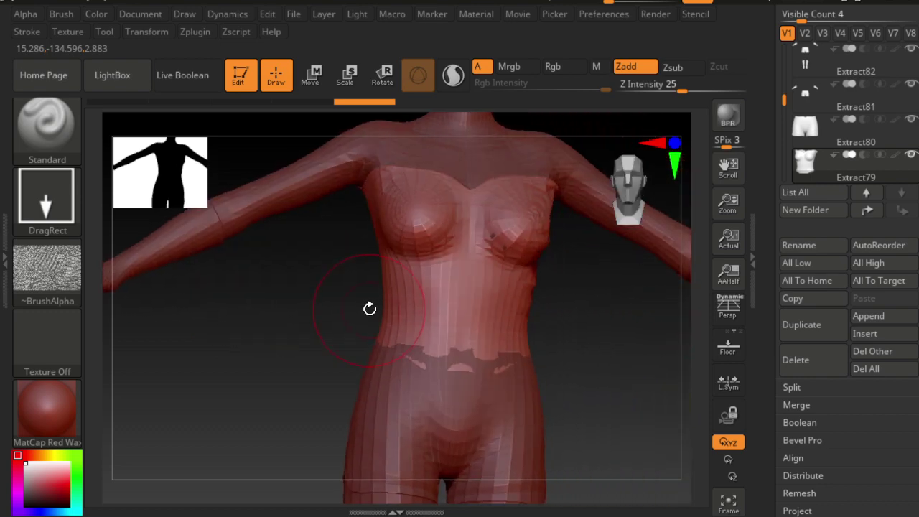
{"action": "key", "text": "ctrl+z"}
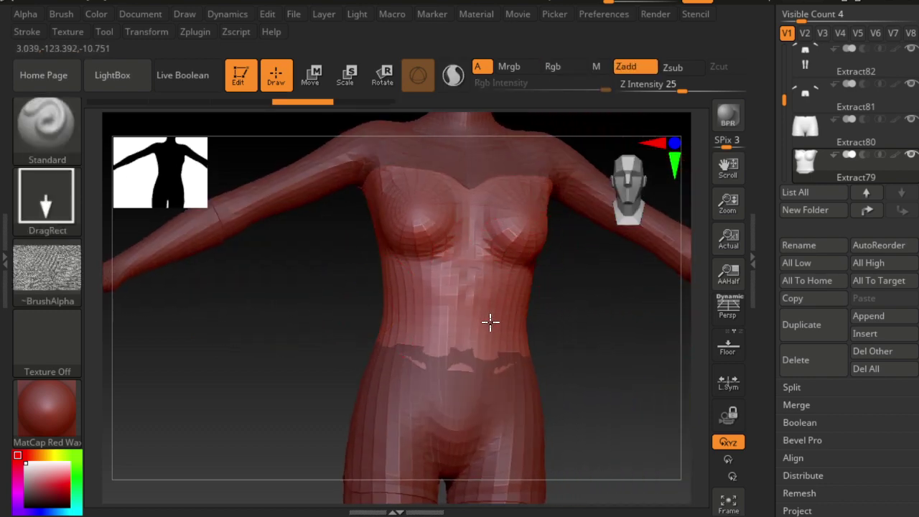
{"action": "key", "text": "ctrl+shift+z"}
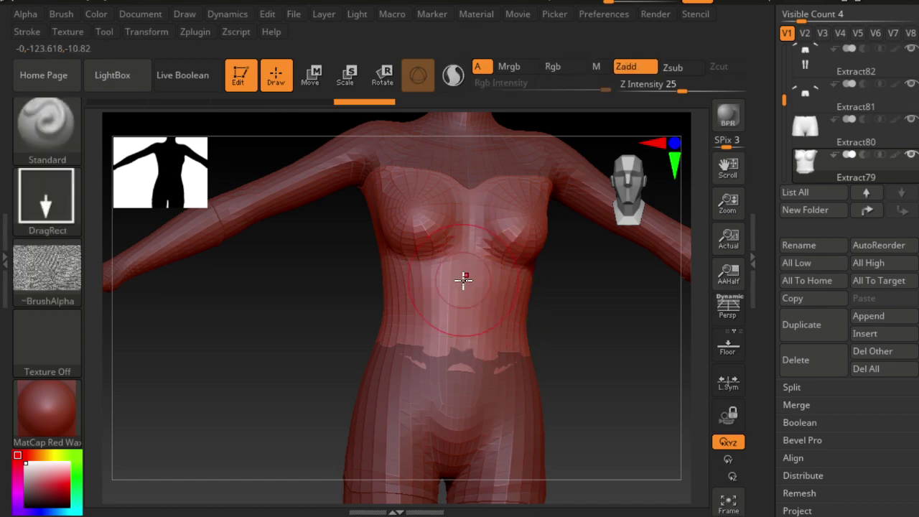
{"action": "key", "text": "ctrl+z"}
{"action": "key", "text": "ctrl+shift+z"}
{"action": "key", "text": "ctrl+shift+z"}
{"action": "key", "text": "ctrl+shift+z"}
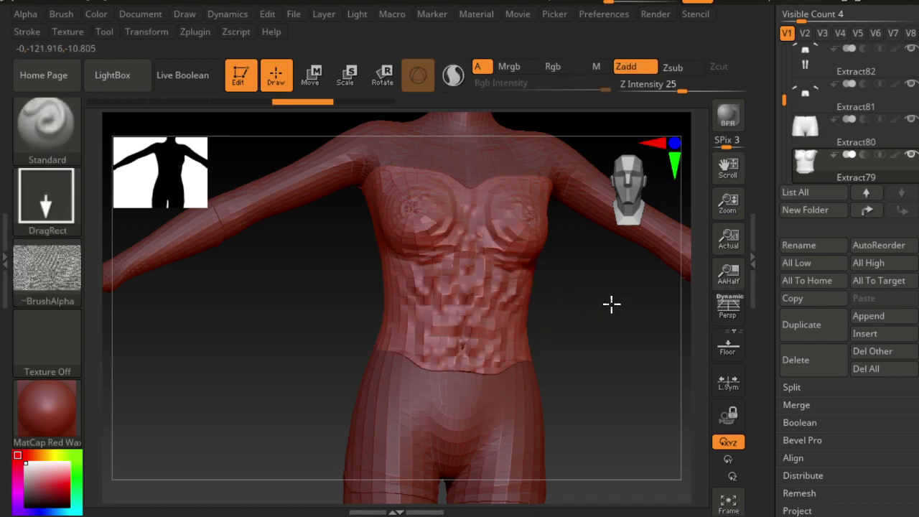
{"action": "key", "text": "ctrl+shift+z"}
{"action": "key", "text": "ctrl+shift+z"}
{"action": "key", "text": "ctrl+shift+z"}
{"action": "key", "text": "ctrl+shift+z"}
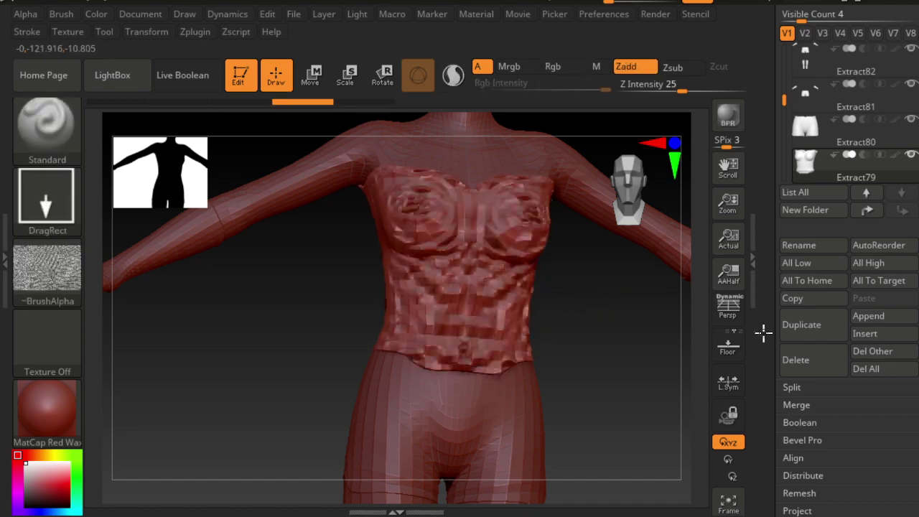
{"action": "key", "text": "ctrl+shift+z"}
{"action": "key", "text": "ctrl+shift+z"}
{"action": "key", "text": "ctrl+shift+z"}
{"action": "key", "text": "ctrl+shift+z"}
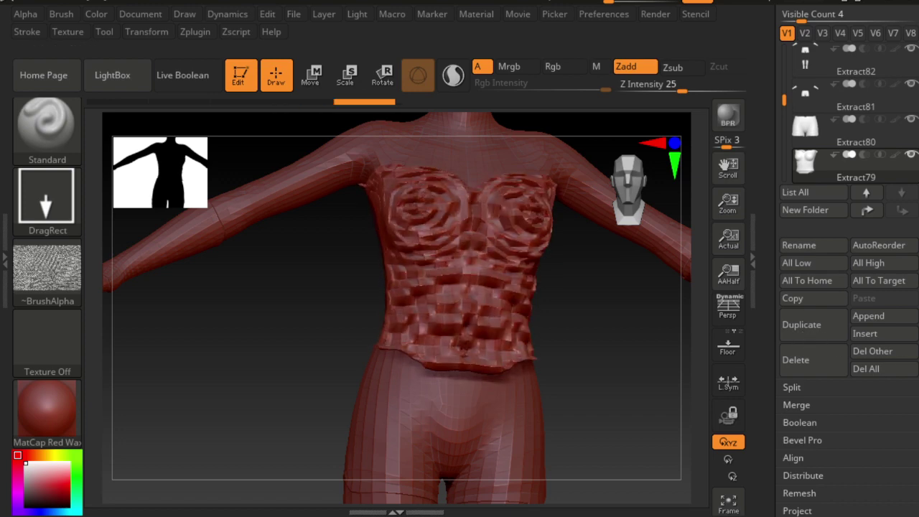
Undo the spiky ruffle and blocky torso sculpting, leaving only light detail.
{"action": "left_click_drag", "start_coordinate": [682, 355], "coordinate": [590, 355]}
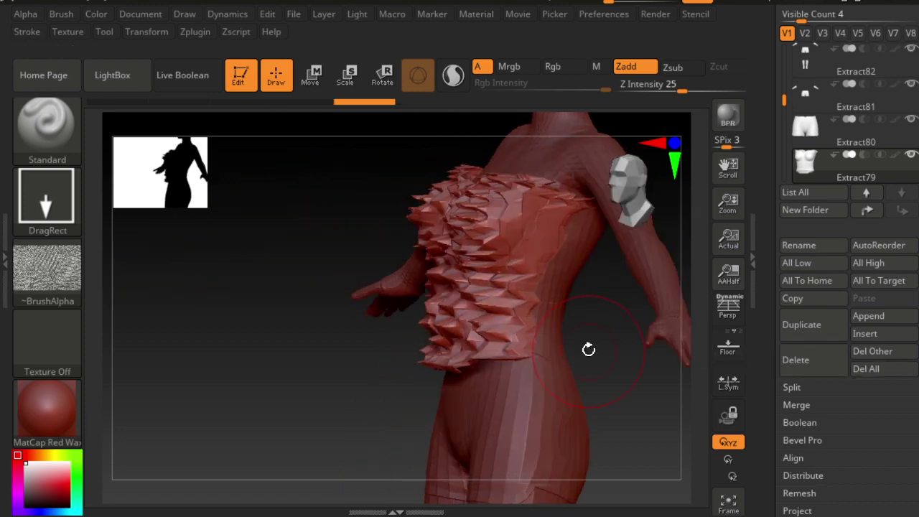
{"action": "key", "text": "ctrl+z"}
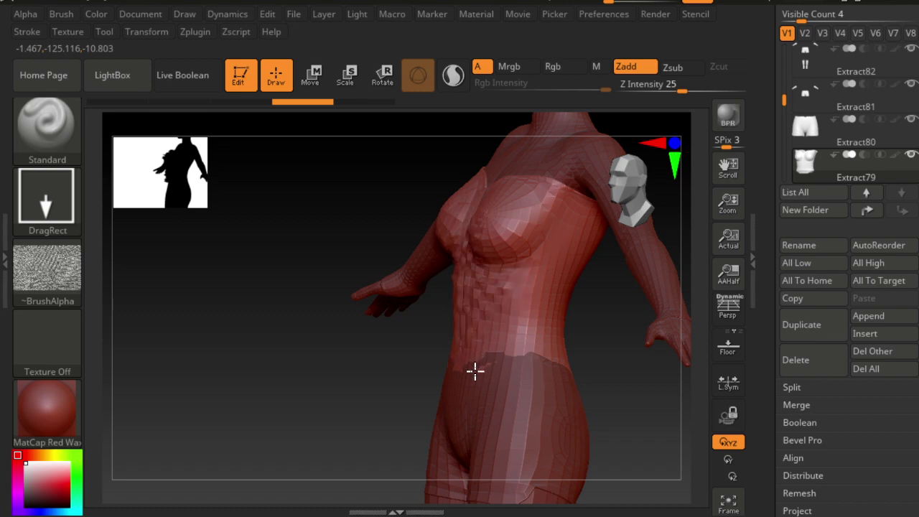
{"action": "key", "text": "ctrl+shift+z"}
{"action": "right_click_drag", "start_coordinate": [395, 379], "coordinate": [456, 396]}
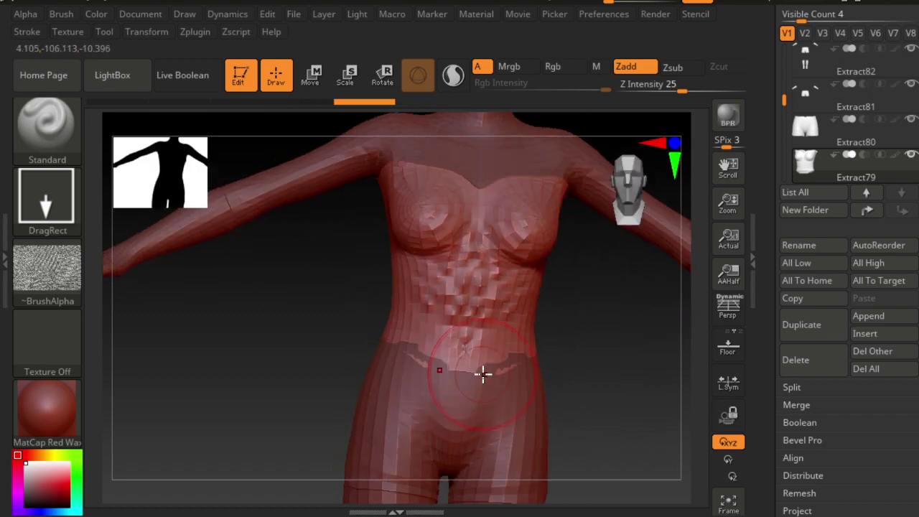
{"action": "key", "text": "ctrl+z"}
Test-stamp Alpha 60 stripe indents on the abdomen twice, undoing each.
{"action": "left_click", "coordinate": [39, 269]}
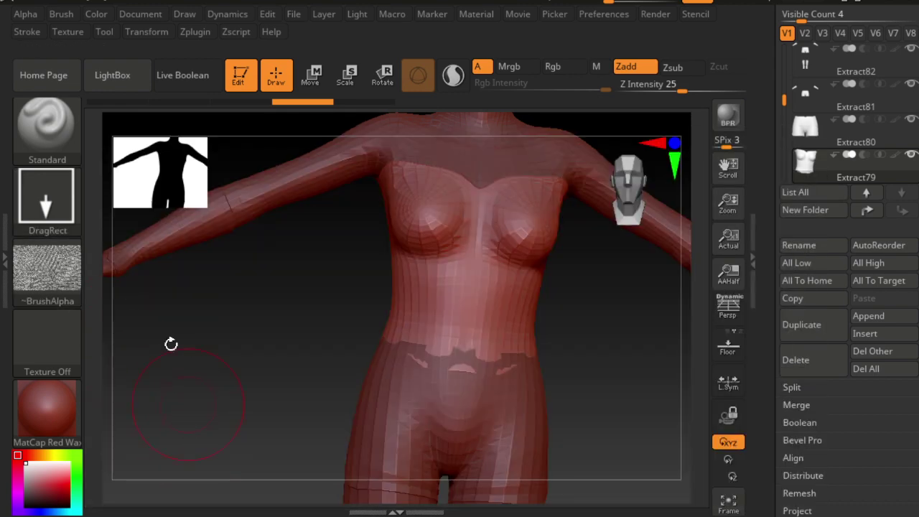
{"action": "left_click", "coordinate": [48, 277]}
{"action": "left_click", "coordinate": [137, 437]}
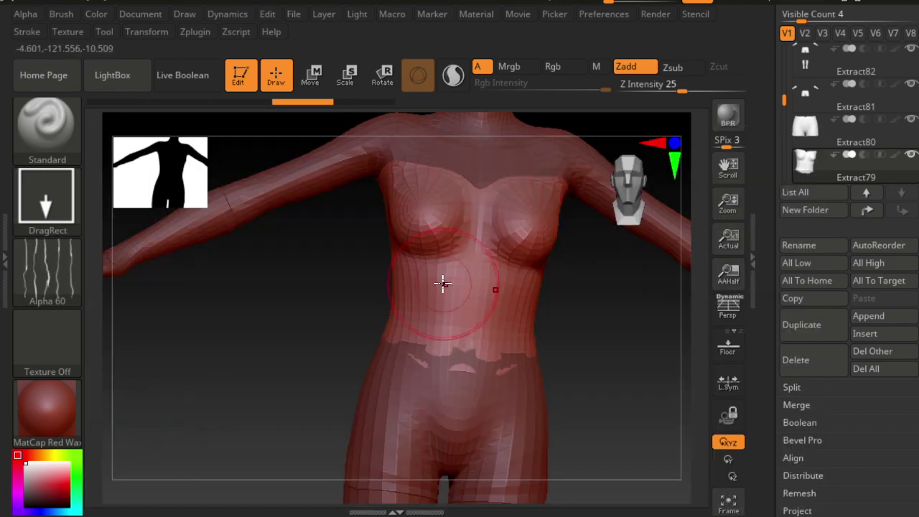
{"action": "mouse_move", "coordinate": [443, 283]}
{"action": "left_mouse_down"}
{"action": "mouse_move", "coordinate": [470, 316]}
{"action": "mouse_move", "coordinate": [543, 336]}
{"action": "left_mouse_up"}
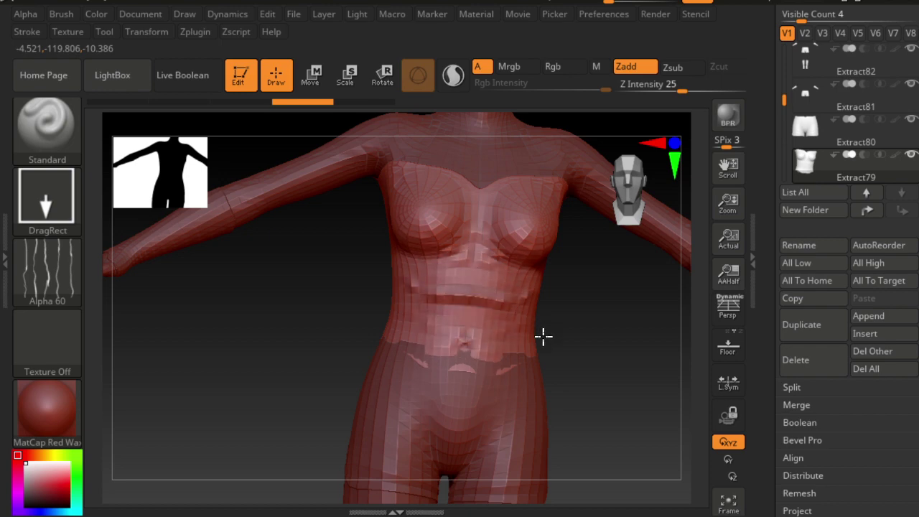
{"action": "key", "text": "ctrl+z"}
{"action": "key", "text": "ctrl+z"}
{"action": "key", "text": "ctrl+z"}
{"action": "key", "text": "ctrl+z"}
{"action": "key", "text": "ctrl+z"}
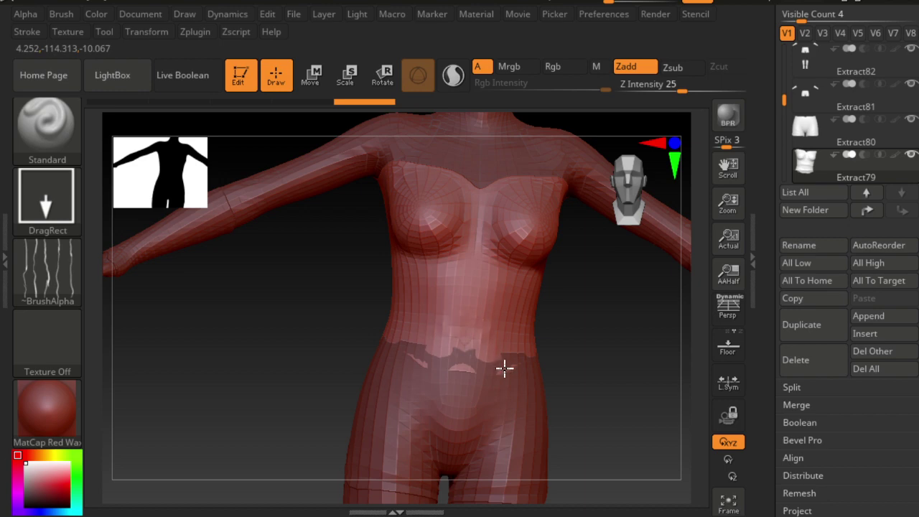
{"action": "mouse_move", "coordinate": [472, 293]}
{"action": "left_mouse_down"}
{"action": "mouse_move", "coordinate": [500, 336]}
{"action": "mouse_move", "coordinate": [542, 352]}
{"action": "left_mouse_up"}
{"action": "key", "text": "ctrl+z"}
{"action": "key", "text": "ctrl+z"}
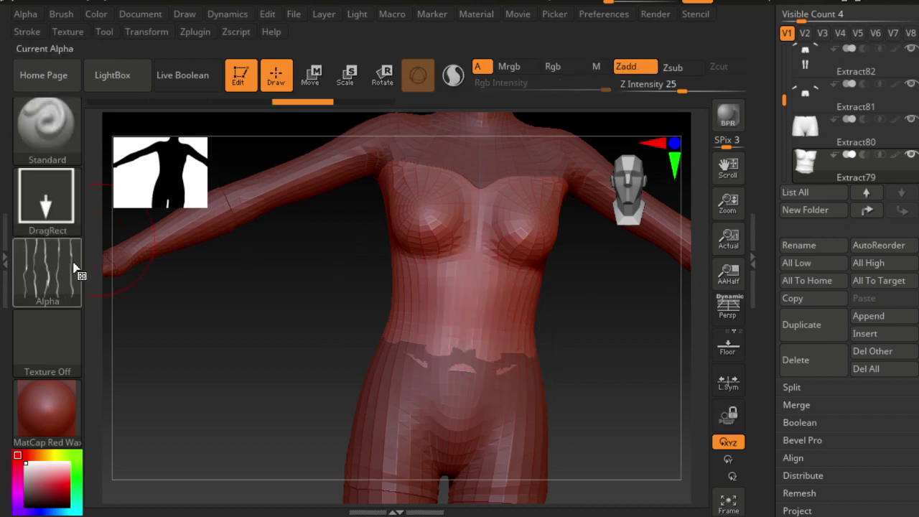
Switch to the noise alpha and undo the blocky torso patches.
{"action": "left_click", "coordinate": [47, 269]}
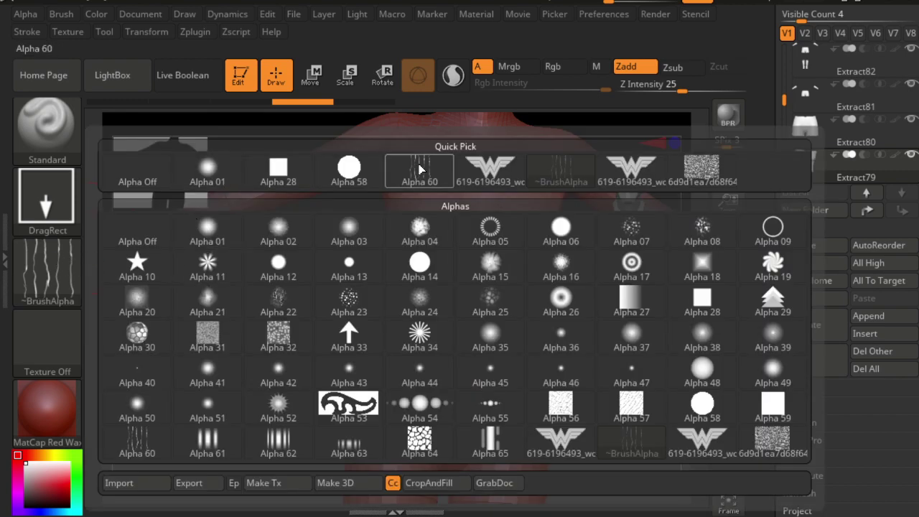
{"action": "left_click", "coordinate": [701, 169]}
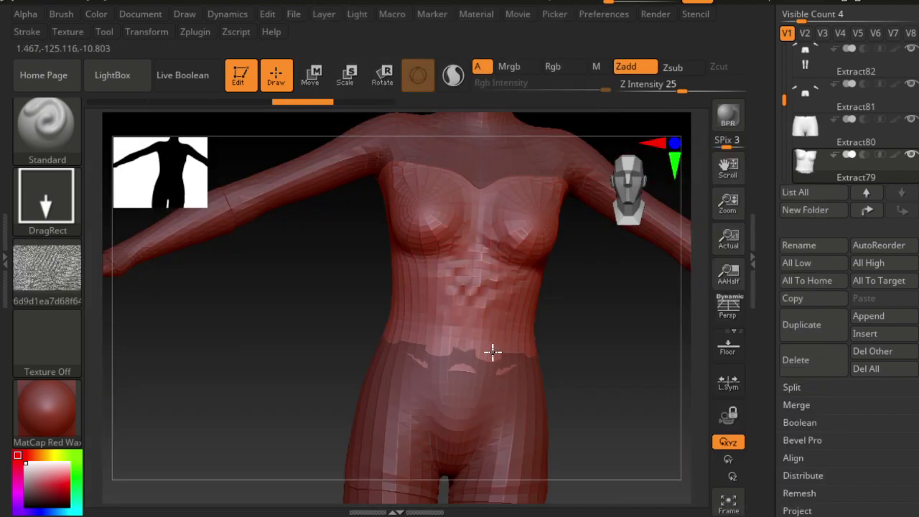
{"action": "key", "text": "ctrl+z"}
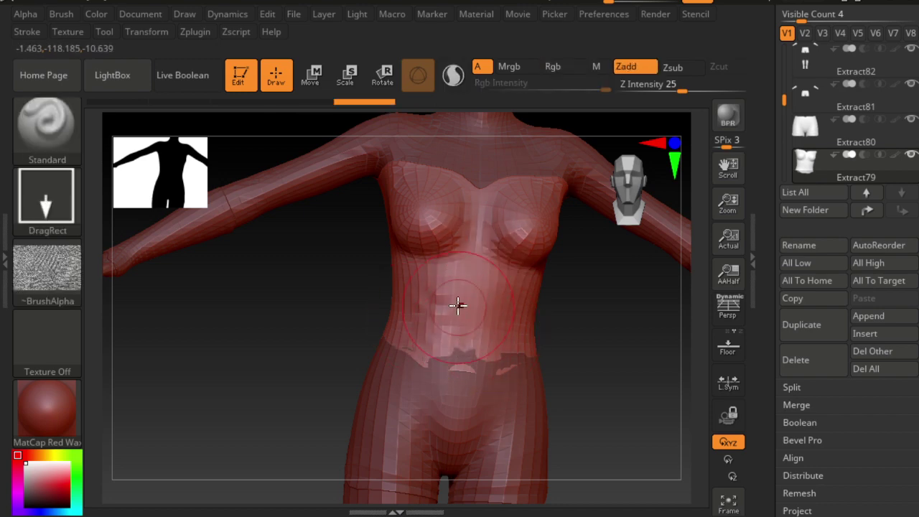
{"action": "key", "text": "ctrl+z"}
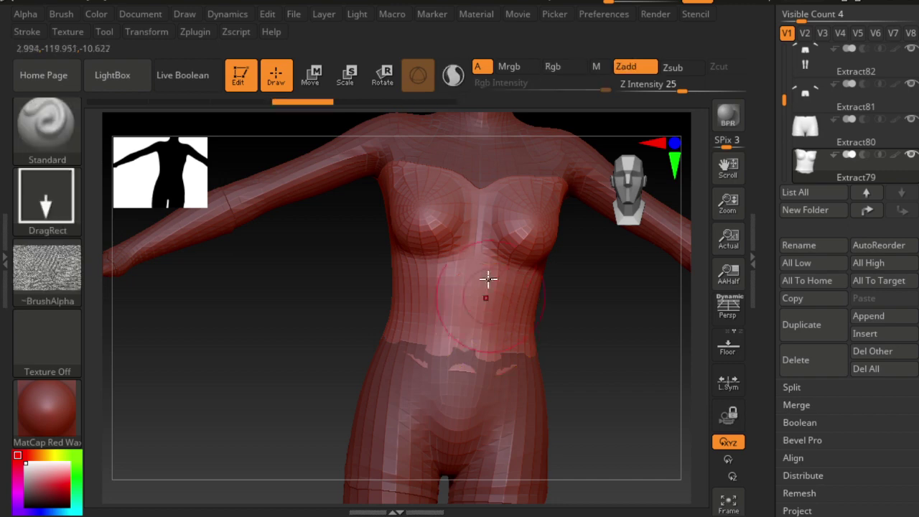
Test-stamp the Wonder Woman emblem alpha on the chest and belly, undoing each stamp.
{"action": "left_click", "coordinate": [46, 265]}
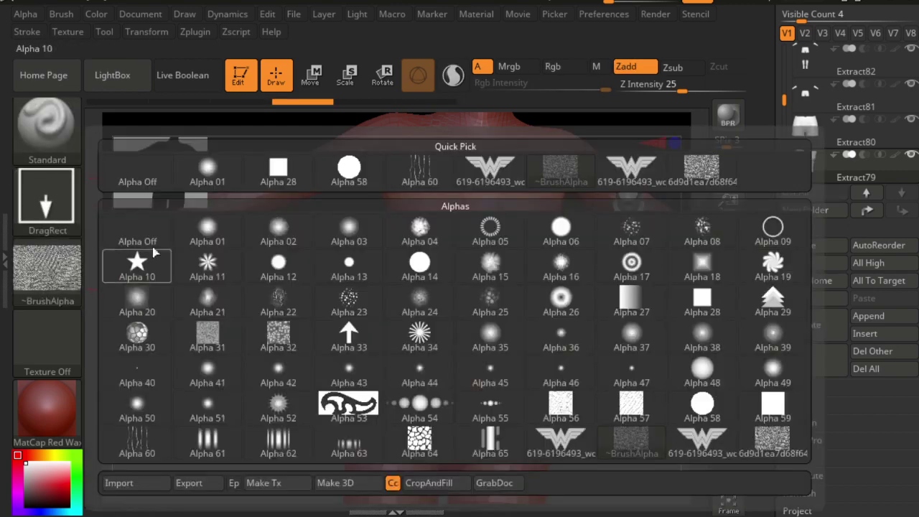
{"action": "left_click", "coordinate": [492, 174]}
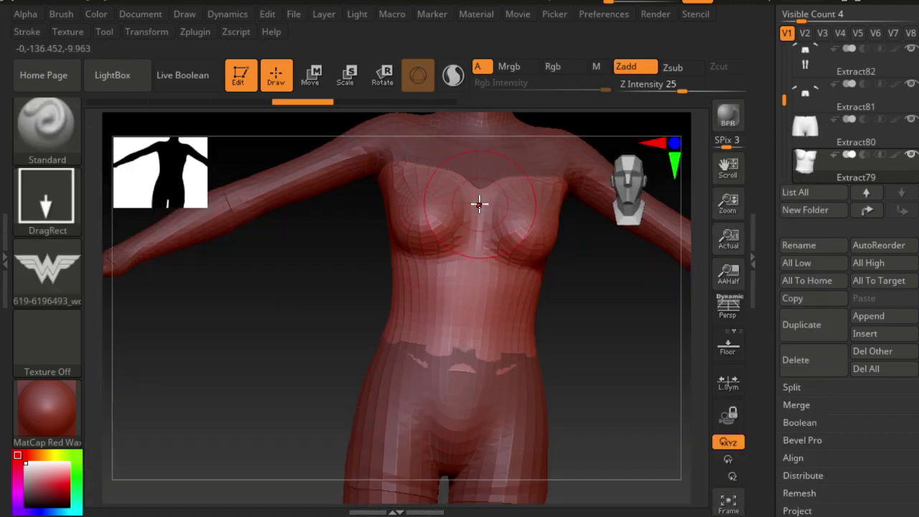
{"action": "mouse_move", "coordinate": [507, 270]}
{"action": "left_mouse_down"}
{"action": "mouse_move", "coordinate": [540, 299]}
{"action": "mouse_move", "coordinate": [570, 310]}
{"action": "mouse_move", "coordinate": [516, 319]}
{"action": "mouse_move", "coordinate": [450, 313]}
{"action": "mouse_move", "coordinate": [410, 283]}
{"action": "mouse_move", "coordinate": [439, 246]}
{"action": "left_mouse_up"}
{"action": "key", "text": "ctrl+z"}
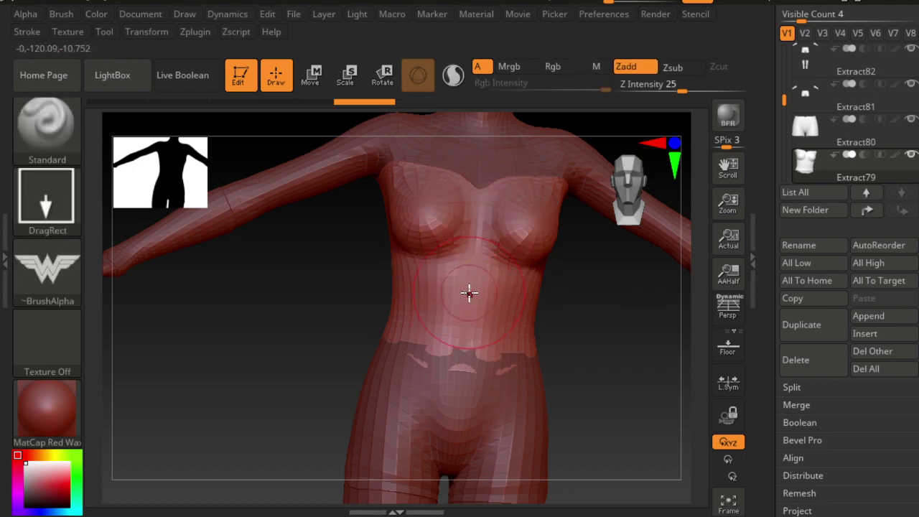
{"action": "key", "text": "ctrl+z"}
{"action": "mouse_move", "coordinate": [452, 319]}
{"action": "left_mouse_down"}
{"action": "mouse_move", "coordinate": [529, 345]}
{"action": "mouse_move", "coordinate": [529, 332]}
{"action": "mouse_move", "coordinate": [611, 320]}
{"action": "mouse_move", "coordinate": [593, 207]}
{"action": "mouse_move", "coordinate": [441, 198]}
{"action": "mouse_move", "coordinate": [493, 242]}
{"action": "mouse_move", "coordinate": [474, 209]}
{"action": "mouse_move", "coordinate": [541, 201]}
{"action": "mouse_move", "coordinate": [410, 174]}
{"action": "mouse_move", "coordinate": [524, 252]}
{"action": "mouse_move", "coordinate": [351, 241]}
{"action": "mouse_move", "coordinate": [482, 385]}
{"action": "mouse_move", "coordinate": [477, 303]}
{"action": "left_mouse_up"}
{"action": "key", "text": "ctrl+z"}
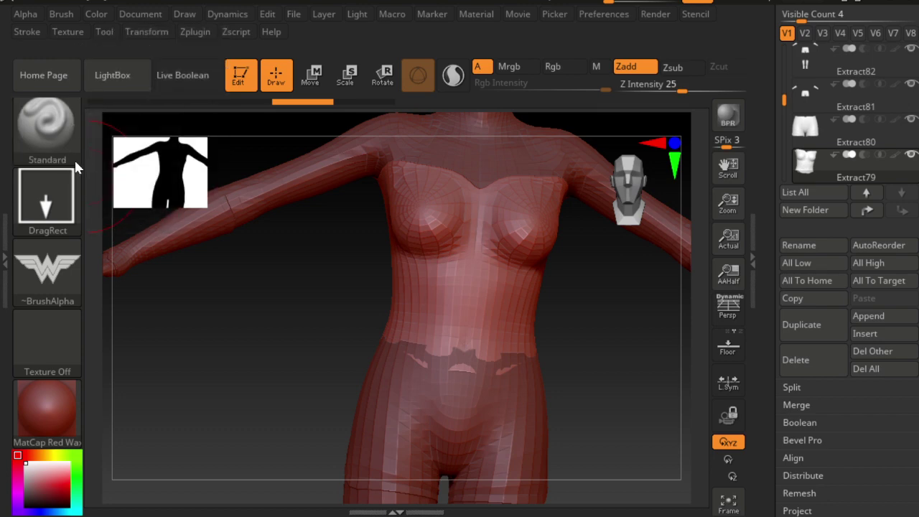
Switch to the ZModeler brush with an extrude polygon action on whole polyloops.
{"action": "left_click", "coordinate": [47, 123]}
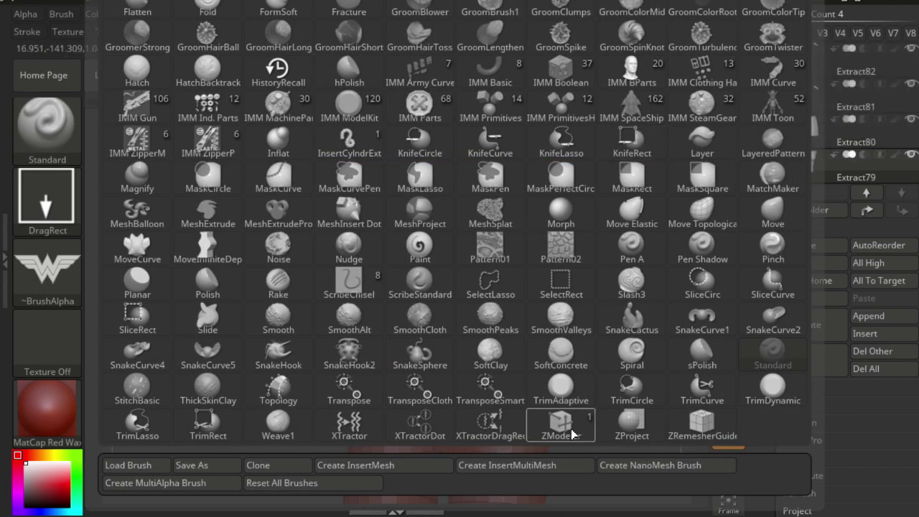
{"action": "left_click", "coordinate": [558, 424]}
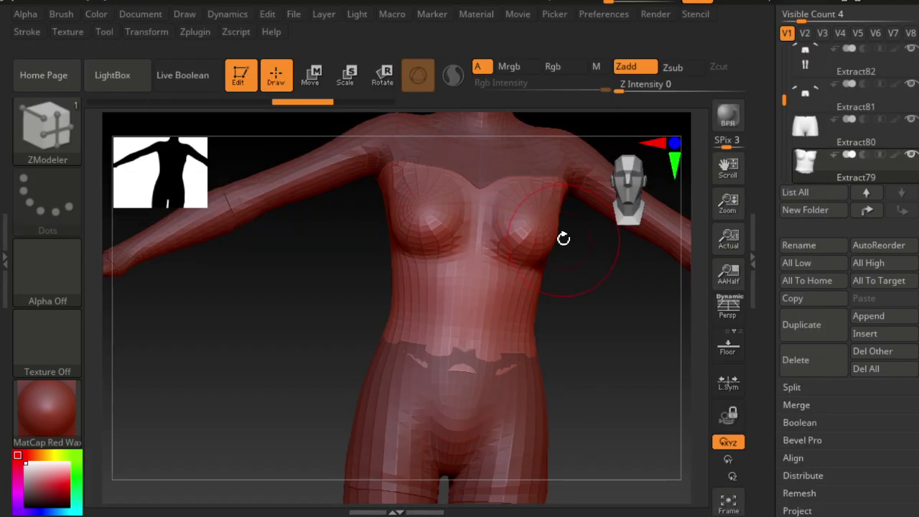
{"action": "key", "text": "space"}
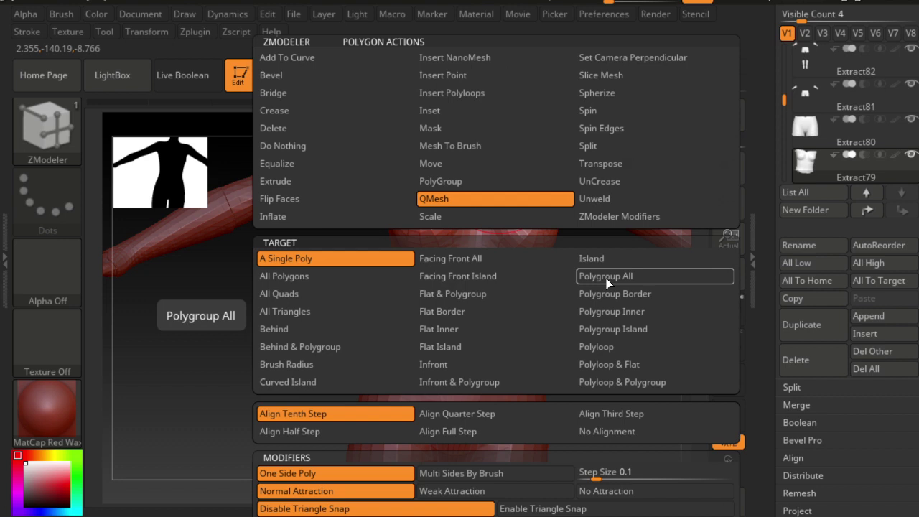
{"action": "left_click", "coordinate": [613, 341]}
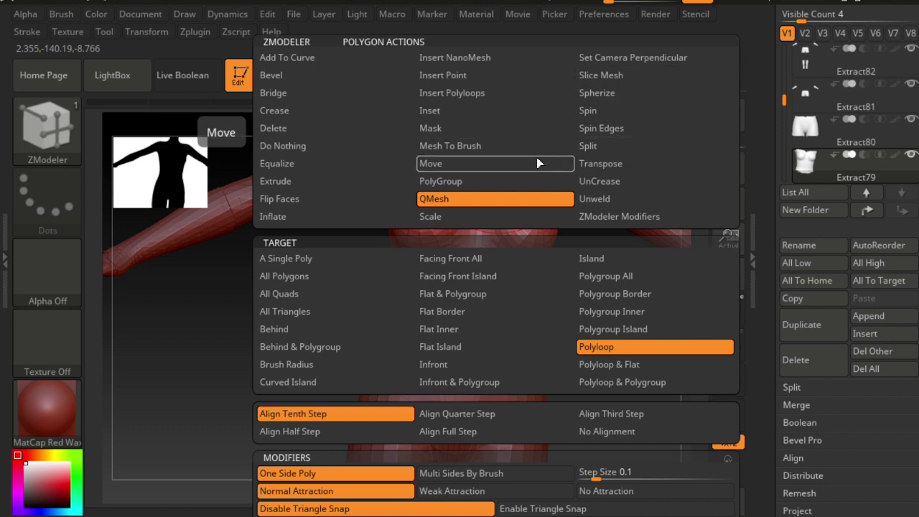
{"action": "left_click", "coordinate": [273, 180]}
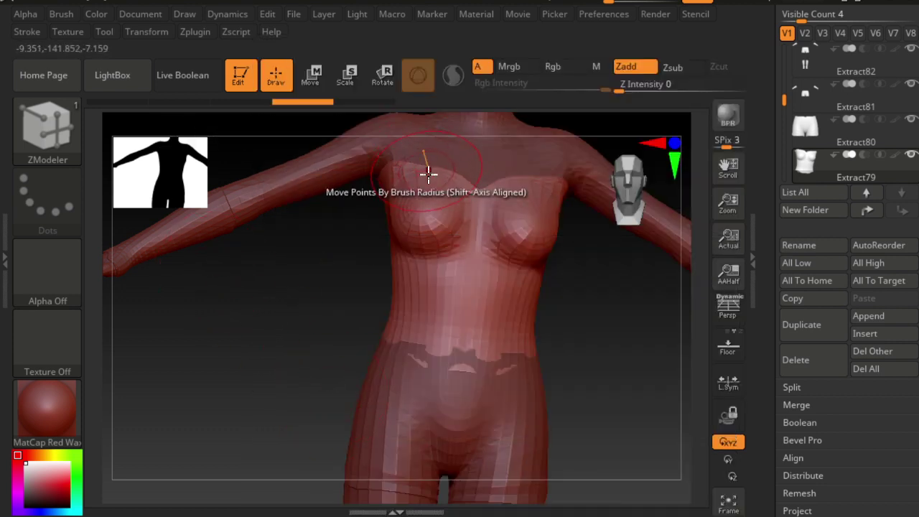
{"action": "left_click_drag", "start_coordinate": [693, 402], "coordinate": [629, 324]}
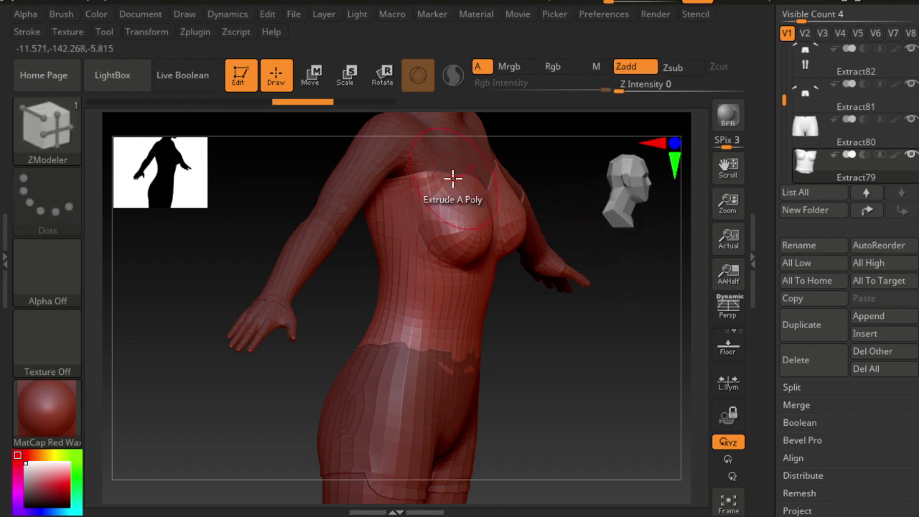
Set the ZModeler extrude target to Polyloop.
{"action": "right_click_drag", "start_coordinate": [563, 393], "coordinate": [611, 412], "text": "ctrl"}
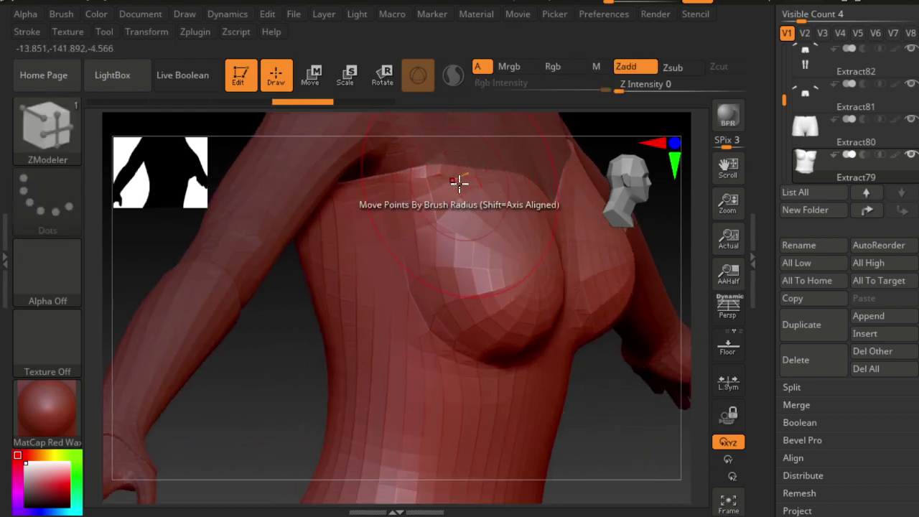
{"action": "key", "text": "space"}
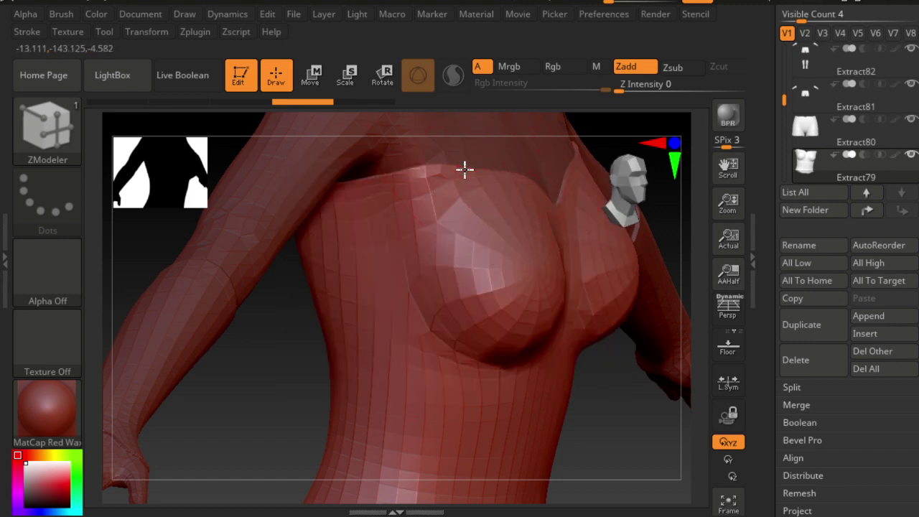
{"action": "key", "text": "space"}
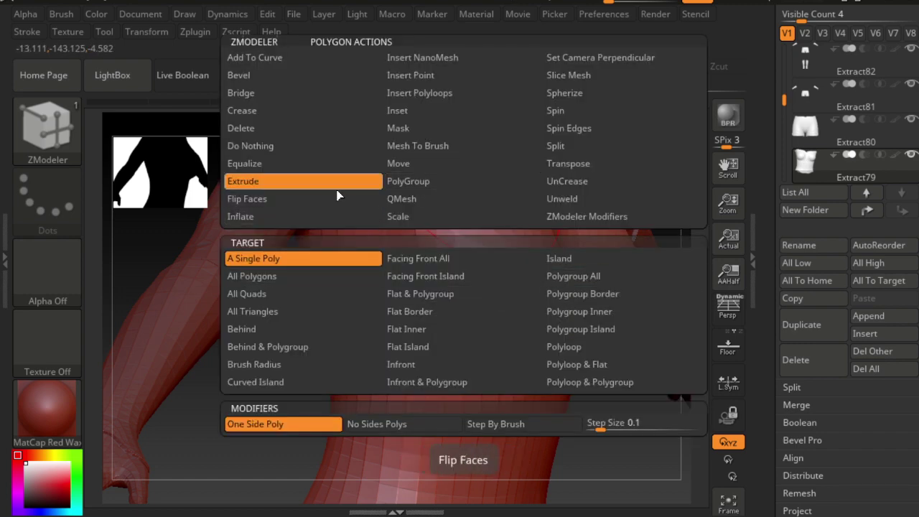
{"action": "left_click", "coordinate": [574, 342]}
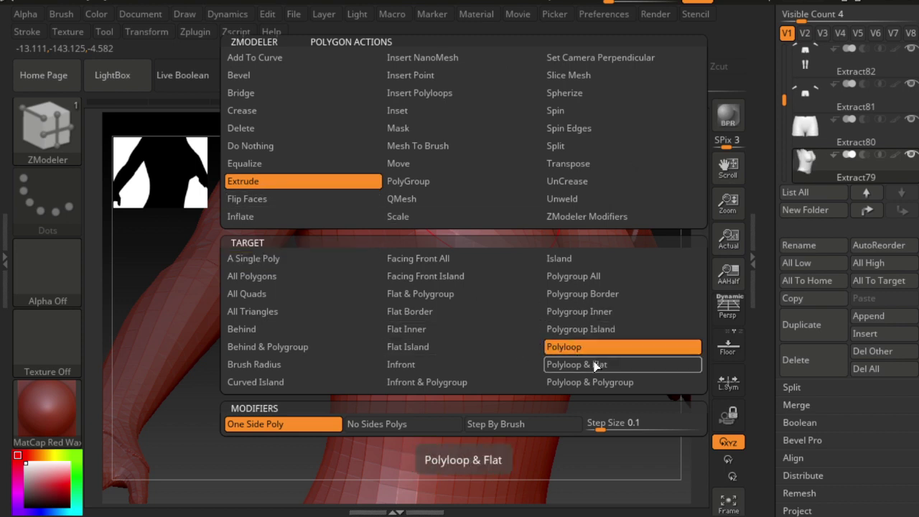
{"action": "key", "text": "space"}
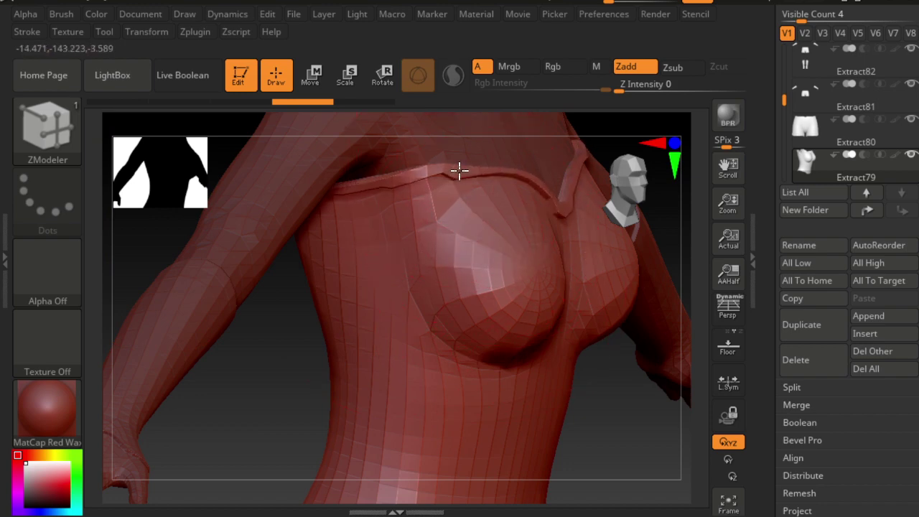
Extrude the loop along the top's waist hem into a raised rim.
{"action": "mouse_move", "coordinate": [299, 375]}
{"action": "left_mouse_down"}
{"action": "mouse_move", "coordinate": [275, 372]}
{"action": "mouse_move", "coordinate": [295, 364]}
{"action": "mouse_move", "coordinate": [404, 386]}
{"action": "left_mouse_up"}
{"action": "mouse_move", "coordinate": [605, 420]}
{"action": "left_mouse_down"}
{"action": "mouse_move", "coordinate": [595, 410]}
{"action": "mouse_move", "coordinate": [622, 433]}
{"action": "mouse_move", "coordinate": [546, 295]}
{"action": "left_mouse_up"}
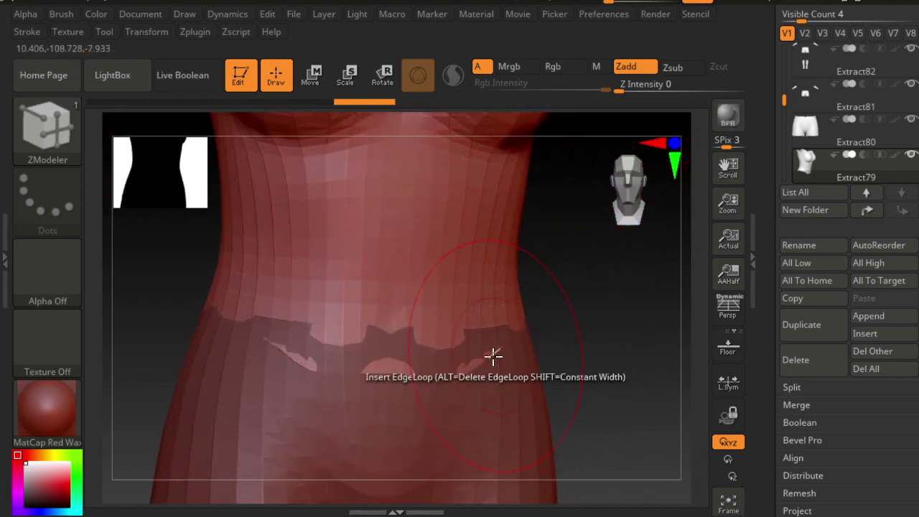
{"action": "left_click", "coordinate": [473, 367]}
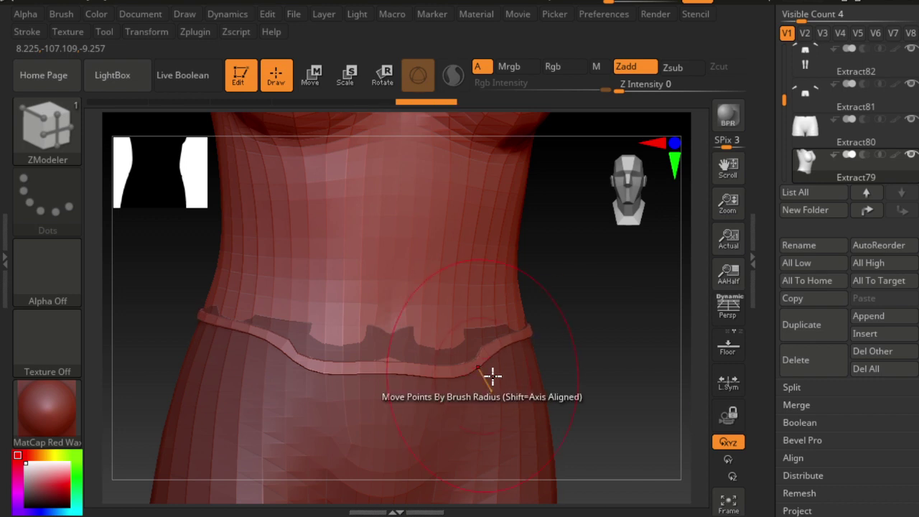
{"action": "left_click_drag", "start_coordinate": [627, 395], "coordinate": [561, 388]}
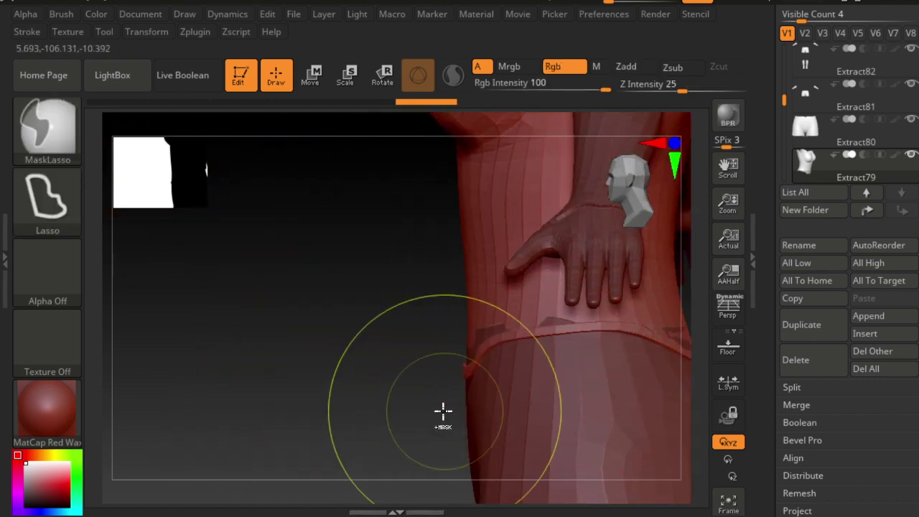
{"action": "left_click_drag", "start_coordinate": [293, 344], "coordinate": [174, 246]}
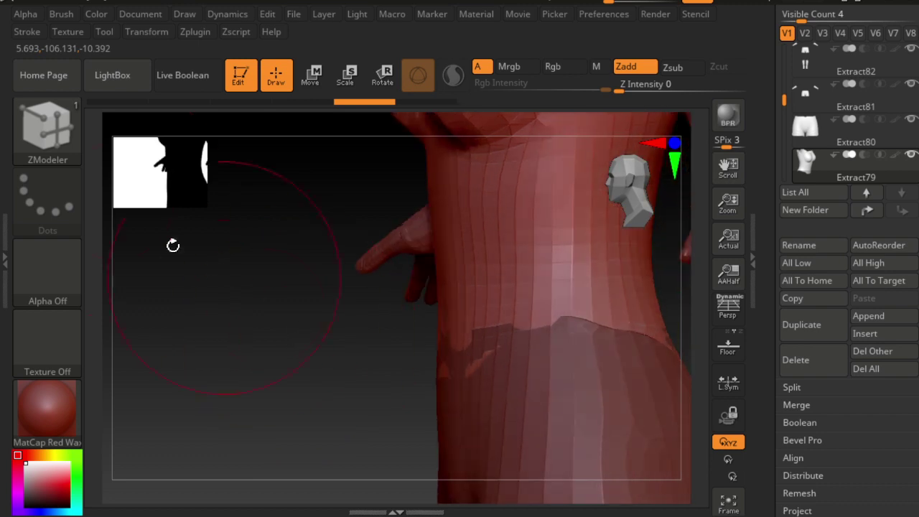
Switch to the Move brush.
{"action": "left_click", "coordinate": [57, 146]}
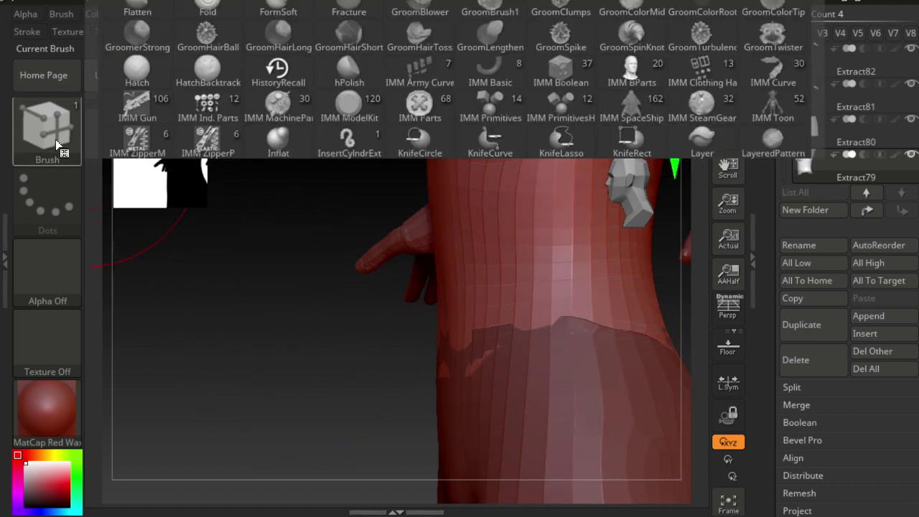
{"action": "left_click", "coordinate": [57, 146]}
{"action": "left_click", "coordinate": [149, 134]}
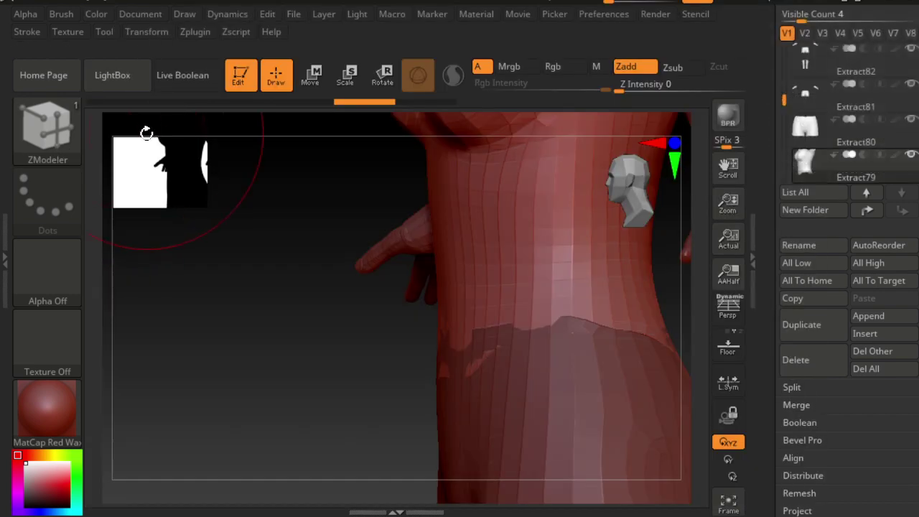
{"action": "left_click", "coordinate": [63, 147]}
{"action": "left_click", "coordinate": [39, 147]}
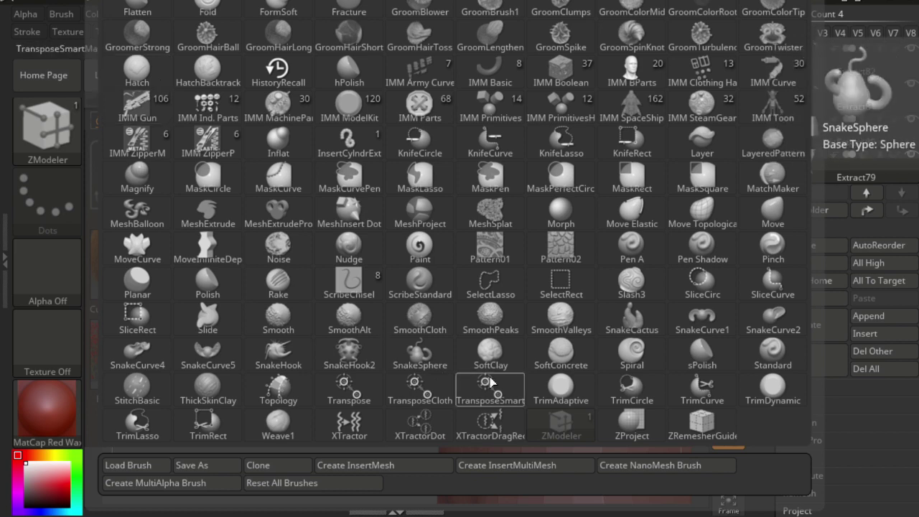
{"action": "left_click", "coordinate": [716, 430]}
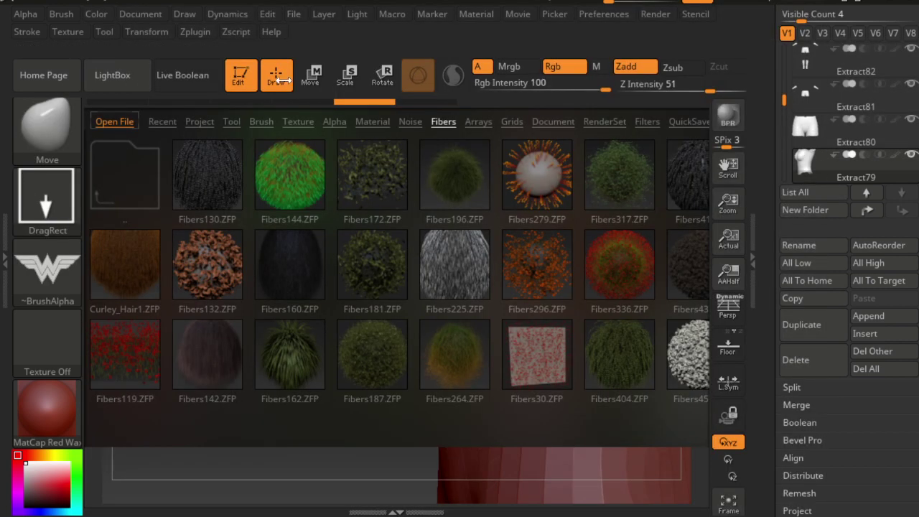
{"action": "left_click", "coordinate": [88, 68]}
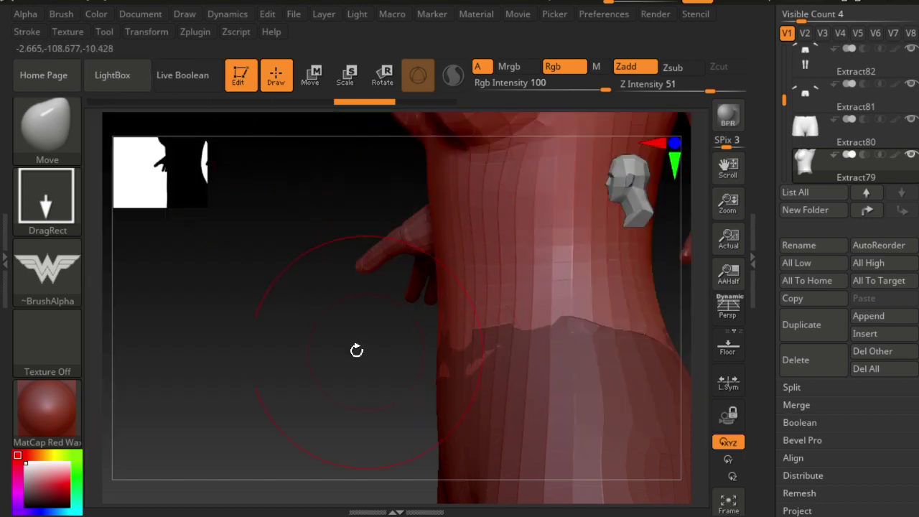
Give the Move brush a Dots stroke with the alpha turned off.
{"action": "left_click_drag", "start_coordinate": [356, 351], "coordinate": [378, 367]}
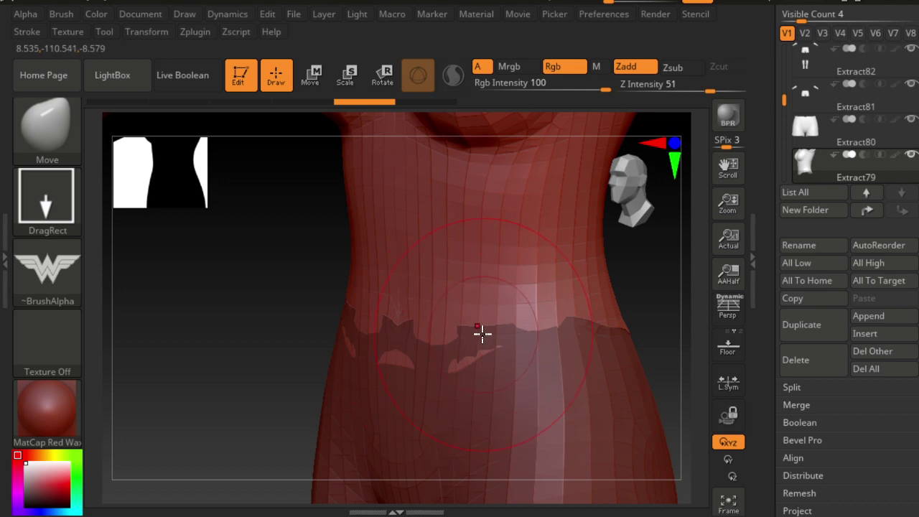
{"action": "mouse_move", "coordinate": [656, 358]}
{"action": "left_mouse_down"}
{"action": "mouse_move", "coordinate": [637, 314]}
{"action": "mouse_move", "coordinate": [562, 328]}
{"action": "mouse_move", "coordinate": [656, 302]}
{"action": "mouse_move", "coordinate": [536, 352]}
{"action": "left_mouse_up"}
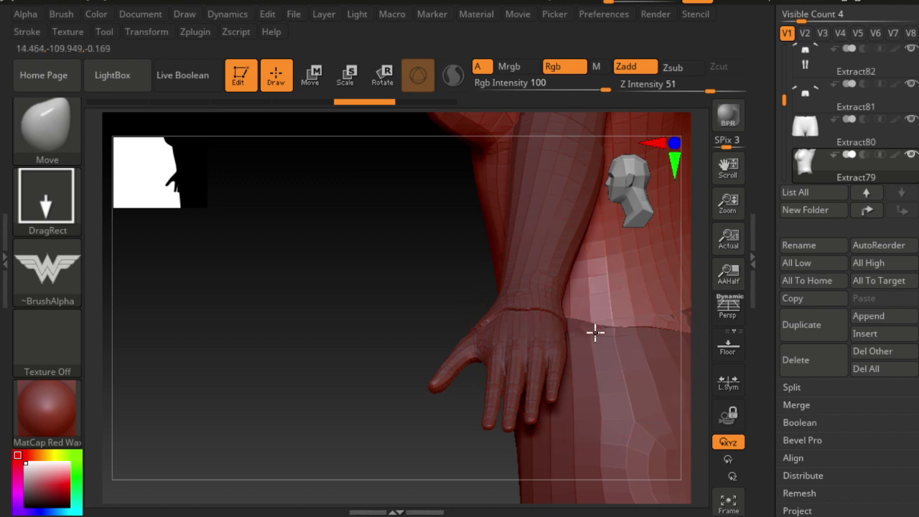
{"action": "mouse_move", "coordinate": [595, 332]}
{"action": "left_mouse_down"}
{"action": "mouse_move", "coordinate": [371, 332]}
{"action": "mouse_move", "coordinate": [493, 350]}
{"action": "left_mouse_up"}
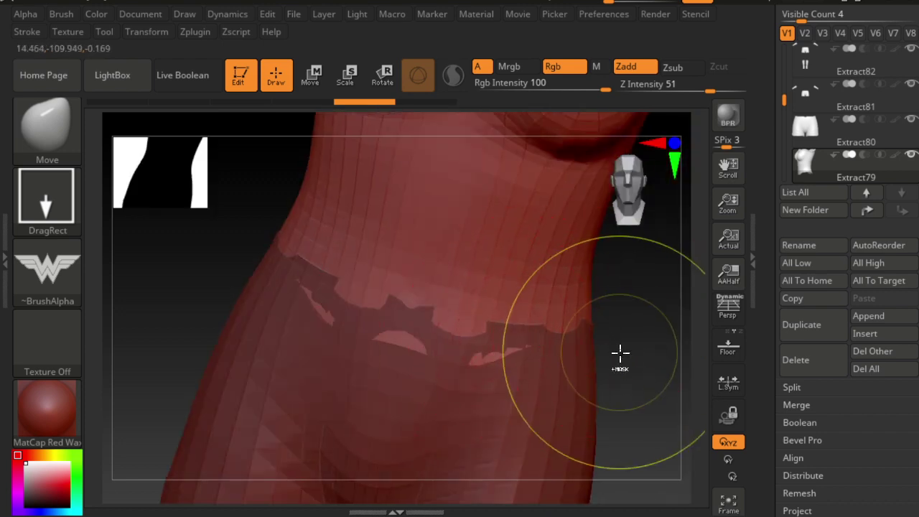
{"action": "right_click_drag", "start_coordinate": [619, 359], "coordinate": [599, 324], "text": "ctrl"}
{"action": "left_click_drag", "start_coordinate": [605, 322], "coordinate": [549, 307]}
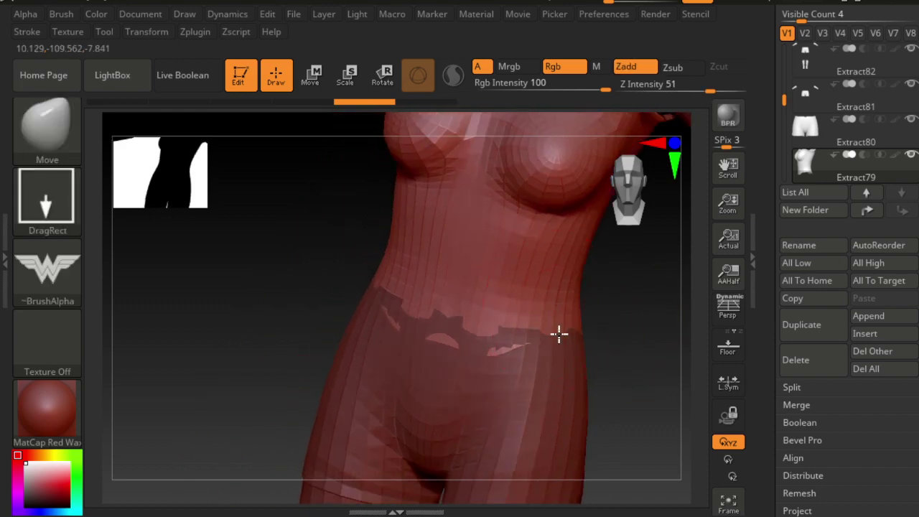
{"action": "left_click", "coordinate": [64, 210]}
{"action": "left_click", "coordinate": [137, 208]}
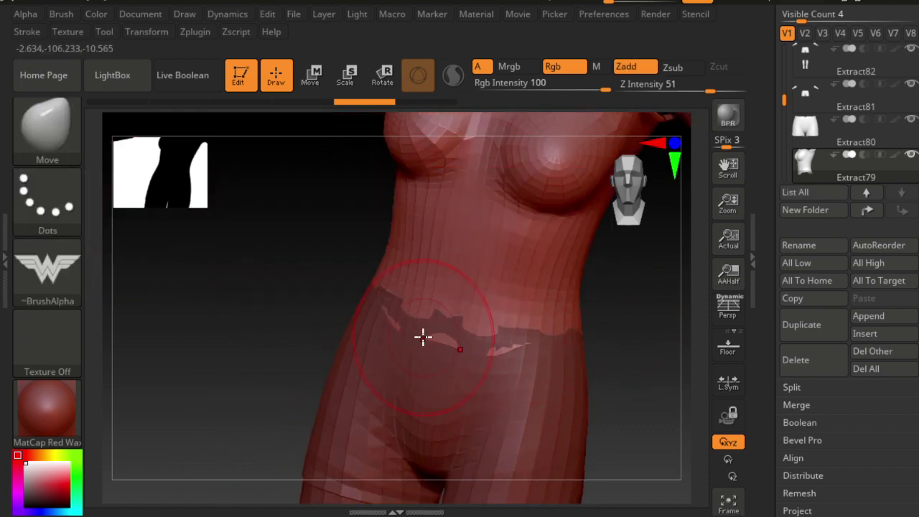
{"action": "left_click", "coordinate": [47, 269]}
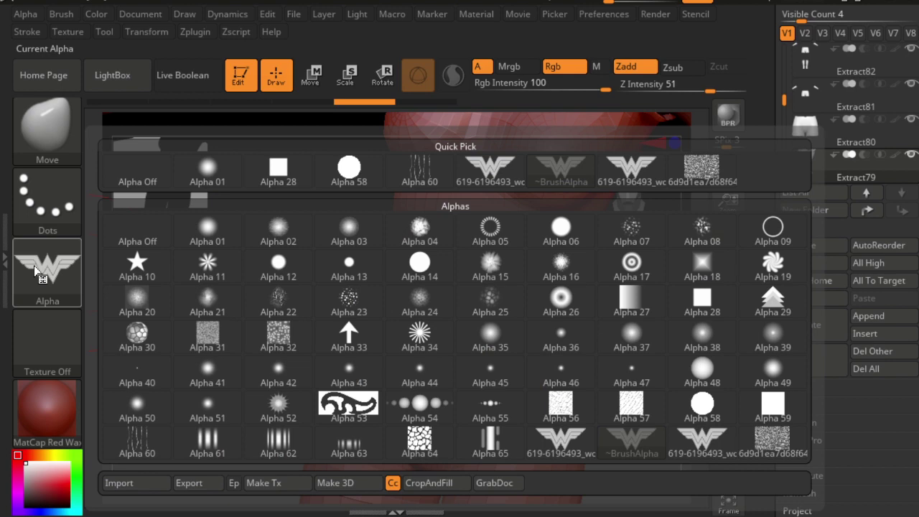
{"action": "left_click", "coordinate": [227, 183]}
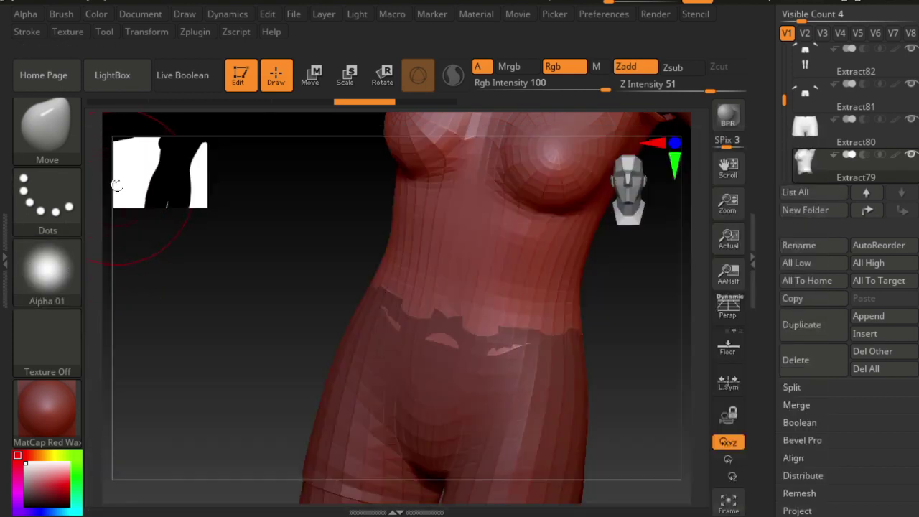
{"action": "left_click", "coordinate": [45, 269]}
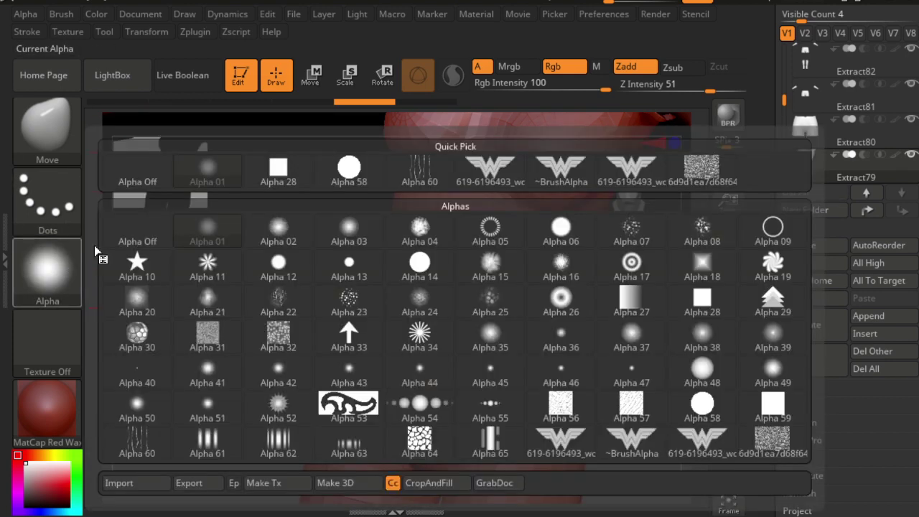
{"action": "left_click", "coordinate": [136, 169]}
Push the top's jagged waist hem into a smooth curve around the hips and back.
{"action": "left_click_drag", "start_coordinate": [404, 324], "coordinate": [390, 324], "text": "shift"}
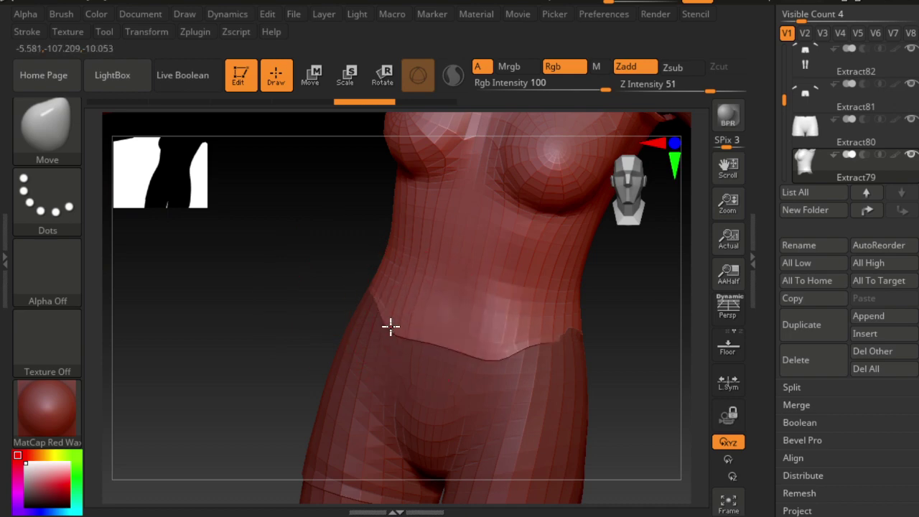
{"action": "left_click_drag", "start_coordinate": [323, 316], "coordinate": [234, 300]}
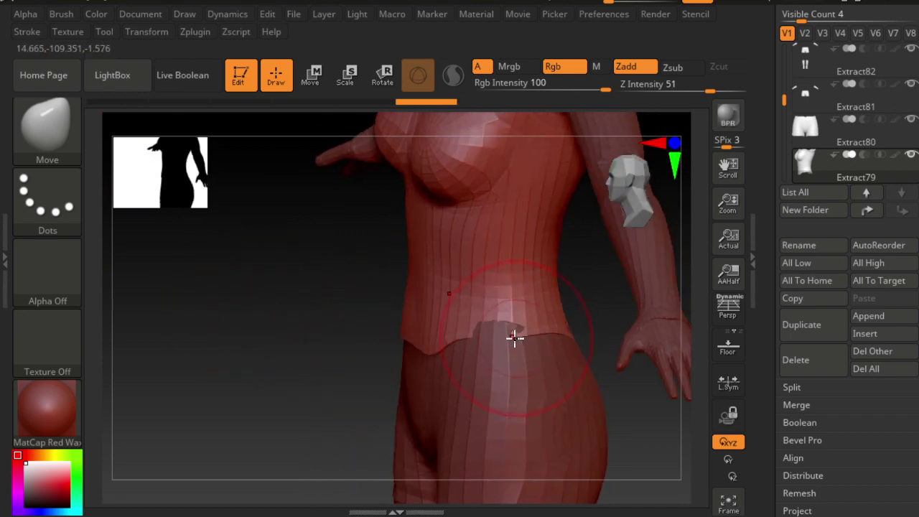
{"action": "left_click_drag", "start_coordinate": [388, 330], "coordinate": [337, 328]}
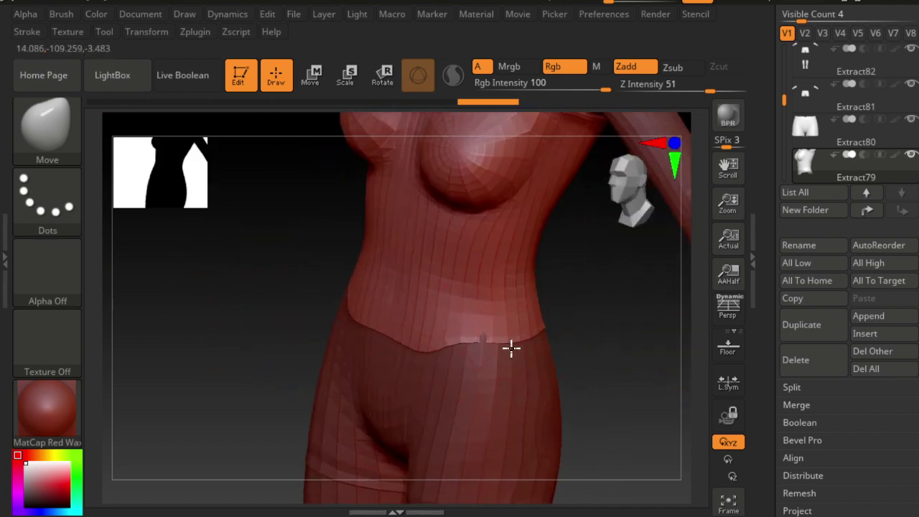
{"action": "mouse_move", "coordinate": [526, 349]}
{"action": "left_mouse_down"}
{"action": "mouse_move", "coordinate": [558, 344]}
{"action": "mouse_move", "coordinate": [509, 344]}
{"action": "mouse_move", "coordinate": [380, 390]}
{"action": "mouse_move", "coordinate": [490, 331]}
{"action": "mouse_move", "coordinate": [513, 330]}
{"action": "left_mouse_up"}
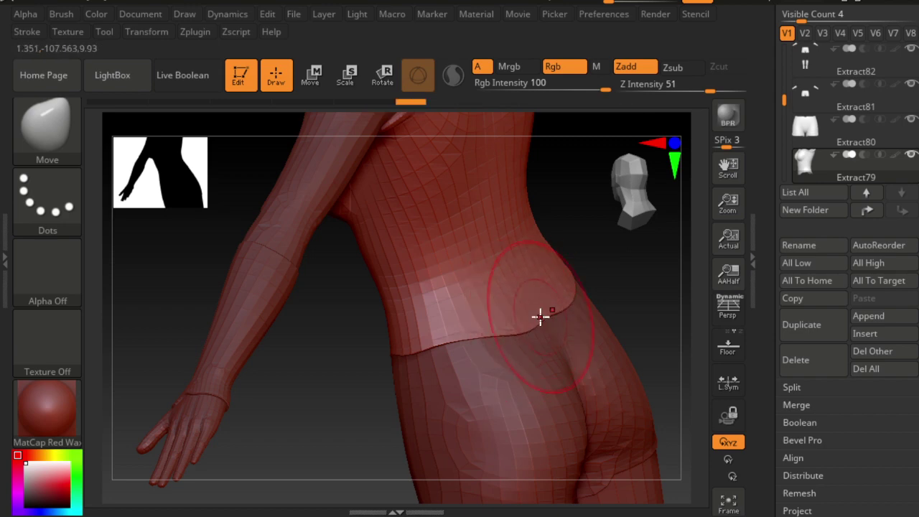
{"action": "left_click_drag", "start_coordinate": [390, 381], "coordinate": [504, 342]}
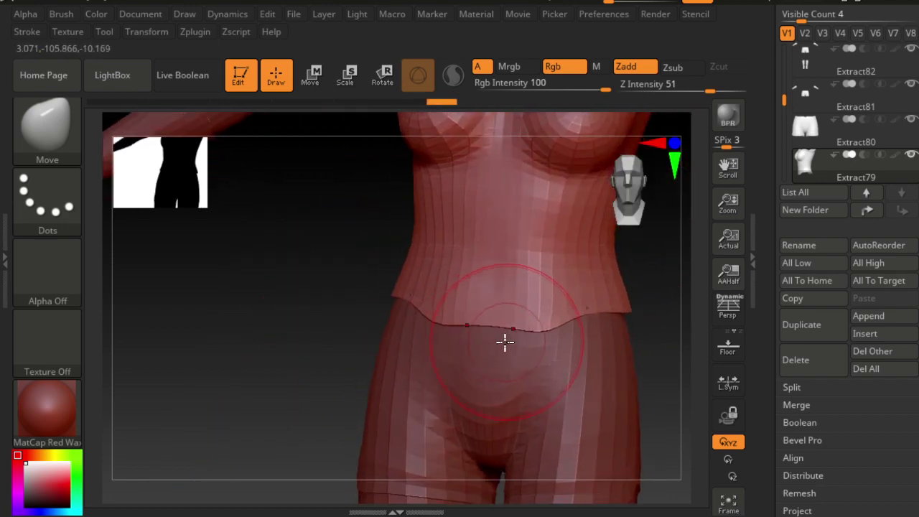
Switch to the ZModeler brush and extrude the top's bottom edge loop into a waist lip.
{"action": "left_click", "coordinate": [36, 128]}
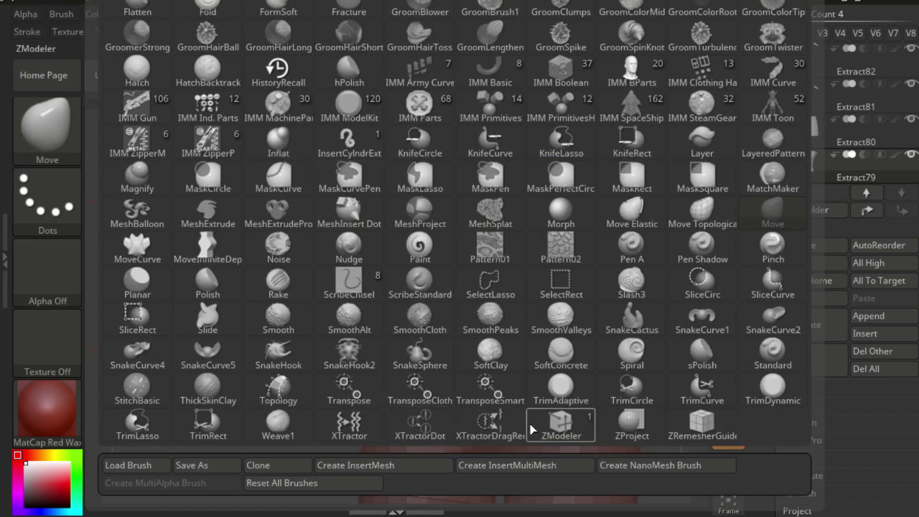
{"action": "left_click", "coordinate": [557, 431]}
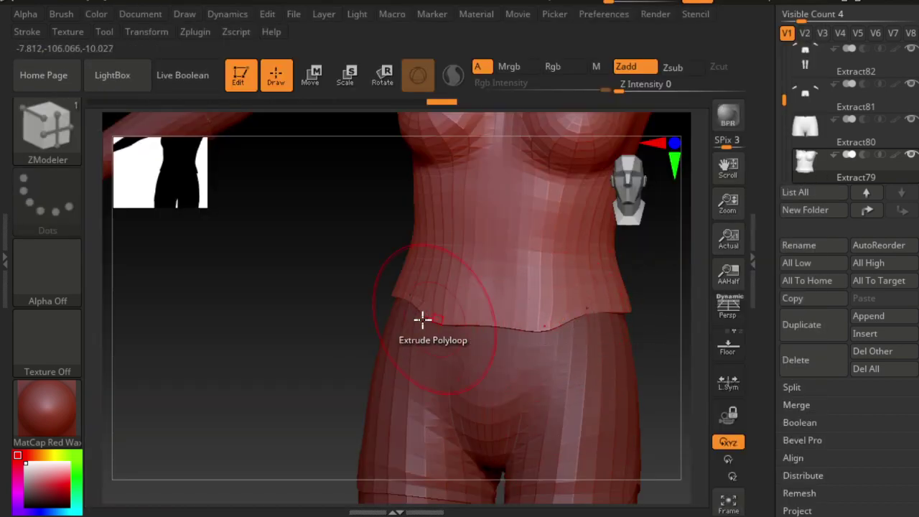
{"action": "left_click_drag", "start_coordinate": [285, 337], "coordinate": [416, 355]}
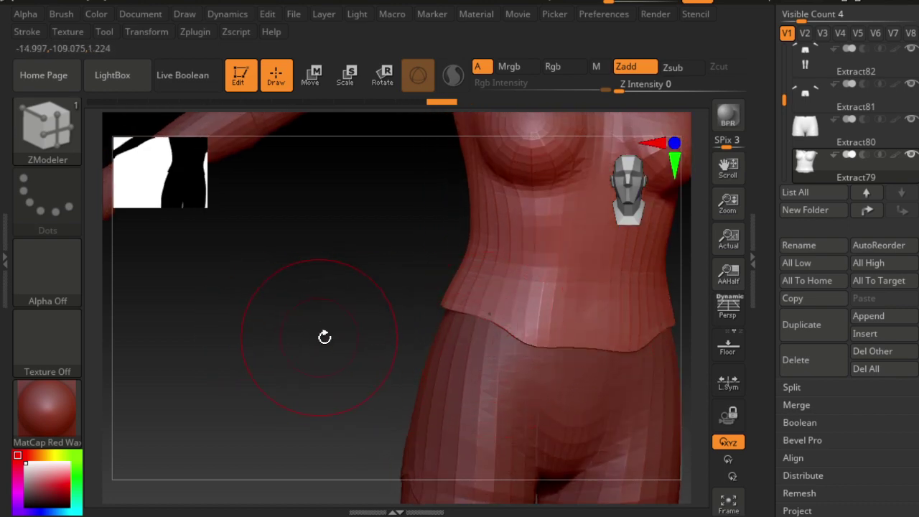
{"action": "mouse_move", "coordinate": [328, 335]}
{"action": "left_mouse_down"}
{"action": "mouse_move", "coordinate": [413, 331]}
{"action": "mouse_move", "coordinate": [269, 332]}
{"action": "mouse_move", "coordinate": [289, 331]}
{"action": "left_mouse_up"}
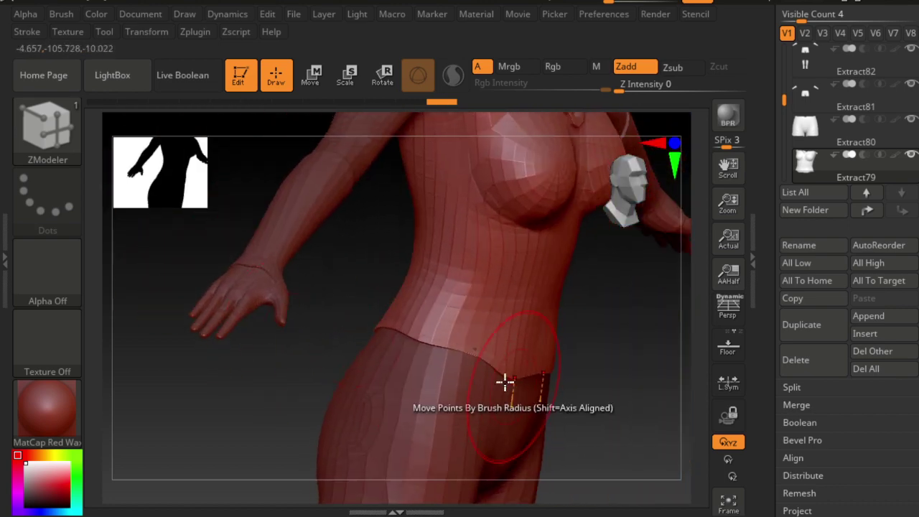
{"action": "left_click_drag", "start_coordinate": [491, 361], "coordinate": [492, 363]}
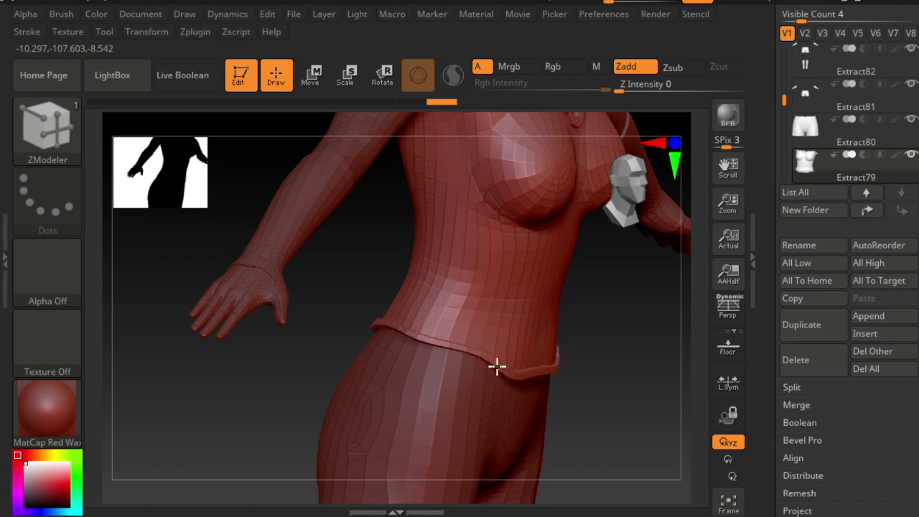
Clear the stray mask and inspect the hips and waist from behind and the front.
{"action": "mouse_move", "coordinate": [593, 412]}
{"action": "left_mouse_down"}
{"action": "mouse_move", "coordinate": [486, 386]}
{"action": "mouse_move", "coordinate": [408, 380]}
{"action": "mouse_move", "coordinate": [410, 388]}
{"action": "mouse_move", "coordinate": [490, 412]}
{"action": "mouse_move", "coordinate": [559, 401]}
{"action": "mouse_move", "coordinate": [322, 318]}
{"action": "mouse_move", "coordinate": [302, 281]}
{"action": "mouse_move", "coordinate": [287, 386]}
{"action": "left_mouse_up"}
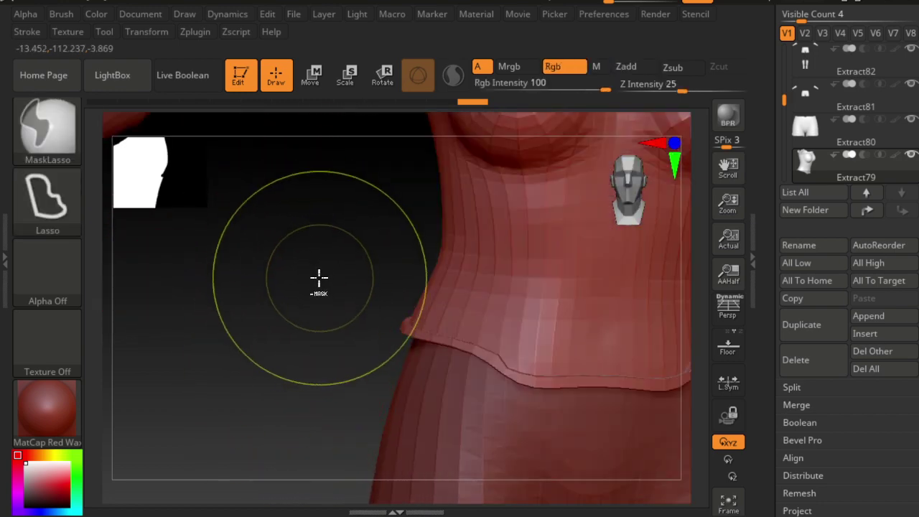
{"action": "left_click", "coordinate": [292, 249], "text": "ctrl"}
{"action": "left_click", "coordinate": [301, 278], "text": "ctrl"}
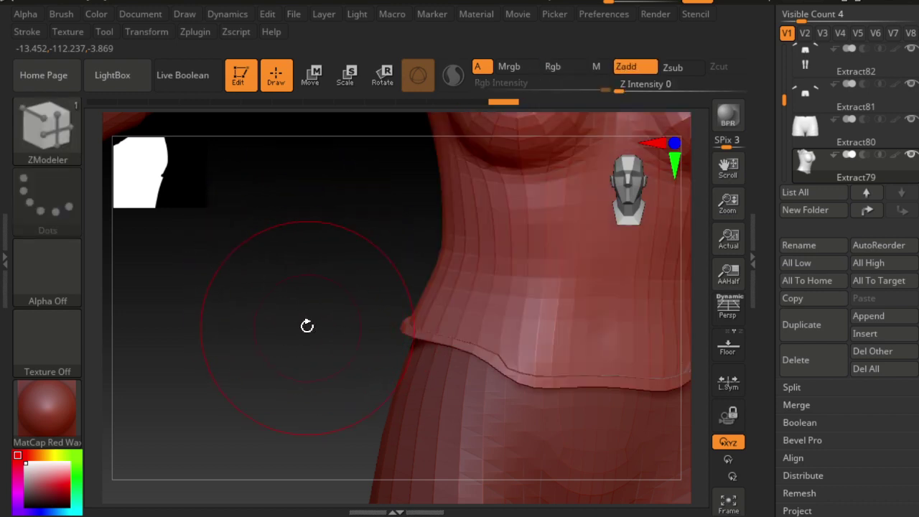
{"action": "mouse_move", "coordinate": [302, 313]}
{"action": "left_mouse_down"}
{"action": "mouse_move", "coordinate": [232, 248]}
{"action": "mouse_move", "coordinate": [301, 389]}
{"action": "mouse_move", "coordinate": [267, 290]}
{"action": "mouse_move", "coordinate": [228, 242]}
{"action": "mouse_move", "coordinate": [183, 213]}
{"action": "mouse_move", "coordinate": [260, 308]}
{"action": "mouse_move", "coordinate": [263, 343]}
{"action": "mouse_move", "coordinate": [283, 346]}
{"action": "left_mouse_up"}
Make Extract81 the active subtool, via Extract80, and lasso-mask around the lower body.
{"action": "mouse_move", "coordinate": [641, 403]}
{"action": "left_mouse_down"}
{"action": "mouse_move", "coordinate": [603, 422]}
{"action": "mouse_move", "coordinate": [610, 338]}
{"action": "left_mouse_up"}
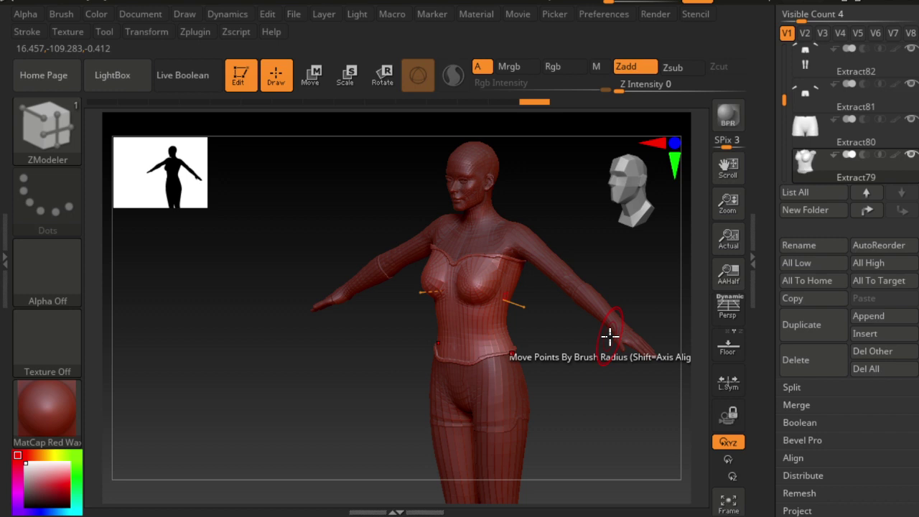
{"action": "mouse_move", "coordinate": [805, 127]}
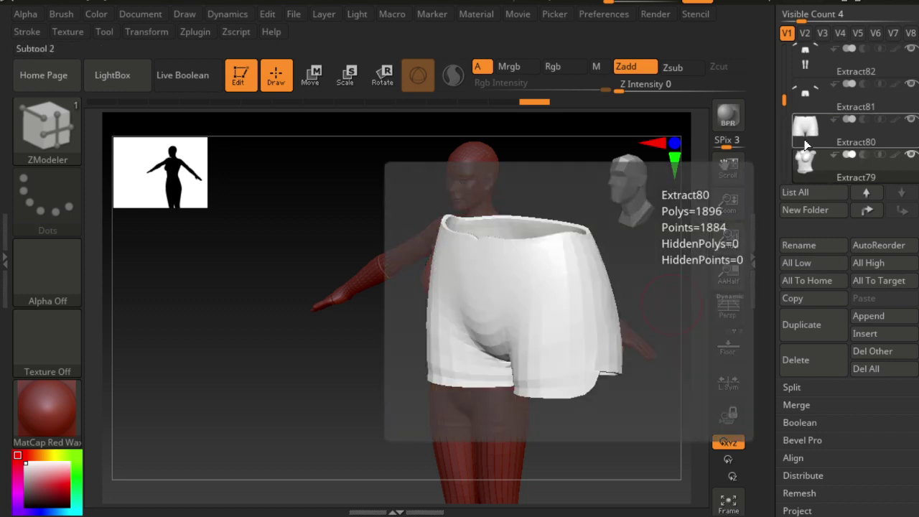
{"action": "left_click_drag", "start_coordinate": [568, 400], "coordinate": [587, 396], "text": "shift"}
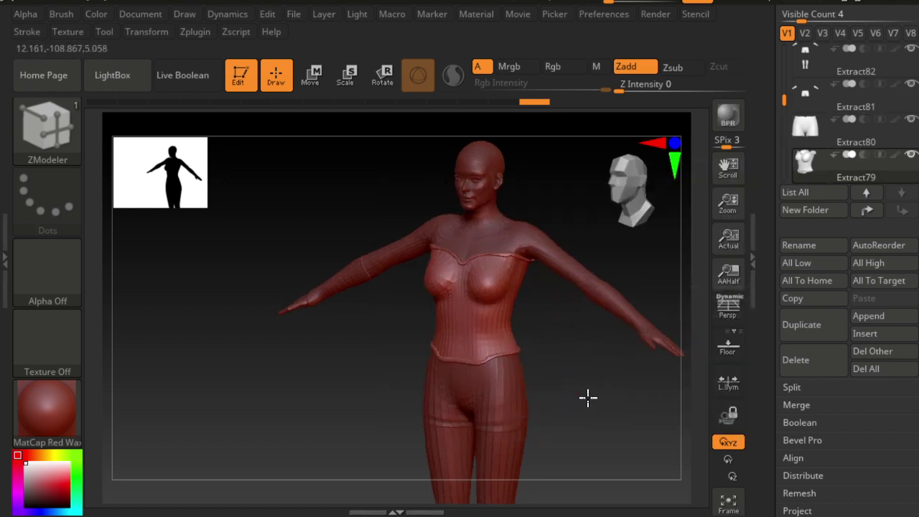
{"action": "left_click", "coordinate": [807, 135]}
{"action": "left_click_drag", "start_coordinate": [615, 433], "coordinate": [601, 436], "text": "shift"}
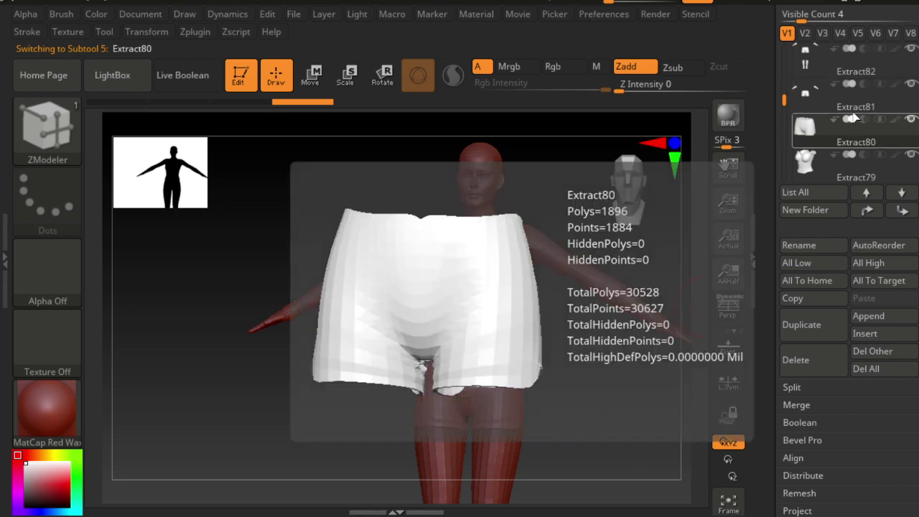
{"action": "mouse_move", "coordinate": [805, 93]}
{"action": "left_click", "coordinate": [853, 107]}
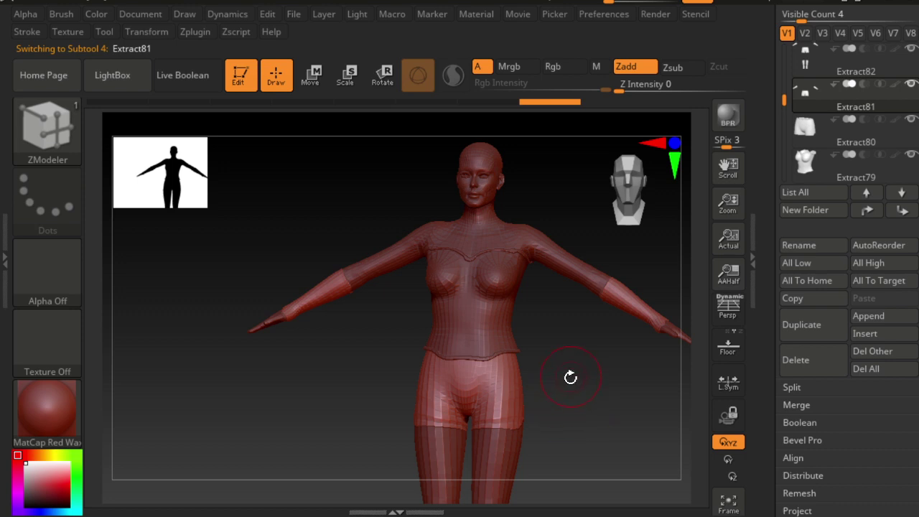
{"action": "left_click_drag", "start_coordinate": [546, 474], "coordinate": [540, 479], "text": "ctrl"}
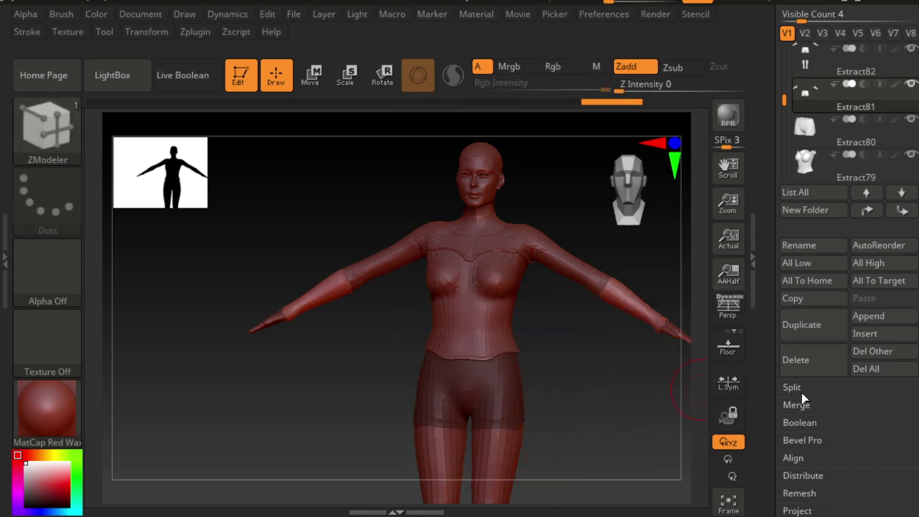
Expand Tool > Visibility and lasso-mask the sleeve area of Extract81.
{"action": "scroll", "coordinate": [802, 395], "scroll_direction": "down", "scroll_amount": 4}
{"action": "scroll", "coordinate": [804, 391], "scroll_direction": "down", "scroll_amount": 2}
{"action": "scroll", "coordinate": [804, 384], "scroll_direction": "down", "scroll_amount": 2}
{"action": "scroll", "coordinate": [806, 384], "scroll_direction": "down", "scroll_amount": 2}
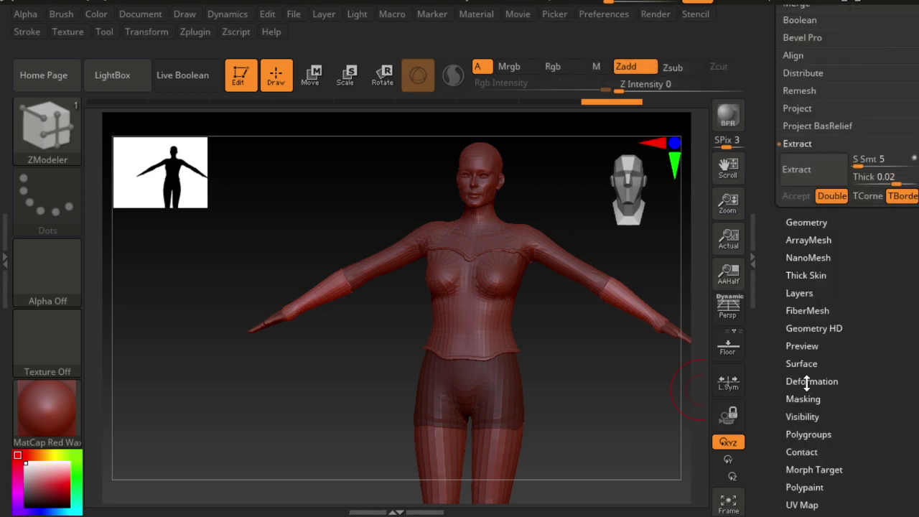
{"action": "scroll", "coordinate": [806, 384], "scroll_direction": "down", "scroll_amount": 1}
{"action": "left_click", "coordinate": [803, 380]}
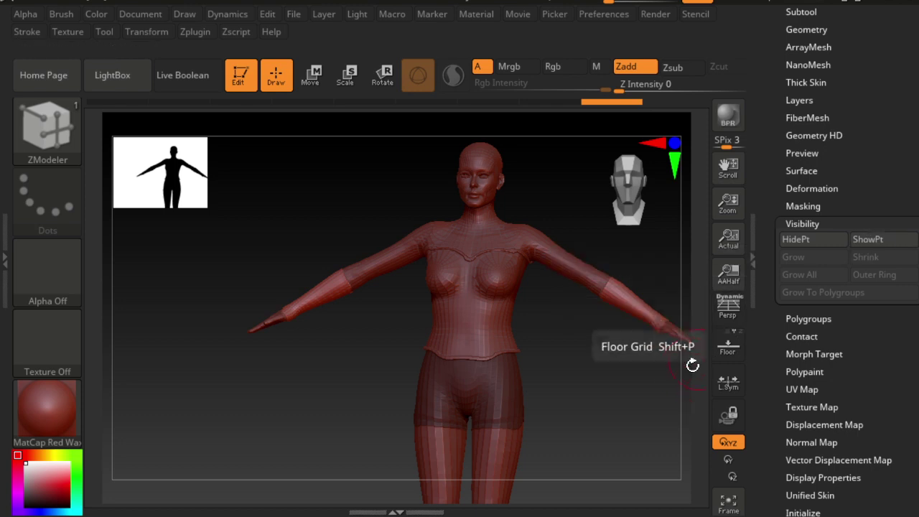
{"action": "mouse_move", "coordinate": [636, 253]}
{"action": "left_mouse_down"}
{"action": "mouse_move", "coordinate": [586, 287]}
{"action": "mouse_move", "coordinate": [605, 280]}
{"action": "mouse_move", "coordinate": [537, 371]}
{"action": "left_mouse_up"}
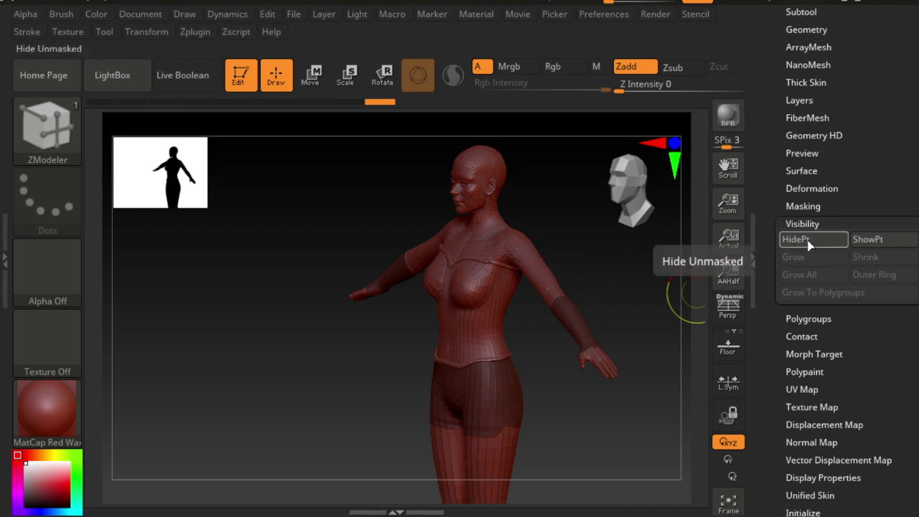
{"action": "left_click_drag", "start_coordinate": [630, 371], "coordinate": [642, 361]}
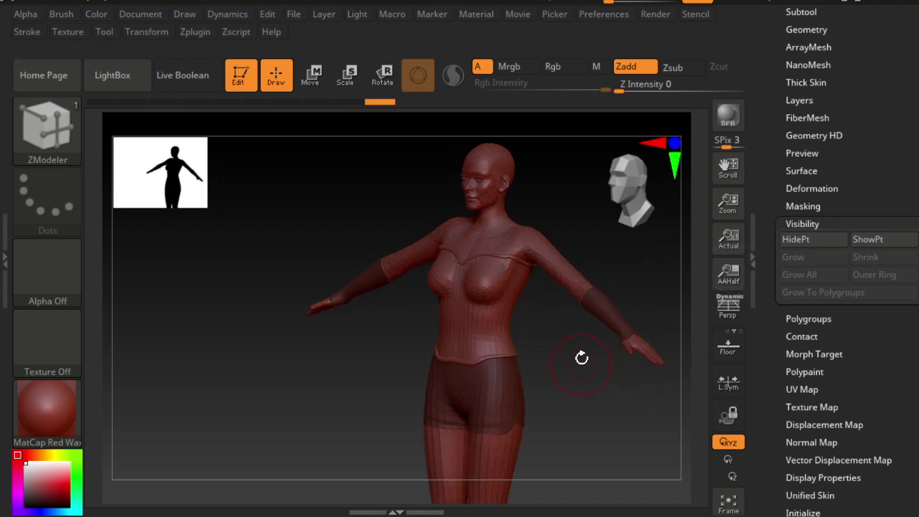
{"action": "mouse_move", "coordinate": [636, 283]}
{"action": "left_mouse_down"}
{"action": "mouse_move", "coordinate": [584, 337]}
{"action": "mouse_move", "coordinate": [622, 287]}
{"action": "left_mouse_up"}
{"action": "mouse_move", "coordinate": [568, 277]}
{"action": "left_mouse_down", "text": "ctrl+shift"}
{"action": "mouse_move", "coordinate": [671, 292]}
{"action": "mouse_move", "coordinate": [628, 310]}
{"action": "left_mouse_up", "text": "ctrl+shift"}
Hide the unmasked mesh, remove it with Del Hidden, and switch to the Move brush.
{"action": "left_click", "coordinate": [795, 239]}
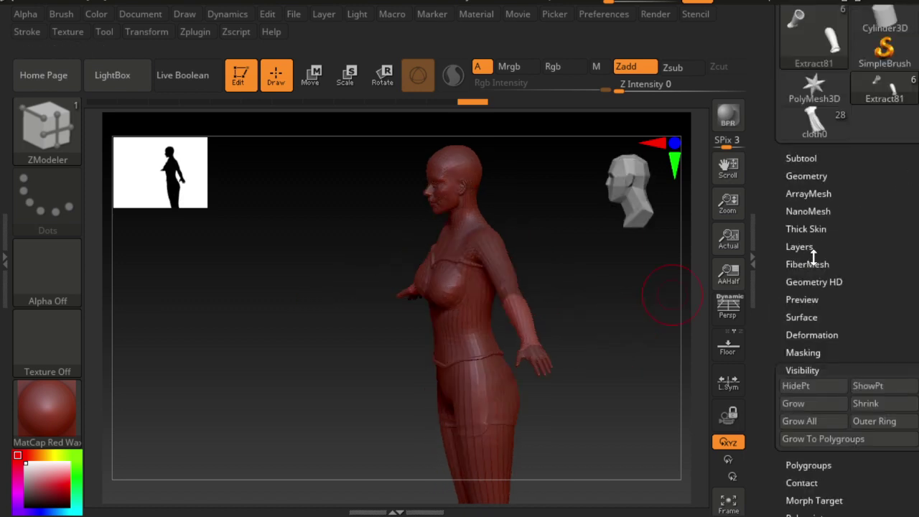
{"action": "left_click", "coordinate": [817, 180]}
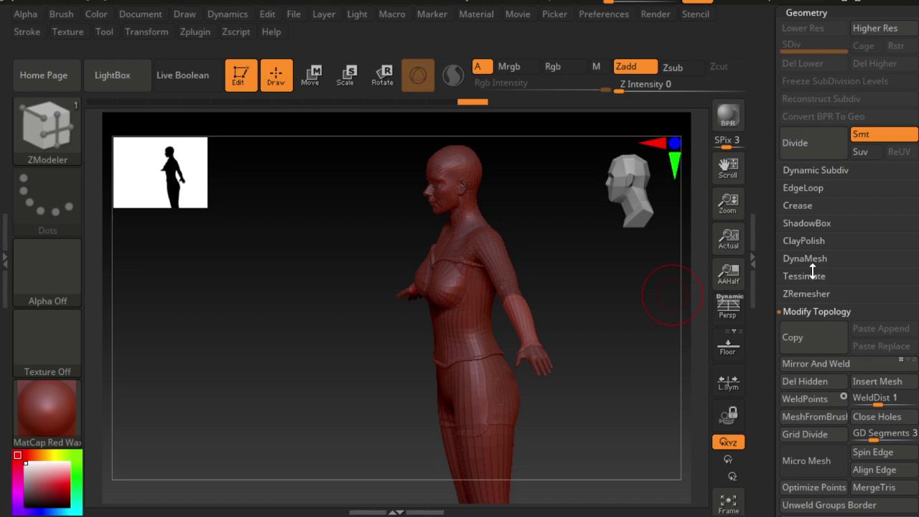
{"action": "left_click", "coordinate": [807, 381]}
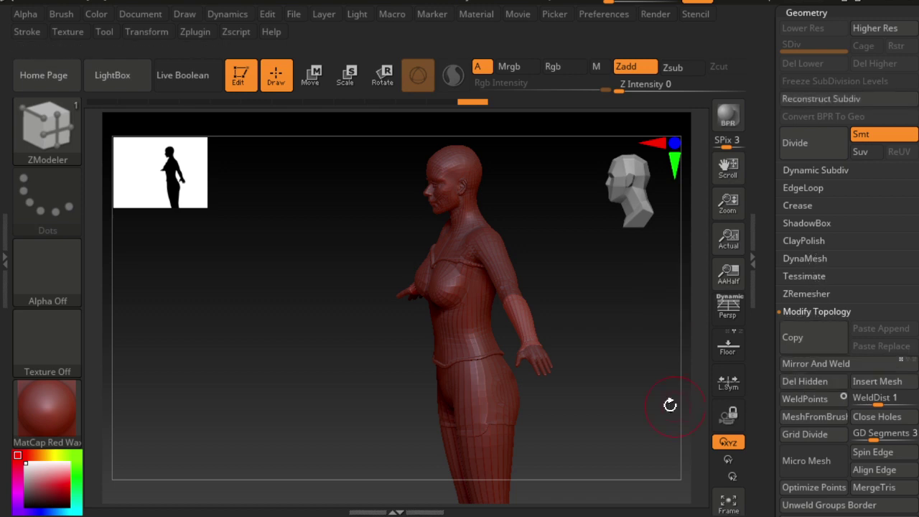
{"action": "left_click_drag", "start_coordinate": [669, 402], "coordinate": [677, 394]}
{"action": "scroll", "coordinate": [909, 239], "scroll_direction": "up", "scroll_amount": 5}
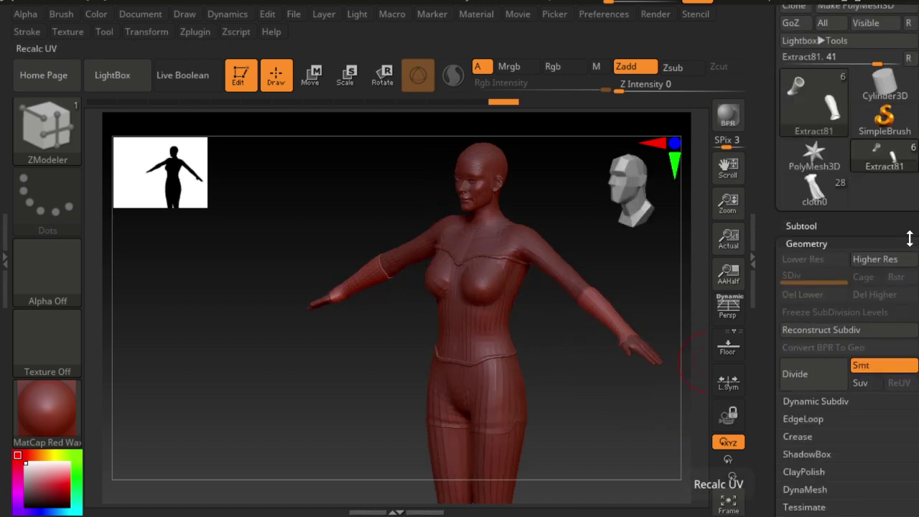
{"action": "left_click_drag", "start_coordinate": [679, 394], "coordinate": [648, 407]}
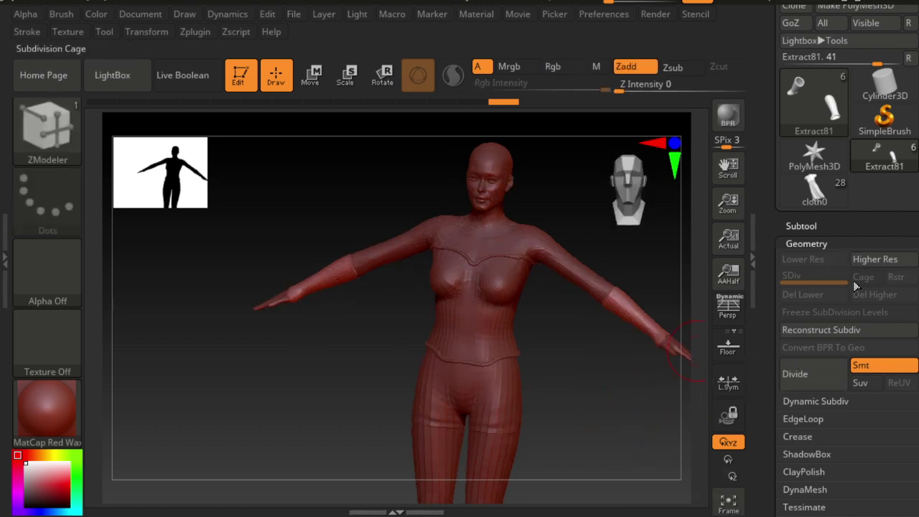
{"action": "scroll", "coordinate": [855, 285], "scroll_direction": "down", "scroll_amount": 3}
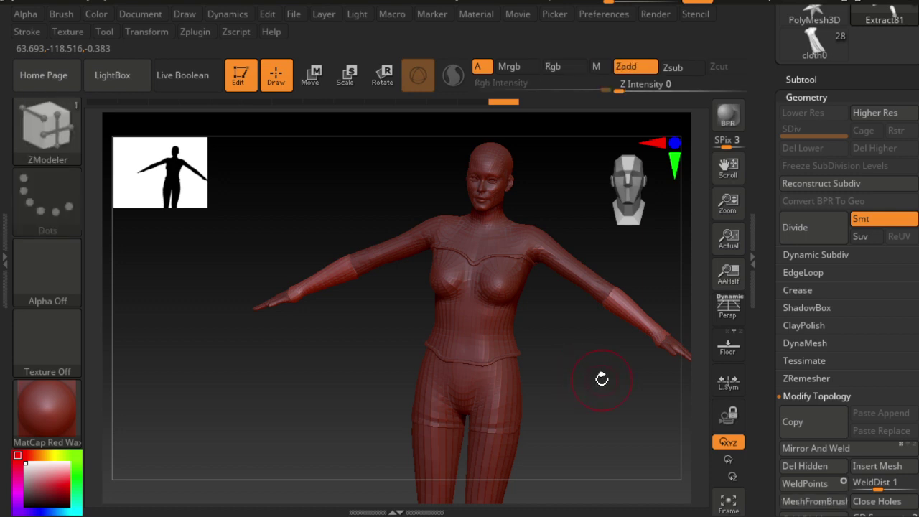
{"action": "left_click_drag", "start_coordinate": [578, 390], "coordinate": [548, 419]}
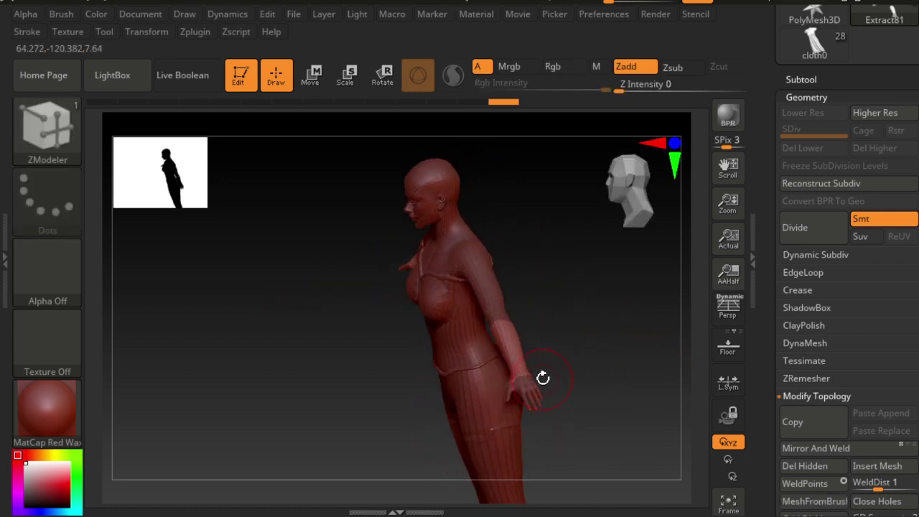
{"action": "key", "text": "b"}
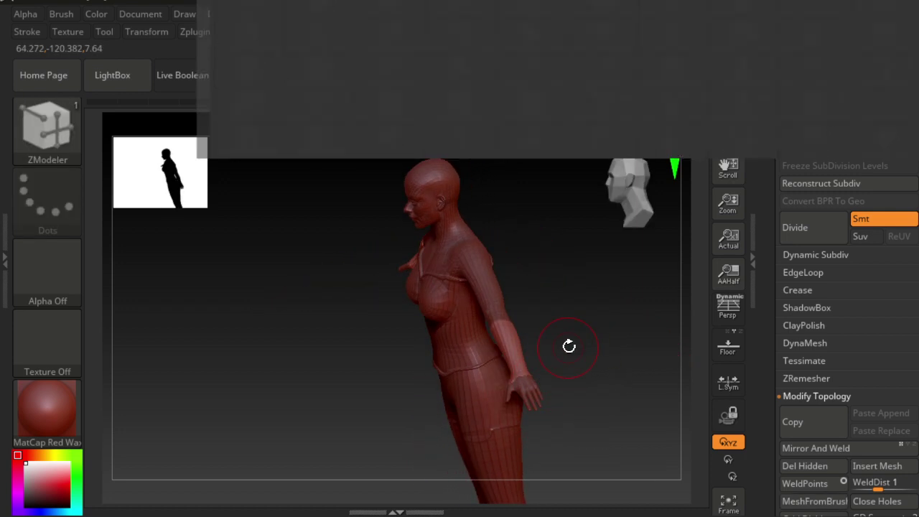
{"action": "key", "text": "m"}
{"action": "key", "text": "v"}
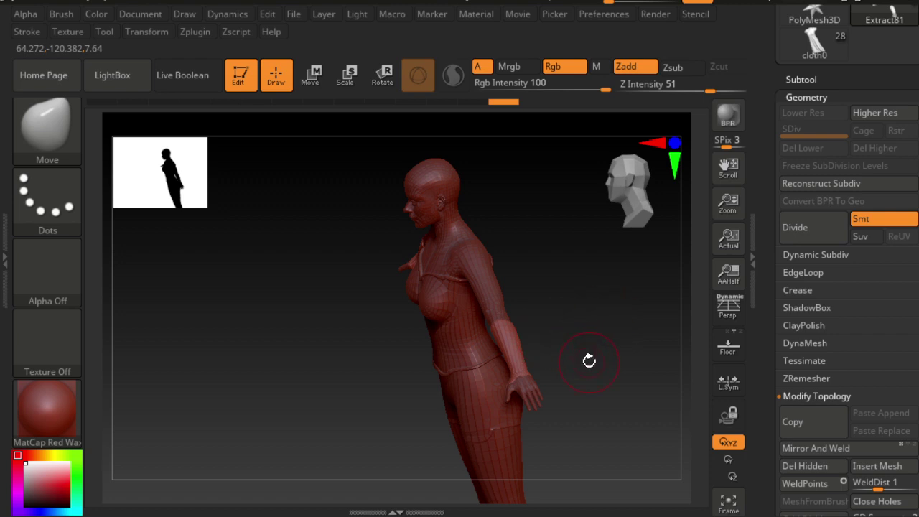
Mask and soften a strip across the forearm sleeve.
{"action": "left_click_drag", "start_coordinate": [601, 359], "coordinate": [534, 354], "text": "alt"}
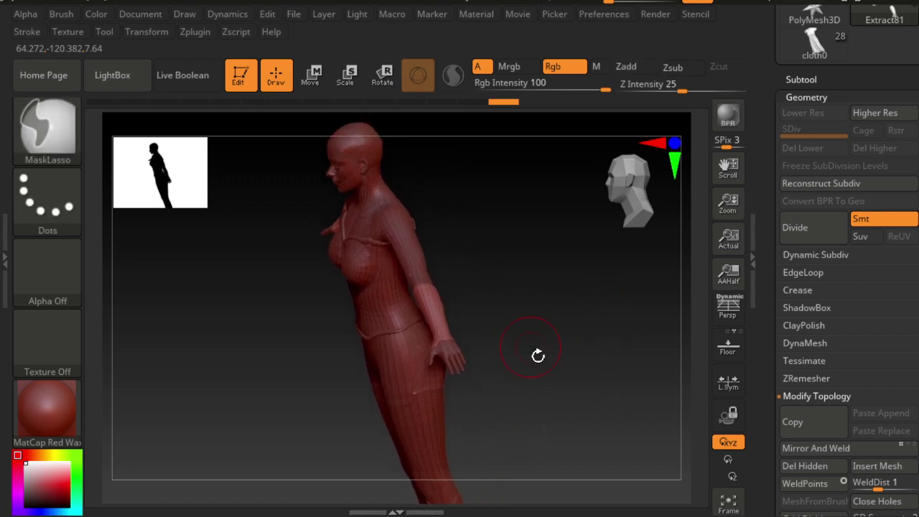
{"action": "key", "text": "ctrl"}
{"action": "left_click_drag", "start_coordinate": [502, 320], "coordinate": [558, 381], "text": "alt"}
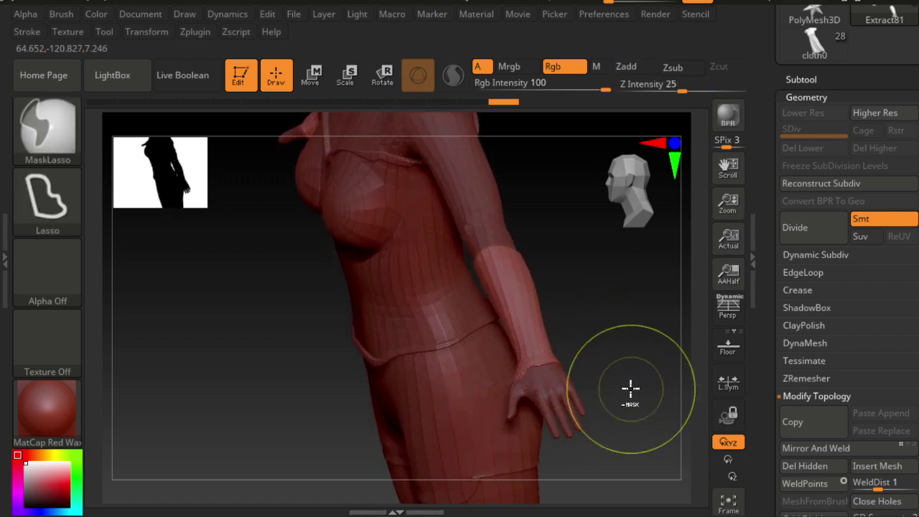
{"action": "left_click_drag", "start_coordinate": [615, 340], "coordinate": [625, 376]}
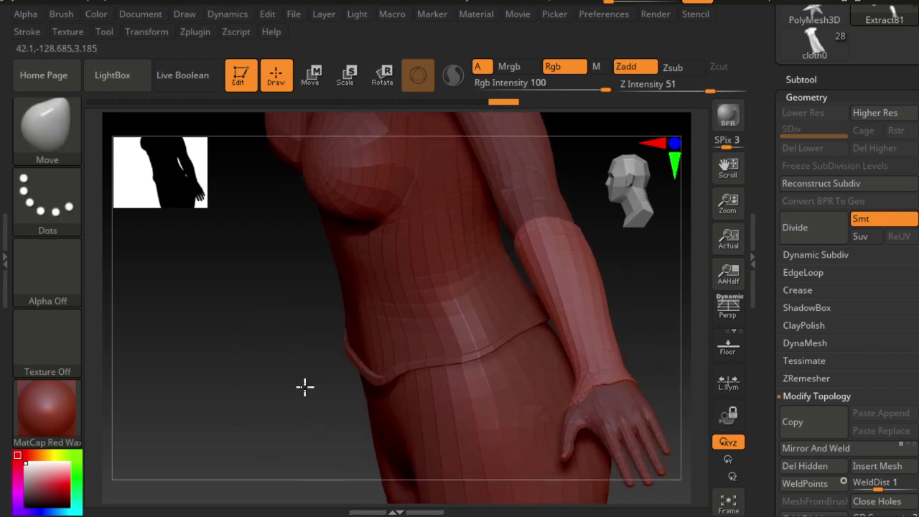
{"action": "left_click_drag", "start_coordinate": [304, 385], "coordinate": [406, 349]}
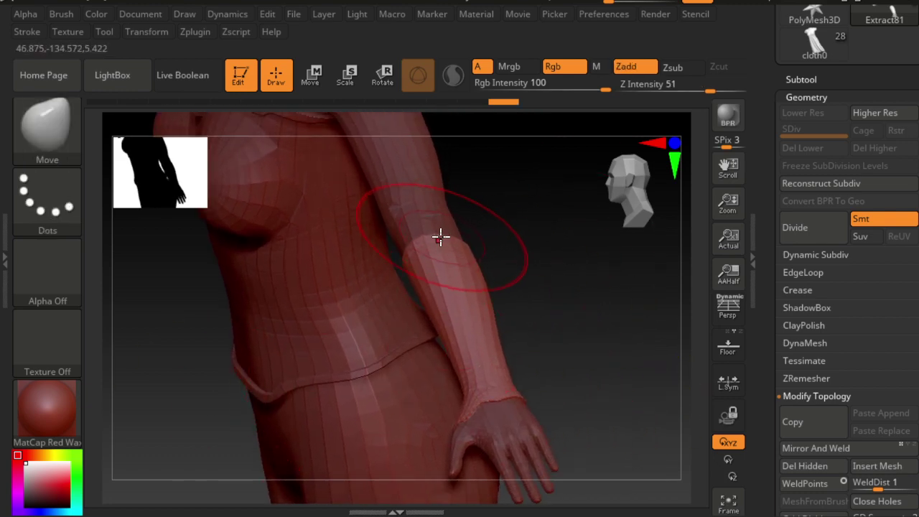
{"action": "mouse_move", "coordinate": [535, 256]}
{"action": "left_mouse_down"}
{"action": "mouse_move", "coordinate": [541, 250]}
{"action": "mouse_move", "coordinate": [508, 267]}
{"action": "left_mouse_up"}
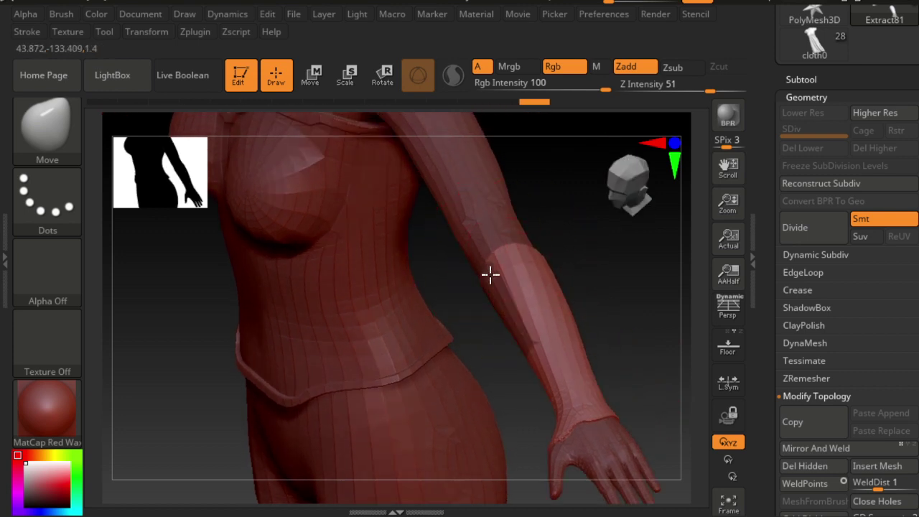
{"action": "left_click", "coordinate": [489, 271], "text": "ctrl"}
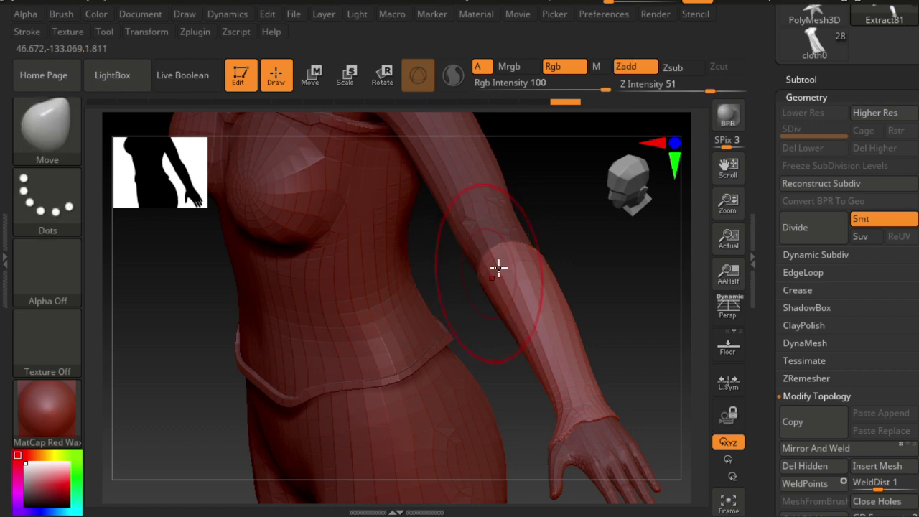
{"action": "left_click", "coordinate": [503, 243], "text": "ctrl"}
{"action": "left_click", "coordinate": [519, 245], "text": "ctrl"}
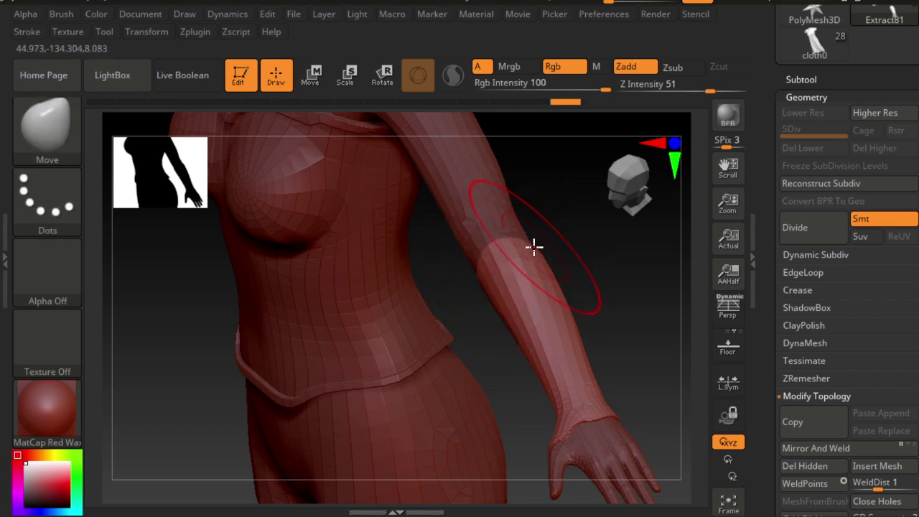
{"action": "mouse_move", "coordinate": [597, 289]}
{"action": "left_mouse_down"}
{"action": "mouse_move", "coordinate": [585, 312]}
{"action": "mouse_move", "coordinate": [576, 302]}
{"action": "left_mouse_up"}
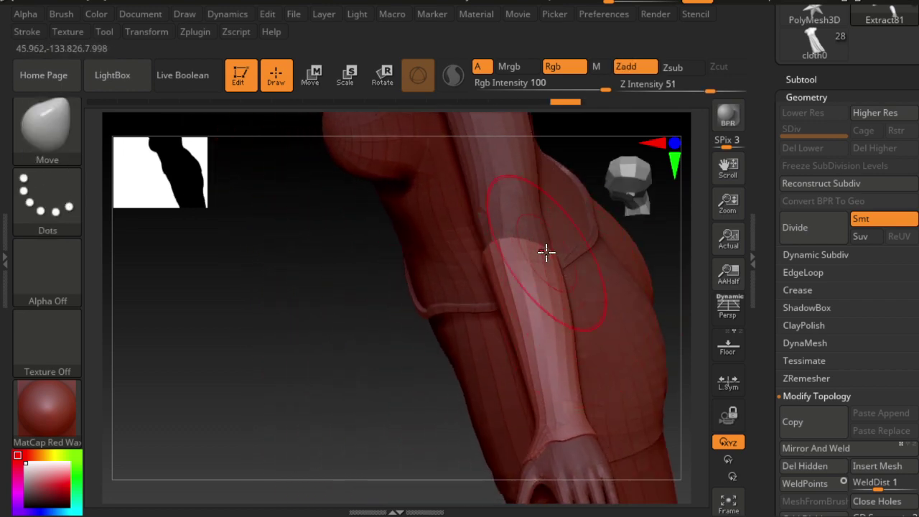
{"action": "left_click_drag", "start_coordinate": [541, 246], "coordinate": [536, 263], "text": "ctrl"}
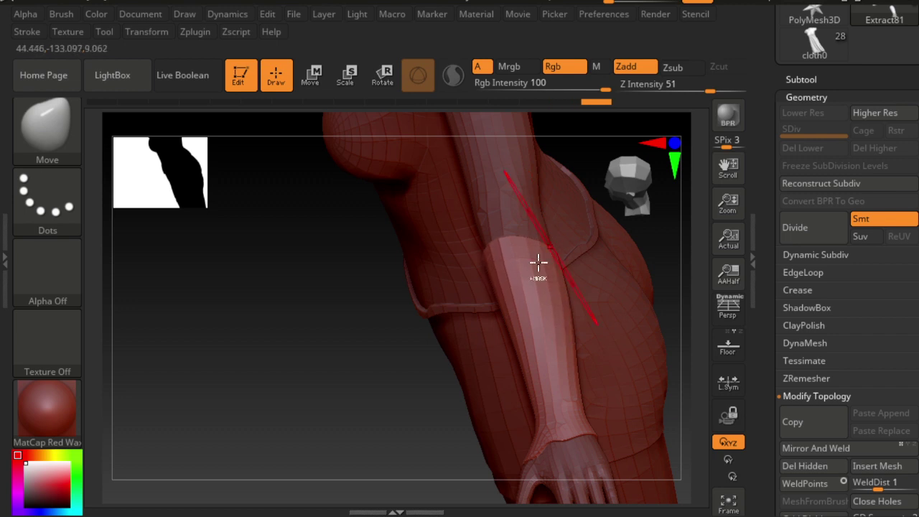
Pull the forearm sleeve surface with Move, stepping back and forward through the edit history.
{"action": "left_click_drag", "start_coordinate": [384, 353], "coordinate": [316, 316]}
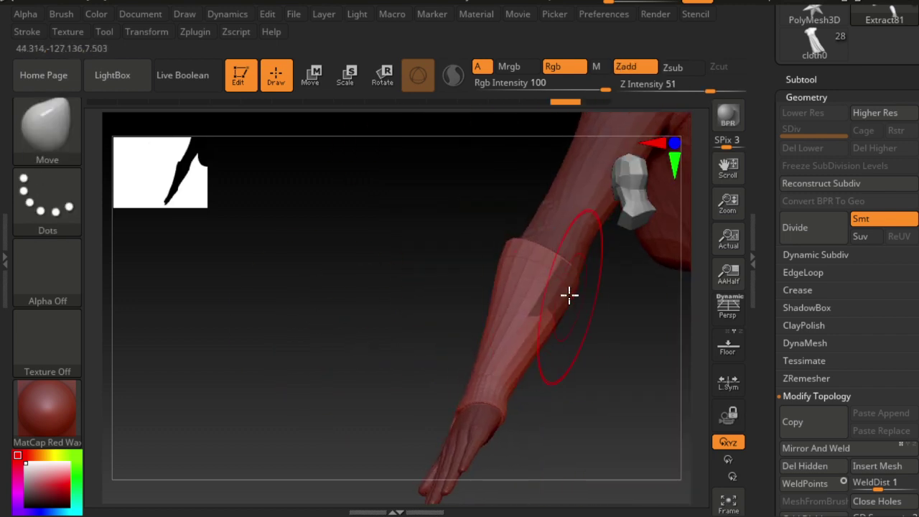
{"action": "mouse_move", "coordinate": [568, 295]}
{"action": "left_mouse_down"}
{"action": "mouse_move", "coordinate": [503, 313]}
{"action": "mouse_move", "coordinate": [526, 343]}
{"action": "left_mouse_up"}
{"action": "left_click_drag", "start_coordinate": [577, 362], "coordinate": [538, 388]}
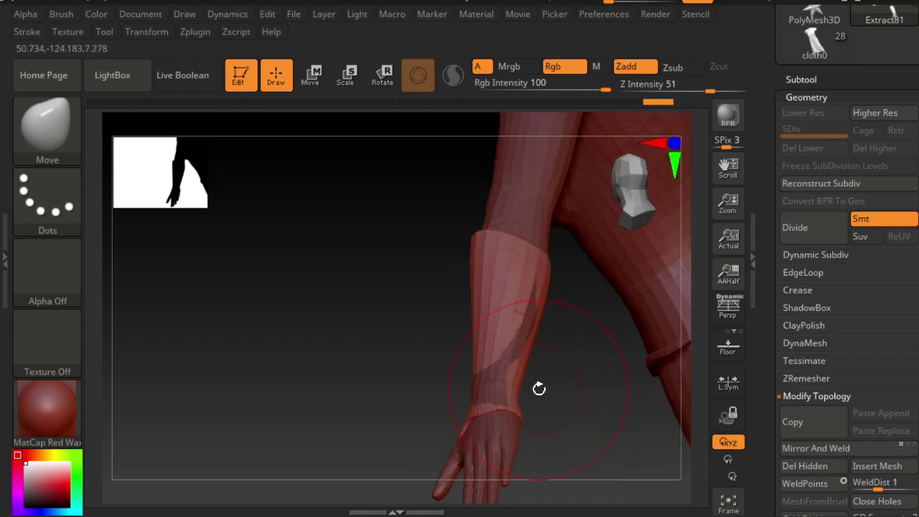
{"action": "key", "text": "ctrl+z"}
{"action": "key", "text": "ctrl+z"}
{"action": "key", "text": "ctrl+z"}
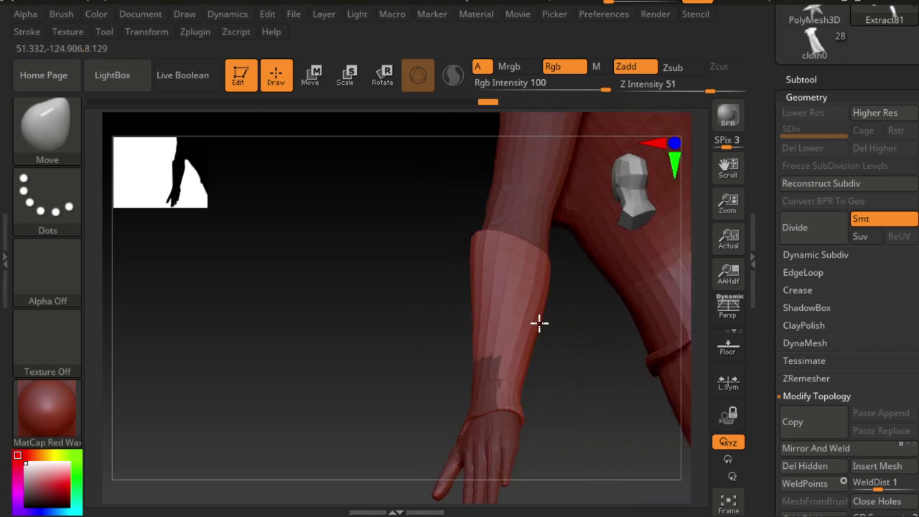
{"action": "key", "text": "ctrl+shift+z"}
{"action": "left_click_drag", "start_coordinate": [603, 381], "coordinate": [595, 390]}
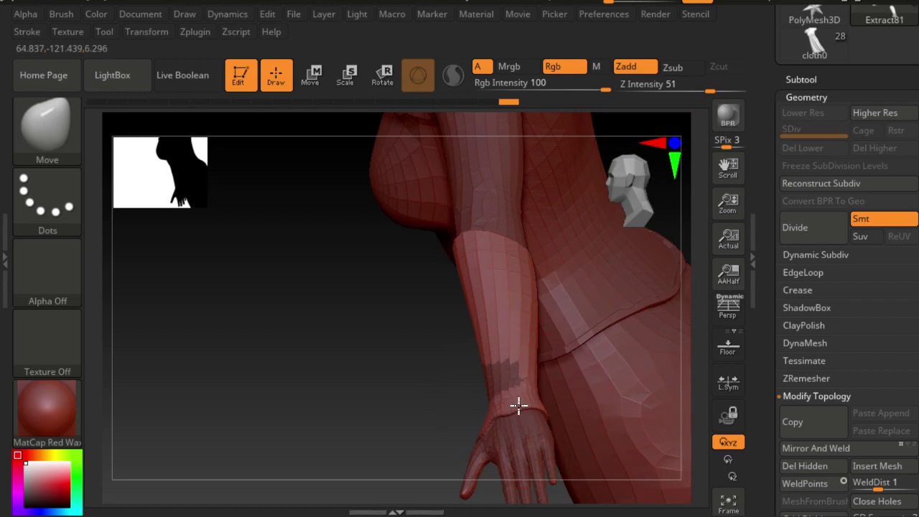
{"action": "key", "text": "ctrl+shift+z"}
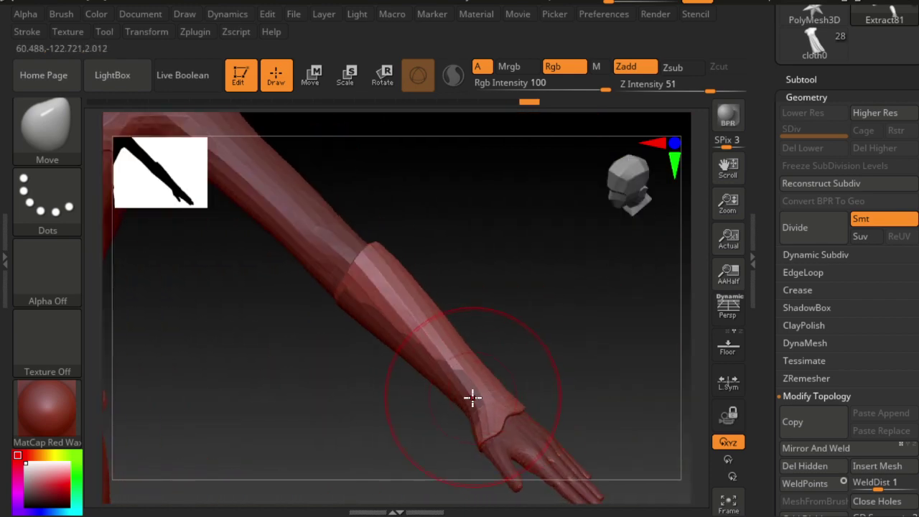
{"action": "key", "text": "ctrl+shift+z"}
{"action": "key", "text": "ctrl+shift+z"}
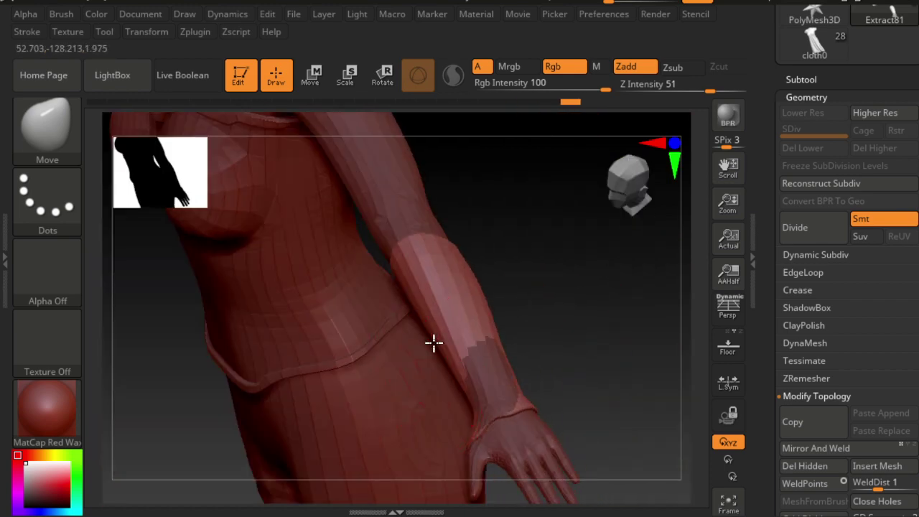
{"action": "key", "text": "ctrl+shift+z"}
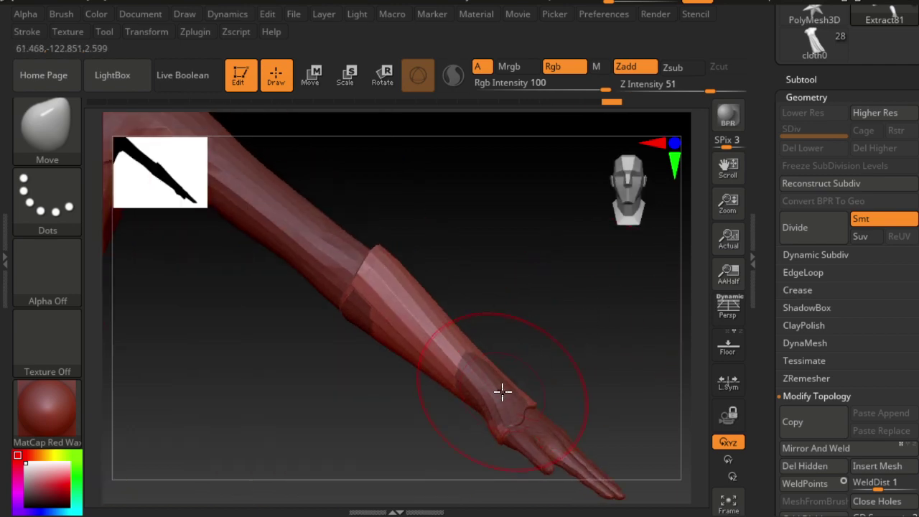
{"action": "key", "text": "ctrl+shift+z"}
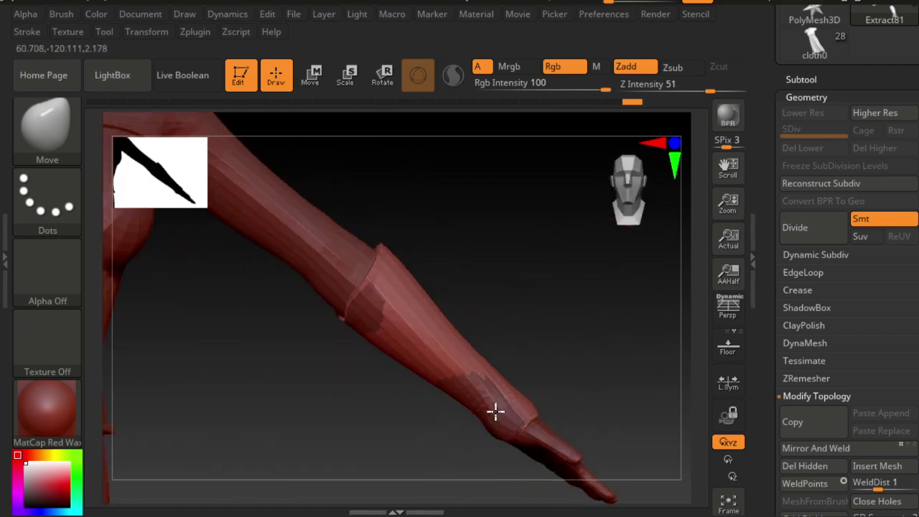
{"action": "key", "text": "ctrl+shift+z"}
Enable Thick Skin on the Extract81 sleeve and raise its thickness from 670.18 to 718.03.
{"action": "scroll", "coordinate": [877, 327], "scroll_direction": "down", "scroll_amount": 2}
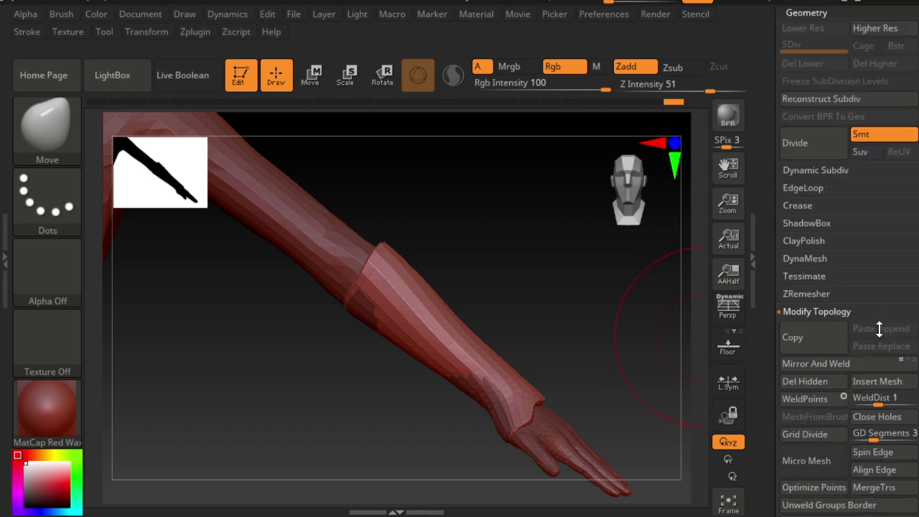
{"action": "scroll", "coordinate": [877, 326], "scroll_direction": "down", "scroll_amount": 4}
{"action": "scroll", "coordinate": [878, 325], "scroll_direction": "down", "scroll_amount": 5}
{"action": "scroll", "coordinate": [905, 332], "scroll_direction": "down", "scroll_amount": 1}
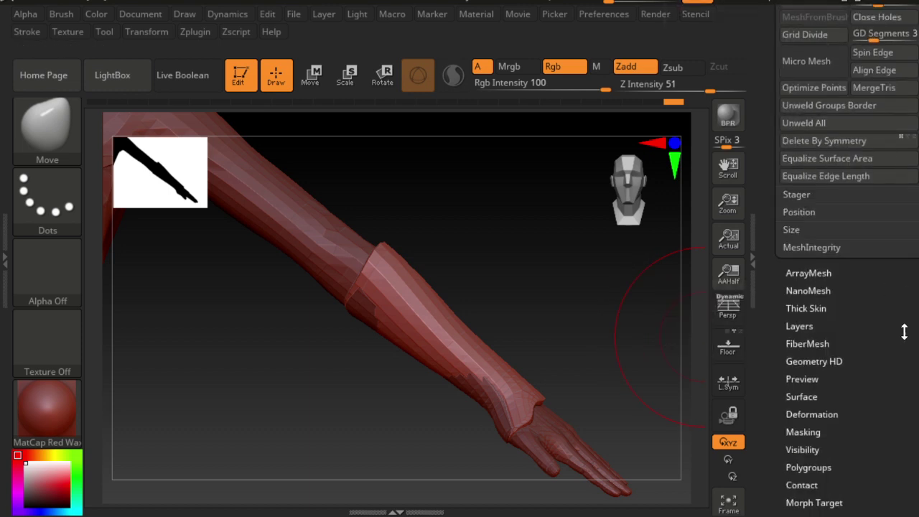
{"action": "left_click", "coordinate": [844, 307]}
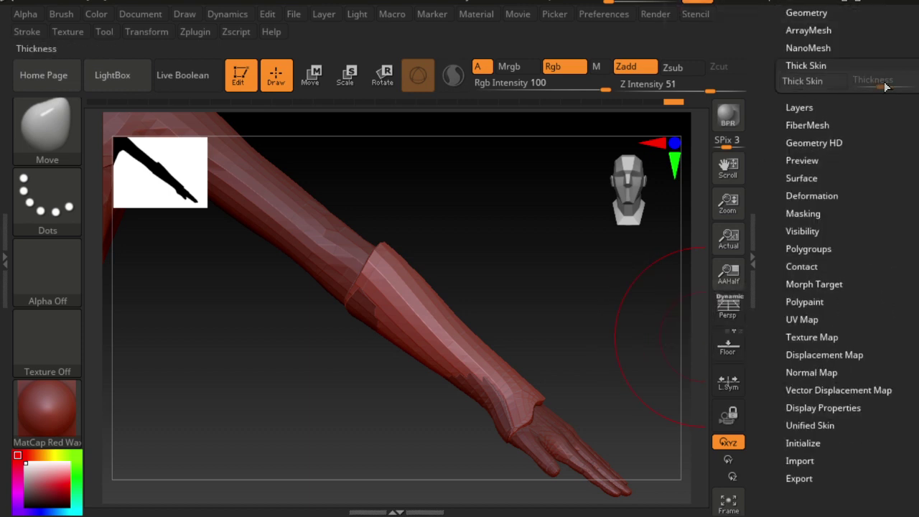
{"action": "left_click", "coordinate": [836, 81]}
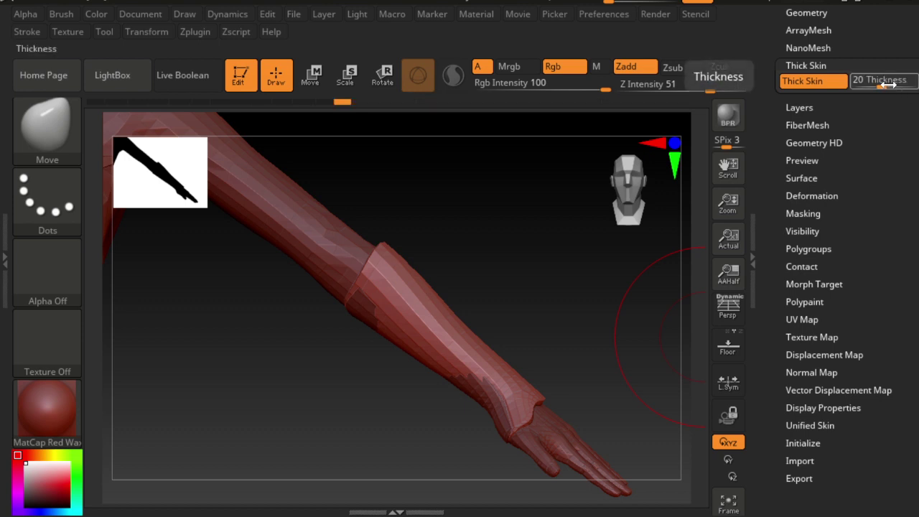
{"action": "left_click_drag", "start_coordinate": [898, 83], "coordinate": [908, 86]}
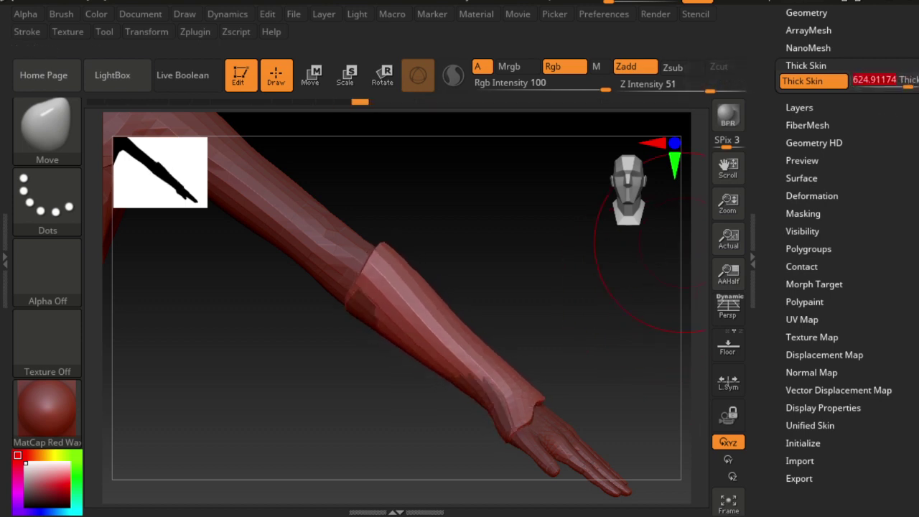
{"action": "left_click_drag", "start_coordinate": [908, 85], "coordinate": [892, 84]}
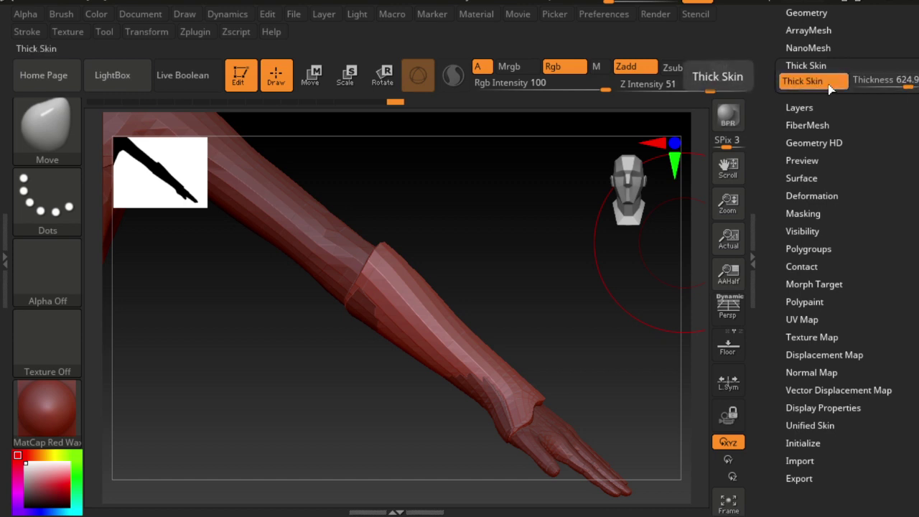
{"action": "left_click_drag", "start_coordinate": [893, 85], "coordinate": [908, 86]}
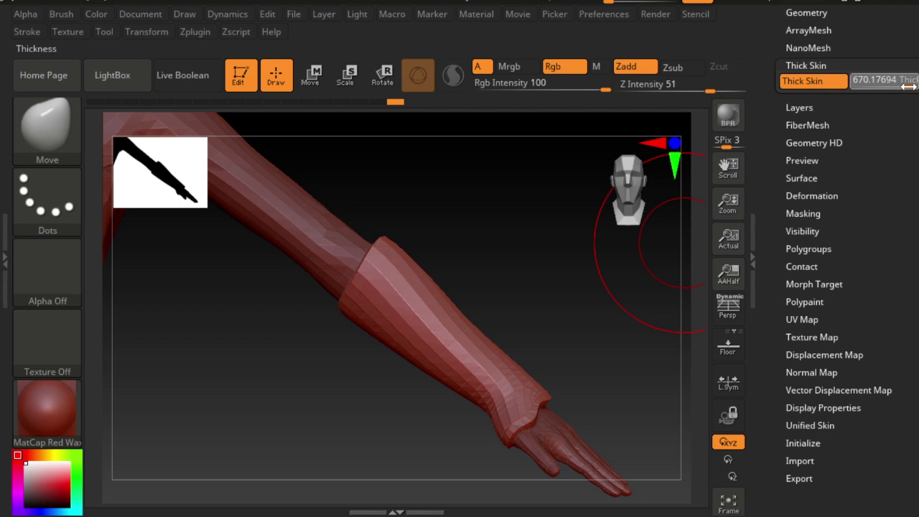
{"action": "left_click", "coordinate": [908, 86]}
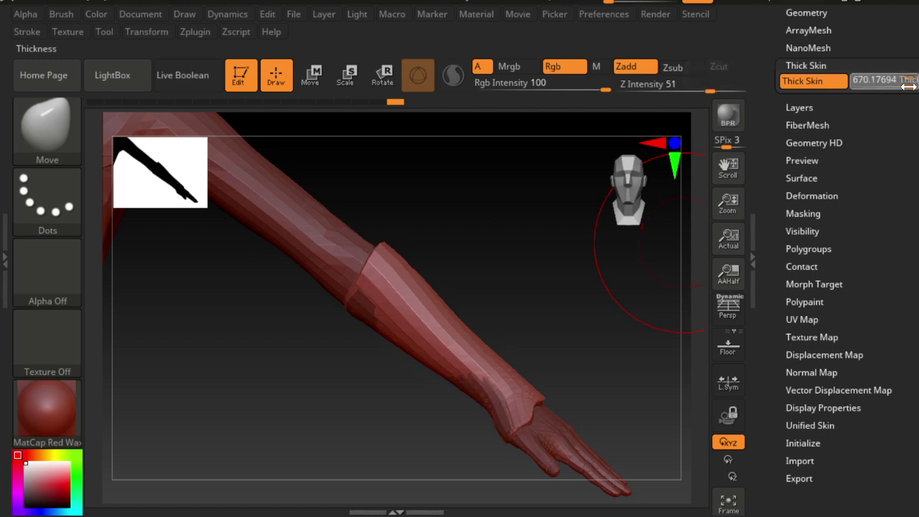
{"action": "left_click", "coordinate": [908, 86]}
Turn off Thick Skin, orbit around the sleeved arm, then frame the whole figure.
{"action": "left_click", "coordinate": [909, 86]}
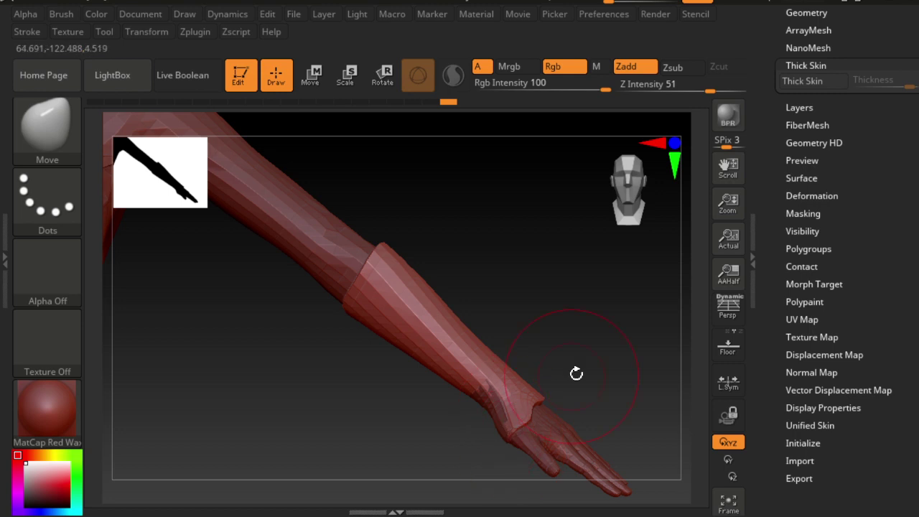
{"action": "left_click_drag", "start_coordinate": [577, 375], "coordinate": [573, 381]}
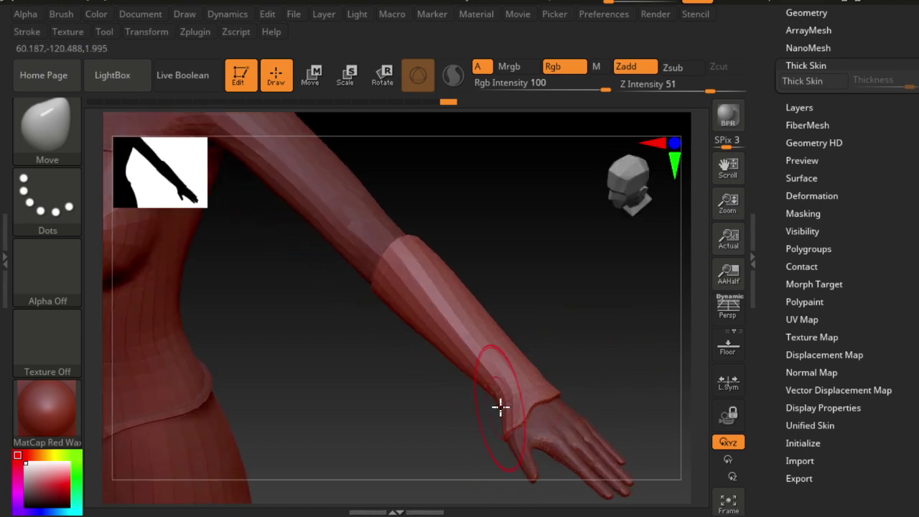
{"action": "mouse_move", "coordinate": [499, 406]}
{"action": "left_mouse_down"}
{"action": "mouse_move", "coordinate": [621, 344]}
{"action": "mouse_move", "coordinate": [461, 498]}
{"action": "mouse_move", "coordinate": [476, 438]}
{"action": "mouse_move", "coordinate": [496, 420]}
{"action": "left_mouse_up"}
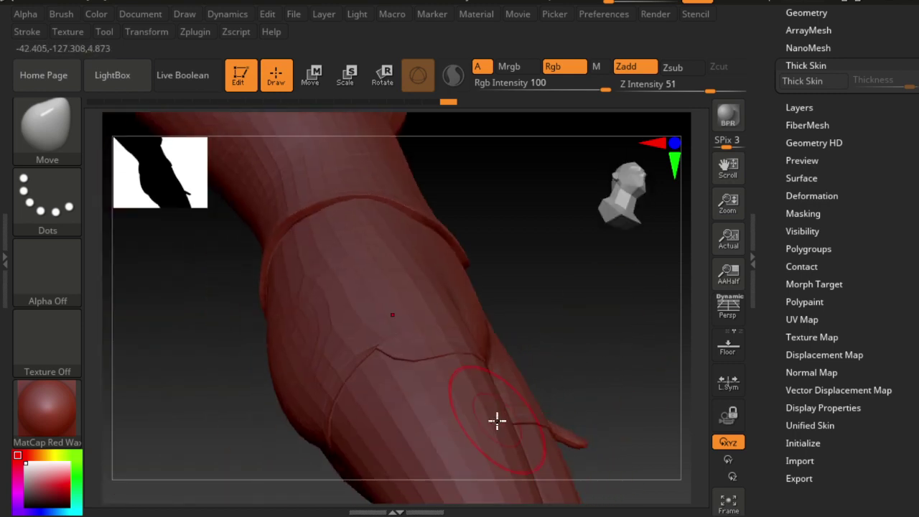
{"action": "left_click_drag", "start_coordinate": [268, 446], "coordinate": [497, 435]}
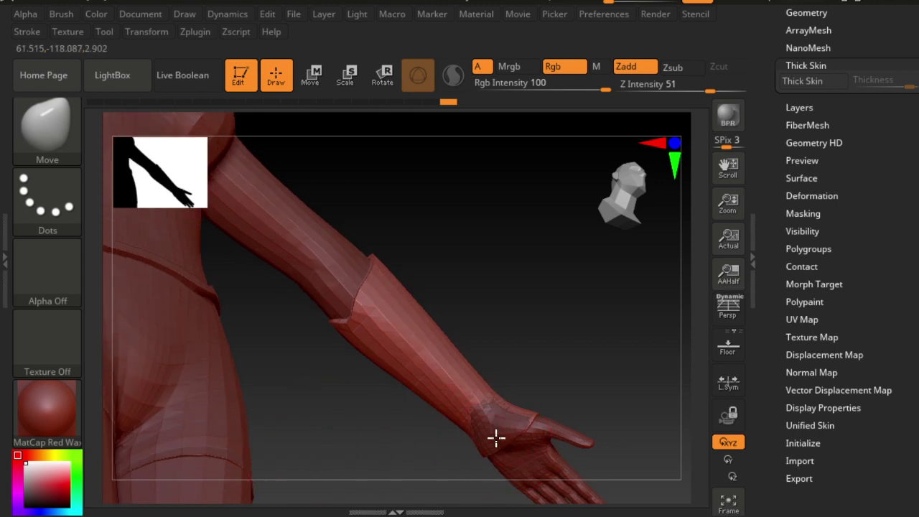
{"action": "mouse_move", "coordinate": [539, 381]}
{"action": "left_mouse_down"}
{"action": "mouse_move", "coordinate": [495, 438]}
{"action": "mouse_move", "coordinate": [501, 431]}
{"action": "left_mouse_up"}
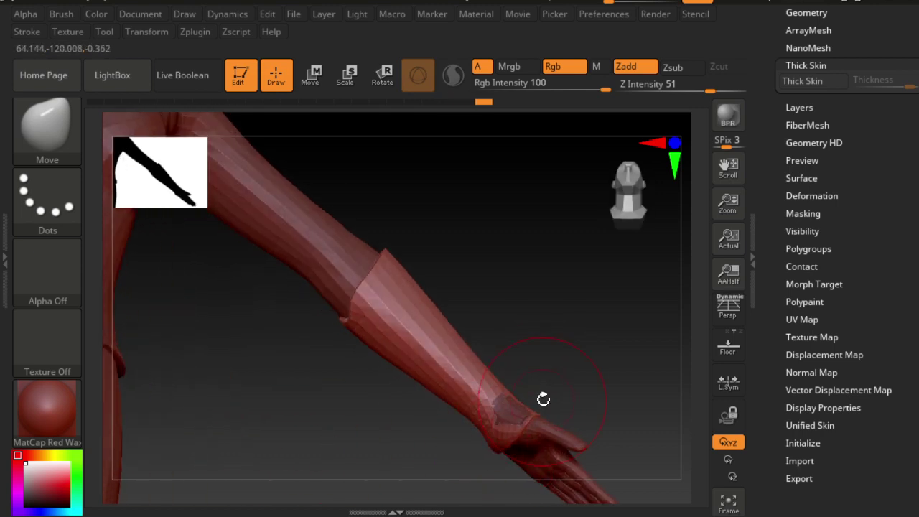
{"action": "mouse_move", "coordinate": [544, 399]}
{"action": "left_mouse_down"}
{"action": "mouse_move", "coordinate": [512, 431]}
{"action": "mouse_move", "coordinate": [502, 421]}
{"action": "mouse_move", "coordinate": [404, 463]}
{"action": "mouse_move", "coordinate": [369, 421]}
{"action": "mouse_move", "coordinate": [483, 460]}
{"action": "mouse_move", "coordinate": [503, 437]}
{"action": "mouse_move", "coordinate": [529, 328]}
{"action": "mouse_move", "coordinate": [510, 464]}
{"action": "mouse_move", "coordinate": [570, 361]}
{"action": "mouse_move", "coordinate": [523, 413]}
{"action": "mouse_move", "coordinate": [527, 377]}
{"action": "mouse_move", "coordinate": [568, 377]}
{"action": "mouse_move", "coordinate": [452, 378]}
{"action": "mouse_move", "coordinate": [340, 410]}
{"action": "mouse_move", "coordinate": [346, 402]}
{"action": "left_mouse_up"}
{"action": "key", "text": "f"}
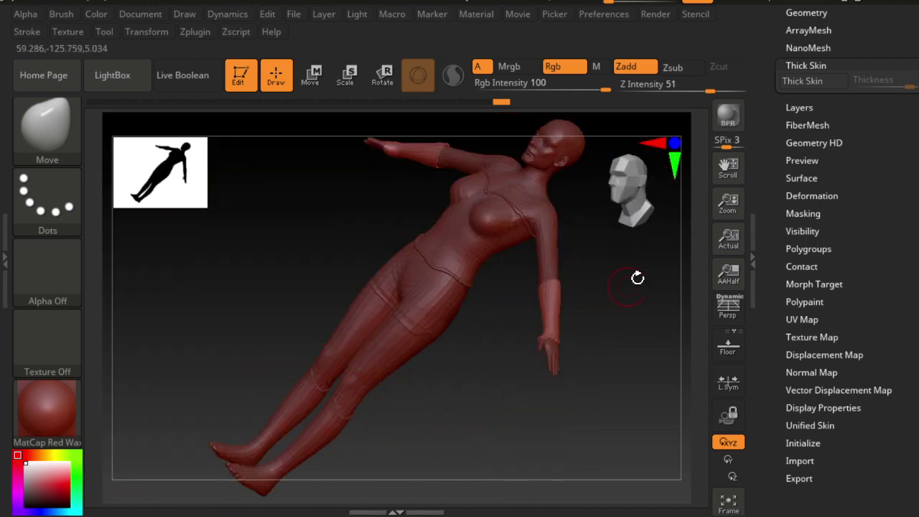
{"action": "mouse_move", "coordinate": [619, 188]}
{"action": "left_mouse_down"}
{"action": "mouse_move", "coordinate": [607, 217]}
{"action": "mouse_move", "coordinate": [521, 236]}
{"action": "mouse_move", "coordinate": [455, 385]}
{"action": "mouse_move", "coordinate": [492, 381]}
{"action": "mouse_move", "coordinate": [537, 434]}
{"action": "mouse_move", "coordinate": [440, 385]}
{"action": "mouse_move", "coordinate": [527, 418]}
{"action": "mouse_move", "coordinate": [326, 363]}
{"action": "mouse_move", "coordinate": [496, 381]}
{"action": "mouse_move", "coordinate": [443, 378]}
{"action": "mouse_move", "coordinate": [459, 385]}
{"action": "left_mouse_up"}
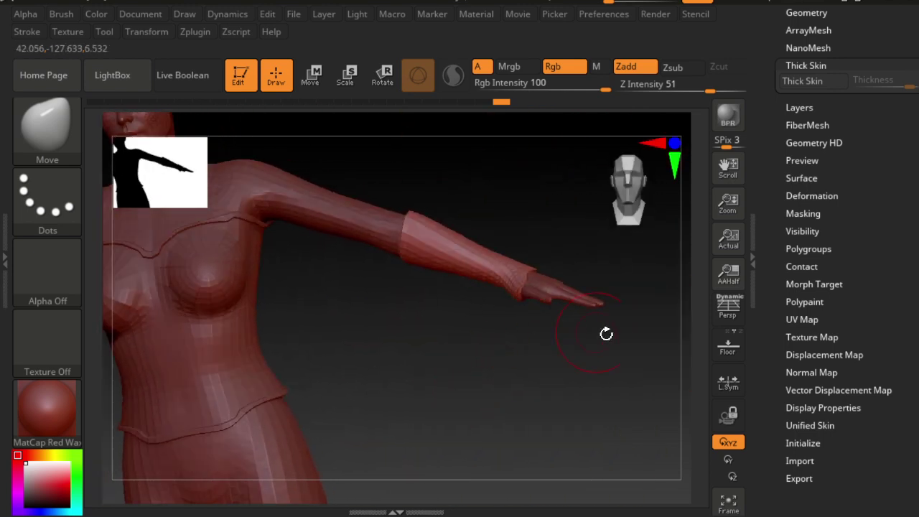
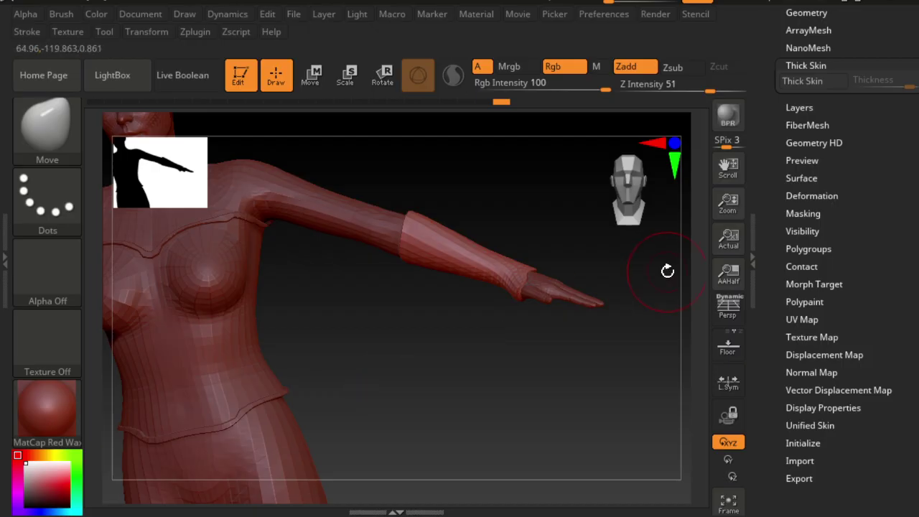
Orbit around the figure to inspect the fitted bodice and long sleeves from several sides.
{"action": "mouse_move", "coordinate": [514, 394]}
{"action": "left_mouse_down"}
{"action": "mouse_move", "coordinate": [564, 379]}
{"action": "mouse_move", "coordinate": [529, 385]}
{"action": "mouse_move", "coordinate": [542, 385]}
{"action": "left_mouse_up"}
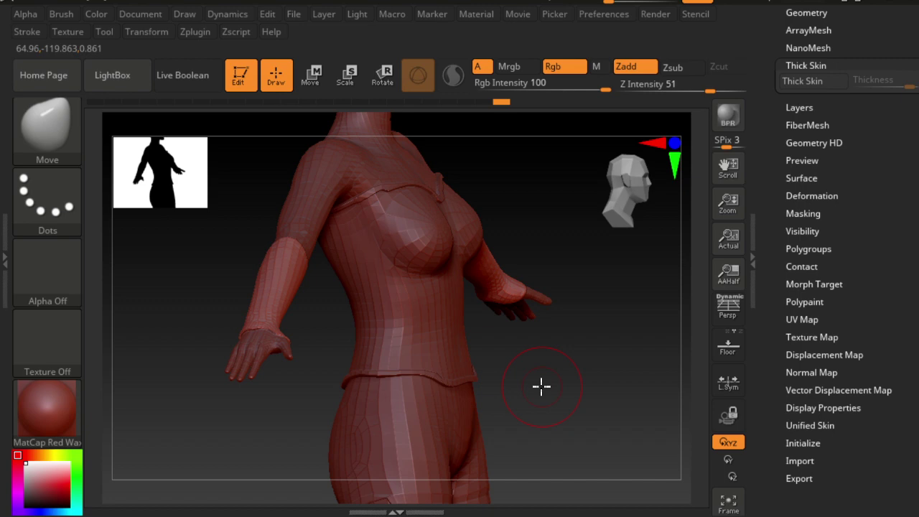
{"action": "mouse_move", "coordinate": [560, 380]}
{"action": "left_mouse_down"}
{"action": "mouse_move", "coordinate": [492, 369]}
{"action": "mouse_move", "coordinate": [493, 391]}
{"action": "mouse_move", "coordinate": [558, 365]}
{"action": "mouse_move", "coordinate": [558, 377]}
{"action": "mouse_move", "coordinate": [490, 394]}
{"action": "mouse_move", "coordinate": [481, 361]}
{"action": "mouse_move", "coordinate": [471, 364]}
{"action": "mouse_move", "coordinate": [492, 363]}
{"action": "mouse_move", "coordinate": [478, 345]}
{"action": "mouse_move", "coordinate": [496, 357]}
{"action": "mouse_move", "coordinate": [472, 355]}
{"action": "mouse_move", "coordinate": [453, 328]}
{"action": "left_mouse_up"}
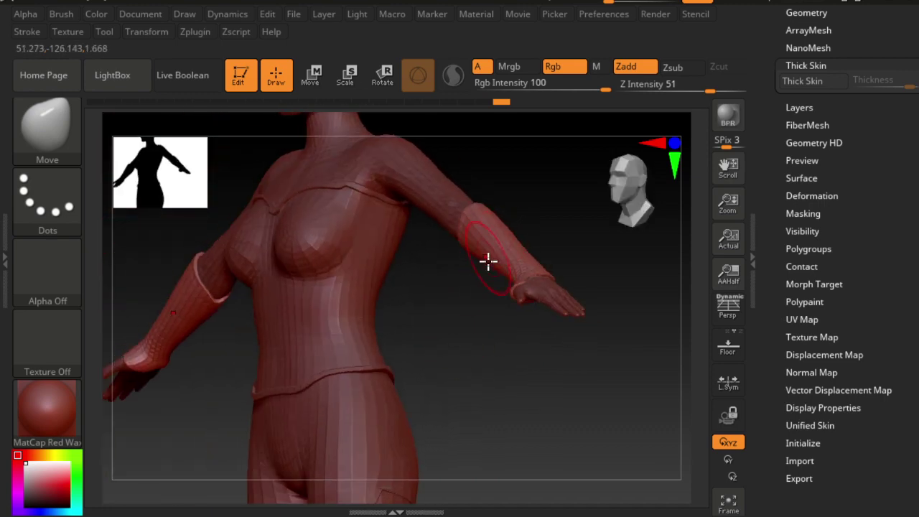
{"action": "mouse_move", "coordinate": [488, 261]}
{"action": "left_mouse_down"}
{"action": "mouse_move", "coordinate": [496, 407]}
{"action": "mouse_move", "coordinate": [482, 349]}
{"action": "left_mouse_up"}
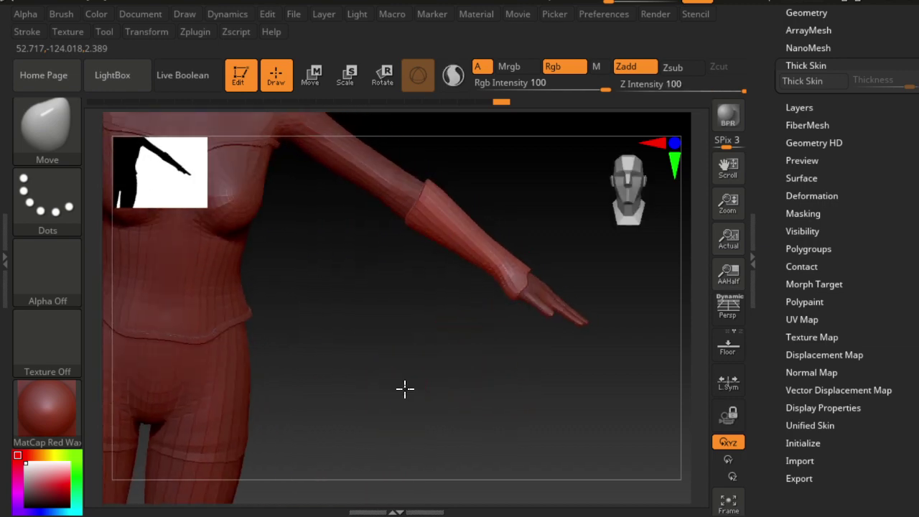
{"action": "mouse_move", "coordinate": [404, 388]}
{"action": "left_mouse_down"}
{"action": "mouse_move", "coordinate": [426, 390]}
{"action": "mouse_move", "coordinate": [399, 379]}
{"action": "mouse_move", "coordinate": [419, 367]}
{"action": "mouse_move", "coordinate": [396, 365]}
{"action": "mouse_move", "coordinate": [492, 421]}
{"action": "mouse_move", "coordinate": [523, 384]}
{"action": "mouse_move", "coordinate": [564, 437]}
{"action": "mouse_move", "coordinate": [603, 441]}
{"action": "mouse_move", "coordinate": [488, 429]}
{"action": "mouse_move", "coordinate": [529, 429]}
{"action": "mouse_move", "coordinate": [408, 363]}
{"action": "left_mouse_up"}
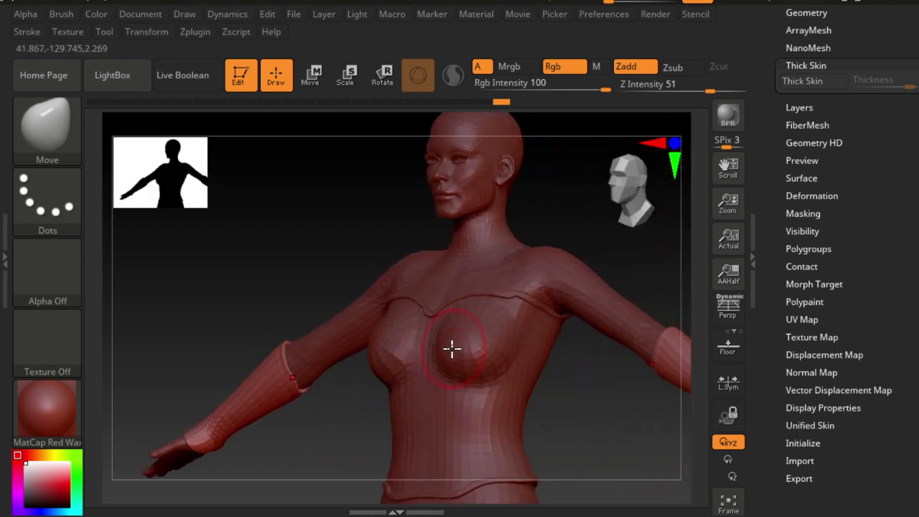
{"action": "scroll", "coordinate": [837, 215], "scroll_direction": "up", "scroll_amount": 2}
{"action": "scroll", "coordinate": [837, 215], "scroll_direction": "up", "scroll_amount": 4}
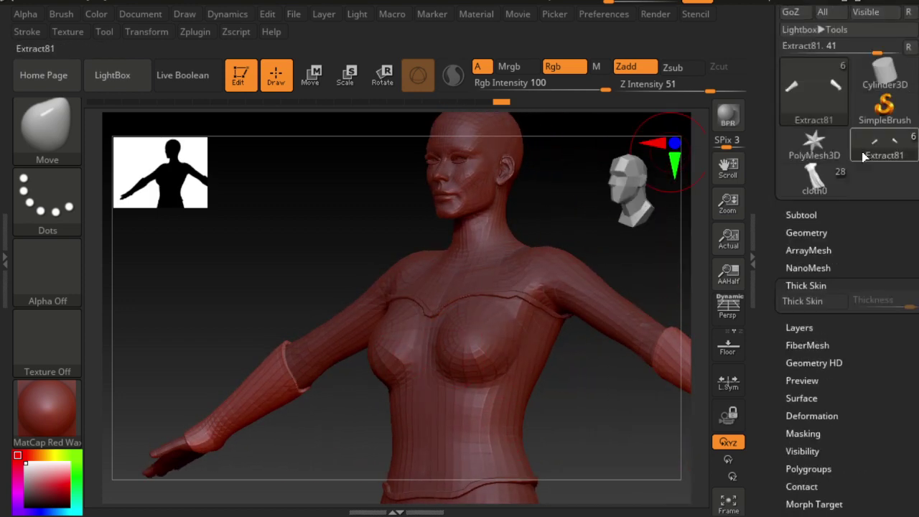
Select the corset subtool Extract79 and check it from three-quarter, front and side views.
{"action": "left_click", "coordinate": [837, 215]}
{"action": "left_click", "coordinate": [826, 176]}
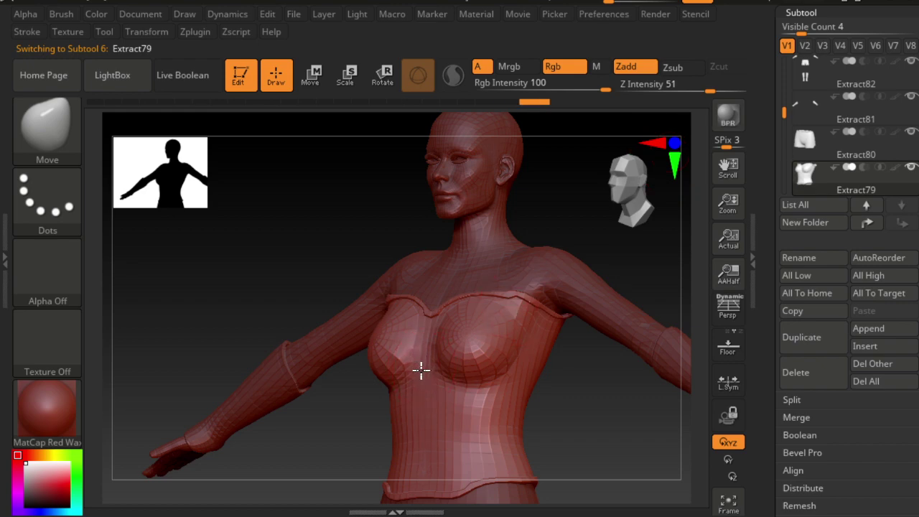
{"action": "key", "text": "ctrl"}
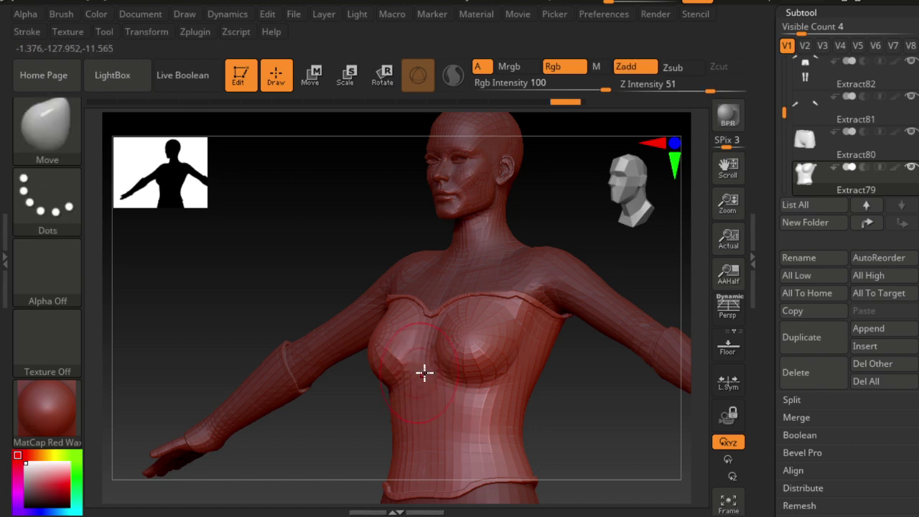
{"action": "left_click_drag", "start_coordinate": [651, 424], "coordinate": [589, 426]}
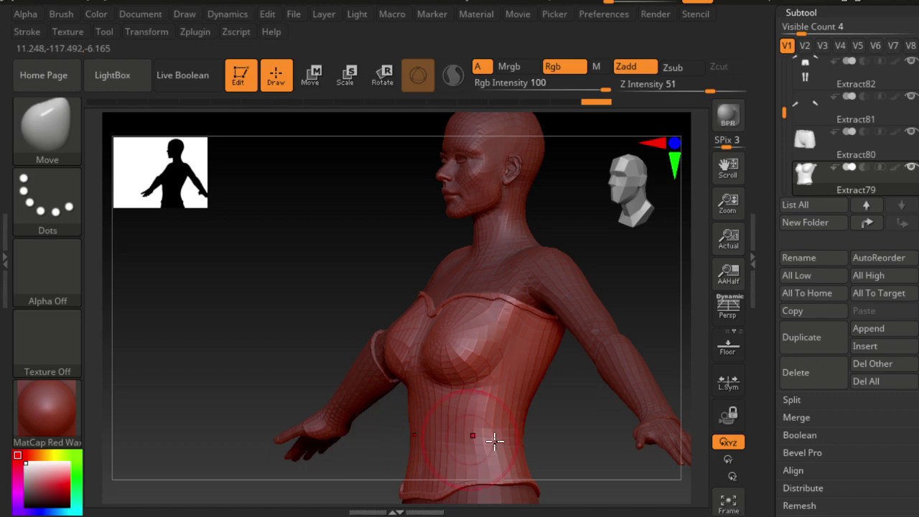
{"action": "mouse_move", "coordinate": [550, 433]}
{"action": "left_mouse_down"}
{"action": "mouse_move", "coordinate": [621, 436]}
{"action": "mouse_move", "coordinate": [630, 396]}
{"action": "mouse_move", "coordinate": [572, 374]}
{"action": "mouse_move", "coordinate": [618, 312]}
{"action": "left_mouse_up"}
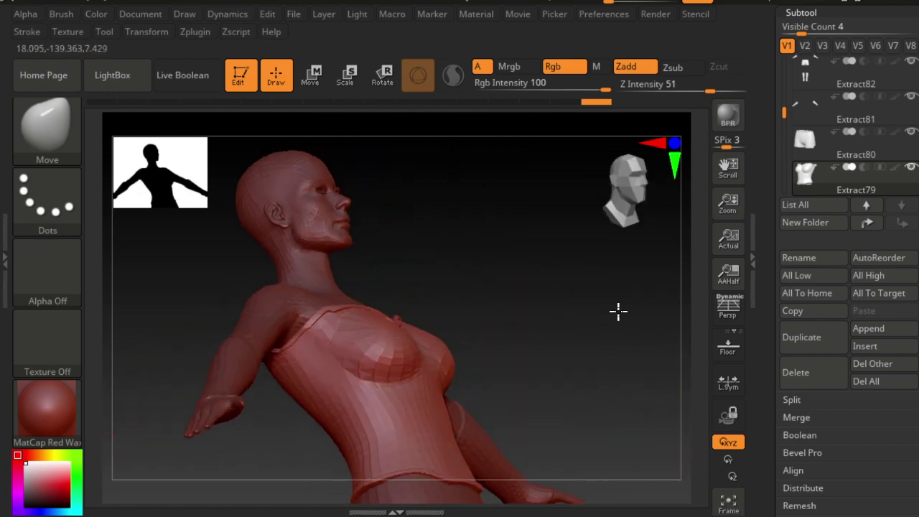
{"action": "key", "text": "shift"}
{"action": "key", "text": "shift"}
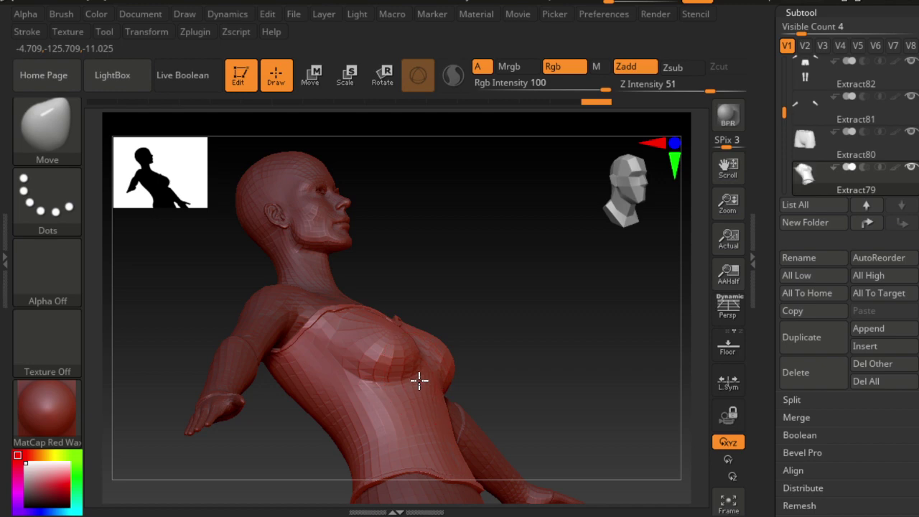
{"action": "mouse_move", "coordinate": [595, 376]}
{"action": "left_mouse_down"}
{"action": "mouse_move", "coordinate": [467, 409]}
{"action": "mouse_move", "coordinate": [469, 418]}
{"action": "mouse_move", "coordinate": [543, 419]}
{"action": "mouse_move", "coordinate": [541, 447]}
{"action": "mouse_move", "coordinate": [536, 430]}
{"action": "mouse_move", "coordinate": [569, 390]}
{"action": "left_mouse_up"}
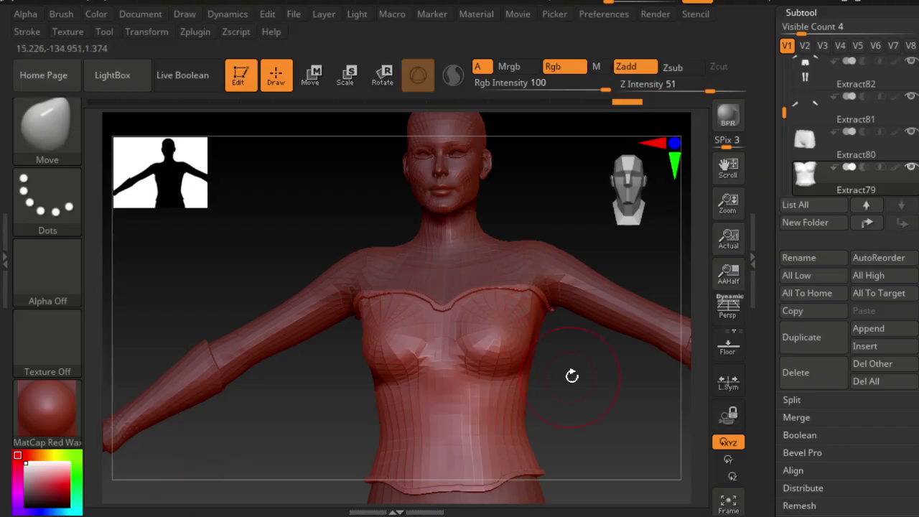
{"action": "mouse_move", "coordinate": [833, 79]}
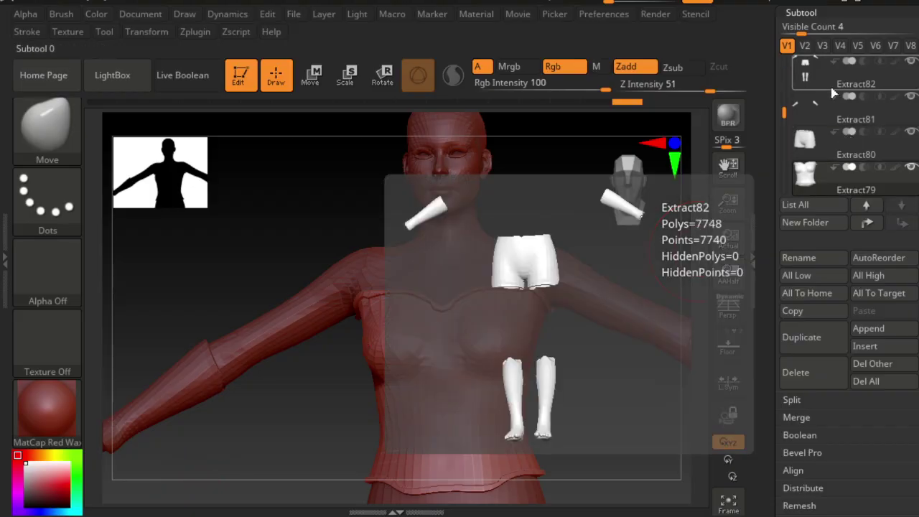
Make Extract82 the active subtool and scroll the right tray back up.
{"action": "left_click", "coordinate": [818, 108]}
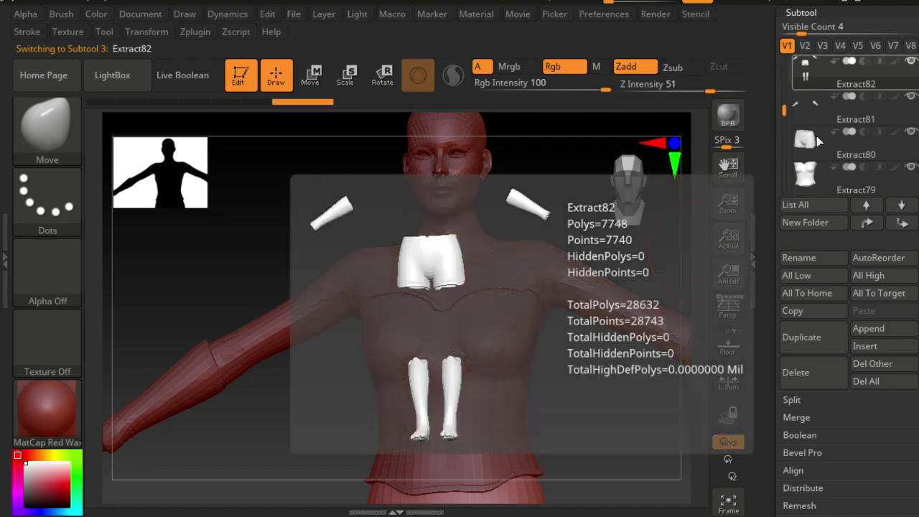
{"action": "scroll", "coordinate": [841, 178], "scroll_direction": "up", "scroll_amount": 1}
{"action": "scroll", "coordinate": [841, 178], "scroll_direction": "up", "scroll_amount": 1}
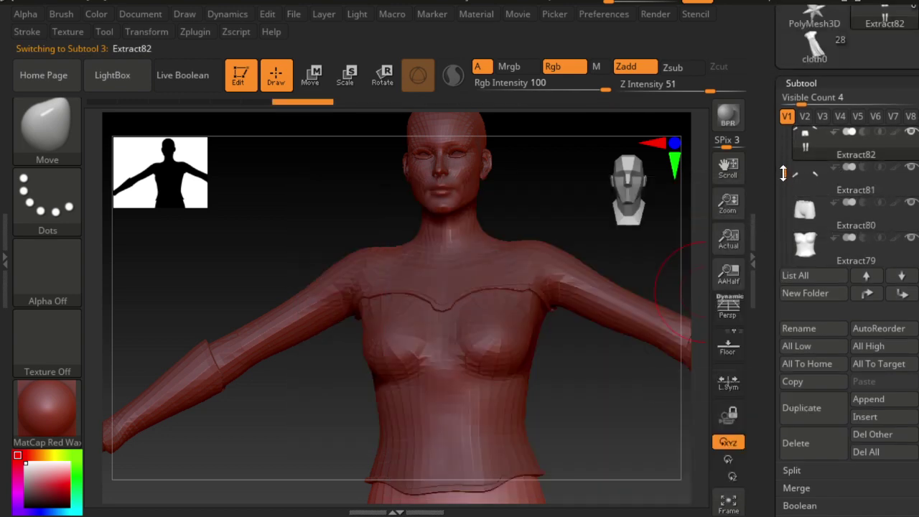
{"action": "scroll", "coordinate": [782, 173], "scroll_direction": "up", "scroll_amount": 1}
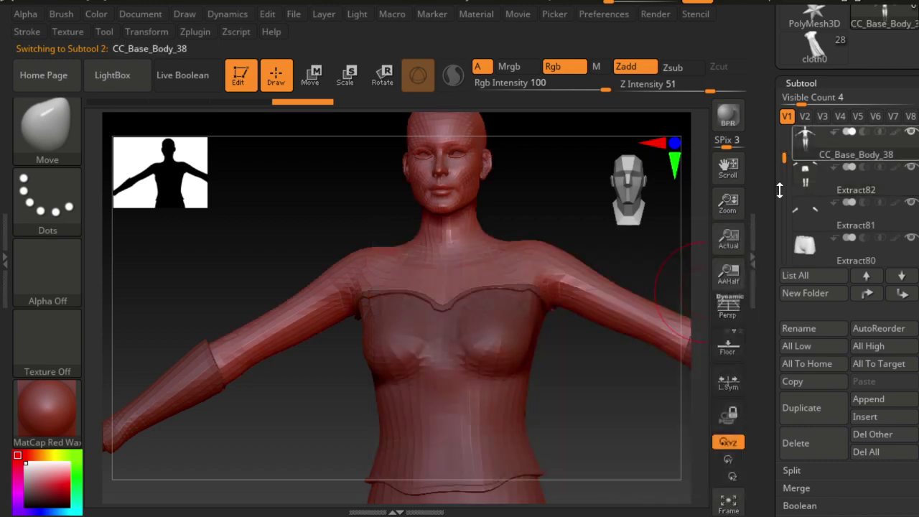
Orbit the body to a front view, shift it left and enable Local rotation.
{"action": "left_click_drag", "start_coordinate": [628, 389], "coordinate": [631, 384]}
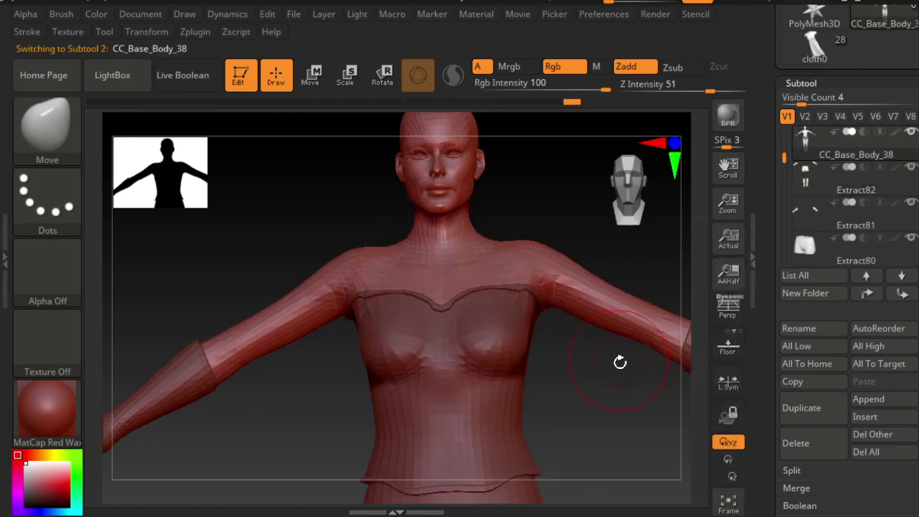
{"action": "left_click_drag", "start_coordinate": [657, 244], "coordinate": [656, 184]}
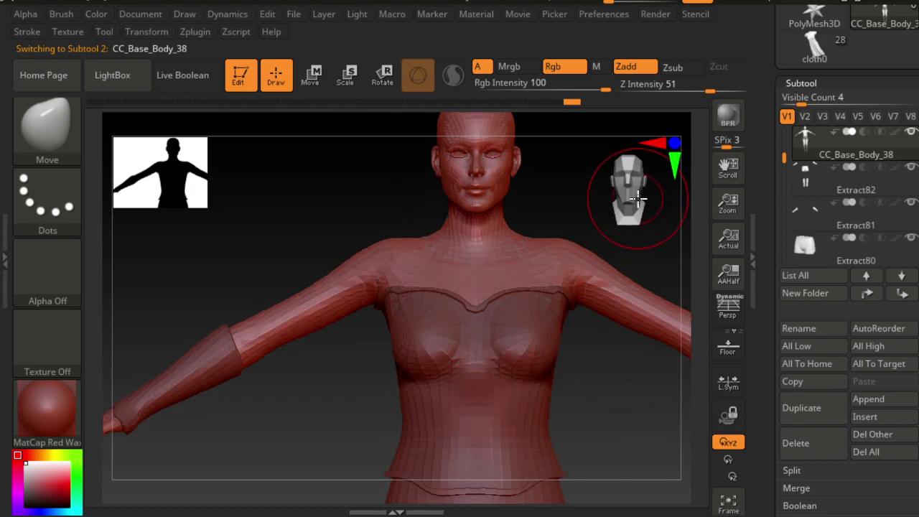
{"action": "mouse_move", "coordinate": [626, 404]}
{"action": "left_mouse_down", "text": "alt"}
{"action": "mouse_move", "coordinate": [488, 409]}
{"action": "mouse_move", "coordinate": [504, 349]}
{"action": "left_mouse_up", "text": "alt"}
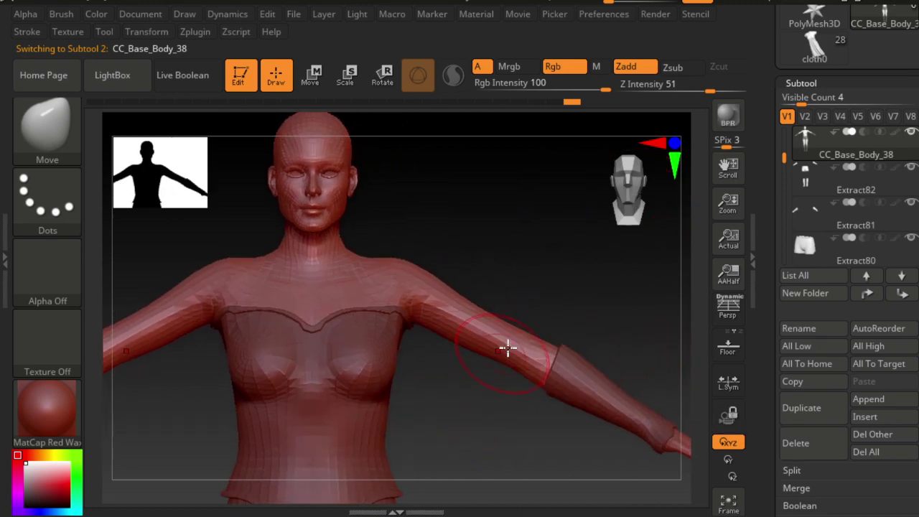
{"action": "left_click", "coordinate": [729, 415]}
Lasso-mask bands around both upper arms and extract them at 0.02 thickness as Extract83.
{"action": "key", "text": "ctrl"}
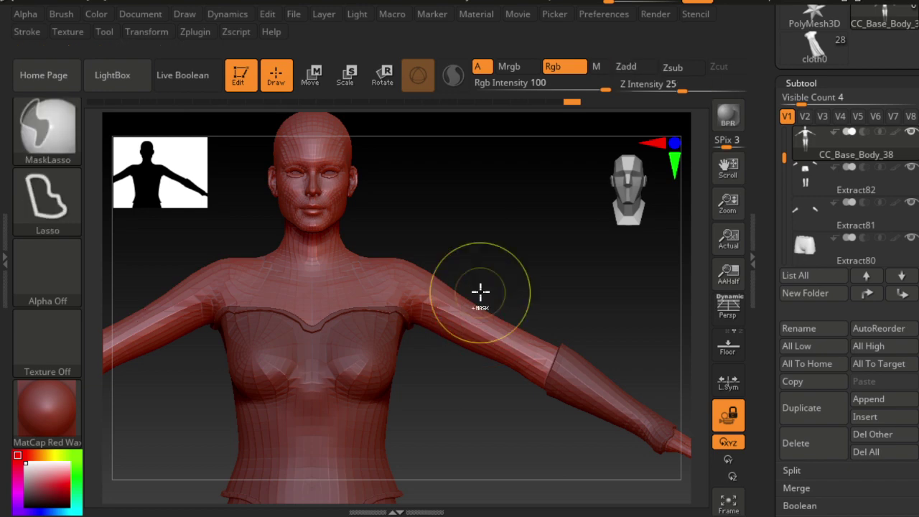
{"action": "mouse_move", "coordinate": [468, 333]}
{"action": "left_mouse_down", "text": "ctrl"}
{"action": "mouse_move", "coordinate": [486, 354]}
{"action": "mouse_move", "coordinate": [502, 312]}
{"action": "left_mouse_up", "text": "ctrl"}
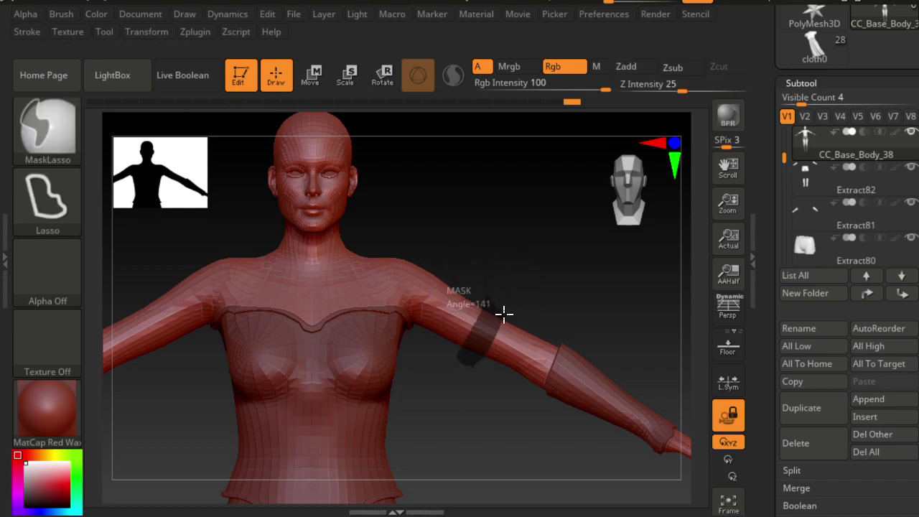
{"action": "scroll", "coordinate": [851, 359], "scroll_direction": "down", "scroll_amount": 1}
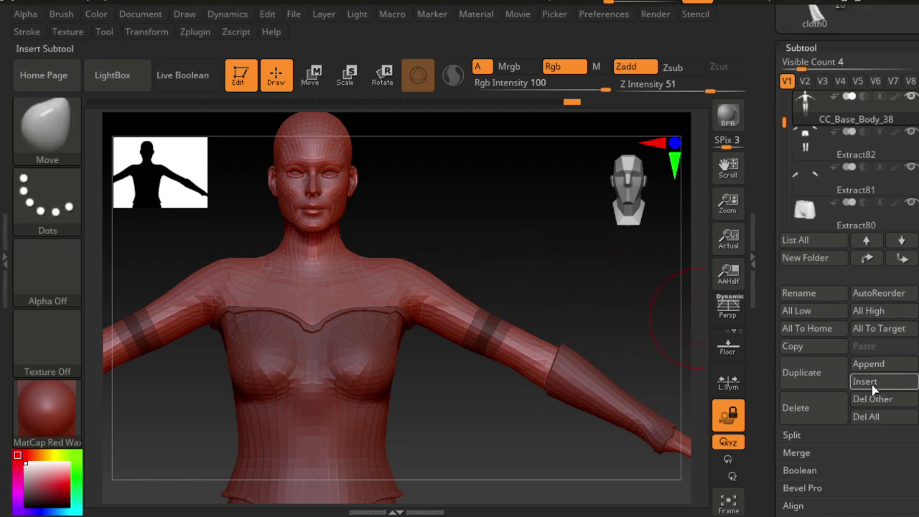
{"action": "scroll", "coordinate": [806, 416], "scroll_direction": "down", "scroll_amount": 5}
{"action": "left_click", "coordinate": [798, 253]}
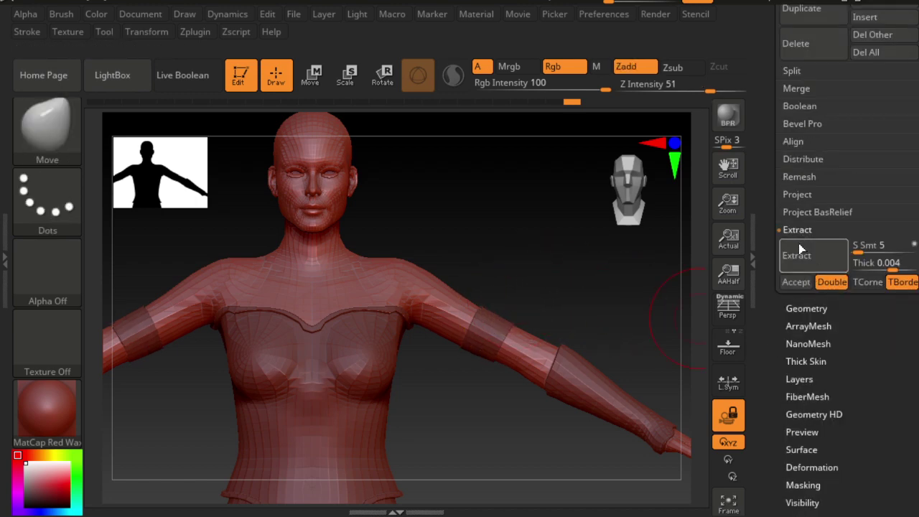
{"action": "left_click", "coordinate": [802, 282]}
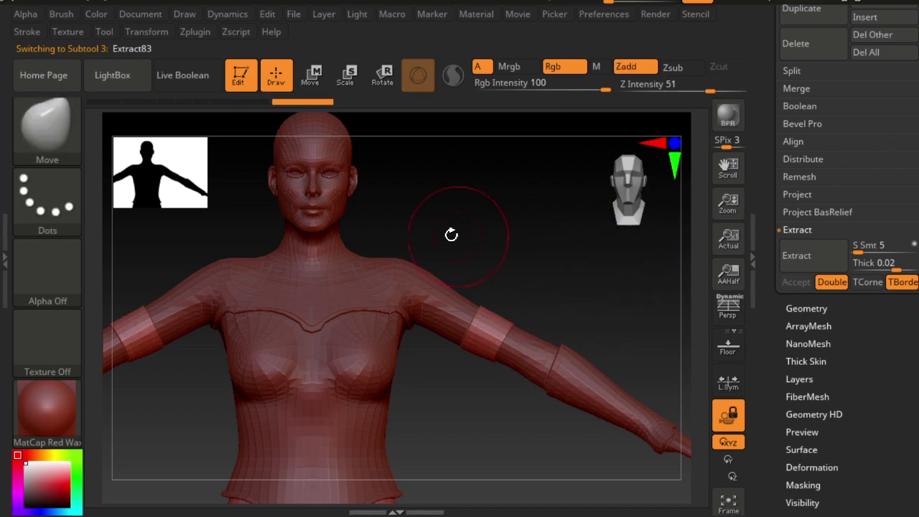
Use the brush picker and the M-V shortcut to change the current brush.
{"action": "left_click", "coordinate": [69, 138]}
{"action": "key", "text": "m"}
{"action": "key", "text": "v"}
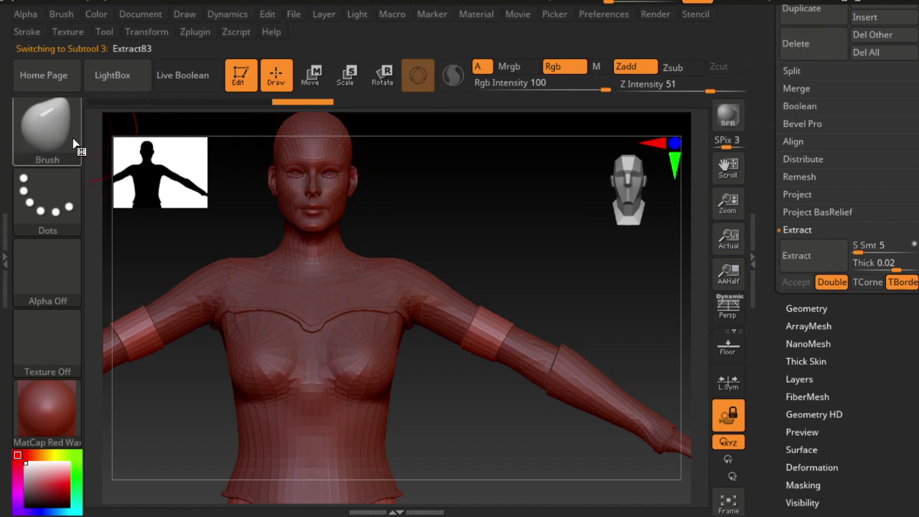
{"action": "left_click", "coordinate": [74, 144]}
{"action": "key", "text": "m"}
{"action": "key", "text": "v"}
{"action": "left_click", "coordinate": [75, 137]}
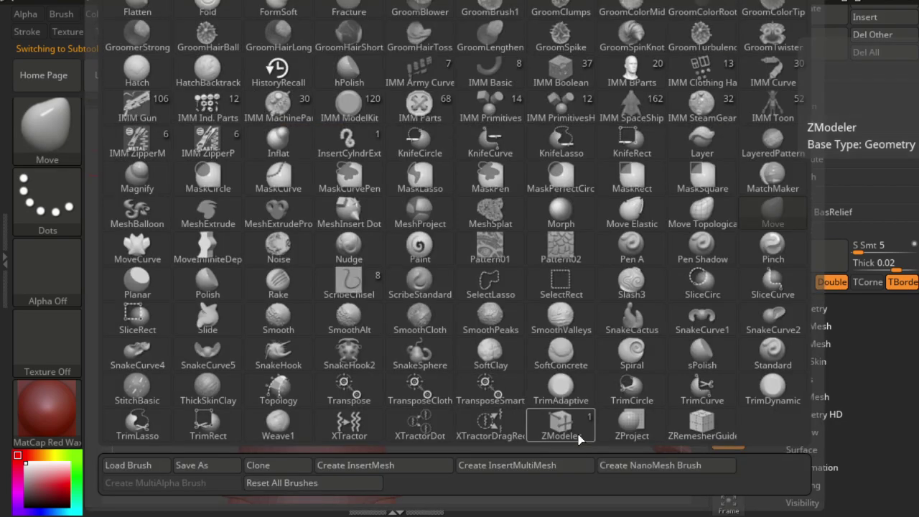
With the ZModeler brush, zoom in and extrude a raised ring on the upper-arm armband.
{"action": "left_click", "coordinate": [563, 429]}
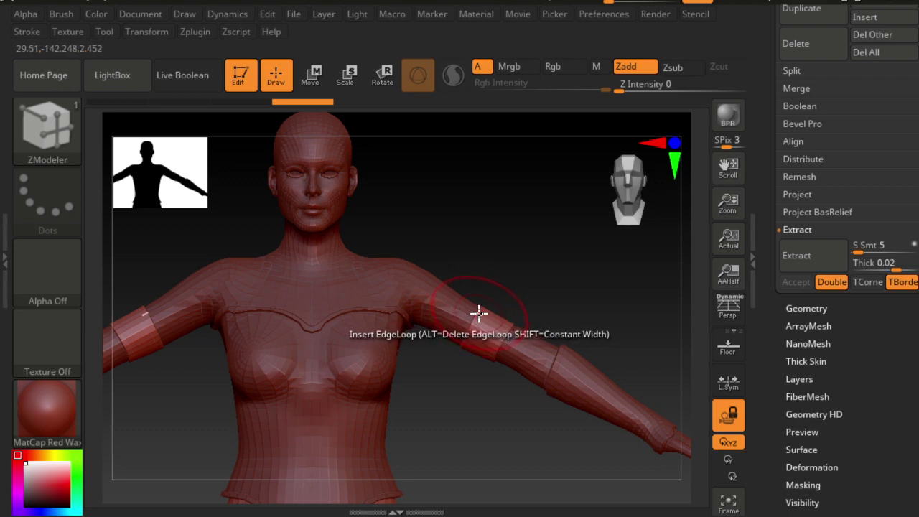
{"action": "key", "text": "ctrl"}
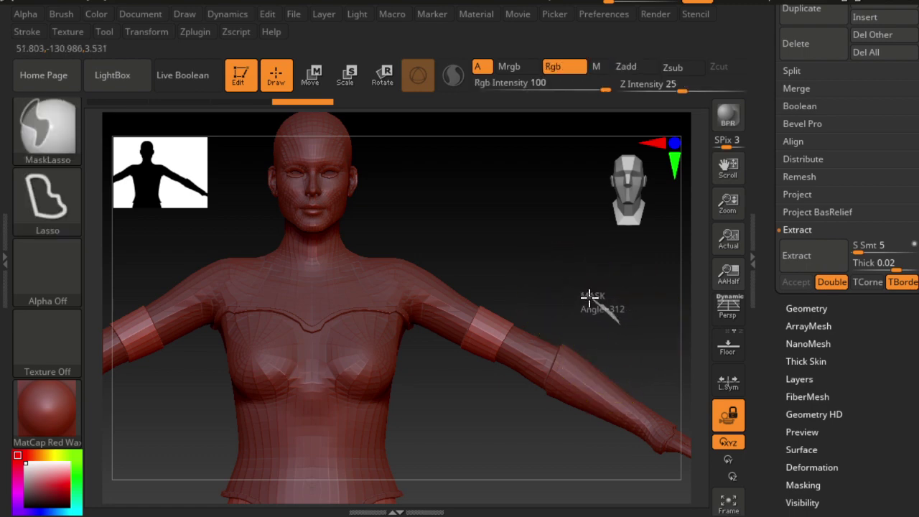
{"action": "key", "text": "ctrl"}
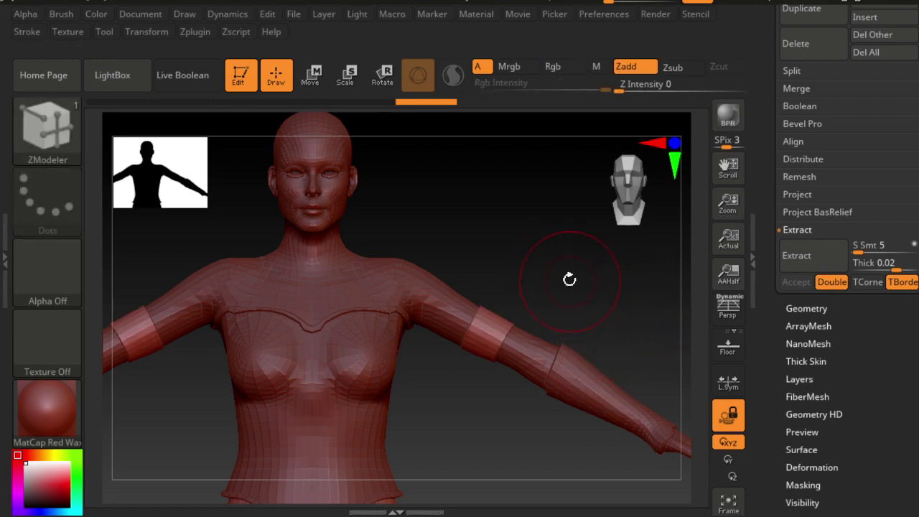
{"action": "key", "text": "ctrl"}
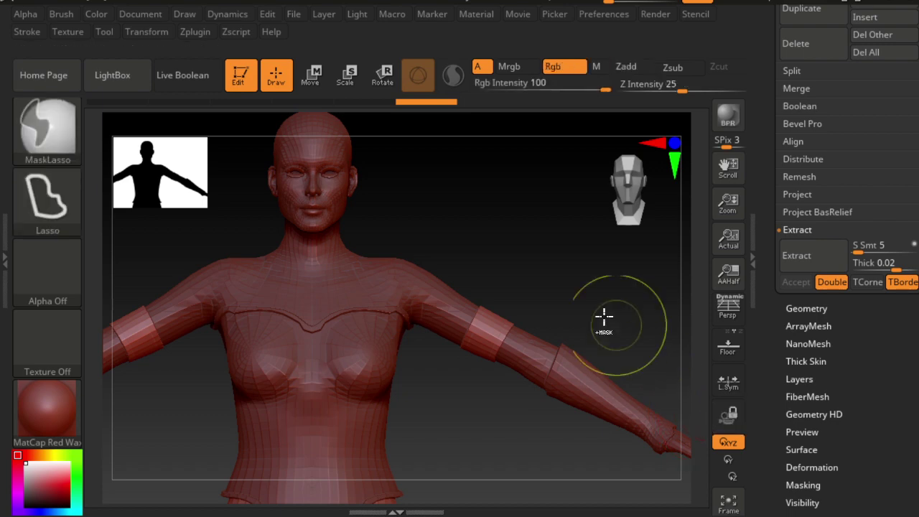
{"action": "mouse_move", "coordinate": [605, 318]}
{"action": "right_mouse_down", "text": "ctrl"}
{"action": "mouse_move", "coordinate": [634, 353]}
{"action": "mouse_move", "coordinate": [489, 351]}
{"action": "mouse_move", "coordinate": [540, 257]}
{"action": "mouse_move", "coordinate": [556, 353]}
{"action": "mouse_move", "coordinate": [428, 411]}
{"action": "mouse_move", "coordinate": [572, 232]}
{"action": "right_mouse_up", "text": "ctrl"}
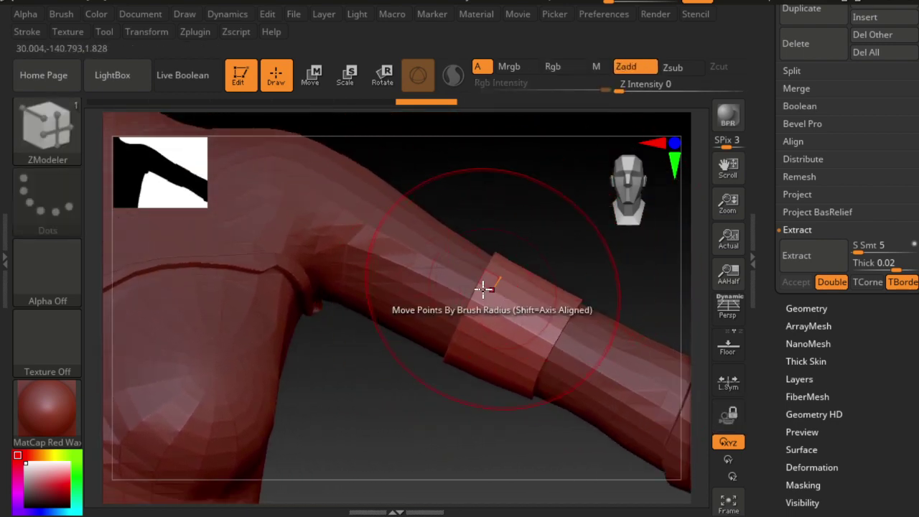
{"action": "left_click_drag", "start_coordinate": [493, 268], "coordinate": [494, 267]}
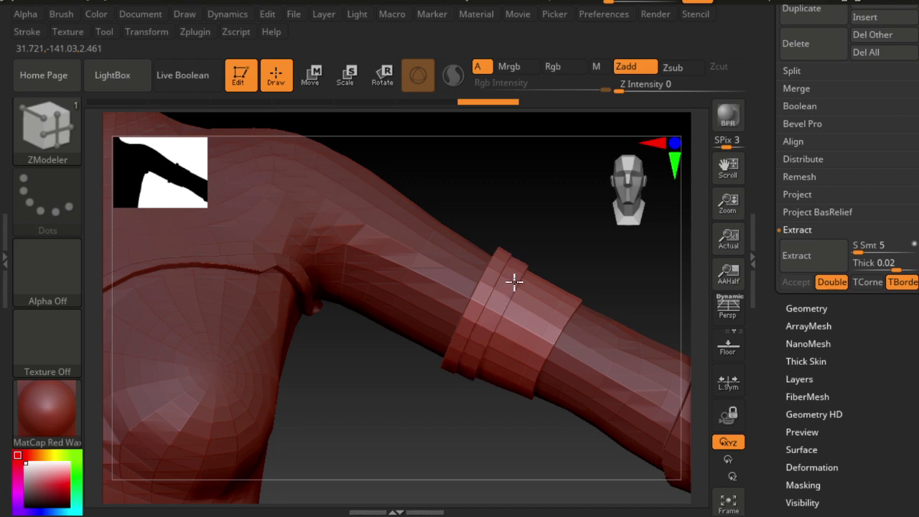
Orbit around the shoulder and arm to inspect the ring, then show the full brush library.
{"action": "left_click_drag", "start_coordinate": [550, 267], "coordinate": [565, 252]}
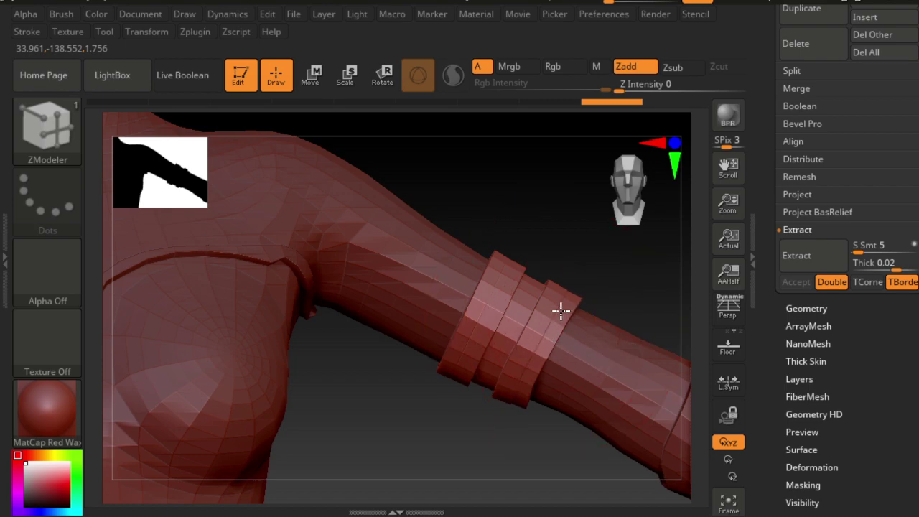
{"action": "mouse_move", "coordinate": [564, 273]}
{"action": "left_mouse_down"}
{"action": "mouse_move", "coordinate": [523, 273]}
{"action": "mouse_move", "coordinate": [512, 296]}
{"action": "mouse_move", "coordinate": [539, 317]}
{"action": "mouse_move", "coordinate": [550, 312]}
{"action": "left_mouse_up"}
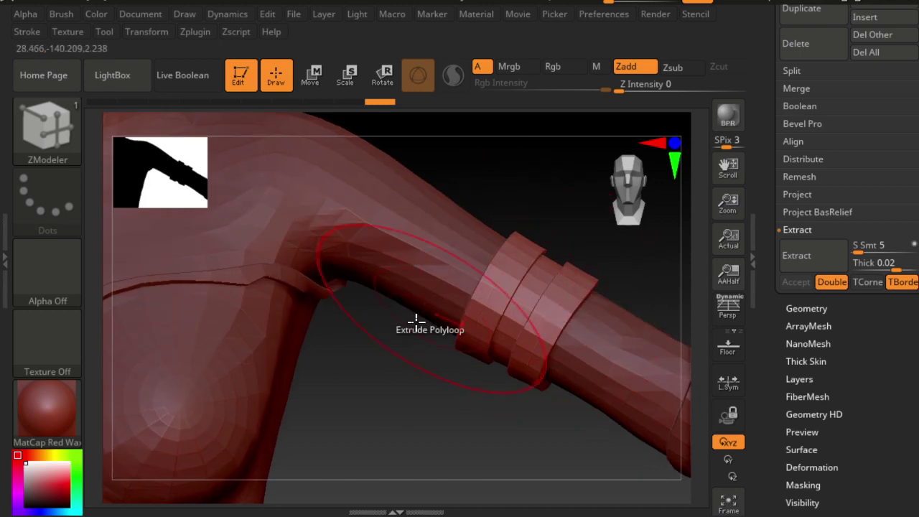
{"action": "left_click_drag", "start_coordinate": [642, 179], "coordinate": [634, 197]}
{"action": "mouse_move", "coordinate": [518, 384]}
{"action": "right_mouse_down", "text": "ctrl"}
{"action": "mouse_move", "coordinate": [456, 367]}
{"action": "mouse_move", "coordinate": [326, 230]}
{"action": "right_mouse_up", "text": "ctrl"}
{"action": "mouse_move", "coordinate": [326, 230]}
{"action": "left_mouse_down"}
{"action": "mouse_move", "coordinate": [303, 310]}
{"action": "mouse_move", "coordinate": [402, 317]}
{"action": "left_mouse_up"}
{"action": "mouse_move", "coordinate": [402, 317]}
{"action": "right_mouse_down", "text": "ctrl"}
{"action": "mouse_move", "coordinate": [422, 357]}
{"action": "mouse_move", "coordinate": [351, 263]}
{"action": "right_mouse_up", "text": "ctrl"}
{"action": "mouse_move", "coordinate": [384, 238]}
{"action": "left_mouse_down"}
{"action": "mouse_move", "coordinate": [431, 412]}
{"action": "mouse_move", "coordinate": [431, 402]}
{"action": "left_mouse_up"}
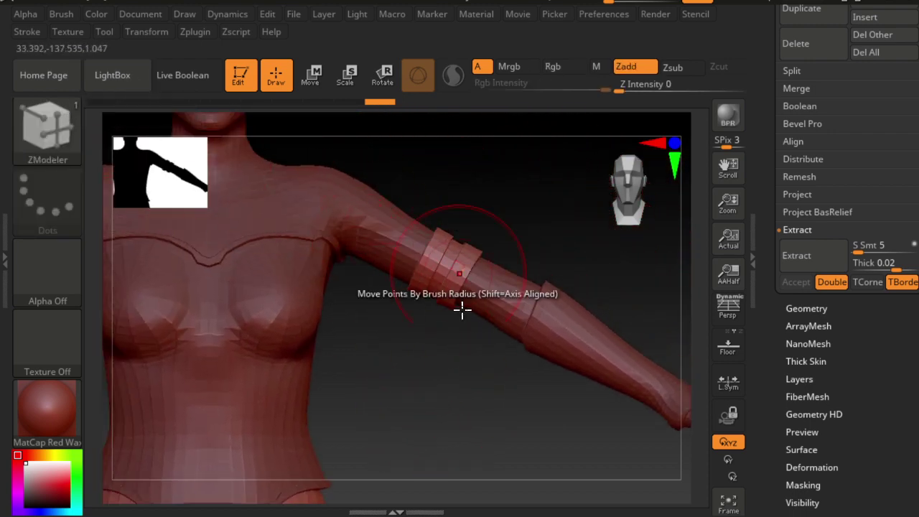
{"action": "left_click", "coordinate": [43, 151]}
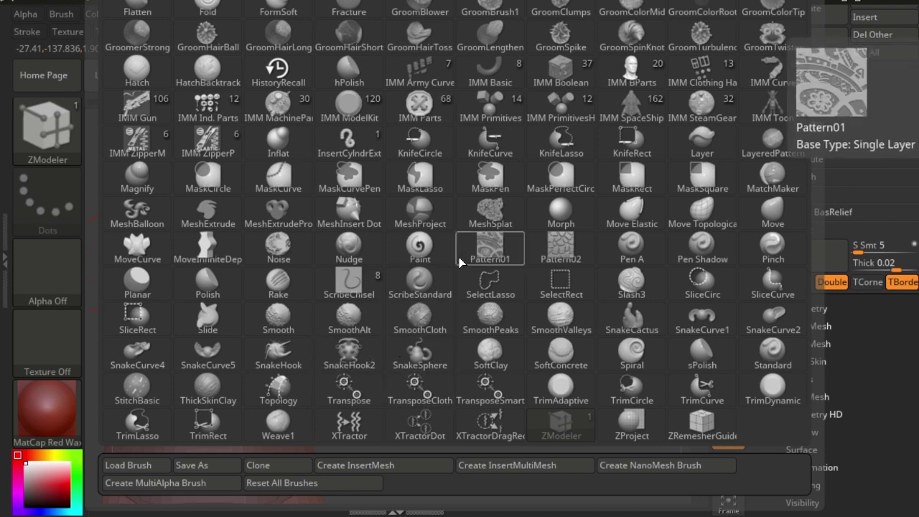
Return to the ZModeler brush and step back through the arm-ring undo history.
{"action": "left_click", "coordinate": [474, 402]}
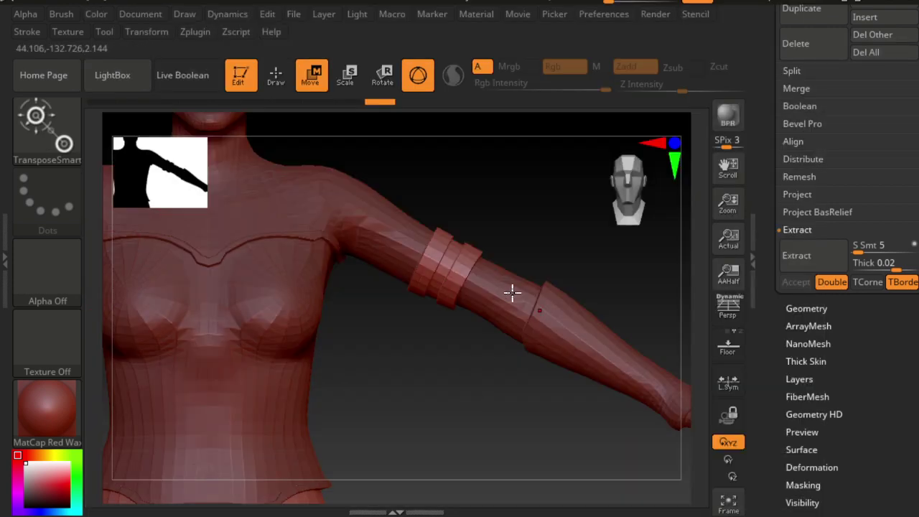
{"action": "key", "text": "b"}
{"action": "key", "text": "z"}
{"action": "key", "text": "m"}
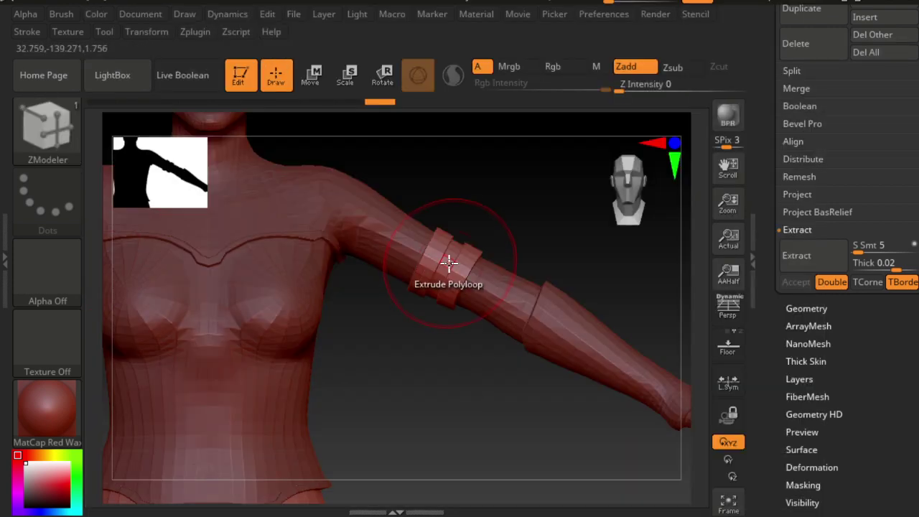
{"action": "key", "text": "ctrl"}
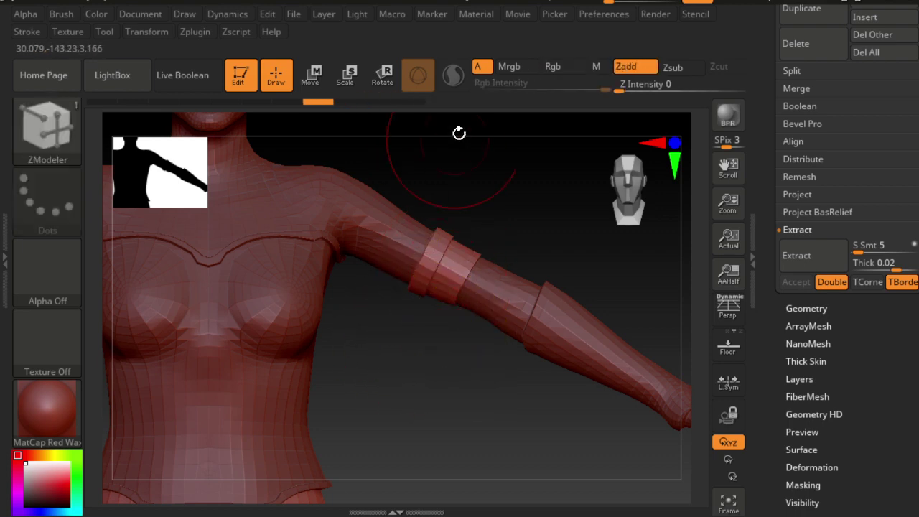
{"action": "left_click_drag", "start_coordinate": [406, 109], "coordinate": [381, 105]}
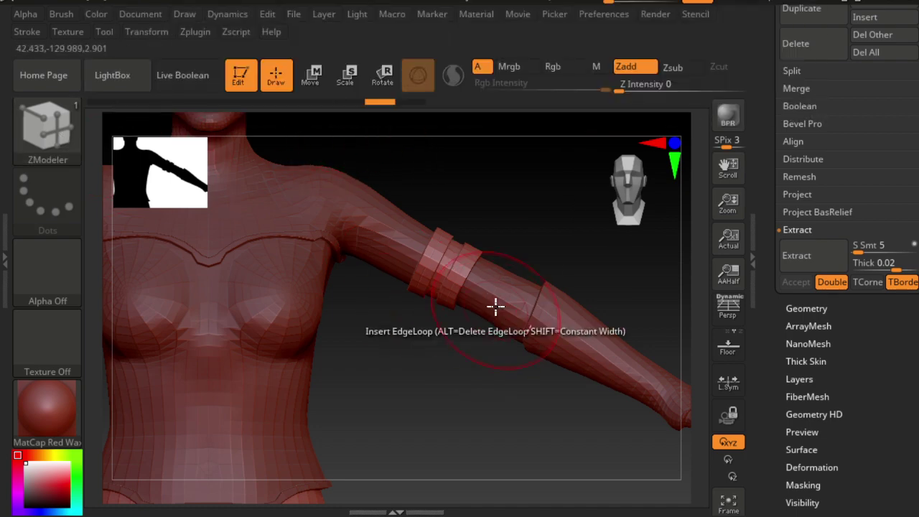
Make CC_Base_Body_38 the active subtool and zoom out to frame the whole figure.
{"action": "scroll", "coordinate": [777, 271], "scroll_direction": "up", "scroll_amount": 10}
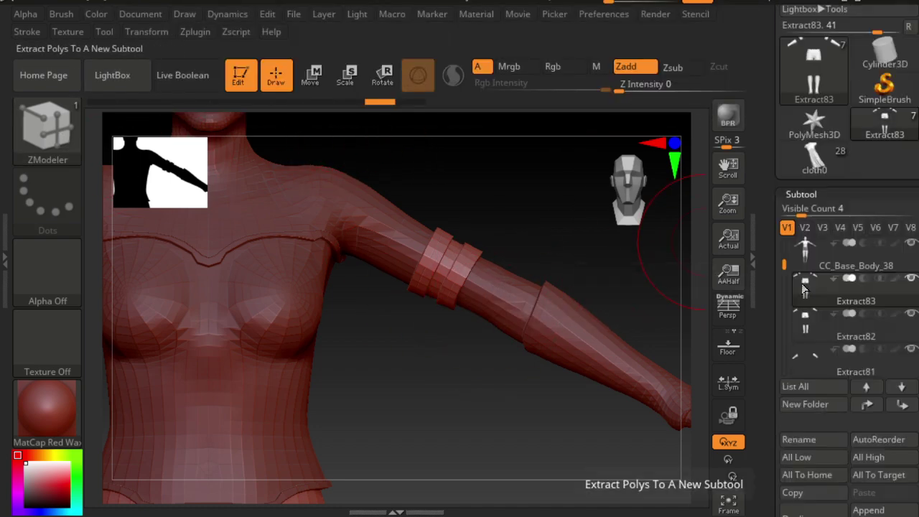
{"action": "left_click", "coordinate": [824, 244]}
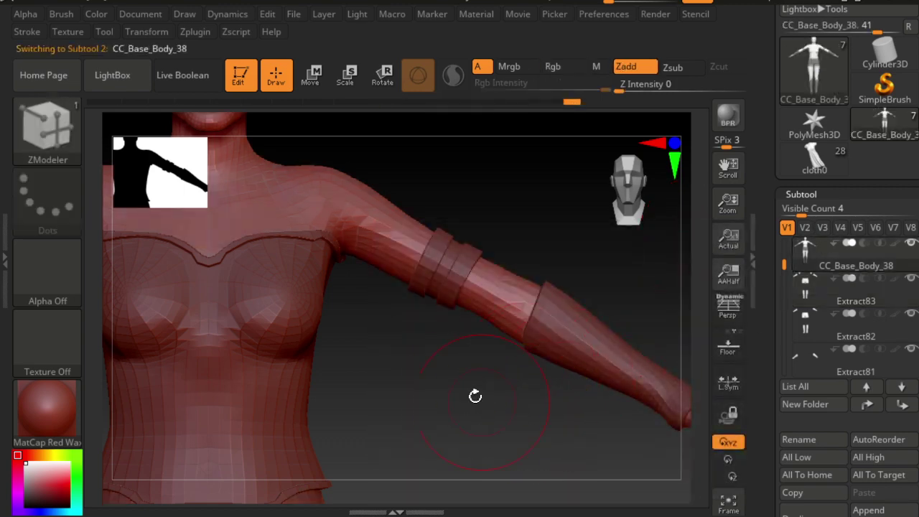
{"action": "right_click_drag", "start_coordinate": [540, 445], "coordinate": [424, 289], "text": "ctrl"}
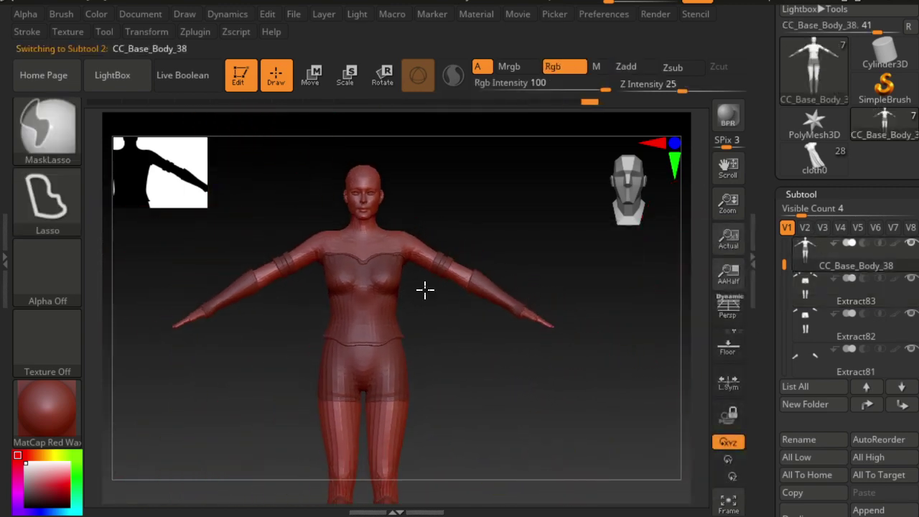
{"action": "right_click_drag", "start_coordinate": [489, 370], "coordinate": [486, 353], "text": "ctrl"}
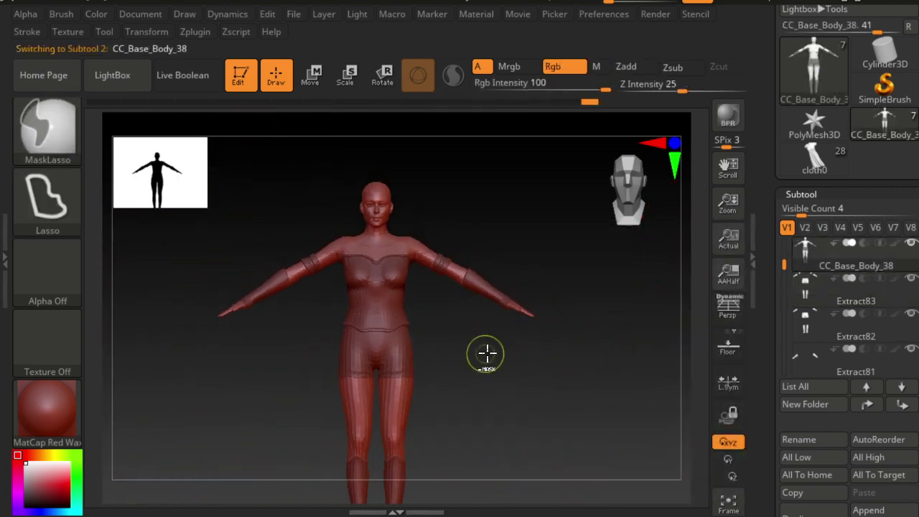
Clear the mask from the body and switch back to the ZModeler brush.
{"action": "left_click", "coordinate": [538, 342], "text": "ctrl"}
{"action": "left_click_drag", "start_coordinate": [491, 370], "coordinate": [494, 388], "text": "ctrl"}
{"action": "key", "text": "b"}
{"action": "key", "text": "z"}
{"action": "key", "text": "m"}
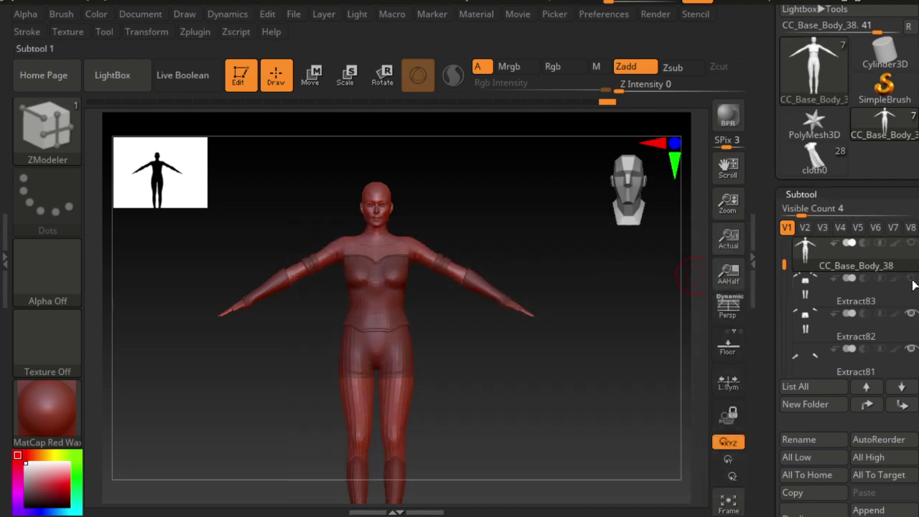
{"action": "mouse_move", "coordinate": [856, 291]}
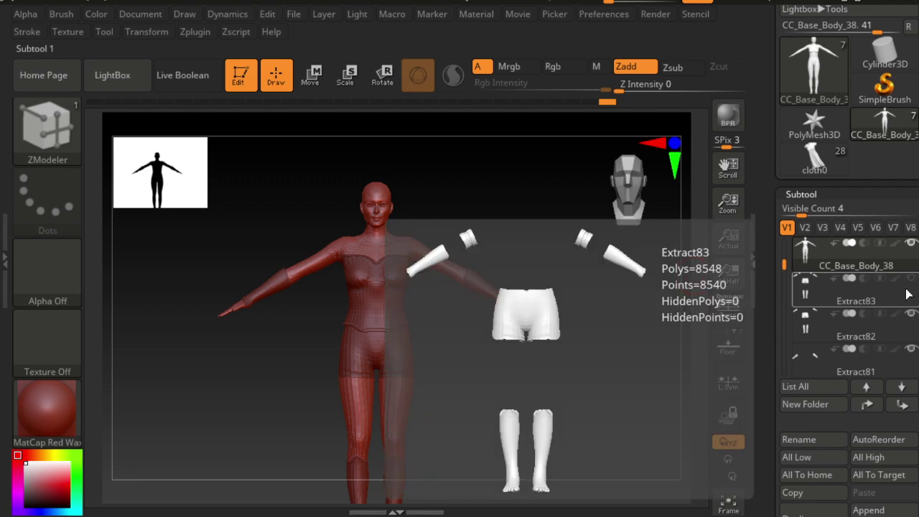
Scroll the Subtool list and make the Extract80 shorts the active subtool.
{"action": "scroll", "coordinate": [916, 308], "scroll_direction": "down", "scroll_amount": 2}
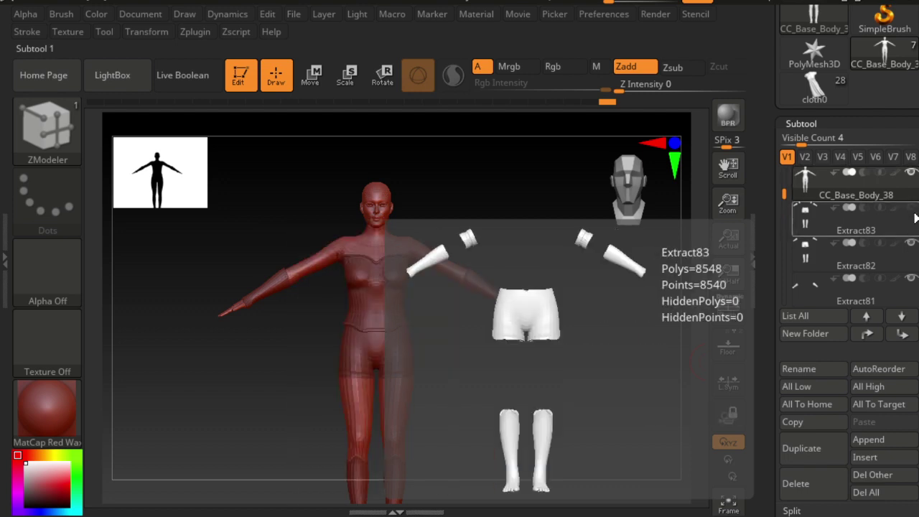
{"action": "scroll", "coordinate": [879, 241], "scroll_direction": "down", "scroll_amount": 1}
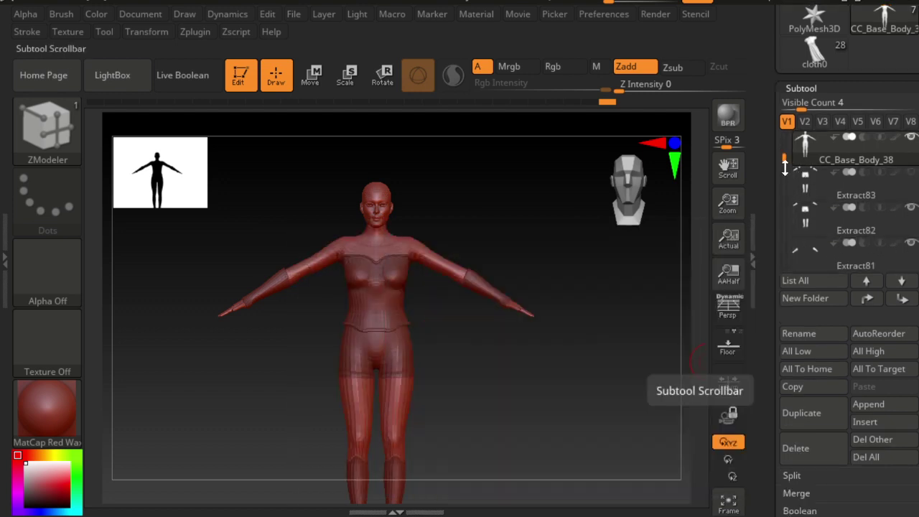
{"action": "left_click_drag", "start_coordinate": [784, 160], "coordinate": [784, 185]}
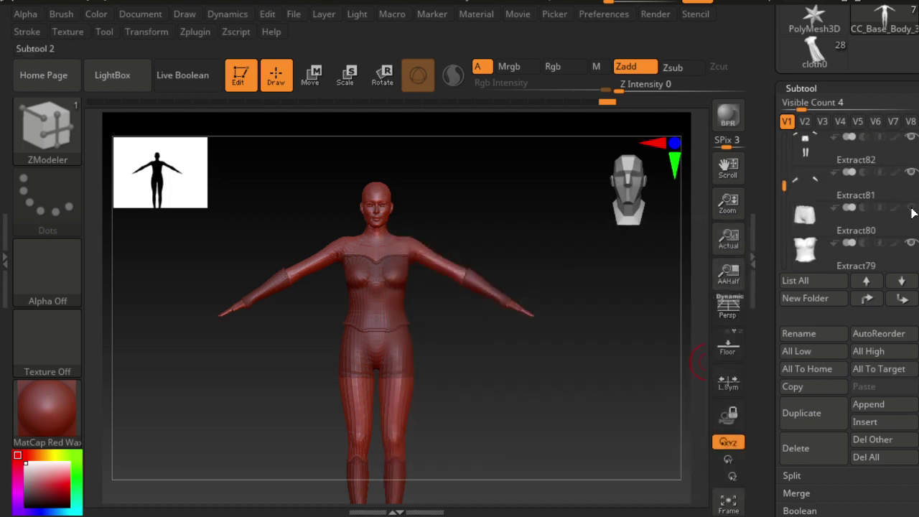
{"action": "mouse_move", "coordinate": [832, 219]}
{"action": "left_click", "coordinate": [859, 232]}
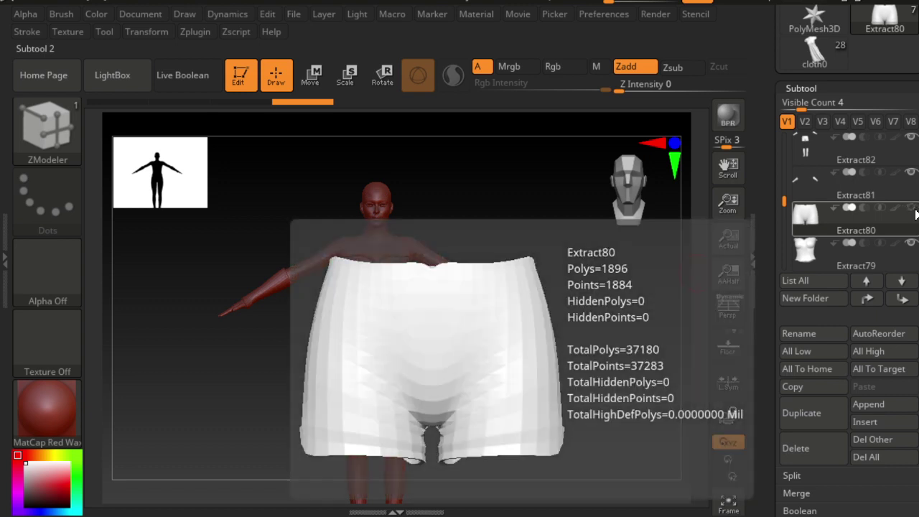
{"action": "left_click", "coordinate": [814, 229]}
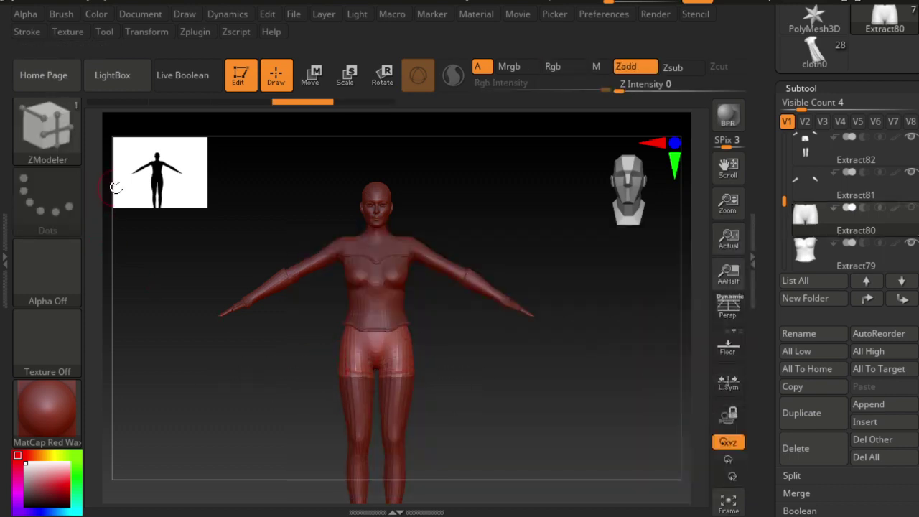
Switch brushes by shortcut, ending on the Move brush.
{"action": "key", "text": "b"}
{"action": "key", "text": "s"}
{"action": "key", "text": "t"}
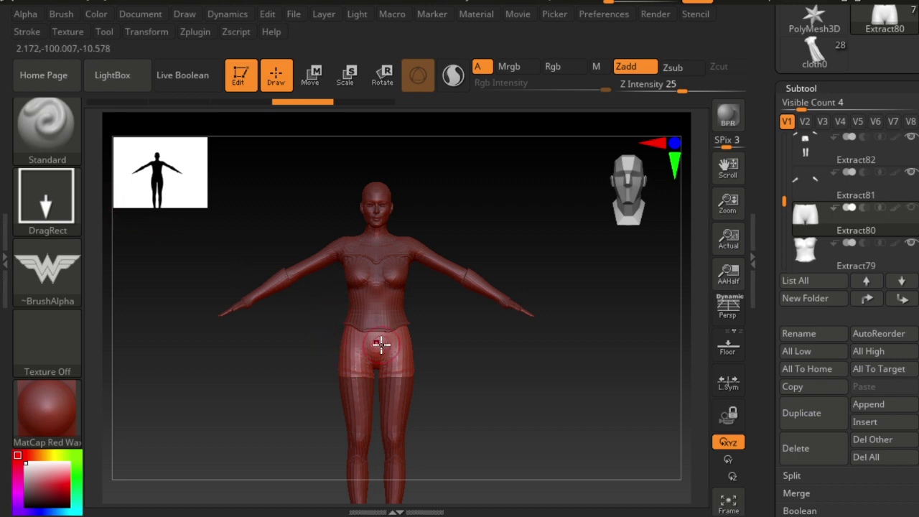
{"action": "key", "text": "b"}
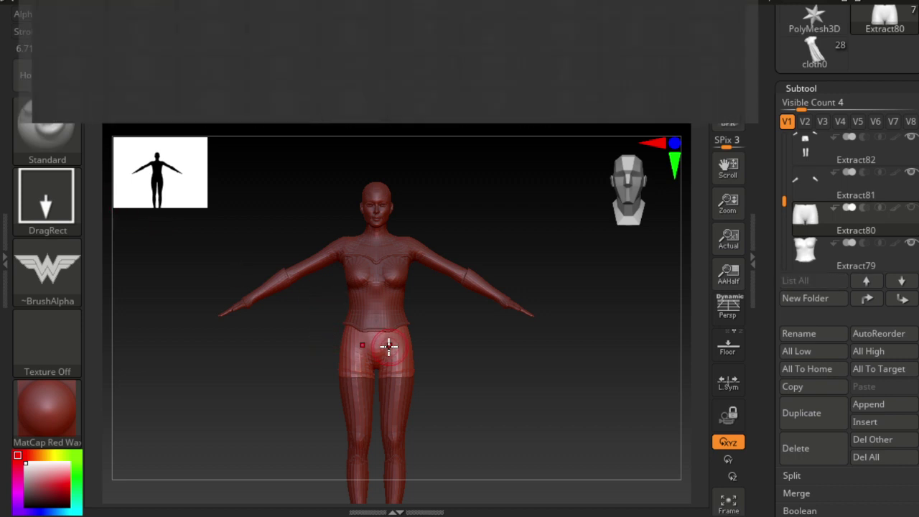
{"action": "key", "text": "m"}
{"action": "key", "text": "v"}
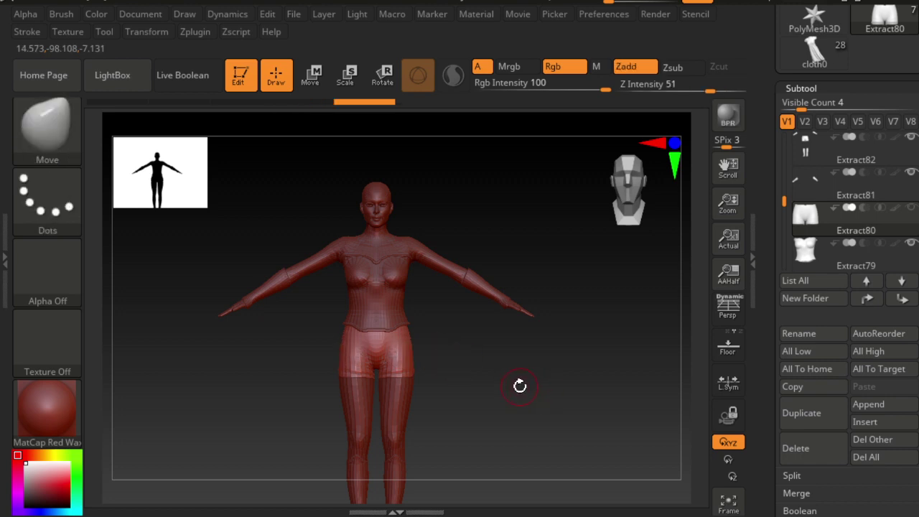
Zoom in on the hips and lasso-mask a band across the waist of the shorts.
{"action": "left_click_drag", "start_coordinate": [455, 377], "coordinate": [488, 310], "text": "alt"}
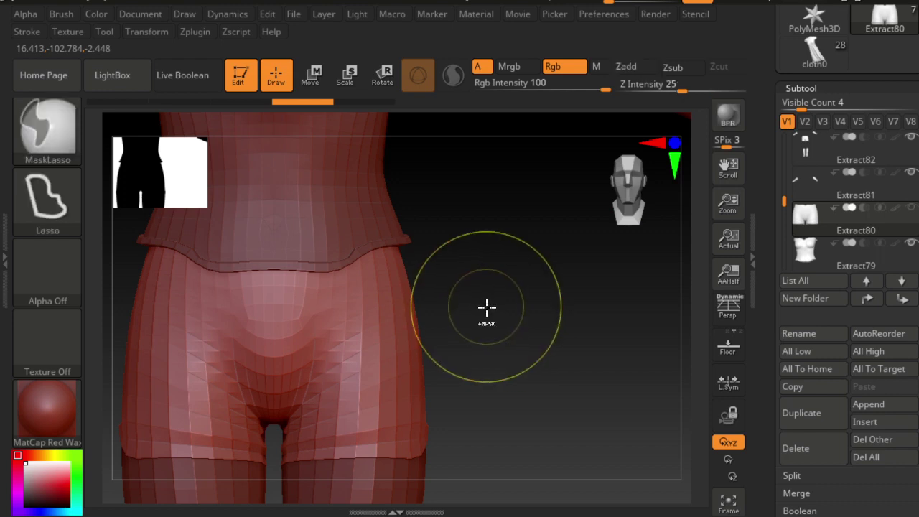
{"action": "right_click_drag", "start_coordinate": [486, 311], "coordinate": [574, 318], "text": "ctrl"}
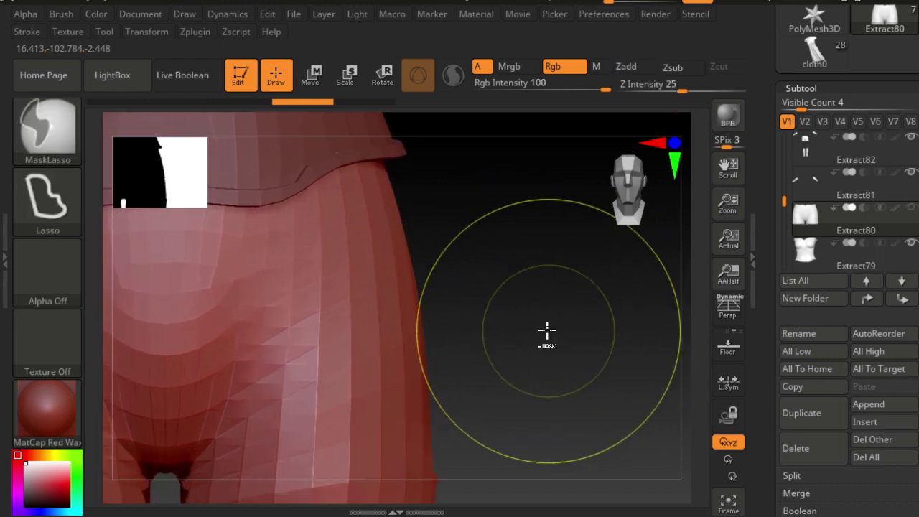
{"action": "right_click_drag", "start_coordinate": [504, 309], "coordinate": [531, 316], "text": "ctrl"}
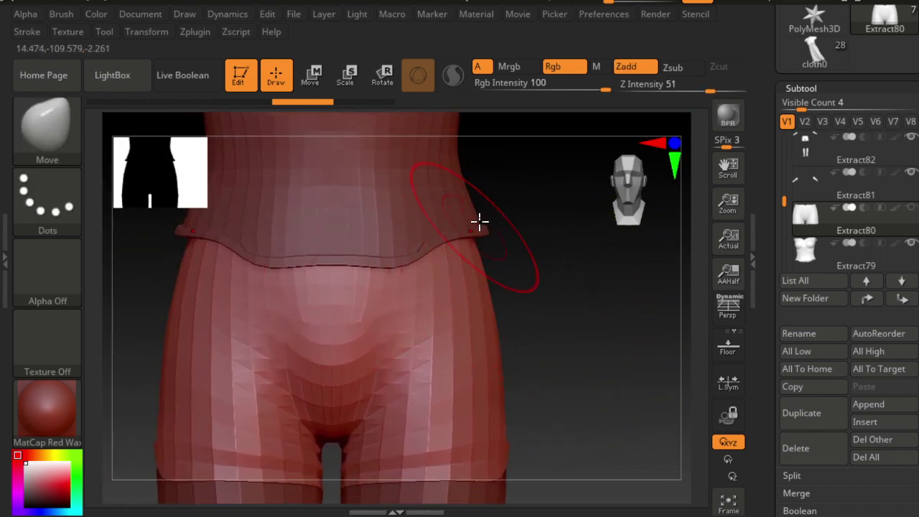
{"action": "mouse_move", "coordinate": [488, 215]}
{"action": "left_mouse_down", "text": "ctrl"}
{"action": "mouse_move", "coordinate": [212, 307]}
{"action": "mouse_move", "coordinate": [263, 316]}
{"action": "mouse_move", "coordinate": [280, 334]}
{"action": "mouse_move", "coordinate": [332, 353]}
{"action": "mouse_move", "coordinate": [372, 351]}
{"action": "left_mouse_up", "text": "ctrl"}
{"action": "left_click_drag", "start_coordinate": [404, 308], "coordinate": [467, 301], "text": "ctrl"}
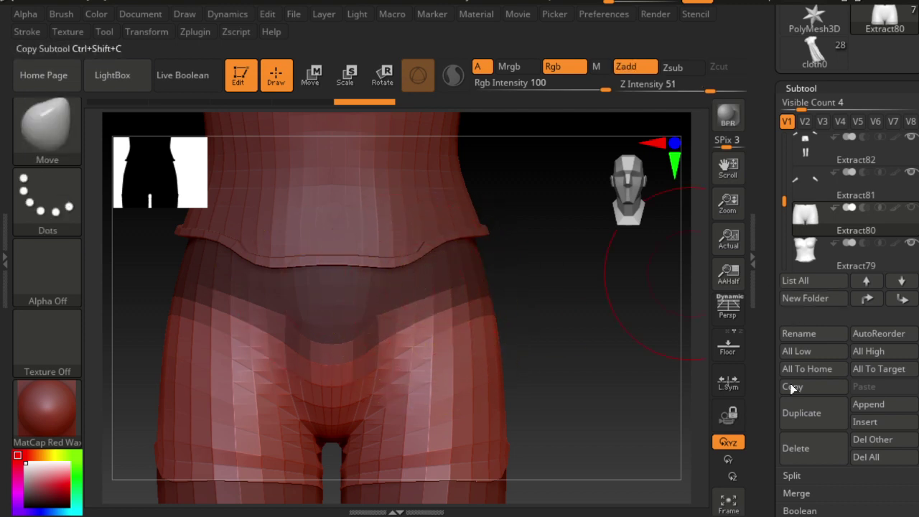
Extract the masked waist band at 0.02 thickness, redo it once, and accept it as Extract87.
{"action": "scroll", "coordinate": [793, 389], "scroll_direction": "down", "scroll_amount": 1}
{"action": "scroll", "coordinate": [800, 455], "scroll_direction": "down", "scroll_amount": 1}
{"action": "scroll", "coordinate": [789, 345], "scroll_direction": "down", "scroll_amount": 2}
{"action": "scroll", "coordinate": [796, 251], "scroll_direction": "down", "scroll_amount": 4}
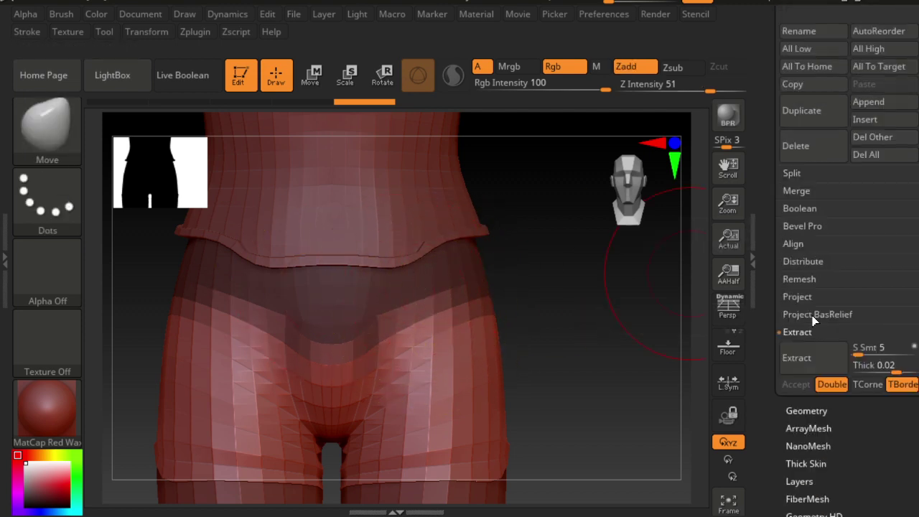
{"action": "scroll", "coordinate": [814, 321], "scroll_direction": "down", "scroll_amount": 3}
{"action": "scroll", "coordinate": [813, 321], "scroll_direction": "down", "scroll_amount": 2}
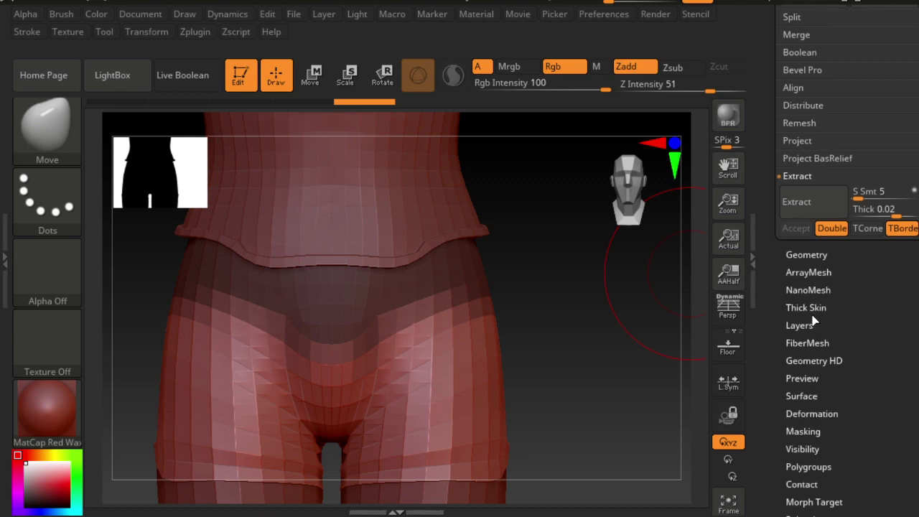
{"action": "left_click", "coordinate": [814, 214]}
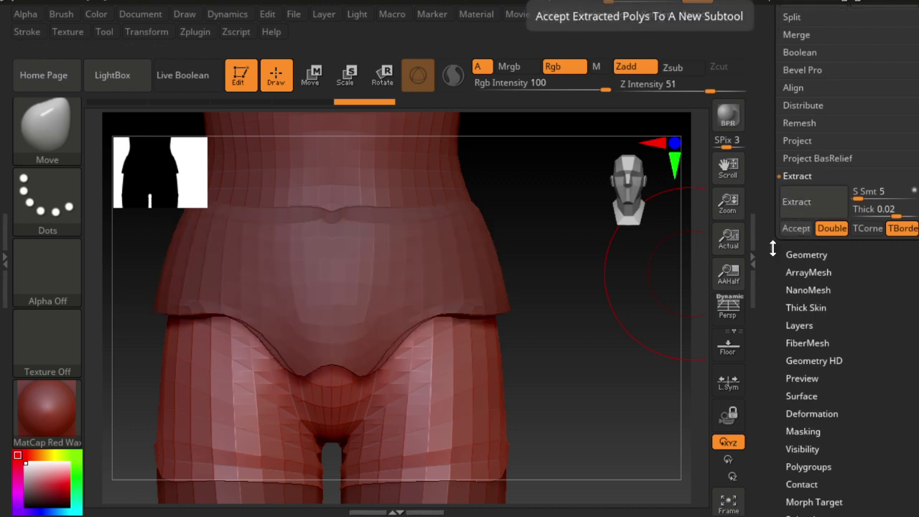
{"action": "key", "text": "ctrl+z"}
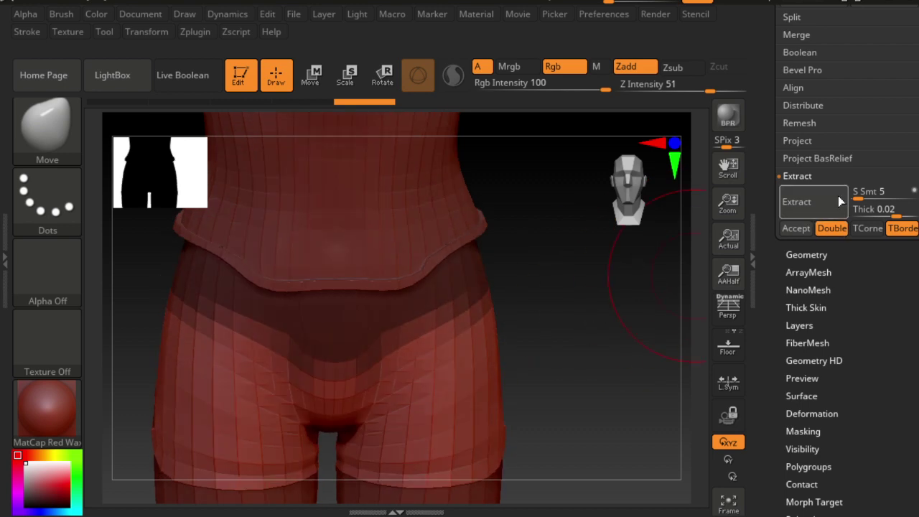
{"action": "left_click", "coordinate": [840, 202]}
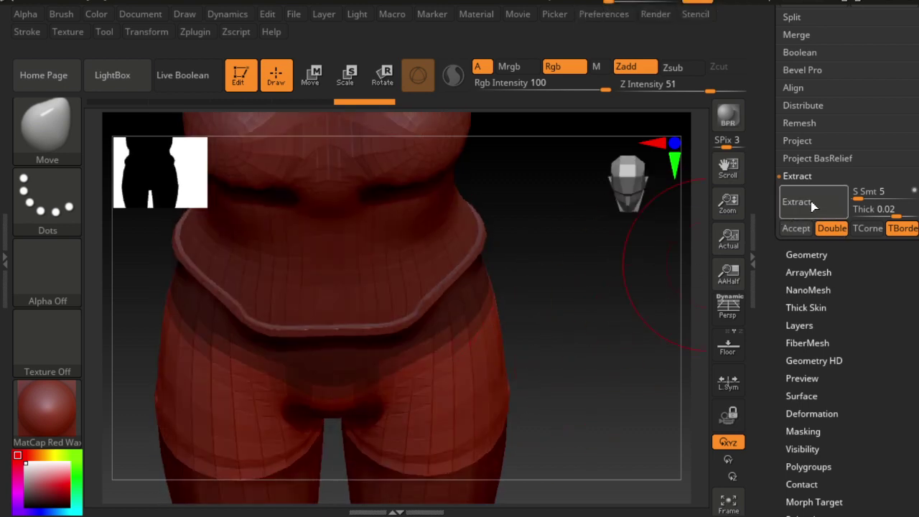
{"action": "left_click", "coordinate": [812, 206]}
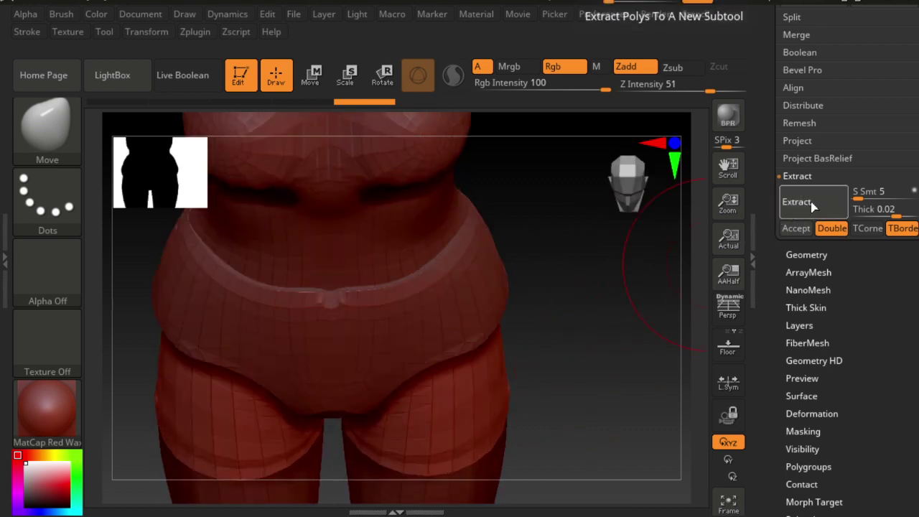
{"action": "left_click", "coordinate": [795, 229]}
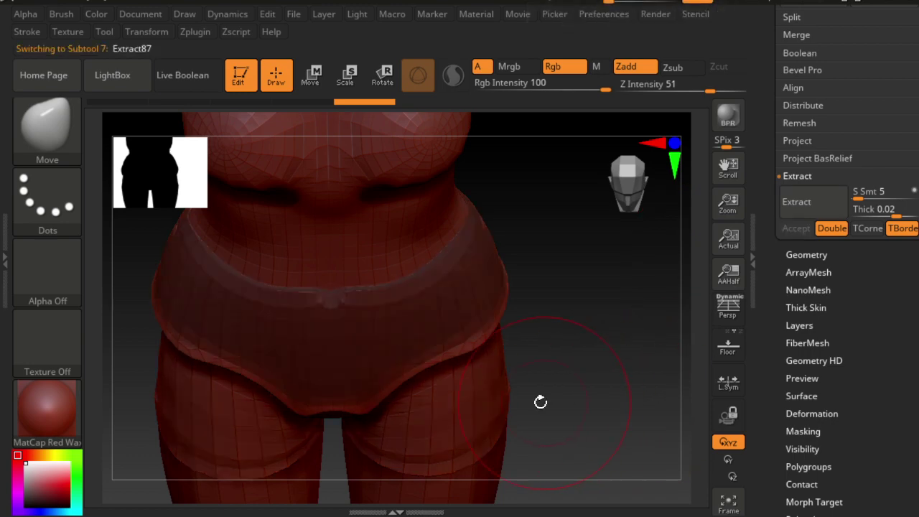
Pull the front flap down at the crotch and flare its lower edges outward.
{"action": "left_click_drag", "start_coordinate": [611, 410], "coordinate": [611, 351]}
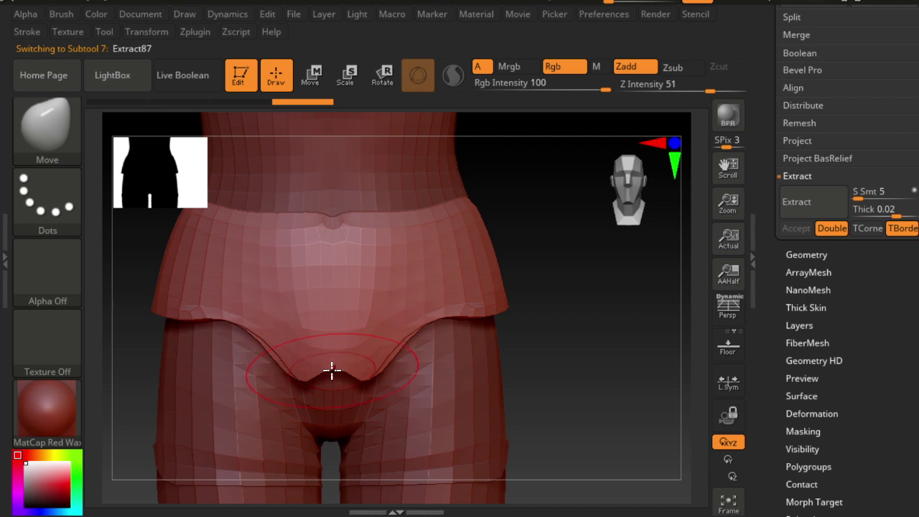
{"action": "mouse_move", "coordinate": [332, 370]}
{"action": "left_mouse_down"}
{"action": "mouse_move", "coordinate": [328, 437]}
{"action": "mouse_move", "coordinate": [349, 476]}
{"action": "left_mouse_up"}
{"action": "left_click_drag", "start_coordinate": [375, 427], "coordinate": [365, 481]}
{"action": "left_click_drag", "start_coordinate": [394, 382], "coordinate": [383, 389]}
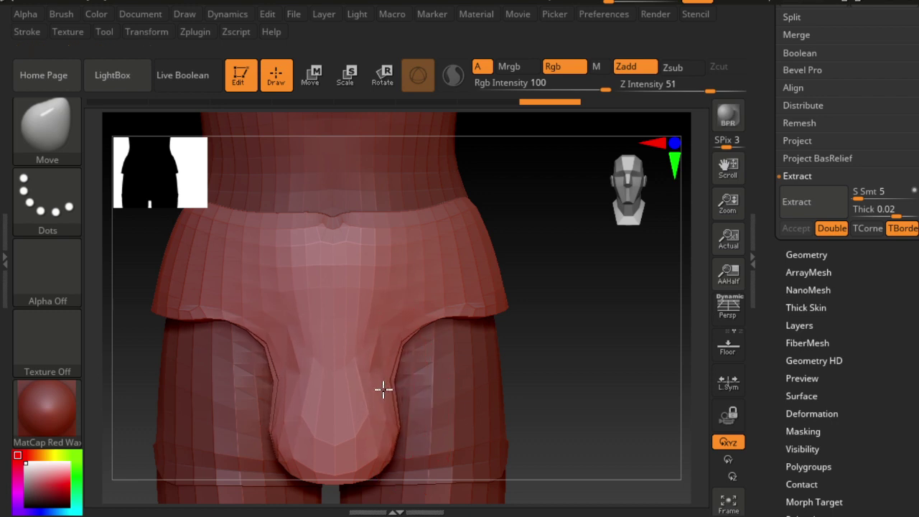
{"action": "key", "text": "ctrl+z"}
{"action": "key", "text": "ctrl+z"}
{"action": "key", "text": "ctrl+z"}
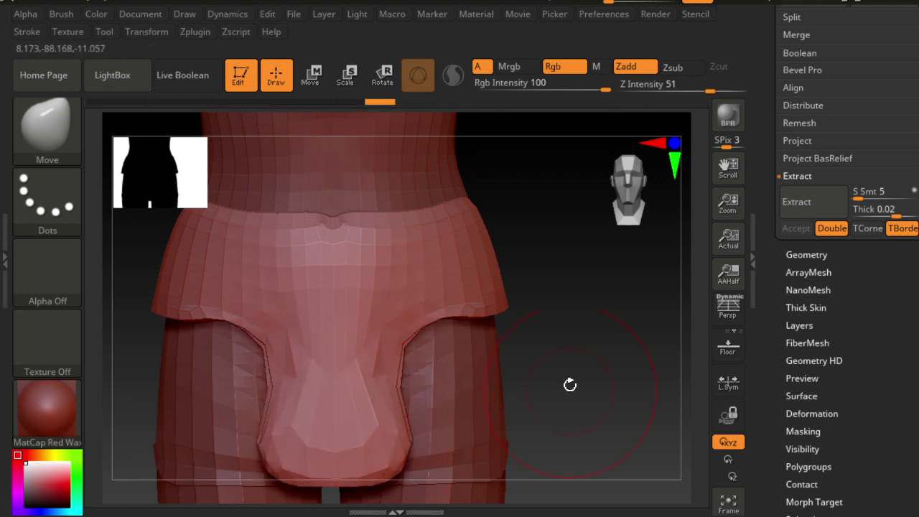
{"action": "mouse_move", "coordinate": [506, 311]}
{"action": "left_mouse_down"}
{"action": "mouse_move", "coordinate": [521, 327]}
{"action": "mouse_move", "coordinate": [519, 380]}
{"action": "mouse_move", "coordinate": [503, 424]}
{"action": "mouse_move", "coordinate": [513, 430]}
{"action": "mouse_move", "coordinate": [467, 424]}
{"action": "left_mouse_up"}
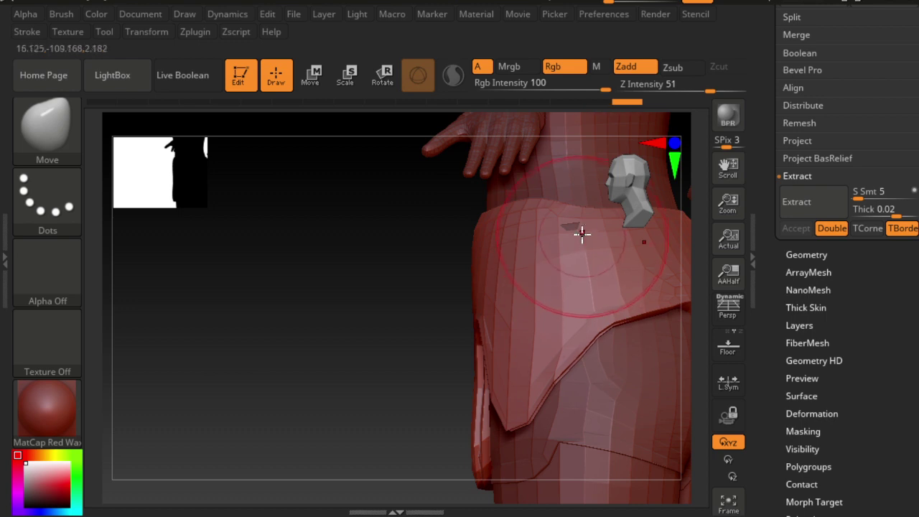
From the back, drag the back flap down to cover more of the hips and buttocks.
{"action": "left_click_drag", "start_coordinate": [396, 285], "coordinate": [427, 264]}
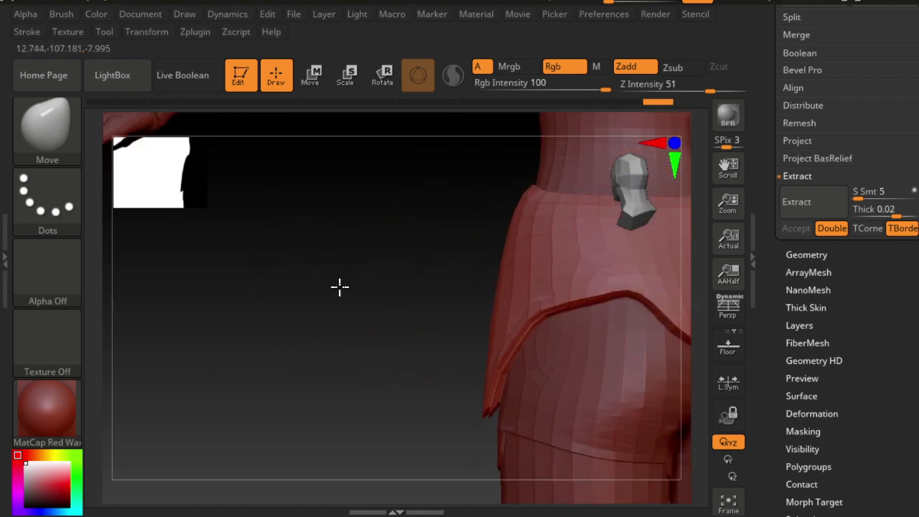
{"action": "left_click_drag", "start_coordinate": [513, 256], "coordinate": [509, 302]}
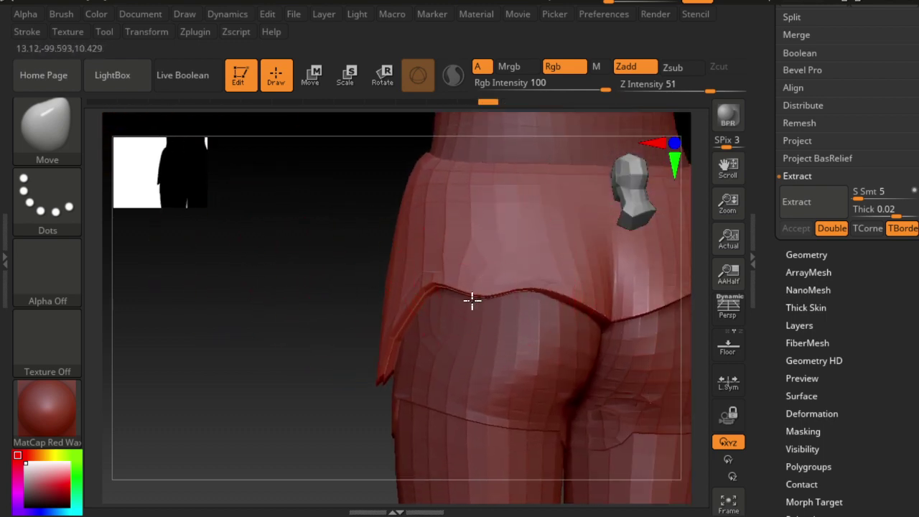
{"action": "mouse_move", "coordinate": [619, 305]}
{"action": "left_mouse_down"}
{"action": "mouse_move", "coordinate": [608, 424]}
{"action": "mouse_move", "coordinate": [607, 415]}
{"action": "left_mouse_up"}
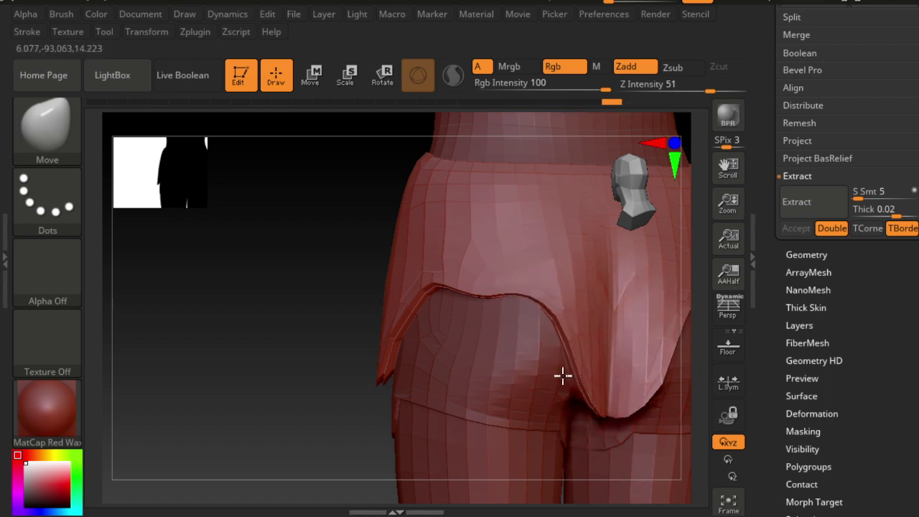
{"action": "mouse_move", "coordinate": [308, 335]}
{"action": "left_mouse_down"}
{"action": "mouse_move", "coordinate": [205, 322]}
{"action": "mouse_move", "coordinate": [438, 324]}
{"action": "left_mouse_up"}
{"action": "left_click_drag", "start_coordinate": [570, 306], "coordinate": [562, 338]}
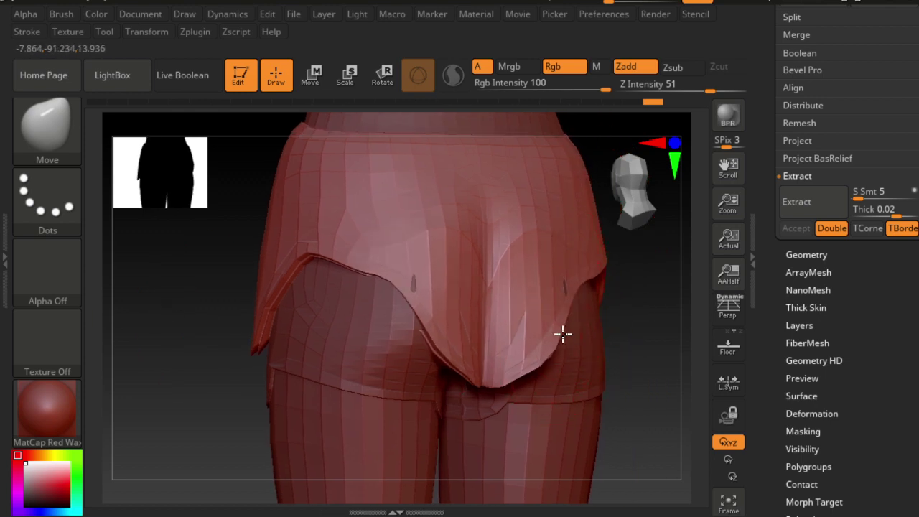
{"action": "mouse_move", "coordinate": [490, 334]}
{"action": "left_mouse_down"}
{"action": "mouse_move", "coordinate": [478, 385]}
{"action": "mouse_move", "coordinate": [431, 371]}
{"action": "left_mouse_up"}
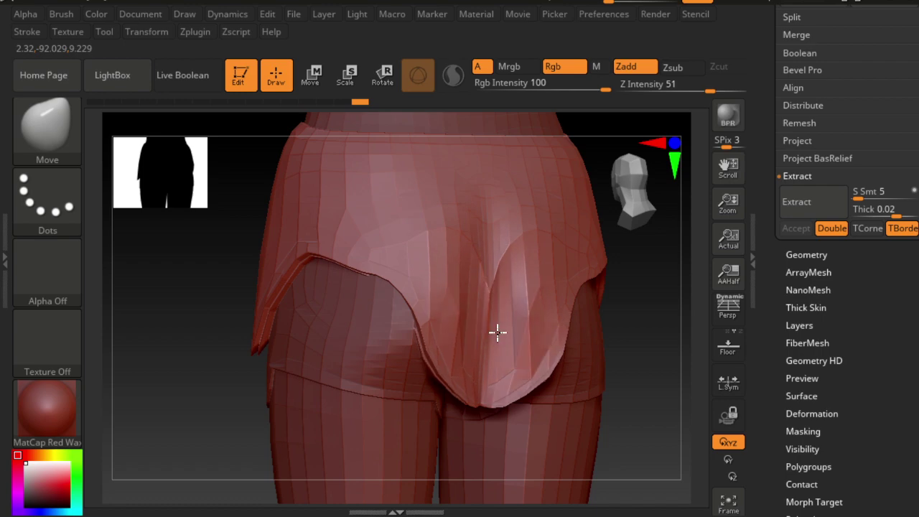
Reshape the back flap's lower tip, then check the loincloth from side and front views.
{"action": "mouse_move", "coordinate": [620, 366]}
{"action": "left_mouse_down"}
{"action": "mouse_move", "coordinate": [565, 385]}
{"action": "mouse_move", "coordinate": [491, 378]}
{"action": "left_mouse_up"}
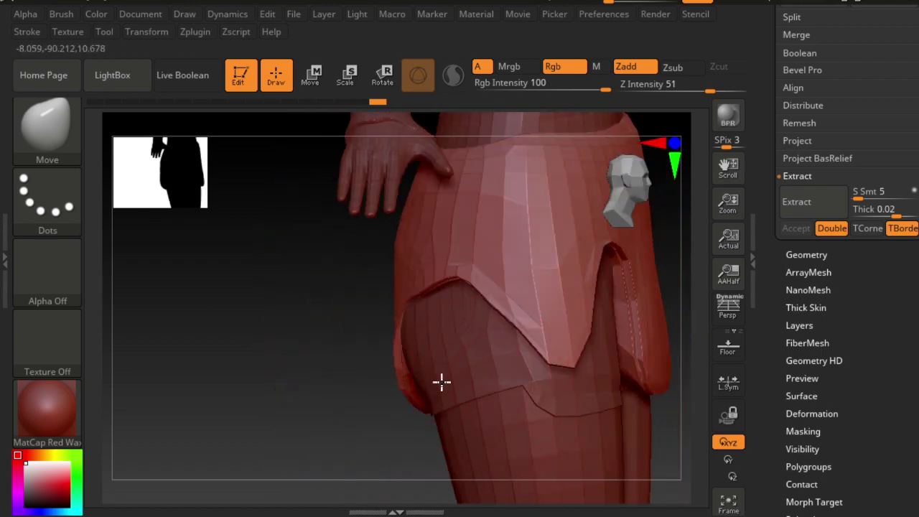
{"action": "left_click_drag", "start_coordinate": [361, 395], "coordinate": [365, 396]}
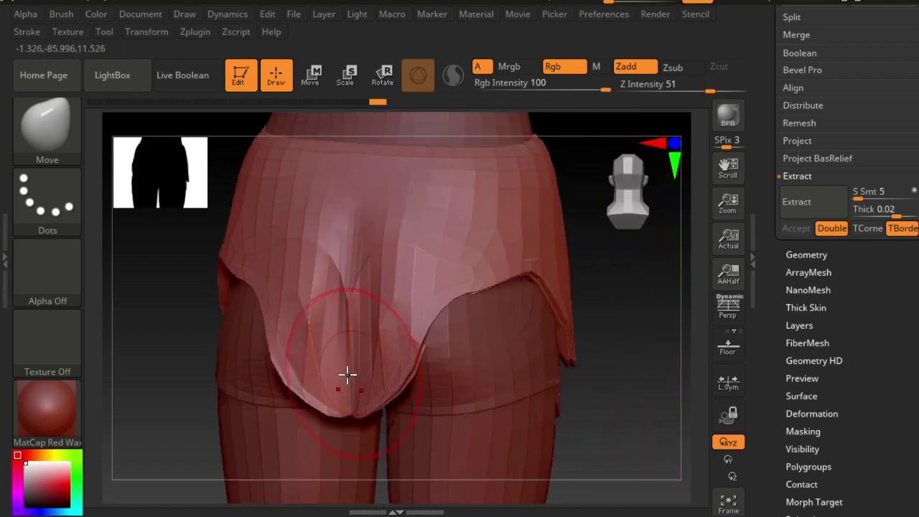
{"action": "mouse_move", "coordinate": [342, 354]}
{"action": "left_mouse_down"}
{"action": "mouse_move", "coordinate": [277, 352]}
{"action": "mouse_move", "coordinate": [361, 336]}
{"action": "mouse_move", "coordinate": [349, 334]}
{"action": "left_mouse_up"}
{"action": "left_click_drag", "start_coordinate": [568, 411], "coordinate": [527, 410]}
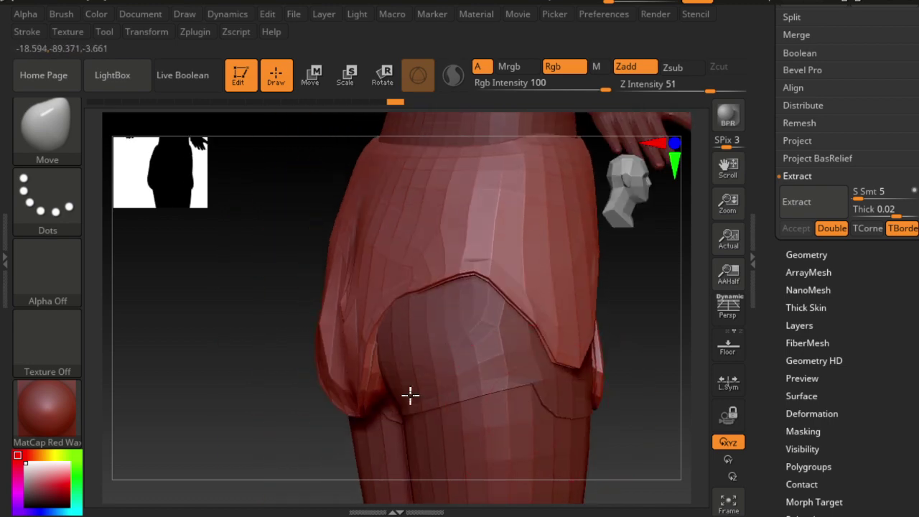
{"action": "mouse_move", "coordinate": [225, 377]}
{"action": "left_mouse_down"}
{"action": "mouse_move", "coordinate": [304, 383]}
{"action": "mouse_move", "coordinate": [320, 433]}
{"action": "mouse_move", "coordinate": [440, 459]}
{"action": "mouse_move", "coordinate": [363, 428]}
{"action": "mouse_move", "coordinate": [649, 218]}
{"action": "mouse_move", "coordinate": [649, 189]}
{"action": "left_mouse_up"}
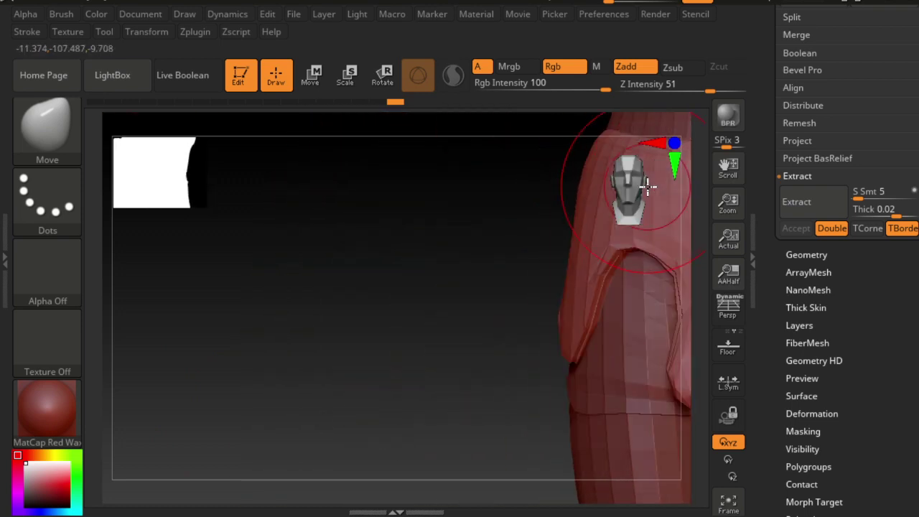
{"action": "mouse_move", "coordinate": [436, 298]}
{"action": "left_mouse_down"}
{"action": "mouse_move", "coordinate": [345, 314]}
{"action": "mouse_move", "coordinate": [394, 341]}
{"action": "mouse_move", "coordinate": [277, 247]}
{"action": "mouse_move", "coordinate": [352, 353]}
{"action": "left_mouse_up"}
Zoom in on the pelvis and lift the loincloth flap edge at the thigh notch with symmetric Move.
{"action": "key", "text": "ctrl"}
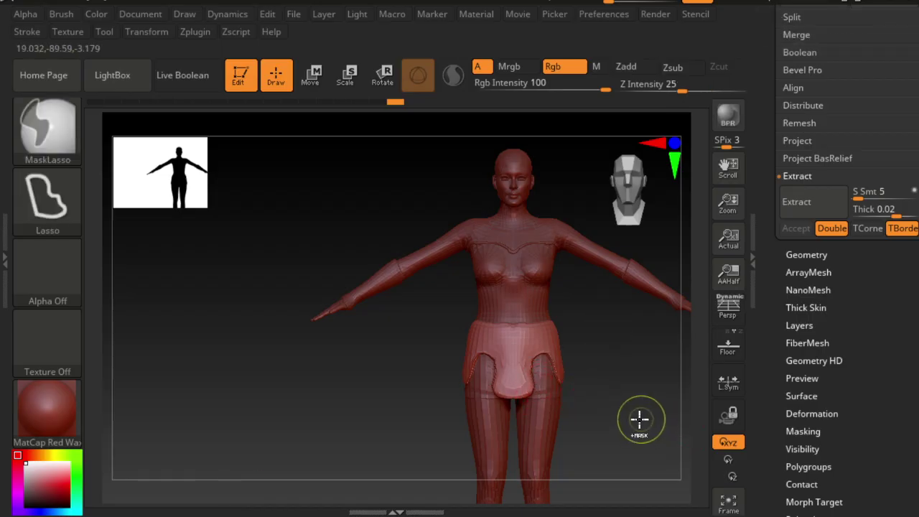
{"action": "left_click_drag", "start_coordinate": [640, 421], "coordinate": [697, 443], "text": "alt"}
{"action": "mouse_move", "coordinate": [588, 394]}
{"action": "left_mouse_down"}
{"action": "mouse_move", "coordinate": [582, 379]}
{"action": "mouse_move", "coordinate": [597, 369]}
{"action": "mouse_move", "coordinate": [550, 405]}
{"action": "mouse_move", "coordinate": [552, 423]}
{"action": "mouse_move", "coordinate": [574, 373]}
{"action": "left_mouse_up"}
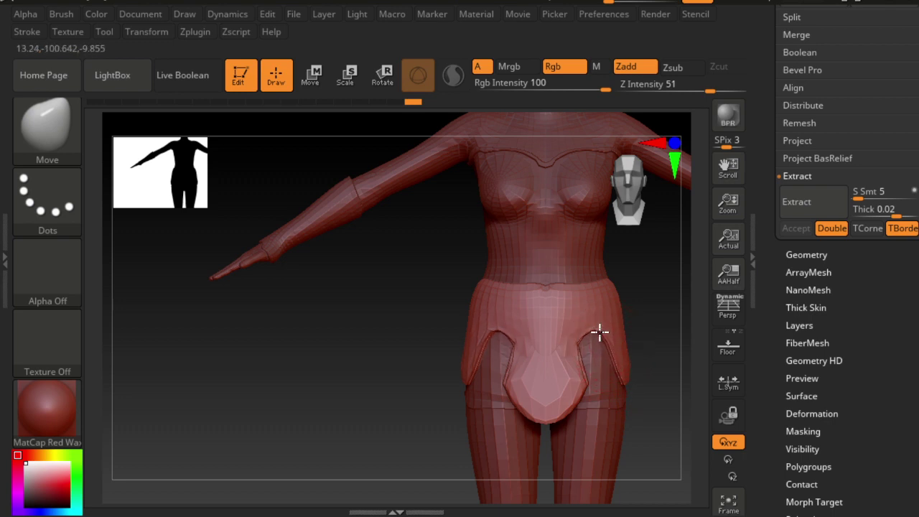
Nudge the thigh flap edge and pull the loincloth's lower back edge up over the hip.
{"action": "left_click_drag", "start_coordinate": [600, 331], "coordinate": [595, 335]}
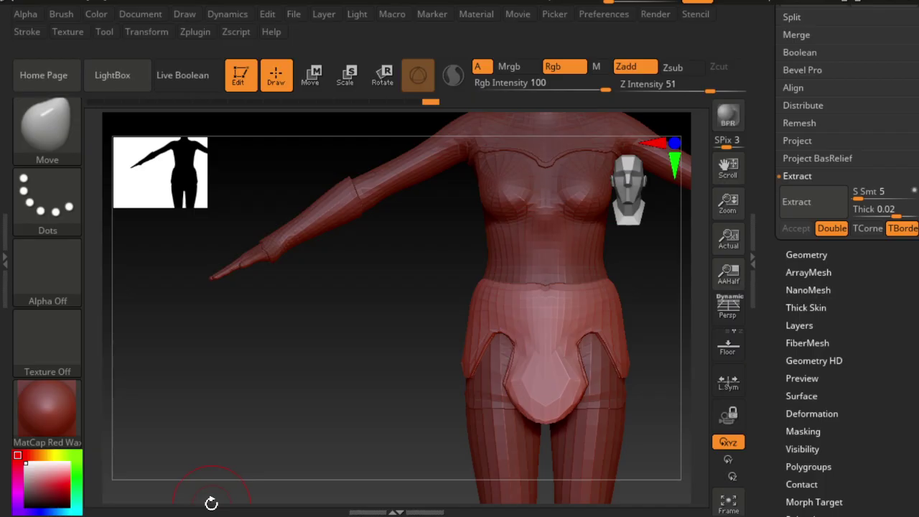
{"action": "mouse_move", "coordinate": [396, 381]}
{"action": "left_mouse_down"}
{"action": "mouse_move", "coordinate": [324, 372]}
{"action": "mouse_move", "coordinate": [615, 339]}
{"action": "left_mouse_up"}
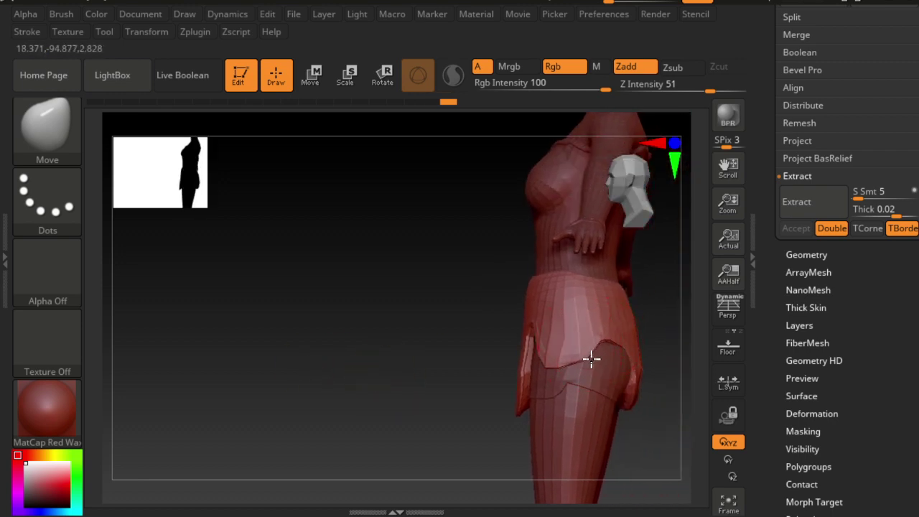
{"action": "mouse_move", "coordinate": [595, 385]}
{"action": "left_mouse_down"}
{"action": "mouse_move", "coordinate": [589, 363]}
{"action": "mouse_move", "coordinate": [609, 328]}
{"action": "mouse_move", "coordinate": [586, 376]}
{"action": "mouse_move", "coordinate": [566, 371]}
{"action": "mouse_move", "coordinate": [566, 382]}
{"action": "mouse_move", "coordinate": [568, 374]}
{"action": "left_mouse_up"}
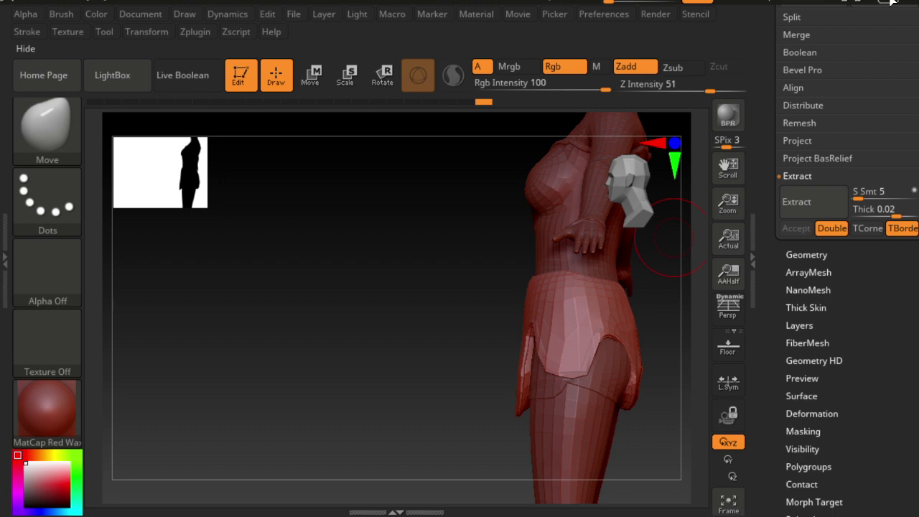
Orbit between front and three-quarter back views to check the loincloth shape.
{"action": "mouse_move", "coordinate": [264, 415]}
{"action": "left_mouse_down"}
{"action": "mouse_move", "coordinate": [281, 385]}
{"action": "mouse_move", "coordinate": [327, 391]}
{"action": "left_mouse_up"}
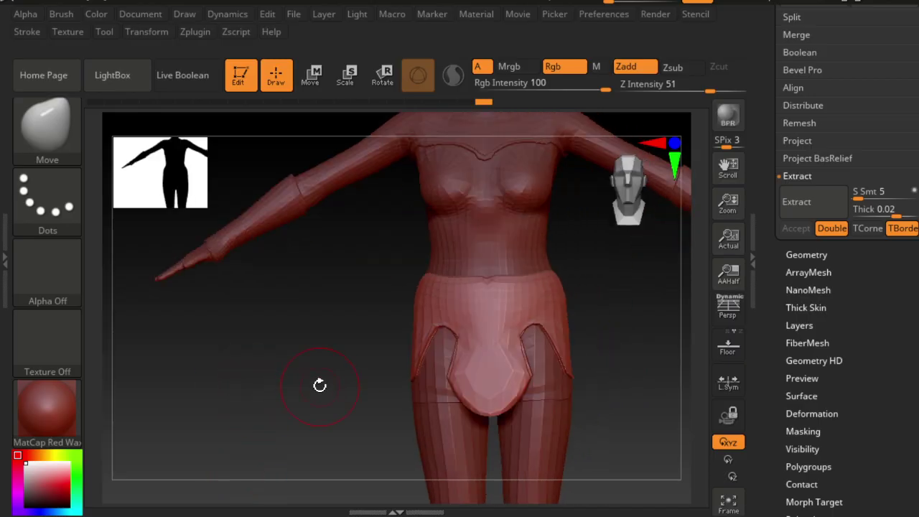
{"action": "mouse_move", "coordinate": [625, 394]}
{"action": "left_mouse_down"}
{"action": "mouse_move", "coordinate": [622, 417]}
{"action": "mouse_move", "coordinate": [597, 421]}
{"action": "mouse_move", "coordinate": [549, 406]}
{"action": "mouse_move", "coordinate": [648, 407]}
{"action": "mouse_move", "coordinate": [607, 417]}
{"action": "mouse_move", "coordinate": [648, 418]}
{"action": "mouse_move", "coordinate": [615, 363]}
{"action": "mouse_move", "coordinate": [630, 419]}
{"action": "mouse_move", "coordinate": [560, 424]}
{"action": "mouse_move", "coordinate": [581, 431]}
{"action": "mouse_move", "coordinate": [568, 440]}
{"action": "mouse_move", "coordinate": [412, 417]}
{"action": "mouse_move", "coordinate": [440, 424]}
{"action": "mouse_move", "coordinate": [475, 364]}
{"action": "left_mouse_up"}
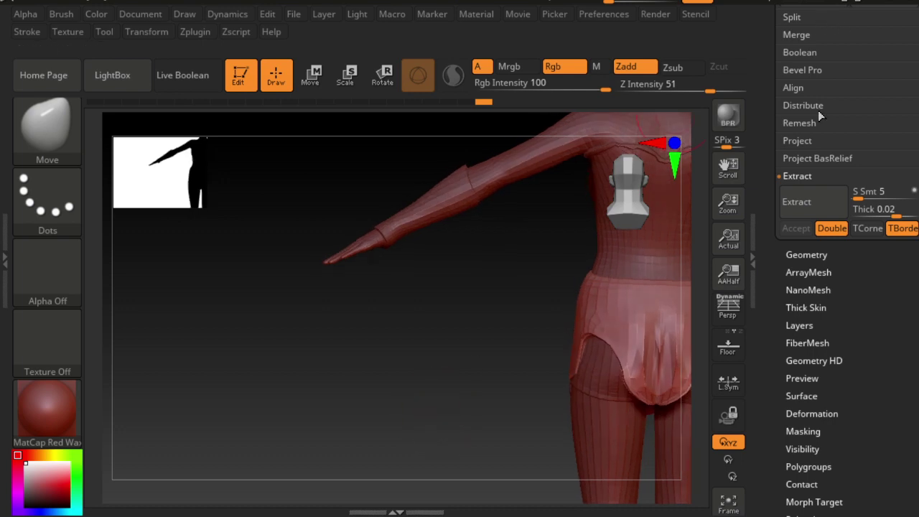
{"action": "mouse_move", "coordinate": [423, 326]}
{"action": "left_mouse_down"}
{"action": "mouse_move", "coordinate": [326, 316]}
{"action": "mouse_move", "coordinate": [366, 298]}
{"action": "left_mouse_up"}
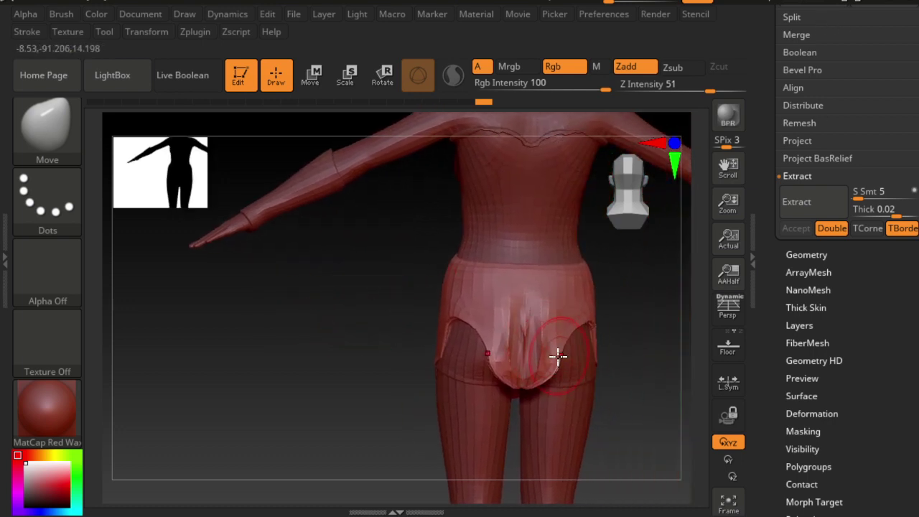
Remesh the loincloth with ZRemesher using a Target Polygons Count of 1.16908.
{"action": "left_click", "coordinate": [831, 276]}
{"action": "scroll", "coordinate": [821, 144], "scroll_direction": "down", "scroll_amount": 1}
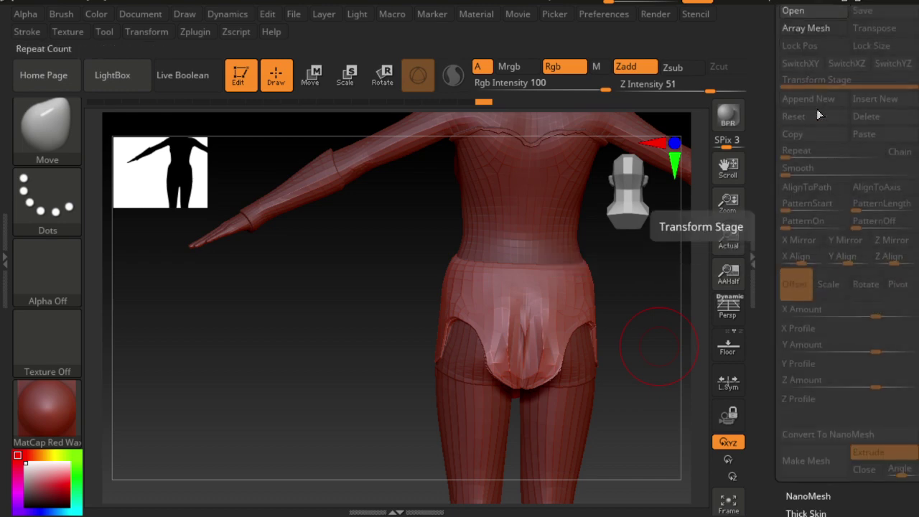
{"action": "scroll", "coordinate": [819, 186], "scroll_direction": "down", "scroll_amount": 3}
{"action": "scroll", "coordinate": [826, 230], "scroll_direction": "down", "scroll_amount": 3}
{"action": "scroll", "coordinate": [836, 273], "scroll_direction": "down", "scroll_amount": 1}
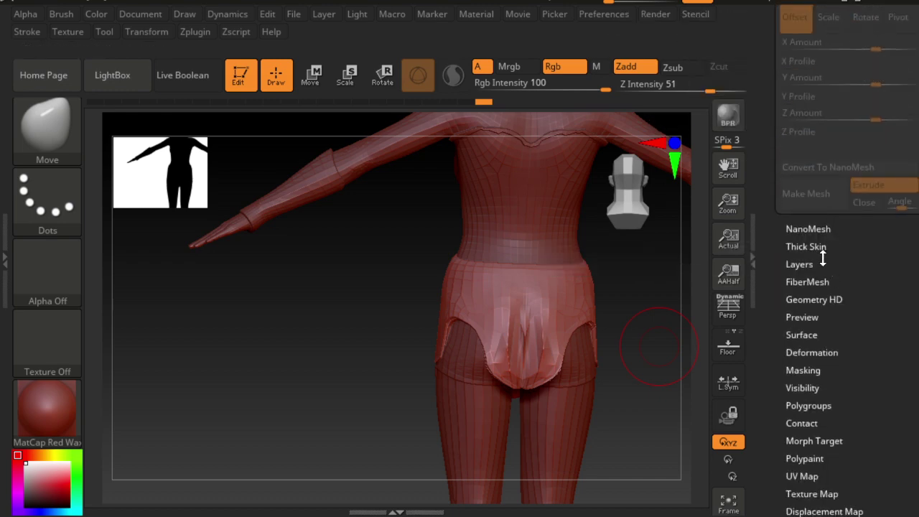
{"action": "scroll", "coordinate": [819, 276], "scroll_direction": "up", "scroll_amount": 5}
{"action": "scroll", "coordinate": [820, 276], "scroll_direction": "up", "scroll_amount": 5}
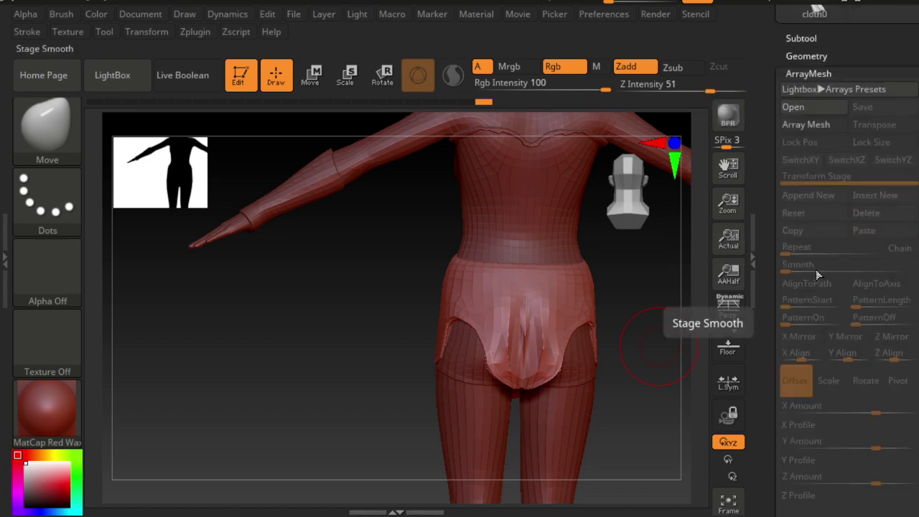
{"action": "scroll", "coordinate": [811, 269], "scroll_direction": "up", "scroll_amount": 5}
{"action": "left_click", "coordinate": [806, 272]}
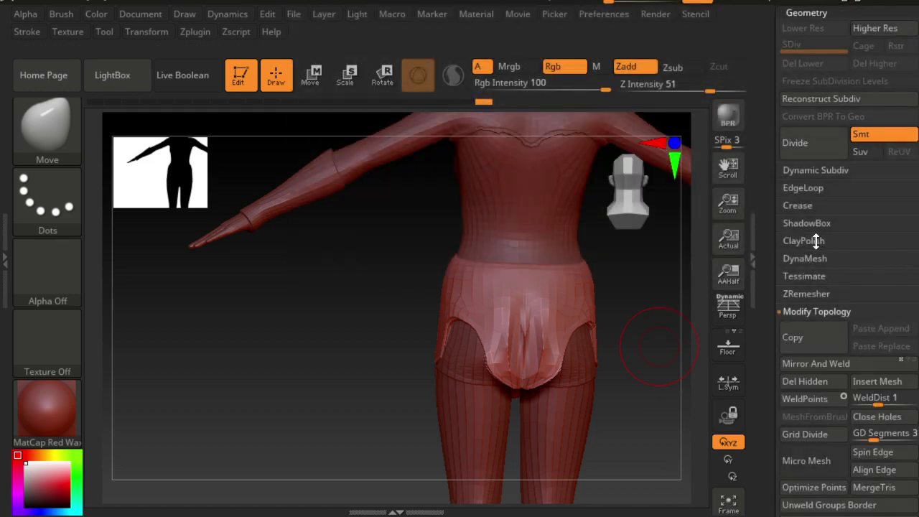
{"action": "left_click", "coordinate": [824, 291]}
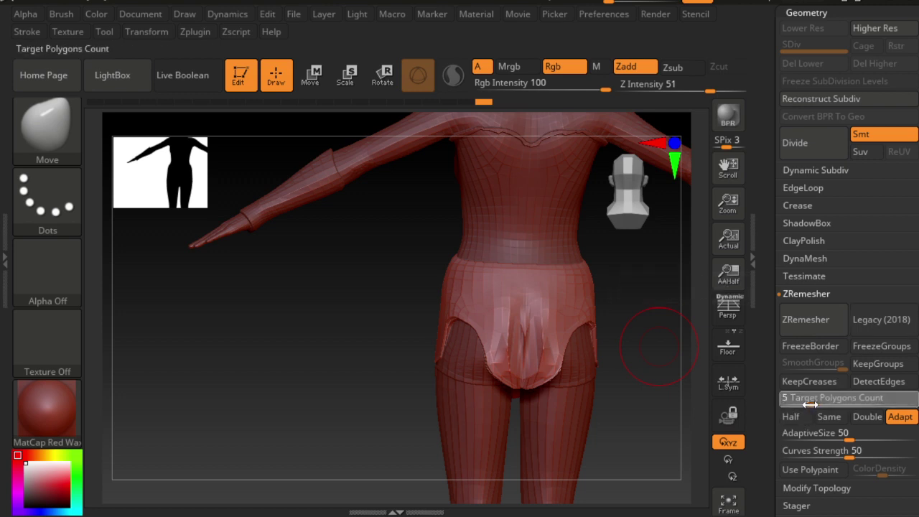
{"action": "left_click_drag", "start_coordinate": [801, 406], "coordinate": [789, 406]}
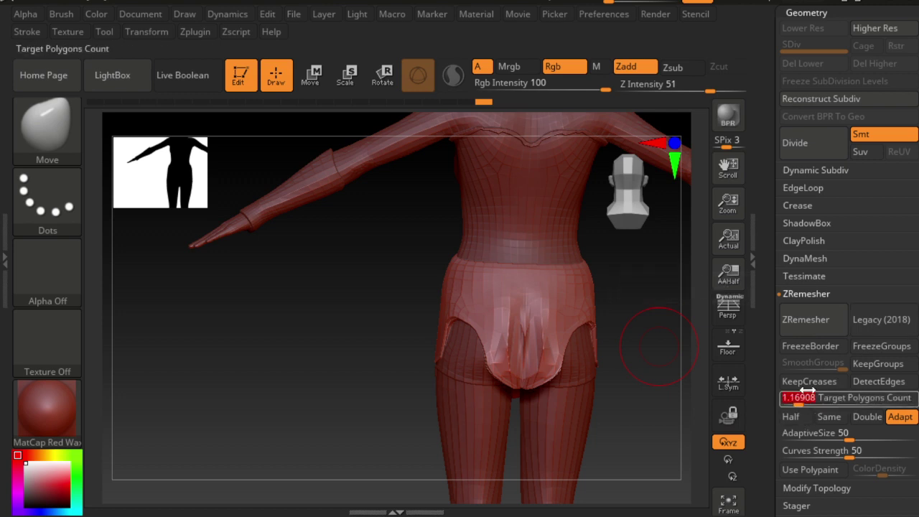
{"action": "left_click", "coordinate": [819, 322]}
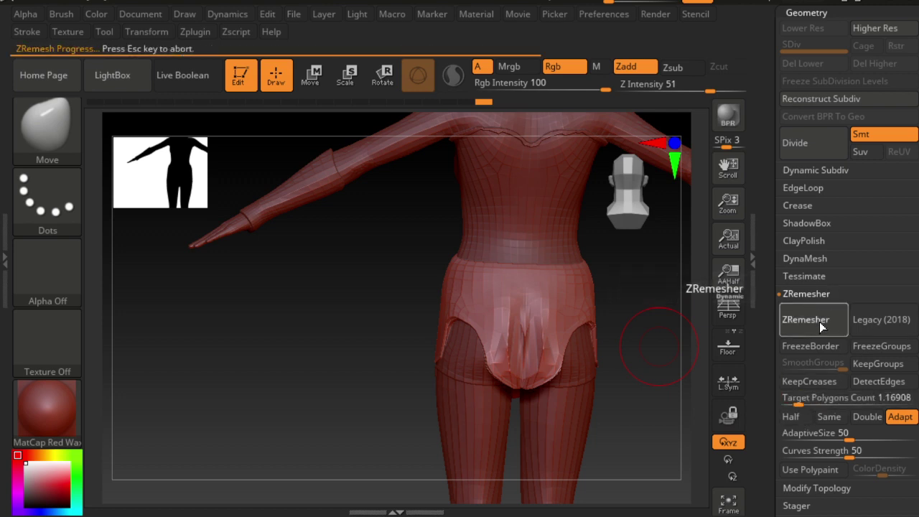
Shift-smooth the loincloth's crotch and left hip, then load the ZModeler brush.
{"action": "key", "text": "ctrl"}
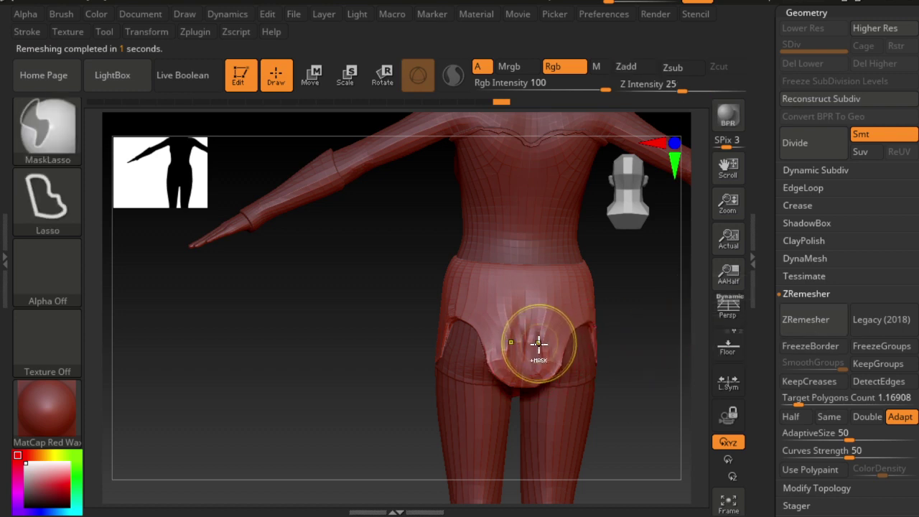
{"action": "key", "text": "ctrl"}
{"action": "key", "text": "shift"}
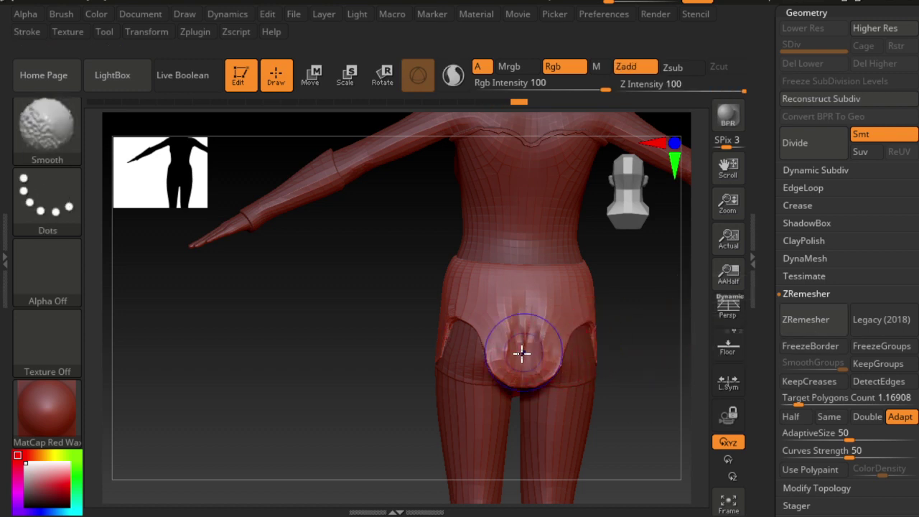
{"action": "mouse_move", "coordinate": [524, 339]}
{"action": "left_mouse_down", "text": "shift"}
{"action": "mouse_move", "coordinate": [563, 410]}
{"action": "mouse_move", "coordinate": [476, 328]}
{"action": "left_mouse_up", "text": "shift"}
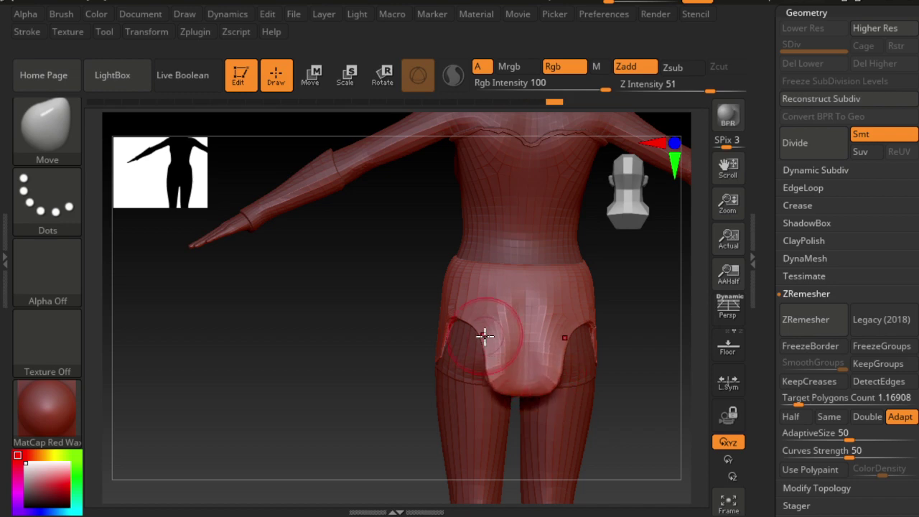
{"action": "left_click_drag", "start_coordinate": [330, 353], "coordinate": [122, 179]}
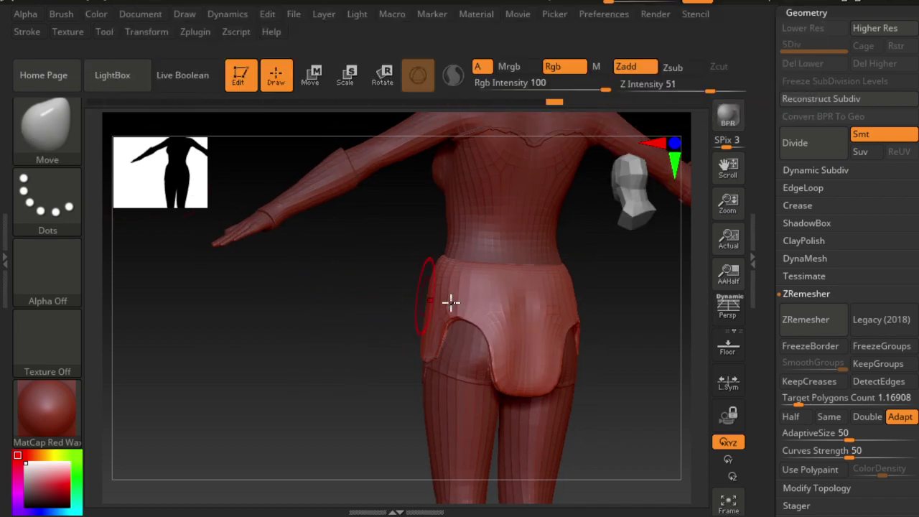
{"action": "left_click", "coordinate": [64, 165]}
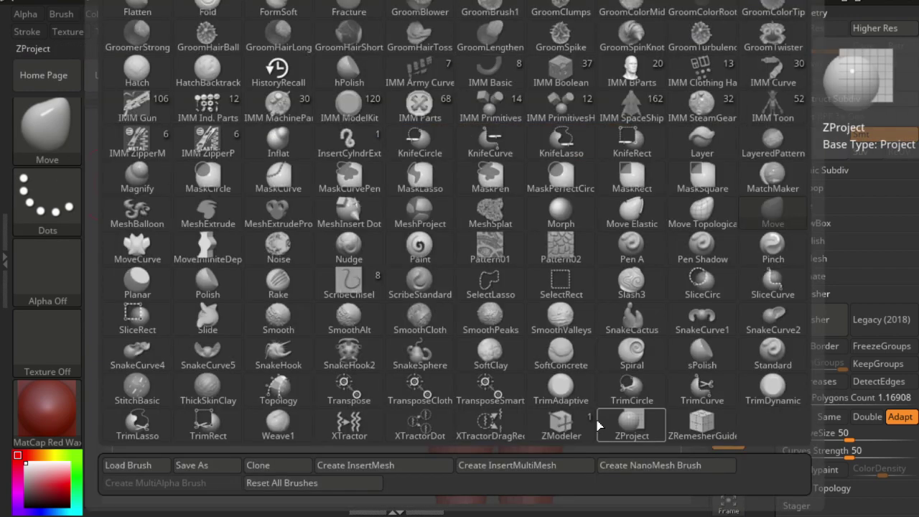
{"action": "left_click", "coordinate": [567, 424]}
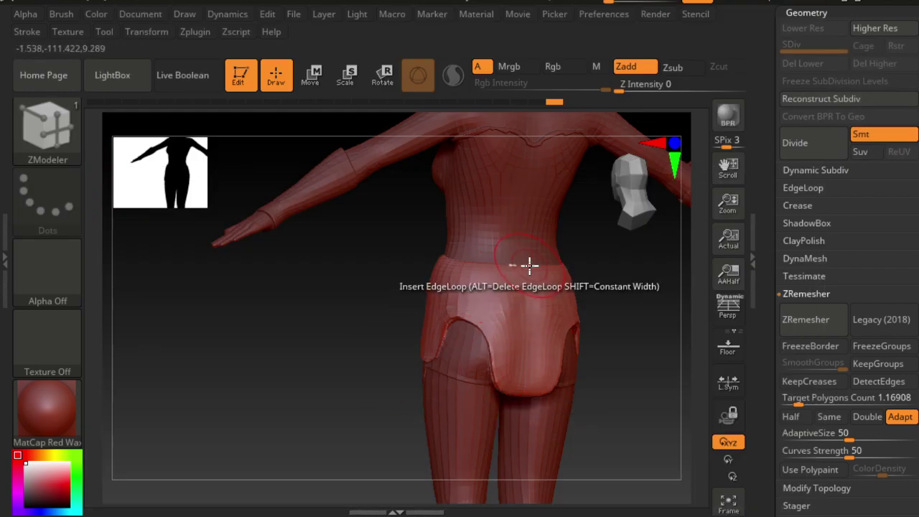
Zoom in on the shorts and extrude the waistband polyloop into a raised lip.
{"action": "key", "text": "ctrl"}
{"action": "right_click_drag", "start_coordinate": [645, 288], "coordinate": [677, 386], "text": "ctrl"}
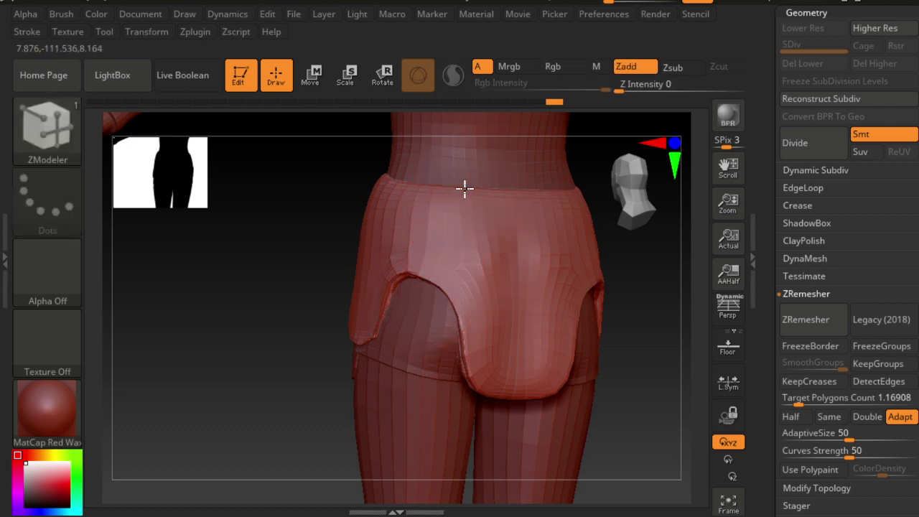
{"action": "left_click_drag", "start_coordinate": [472, 189], "coordinate": [488, 190]}
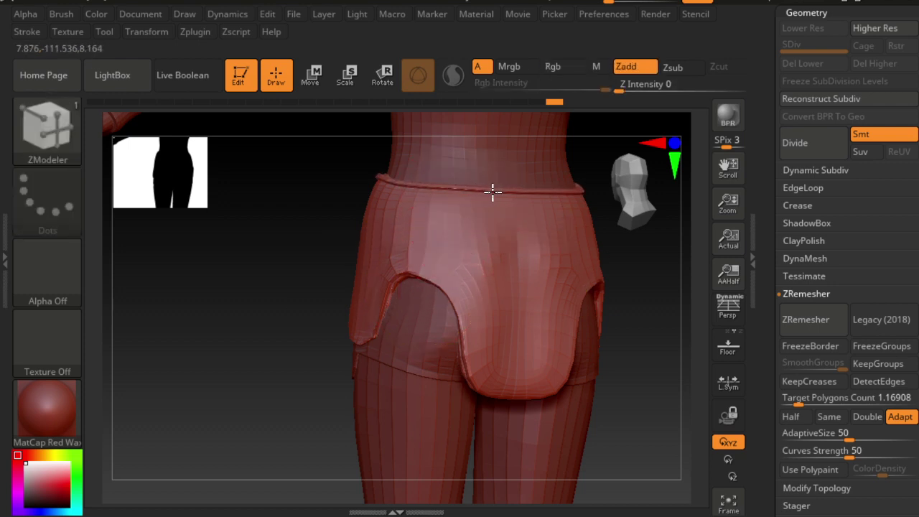
Extrude thick lips along both leg openings and insert edge loops across the front panel and hips.
{"action": "left_click_drag", "start_coordinate": [311, 375], "coordinate": [442, 384]}
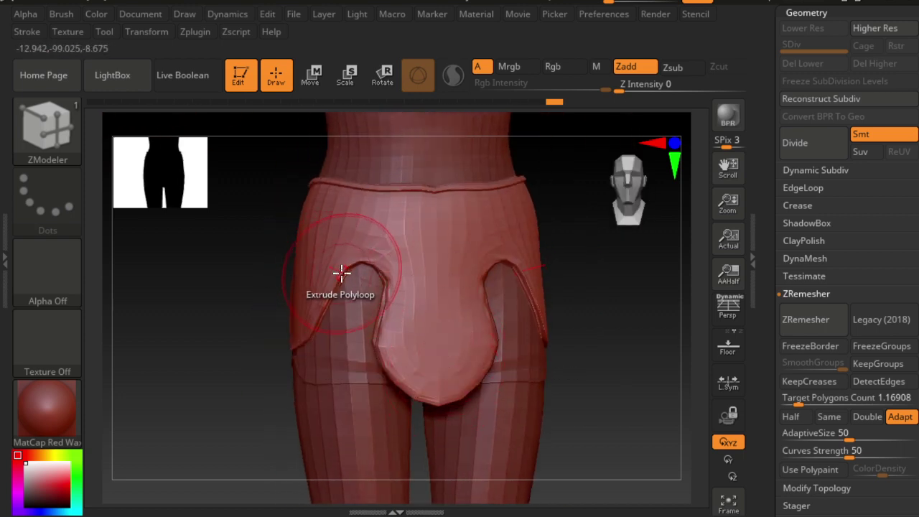
{"action": "left_click_drag", "start_coordinate": [342, 271], "coordinate": [357, 273]}
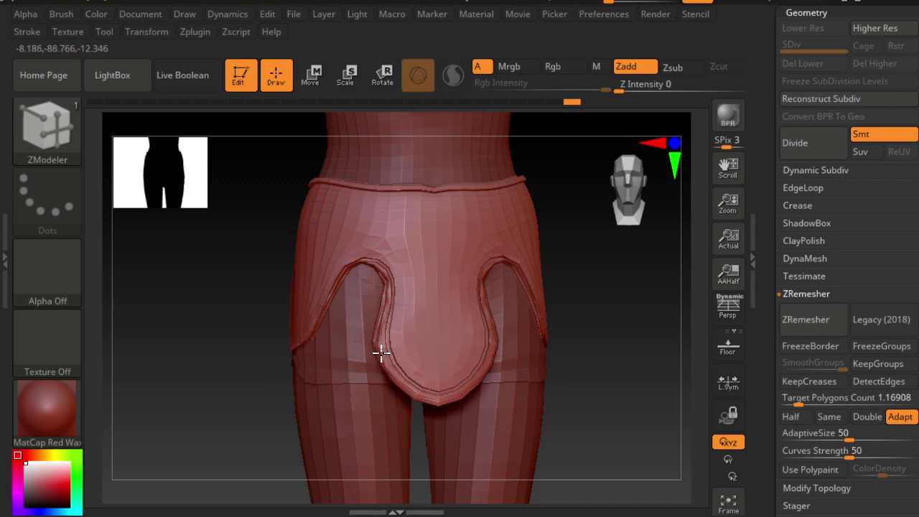
{"action": "left_click_drag", "start_coordinate": [386, 353], "coordinate": [416, 252]}
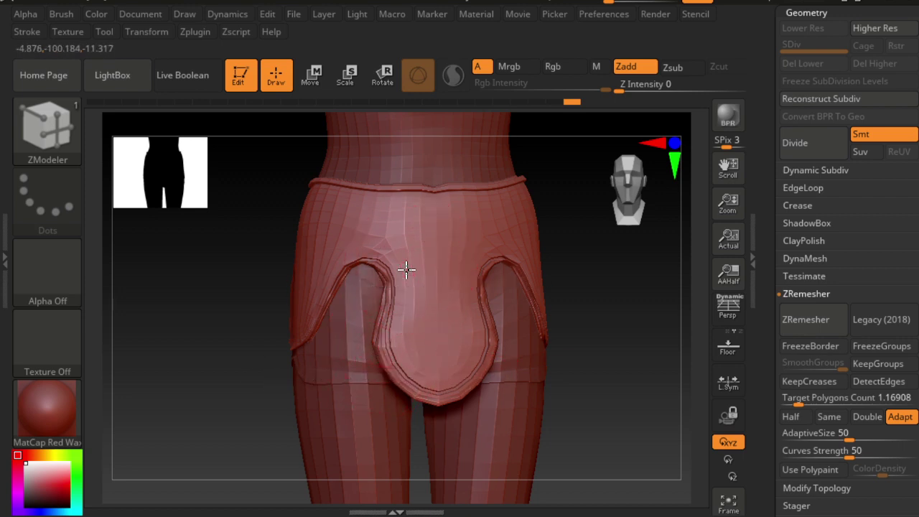
{"action": "left_click", "coordinate": [357, 226]}
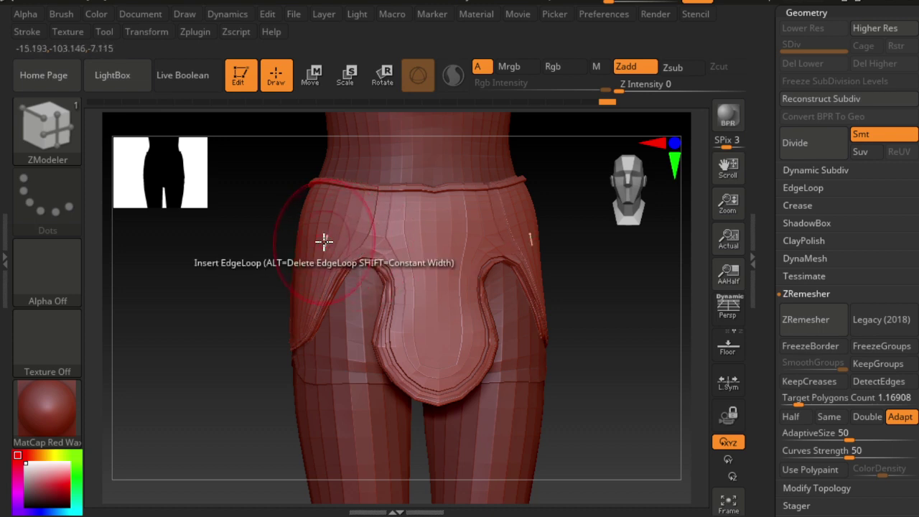
{"action": "left_click", "coordinate": [324, 243]}
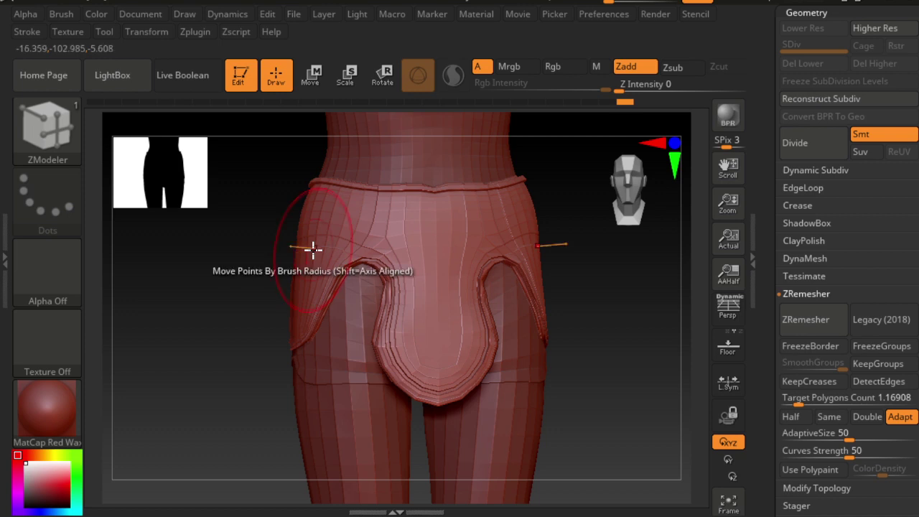
Return to ZModeler (BZM) and insert vertical edge loops down the loincloth's front panel.
{"action": "mouse_move", "coordinate": [308, 246]}
{"action": "right_mouse_down"}
{"action": "mouse_move", "coordinate": [260, 297]}
{"action": "mouse_move", "coordinate": [287, 297]}
{"action": "right_mouse_up"}
{"action": "key", "text": "b"}
{"action": "key", "text": "z"}
{"action": "key", "text": "m"}
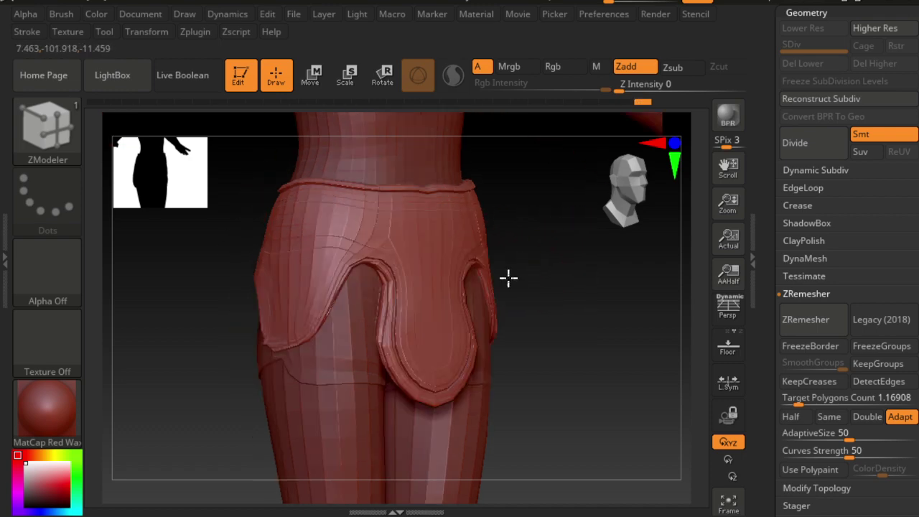
{"action": "mouse_move", "coordinate": [507, 277]}
{"action": "left_mouse_down"}
{"action": "mouse_move", "coordinate": [392, 281]}
{"action": "mouse_move", "coordinate": [426, 280]}
{"action": "left_mouse_up"}
{"action": "left_click_drag", "start_coordinate": [486, 273], "coordinate": [539, 272], "text": "shift"}
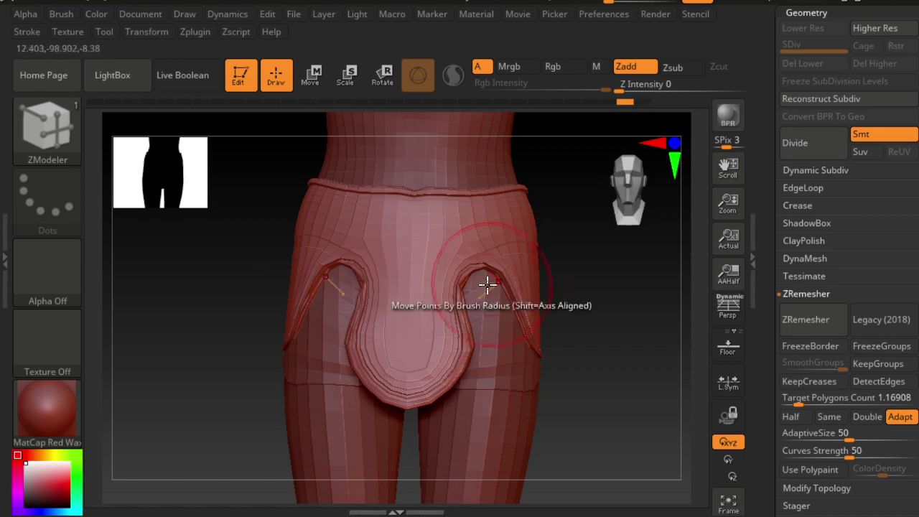
{"action": "mouse_move", "coordinate": [653, 369]}
{"action": "left_mouse_down"}
{"action": "mouse_move", "coordinate": [632, 312]}
{"action": "mouse_move", "coordinate": [467, 308]}
{"action": "mouse_move", "coordinate": [461, 293]}
{"action": "mouse_move", "coordinate": [448, 293]}
{"action": "mouse_move", "coordinate": [596, 324]}
{"action": "left_mouse_up"}
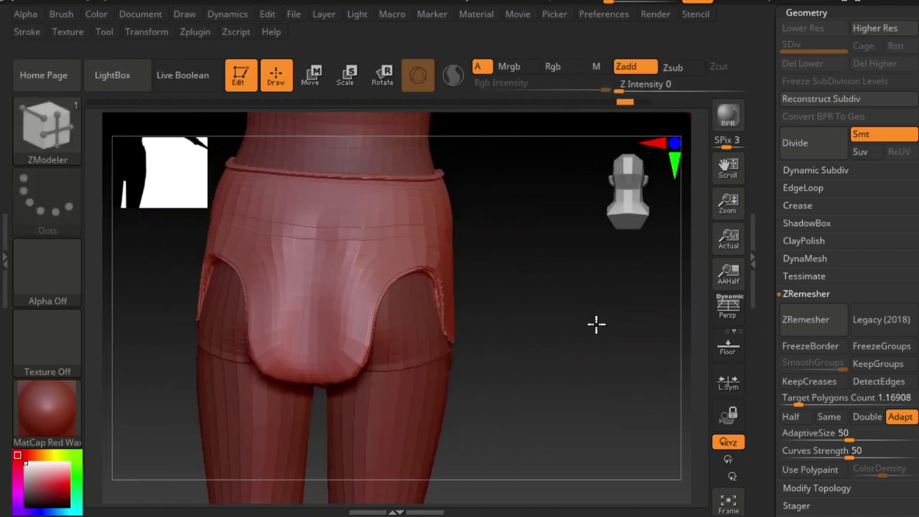
{"action": "left_click", "coordinate": [342, 380]}
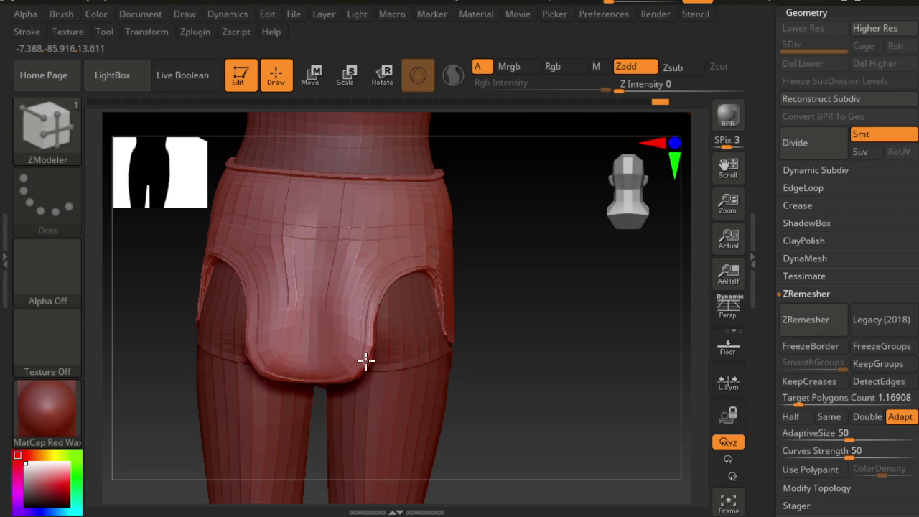
{"action": "mouse_move", "coordinate": [369, 359]}
{"action": "right_mouse_down"}
{"action": "mouse_move", "coordinate": [448, 365]}
{"action": "mouse_move", "coordinate": [379, 365]}
{"action": "mouse_move", "coordinate": [402, 366]}
{"action": "right_mouse_up"}
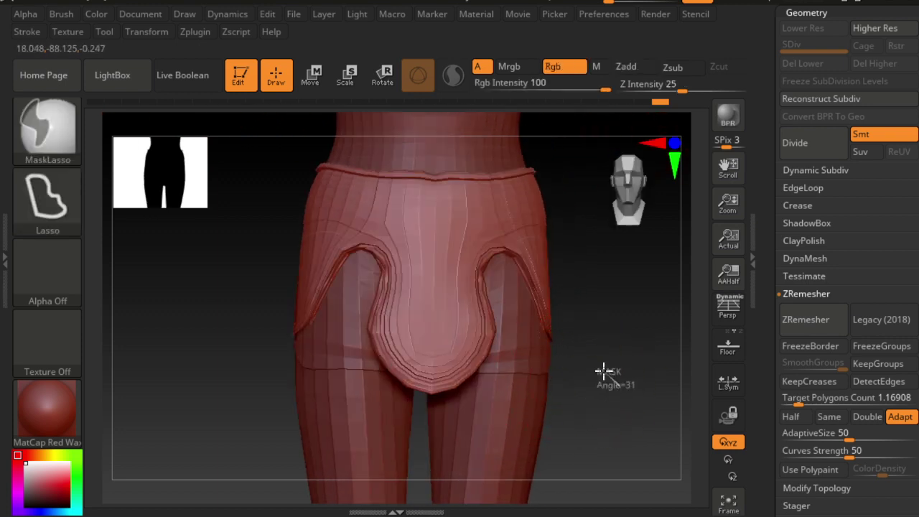
Clear the mask from the body, reframe on the pelvis, and bring up the brush library.
{"action": "left_click", "coordinate": [607, 376], "text": "ctrl"}
{"action": "left_click", "coordinate": [629, 382], "text": "ctrl"}
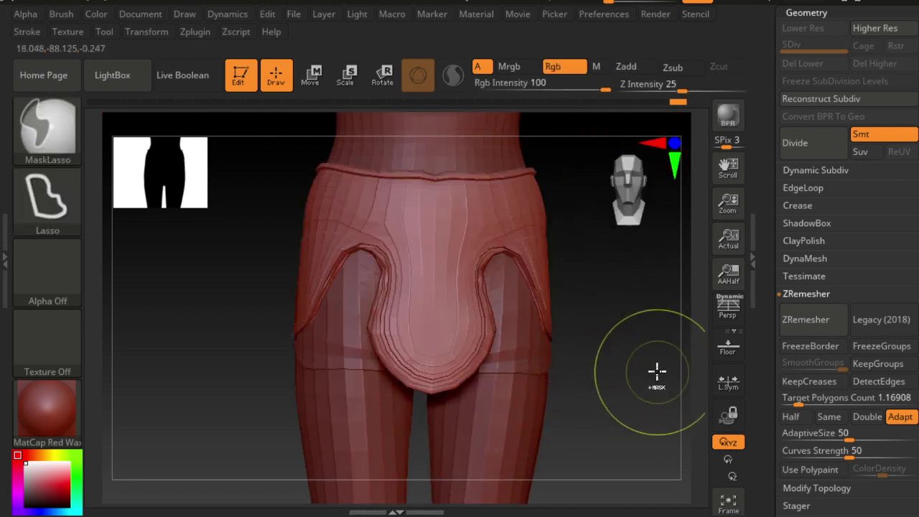
{"action": "mouse_move", "coordinate": [656, 373]}
{"action": "right_mouse_down", "text": "ctrl"}
{"action": "mouse_move", "coordinate": [626, 338]}
{"action": "mouse_move", "coordinate": [560, 359]}
{"action": "right_mouse_up", "text": "ctrl"}
{"action": "left_click", "coordinate": [574, 346], "text": "ctrl"}
{"action": "left_click", "coordinate": [579, 342], "text": "ctrl"}
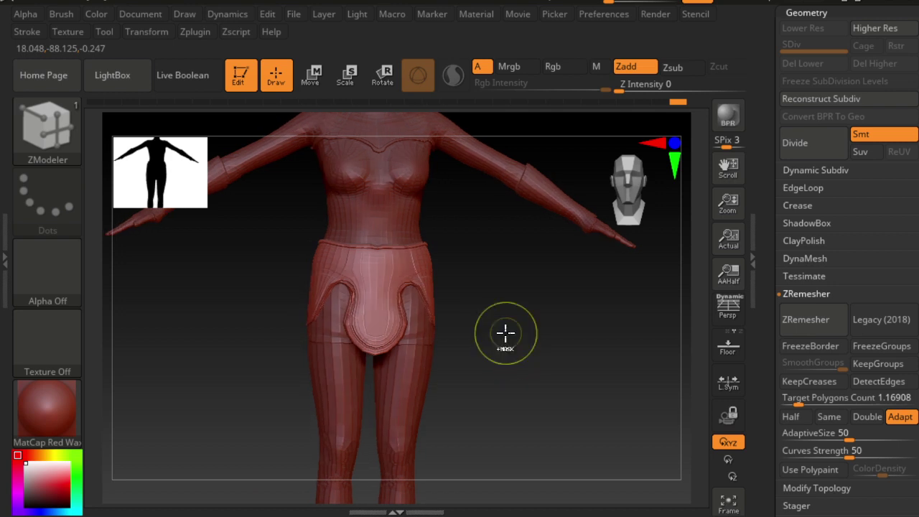
{"action": "mouse_move", "coordinate": [508, 332]}
{"action": "right_mouse_down", "text": "ctrl"}
{"action": "mouse_move", "coordinate": [590, 414]}
{"action": "mouse_move", "coordinate": [581, 395]}
{"action": "right_mouse_up", "text": "ctrl"}
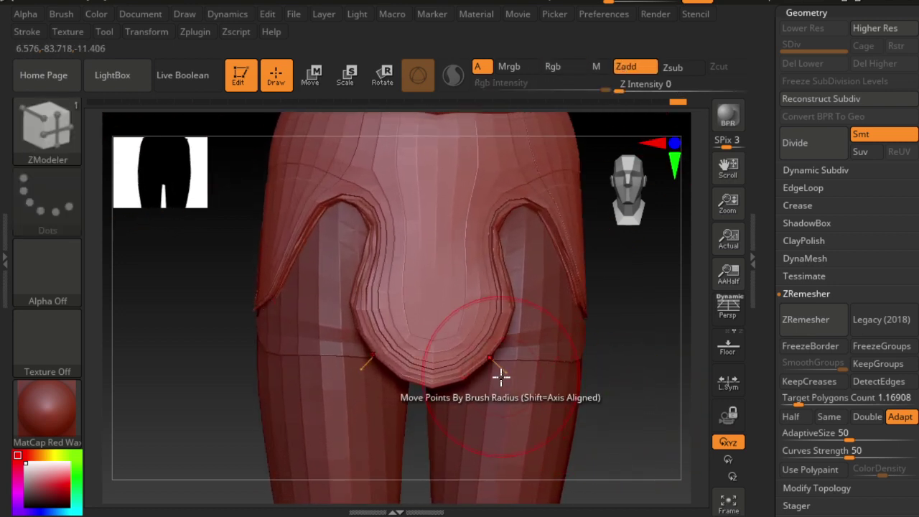
{"action": "left_click", "coordinate": [47, 129]}
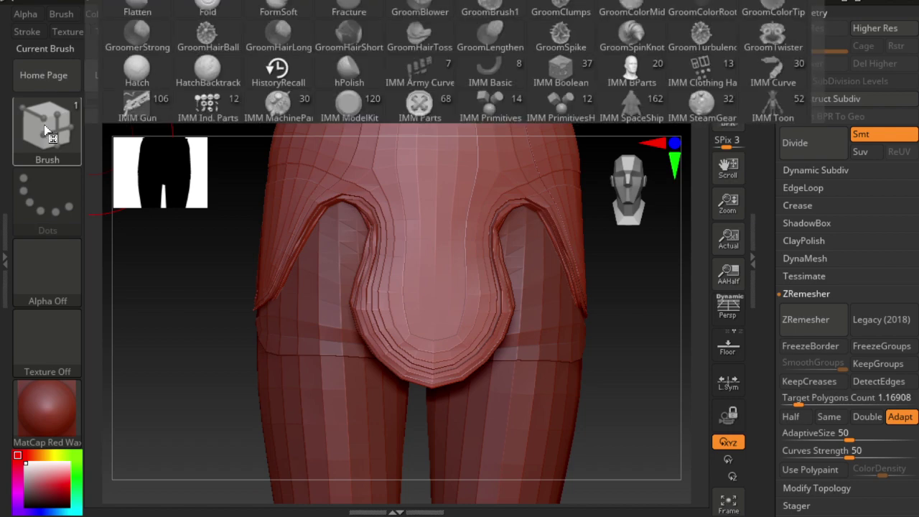
Pick the Move brush (M, V) from the brush palette, dismissing the masking-brush note.
{"action": "left_click", "coordinate": [46, 129]}
{"action": "key", "text": "m"}
{"action": "key", "text": "k"}
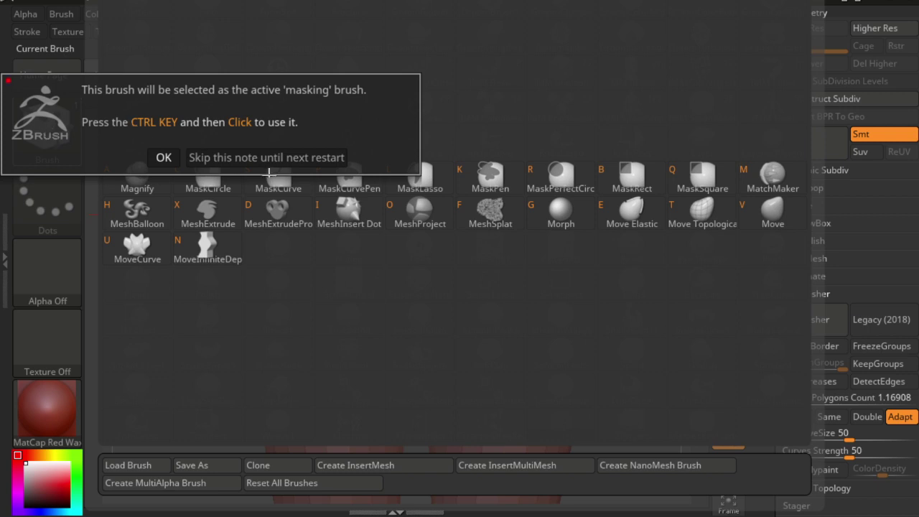
{"action": "left_click", "coordinate": [164, 158]}
{"action": "left_click", "coordinate": [70, 157]}
{"action": "key", "text": "m"}
{"action": "key", "text": "v"}
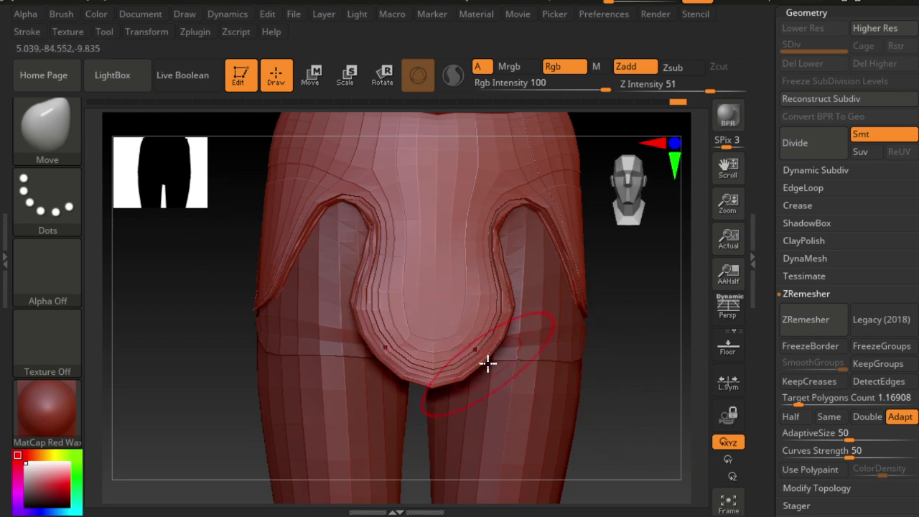
Reshape the crotch panel outline and hip openings with Move, undoing the last two flap pulls.
{"action": "left_click_drag", "start_coordinate": [496, 376], "coordinate": [478, 362]}
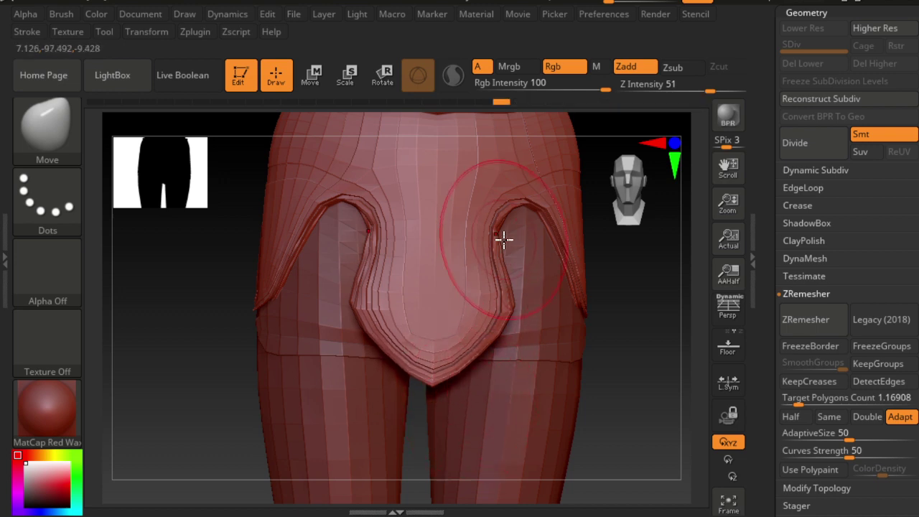
{"action": "left_click_drag", "start_coordinate": [504, 237], "coordinate": [479, 237]}
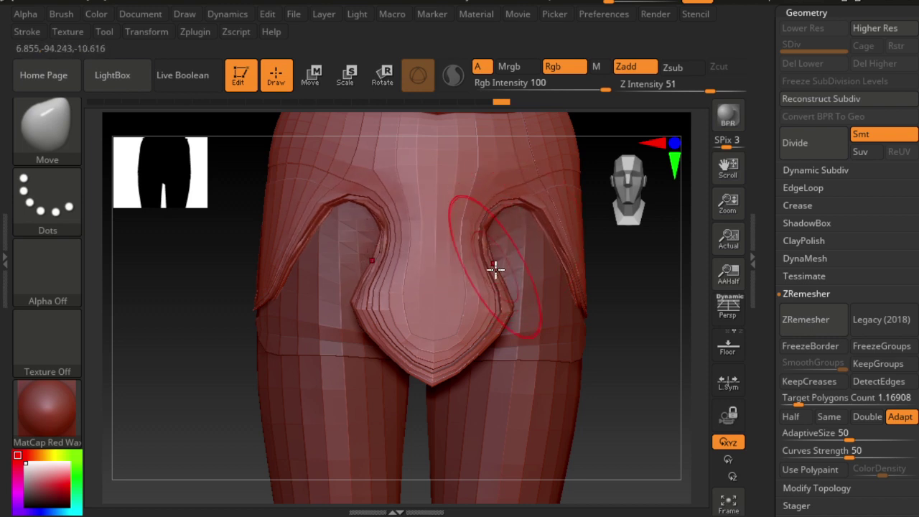
{"action": "left_click_drag", "start_coordinate": [501, 264], "coordinate": [511, 265]}
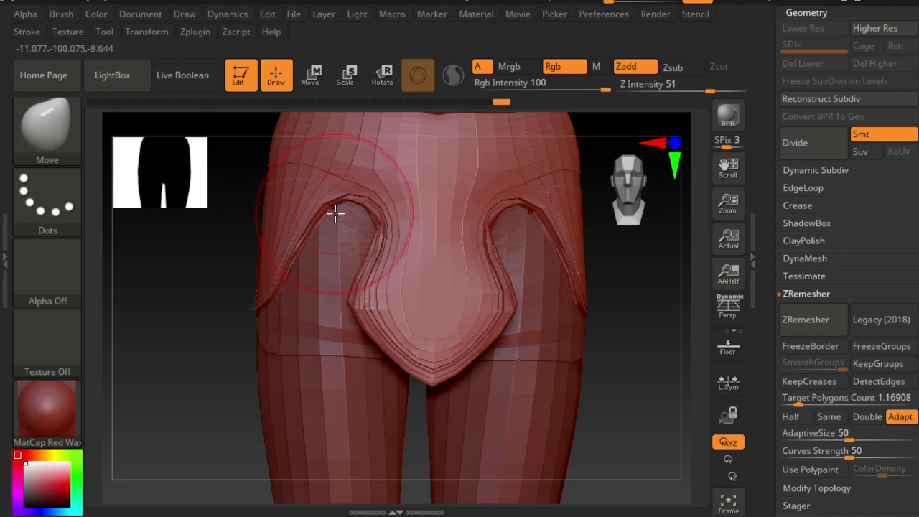
{"action": "left_click_drag", "start_coordinate": [335, 212], "coordinate": [311, 183]}
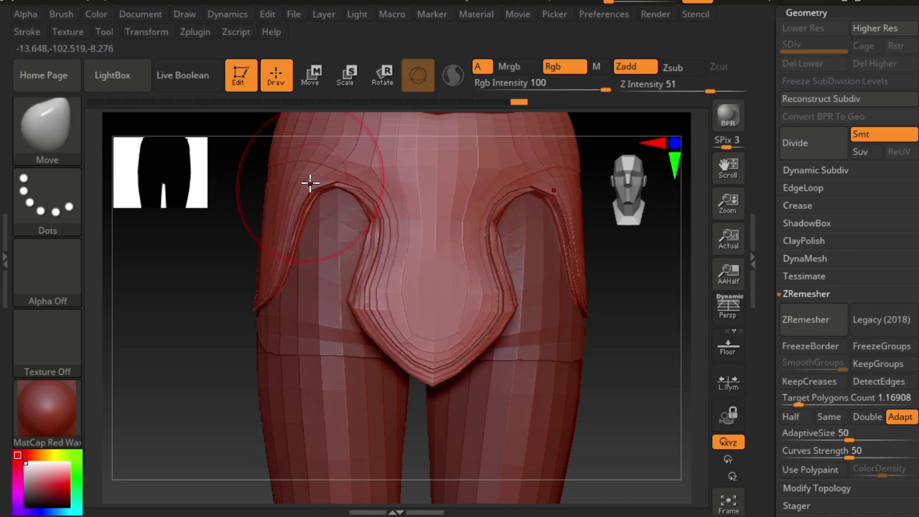
{"action": "left_click_drag", "start_coordinate": [632, 307], "coordinate": [624, 309]}
{"action": "left_click_drag", "start_coordinate": [618, 202], "coordinate": [606, 264]}
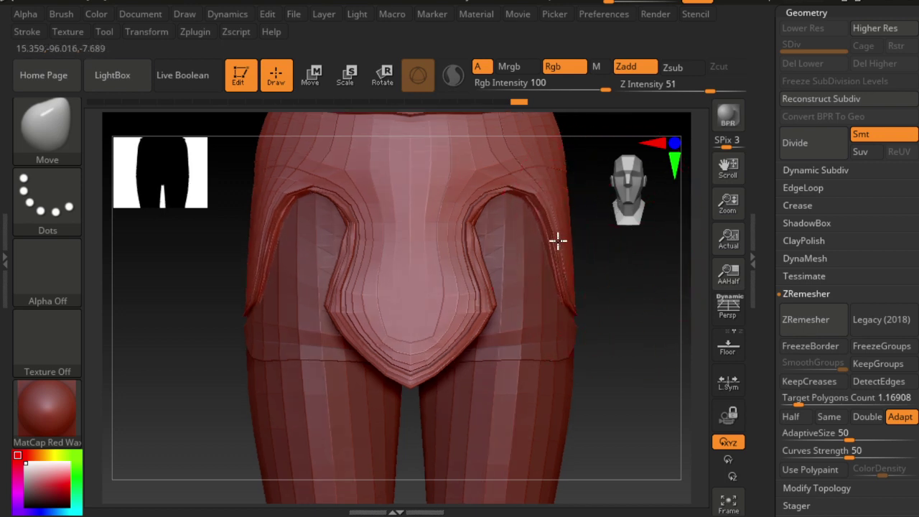
{"action": "left_click_drag", "start_coordinate": [582, 316], "coordinate": [594, 312]}
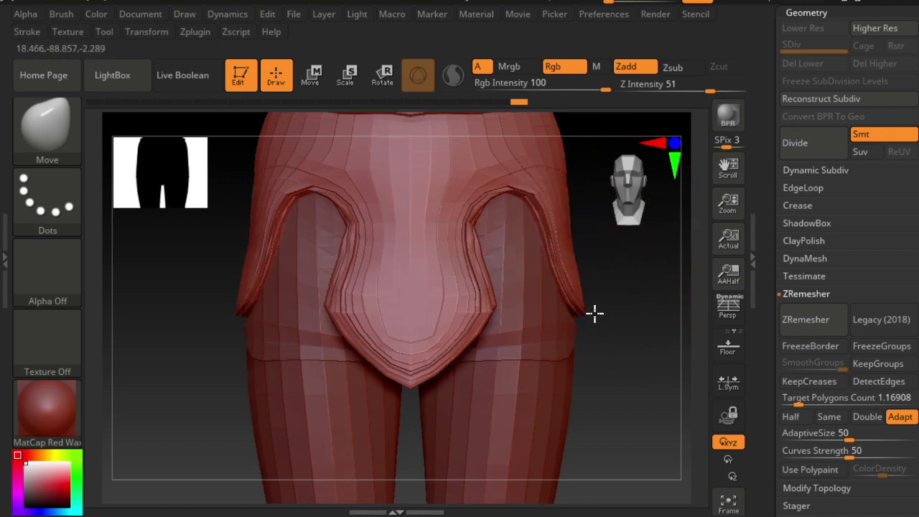
{"action": "key", "text": "ctrl+z"}
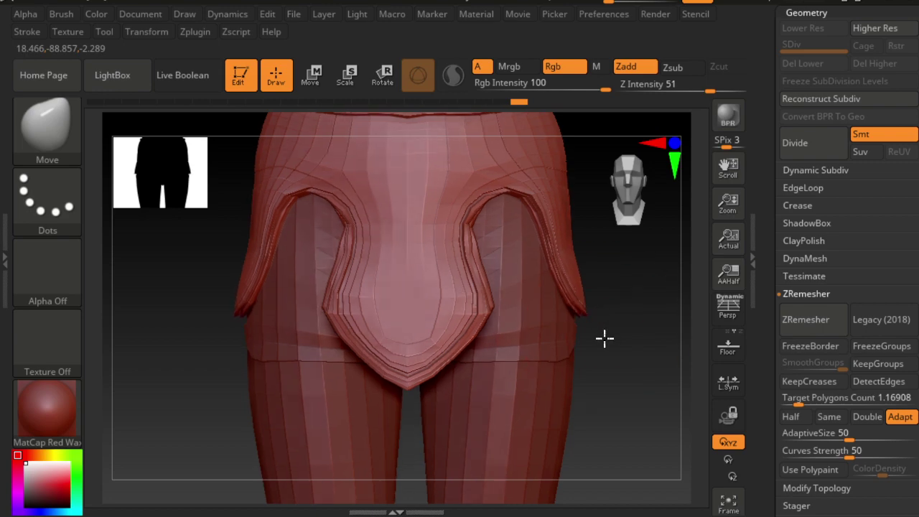
{"action": "key", "text": "ctrl+z"}
{"action": "key", "text": "ctrl+z"}
{"action": "key", "text": "ctrl+z"}
{"action": "key", "text": "ctrl+z"}
{"action": "key", "text": "ctrl+z"}
Rotate to the rear, shape the loincloth over the buttock, and inspect its back.
{"action": "mouse_move", "coordinate": [623, 200]}
{"action": "left_mouse_down"}
{"action": "mouse_move", "coordinate": [607, 295]}
{"action": "mouse_move", "coordinate": [546, 249]}
{"action": "mouse_move", "coordinate": [550, 278]}
{"action": "mouse_move", "coordinate": [574, 289]}
{"action": "left_mouse_up"}
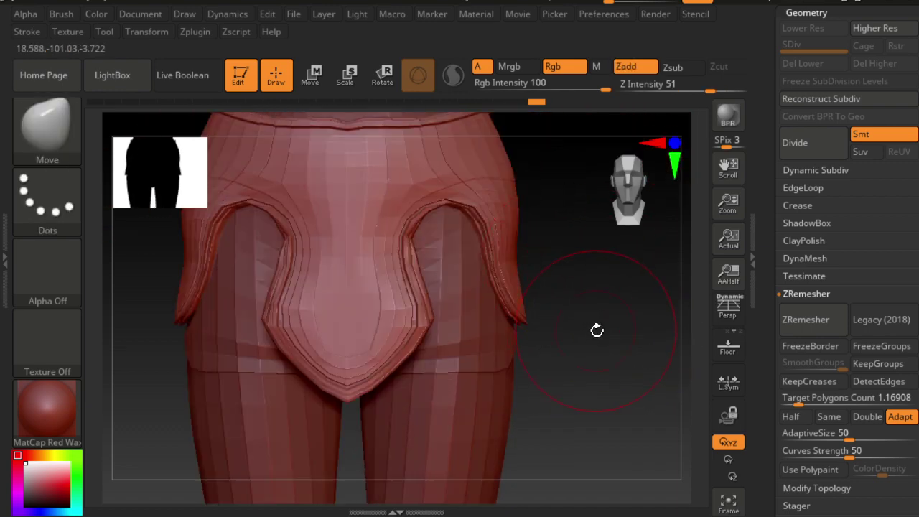
{"action": "mouse_move", "coordinate": [597, 331]}
{"action": "left_mouse_down"}
{"action": "mouse_move", "coordinate": [506, 327]}
{"action": "mouse_move", "coordinate": [609, 389]}
{"action": "left_mouse_up"}
{"action": "left_click_drag", "start_coordinate": [382, 384], "coordinate": [341, 375]}
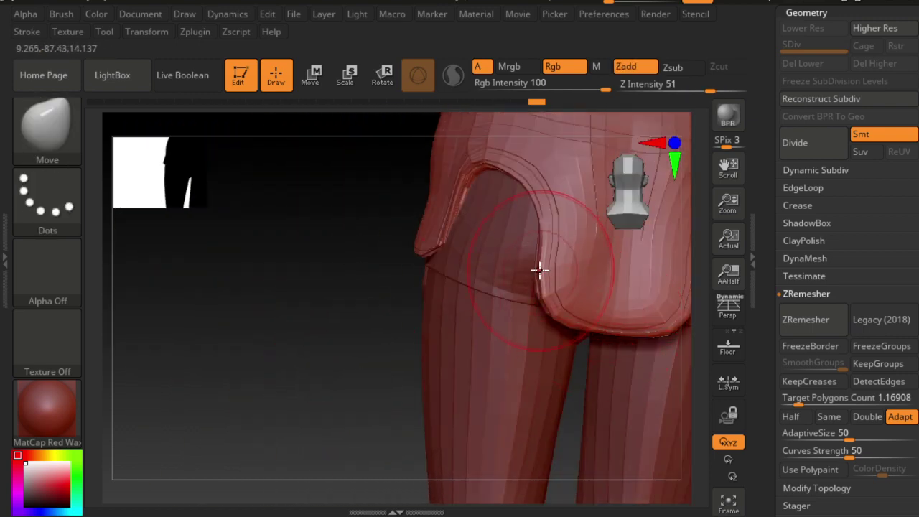
{"action": "left_click_drag", "start_coordinate": [538, 269], "coordinate": [556, 291]}
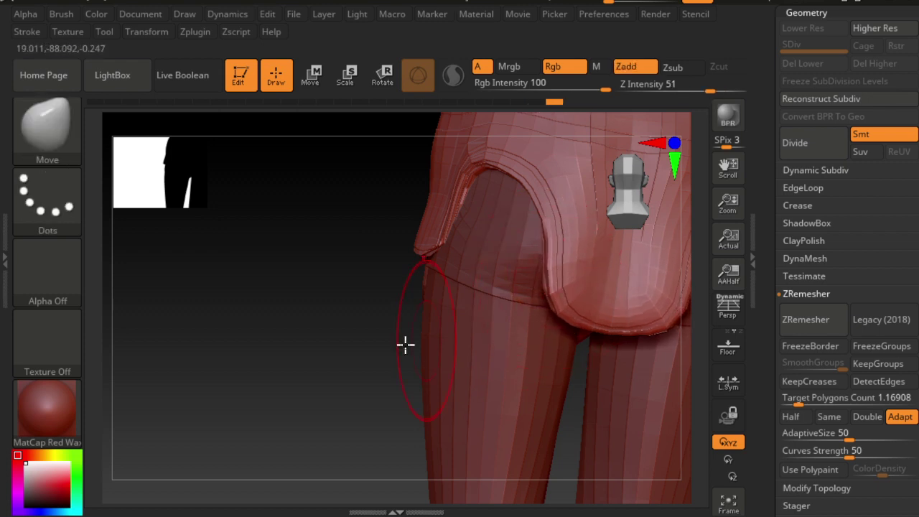
{"action": "left_click_drag", "start_coordinate": [404, 342], "coordinate": [338, 334], "text": "alt"}
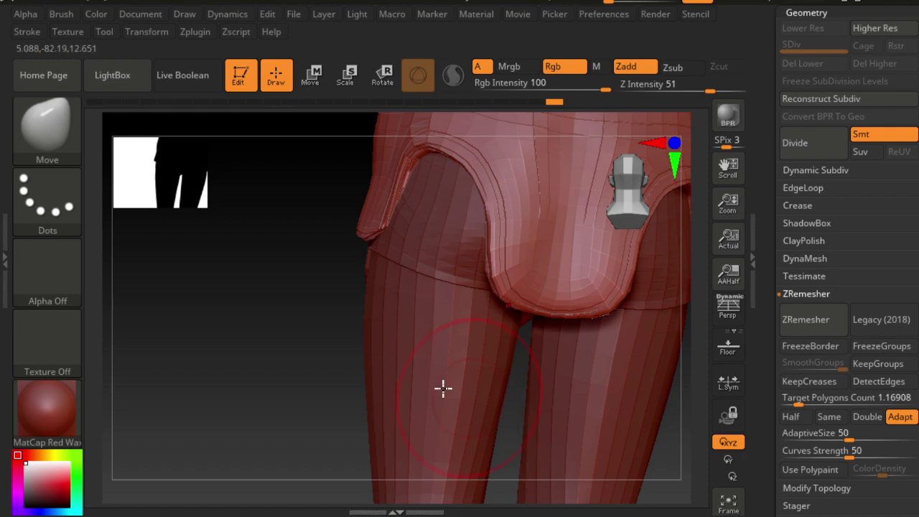
{"action": "left_click_drag", "start_coordinate": [335, 368], "coordinate": [352, 373]}
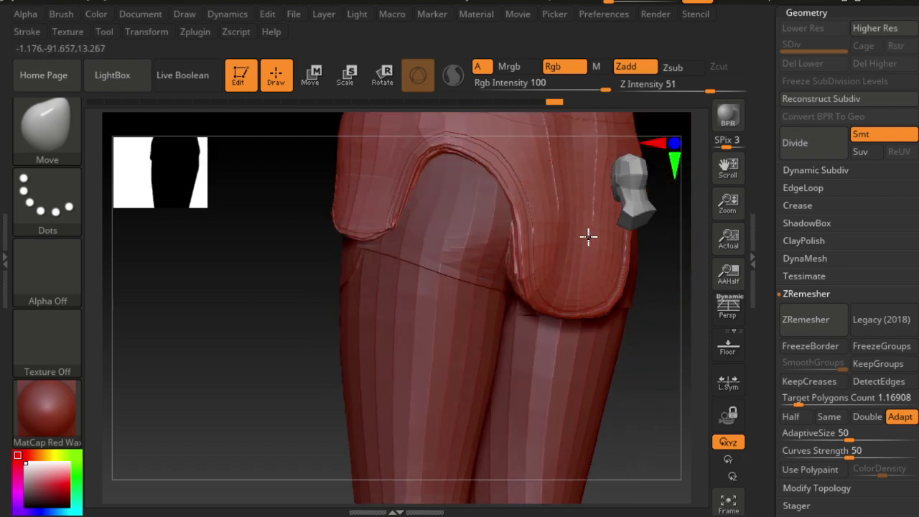
{"action": "mouse_move", "coordinate": [604, 330]}
{"action": "left_mouse_down"}
{"action": "mouse_move", "coordinate": [619, 354]}
{"action": "mouse_move", "coordinate": [663, 335]}
{"action": "mouse_move", "coordinate": [584, 424]}
{"action": "mouse_move", "coordinate": [498, 321]}
{"action": "mouse_move", "coordinate": [498, 404]}
{"action": "mouse_move", "coordinate": [505, 390]}
{"action": "left_mouse_up"}
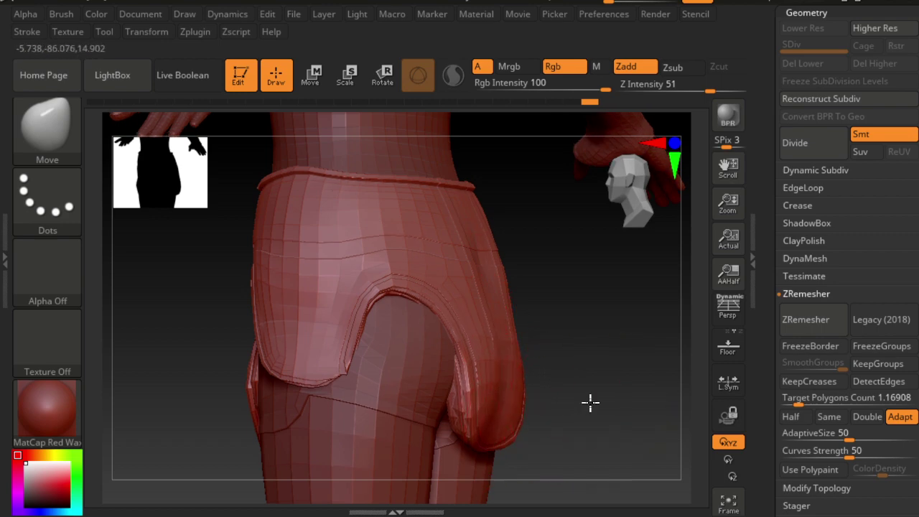
Orbit around the hip flap, then zoom out and centre the whole figure.
{"action": "left_click_drag", "start_coordinate": [590, 402], "coordinate": [506, 408]}
{"action": "mouse_move", "coordinate": [583, 420]}
{"action": "left_mouse_down"}
{"action": "mouse_move", "coordinate": [558, 418]}
{"action": "mouse_move", "coordinate": [572, 390]}
{"action": "mouse_move", "coordinate": [485, 327]}
{"action": "mouse_move", "coordinate": [615, 361]}
{"action": "mouse_move", "coordinate": [527, 323]}
{"action": "mouse_move", "coordinate": [523, 269]}
{"action": "mouse_move", "coordinate": [380, 355]}
{"action": "mouse_move", "coordinate": [395, 304]}
{"action": "mouse_move", "coordinate": [353, 324]}
{"action": "mouse_move", "coordinate": [444, 361]}
{"action": "mouse_move", "coordinate": [380, 406]}
{"action": "mouse_move", "coordinate": [277, 349]}
{"action": "mouse_move", "coordinate": [326, 382]}
{"action": "left_mouse_up"}
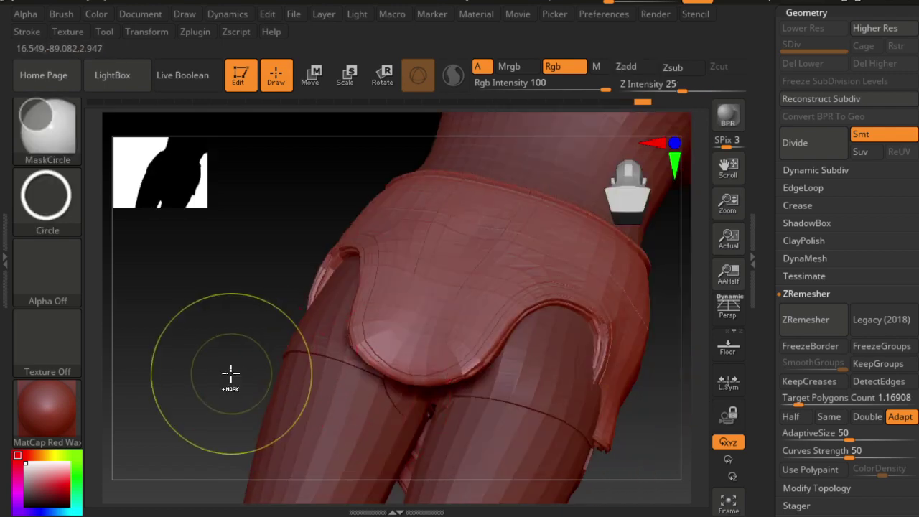
{"action": "left_click_drag", "start_coordinate": [178, 375], "coordinate": [274, 450]}
{"action": "left_click_drag", "start_coordinate": [444, 436], "coordinate": [491, 316]}
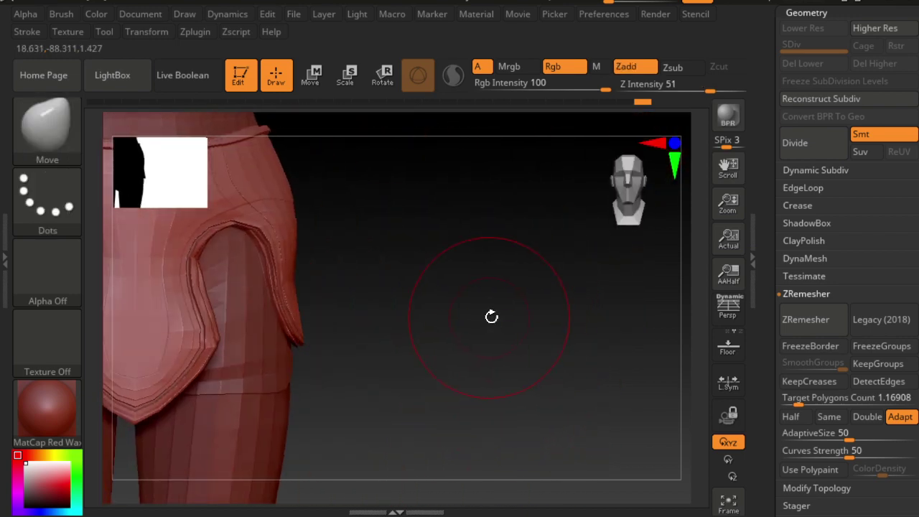
{"action": "left_click_drag", "start_coordinate": [592, 235], "coordinate": [616, 195]}
{"action": "mouse_move", "coordinate": [589, 352]}
{"action": "right_mouse_down", "text": "ctrl"}
{"action": "mouse_move", "coordinate": [415, 256]}
{"action": "mouse_move", "coordinate": [391, 332]}
{"action": "right_mouse_up", "text": "ctrl"}
{"action": "left_click_drag", "start_coordinate": [366, 334], "coordinate": [550, 359], "text": "alt"}
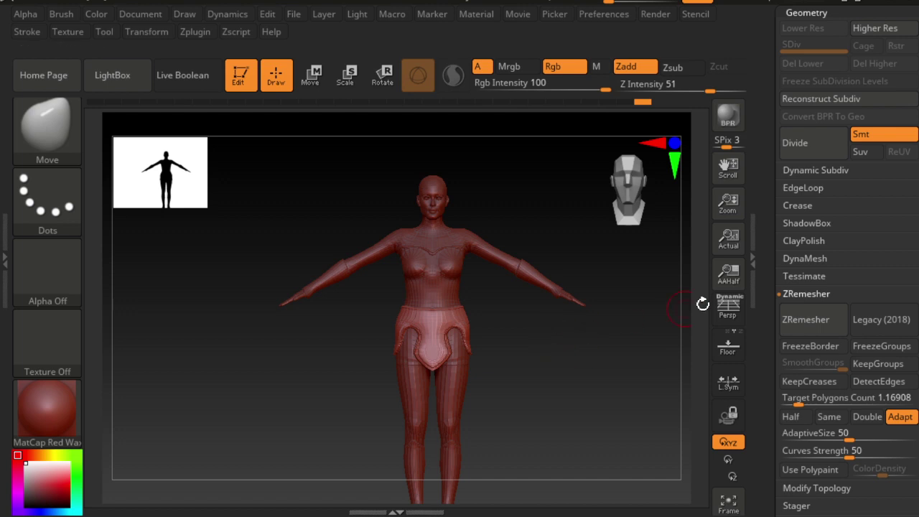
Zoom in and orbit the figure to inspect it from three-quarter back views.
{"action": "scroll", "coordinate": [773, 205], "scroll_direction": "up", "scroll_amount": 3}
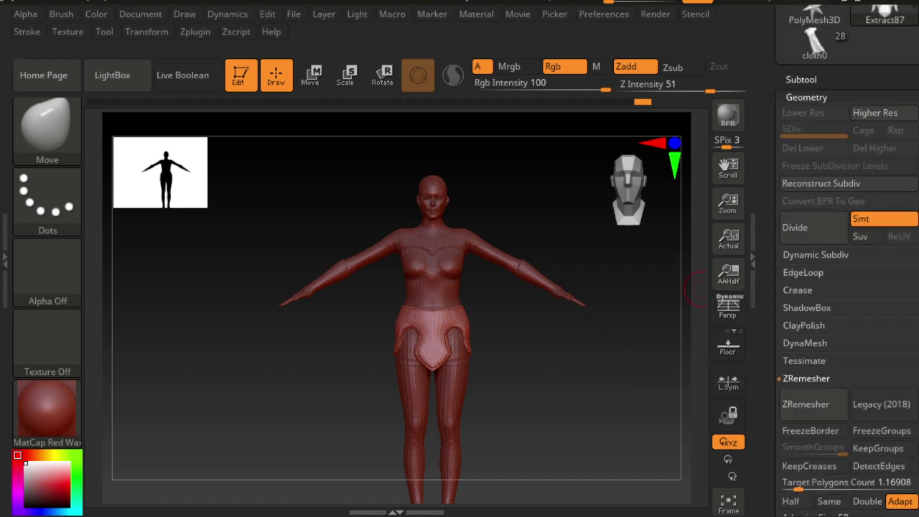
{"action": "scroll", "coordinate": [846, 197], "scroll_direction": "up", "scroll_amount": 1}
{"action": "scroll", "coordinate": [846, 196], "scroll_direction": "up", "scroll_amount": 1}
{"action": "scroll", "coordinate": [846, 196], "scroll_direction": "up", "scroll_amount": 2}
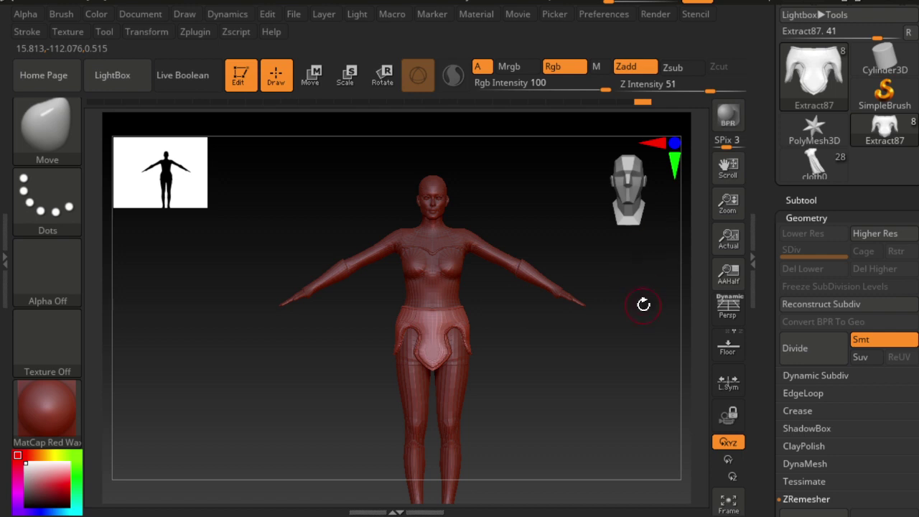
{"action": "mouse_move", "coordinate": [639, 311]}
{"action": "left_mouse_down"}
{"action": "mouse_move", "coordinate": [667, 308]}
{"action": "mouse_move", "coordinate": [624, 312]}
{"action": "mouse_move", "coordinate": [650, 322]}
{"action": "left_mouse_up"}
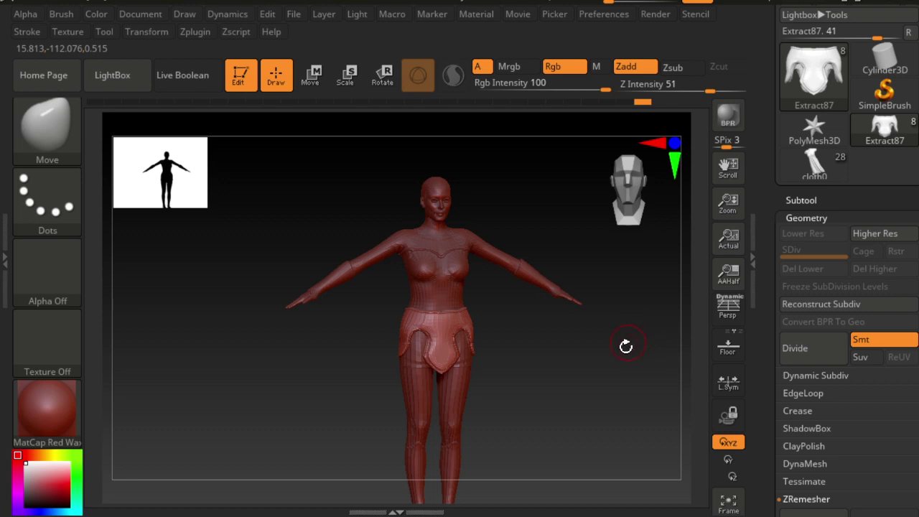
{"action": "mouse_move", "coordinate": [608, 359]}
{"action": "left_mouse_down"}
{"action": "mouse_move", "coordinate": [636, 357]}
{"action": "mouse_move", "coordinate": [583, 347]}
{"action": "left_mouse_up"}
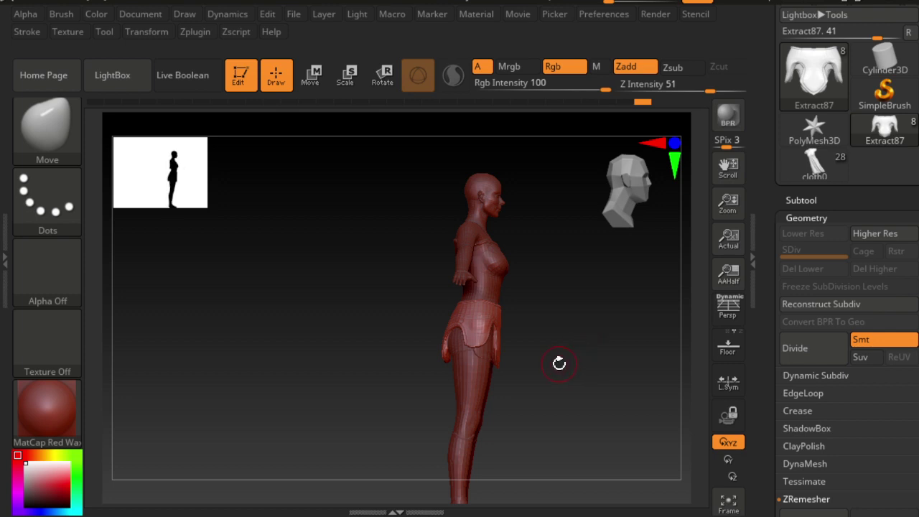
{"action": "mouse_move", "coordinate": [559, 363]}
{"action": "left_mouse_down"}
{"action": "mouse_move", "coordinate": [603, 359]}
{"action": "mouse_move", "coordinate": [589, 361]}
{"action": "mouse_move", "coordinate": [620, 281]}
{"action": "mouse_move", "coordinate": [620, 384]}
{"action": "mouse_move", "coordinate": [639, 318]}
{"action": "mouse_move", "coordinate": [608, 332]}
{"action": "left_mouse_up"}
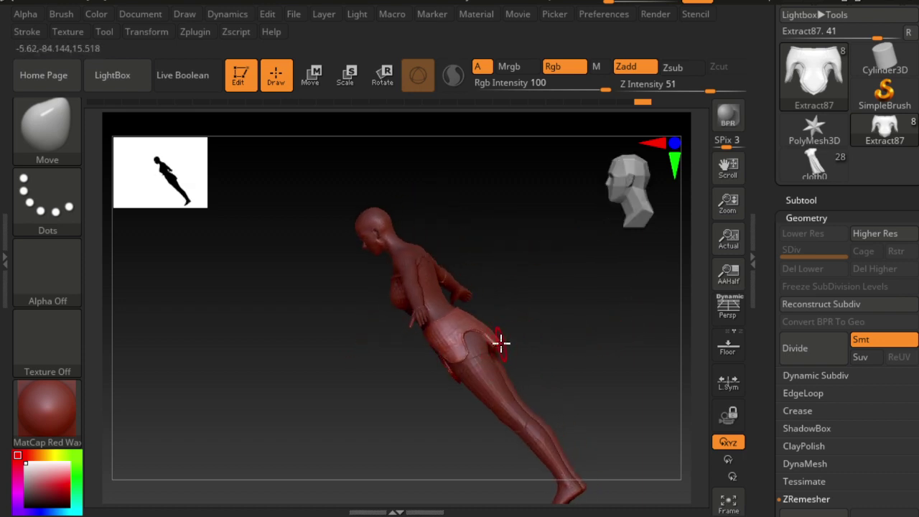
Smooth the loincloth at the back of the hip, then turn the figure upright facing front.
{"action": "key", "text": "shift"}
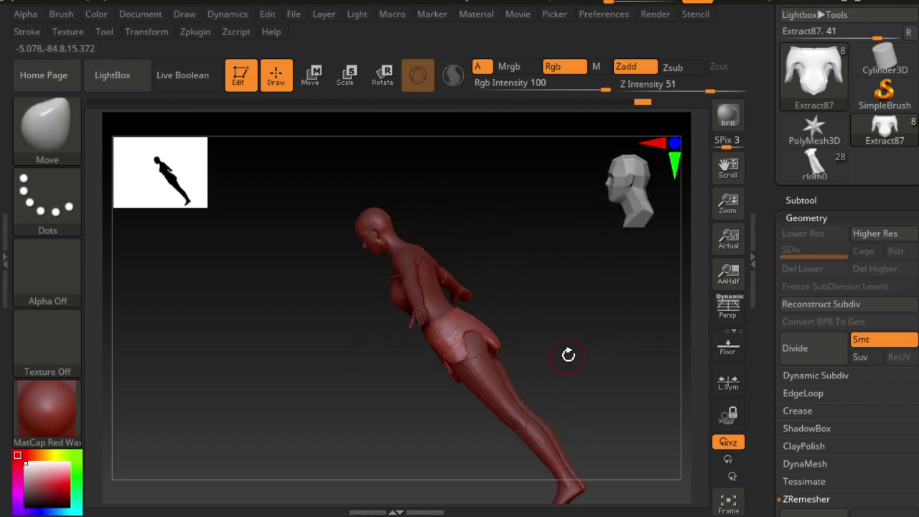
{"action": "left_click_drag", "start_coordinate": [568, 352], "coordinate": [492, 338]}
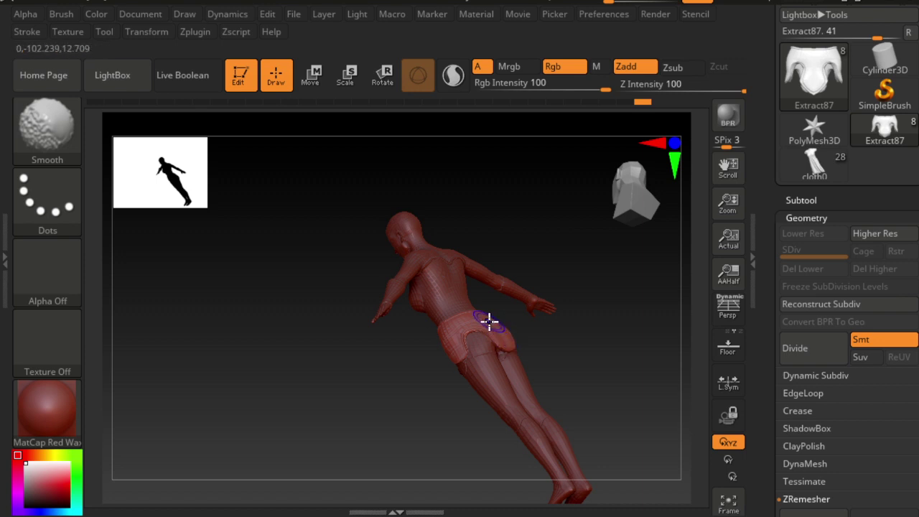
{"action": "left_click_drag", "start_coordinate": [579, 352], "coordinate": [544, 365]}
{"action": "mouse_move", "coordinate": [644, 381]}
{"action": "left_mouse_down"}
{"action": "mouse_move", "coordinate": [640, 355]}
{"action": "mouse_move", "coordinate": [568, 357]}
{"action": "mouse_move", "coordinate": [615, 369]}
{"action": "left_mouse_up"}
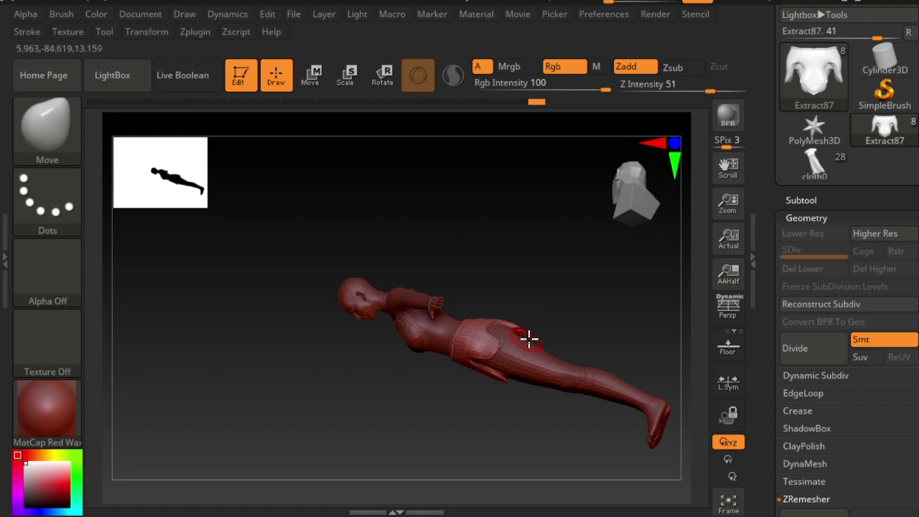
{"action": "left_click_drag", "start_coordinate": [605, 293], "coordinate": [641, 286]}
{"action": "mouse_move", "coordinate": [319, 270]}
{"action": "left_mouse_down"}
{"action": "mouse_move", "coordinate": [361, 338]}
{"action": "mouse_move", "coordinate": [420, 329]}
{"action": "mouse_move", "coordinate": [402, 376]}
{"action": "mouse_move", "coordinate": [266, 308]}
{"action": "mouse_move", "coordinate": [281, 293]}
{"action": "mouse_move", "coordinate": [287, 324]}
{"action": "mouse_move", "coordinate": [553, 361]}
{"action": "mouse_move", "coordinate": [525, 302]}
{"action": "mouse_move", "coordinate": [656, 383]}
{"action": "mouse_move", "coordinate": [580, 377]}
{"action": "mouse_move", "coordinate": [555, 338]}
{"action": "mouse_move", "coordinate": [506, 324]}
{"action": "mouse_move", "coordinate": [536, 340]}
{"action": "mouse_move", "coordinate": [577, 386]}
{"action": "mouse_move", "coordinate": [568, 392]}
{"action": "mouse_move", "coordinate": [580, 290]}
{"action": "mouse_move", "coordinate": [610, 381]}
{"action": "mouse_move", "coordinate": [566, 358]}
{"action": "mouse_move", "coordinate": [596, 308]}
{"action": "mouse_move", "coordinate": [572, 334]}
{"action": "mouse_move", "coordinate": [540, 307]}
{"action": "mouse_move", "coordinate": [545, 324]}
{"action": "left_mouse_up"}
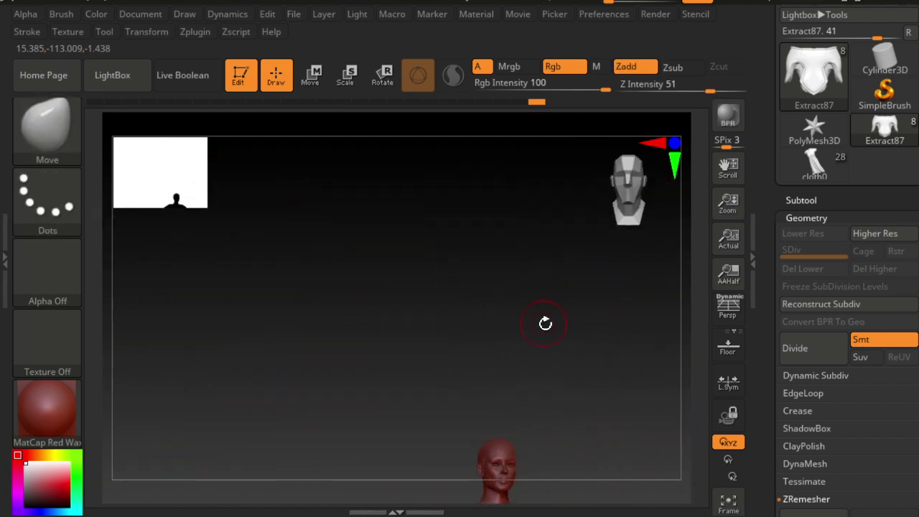
Frame the model and make the corset subtool Extract79 active in the Subtool list.
{"action": "key", "text": "f"}
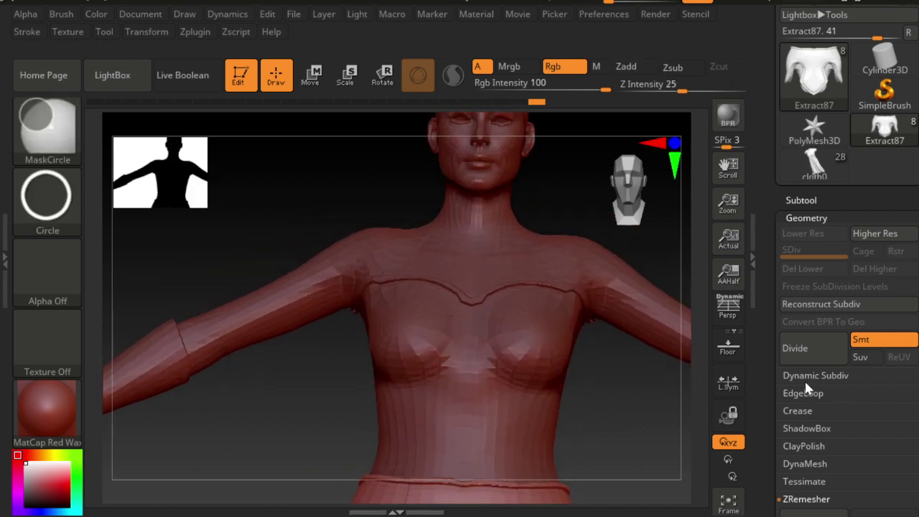
{"action": "mouse_move", "coordinate": [630, 390]}
{"action": "left_mouse_down", "text": "alt"}
{"action": "mouse_move", "coordinate": [576, 459]}
{"action": "mouse_move", "coordinate": [532, 270]}
{"action": "left_mouse_up", "text": "alt"}
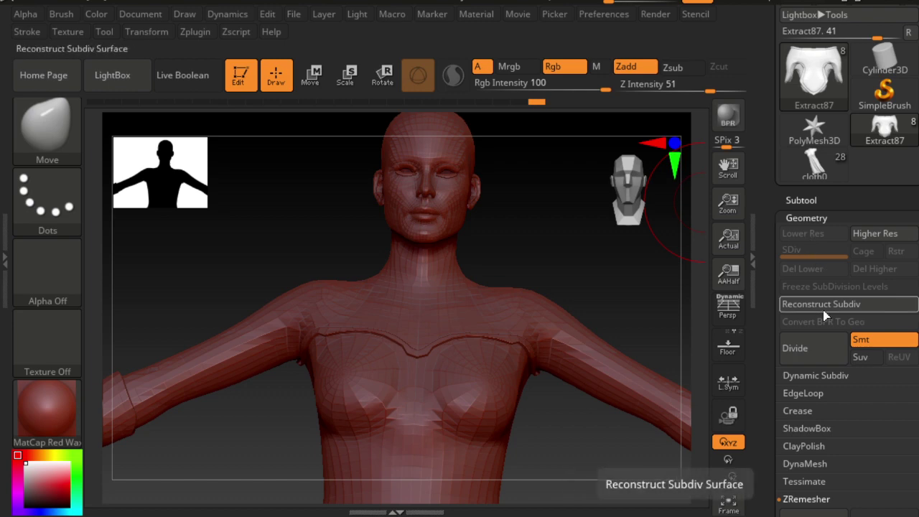
{"action": "mouse_move", "coordinate": [813, 76]}
{"action": "left_click", "coordinate": [801, 199]}
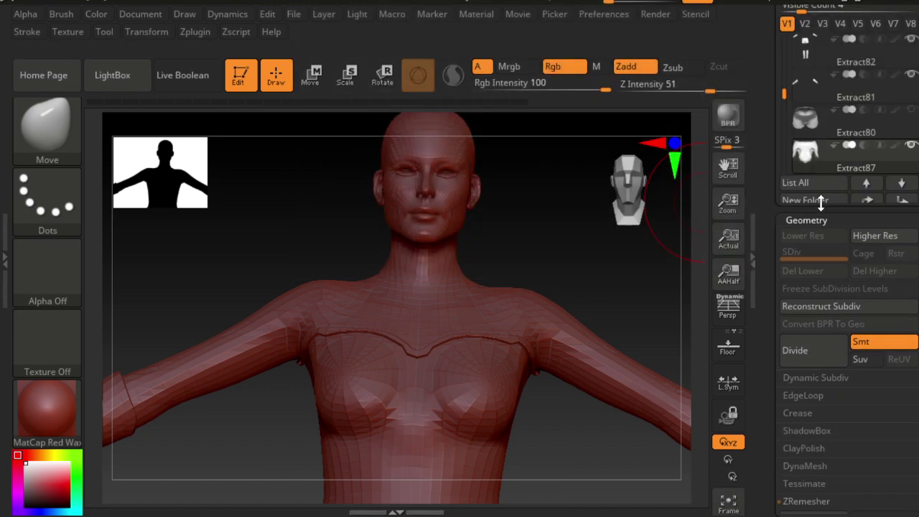
{"action": "scroll", "coordinate": [819, 140], "scroll_direction": "up", "scroll_amount": 1}
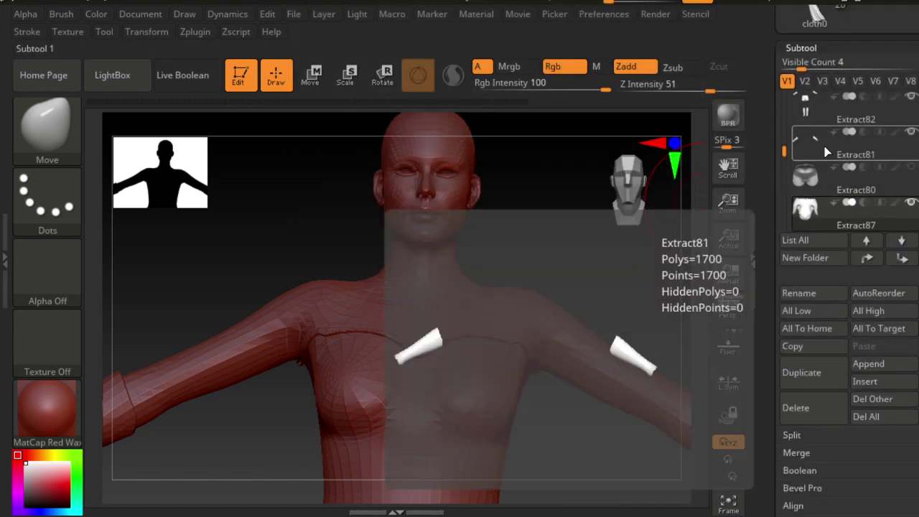
{"action": "left_click_drag", "start_coordinate": [784, 142], "coordinate": [784, 175]}
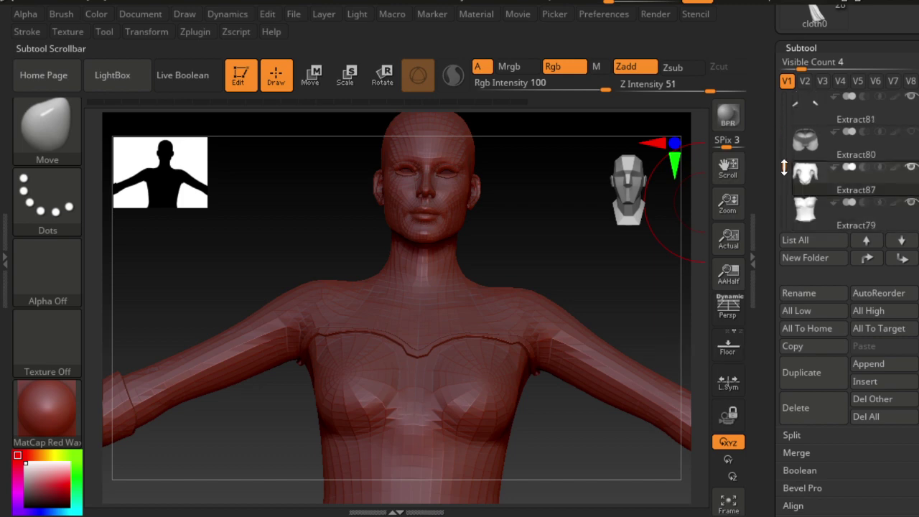
{"action": "left_click", "coordinate": [802, 179]}
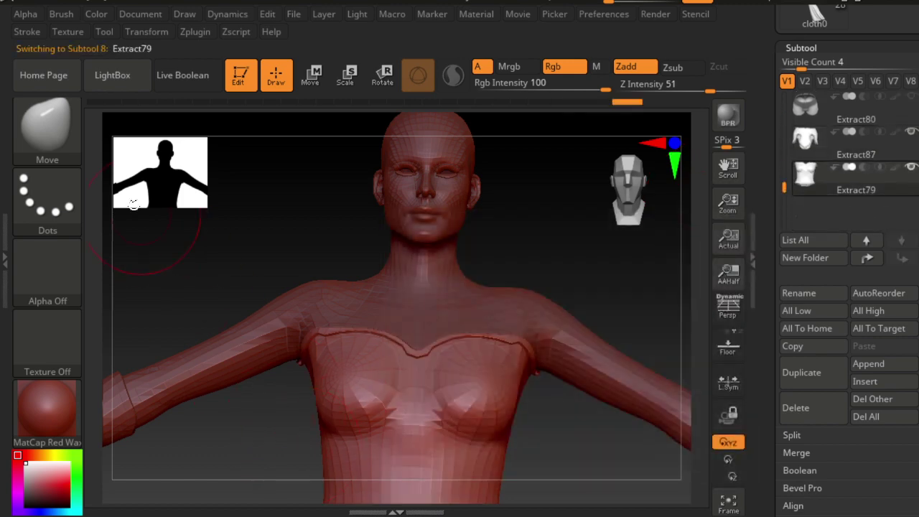
Switch to the ZModeler brush and bring the corset torso into view.
{"action": "left_click", "coordinate": [46, 129]}
{"action": "left_click", "coordinate": [55, 159]}
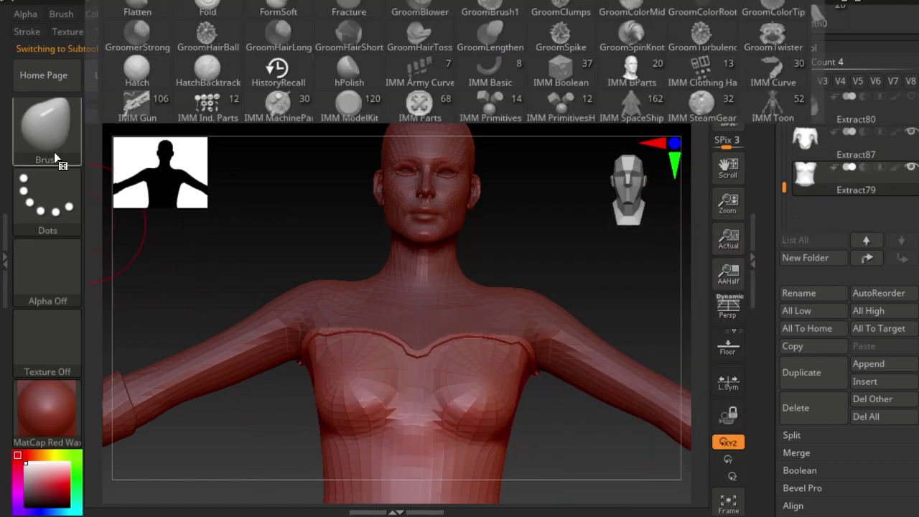
{"action": "left_click", "coordinate": [41, 138]}
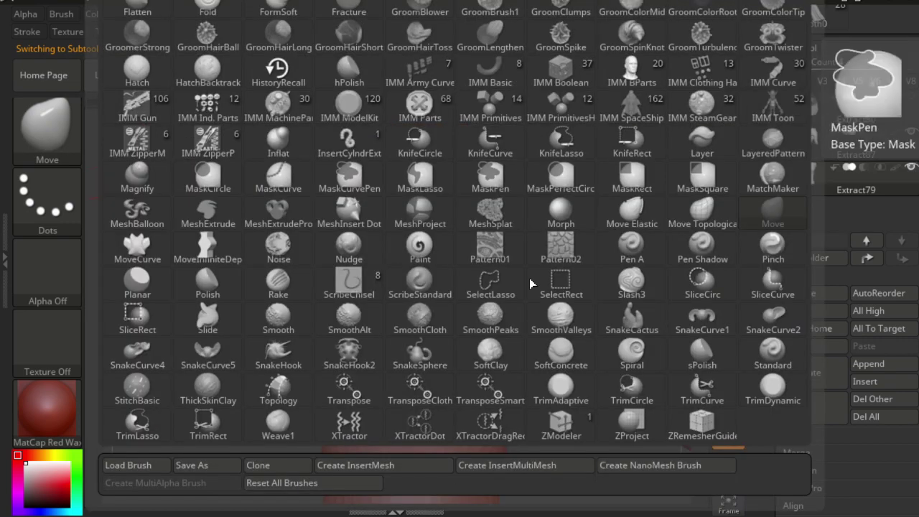
{"action": "left_click", "coordinate": [558, 418]}
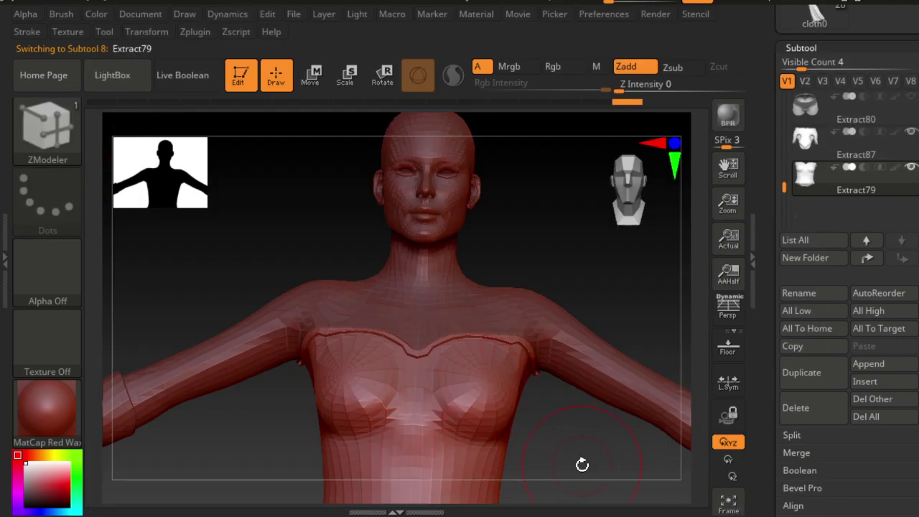
{"action": "left_click_drag", "start_coordinate": [582, 465], "coordinate": [527, 369], "text": "alt"}
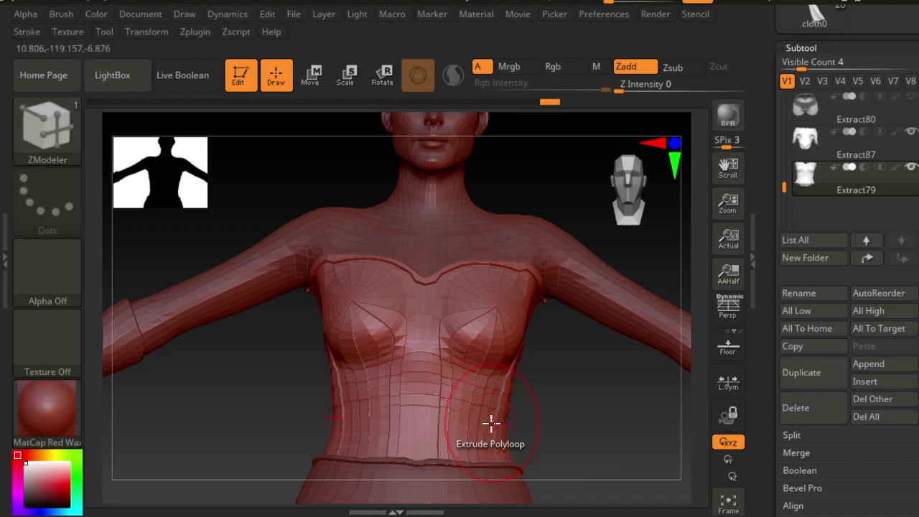
{"action": "left_click", "coordinate": [495, 425]}
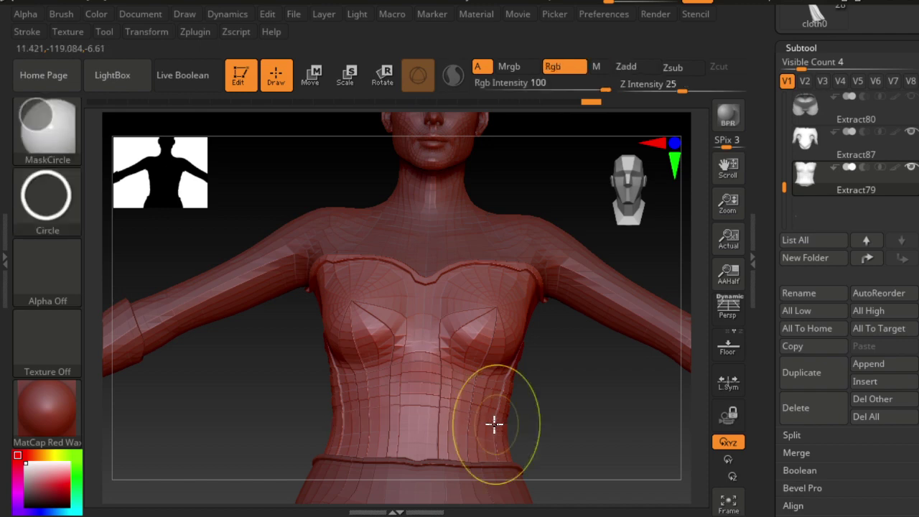
{"action": "key", "text": "ctrl+z"}
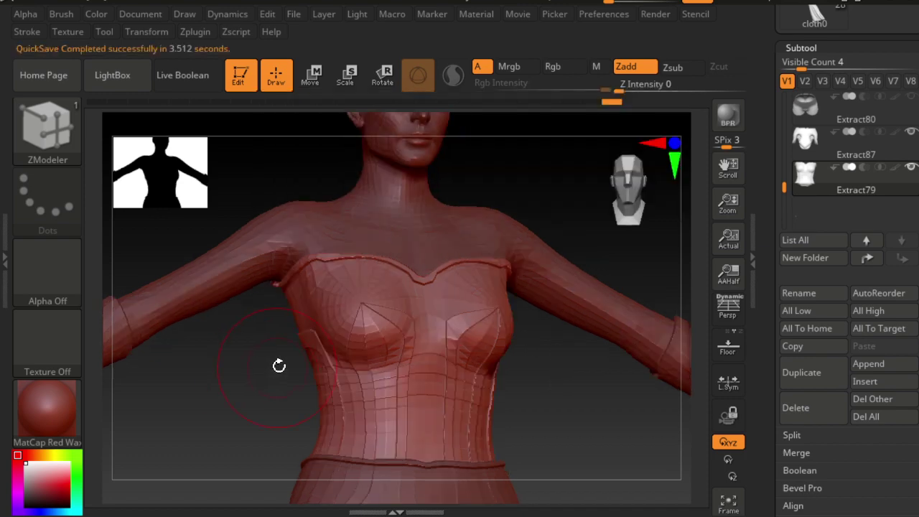
{"action": "left_click_drag", "start_coordinate": [248, 390], "coordinate": [324, 322]}
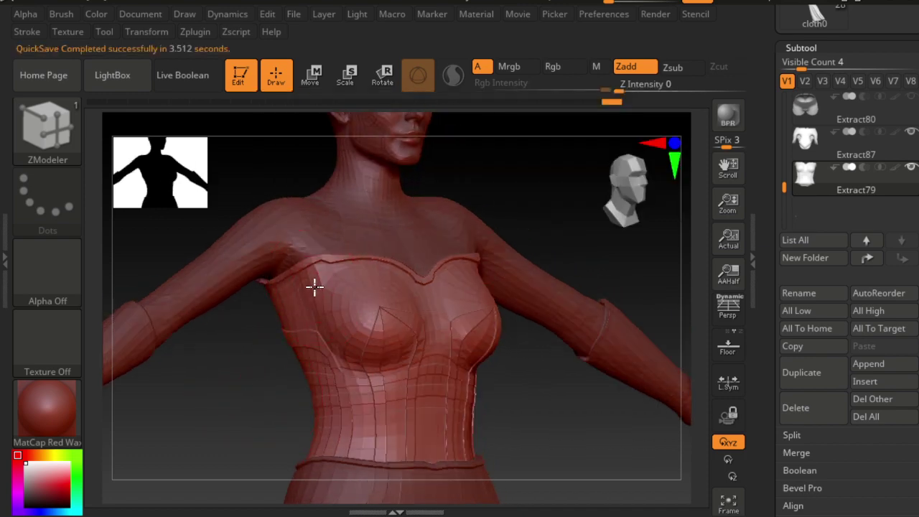
Add an edge loop under the bust and rotate to check the corset torso.
{"action": "key", "text": "ctrl"}
{"action": "left_click", "coordinate": [311, 299]}
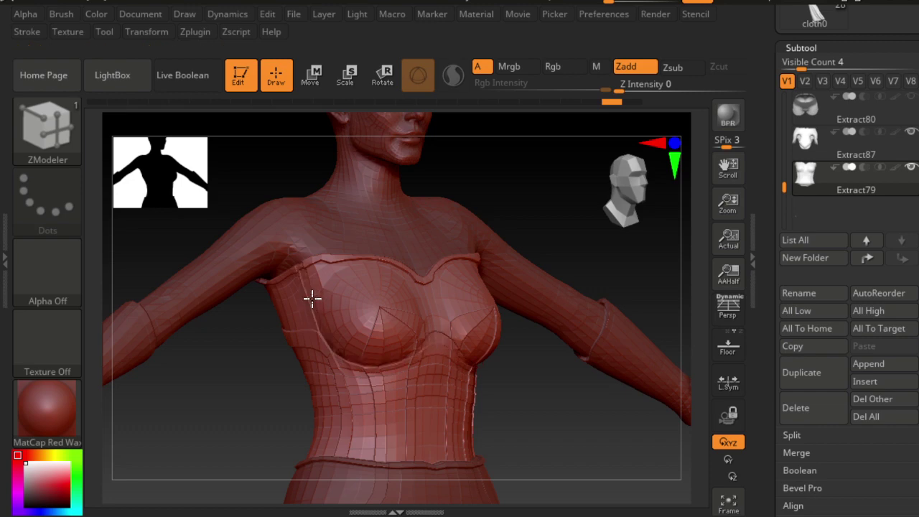
{"action": "left_click_drag", "start_coordinate": [267, 345], "coordinate": [234, 348], "text": "shift"}
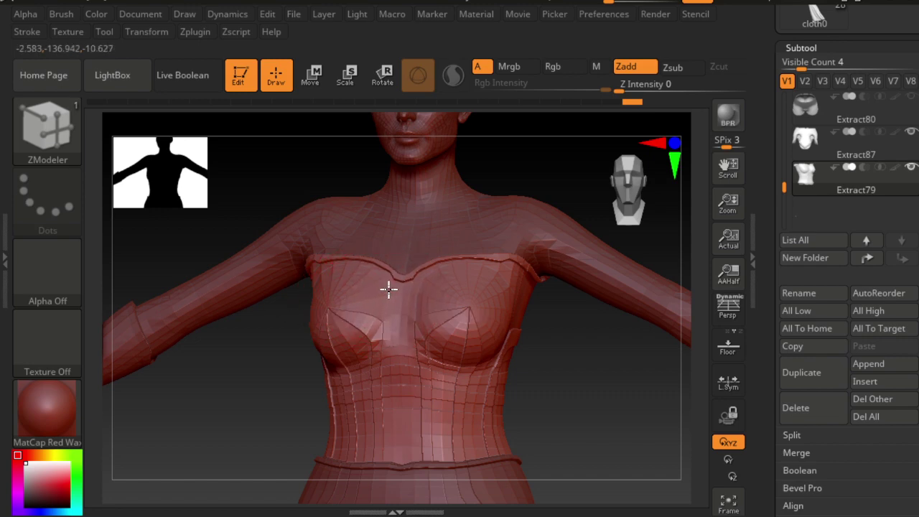
{"action": "mouse_move", "coordinate": [525, 172]}
{"action": "left_mouse_down"}
{"action": "mouse_move", "coordinate": [529, 227]}
{"action": "mouse_move", "coordinate": [369, 281]}
{"action": "left_mouse_up"}
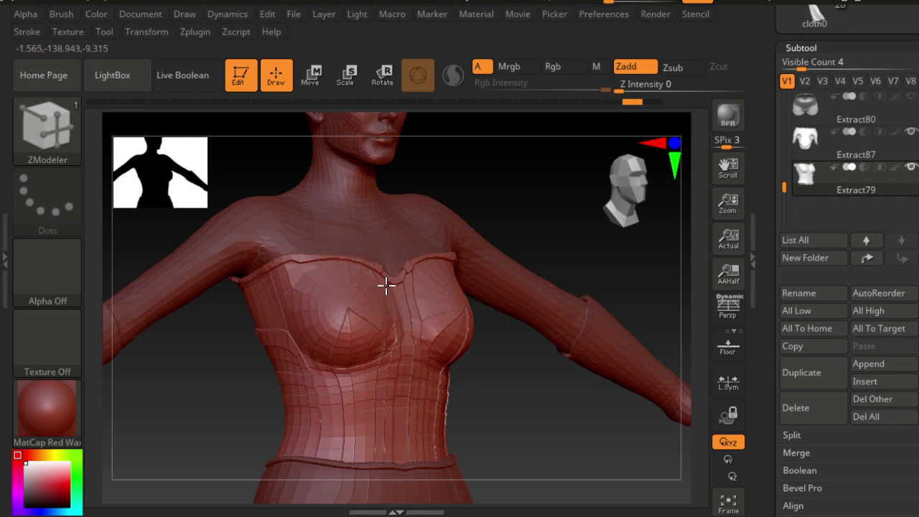
{"action": "left_click_drag", "start_coordinate": [506, 236], "coordinate": [452, 224]}
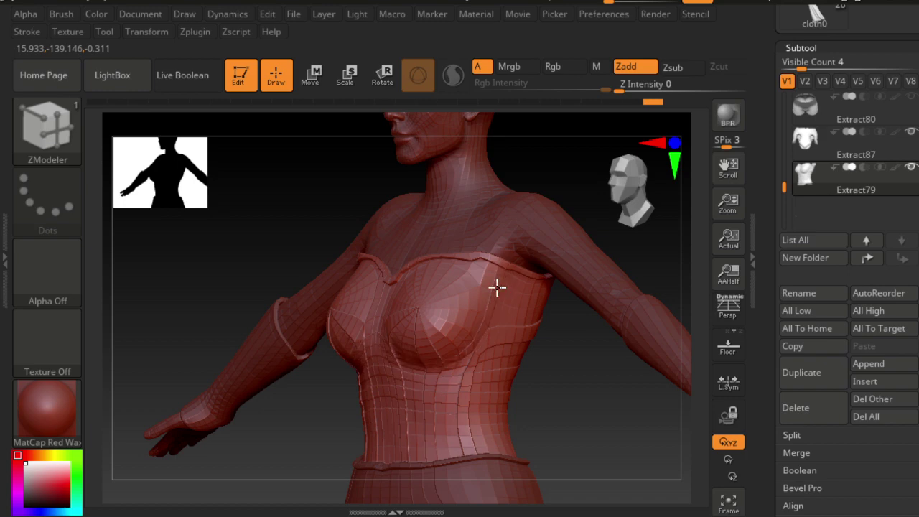
{"action": "left_click_drag", "start_coordinate": [529, 373], "coordinate": [497, 368]}
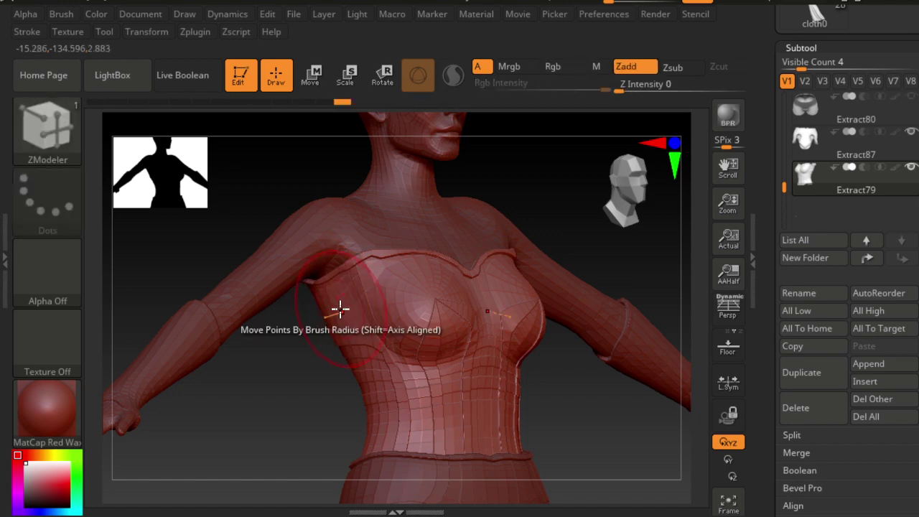
Show the polygroup wireframe with Shift+F and orbit around to a front view of the corset.
{"action": "key", "text": "shift"}
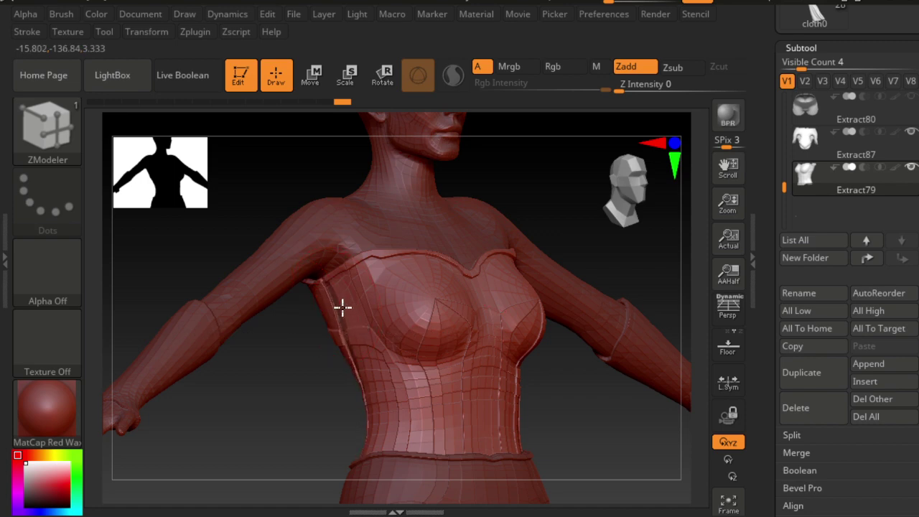
{"action": "mouse_move", "coordinate": [318, 332]}
{"action": "right_mouse_down"}
{"action": "mouse_move", "coordinate": [341, 346]}
{"action": "mouse_move", "coordinate": [328, 355]}
{"action": "right_mouse_up"}
{"action": "mouse_move", "coordinate": [189, 410]}
{"action": "right_mouse_down"}
{"action": "mouse_move", "coordinate": [242, 404]}
{"action": "mouse_move", "coordinate": [241, 357]}
{"action": "right_mouse_up"}
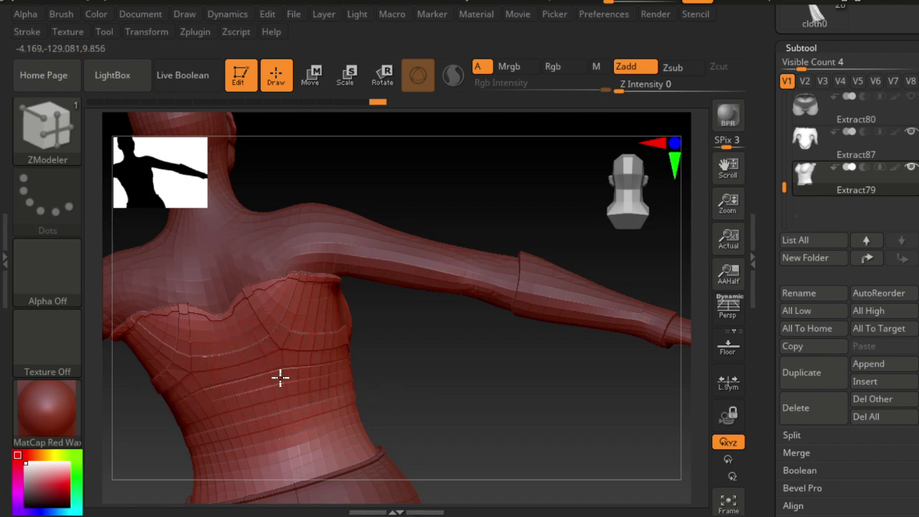
{"action": "right_click_drag", "start_coordinate": [282, 377], "coordinate": [285, 366]}
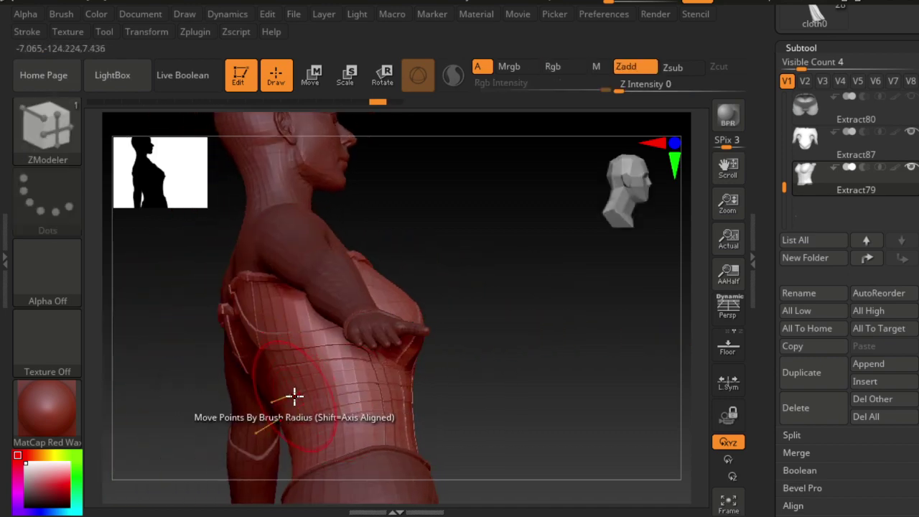
{"action": "key", "text": "shift+f"}
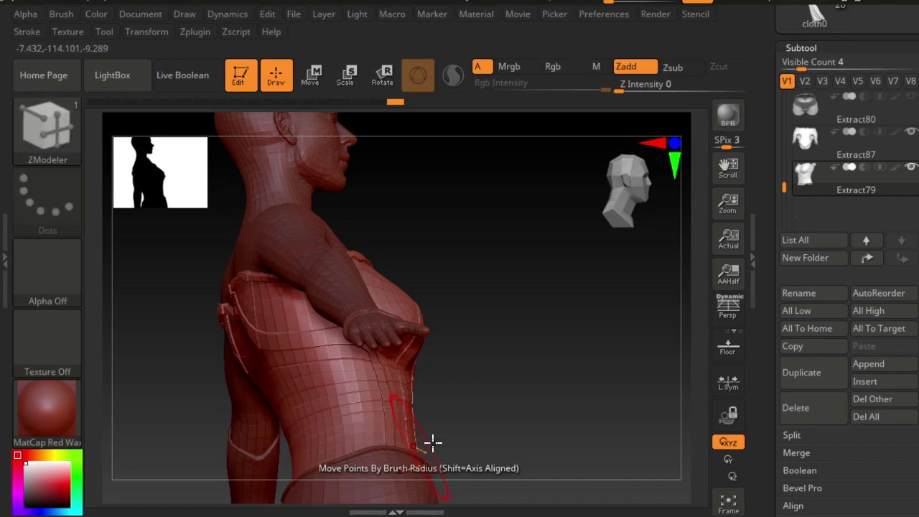
{"action": "mouse_move", "coordinate": [431, 441]}
{"action": "right_mouse_down"}
{"action": "mouse_move", "coordinate": [351, 447]}
{"action": "mouse_move", "coordinate": [369, 440]}
{"action": "right_mouse_up"}
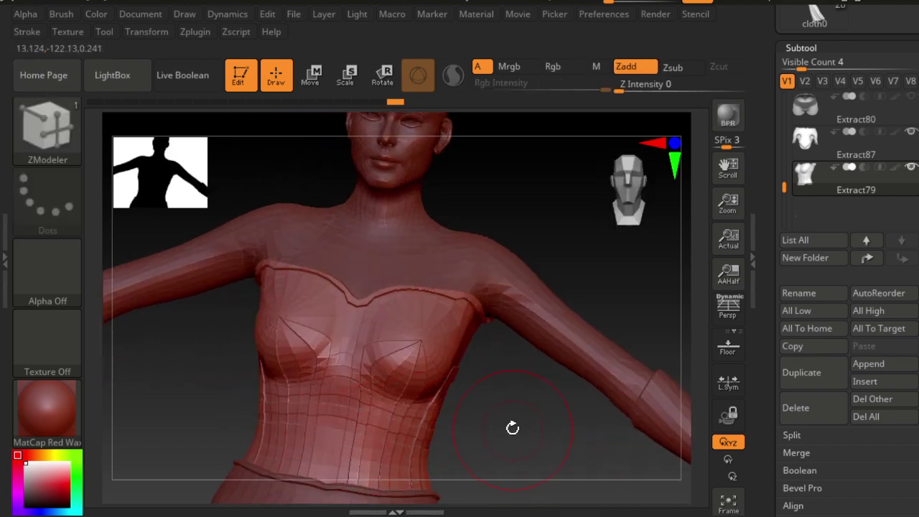
{"action": "right_click_drag", "start_coordinate": [510, 429], "coordinate": [560, 428]}
{"action": "left_click", "coordinate": [644, 171]}
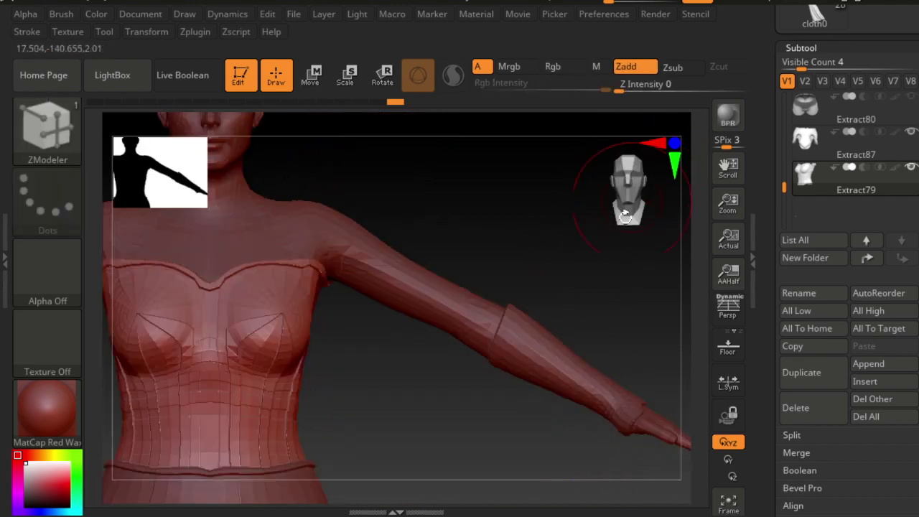
{"action": "mouse_move", "coordinate": [580, 298]}
{"action": "right_mouse_down", "text": "ctrl"}
{"action": "mouse_move", "coordinate": [500, 217]}
{"action": "mouse_move", "coordinate": [380, 283]}
{"action": "right_mouse_up", "text": "ctrl"}
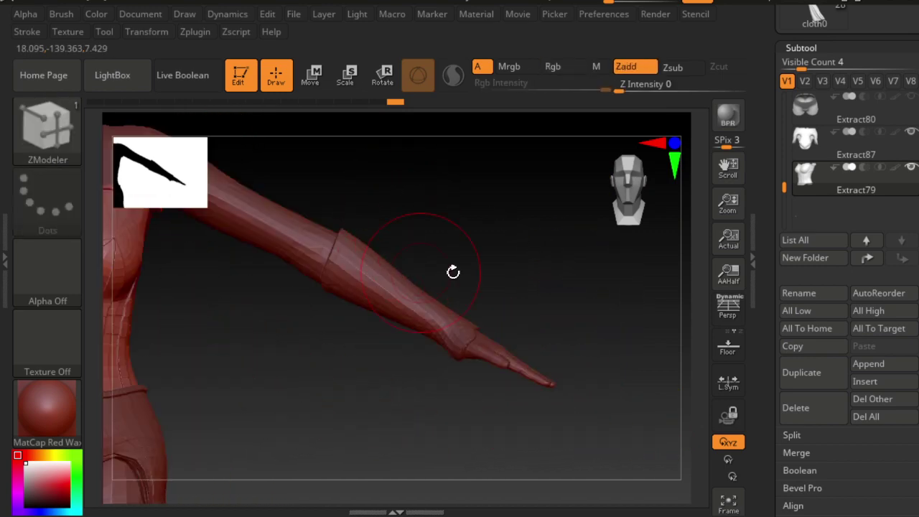
{"action": "mouse_move", "coordinate": [453, 272]}
{"action": "right_mouse_down", "text": "ctrl"}
{"action": "mouse_move", "coordinate": [447, 250]}
{"action": "mouse_move", "coordinate": [324, 416]}
{"action": "mouse_move", "coordinate": [308, 385]}
{"action": "mouse_move", "coordinate": [486, 412]}
{"action": "right_mouse_up", "text": "ctrl"}
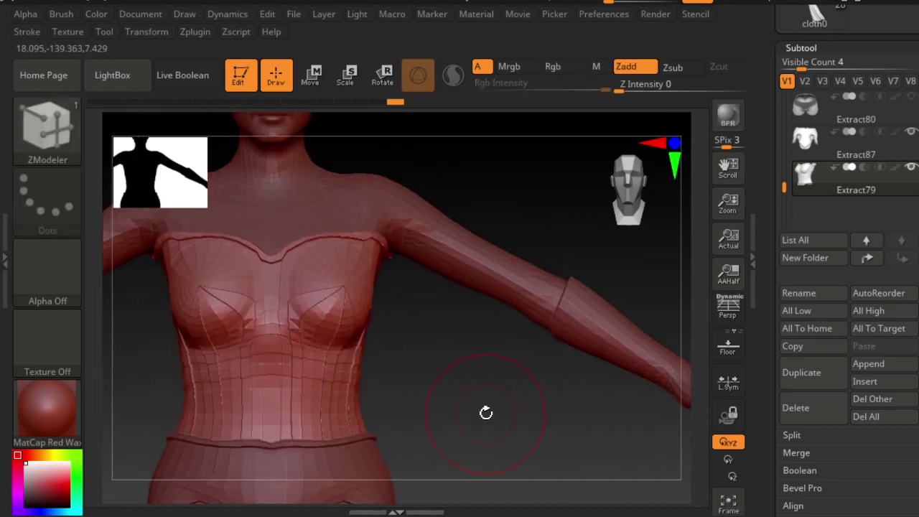
{"action": "left_click", "coordinate": [497, 418], "text": "ctrl"}
{"action": "left_click", "coordinate": [478, 406], "text": "ctrl"}
{"action": "mouse_move", "coordinate": [532, 392]}
{"action": "right_mouse_down"}
{"action": "mouse_move", "coordinate": [641, 375]}
{"action": "mouse_move", "coordinate": [547, 392]}
{"action": "mouse_move", "coordinate": [506, 422]}
{"action": "right_mouse_up"}
{"action": "key", "text": "f"}
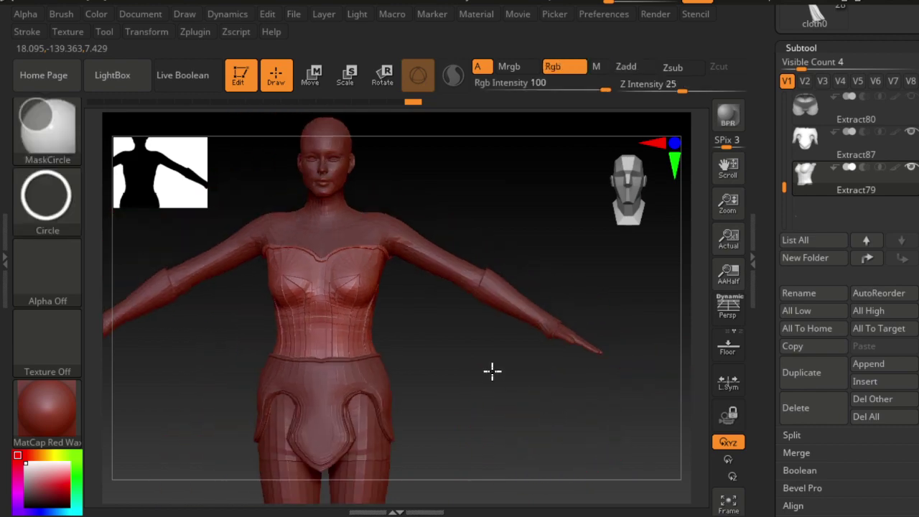
{"action": "left_click", "coordinate": [555, 400], "text": "ctrl"}
{"action": "mouse_move", "coordinate": [523, 379]}
{"action": "right_mouse_down"}
{"action": "mouse_move", "coordinate": [613, 422]}
{"action": "mouse_move", "coordinate": [581, 400]}
{"action": "mouse_move", "coordinate": [601, 390]}
{"action": "mouse_move", "coordinate": [541, 390]}
{"action": "mouse_move", "coordinate": [602, 401]}
{"action": "mouse_move", "coordinate": [524, 397]}
{"action": "mouse_move", "coordinate": [608, 398]}
{"action": "mouse_move", "coordinate": [543, 400]}
{"action": "mouse_move", "coordinate": [599, 402]}
{"action": "mouse_move", "coordinate": [554, 359]}
{"action": "mouse_move", "coordinate": [544, 443]}
{"action": "mouse_move", "coordinate": [552, 416]}
{"action": "mouse_move", "coordinate": [499, 356]}
{"action": "mouse_move", "coordinate": [571, 392]}
{"action": "mouse_move", "coordinate": [478, 352]}
{"action": "mouse_move", "coordinate": [386, 345]}
{"action": "mouse_move", "coordinate": [472, 374]}
{"action": "mouse_move", "coordinate": [365, 365]}
{"action": "mouse_move", "coordinate": [599, 395]}
{"action": "mouse_move", "coordinate": [519, 386]}
{"action": "mouse_move", "coordinate": [545, 390]}
{"action": "right_mouse_up"}
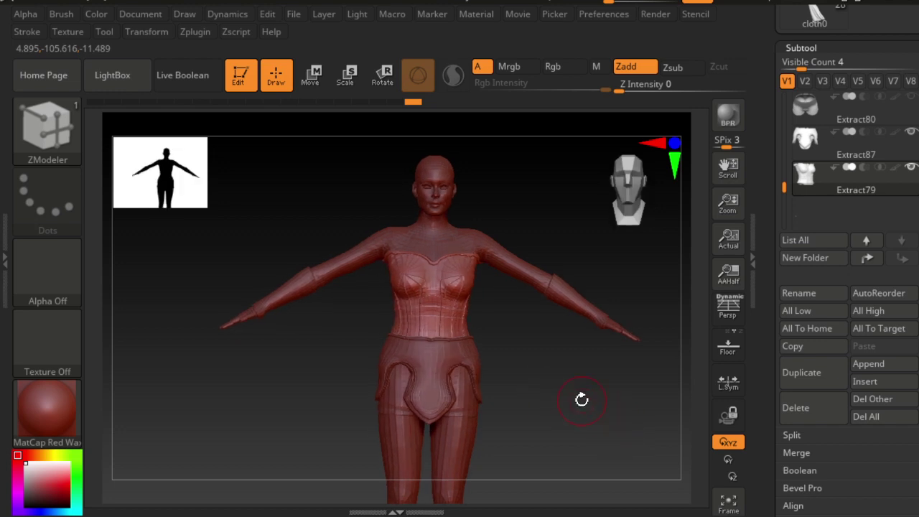
{"action": "left_click", "coordinate": [574, 288], "text": "ctrl"}
Clear the corset mask, make boots subtool Extract82 active, and zoom onto the legs.
{"action": "left_click", "coordinate": [587, 418], "text": "ctrl"}
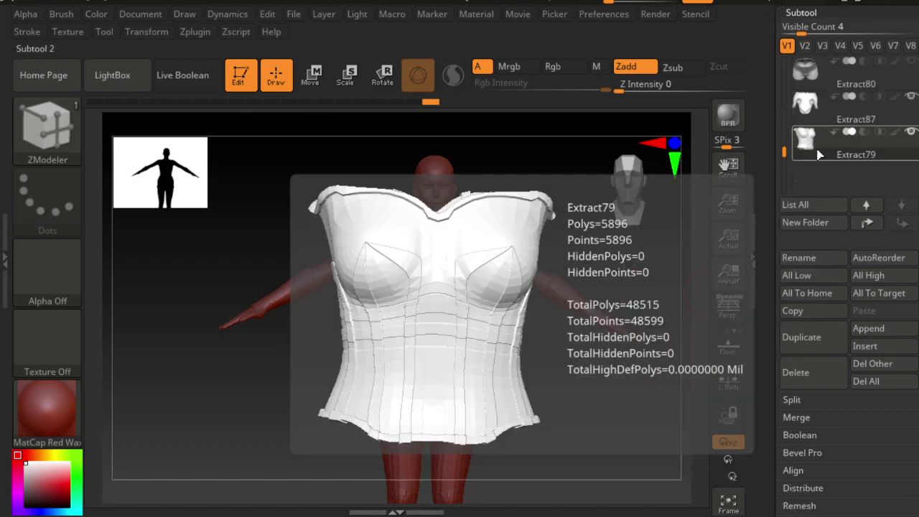
{"action": "scroll", "coordinate": [799, 178], "scroll_direction": "up", "scroll_amount": 1}
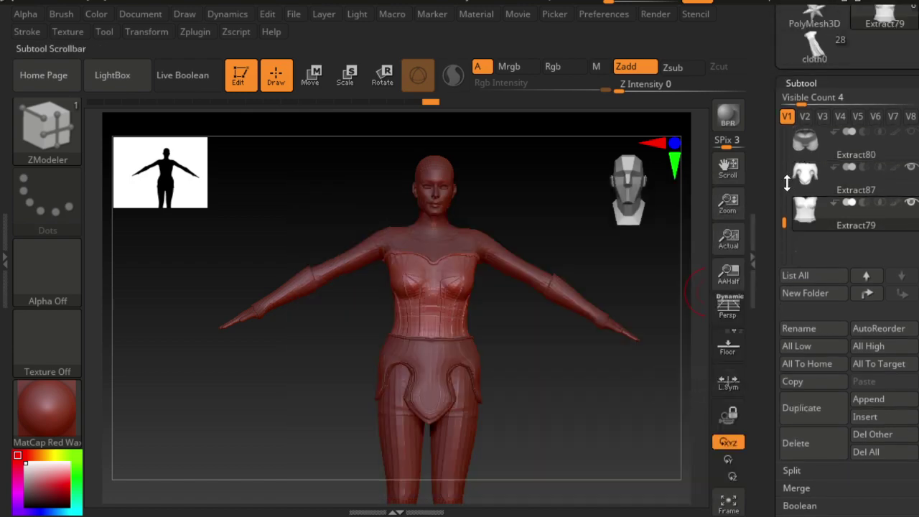
{"action": "scroll", "coordinate": [784, 216], "scroll_direction": "up", "scroll_amount": 2}
{"action": "left_click", "coordinate": [824, 163]}
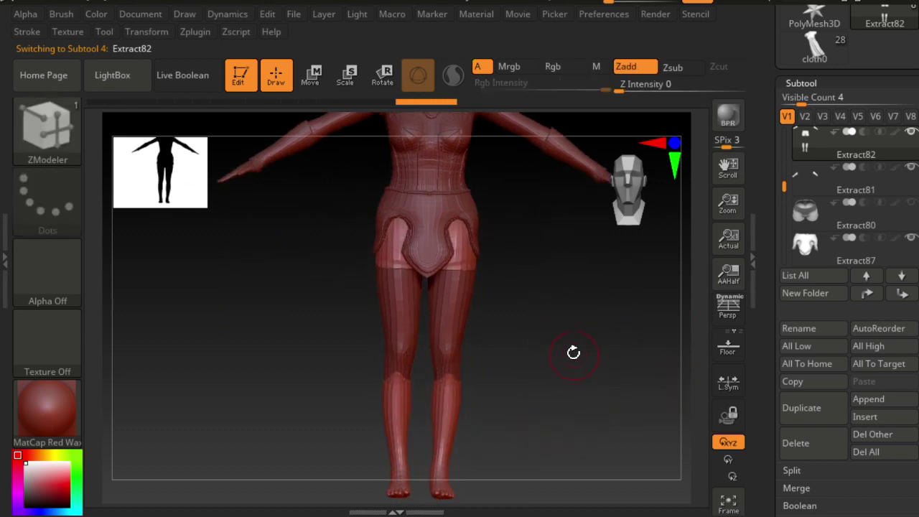
{"action": "mouse_move", "coordinate": [555, 409]}
{"action": "left_mouse_down", "text": "alt"}
{"action": "mouse_move", "coordinate": [568, 351]}
{"action": "mouse_move", "coordinate": [608, 369]}
{"action": "mouse_move", "coordinate": [601, 404]}
{"action": "mouse_move", "coordinate": [591, 349]}
{"action": "mouse_move", "coordinate": [601, 296]}
{"action": "left_mouse_up", "text": "alt"}
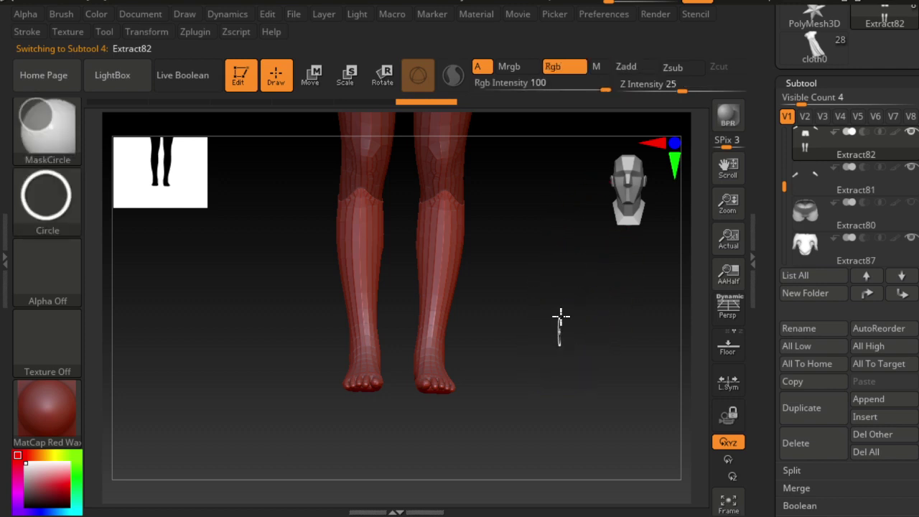
{"action": "left_click_drag", "start_coordinate": [564, 375], "coordinate": [565, 359]}
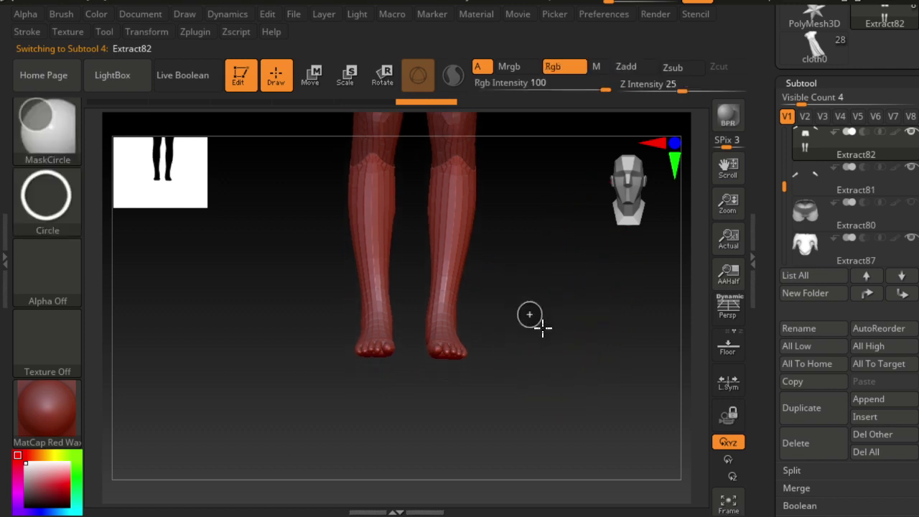
{"action": "mouse_move", "coordinate": [542, 331]}
{"action": "right_mouse_down", "text": "ctrl"}
{"action": "mouse_move", "coordinate": [566, 353]}
{"action": "mouse_move", "coordinate": [544, 356]}
{"action": "right_mouse_up", "text": "ctrl"}
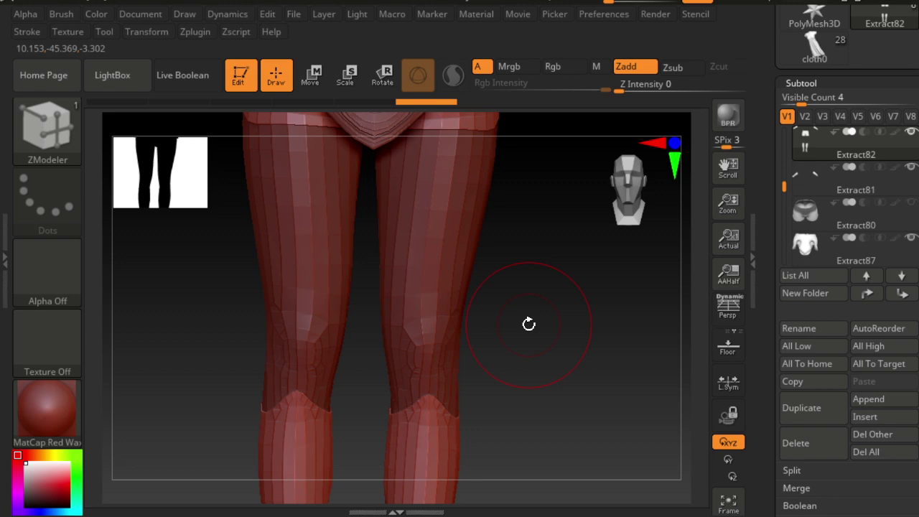
Switch to the MaskLasso brush and mask around the right foot.
{"action": "key", "text": "b"}
{"action": "key", "text": "m"}
{"action": "key", "text": "c"}
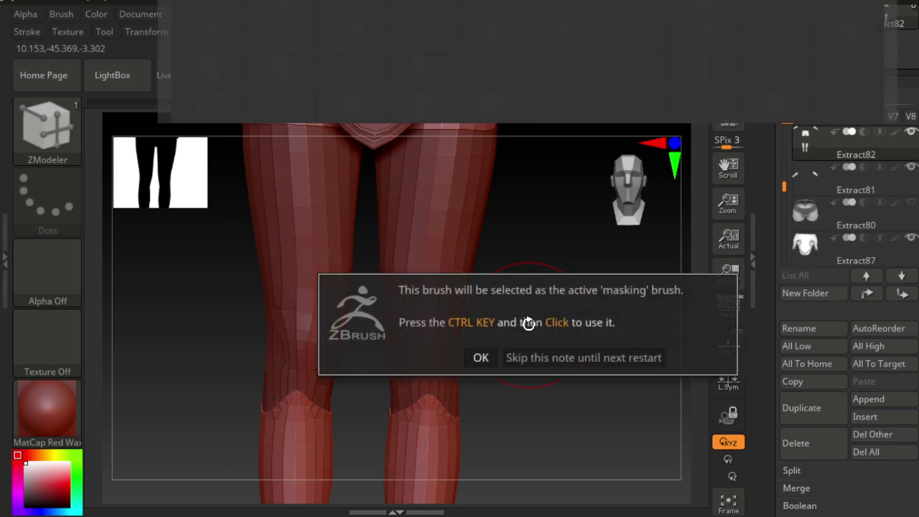
{"action": "left_click", "coordinate": [476, 357]}
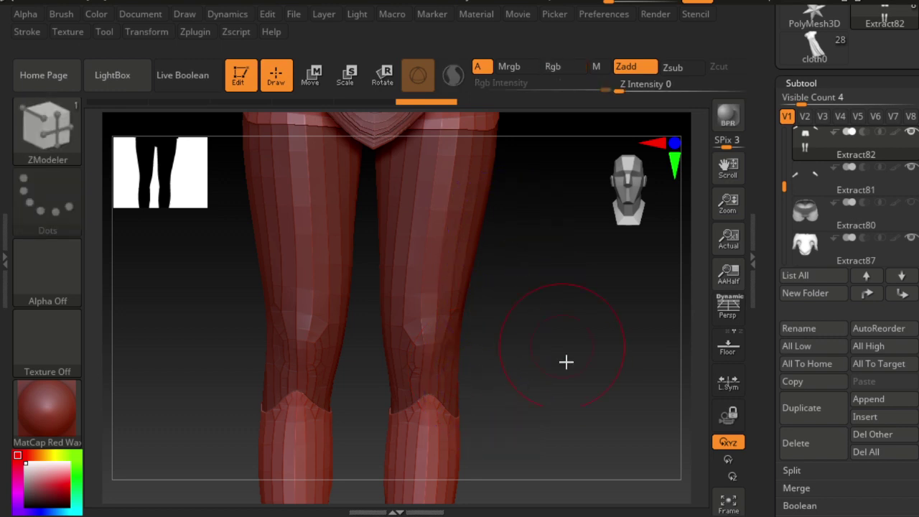
{"action": "scroll", "coordinate": [555, 249], "scroll_direction": "down", "scroll_amount": 3}
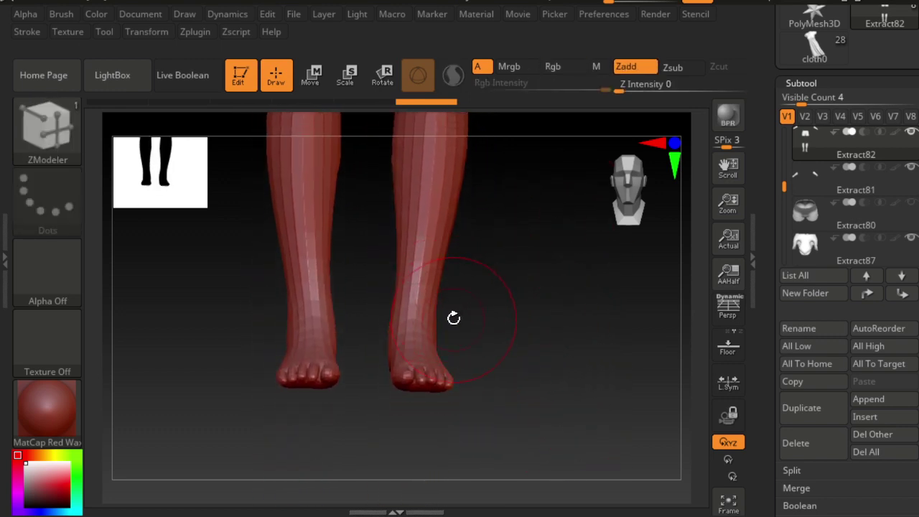
{"action": "left_click_drag", "start_coordinate": [456, 328], "coordinate": [452, 421], "text": "ctrl"}
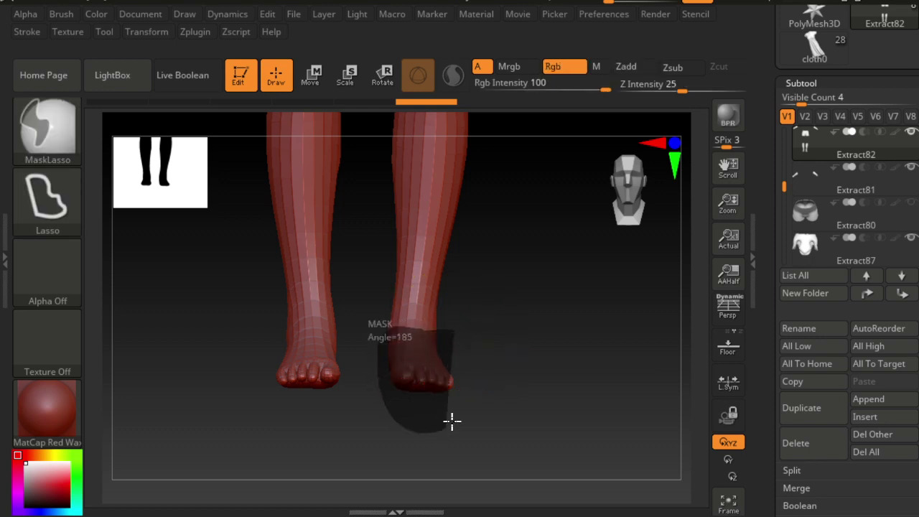
{"action": "mouse_move", "coordinate": [560, 376]}
{"action": "left_mouse_down"}
{"action": "mouse_move", "coordinate": [492, 355]}
{"action": "mouse_move", "coordinate": [553, 364]}
{"action": "mouse_move", "coordinate": [574, 402]}
{"action": "mouse_move", "coordinate": [547, 364]}
{"action": "left_mouse_up"}
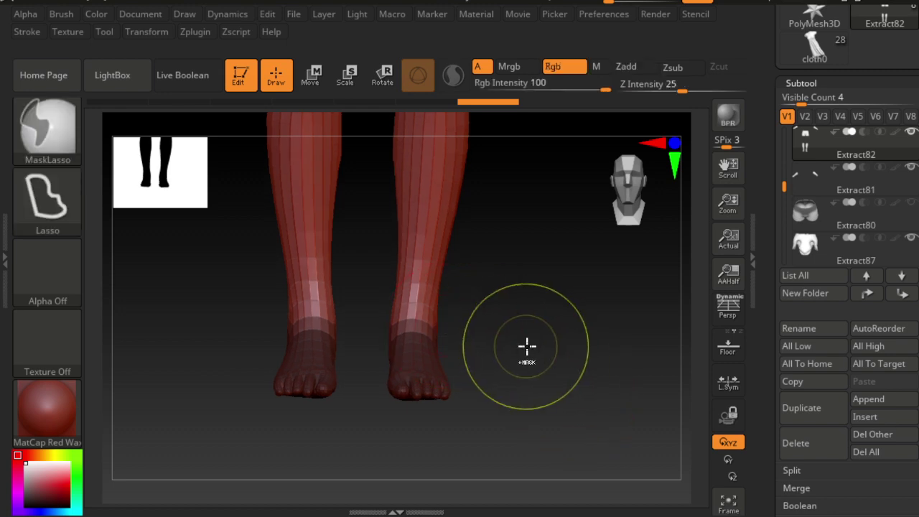
Adjust the mask on the feet and lower legs, then clear it and return to front view.
{"action": "mouse_move", "coordinate": [493, 312]}
{"action": "left_mouse_down", "text": "ctrl"}
{"action": "mouse_move", "coordinate": [496, 333]}
{"action": "mouse_move", "coordinate": [399, 140]}
{"action": "mouse_move", "coordinate": [474, 316]}
{"action": "left_mouse_up", "text": "ctrl"}
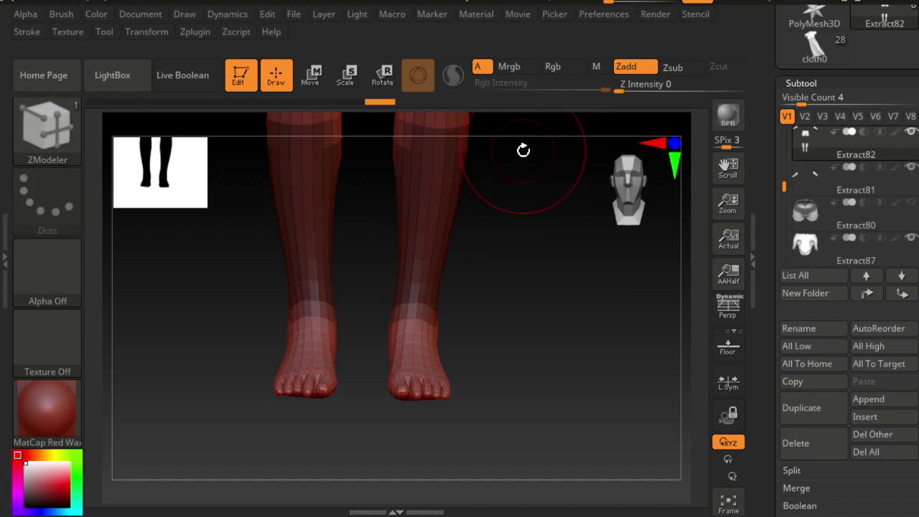
{"action": "left_click", "coordinate": [410, 184], "text": "ctrl"}
{"action": "left_click_drag", "start_coordinate": [524, 314], "coordinate": [572, 318]}
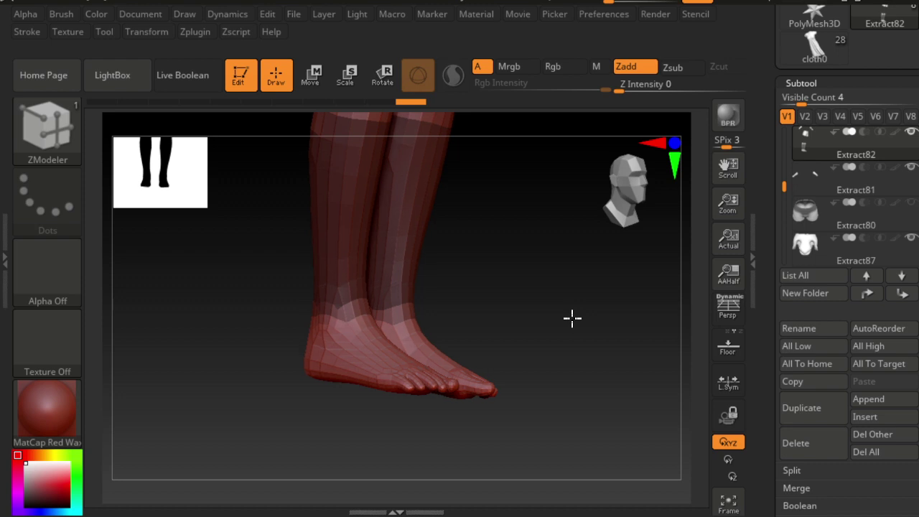
{"action": "mouse_move", "coordinate": [573, 318]}
{"action": "left_mouse_down"}
{"action": "mouse_move", "coordinate": [464, 303]}
{"action": "mouse_move", "coordinate": [529, 310]}
{"action": "mouse_move", "coordinate": [489, 304]}
{"action": "mouse_move", "coordinate": [520, 308]}
{"action": "left_mouse_up"}
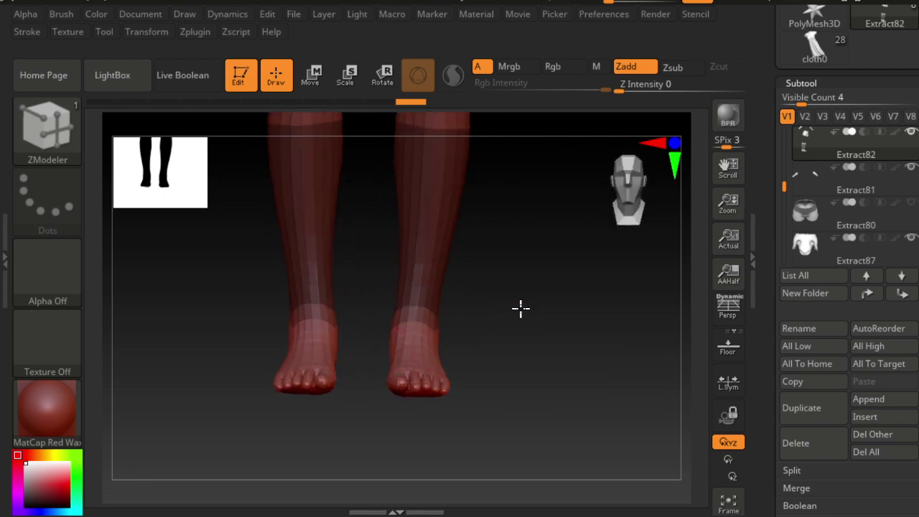
{"action": "left_click", "coordinate": [503, 213], "text": "ctrl"}
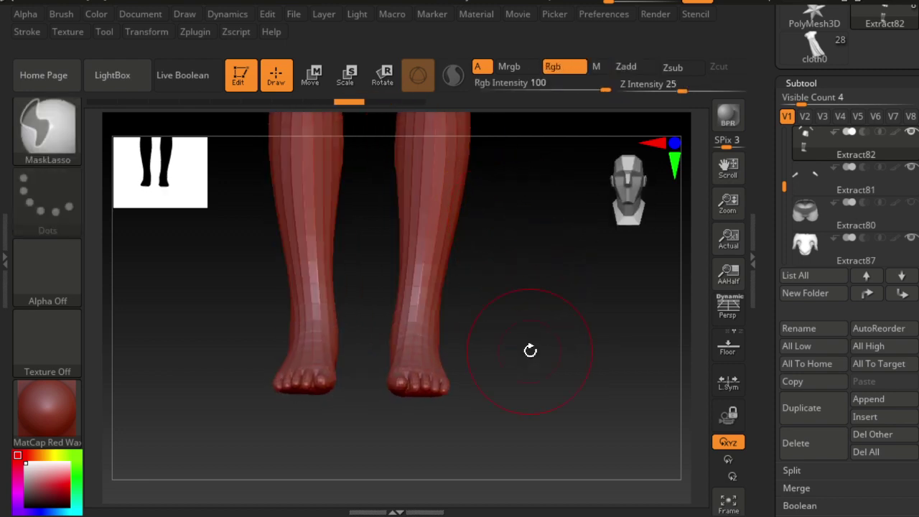
{"action": "mouse_move", "coordinate": [533, 311]}
{"action": "left_mouse_down"}
{"action": "mouse_move", "coordinate": [529, 396]}
{"action": "mouse_move", "coordinate": [513, 359]}
{"action": "mouse_move", "coordinate": [529, 279]}
{"action": "left_mouse_up"}
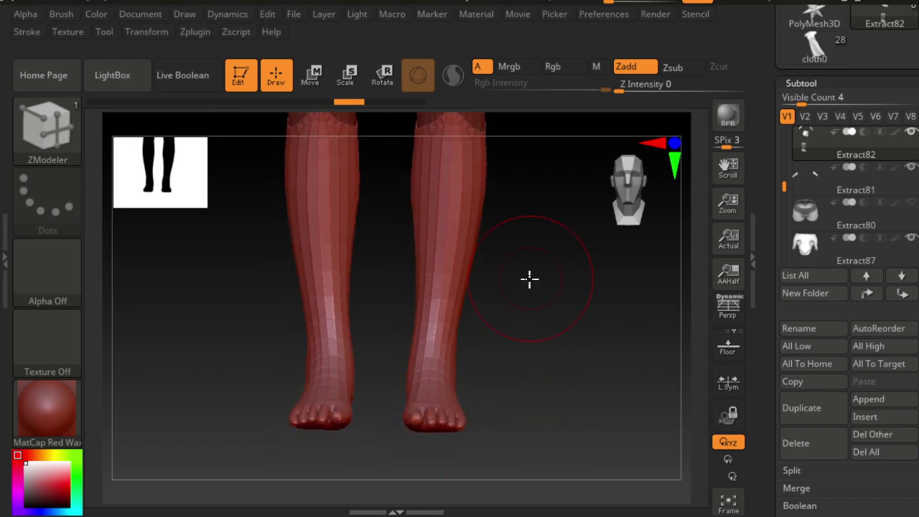
Check the legs from the side and smooth the tops of both boot feet.
{"action": "left_click", "coordinate": [38, 135]}
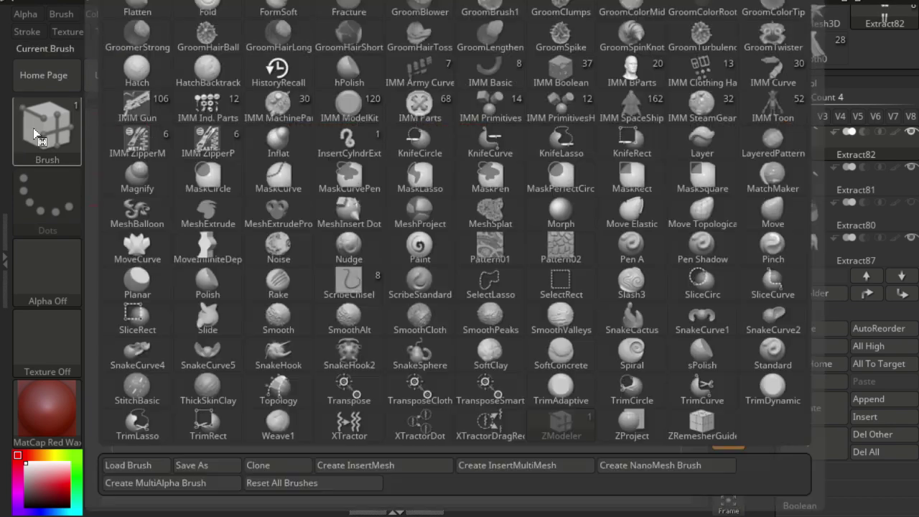
{"action": "left_click", "coordinate": [33, 128]}
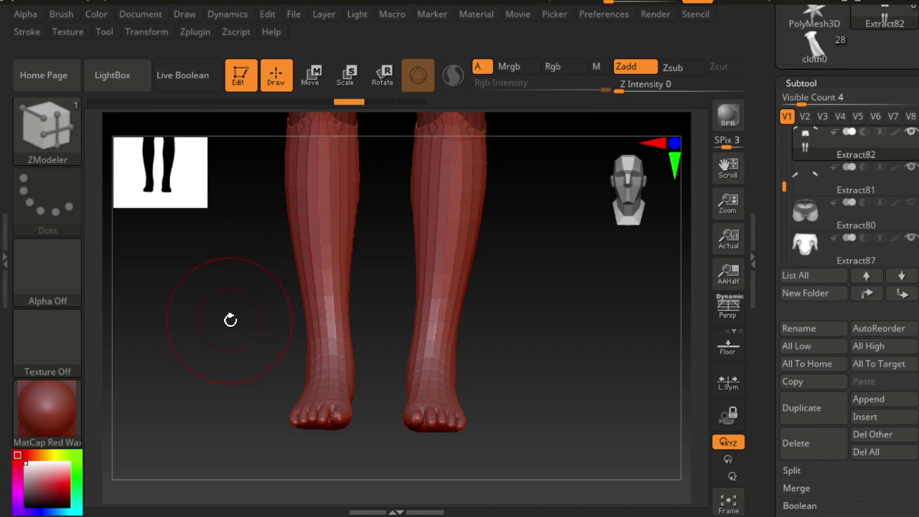
{"action": "mouse_move", "coordinate": [230, 320]}
{"action": "left_mouse_down"}
{"action": "mouse_move", "coordinate": [291, 324]}
{"action": "mouse_move", "coordinate": [220, 316]}
{"action": "left_mouse_up"}
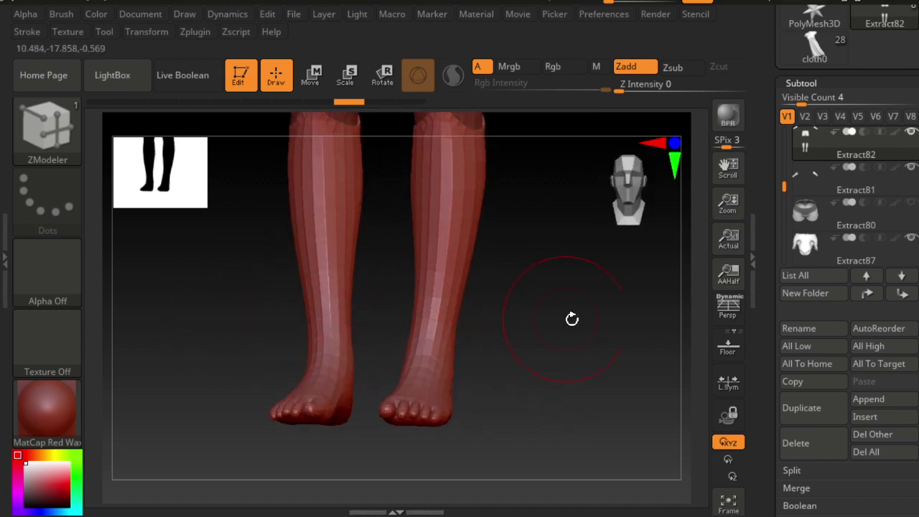
{"action": "mouse_move", "coordinate": [571, 319]}
{"action": "left_mouse_down"}
{"action": "mouse_move", "coordinate": [496, 323]}
{"action": "mouse_move", "coordinate": [570, 331]}
{"action": "left_mouse_up"}
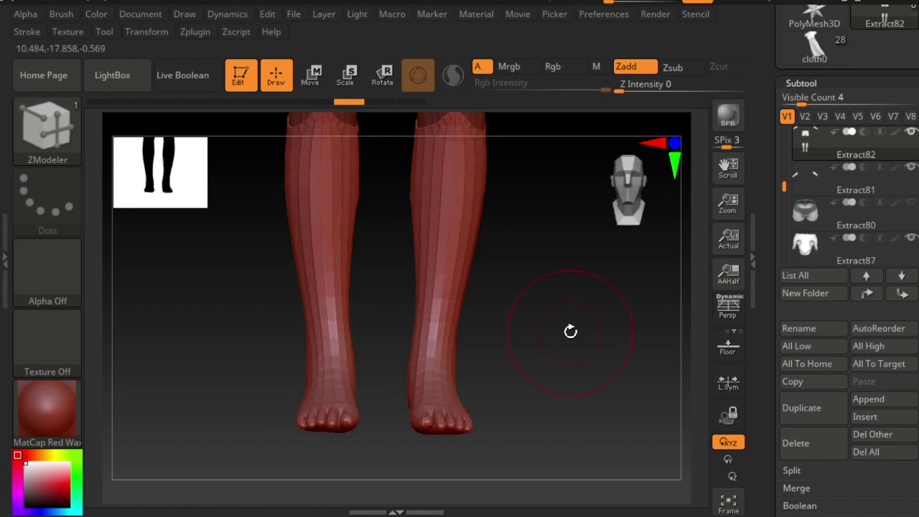
{"action": "key", "text": "shift"}
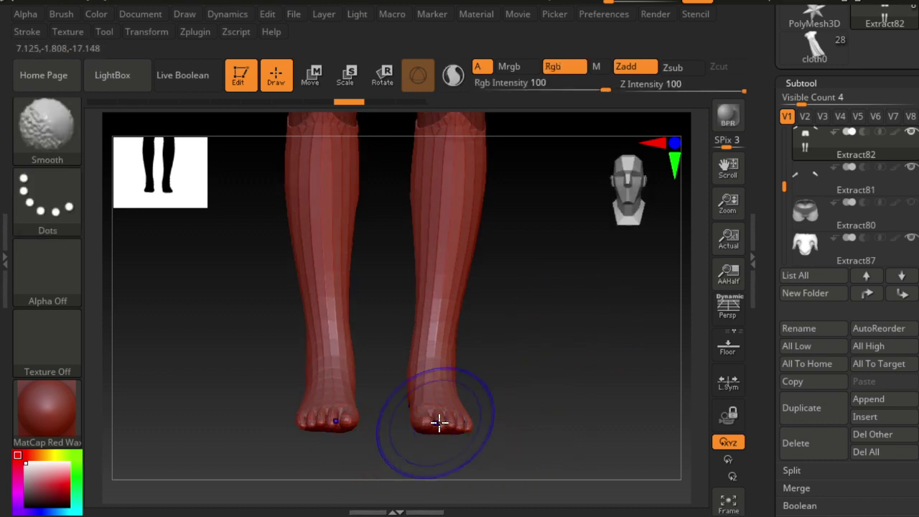
{"action": "left_click_drag", "start_coordinate": [437, 420], "coordinate": [452, 421], "text": "shift"}
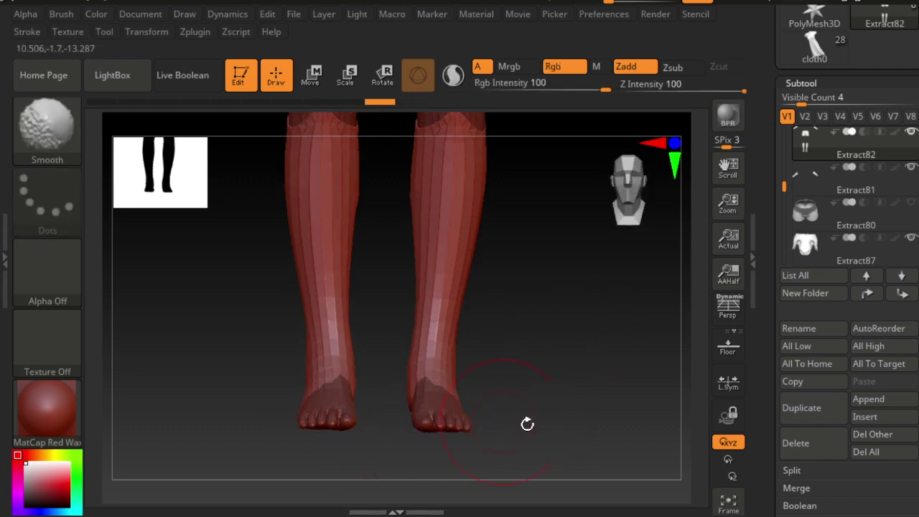
Nudge points on the boot's foot mesh while orbiting around the legs.
{"action": "mouse_move", "coordinate": [527, 424]}
{"action": "left_mouse_down"}
{"action": "mouse_move", "coordinate": [519, 417]}
{"action": "mouse_move", "coordinate": [589, 456]}
{"action": "mouse_move", "coordinate": [451, 406]}
{"action": "mouse_move", "coordinate": [505, 415]}
{"action": "left_mouse_up"}
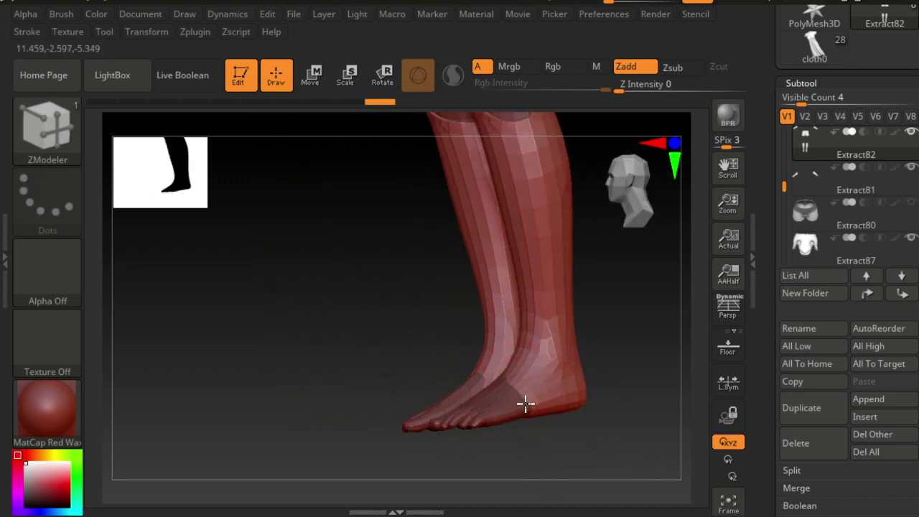
{"action": "left_click", "coordinate": [511, 405]}
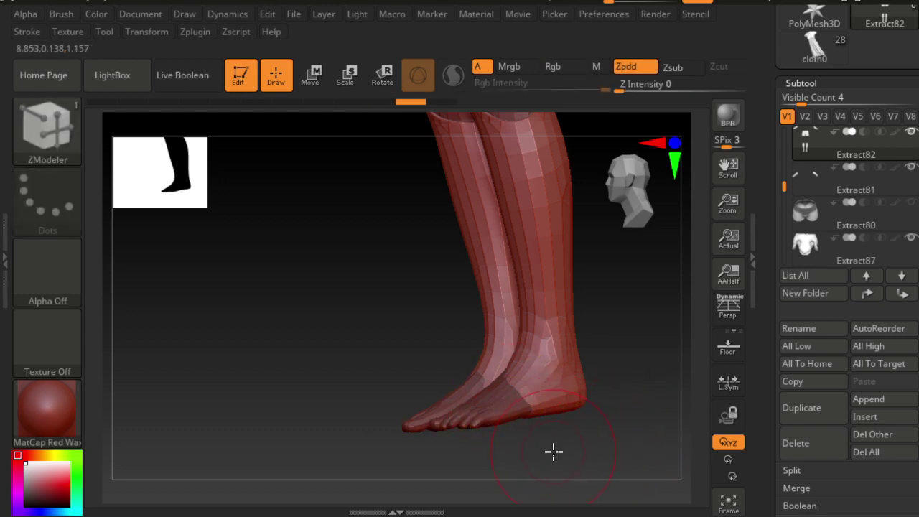
{"action": "left_click_drag", "start_coordinate": [552, 449], "coordinate": [568, 437]}
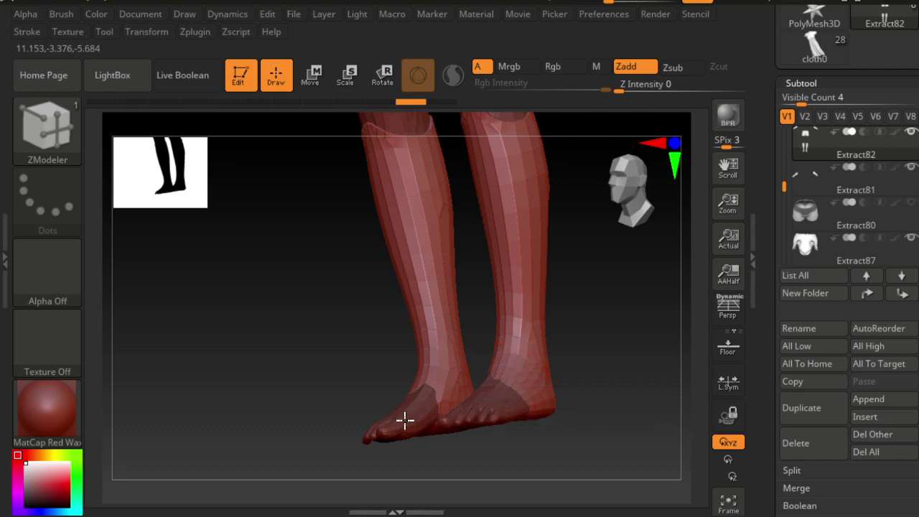
{"action": "left_click", "coordinate": [258, 426]}
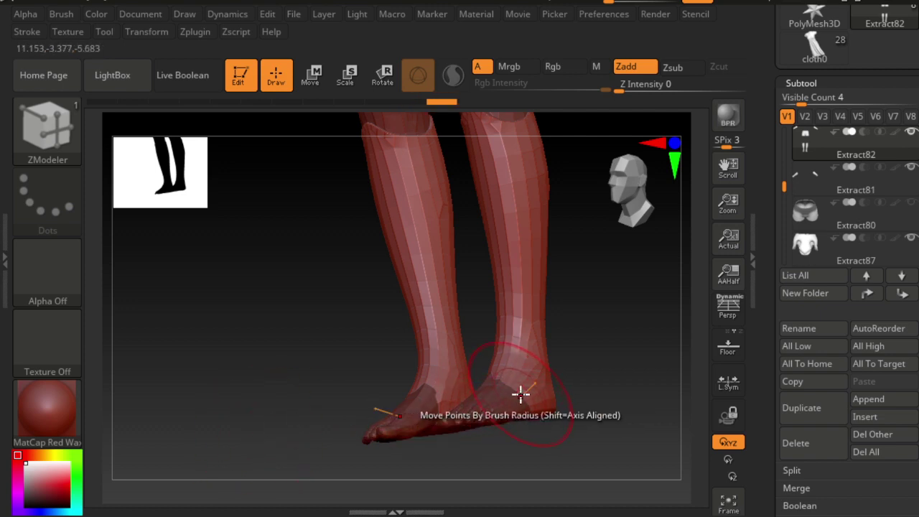
{"action": "left_click_drag", "start_coordinate": [535, 437], "coordinate": [584, 412]}
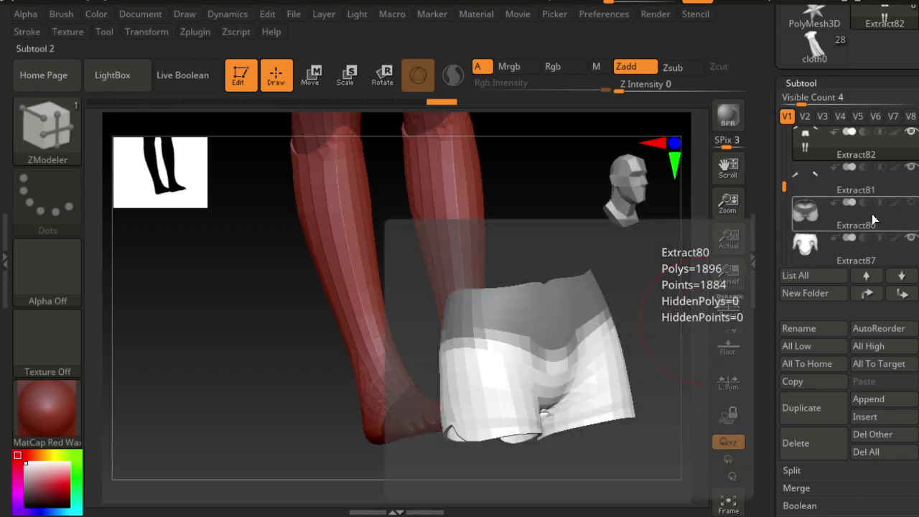
Hide the base body CC_Base_Body_38 and orbit the boots into a front-angled view.
{"action": "scroll", "coordinate": [872, 213], "scroll_direction": "up", "scroll_amount": 1}
{"action": "scroll", "coordinate": [832, 287], "scroll_direction": "up", "scroll_amount": 4}
{"action": "left_click", "coordinate": [794, 355]}
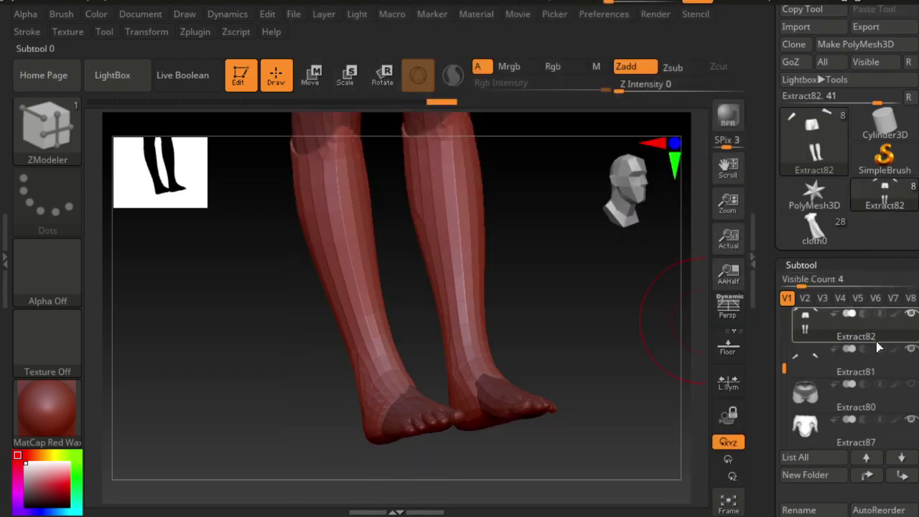
{"action": "scroll", "coordinate": [789, 355], "scroll_direction": "up", "scroll_amount": 2}
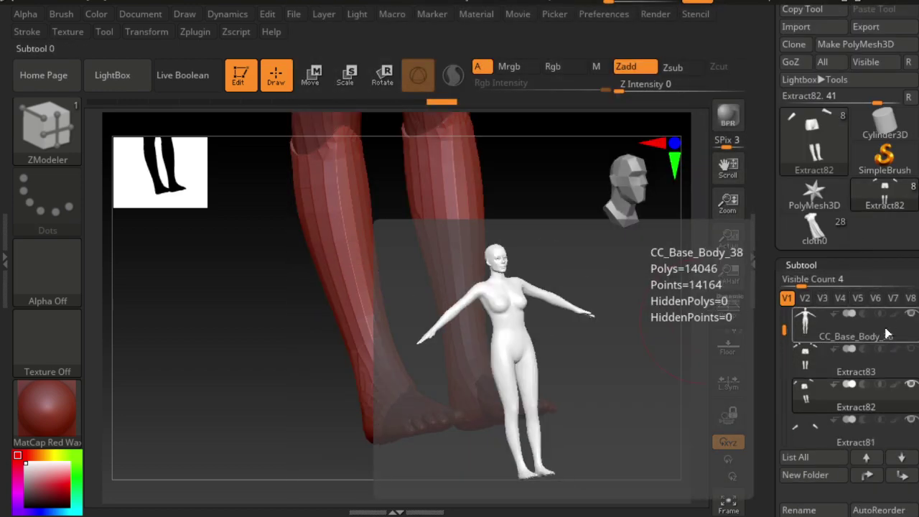
{"action": "left_click", "coordinate": [911, 316]}
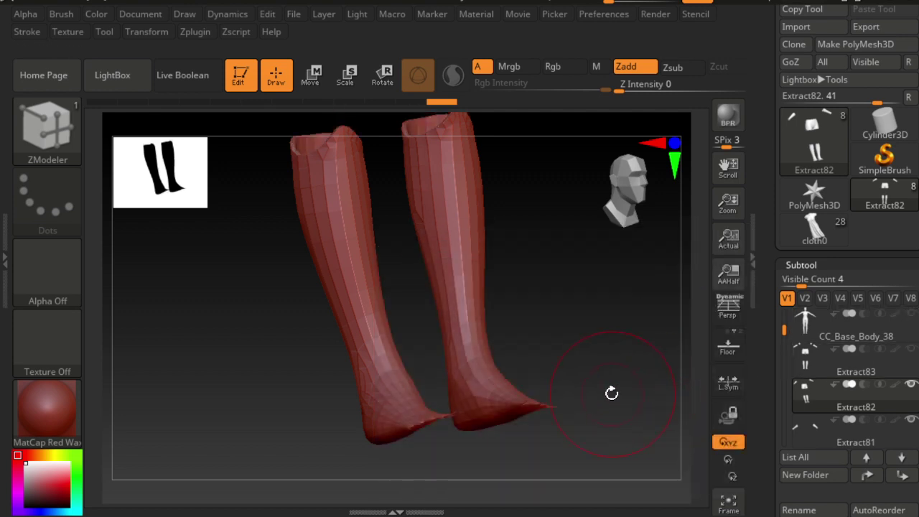
{"action": "left_click_drag", "start_coordinate": [610, 390], "coordinate": [492, 410]}
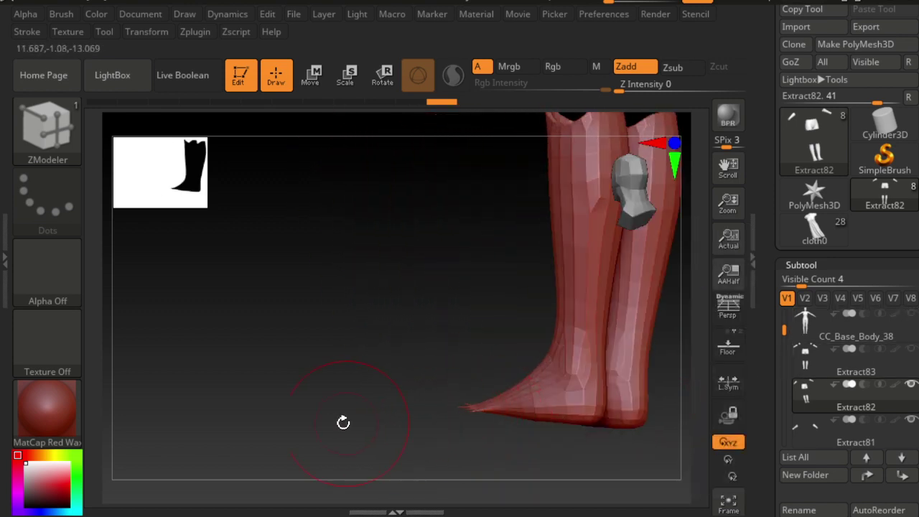
{"action": "left_click_drag", "start_coordinate": [345, 418], "coordinate": [352, 395]}
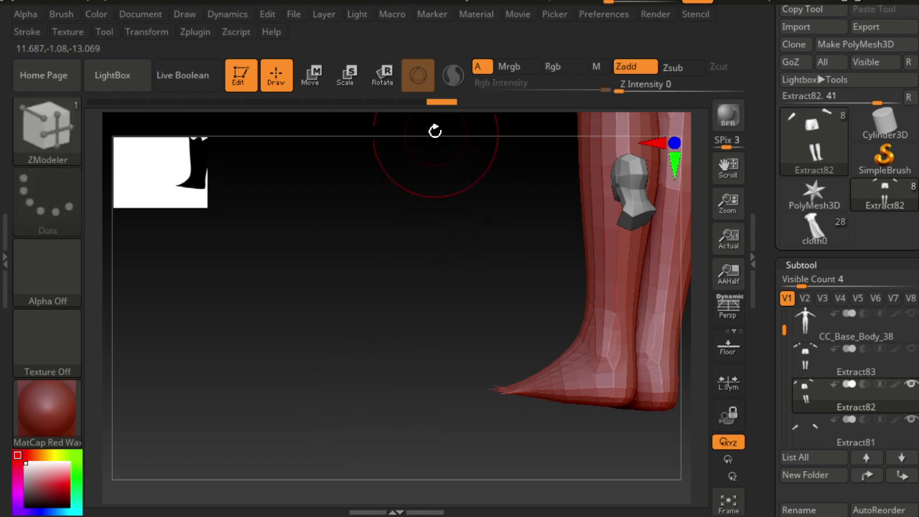
Roll the Undo History back to restore the boot's earlier foot with toes.
{"action": "left_click", "coordinate": [416, 103]}
{"action": "left_click_drag", "start_coordinate": [417, 108], "coordinate": [345, 107]}
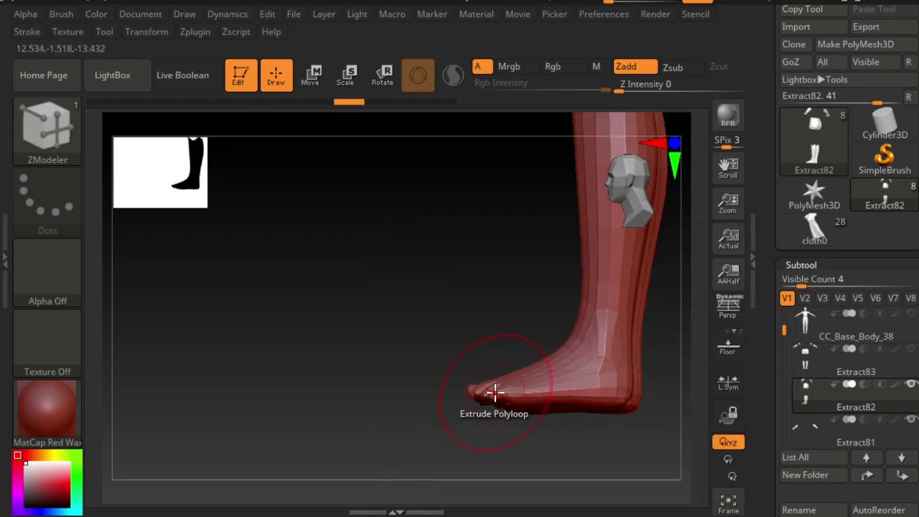
{"action": "left_click_drag", "start_coordinate": [488, 390], "coordinate": [492, 390], "text": "shift"}
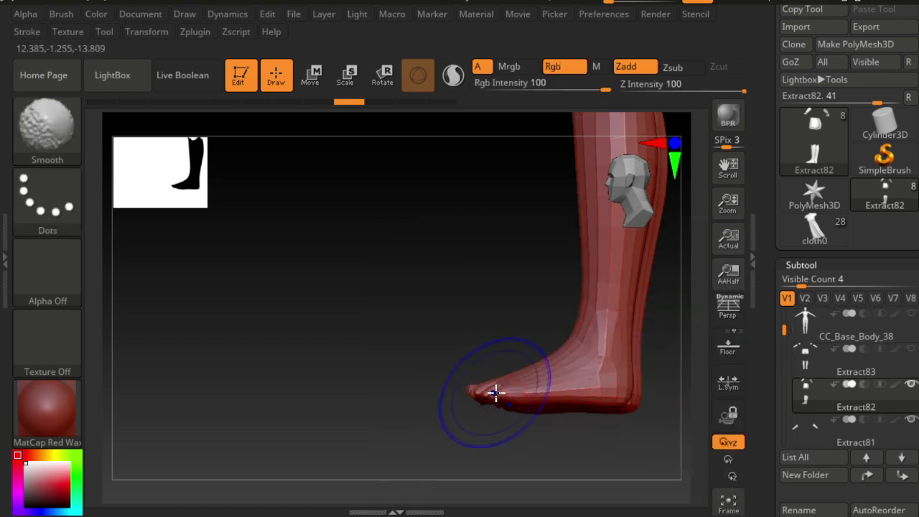
{"action": "mouse_move", "coordinate": [325, 351]}
{"action": "left_mouse_down"}
{"action": "mouse_move", "coordinate": [407, 376]}
{"action": "mouse_move", "coordinate": [299, 353]}
{"action": "left_mouse_up"}
{"action": "left_click", "coordinate": [46, 126]}
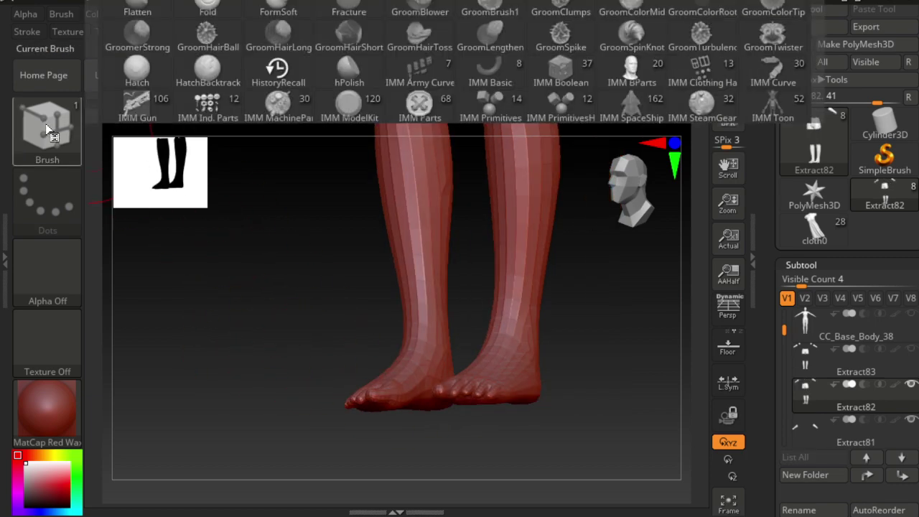
{"action": "left_click", "coordinate": [47, 126]}
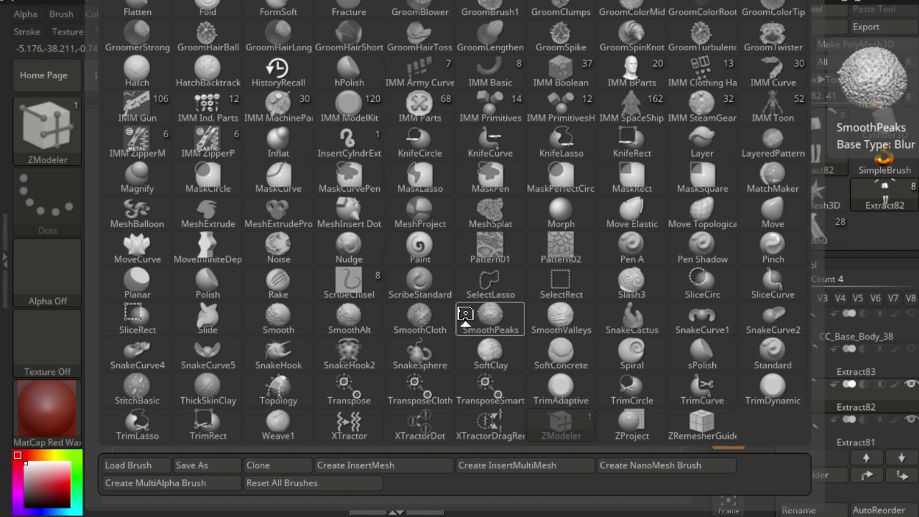
{"action": "left_click", "coordinate": [560, 143]}
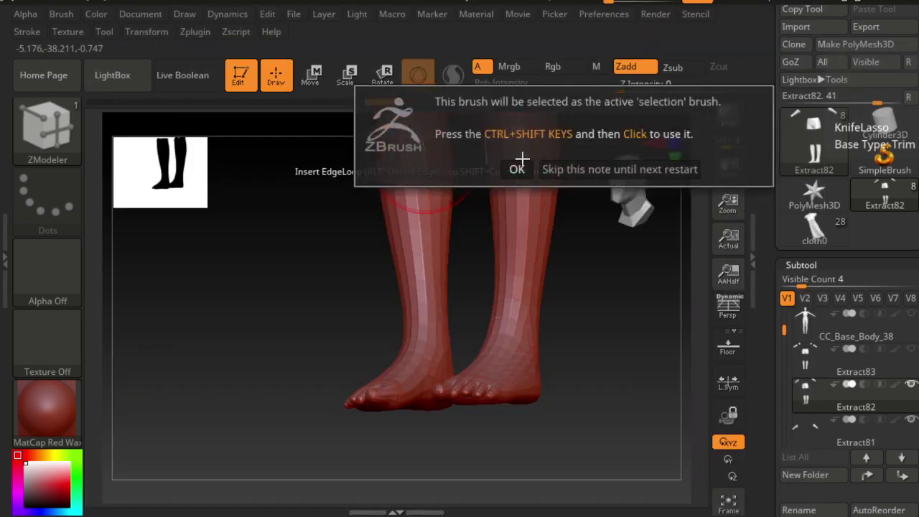
{"action": "left_click", "coordinate": [519, 164]}
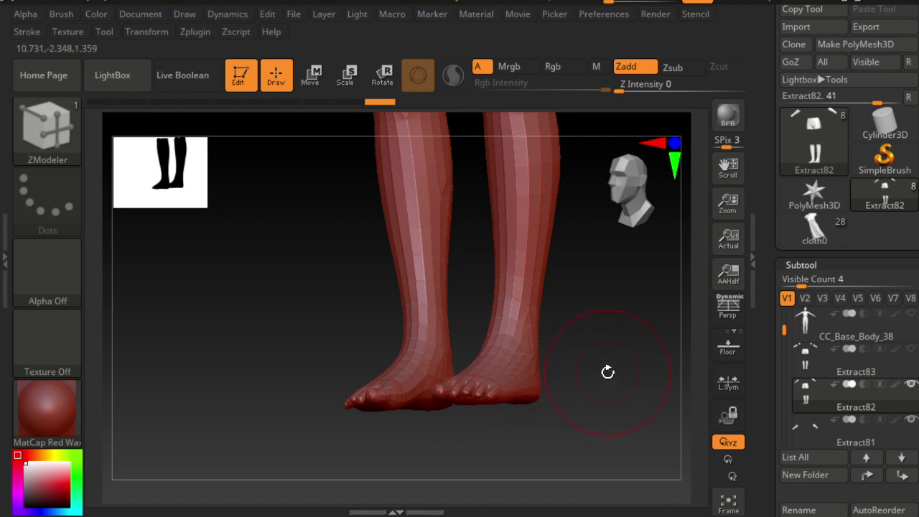
{"action": "mouse_move", "coordinate": [607, 372]}
{"action": "left_mouse_down"}
{"action": "mouse_move", "coordinate": [610, 435]}
{"action": "mouse_move", "coordinate": [493, 390]}
{"action": "left_mouse_up"}
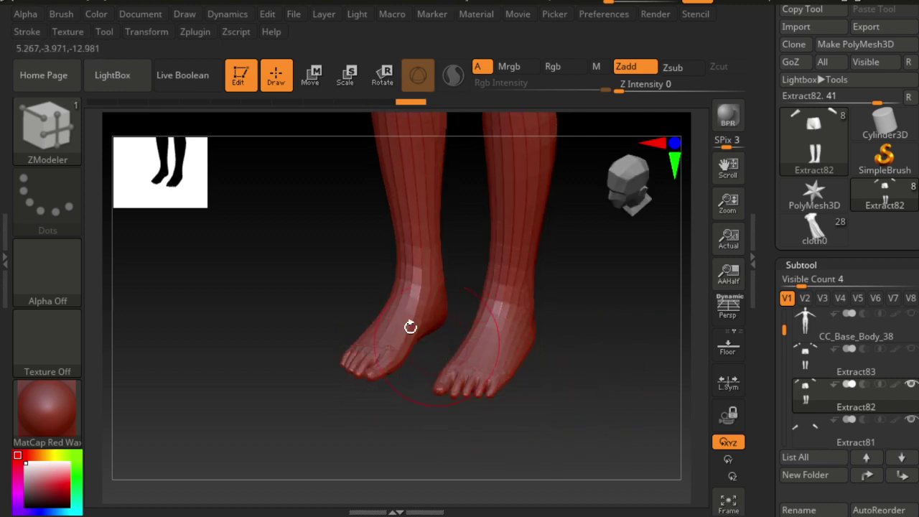
{"action": "left_click", "coordinate": [6, 147]}
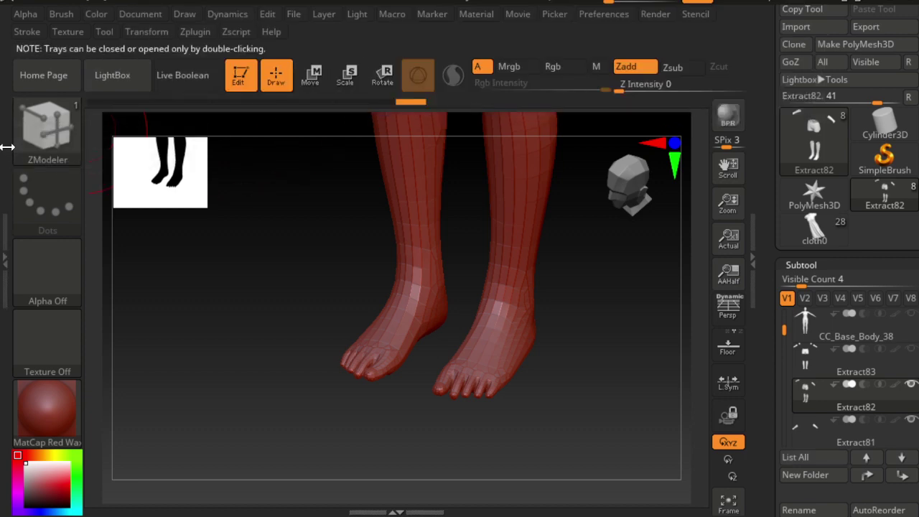
{"action": "left_click", "coordinate": [43, 127]}
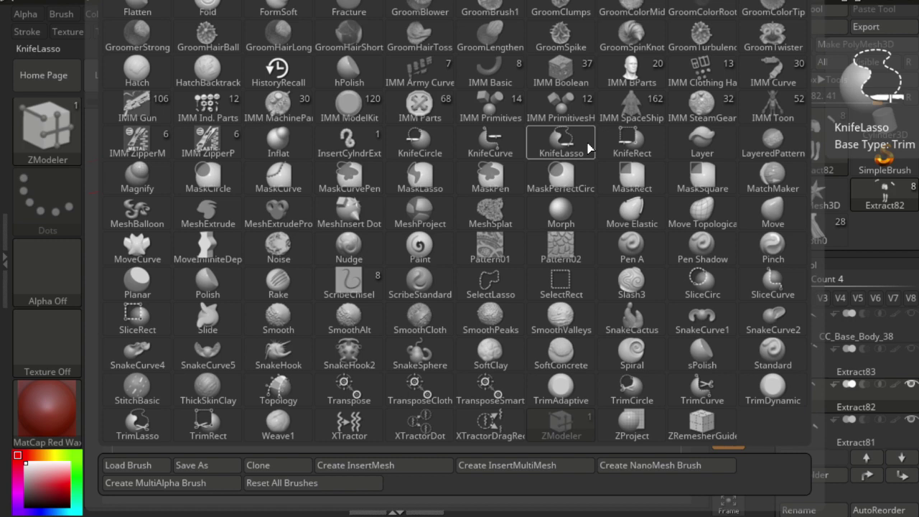
{"action": "left_click", "coordinate": [587, 148]}
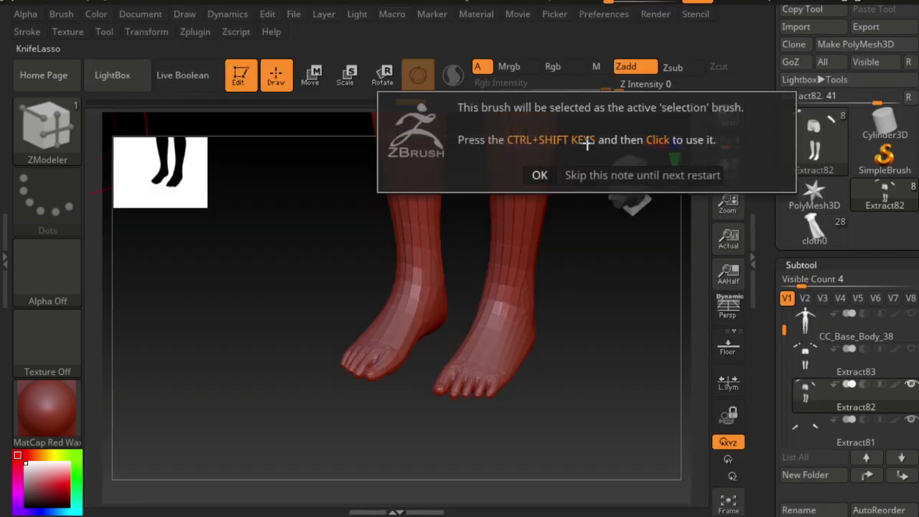
{"action": "left_click", "coordinate": [540, 174]}
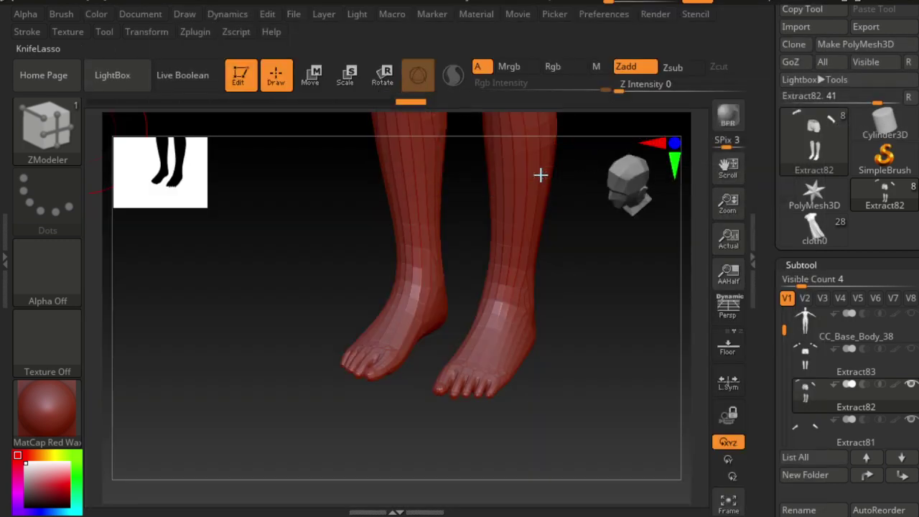
{"action": "left_click", "coordinate": [45, 144]}
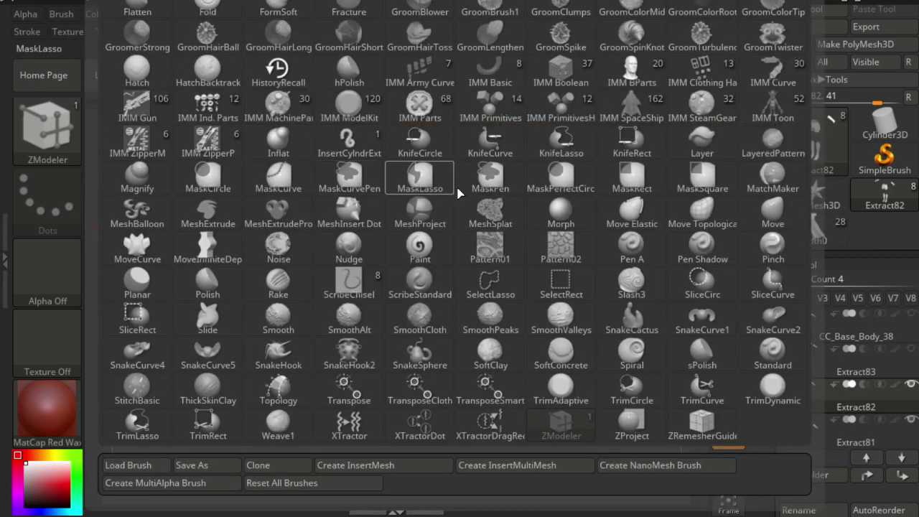
{"action": "left_click", "coordinate": [474, 151]}
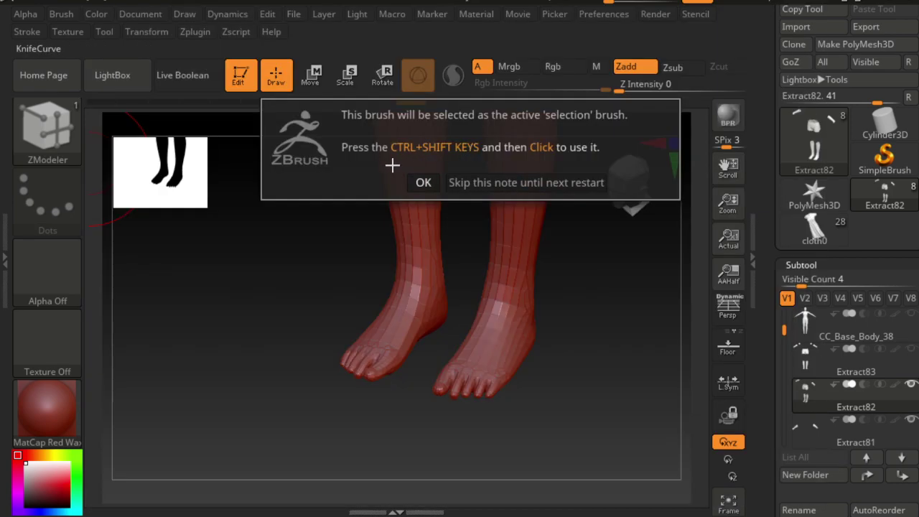
{"action": "left_click", "coordinate": [425, 183]}
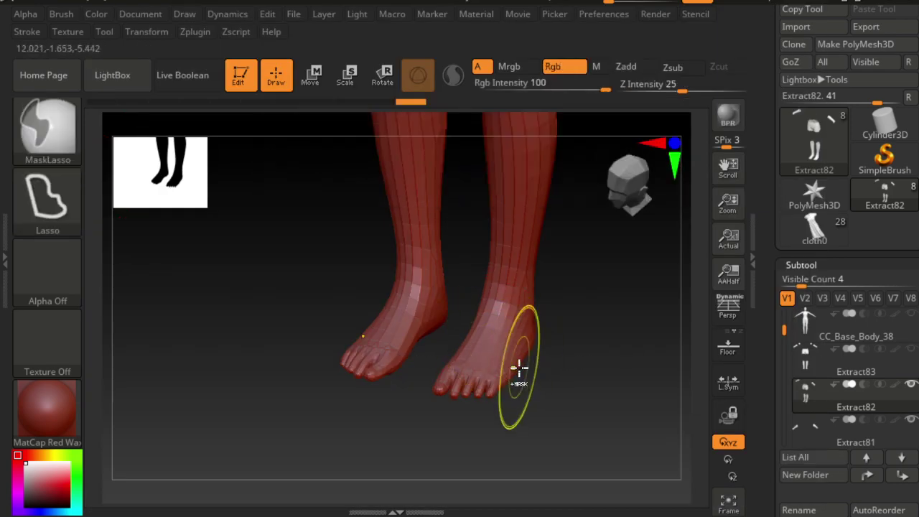
{"action": "mouse_move", "coordinate": [527, 371]}
{"action": "left_mouse_down"}
{"action": "mouse_move", "coordinate": [453, 345]}
{"action": "mouse_move", "coordinate": [512, 416]}
{"action": "left_mouse_up"}
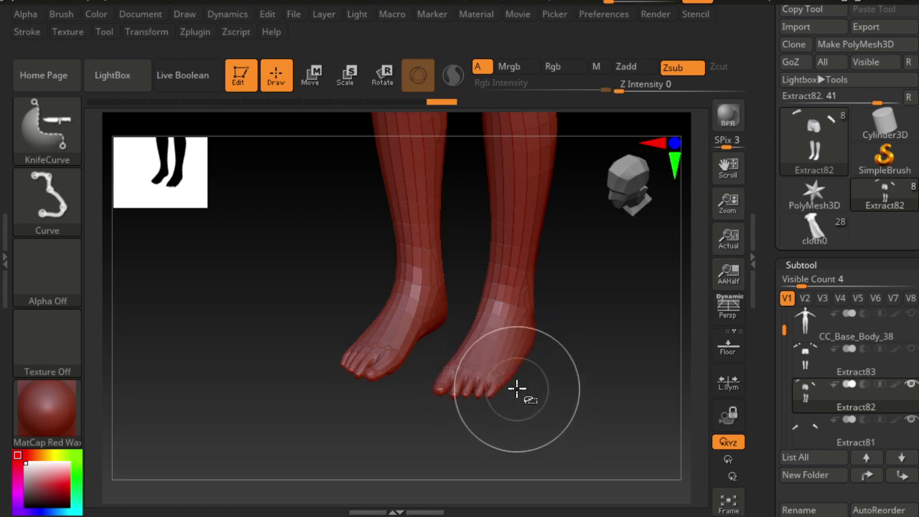
{"action": "left_click_drag", "start_coordinate": [509, 367], "coordinate": [437, 338]}
{"action": "left_click_drag", "start_coordinate": [529, 376], "coordinate": [443, 352]}
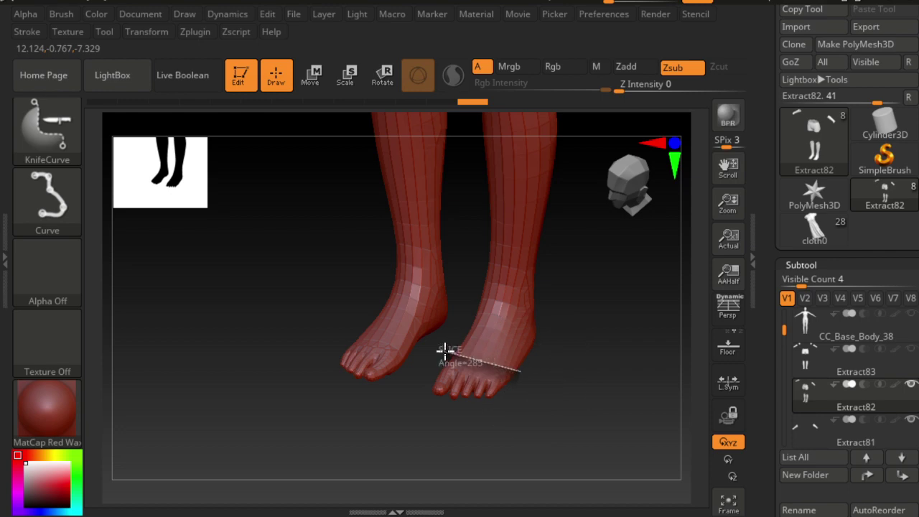
{"action": "left_click", "coordinate": [68, 154]}
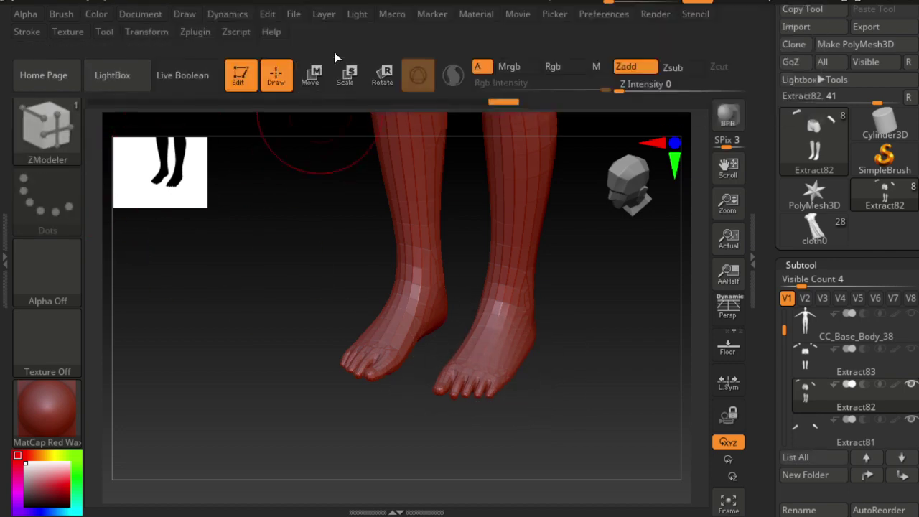
{"action": "left_click", "coordinate": [47, 126]}
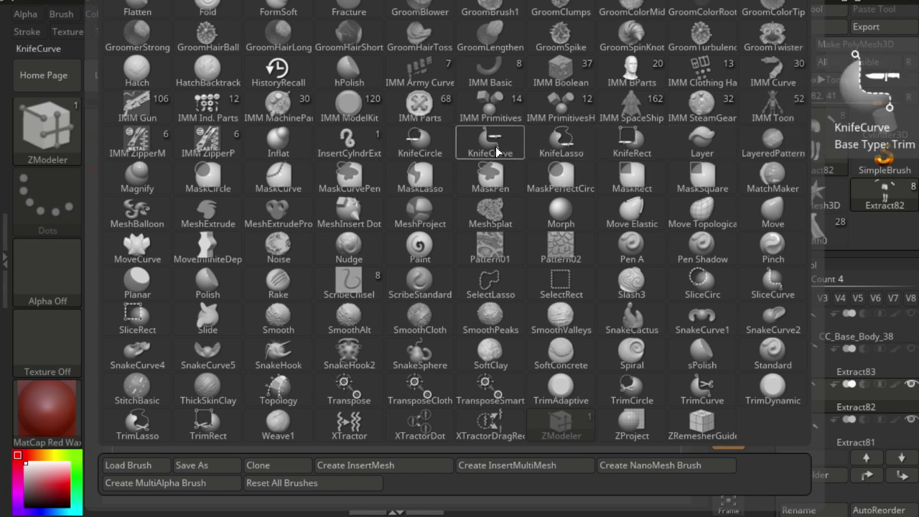
Slice the boot feet off at the ankles with KnifeCircle and cut away loose toe fragments.
{"action": "left_click", "coordinate": [439, 149]}
{"action": "left_click", "coordinate": [388, 179]}
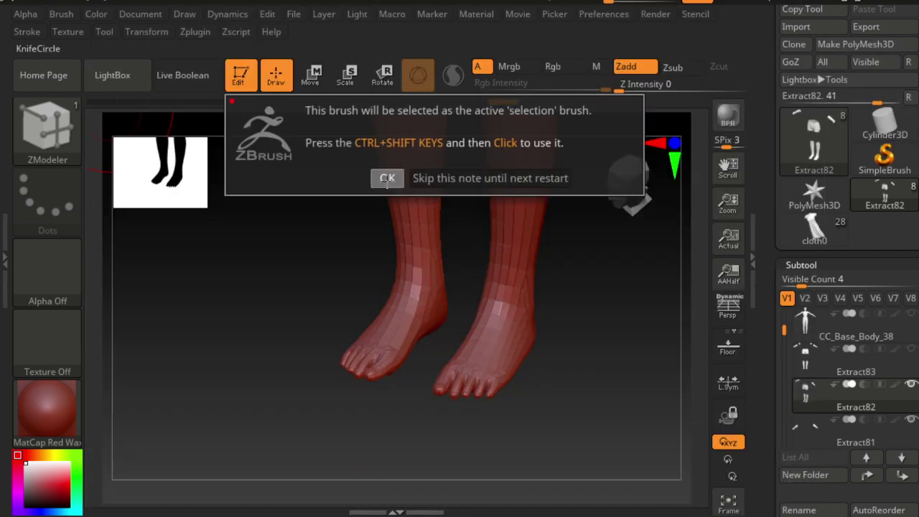
{"action": "key", "text": "ctrl+shift"}
{"action": "left_click_drag", "start_coordinate": [496, 352], "coordinate": [447, 350], "text": "ctrl+shift"}
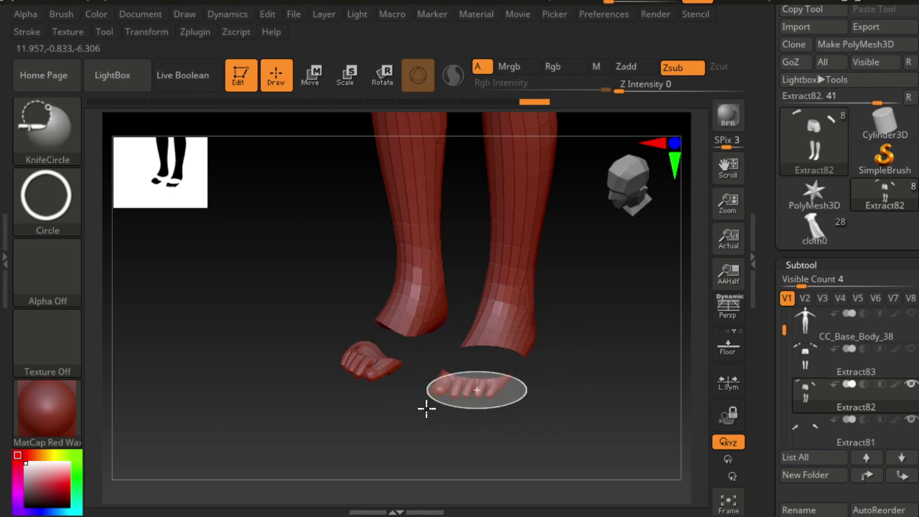
{"action": "left_click_drag", "start_coordinate": [485, 383], "coordinate": [424, 408], "text": "ctrl+shift"}
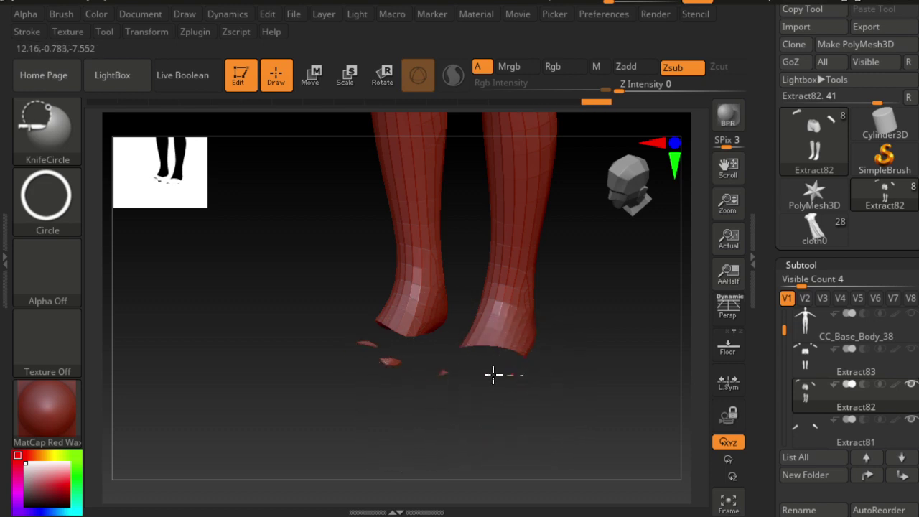
{"action": "left_click_drag", "start_coordinate": [466, 381], "coordinate": [432, 394], "text": "ctrl+shift"}
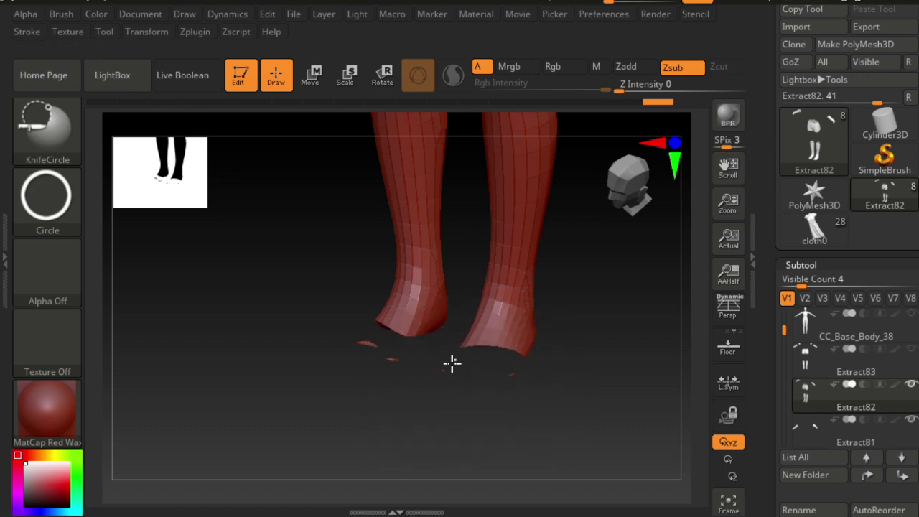
{"action": "left_click_drag", "start_coordinate": [495, 377], "coordinate": [411, 379], "text": "ctrl+shift"}
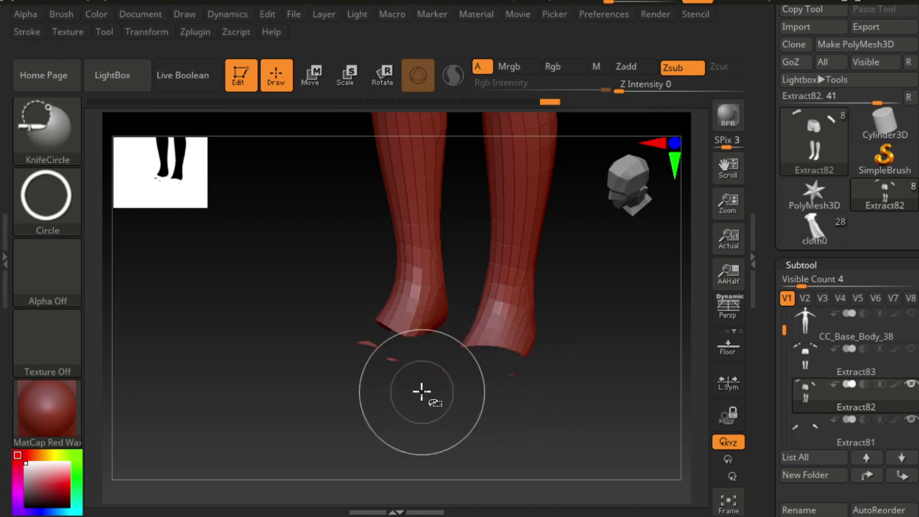
{"action": "left_click_drag", "start_coordinate": [543, 378], "coordinate": [537, 370], "text": "ctrl+shift"}
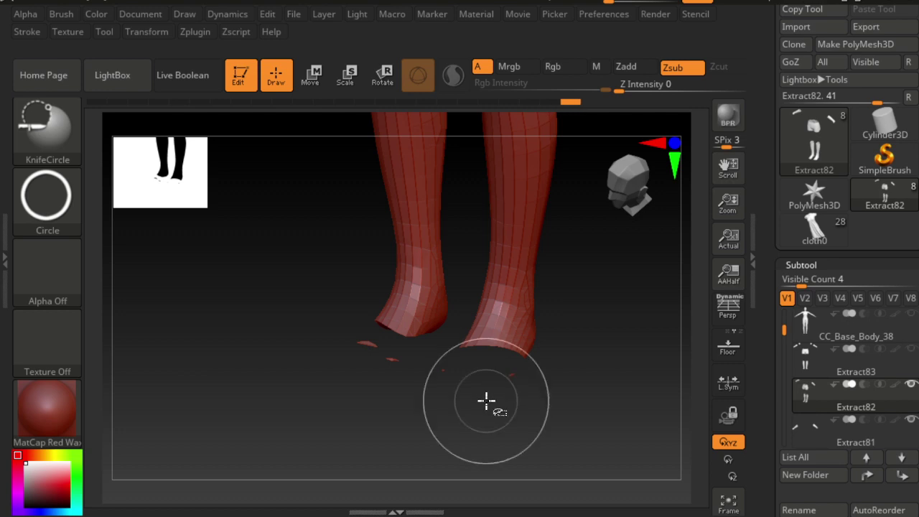
Reload ZModeler and trim the leftover fragments under the legs.
{"action": "key", "text": "b"}
{"action": "key", "text": "z"}
{"action": "key", "text": "m"}
{"action": "mouse_move", "coordinate": [521, 369]}
{"action": "left_mouse_down"}
{"action": "mouse_move", "coordinate": [501, 381]}
{"action": "mouse_move", "coordinate": [506, 366]}
{"action": "mouse_move", "coordinate": [537, 374]}
{"action": "mouse_move", "coordinate": [501, 387]}
{"action": "mouse_move", "coordinate": [502, 379]}
{"action": "mouse_move", "coordinate": [507, 391]}
{"action": "mouse_move", "coordinate": [529, 376]}
{"action": "mouse_move", "coordinate": [493, 395]}
{"action": "mouse_move", "coordinate": [531, 365]}
{"action": "mouse_move", "coordinate": [493, 402]}
{"action": "mouse_move", "coordinate": [538, 366]}
{"action": "mouse_move", "coordinate": [486, 391]}
{"action": "mouse_move", "coordinate": [513, 369]}
{"action": "mouse_move", "coordinate": [548, 406]}
{"action": "left_mouse_up"}
{"action": "mouse_move", "coordinate": [431, 371]}
{"action": "left_mouse_down", "text": "ctrl+shift"}
{"action": "mouse_move", "coordinate": [389, 375]}
{"action": "mouse_move", "coordinate": [443, 386]}
{"action": "mouse_move", "coordinate": [410, 365]}
{"action": "left_mouse_up", "text": "ctrl+shift"}
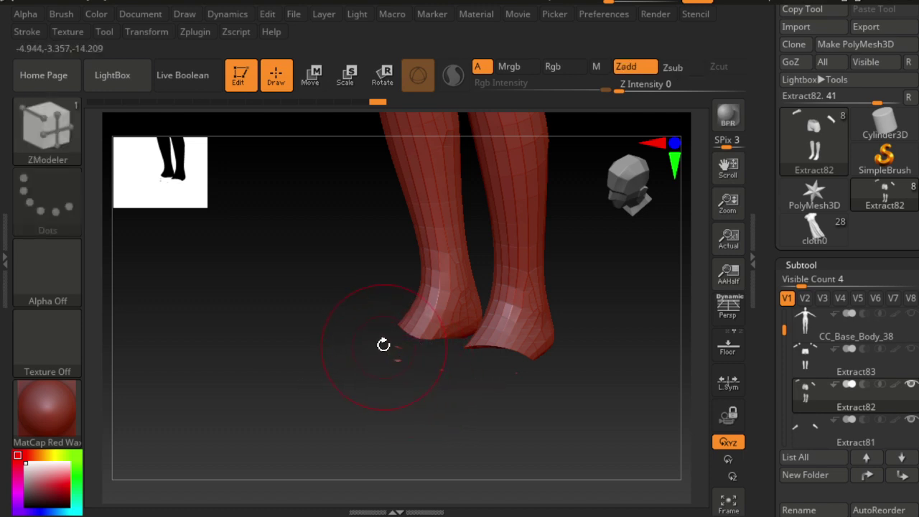
Knife-cut the end and tip of the boot with circular cuts.
{"action": "key", "text": "ctrl+shift"}
{"action": "left_click_drag", "start_coordinate": [412, 374], "coordinate": [425, 387], "text": "ctrl+shift"}
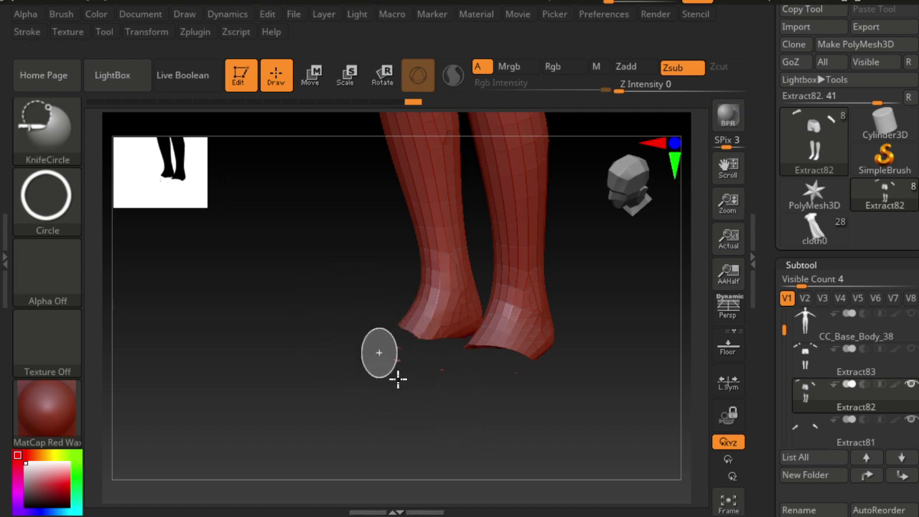
{"action": "left_click_drag", "start_coordinate": [425, 387], "coordinate": [395, 375], "text": "ctrl+shift"}
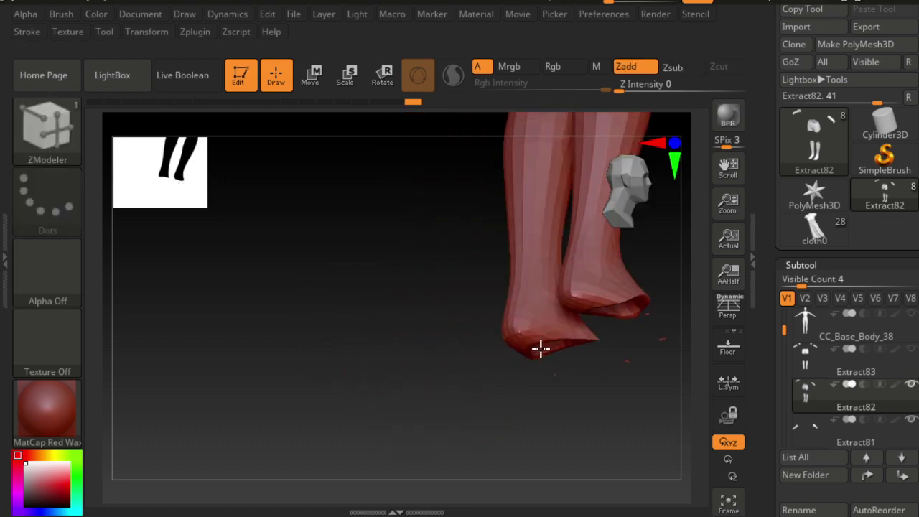
{"action": "left_click_drag", "start_coordinate": [455, 369], "coordinate": [593, 362]}
{"action": "key", "text": "ctrl+shift"}
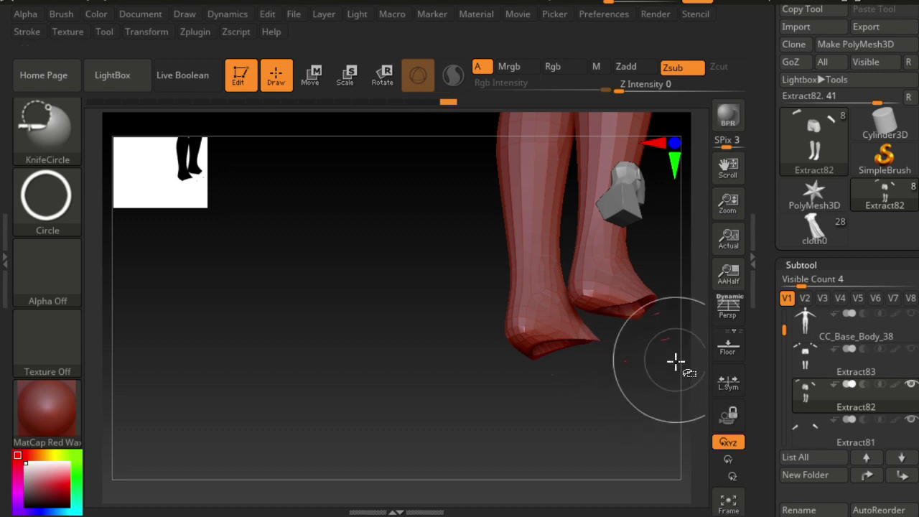
{"action": "left_click_drag", "start_coordinate": [610, 373], "coordinate": [492, 361], "text": "ctrl+shift"}
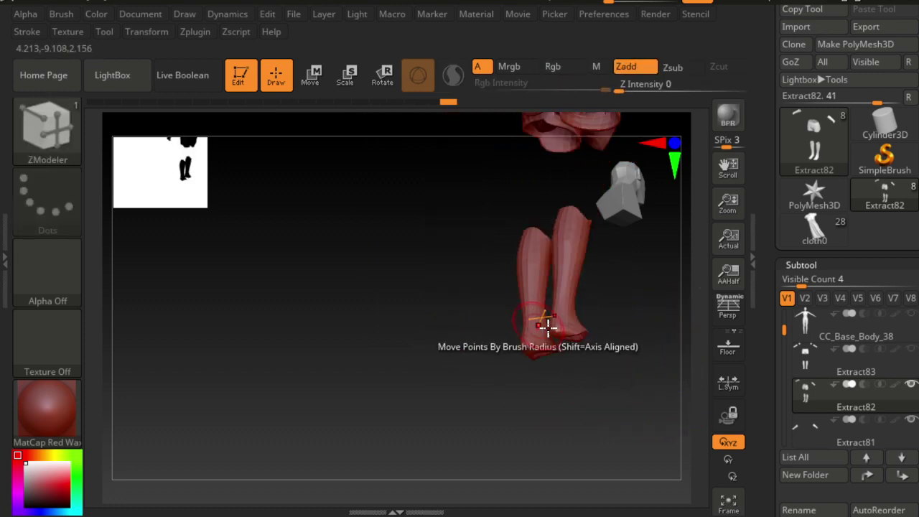
{"action": "left_click_drag", "start_coordinate": [400, 318], "coordinate": [585, 364]}
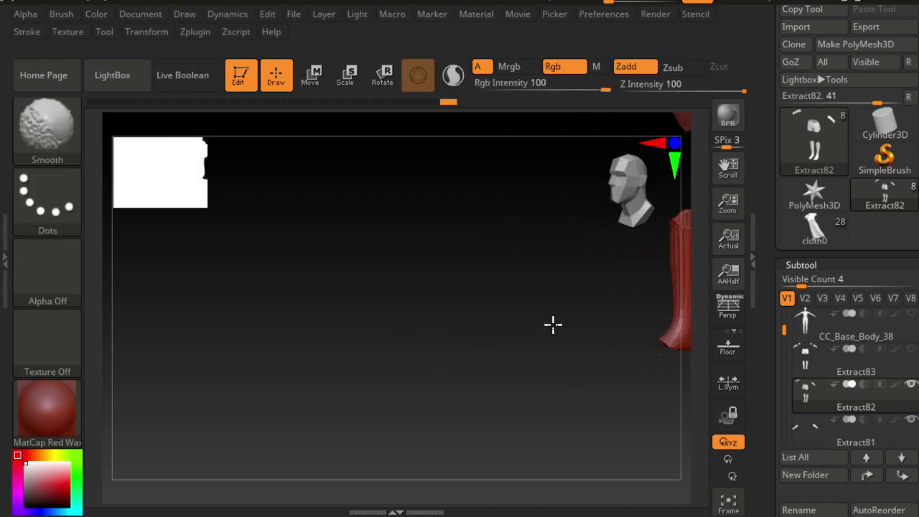
Frame the boots closer and mask the lower part, then invert the mask.
{"action": "mouse_move", "coordinate": [477, 349]}
{"action": "left_mouse_down", "text": "shift"}
{"action": "mouse_move", "coordinate": [387, 304]}
{"action": "mouse_move", "coordinate": [467, 348]}
{"action": "left_mouse_up", "text": "shift"}
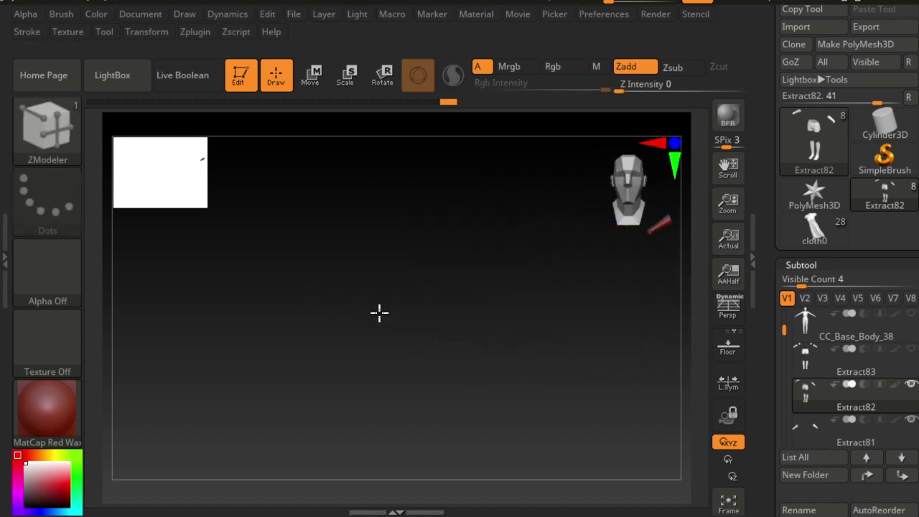
{"action": "mouse_move", "coordinate": [379, 312]}
{"action": "left_mouse_down"}
{"action": "mouse_move", "coordinate": [596, 188]}
{"action": "mouse_move", "coordinate": [648, 197]}
{"action": "mouse_move", "coordinate": [544, 285]}
{"action": "mouse_move", "coordinate": [466, 281]}
{"action": "mouse_move", "coordinate": [549, 298]}
{"action": "left_mouse_up"}
{"action": "mouse_move", "coordinate": [553, 318]}
{"action": "right_mouse_down", "text": "ctrl"}
{"action": "mouse_move", "coordinate": [580, 352]}
{"action": "mouse_move", "coordinate": [427, 328]}
{"action": "right_mouse_up", "text": "ctrl"}
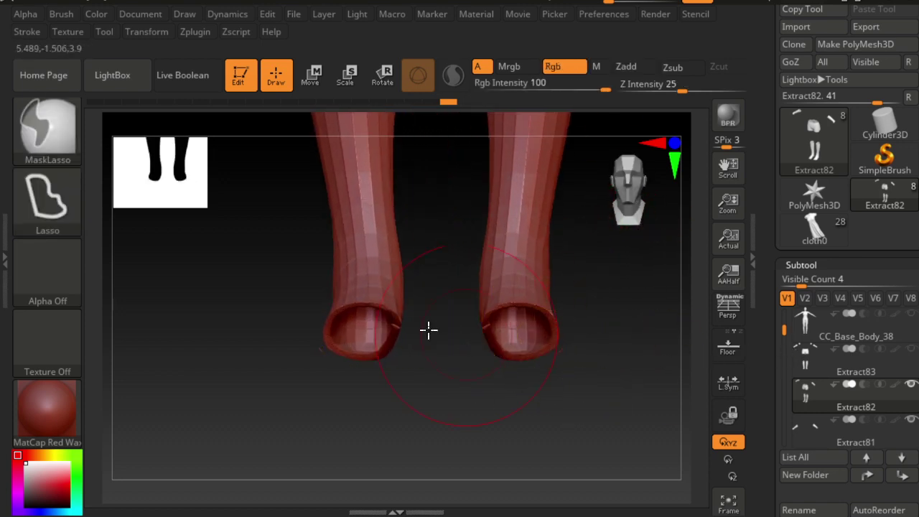
{"action": "mouse_move", "coordinate": [418, 374]}
{"action": "right_mouse_down"}
{"action": "mouse_move", "coordinate": [509, 385]}
{"action": "mouse_move", "coordinate": [311, 333]}
{"action": "mouse_move", "coordinate": [384, 335]}
{"action": "right_mouse_up"}
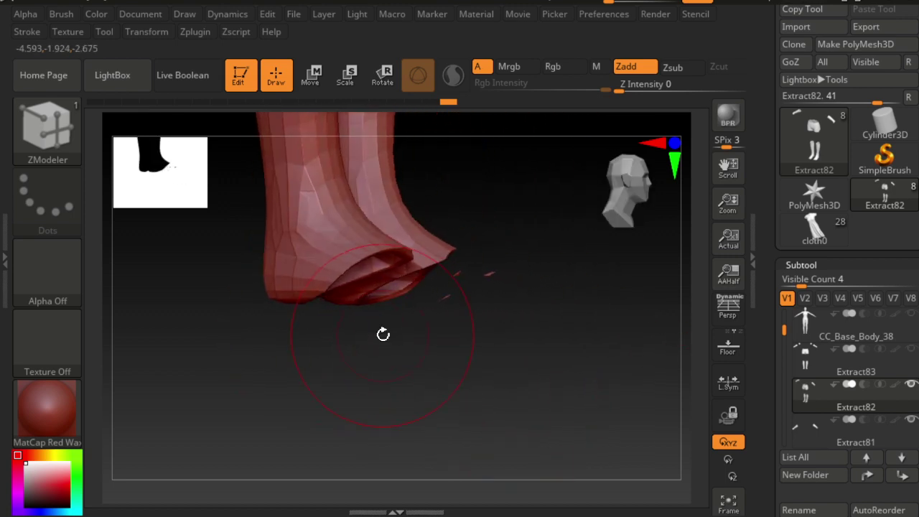
{"action": "left_click_drag", "start_coordinate": [455, 254], "coordinate": [252, 304], "text": "ctrl"}
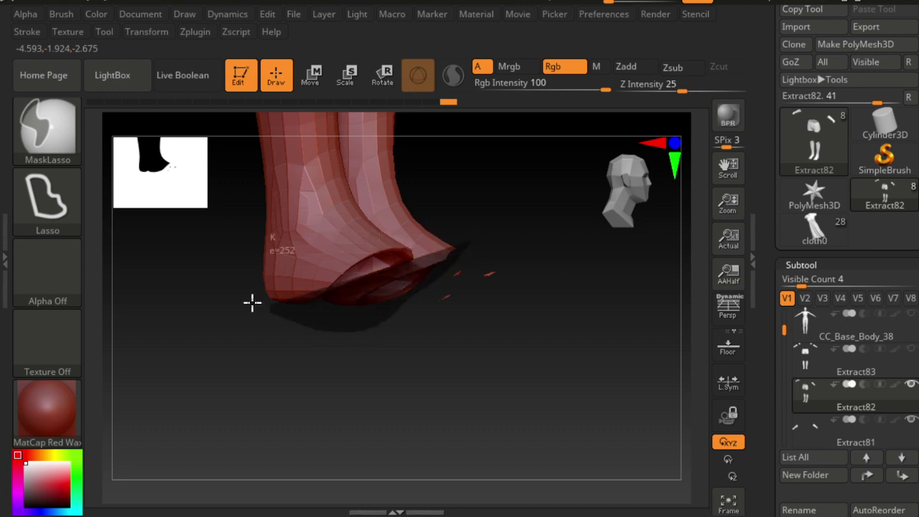
{"action": "left_click", "coordinate": [252, 304], "text": "ctrl"}
{"action": "right_click_drag", "start_coordinate": [577, 233], "coordinate": [450, 308], "text": "shift"}
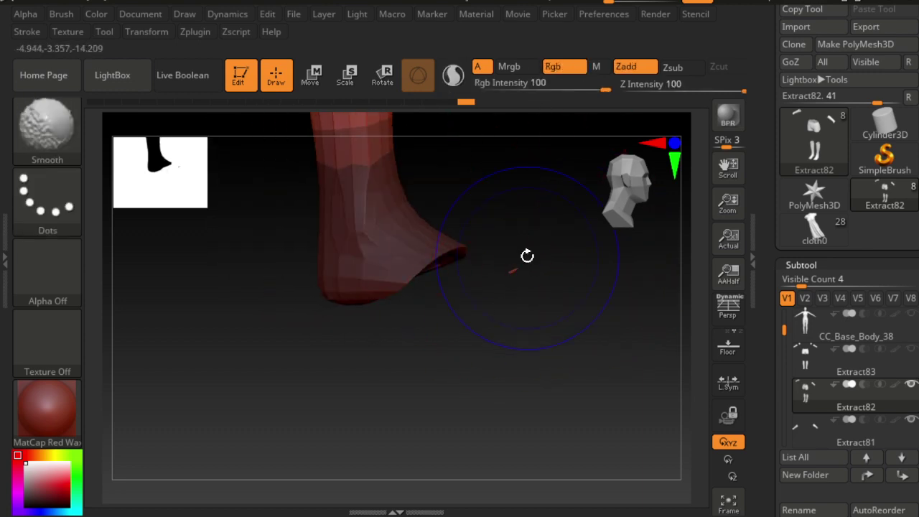
Cut both boot bottoms open with an elliptical knife cut and trim leftover geometry.
{"action": "key", "text": "ctrl+shift"}
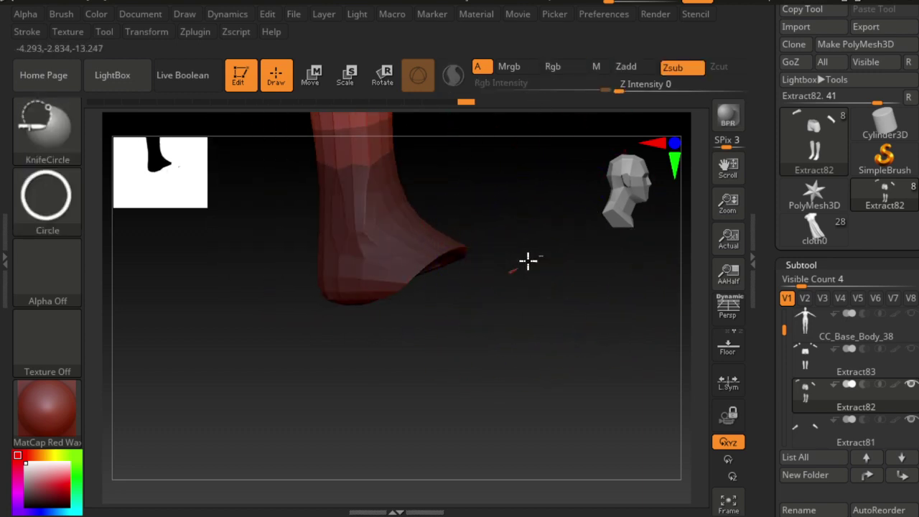
{"action": "left_click_drag", "start_coordinate": [472, 278], "coordinate": [371, 318], "text": "ctrl+shift"}
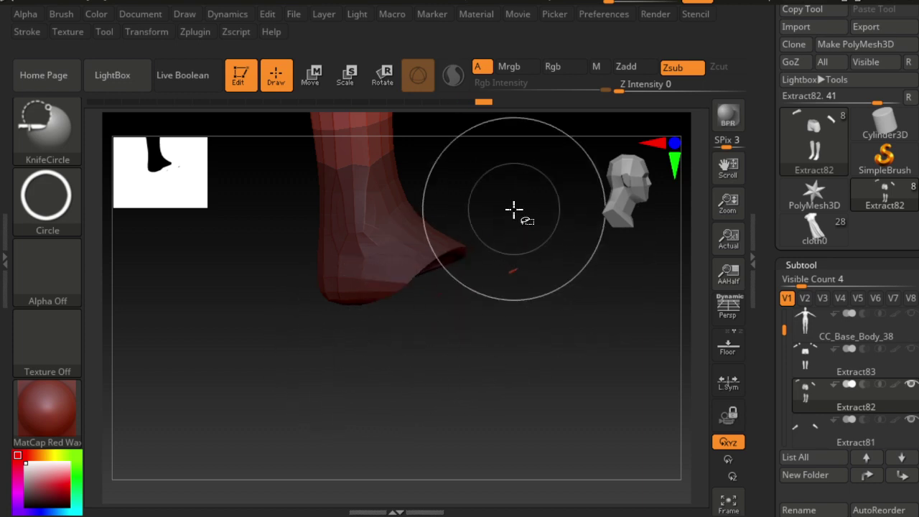
{"action": "right_click_drag", "start_coordinate": [421, 330], "coordinate": [441, 357], "text": "shift"}
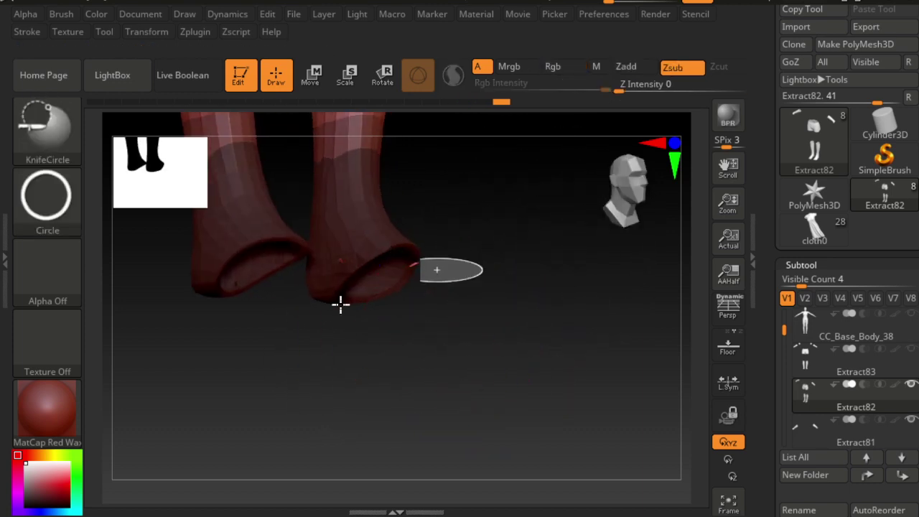
{"action": "mouse_move", "coordinate": [338, 304]}
{"action": "left_mouse_down", "text": "ctrl+shift"}
{"action": "mouse_move", "coordinate": [348, 310]}
{"action": "mouse_move", "coordinate": [302, 299]}
{"action": "left_mouse_up", "text": "ctrl+shift"}
{"action": "mouse_move", "coordinate": [417, 349]}
{"action": "right_mouse_down"}
{"action": "mouse_move", "coordinate": [346, 393]}
{"action": "mouse_move", "coordinate": [258, 344]}
{"action": "right_mouse_up"}
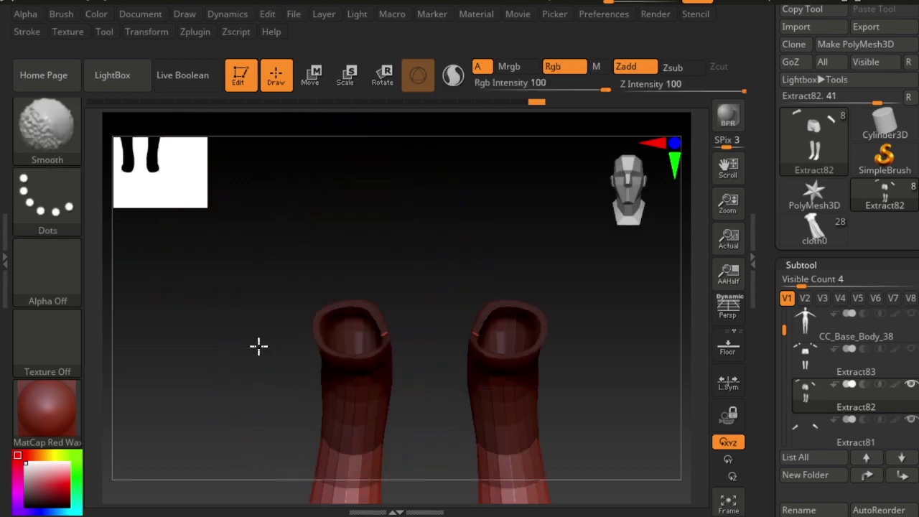
{"action": "mouse_move", "coordinate": [423, 320]}
{"action": "right_mouse_down"}
{"action": "mouse_move", "coordinate": [427, 480]}
{"action": "mouse_move", "coordinate": [410, 395]}
{"action": "right_mouse_up"}
{"action": "mouse_move", "coordinate": [426, 297]}
{"action": "right_mouse_down"}
{"action": "mouse_move", "coordinate": [226, 324]}
{"action": "mouse_move", "coordinate": [306, 456]}
{"action": "mouse_move", "coordinate": [402, 323]}
{"action": "mouse_move", "coordinate": [435, 359]}
{"action": "mouse_move", "coordinate": [322, 412]}
{"action": "mouse_move", "coordinate": [368, 400]}
{"action": "mouse_move", "coordinate": [359, 404]}
{"action": "mouse_move", "coordinate": [435, 424]}
{"action": "mouse_move", "coordinate": [432, 353]}
{"action": "right_mouse_up"}
{"action": "key", "text": "ctrl+shift"}
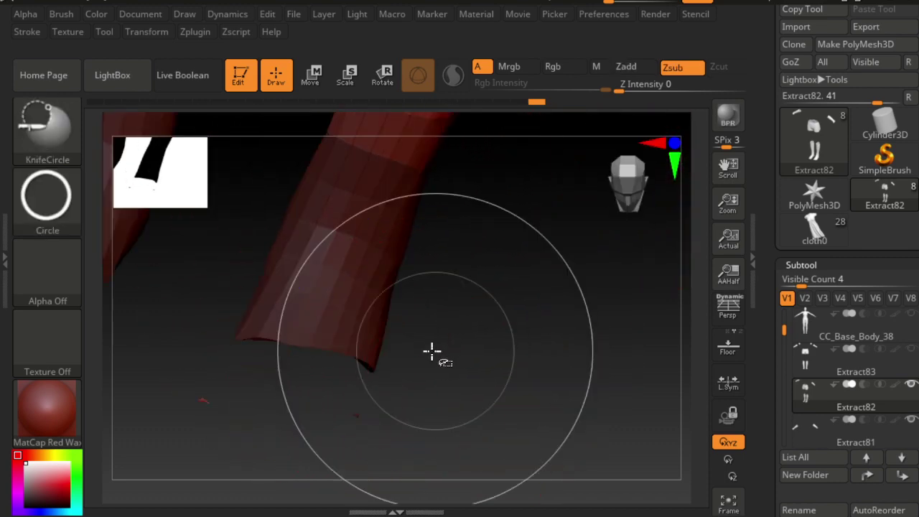
{"action": "left_click_drag", "start_coordinate": [341, 348], "coordinate": [107, 479], "text": "ctrl+shift"}
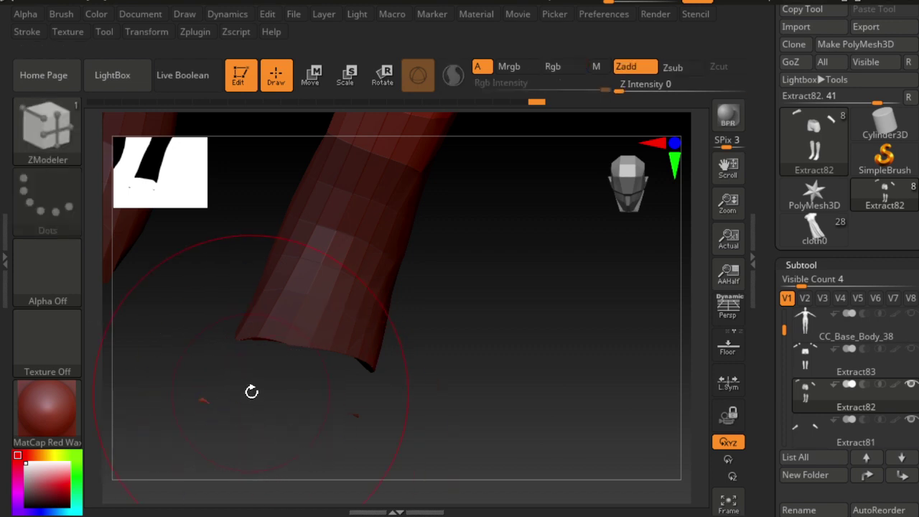
{"action": "mouse_move", "coordinate": [272, 390]}
{"action": "right_mouse_down"}
{"action": "mouse_move", "coordinate": [554, 407]}
{"action": "mouse_move", "coordinate": [433, 408]}
{"action": "mouse_move", "coordinate": [455, 410]}
{"action": "mouse_move", "coordinate": [515, 374]}
{"action": "mouse_move", "coordinate": [503, 410]}
{"action": "mouse_move", "coordinate": [491, 406]}
{"action": "mouse_move", "coordinate": [380, 309]}
{"action": "mouse_move", "coordinate": [397, 288]}
{"action": "mouse_move", "coordinate": [404, 299]}
{"action": "right_mouse_up"}
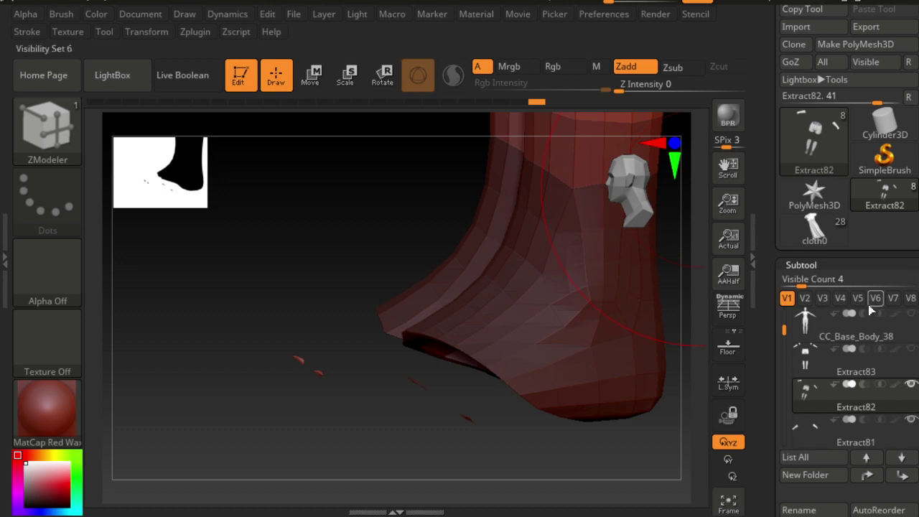
Unhide the base body CC_Base_Body_38 and frame the hips and both legs.
{"action": "left_click", "coordinate": [910, 314]}
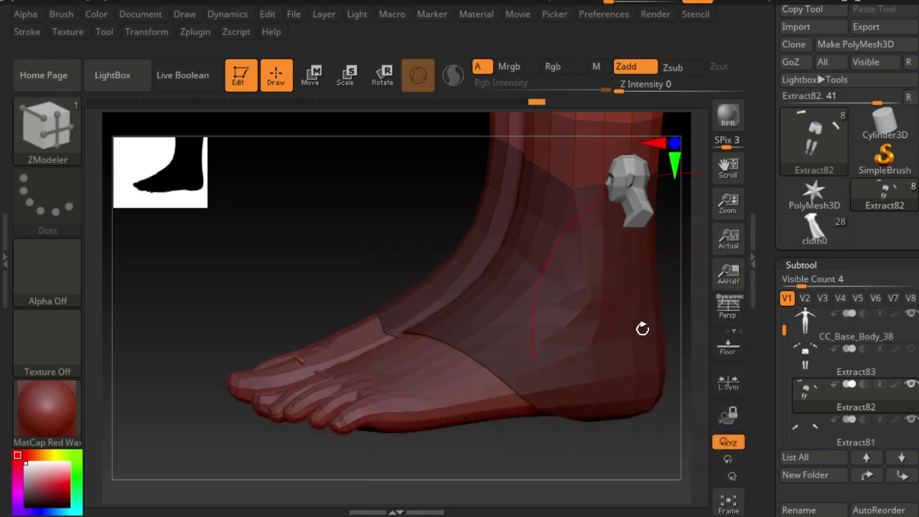
{"action": "mouse_move", "coordinate": [538, 324]}
{"action": "right_mouse_down", "text": "ctrl"}
{"action": "mouse_move", "coordinate": [382, 203]}
{"action": "mouse_move", "coordinate": [408, 266]}
{"action": "mouse_move", "coordinate": [367, 222]}
{"action": "right_mouse_up", "text": "ctrl"}
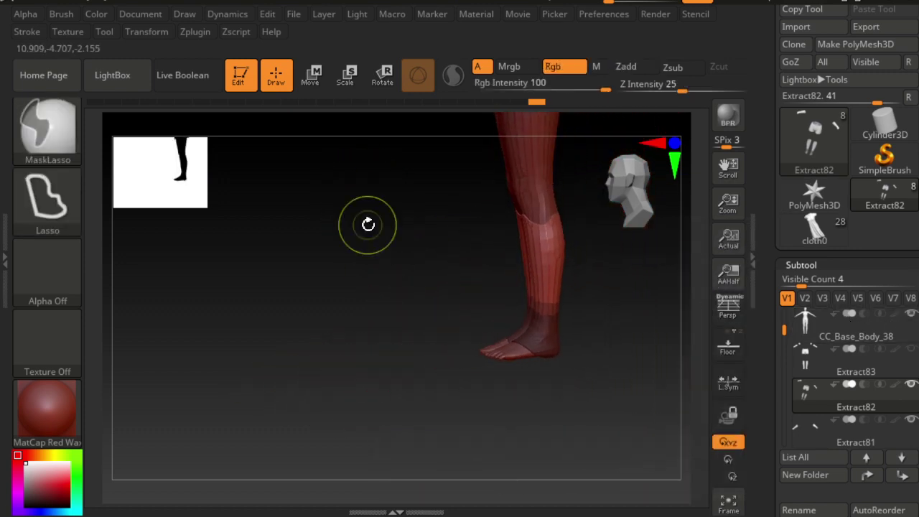
{"action": "key", "text": "space"}
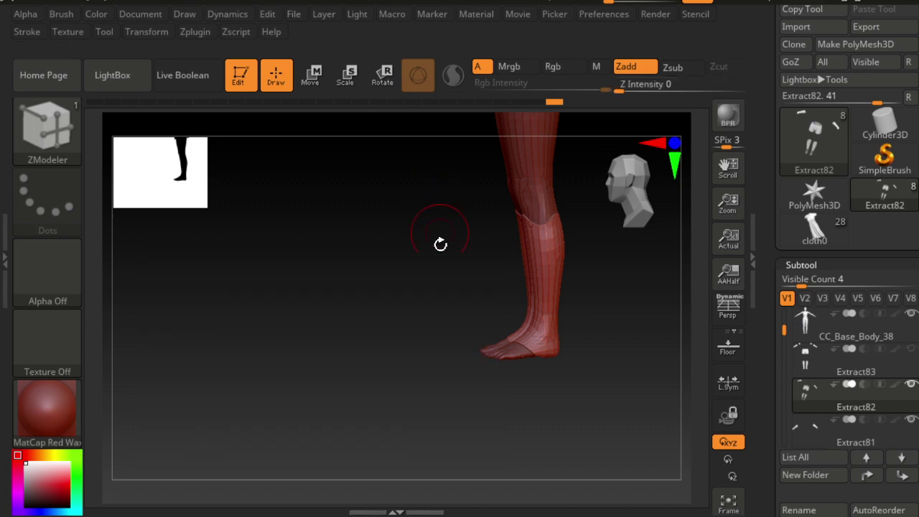
{"action": "left_click_drag", "start_coordinate": [436, 273], "coordinate": [375, 268], "text": "shift"}
{"action": "mouse_move", "coordinate": [376, 268]}
{"action": "right_mouse_down"}
{"action": "mouse_move", "coordinate": [489, 281]}
{"action": "mouse_move", "coordinate": [406, 306]}
{"action": "mouse_move", "coordinate": [488, 259]}
{"action": "mouse_move", "coordinate": [351, 387]}
{"action": "mouse_move", "coordinate": [338, 380]}
{"action": "right_mouse_up"}
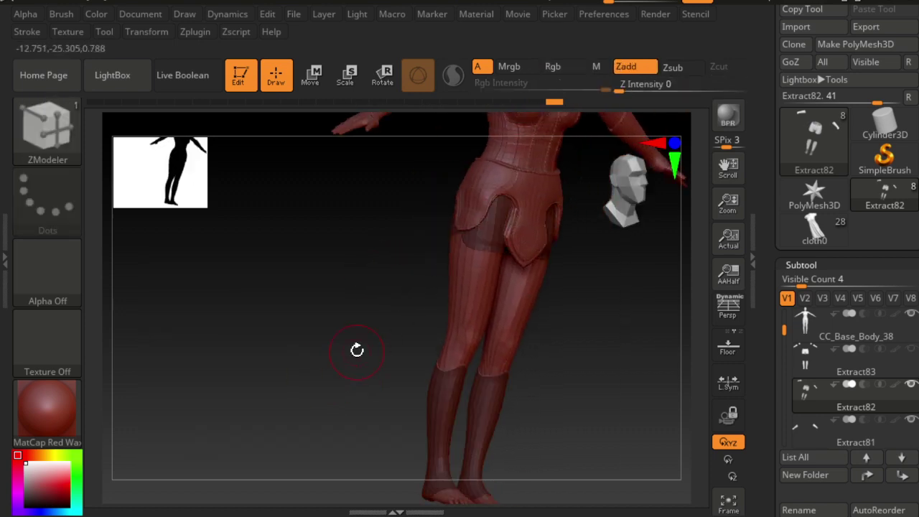
{"action": "mouse_move", "coordinate": [359, 349]}
{"action": "right_mouse_down"}
{"action": "mouse_move", "coordinate": [344, 383]}
{"action": "mouse_move", "coordinate": [337, 375]}
{"action": "right_mouse_up"}
Zoom out to review the full figure from the front and in side profile.
{"action": "mouse_move", "coordinate": [611, 419]}
{"action": "right_mouse_down", "text": "ctrl"}
{"action": "mouse_move", "coordinate": [517, 386]}
{"action": "mouse_move", "coordinate": [595, 383]}
{"action": "mouse_move", "coordinate": [603, 369]}
{"action": "mouse_move", "coordinate": [574, 342]}
{"action": "mouse_move", "coordinate": [621, 353]}
{"action": "right_mouse_up", "text": "ctrl"}
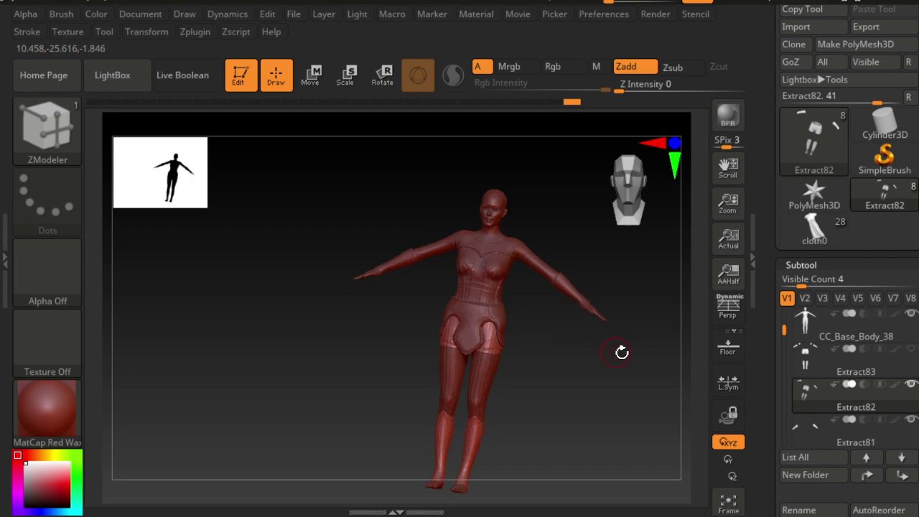
{"action": "mouse_move", "coordinate": [655, 290]}
{"action": "right_mouse_down"}
{"action": "mouse_move", "coordinate": [632, 208]}
{"action": "mouse_move", "coordinate": [617, 209]}
{"action": "right_mouse_up"}
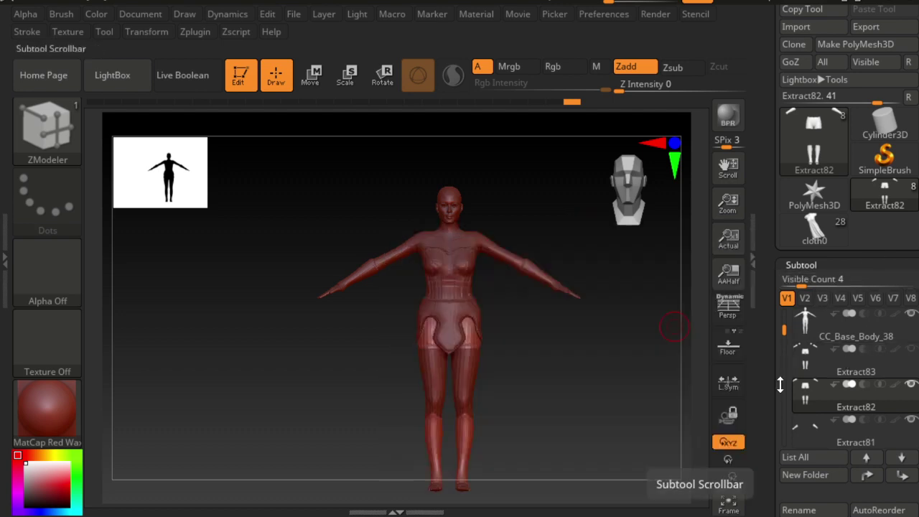
{"action": "mouse_move", "coordinate": [781, 385]}
{"action": "left_mouse_down"}
{"action": "mouse_move", "coordinate": [784, 340]}
{"action": "mouse_move", "coordinate": [784, 352]}
{"action": "left_mouse_up"}
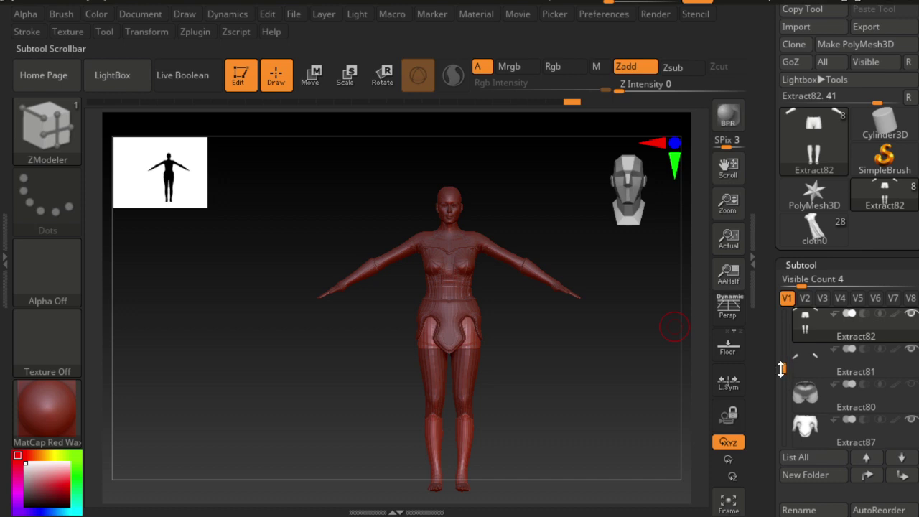
{"action": "left_click_drag", "start_coordinate": [782, 368], "coordinate": [776, 346]}
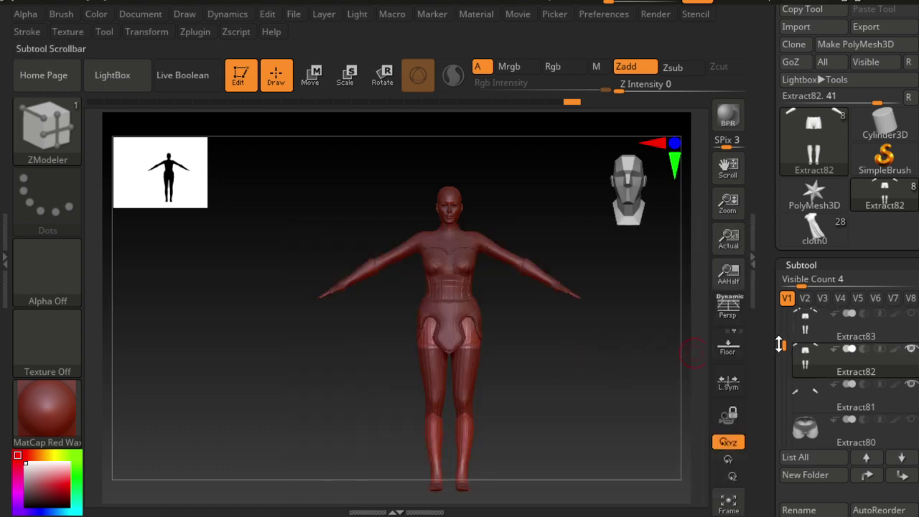
{"action": "mouse_move", "coordinate": [782, 338]}
{"action": "left_mouse_down"}
{"action": "mouse_move", "coordinate": [785, 323]}
{"action": "mouse_move", "coordinate": [781, 372]}
{"action": "left_mouse_up"}
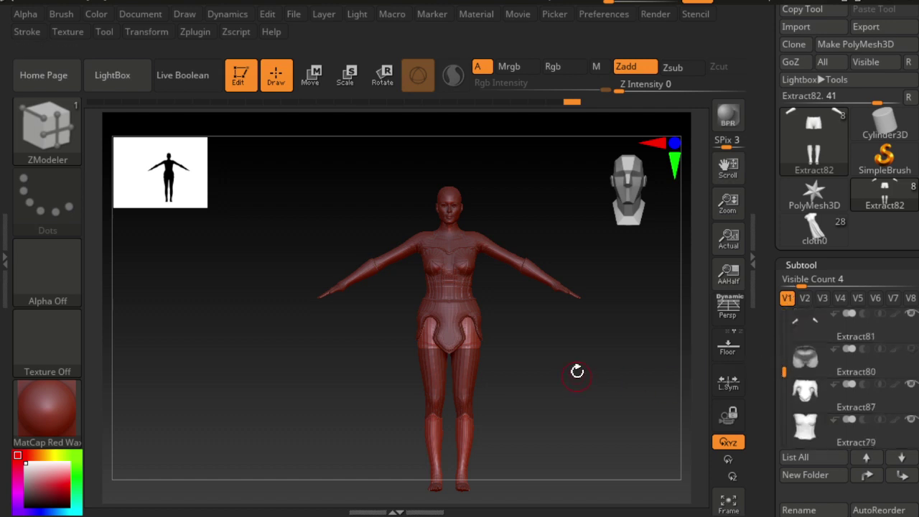
{"action": "mouse_move", "coordinate": [565, 362]}
{"action": "left_mouse_down"}
{"action": "mouse_move", "coordinate": [656, 358]}
{"action": "mouse_move", "coordinate": [507, 356]}
{"action": "mouse_move", "coordinate": [586, 346]}
{"action": "left_mouse_up"}
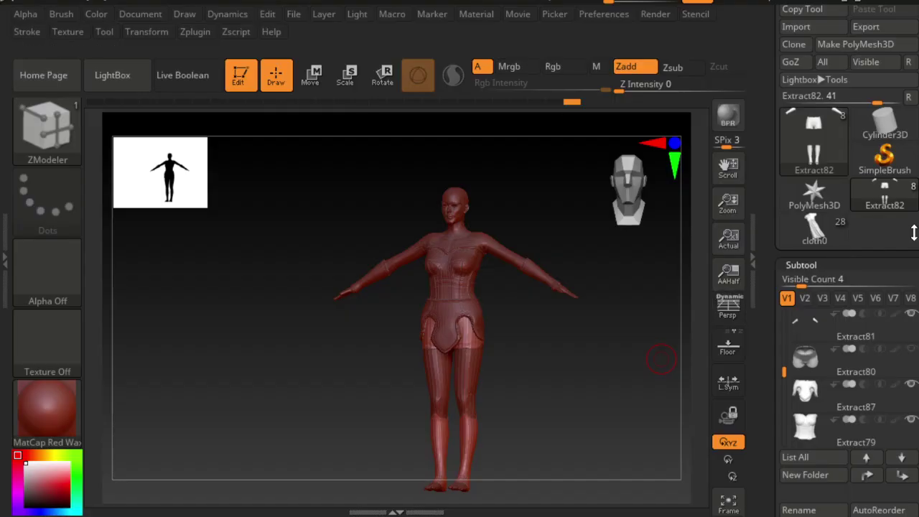
Append a Cube3D subtool and select PM3D_Cube3D1 as the active subtool.
{"action": "mouse_move", "coordinate": [537, 365]}
{"action": "left_mouse_down"}
{"action": "mouse_move", "coordinate": [239, 301]}
{"action": "mouse_move", "coordinate": [57, 277]}
{"action": "mouse_move", "coordinate": [5, 254]}
{"action": "mouse_move", "coordinate": [362, 306]}
{"action": "left_mouse_up"}
{"action": "left_click_drag", "start_coordinate": [517, 359], "coordinate": [520, 372], "text": "shift"}
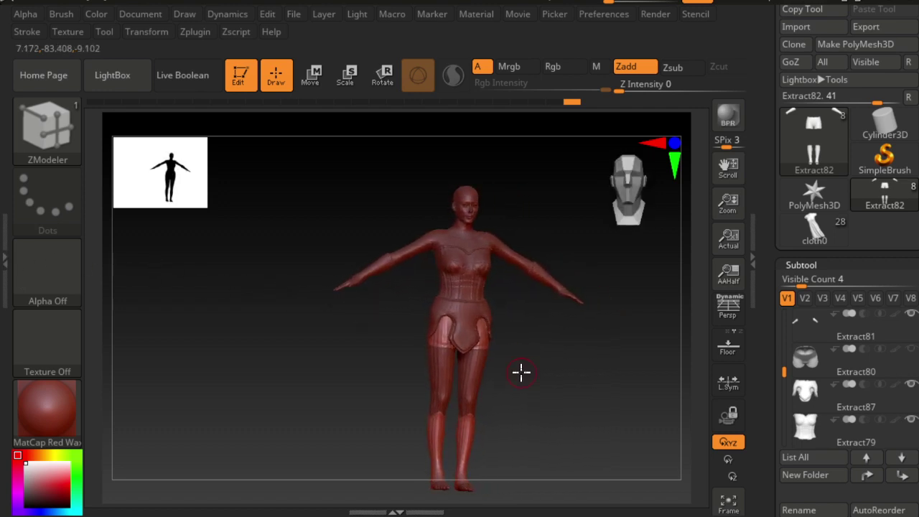
{"action": "mouse_move", "coordinate": [635, 323]}
{"action": "left_mouse_down", "text": "shift"}
{"action": "mouse_move", "coordinate": [560, 324]}
{"action": "mouse_move", "coordinate": [567, 334]}
{"action": "left_mouse_up", "text": "shift"}
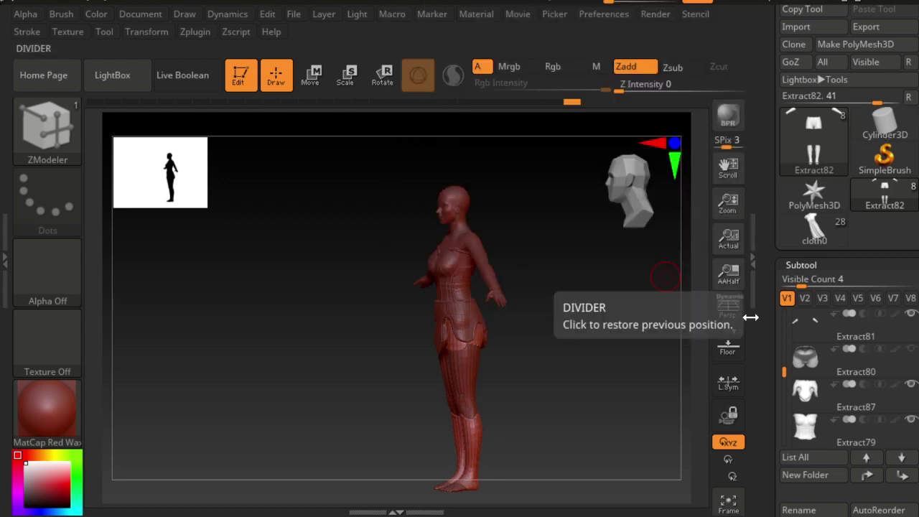
{"action": "mouse_move", "coordinate": [609, 395]}
{"action": "left_mouse_down"}
{"action": "mouse_move", "coordinate": [632, 438]}
{"action": "mouse_move", "coordinate": [596, 430]}
{"action": "mouse_move", "coordinate": [618, 427]}
{"action": "left_mouse_up"}
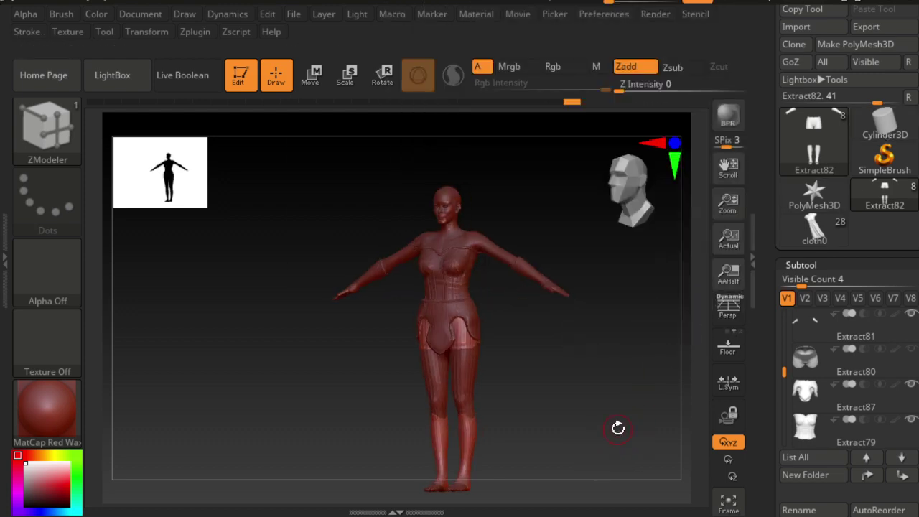
{"action": "scroll", "coordinate": [797, 471], "scroll_direction": "down", "scroll_amount": 2}
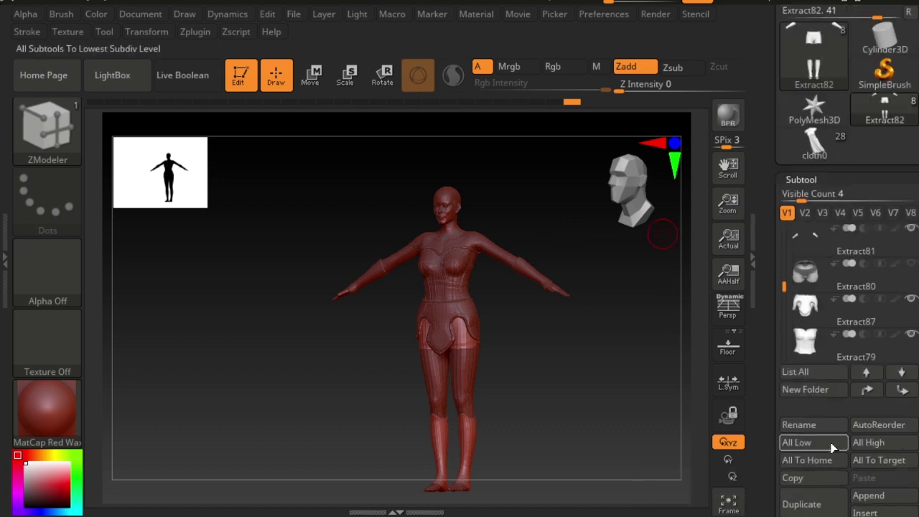
{"action": "scroll", "coordinate": [861, 427], "scroll_direction": "down", "scroll_amount": 3}
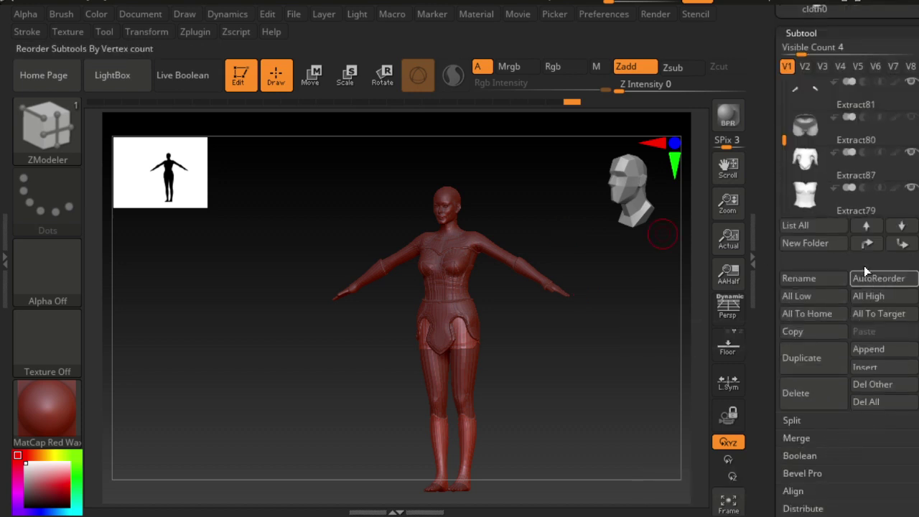
{"action": "left_click", "coordinate": [892, 357]}
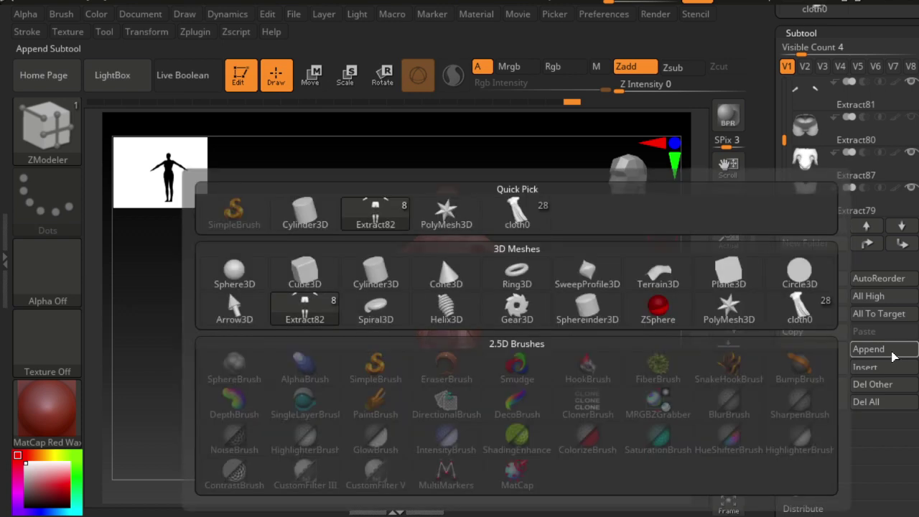
{"action": "left_click", "coordinate": [304, 275]}
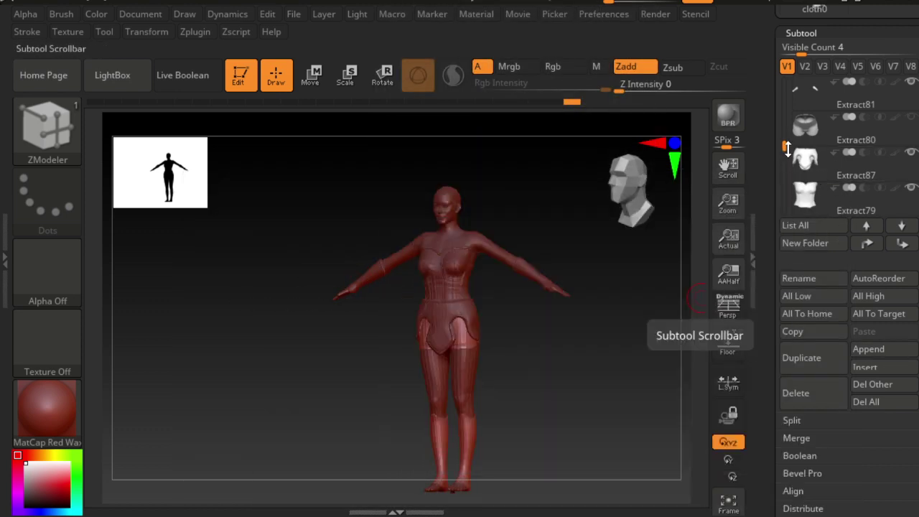
{"action": "left_click_drag", "start_coordinate": [785, 149], "coordinate": [786, 202]}
{"action": "left_click", "coordinate": [839, 105]}
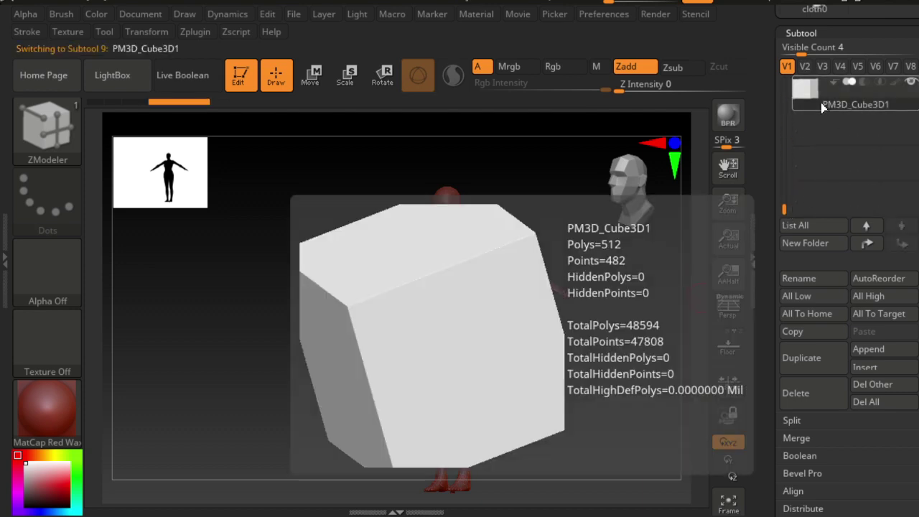
Move and scale the cube with the Transpose gizmo down beside the ankle.
{"action": "left_click", "coordinate": [311, 75]}
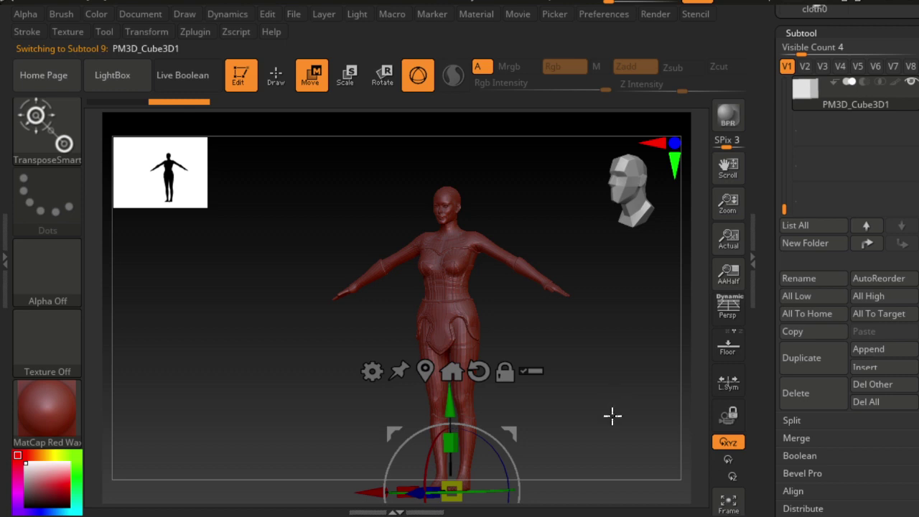
{"action": "mouse_move", "coordinate": [611, 407]}
{"action": "right_mouse_down", "text": "ctrl"}
{"action": "mouse_move", "coordinate": [548, 361]}
{"action": "mouse_move", "coordinate": [653, 402]}
{"action": "mouse_move", "coordinate": [601, 365]}
{"action": "mouse_move", "coordinate": [574, 402]}
{"action": "mouse_move", "coordinate": [595, 447]}
{"action": "right_mouse_up", "text": "ctrl"}
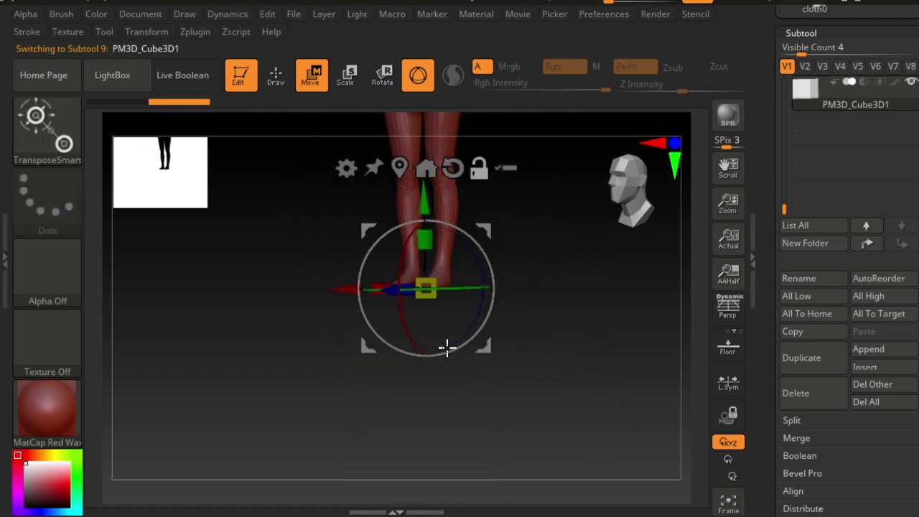
{"action": "left_click_drag", "start_coordinate": [488, 229], "coordinate": [560, 219]}
{"action": "mouse_move", "coordinate": [523, 292]}
{"action": "left_mouse_down"}
{"action": "mouse_move", "coordinate": [513, 289]}
{"action": "mouse_move", "coordinate": [616, 336]}
{"action": "left_mouse_up"}
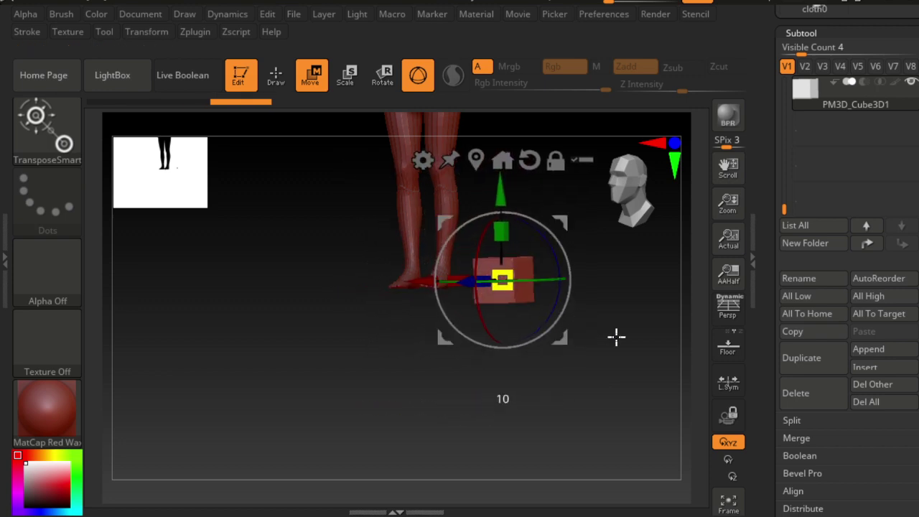
{"action": "left_click_drag", "start_coordinate": [564, 224], "coordinate": [521, 228]}
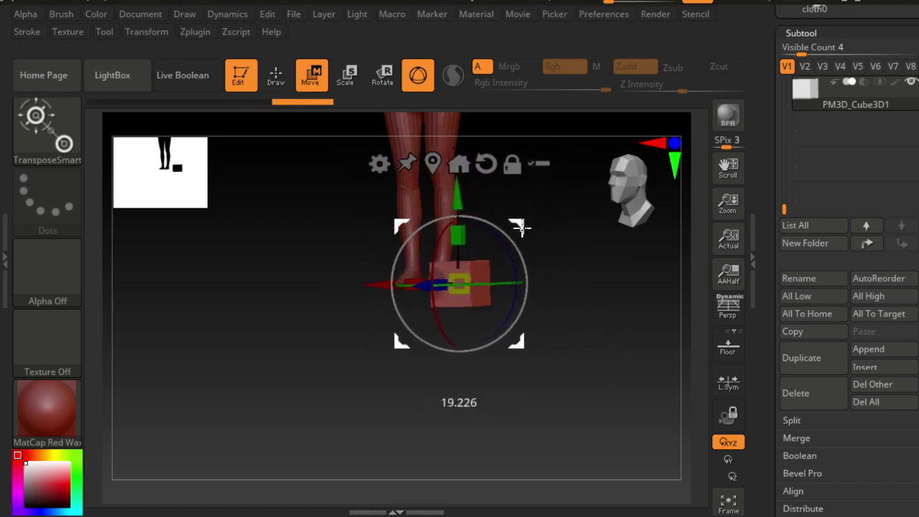
{"action": "left_click_drag", "start_coordinate": [595, 298], "coordinate": [611, 310]}
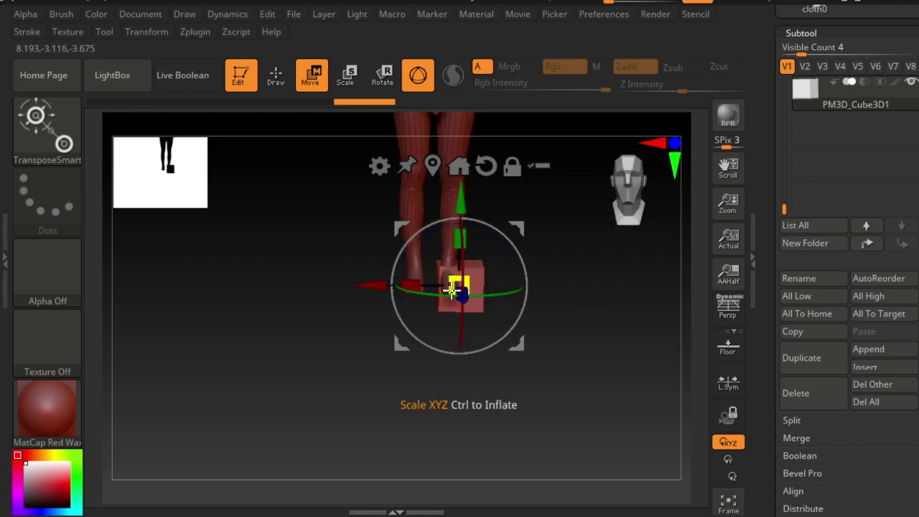
{"action": "left_click_drag", "start_coordinate": [452, 289], "coordinate": [456, 288]}
{"action": "left_click_drag", "start_coordinate": [550, 288], "coordinate": [496, 283]}
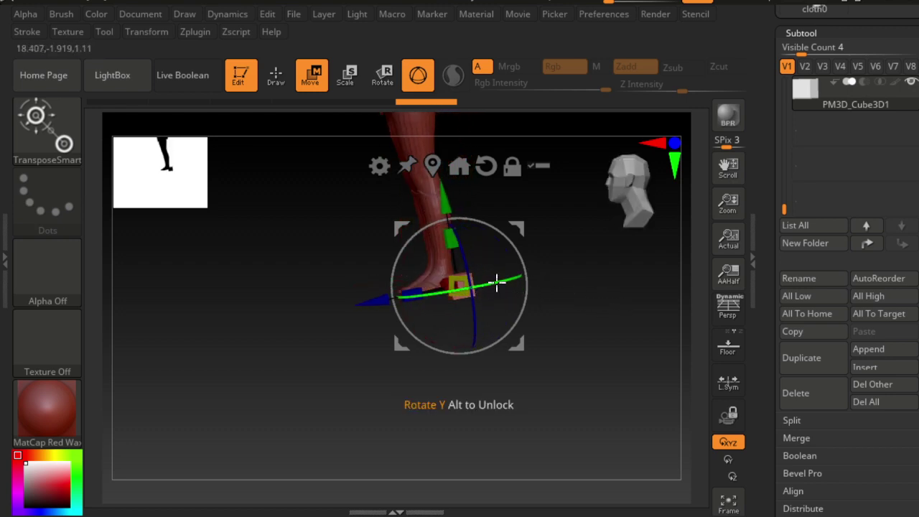
{"action": "mouse_move", "coordinate": [523, 222]}
{"action": "left_mouse_down"}
{"action": "mouse_move", "coordinate": [514, 220]}
{"action": "mouse_move", "coordinate": [351, 378]}
{"action": "mouse_move", "coordinate": [428, 342]}
{"action": "left_mouse_up"}
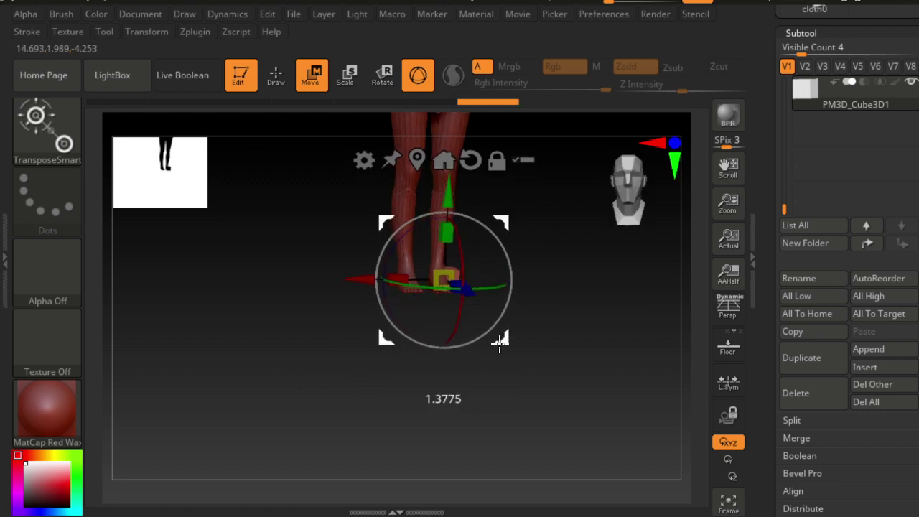
{"action": "left_click_drag", "start_coordinate": [500, 344], "coordinate": [502, 336]}
Resize the cube from front and side views so it wraps around the ankle.
{"action": "left_click", "coordinate": [616, 183]}
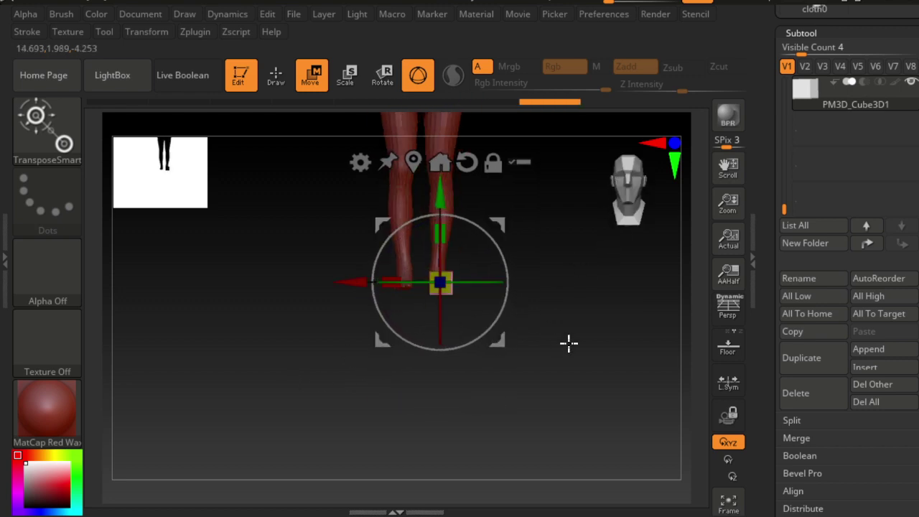
{"action": "mouse_move", "coordinate": [570, 335]}
{"action": "right_mouse_down", "text": "ctrl"}
{"action": "mouse_move", "coordinate": [676, 390]}
{"action": "mouse_move", "coordinate": [607, 361]}
{"action": "mouse_move", "coordinate": [555, 307]}
{"action": "right_mouse_up", "text": "ctrl"}
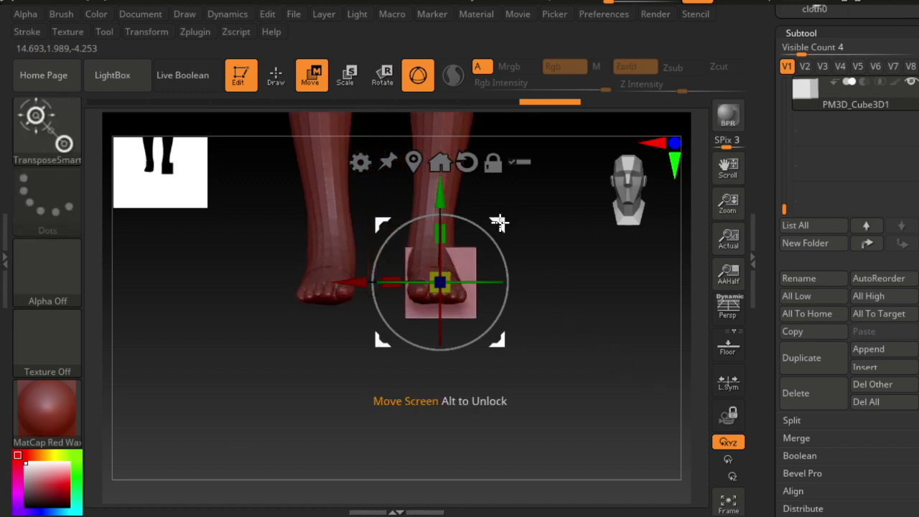
{"action": "mouse_move", "coordinate": [499, 223]}
{"action": "left_mouse_down"}
{"action": "mouse_move", "coordinate": [498, 214]}
{"action": "mouse_move", "coordinate": [548, 265]}
{"action": "mouse_move", "coordinate": [521, 266]}
{"action": "mouse_move", "coordinate": [499, 209]}
{"action": "left_mouse_up"}
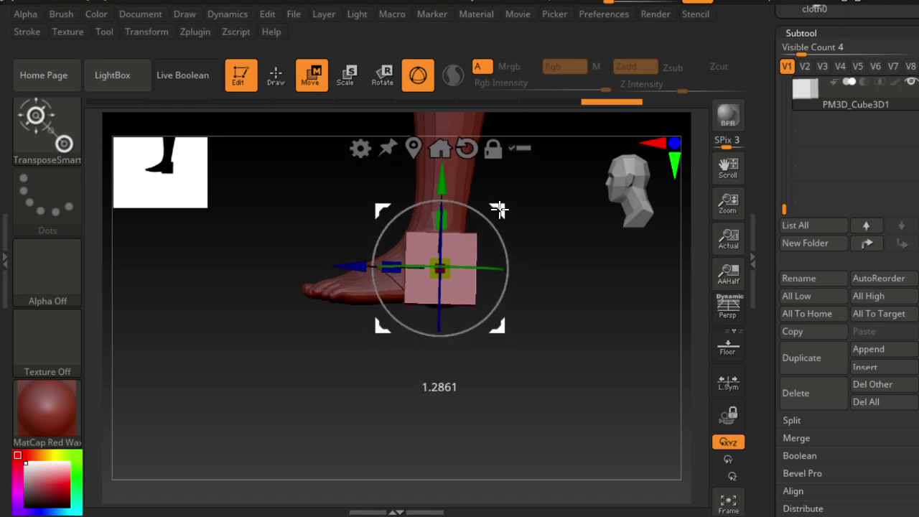
{"action": "mouse_move", "coordinate": [344, 319]}
{"action": "left_mouse_down"}
{"action": "mouse_move", "coordinate": [322, 338]}
{"action": "mouse_move", "coordinate": [390, 402]}
{"action": "mouse_move", "coordinate": [384, 349]}
{"action": "mouse_move", "coordinate": [374, 351]}
{"action": "mouse_move", "coordinate": [487, 240]}
{"action": "left_mouse_up"}
{"action": "left_click", "coordinate": [495, 206]}
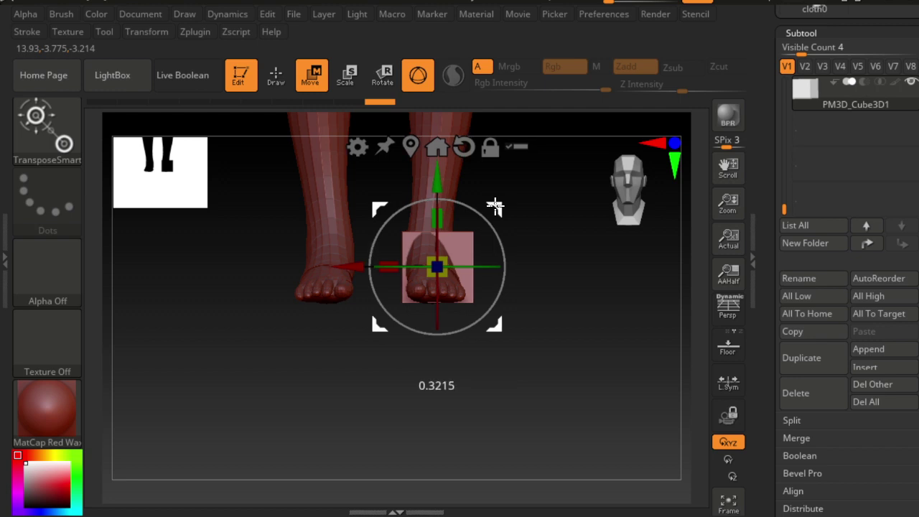
{"action": "left_click_drag", "start_coordinate": [495, 206], "coordinate": [493, 205]}
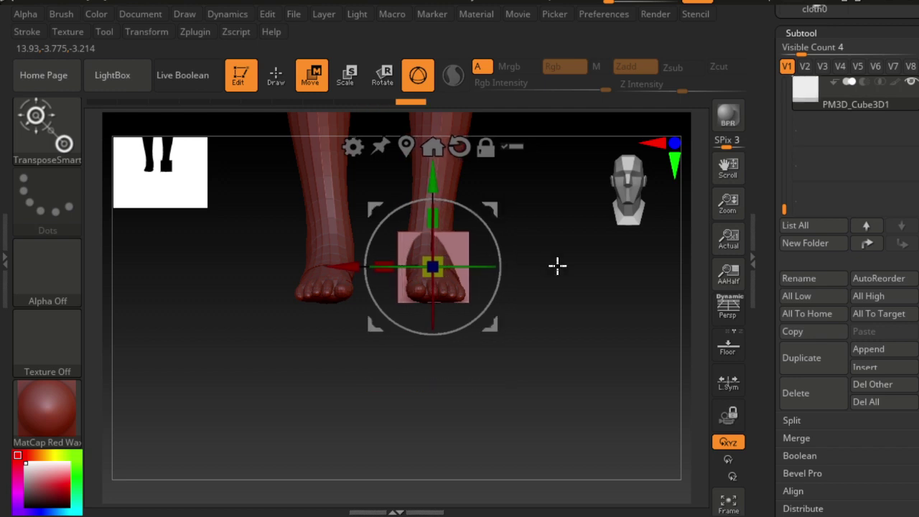
{"action": "mouse_move", "coordinate": [558, 266]}
{"action": "left_mouse_down"}
{"action": "mouse_move", "coordinate": [601, 199]}
{"action": "mouse_move", "coordinate": [568, 204]}
{"action": "left_mouse_up"}
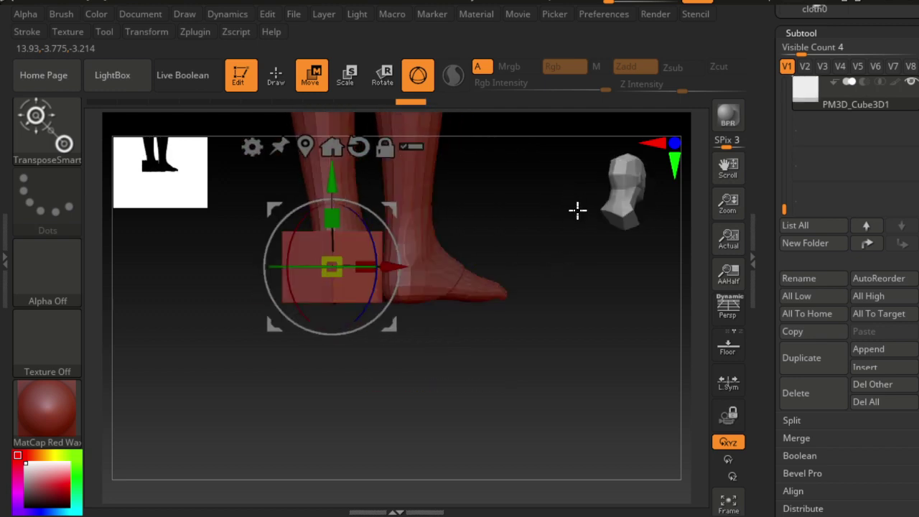
{"action": "left_click", "coordinate": [628, 192]}
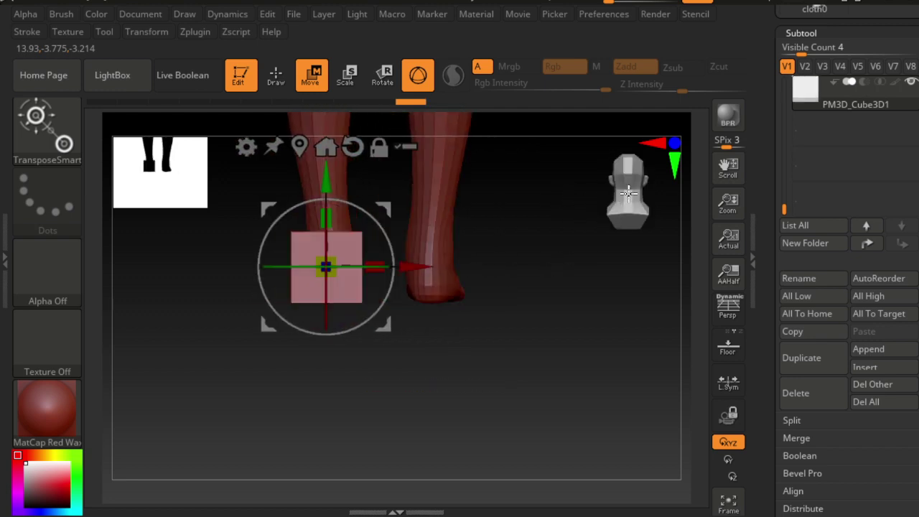
Select the ZModeler brush from the Brush palette.
{"action": "left_click", "coordinate": [34, 137]}
{"action": "left_click", "coordinate": [207, 72]}
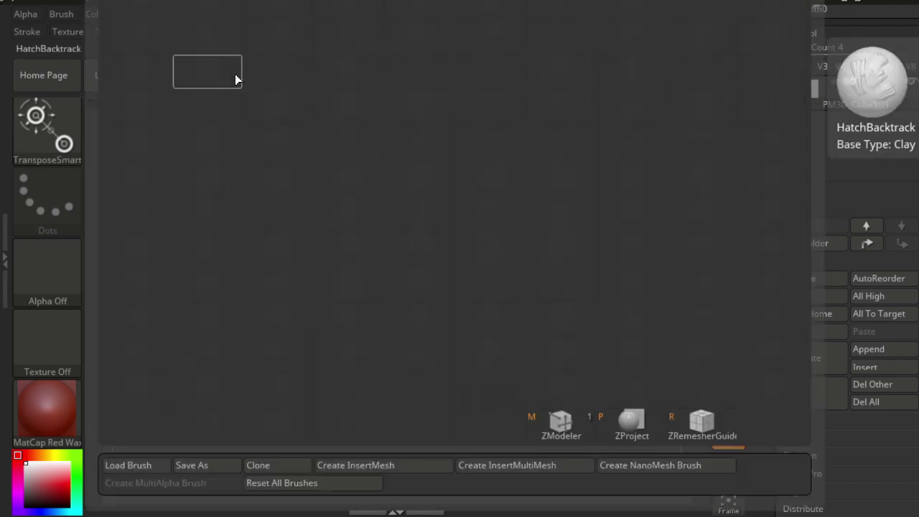
{"action": "left_click_drag", "start_coordinate": [235, 74], "coordinate": [528, 402]}
{"action": "left_click", "coordinate": [556, 417]}
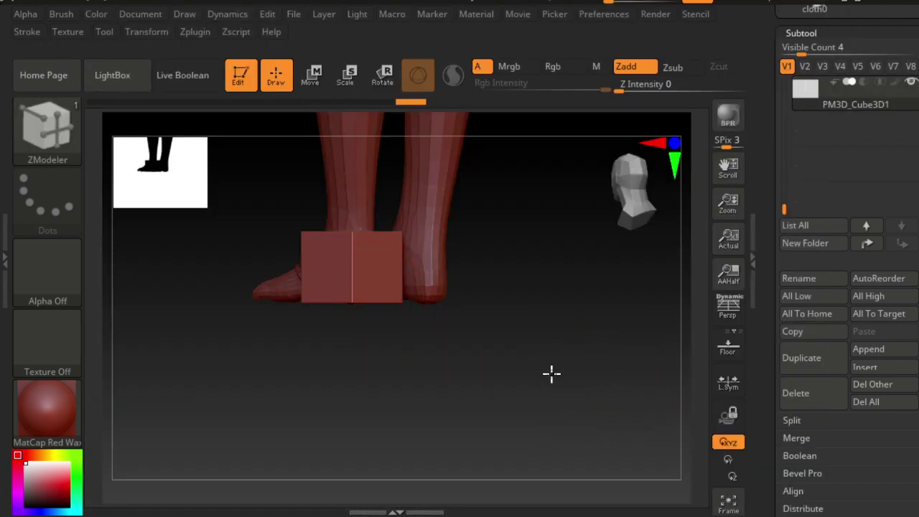
Try a ZModeler extrusion on the cube's side, then undo it.
{"action": "left_click_drag", "start_coordinate": [451, 383], "coordinate": [509, 377]}
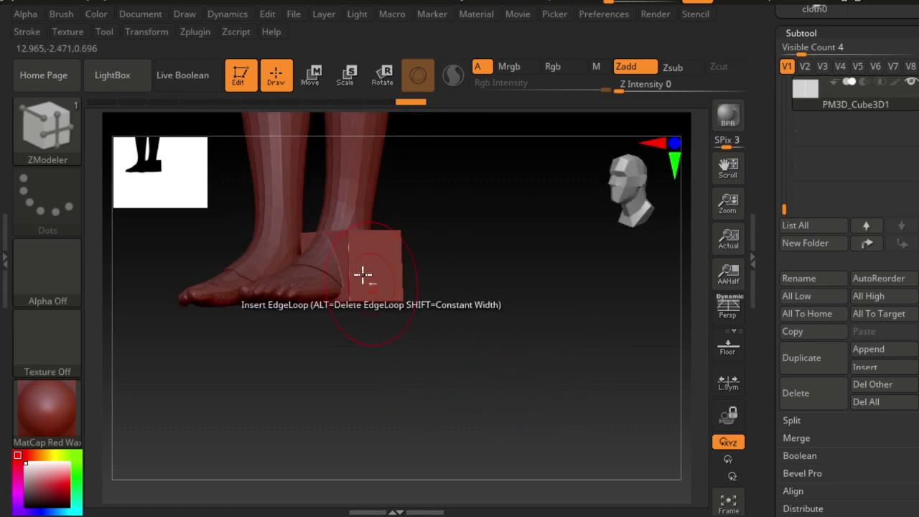
{"action": "left_click_drag", "start_coordinate": [340, 245], "coordinate": [318, 247]}
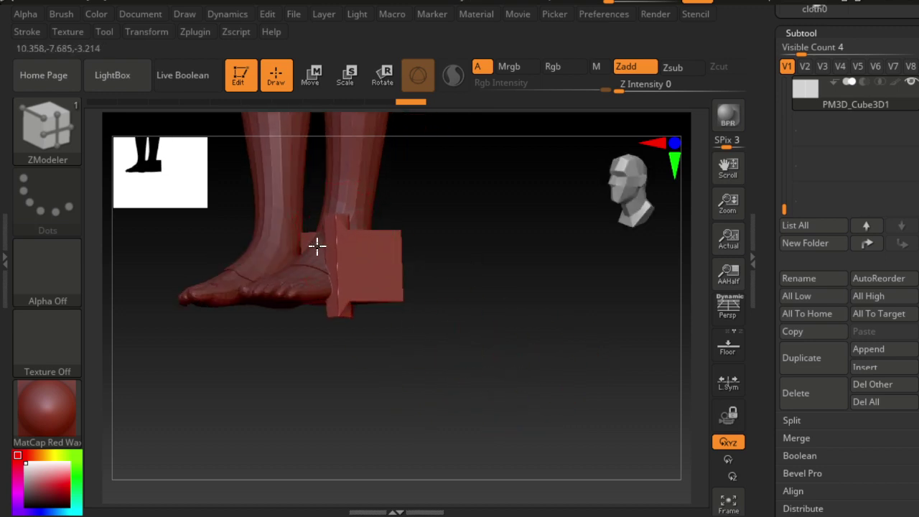
{"action": "key", "text": "ctrl+z"}
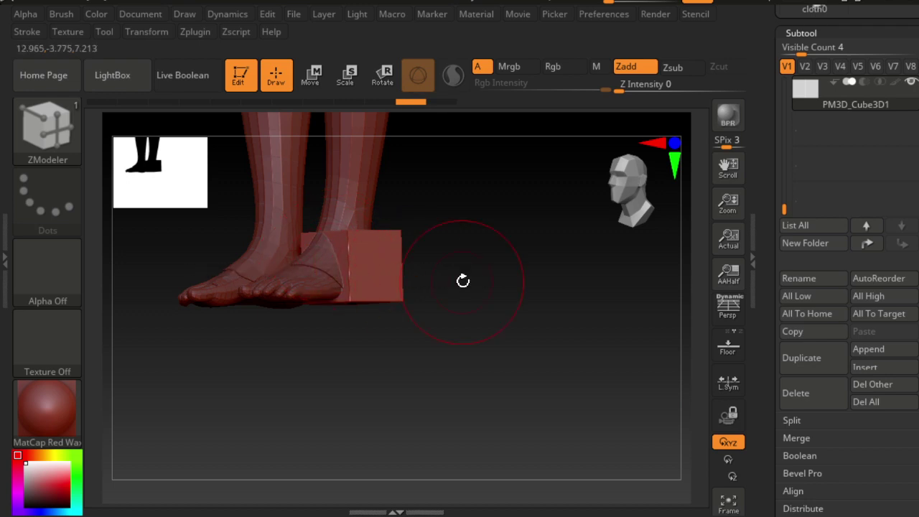
{"action": "mouse_move", "coordinate": [463, 278]}
{"action": "left_mouse_down"}
{"action": "mouse_move", "coordinate": [491, 309]}
{"action": "mouse_move", "coordinate": [557, 303]}
{"action": "mouse_move", "coordinate": [497, 307]}
{"action": "left_mouse_up"}
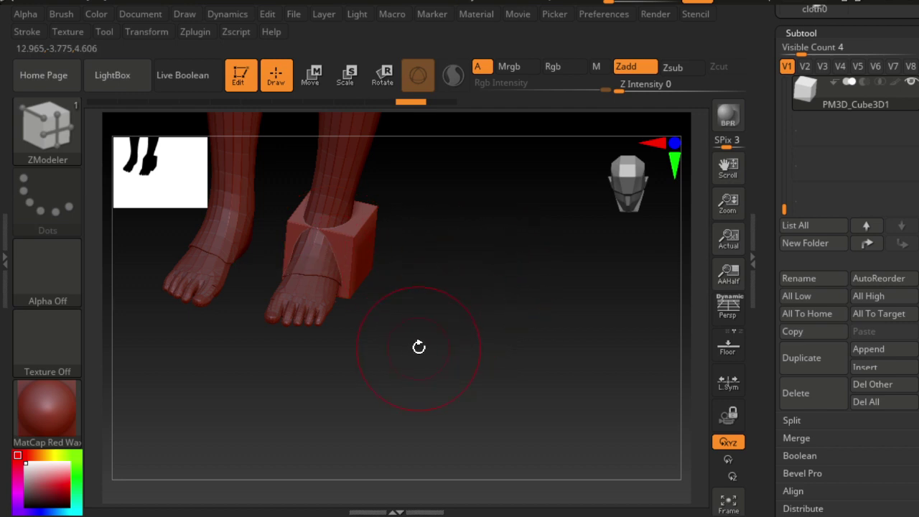
Switch to the Move brush with the B, M, V shortcut.
{"action": "key", "text": "F1"}
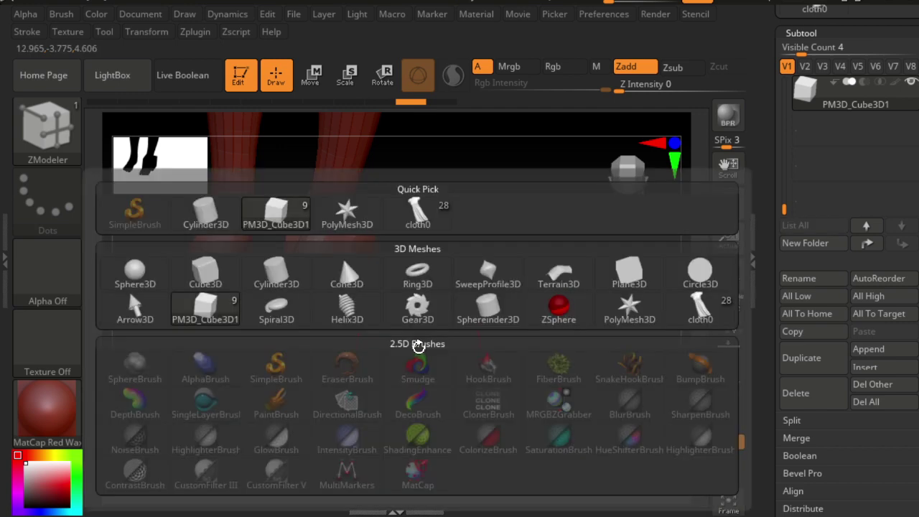
{"action": "key", "text": "Escape"}
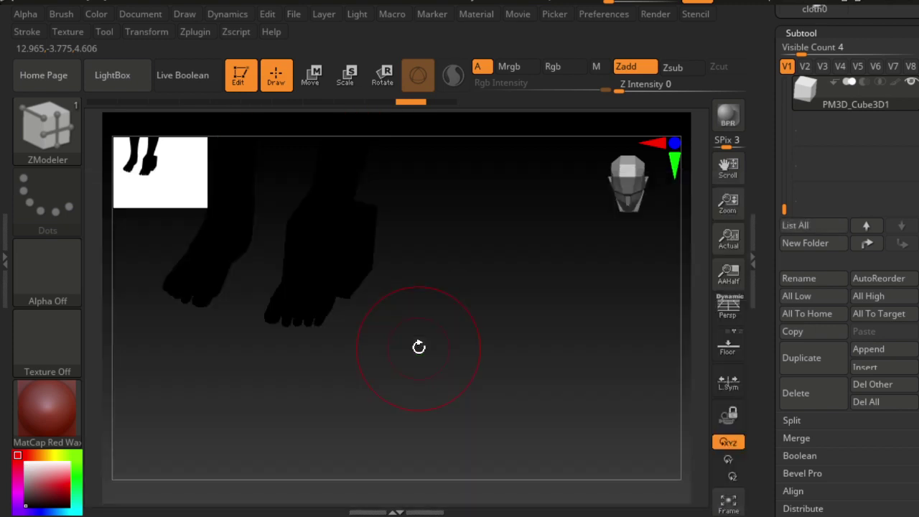
{"action": "key", "text": "b"}
{"action": "key", "text": "m"}
{"action": "key", "text": "v"}
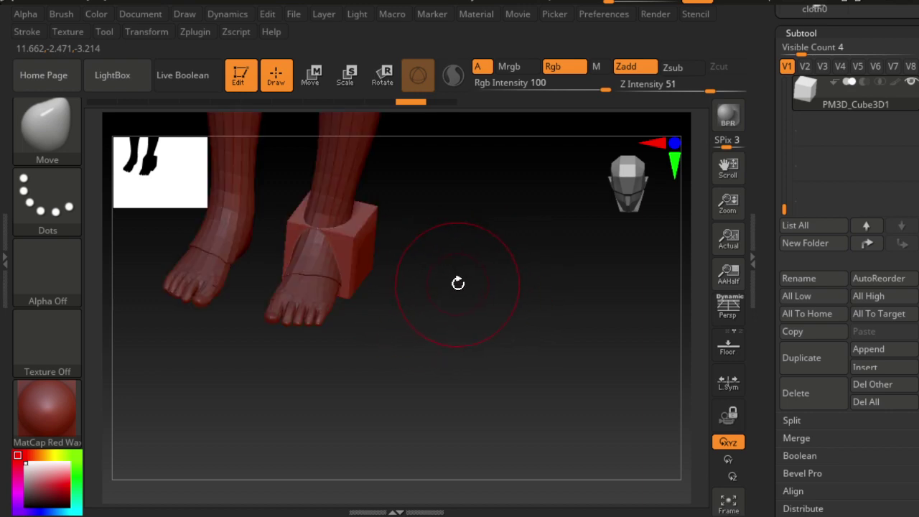
Stretch the box's lower corner and sides down over the foot with the Move brush.
{"action": "key", "text": "ctrl"}
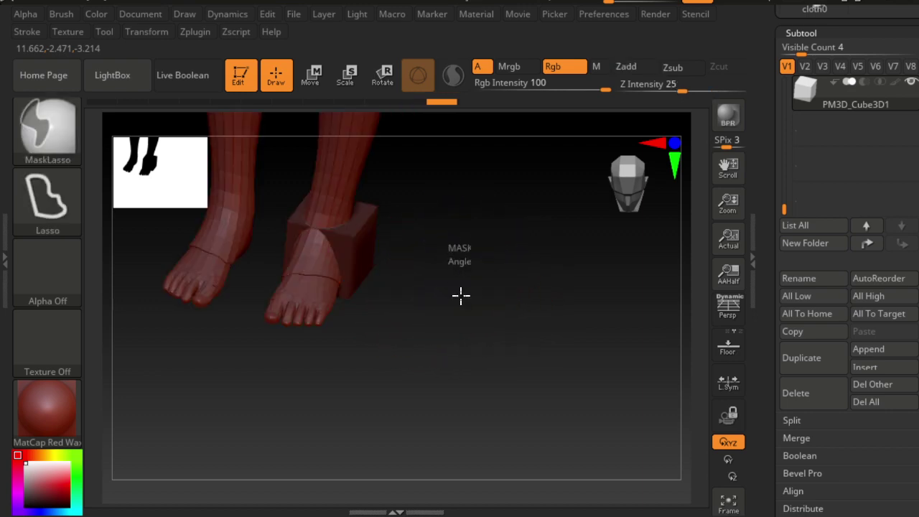
{"action": "mouse_move", "coordinate": [462, 289]}
{"action": "left_mouse_down", "text": "alt"}
{"action": "mouse_move", "coordinate": [504, 307]}
{"action": "mouse_move", "coordinate": [553, 363]}
{"action": "mouse_move", "coordinate": [568, 333]}
{"action": "mouse_move", "coordinate": [550, 332]}
{"action": "left_mouse_up", "text": "alt"}
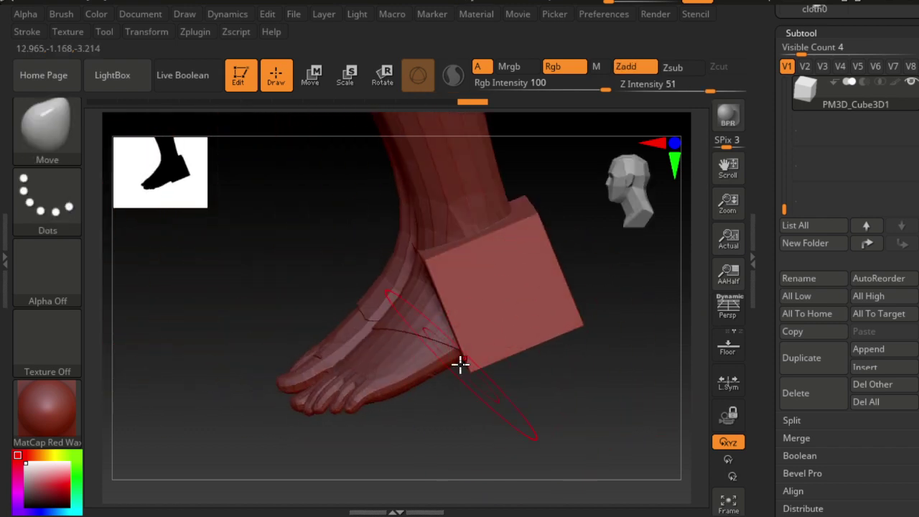
{"action": "left_click_drag", "start_coordinate": [469, 372], "coordinate": [431, 381]}
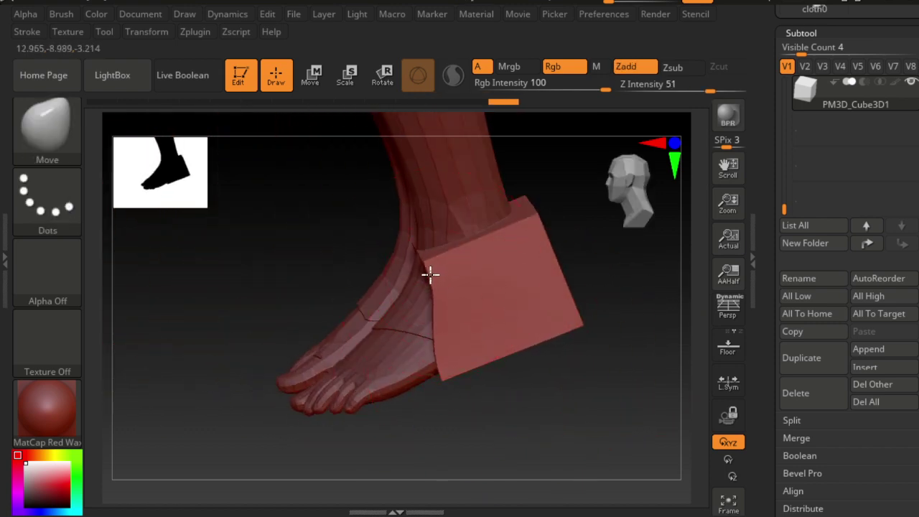
{"action": "left_click_drag", "start_coordinate": [430, 273], "coordinate": [361, 287]}
{"action": "mouse_move", "coordinate": [445, 349]}
{"action": "left_mouse_down"}
{"action": "mouse_move", "coordinate": [417, 380]}
{"action": "mouse_move", "coordinate": [332, 410]}
{"action": "mouse_move", "coordinate": [328, 420]}
{"action": "left_mouse_up"}
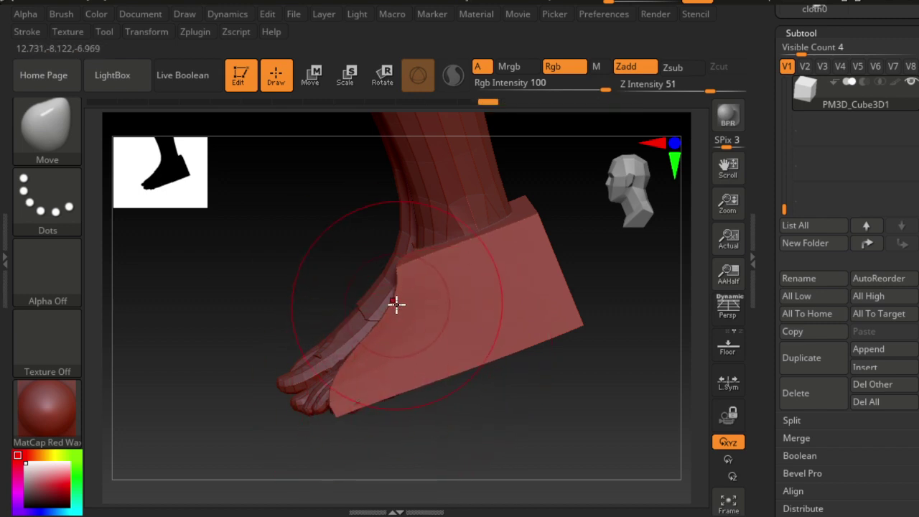
{"action": "left_click_drag", "start_coordinate": [397, 305], "coordinate": [349, 318]}
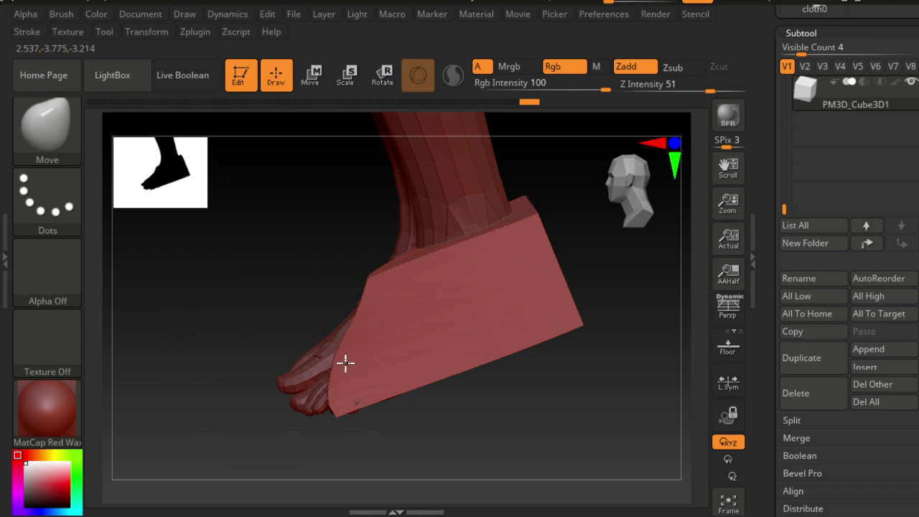
{"action": "mouse_move", "coordinate": [280, 410]}
{"action": "left_mouse_down"}
{"action": "mouse_move", "coordinate": [328, 431]}
{"action": "mouse_move", "coordinate": [268, 433]}
{"action": "mouse_move", "coordinate": [363, 422]}
{"action": "mouse_move", "coordinate": [389, 447]}
{"action": "mouse_move", "coordinate": [494, 334]}
{"action": "left_mouse_up"}
Bend the box front down along the foot and over the toes.
{"action": "left_click_drag", "start_coordinate": [531, 288], "coordinate": [565, 338]}
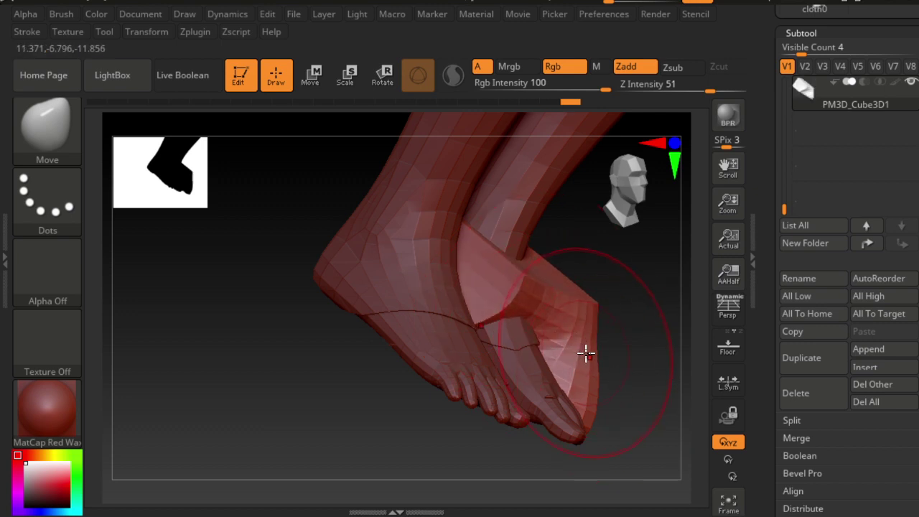
{"action": "left_click_drag", "start_coordinate": [611, 364], "coordinate": [588, 322]}
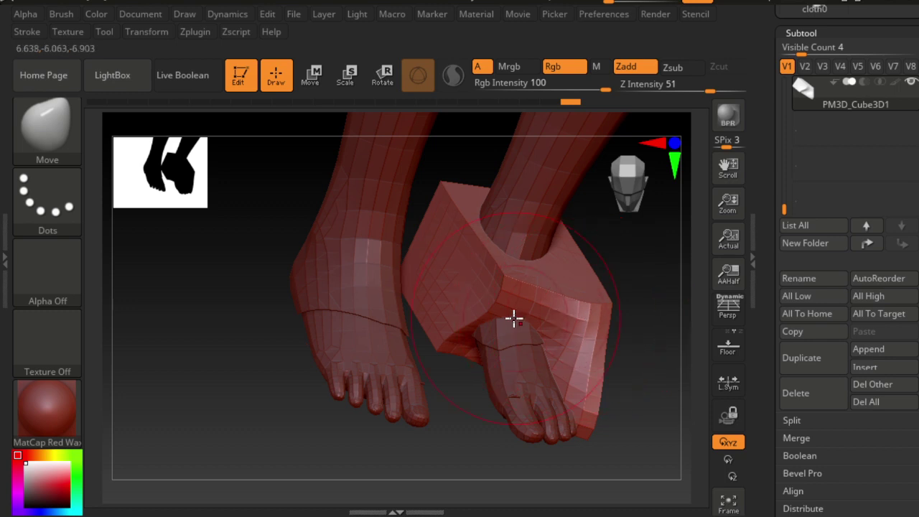
{"action": "left_click_drag", "start_coordinate": [478, 379], "coordinate": [478, 359]}
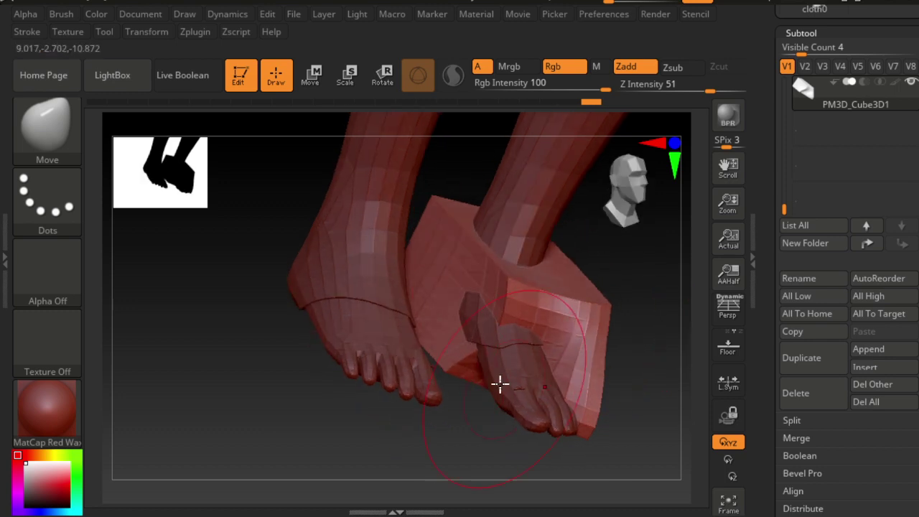
{"action": "mouse_move", "coordinate": [463, 350]}
{"action": "left_mouse_down"}
{"action": "mouse_move", "coordinate": [423, 349]}
{"action": "mouse_move", "coordinate": [486, 362]}
{"action": "mouse_move", "coordinate": [452, 406]}
{"action": "mouse_move", "coordinate": [478, 437]}
{"action": "mouse_move", "coordinate": [521, 438]}
{"action": "mouse_move", "coordinate": [476, 453]}
{"action": "mouse_move", "coordinate": [479, 399]}
{"action": "mouse_move", "coordinate": [508, 390]}
{"action": "mouse_move", "coordinate": [436, 453]}
{"action": "left_mouse_up"}
{"action": "mouse_move", "coordinate": [574, 452]}
{"action": "left_mouse_down"}
{"action": "mouse_move", "coordinate": [567, 435]}
{"action": "mouse_move", "coordinate": [450, 419]}
{"action": "left_mouse_up"}
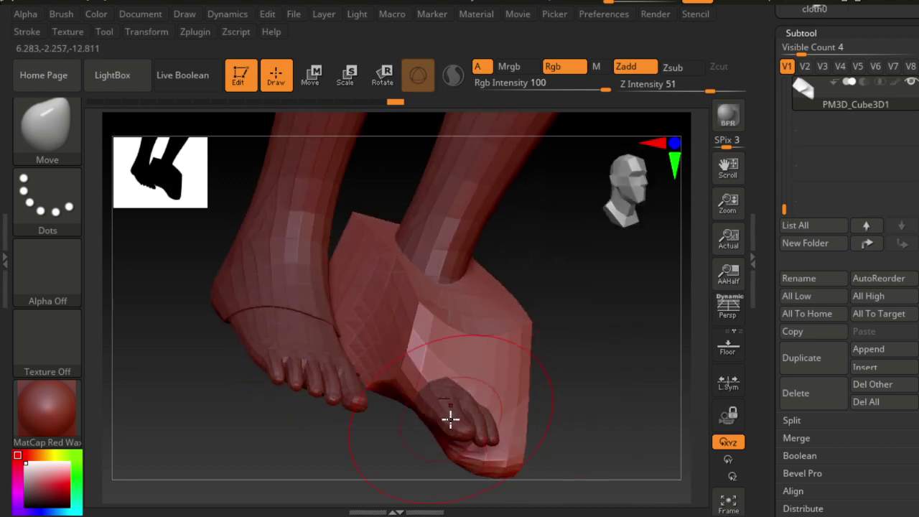
Undo the three boot-stretching Move strokes.
{"action": "key", "text": "ctrl+z"}
{"action": "key", "text": "ctrl+z"}
{"action": "key", "text": "ctrl+z"}
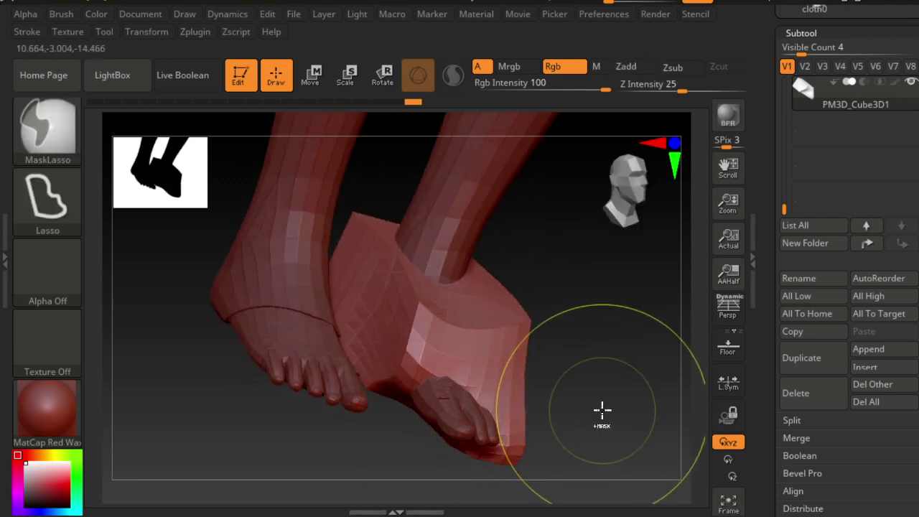
{"action": "key", "text": "ctrl+z"}
{"action": "key", "text": "ctrl+z"}
{"action": "key", "text": "ctrl+z"}
{"action": "key", "text": "ctrl+z"}
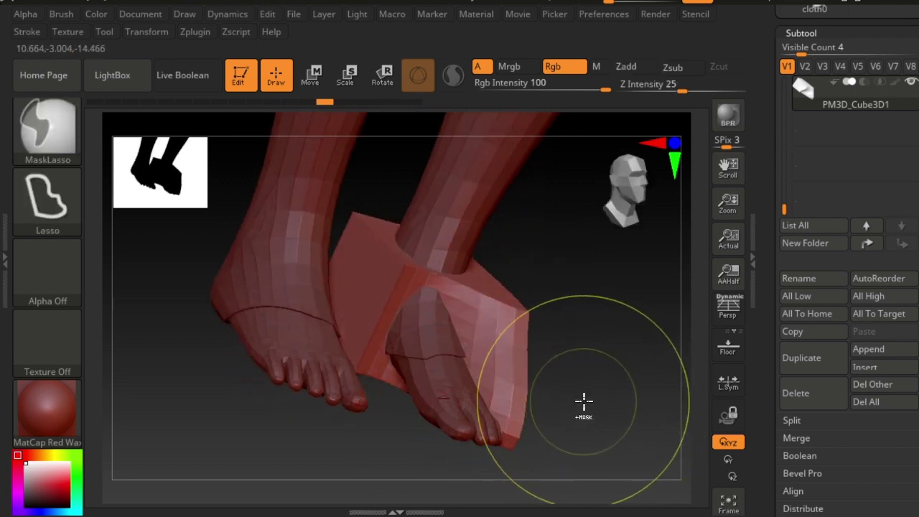
{"action": "key", "text": "ctrl+z"}
{"action": "key", "text": "ctrl+z"}
{"action": "key", "text": "ctrl+z"}
{"action": "key", "text": "ctrl+z"}
{"action": "key", "text": "ctrl+z"}
{"action": "key", "text": "ctrl+z"}
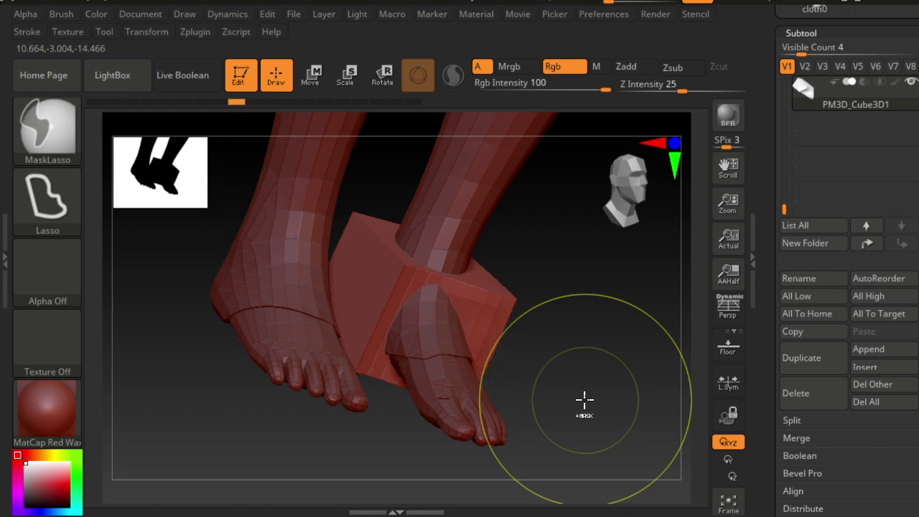
Remesh the box with ZRemesher at Target Polygons Count 0.1.
{"action": "scroll", "coordinate": [864, 371], "scroll_direction": "down", "scroll_amount": 3}
{"action": "scroll", "coordinate": [864, 371], "scroll_direction": "down", "scroll_amount": 5}
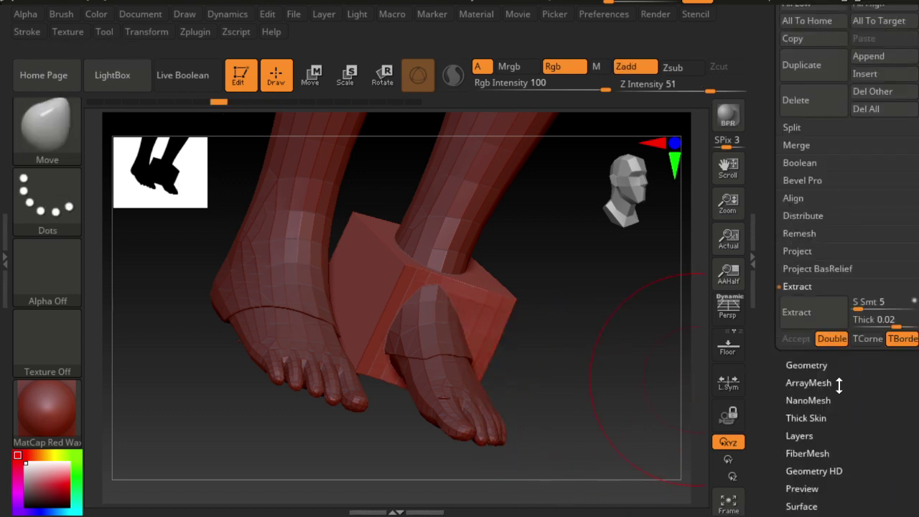
{"action": "scroll", "coordinate": [833, 382], "scroll_direction": "down", "scroll_amount": 2}
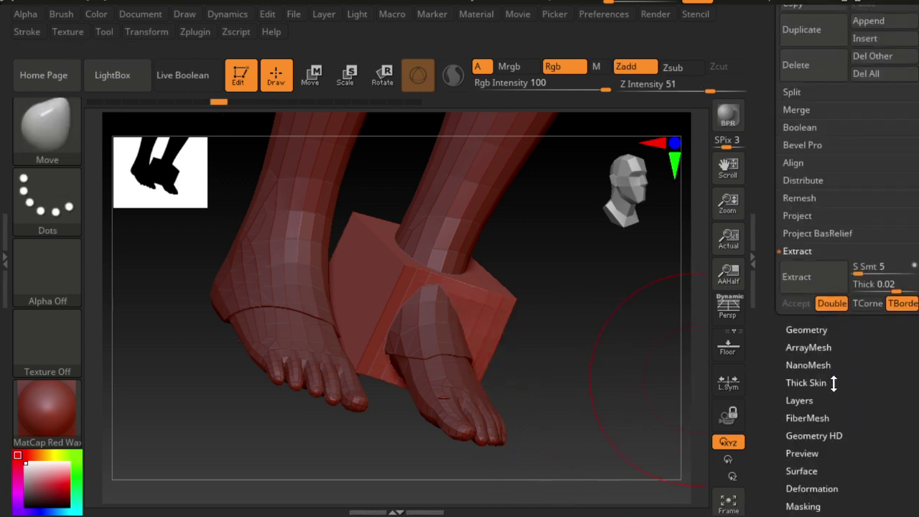
{"action": "left_click", "coordinate": [825, 327]}
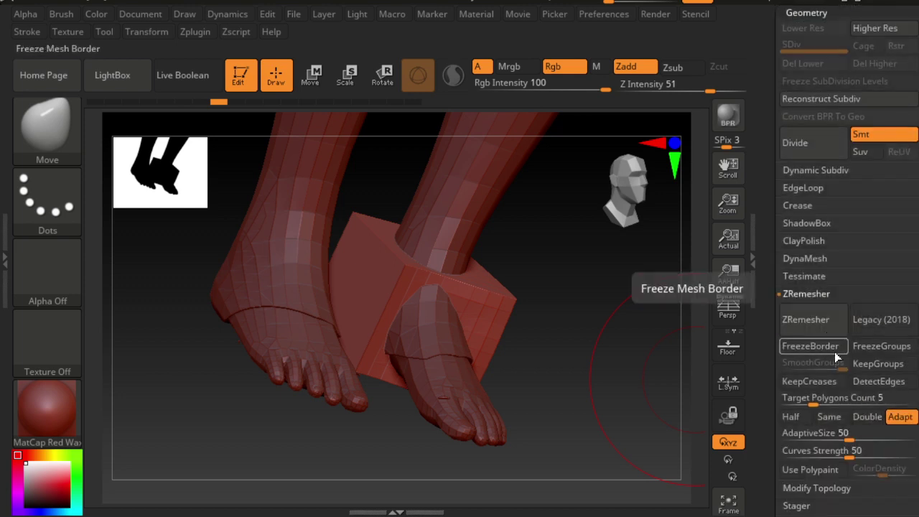
{"action": "left_click_drag", "start_coordinate": [813, 401], "coordinate": [781, 401]}
{"action": "left_click", "coordinate": [794, 328]}
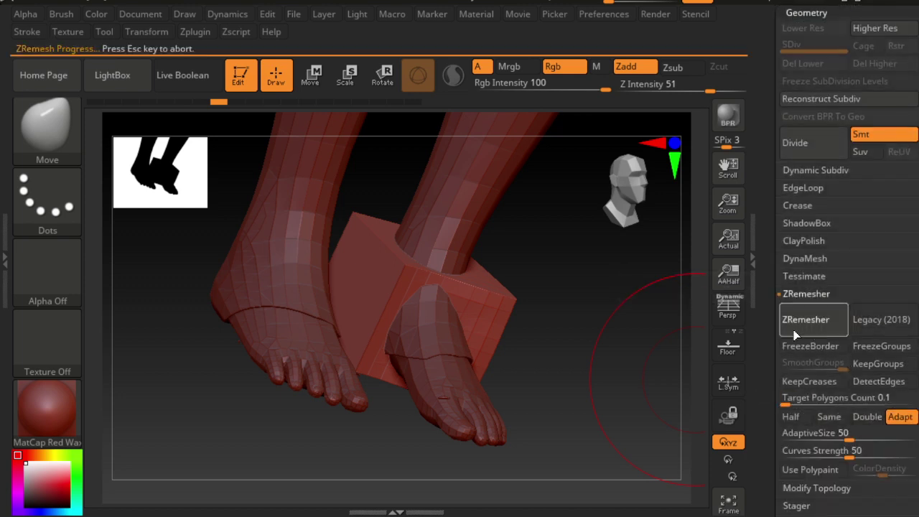
{"action": "left_click_drag", "start_coordinate": [549, 390], "coordinate": [530, 349]}
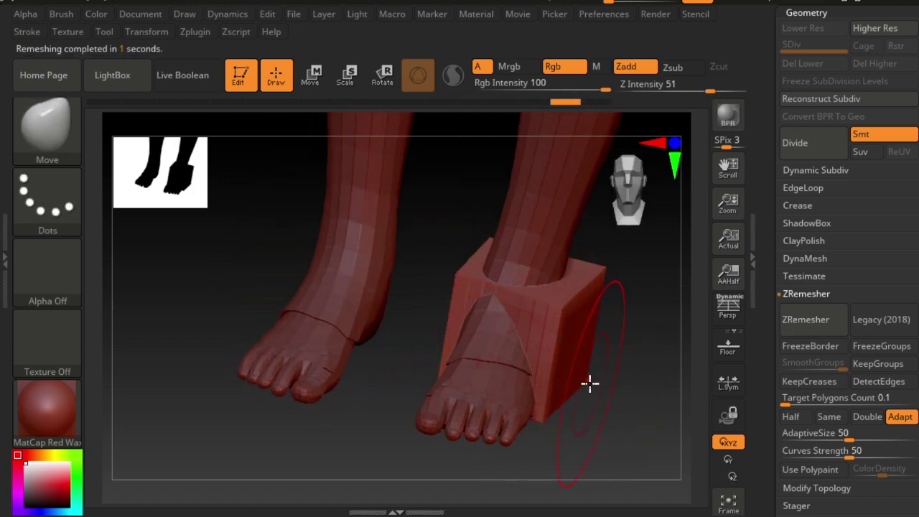
{"action": "left_click_drag", "start_coordinate": [599, 448], "coordinate": [507, 397], "text": "alt"}
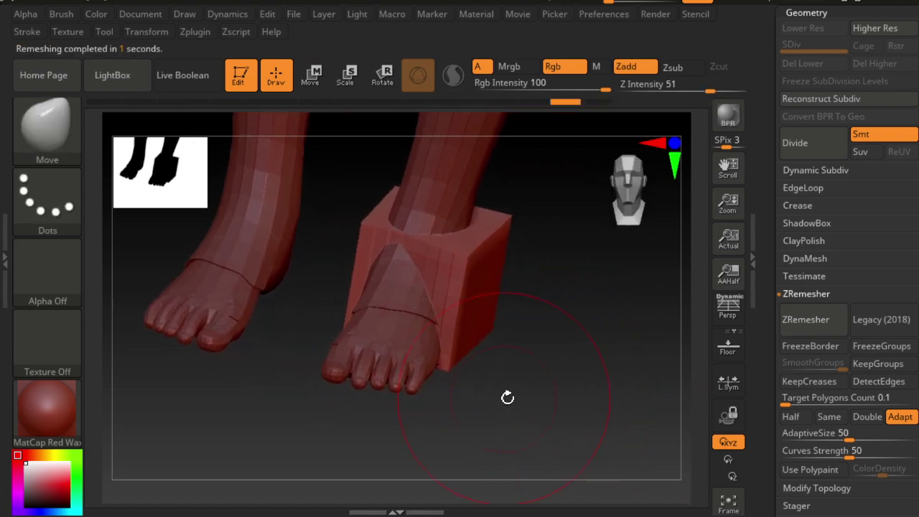
Switch to ZModeler and mask the front of the box around the ankle.
{"action": "left_click", "coordinate": [46, 149]}
{"action": "left_click", "coordinate": [561, 429]}
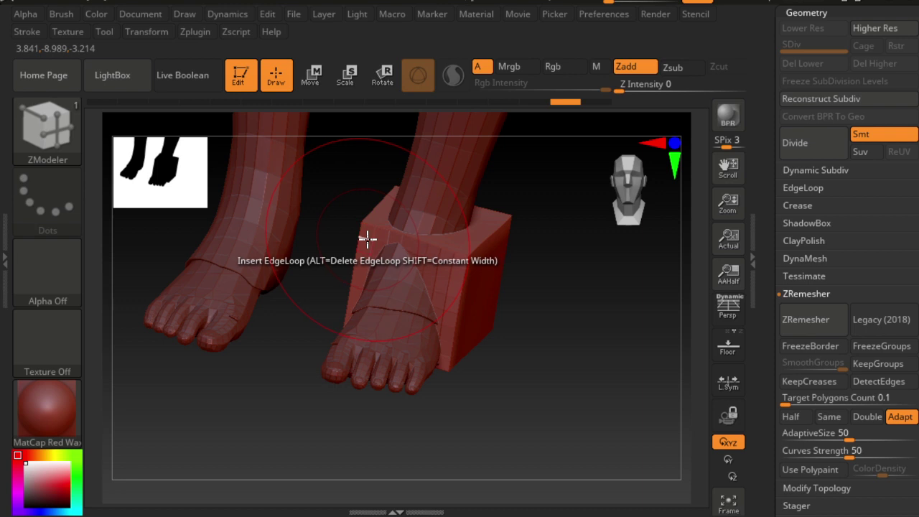
{"action": "key", "text": "space"}
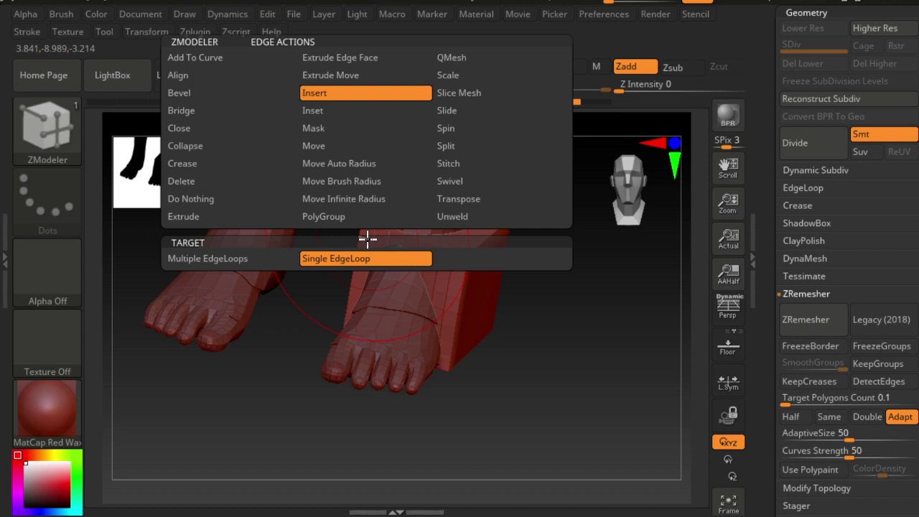
{"action": "key", "text": "ctrl"}
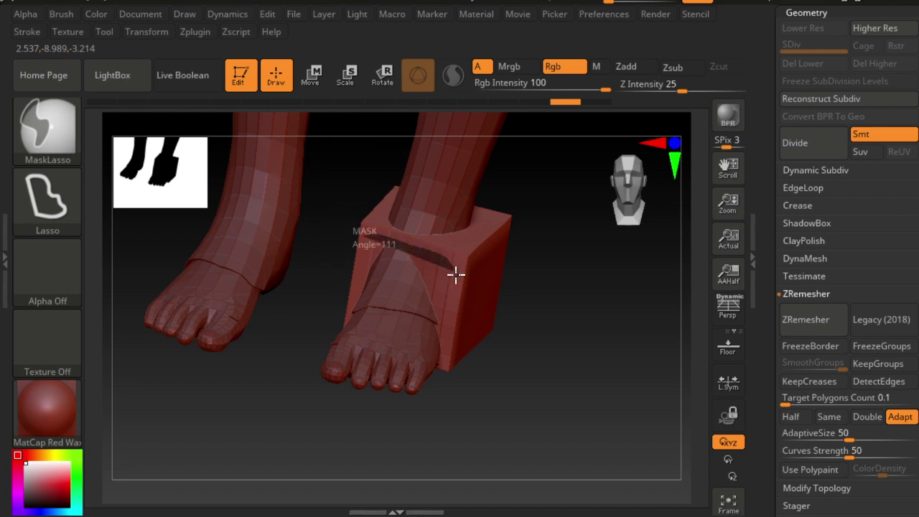
{"action": "left_click_drag", "start_coordinate": [456, 274], "coordinate": [353, 283], "text": "ctrl"}
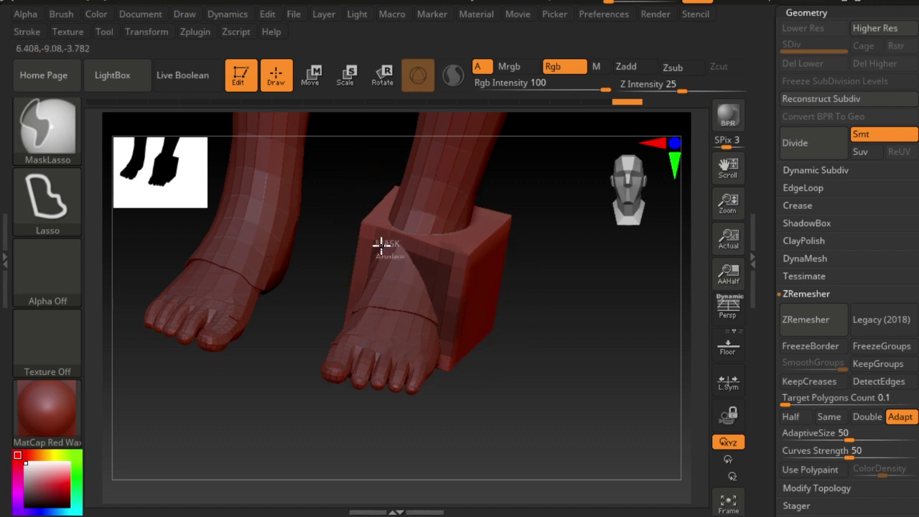
Insert a single edge loop across the box.
{"action": "key", "text": "space"}
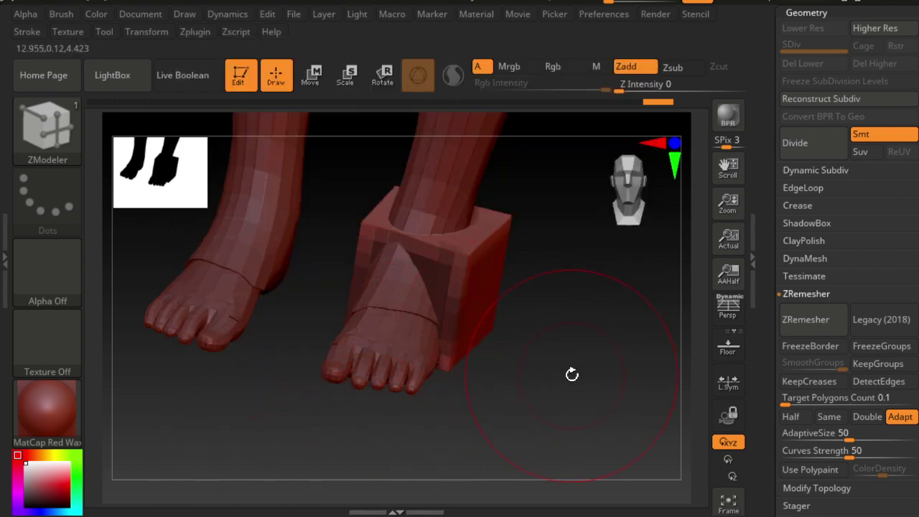
{"action": "mouse_move", "coordinate": [570, 373]}
{"action": "left_mouse_down"}
{"action": "mouse_move", "coordinate": [541, 377]}
{"action": "mouse_move", "coordinate": [443, 276]}
{"action": "left_mouse_up"}
{"action": "left_click", "coordinate": [442, 276]}
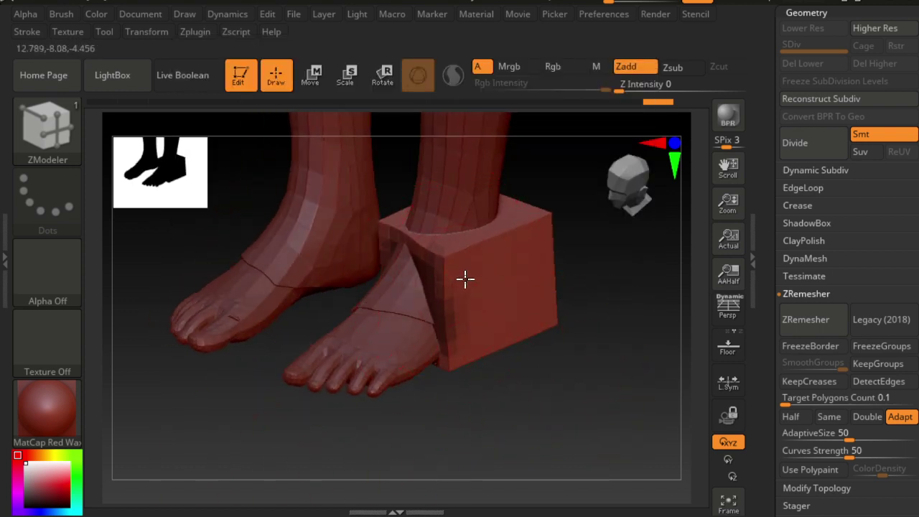
{"action": "key", "text": "ctrl"}
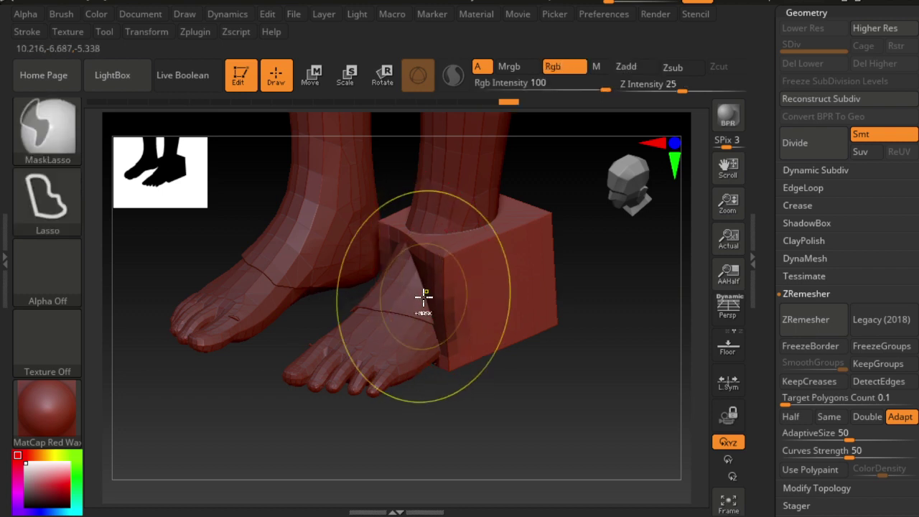
{"action": "mouse_move", "coordinate": [618, 352]}
{"action": "left_mouse_down"}
{"action": "mouse_move", "coordinate": [671, 324]}
{"action": "mouse_move", "coordinate": [550, 311]}
{"action": "left_mouse_up"}
With the Move brush, pull the box's front flap over the foot and up outward.
{"action": "key", "text": "b"}
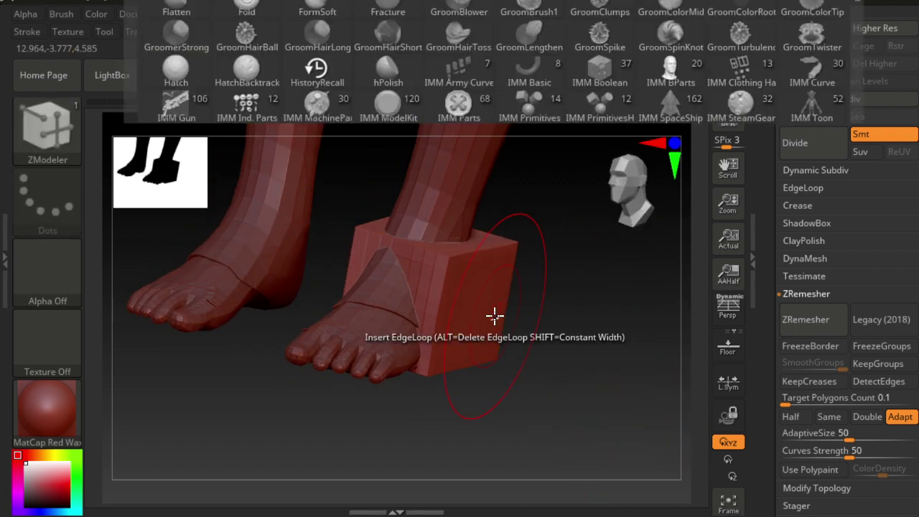
{"action": "key", "text": "m"}
{"action": "key", "text": "v"}
{"action": "left_click_drag", "start_coordinate": [567, 351], "coordinate": [491, 320]}
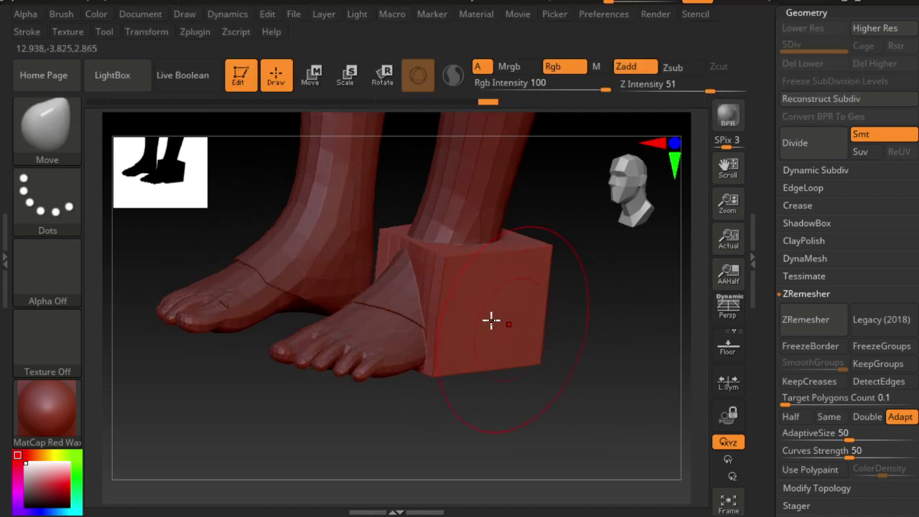
{"action": "mouse_move", "coordinate": [431, 289]}
{"action": "left_mouse_down"}
{"action": "mouse_move", "coordinate": [415, 292]}
{"action": "mouse_move", "coordinate": [425, 303]}
{"action": "left_mouse_up"}
{"action": "mouse_move", "coordinate": [622, 392]}
{"action": "left_mouse_down"}
{"action": "mouse_move", "coordinate": [608, 359]}
{"action": "mouse_move", "coordinate": [636, 283]}
{"action": "left_mouse_up"}
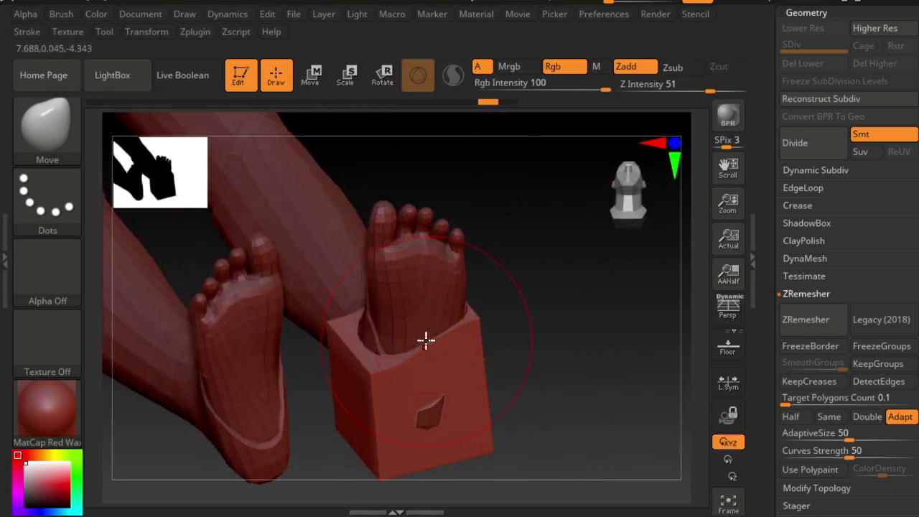
{"action": "left_click_drag", "start_coordinate": [427, 347], "coordinate": [427, 293]}
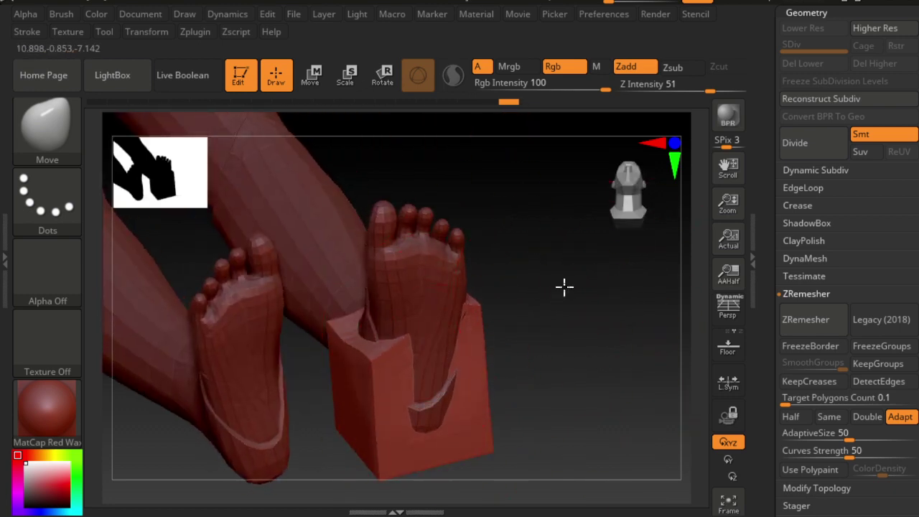
{"action": "left_click_drag", "start_coordinate": [564, 288], "coordinate": [451, 363]}
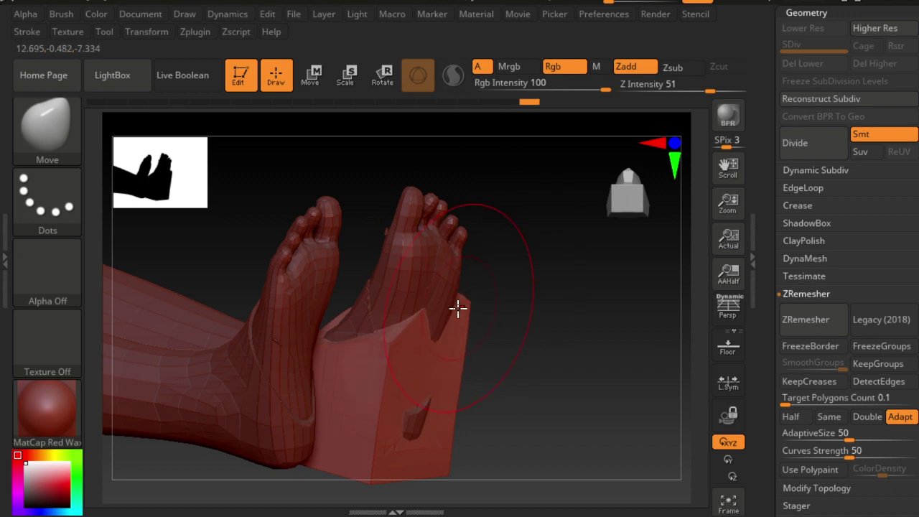
{"action": "left_click_drag", "start_coordinate": [458, 308], "coordinate": [499, 314]}
{"action": "mouse_move", "coordinate": [499, 268]}
{"action": "left_mouse_down"}
{"action": "mouse_move", "coordinate": [476, 258]}
{"action": "mouse_move", "coordinate": [474, 197]}
{"action": "left_mouse_up"}
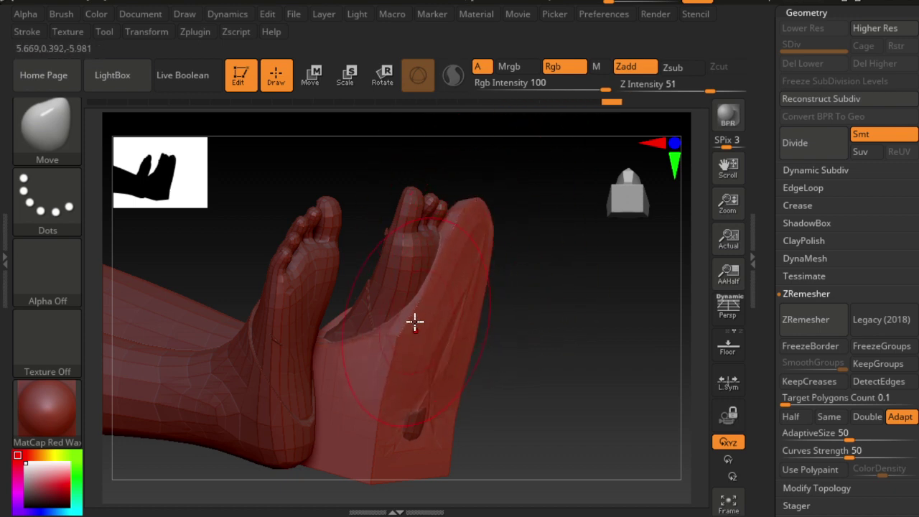
{"action": "left_click_drag", "start_coordinate": [415, 321], "coordinate": [435, 371]}
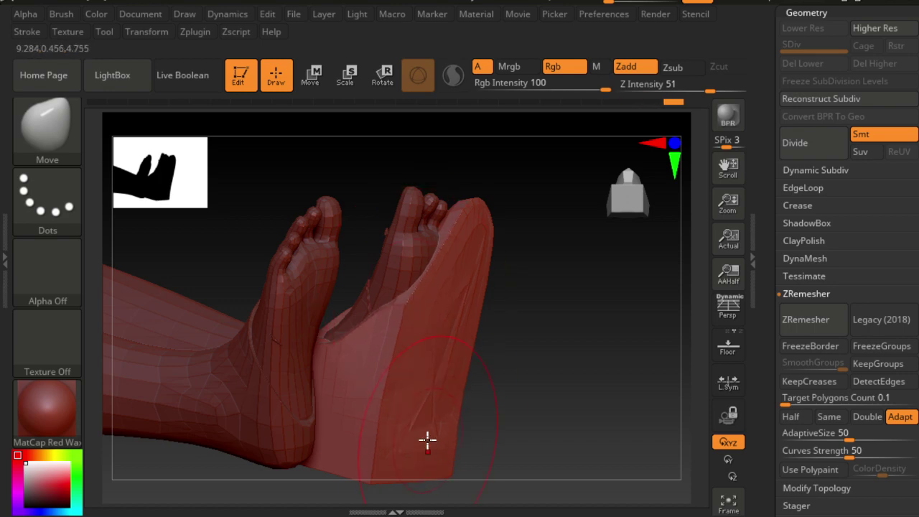
Shape the boot's lower corner and upper edge, undoing one unwanted pull.
{"action": "mouse_move", "coordinate": [525, 446]}
{"action": "left_mouse_down"}
{"action": "mouse_move", "coordinate": [546, 392]}
{"action": "mouse_move", "coordinate": [418, 443]}
{"action": "mouse_move", "coordinate": [533, 421]}
{"action": "mouse_move", "coordinate": [534, 394]}
{"action": "mouse_move", "coordinate": [517, 444]}
{"action": "left_mouse_up"}
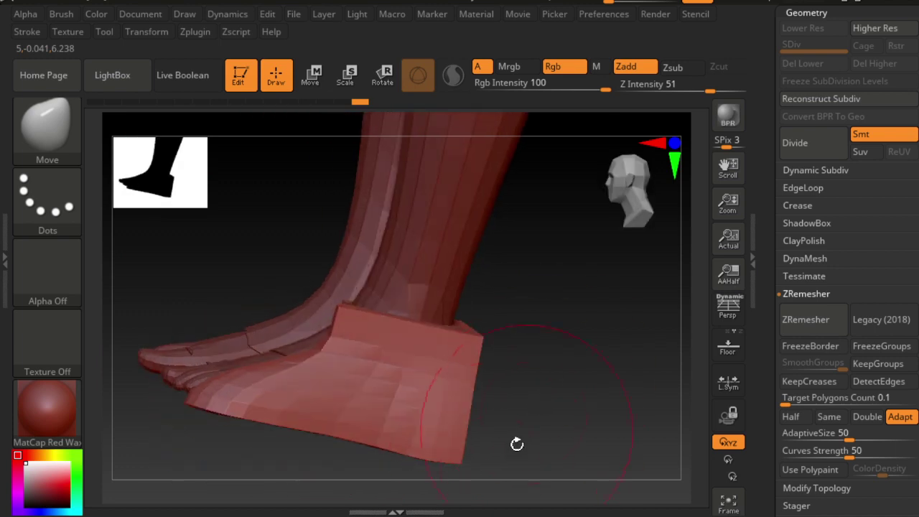
{"action": "mouse_move", "coordinate": [465, 465]}
{"action": "left_mouse_down"}
{"action": "mouse_move", "coordinate": [455, 509]}
{"action": "mouse_move", "coordinate": [452, 446]}
{"action": "mouse_move", "coordinate": [396, 448]}
{"action": "left_mouse_up"}
{"action": "mouse_move", "coordinate": [330, 433]}
{"action": "left_mouse_down"}
{"action": "mouse_move", "coordinate": [517, 280]}
{"action": "mouse_move", "coordinate": [614, 185]}
{"action": "left_mouse_up"}
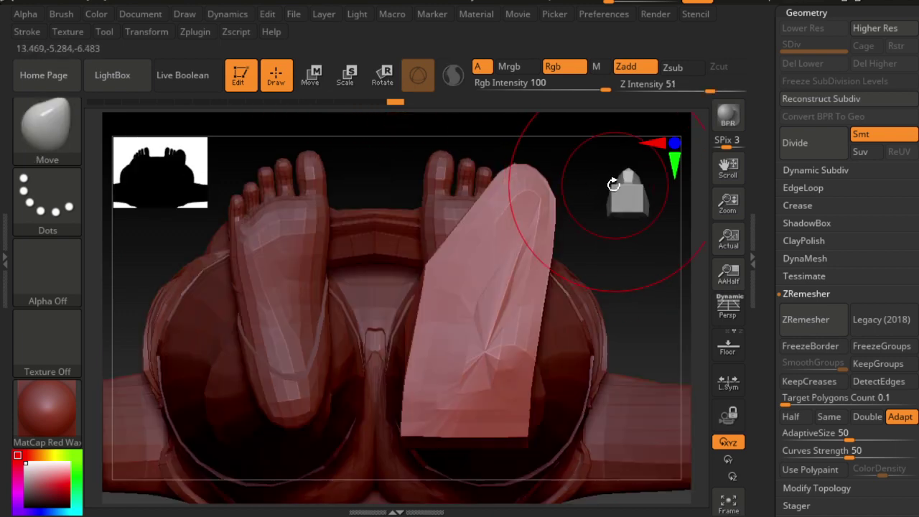
{"action": "left_click", "coordinate": [618, 199]}
{"action": "left_click", "coordinate": [623, 195]}
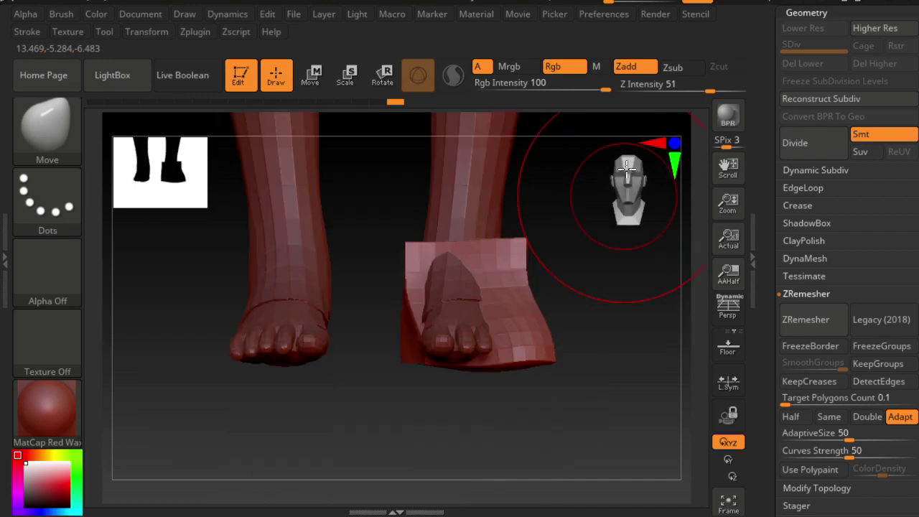
{"action": "mouse_move", "coordinate": [477, 444]}
{"action": "left_mouse_down"}
{"action": "mouse_move", "coordinate": [486, 440]}
{"action": "mouse_move", "coordinate": [506, 348]}
{"action": "left_mouse_up"}
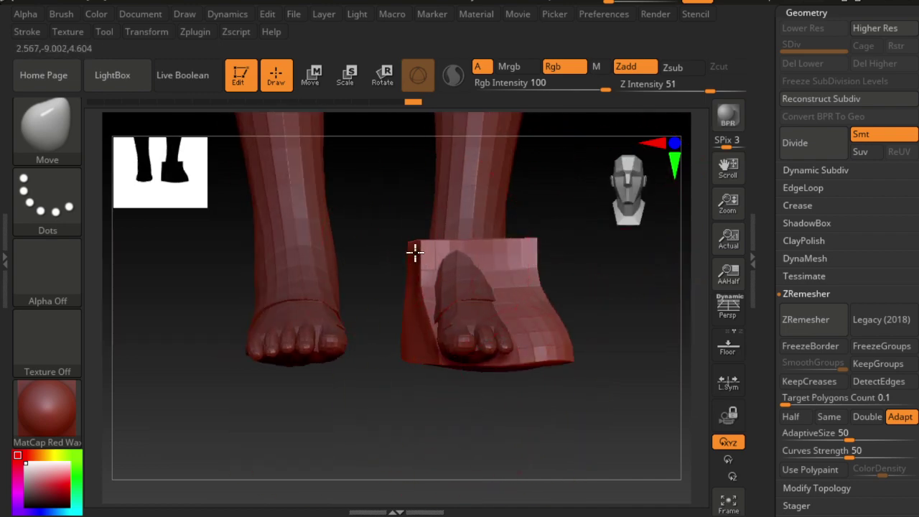
{"action": "right_click_drag", "start_coordinate": [414, 250], "coordinate": [412, 310]}
{"action": "mouse_move", "coordinate": [438, 364]}
{"action": "right_mouse_down"}
{"action": "mouse_move", "coordinate": [424, 375]}
{"action": "mouse_move", "coordinate": [451, 306]}
{"action": "mouse_move", "coordinate": [413, 354]}
{"action": "mouse_move", "coordinate": [453, 419]}
{"action": "mouse_move", "coordinate": [569, 423]}
{"action": "mouse_move", "coordinate": [560, 322]}
{"action": "mouse_move", "coordinate": [501, 364]}
{"action": "right_mouse_up"}
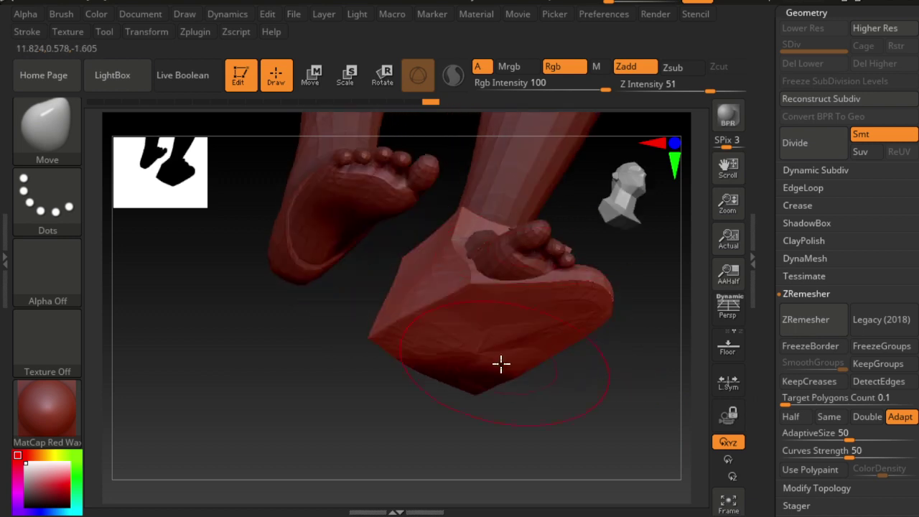
{"action": "mouse_move", "coordinate": [481, 283]}
{"action": "right_mouse_down"}
{"action": "mouse_move", "coordinate": [404, 390]}
{"action": "mouse_move", "coordinate": [390, 326]}
{"action": "mouse_move", "coordinate": [550, 380]}
{"action": "mouse_move", "coordinate": [431, 242]}
{"action": "right_mouse_up"}
{"action": "left_click_drag", "start_coordinate": [449, 253], "coordinate": [451, 219]}
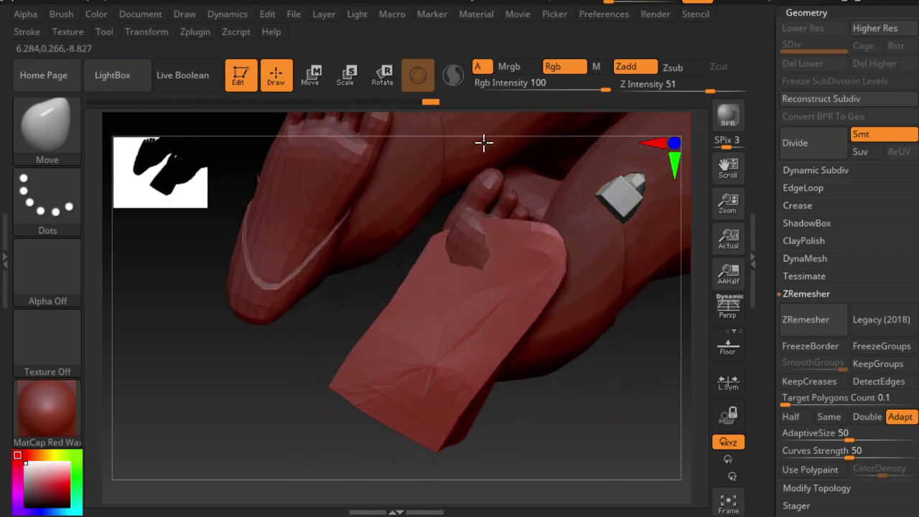
{"action": "left_click_drag", "start_coordinate": [383, 325], "coordinate": [402, 402]}
{"action": "key", "text": "ctrl+z"}
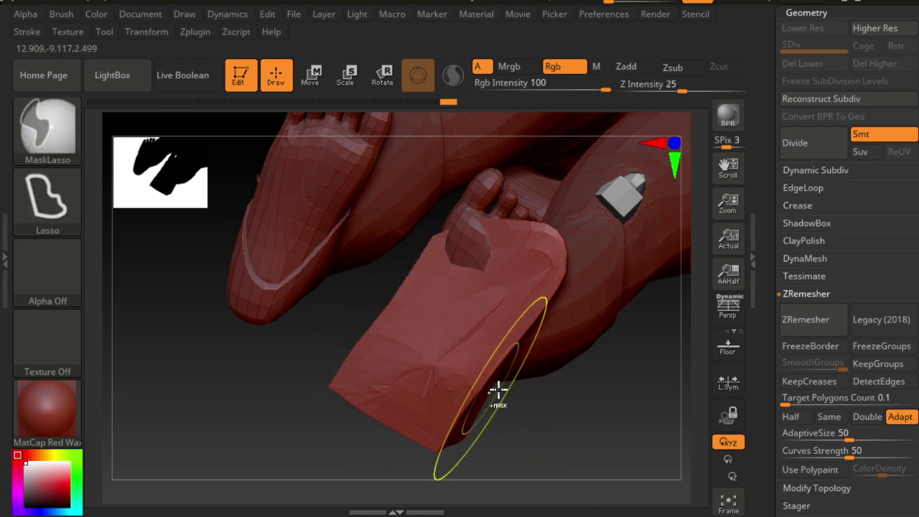
Orbit around the boot to check its shape from the side and underneath.
{"action": "mouse_move", "coordinate": [498, 390]}
{"action": "right_mouse_down"}
{"action": "mouse_move", "coordinate": [535, 459]}
{"action": "mouse_move", "coordinate": [483, 271]}
{"action": "right_mouse_up"}
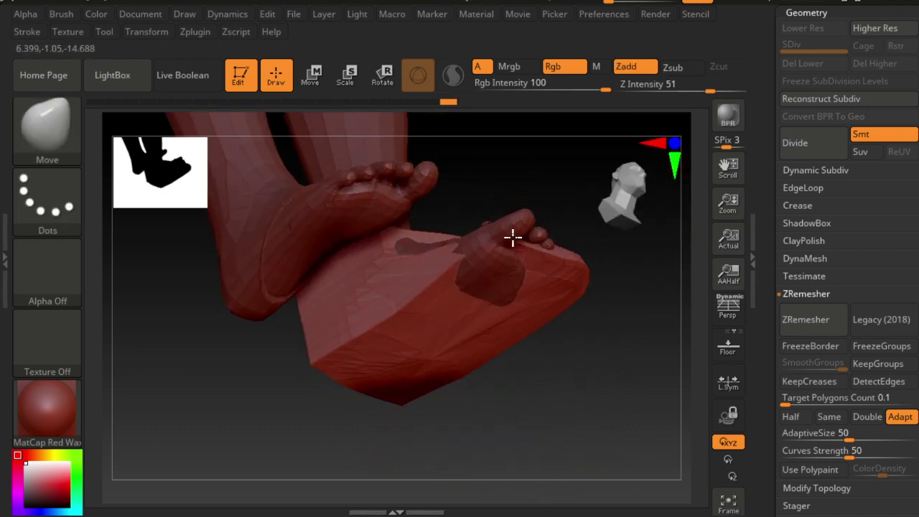
{"action": "mouse_move", "coordinate": [512, 238]}
{"action": "right_mouse_down"}
{"action": "mouse_move", "coordinate": [593, 371]}
{"action": "mouse_move", "coordinate": [528, 263]}
{"action": "right_mouse_up"}
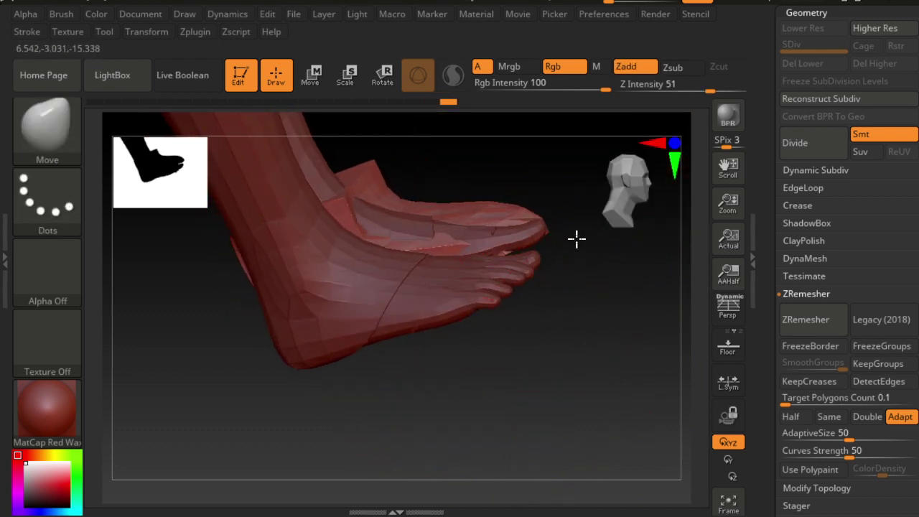
{"action": "right_click_drag", "start_coordinate": [639, 287], "coordinate": [610, 371]}
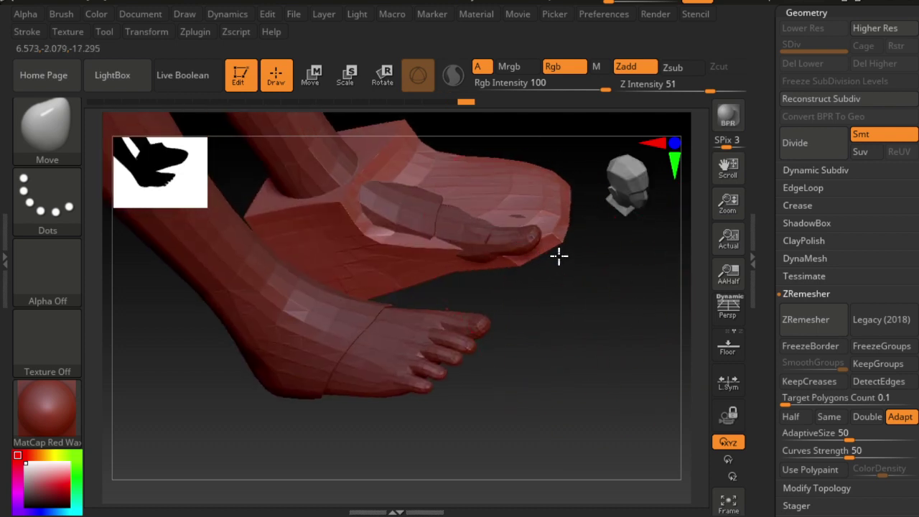
{"action": "mouse_move", "coordinate": [558, 254]}
{"action": "right_mouse_down"}
{"action": "mouse_move", "coordinate": [525, 378]}
{"action": "mouse_move", "coordinate": [593, 304]}
{"action": "mouse_move", "coordinate": [383, 293]}
{"action": "mouse_move", "coordinate": [497, 225]}
{"action": "right_mouse_up"}
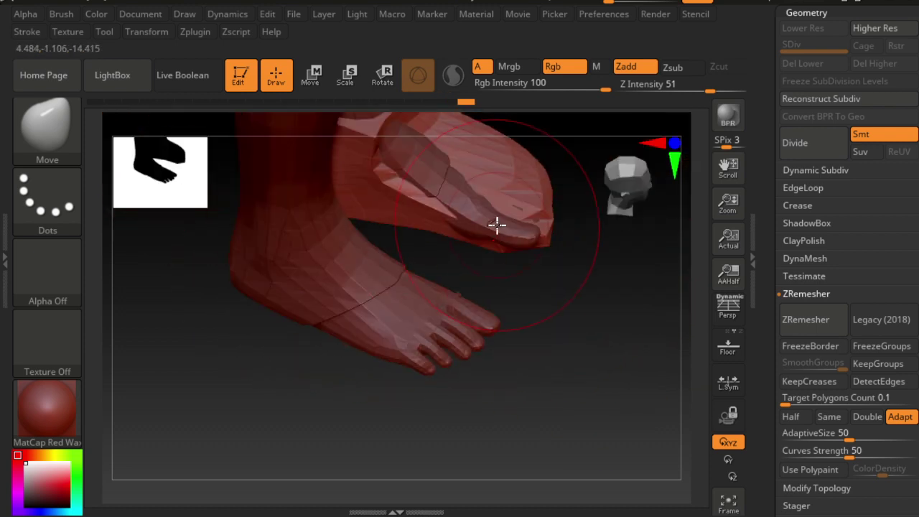
{"action": "mouse_move", "coordinate": [527, 265]}
{"action": "right_mouse_down"}
{"action": "mouse_move", "coordinate": [534, 310]}
{"action": "mouse_move", "coordinate": [512, 226]}
{"action": "mouse_move", "coordinate": [542, 230]}
{"action": "right_mouse_up"}
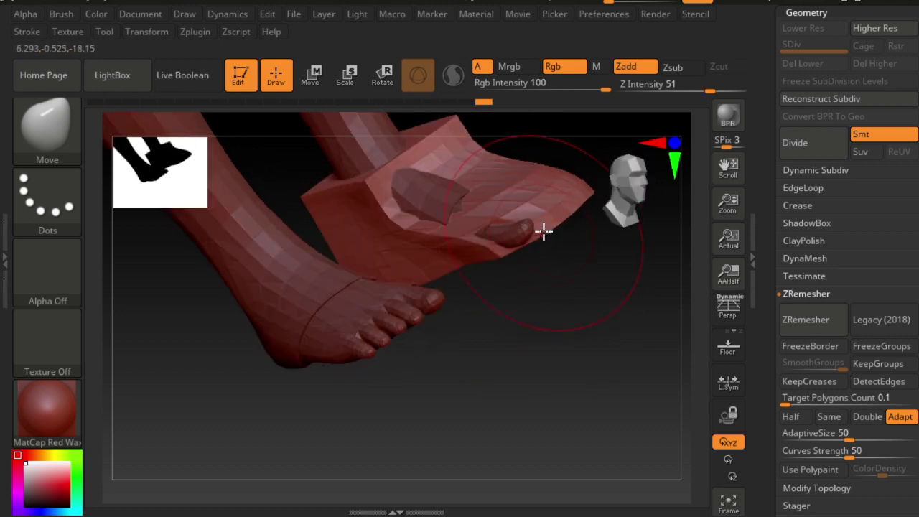
{"action": "mouse_move", "coordinate": [549, 296]}
{"action": "right_mouse_down"}
{"action": "mouse_move", "coordinate": [502, 249]}
{"action": "mouse_move", "coordinate": [548, 300]}
{"action": "mouse_move", "coordinate": [476, 242]}
{"action": "right_mouse_up"}
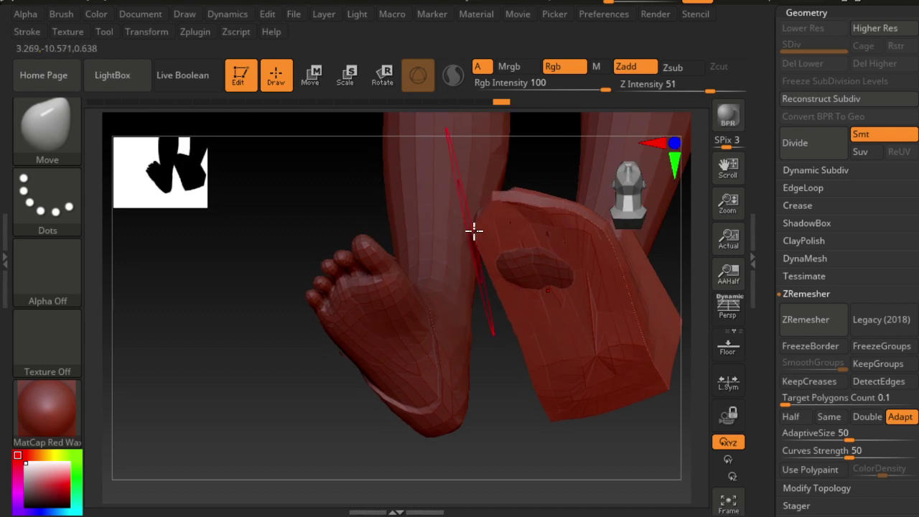
{"action": "mouse_move", "coordinate": [452, 350]}
{"action": "right_mouse_down"}
{"action": "mouse_move", "coordinate": [438, 418]}
{"action": "mouse_move", "coordinate": [545, 267]}
{"action": "mouse_move", "coordinate": [524, 270]}
{"action": "mouse_move", "coordinate": [517, 371]}
{"action": "mouse_move", "coordinate": [570, 357]}
{"action": "mouse_move", "coordinate": [548, 415]}
{"action": "mouse_move", "coordinate": [507, 180]}
{"action": "mouse_move", "coordinate": [527, 247]}
{"action": "mouse_move", "coordinate": [574, 331]}
{"action": "mouse_move", "coordinate": [525, 359]}
{"action": "mouse_move", "coordinate": [523, 400]}
{"action": "mouse_move", "coordinate": [544, 383]}
{"action": "mouse_move", "coordinate": [467, 417]}
{"action": "mouse_move", "coordinate": [449, 400]}
{"action": "right_mouse_up"}
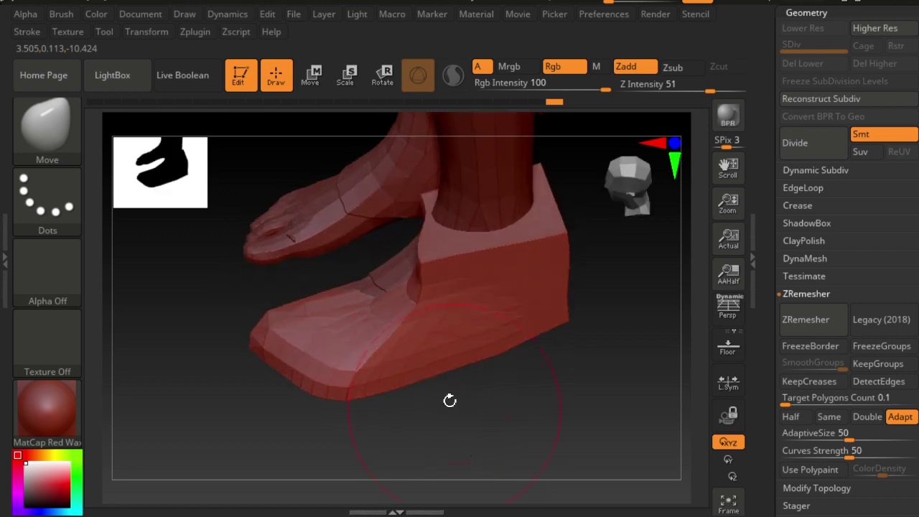
{"action": "mouse_move", "coordinate": [304, 280]}
{"action": "right_mouse_down"}
{"action": "mouse_move", "coordinate": [335, 306]}
{"action": "mouse_move", "coordinate": [305, 364]}
{"action": "mouse_move", "coordinate": [312, 268]}
{"action": "mouse_move", "coordinate": [371, 242]}
{"action": "mouse_move", "coordinate": [552, 324]}
{"action": "mouse_move", "coordinate": [567, 370]}
{"action": "mouse_move", "coordinate": [389, 294]}
{"action": "mouse_move", "coordinate": [538, 320]}
{"action": "mouse_move", "coordinate": [503, 335]}
{"action": "mouse_move", "coordinate": [487, 264]}
{"action": "right_mouse_up"}
{"action": "key", "text": "ctrl"}
{"action": "key", "text": "ctrl"}
{"action": "left_click_drag", "start_coordinate": [617, 202], "coordinate": [629, 209]}
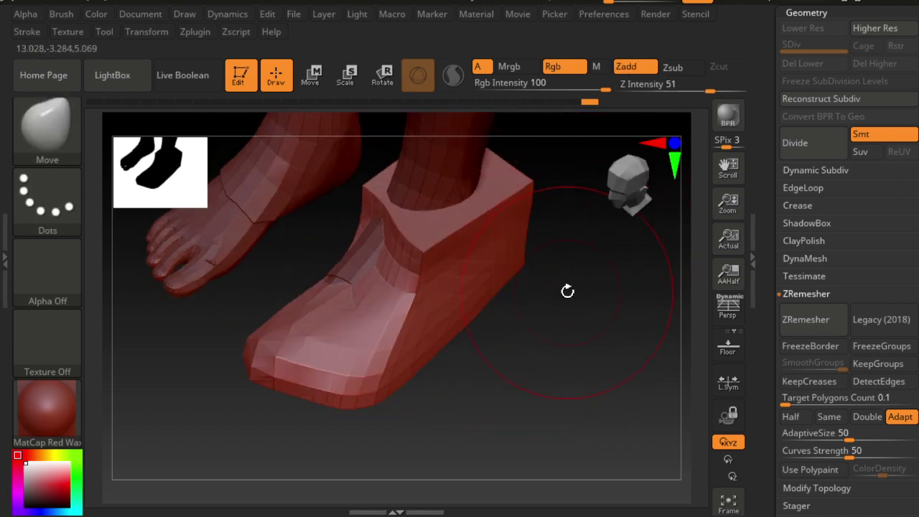
{"action": "mouse_move", "coordinate": [567, 291]}
{"action": "left_mouse_down"}
{"action": "mouse_move", "coordinate": [216, 380]}
{"action": "mouse_move", "coordinate": [245, 379]}
{"action": "mouse_move", "coordinate": [213, 394]}
{"action": "mouse_move", "coordinate": [360, 328]}
{"action": "left_mouse_up"}
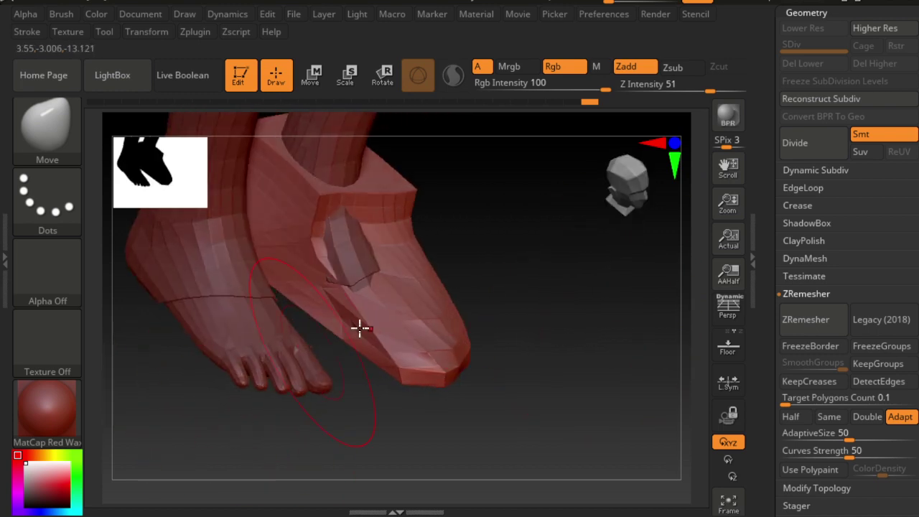
Reshape the dark patch on the boot's side and smooth its top and front.
{"action": "left_click", "coordinate": [728, 417]}
{"action": "left_click_drag", "start_coordinate": [346, 266], "coordinate": [364, 262]}
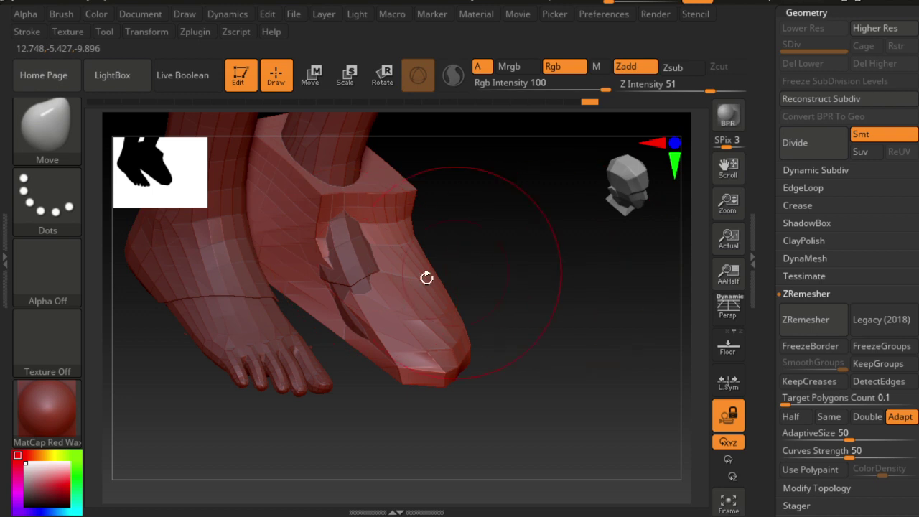
{"action": "left_click_drag", "start_coordinate": [337, 303], "coordinate": [318, 292]}
{"action": "left_click_drag", "start_coordinate": [367, 263], "coordinate": [358, 253]}
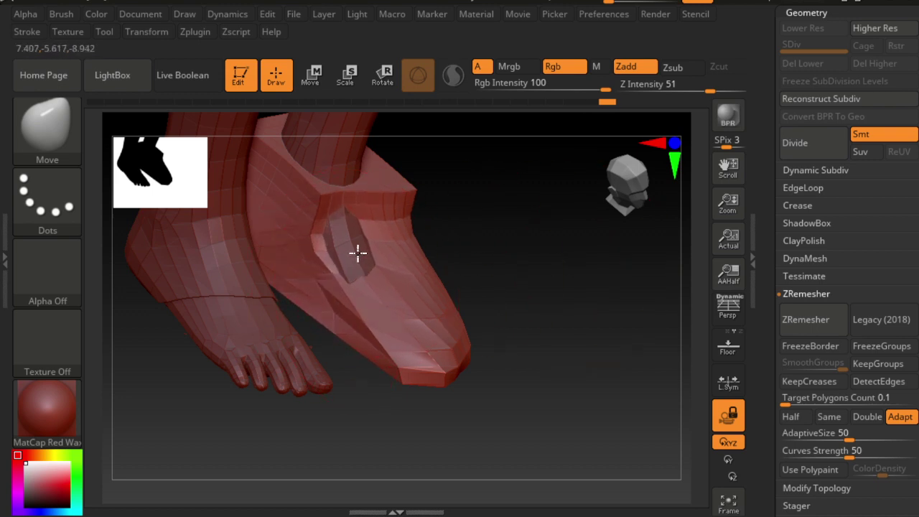
{"action": "left_click", "coordinate": [728, 415]}
{"action": "mouse_move", "coordinate": [625, 378]}
{"action": "left_mouse_down"}
{"action": "mouse_move", "coordinate": [531, 359]}
{"action": "mouse_move", "coordinate": [663, 185]}
{"action": "left_mouse_up"}
{"action": "left_click", "coordinate": [728, 415]}
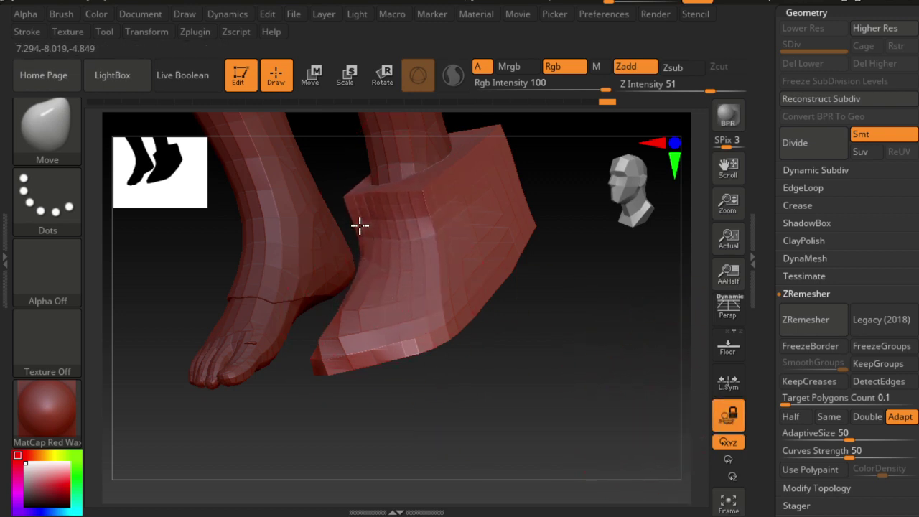
{"action": "left_click", "coordinate": [728, 415]}
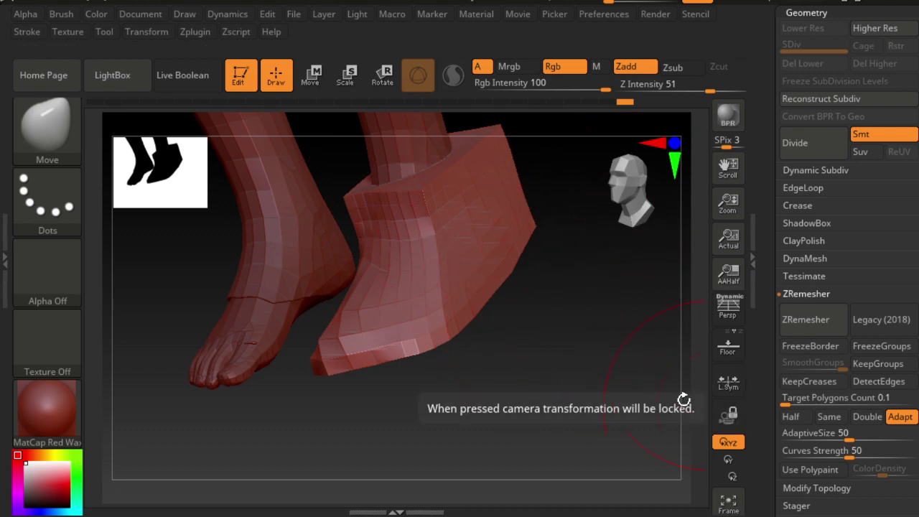
{"action": "mouse_move", "coordinate": [682, 343]}
{"action": "left_mouse_down"}
{"action": "mouse_move", "coordinate": [667, 375]}
{"action": "mouse_move", "coordinate": [609, 337]}
{"action": "mouse_move", "coordinate": [588, 175]}
{"action": "mouse_move", "coordinate": [576, 297]}
{"action": "mouse_move", "coordinate": [617, 151]}
{"action": "left_mouse_up"}
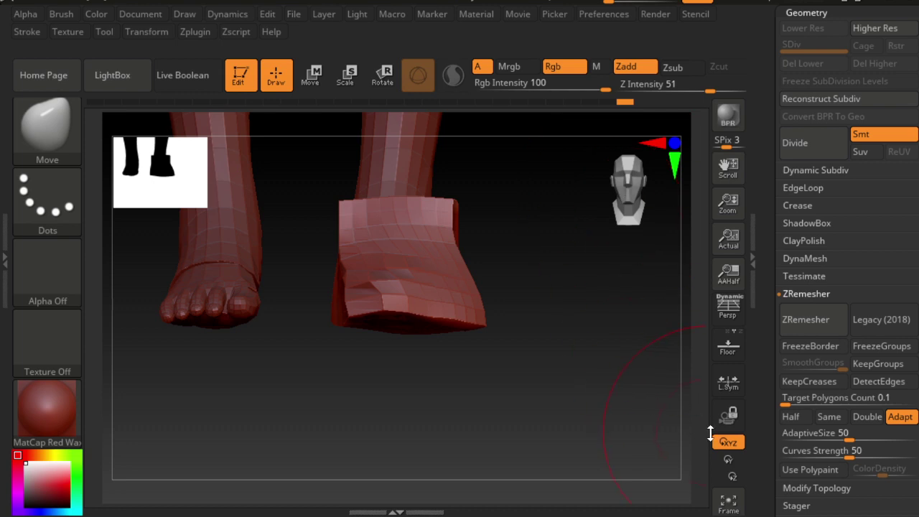
{"action": "left_click", "coordinate": [728, 415]}
{"action": "mouse_move", "coordinate": [431, 207]}
{"action": "left_mouse_down", "text": "shift"}
{"action": "mouse_move", "coordinate": [447, 207]}
{"action": "mouse_move", "coordinate": [392, 224]}
{"action": "mouse_move", "coordinate": [334, 211]}
{"action": "mouse_move", "coordinate": [344, 214]}
{"action": "left_mouse_up", "text": "shift"}
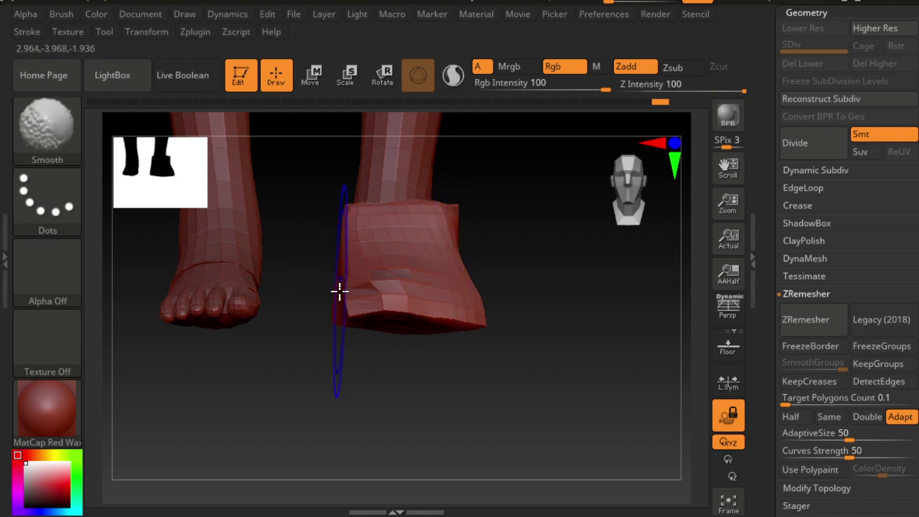
{"action": "left_click_drag", "start_coordinate": [385, 289], "coordinate": [467, 301], "text": "shift"}
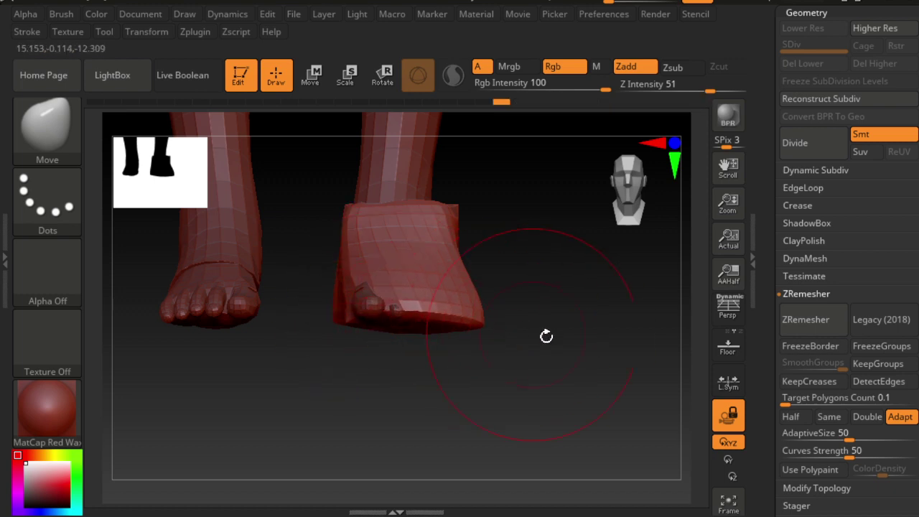
Pull the boot's toe area downward and smooth the heel into a rounded shape.
{"action": "left_click", "coordinate": [728, 415]}
{"action": "left_click_drag", "start_coordinate": [675, 420], "coordinate": [449, 364]}
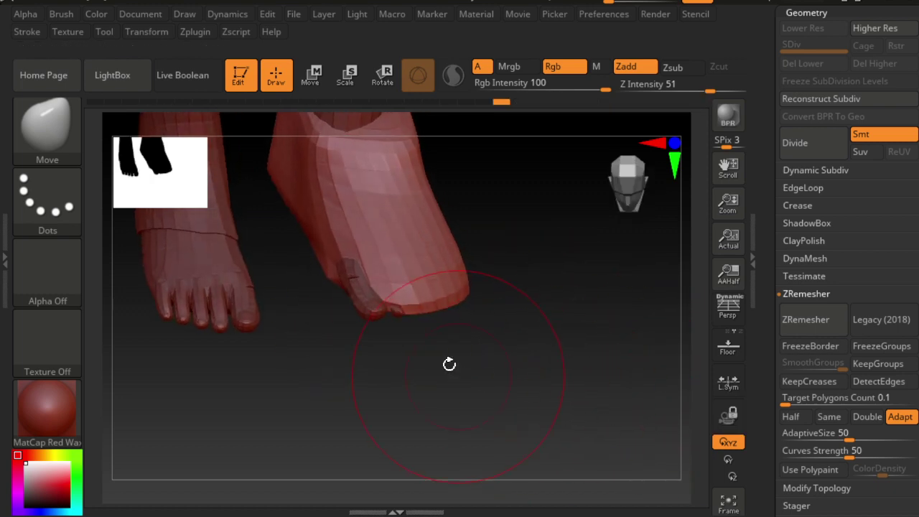
{"action": "mouse_move", "coordinate": [375, 300]}
{"action": "left_mouse_down"}
{"action": "mouse_move", "coordinate": [388, 341]}
{"action": "mouse_move", "coordinate": [266, 372]}
{"action": "left_mouse_up"}
{"action": "mouse_move", "coordinate": [460, 345]}
{"action": "left_mouse_down"}
{"action": "mouse_move", "coordinate": [478, 351]}
{"action": "mouse_move", "coordinate": [366, 305]}
{"action": "mouse_move", "coordinate": [365, 349]}
{"action": "left_mouse_up"}
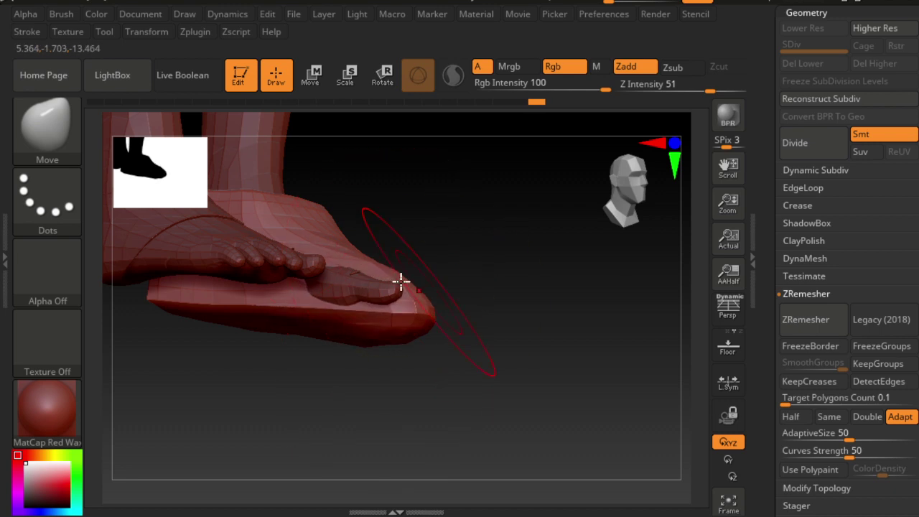
{"action": "left_click_drag", "start_coordinate": [493, 393], "coordinate": [460, 408]}
{"action": "left_click_drag", "start_coordinate": [431, 402], "coordinate": [481, 426]}
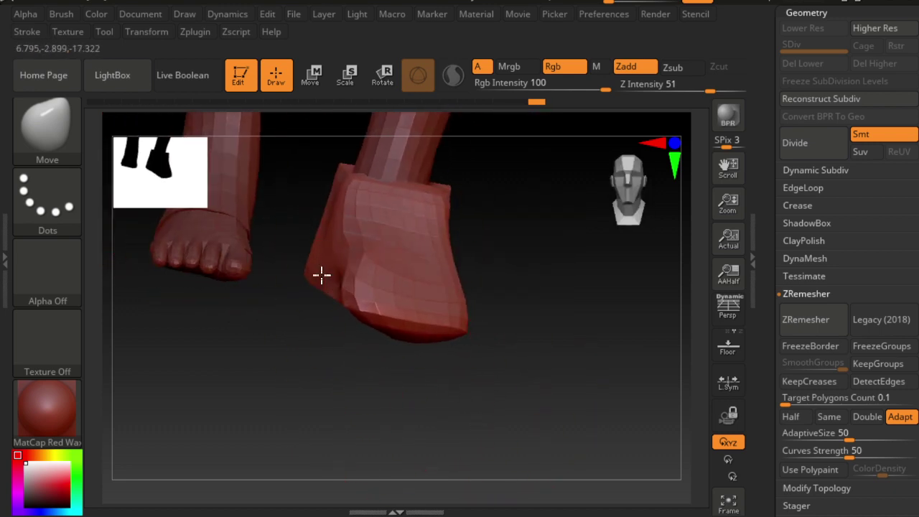
{"action": "mouse_move", "coordinate": [321, 275]}
{"action": "left_mouse_down"}
{"action": "mouse_move", "coordinate": [329, 390]}
{"action": "mouse_move", "coordinate": [385, 406]}
{"action": "mouse_move", "coordinate": [402, 375]}
{"action": "mouse_move", "coordinate": [315, 275]}
{"action": "left_mouse_up"}
{"action": "mouse_move", "coordinate": [433, 400]}
{"action": "left_mouse_down"}
{"action": "mouse_move", "coordinate": [397, 300]}
{"action": "mouse_move", "coordinate": [566, 345]}
{"action": "mouse_move", "coordinate": [460, 322]}
{"action": "mouse_move", "coordinate": [478, 313]}
{"action": "left_mouse_up"}
{"action": "mouse_move", "coordinate": [531, 413]}
{"action": "left_mouse_down"}
{"action": "mouse_move", "coordinate": [263, 400]}
{"action": "mouse_move", "coordinate": [460, 410]}
{"action": "mouse_move", "coordinate": [594, 329]}
{"action": "left_mouse_up"}
{"action": "mouse_move", "coordinate": [648, 303]}
{"action": "right_mouse_down", "text": "ctrl"}
{"action": "mouse_move", "coordinate": [603, 314]}
{"action": "mouse_move", "coordinate": [656, 329]}
{"action": "mouse_move", "coordinate": [577, 403]}
{"action": "mouse_move", "coordinate": [525, 381]}
{"action": "mouse_move", "coordinate": [656, 441]}
{"action": "mouse_move", "coordinate": [677, 435]}
{"action": "right_mouse_up", "text": "ctrl"}
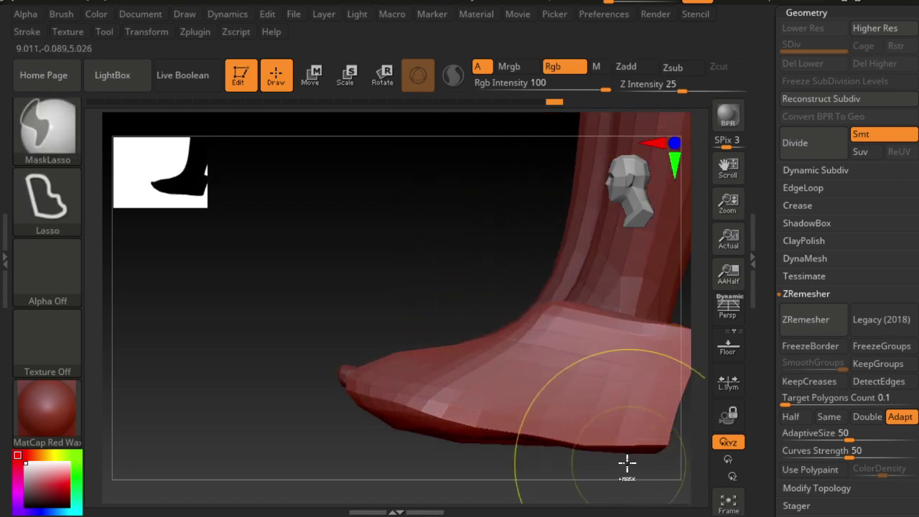
{"action": "mouse_move", "coordinate": [467, 273]}
{"action": "right_mouse_down"}
{"action": "mouse_move", "coordinate": [476, 267]}
{"action": "mouse_move", "coordinate": [312, 242]}
{"action": "right_mouse_up"}
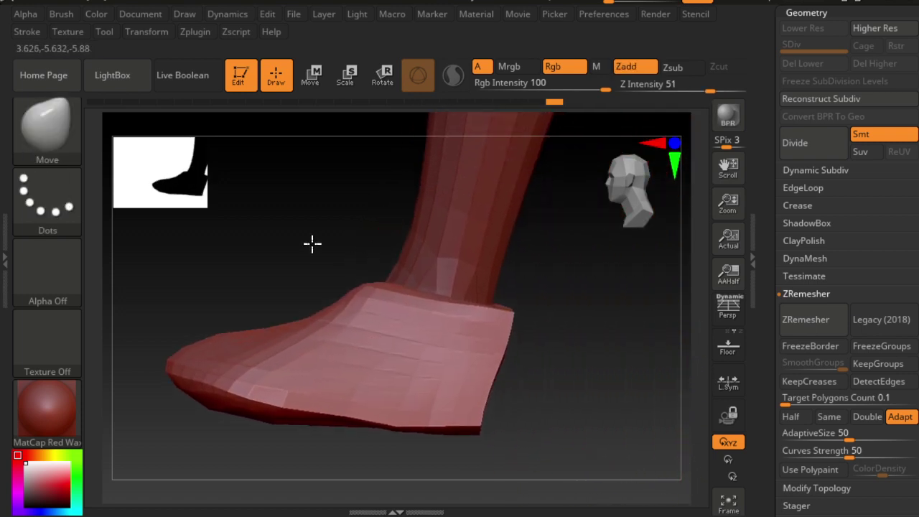
{"action": "left_click_drag", "start_coordinate": [502, 326], "coordinate": [477, 404], "text": "shift"}
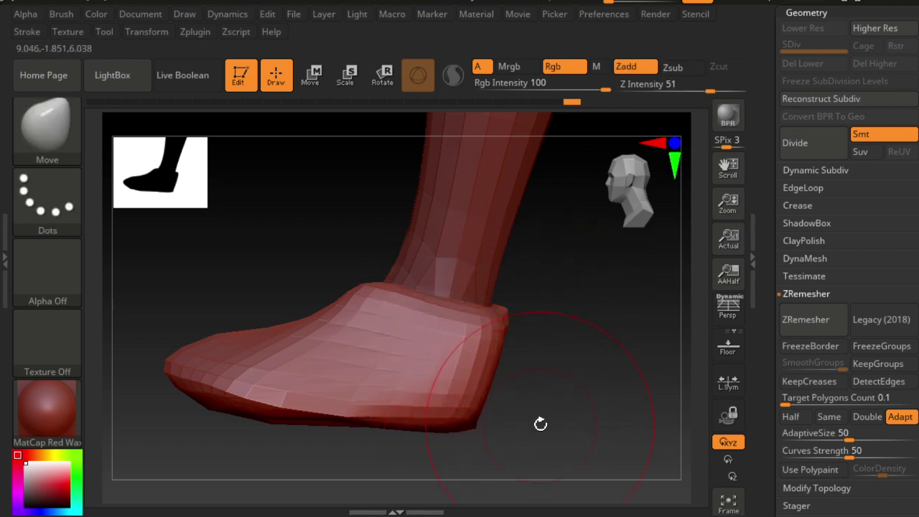
Smooth the bottom of the heel and check the boot's fit from several angles.
{"action": "mouse_move", "coordinate": [538, 422]}
{"action": "right_mouse_down"}
{"action": "mouse_move", "coordinate": [498, 399]}
{"action": "mouse_move", "coordinate": [557, 395]}
{"action": "right_mouse_up"}
{"action": "right_click_drag", "start_coordinate": [365, 324], "coordinate": [292, 287]}
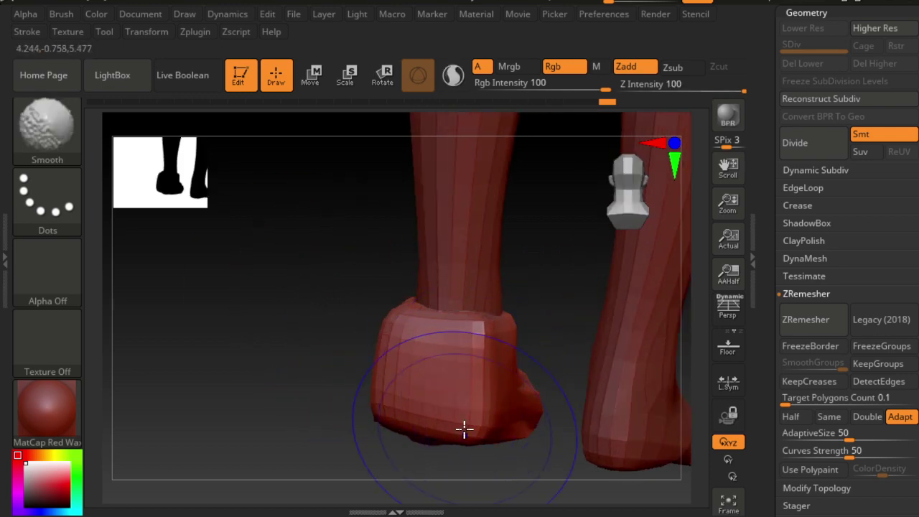
{"action": "left_click_drag", "start_coordinate": [464, 429], "coordinate": [460, 377], "text": "shift"}
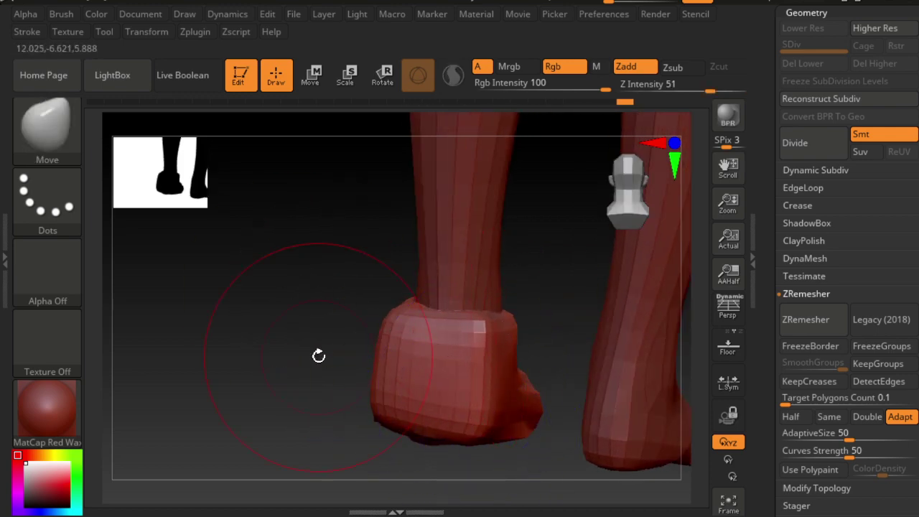
{"action": "mouse_move", "coordinate": [319, 355]}
{"action": "right_mouse_down"}
{"action": "mouse_move", "coordinate": [502, 418]}
{"action": "mouse_move", "coordinate": [498, 388]}
{"action": "mouse_move", "coordinate": [505, 409]}
{"action": "mouse_move", "coordinate": [584, 409]}
{"action": "mouse_move", "coordinate": [416, 385]}
{"action": "mouse_move", "coordinate": [467, 215]}
{"action": "mouse_move", "coordinate": [554, 267]}
{"action": "right_mouse_up"}
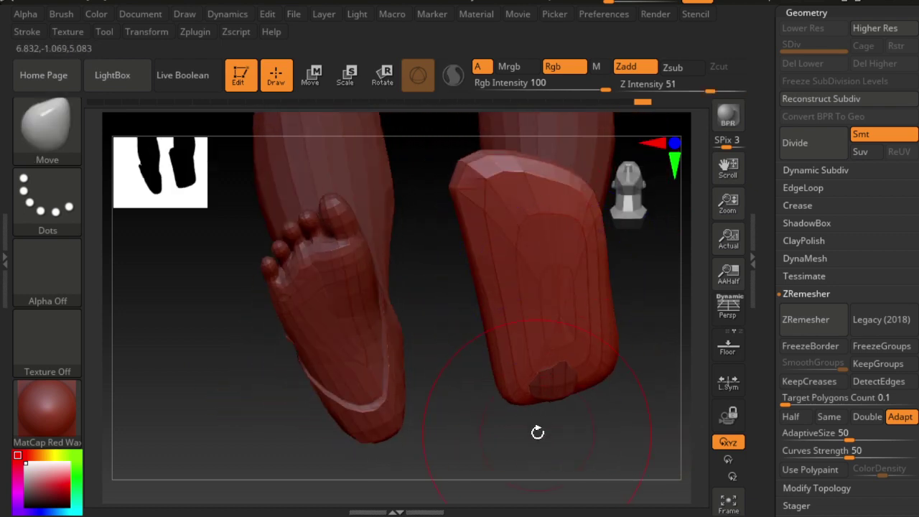
{"action": "mouse_move", "coordinate": [537, 432]}
{"action": "right_mouse_down"}
{"action": "mouse_move", "coordinate": [557, 407]}
{"action": "mouse_move", "coordinate": [547, 439]}
{"action": "mouse_move", "coordinate": [528, 421]}
{"action": "right_mouse_up"}
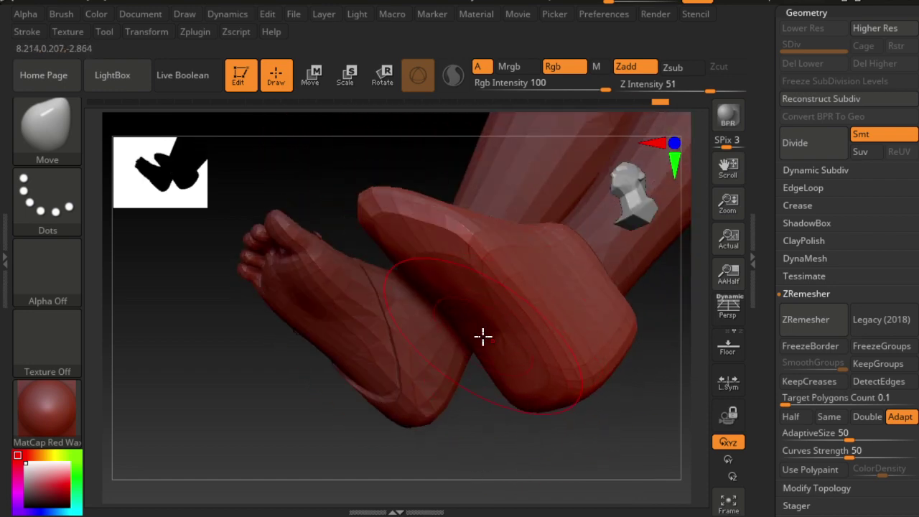
{"action": "mouse_move", "coordinate": [483, 336]}
{"action": "right_mouse_down"}
{"action": "mouse_move", "coordinate": [469, 415]}
{"action": "mouse_move", "coordinate": [456, 420]}
{"action": "mouse_move", "coordinate": [548, 457]}
{"action": "mouse_move", "coordinate": [395, 402]}
{"action": "mouse_move", "coordinate": [361, 402]}
{"action": "mouse_move", "coordinate": [375, 367]}
{"action": "mouse_move", "coordinate": [498, 297]}
{"action": "right_mouse_up"}
{"action": "key", "text": "shift"}
{"action": "mouse_move", "coordinate": [458, 326]}
{"action": "right_mouse_down"}
{"action": "mouse_move", "coordinate": [381, 352]}
{"action": "mouse_move", "coordinate": [365, 369]}
{"action": "mouse_move", "coordinate": [385, 387]}
{"action": "mouse_move", "coordinate": [427, 400]}
{"action": "mouse_move", "coordinate": [232, 352]}
{"action": "mouse_move", "coordinate": [232, 412]}
{"action": "mouse_move", "coordinate": [211, 366]}
{"action": "mouse_move", "coordinate": [297, 426]}
{"action": "right_mouse_up"}
{"action": "right_click_drag", "start_coordinate": [354, 370], "coordinate": [333, 428]}
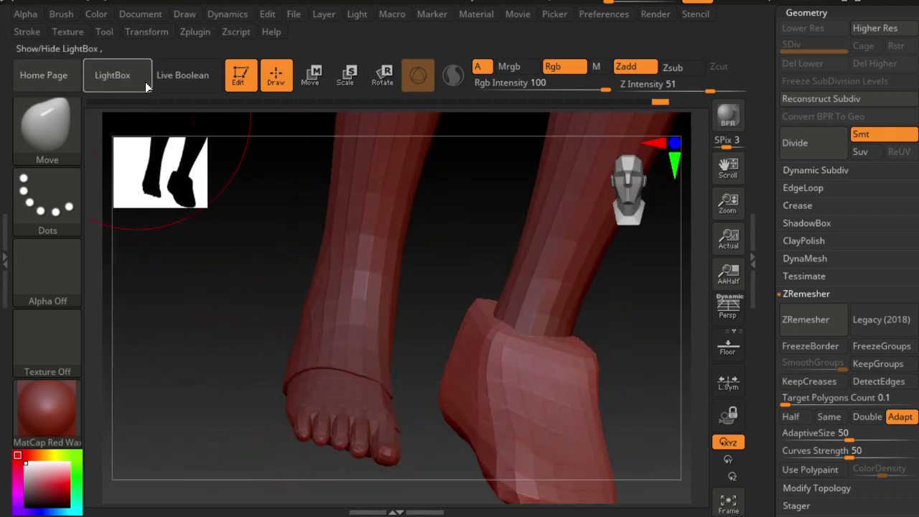
{"action": "mouse_move", "coordinate": [576, 301]}
{"action": "right_mouse_down"}
{"action": "mouse_move", "coordinate": [466, 241]}
{"action": "mouse_move", "coordinate": [635, 255]}
{"action": "right_mouse_up"}
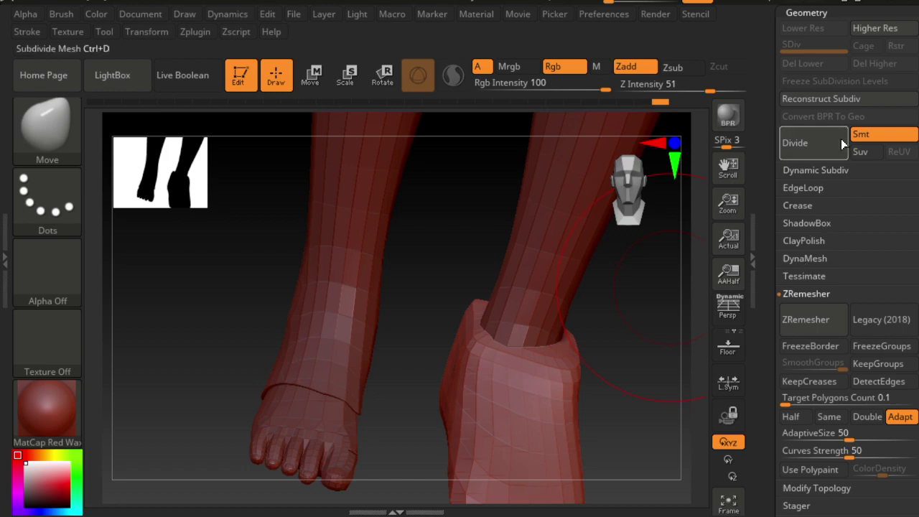
Mirror the duplicated boot onto the other foot with Deformation > Mirror.
{"action": "scroll", "coordinate": [840, 138], "scroll_direction": "up", "scroll_amount": 2}
{"action": "scroll", "coordinate": [833, 154], "scroll_direction": "up", "scroll_amount": 3}
{"action": "scroll", "coordinate": [825, 172], "scroll_direction": "up", "scroll_amount": 3}
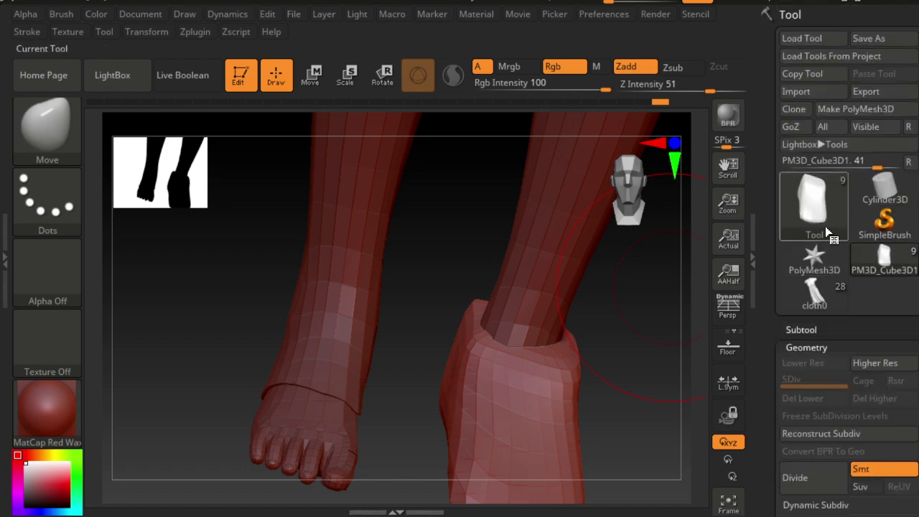
{"action": "scroll", "coordinate": [831, 314], "scroll_direction": "down", "scroll_amount": 1}
{"action": "scroll", "coordinate": [832, 295], "scroll_direction": "down", "scroll_amount": 6}
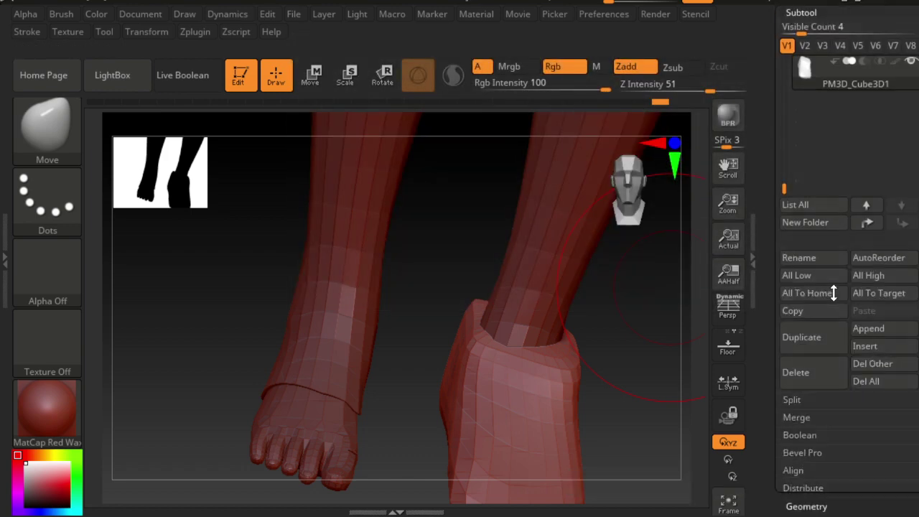
{"action": "scroll", "coordinate": [830, 323], "scroll_direction": "down", "scroll_amount": 4}
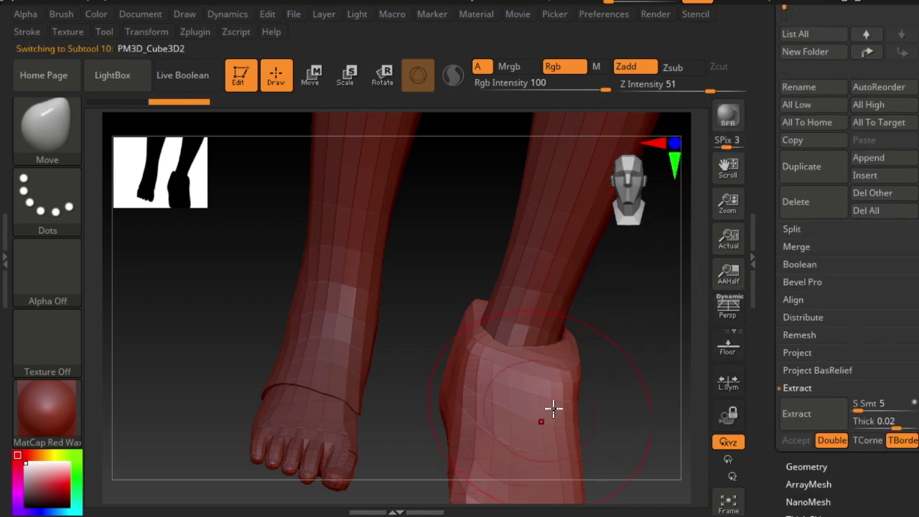
{"action": "scroll", "coordinate": [890, 230], "scroll_direction": "up", "scroll_amount": 5}
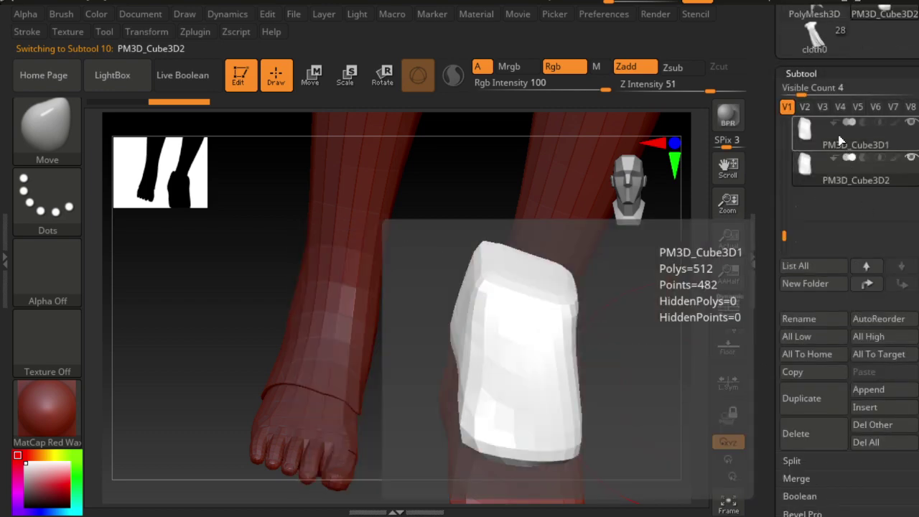
{"action": "scroll", "coordinate": [847, 301], "scroll_direction": "down", "scroll_amount": 3}
{"action": "scroll", "coordinate": [847, 302], "scroll_direction": "down", "scroll_amount": 8}
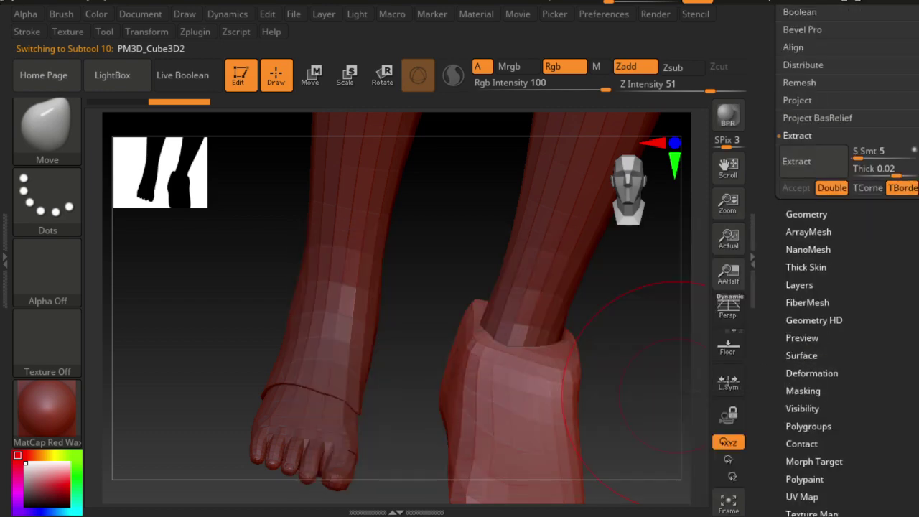
{"action": "scroll", "coordinate": [847, 302], "scroll_direction": "down", "scroll_amount": 2}
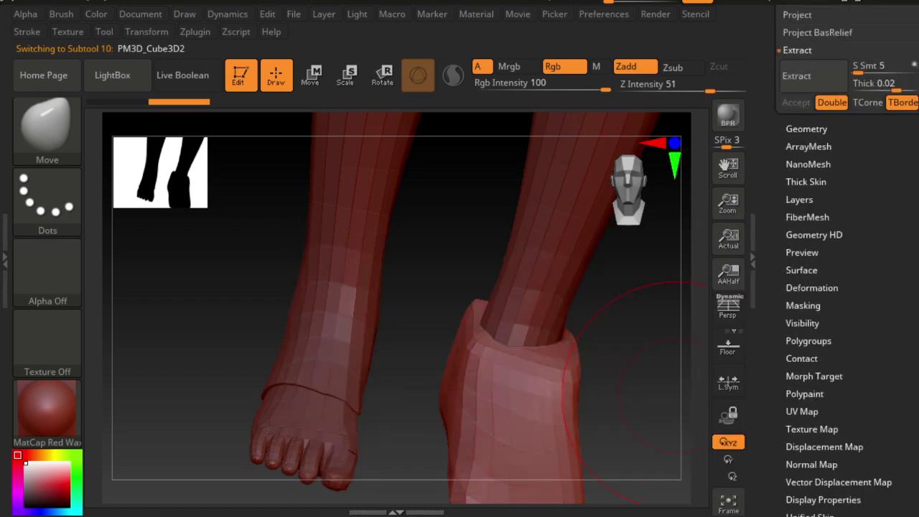
{"action": "left_click", "coordinate": [791, 288]}
{"action": "left_click", "coordinate": [818, 47]}
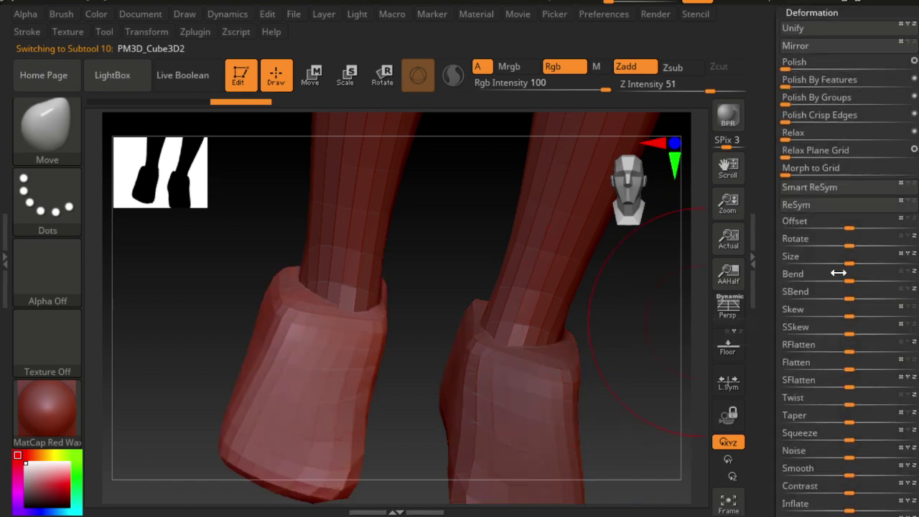
MergeDown the second boot into PM3D_Cube3D1 and confirm the merge.
{"action": "scroll", "coordinate": [839, 273], "scroll_direction": "up", "scroll_amount": 5}
{"action": "scroll", "coordinate": [880, 244], "scroll_direction": "up", "scroll_amount": 2}
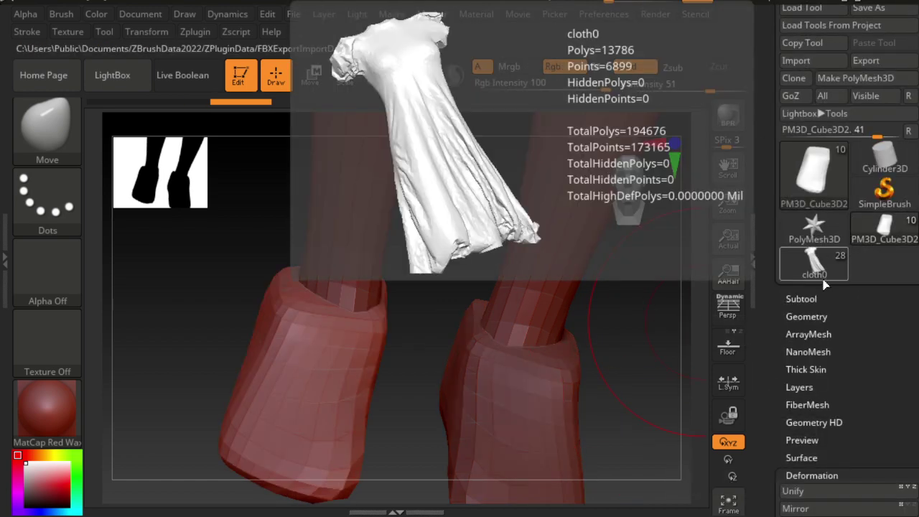
{"action": "left_click", "coordinate": [818, 297]}
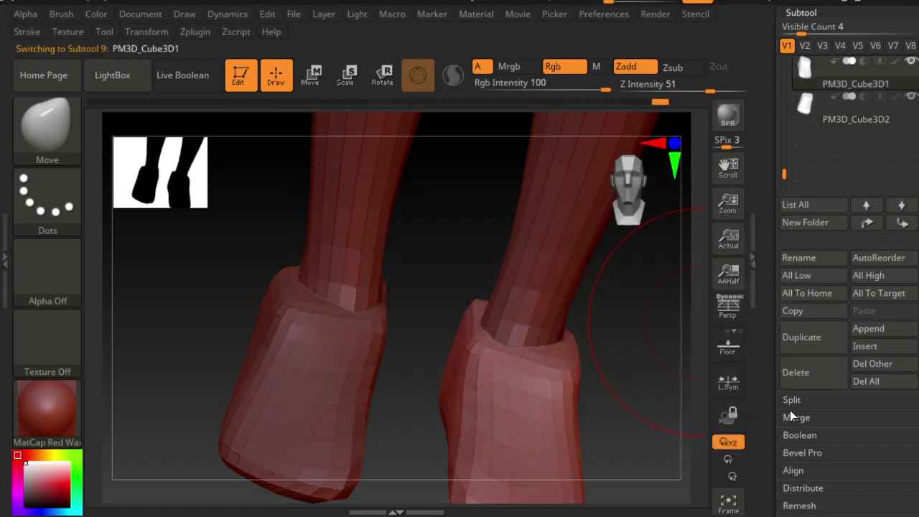
{"action": "scroll", "coordinate": [797, 420], "scroll_direction": "down", "scroll_amount": 1}
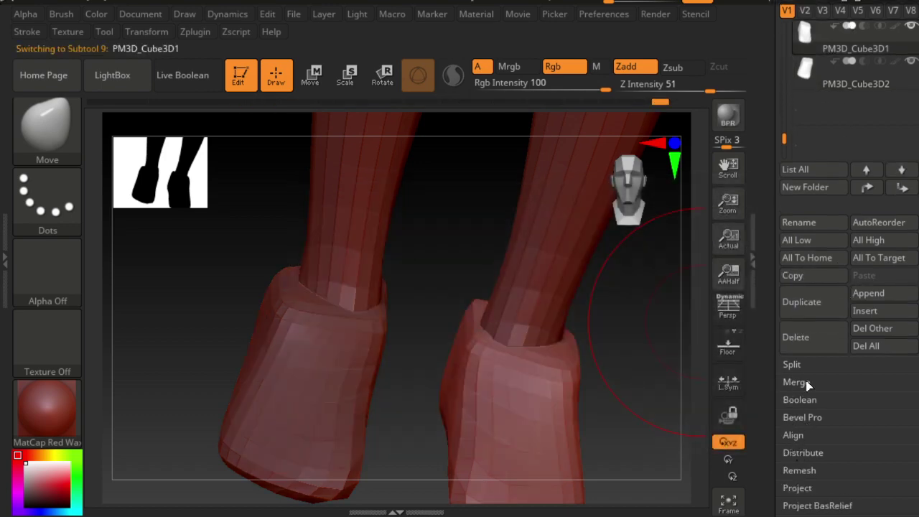
{"action": "left_click", "coordinate": [805, 382]}
{"action": "left_click", "coordinate": [806, 400]}
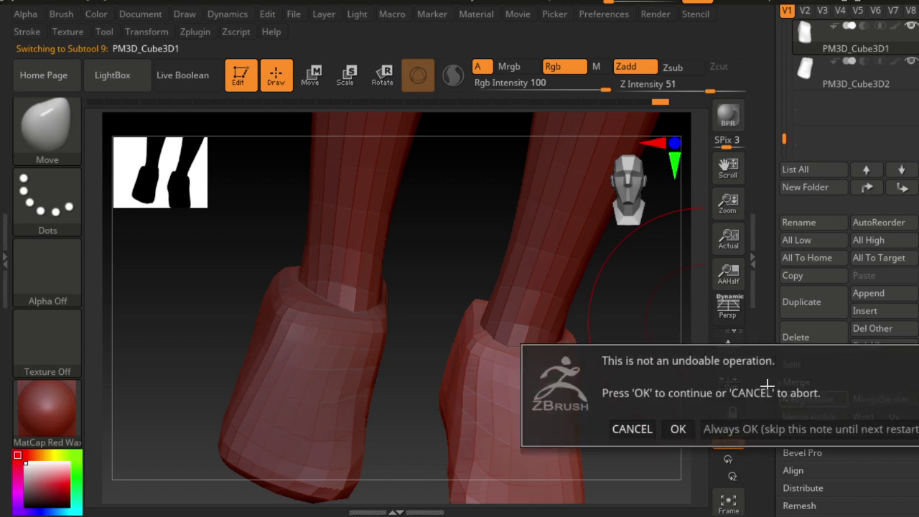
{"action": "left_click", "coordinate": [675, 428]}
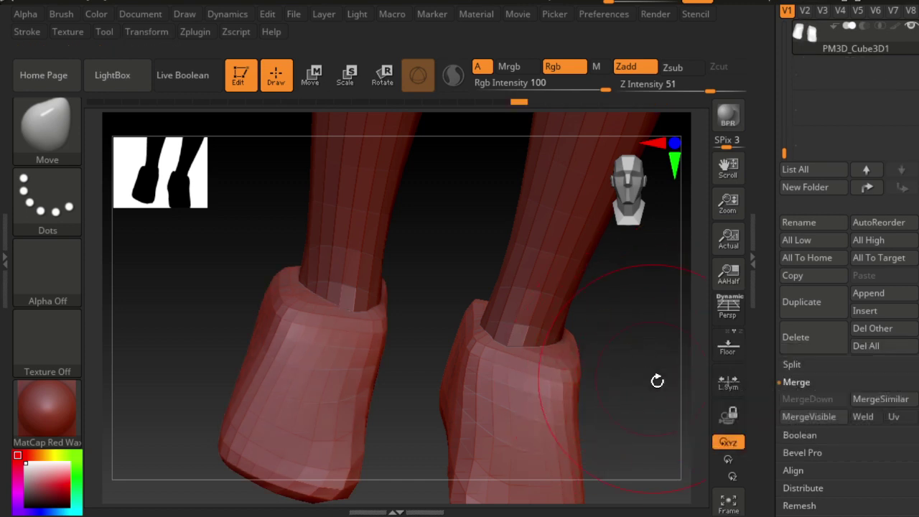
{"action": "left_click", "coordinate": [639, 183]}
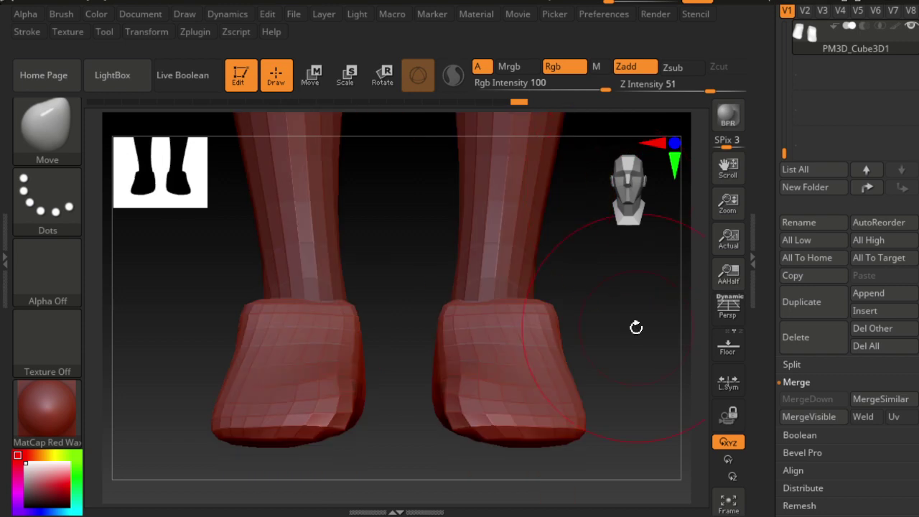
{"action": "right_click_drag", "start_coordinate": [632, 371], "coordinate": [460, 227], "text": "ctrl"}
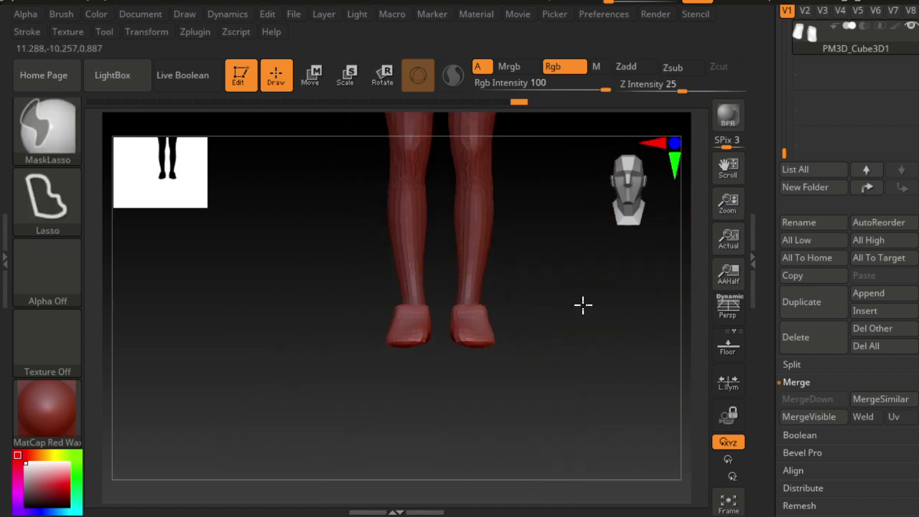
{"action": "right_click_drag", "start_coordinate": [582, 304], "coordinate": [554, 309], "text": "ctrl"}
{"action": "mouse_move", "coordinate": [553, 309]}
{"action": "left_mouse_down"}
{"action": "mouse_move", "coordinate": [517, 301]}
{"action": "mouse_move", "coordinate": [564, 303]}
{"action": "left_mouse_up"}
{"action": "right_click_drag", "start_coordinate": [564, 304], "coordinate": [668, 267], "text": "ctrl"}
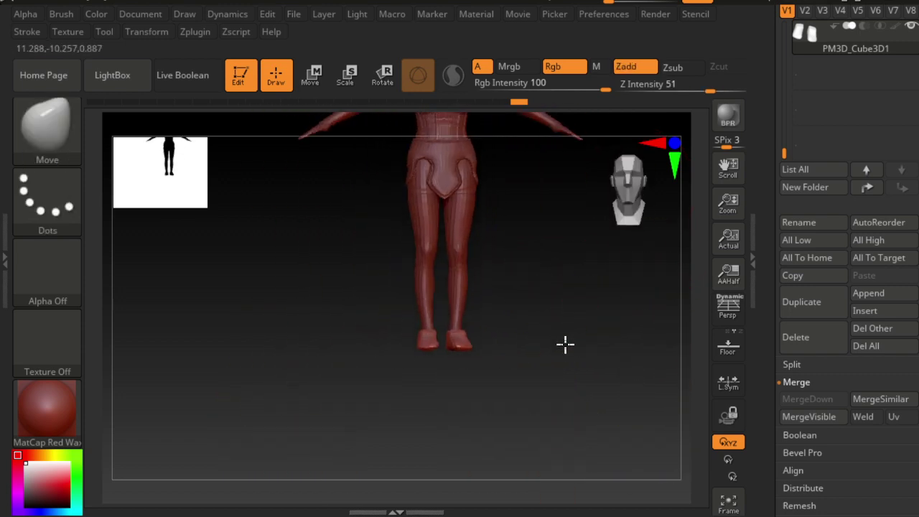
{"action": "scroll", "coordinate": [793, 198], "scroll_direction": "up", "scroll_amount": 1}
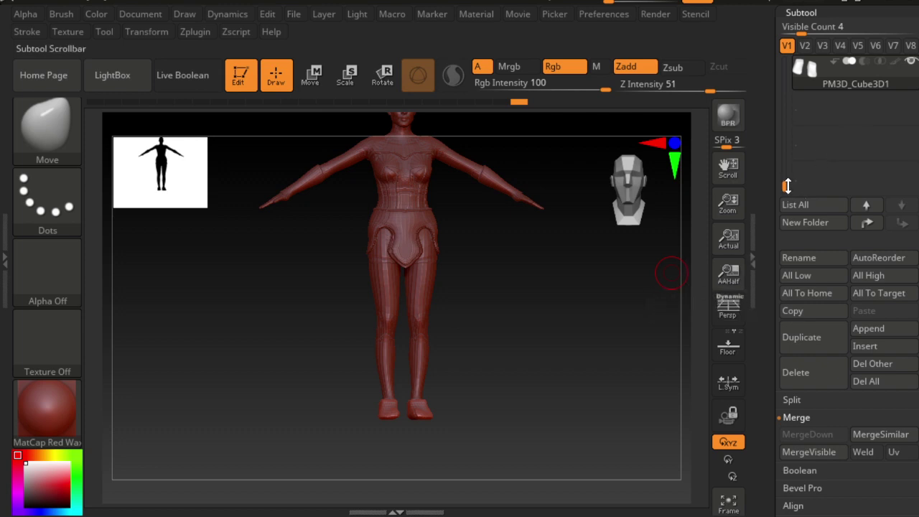
{"action": "left_click_drag", "start_coordinate": [786, 178], "coordinate": [786, 91]}
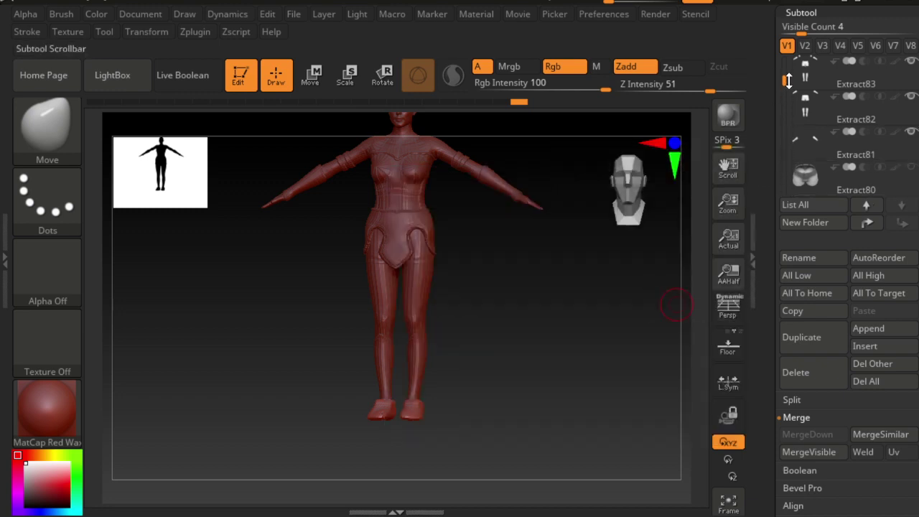
{"action": "left_click_drag", "start_coordinate": [788, 81], "coordinate": [788, 69]}
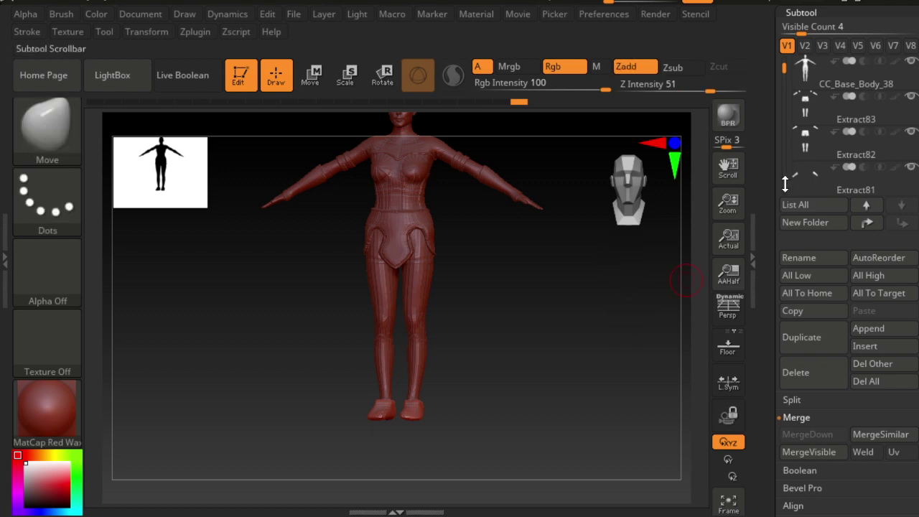
{"action": "left_click", "coordinate": [827, 159]}
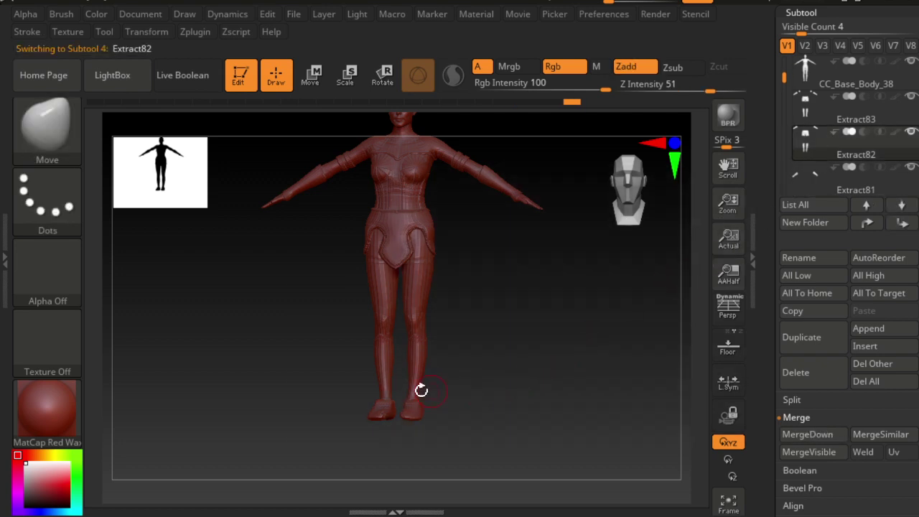
{"action": "mouse_move", "coordinate": [421, 386]}
{"action": "left_mouse_down"}
{"action": "mouse_move", "coordinate": [593, 373]}
{"action": "mouse_move", "coordinate": [482, 359]}
{"action": "mouse_move", "coordinate": [468, 382]}
{"action": "mouse_move", "coordinate": [505, 390]}
{"action": "left_mouse_up"}
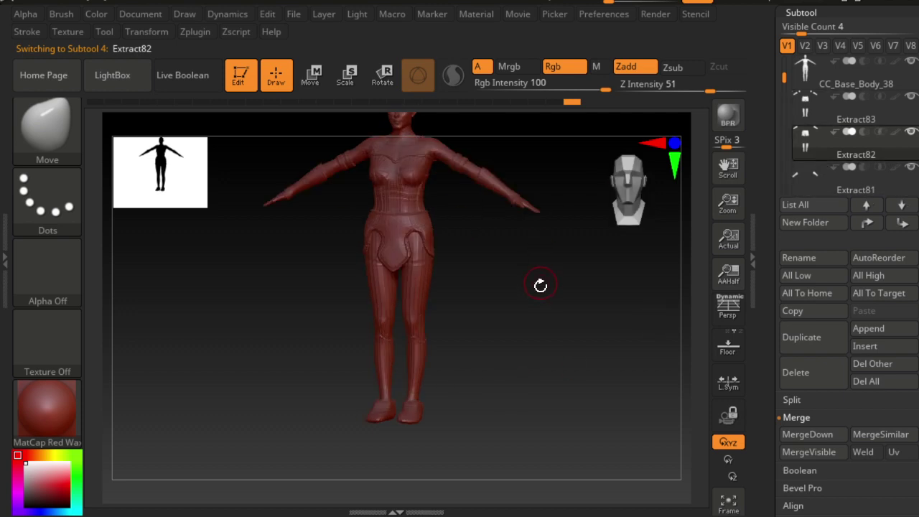
{"action": "scroll", "coordinate": [877, 101], "scroll_direction": "down", "scroll_amount": 2}
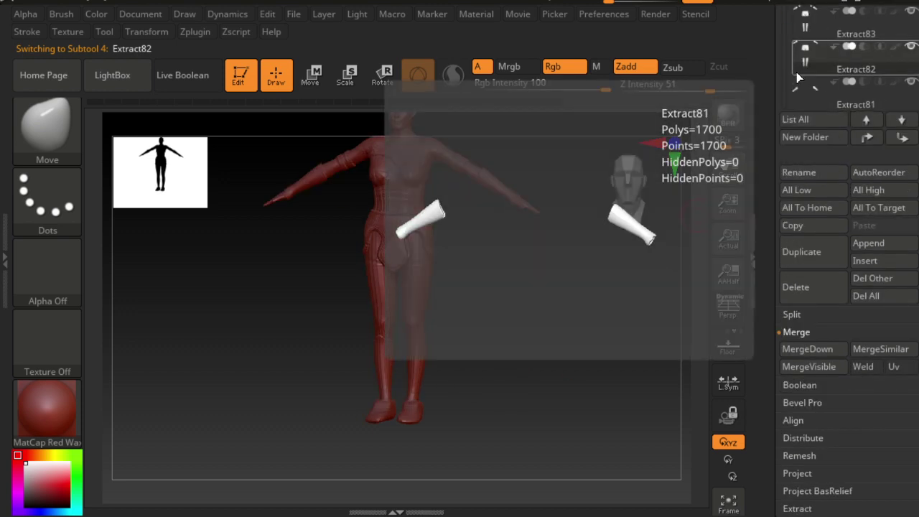
{"action": "mouse_move", "coordinate": [786, 47]}
{"action": "left_mouse_down"}
{"action": "mouse_move", "coordinate": [781, 87]}
{"action": "mouse_move", "coordinate": [783, 70]}
{"action": "left_mouse_up"}
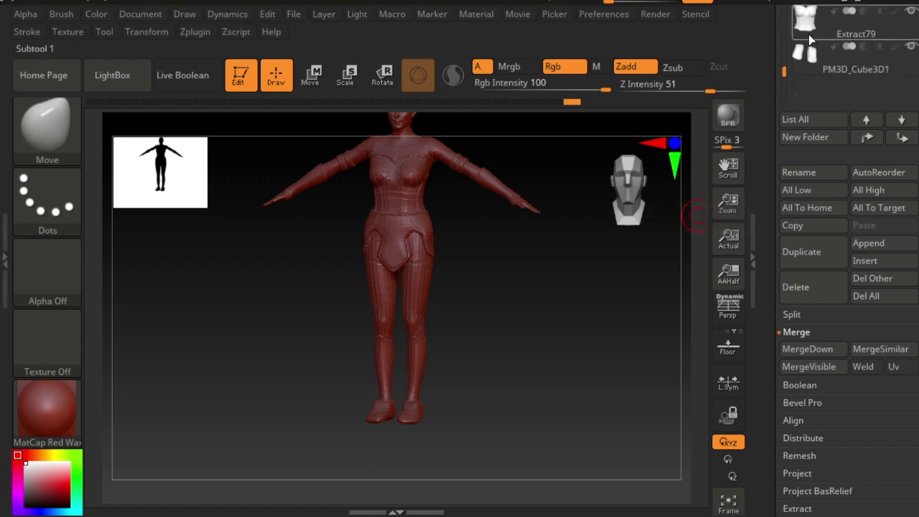
Select the ZModeler brush from the brush palette.
{"action": "key", "text": "b"}
{"action": "key", "text": "m"}
{"action": "key", "text": "v"}
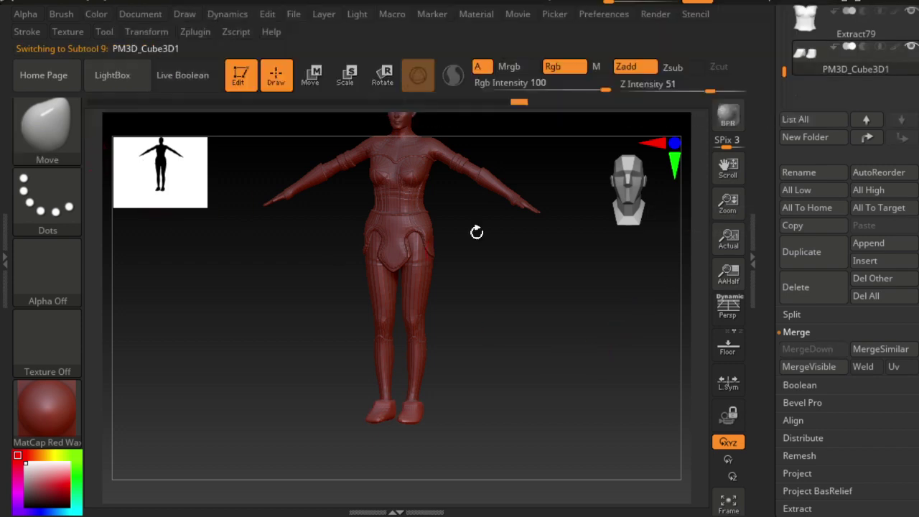
{"action": "left_click", "coordinate": [52, 114]}
{"action": "left_click", "coordinate": [51, 120]}
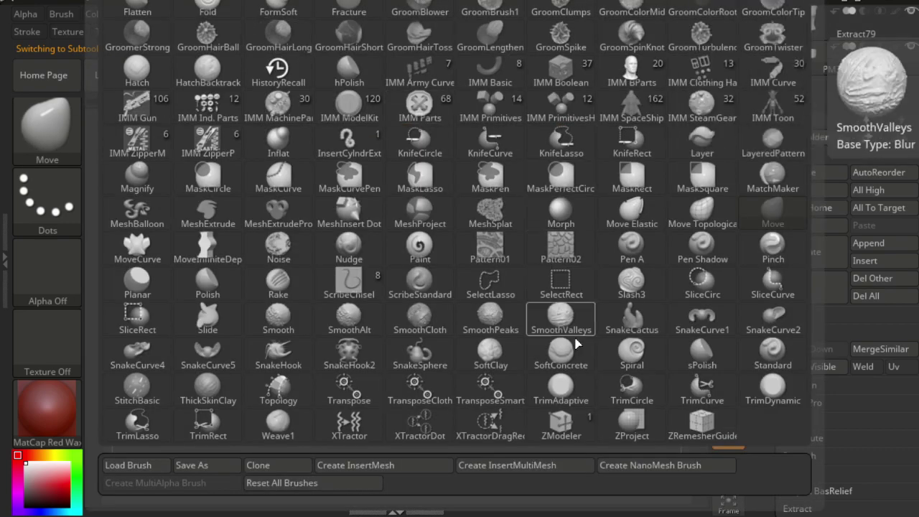
{"action": "key", "text": "Escape"}
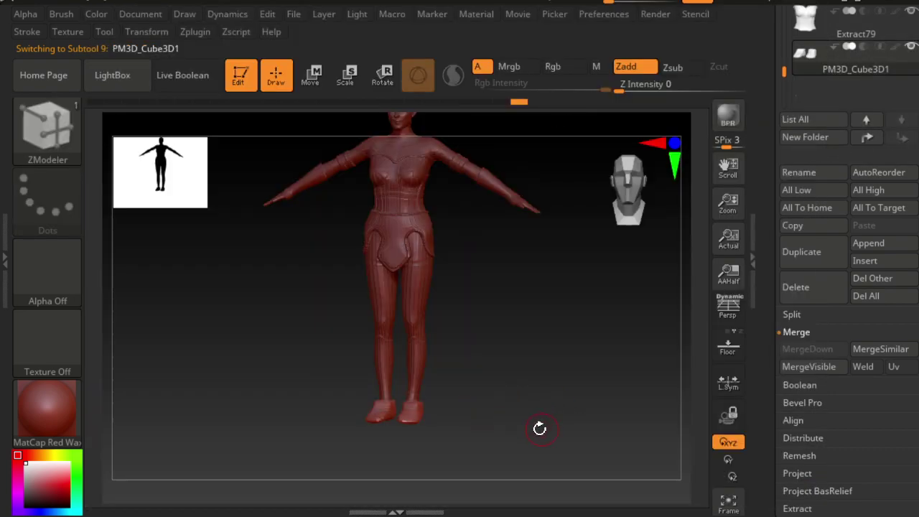
Zoom in on the boot toes, undo the toe crease, and call up ZModeler's actions.
{"action": "key", "text": "ctrl"}
{"action": "right_click_drag", "start_coordinate": [538, 431], "coordinate": [542, 418], "text": "ctrl"}
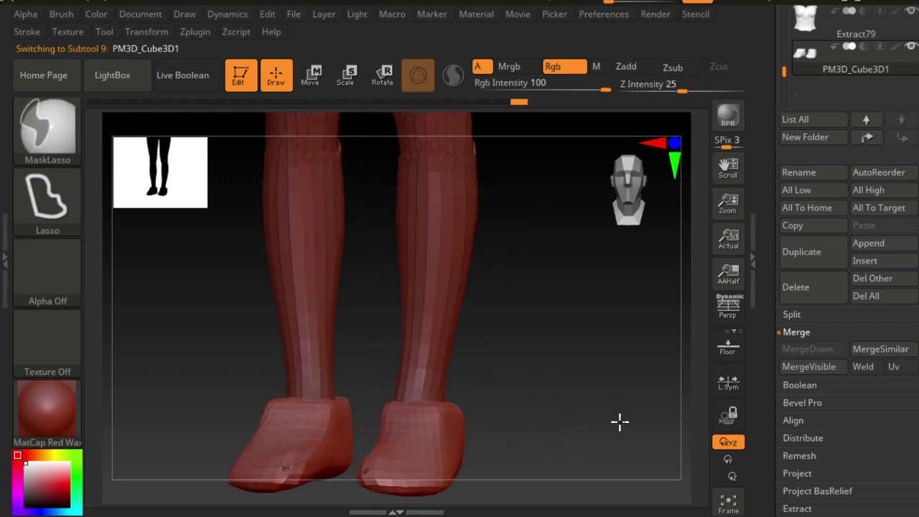
{"action": "left_click_drag", "start_coordinate": [542, 417], "coordinate": [530, 373]}
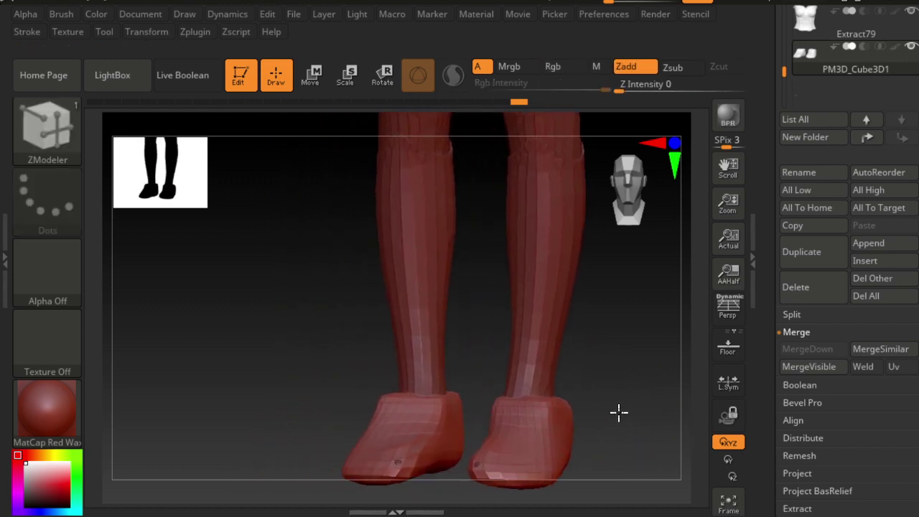
{"action": "right_click_drag", "start_coordinate": [529, 373], "coordinate": [670, 394], "text": "ctrl"}
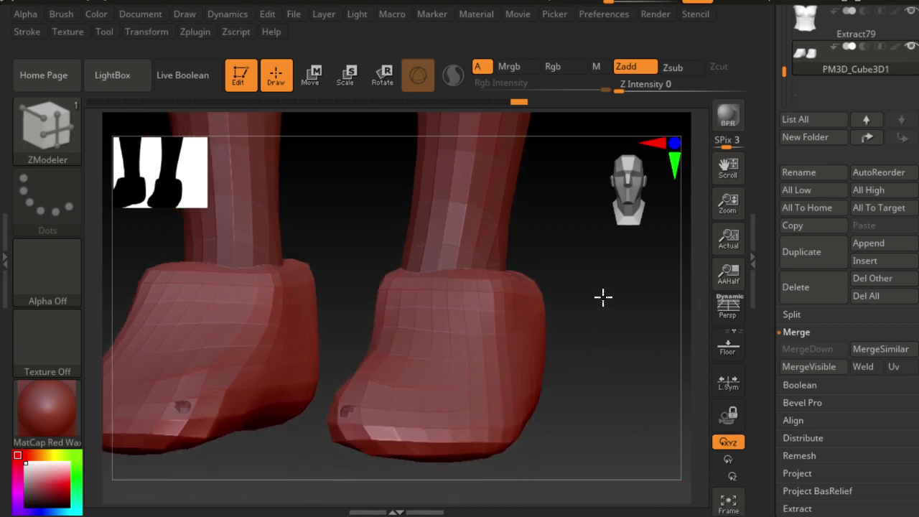
{"action": "right_click_drag", "start_coordinate": [603, 297], "coordinate": [398, 369], "text": "ctrl"}
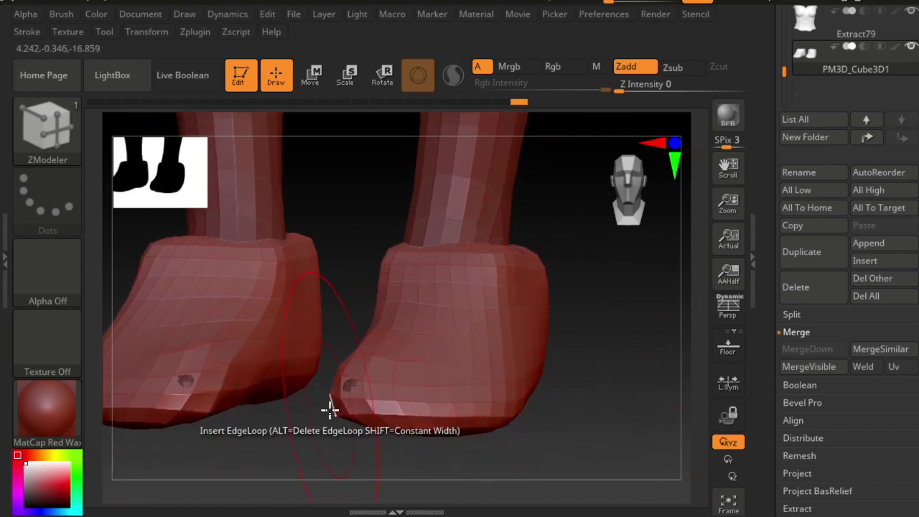
{"action": "key", "text": "ctrl+z"}
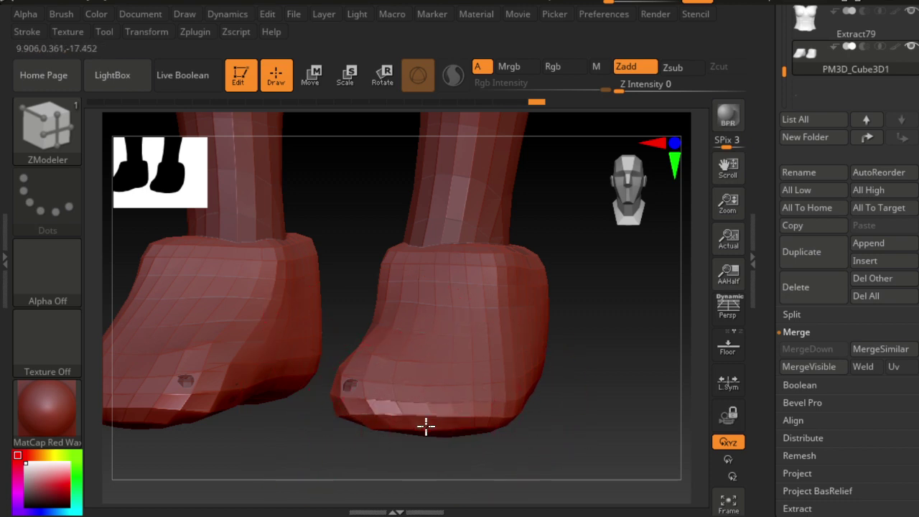
{"action": "left_click_drag", "start_coordinate": [425, 426], "coordinate": [431, 435]}
{"action": "key", "text": "ctrl+z"}
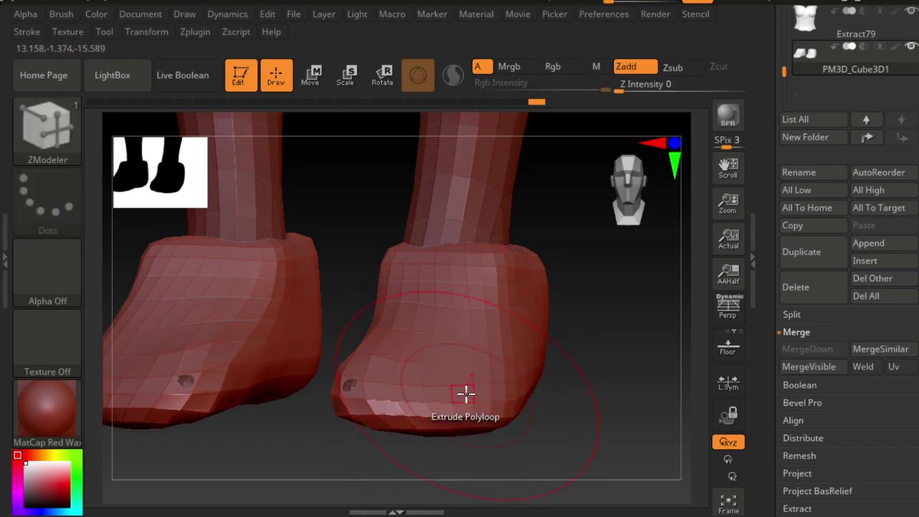
{"action": "key", "text": "space"}
{"action": "mouse_move", "coordinate": [465, 393]}
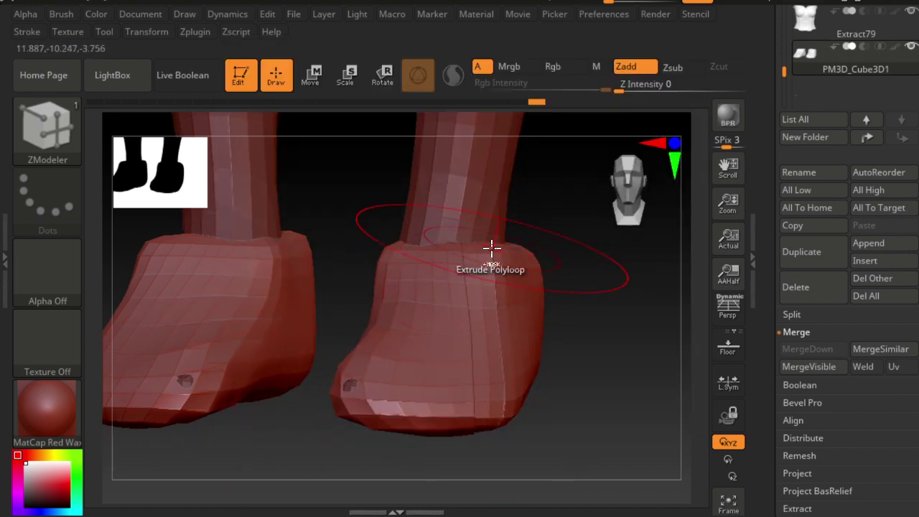
Extrude a loop from the right boot's rim and add horizontal edge loops down its side.
{"action": "left_click_drag", "start_coordinate": [474, 258], "coordinate": [487, 261]}
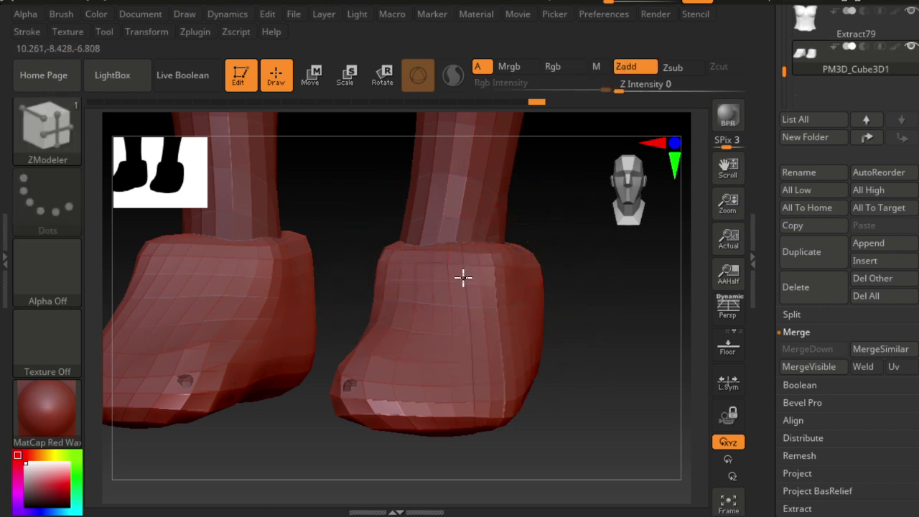
{"action": "left_click", "coordinate": [439, 279]}
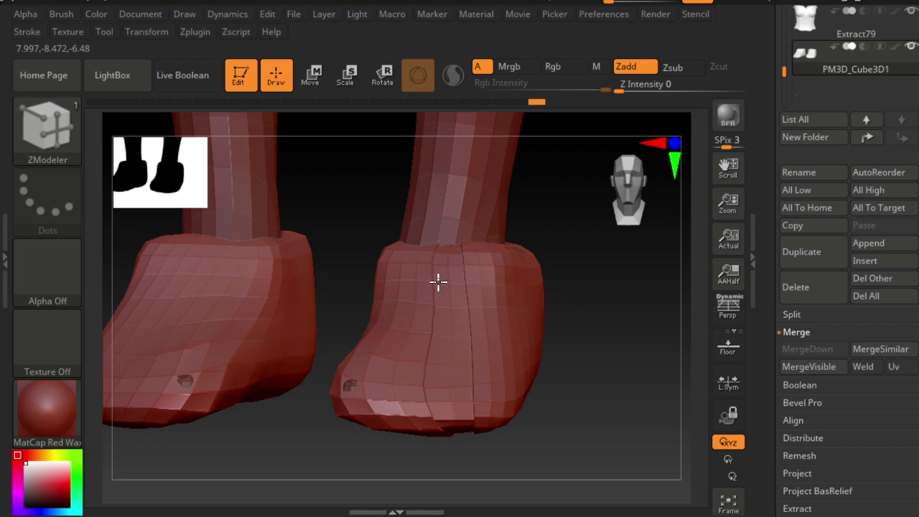
{"action": "key", "text": "ctrl+z"}
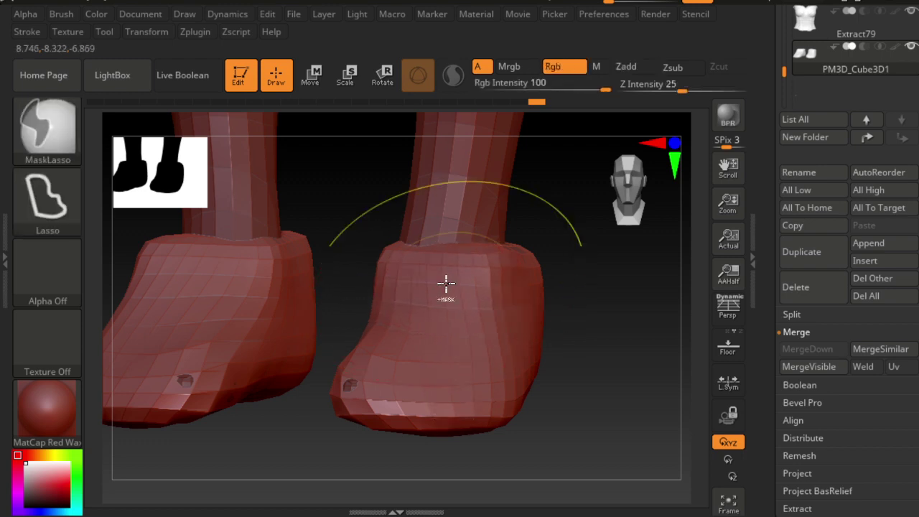
{"action": "left_click", "coordinate": [460, 300]}
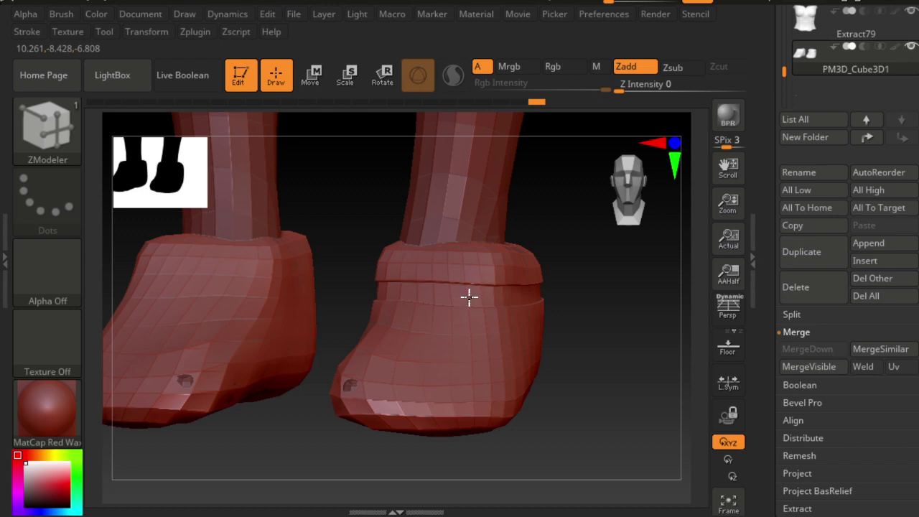
{"action": "mouse_move", "coordinate": [681, 364]}
{"action": "left_mouse_down"}
{"action": "mouse_move", "coordinate": [605, 363]}
{"action": "mouse_move", "coordinate": [636, 277]}
{"action": "left_mouse_up"}
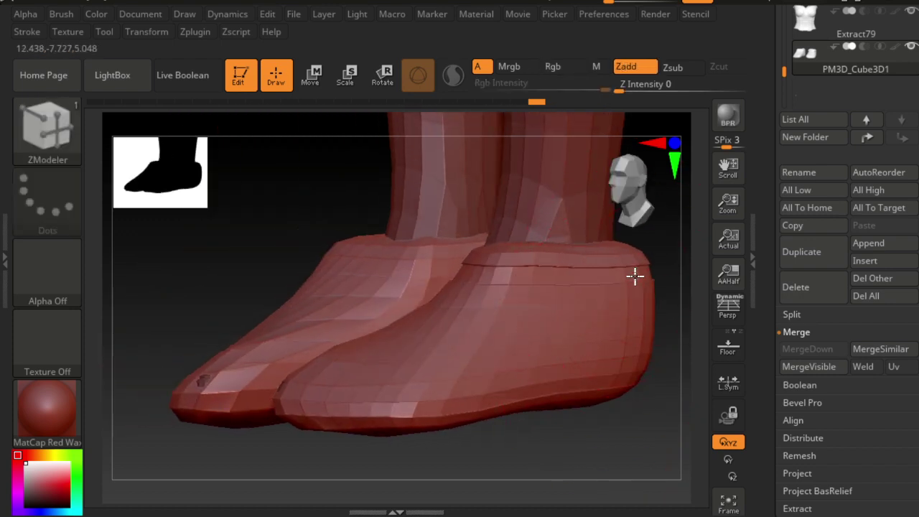
{"action": "left_click", "coordinate": [623, 340]}
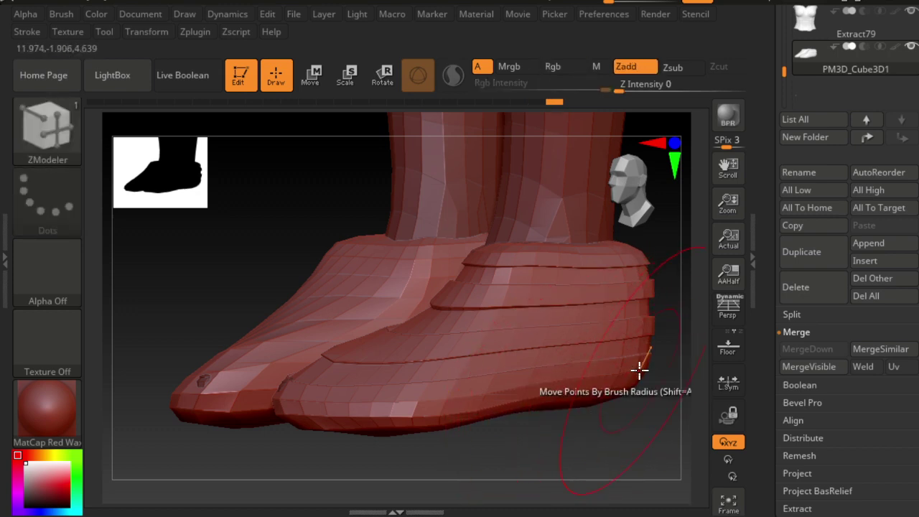
Extrude the heel polyloop outward and insert an edge loop along the sole band.
{"action": "left_click_drag", "start_coordinate": [647, 367], "coordinate": [651, 370]}
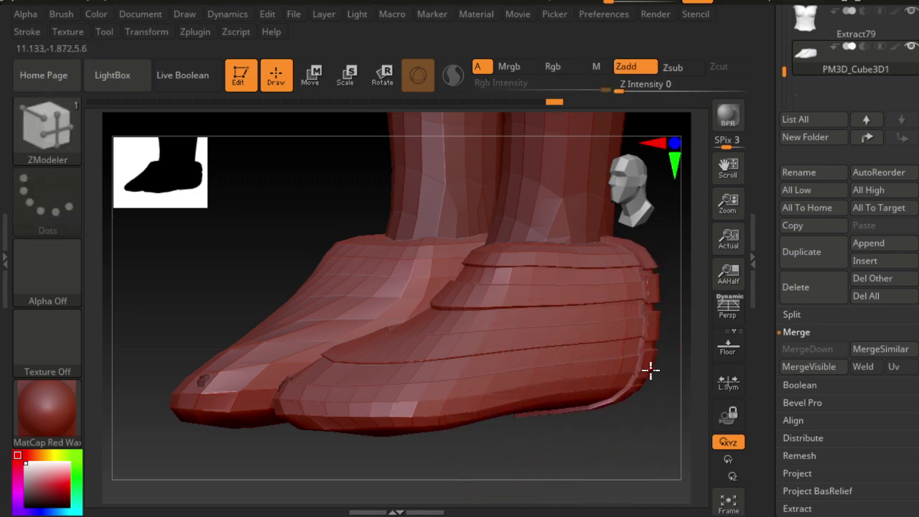
{"action": "left_click_drag", "start_coordinate": [578, 421], "coordinate": [589, 390]}
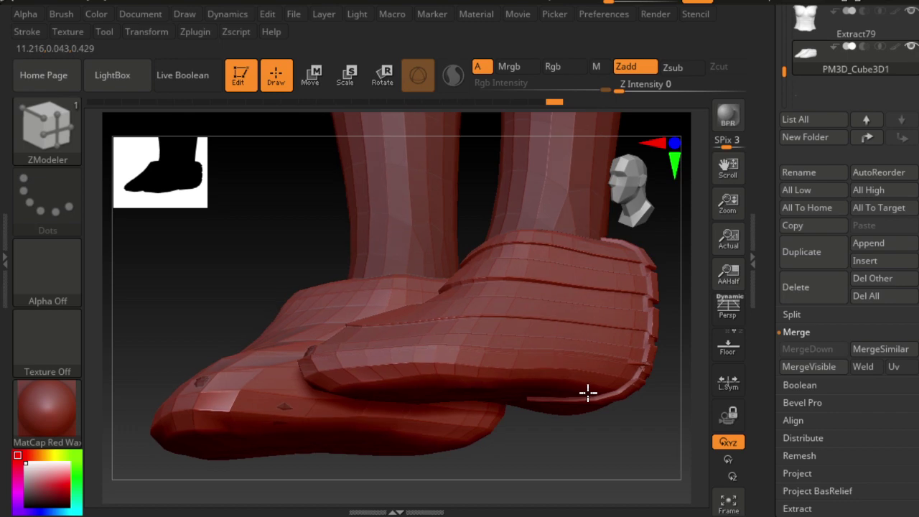
{"action": "left_click", "coordinate": [466, 375]}
{"action": "mouse_move", "coordinate": [496, 416]}
{"action": "left_mouse_down"}
{"action": "mouse_move", "coordinate": [524, 456]}
{"action": "mouse_move", "coordinate": [611, 493]}
{"action": "mouse_move", "coordinate": [410, 435]}
{"action": "left_mouse_up"}
{"action": "key", "text": "ctrl+z"}
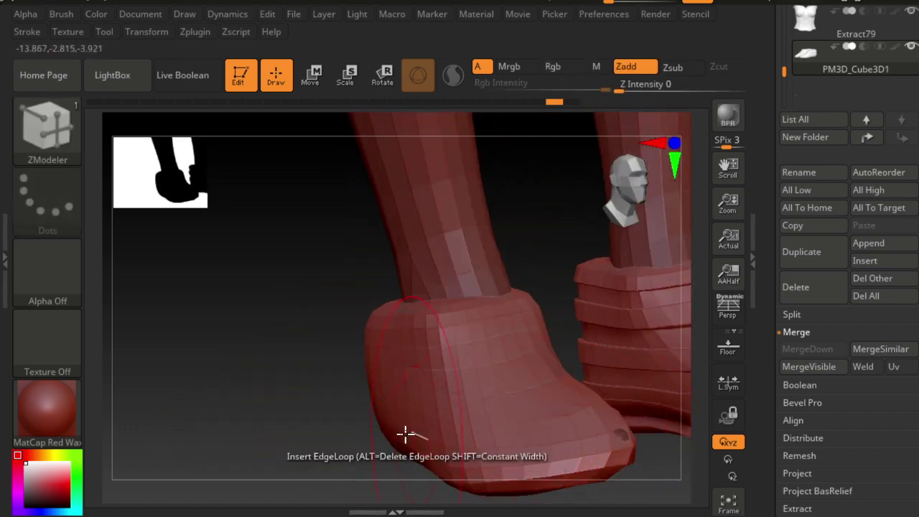
{"action": "mouse_move", "coordinate": [323, 412]}
{"action": "left_mouse_down"}
{"action": "mouse_move", "coordinate": [441, 446]}
{"action": "mouse_move", "coordinate": [420, 376]}
{"action": "mouse_move", "coordinate": [299, 335]}
{"action": "left_mouse_up"}
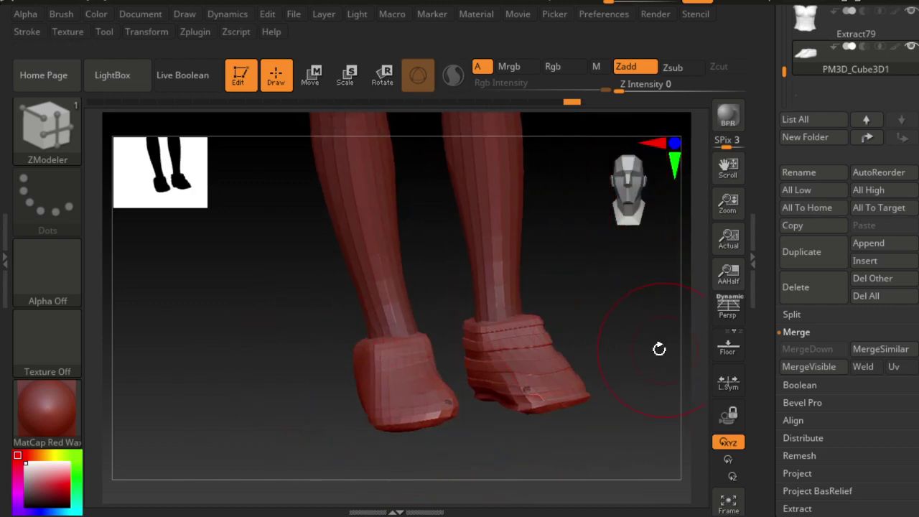
{"action": "left_click_drag", "start_coordinate": [659, 349], "coordinate": [633, 346], "text": "alt"}
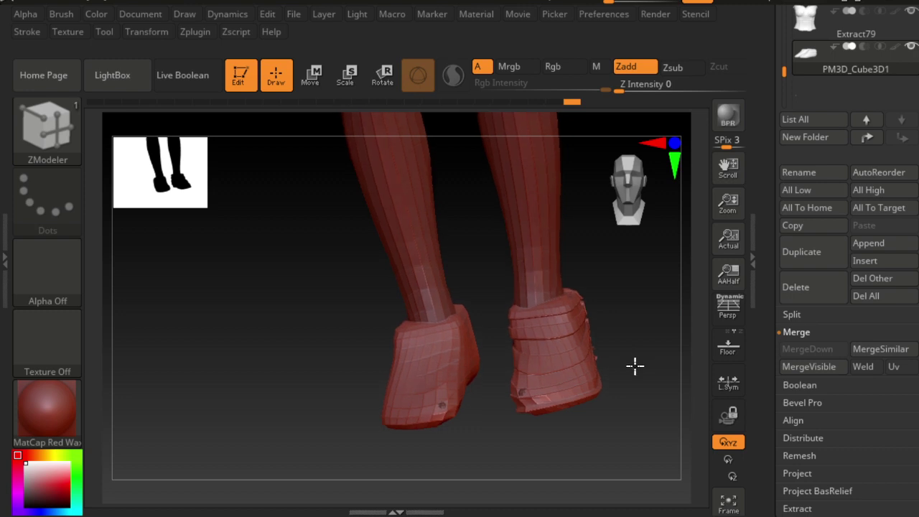
{"action": "mouse_move", "coordinate": [634, 361]}
{"action": "left_mouse_down"}
{"action": "mouse_move", "coordinate": [632, 341]}
{"action": "mouse_move", "coordinate": [658, 312]}
{"action": "mouse_move", "coordinate": [650, 354]}
{"action": "left_mouse_up"}
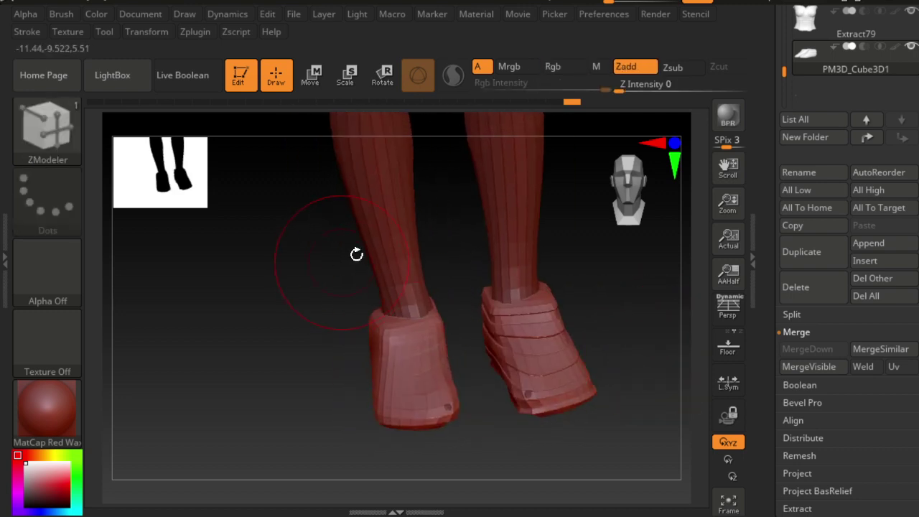
Insert edge loops across both boots near the top, undoing a misplaced one.
{"action": "key", "text": "ctrl"}
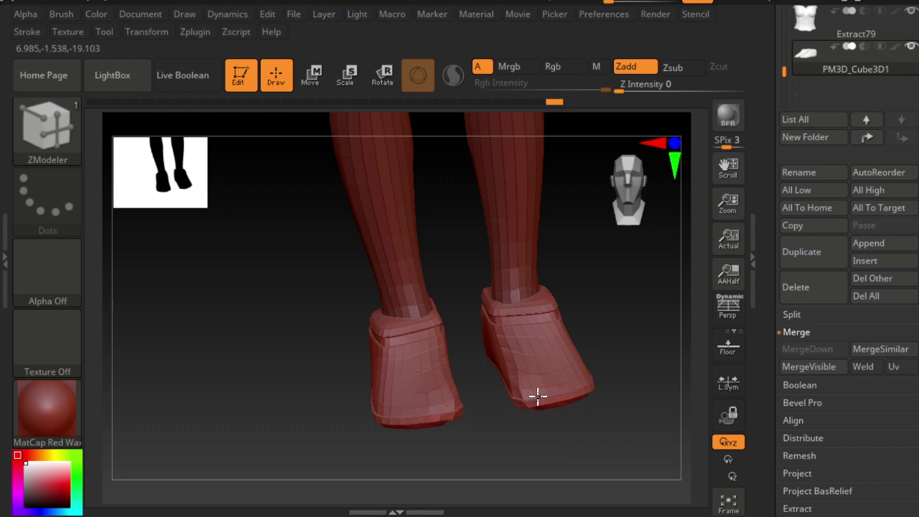
{"action": "mouse_move", "coordinate": [531, 428]}
{"action": "left_mouse_down"}
{"action": "mouse_move", "coordinate": [549, 378]}
{"action": "mouse_move", "coordinate": [544, 390]}
{"action": "mouse_move", "coordinate": [555, 418]}
{"action": "mouse_move", "coordinate": [536, 420]}
{"action": "left_mouse_up"}
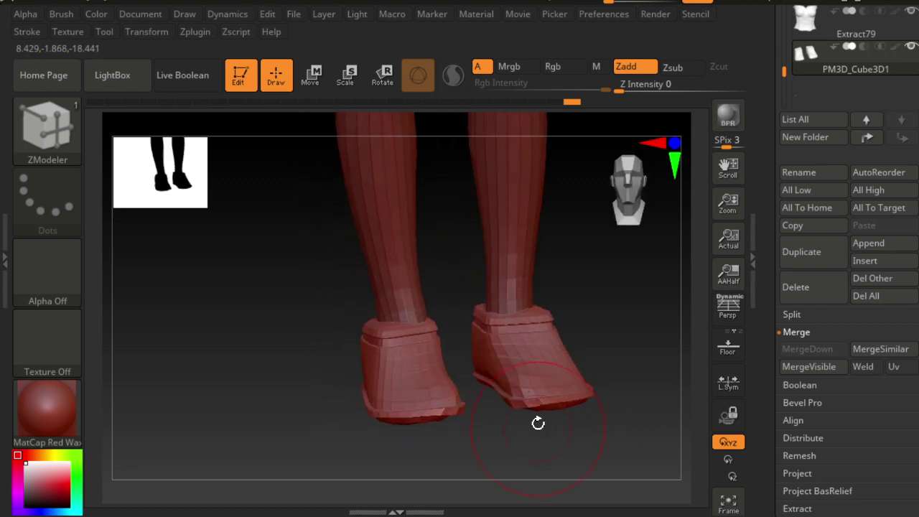
{"action": "left_click", "coordinate": [529, 367]}
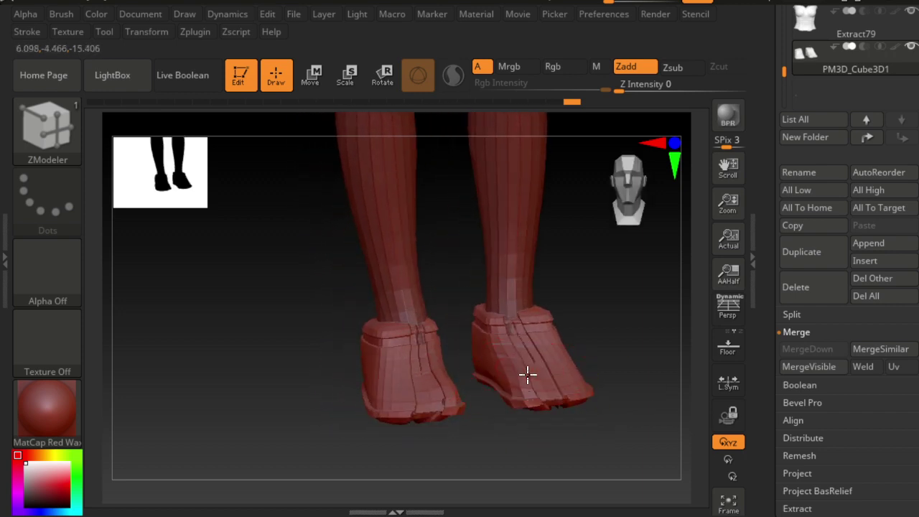
{"action": "key", "text": "ctrl+z"}
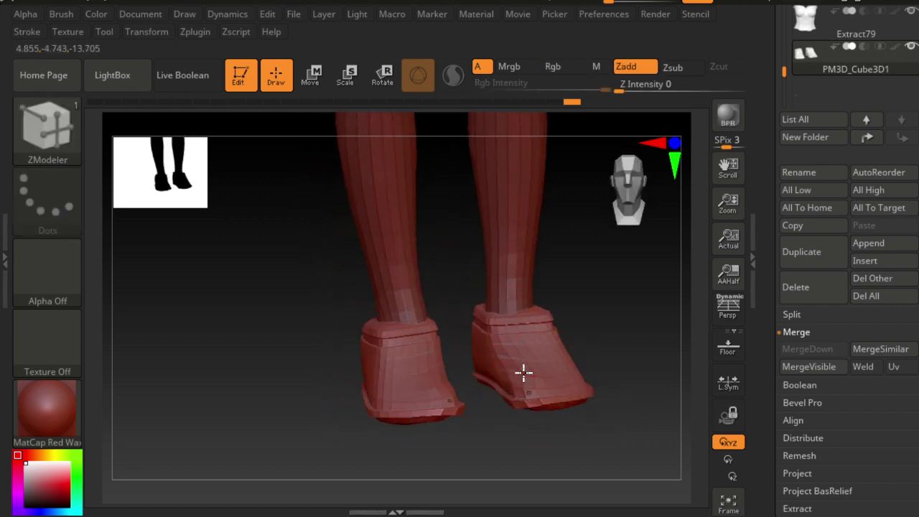
{"action": "left_click", "coordinate": [522, 371]}
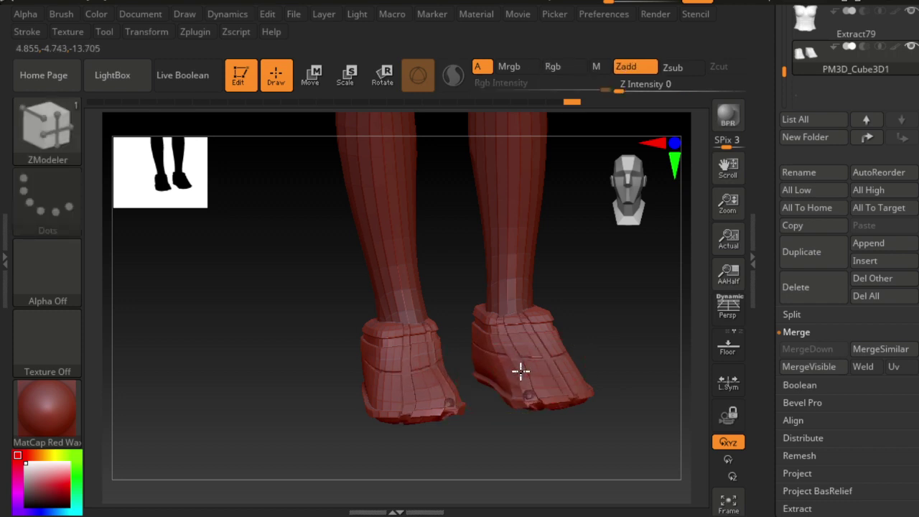
{"action": "left_click_drag", "start_coordinate": [605, 328], "coordinate": [604, 345]}
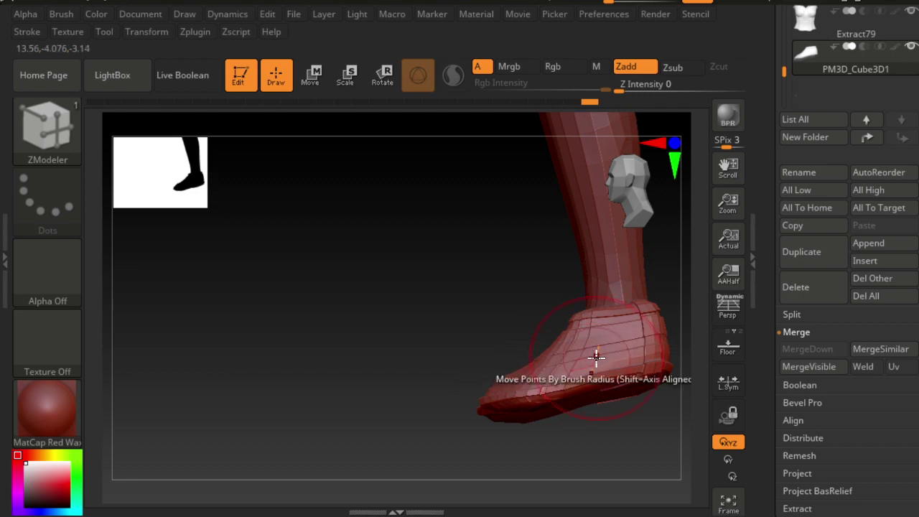
Extrude the polyloop around the boot cuff, checking both boots' stepped cuffs from the side.
{"action": "mouse_move", "coordinate": [519, 447]}
{"action": "left_mouse_down"}
{"action": "mouse_move", "coordinate": [576, 449]}
{"action": "mouse_move", "coordinate": [587, 405]}
{"action": "left_mouse_up"}
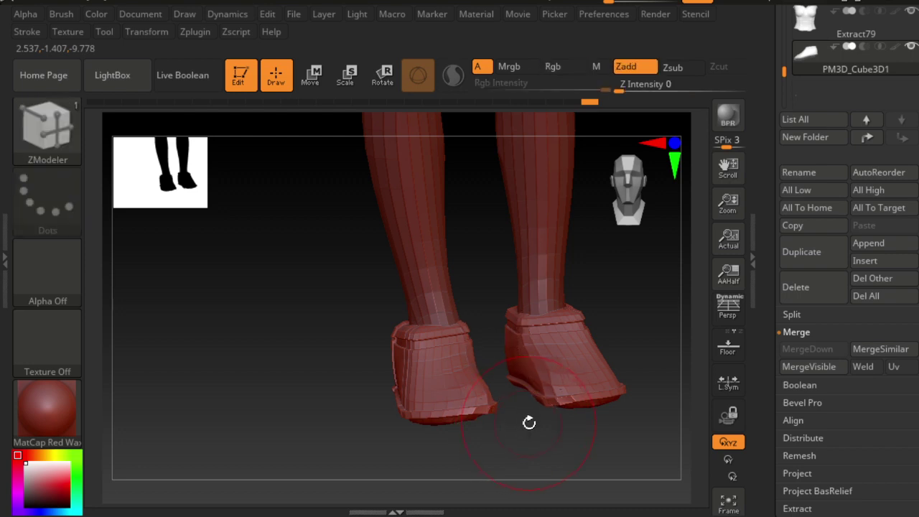
{"action": "mouse_move", "coordinate": [529, 421]}
{"action": "left_mouse_down"}
{"action": "mouse_move", "coordinate": [568, 412]}
{"action": "mouse_move", "coordinate": [568, 371]}
{"action": "mouse_move", "coordinate": [596, 376]}
{"action": "mouse_move", "coordinate": [443, 404]}
{"action": "mouse_move", "coordinate": [467, 427]}
{"action": "mouse_move", "coordinate": [545, 445]}
{"action": "mouse_move", "coordinate": [519, 455]}
{"action": "left_mouse_up"}
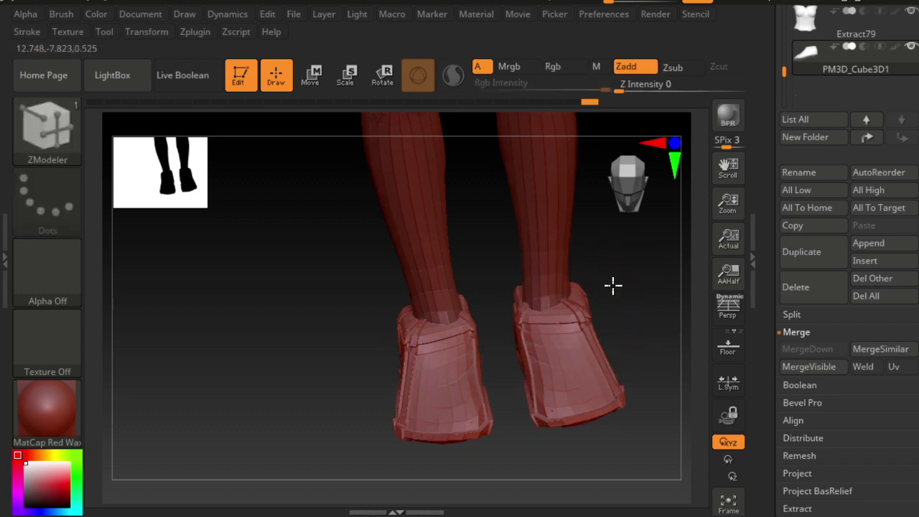
{"action": "mouse_move", "coordinate": [611, 285]}
{"action": "left_mouse_down"}
{"action": "mouse_move", "coordinate": [585, 262]}
{"action": "mouse_move", "coordinate": [579, 271]}
{"action": "left_mouse_up"}
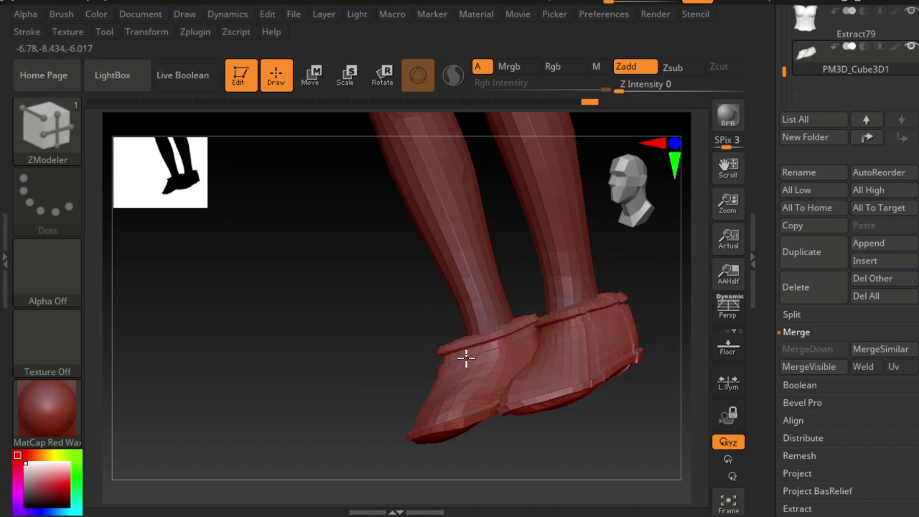
{"action": "left_click_drag", "start_coordinate": [466, 356], "coordinate": [468, 365]}
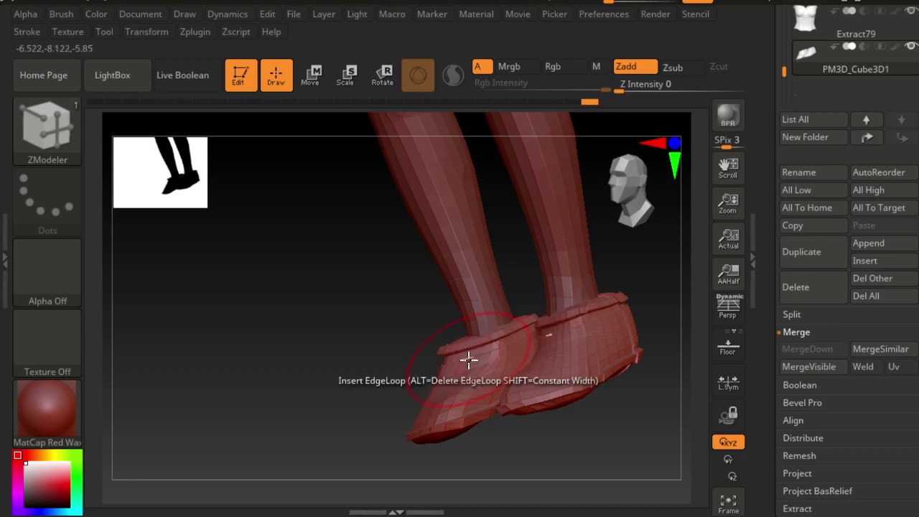
{"action": "mouse_move", "coordinate": [390, 352]}
{"action": "left_mouse_down"}
{"action": "mouse_move", "coordinate": [519, 312]}
{"action": "mouse_move", "coordinate": [595, 318]}
{"action": "mouse_move", "coordinate": [535, 292]}
{"action": "mouse_move", "coordinate": [593, 304]}
{"action": "left_mouse_up"}
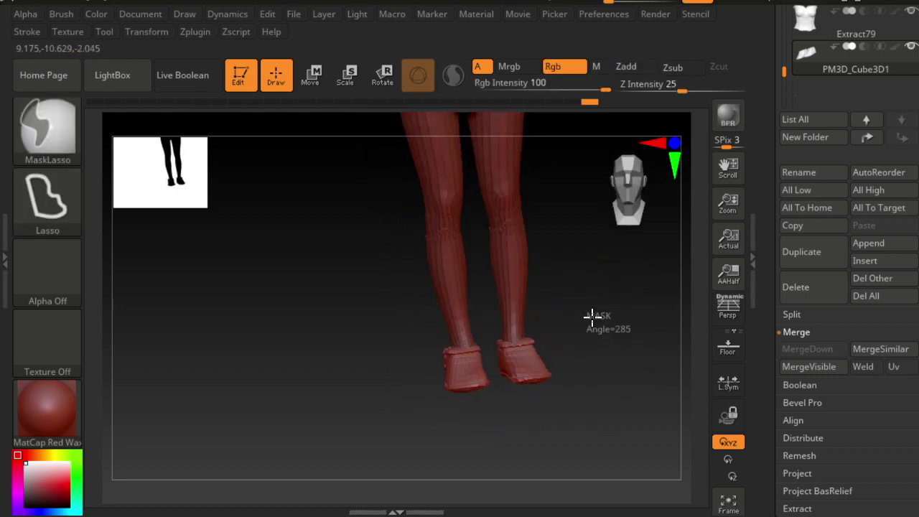
{"action": "mouse_move", "coordinate": [627, 337]}
{"action": "left_mouse_down"}
{"action": "mouse_move", "coordinate": [595, 394]}
{"action": "mouse_move", "coordinate": [568, 404]}
{"action": "mouse_move", "coordinate": [576, 375]}
{"action": "mouse_move", "coordinate": [543, 339]}
{"action": "mouse_move", "coordinate": [538, 377]}
{"action": "mouse_move", "coordinate": [492, 419]}
{"action": "mouse_move", "coordinate": [546, 404]}
{"action": "mouse_move", "coordinate": [532, 413]}
{"action": "left_mouse_up"}
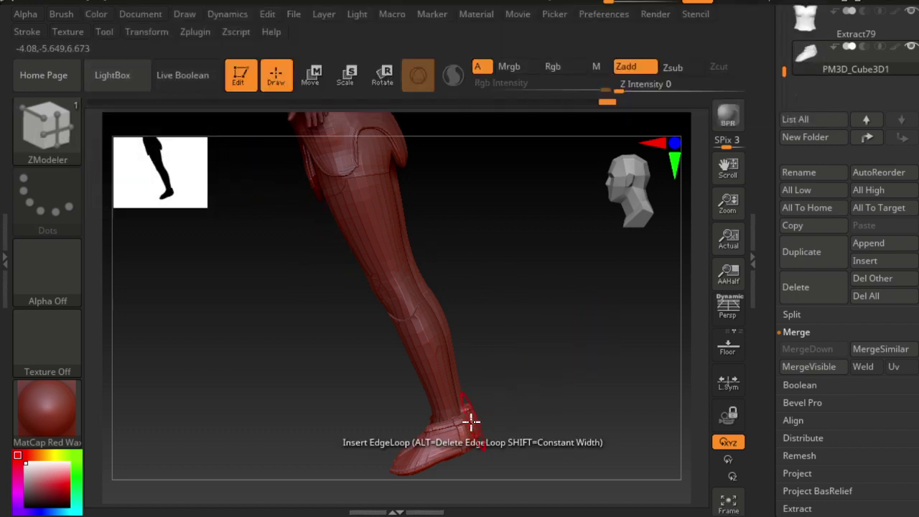
{"action": "key", "text": "space"}
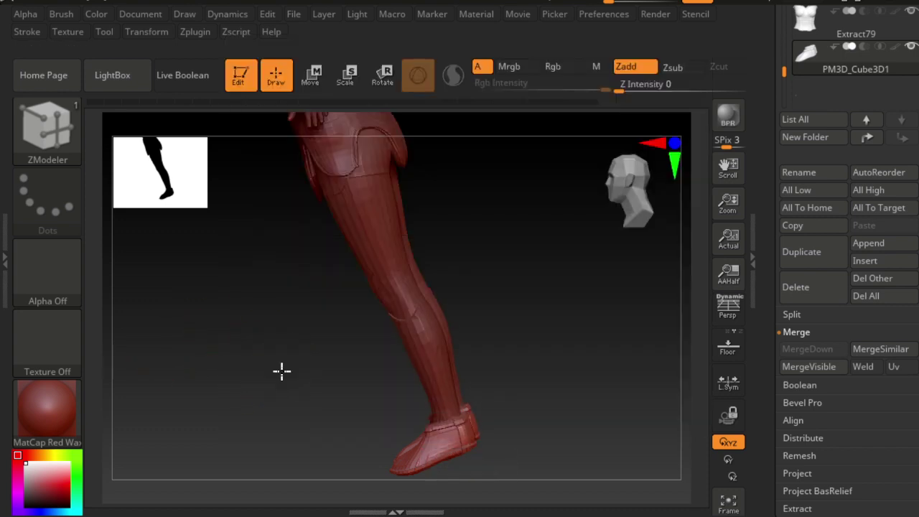
{"action": "mouse_move", "coordinate": [282, 370]}
{"action": "left_mouse_down"}
{"action": "mouse_move", "coordinate": [344, 349]}
{"action": "mouse_move", "coordinate": [326, 424]}
{"action": "mouse_move", "coordinate": [298, 424]}
{"action": "mouse_move", "coordinate": [318, 414]}
{"action": "mouse_move", "coordinate": [308, 431]}
{"action": "left_mouse_up"}
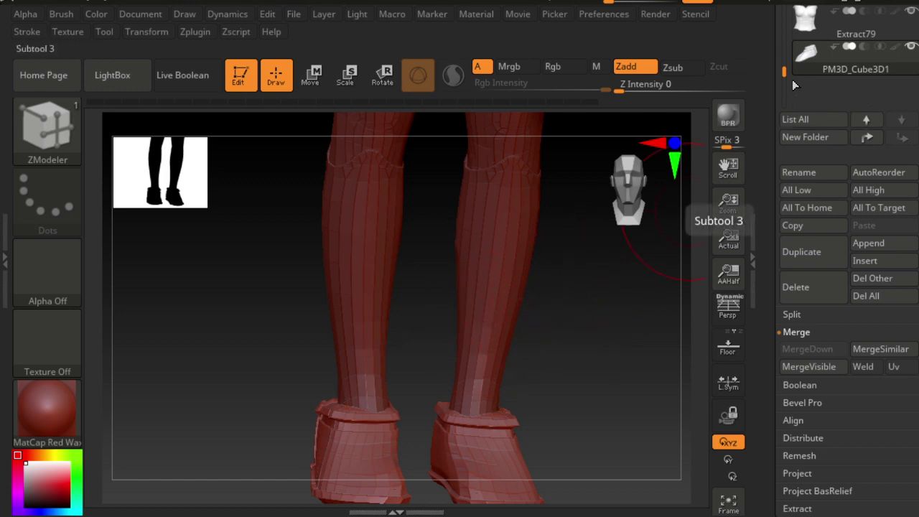
On Extract82, extrude ring bands around the boot tops, undoing a stray vertical extrusion.
{"action": "left_click_drag", "start_coordinate": [783, 71], "coordinate": [784, 15]}
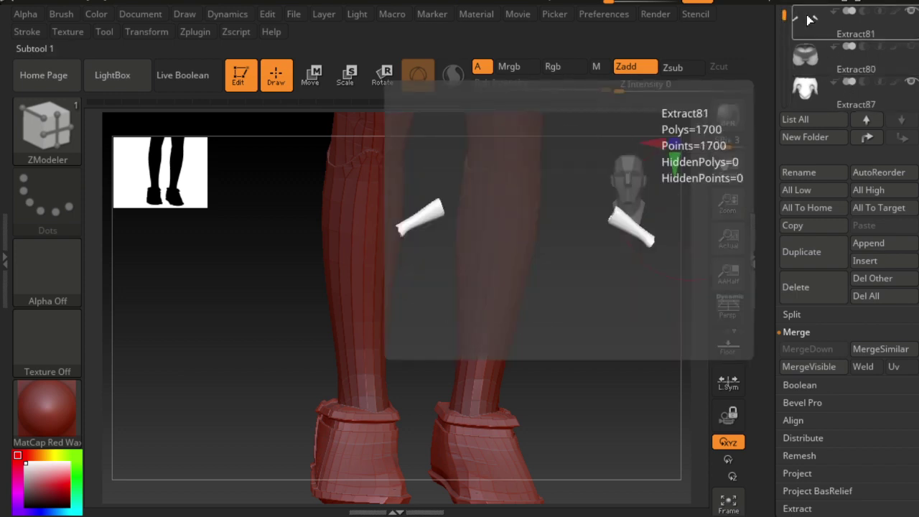
{"action": "left_click_drag", "start_coordinate": [787, 19], "coordinate": [784, 7]}
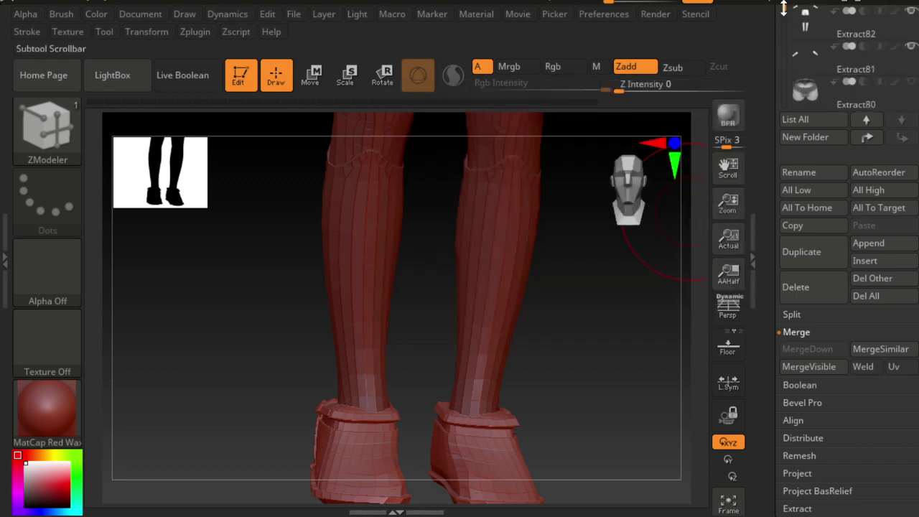
{"action": "left_click", "coordinate": [810, 41]}
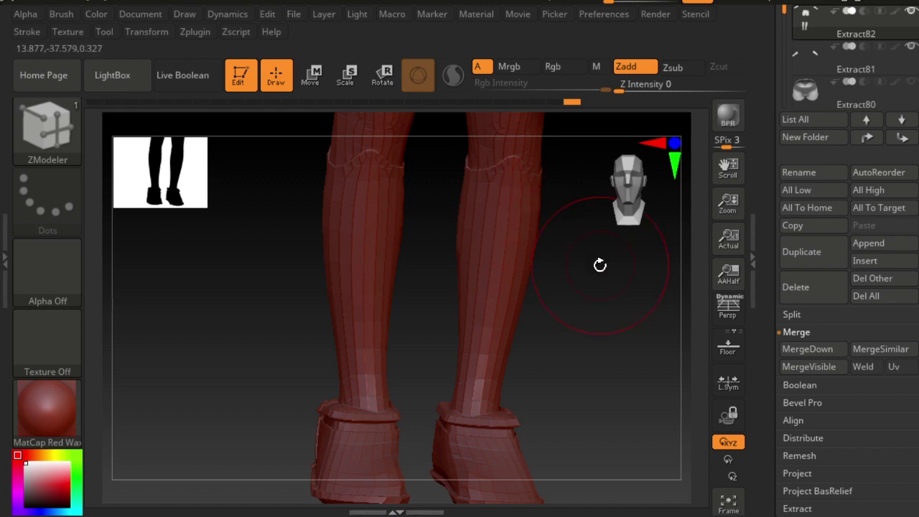
{"action": "left_click_drag", "start_coordinate": [586, 288], "coordinate": [510, 277], "text": "shift"}
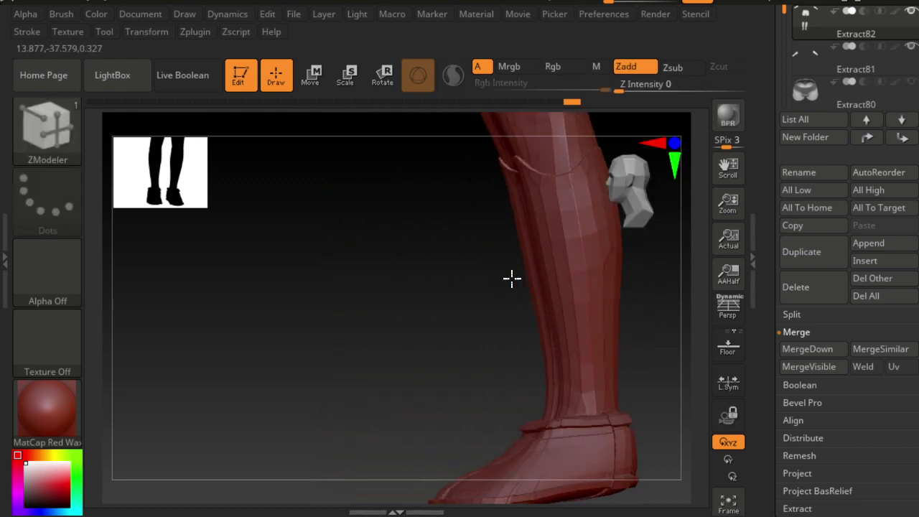
{"action": "left_click", "coordinate": [547, 181]}
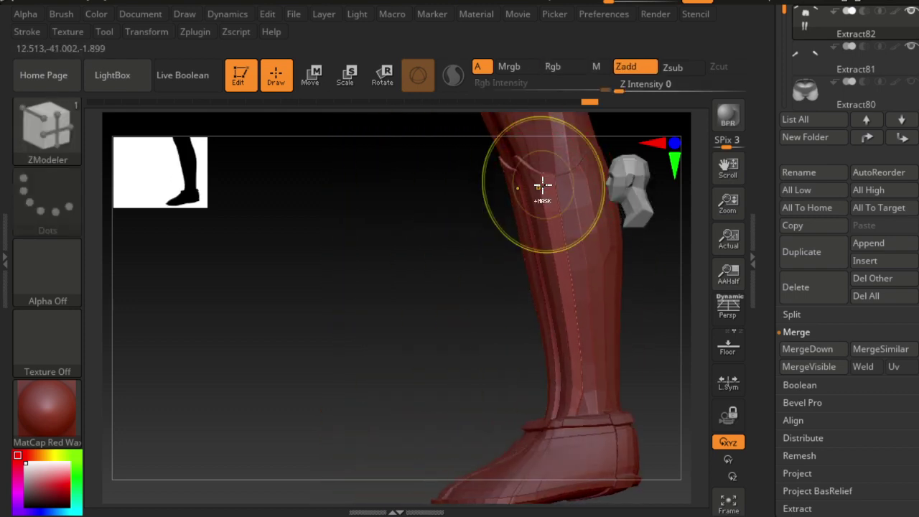
{"action": "key", "text": "ctrl+z"}
{"action": "left_click", "coordinate": [579, 174]}
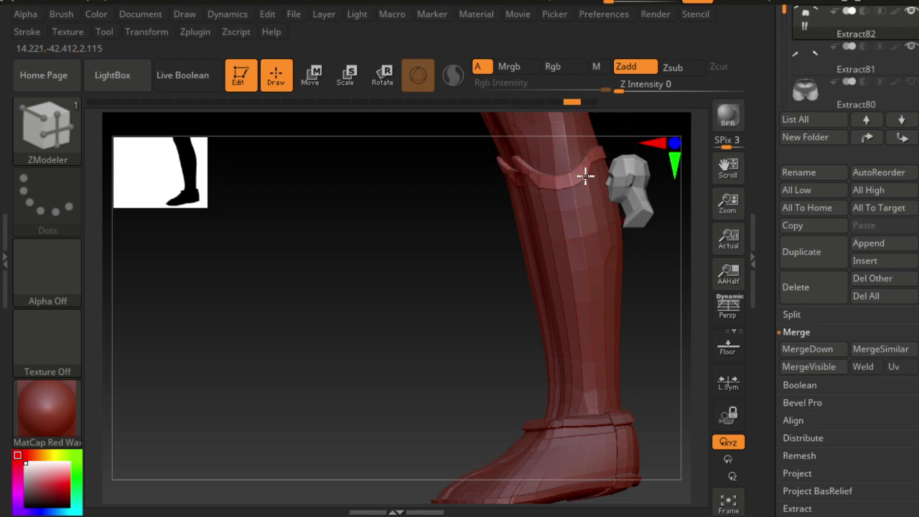
{"action": "mouse_move", "coordinate": [594, 177]}
{"action": "left_mouse_down"}
{"action": "mouse_move", "coordinate": [525, 248]}
{"action": "mouse_move", "coordinate": [551, 240]}
{"action": "left_mouse_up"}
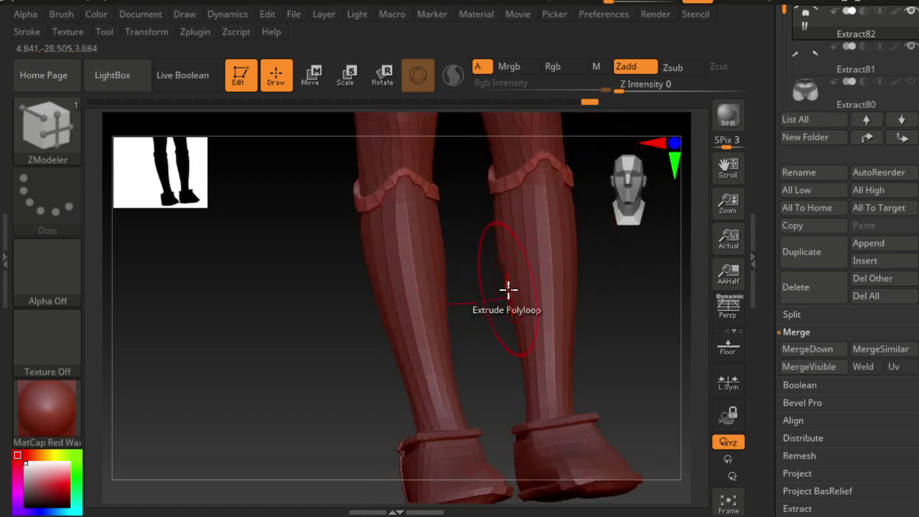
{"action": "left_click", "coordinate": [448, 423]}
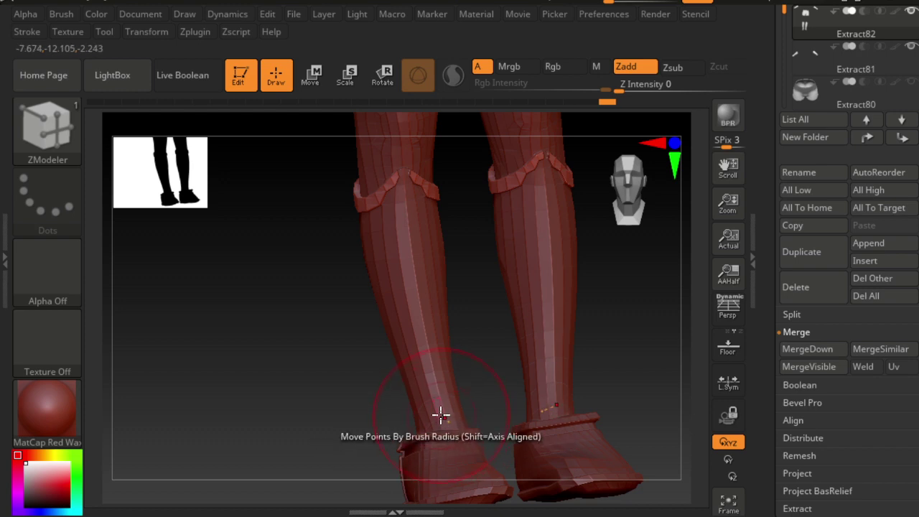
{"action": "key", "text": "ctrl"}
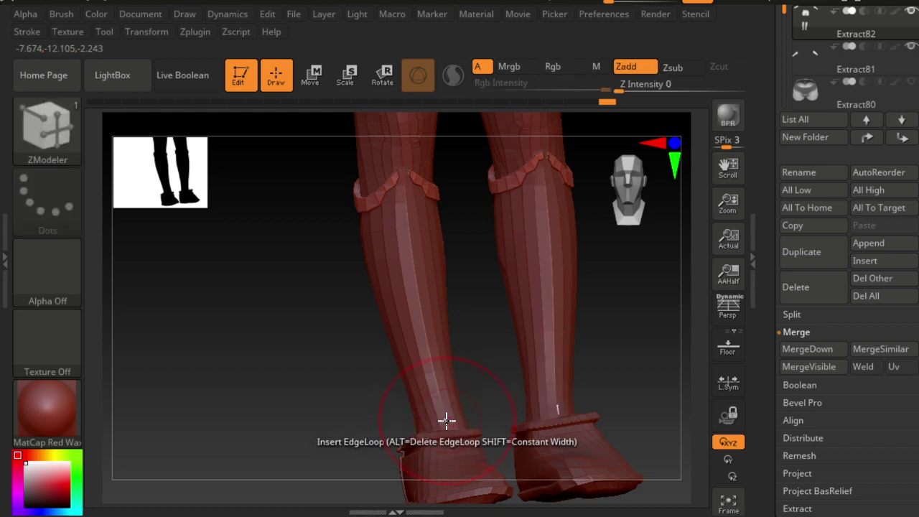
{"action": "key", "text": "ctrl"}
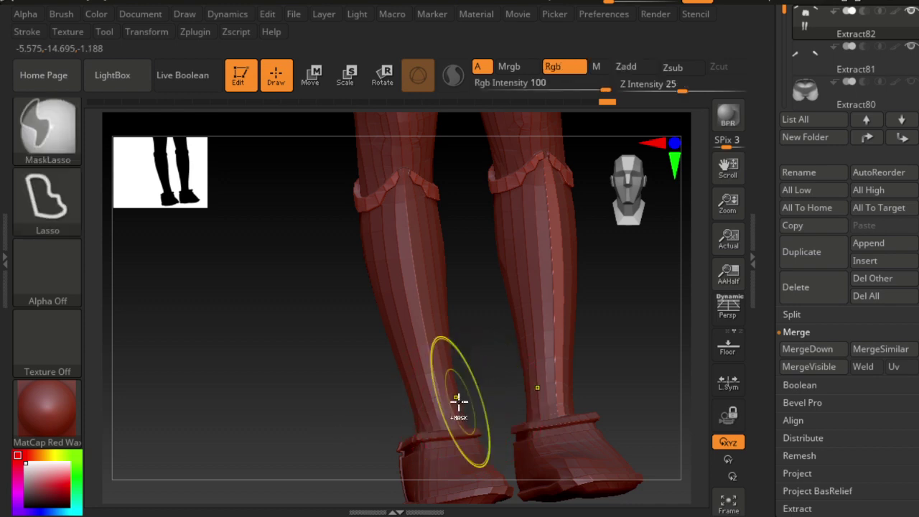
{"action": "key", "text": "ctrl"}
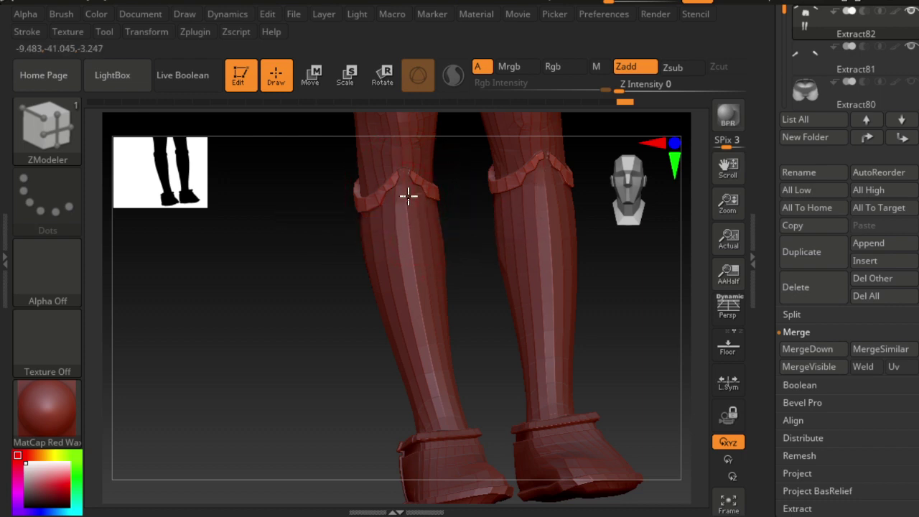
{"action": "key", "text": "ctrl"}
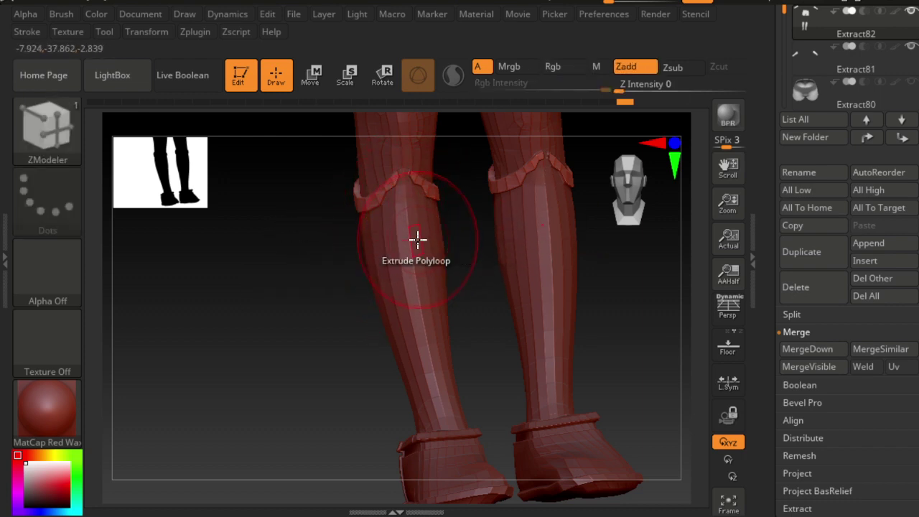
{"action": "key", "text": "ctrl"}
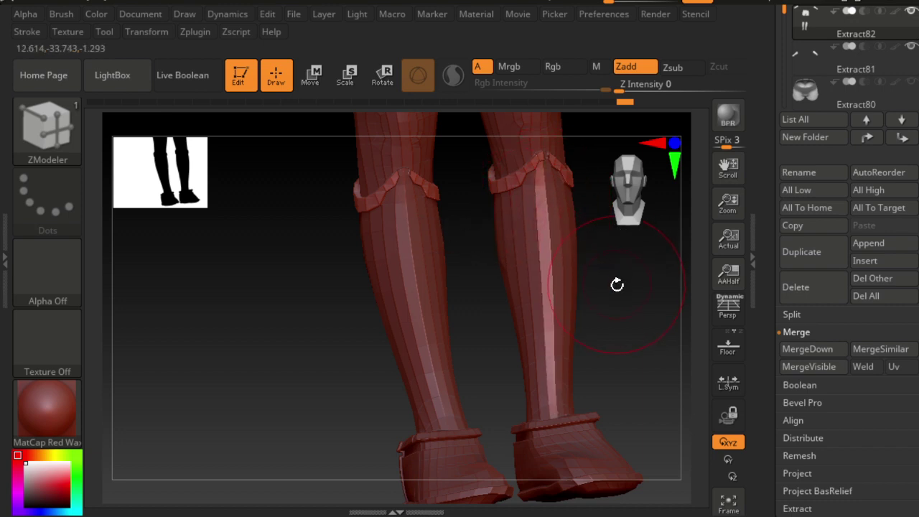
{"action": "mouse_move", "coordinate": [616, 283]}
{"action": "left_mouse_down"}
{"action": "mouse_move", "coordinate": [586, 293]}
{"action": "mouse_move", "coordinate": [570, 256]}
{"action": "left_mouse_up"}
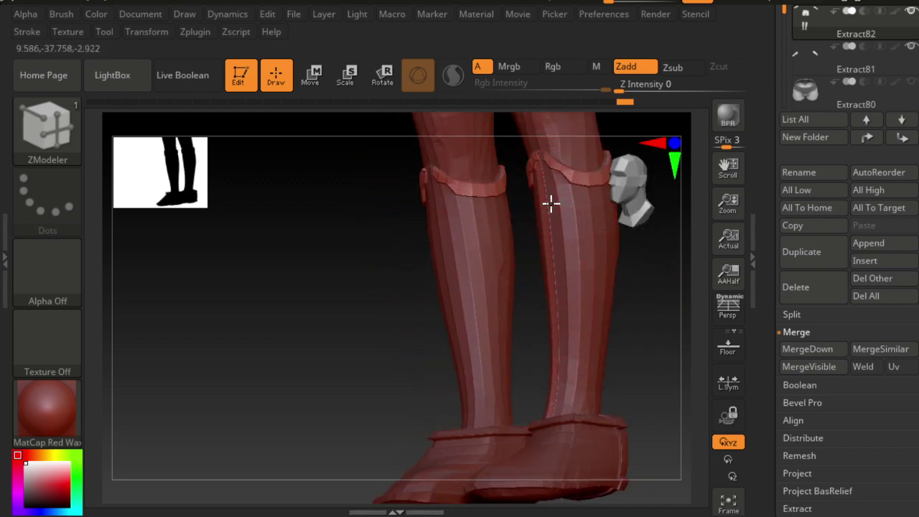
{"action": "left_click_drag", "start_coordinate": [390, 304], "coordinate": [399, 308], "text": "shift"}
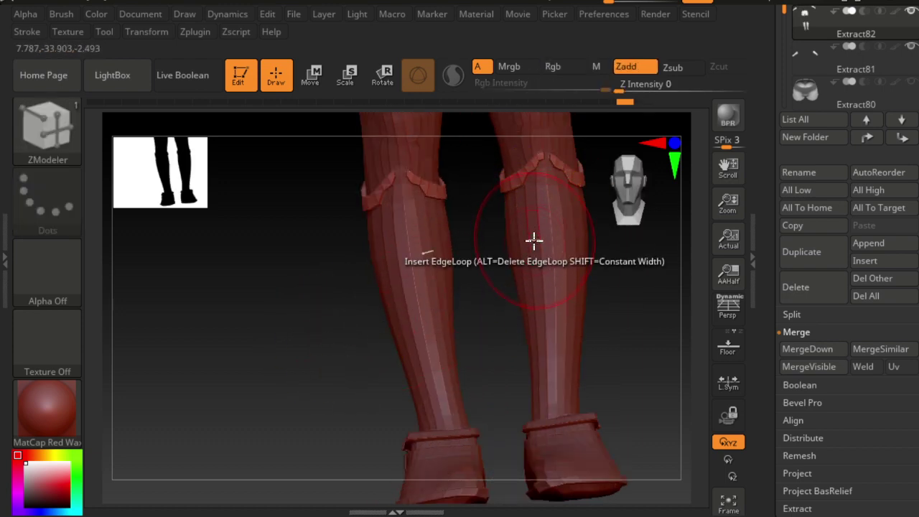
{"action": "key", "text": "ctrl"}
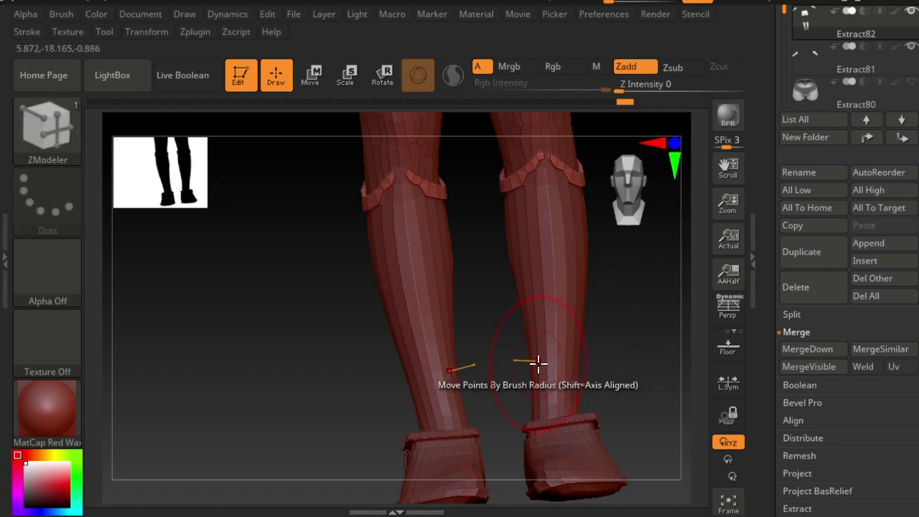
{"action": "mouse_move", "coordinate": [593, 364]}
{"action": "left_mouse_down"}
{"action": "mouse_move", "coordinate": [535, 366]}
{"action": "mouse_move", "coordinate": [588, 215]}
{"action": "mouse_move", "coordinate": [591, 223]}
{"action": "left_mouse_up"}
{"action": "mouse_move", "coordinate": [651, 340]}
{"action": "left_mouse_down"}
{"action": "mouse_move", "coordinate": [547, 337]}
{"action": "mouse_move", "coordinate": [445, 319]}
{"action": "mouse_move", "coordinate": [466, 318]}
{"action": "mouse_move", "coordinate": [466, 335]}
{"action": "mouse_move", "coordinate": [400, 328]}
{"action": "mouse_move", "coordinate": [481, 330]}
{"action": "mouse_move", "coordinate": [437, 327]}
{"action": "left_mouse_up"}
{"action": "key", "text": "]"}
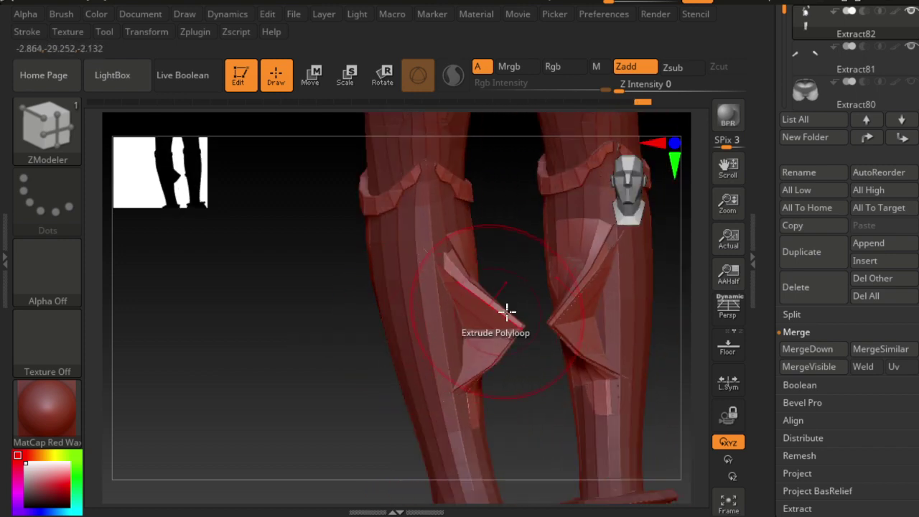
{"action": "key", "text": "ctrl+z"}
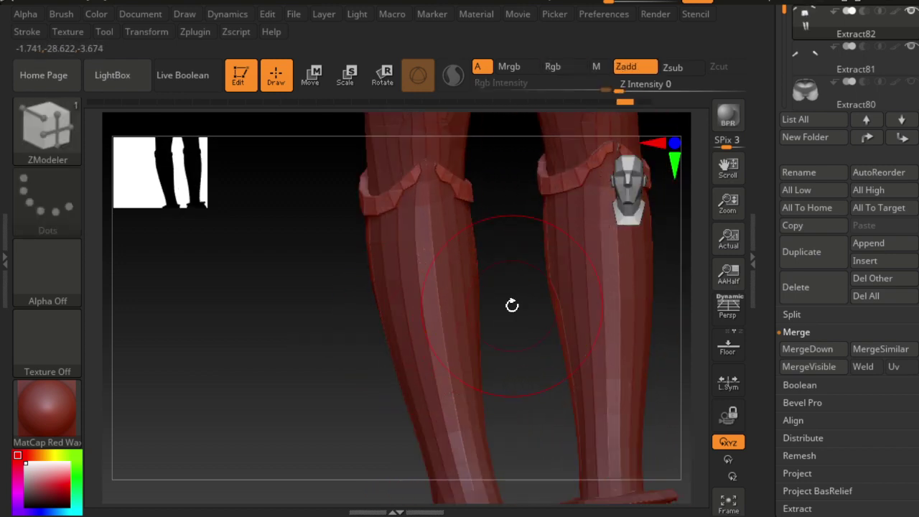
{"action": "right_click_drag", "start_coordinate": [328, 394], "coordinate": [262, 340], "text": "ctrl"}
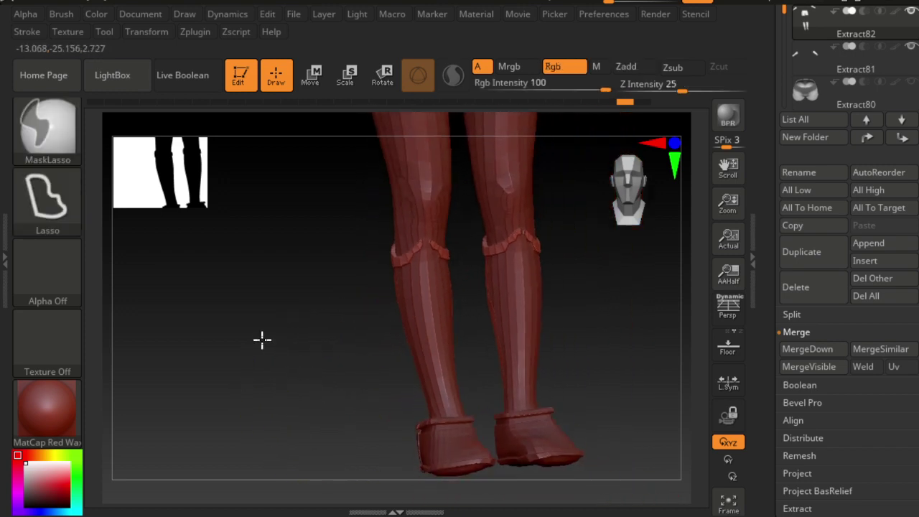
{"action": "left_click_drag", "start_coordinate": [287, 390], "coordinate": [405, 363]}
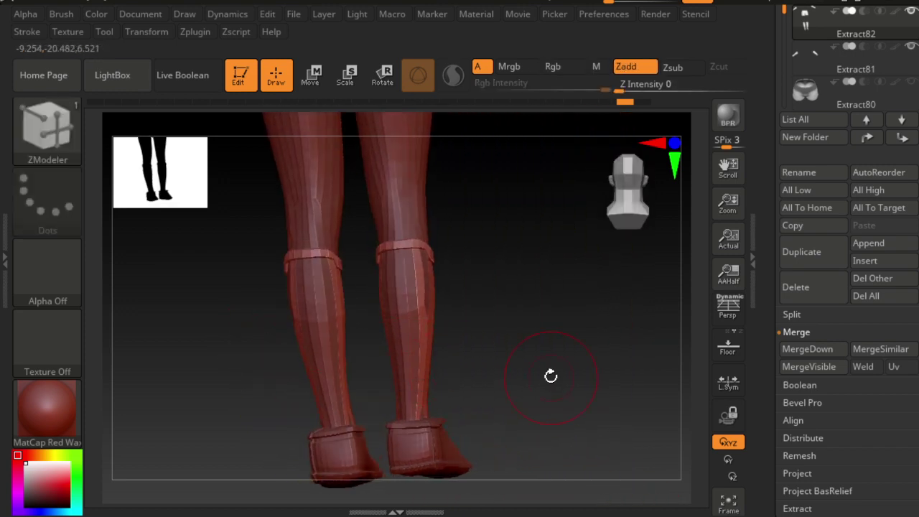
{"action": "mouse_move", "coordinate": [551, 376]}
{"action": "left_mouse_down"}
{"action": "mouse_move", "coordinate": [491, 372]}
{"action": "mouse_move", "coordinate": [534, 367]}
{"action": "left_mouse_up"}
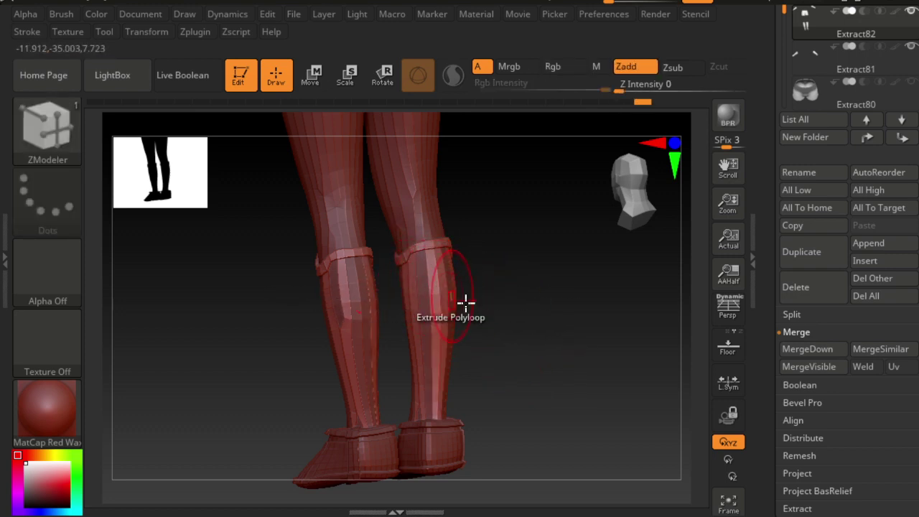
{"action": "left_click_drag", "start_coordinate": [437, 302], "coordinate": [477, 320]}
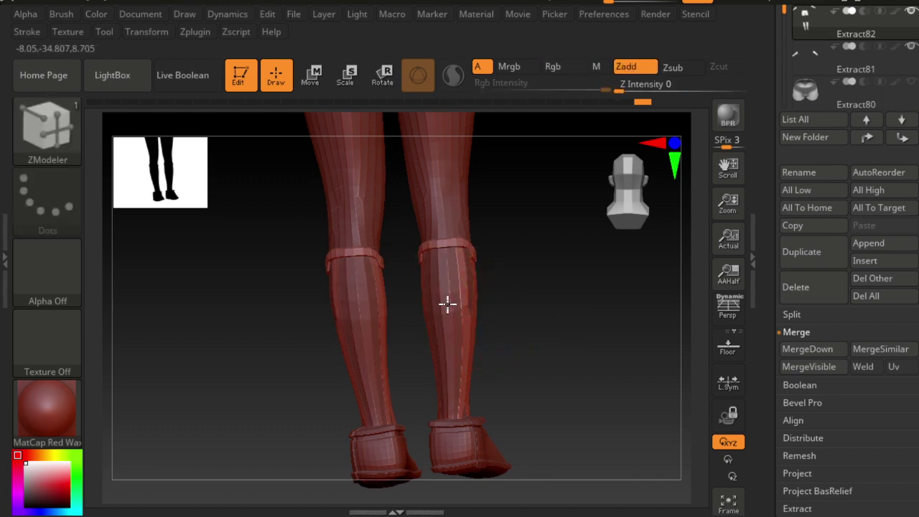
{"action": "mouse_move", "coordinate": [531, 309]}
{"action": "left_mouse_down"}
{"action": "mouse_move", "coordinate": [583, 320]}
{"action": "mouse_move", "coordinate": [584, 338]}
{"action": "mouse_move", "coordinate": [755, 328]}
{"action": "mouse_move", "coordinate": [864, 374]}
{"action": "mouse_move", "coordinate": [820, 324]}
{"action": "left_mouse_up"}
{"action": "mouse_move", "coordinate": [603, 356]}
{"action": "left_mouse_down"}
{"action": "mouse_move", "coordinate": [573, 347]}
{"action": "mouse_move", "coordinate": [567, 363]}
{"action": "mouse_move", "coordinate": [547, 307]}
{"action": "left_mouse_up"}
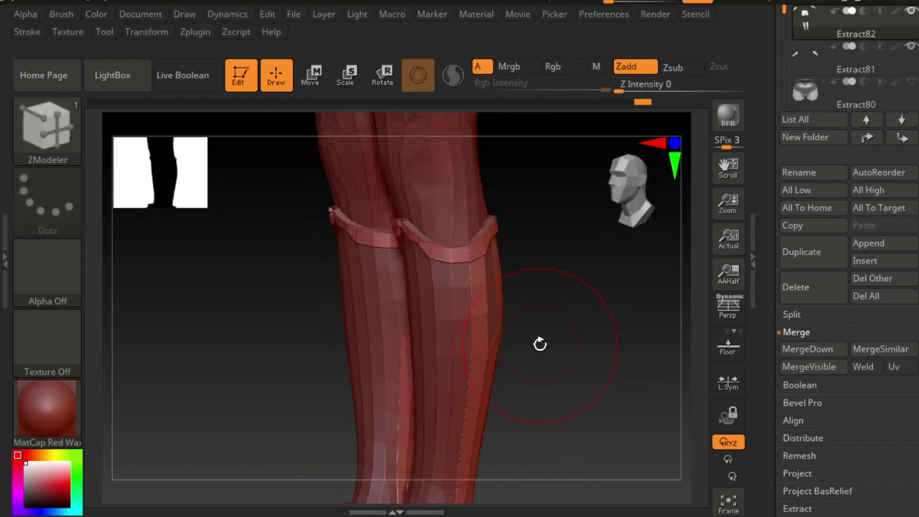
{"action": "mouse_move", "coordinate": [540, 344]}
{"action": "left_mouse_down"}
{"action": "mouse_move", "coordinate": [622, 365]}
{"action": "mouse_move", "coordinate": [276, 348]}
{"action": "mouse_move", "coordinate": [467, 420]}
{"action": "mouse_move", "coordinate": [366, 381]}
{"action": "mouse_move", "coordinate": [380, 355]}
{"action": "mouse_move", "coordinate": [315, 324]}
{"action": "mouse_move", "coordinate": [560, 416]}
{"action": "left_mouse_up"}
{"action": "key", "text": "ctrl"}
{"action": "mouse_move", "coordinate": [595, 417]}
{"action": "right_mouse_down", "text": "ctrl"}
{"action": "mouse_move", "coordinate": [548, 358]}
{"action": "mouse_move", "coordinate": [440, 300]}
{"action": "mouse_move", "coordinate": [474, 302]}
{"action": "mouse_move", "coordinate": [488, 287]}
{"action": "mouse_move", "coordinate": [535, 371]}
{"action": "mouse_move", "coordinate": [519, 334]}
{"action": "right_mouse_up", "text": "ctrl"}
{"action": "left_click", "coordinate": [614, 192]}
Zoom in so the torso fills the canvas and scroll the Subtool list to its header.
{"action": "right_click_drag", "start_coordinate": [541, 363], "coordinate": [501, 335], "text": "ctrl"}
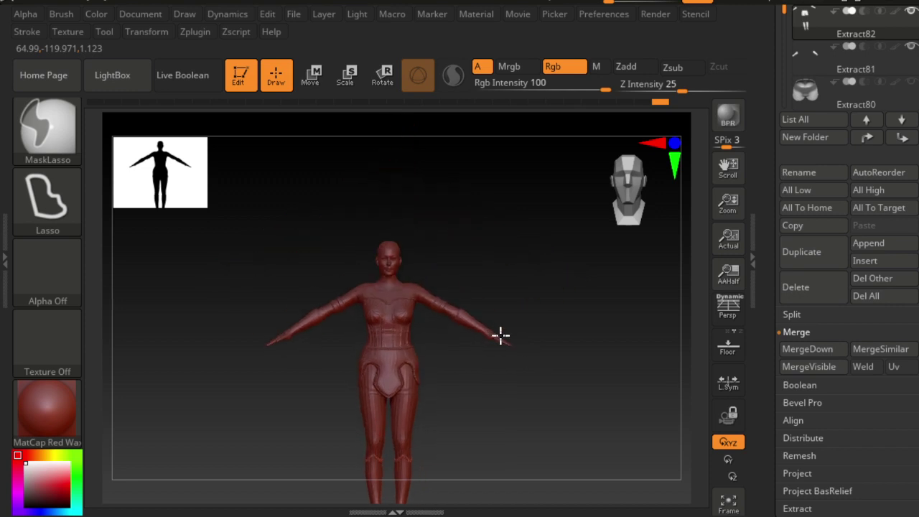
{"action": "right_click_drag", "start_coordinate": [484, 418], "coordinate": [500, 367], "text": "alt"}
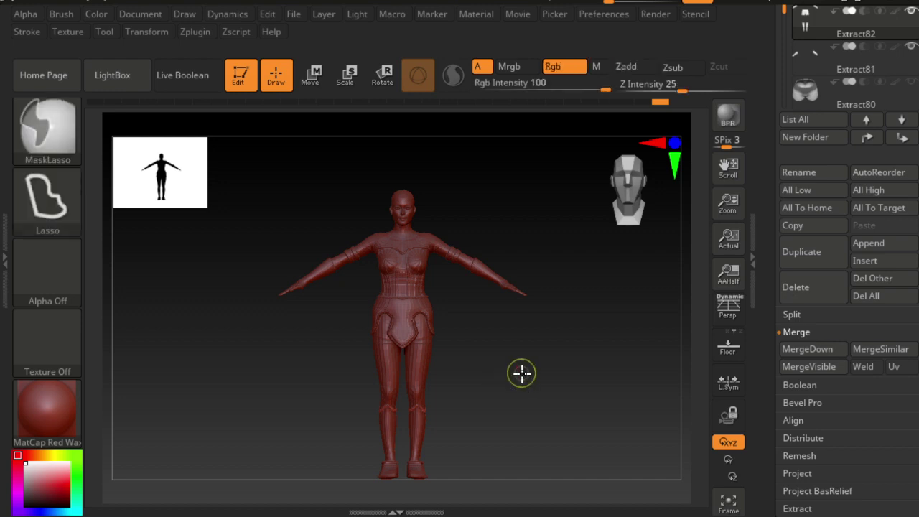
{"action": "mouse_move", "coordinate": [522, 373]}
{"action": "right_mouse_down", "text": "ctrl"}
{"action": "mouse_move", "coordinate": [552, 294]}
{"action": "mouse_move", "coordinate": [525, 445]}
{"action": "right_mouse_up", "text": "ctrl"}
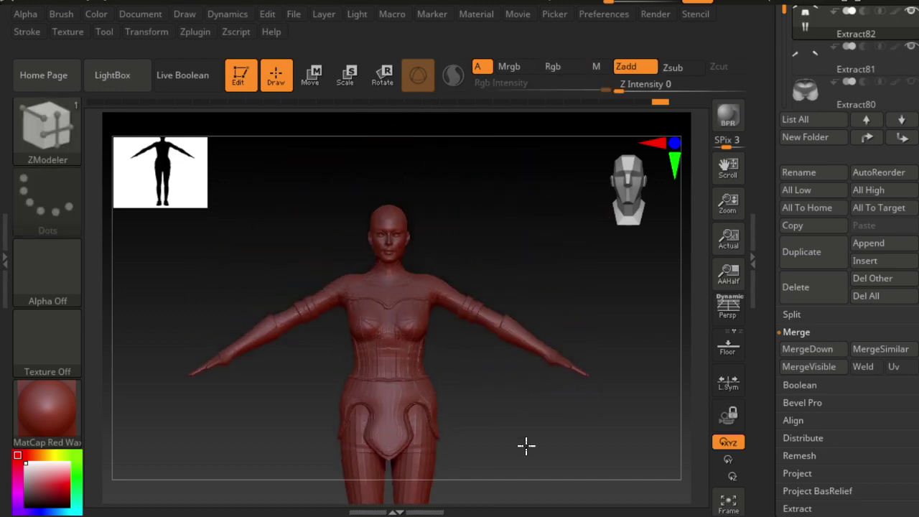
{"action": "mouse_move", "coordinate": [582, 416]}
{"action": "right_mouse_down", "text": "ctrl"}
{"action": "mouse_move", "coordinate": [537, 390]}
{"action": "mouse_move", "coordinate": [630, 425]}
{"action": "right_mouse_up", "text": "ctrl"}
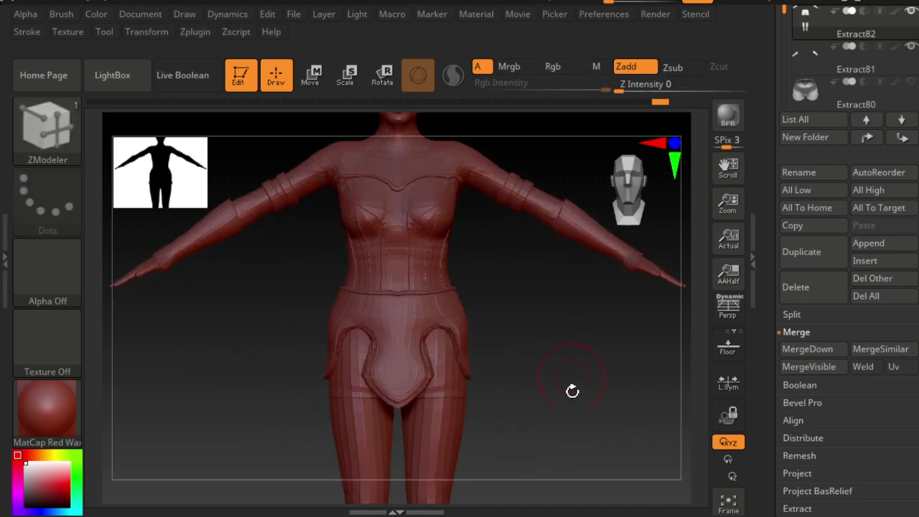
{"action": "right_click_drag", "start_coordinate": [570, 390], "coordinate": [574, 447], "text": "alt"}
{"action": "left_click_drag", "start_coordinate": [788, 74], "coordinate": [786, 107]}
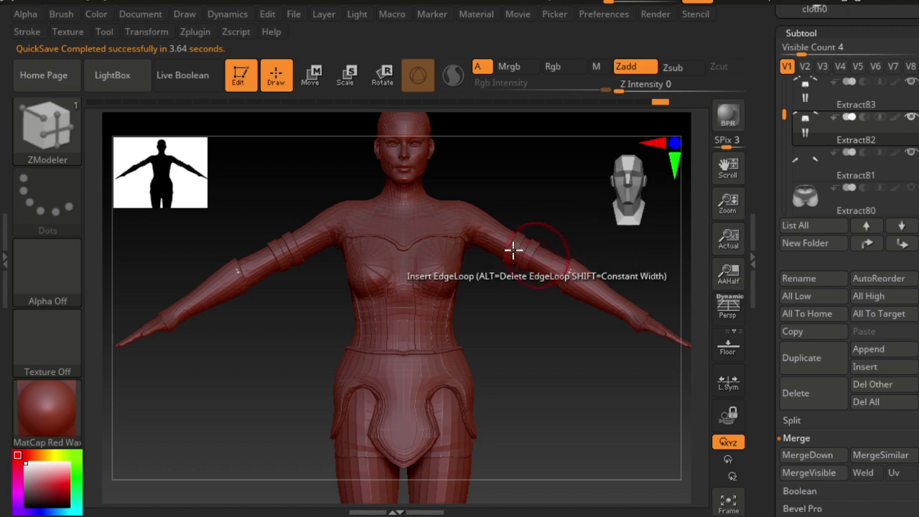
Select Extract83 and lasso-mask the band around the upper arm.
{"action": "key", "text": "ctrl"}
{"action": "mouse_move", "coordinate": [517, 210]}
{"action": "left_mouse_down", "text": "ctrl"}
{"action": "mouse_move", "coordinate": [493, 222]}
{"action": "mouse_move", "coordinate": [523, 298]}
{"action": "mouse_move", "coordinate": [508, 212]}
{"action": "left_mouse_up", "text": "ctrl"}
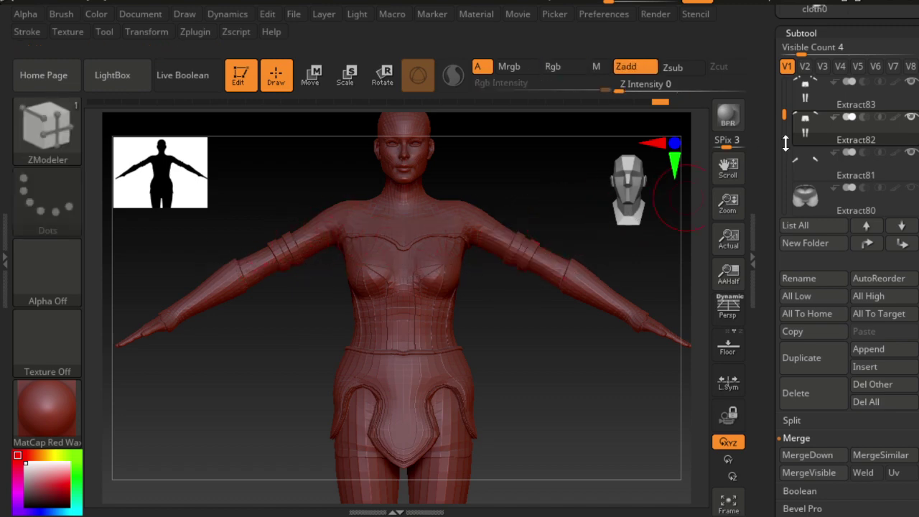
{"action": "left_click", "coordinate": [431, 280], "text": "alt"}
{"action": "key", "text": "ctrl"}
{"action": "mouse_move", "coordinate": [549, 208]}
{"action": "left_mouse_down", "text": "ctrl"}
{"action": "mouse_move", "coordinate": [493, 290]}
{"action": "mouse_move", "coordinate": [545, 230]}
{"action": "left_mouse_up", "text": "ctrl"}
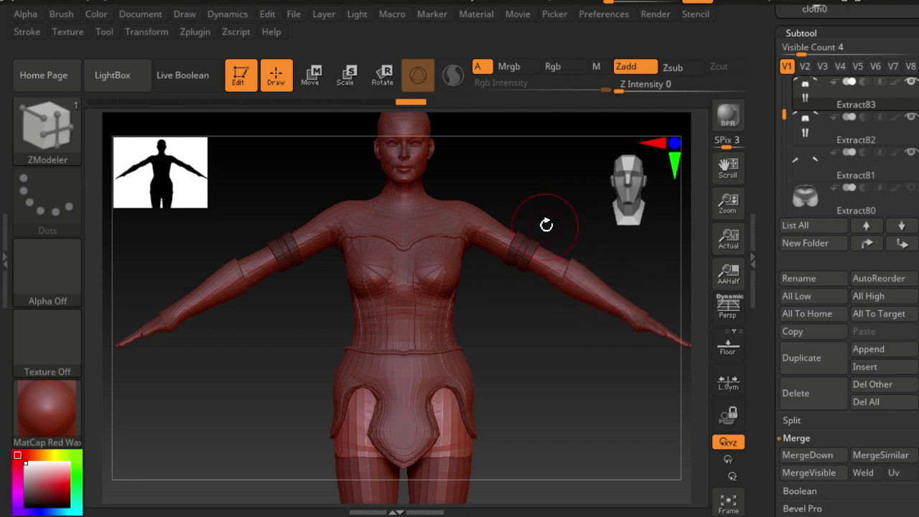
{"action": "mouse_move", "coordinate": [561, 214]}
{"action": "left_mouse_down", "text": "ctrl"}
{"action": "mouse_move", "coordinate": [544, 260]}
{"action": "mouse_move", "coordinate": [549, 240]}
{"action": "left_mouse_up", "text": "ctrl"}
{"action": "scroll", "coordinate": [831, 406], "scroll_direction": "down", "scroll_amount": 3}
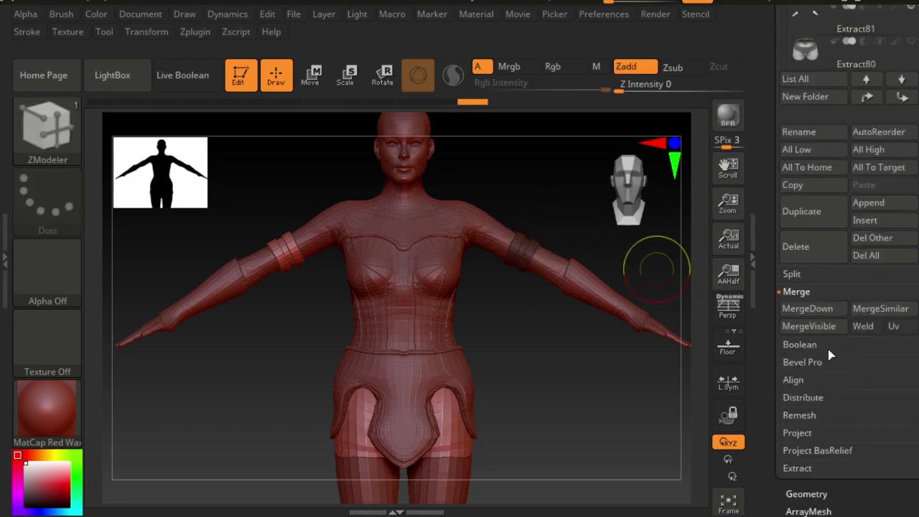
{"action": "scroll", "coordinate": [826, 343], "scroll_direction": "down", "scroll_amount": 6}
{"action": "scroll", "coordinate": [826, 342], "scroll_direction": "down", "scroll_amount": 2}
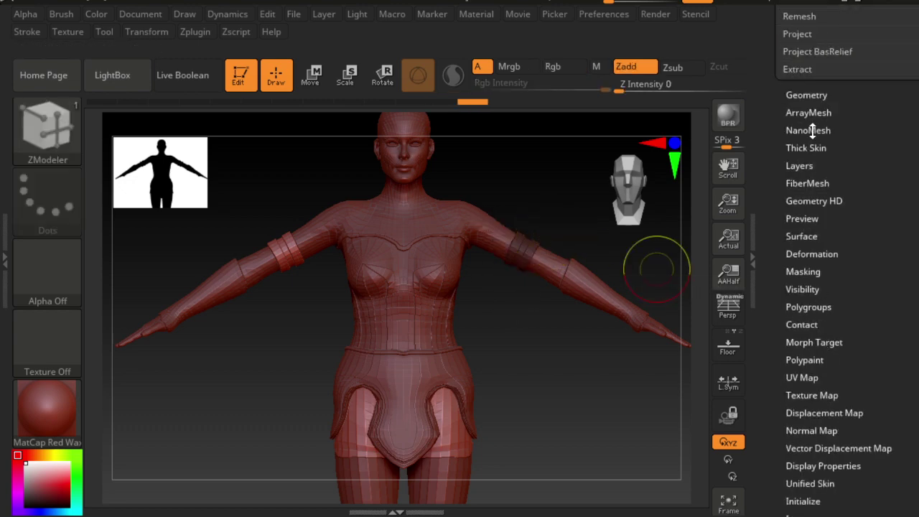
Hide all unmasked geometry on Extract83 from the Visibility options.
{"action": "left_click", "coordinate": [816, 280]}
{"action": "left_click_drag", "start_coordinate": [816, 280], "coordinate": [871, 138]}
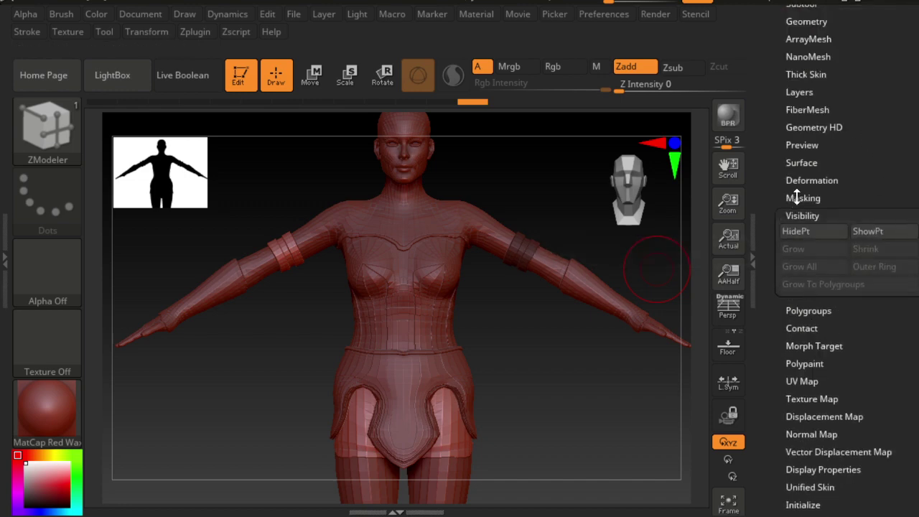
{"action": "left_click", "coordinate": [807, 235]}
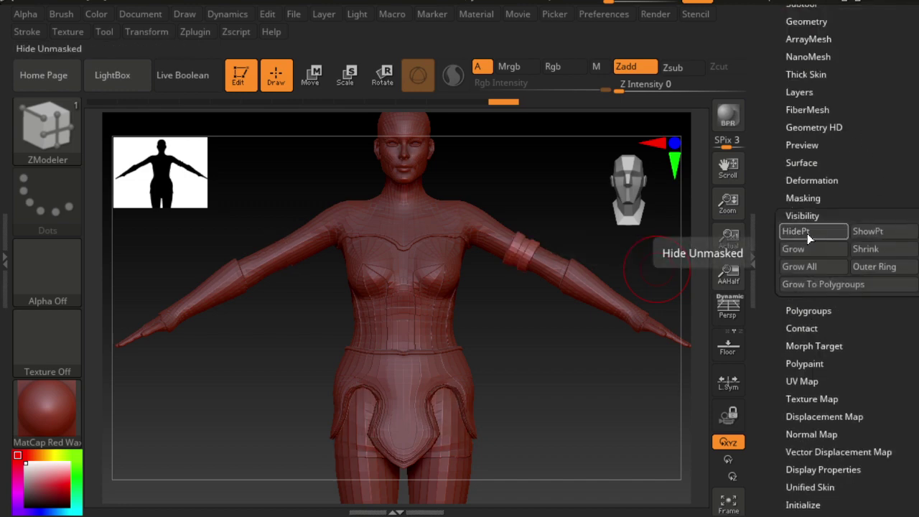
Delete the hidden polygons with Geometry > Modify Topology > Del Hidden.
{"action": "scroll", "coordinate": [833, 212], "scroll_direction": "up", "scroll_amount": 2}
{"action": "left_click", "coordinate": [832, 109]}
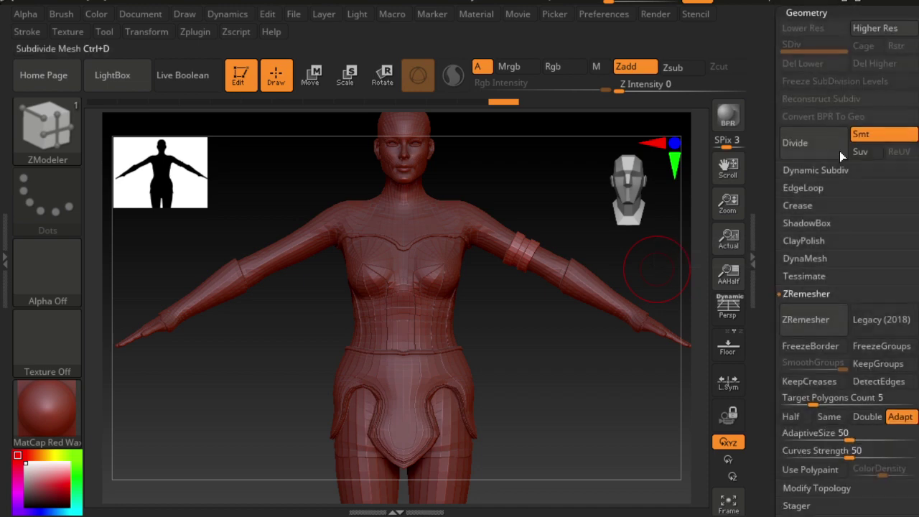
{"action": "scroll", "coordinate": [811, 316], "scroll_direction": "down", "scroll_amount": 1}
{"action": "scroll", "coordinate": [815, 374], "scroll_direction": "down", "scroll_amount": 1}
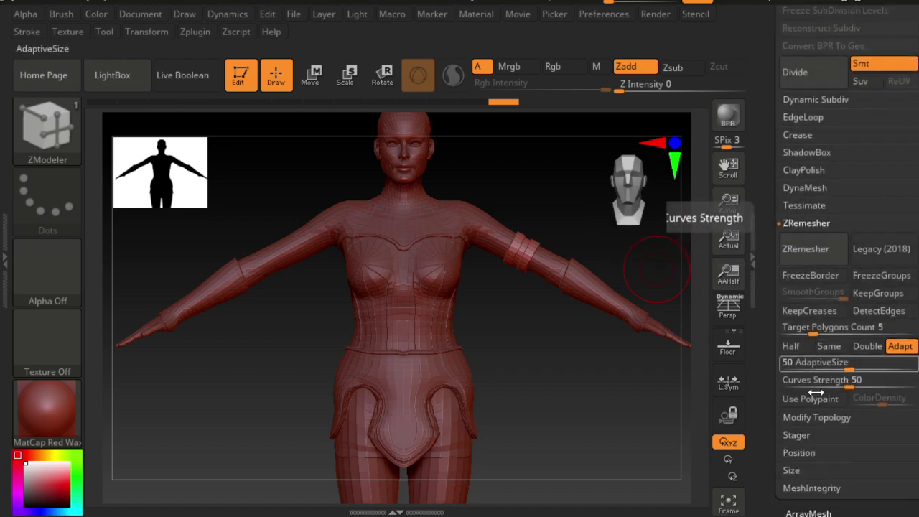
{"action": "left_click", "coordinate": [814, 415]}
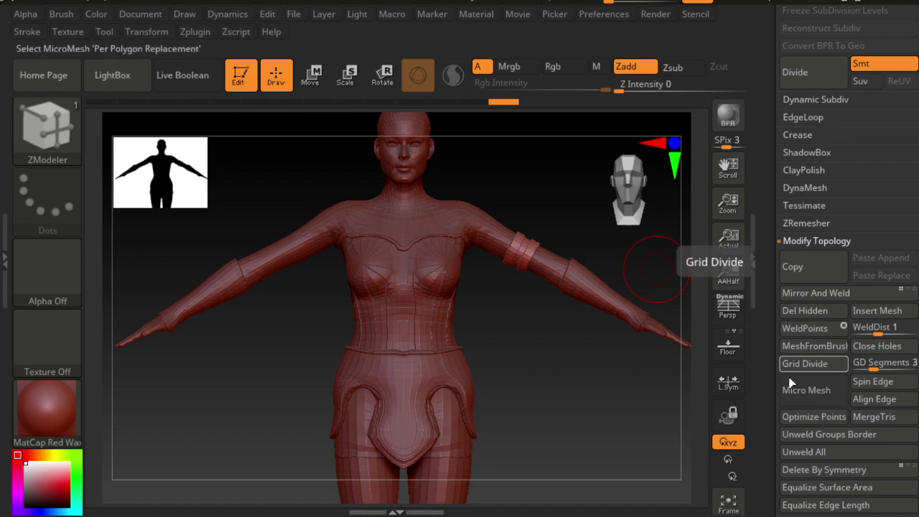
{"action": "left_click", "coordinate": [817, 294]}
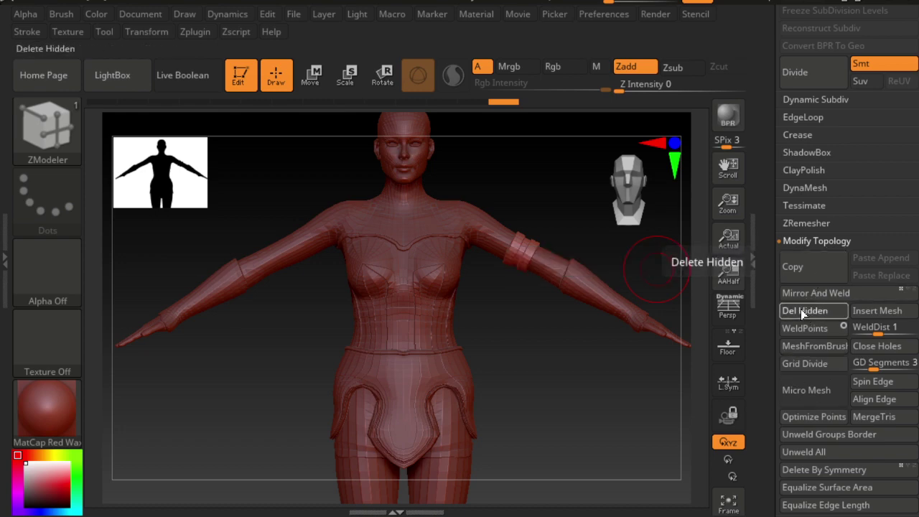
{"action": "scroll", "coordinate": [808, 310], "scroll_direction": "up", "scroll_amount": 2}
{"action": "scroll", "coordinate": [808, 311], "scroll_direction": "up", "scroll_amount": 4}
Step through Extract82, Extract81 and Extract80, then make Extract87 active in Move mode.
{"action": "scroll", "coordinate": [847, 287], "scroll_direction": "up", "scroll_amount": 3}
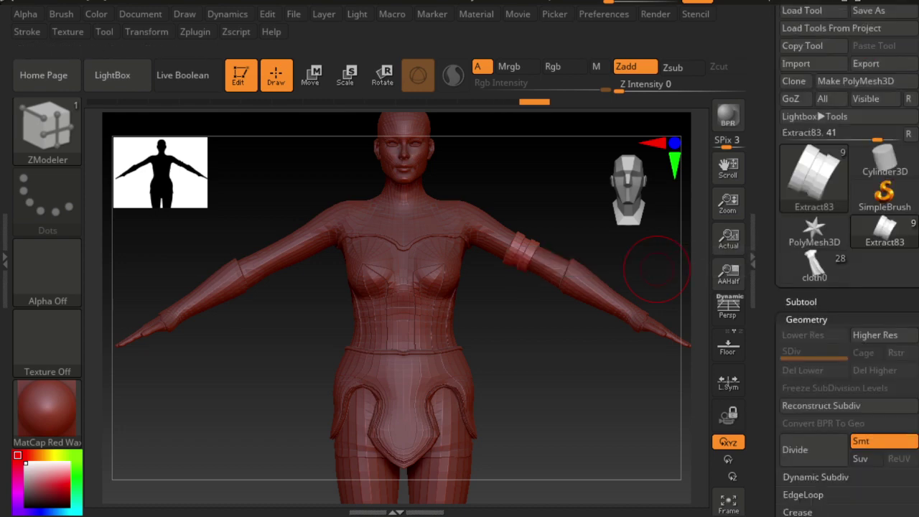
{"action": "left_click", "coordinate": [812, 301]}
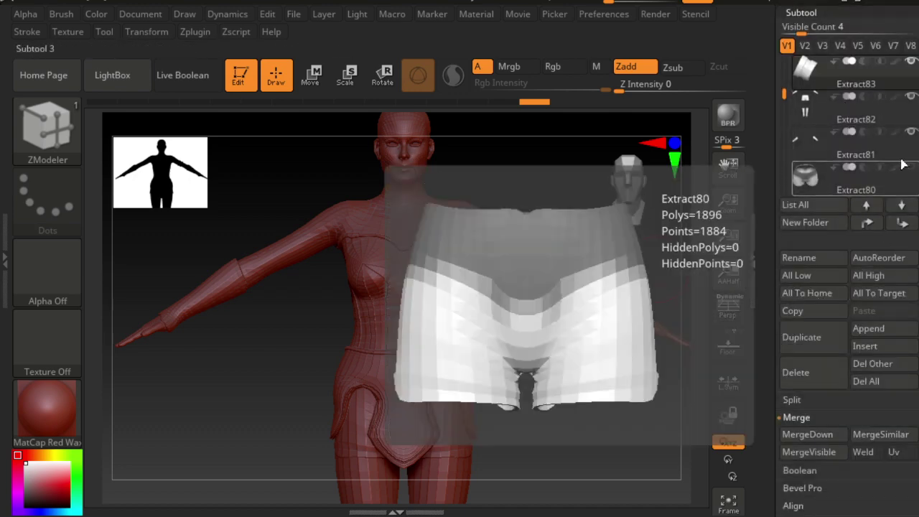
{"action": "left_click", "coordinate": [837, 111]}
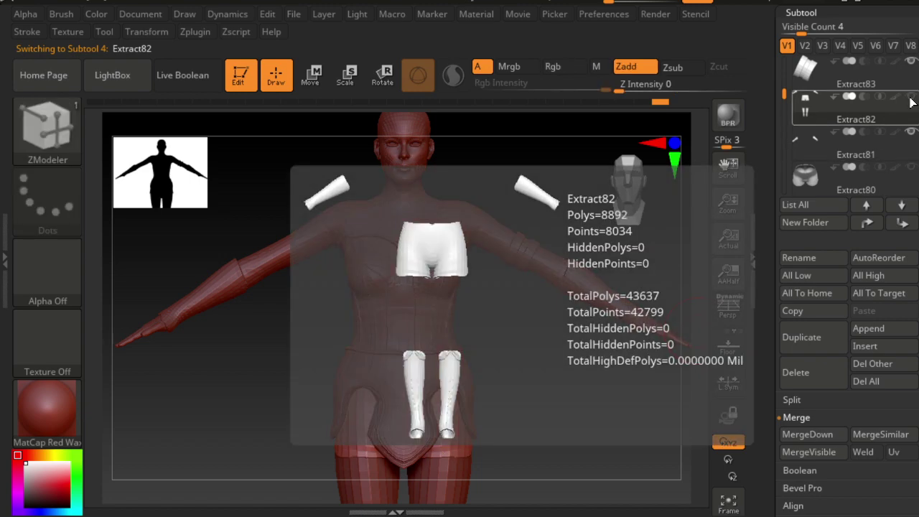
{"action": "left_click", "coordinate": [833, 147]}
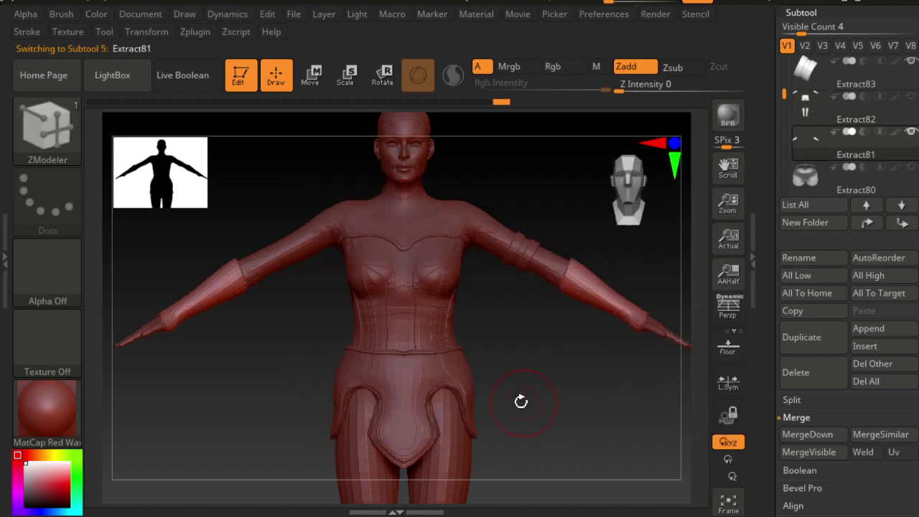
{"action": "mouse_move", "coordinate": [522, 400]}
{"action": "left_mouse_down"}
{"action": "mouse_move", "coordinate": [638, 395]}
{"action": "mouse_move", "coordinate": [513, 395]}
{"action": "mouse_move", "coordinate": [542, 396]}
{"action": "left_mouse_up"}
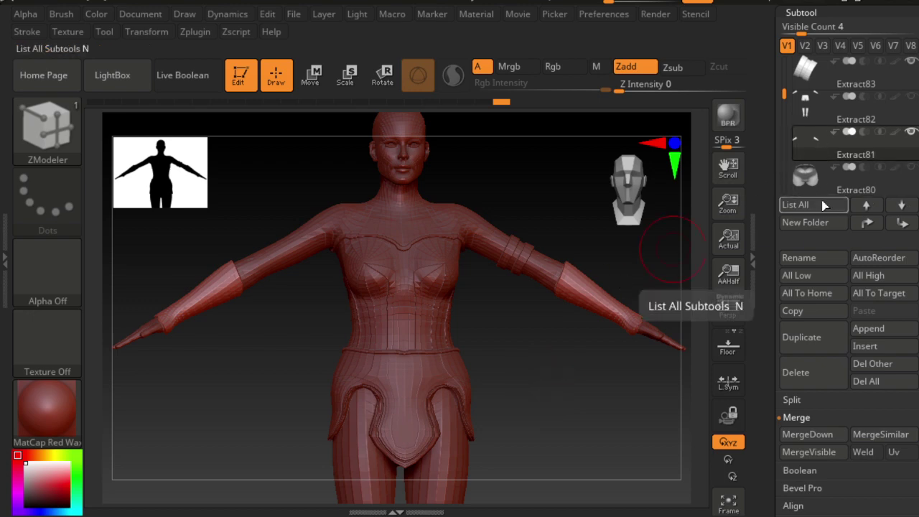
{"action": "left_click", "coordinate": [851, 172]}
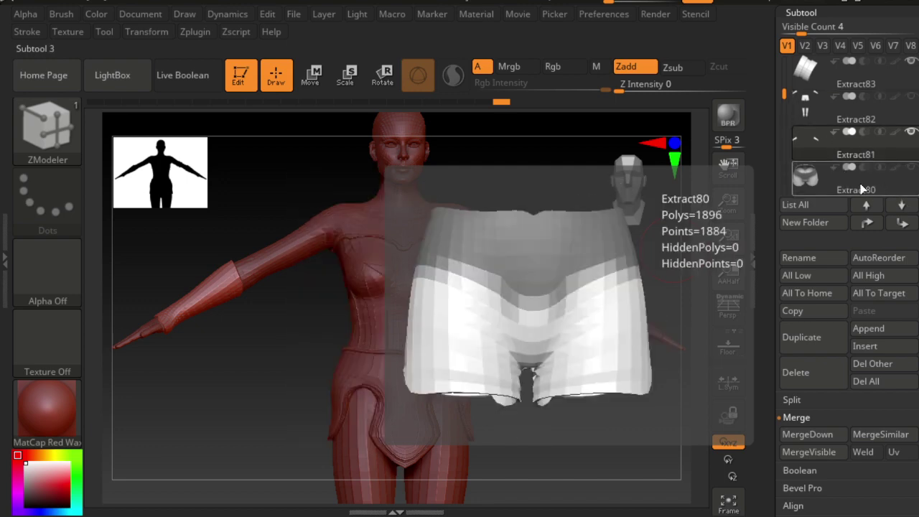
{"action": "scroll", "coordinate": [861, 178], "scroll_direction": "down", "scroll_amount": 1}
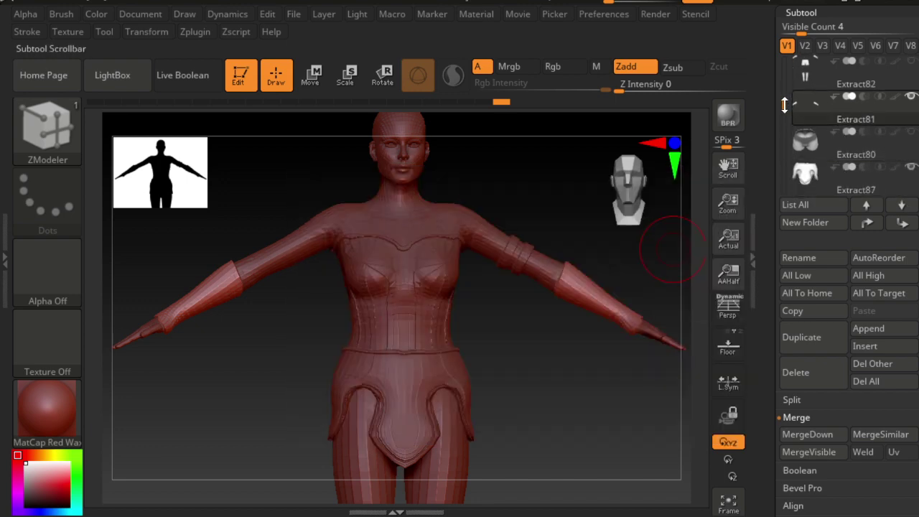
{"action": "left_click", "coordinate": [871, 189]}
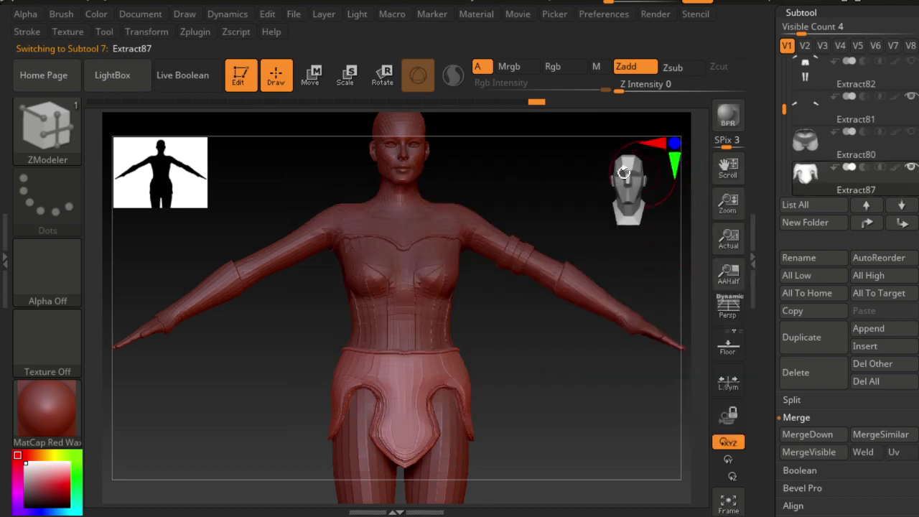
{"action": "left_click", "coordinate": [311, 75]}
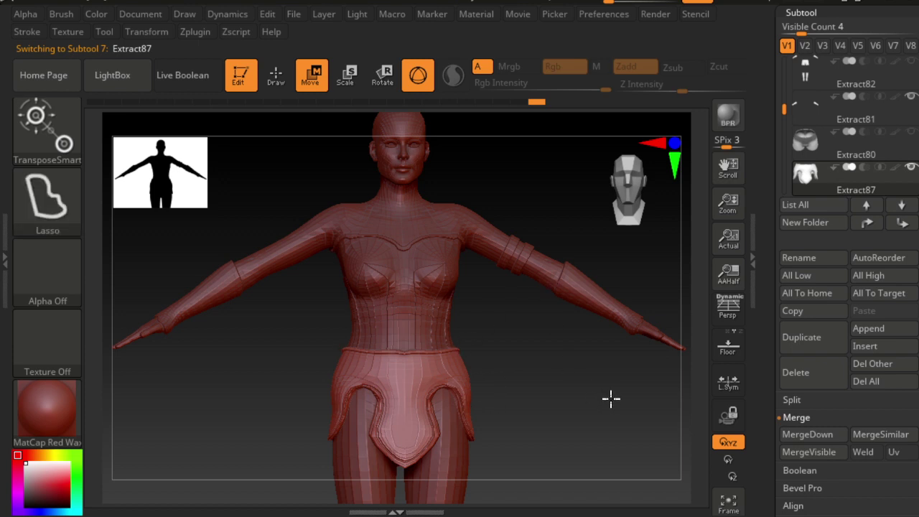
Orbit around the whole figure to inspect it from front, back and side.
{"action": "mouse_move", "coordinate": [610, 396]}
{"action": "right_mouse_down", "text": "ctrl"}
{"action": "mouse_move", "coordinate": [555, 304]}
{"action": "mouse_move", "coordinate": [560, 374]}
{"action": "right_mouse_up", "text": "ctrl"}
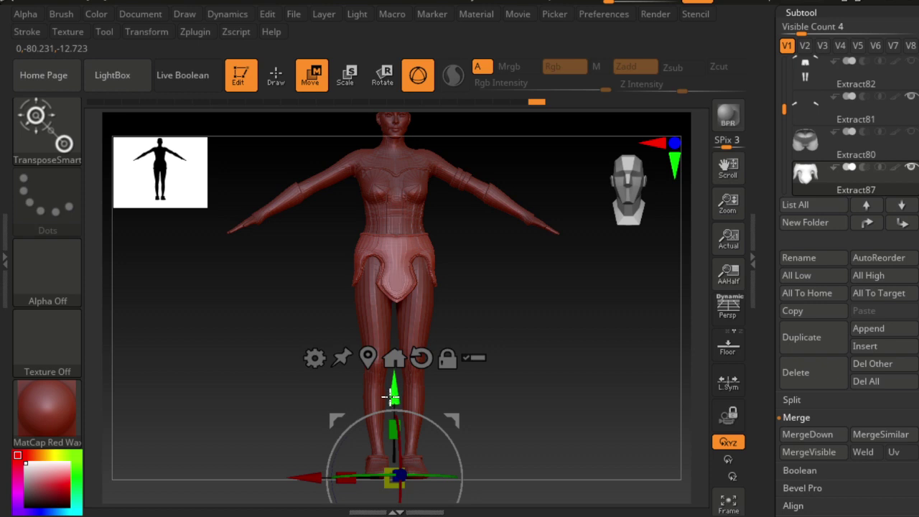
{"action": "left_click_drag", "start_coordinate": [390, 396], "coordinate": [389, 408]}
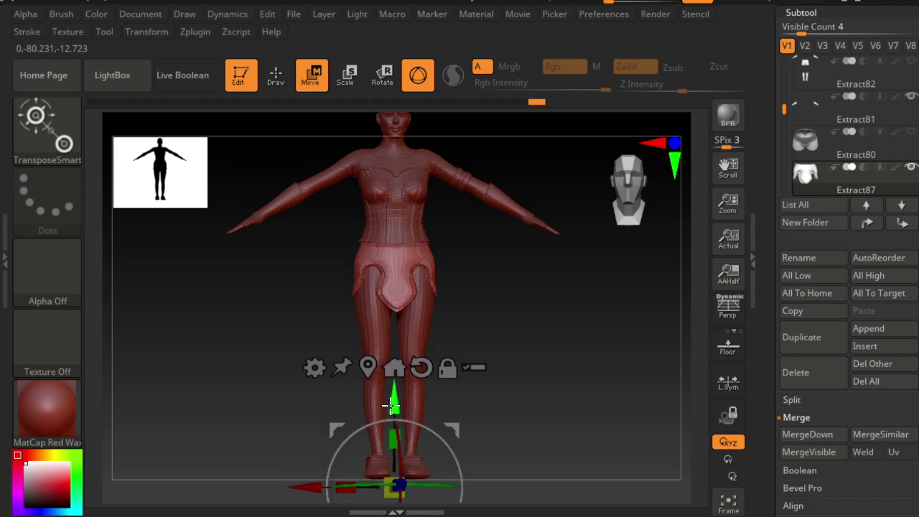
{"action": "left_click_drag", "start_coordinate": [568, 378], "coordinate": [450, 373]}
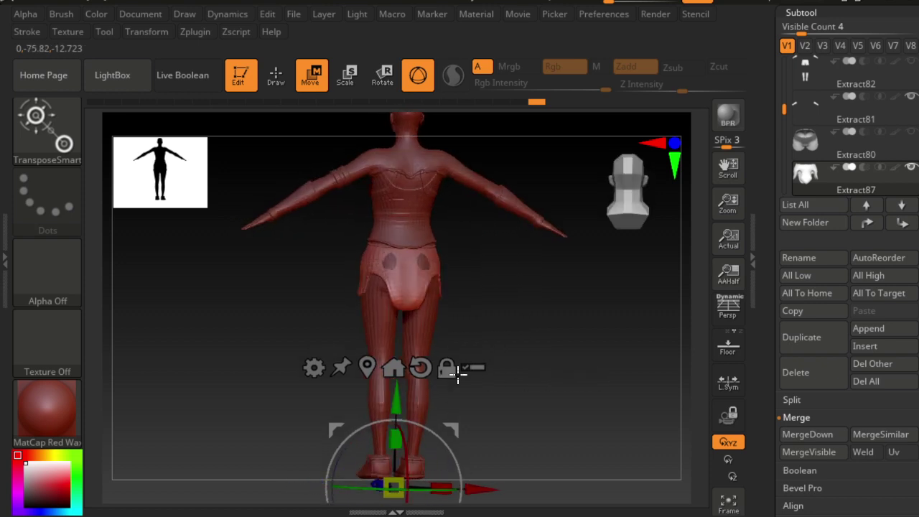
{"action": "mouse_move", "coordinate": [478, 339]}
{"action": "left_mouse_down"}
{"action": "mouse_move", "coordinate": [558, 308]}
{"action": "mouse_move", "coordinate": [610, 305]}
{"action": "mouse_move", "coordinate": [574, 304]}
{"action": "mouse_move", "coordinate": [581, 277]}
{"action": "mouse_move", "coordinate": [584, 352]}
{"action": "mouse_move", "coordinate": [604, 327]}
{"action": "mouse_move", "coordinate": [609, 349]}
{"action": "mouse_move", "coordinate": [529, 357]}
{"action": "left_mouse_up"}
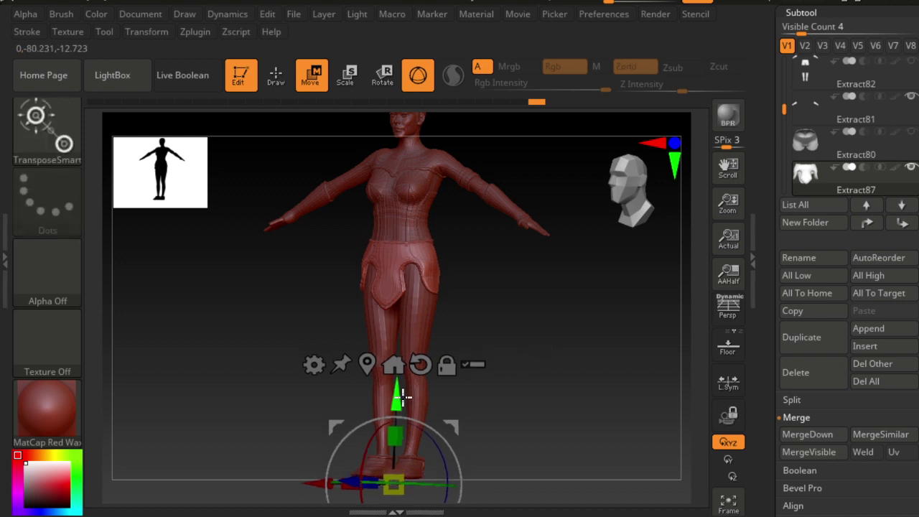
{"action": "mouse_move", "coordinate": [460, 381]}
{"action": "left_mouse_down"}
{"action": "mouse_move", "coordinate": [546, 366]}
{"action": "mouse_move", "coordinate": [449, 371]}
{"action": "mouse_move", "coordinate": [468, 383]}
{"action": "mouse_move", "coordinate": [543, 328]}
{"action": "mouse_move", "coordinate": [531, 319]}
{"action": "mouse_move", "coordinate": [544, 314]}
{"action": "left_mouse_up"}
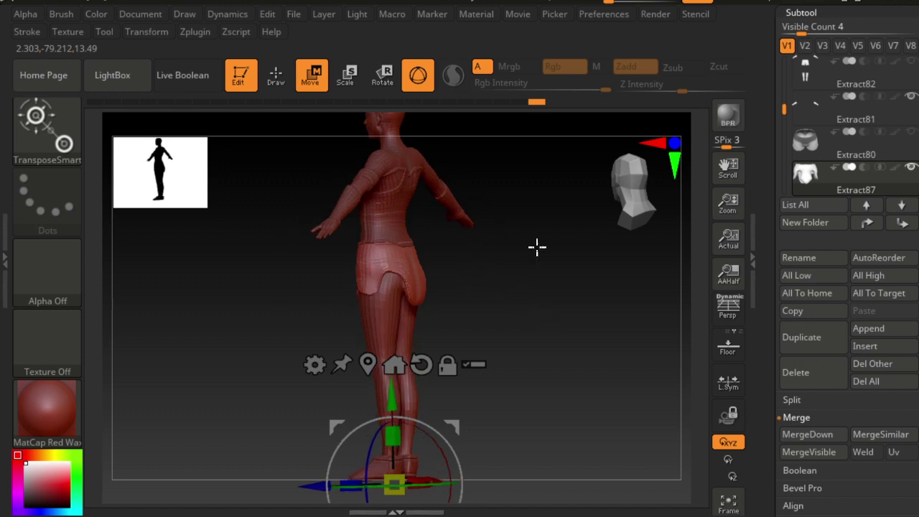
Select the Move brush and return to Draw mode.
{"action": "key", "text": "b"}
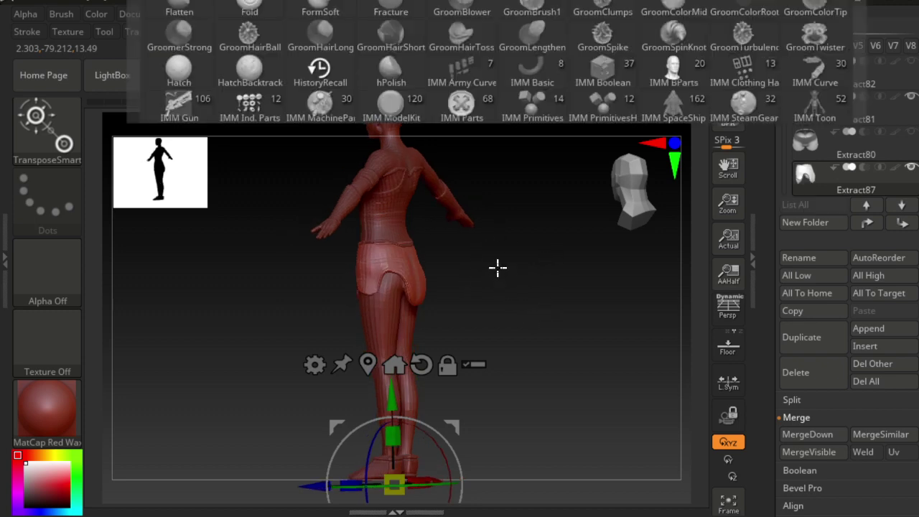
{"action": "key", "text": "m"}
{"action": "key", "text": "v"}
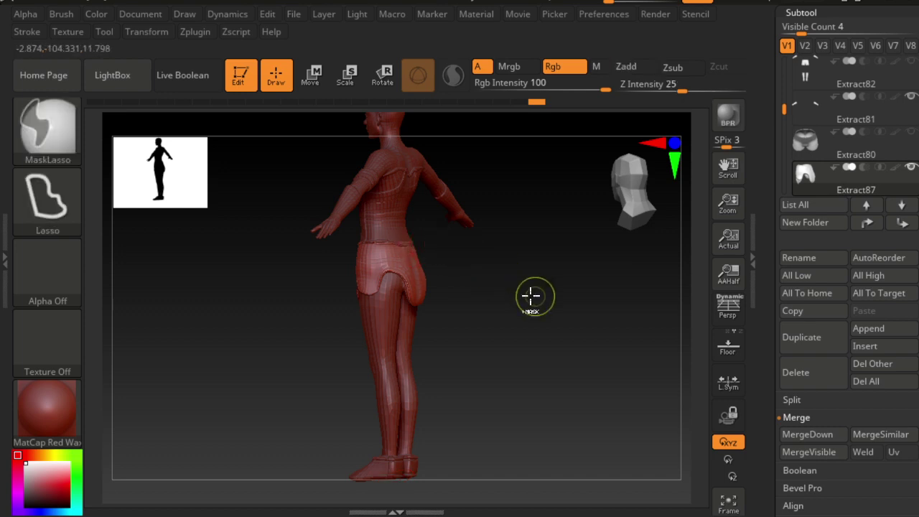
Pull the skirt's side flap tip lower and narrow the back panel's rounded bottom.
{"action": "scroll", "coordinate": [529, 297], "scroll_direction": "up", "scroll_amount": 2}
{"action": "scroll", "coordinate": [580, 335], "scroll_direction": "up", "scroll_amount": 3}
{"action": "scroll", "coordinate": [498, 252], "scroll_direction": "up", "scroll_amount": 3}
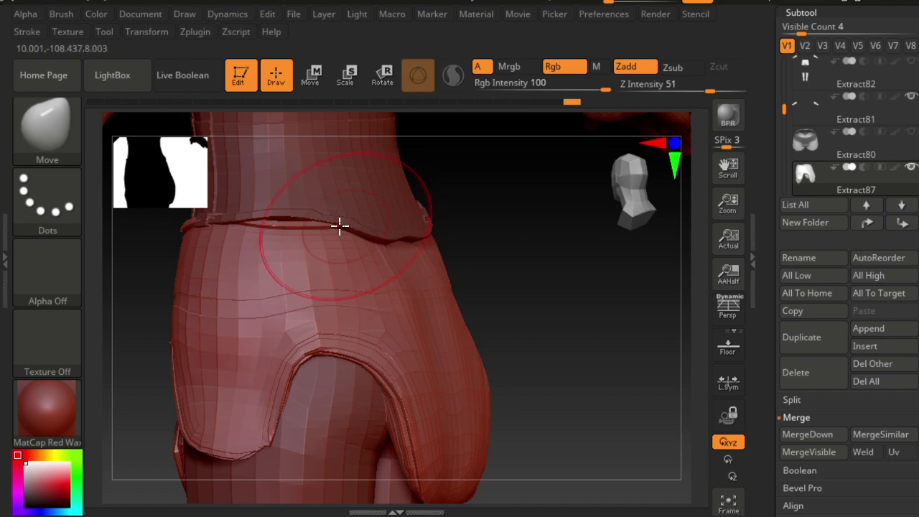
{"action": "left_click_drag", "start_coordinate": [452, 233], "coordinate": [476, 228]}
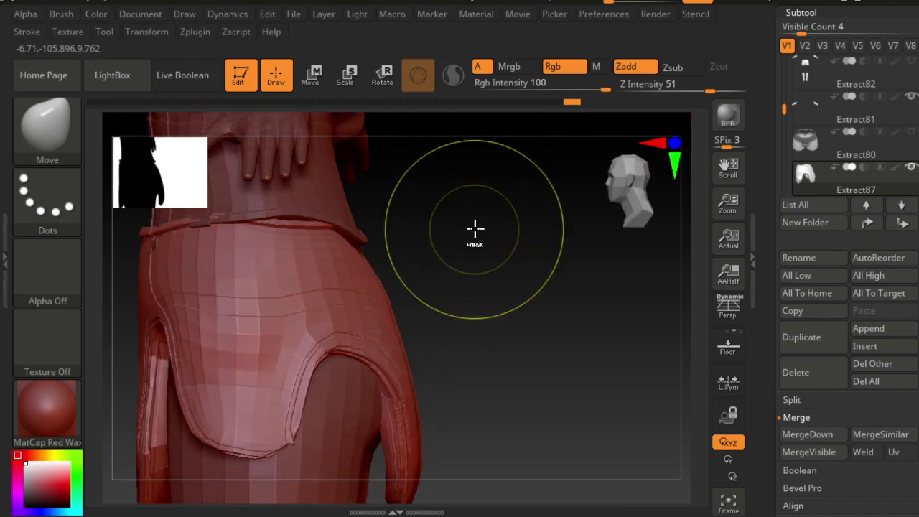
{"action": "key", "text": "ctrl"}
{"action": "key", "text": "ctrl"}
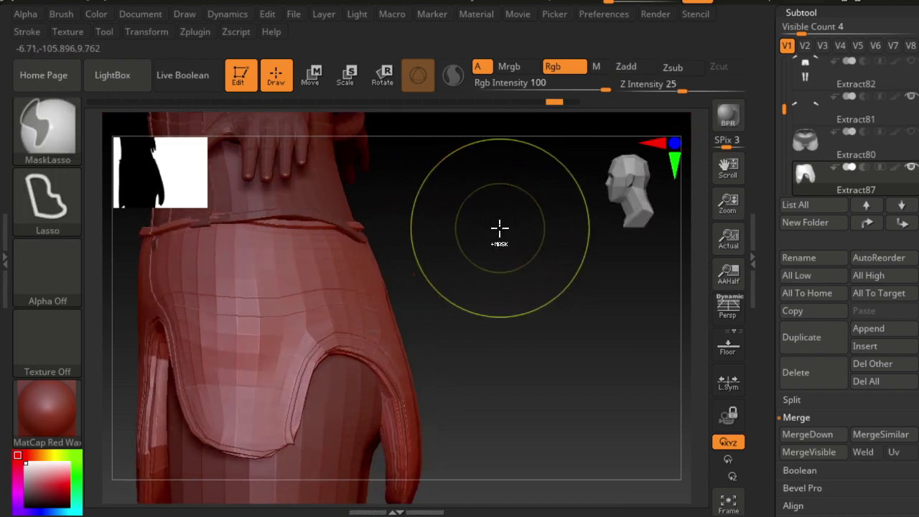
{"action": "mouse_move", "coordinate": [482, 248]}
{"action": "left_mouse_down"}
{"action": "mouse_move", "coordinate": [430, 244]}
{"action": "mouse_move", "coordinate": [486, 268]}
{"action": "mouse_move", "coordinate": [492, 249]}
{"action": "left_mouse_up"}
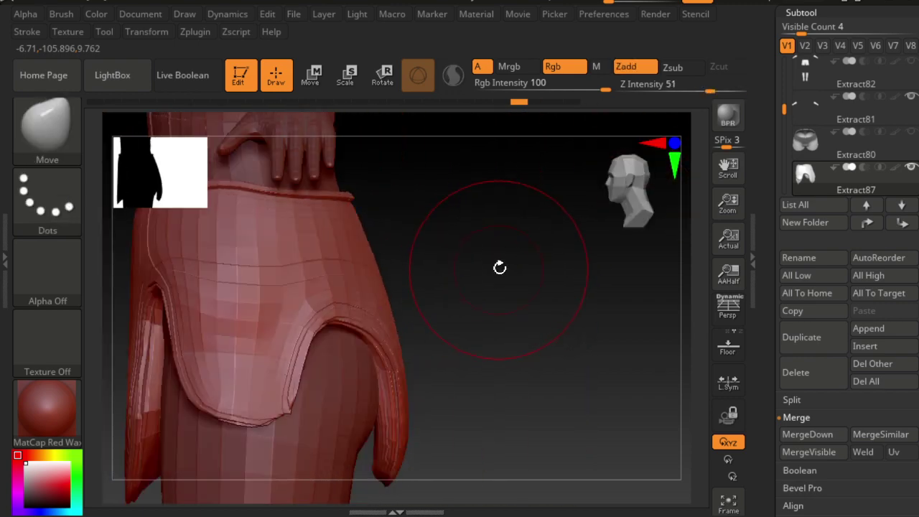
{"action": "left_click_drag", "start_coordinate": [474, 298], "coordinate": [543, 217]}
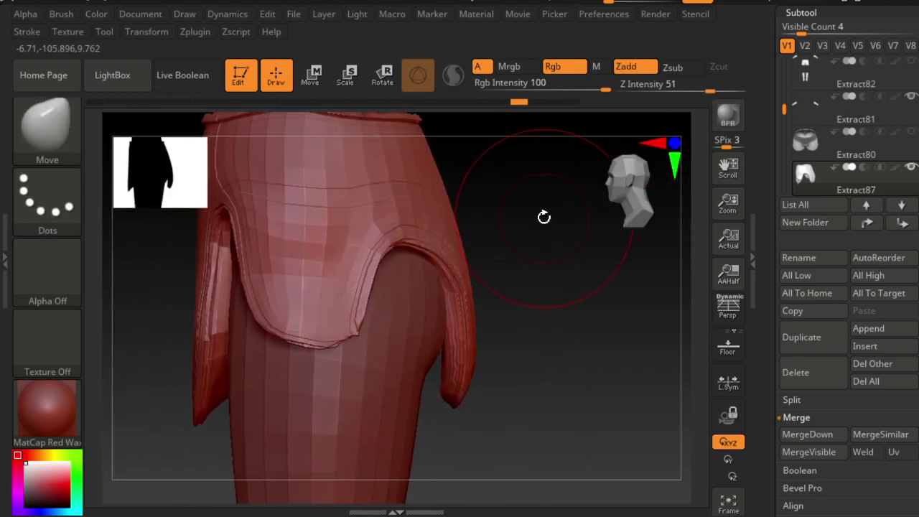
{"action": "left_click_drag", "start_coordinate": [531, 342], "coordinate": [537, 330]}
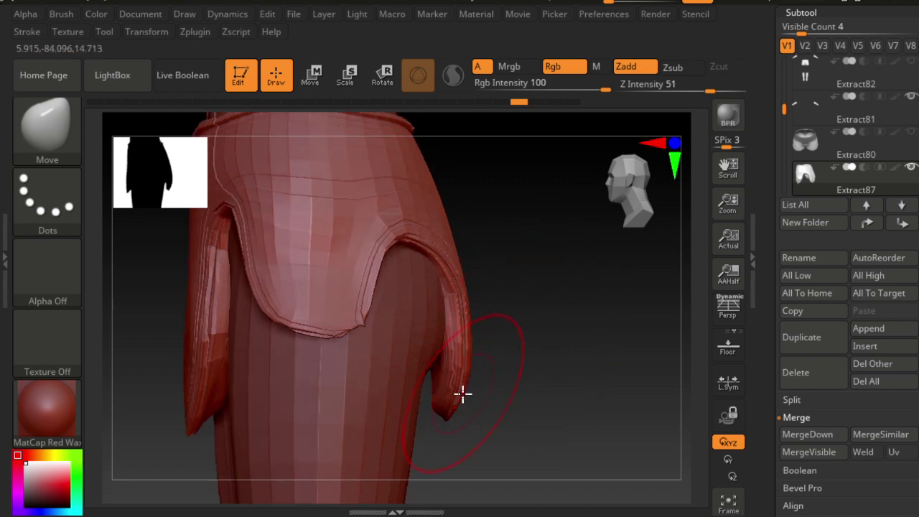
{"action": "mouse_move", "coordinate": [461, 399]}
{"action": "left_mouse_down"}
{"action": "mouse_move", "coordinate": [449, 442]}
{"action": "mouse_move", "coordinate": [478, 407]}
{"action": "left_mouse_up"}
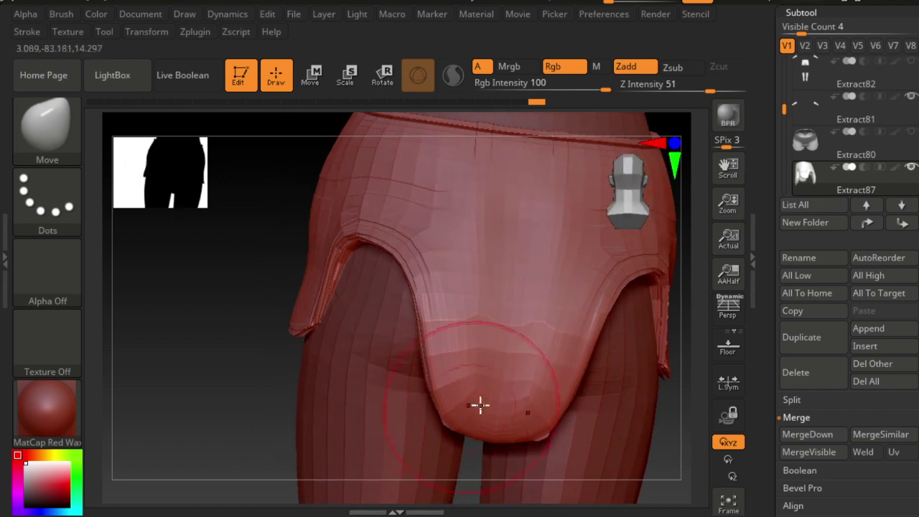
{"action": "mouse_move", "coordinate": [586, 349]}
{"action": "left_mouse_down"}
{"action": "mouse_move", "coordinate": [531, 423]}
{"action": "mouse_move", "coordinate": [531, 441]}
{"action": "left_mouse_up"}
{"action": "mouse_move", "coordinate": [556, 408]}
{"action": "left_mouse_down"}
{"action": "mouse_move", "coordinate": [572, 373]}
{"action": "mouse_move", "coordinate": [563, 364]}
{"action": "mouse_move", "coordinate": [580, 366]}
{"action": "left_mouse_up"}
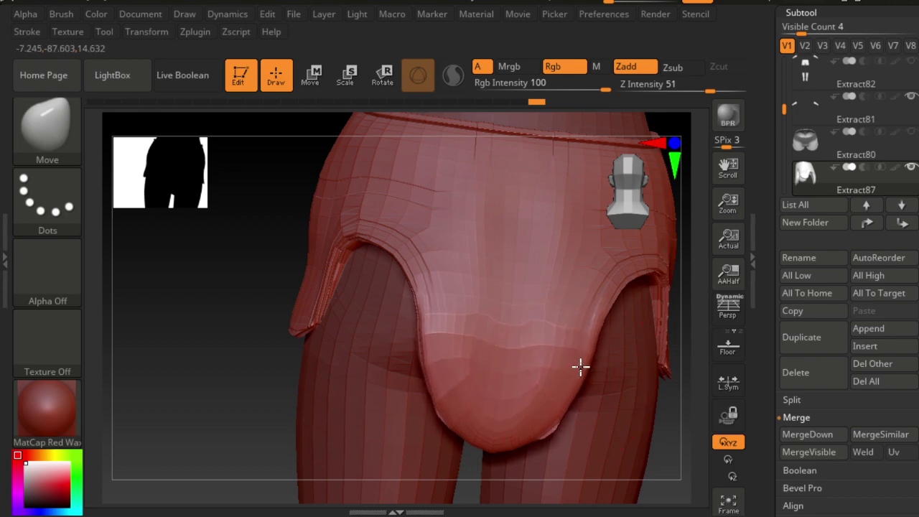
Rotate and zoom out to a near-front view of the torso, arm and belt.
{"action": "mouse_move", "coordinate": [273, 410]}
{"action": "left_mouse_down"}
{"action": "mouse_move", "coordinate": [334, 428]}
{"action": "mouse_move", "coordinate": [308, 424]}
{"action": "mouse_move", "coordinate": [338, 394]}
{"action": "mouse_move", "coordinate": [336, 406]}
{"action": "mouse_move", "coordinate": [416, 409]}
{"action": "left_mouse_up"}
{"action": "left_click_drag", "start_coordinate": [396, 377], "coordinate": [338, 400]}
{"action": "right_click_drag", "start_coordinate": [304, 395], "coordinate": [263, 355], "text": "ctrl"}
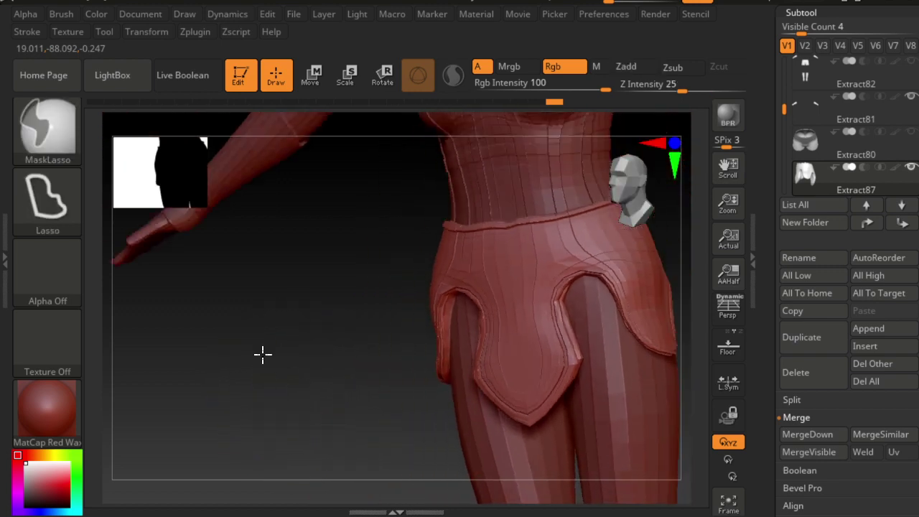
{"action": "left_click_drag", "start_coordinate": [262, 354], "coordinate": [407, 376]}
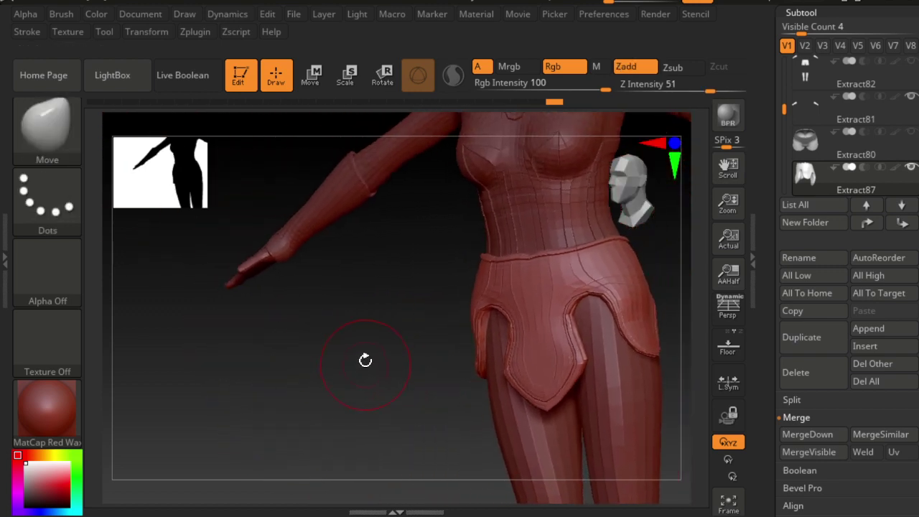
{"action": "key", "text": "ctrl"}
{"action": "mouse_move", "coordinate": [352, 365]}
{"action": "left_mouse_down"}
{"action": "mouse_move", "coordinate": [372, 361]}
{"action": "mouse_move", "coordinate": [357, 376]}
{"action": "mouse_move", "coordinate": [297, 375]}
{"action": "mouse_move", "coordinate": [147, 301]}
{"action": "left_mouse_up"}
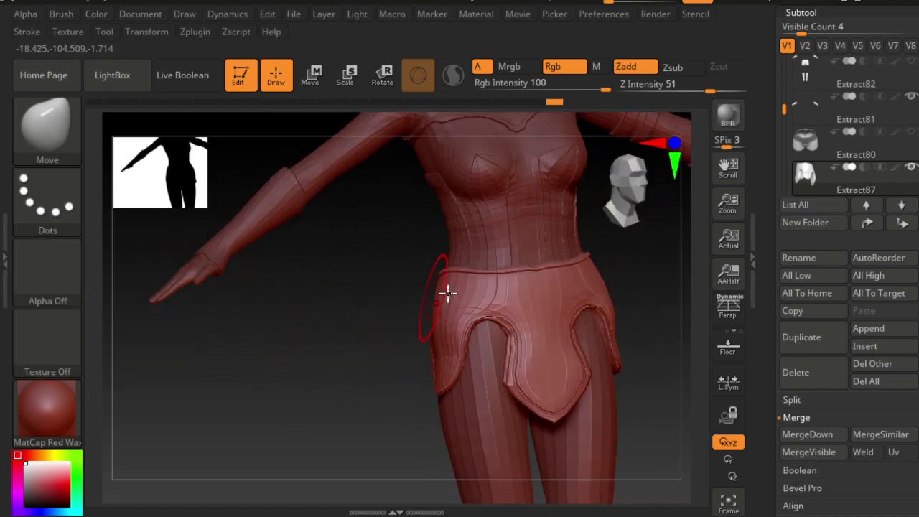
Check the texture and material lists, keeping texture off and the colour white.
{"action": "left_click", "coordinate": [37, 363]}
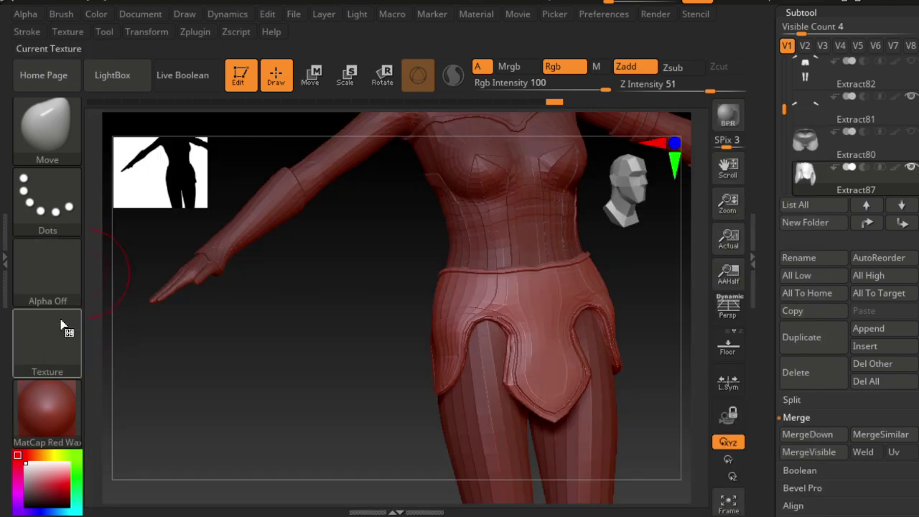
{"action": "left_click", "coordinate": [51, 394]}
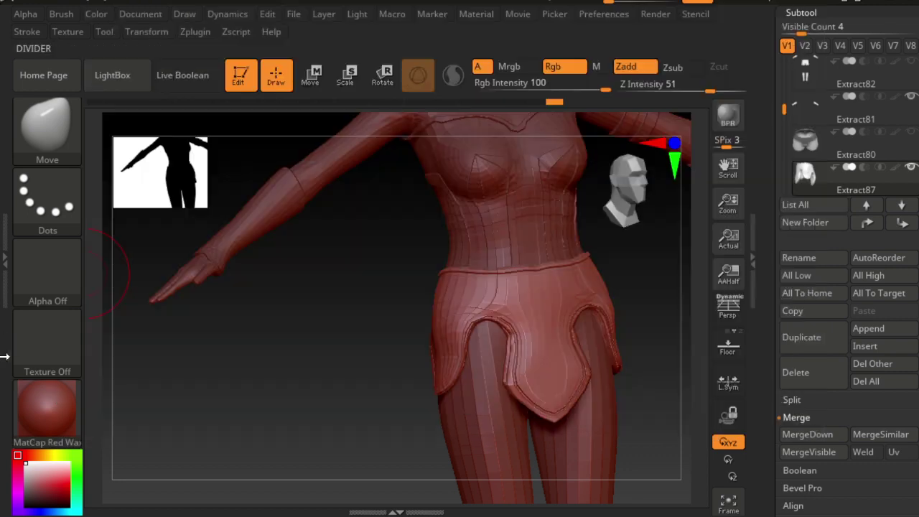
{"action": "left_click", "coordinate": [45, 348]}
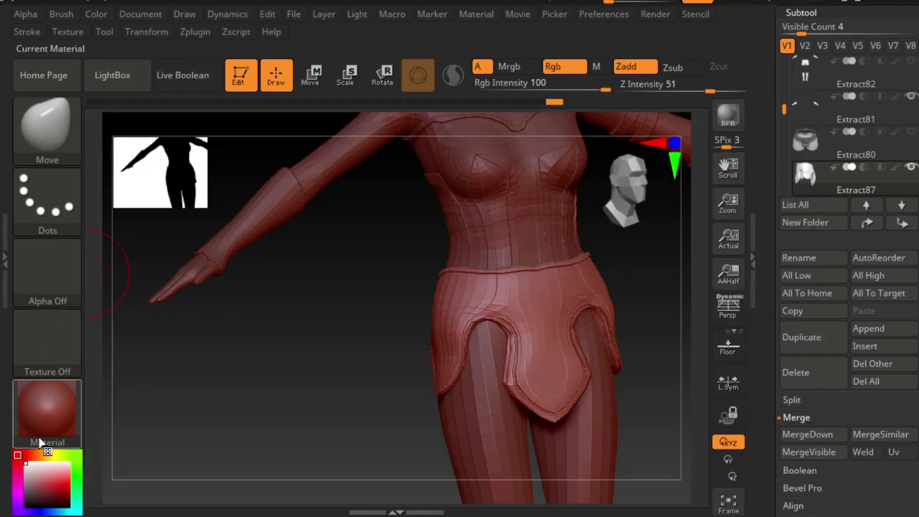
{"action": "left_click", "coordinate": [28, 502]}
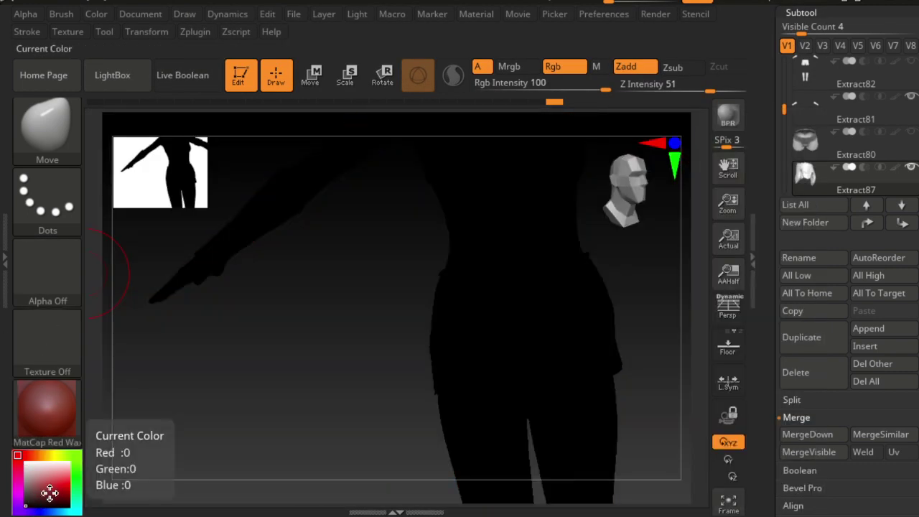
{"action": "left_click", "coordinate": [22, 460]}
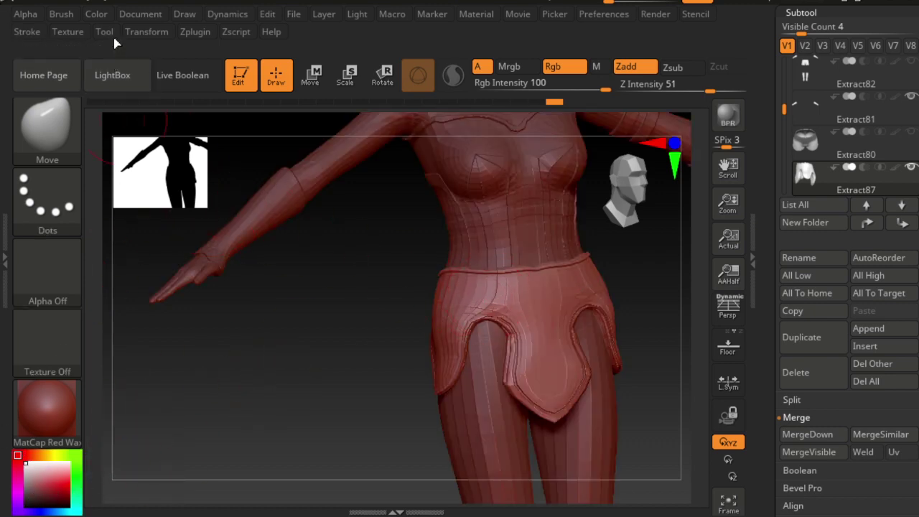
Fill the Extract87 loincloth with saturated blue (15,0,255).
{"action": "left_click", "coordinate": [101, 15]}
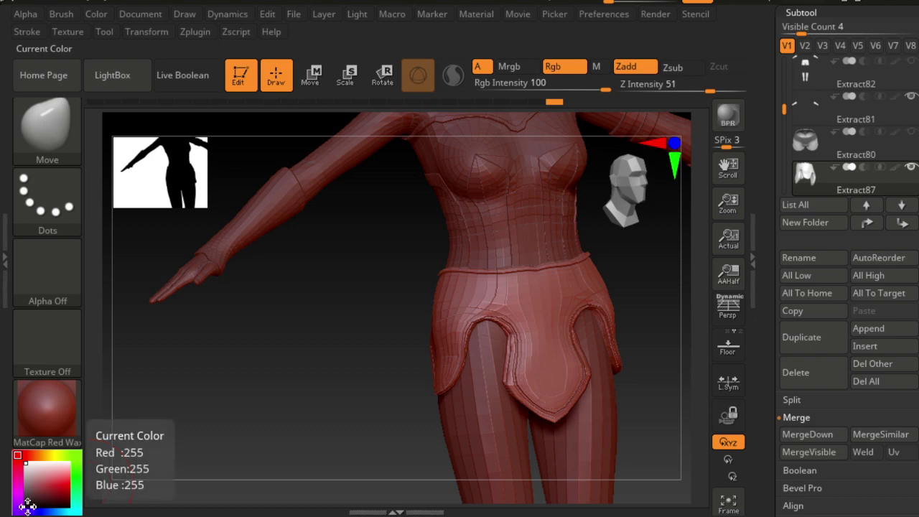
{"action": "left_click_drag", "start_coordinate": [29, 509], "coordinate": [43, 511]}
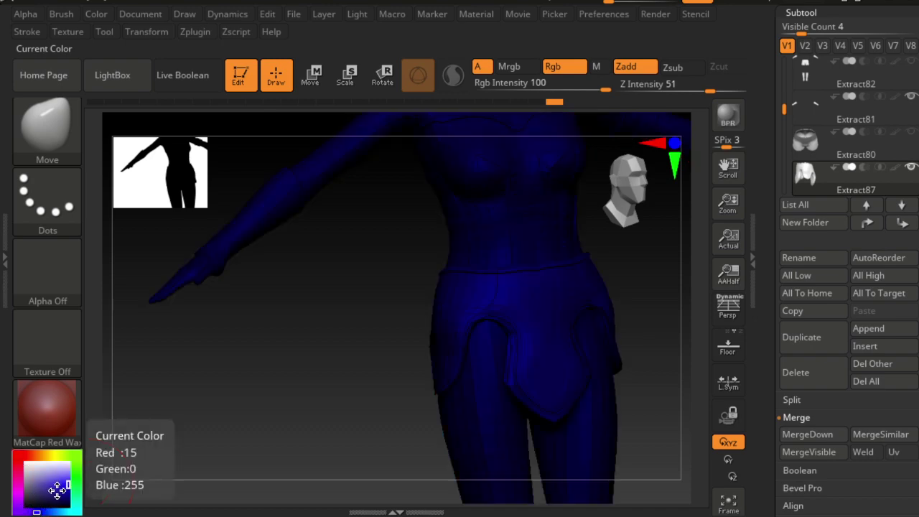
{"action": "left_click", "coordinate": [95, 14]}
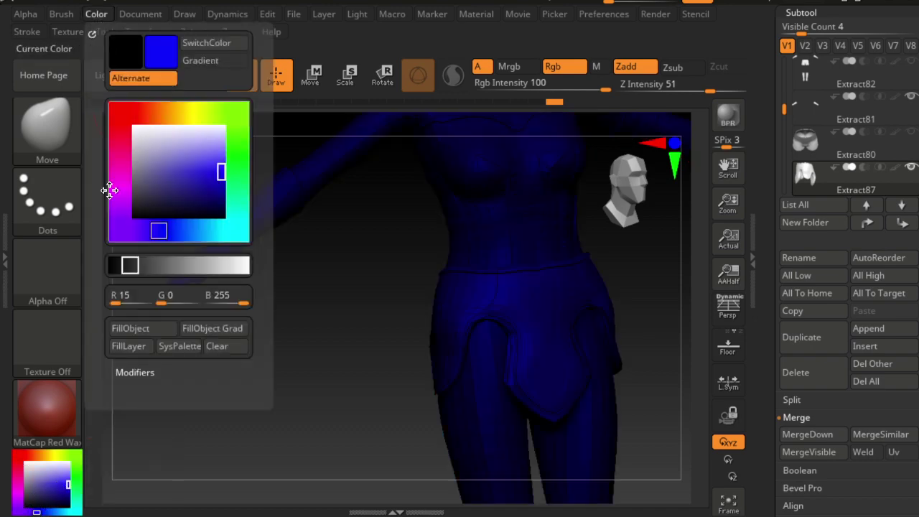
{"action": "left_click", "coordinate": [126, 329]}
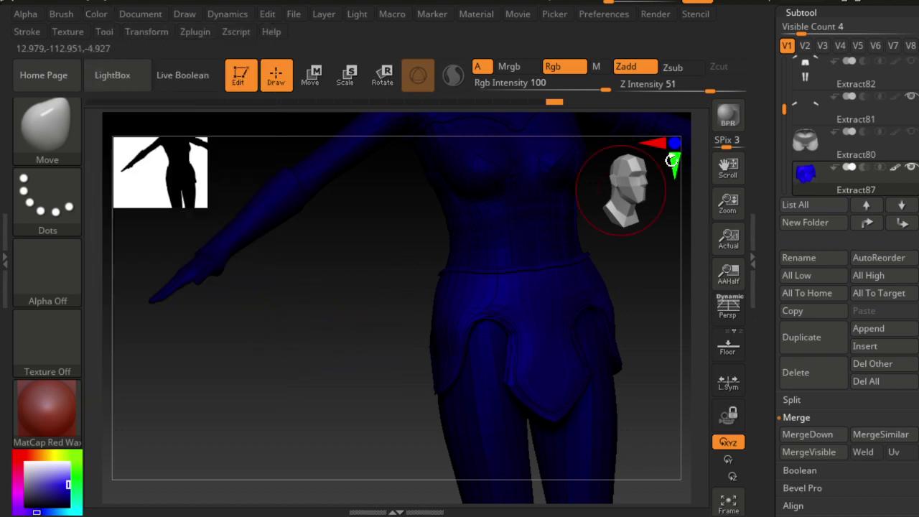
Make Extract81 active, hide the wireframe, and pick a greyish violet colour.
{"action": "left_click", "coordinate": [826, 147]}
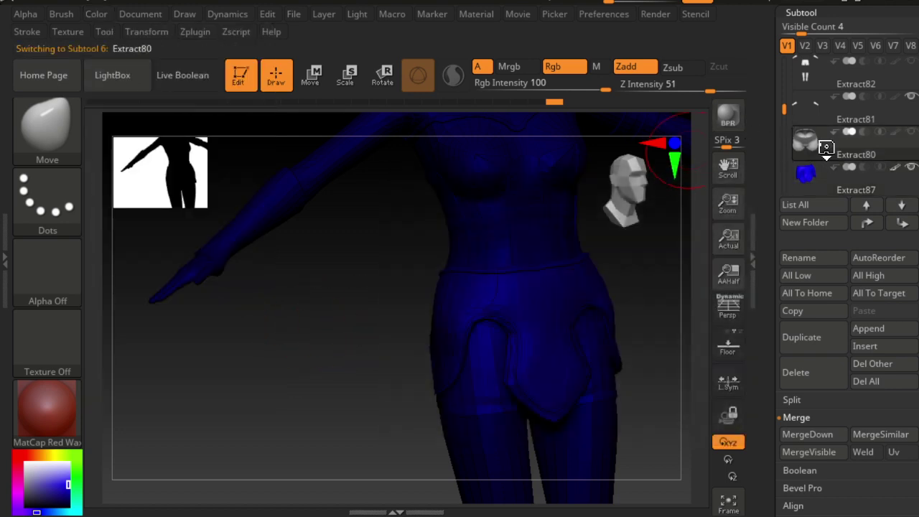
{"action": "mouse_move", "coordinate": [847, 121]}
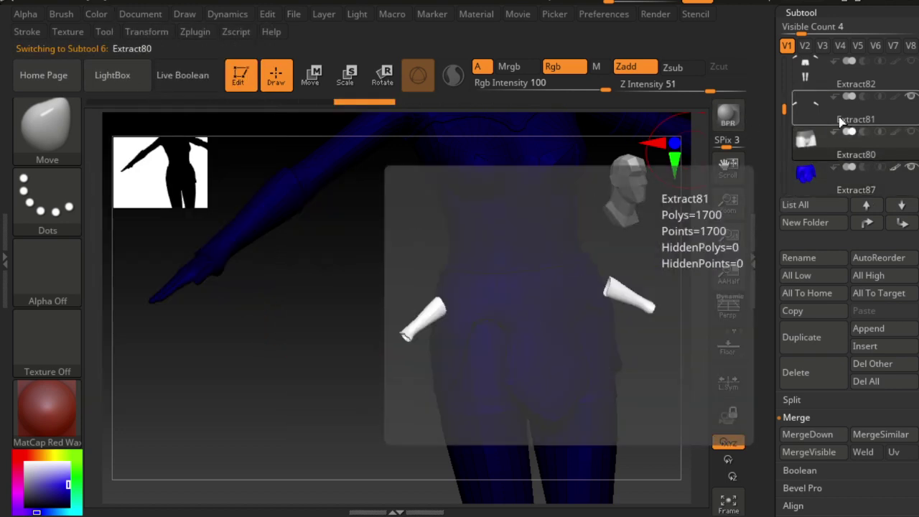
{"action": "left_click", "coordinate": [854, 122]}
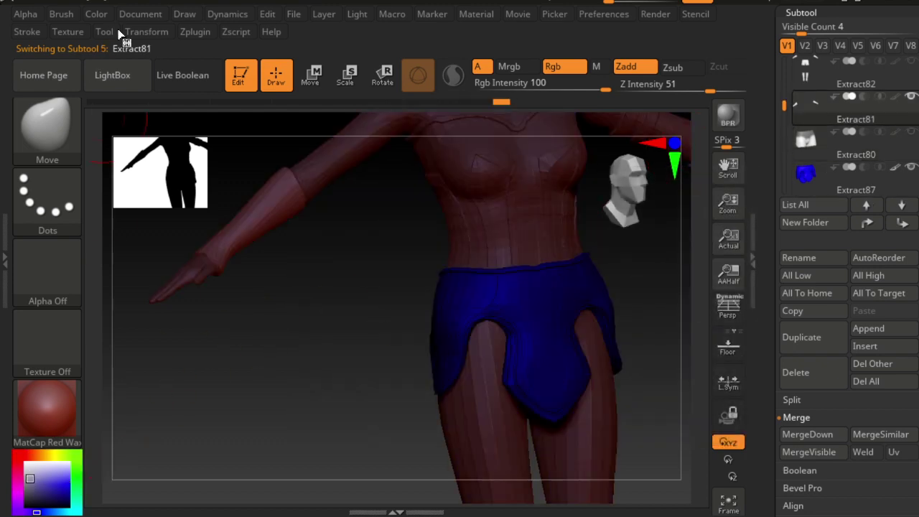
{"action": "left_click", "coordinate": [78, 14]}
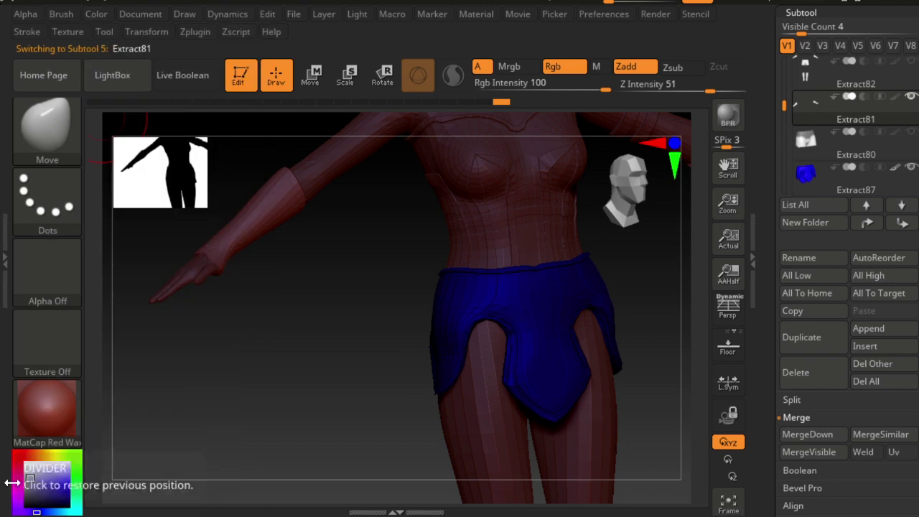
{"action": "key", "text": "shift+f"}
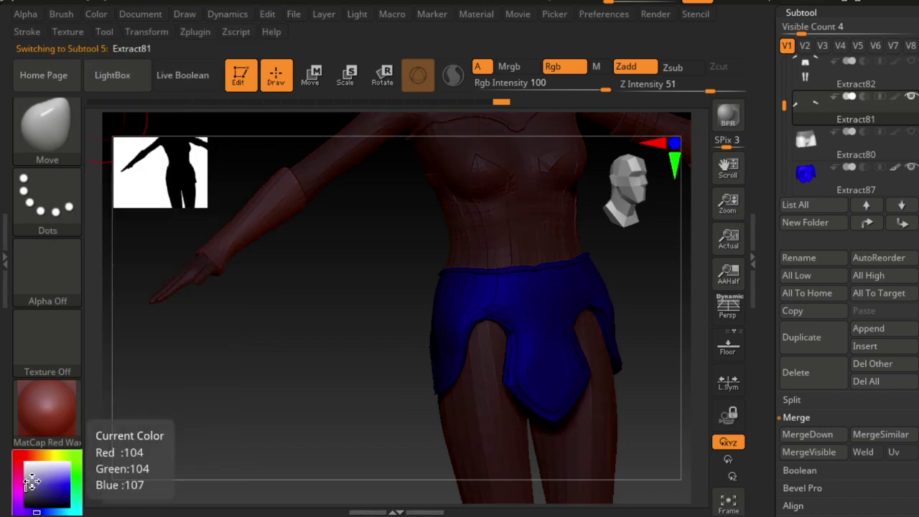
{"action": "left_click_drag", "start_coordinate": [50, 470], "coordinate": [40, 481]}
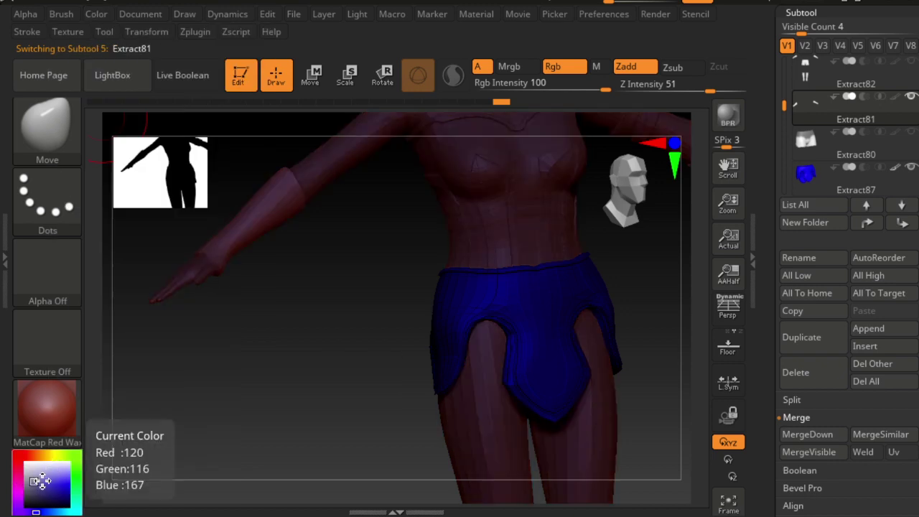
Fill the Extract81 forearm pieces with the grey-violet colour.
{"action": "key", "text": "shift+f"}
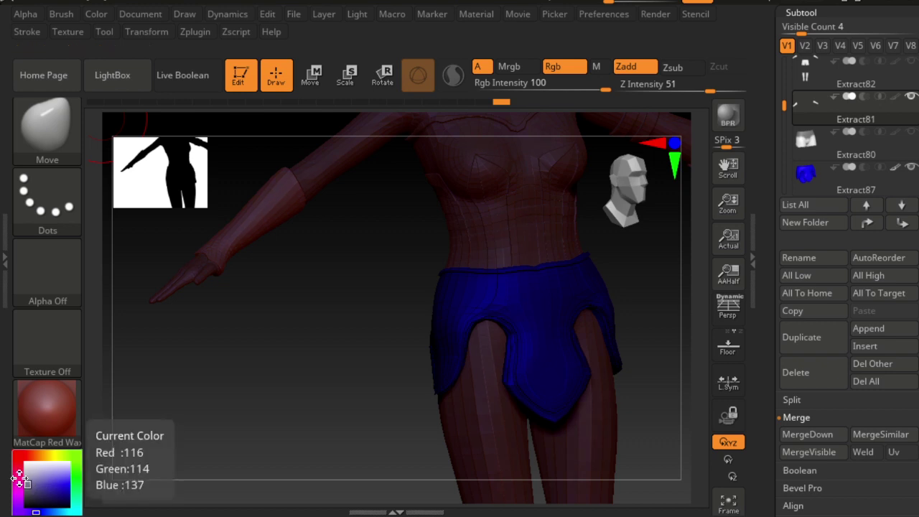
{"action": "left_click", "coordinate": [98, 14]}
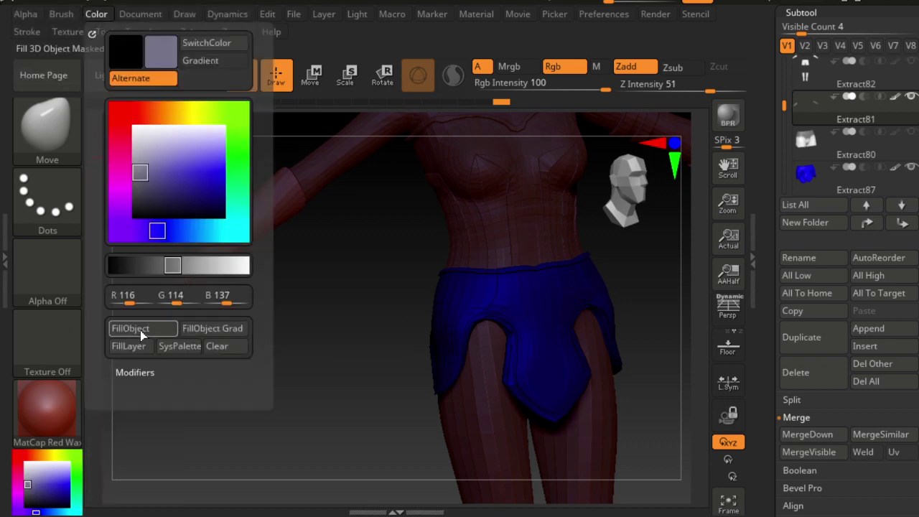
{"action": "mouse_move", "coordinate": [349, 292]}
{"action": "left_mouse_down"}
{"action": "mouse_move", "coordinate": [332, 314]}
{"action": "mouse_move", "coordinate": [279, 312]}
{"action": "mouse_move", "coordinate": [297, 314]}
{"action": "left_mouse_up"}
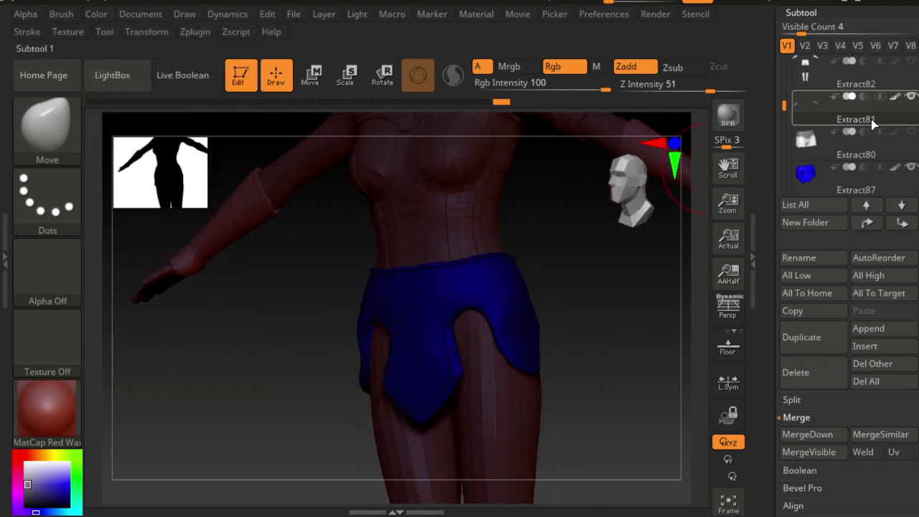
Make Extract83 active and fill the armband with golden yellow.
{"action": "left_click", "coordinate": [853, 66]}
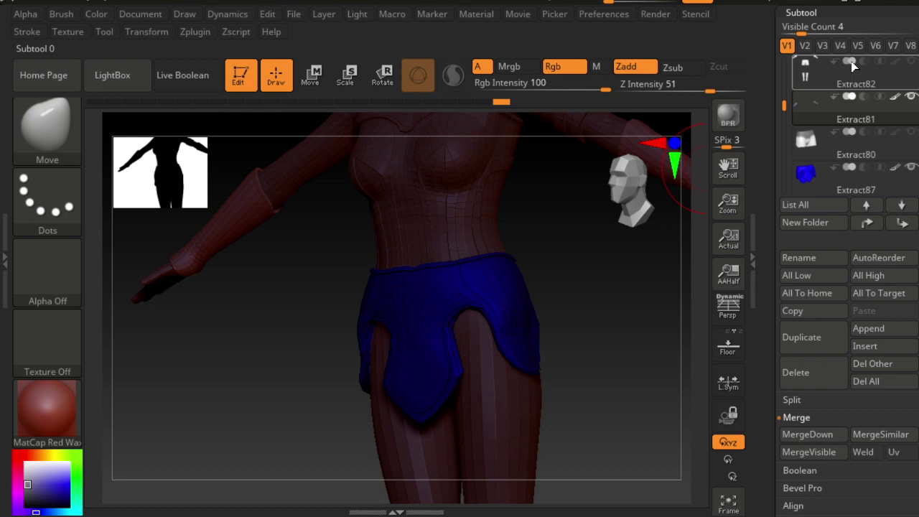
{"action": "left_click", "coordinate": [816, 85]}
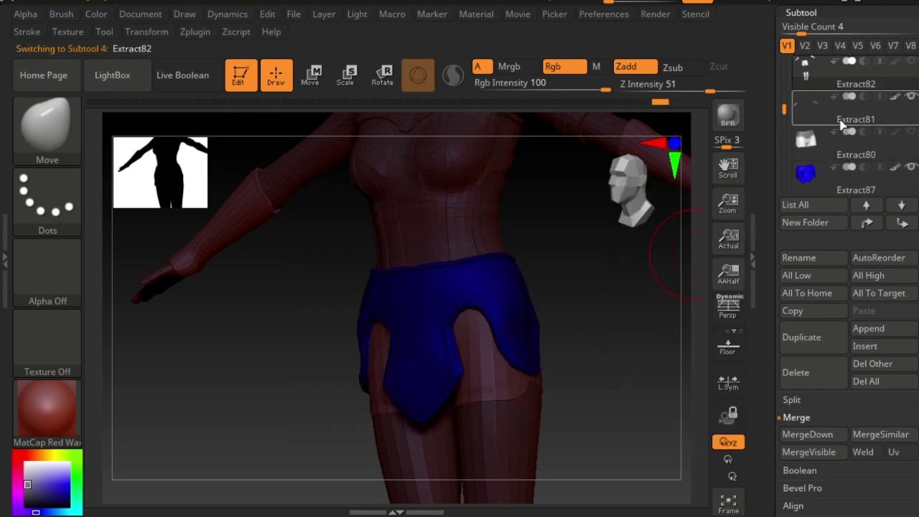
{"action": "scroll", "coordinate": [841, 125], "scroll_direction": "up", "scroll_amount": 1}
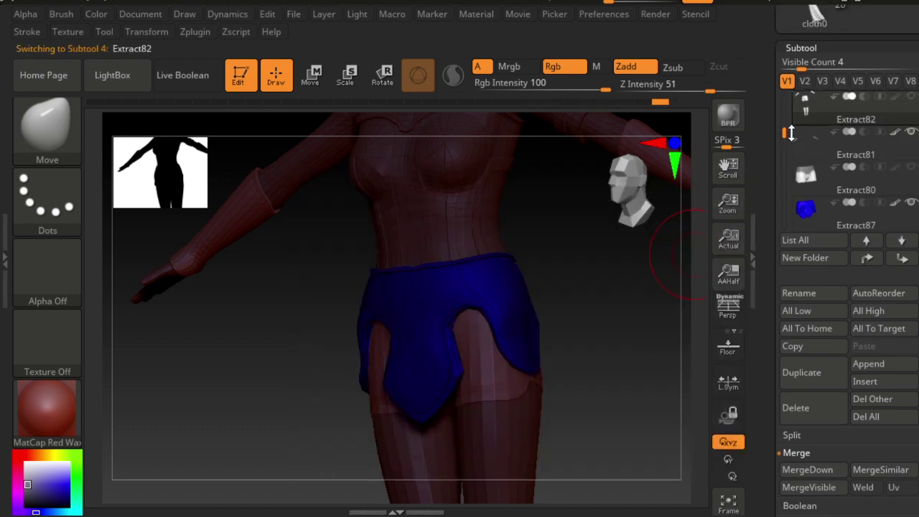
{"action": "left_click_drag", "start_coordinate": [790, 133], "coordinate": [789, 115]}
{"action": "left_click", "coordinate": [854, 147]}
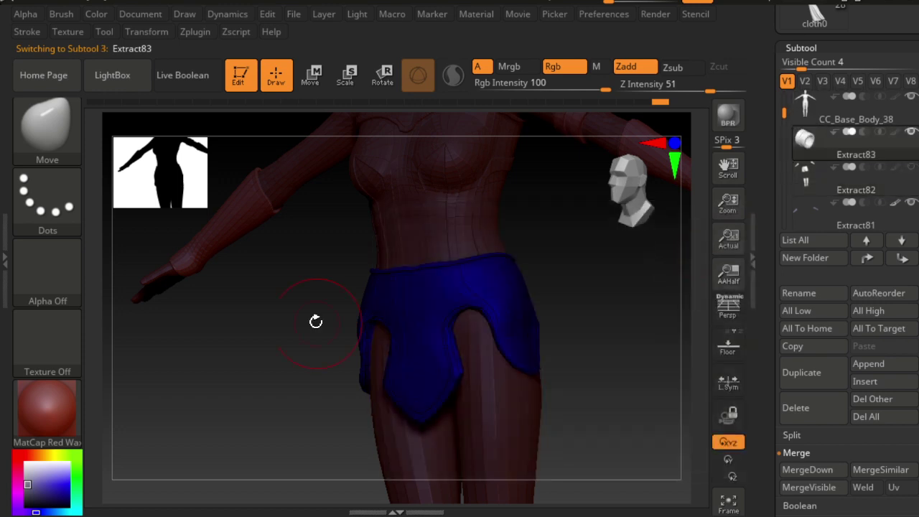
{"action": "left_click_drag", "start_coordinate": [50, 503], "coordinate": [49, 468]}
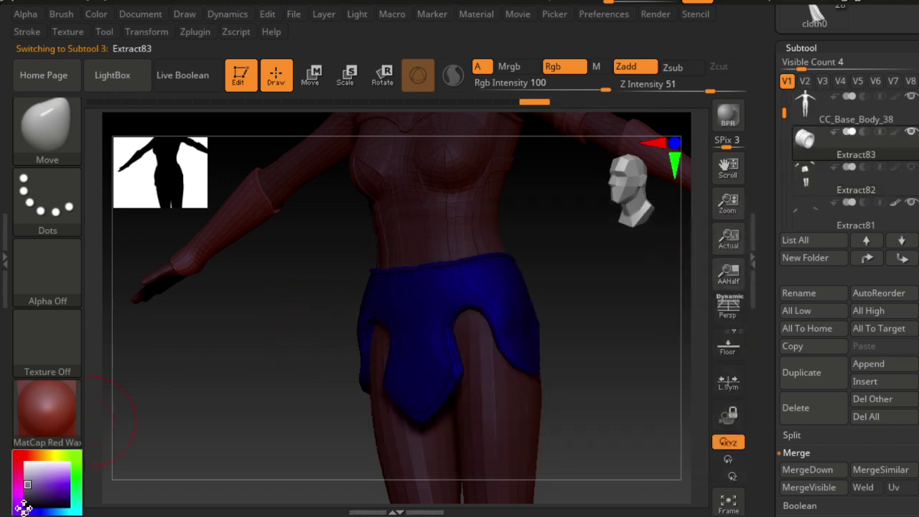
{"action": "left_click", "coordinate": [72, 485]}
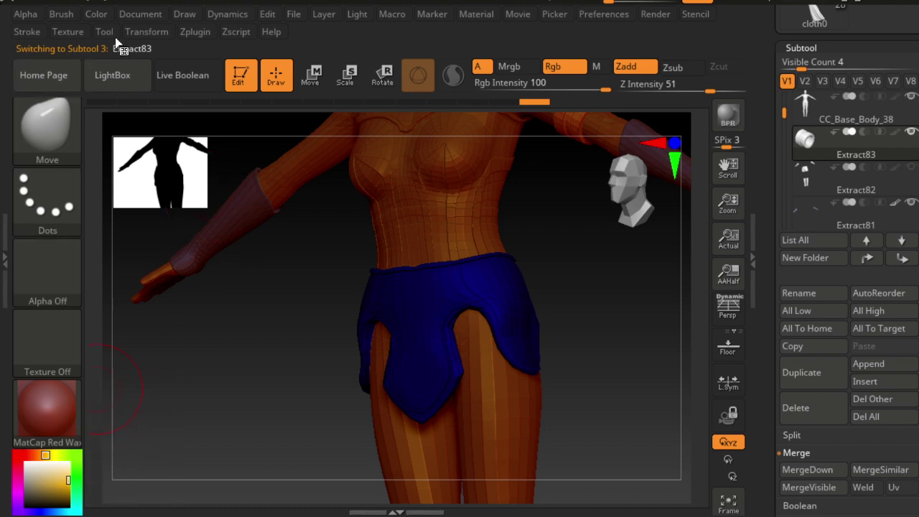
{"action": "left_click", "coordinate": [95, 14]}
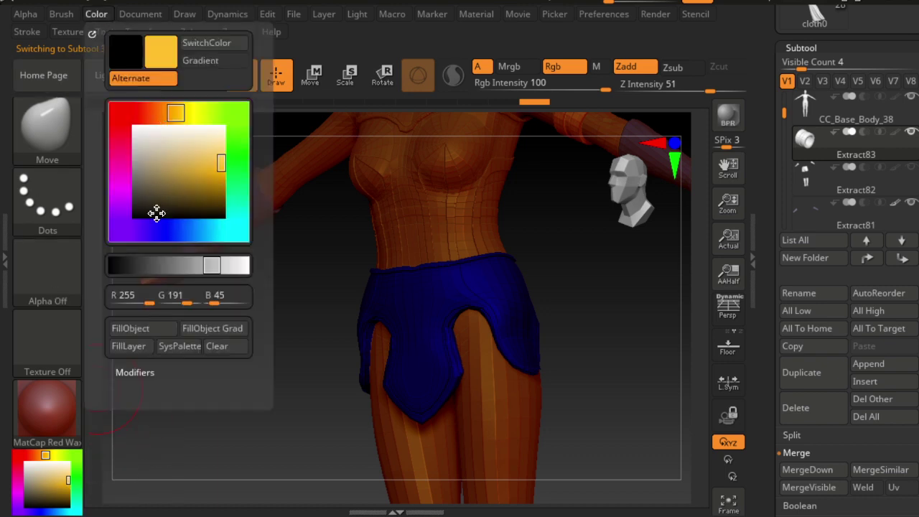
{"action": "left_click", "coordinate": [136, 328]}
Fill the CC_Base_Body_38 body with a warm skin tone (R194 G141 B114).
{"action": "left_click", "coordinate": [854, 111]}
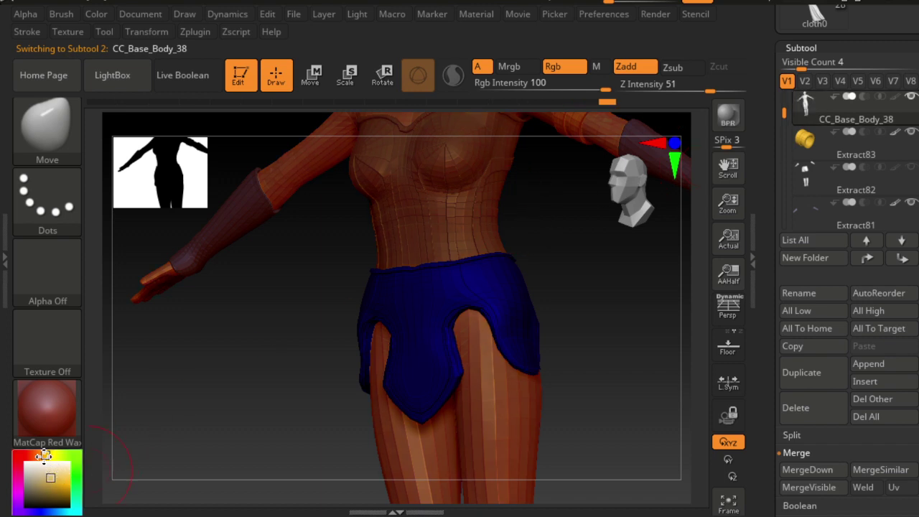
{"action": "mouse_move", "coordinate": [43, 456]}
{"action": "left_mouse_down"}
{"action": "mouse_move", "coordinate": [34, 455]}
{"action": "mouse_move", "coordinate": [52, 479]}
{"action": "mouse_move", "coordinate": [43, 477]}
{"action": "left_mouse_up"}
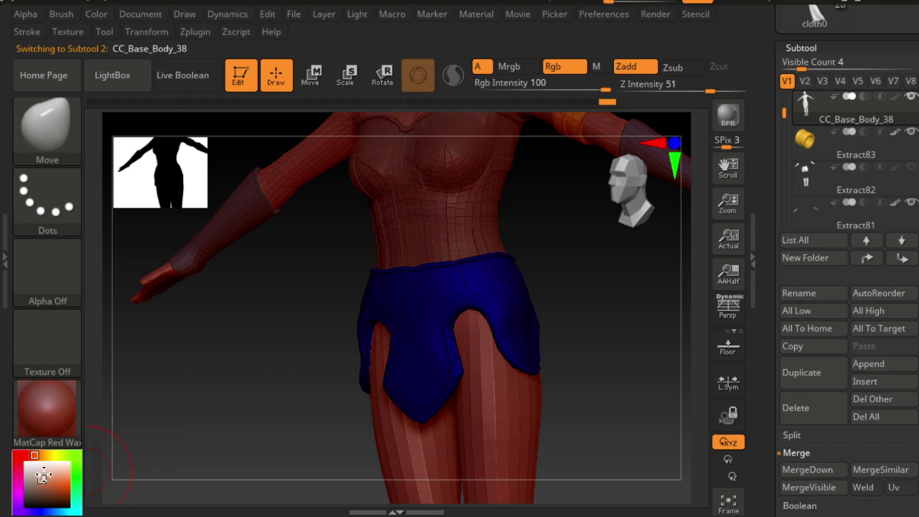
{"action": "left_click", "coordinate": [87, 13]}
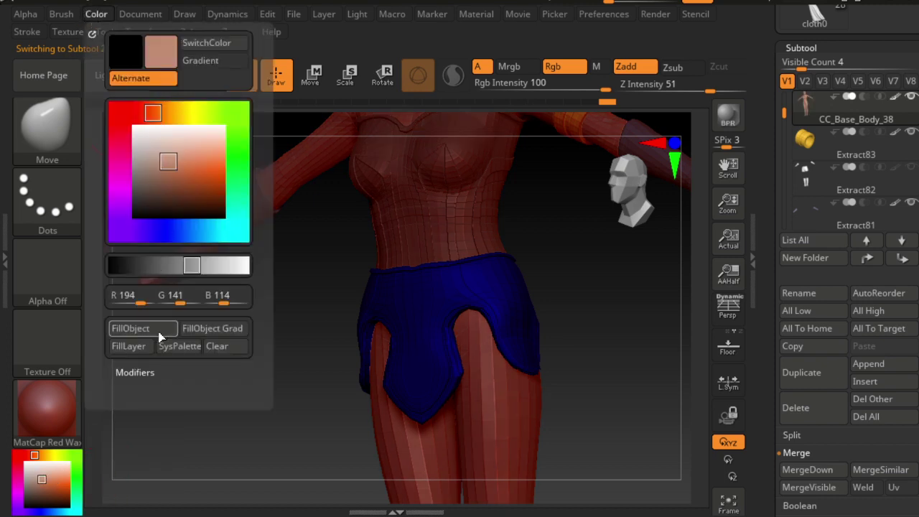
{"action": "left_click_drag", "start_coordinate": [566, 271], "coordinate": [596, 281]}
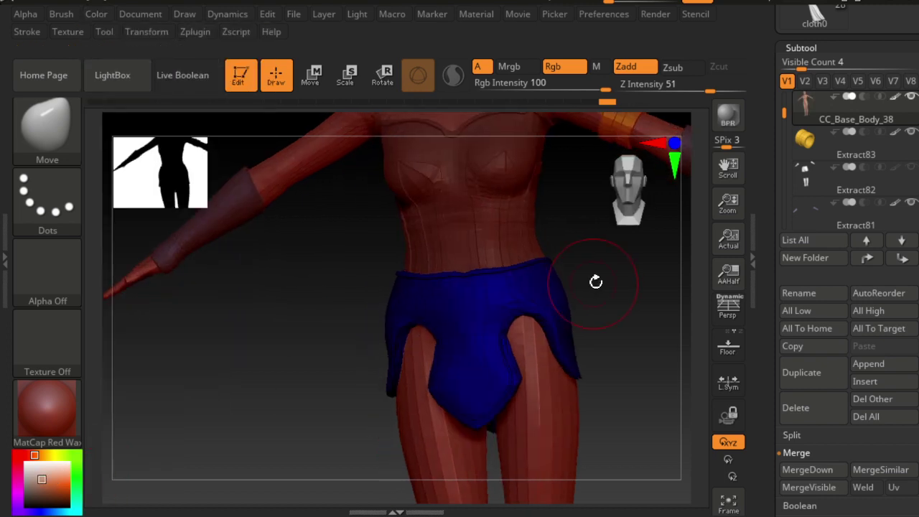
{"action": "right_click_drag", "start_coordinate": [653, 302], "coordinate": [509, 262], "text": "ctrl"}
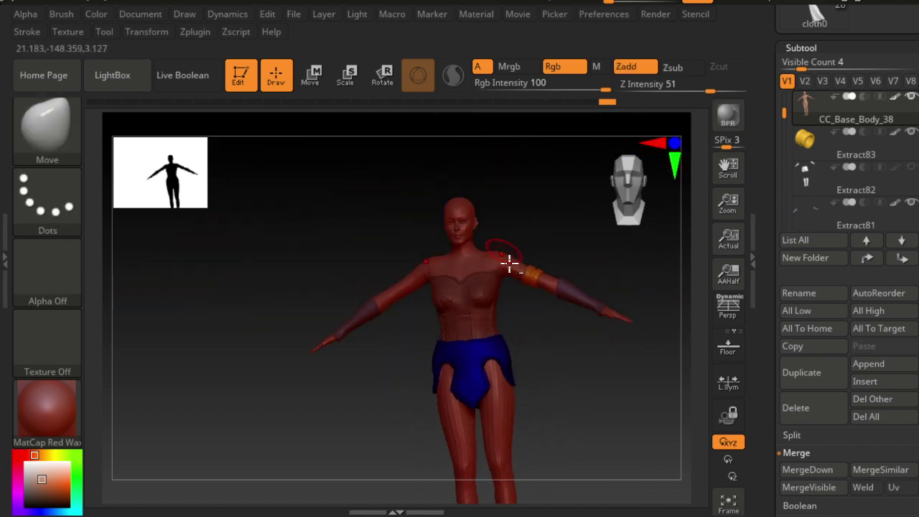
{"action": "mouse_move", "coordinate": [555, 333]}
{"action": "left_mouse_down"}
{"action": "mouse_move", "coordinate": [609, 349]}
{"action": "mouse_move", "coordinate": [555, 339]}
{"action": "left_mouse_up"}
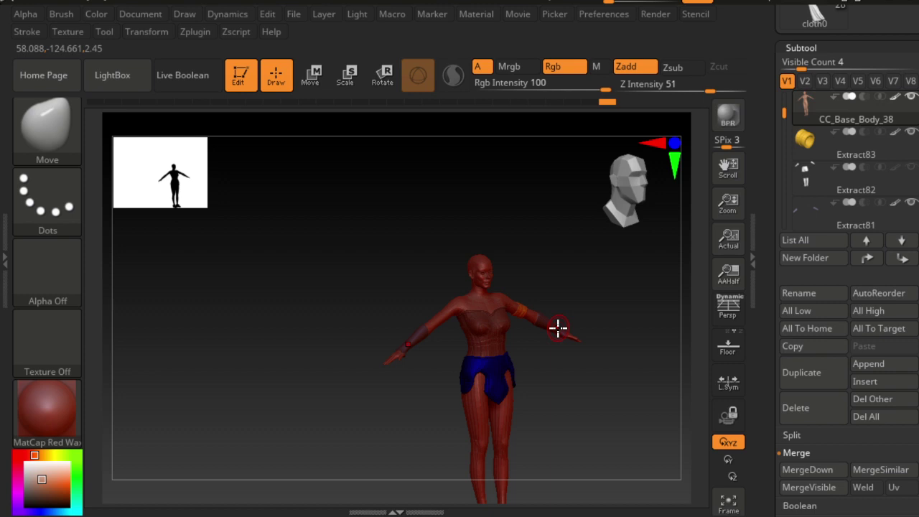
{"action": "left_click", "coordinate": [816, 183]}
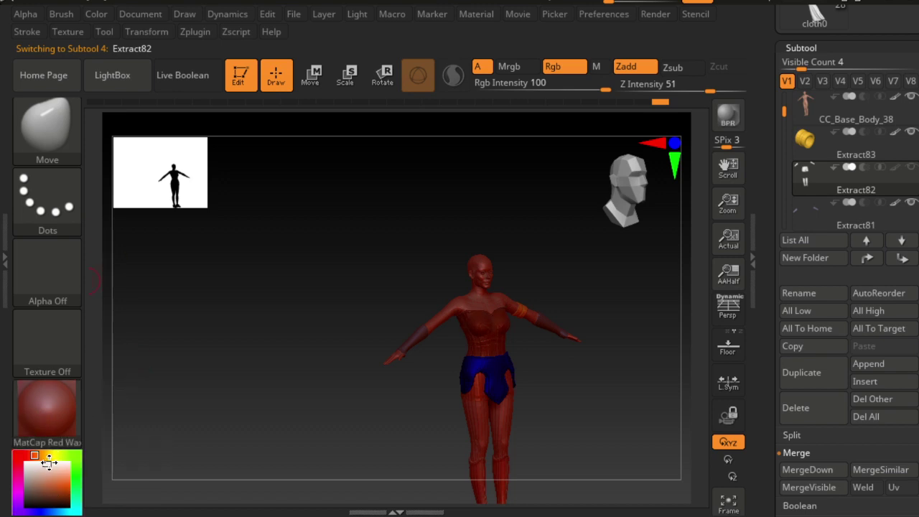
{"action": "left_click", "coordinate": [67, 460]}
{"action": "left_click_drag", "start_coordinate": [64, 483], "coordinate": [86, 491]}
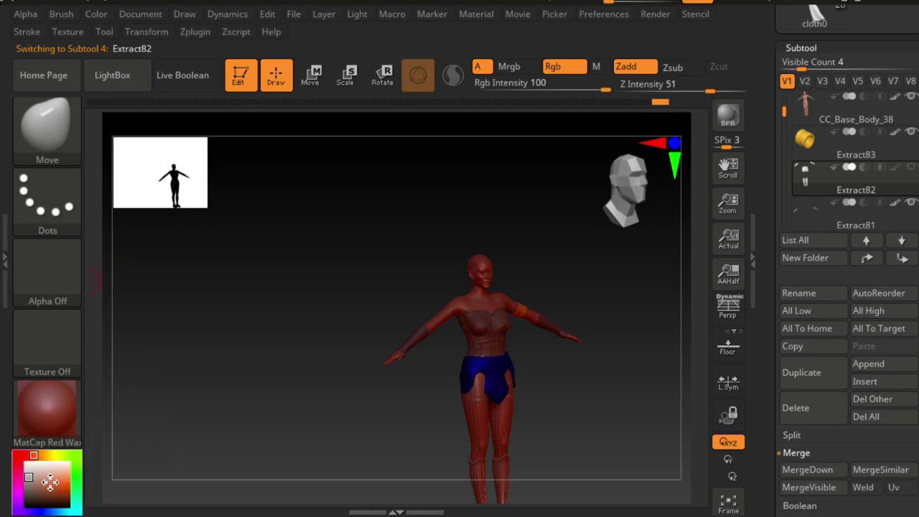
{"action": "left_click", "coordinate": [57, 480]}
{"action": "left_click", "coordinate": [59, 456]}
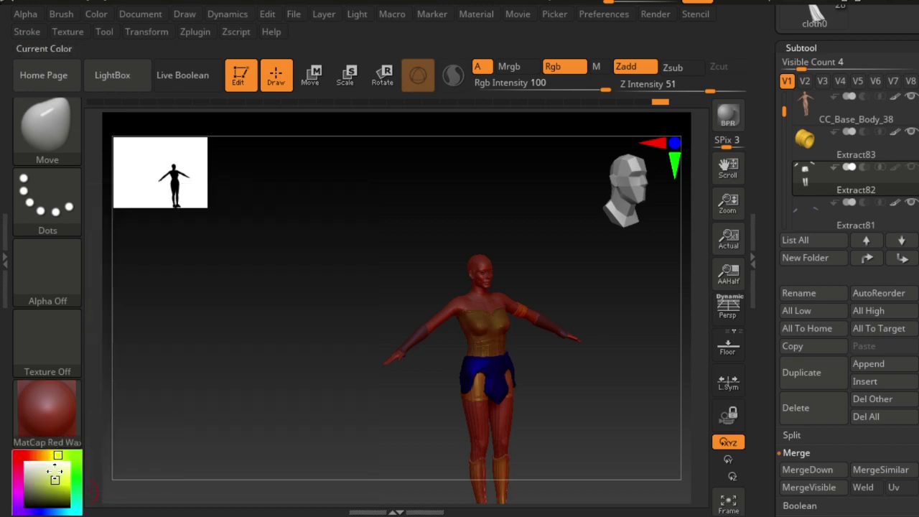
{"action": "left_click", "coordinate": [61, 14]}
{"action": "mouse_move", "coordinate": [97, 14]}
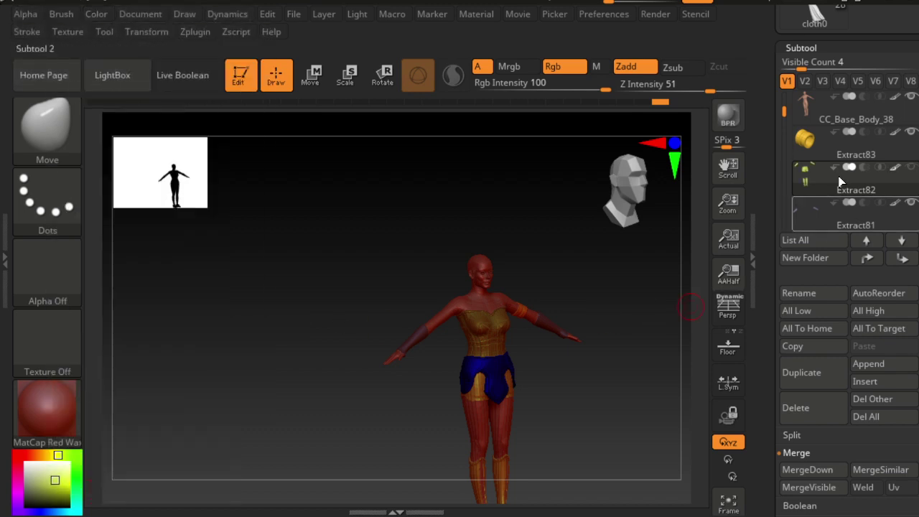
{"action": "left_click", "coordinate": [831, 114]}
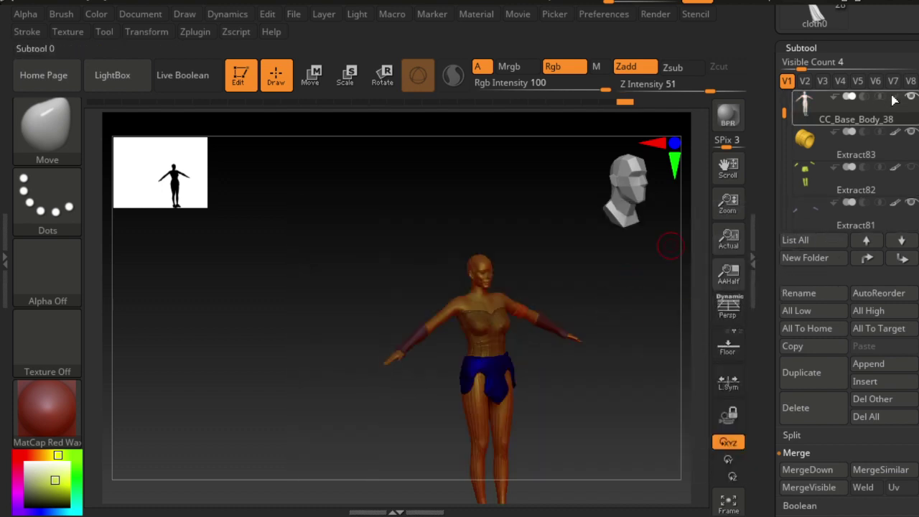
Select the body mesh and fill it with a newly picked colour.
{"action": "mouse_move", "coordinate": [582, 397]}
{"action": "left_mouse_down"}
{"action": "mouse_move", "coordinate": [549, 399]}
{"action": "mouse_move", "coordinate": [566, 402]}
{"action": "mouse_move", "coordinate": [593, 383]}
{"action": "mouse_move", "coordinate": [579, 387]}
{"action": "mouse_move", "coordinate": [642, 386]}
{"action": "mouse_move", "coordinate": [541, 384]}
{"action": "left_mouse_up"}
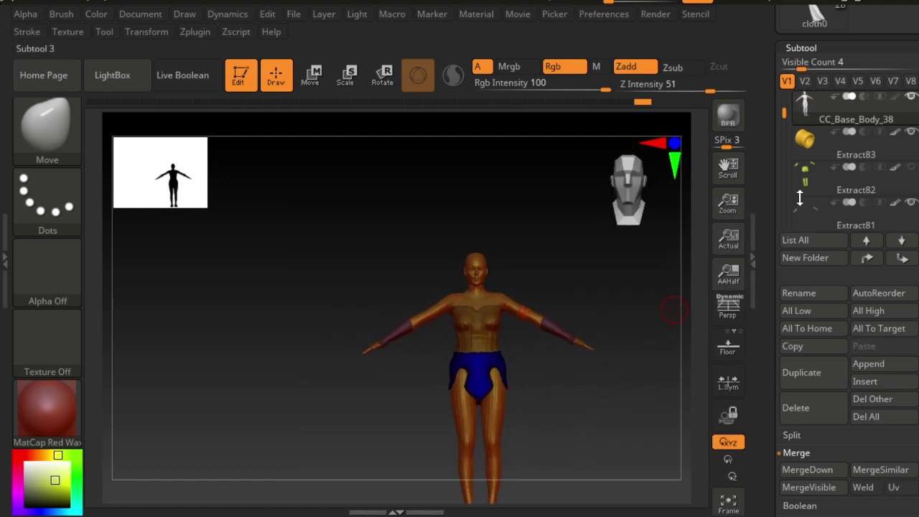
{"action": "left_click", "coordinate": [818, 219]}
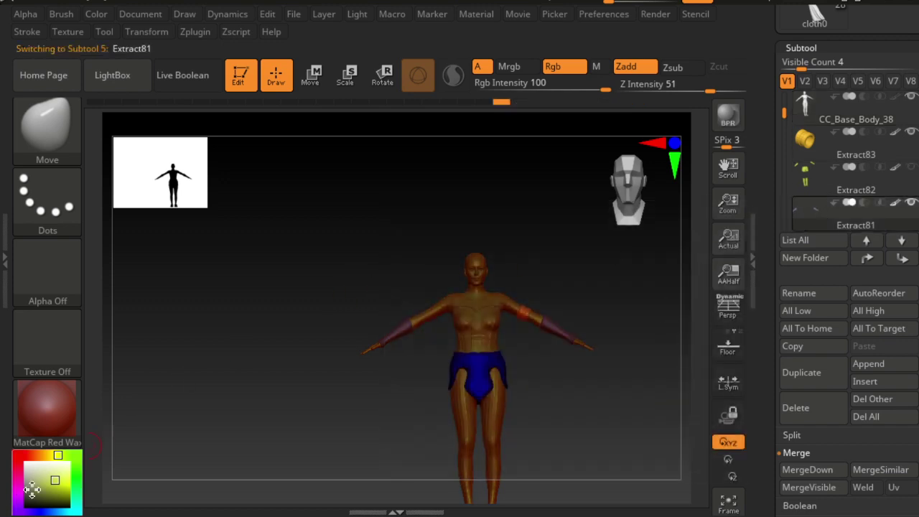
{"action": "left_click", "coordinate": [27, 463]}
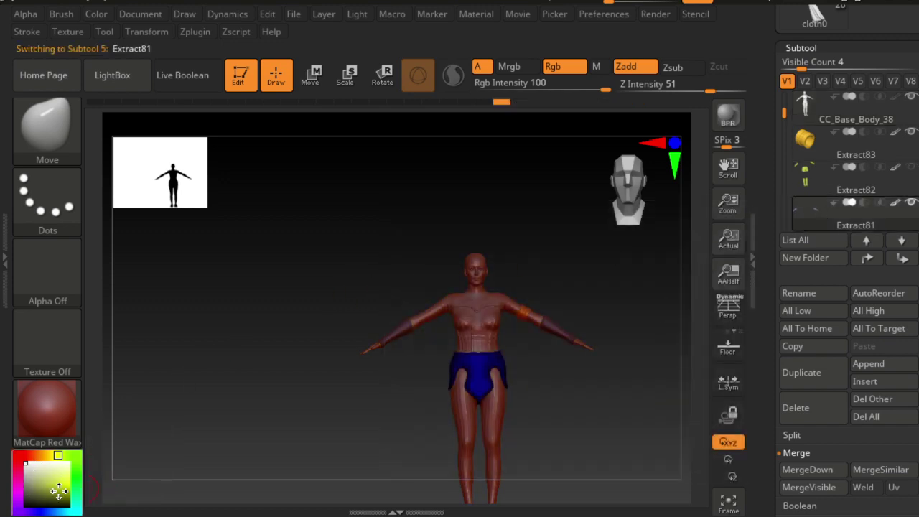
{"action": "left_click", "coordinate": [557, 282], "text": "alt"}
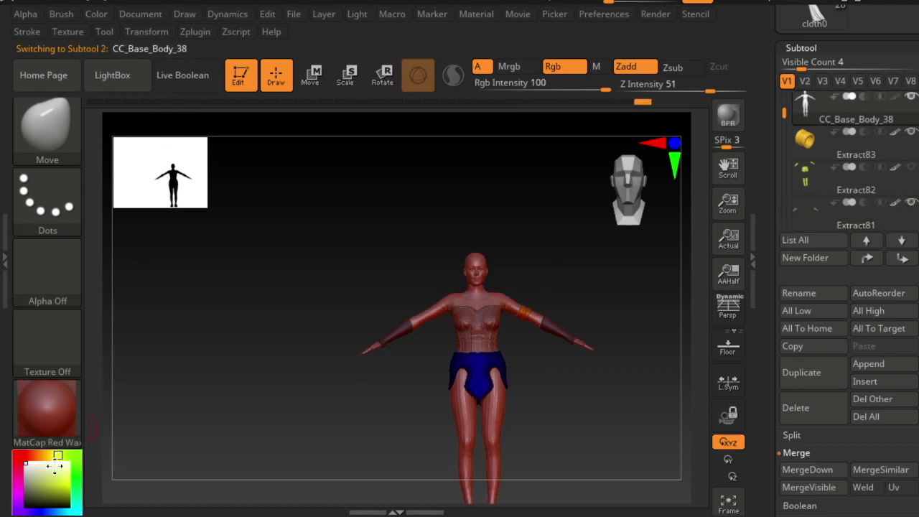
{"action": "left_click", "coordinate": [45, 457]}
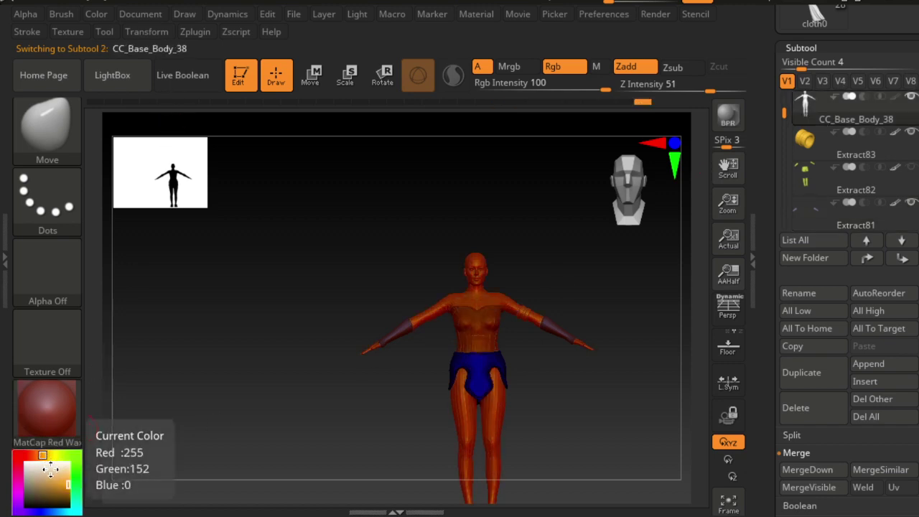
{"action": "left_click_drag", "start_coordinate": [51, 466], "coordinate": [47, 472]}
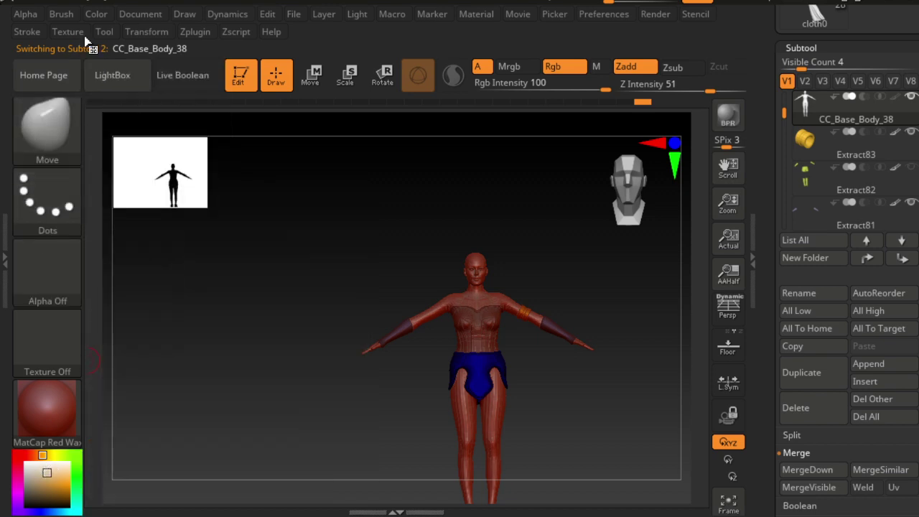
{"action": "left_click", "coordinate": [98, 15]}
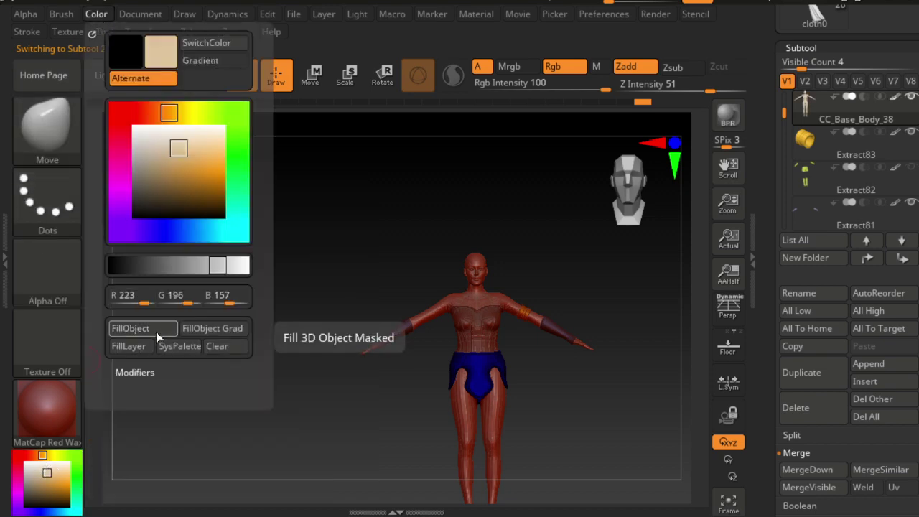
Make Extract81 active and visible again, and pick a gold colour for the armor.
{"action": "left_click", "coordinate": [810, 209]}
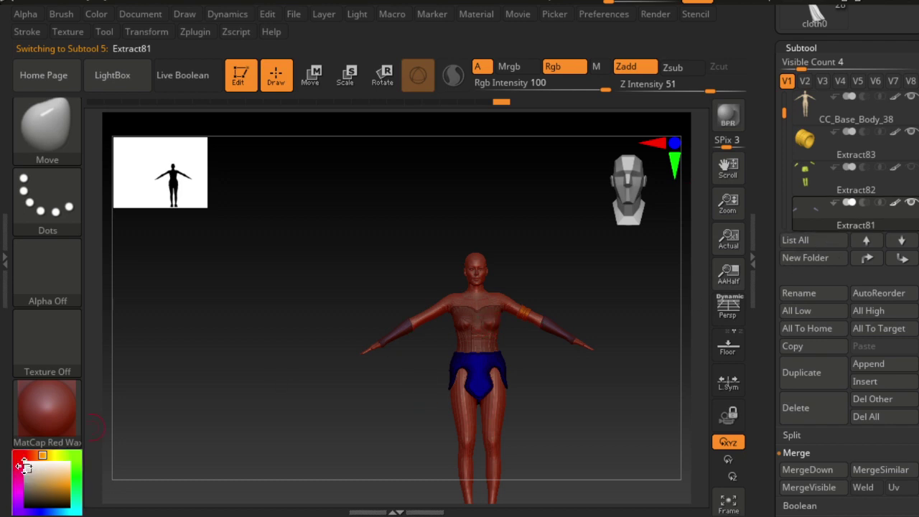
{"action": "left_click_drag", "start_coordinate": [25, 467], "coordinate": [25, 501]}
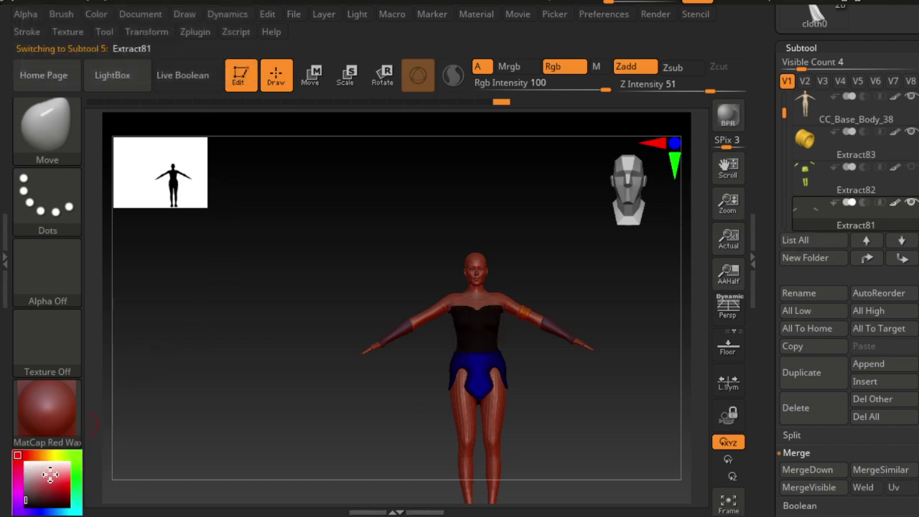
{"action": "left_click", "coordinate": [32, 481]}
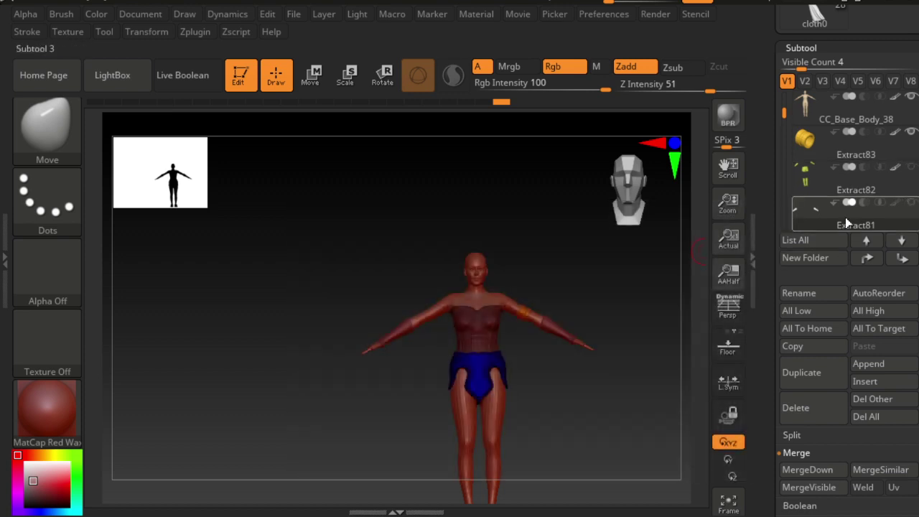
{"action": "mouse_move", "coordinate": [855, 215]}
{"action": "left_click", "coordinate": [910, 204]}
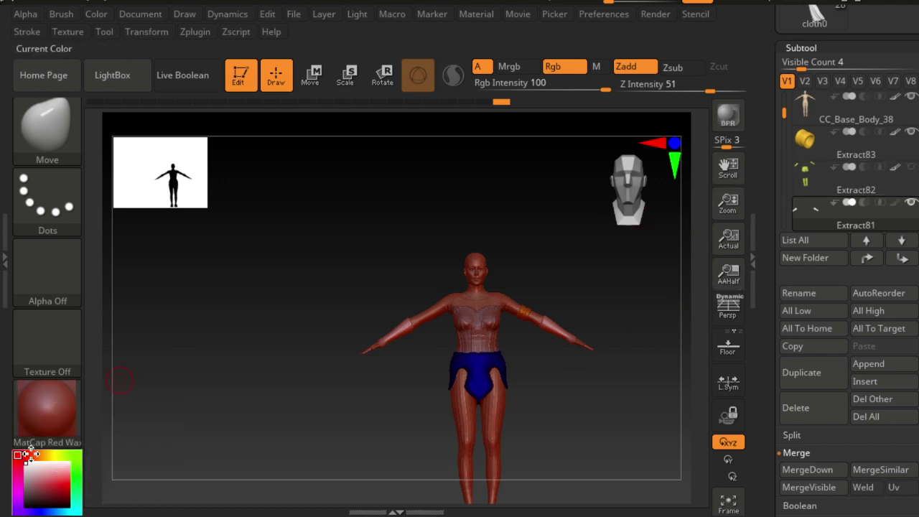
{"action": "left_click_drag", "start_coordinate": [31, 449], "coordinate": [54, 455]}
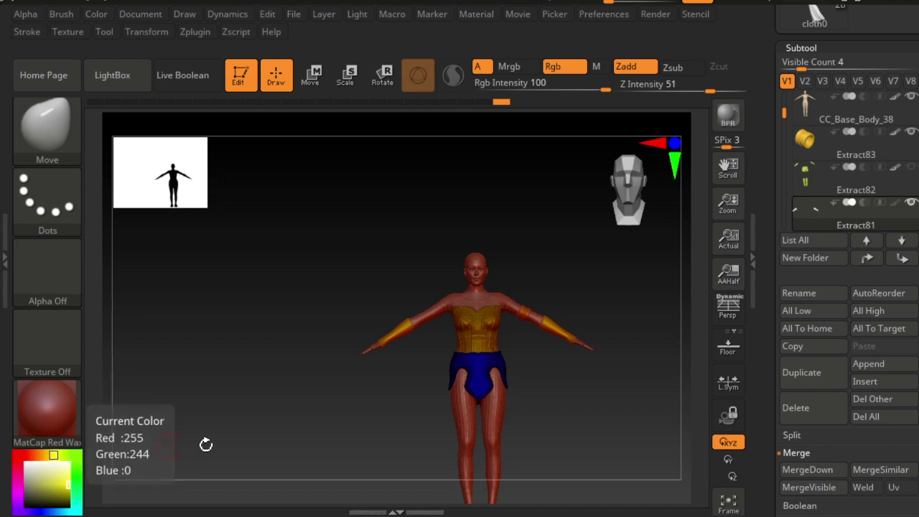
{"action": "mouse_move", "coordinate": [205, 444]}
{"action": "left_mouse_down"}
{"action": "mouse_move", "coordinate": [337, 443]}
{"action": "mouse_move", "coordinate": [390, 416]}
{"action": "mouse_move", "coordinate": [430, 412]}
{"action": "mouse_move", "coordinate": [406, 433]}
{"action": "mouse_move", "coordinate": [518, 417]}
{"action": "left_mouse_up"}
Fill the PM3D_Cube3D1 boots with the yellow colour.
{"action": "mouse_move", "coordinate": [627, 427]}
{"action": "left_mouse_down"}
{"action": "mouse_move", "coordinate": [574, 328]}
{"action": "mouse_move", "coordinate": [396, 349]}
{"action": "left_mouse_up"}
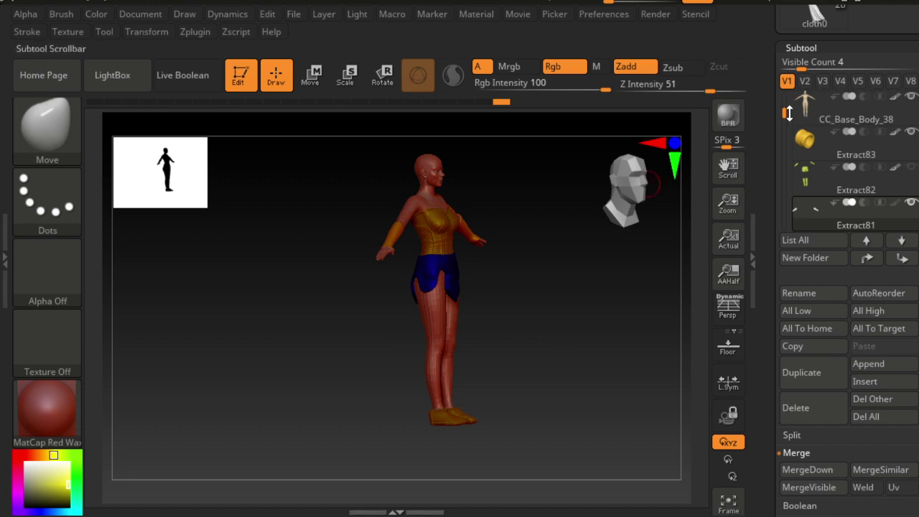
{"action": "left_click_drag", "start_coordinate": [784, 113], "coordinate": [786, 184]}
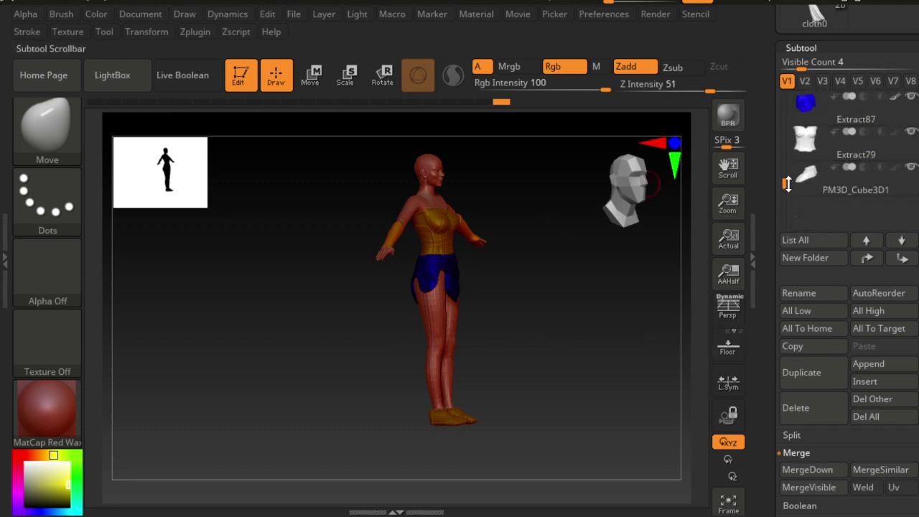
{"action": "left_click", "coordinate": [826, 180]}
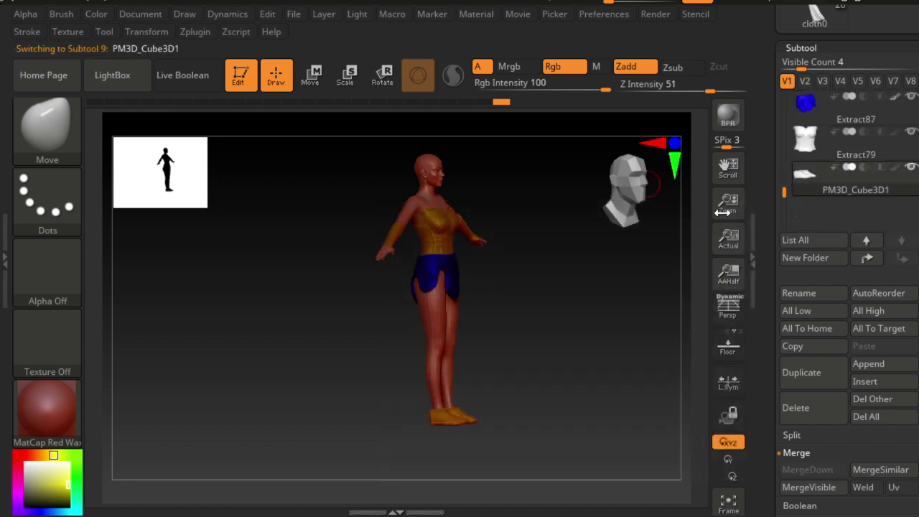
{"action": "left_click", "coordinate": [96, 14]}
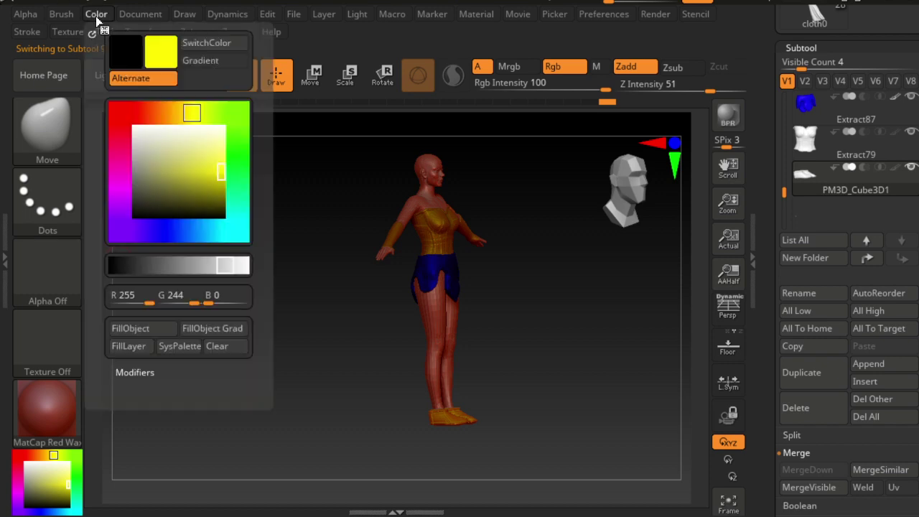
{"action": "left_click", "coordinate": [129, 326]}
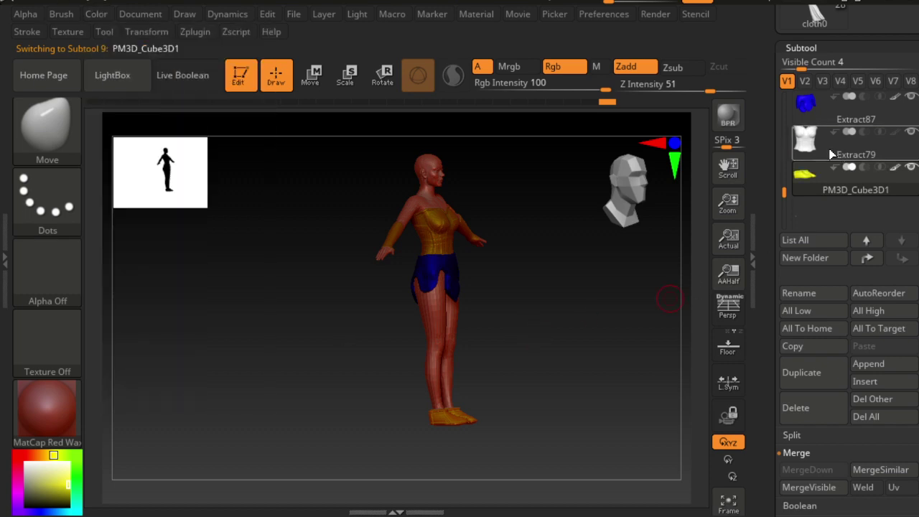
Make Extract79 active and pick a brighter yellow colour.
{"action": "left_click", "coordinate": [831, 154]}
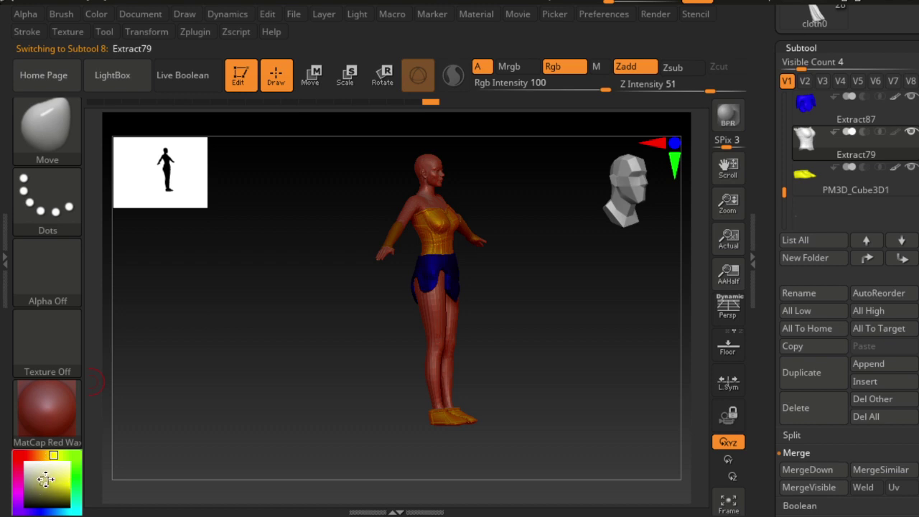
{"action": "left_click_drag", "start_coordinate": [59, 485], "coordinate": [72, 465]}
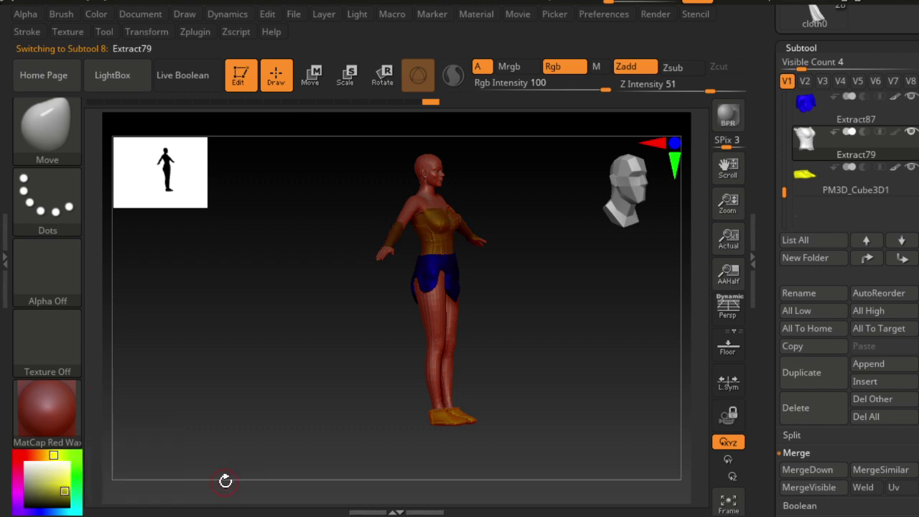
{"action": "left_click_drag", "start_coordinate": [225, 481], "coordinate": [189, 476]}
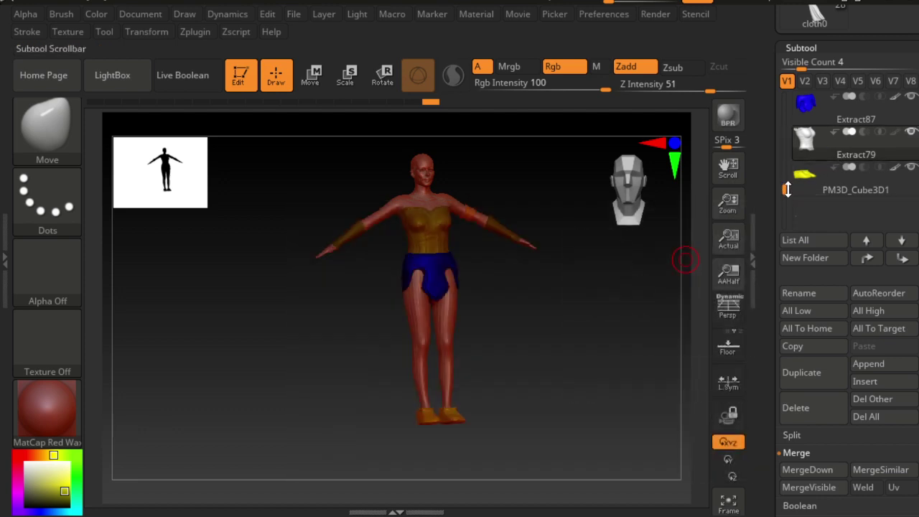
{"action": "left_click_drag", "start_coordinate": [788, 180], "coordinate": [807, 111]}
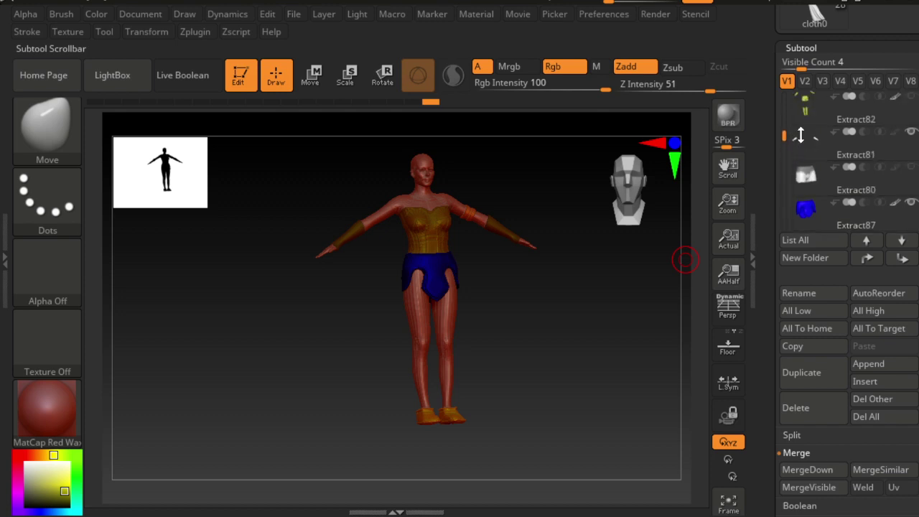
{"action": "scroll", "coordinate": [806, 111], "scroll_direction": "up", "scroll_amount": 1}
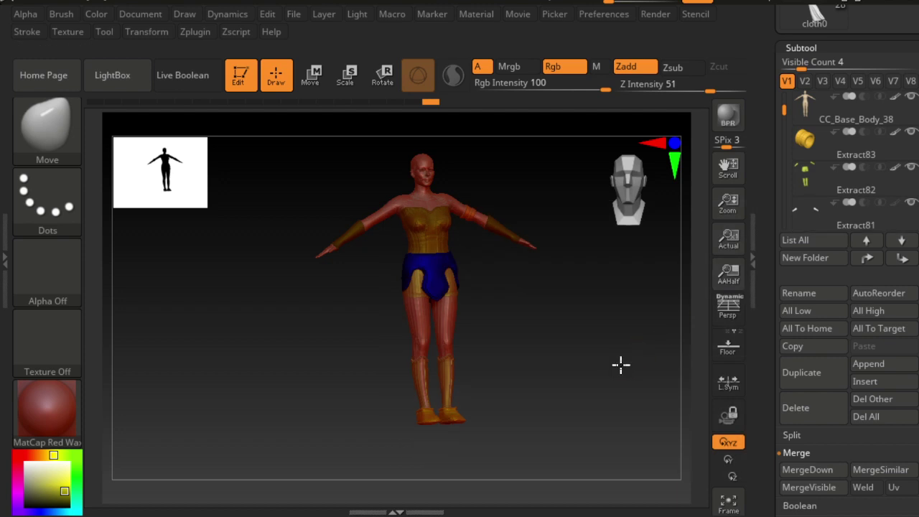
{"action": "mouse_move", "coordinate": [621, 365]}
{"action": "left_mouse_down"}
{"action": "mouse_move", "coordinate": [526, 362]}
{"action": "mouse_move", "coordinate": [581, 365]}
{"action": "mouse_move", "coordinate": [535, 391]}
{"action": "mouse_move", "coordinate": [537, 369]}
{"action": "mouse_move", "coordinate": [471, 367]}
{"action": "mouse_move", "coordinate": [580, 373]}
{"action": "mouse_move", "coordinate": [513, 362]}
{"action": "mouse_move", "coordinate": [543, 356]}
{"action": "mouse_move", "coordinate": [482, 361]}
{"action": "left_mouse_up"}
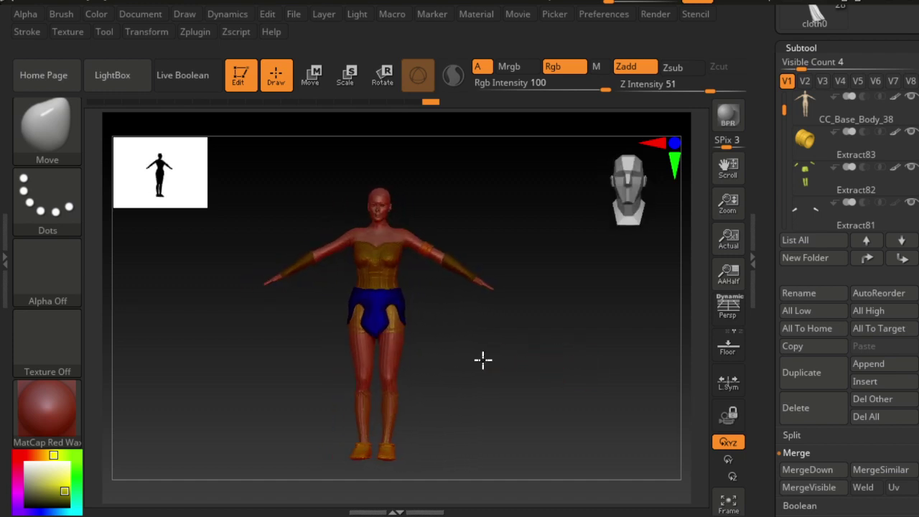
{"action": "mouse_move", "coordinate": [481, 351]}
{"action": "right_mouse_down", "text": "ctrl"}
{"action": "mouse_move", "coordinate": [544, 387]}
{"action": "mouse_move", "coordinate": [511, 318]}
{"action": "mouse_move", "coordinate": [540, 299]}
{"action": "mouse_move", "coordinate": [543, 283]}
{"action": "mouse_move", "coordinate": [538, 349]}
{"action": "mouse_move", "coordinate": [505, 431]}
{"action": "mouse_move", "coordinate": [547, 301]}
{"action": "mouse_move", "coordinate": [550, 428]}
{"action": "mouse_move", "coordinate": [538, 402]}
{"action": "mouse_move", "coordinate": [572, 322]}
{"action": "mouse_move", "coordinate": [561, 281]}
{"action": "mouse_move", "coordinate": [464, 407]}
{"action": "mouse_move", "coordinate": [499, 357]}
{"action": "right_mouse_up", "text": "ctrl"}
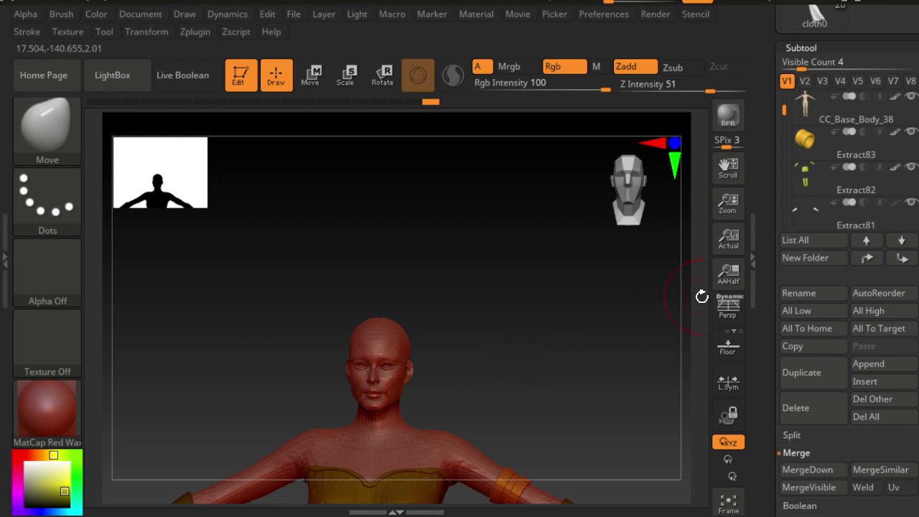
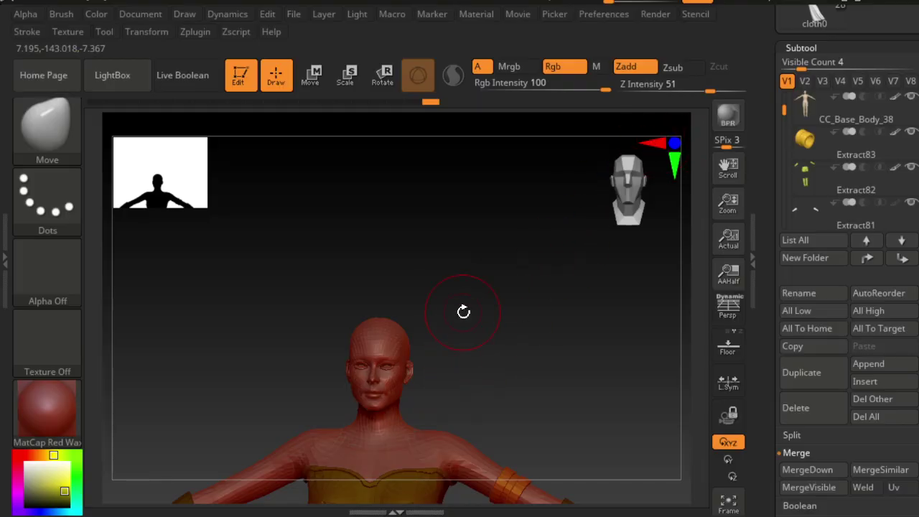
Lock the camera rotation and append a Sphere3D mesh as a new subtool.
{"action": "left_click_drag", "start_coordinate": [666, 149], "coordinate": [636, 171]}
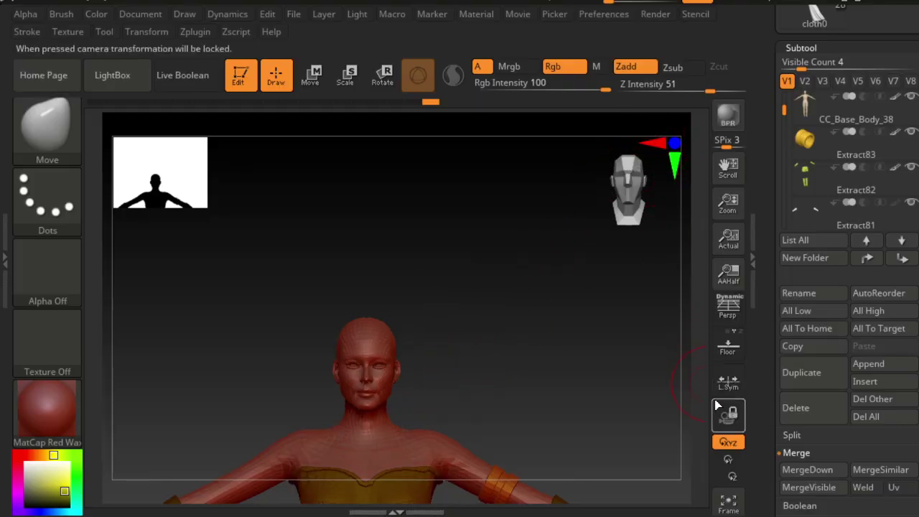
{"action": "left_click", "coordinate": [729, 415]}
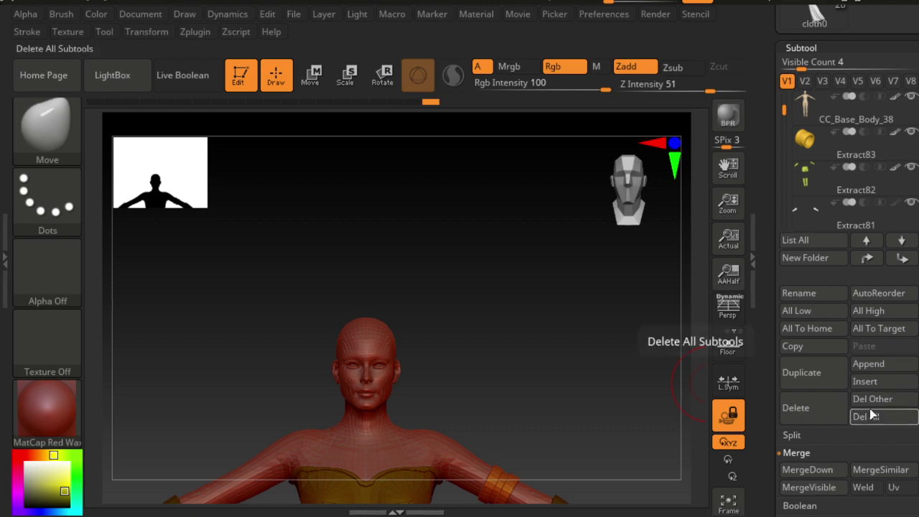
{"action": "scroll", "coordinate": [810, 476], "scroll_direction": "down", "scroll_amount": 2}
{"action": "scroll", "coordinate": [772, 459], "scroll_direction": "down", "scroll_amount": 2}
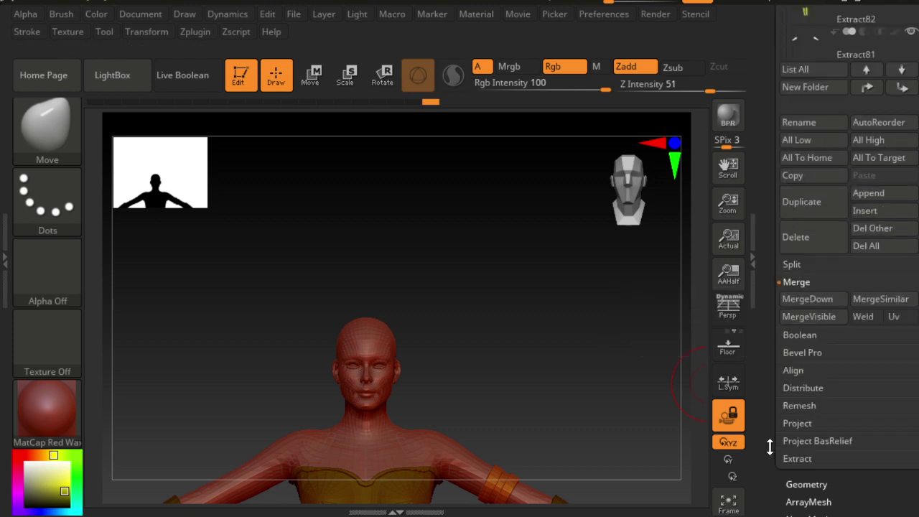
{"action": "left_click", "coordinate": [866, 194]}
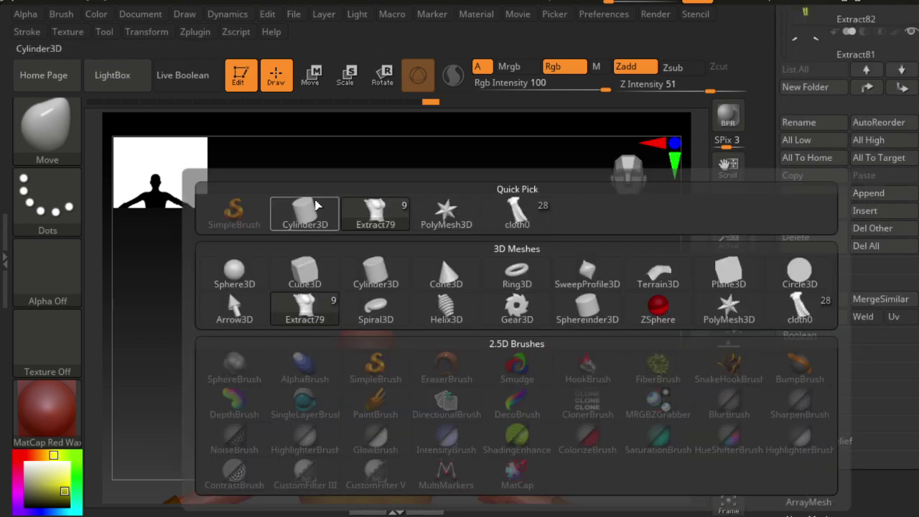
{"action": "mouse_move", "coordinate": [234, 273]}
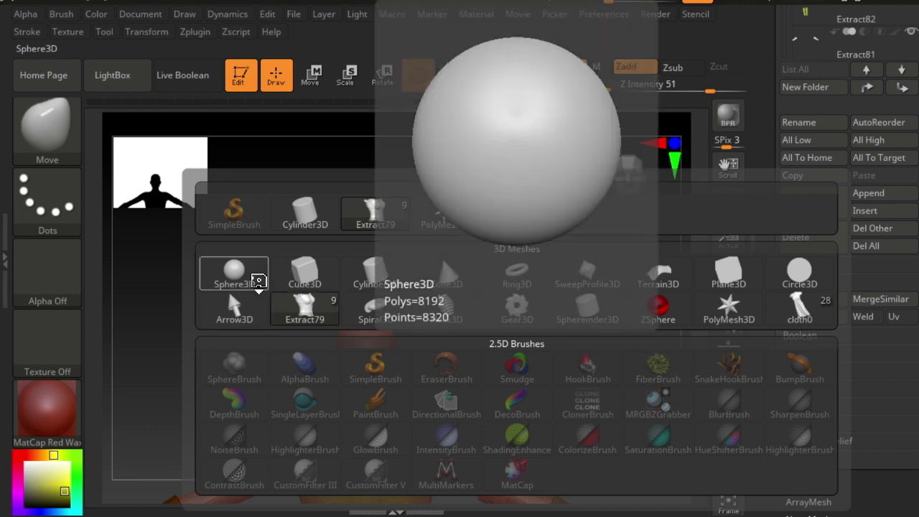
{"action": "left_click", "coordinate": [258, 281]}
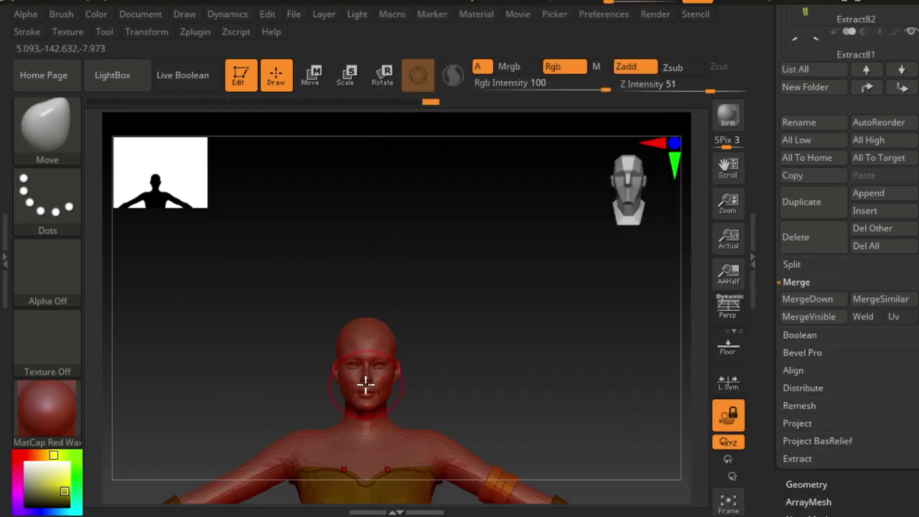
Unlock the camera, frame the full figure, then move the sphere up and enlarge it over the head.
{"action": "left_click", "coordinate": [729, 415]}
{"action": "key", "text": "ctrl"}
{"action": "left_click_drag", "start_coordinate": [608, 393], "coordinate": [447, 247]}
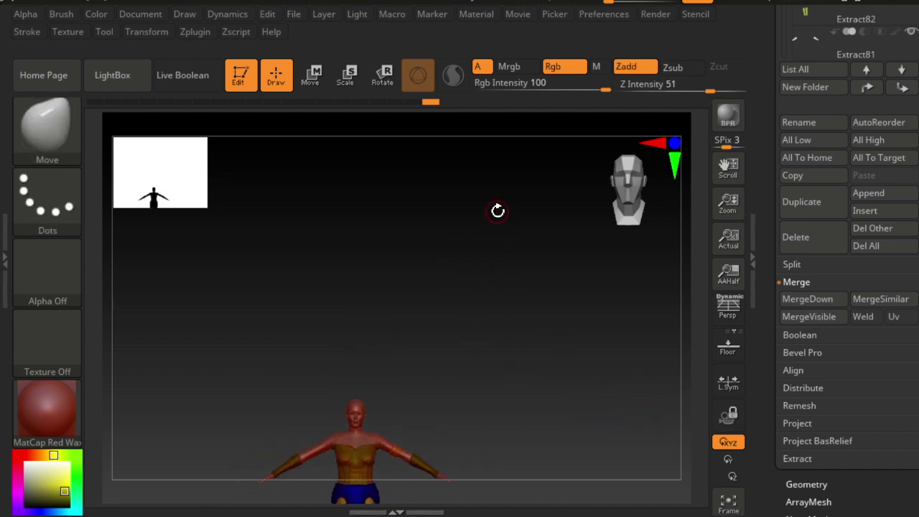
{"action": "left_click_drag", "start_coordinate": [498, 209], "coordinate": [540, 354]}
{"action": "key", "text": "f"}
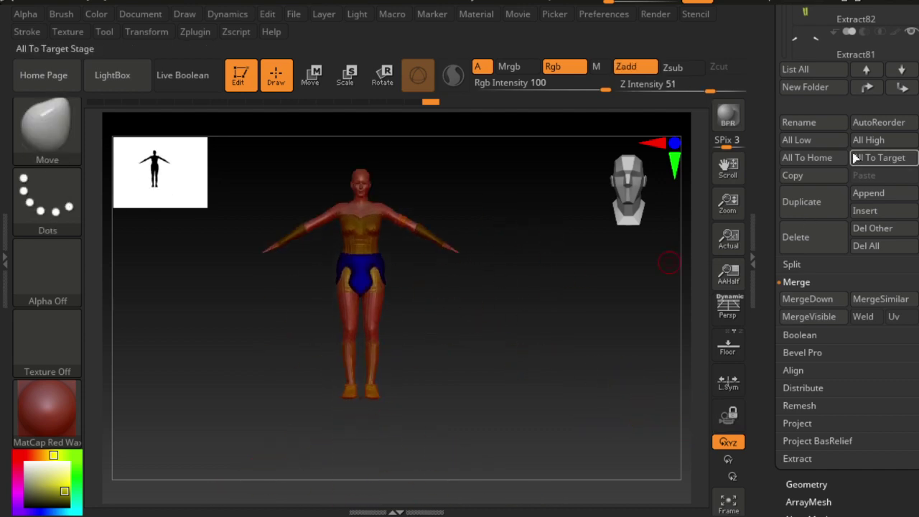
{"action": "scroll", "coordinate": [826, 251], "scroll_direction": "up", "scroll_amount": 1}
{"action": "scroll", "coordinate": [825, 247], "scroll_direction": "up", "scroll_amount": 3}
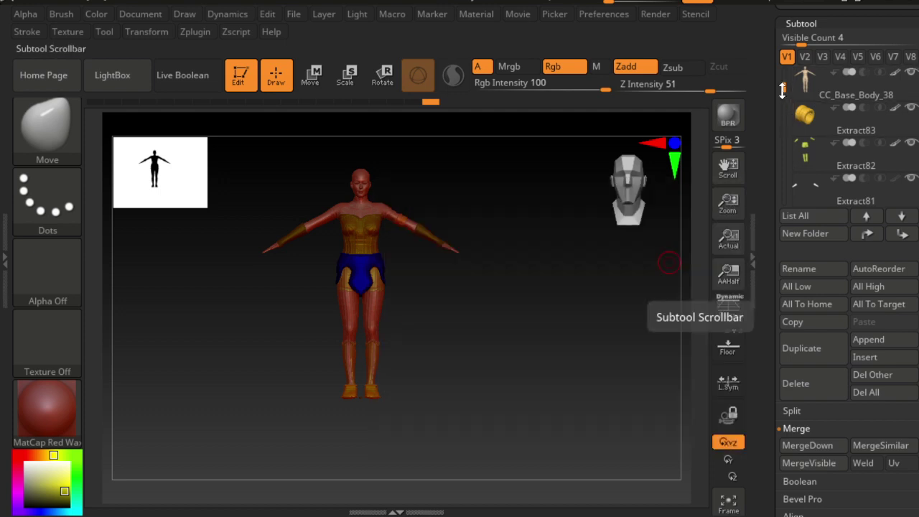
{"action": "left_click_drag", "start_coordinate": [784, 88], "coordinate": [784, 171]}
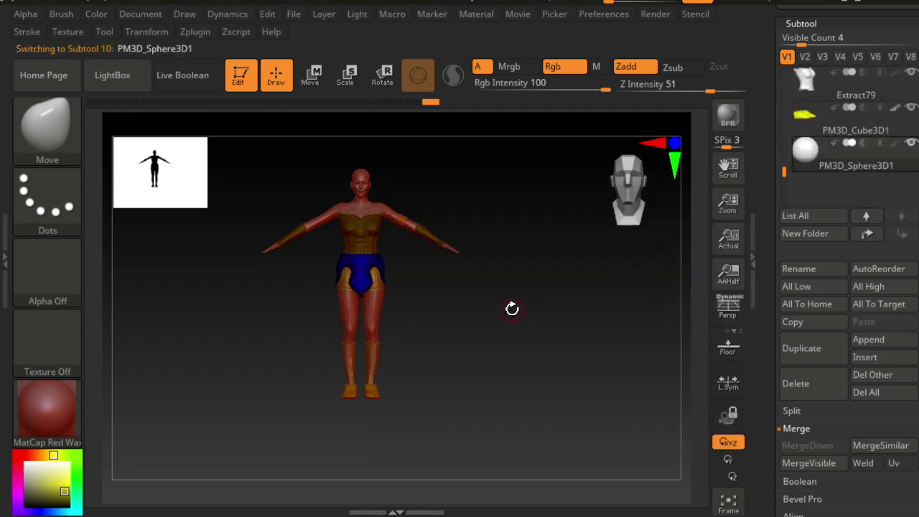
{"action": "left_click", "coordinate": [311, 74]}
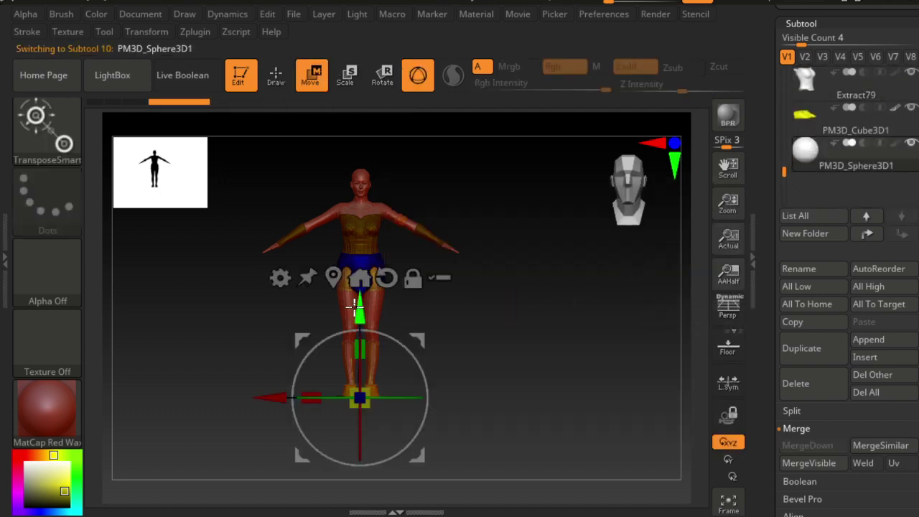
{"action": "left_click_drag", "start_coordinate": [359, 310], "coordinate": [372, 181]}
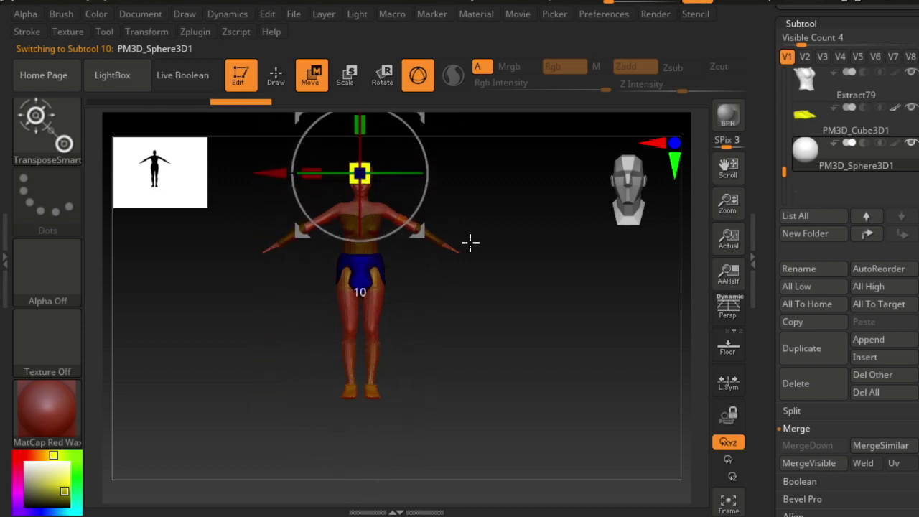
{"action": "left_click_drag", "start_coordinate": [453, 215], "coordinate": [496, 244]}
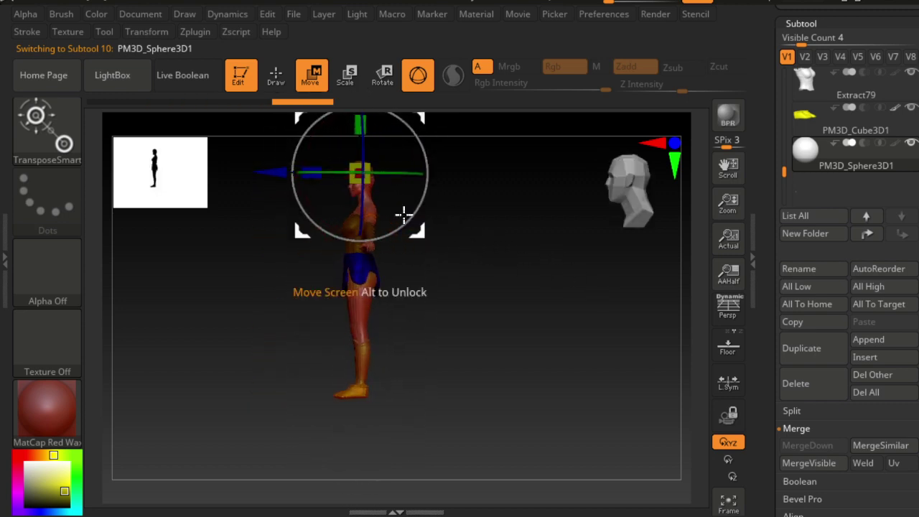
{"action": "mouse_move", "coordinate": [357, 173]}
{"action": "left_mouse_down"}
{"action": "mouse_move", "coordinate": [451, 220]}
{"action": "mouse_move", "coordinate": [365, 176]}
{"action": "mouse_move", "coordinate": [383, 187]}
{"action": "left_mouse_up"}
Try black and red colours, browse the materials, and frame the head in front view.
{"action": "left_click", "coordinate": [34, 497]}
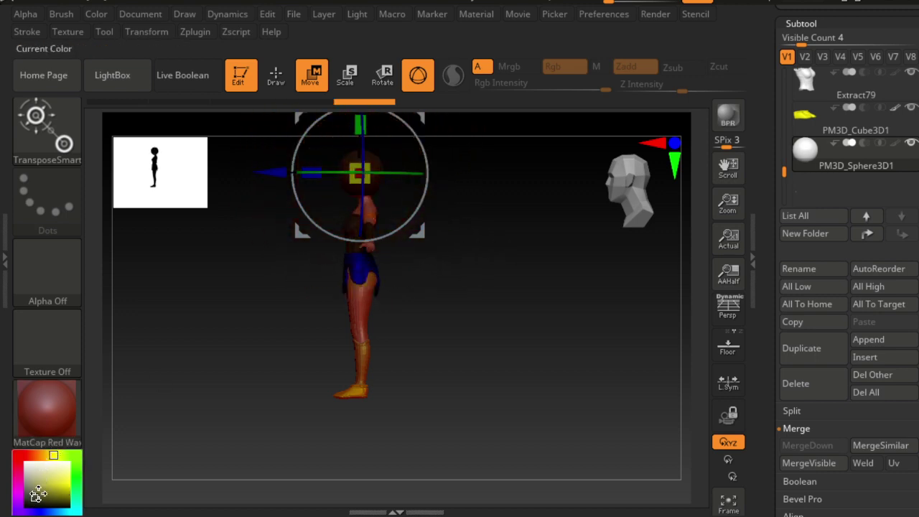
{"action": "left_click", "coordinate": [26, 501]}
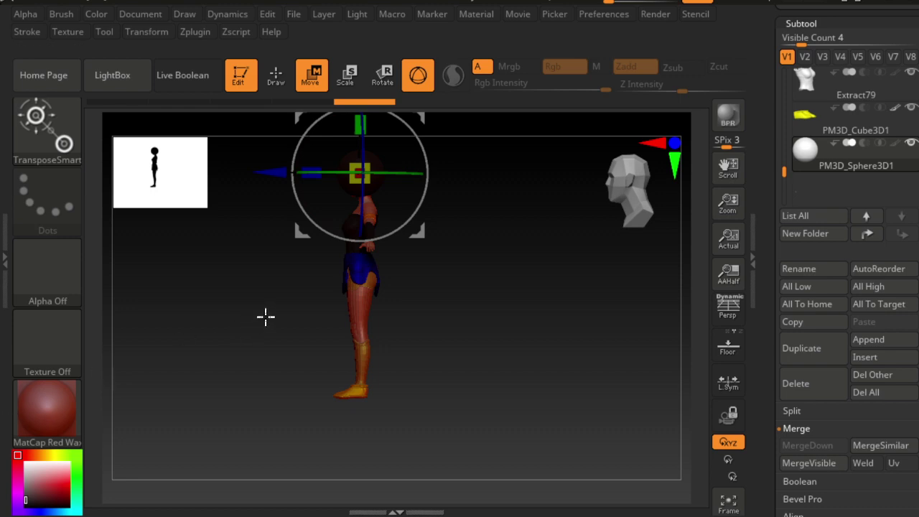
{"action": "left_click", "coordinate": [65, 492]}
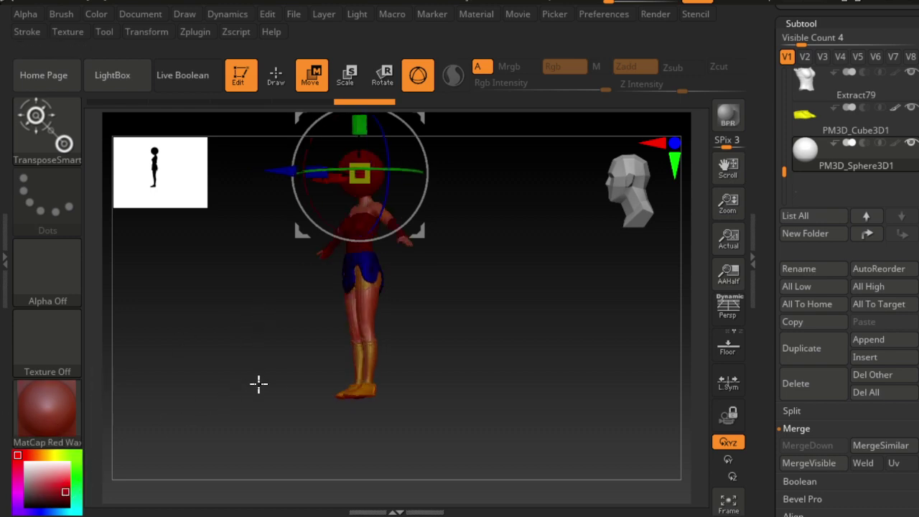
{"action": "mouse_move", "coordinate": [259, 384]}
{"action": "left_mouse_down"}
{"action": "mouse_move", "coordinate": [338, 347]}
{"action": "mouse_move", "coordinate": [263, 441]}
{"action": "left_mouse_up"}
{"action": "mouse_move", "coordinate": [482, 316]}
{"action": "left_mouse_down"}
{"action": "mouse_move", "coordinate": [448, 341]}
{"action": "mouse_move", "coordinate": [447, 294]}
{"action": "mouse_move", "coordinate": [458, 297]}
{"action": "left_mouse_up"}
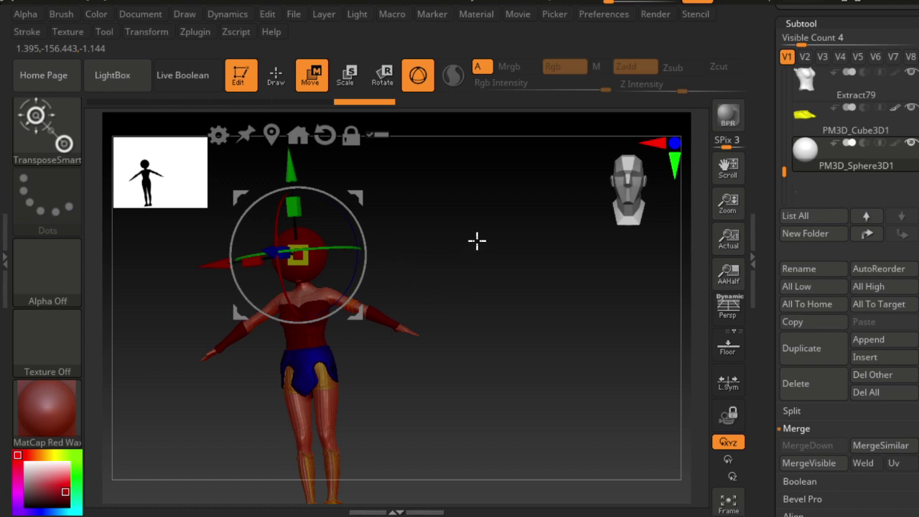
{"action": "left_click", "coordinate": [104, 15]}
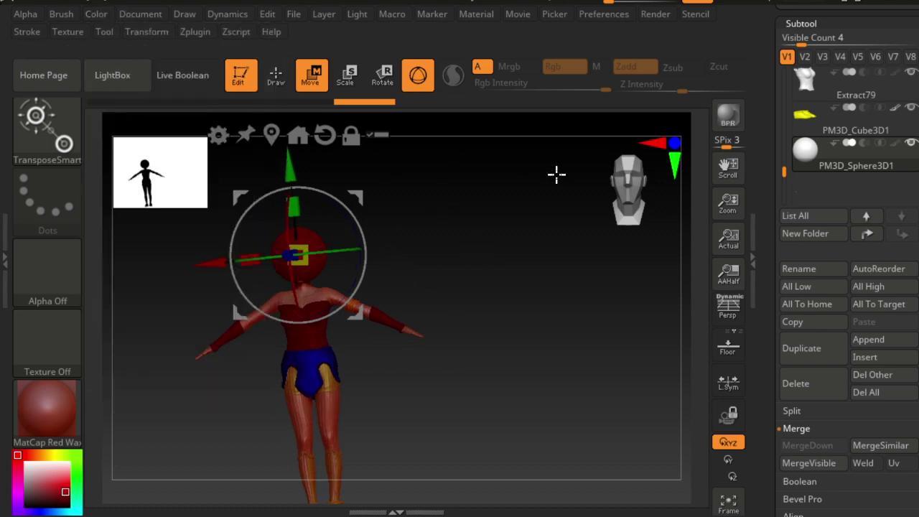
{"action": "left_click", "coordinate": [62, 434]}
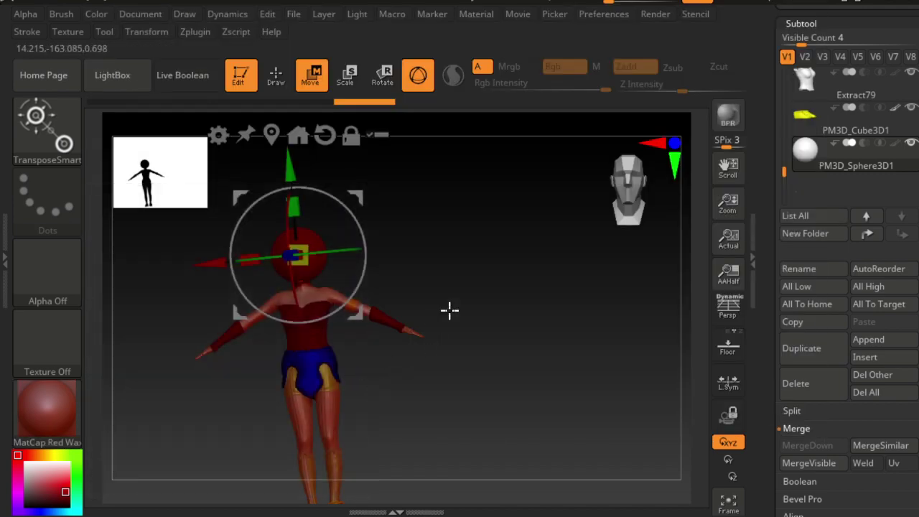
{"action": "right_click_drag", "start_coordinate": [470, 300], "coordinate": [517, 343], "text": "ctrl"}
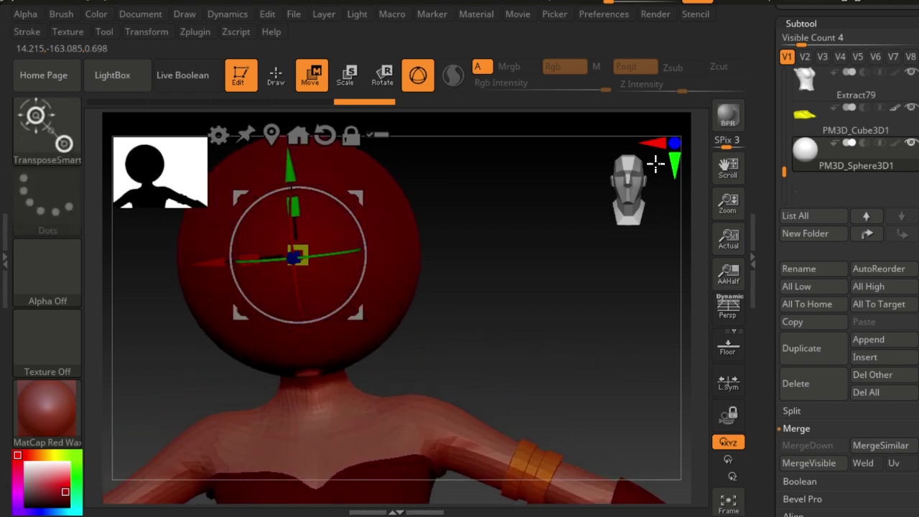
{"action": "left_click", "coordinate": [632, 188]}
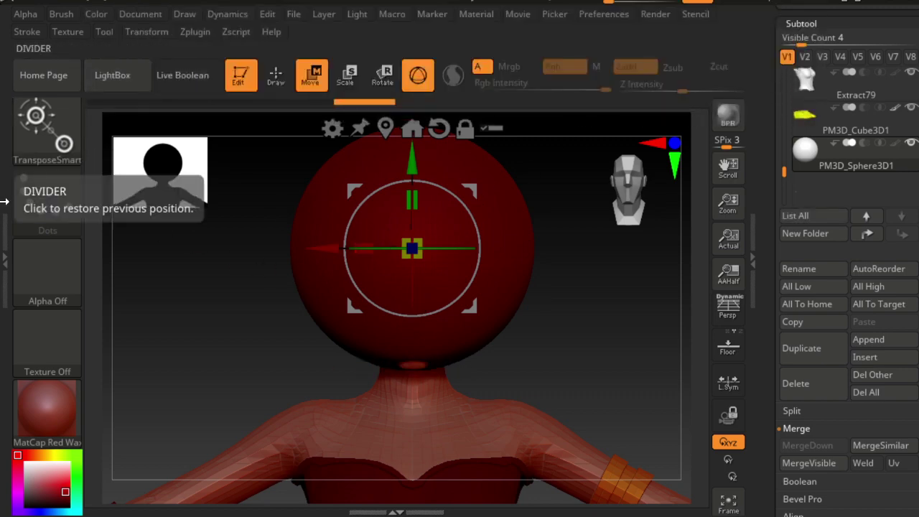
Switch to the Move brush with B, M, V.
{"action": "key", "text": "b"}
{"action": "key", "text": "m"}
{"action": "key", "text": "v"}
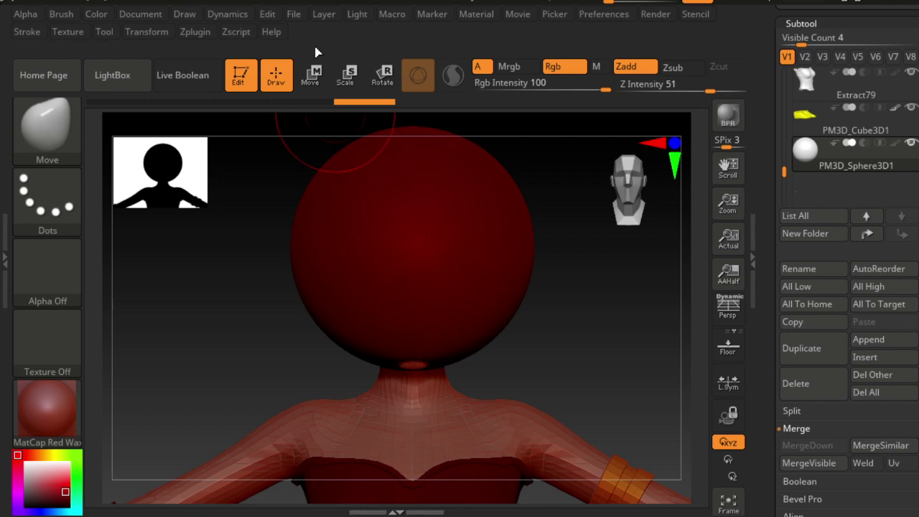
With the Transpose gizmo, shrink the sphere, raise it onto the head, and stretch it on Z and X.
{"action": "left_click", "coordinate": [310, 73]}
{"action": "left_click_drag", "start_coordinate": [421, 258], "coordinate": [375, 234]}
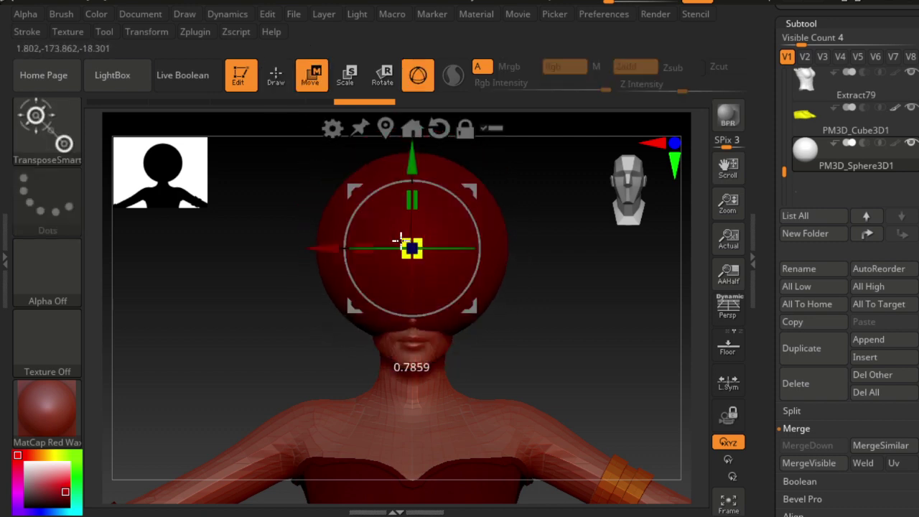
{"action": "mouse_move", "coordinate": [489, 316]}
{"action": "left_mouse_down"}
{"action": "mouse_move", "coordinate": [474, 269]}
{"action": "mouse_move", "coordinate": [550, 281]}
{"action": "mouse_move", "coordinate": [476, 278]}
{"action": "mouse_move", "coordinate": [482, 208]}
{"action": "left_mouse_up"}
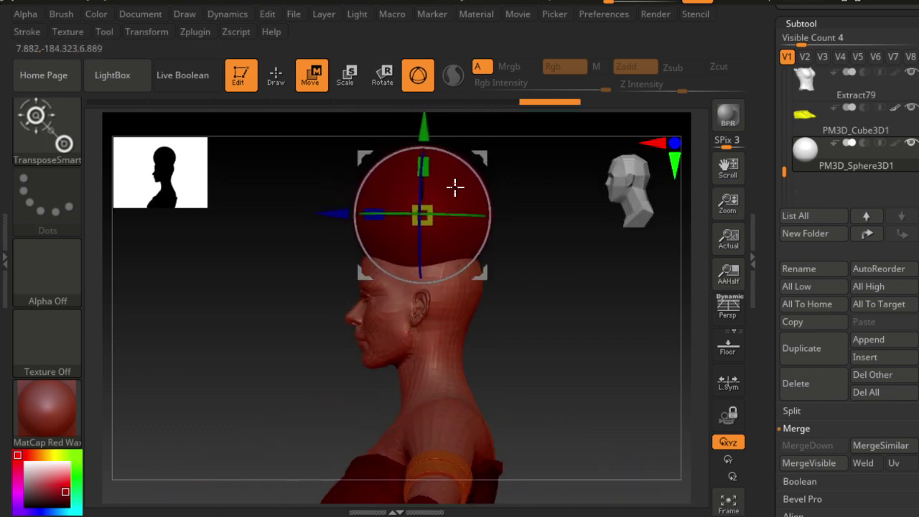
{"action": "left_click_drag", "start_coordinate": [380, 216], "coordinate": [364, 216]}
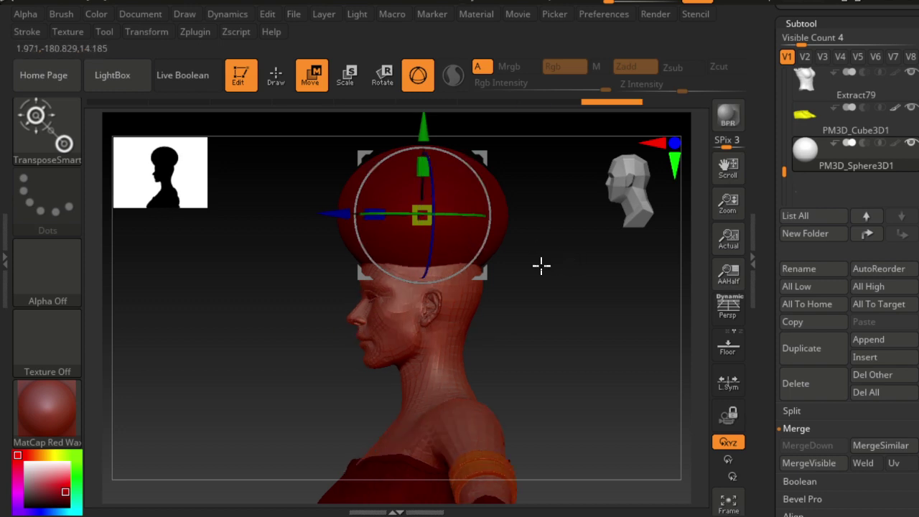
{"action": "mouse_move", "coordinate": [541, 265]}
{"action": "left_mouse_down"}
{"action": "mouse_move", "coordinate": [611, 308]}
{"action": "mouse_move", "coordinate": [556, 308]}
{"action": "left_mouse_up"}
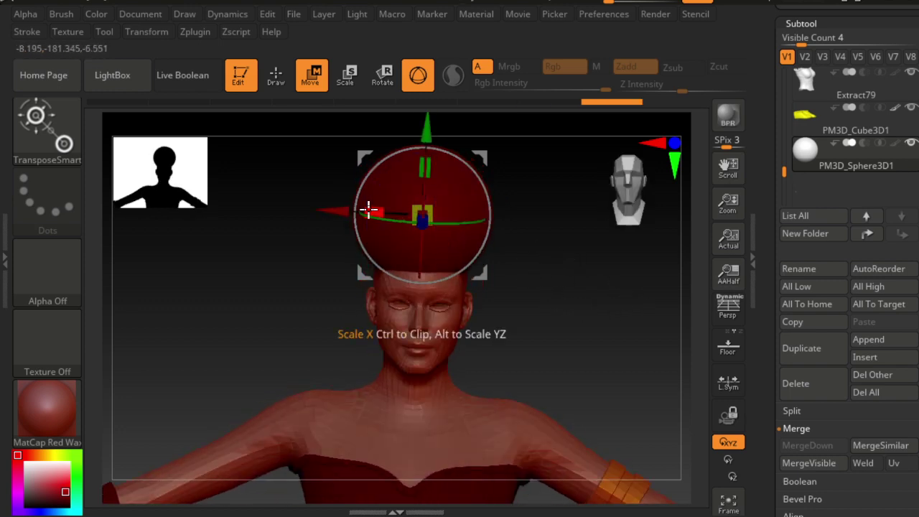
{"action": "left_click_drag", "start_coordinate": [369, 209], "coordinate": [354, 208]}
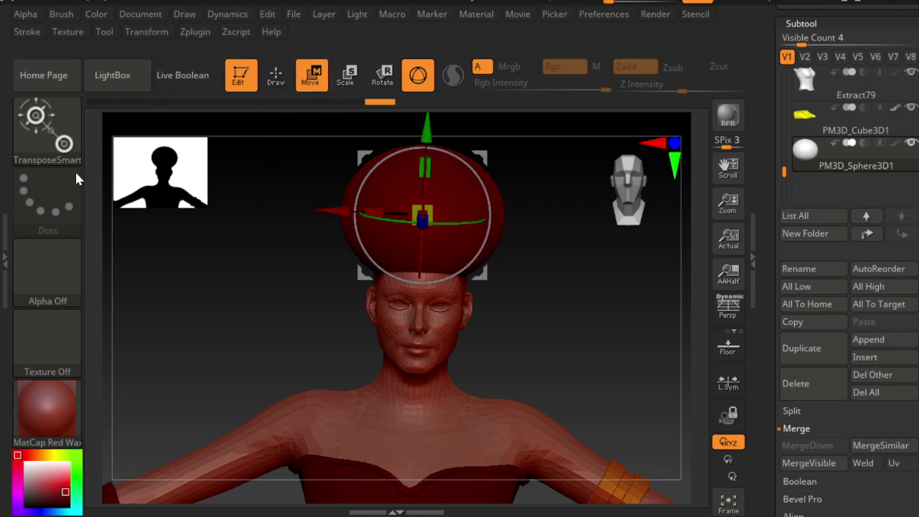
With the Move brush, pull the hair mass down over the ear, neck and back.
{"action": "key", "text": "b"}
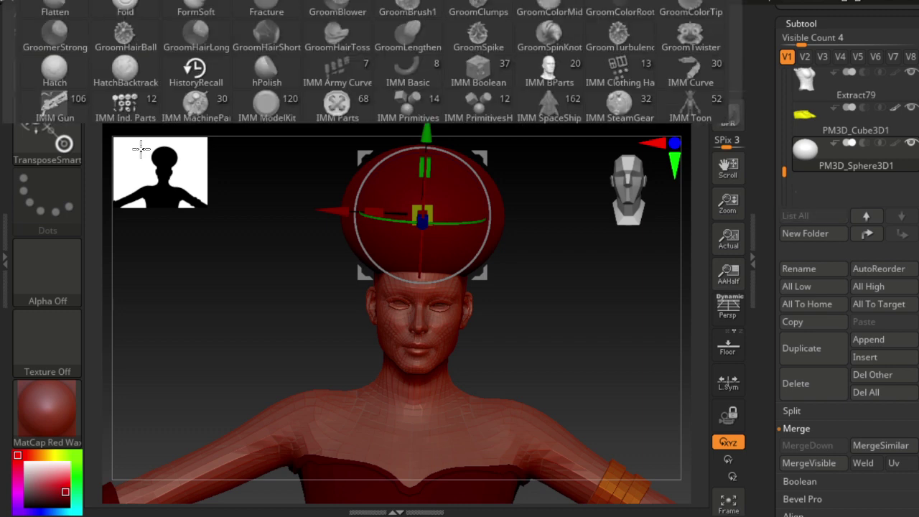
{"action": "key", "text": "m"}
{"action": "key", "text": "v"}
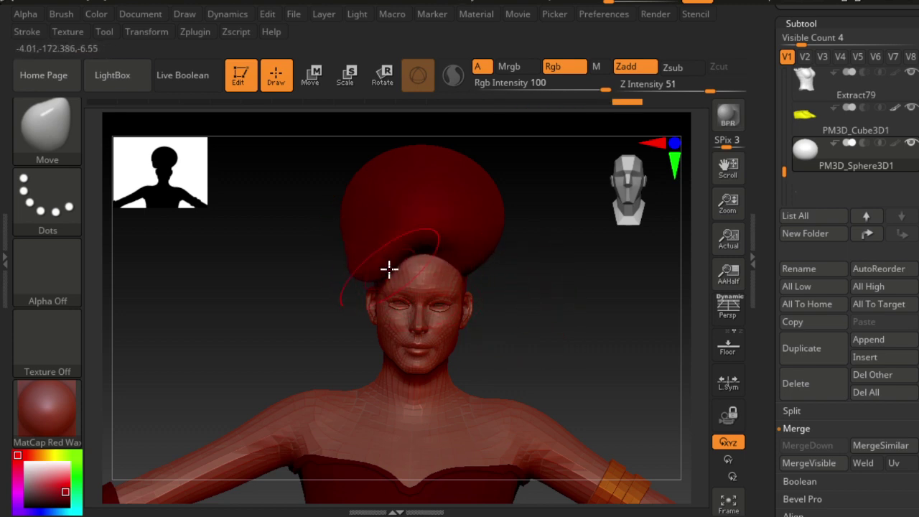
{"action": "left_click_drag", "start_coordinate": [389, 267], "coordinate": [552, 308]}
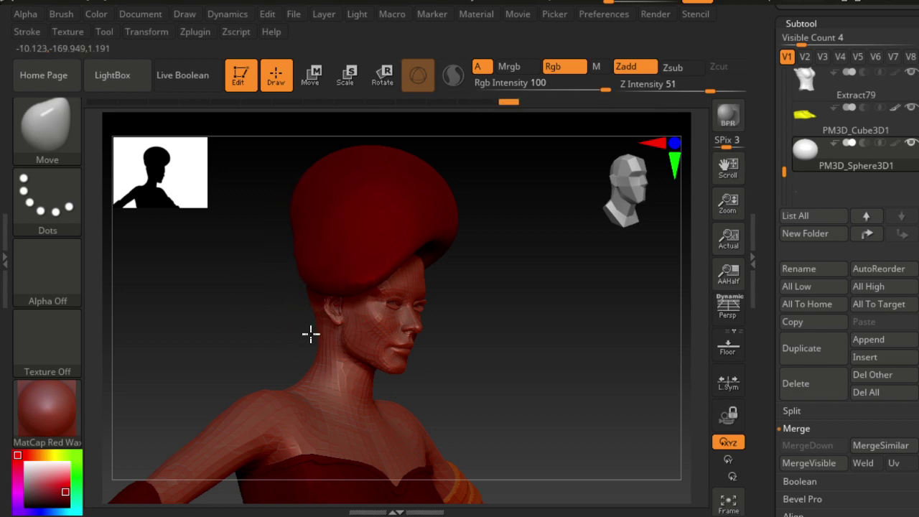
{"action": "left_click_drag", "start_coordinate": [352, 295], "coordinate": [310, 382]}
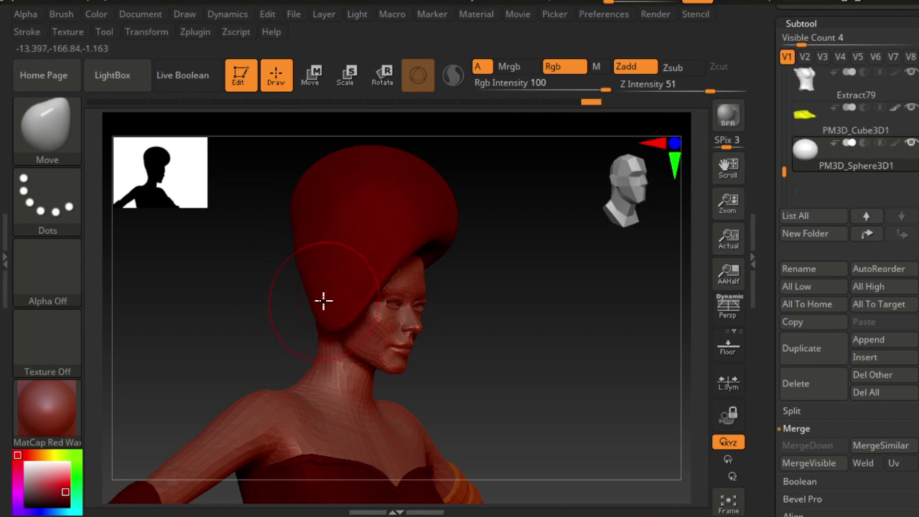
{"action": "mouse_move", "coordinate": [322, 349]}
{"action": "left_mouse_down"}
{"action": "mouse_move", "coordinate": [330, 344]}
{"action": "mouse_move", "coordinate": [323, 380]}
{"action": "mouse_move", "coordinate": [292, 365]}
{"action": "mouse_move", "coordinate": [423, 328]}
{"action": "left_mouse_up"}
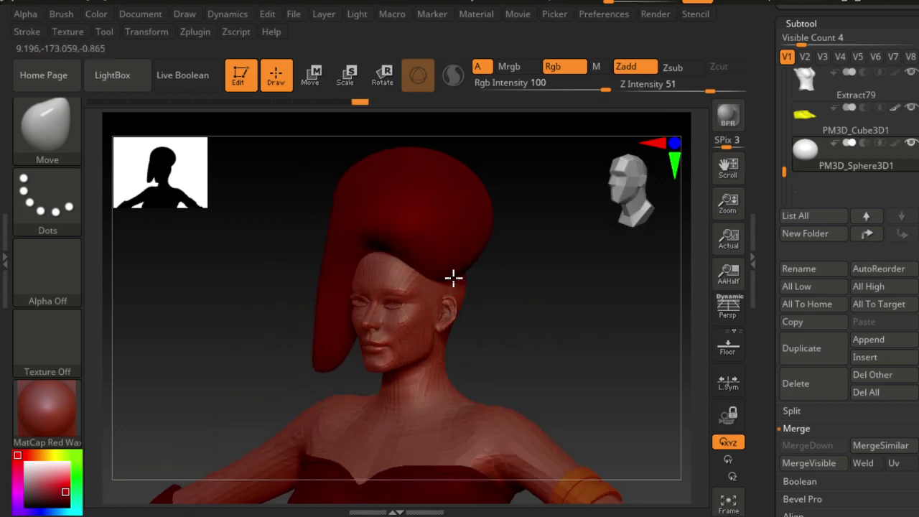
{"action": "mouse_move", "coordinate": [476, 234]}
{"action": "left_mouse_down"}
{"action": "mouse_move", "coordinate": [537, 318]}
{"action": "mouse_move", "coordinate": [525, 266]}
{"action": "left_mouse_up"}
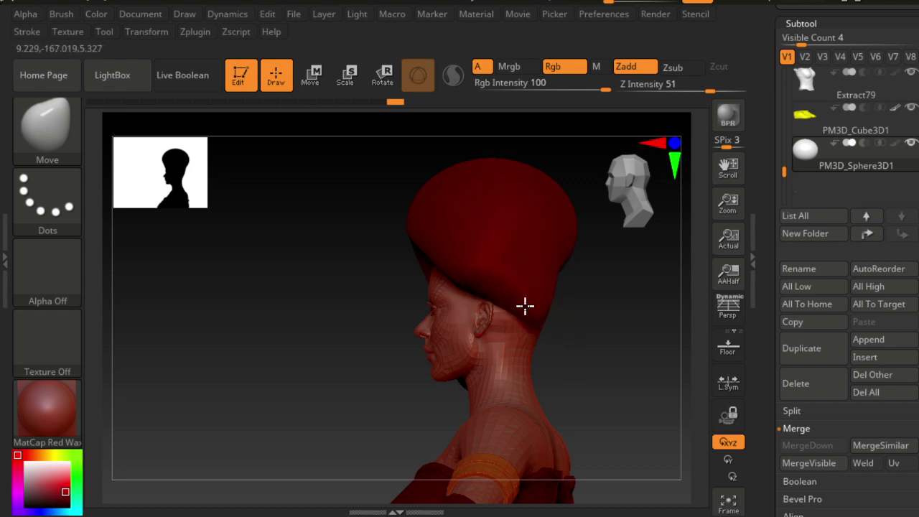
{"action": "left_click_drag", "start_coordinate": [524, 305], "coordinate": [523, 335]}
{"action": "mouse_move", "coordinate": [397, 332]}
{"action": "left_mouse_down"}
{"action": "mouse_move", "coordinate": [467, 260]}
{"action": "mouse_move", "coordinate": [471, 275]}
{"action": "mouse_move", "coordinate": [558, 346]}
{"action": "left_mouse_up"}
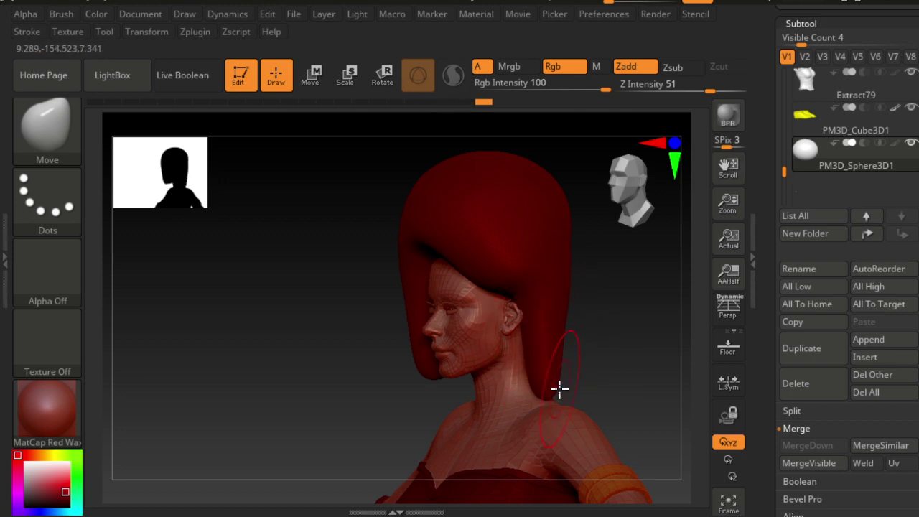
Lengthen the hair strand left of the face and pull the back-of-neck strand down.
{"action": "right_click_drag", "start_coordinate": [560, 415], "coordinate": [613, 409]}
{"action": "right_click_drag", "start_coordinate": [530, 412], "coordinate": [641, 377]}
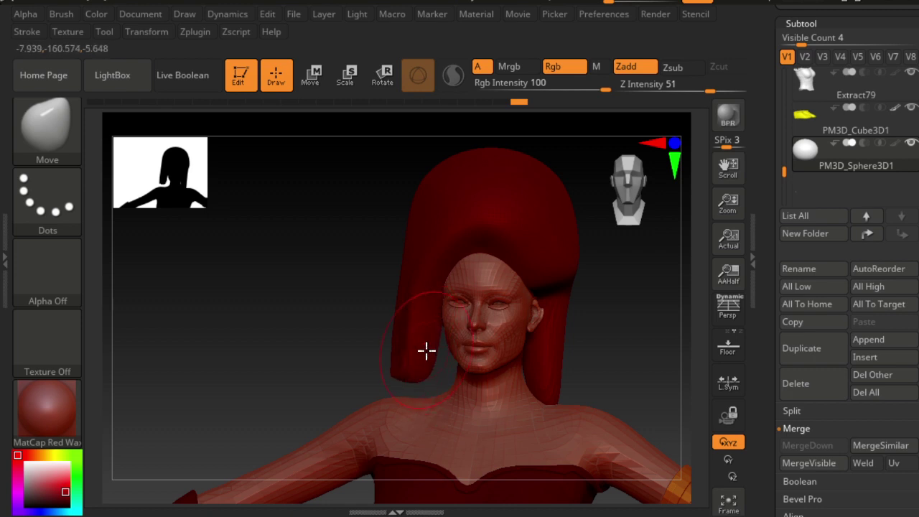
{"action": "left_click_drag", "start_coordinate": [424, 351], "coordinate": [438, 431]}
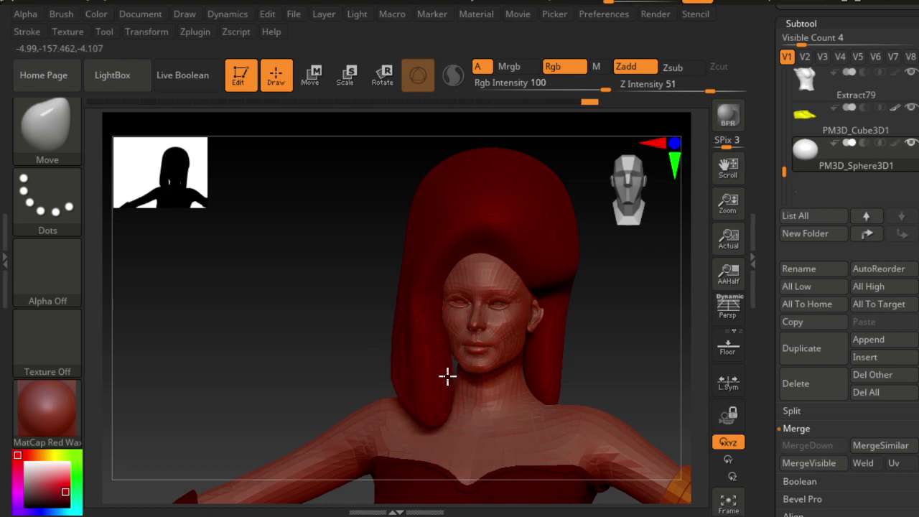
{"action": "right_click_drag", "start_coordinate": [446, 375], "coordinate": [345, 376]}
{"action": "mouse_move", "coordinate": [377, 369]}
{"action": "left_mouse_down"}
{"action": "mouse_move", "coordinate": [411, 466]}
{"action": "mouse_move", "coordinate": [428, 464]}
{"action": "left_mouse_up"}
{"action": "right_click_drag", "start_coordinate": [416, 448], "coordinate": [337, 310]}
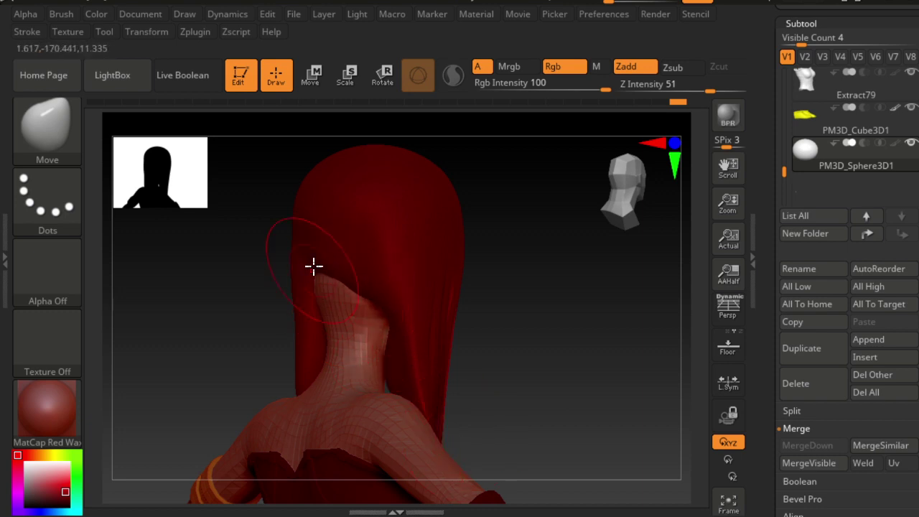
{"action": "key", "text": "ctrl+z"}
{"action": "left_click_drag", "start_coordinate": [326, 307], "coordinate": [362, 336]}
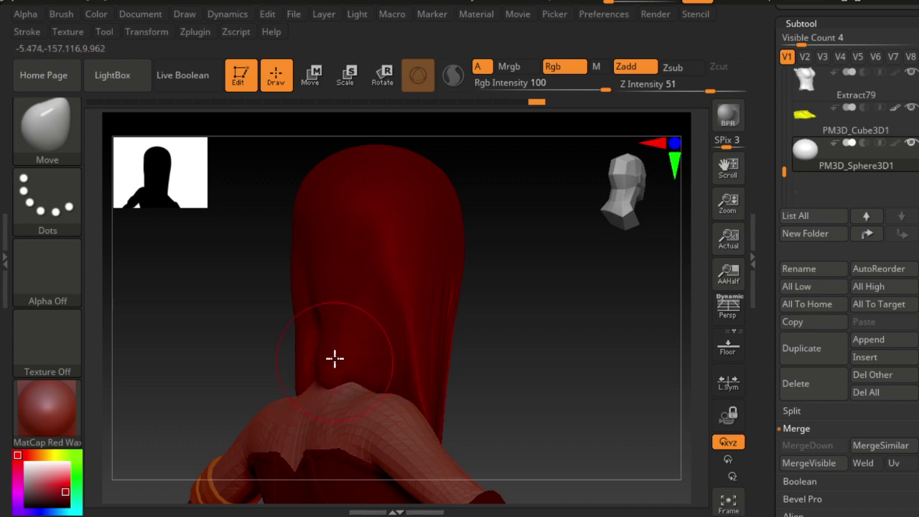
{"action": "left_click_drag", "start_coordinate": [334, 359], "coordinate": [312, 428]}
Reshape the strands at the back of the neck, undoing a stray edit, and inspect the hair.
{"action": "left_click_drag", "start_coordinate": [372, 413], "coordinate": [473, 424]}
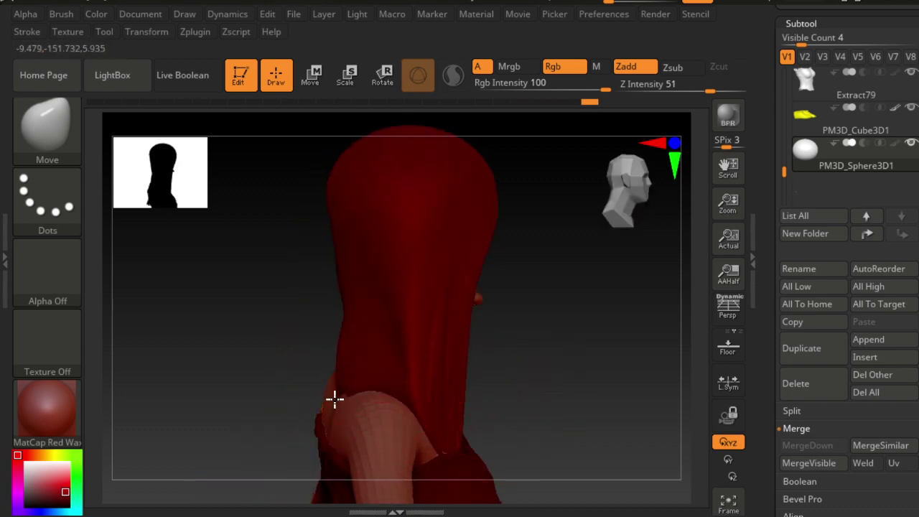
{"action": "left_click_drag", "start_coordinate": [313, 383], "coordinate": [378, 395]}
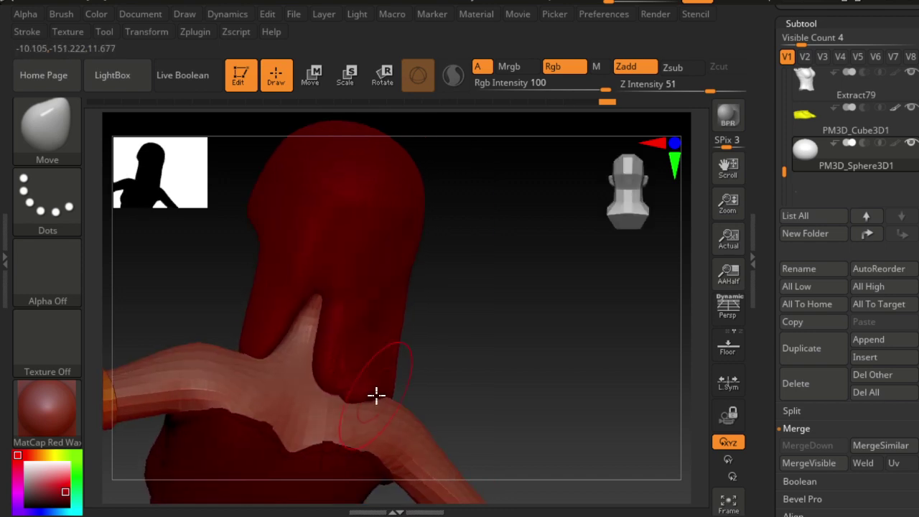
{"action": "mouse_move", "coordinate": [328, 376]}
{"action": "left_mouse_down"}
{"action": "mouse_move", "coordinate": [316, 302]}
{"action": "mouse_move", "coordinate": [275, 415]}
{"action": "left_mouse_up"}
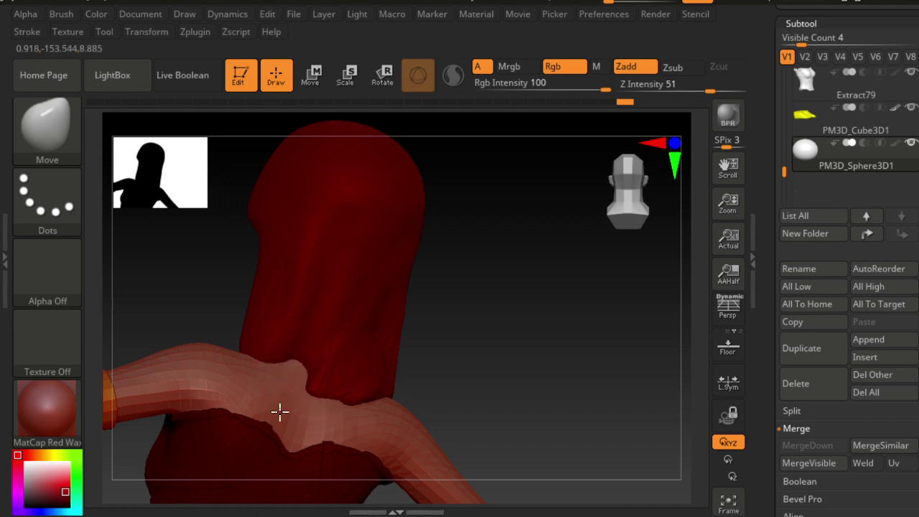
{"action": "left_click_drag", "start_coordinate": [474, 401], "coordinate": [486, 407]}
{"action": "left_click_drag", "start_coordinate": [279, 381], "coordinate": [328, 385]}
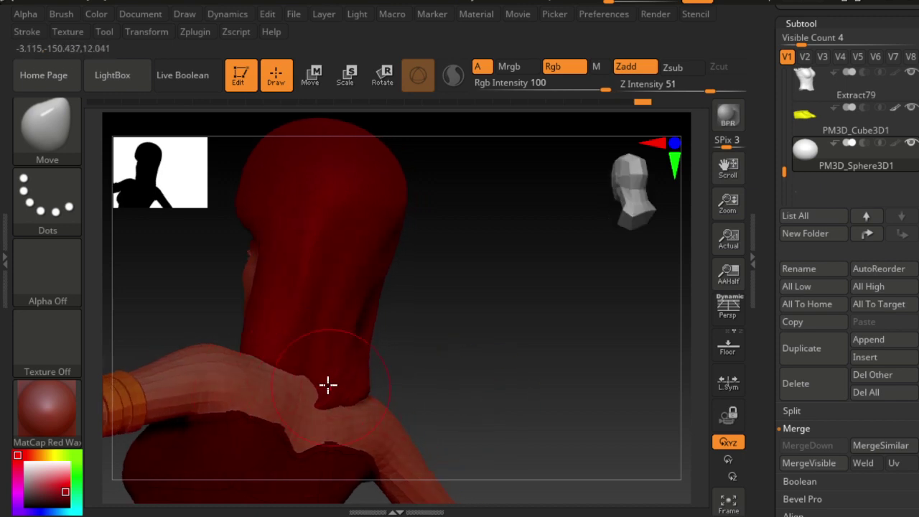
{"action": "left_click_drag", "start_coordinate": [466, 393], "coordinate": [314, 412]}
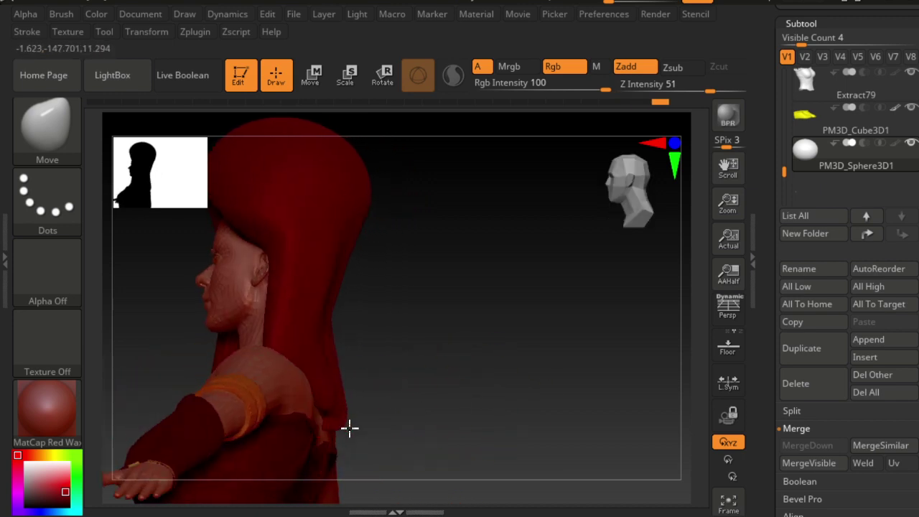
{"action": "key", "text": "ctrl+z"}
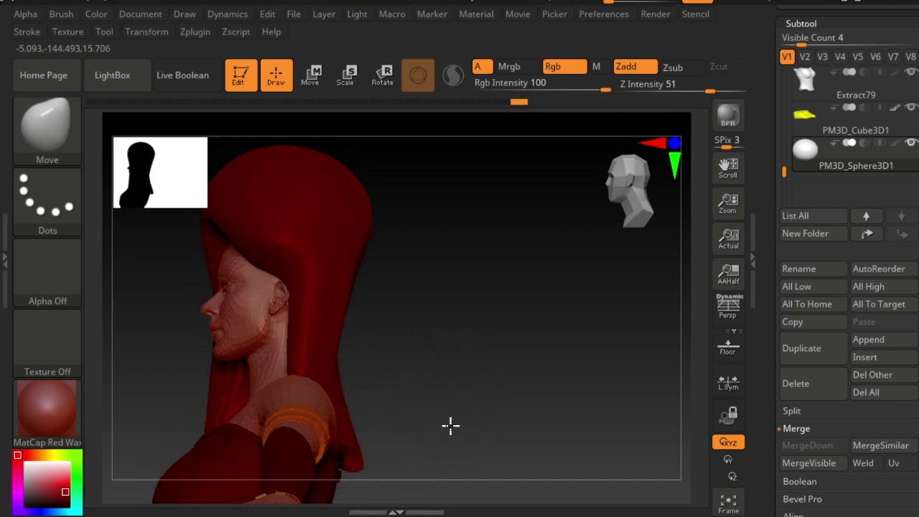
{"action": "mouse_move", "coordinate": [464, 395]}
{"action": "left_mouse_down"}
{"action": "mouse_move", "coordinate": [420, 397]}
{"action": "mouse_move", "coordinate": [474, 402]}
{"action": "mouse_move", "coordinate": [433, 467]}
{"action": "mouse_move", "coordinate": [461, 380]}
{"action": "mouse_move", "coordinate": [452, 341]}
{"action": "left_mouse_up"}
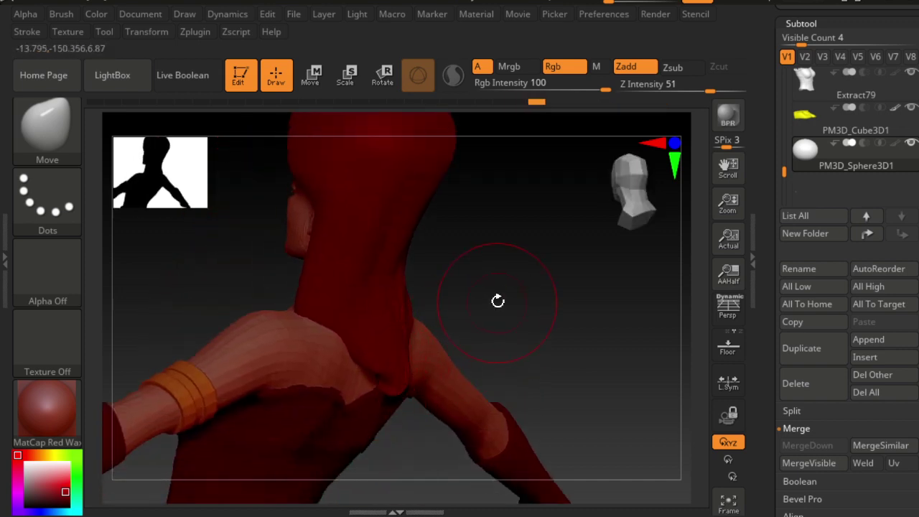
{"action": "mouse_move", "coordinate": [498, 301]}
{"action": "left_mouse_down"}
{"action": "mouse_move", "coordinate": [564, 261]}
{"action": "mouse_move", "coordinate": [401, 391]}
{"action": "mouse_move", "coordinate": [387, 422]}
{"action": "left_mouse_up"}
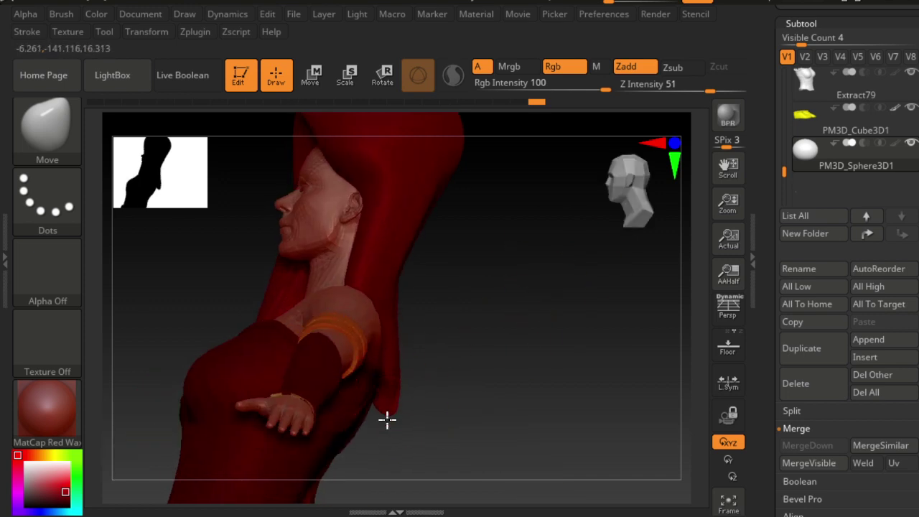
{"action": "mouse_move", "coordinate": [466, 288]}
{"action": "left_mouse_down"}
{"action": "mouse_move", "coordinate": [474, 297]}
{"action": "mouse_move", "coordinate": [475, 287]}
{"action": "left_mouse_up"}
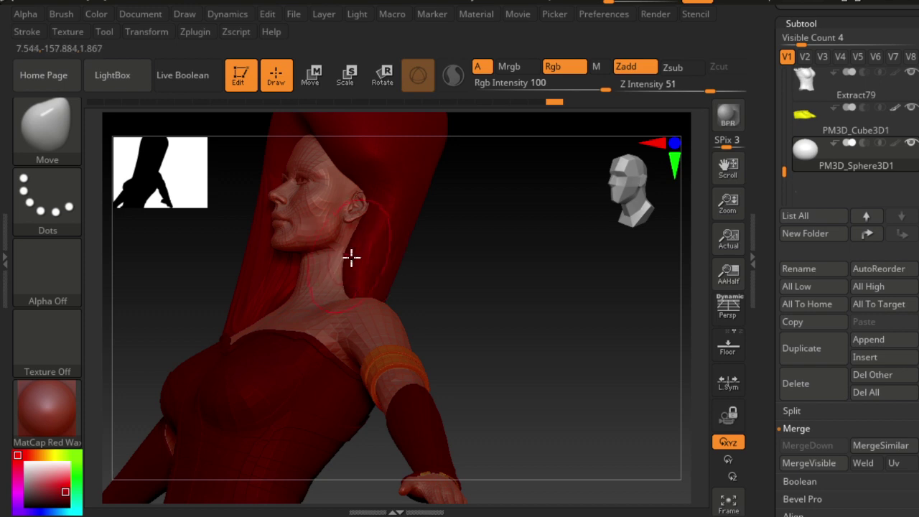
{"action": "mouse_move", "coordinate": [354, 293]}
{"action": "left_mouse_down"}
{"action": "mouse_move", "coordinate": [478, 311]}
{"action": "mouse_move", "coordinate": [378, 304]}
{"action": "left_mouse_up"}
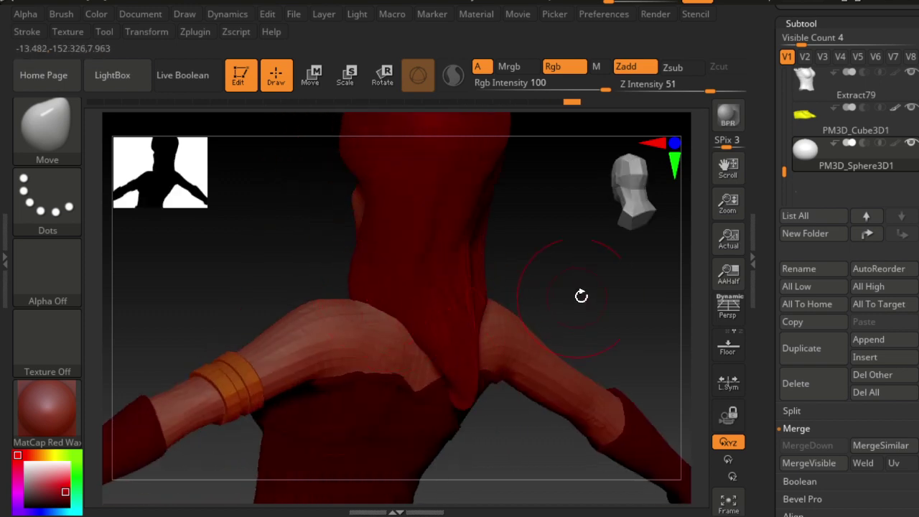
{"action": "mouse_move", "coordinate": [582, 297]}
{"action": "left_mouse_down"}
{"action": "mouse_move", "coordinate": [554, 318]}
{"action": "mouse_move", "coordinate": [470, 291]}
{"action": "mouse_move", "coordinate": [538, 321]}
{"action": "mouse_move", "coordinate": [355, 262]}
{"action": "mouse_move", "coordinate": [555, 285]}
{"action": "mouse_move", "coordinate": [492, 349]}
{"action": "mouse_move", "coordinate": [481, 275]}
{"action": "mouse_move", "coordinate": [431, 265]}
{"action": "mouse_move", "coordinate": [514, 324]}
{"action": "mouse_move", "coordinate": [539, 325]}
{"action": "mouse_move", "coordinate": [435, 297]}
{"action": "left_mouse_up"}
Smooth the surface briefly, then choose the Flatten brush from the brush library.
{"action": "key", "text": "shift"}
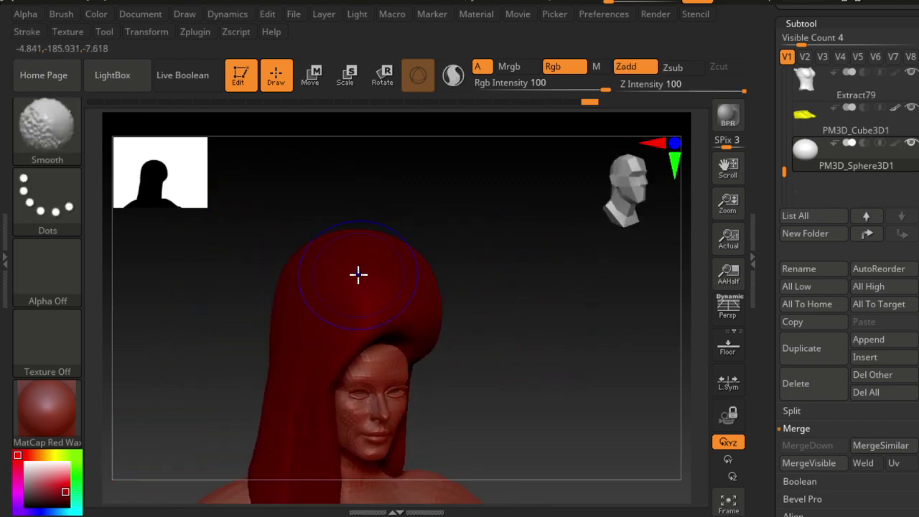
{"action": "left_click_drag", "start_coordinate": [619, 294], "coordinate": [498, 309]}
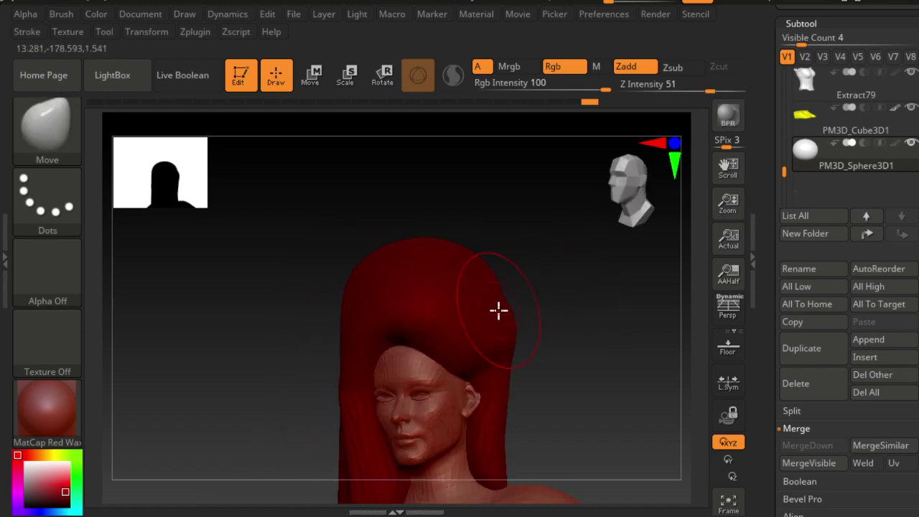
{"action": "left_click", "coordinate": [68, 152]}
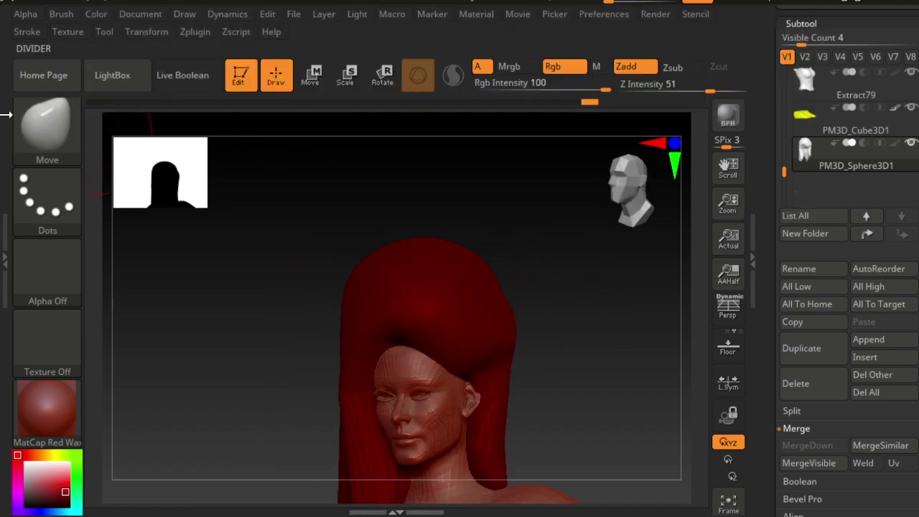
{"action": "left_click", "coordinate": [35, 135]}
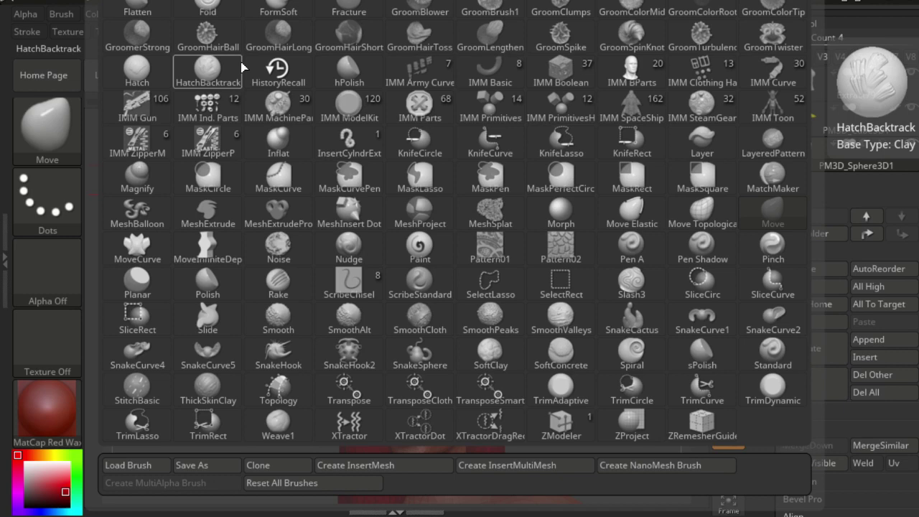
{"action": "key", "text": "f"}
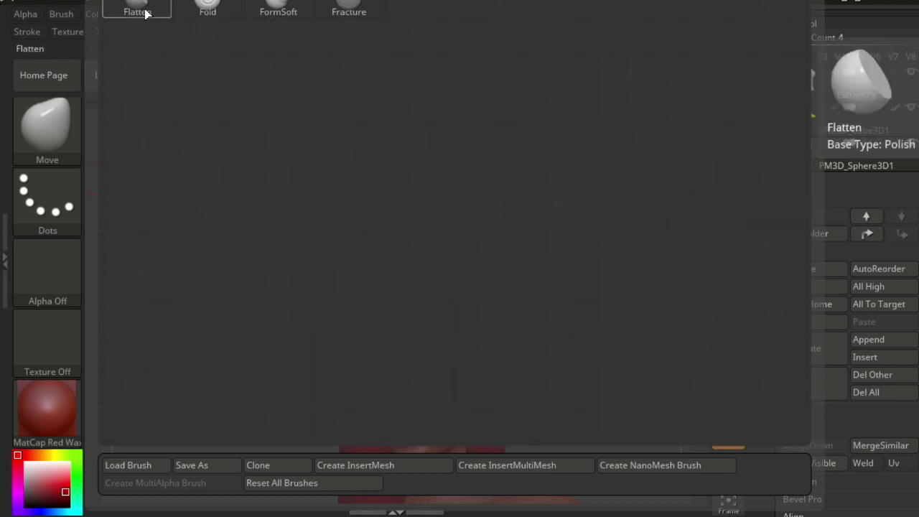
{"action": "left_click", "coordinate": [146, 14]}
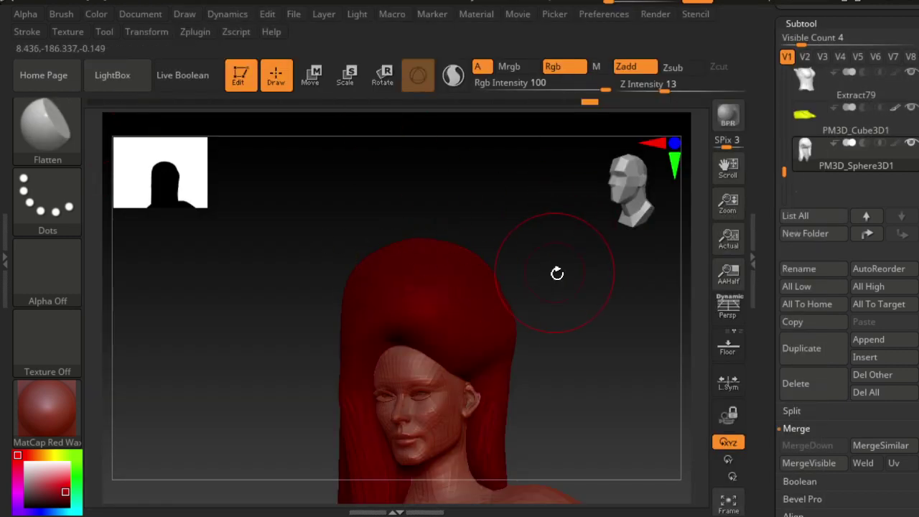
{"action": "left_click_drag", "start_coordinate": [557, 273], "coordinate": [414, 260]}
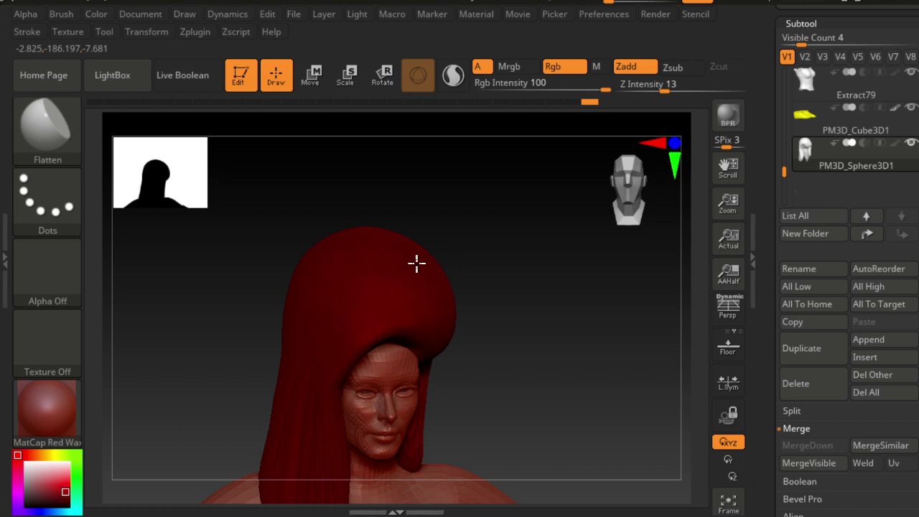
{"action": "mouse_move", "coordinate": [346, 242]}
{"action": "left_mouse_down"}
{"action": "mouse_move", "coordinate": [539, 312]}
{"action": "mouse_move", "coordinate": [385, 248]}
{"action": "left_mouse_up"}
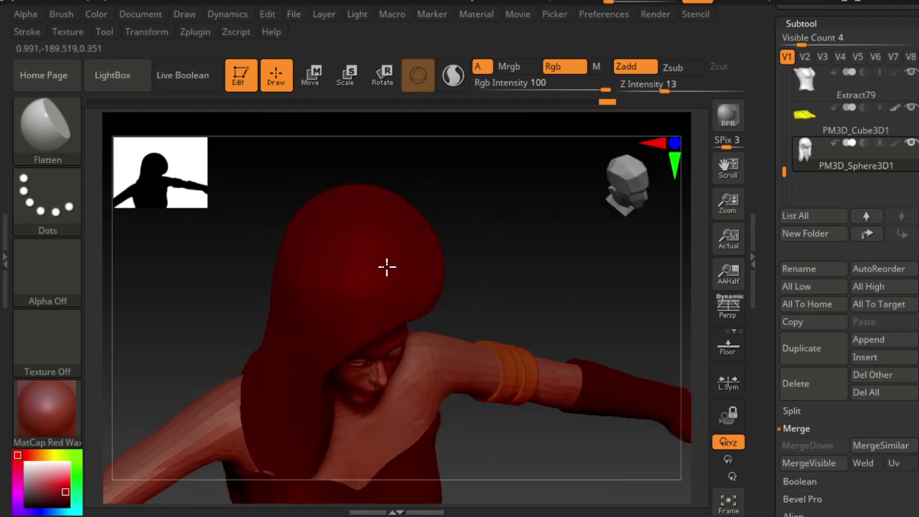
{"action": "left_click_drag", "start_coordinate": [508, 278], "coordinate": [486, 230]}
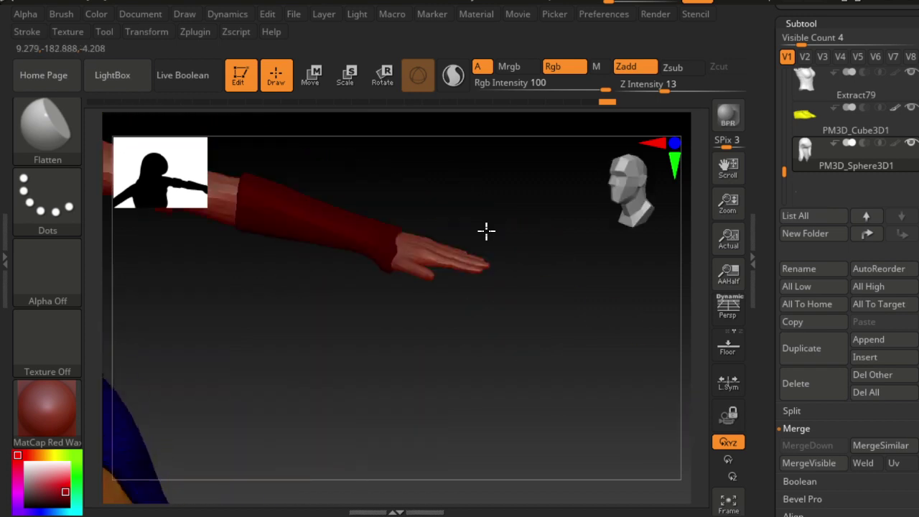
{"action": "mouse_move", "coordinate": [435, 205]}
{"action": "left_mouse_down"}
{"action": "mouse_move", "coordinate": [595, 346]}
{"action": "mouse_move", "coordinate": [533, 275]}
{"action": "mouse_move", "coordinate": [414, 277]}
{"action": "mouse_move", "coordinate": [404, 261]}
{"action": "left_mouse_up"}
{"action": "mouse_move", "coordinate": [575, 286]}
{"action": "left_mouse_down"}
{"action": "mouse_move", "coordinate": [608, 357]}
{"action": "mouse_move", "coordinate": [563, 328]}
{"action": "left_mouse_up"}
{"action": "key", "text": "ctrl"}
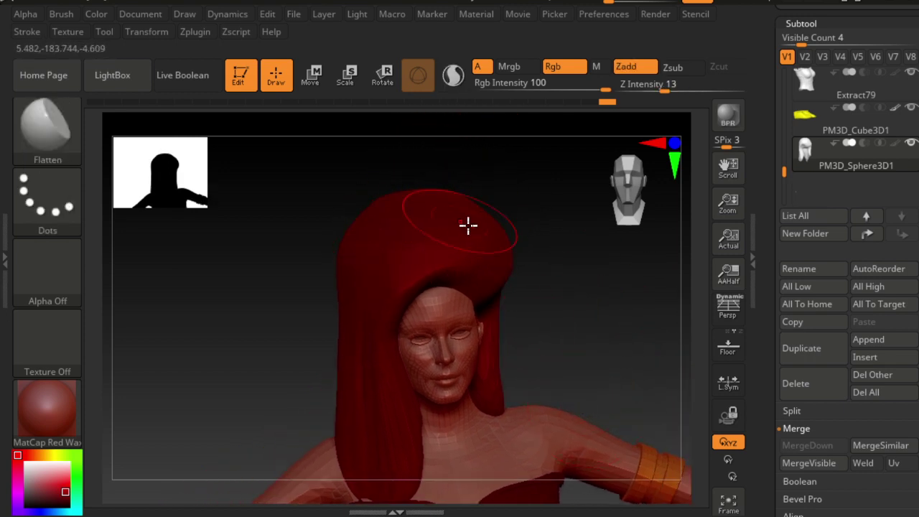
{"action": "left_click_drag", "start_coordinate": [468, 221], "coordinate": [513, 197]}
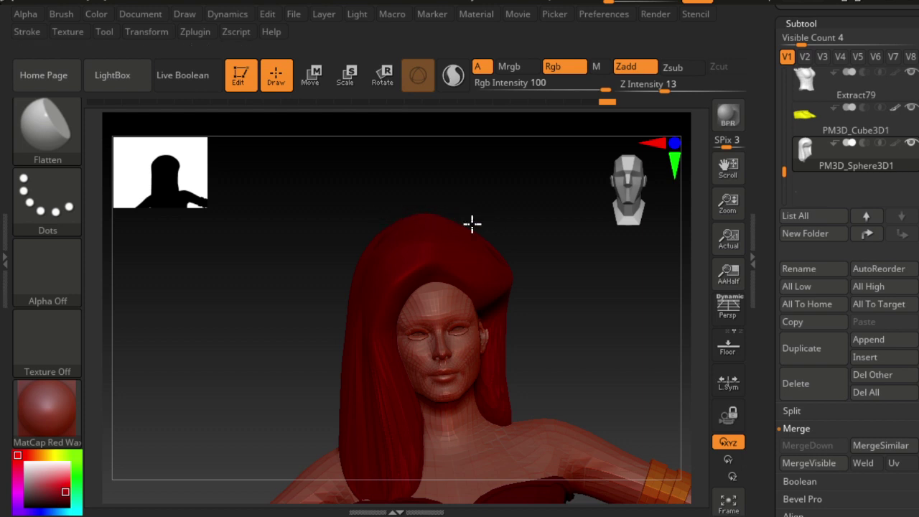
{"action": "left_click_drag", "start_coordinate": [584, 298], "coordinate": [545, 288]}
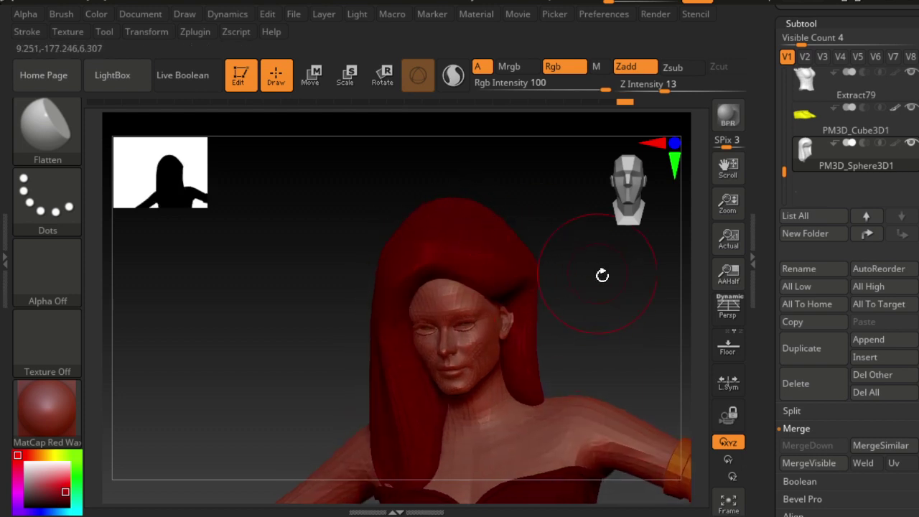
{"action": "mouse_move", "coordinate": [602, 275]}
{"action": "left_mouse_down"}
{"action": "mouse_move", "coordinate": [618, 246]}
{"action": "mouse_move", "coordinate": [517, 232]}
{"action": "mouse_move", "coordinate": [575, 267]}
{"action": "mouse_move", "coordinate": [605, 302]}
{"action": "left_mouse_up"}
{"action": "mouse_move", "coordinate": [545, 269]}
{"action": "left_mouse_down"}
{"action": "mouse_move", "coordinate": [618, 311]}
{"action": "mouse_move", "coordinate": [593, 283]}
{"action": "mouse_move", "coordinate": [472, 257]}
{"action": "left_mouse_up"}
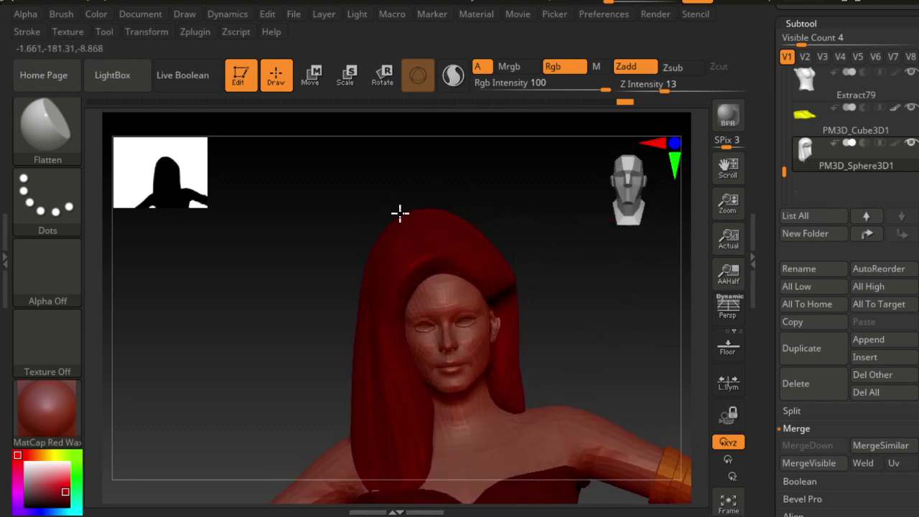
{"action": "left_click_drag", "start_coordinate": [318, 301], "coordinate": [390, 263], "text": "alt"}
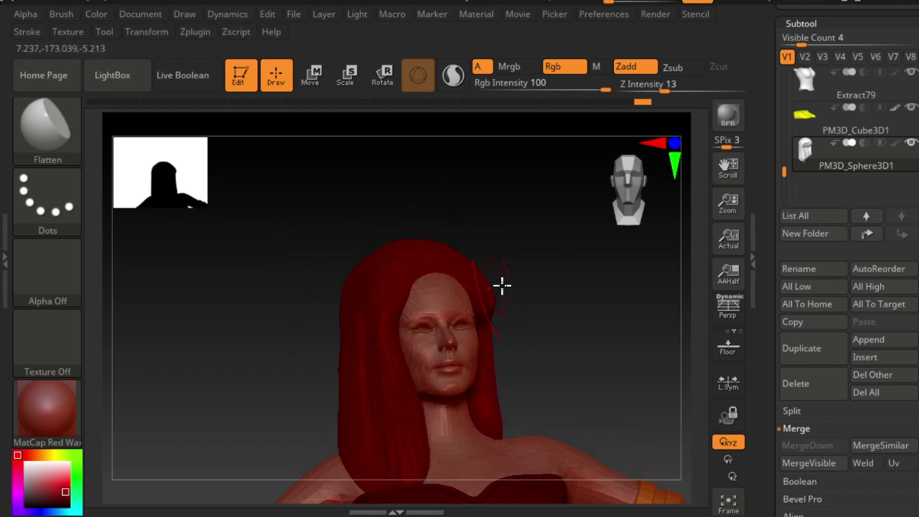
{"action": "mouse_move", "coordinate": [500, 285]}
{"action": "left_mouse_down"}
{"action": "mouse_move", "coordinate": [577, 335]}
{"action": "mouse_move", "coordinate": [507, 281]}
{"action": "mouse_move", "coordinate": [503, 295]}
{"action": "left_mouse_up"}
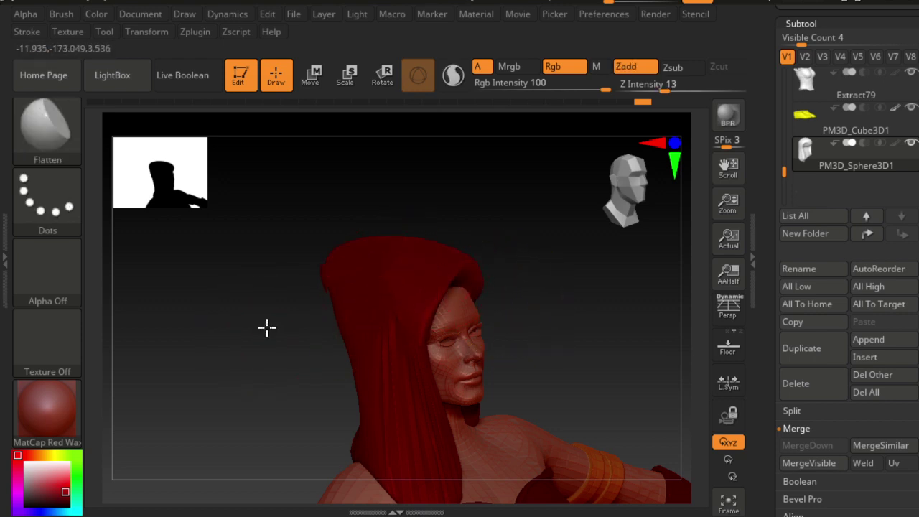
{"action": "left_click_drag", "start_coordinate": [266, 328], "coordinate": [342, 334]}
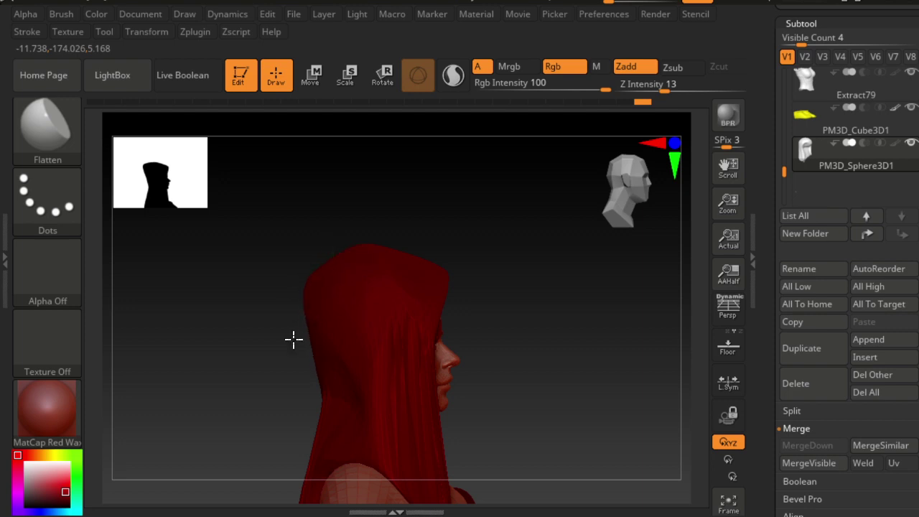
{"action": "mouse_move", "coordinate": [314, 281]}
{"action": "left_mouse_down"}
{"action": "mouse_move", "coordinate": [279, 380]}
{"action": "mouse_move", "coordinate": [258, 297]}
{"action": "mouse_move", "coordinate": [318, 277]}
{"action": "left_mouse_up"}
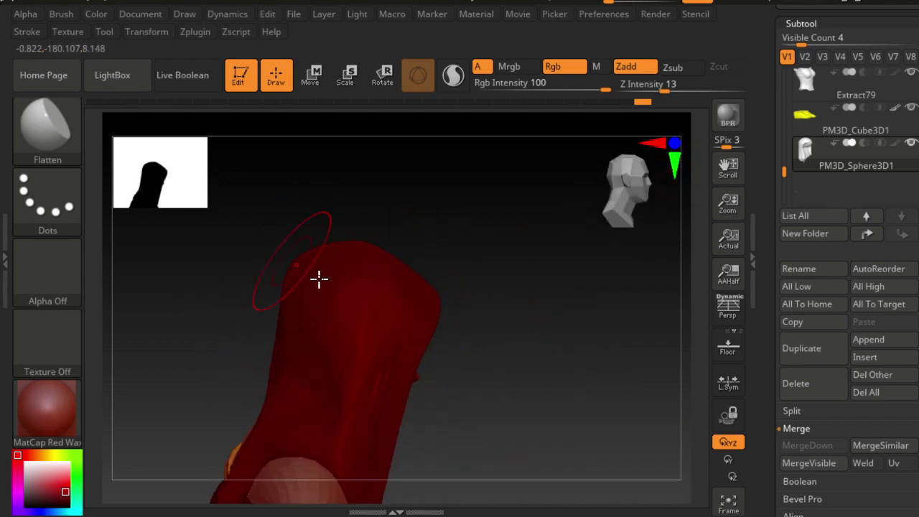
{"action": "mouse_move", "coordinate": [407, 284]}
{"action": "left_mouse_down"}
{"action": "mouse_move", "coordinate": [496, 375]}
{"action": "mouse_move", "coordinate": [471, 365]}
{"action": "mouse_move", "coordinate": [507, 365]}
{"action": "mouse_move", "coordinate": [381, 289]}
{"action": "left_mouse_up"}
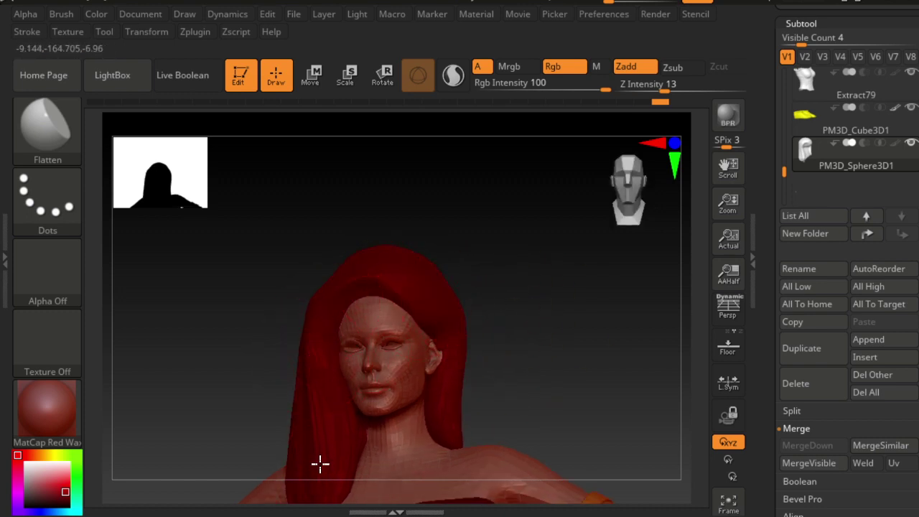
{"action": "mouse_move", "coordinate": [425, 468]}
{"action": "left_mouse_down"}
{"action": "mouse_move", "coordinate": [591, 405]}
{"action": "mouse_move", "coordinate": [517, 400]}
{"action": "mouse_move", "coordinate": [545, 427]}
{"action": "left_mouse_up"}
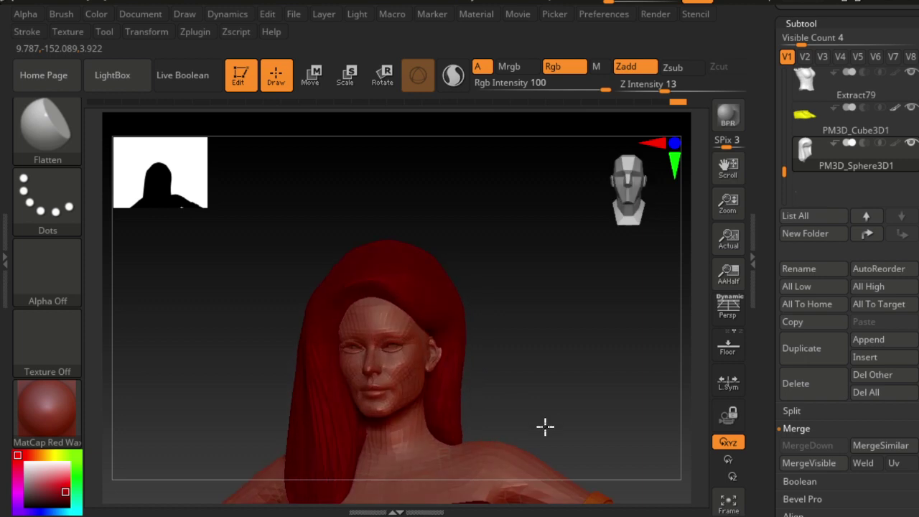
{"action": "mouse_move", "coordinate": [584, 353]}
{"action": "left_mouse_down"}
{"action": "mouse_move", "coordinate": [596, 352]}
{"action": "mouse_move", "coordinate": [555, 357]}
{"action": "mouse_move", "coordinate": [596, 356]}
{"action": "left_mouse_up"}
{"action": "mouse_move", "coordinate": [595, 386]}
{"action": "right_mouse_down", "text": "ctrl"}
{"action": "mouse_move", "coordinate": [505, 269]}
{"action": "mouse_move", "coordinate": [522, 361]}
{"action": "mouse_move", "coordinate": [580, 334]}
{"action": "mouse_move", "coordinate": [611, 340]}
{"action": "mouse_move", "coordinate": [470, 275]}
{"action": "mouse_move", "coordinate": [566, 287]}
{"action": "right_mouse_up", "text": "ctrl"}
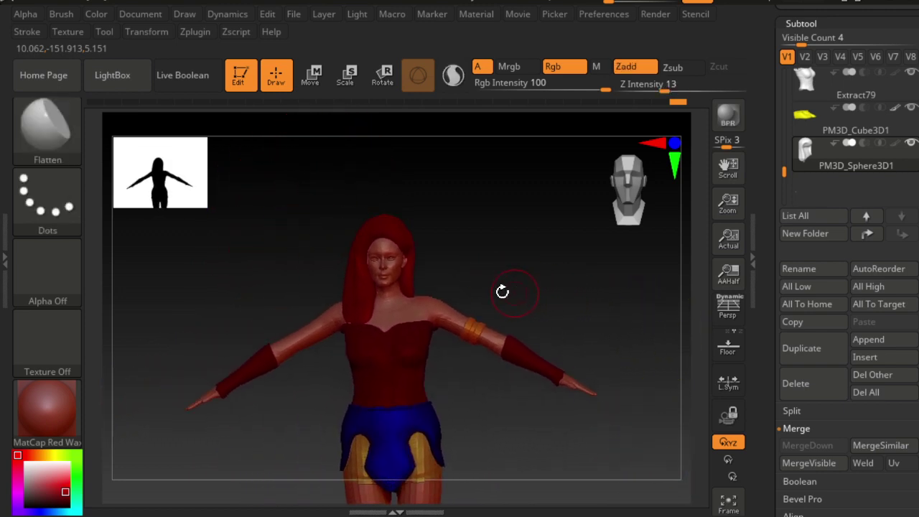
{"action": "mouse_move", "coordinate": [502, 291]}
{"action": "right_mouse_down", "text": "ctrl"}
{"action": "mouse_move", "coordinate": [480, 273]}
{"action": "mouse_move", "coordinate": [475, 300]}
{"action": "mouse_move", "coordinate": [627, 351]}
{"action": "right_mouse_up", "text": "ctrl"}
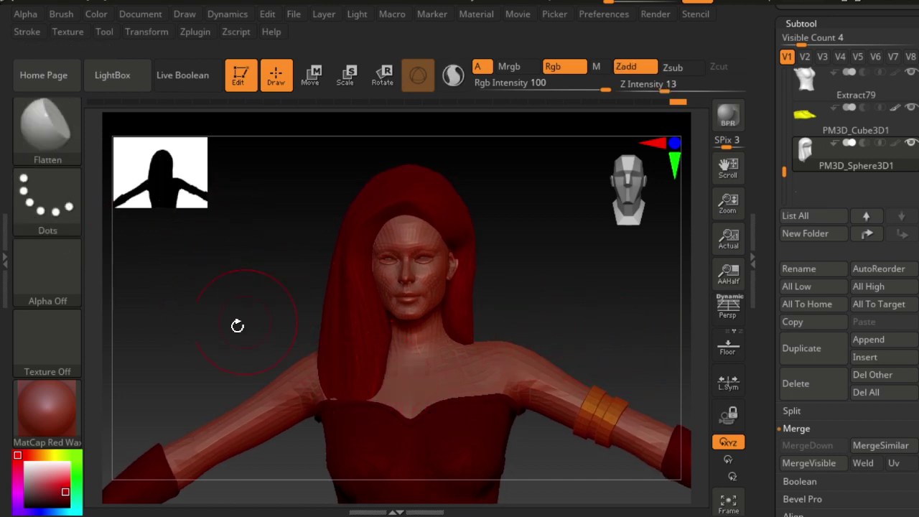
{"action": "mouse_move", "coordinate": [236, 326]}
{"action": "right_mouse_down"}
{"action": "mouse_move", "coordinate": [251, 345]}
{"action": "mouse_move", "coordinate": [265, 263]}
{"action": "mouse_move", "coordinate": [252, 227]}
{"action": "mouse_move", "coordinate": [218, 222]}
{"action": "mouse_move", "coordinate": [291, 283]}
{"action": "mouse_move", "coordinate": [273, 260]}
{"action": "right_mouse_up"}
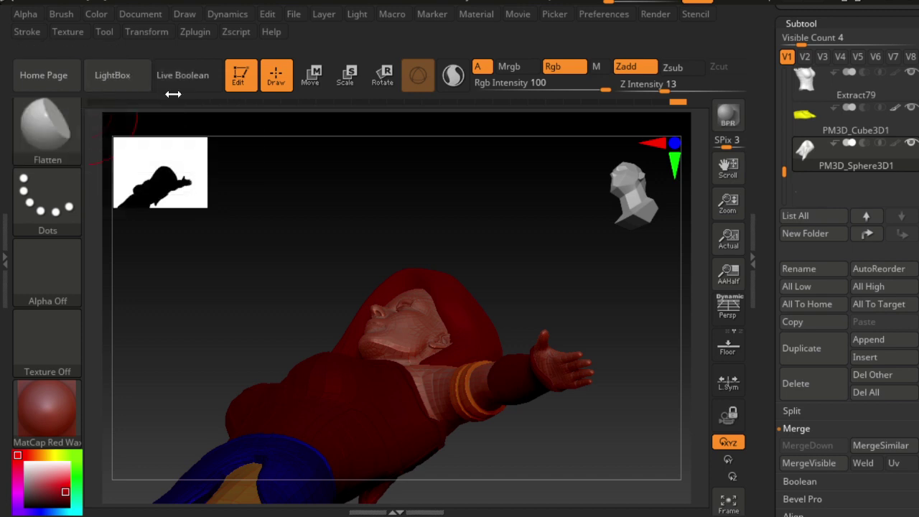
Switch to the Move brush and orbit the figure through back and side profiles.
{"action": "key", "text": "b"}
{"action": "key", "text": "m"}
{"action": "key", "text": "v"}
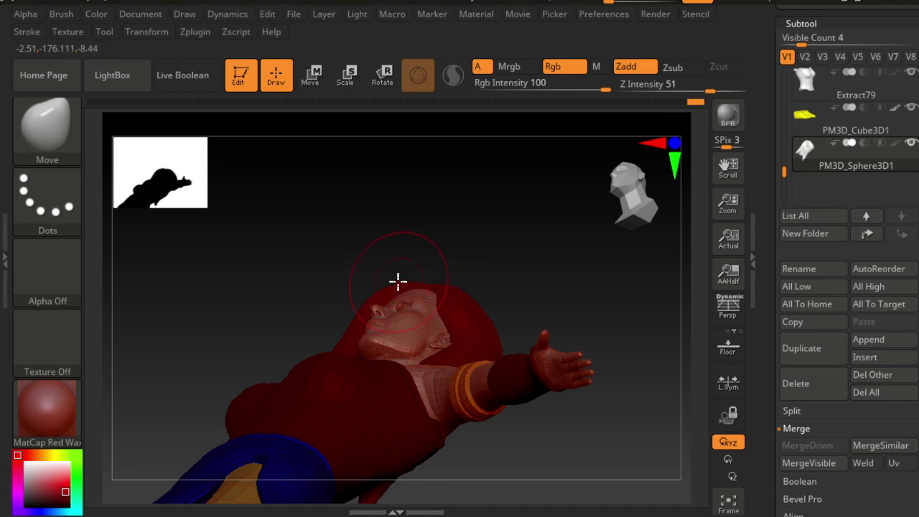
{"action": "mouse_move", "coordinate": [426, 232]}
{"action": "left_mouse_down"}
{"action": "mouse_move", "coordinate": [496, 312]}
{"action": "mouse_move", "coordinate": [551, 306]}
{"action": "left_mouse_up"}
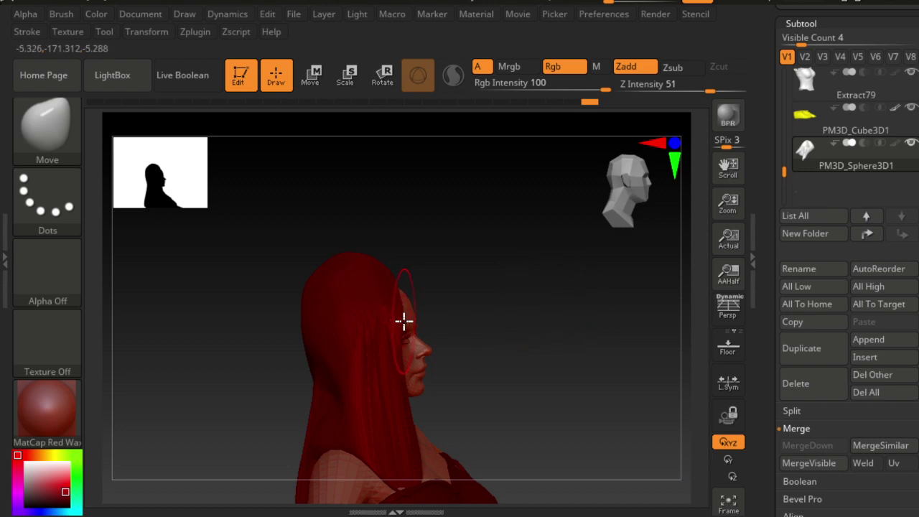
{"action": "mouse_move", "coordinate": [397, 314]}
{"action": "left_mouse_down"}
{"action": "mouse_move", "coordinate": [513, 275]}
{"action": "mouse_move", "coordinate": [588, 273]}
{"action": "left_mouse_up"}
{"action": "mouse_move", "coordinate": [496, 291]}
{"action": "left_mouse_down"}
{"action": "mouse_move", "coordinate": [550, 287]}
{"action": "mouse_move", "coordinate": [603, 308]}
{"action": "left_mouse_up"}
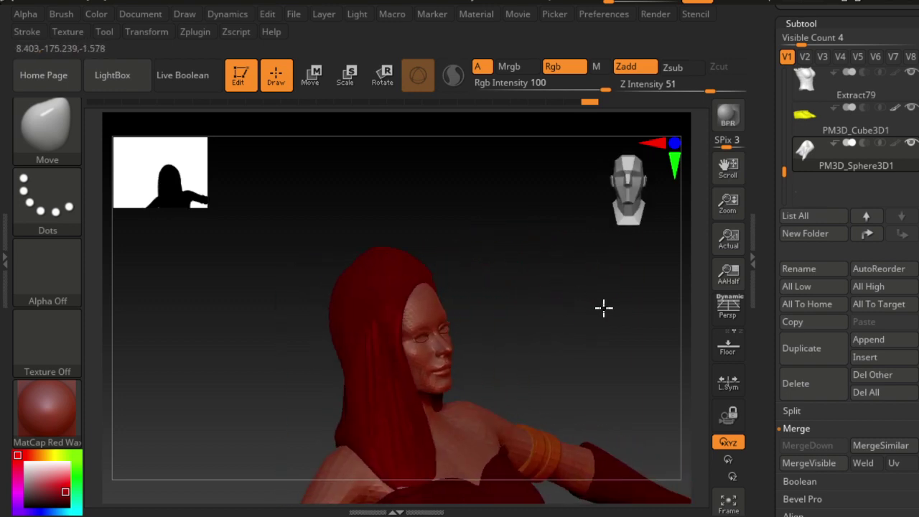
{"action": "left_click_drag", "start_coordinate": [615, 181], "coordinate": [631, 205]}
{"action": "left_click_drag", "start_coordinate": [481, 246], "coordinate": [462, 275], "text": "alt"}
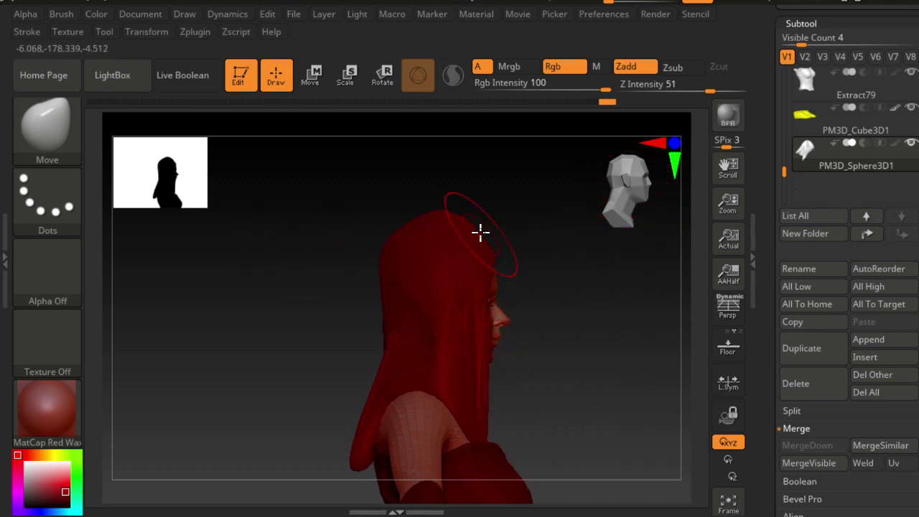
Inspect the hair and face up close, then zoom out to frame the figure from the front.
{"action": "mouse_move", "coordinate": [486, 238]}
{"action": "right_mouse_down"}
{"action": "mouse_move", "coordinate": [429, 280]}
{"action": "mouse_move", "coordinate": [440, 263]}
{"action": "mouse_move", "coordinate": [363, 299]}
{"action": "right_mouse_up"}
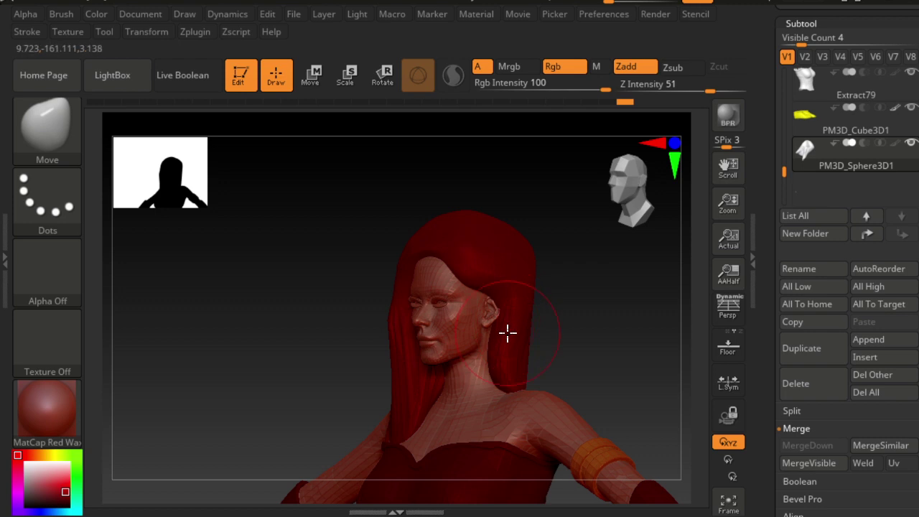
{"action": "mouse_move", "coordinate": [507, 331]}
{"action": "right_mouse_down"}
{"action": "mouse_move", "coordinate": [587, 340]}
{"action": "mouse_move", "coordinate": [581, 308]}
{"action": "right_mouse_up"}
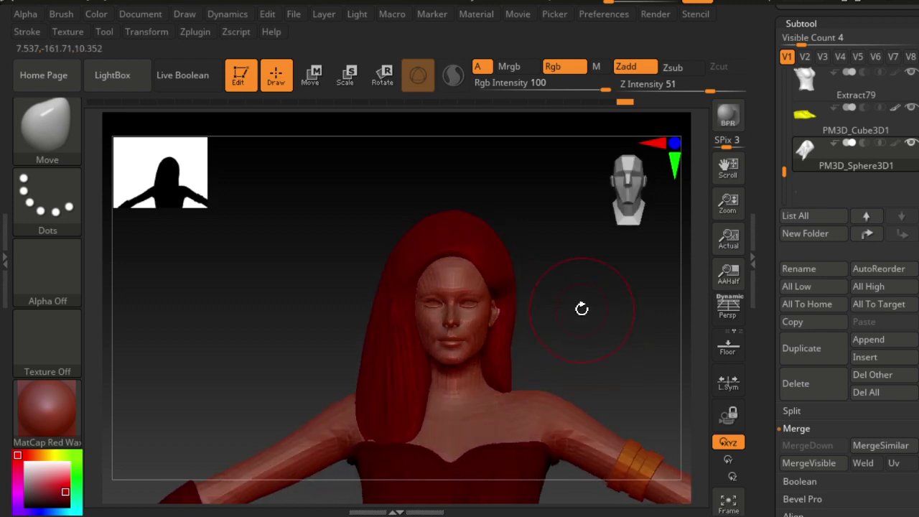
{"action": "right_click_drag", "start_coordinate": [653, 359], "coordinate": [625, 306], "text": "ctrl"}
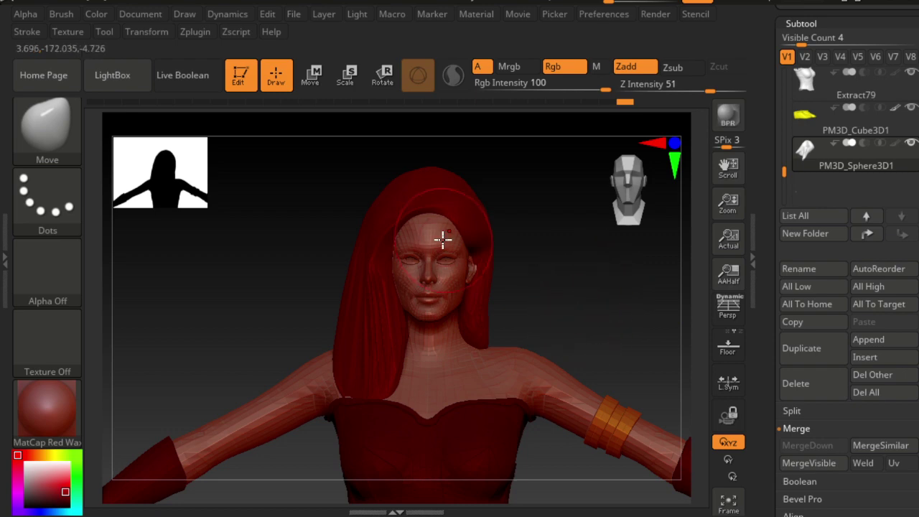
{"action": "mouse_move", "coordinate": [539, 178]}
{"action": "right_mouse_down", "text": "ctrl"}
{"action": "mouse_move", "coordinate": [652, 307]}
{"action": "mouse_move", "coordinate": [601, 396]}
{"action": "right_mouse_up", "text": "ctrl"}
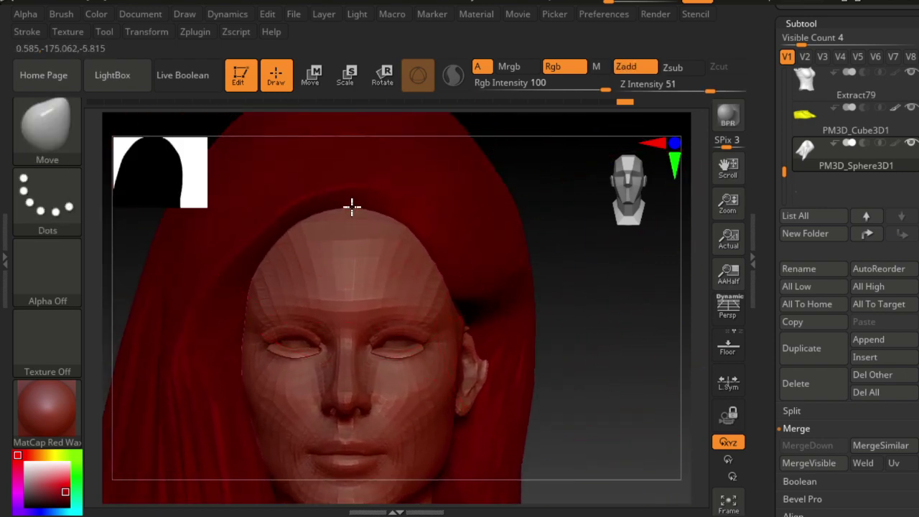
{"action": "right_click_drag", "start_coordinate": [649, 351], "coordinate": [517, 268], "text": "ctrl"}
{"action": "mouse_move", "coordinate": [452, 376]}
{"action": "right_mouse_down"}
{"action": "mouse_move", "coordinate": [572, 375]}
{"action": "mouse_move", "coordinate": [472, 368]}
{"action": "mouse_move", "coordinate": [556, 371]}
{"action": "mouse_move", "coordinate": [505, 340]}
{"action": "right_mouse_up"}
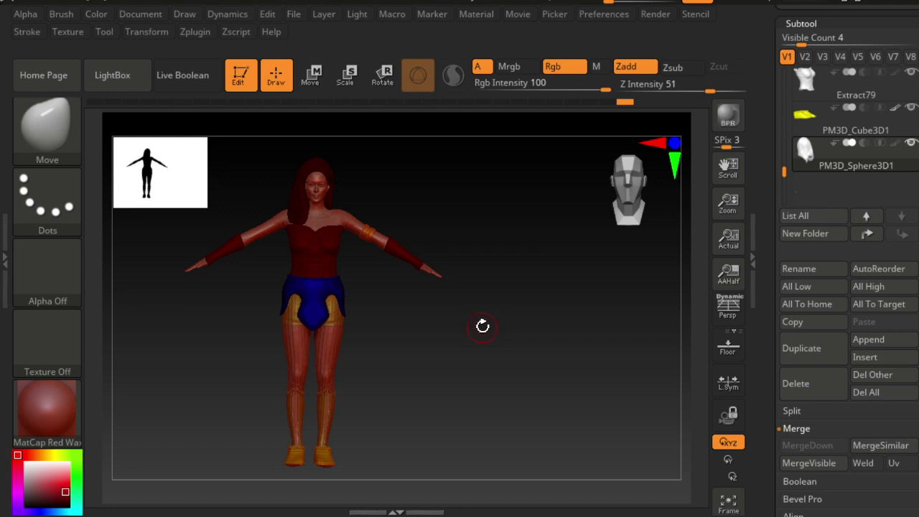
Try several blues, orange and near-white on the hair and corset.
{"action": "left_click", "coordinate": [24, 500]}
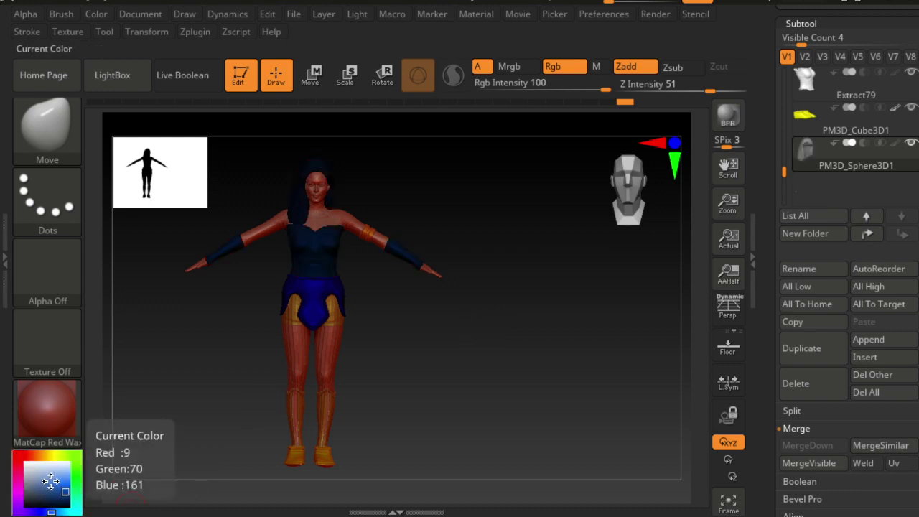
{"action": "key", "text": "ctrl"}
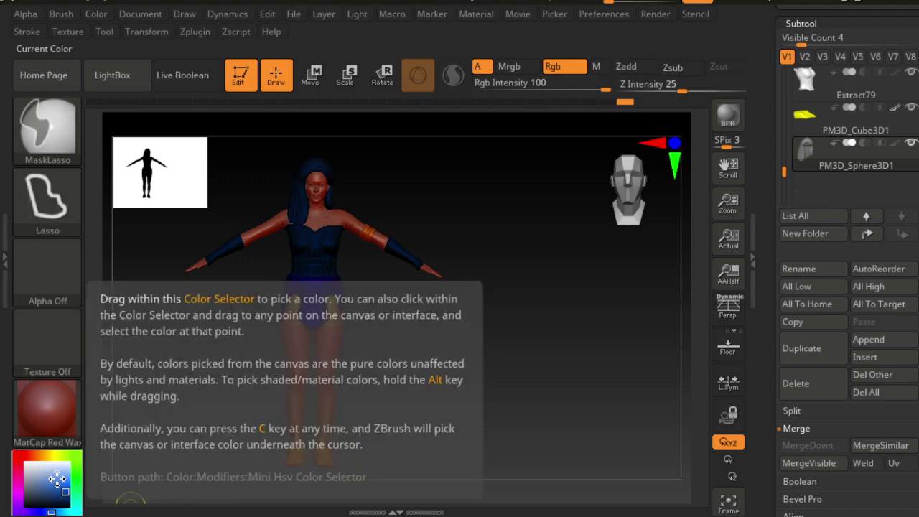
{"action": "left_click_drag", "start_coordinate": [57, 479], "coordinate": [59, 480]}
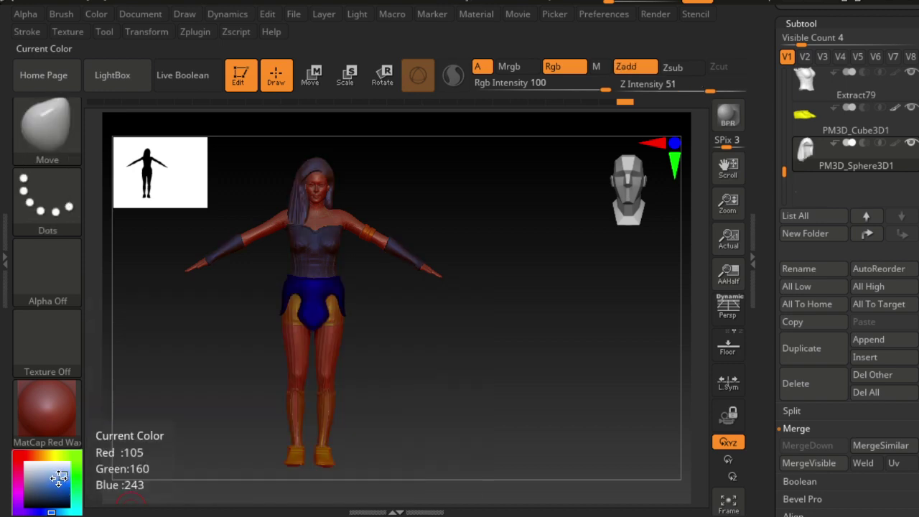
{"action": "left_click", "coordinate": [66, 480]}
{"action": "left_click", "coordinate": [50, 456]}
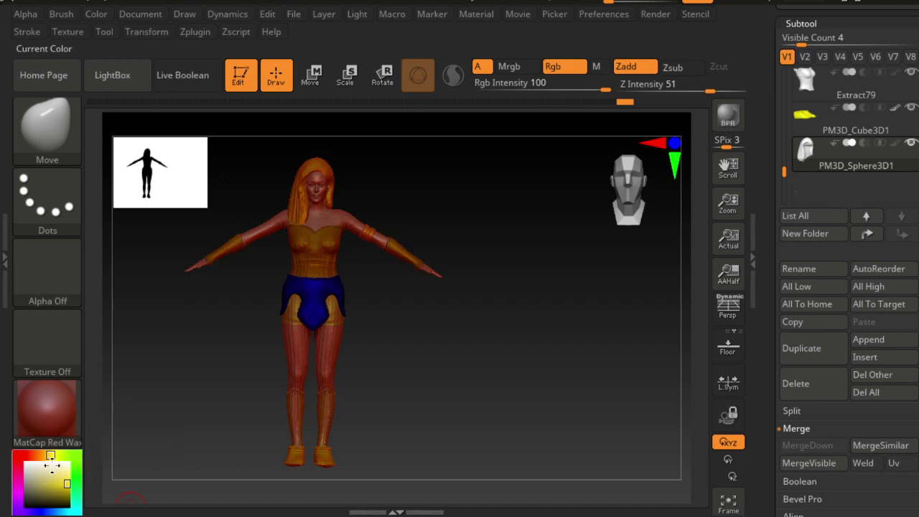
{"action": "left_click", "coordinate": [54, 465]}
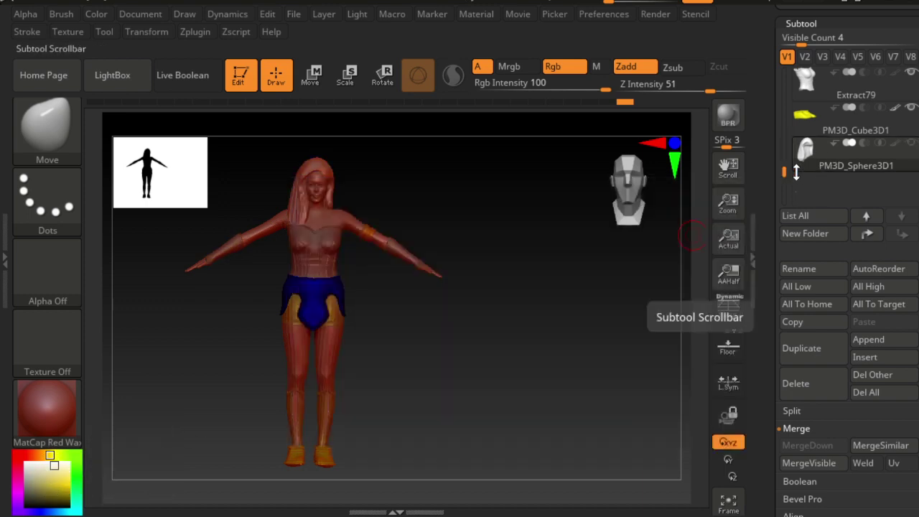
Try brownish-red, dark yellow and black, then settle on a light red.
{"action": "left_click", "coordinate": [47, 486]}
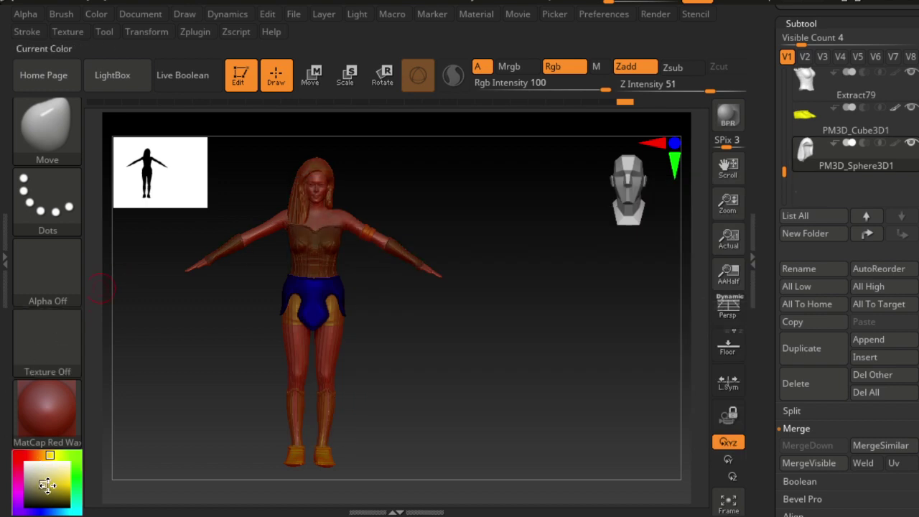
{"action": "left_click_drag", "start_coordinate": [47, 485], "coordinate": [65, 490]}
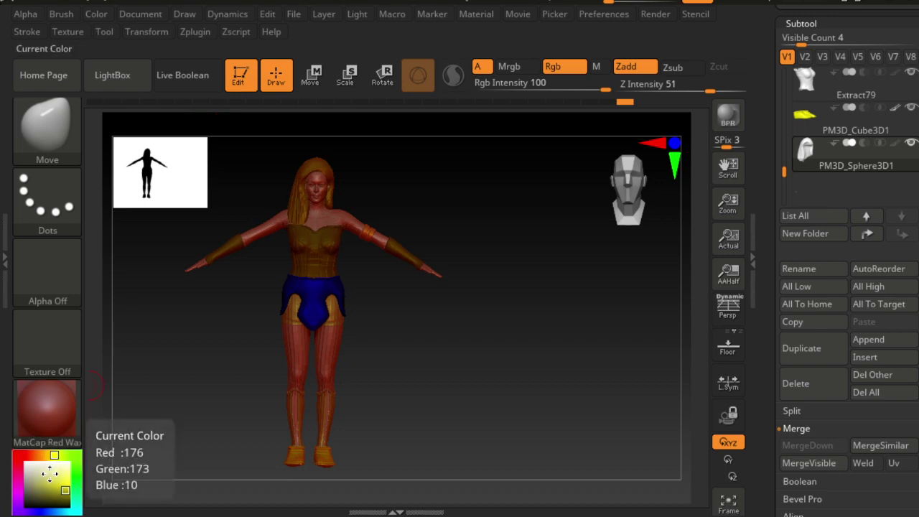
{"action": "left_click", "coordinate": [25, 501]}
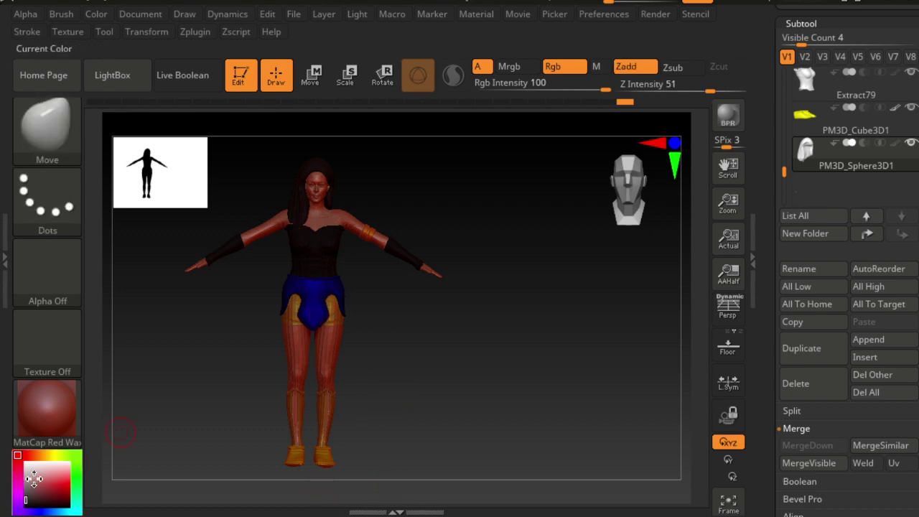
{"action": "left_click", "coordinate": [47, 479]}
{"action": "left_click_drag", "start_coordinate": [47, 479], "coordinate": [107, 455]}
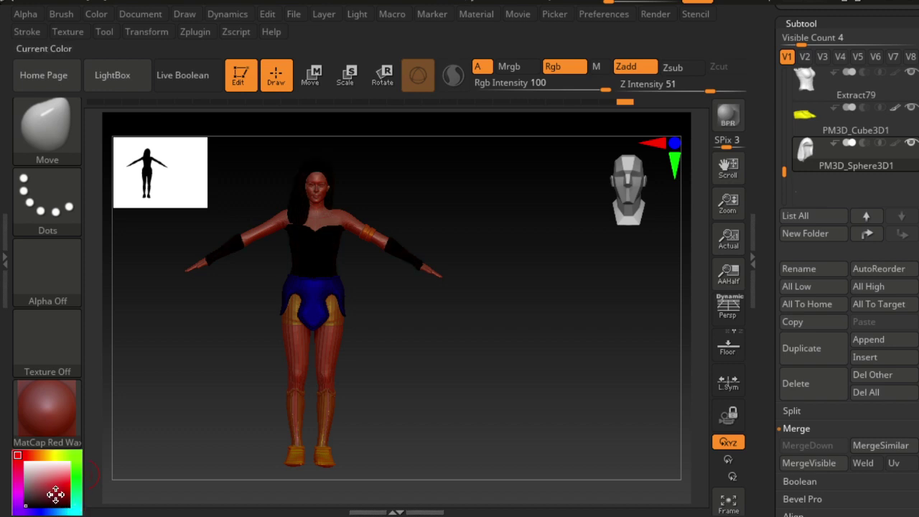
{"action": "left_click_drag", "start_coordinate": [50, 473], "coordinate": [13, 462]}
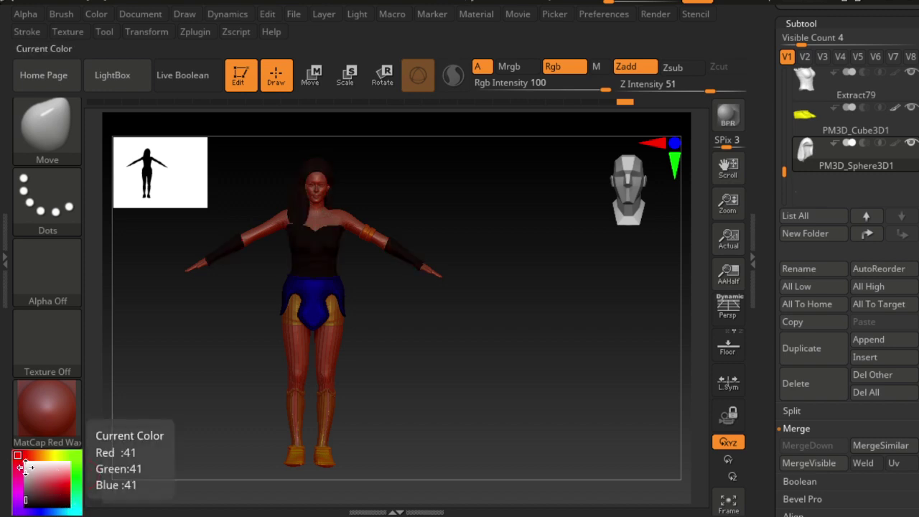
{"action": "left_click", "coordinate": [32, 470]}
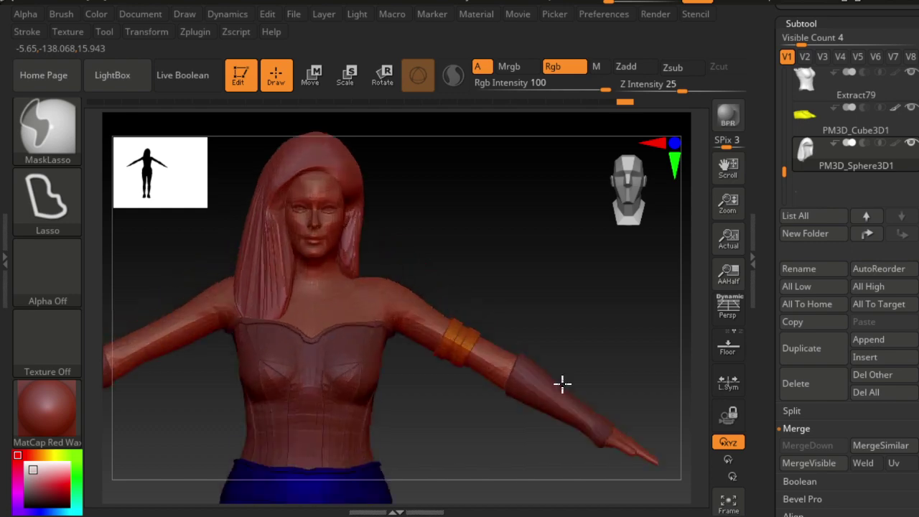
Pick the Standard brush with Alpha 01 and a Dots stroke.
{"action": "mouse_move", "coordinate": [562, 384]}
{"action": "right_mouse_down", "text": "ctrl"}
{"action": "mouse_move", "coordinate": [445, 293]}
{"action": "mouse_move", "coordinate": [534, 308]}
{"action": "right_mouse_up", "text": "ctrl"}
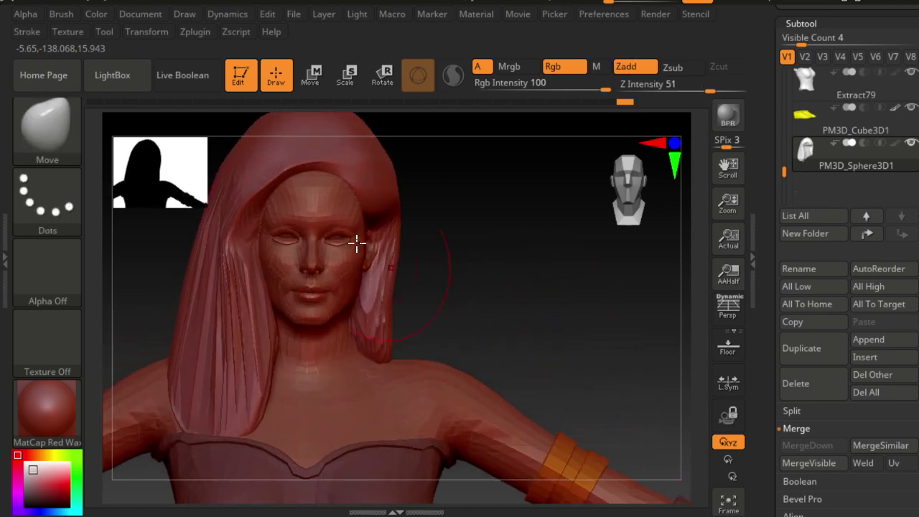
{"action": "left_click", "coordinate": [43, 126]}
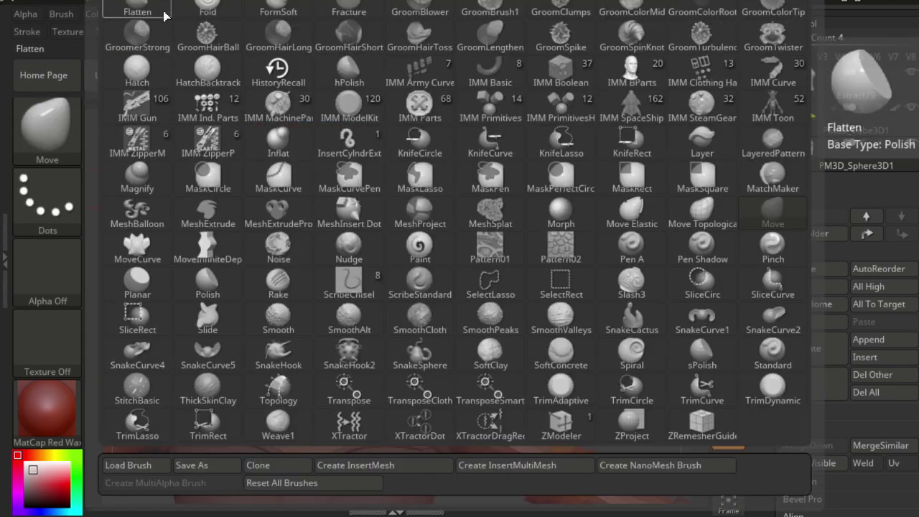
{"action": "key", "text": "s"}
{"action": "key", "text": "t"}
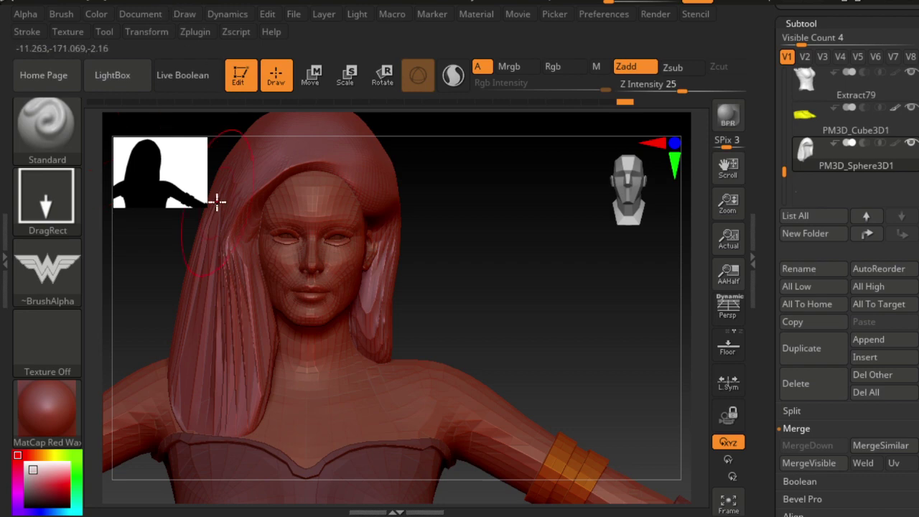
{"action": "left_click", "coordinate": [64, 287]}
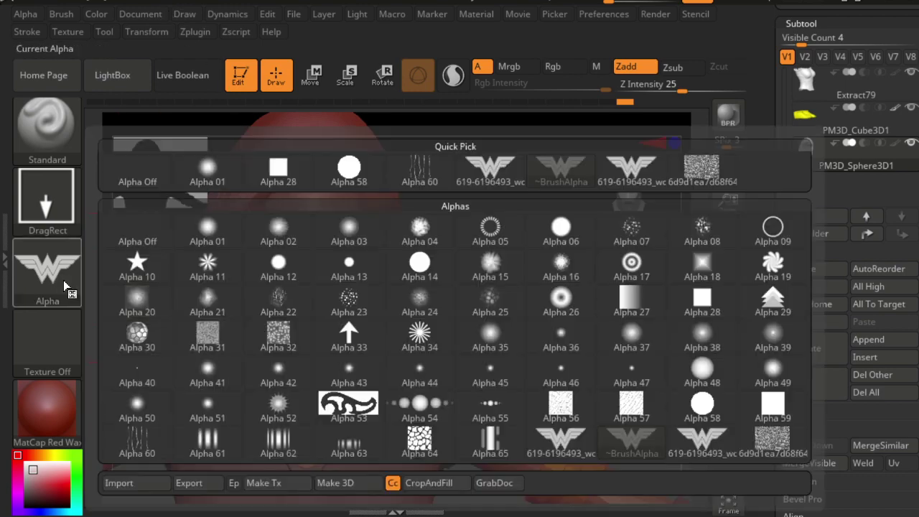
{"action": "left_click", "coordinate": [201, 171]}
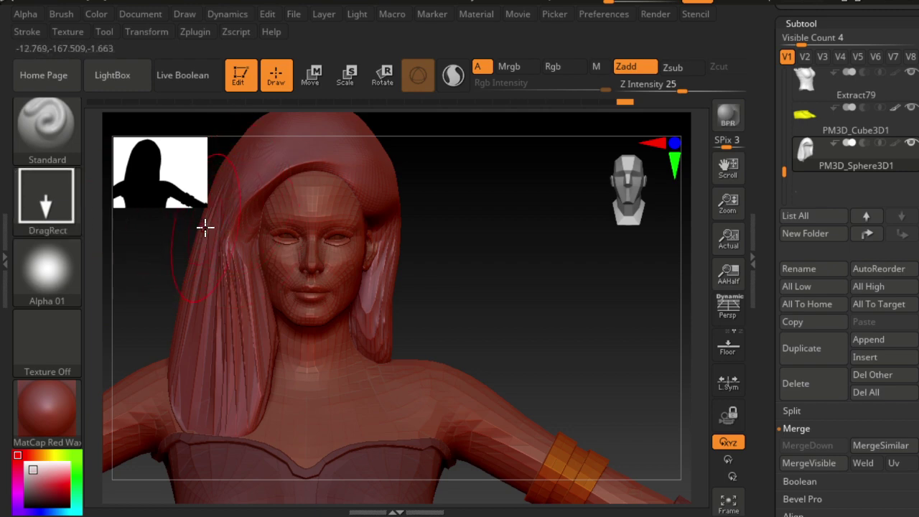
{"action": "left_click", "coordinate": [50, 215]}
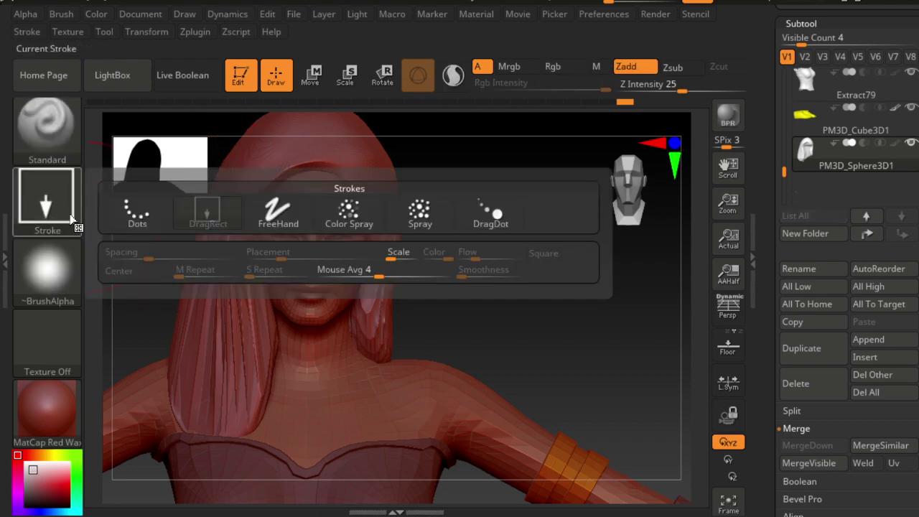
{"action": "left_click", "coordinate": [157, 219]}
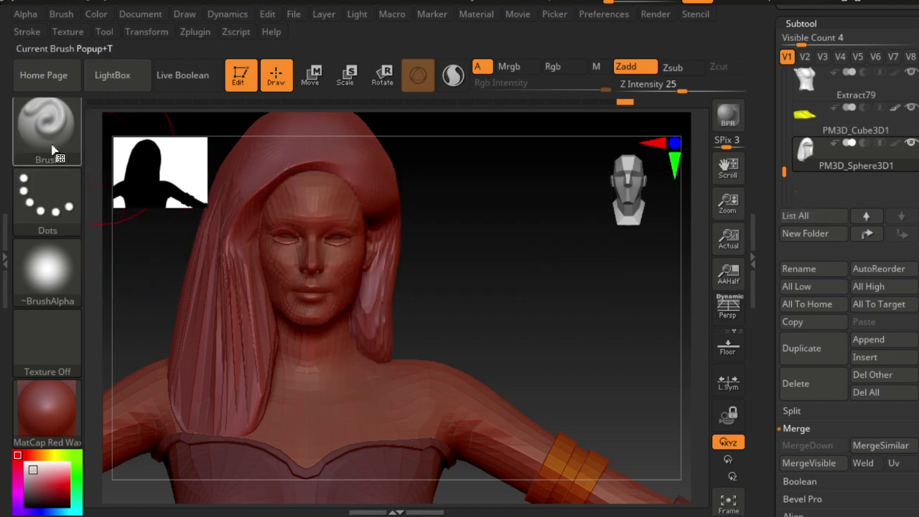
Keep the Standard brush, apply Texture 06, and smooth the hair strand beside the left cheek.
{"action": "left_click", "coordinate": [24, 152]}
{"action": "left_click", "coordinate": [25, 147]}
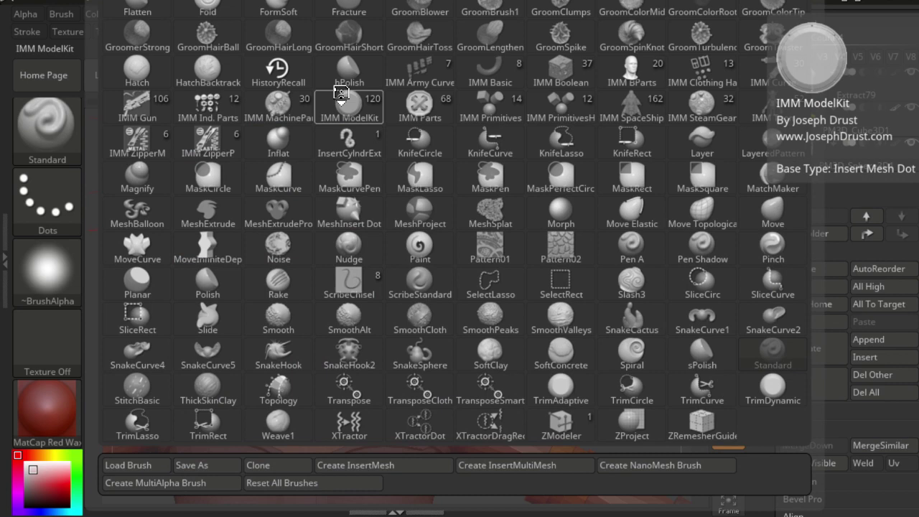
{"action": "left_click", "coordinate": [341, 93]}
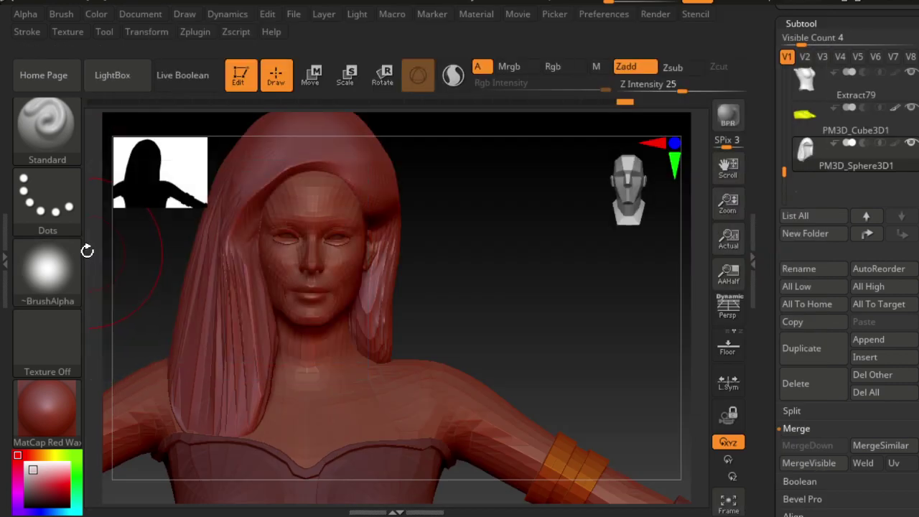
{"action": "left_click", "coordinate": [58, 151]}
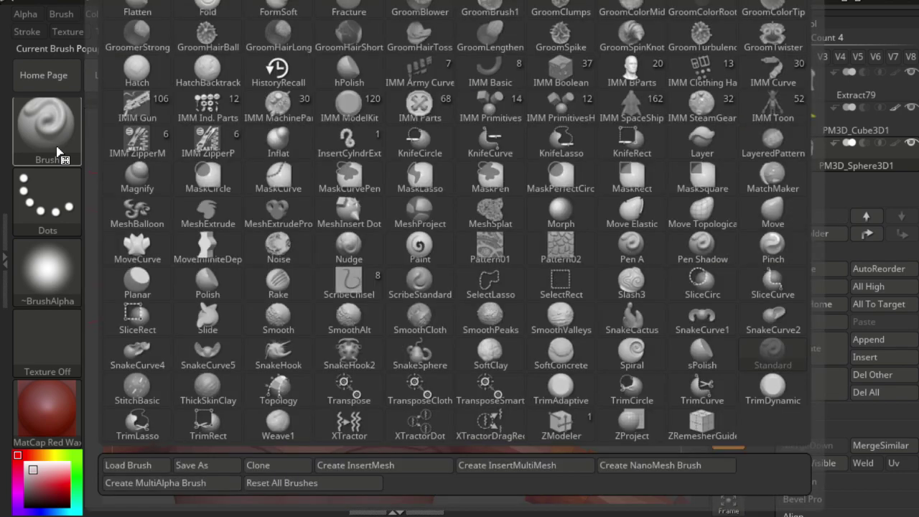
{"action": "left_click", "coordinate": [59, 158]}
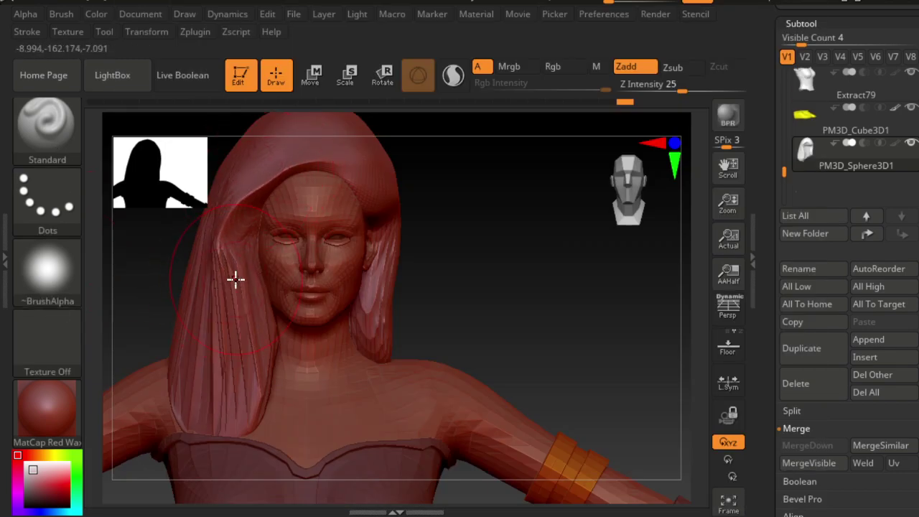
{"action": "left_click", "coordinate": [49, 208]}
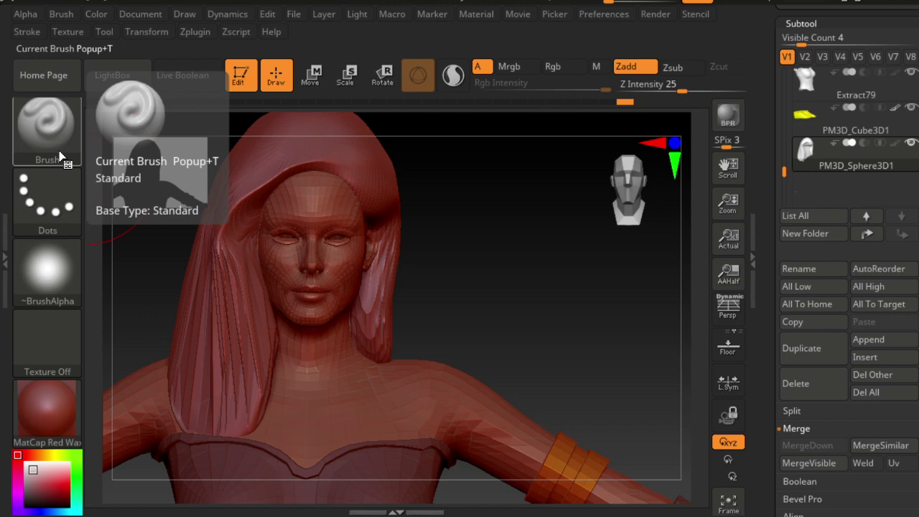
{"action": "left_click", "coordinate": [37, 338]}
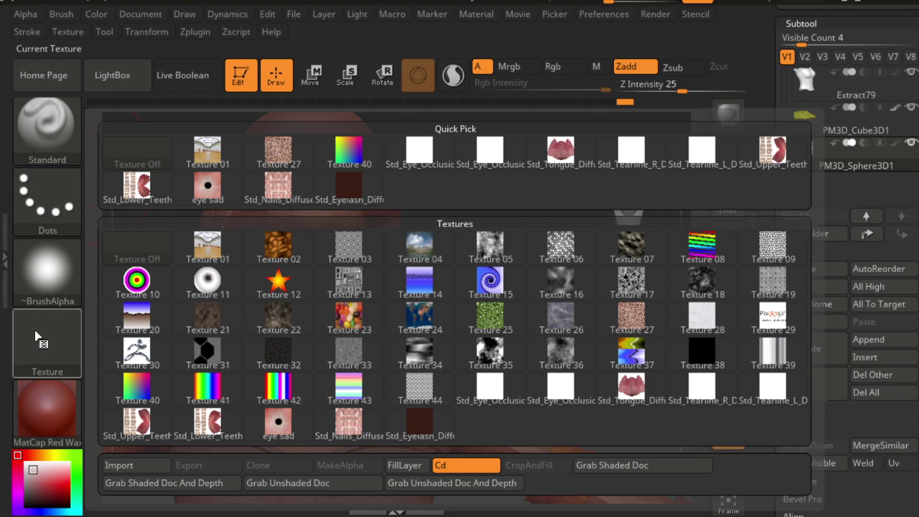
{"action": "left_click", "coordinate": [560, 248]}
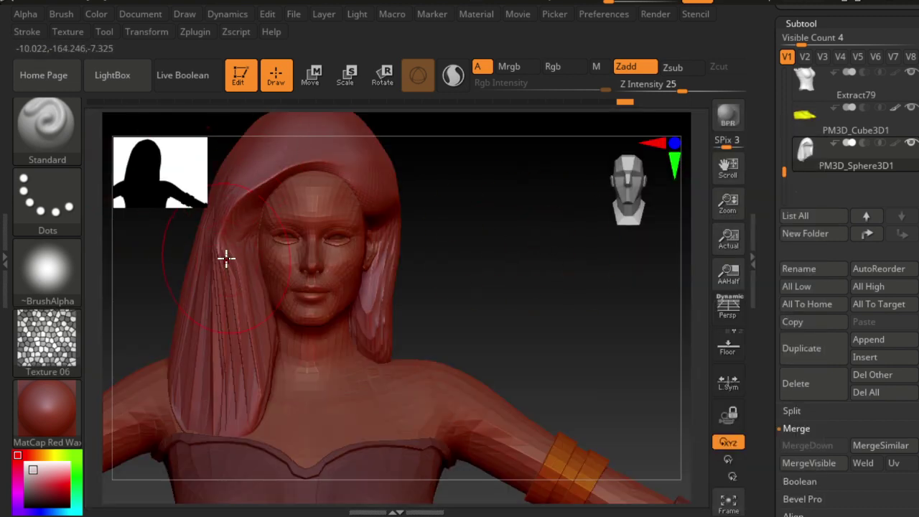
{"action": "left_click_drag", "start_coordinate": [226, 256], "coordinate": [215, 290], "text": "shift"}
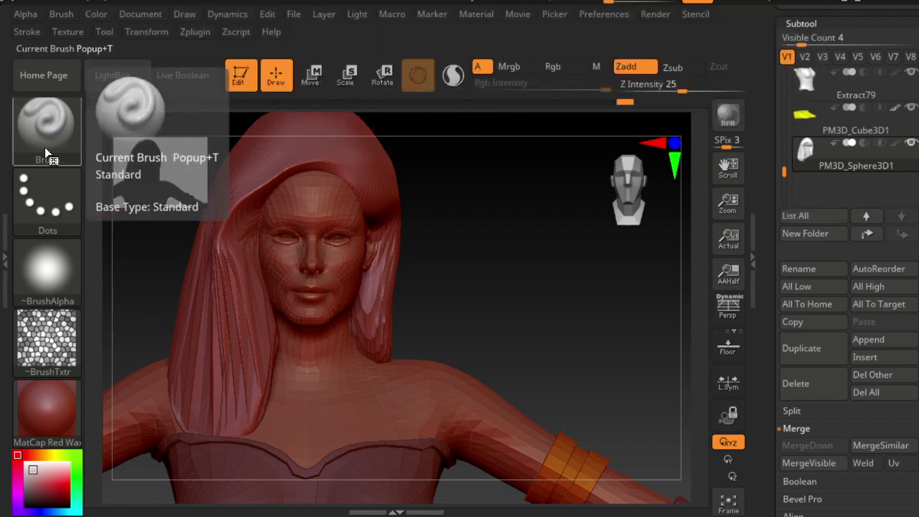
{"action": "left_click", "coordinate": [44, 147]}
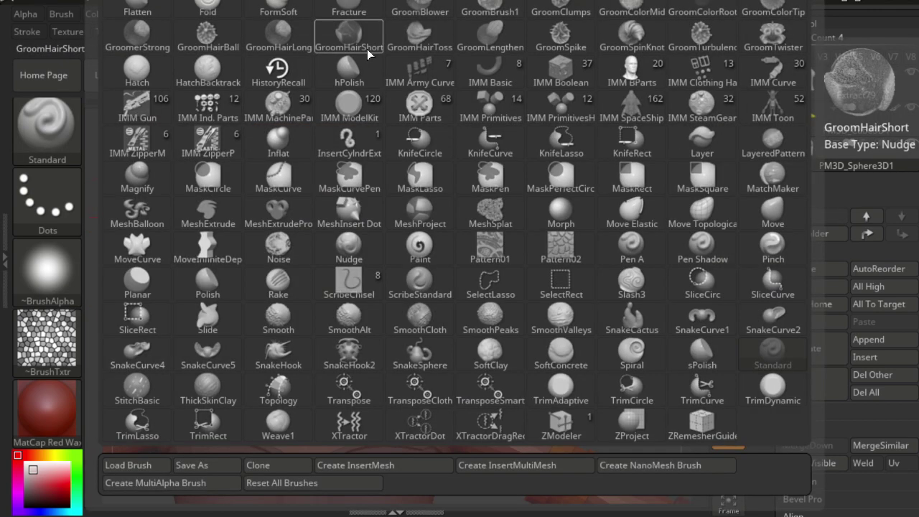
Select the Paint brush, clear the mask, and paint the hair strands black.
{"action": "key", "text": "p"}
{"action": "left_click", "coordinate": [425, 249]}
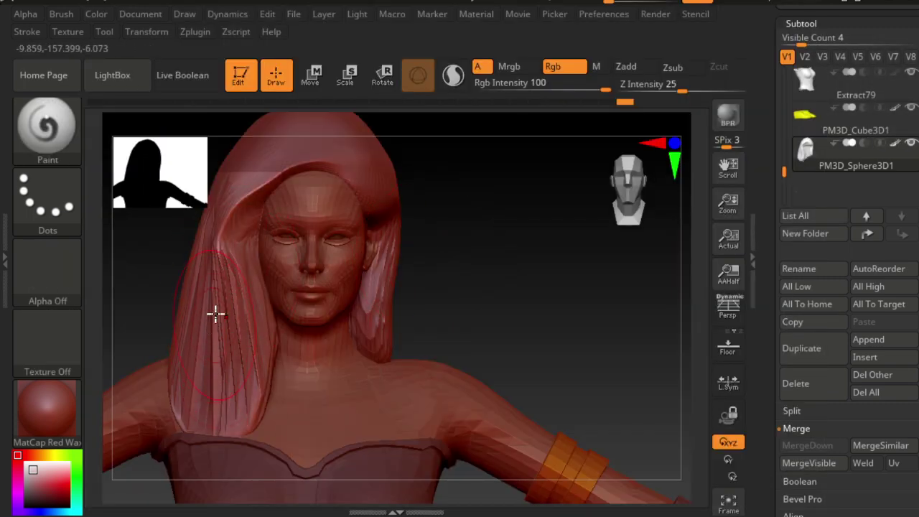
{"action": "left_click", "coordinate": [220, 380], "text": "ctrl"}
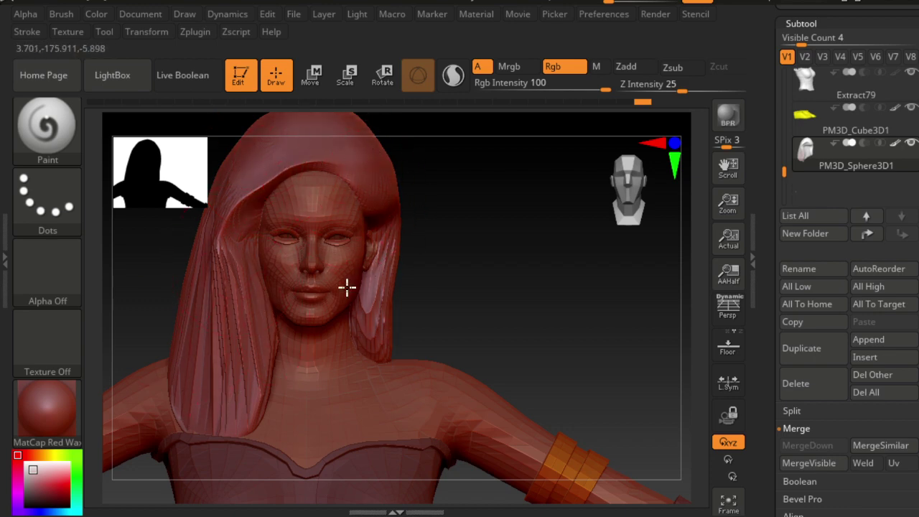
{"action": "left_click", "coordinate": [24, 504]}
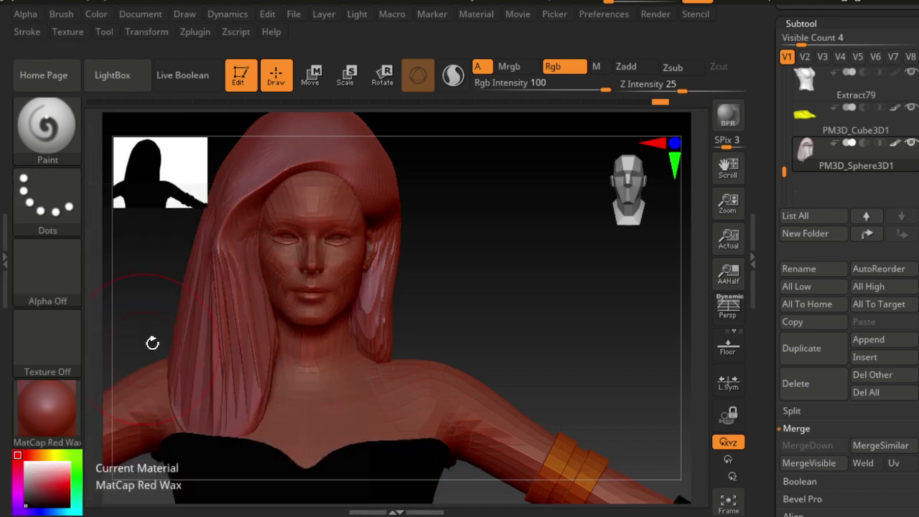
{"action": "left_click", "coordinate": [58, 467]}
{"action": "left_click", "coordinate": [176, 302], "text": "alt"}
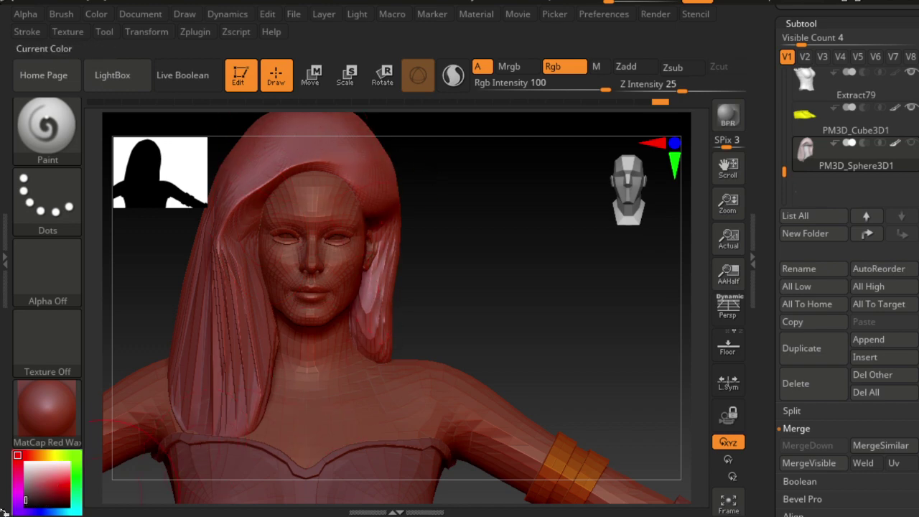
{"action": "mouse_move", "coordinate": [261, 262]}
{"action": "left_mouse_down"}
{"action": "mouse_move", "coordinate": [215, 373]}
{"action": "mouse_move", "coordinate": [209, 366]}
{"action": "mouse_move", "coordinate": [242, 369]}
{"action": "mouse_move", "coordinate": [304, 228]}
{"action": "mouse_move", "coordinate": [234, 148]}
{"action": "mouse_move", "coordinate": [384, 305]}
{"action": "mouse_move", "coordinate": [356, 376]}
{"action": "left_mouse_up"}
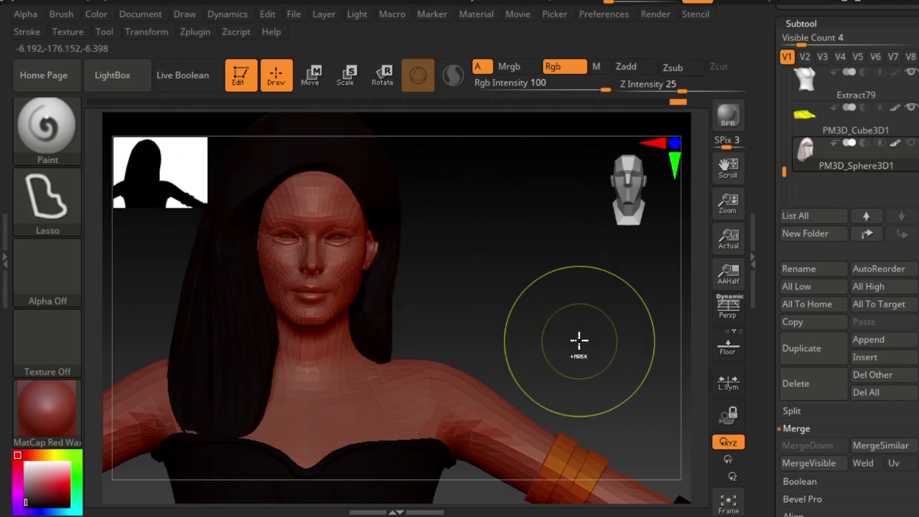
{"action": "mouse_move", "coordinate": [579, 342]}
{"action": "right_mouse_down", "text": "ctrl"}
{"action": "mouse_move", "coordinate": [462, 260]}
{"action": "mouse_move", "coordinate": [517, 254]}
{"action": "mouse_move", "coordinate": [466, 257]}
{"action": "right_mouse_up", "text": "ctrl"}
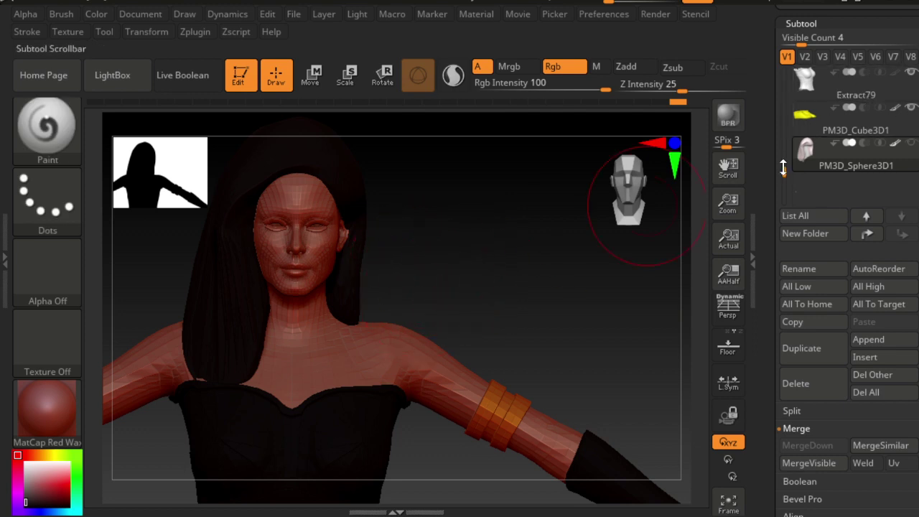
{"action": "left_click_drag", "start_coordinate": [786, 162], "coordinate": [784, 111]}
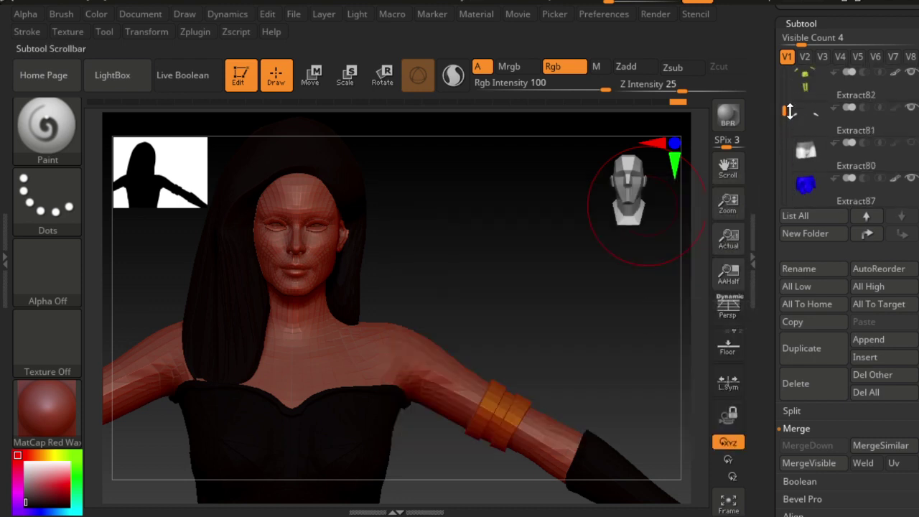
Select Extract82, reselect the PM3D_Sphere3D1 hair subtool, and QuickSave the project.
{"action": "left_click", "coordinate": [828, 85]}
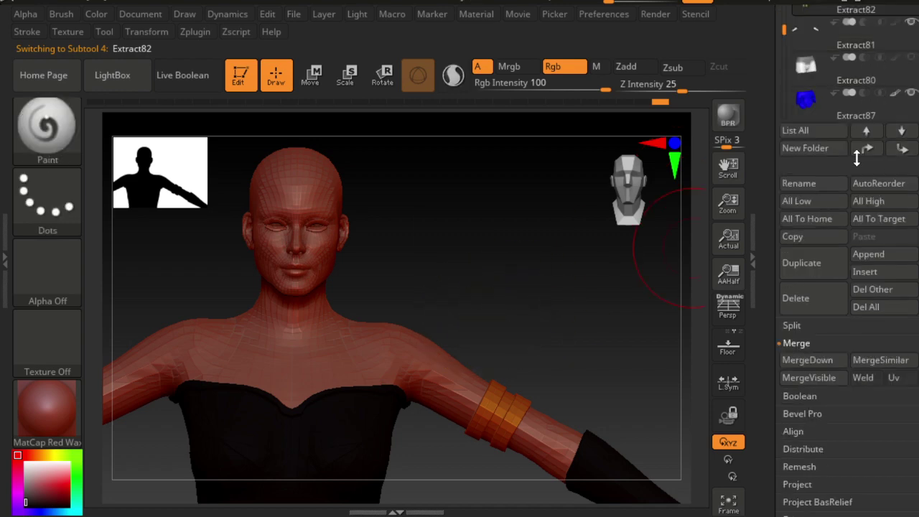
{"action": "left_click_drag", "start_coordinate": [784, 111], "coordinate": [784, 164]}
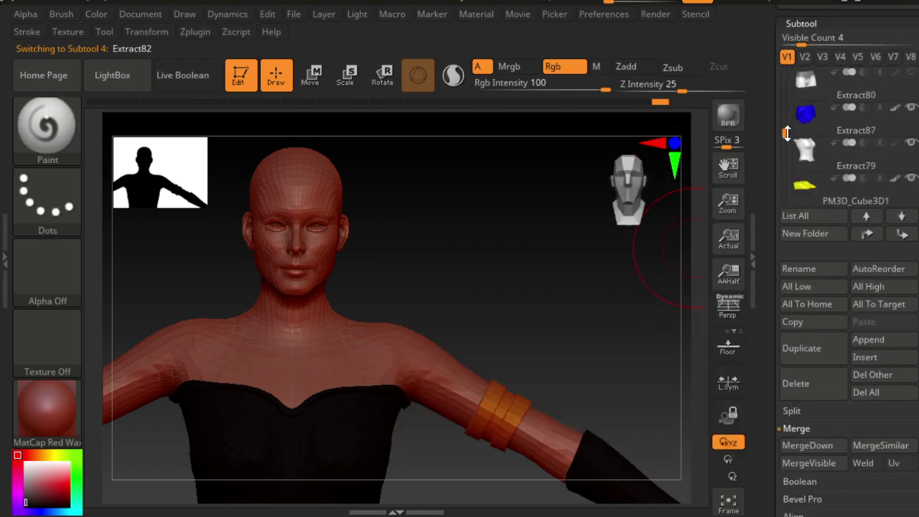
{"action": "left_click", "coordinate": [910, 143]}
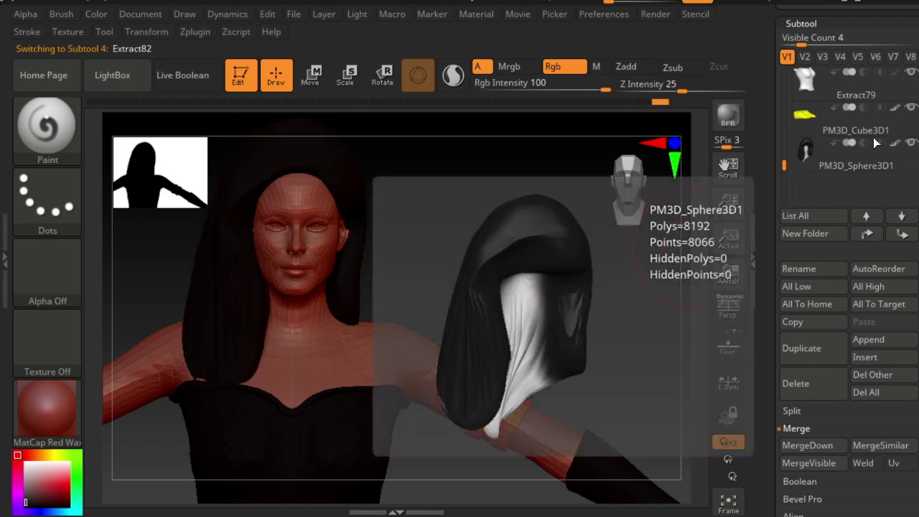
{"action": "left_click", "coordinate": [585, 5]}
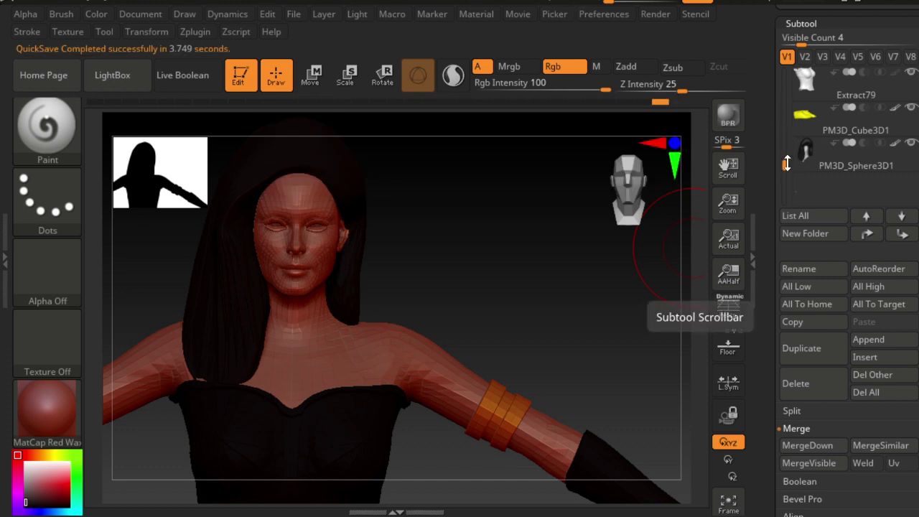
{"action": "left_click_drag", "start_coordinate": [783, 167], "coordinate": [782, 101]}
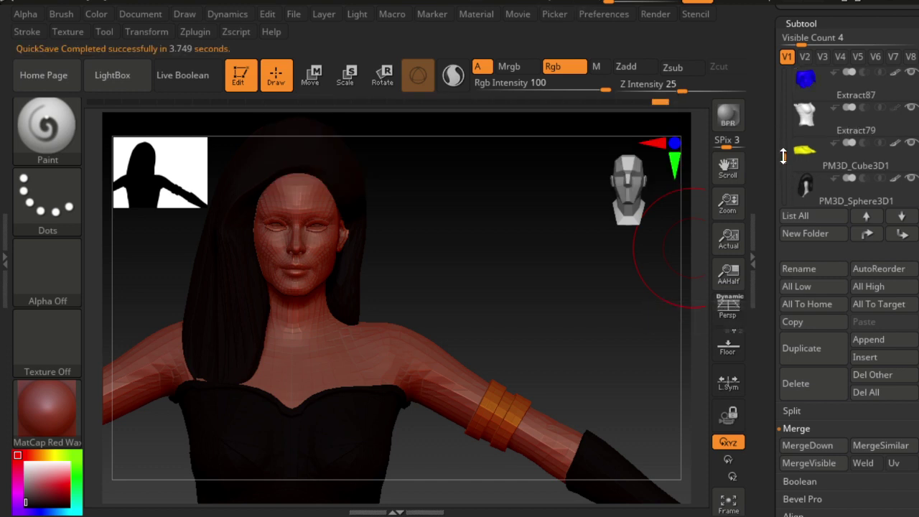
{"action": "scroll", "coordinate": [782, 101], "scroll_direction": "up", "scroll_amount": 1}
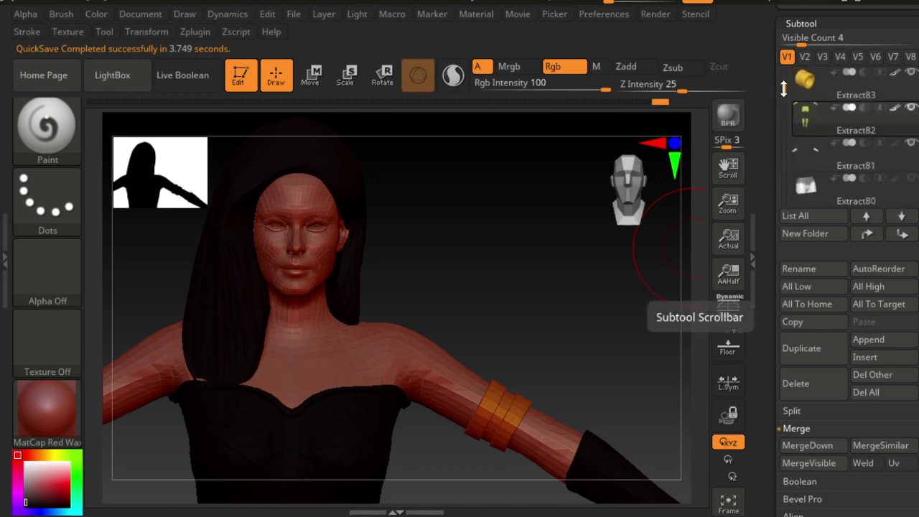
{"action": "mouse_move", "coordinate": [783, 87]}
{"action": "left_mouse_down"}
{"action": "mouse_move", "coordinate": [785, 72]}
{"action": "mouse_move", "coordinate": [787, 141]}
{"action": "left_mouse_up"}
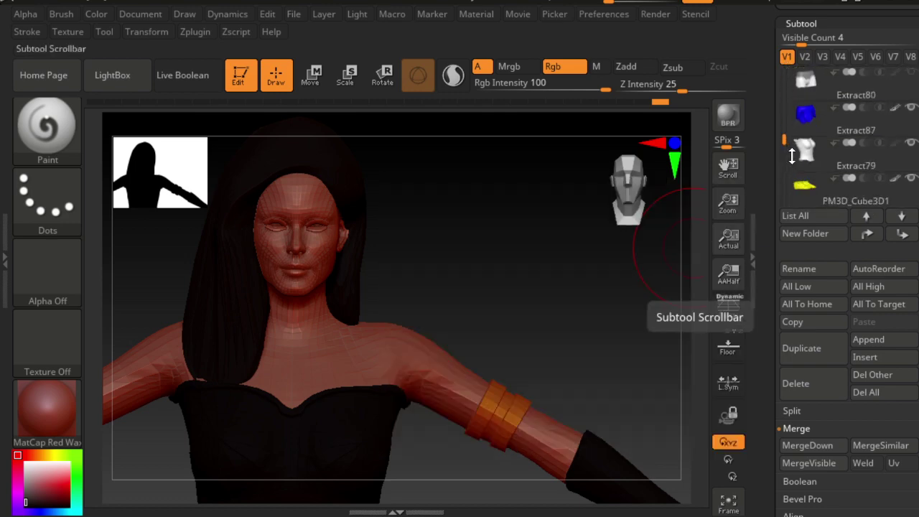
Make Extract79 active and fill the dark corset with a yellow-gold colour.
{"action": "left_click", "coordinate": [799, 157]}
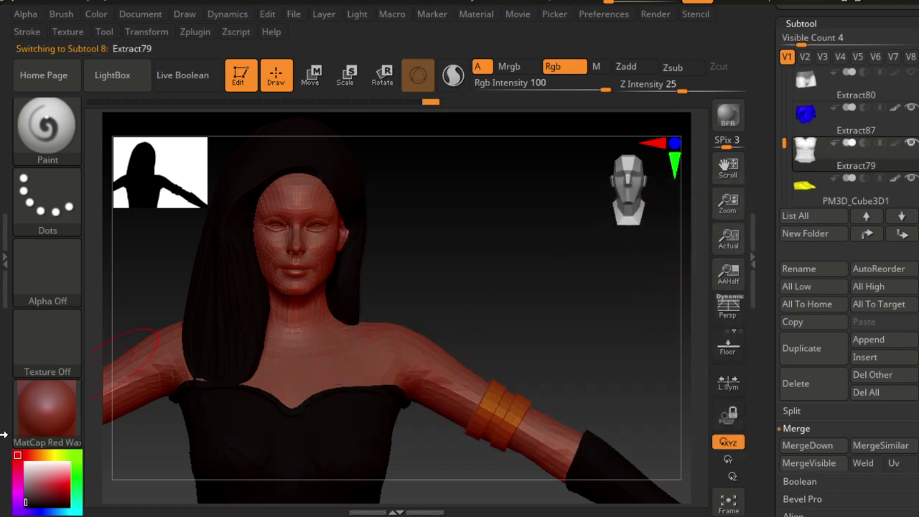
{"action": "left_click", "coordinate": [67, 466]}
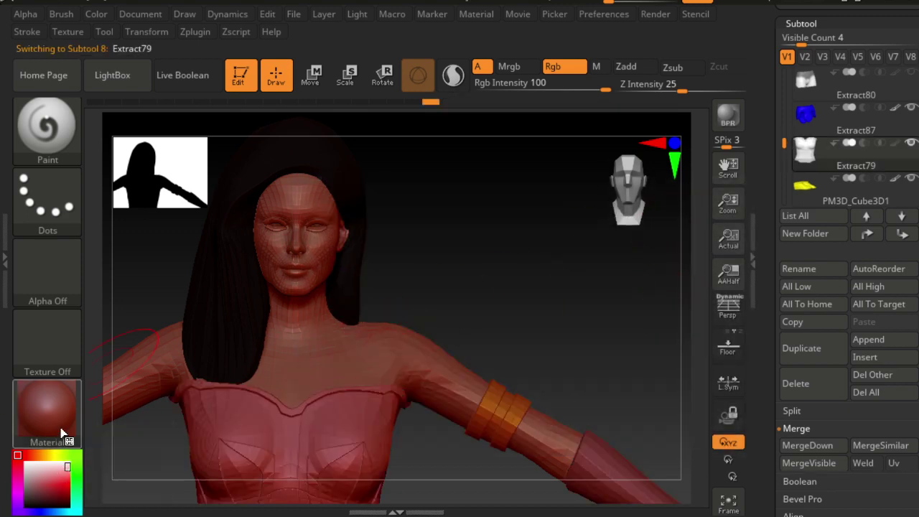
{"action": "left_click", "coordinate": [41, 483]}
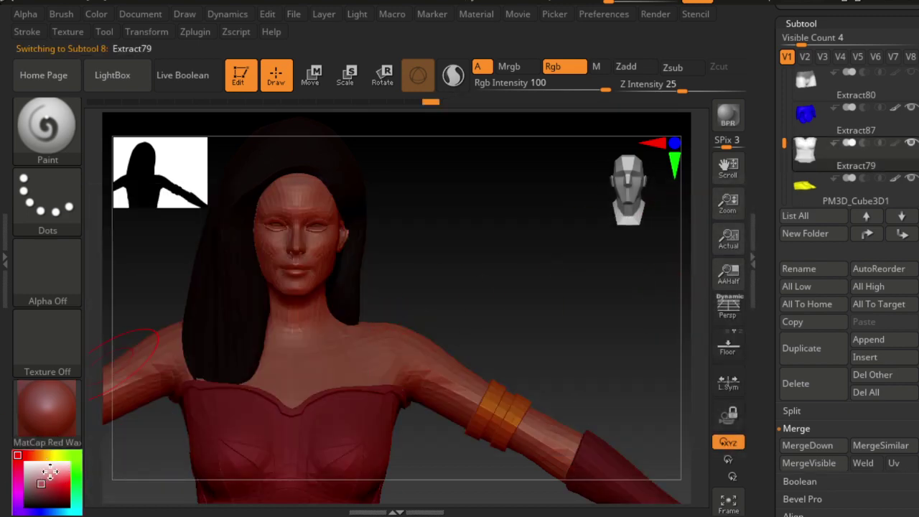
{"action": "left_click", "coordinate": [55, 455]}
{"action": "left_click_drag", "start_coordinate": [388, 314], "coordinate": [533, 179]}
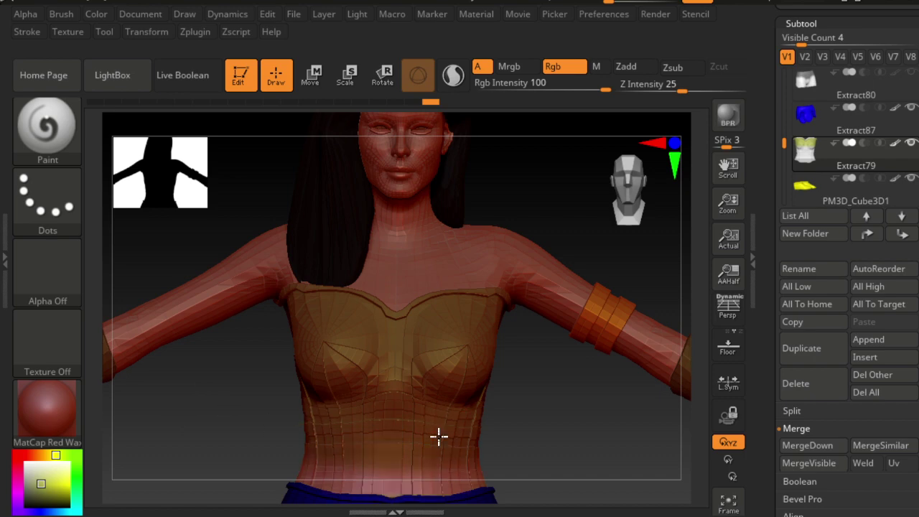
{"action": "right_click_drag", "start_coordinate": [533, 426], "coordinate": [414, 348], "text": "ctrl"}
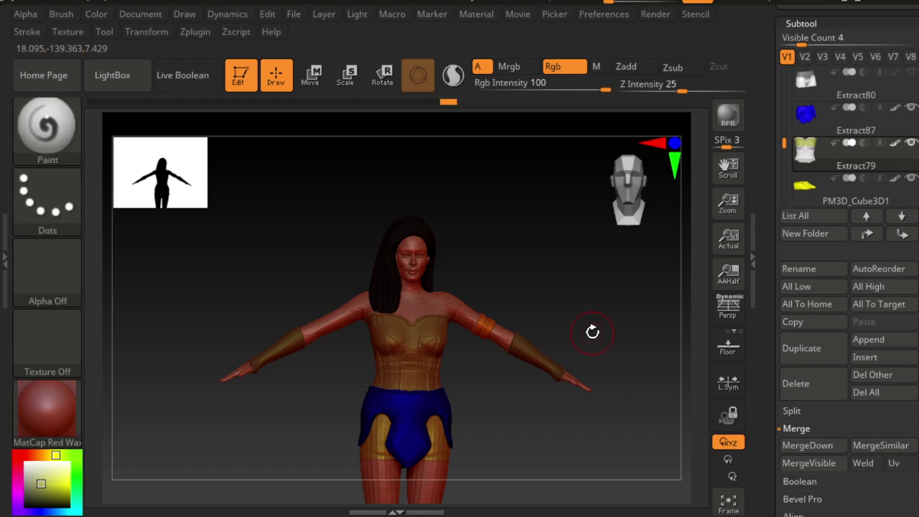
{"action": "left_click_drag", "start_coordinate": [593, 329], "coordinate": [564, 374]}
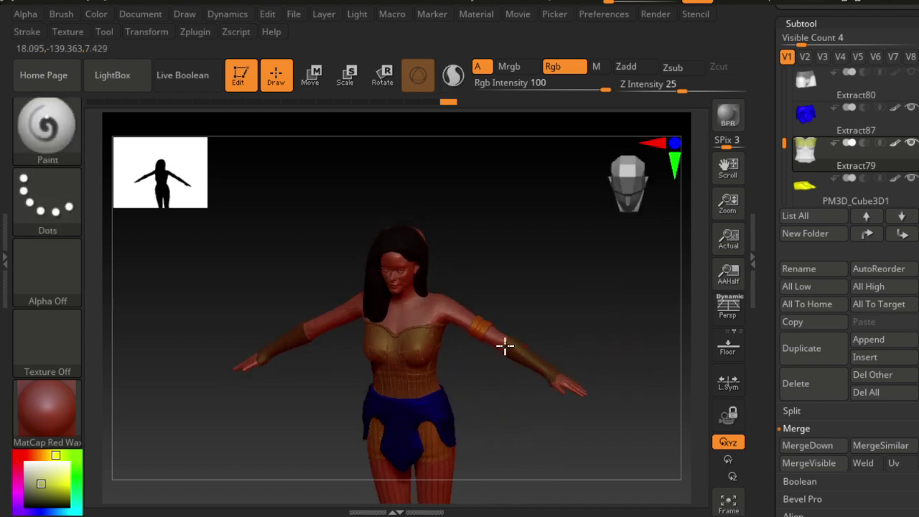
Test-paint white highlights along the corset's top edge and upper chest.
{"action": "left_click", "coordinate": [26, 463]}
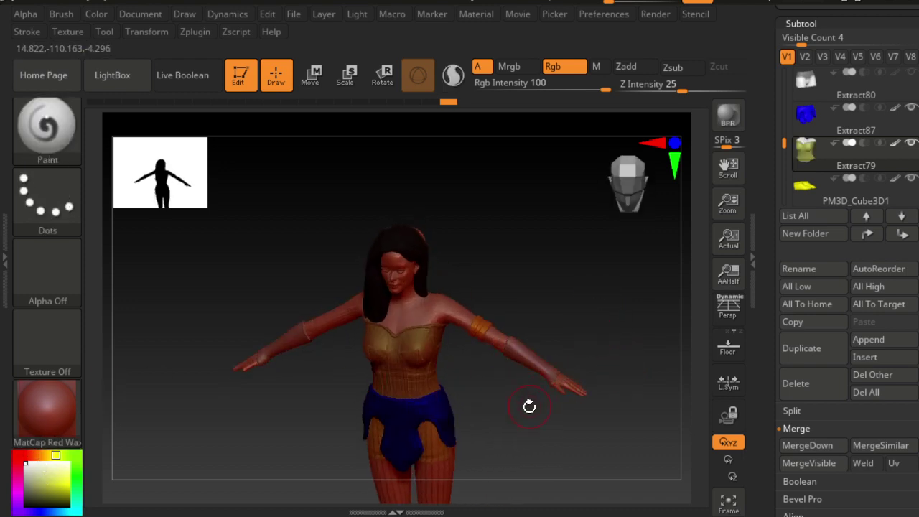
{"action": "left_click_drag", "start_coordinate": [529, 407], "coordinate": [494, 374]}
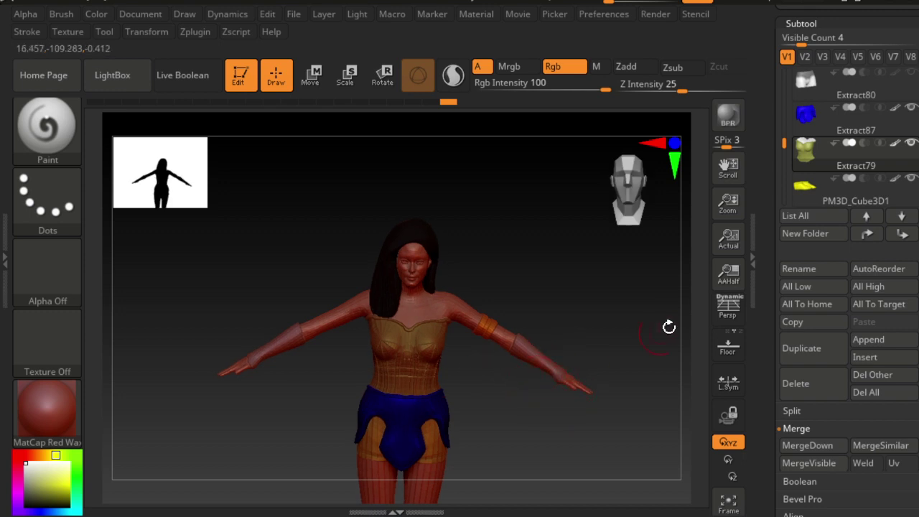
{"action": "mouse_move", "coordinate": [434, 385]}
{"action": "right_mouse_down"}
{"action": "mouse_move", "coordinate": [402, 385]}
{"action": "mouse_move", "coordinate": [428, 388]}
{"action": "right_mouse_up"}
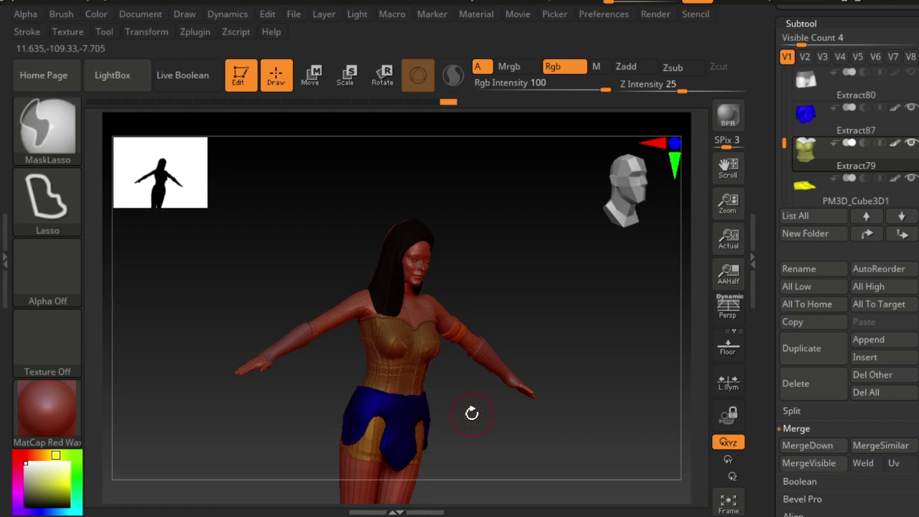
{"action": "key", "text": "c"}
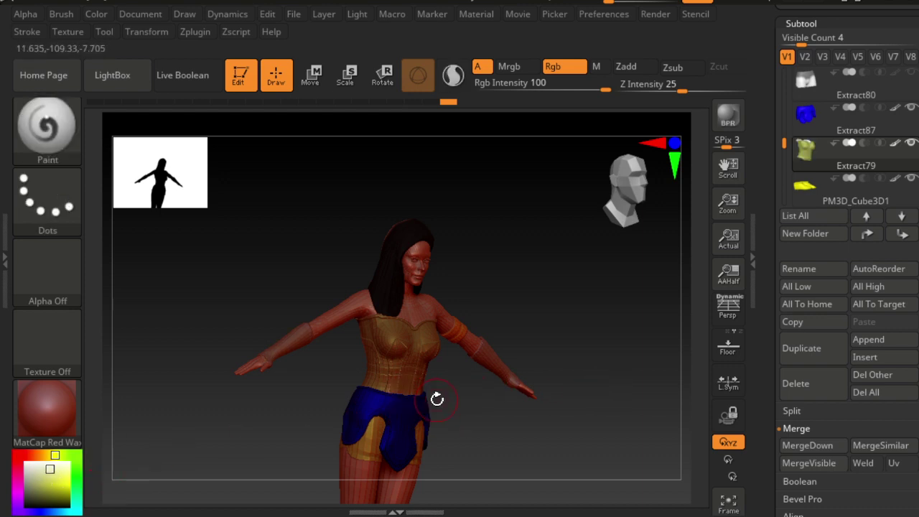
{"action": "scroll", "coordinate": [534, 402], "scroll_direction": "up", "scroll_amount": 5}
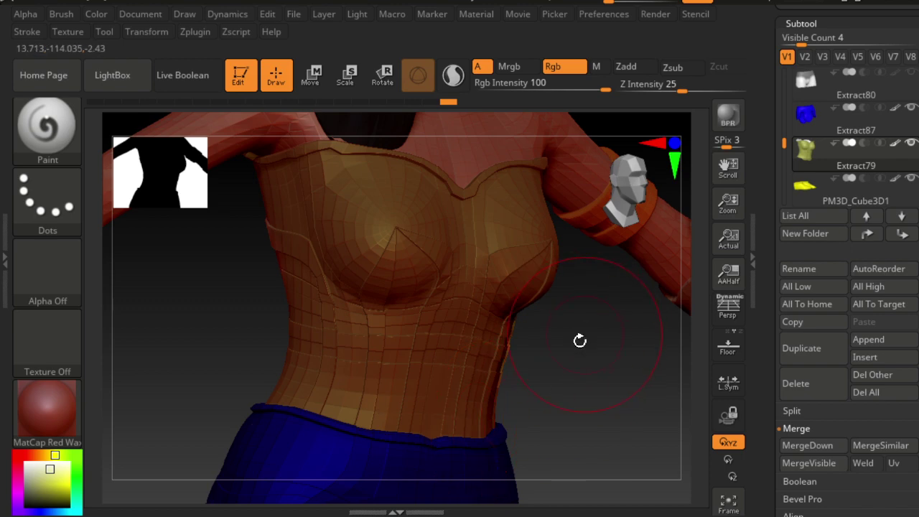
{"action": "mouse_move", "coordinate": [503, 435]}
{"action": "left_mouse_down"}
{"action": "mouse_move", "coordinate": [395, 433]}
{"action": "mouse_move", "coordinate": [447, 442]}
{"action": "mouse_move", "coordinate": [254, 419]}
{"action": "left_mouse_up"}
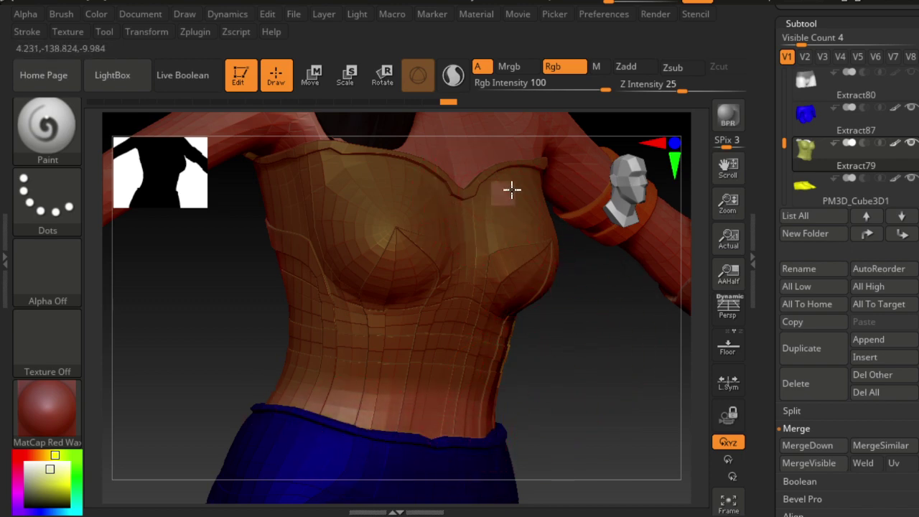
{"action": "mouse_move", "coordinate": [291, 194]}
{"action": "left_mouse_down"}
{"action": "mouse_move", "coordinate": [278, 193]}
{"action": "mouse_move", "coordinate": [373, 191]}
{"action": "mouse_move", "coordinate": [531, 342]}
{"action": "left_mouse_up"}
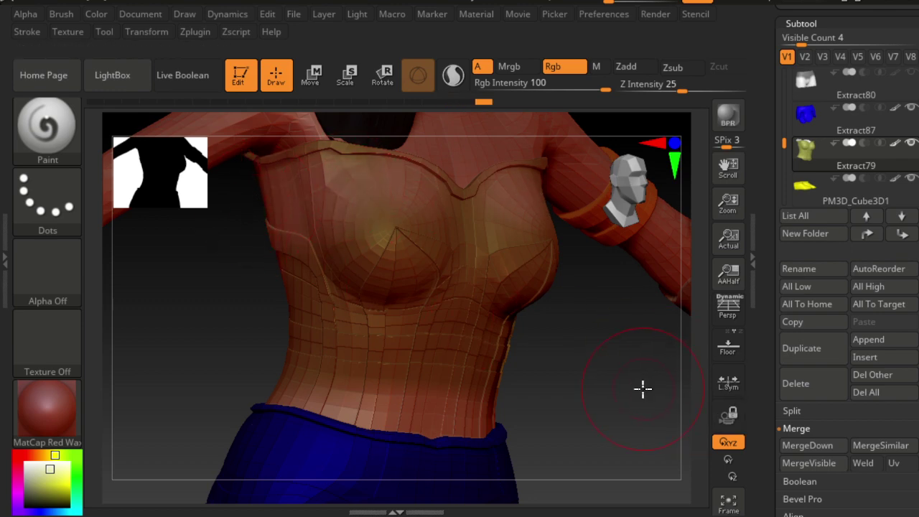
{"action": "mouse_move", "coordinate": [641, 386]}
{"action": "right_mouse_down", "text": "ctrl"}
{"action": "mouse_move", "coordinate": [491, 300]}
{"action": "mouse_move", "coordinate": [513, 310]}
{"action": "right_mouse_up", "text": "ctrl"}
Undo the chest paint strokes, keeping the gold corset intact.
{"action": "key", "text": "ctrl+z"}
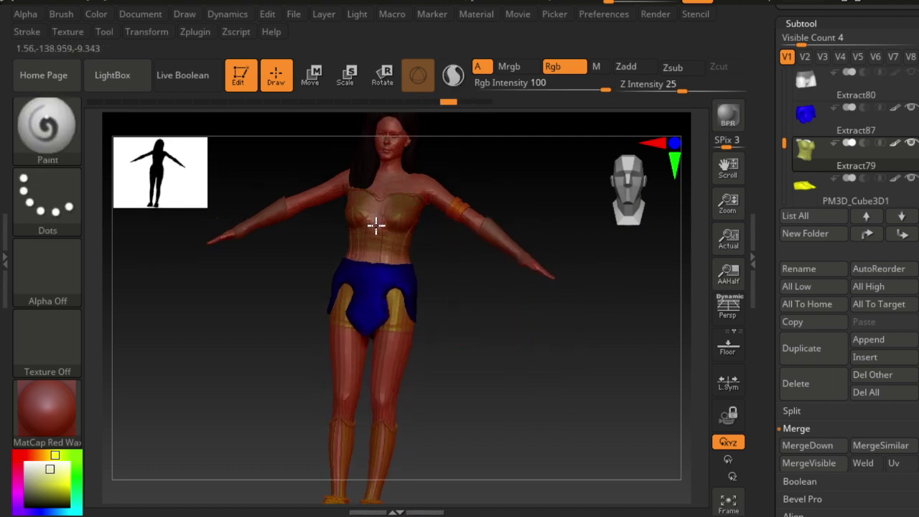
{"action": "key", "text": "ctrl+shift+z"}
{"action": "key", "text": "ctrl+z"}
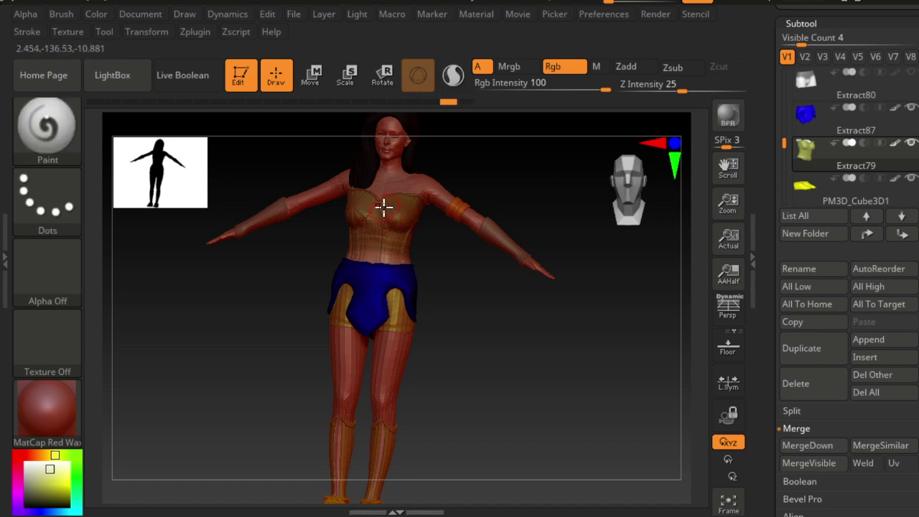
{"action": "left_click_drag", "start_coordinate": [467, 299], "coordinate": [511, 297]}
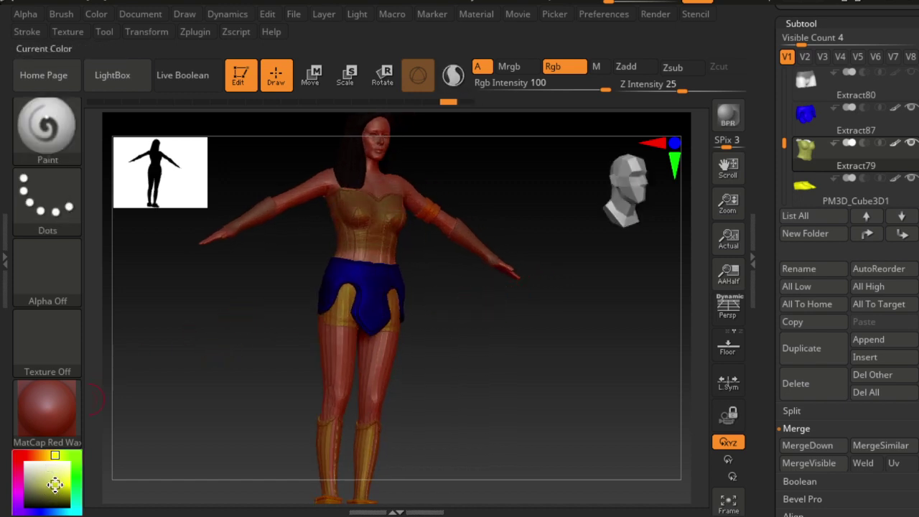
{"action": "key", "text": "ctrl+z"}
{"action": "key", "text": "ctrl+shift+z"}
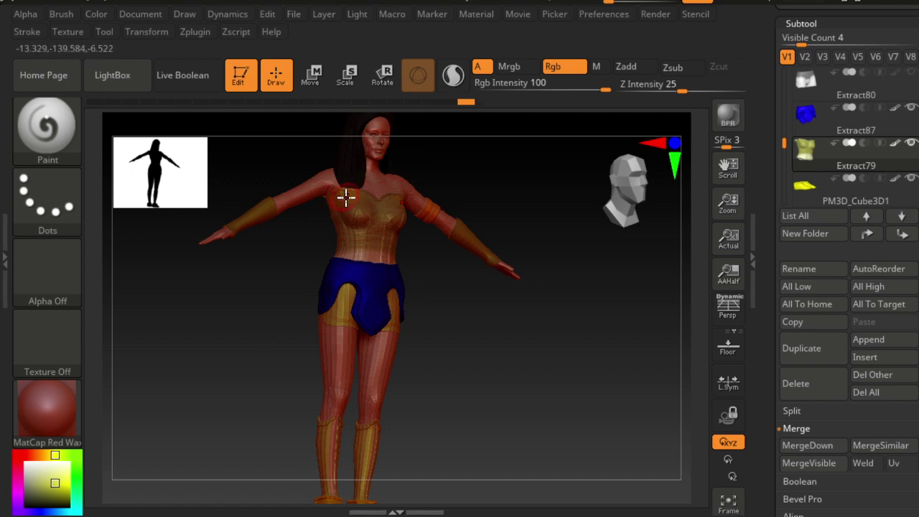
{"action": "key", "text": "ctrl+shift+z"}
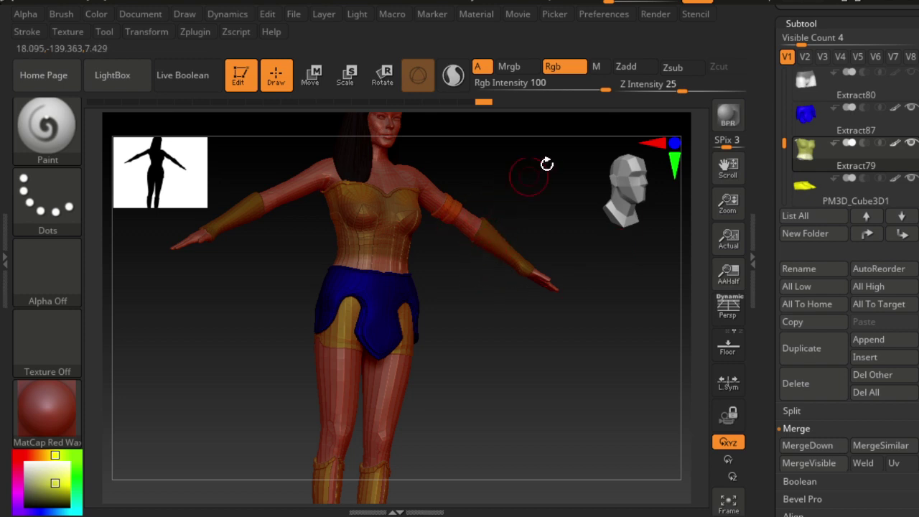
{"action": "left_click", "coordinate": [829, 115]}
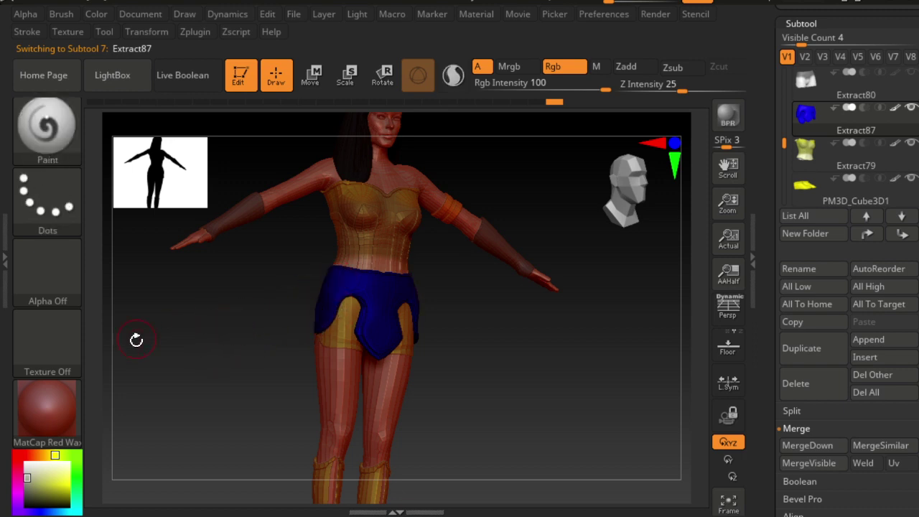
{"action": "left_click", "coordinate": [42, 505]}
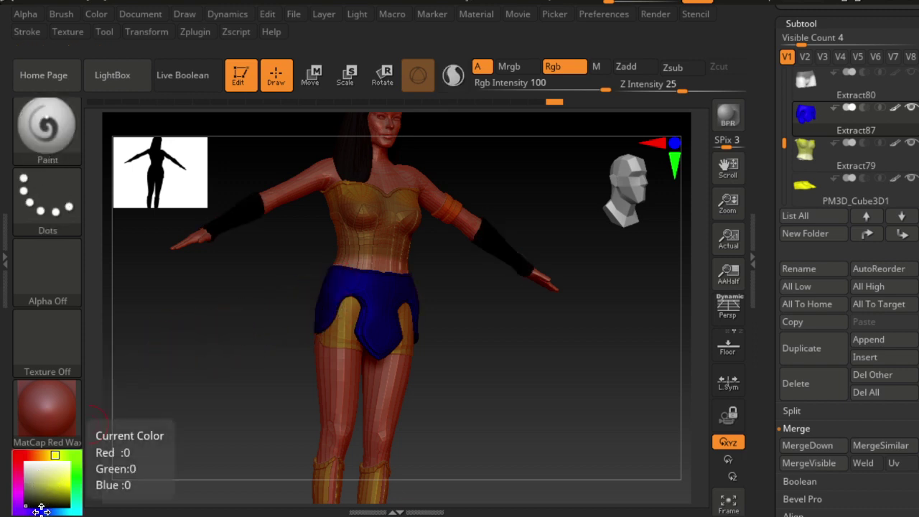
{"action": "left_click", "coordinate": [43, 495]}
{"action": "left_click", "coordinate": [48, 478]}
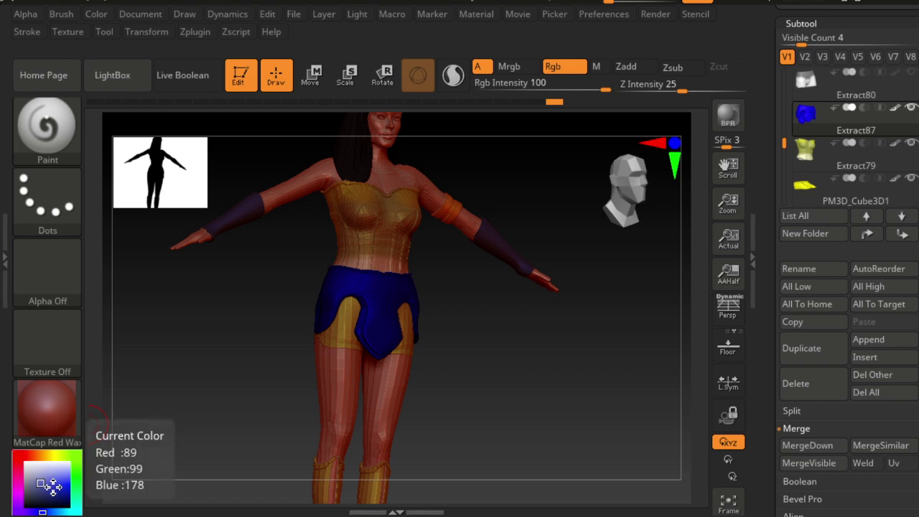
{"action": "left_click", "coordinate": [53, 482]}
{"action": "left_click", "coordinate": [59, 481]}
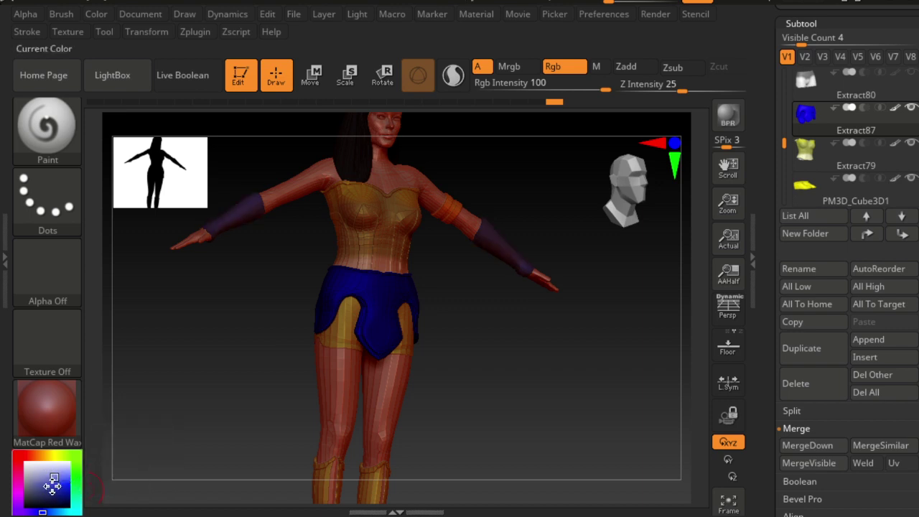
{"action": "left_click", "coordinate": [66, 486]}
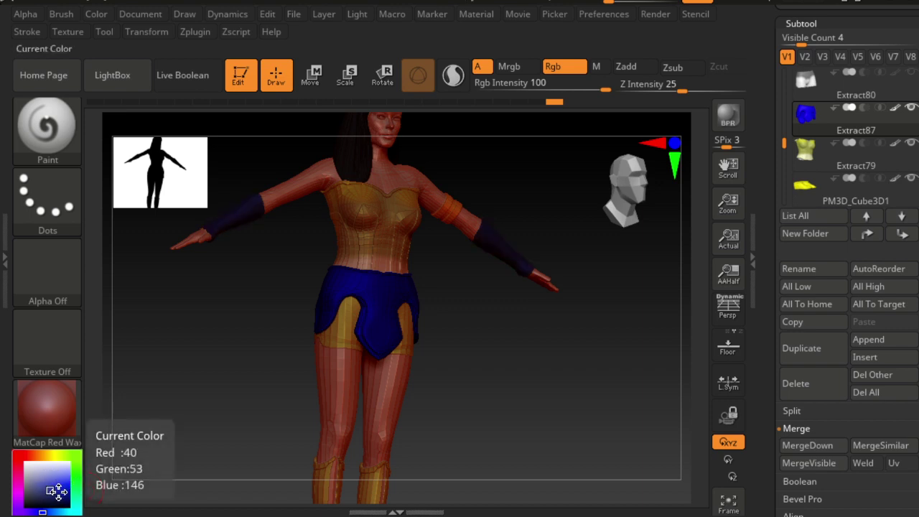
{"action": "left_click", "coordinate": [26, 454]}
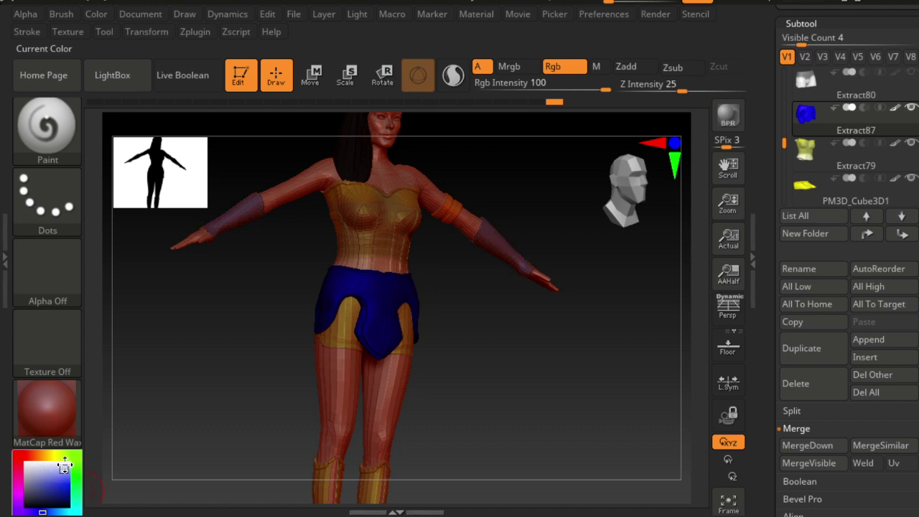
{"action": "left_click", "coordinate": [64, 469]}
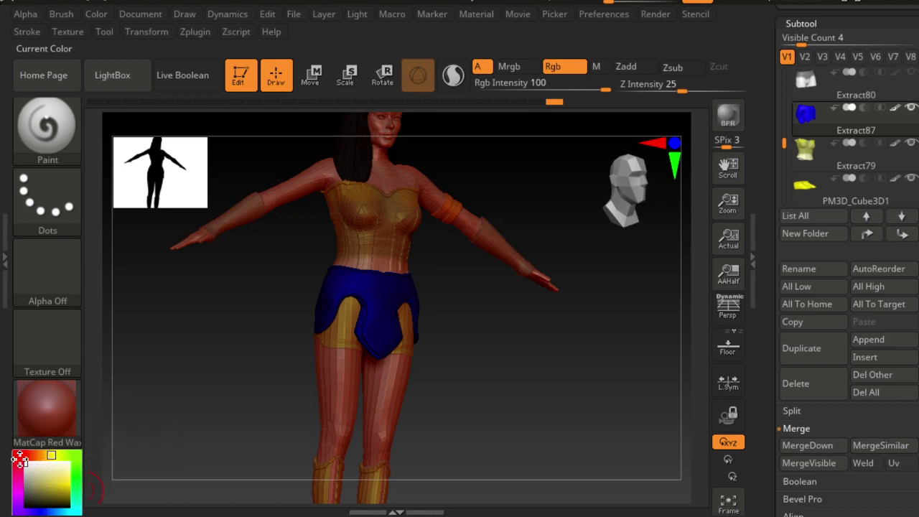
{"action": "left_click_drag", "start_coordinate": [37, 474], "coordinate": [185, 273]}
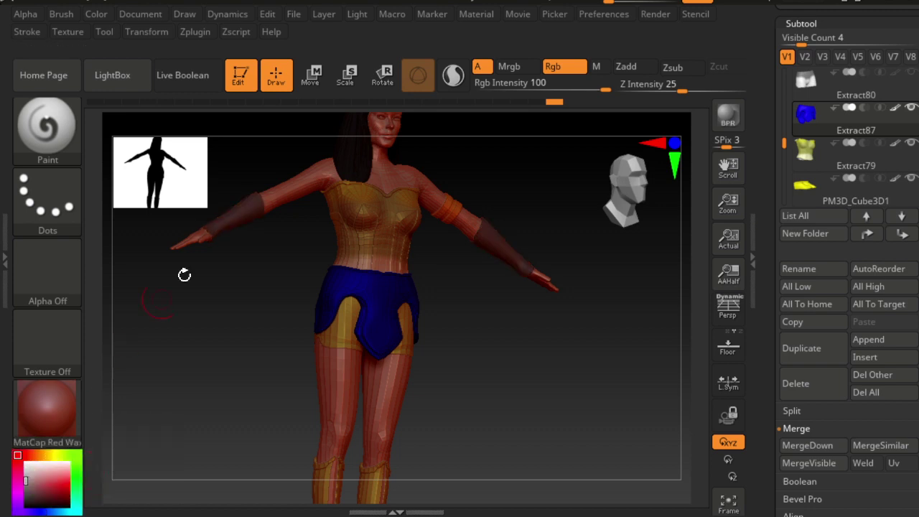
{"action": "left_click_drag", "start_coordinate": [256, 207], "coordinate": [212, 229]}
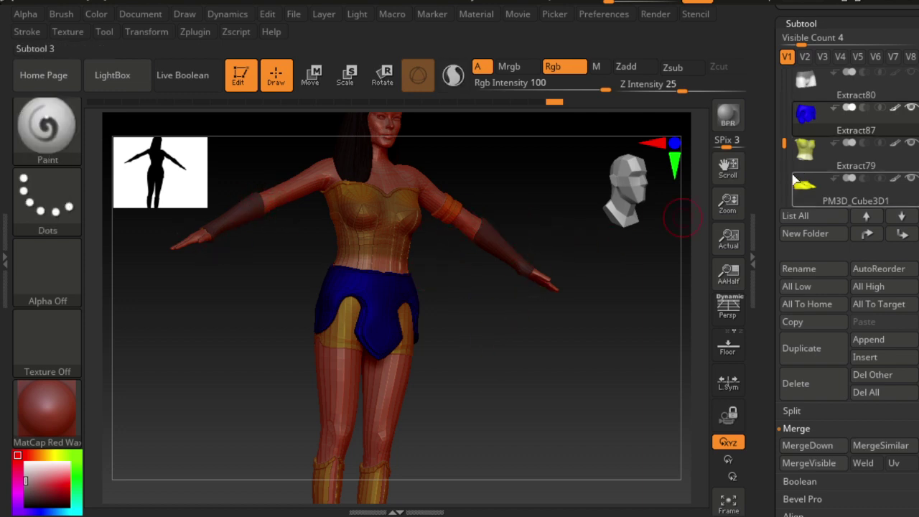
{"action": "mouse_move", "coordinate": [785, 144]}
{"action": "left_mouse_down"}
{"action": "mouse_move", "coordinate": [786, 158]}
{"action": "mouse_move", "coordinate": [783, 112]}
{"action": "left_mouse_up"}
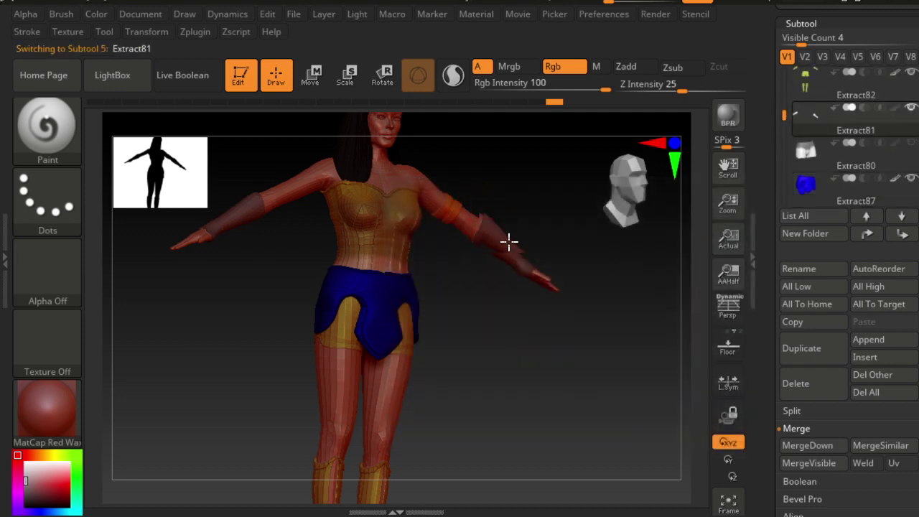
{"action": "left_click_drag", "start_coordinate": [508, 242], "coordinate": [552, 249], "text": "shift"}
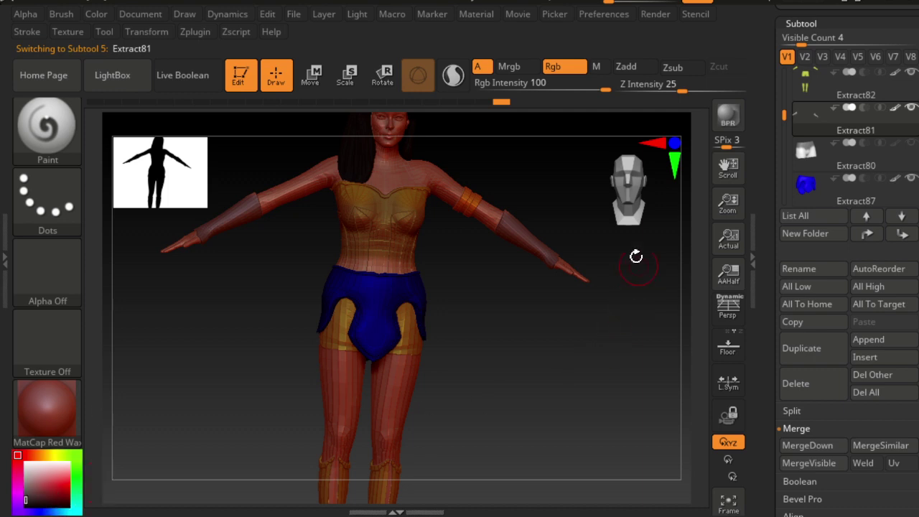
{"action": "mouse_move", "coordinate": [535, 245]}
{"action": "left_mouse_down"}
{"action": "mouse_move", "coordinate": [537, 261]}
{"action": "mouse_move", "coordinate": [509, 222]}
{"action": "mouse_move", "coordinate": [524, 254]}
{"action": "mouse_move", "coordinate": [514, 267]}
{"action": "mouse_move", "coordinate": [559, 249]}
{"action": "left_mouse_up"}
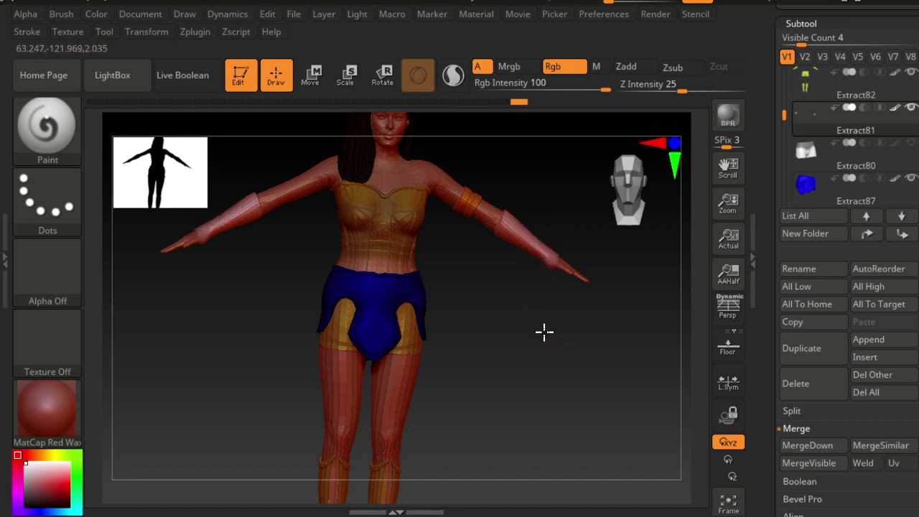
{"action": "mouse_move", "coordinate": [544, 331]}
{"action": "left_mouse_down"}
{"action": "mouse_move", "coordinate": [491, 323]}
{"action": "mouse_move", "coordinate": [543, 237]}
{"action": "left_mouse_up"}
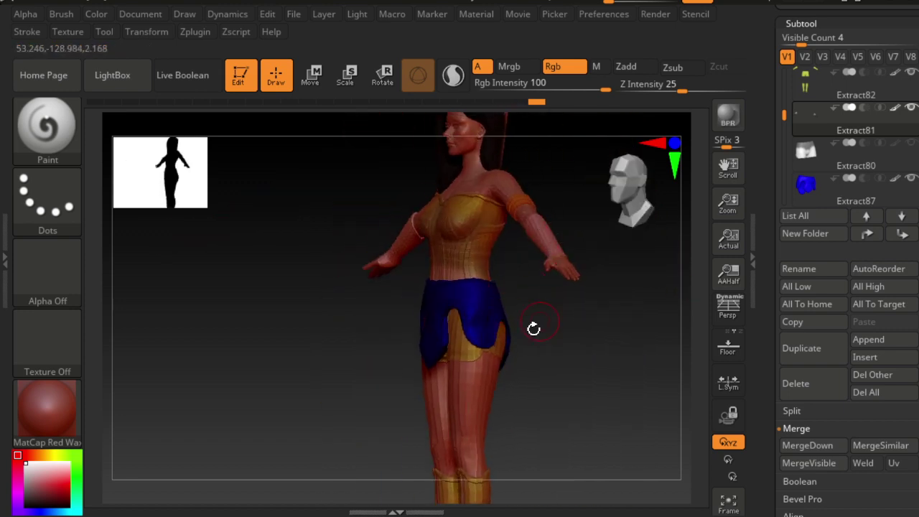
Try the Chalk material, then set the model's material to SkinShade4 and check it.
{"action": "mouse_move", "coordinate": [47, 411]}
{"action": "left_click", "coordinate": [50, 424]}
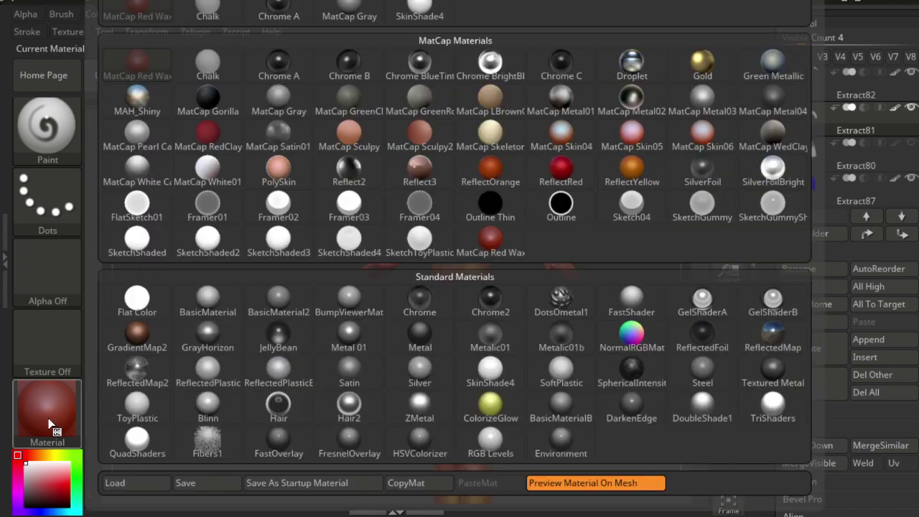
{"action": "left_click", "coordinate": [207, 10]}
{"action": "mouse_move", "coordinate": [301, 337]}
{"action": "left_mouse_down"}
{"action": "mouse_move", "coordinate": [543, 362]}
{"action": "mouse_move", "coordinate": [529, 355]}
{"action": "left_mouse_up"}
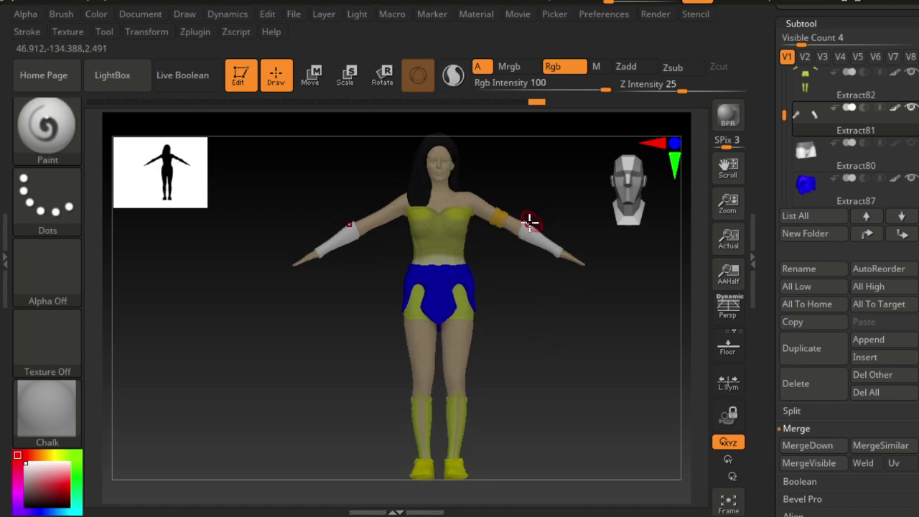
{"action": "left_click", "coordinate": [46, 408]}
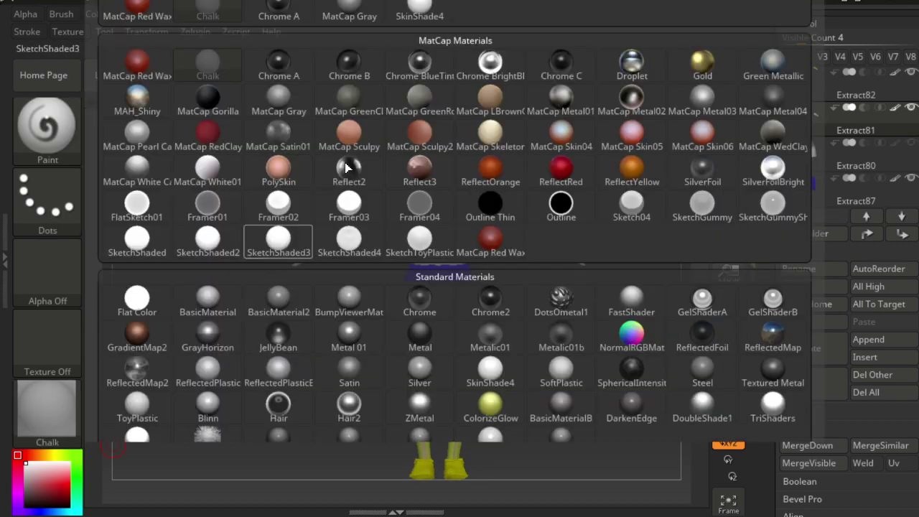
{"action": "left_click", "coordinate": [408, 7]}
{"action": "mouse_move", "coordinate": [359, 322]}
{"action": "left_mouse_down"}
{"action": "mouse_move", "coordinate": [550, 336]}
{"action": "mouse_move", "coordinate": [483, 351]}
{"action": "mouse_move", "coordinate": [550, 365]}
{"action": "mouse_move", "coordinate": [517, 351]}
{"action": "mouse_move", "coordinate": [510, 308]}
{"action": "mouse_move", "coordinate": [567, 311]}
{"action": "mouse_move", "coordinate": [531, 347]}
{"action": "mouse_move", "coordinate": [550, 352]}
{"action": "mouse_move", "coordinate": [543, 338]}
{"action": "mouse_move", "coordinate": [423, 344]}
{"action": "mouse_move", "coordinate": [410, 317]}
{"action": "mouse_move", "coordinate": [361, 310]}
{"action": "left_mouse_up"}
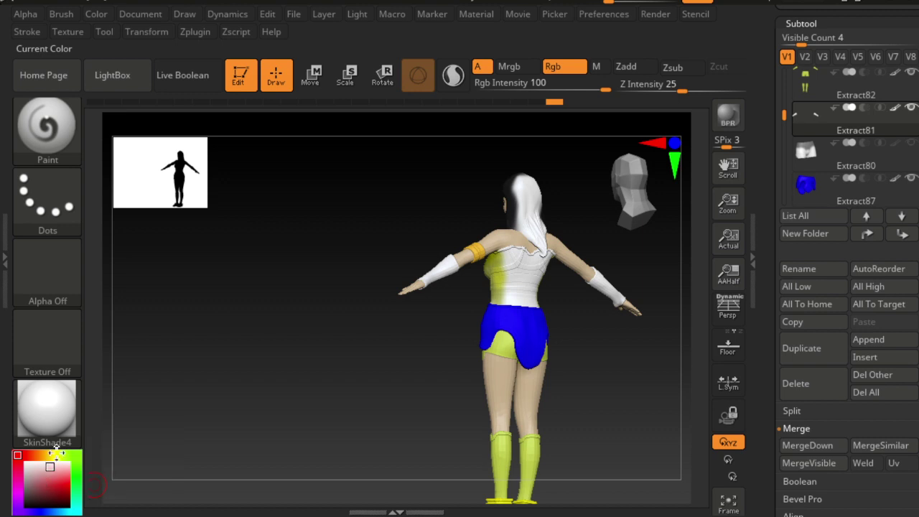
Pick a soft yellow and step through the Extract87, Extract82 and Extract81 subtools.
{"action": "left_click", "coordinate": [54, 453]}
{"action": "left_click", "coordinate": [51, 478]}
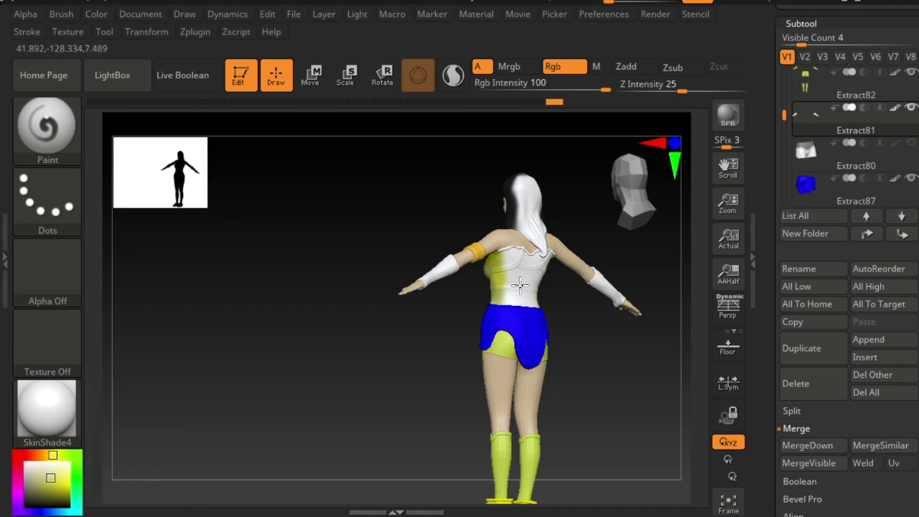
{"action": "left_click", "coordinate": [825, 197]}
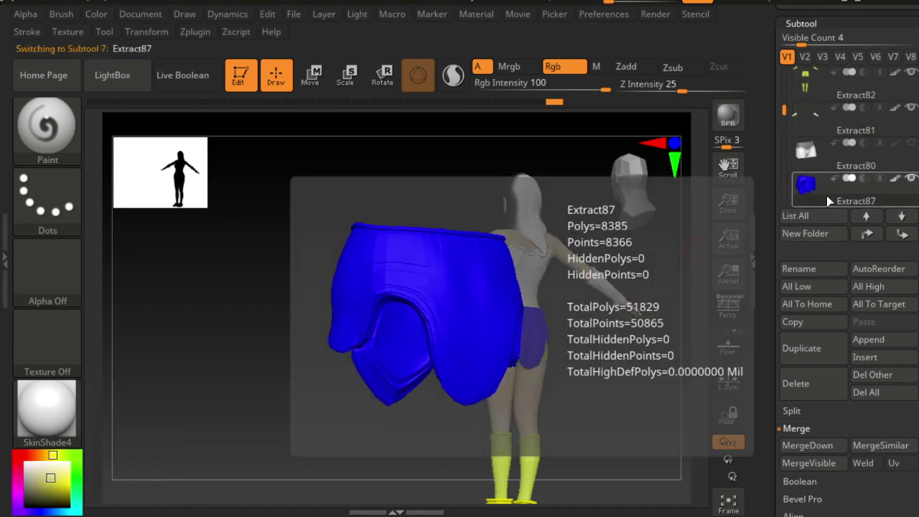
{"action": "left_click", "coordinate": [805, 127]}
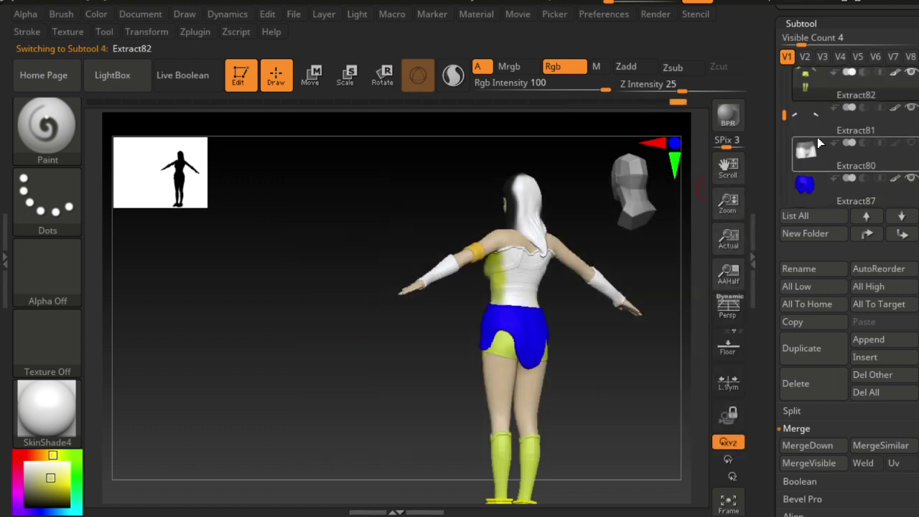
{"action": "left_click", "coordinate": [817, 135]}
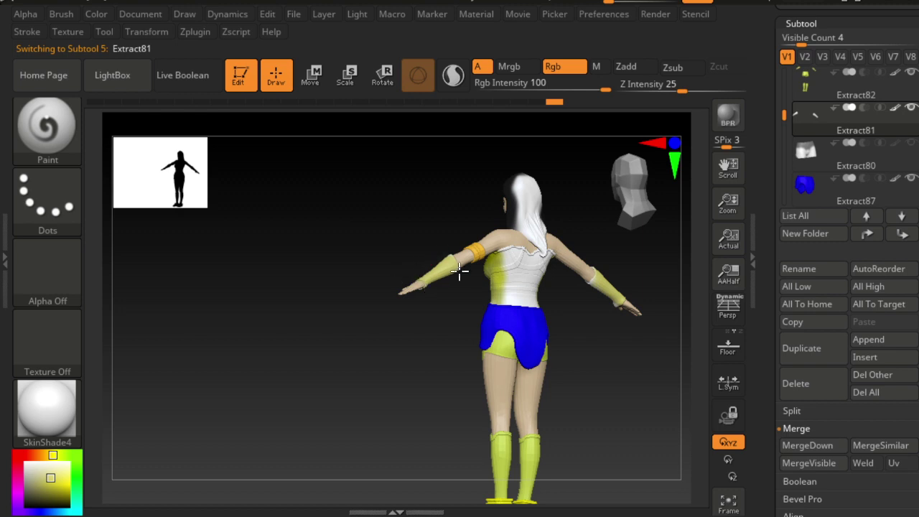
Set red as the current colour and scroll the Subtool list toward PM3D_Cube3D1.
{"action": "mouse_move", "coordinate": [438, 357]}
{"action": "left_mouse_down"}
{"action": "mouse_move", "coordinate": [529, 367]}
{"action": "mouse_move", "coordinate": [442, 334]}
{"action": "left_mouse_up"}
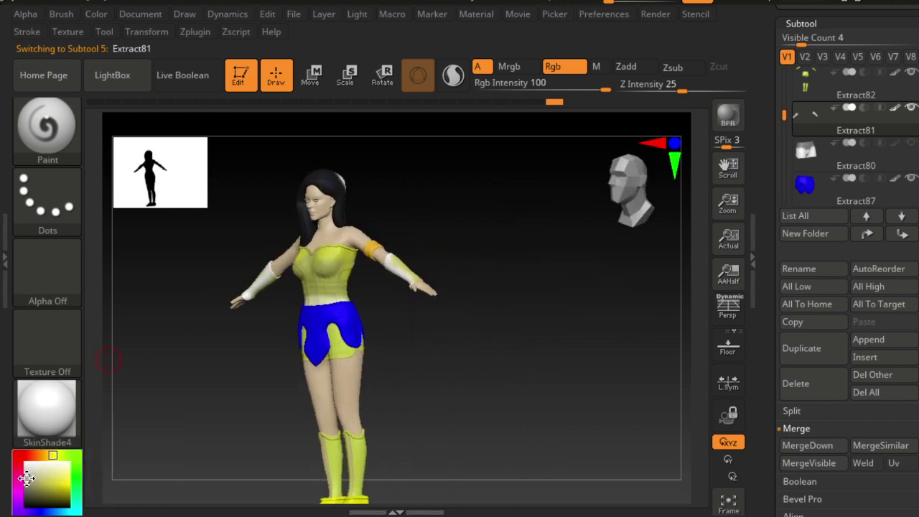
{"action": "left_click", "coordinate": [17, 455]}
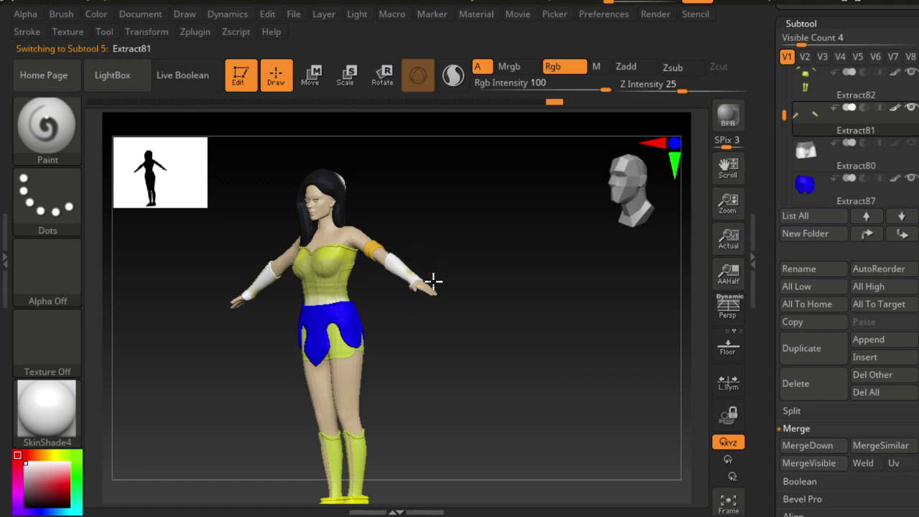
{"action": "mouse_move", "coordinate": [473, 314]}
{"action": "left_mouse_down"}
{"action": "mouse_move", "coordinate": [398, 330]}
{"action": "mouse_move", "coordinate": [361, 310]}
{"action": "mouse_move", "coordinate": [429, 273]}
{"action": "mouse_move", "coordinate": [393, 270]}
{"action": "left_mouse_up"}
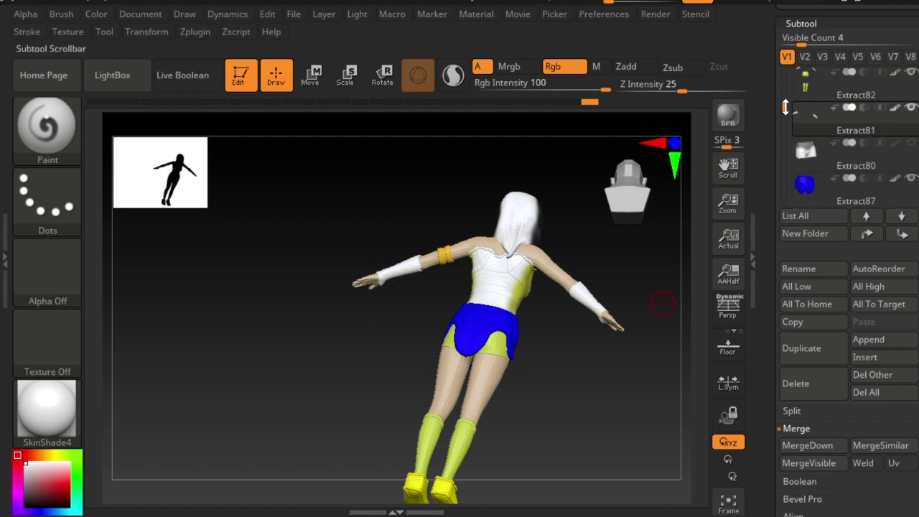
{"action": "mouse_move", "coordinate": [786, 106]}
{"action": "left_mouse_down"}
{"action": "mouse_move", "coordinate": [786, 84]}
{"action": "mouse_move", "coordinate": [785, 148]}
{"action": "left_mouse_up"}
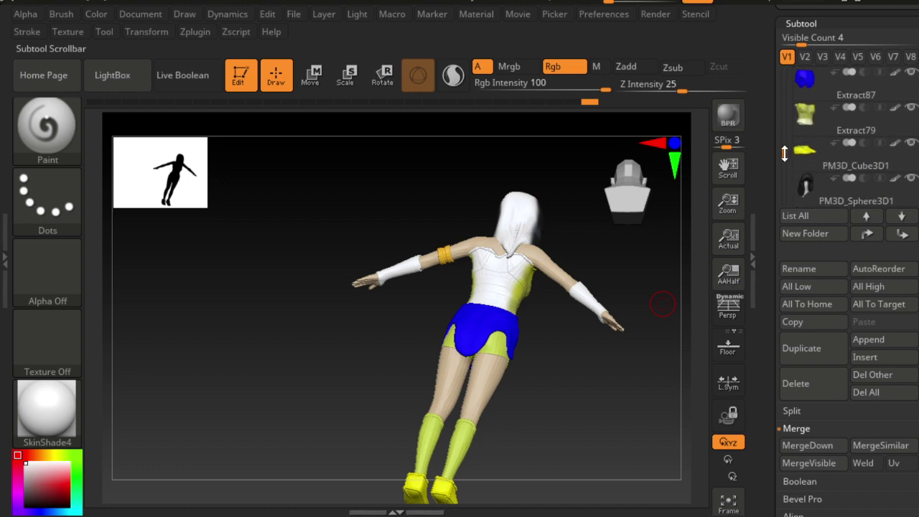
Paint the PM3D_Cube3D1 shoes a muted olive-gold yellow matching the boots.
{"action": "left_click", "coordinate": [804, 149]}
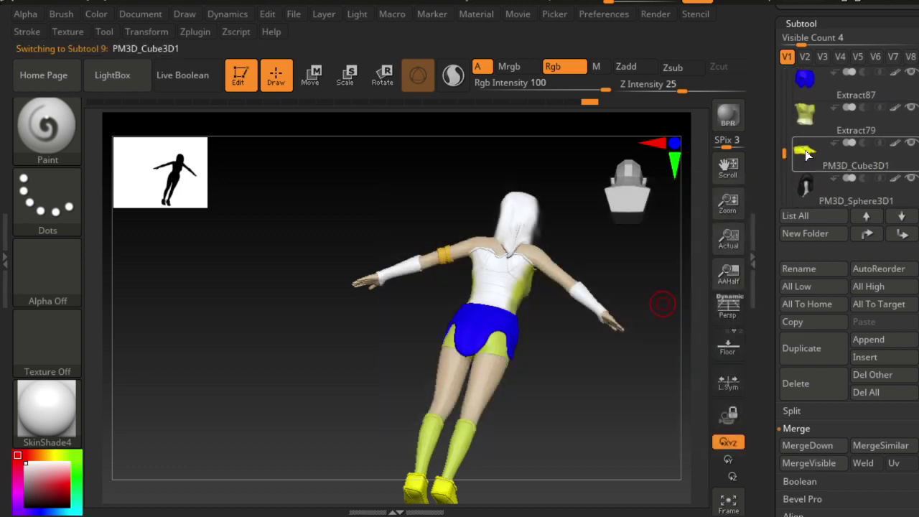
{"action": "left_click_drag", "start_coordinate": [629, 353], "coordinate": [619, 179], "text": "alt"}
{"action": "left_click_drag", "start_coordinate": [430, 316], "coordinate": [413, 312]}
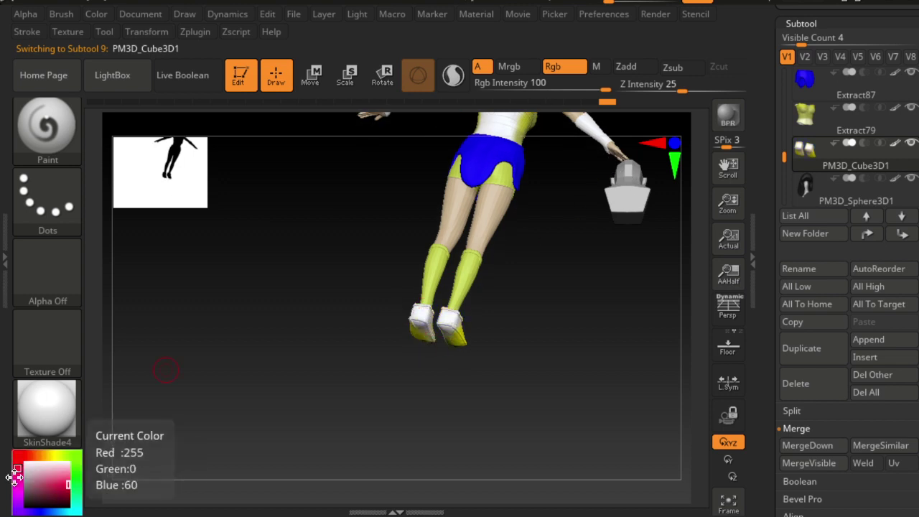
{"action": "left_click", "coordinate": [44, 457]}
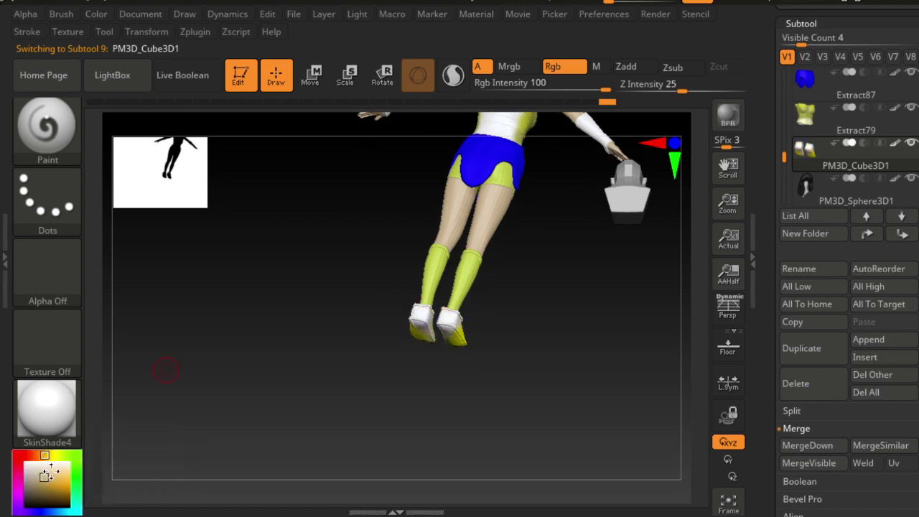
{"action": "mouse_move", "coordinate": [494, 305]}
{"action": "left_mouse_down"}
{"action": "mouse_move", "coordinate": [431, 322]}
{"action": "mouse_move", "coordinate": [455, 353]}
{"action": "mouse_move", "coordinate": [436, 335]}
{"action": "left_mouse_up"}
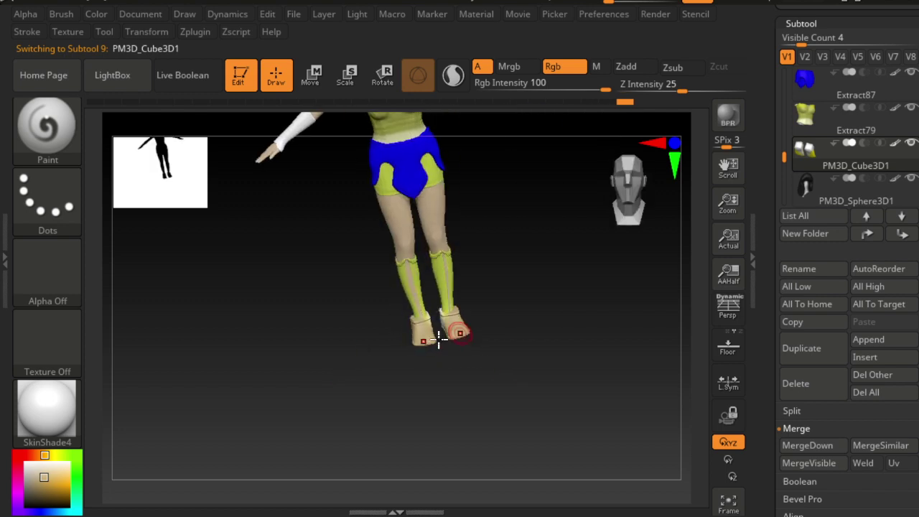
{"action": "left_click", "coordinate": [54, 456]}
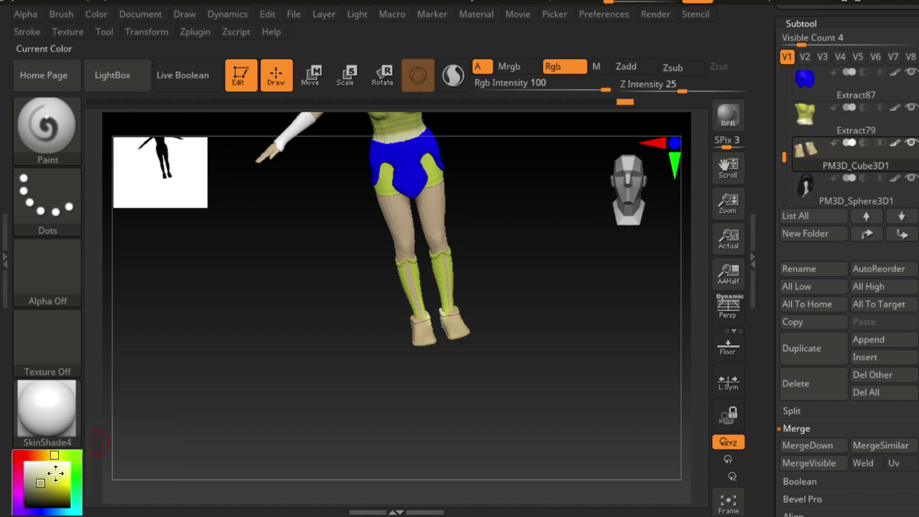
{"action": "left_click", "coordinate": [40, 484]}
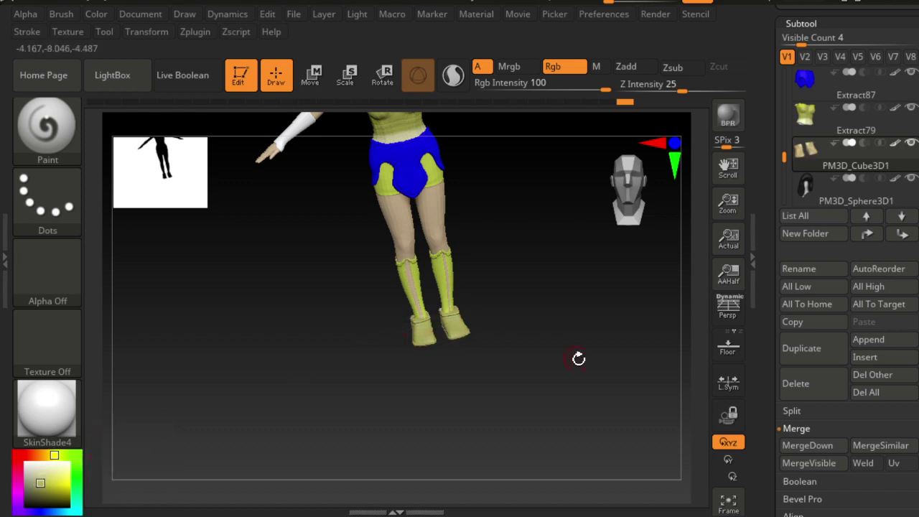
{"action": "mouse_move", "coordinate": [578, 358]}
{"action": "left_mouse_down"}
{"action": "mouse_move", "coordinate": [410, 338]}
{"action": "mouse_move", "coordinate": [455, 324]}
{"action": "mouse_move", "coordinate": [429, 329]}
{"action": "mouse_move", "coordinate": [507, 324]}
{"action": "mouse_move", "coordinate": [435, 363]}
{"action": "mouse_move", "coordinate": [413, 359]}
{"action": "left_mouse_up"}
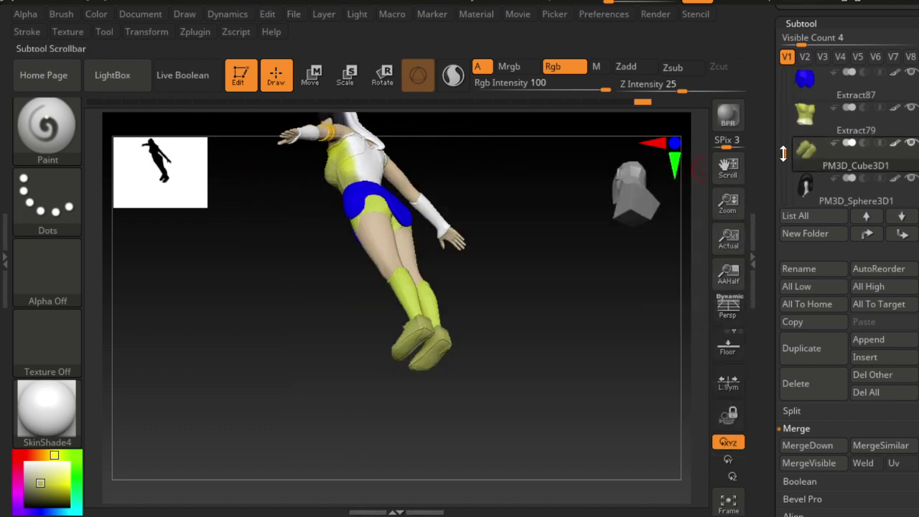
Select the Extract79 corset subtool and briefly mask then unmask the chest.
{"action": "left_click_drag", "start_coordinate": [784, 149], "coordinate": [783, 137]}
{"action": "mouse_move", "coordinate": [509, 232]}
{"action": "left_mouse_down"}
{"action": "mouse_move", "coordinate": [496, 273]}
{"action": "mouse_move", "coordinate": [383, 284]}
{"action": "mouse_move", "coordinate": [402, 255]}
{"action": "mouse_move", "coordinate": [366, 246]}
{"action": "mouse_move", "coordinate": [373, 277]}
{"action": "mouse_move", "coordinate": [406, 284]}
{"action": "left_mouse_up"}
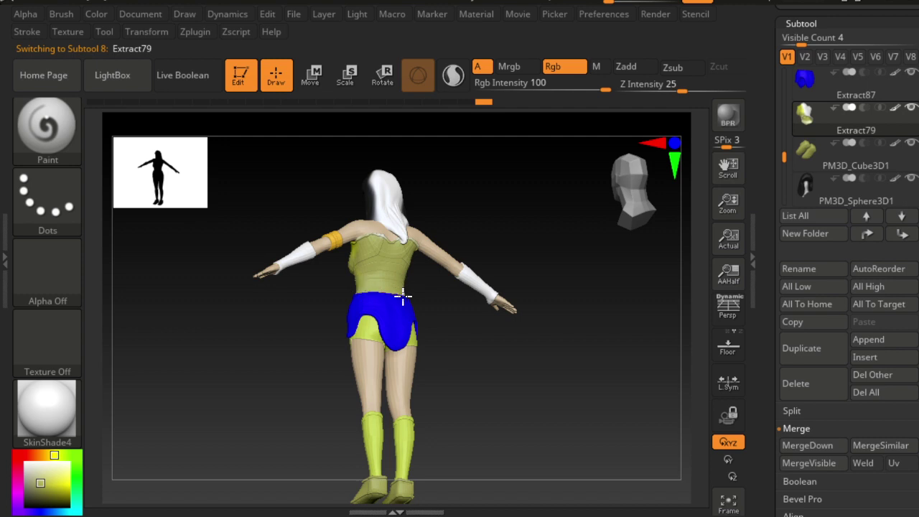
{"action": "mouse_move", "coordinate": [479, 317]}
{"action": "left_mouse_down"}
{"action": "mouse_move", "coordinate": [363, 322]}
{"action": "mouse_move", "coordinate": [433, 333]}
{"action": "mouse_move", "coordinate": [371, 316]}
{"action": "mouse_move", "coordinate": [448, 319]}
{"action": "mouse_move", "coordinate": [412, 318]}
{"action": "mouse_move", "coordinate": [410, 288]}
{"action": "mouse_move", "coordinate": [453, 310]}
{"action": "mouse_move", "coordinate": [469, 298]}
{"action": "left_mouse_up"}
{"action": "mouse_move", "coordinate": [486, 304]}
{"action": "right_mouse_down", "text": "ctrl"}
{"action": "mouse_move", "coordinate": [492, 266]}
{"action": "mouse_move", "coordinate": [462, 262]}
{"action": "mouse_move", "coordinate": [554, 344]}
{"action": "mouse_move", "coordinate": [522, 308]}
{"action": "right_mouse_up", "text": "ctrl"}
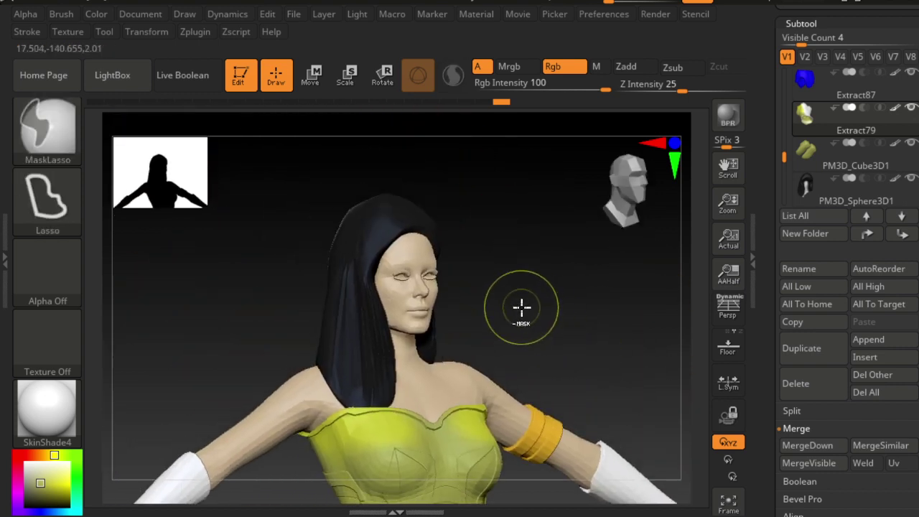
{"action": "left_click", "coordinate": [596, 345], "text": "ctrl"}
{"action": "left_click", "coordinate": [562, 361], "text": "ctrl"}
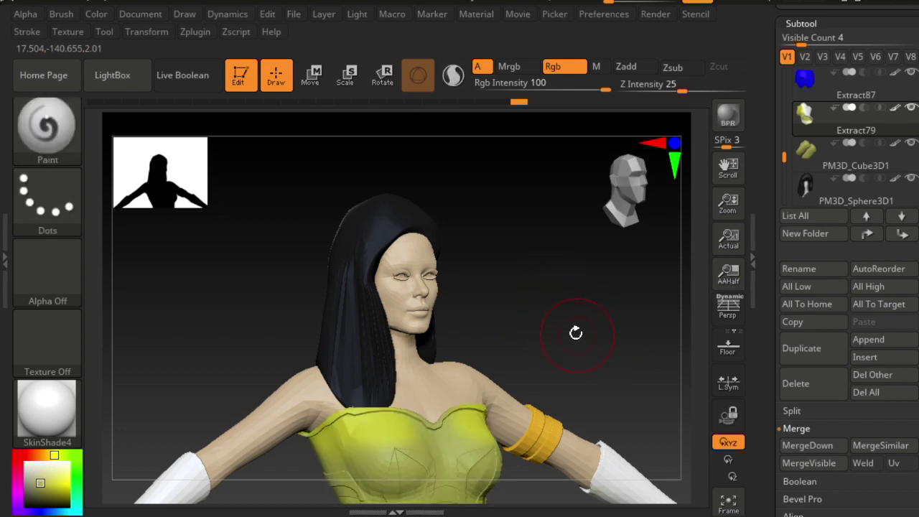
{"action": "left_click", "coordinate": [638, 191]}
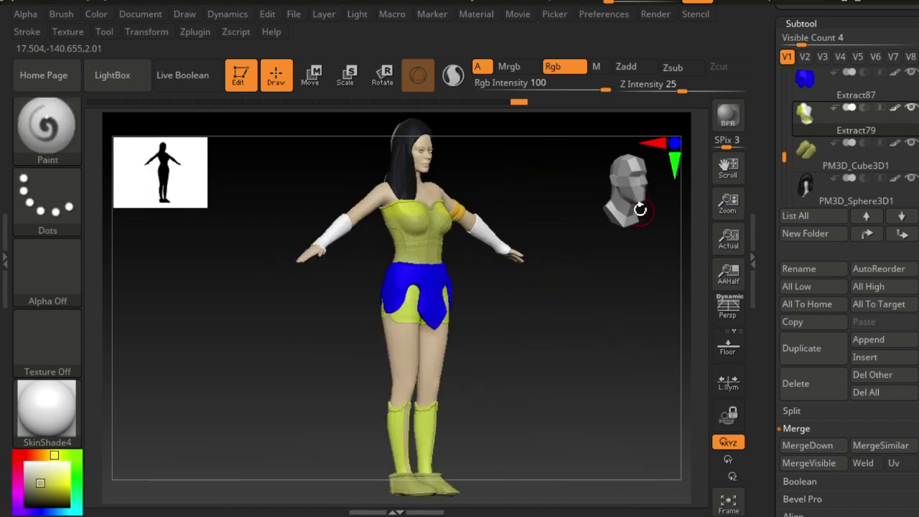
{"action": "left_click_drag", "start_coordinate": [640, 209], "coordinate": [620, 195]}
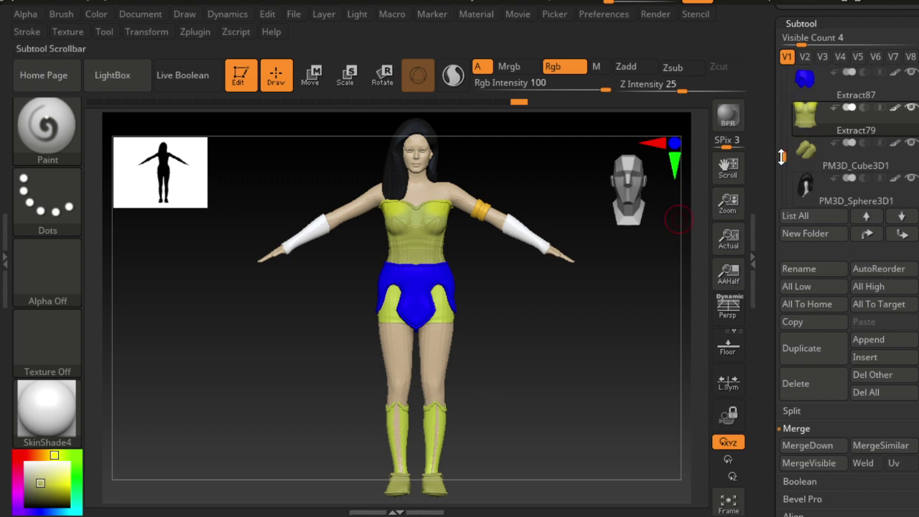
Hide the Extract82 boots and leg panels, then show them again.
{"action": "left_click_drag", "start_coordinate": [783, 157], "coordinate": [782, 127]}
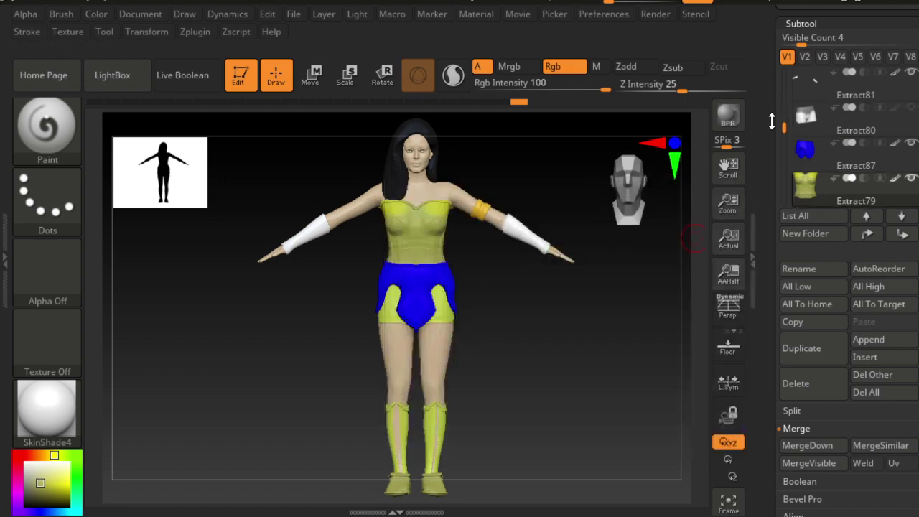
{"action": "left_click_drag", "start_coordinate": [781, 127], "coordinate": [782, 109]}
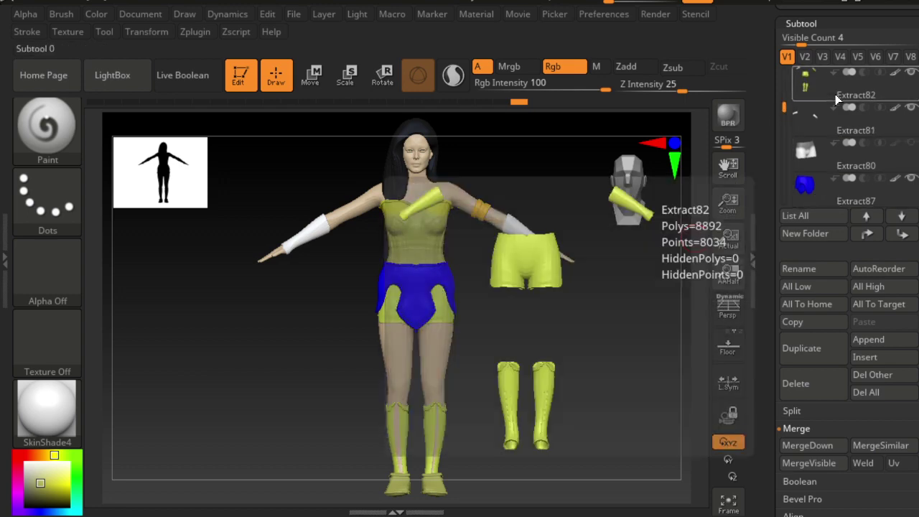
{"action": "left_click", "coordinate": [911, 72]}
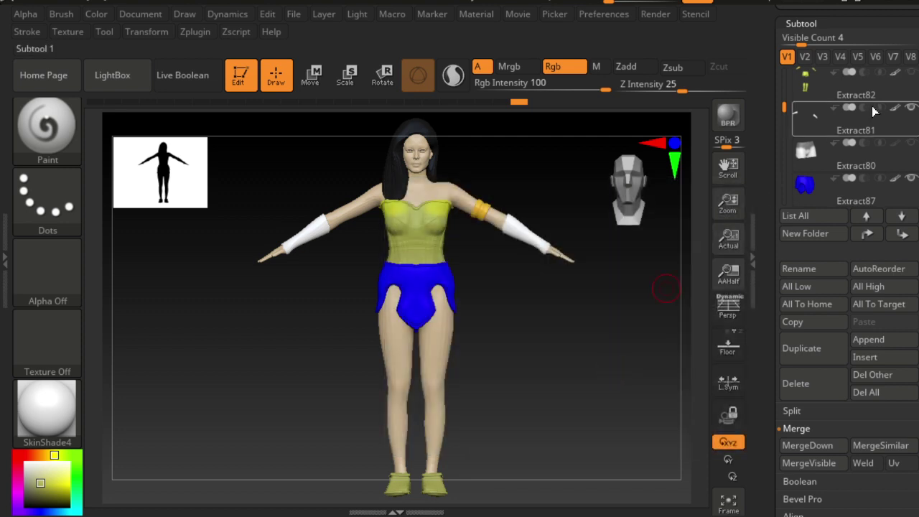
{"action": "left_click", "coordinate": [910, 72]}
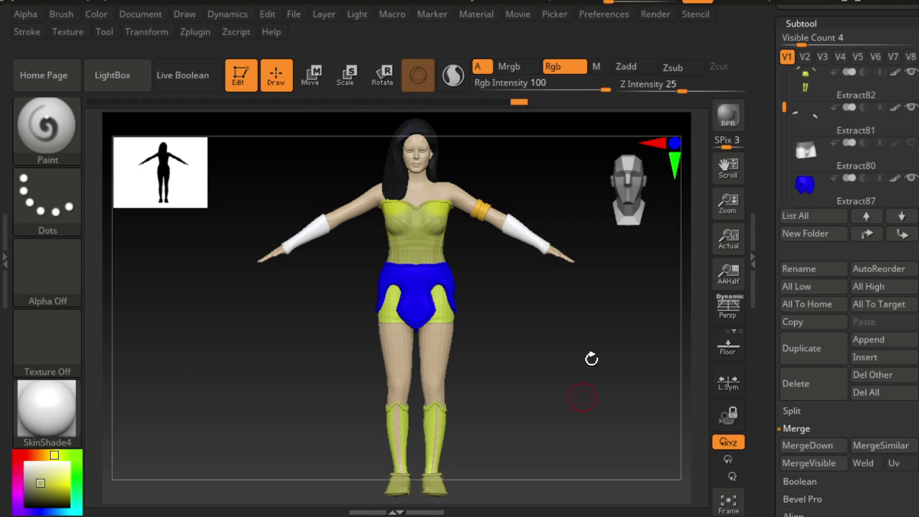
{"action": "left_click", "coordinate": [911, 73]}
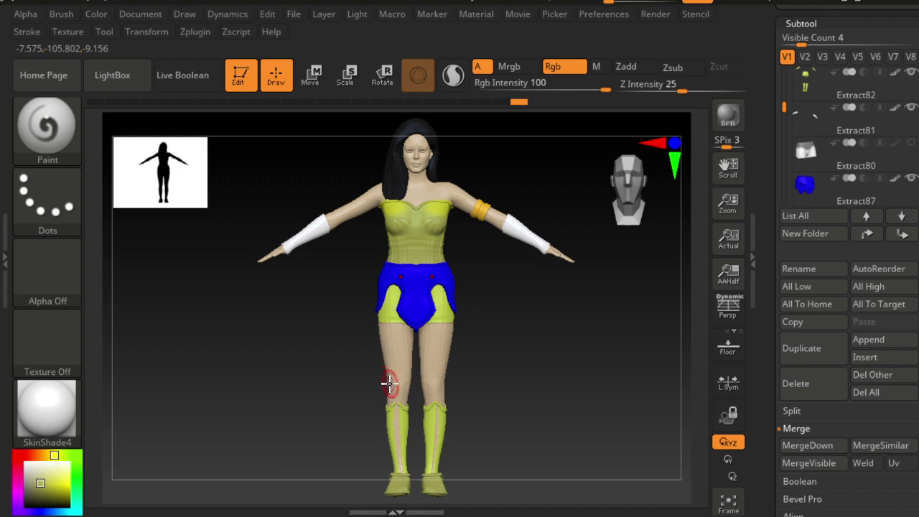
{"action": "mouse_move", "coordinate": [572, 324]}
{"action": "left_mouse_down"}
{"action": "mouse_move", "coordinate": [448, 324]}
{"action": "mouse_move", "coordinate": [564, 266]}
{"action": "left_mouse_up"}
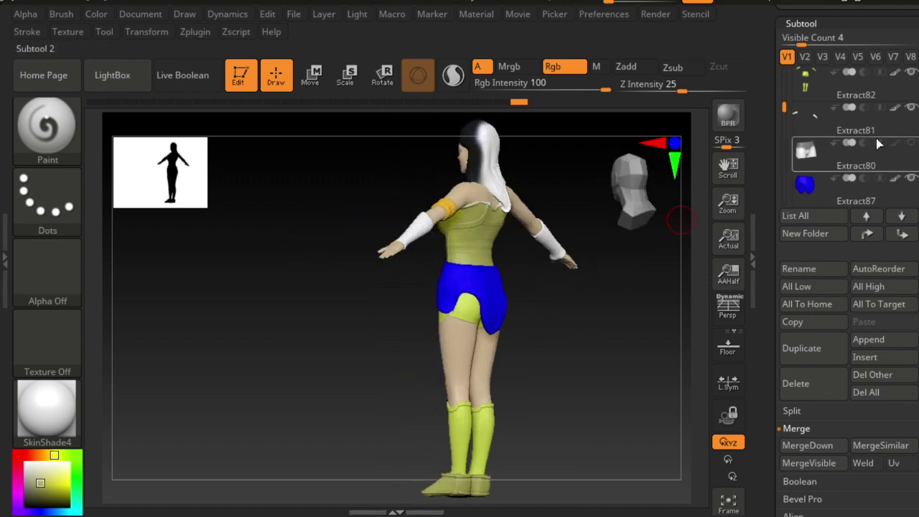
{"action": "scroll", "coordinate": [808, 133], "scroll_direction": "up", "scroll_amount": 3}
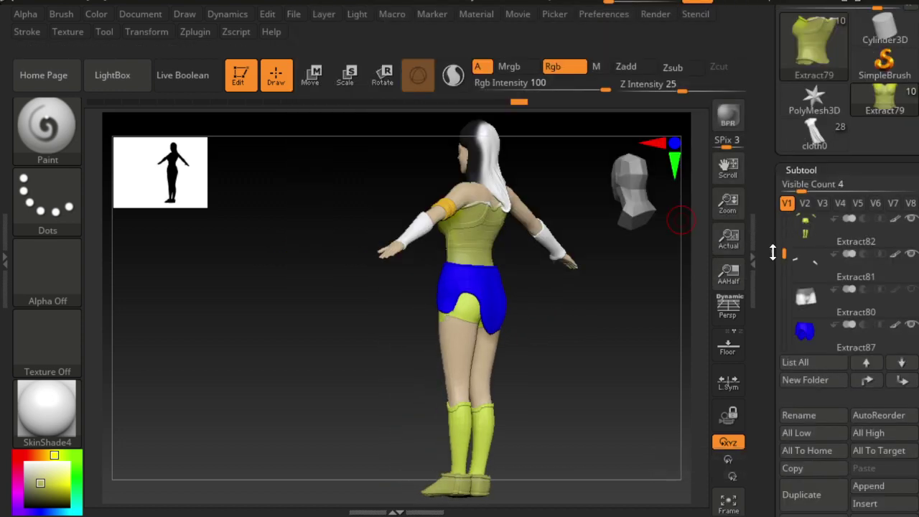
Select the PM3D_Sphere3D1 hair piece and paint it a dark colour.
{"action": "left_click_drag", "start_coordinate": [788, 255], "coordinate": [784, 332]}
{"action": "left_click", "coordinate": [819, 276]}
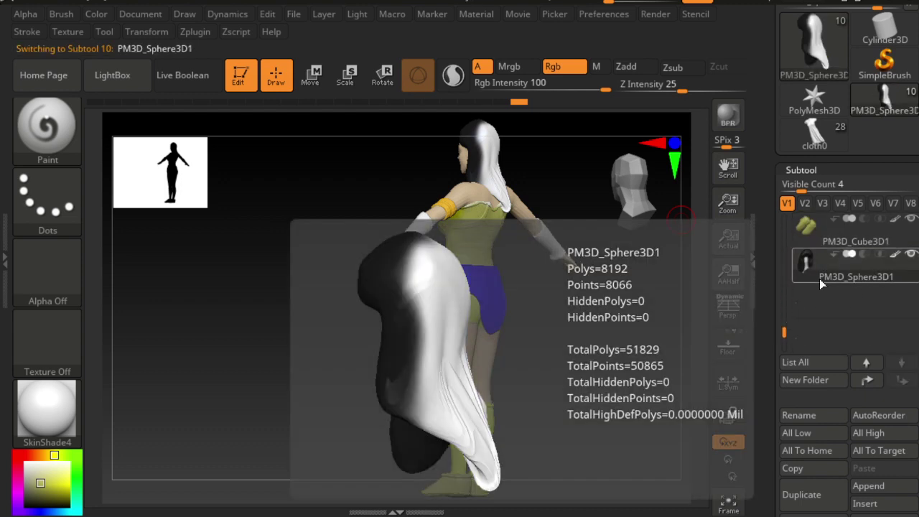
{"action": "left_click_drag", "start_coordinate": [43, 481], "coordinate": [384, 285]}
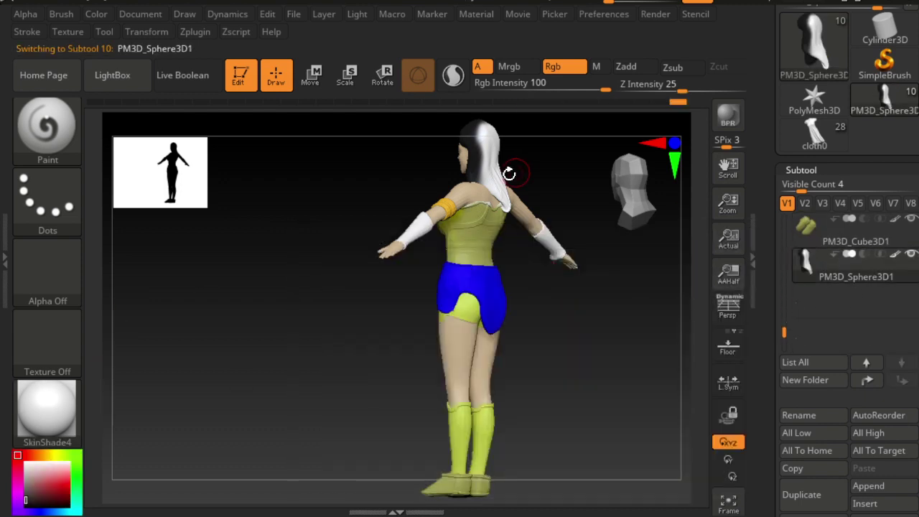
{"action": "mouse_move", "coordinate": [508, 173]}
{"action": "left_mouse_down"}
{"action": "mouse_move", "coordinate": [490, 185]}
{"action": "mouse_move", "coordinate": [462, 129]}
{"action": "left_mouse_up"}
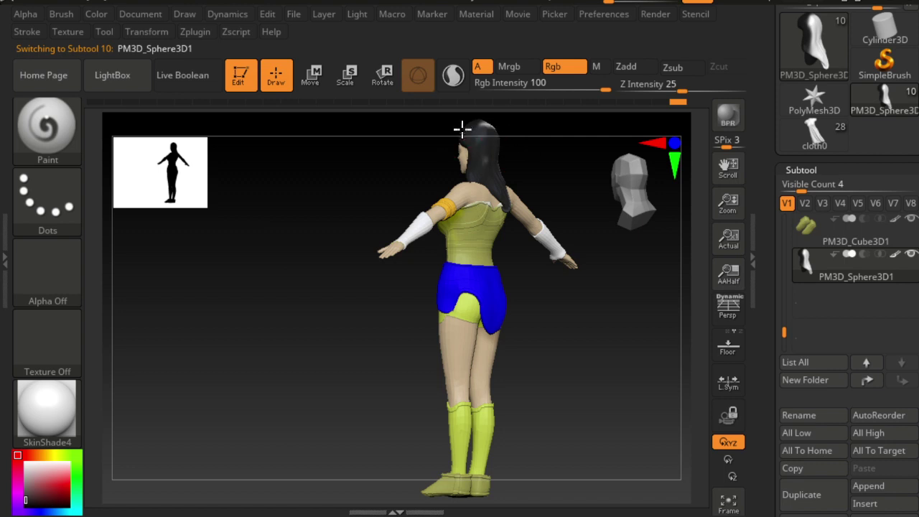
Orbit and zoom around the figure to check the black hair from back and front.
{"action": "left_click_drag", "start_coordinate": [411, 182], "coordinate": [467, 177]}
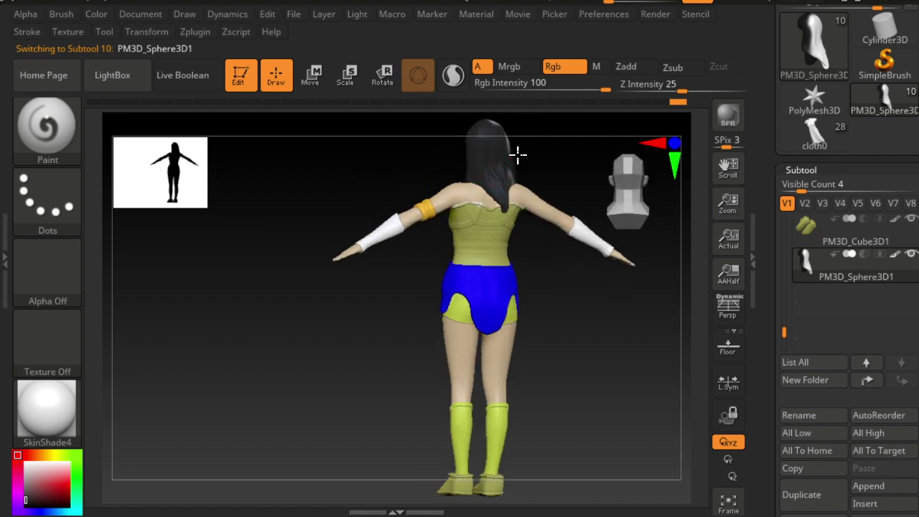
{"action": "left_click_drag", "start_coordinate": [506, 144], "coordinate": [507, 143]}
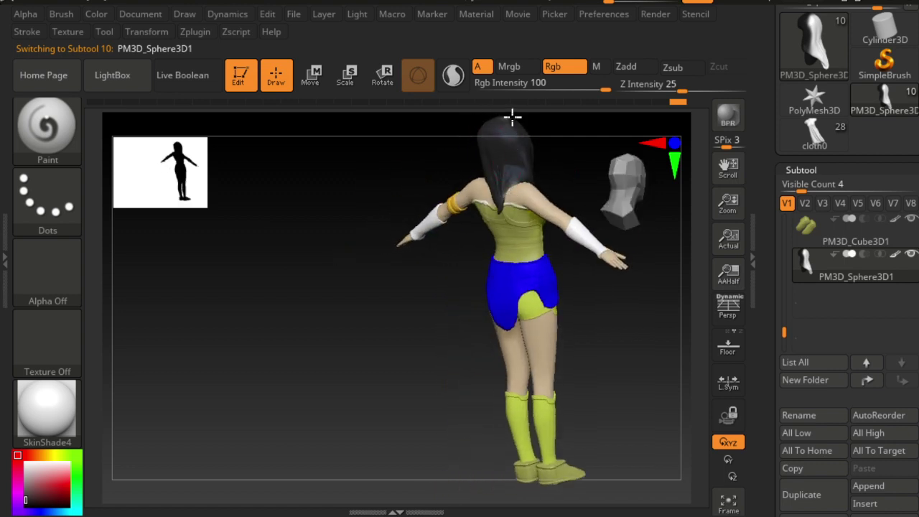
{"action": "mouse_move", "coordinate": [405, 219]}
{"action": "left_mouse_down"}
{"action": "mouse_move", "coordinate": [340, 191]}
{"action": "mouse_move", "coordinate": [387, 250]}
{"action": "mouse_move", "coordinate": [402, 323]}
{"action": "left_mouse_up"}
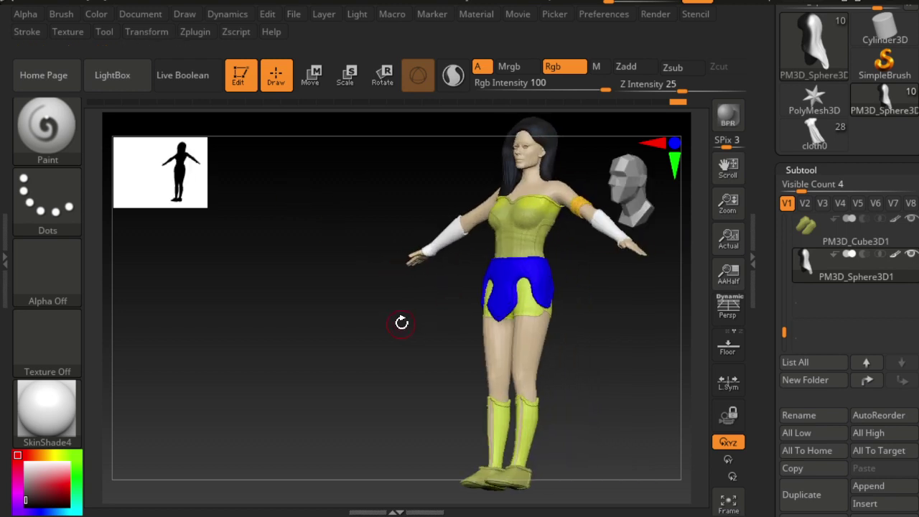
{"action": "mouse_move", "coordinate": [445, 241]}
{"action": "left_mouse_down"}
{"action": "mouse_move", "coordinate": [677, 174]}
{"action": "mouse_move", "coordinate": [625, 185]}
{"action": "left_mouse_up"}
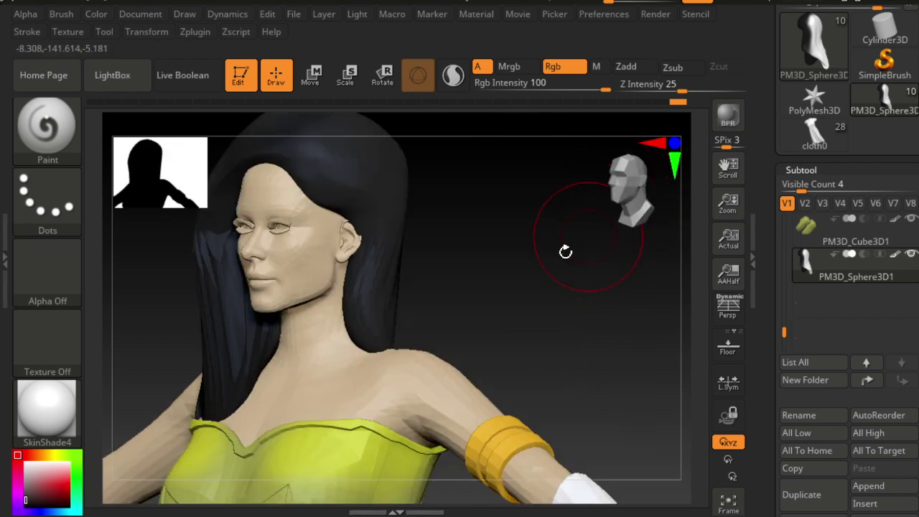
{"action": "left_click", "coordinate": [624, 186]}
{"action": "mouse_move", "coordinate": [529, 242]}
{"action": "right_mouse_down", "text": "ctrl"}
{"action": "mouse_move", "coordinate": [579, 267]}
{"action": "mouse_move", "coordinate": [492, 250]}
{"action": "mouse_move", "coordinate": [531, 242]}
{"action": "mouse_move", "coordinate": [554, 189]}
{"action": "right_mouse_up", "text": "ctrl"}
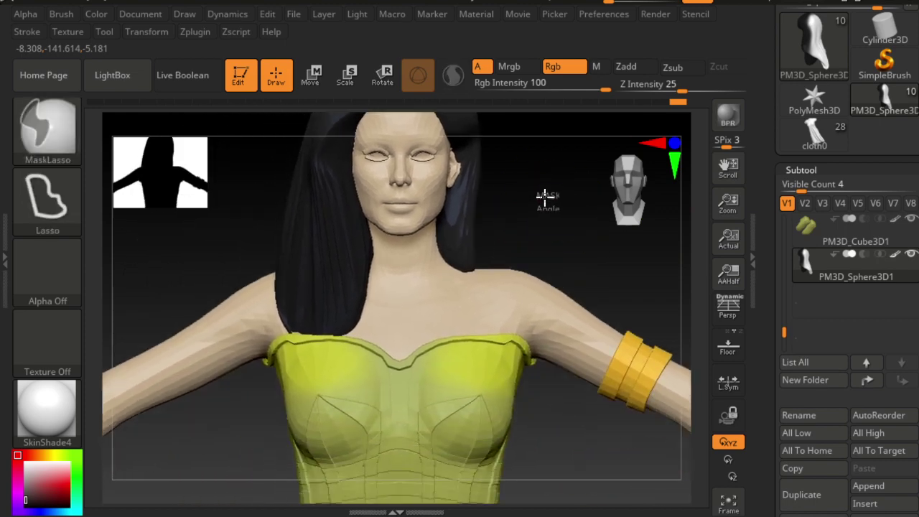
{"action": "mouse_move", "coordinate": [597, 236]}
{"action": "right_mouse_down", "text": "ctrl"}
{"action": "mouse_move", "coordinate": [496, 189]}
{"action": "mouse_move", "coordinate": [490, 175]}
{"action": "right_mouse_up", "text": "ctrl"}
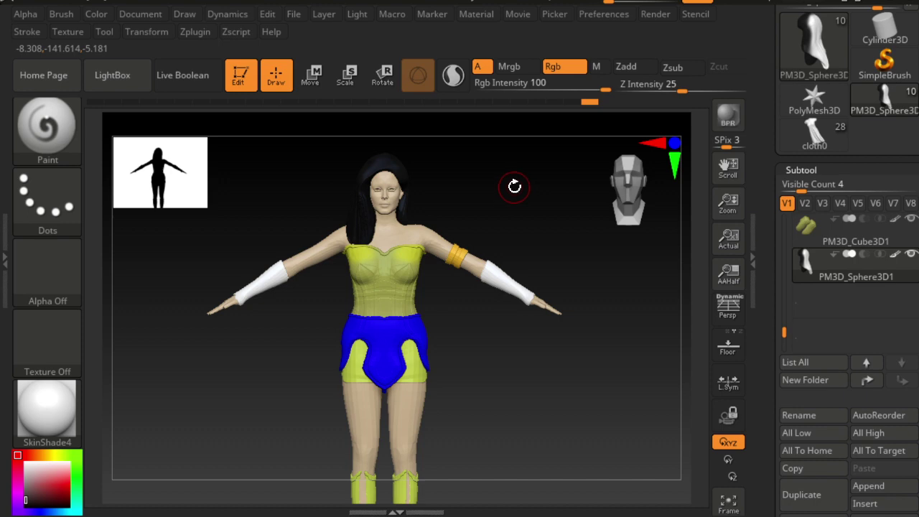
{"action": "left_click", "coordinate": [824, 243]}
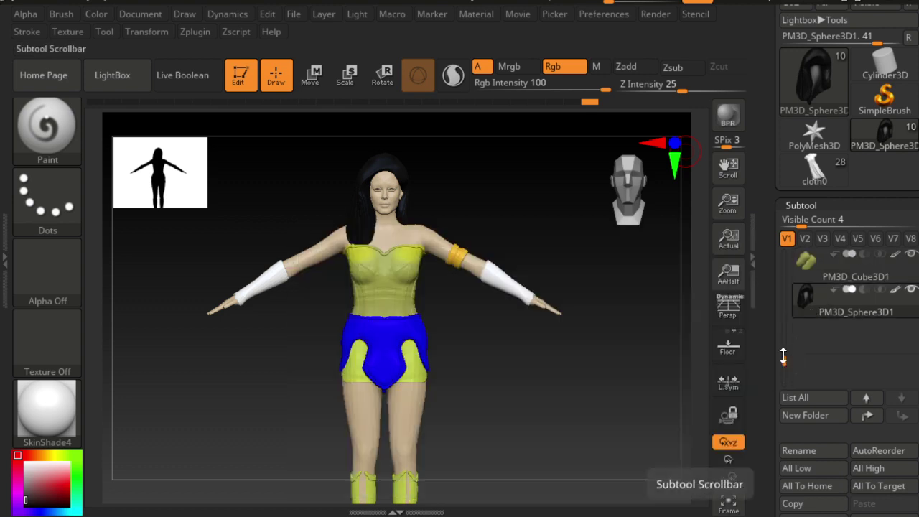
Scroll the Subtool list and select the yellow armband piece.
{"action": "left_click_drag", "start_coordinate": [784, 361], "coordinate": [784, 337]}
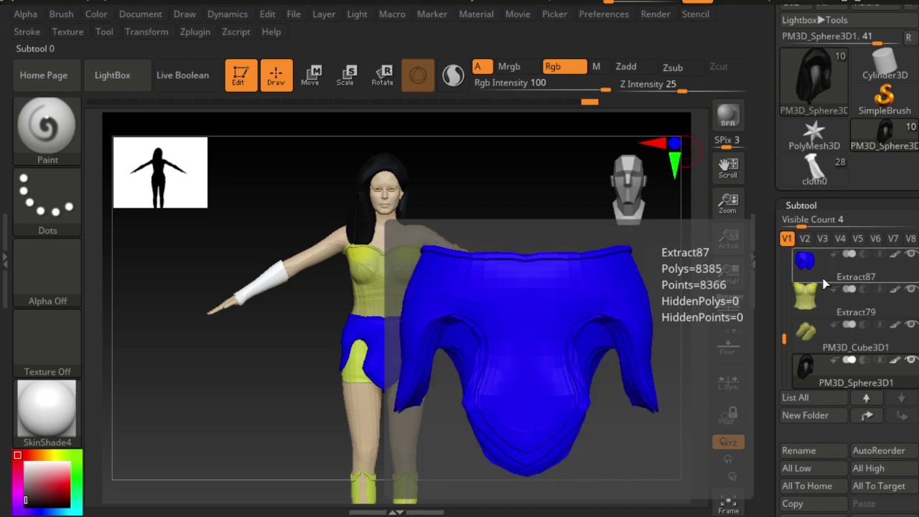
{"action": "left_click_drag", "start_coordinate": [784, 338], "coordinate": [785, 304]}
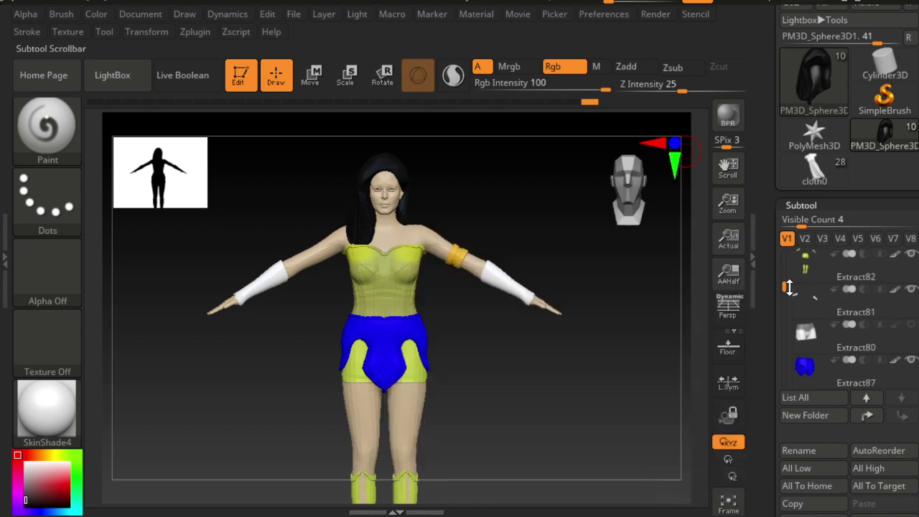
{"action": "left_click_drag", "start_coordinate": [790, 303], "coordinate": [787, 280]}
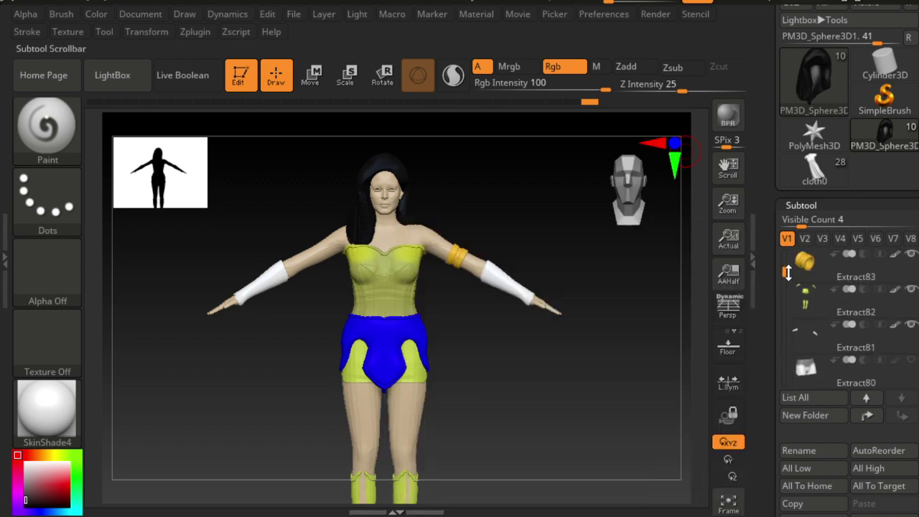
{"action": "left_click_drag", "start_coordinate": [787, 272], "coordinate": [786, 263]}
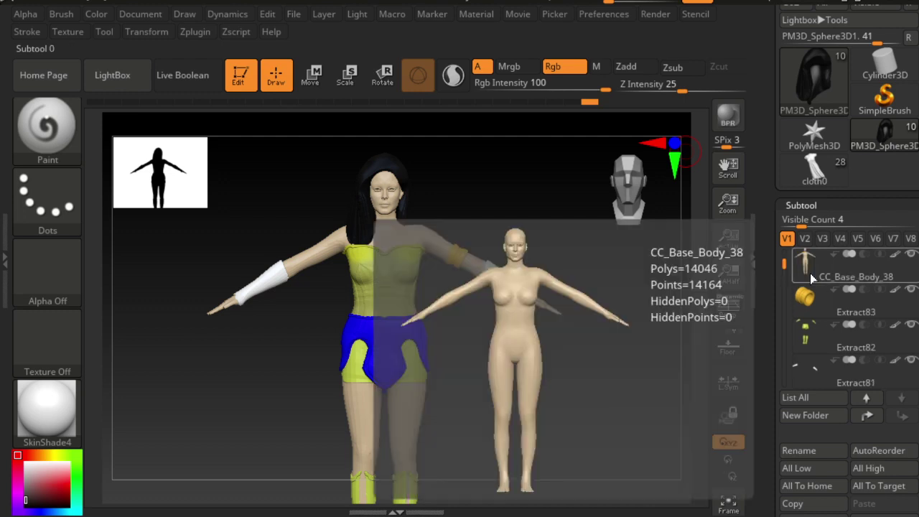
{"action": "left_click", "coordinate": [805, 296]}
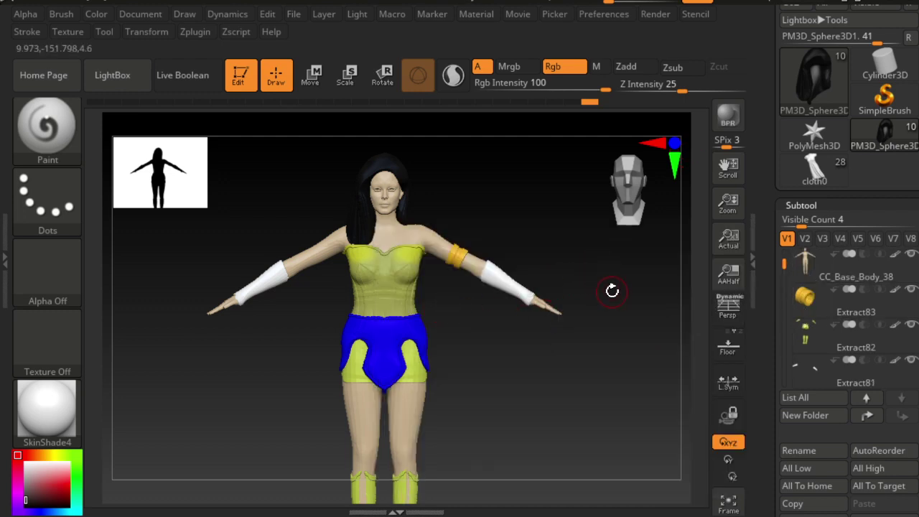
{"action": "mouse_move", "coordinate": [610, 287]}
{"action": "left_mouse_down"}
{"action": "mouse_move", "coordinate": [611, 359]}
{"action": "mouse_move", "coordinate": [685, 347]}
{"action": "mouse_move", "coordinate": [567, 363]}
{"action": "left_mouse_up"}
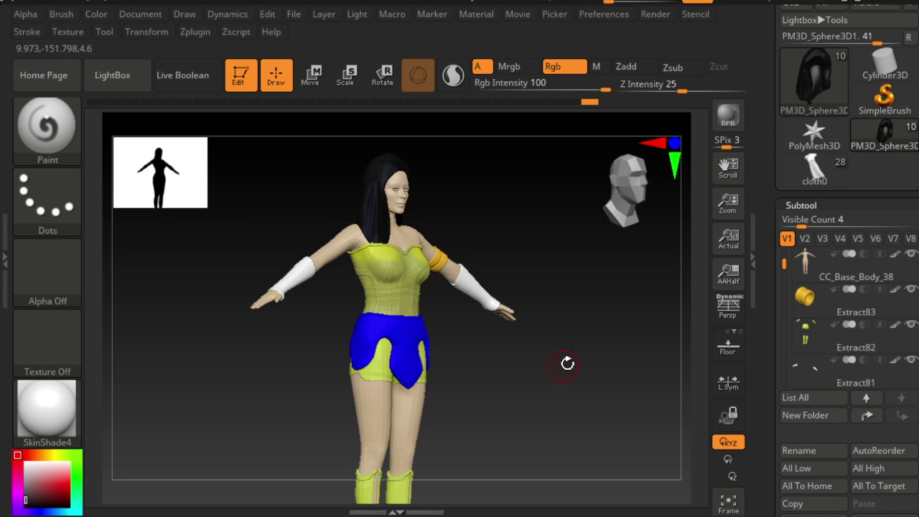
Duplicate the Extract82 boots piece, creating Extract83_01.
{"action": "left_click", "coordinate": [832, 345]}
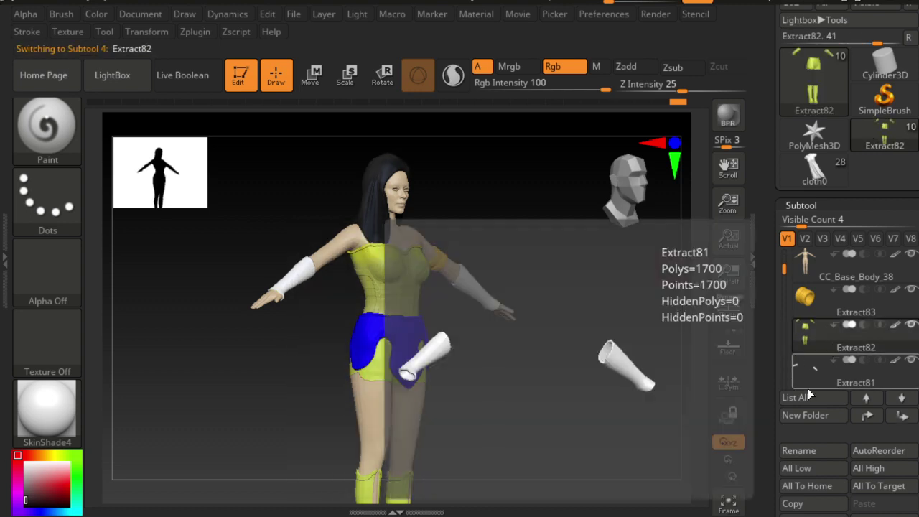
{"action": "scroll", "coordinate": [843, 388], "scroll_direction": "down", "scroll_amount": 1}
{"action": "scroll", "coordinate": [865, 365], "scroll_direction": "down", "scroll_amount": 2}
{"action": "scroll", "coordinate": [866, 365], "scroll_direction": "down", "scroll_amount": 3}
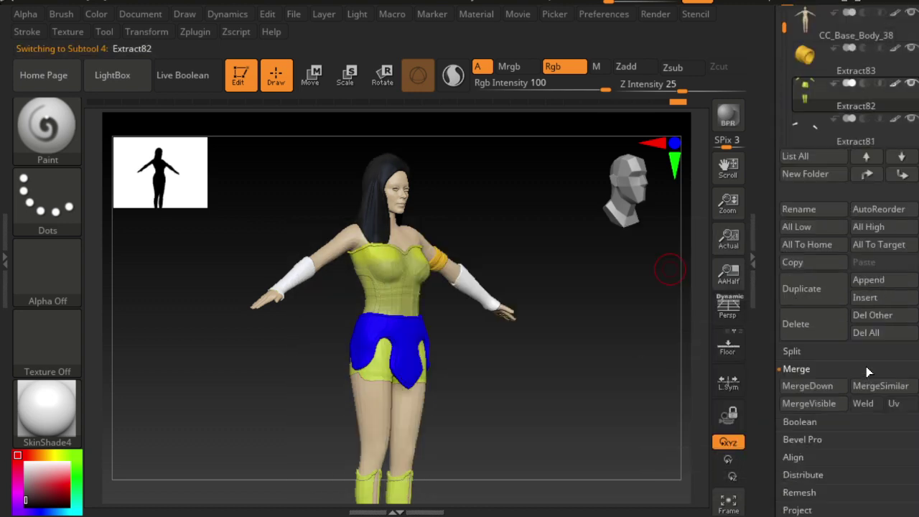
{"action": "left_click", "coordinate": [807, 288]}
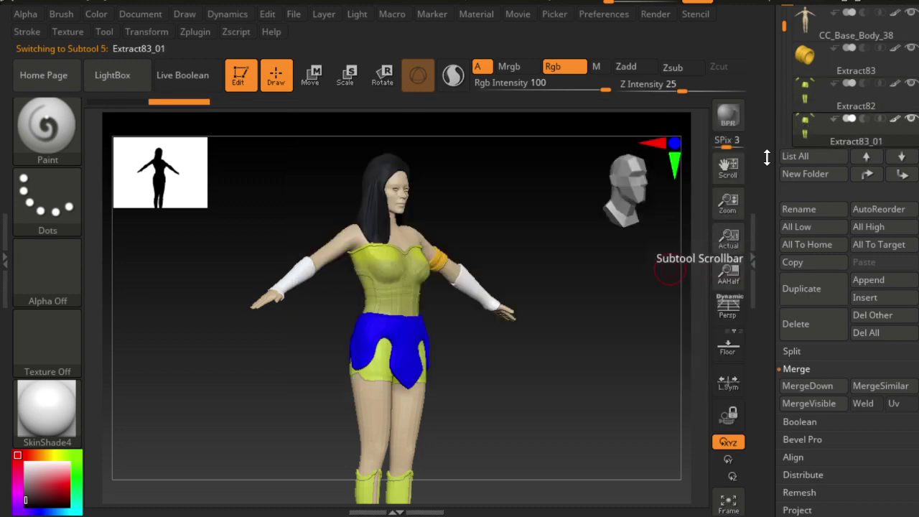
On the original Extract82, lasso-mask the shorts around the hips, leaving the boots unmasked.
{"action": "left_click", "coordinate": [818, 106]}
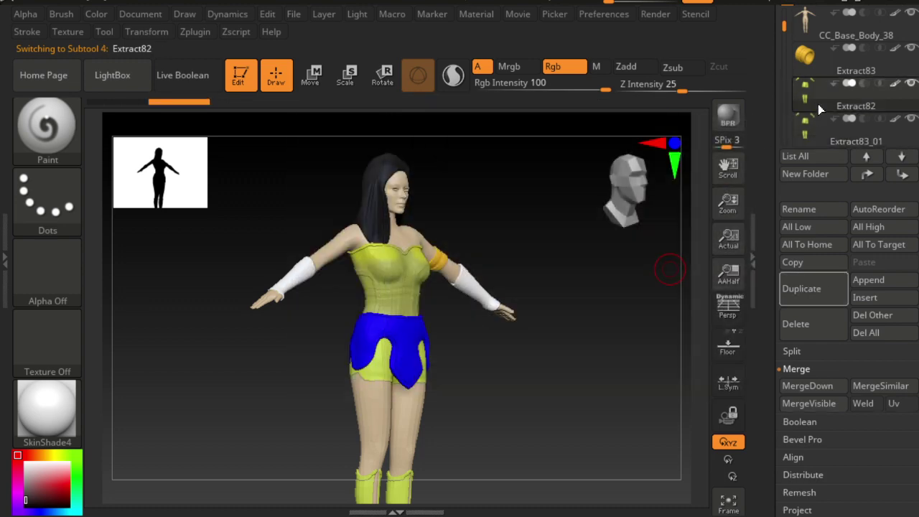
{"action": "left_click_drag", "start_coordinate": [583, 286], "coordinate": [545, 290]}
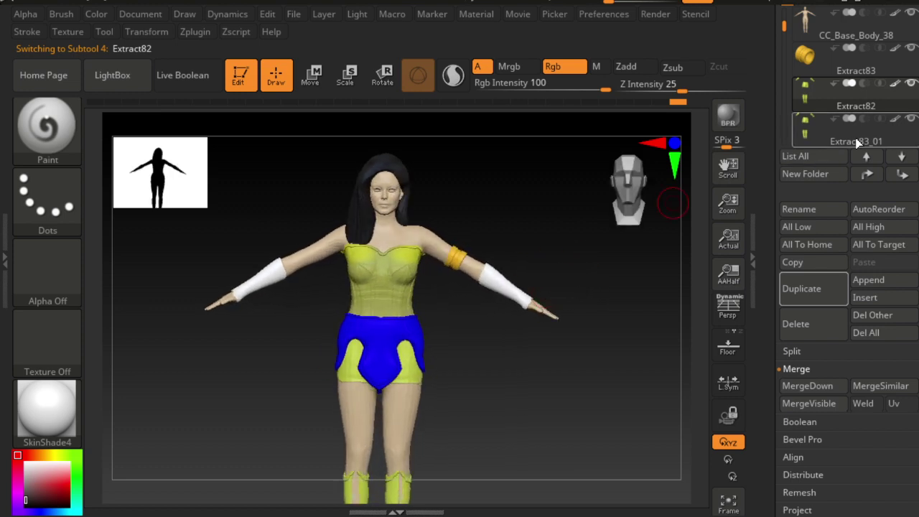
{"action": "mouse_move", "coordinate": [502, 233]}
{"action": "left_mouse_down", "text": "ctrl"}
{"action": "mouse_move", "coordinate": [615, 368]}
{"action": "mouse_move", "coordinate": [476, 191]}
{"action": "left_mouse_up", "text": "ctrl"}
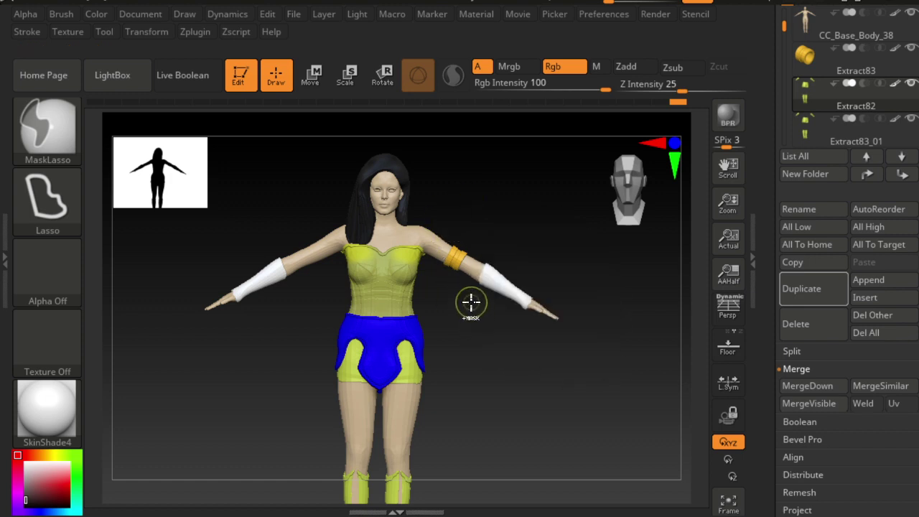
{"action": "left_click_drag", "start_coordinate": [554, 406], "coordinate": [546, 345], "text": "alt"}
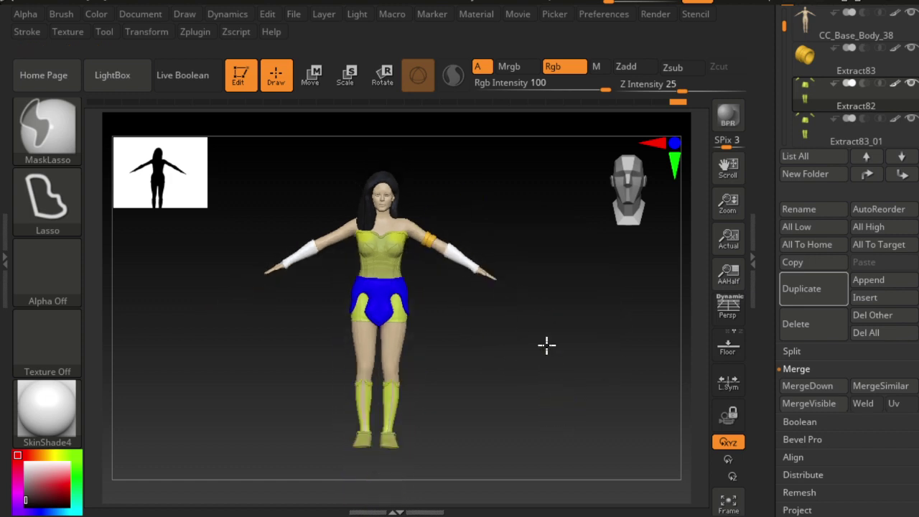
{"action": "left_click_drag", "start_coordinate": [391, 347], "coordinate": [294, 429], "text": "ctrl"}
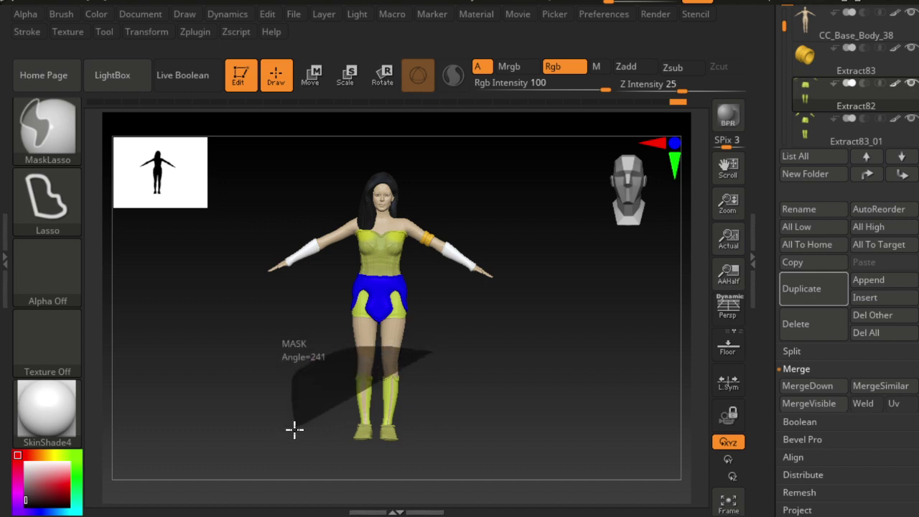
{"action": "left_click_drag", "start_coordinate": [295, 430], "coordinate": [327, 402], "text": "ctrl"}
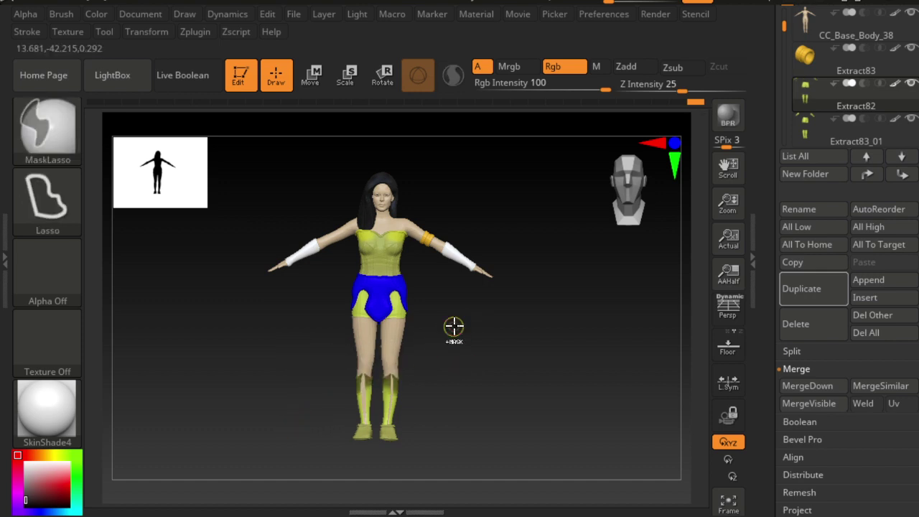
{"action": "left_click_drag", "start_coordinate": [451, 324], "coordinate": [457, 346], "text": "ctrl"}
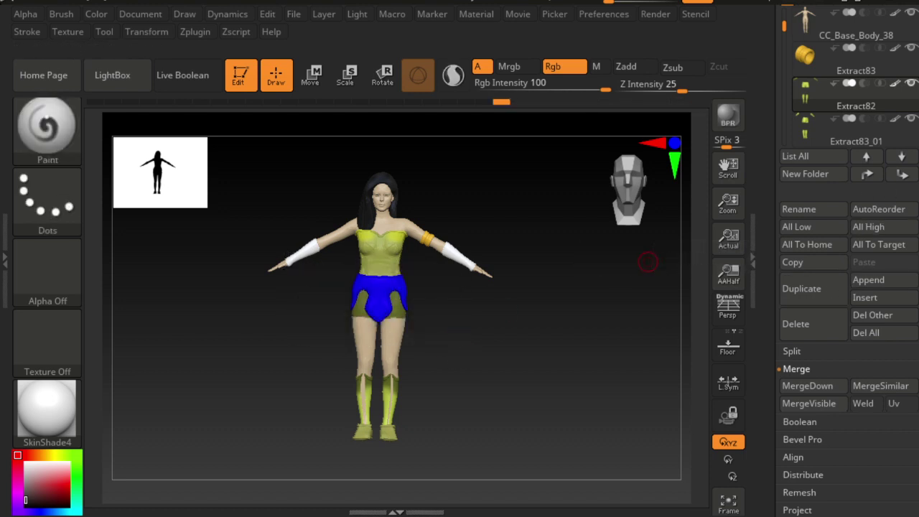
Browse the Visibility and Geometry options for the current subtool.
{"action": "scroll", "coordinate": [833, 345], "scroll_direction": "down", "scroll_amount": 3}
{"action": "scroll", "coordinate": [832, 343], "scroll_direction": "down", "scroll_amount": 6}
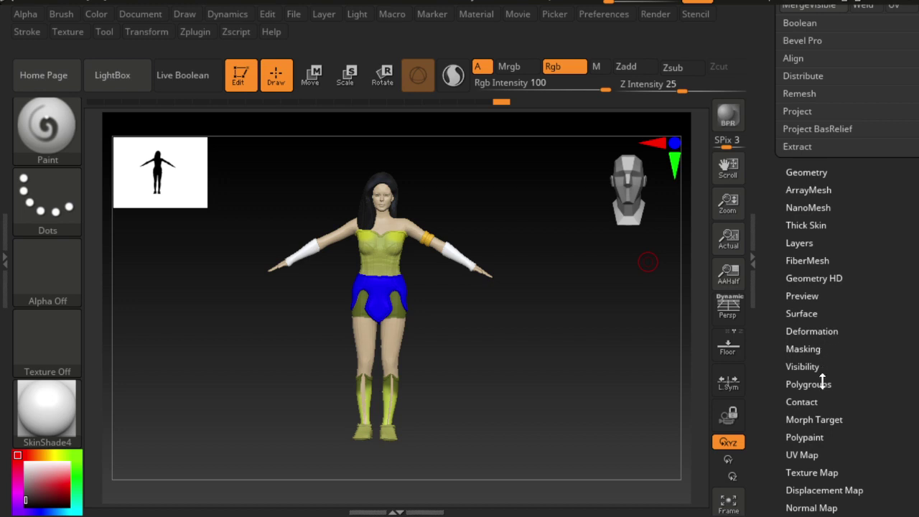
{"action": "left_click", "coordinate": [817, 367]}
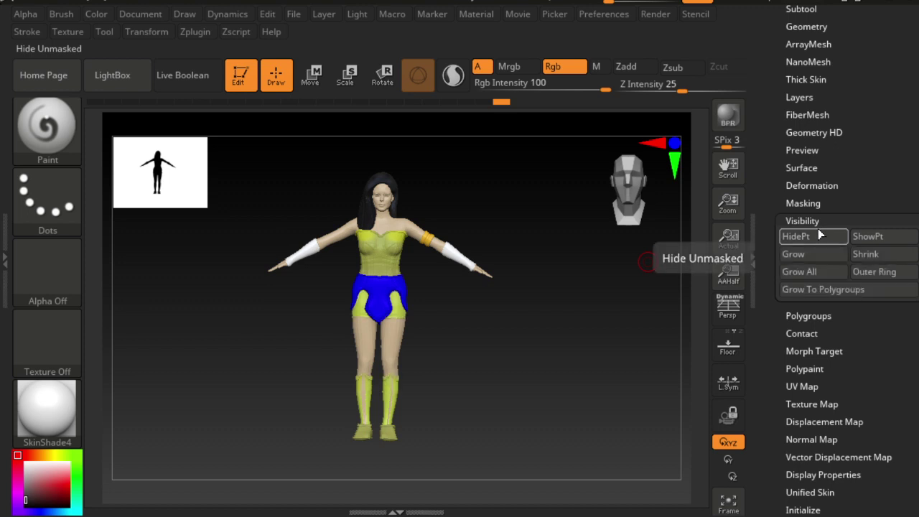
{"action": "scroll", "coordinate": [818, 229], "scroll_direction": "up", "scroll_amount": 3}
{"action": "left_click", "coordinate": [821, 173]}
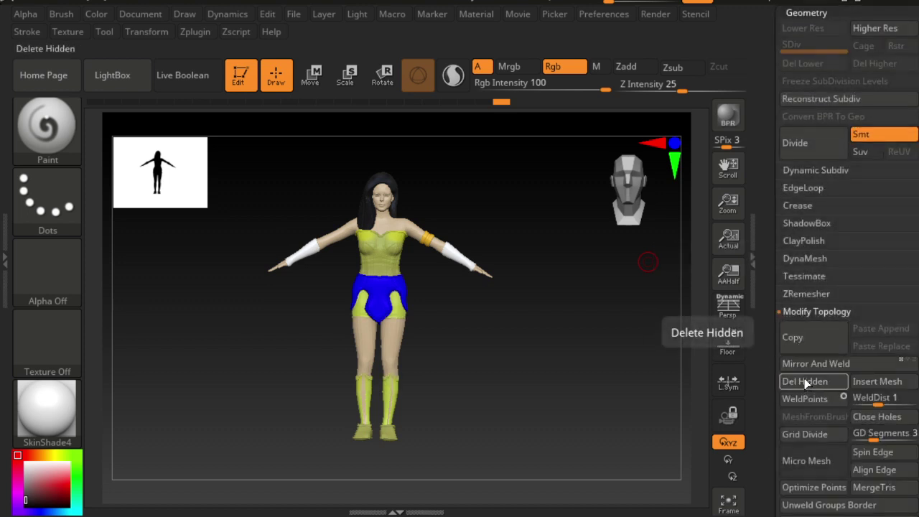
{"action": "scroll", "coordinate": [891, 185], "scroll_direction": "up", "scroll_amount": 5}
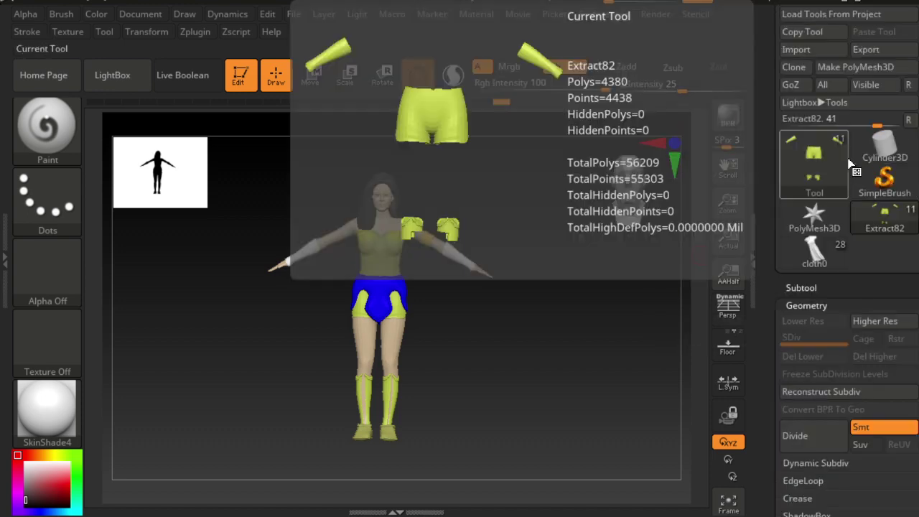
Run Del Hidden to remove the hidden parts of the current subtool.
{"action": "left_click", "coordinate": [804, 287]}
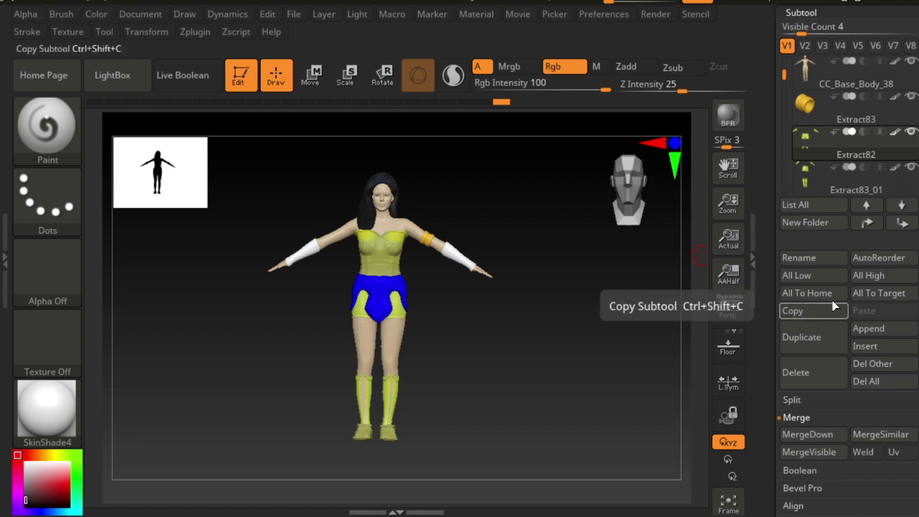
{"action": "scroll", "coordinate": [840, 308], "scroll_direction": "down", "scroll_amount": 2}
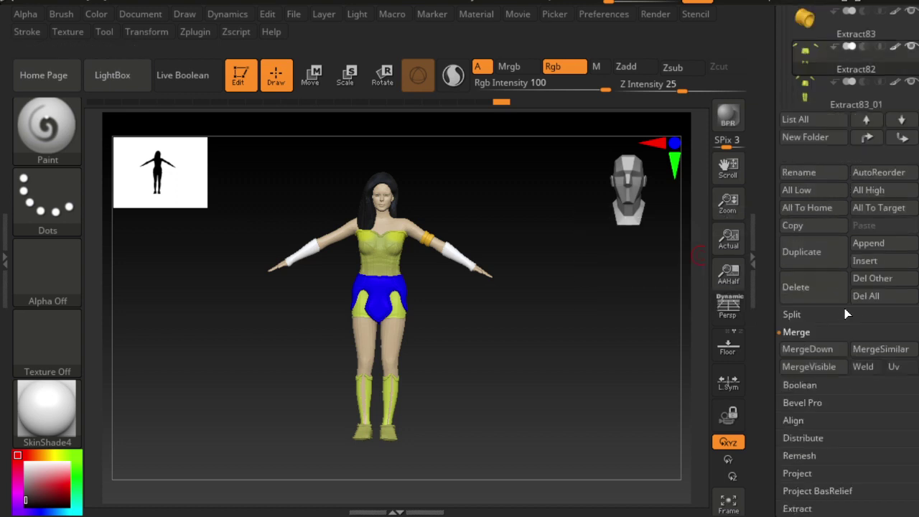
{"action": "scroll", "coordinate": [812, 358], "scroll_direction": "down", "scroll_amount": 1}
{"action": "scroll", "coordinate": [811, 359], "scroll_direction": "down", "scroll_amount": 3}
{"action": "left_click", "coordinate": [807, 364]}
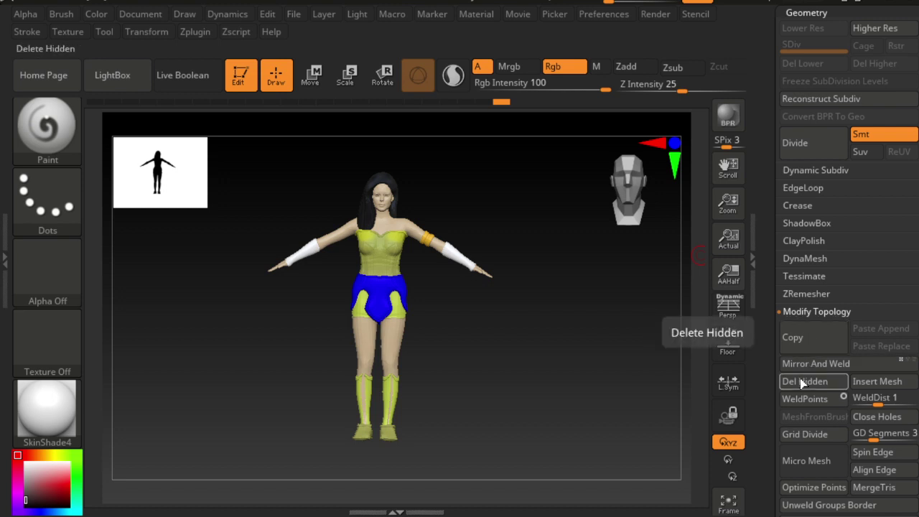
{"action": "left_click", "coordinate": [803, 384]}
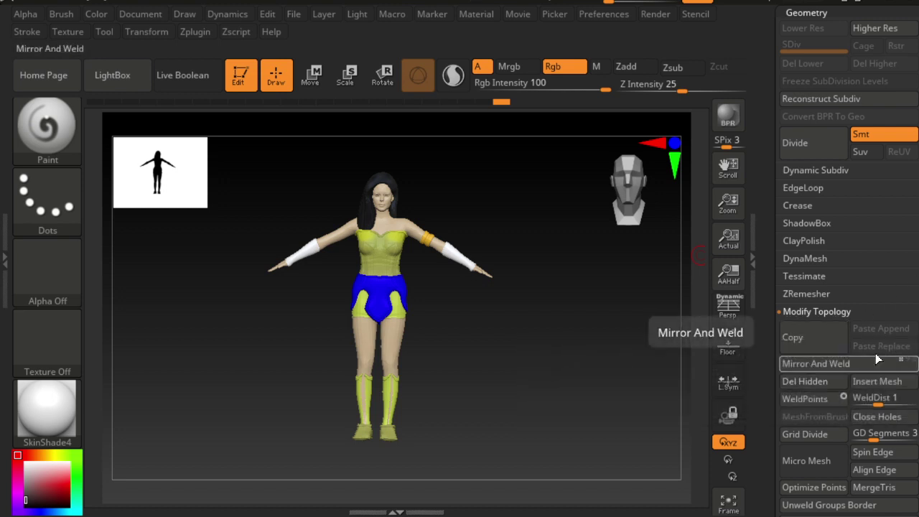
Review the pieces in the Tool palette's subtool list and check the now-yellow forearm guards.
{"action": "scroll", "coordinate": [804, 305], "scroll_direction": "up", "scroll_amount": 3}
{"action": "scroll", "coordinate": [805, 304], "scroll_direction": "up", "scroll_amount": 2}
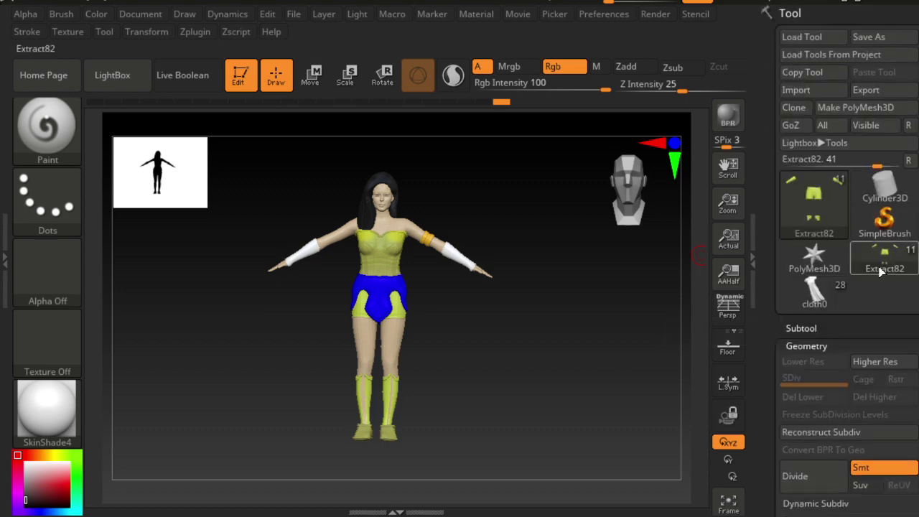
{"action": "left_click", "coordinate": [809, 231]}
{"action": "left_click", "coordinate": [802, 328]}
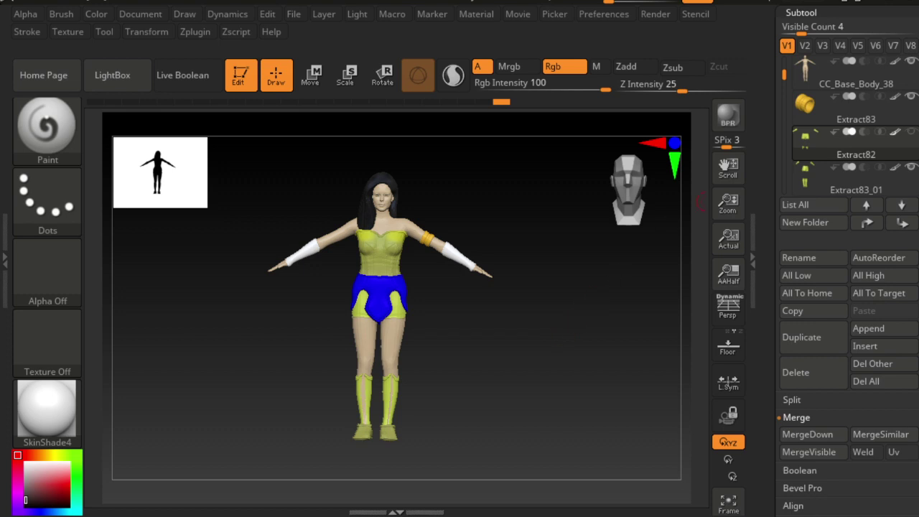
{"action": "left_click_drag", "start_coordinate": [784, 74], "coordinate": [784, 96]}
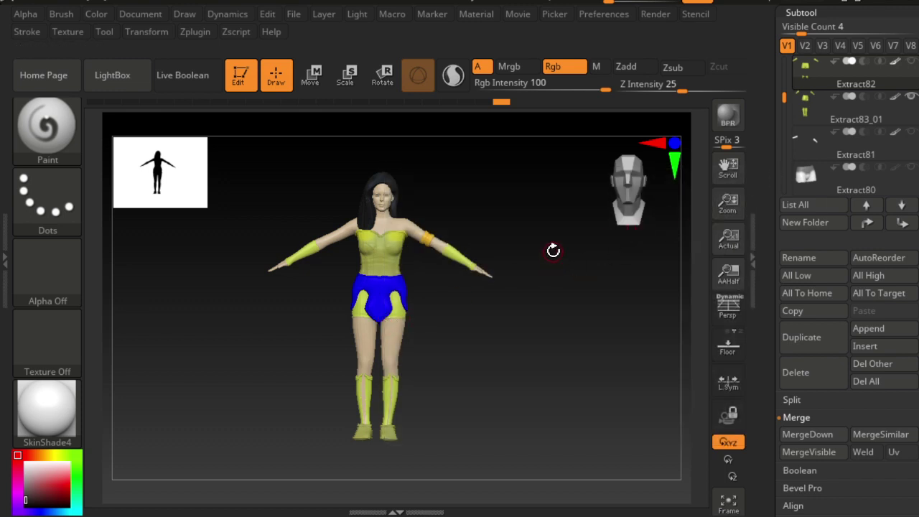
{"action": "mouse_move", "coordinate": [411, 313]}
{"action": "left_mouse_down"}
{"action": "mouse_move", "coordinate": [404, 334]}
{"action": "mouse_move", "coordinate": [432, 328]}
{"action": "mouse_move", "coordinate": [425, 338]}
{"action": "left_mouse_up"}
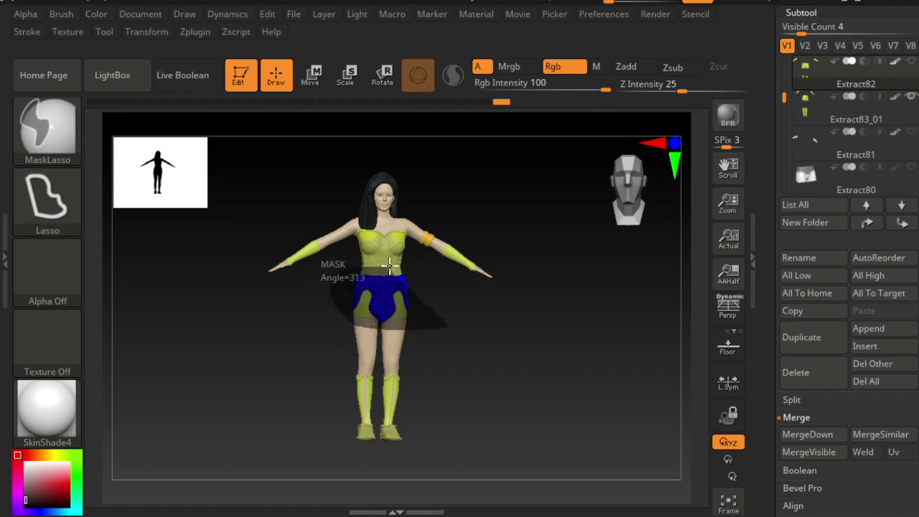
Open Tool > Visibility and try lasso masks around the hips, right arm and left hand.
{"action": "scroll", "coordinate": [794, 364], "scroll_direction": "down", "scroll_amount": 3}
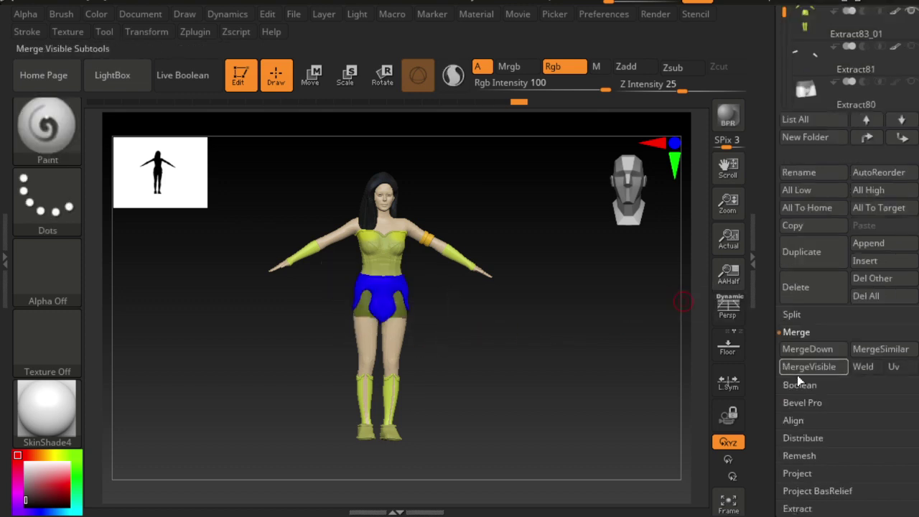
{"action": "scroll", "coordinate": [794, 365], "scroll_direction": "down", "scroll_amount": 8}
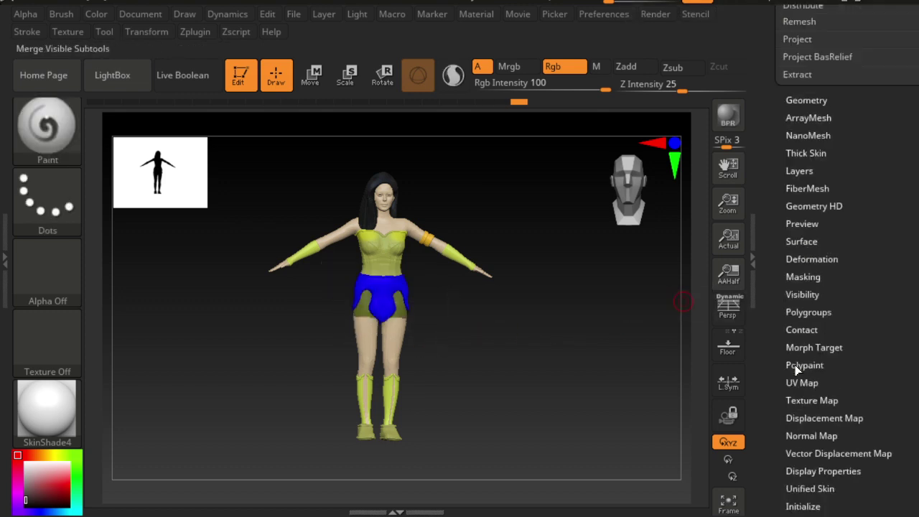
{"action": "left_click", "coordinate": [802, 295]}
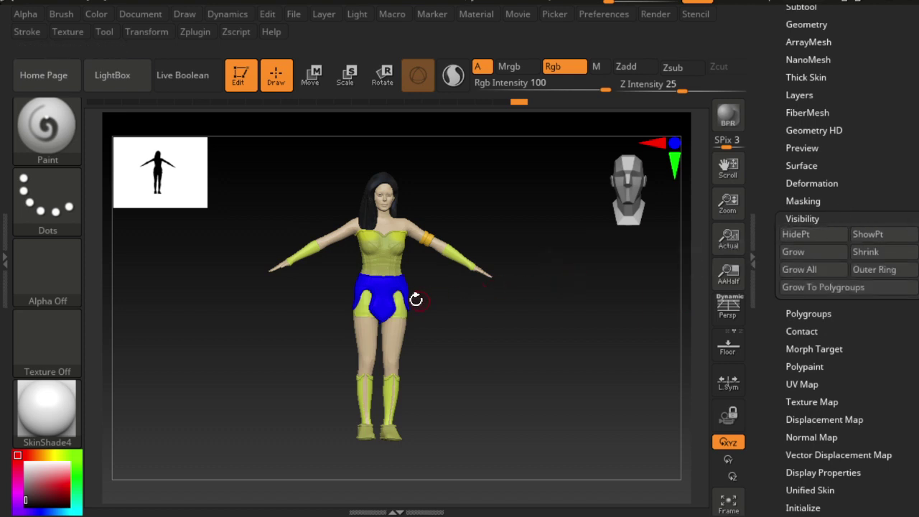
{"action": "mouse_move", "coordinate": [437, 312]}
{"action": "left_mouse_down", "text": "ctrl"}
{"action": "mouse_move", "coordinate": [322, 298]}
{"action": "mouse_move", "coordinate": [448, 287]}
{"action": "mouse_move", "coordinate": [429, 314]}
{"action": "left_mouse_up", "text": "ctrl"}
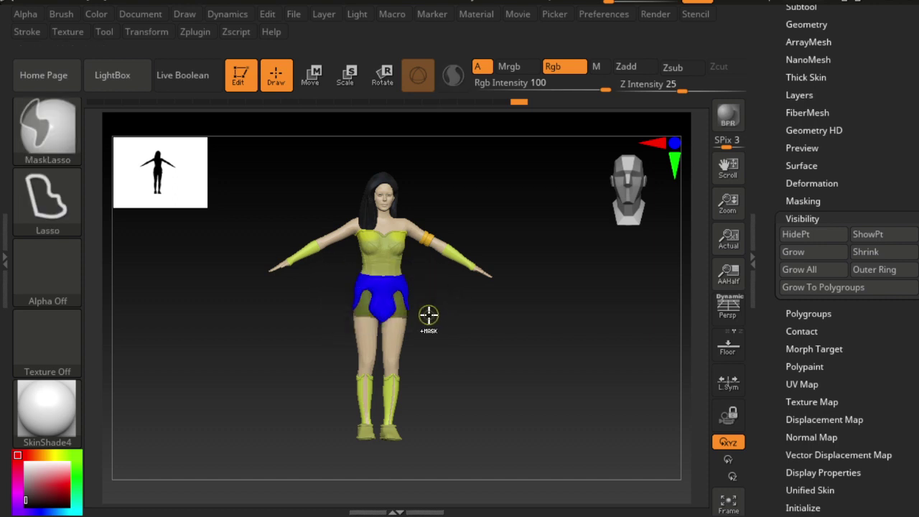
{"action": "mouse_move", "coordinate": [512, 314]}
{"action": "left_mouse_down"}
{"action": "mouse_move", "coordinate": [394, 308]}
{"action": "mouse_move", "coordinate": [480, 310]}
{"action": "left_mouse_up"}
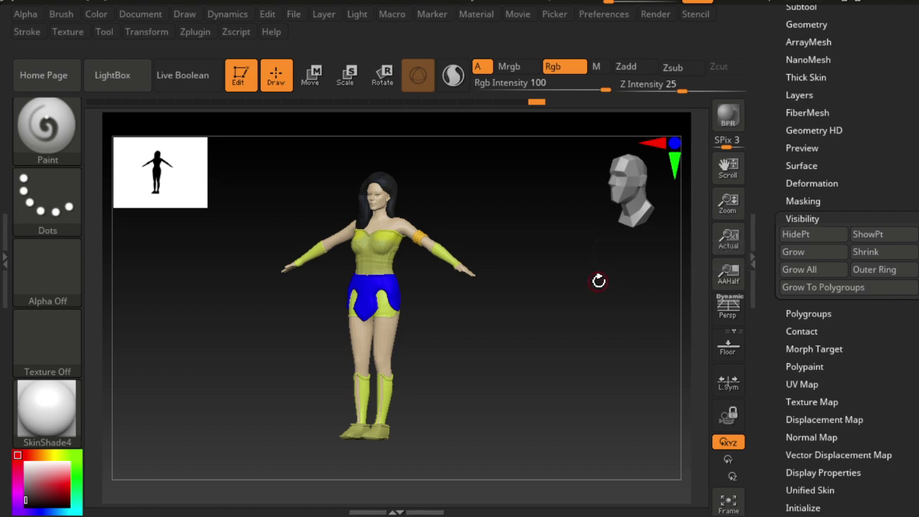
{"action": "left_click_drag", "start_coordinate": [478, 222], "coordinate": [543, 228], "text": "ctrl"}
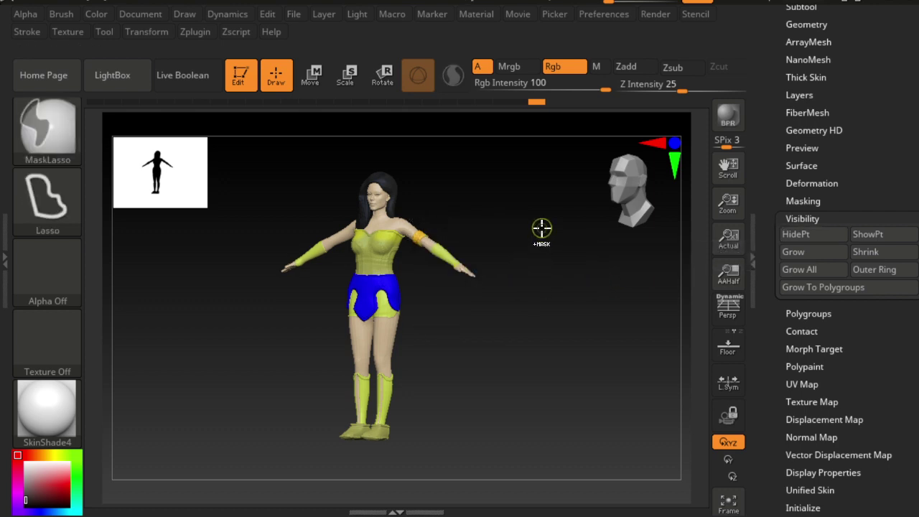
{"action": "left_click_drag", "start_coordinate": [318, 260], "coordinate": [337, 241], "text": "ctrl"}
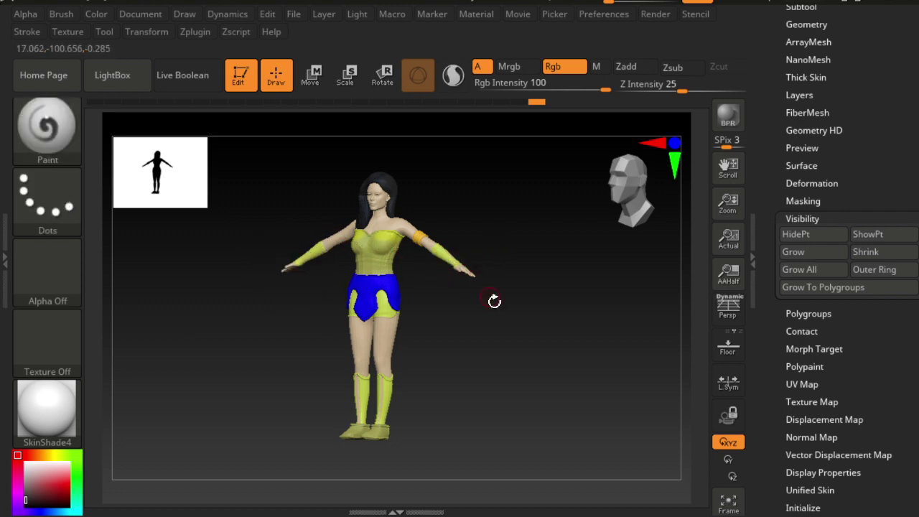
{"action": "left_click_drag", "start_coordinate": [494, 300], "coordinate": [520, 316]}
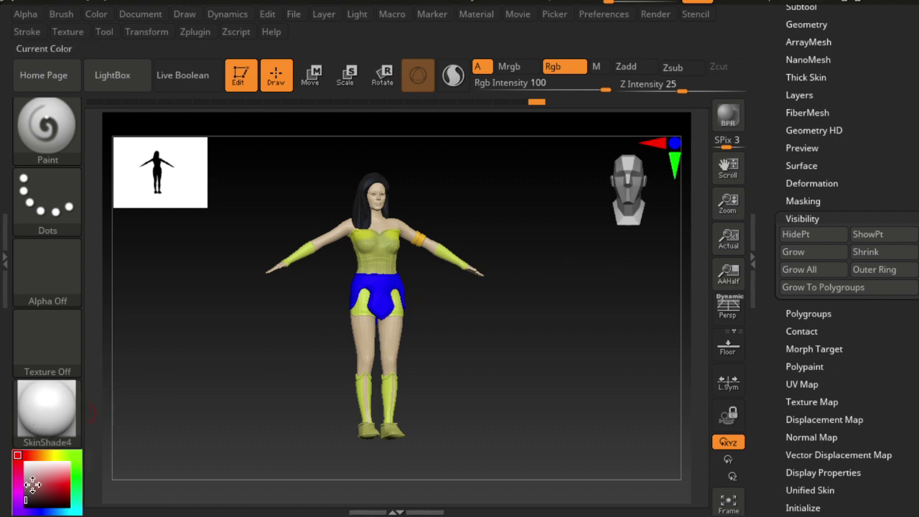
Pick blue and polypaint over the yellow patches on the hips.
{"action": "left_click", "coordinate": [59, 493]}
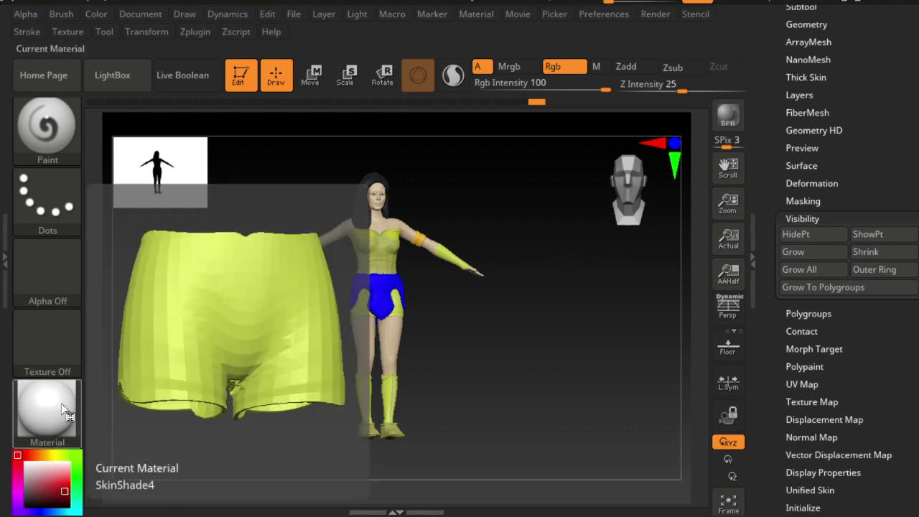
{"action": "left_click_drag", "start_coordinate": [366, 307], "coordinate": [364, 294]}
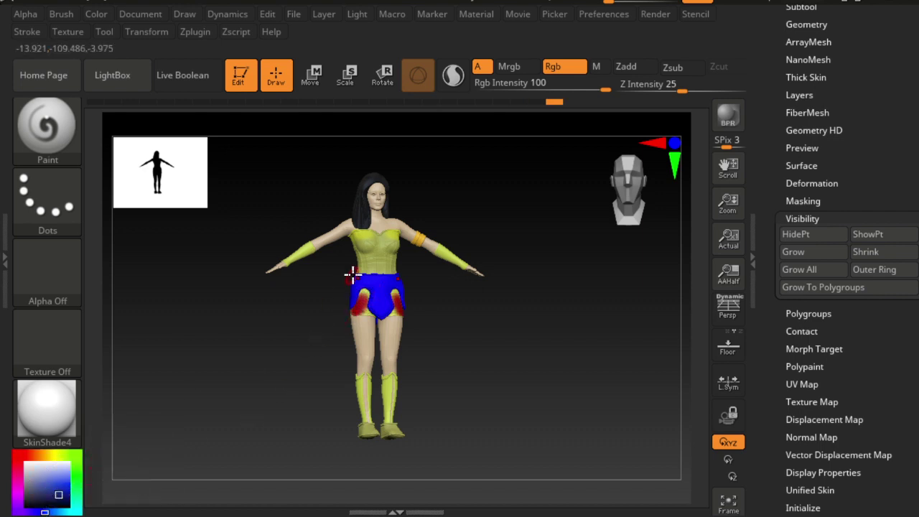
{"action": "left_click_drag", "start_coordinate": [366, 307], "coordinate": [355, 302]}
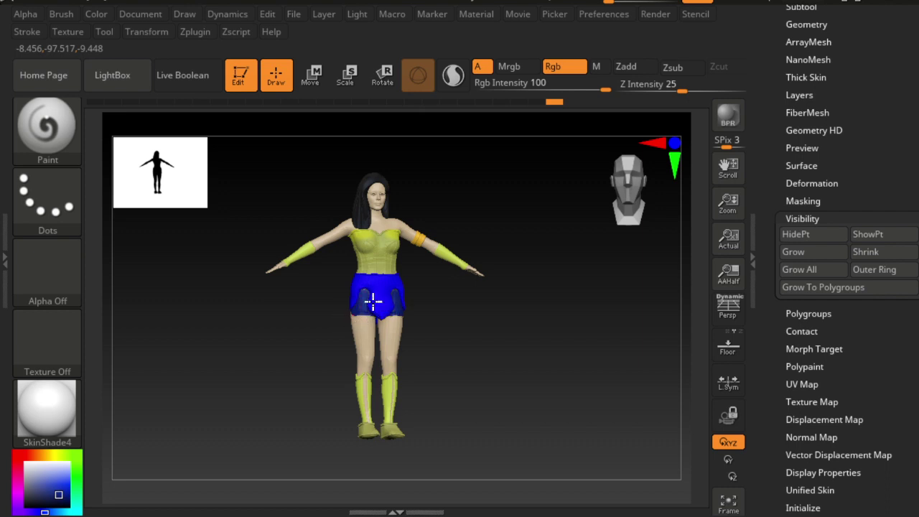
Orbit around the character to check the blue hips, nudging the paint colour slightly.
{"action": "left_click_drag", "start_coordinate": [492, 324], "coordinate": [379, 309]}
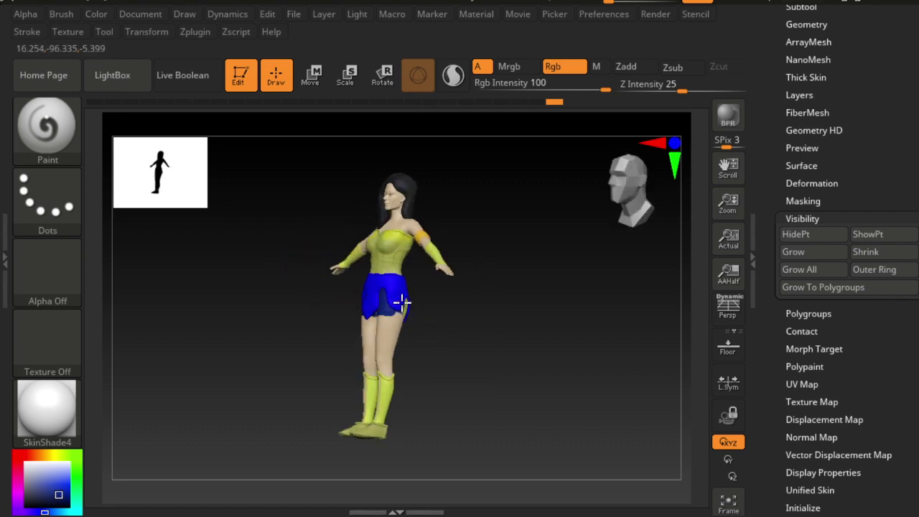
{"action": "mouse_move", "coordinate": [486, 328]}
{"action": "left_mouse_down"}
{"action": "mouse_move", "coordinate": [429, 306]}
{"action": "mouse_move", "coordinate": [554, 345]}
{"action": "left_mouse_up"}
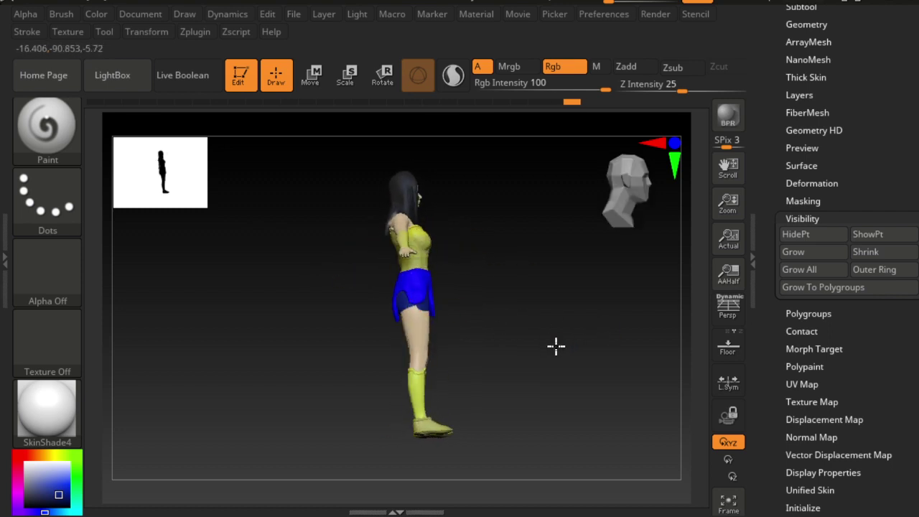
{"action": "left_click", "coordinate": [68, 488]}
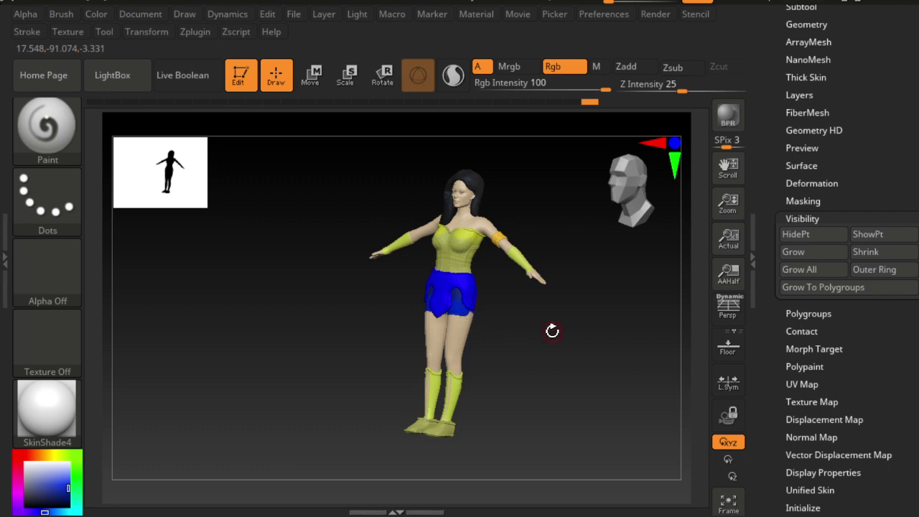
{"action": "left_click_drag", "start_coordinate": [552, 330], "coordinate": [328, 357]}
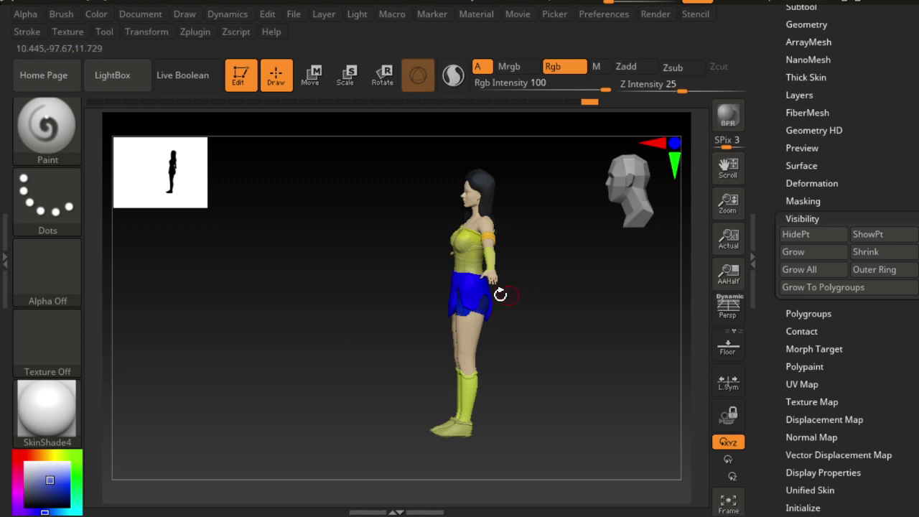
{"action": "left_click_drag", "start_coordinate": [539, 304], "coordinate": [515, 312]}
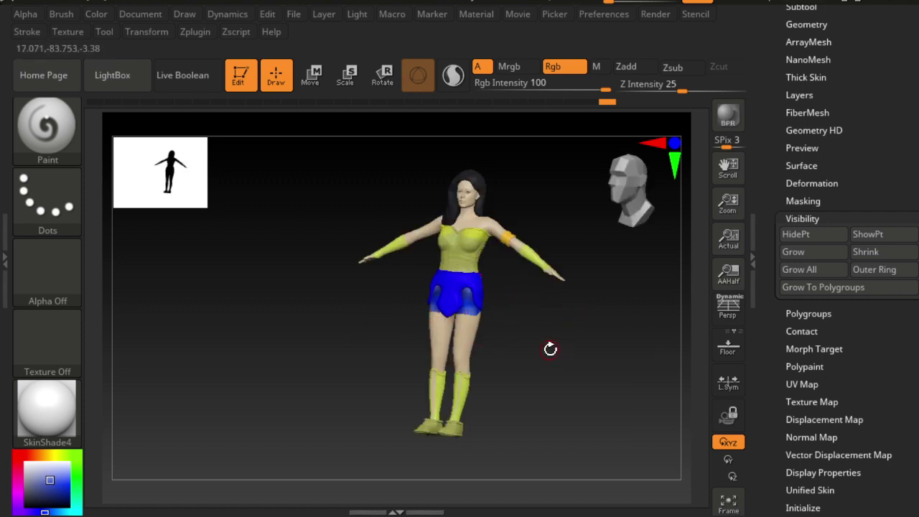
{"action": "mouse_move", "coordinate": [553, 347]}
{"action": "left_mouse_down"}
{"action": "mouse_move", "coordinate": [574, 343]}
{"action": "mouse_move", "coordinate": [520, 297]}
{"action": "left_mouse_up"}
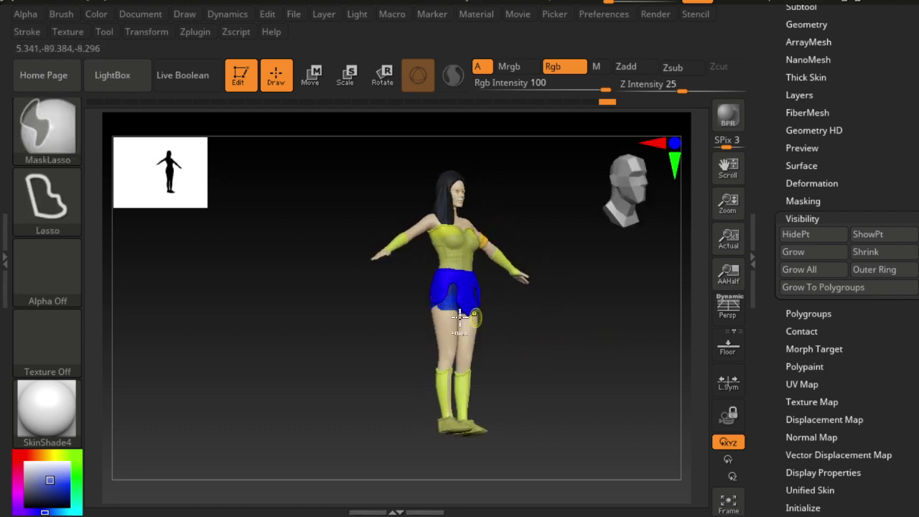
{"action": "mouse_move", "coordinate": [578, 344]}
{"action": "left_mouse_down"}
{"action": "mouse_move", "coordinate": [565, 363]}
{"action": "mouse_move", "coordinate": [493, 363]}
{"action": "left_mouse_up"}
{"action": "mouse_move", "coordinate": [675, 294]}
{"action": "left_mouse_down"}
{"action": "mouse_move", "coordinate": [539, 328]}
{"action": "mouse_move", "coordinate": [486, 371]}
{"action": "mouse_move", "coordinate": [557, 357]}
{"action": "mouse_move", "coordinate": [542, 352]}
{"action": "mouse_move", "coordinate": [560, 357]}
{"action": "mouse_move", "coordinate": [550, 364]}
{"action": "mouse_move", "coordinate": [514, 344]}
{"action": "left_mouse_up"}
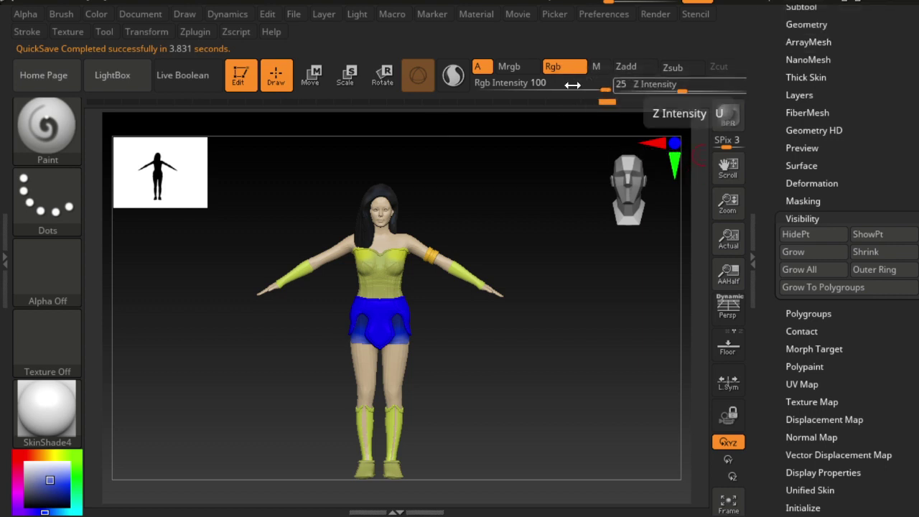
{"action": "mouse_move", "coordinate": [529, 394]}
{"action": "left_mouse_down"}
{"action": "mouse_move", "coordinate": [583, 382]}
{"action": "mouse_move", "coordinate": [458, 376]}
{"action": "mouse_move", "coordinate": [570, 338]}
{"action": "mouse_move", "coordinate": [545, 322]}
{"action": "left_mouse_up"}
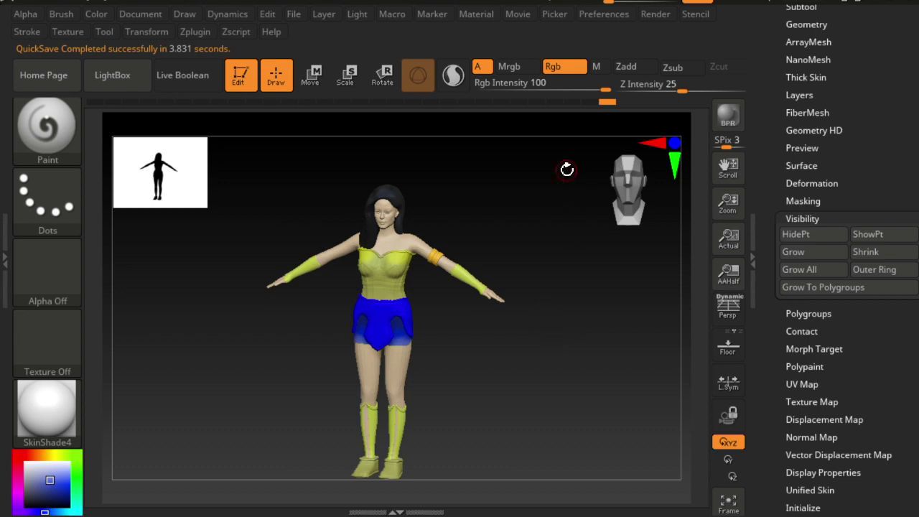
{"action": "mouse_move", "coordinate": [578, 421]}
{"action": "left_mouse_down"}
{"action": "mouse_move", "coordinate": [537, 464]}
{"action": "mouse_move", "coordinate": [529, 444]}
{"action": "mouse_move", "coordinate": [478, 429]}
{"action": "mouse_move", "coordinate": [423, 424]}
{"action": "mouse_move", "coordinate": [367, 437]}
{"action": "mouse_move", "coordinate": [478, 430]}
{"action": "left_mouse_up"}
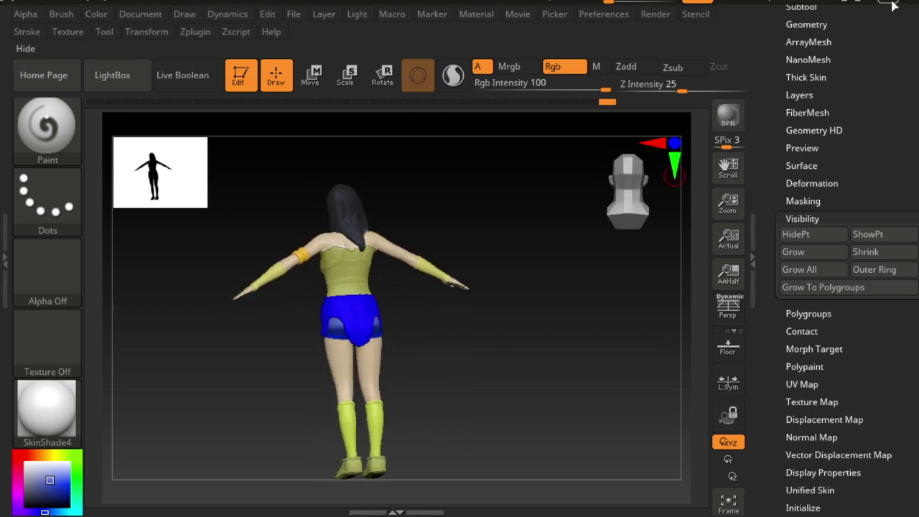
{"action": "mouse_move", "coordinate": [397, 364]}
{"action": "left_mouse_down"}
{"action": "mouse_move", "coordinate": [455, 386]}
{"action": "mouse_move", "coordinate": [435, 381]}
{"action": "mouse_move", "coordinate": [422, 346]}
{"action": "mouse_move", "coordinate": [439, 349]}
{"action": "mouse_move", "coordinate": [548, 410]}
{"action": "mouse_move", "coordinate": [534, 364]}
{"action": "left_mouse_up"}
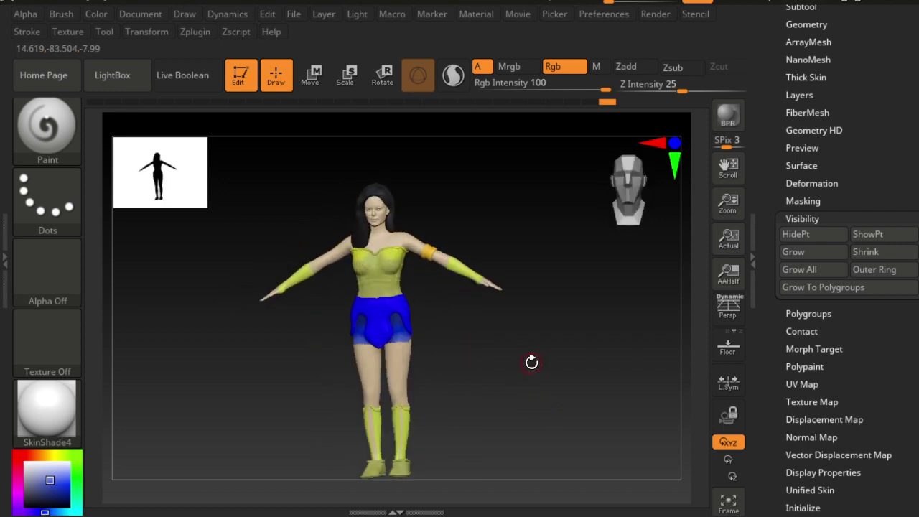
{"action": "mouse_move", "coordinate": [502, 352]}
{"action": "right_mouse_down", "text": "ctrl"}
{"action": "mouse_move", "coordinate": [595, 441]}
{"action": "mouse_move", "coordinate": [529, 320]}
{"action": "mouse_move", "coordinate": [554, 296]}
{"action": "mouse_move", "coordinate": [530, 390]}
{"action": "right_mouse_up", "text": "ctrl"}
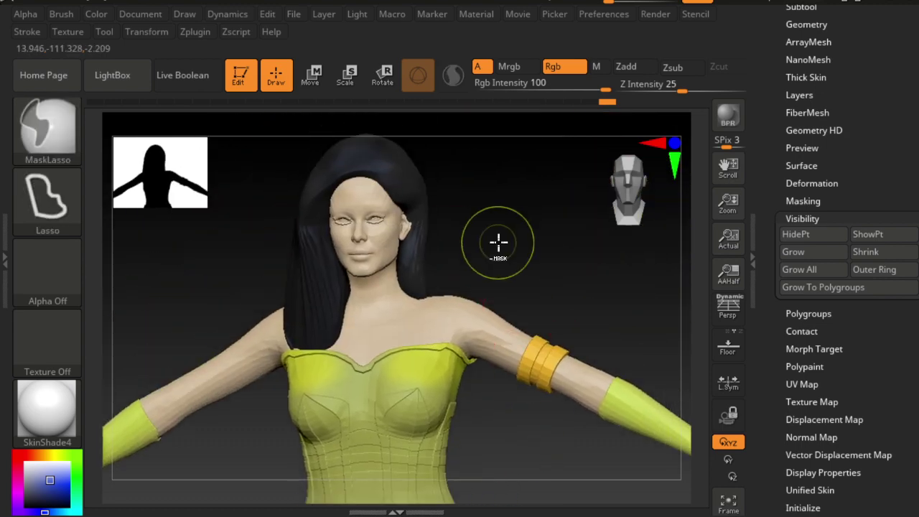
Inspect the yellow bodice, the arm bracelet and the head up close.
{"action": "mouse_move", "coordinate": [499, 242]}
{"action": "right_mouse_down", "text": "alt"}
{"action": "mouse_move", "coordinate": [524, 277]}
{"action": "mouse_move", "coordinate": [548, 451]}
{"action": "mouse_move", "coordinate": [529, 240]}
{"action": "mouse_move", "coordinate": [514, 304]}
{"action": "mouse_move", "coordinate": [524, 287]}
{"action": "right_mouse_up", "text": "alt"}
{"action": "right_click_drag", "start_coordinate": [548, 236], "coordinate": [553, 263], "text": "alt"}
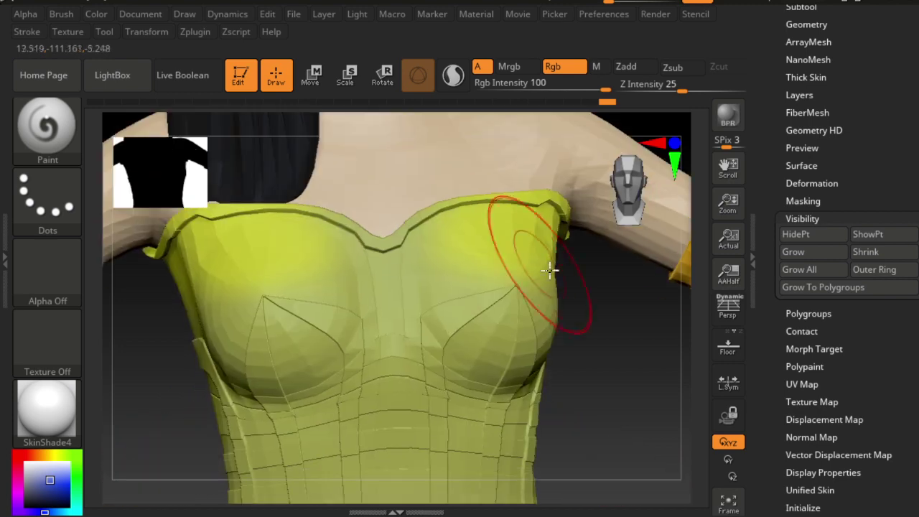
{"action": "right_click_drag", "start_coordinate": [637, 380], "coordinate": [625, 383]}
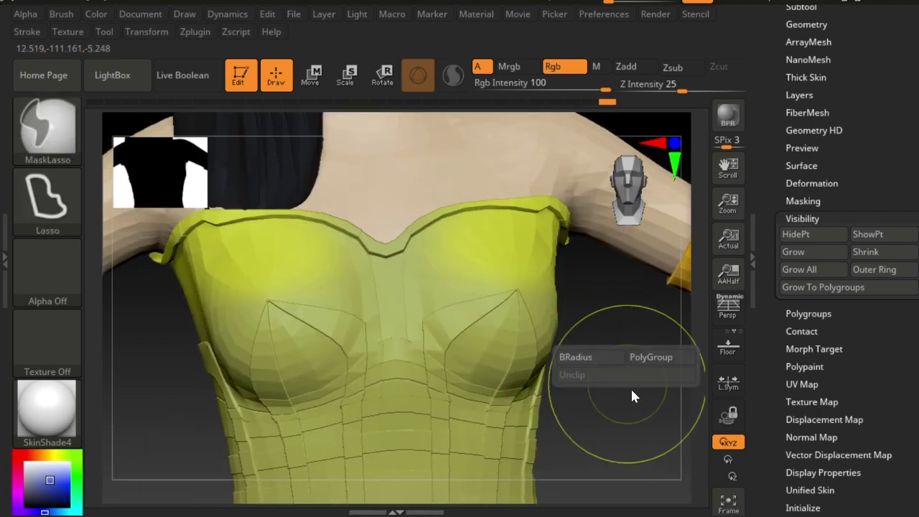
{"action": "right_click_drag", "start_coordinate": [617, 419], "coordinate": [564, 386]}
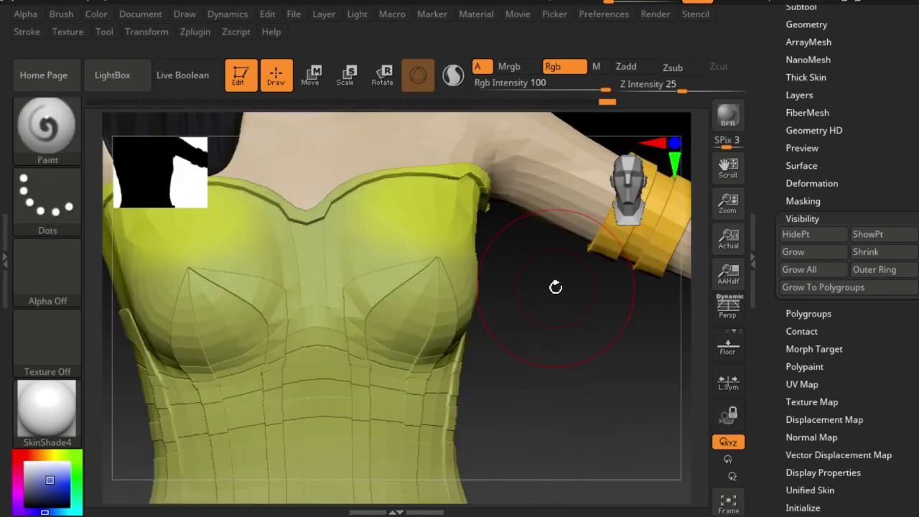
{"action": "mouse_move", "coordinate": [553, 287]}
{"action": "right_mouse_down"}
{"action": "mouse_move", "coordinate": [570, 345]}
{"action": "mouse_move", "coordinate": [596, 381]}
{"action": "mouse_move", "coordinate": [447, 297]}
{"action": "right_mouse_up"}
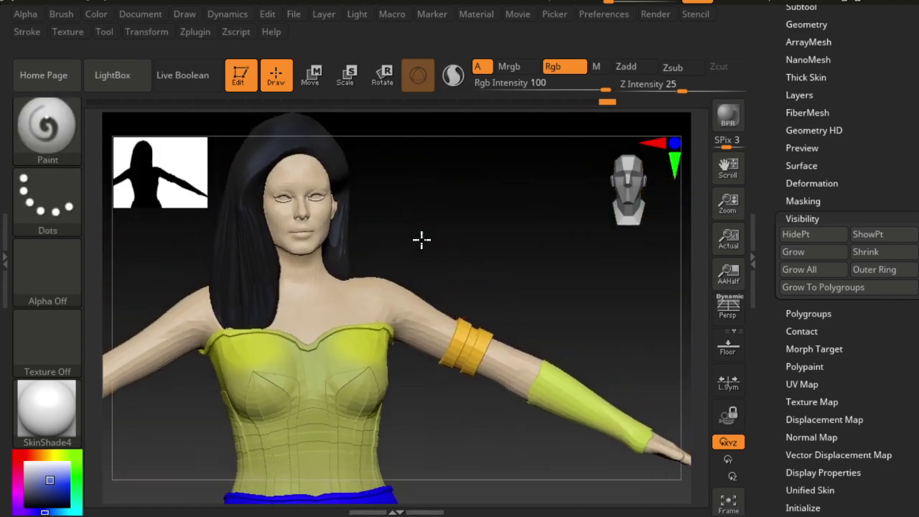
{"action": "right_click_drag", "start_coordinate": [421, 239], "coordinate": [547, 332], "text": "alt"}
{"action": "mouse_move", "coordinate": [521, 295]}
{"action": "right_mouse_down"}
{"action": "mouse_move", "coordinate": [492, 294]}
{"action": "mouse_move", "coordinate": [613, 294]}
{"action": "mouse_move", "coordinate": [597, 291]}
{"action": "right_mouse_up"}
{"action": "right_click_drag", "start_coordinate": [610, 327], "coordinate": [613, 326]}
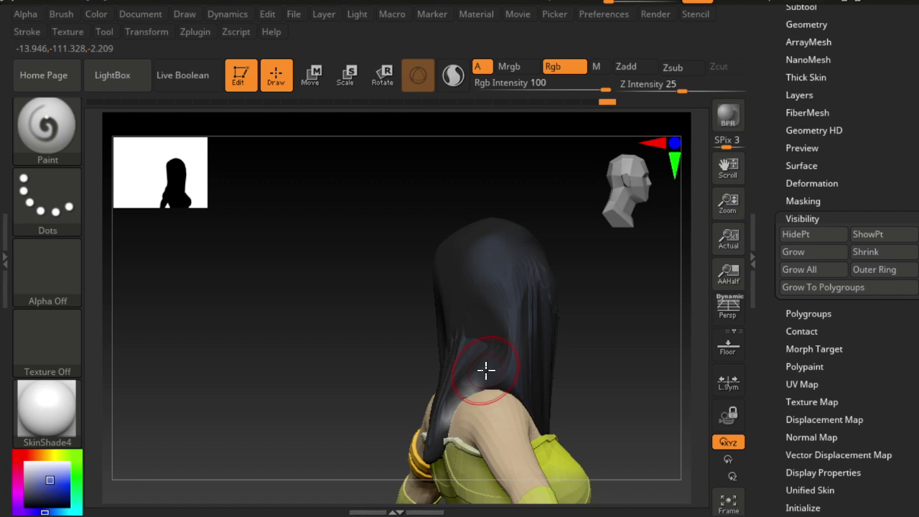
Switch to the Move brush with Zadd at Z Intensity 51.
{"action": "key", "text": "b"}
{"action": "key", "text": "m"}
{"action": "key", "text": "v"}
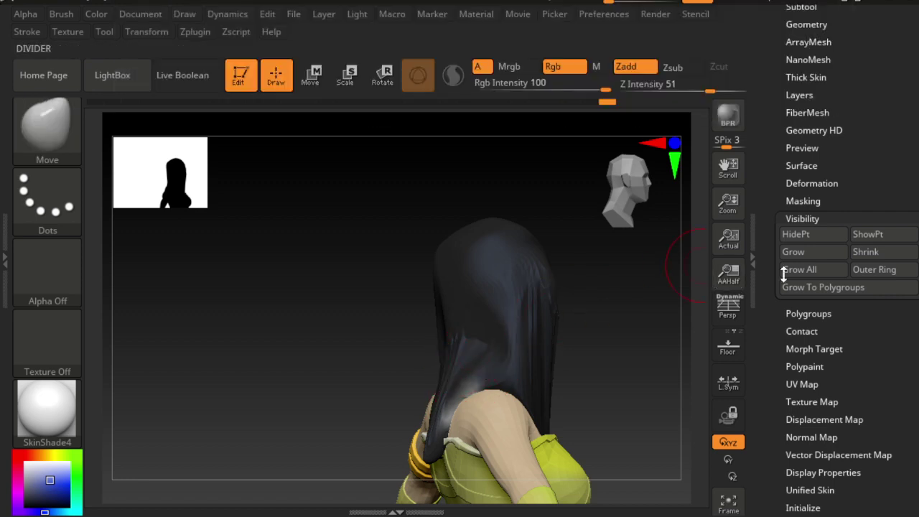
Make the hair subtool PM3D_Sphere3D1 active and turn the model to view it.
{"action": "left_click_drag", "start_coordinate": [786, 7], "coordinate": [786, 329]}
{"action": "left_click", "coordinate": [786, 330]}
{"action": "mouse_move", "coordinate": [832, 111]}
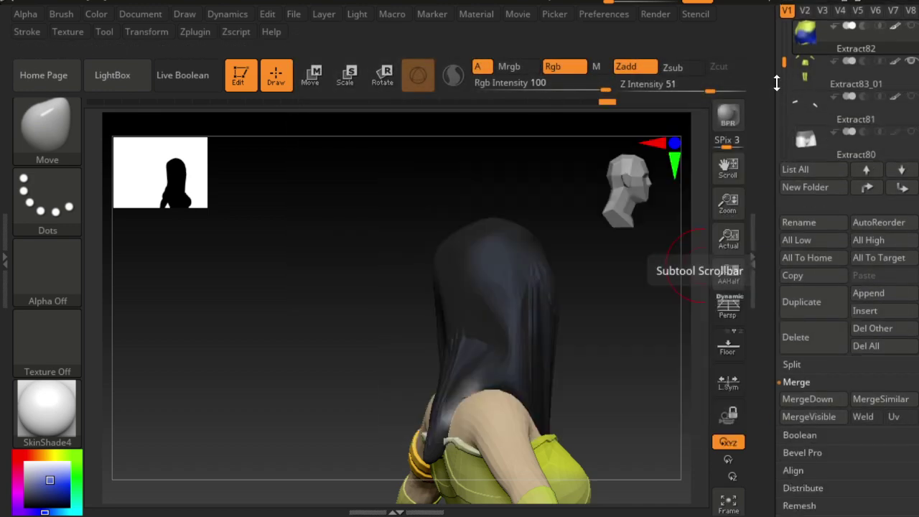
{"action": "left_click_drag", "start_coordinate": [784, 97], "coordinate": [781, 122]}
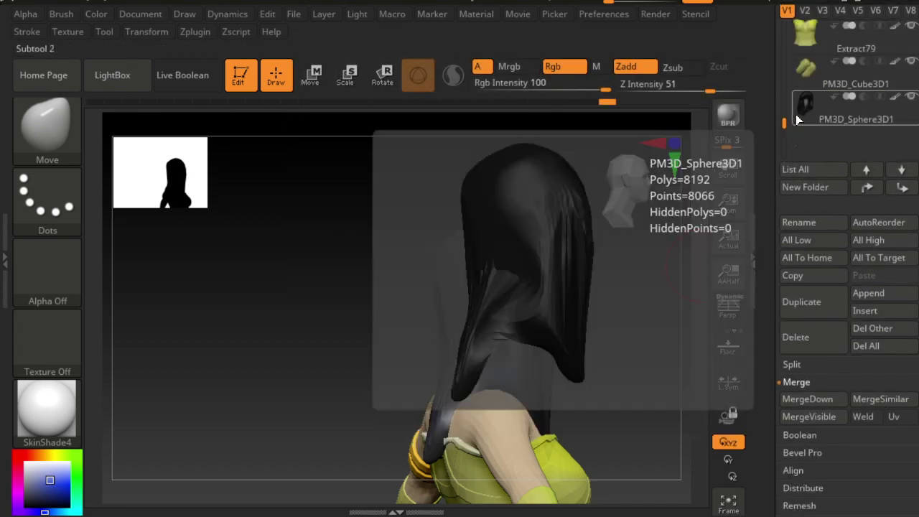
{"action": "left_click", "coordinate": [807, 111]}
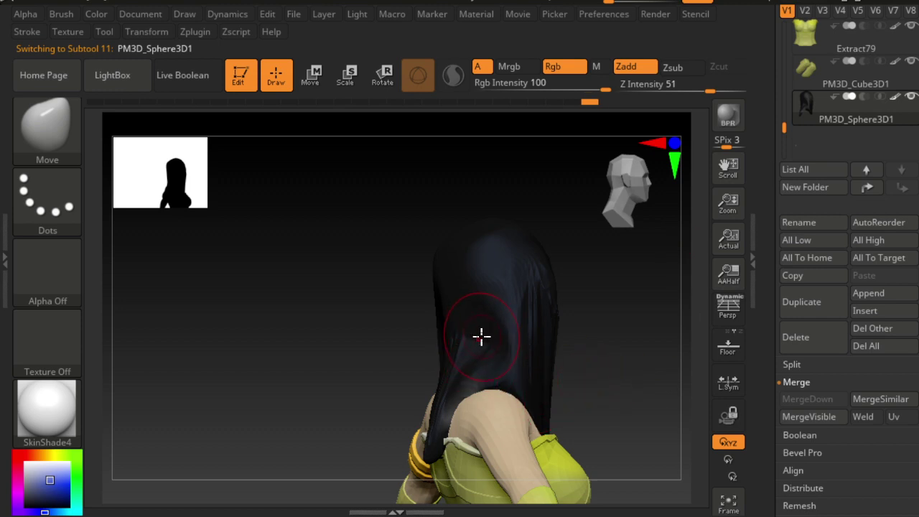
{"action": "left_click_drag", "start_coordinate": [621, 380], "coordinate": [496, 355]}
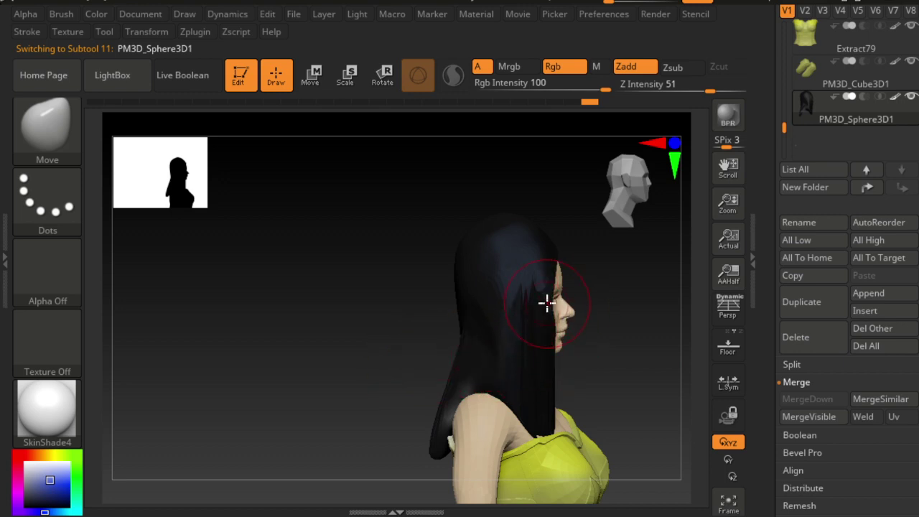
{"action": "left_click_drag", "start_coordinate": [649, 343], "coordinate": [682, 291]}
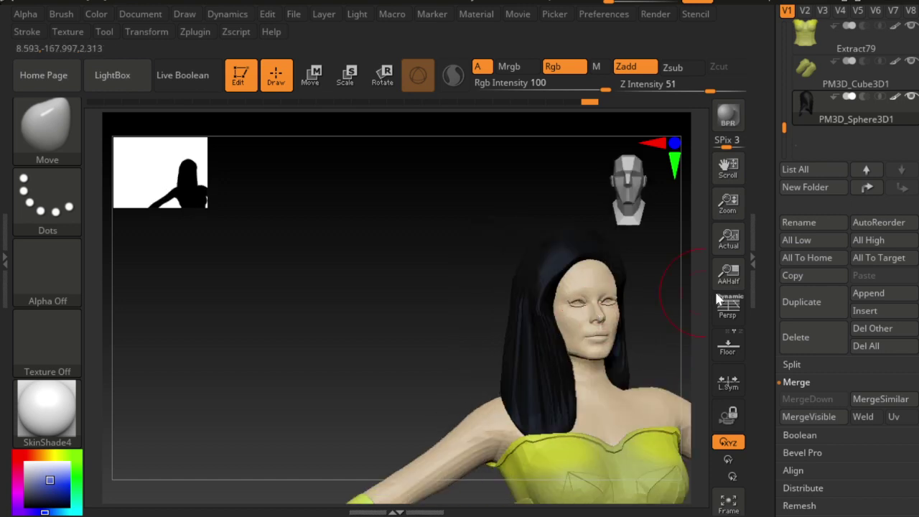
{"action": "left_click_drag", "start_coordinate": [447, 320], "coordinate": [505, 337]}
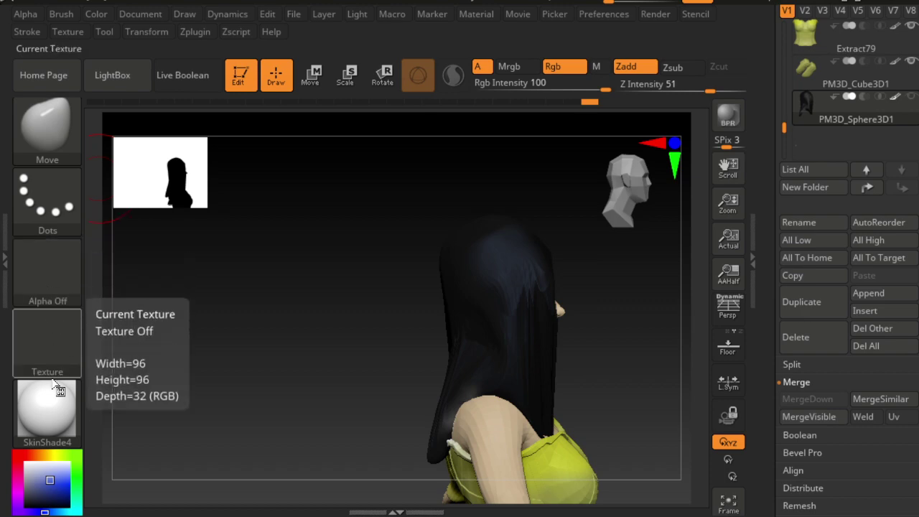
Browse the Texture, Stroke, Brush and Alpha palettes without changing anything.
{"action": "left_click", "coordinate": [47, 408]}
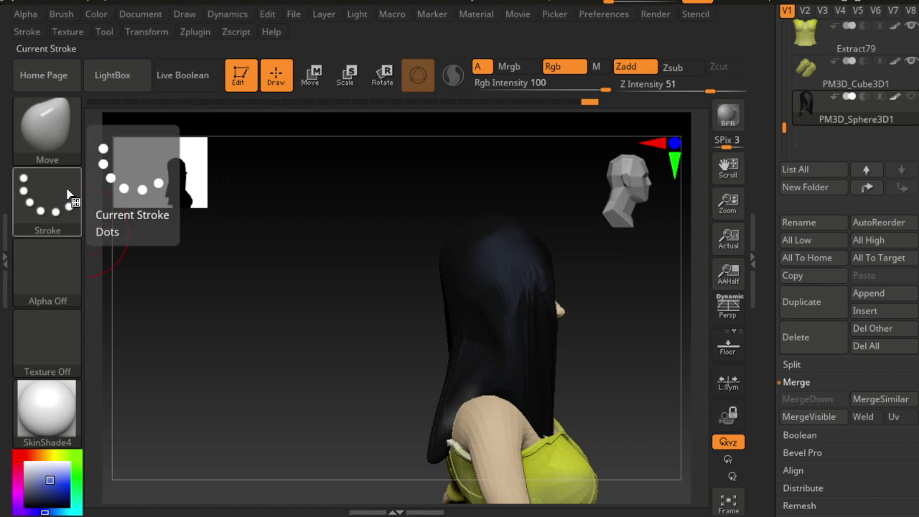
{"action": "left_click", "coordinate": [69, 194]}
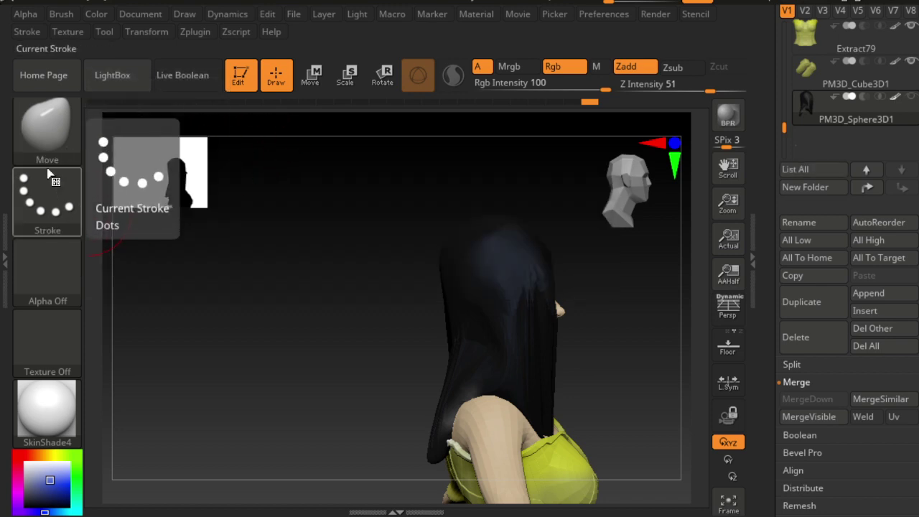
{"action": "left_click", "coordinate": [60, 142]}
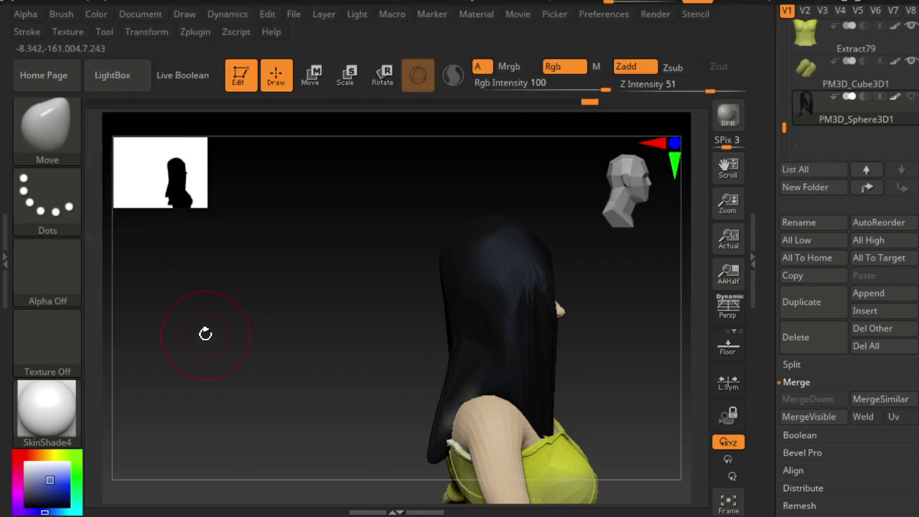
{"action": "left_click", "coordinate": [50, 280]}
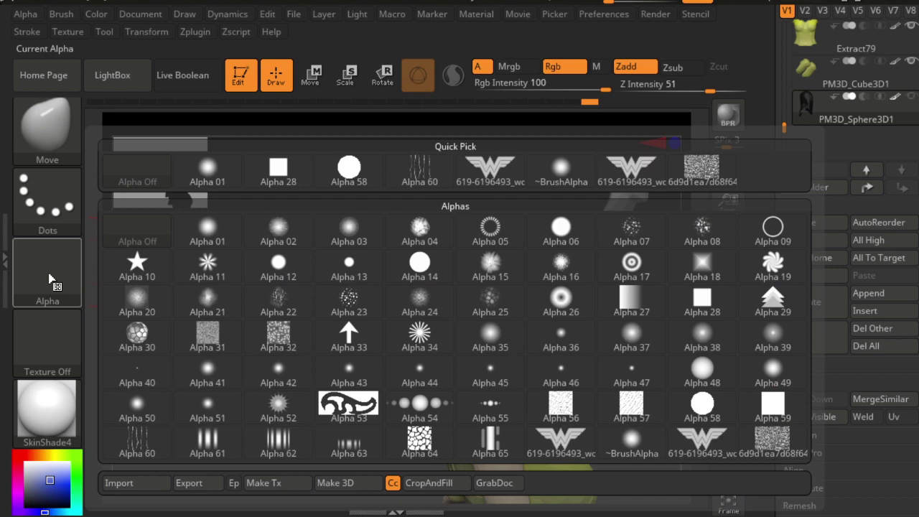
{"action": "left_click", "coordinate": [137, 233]}
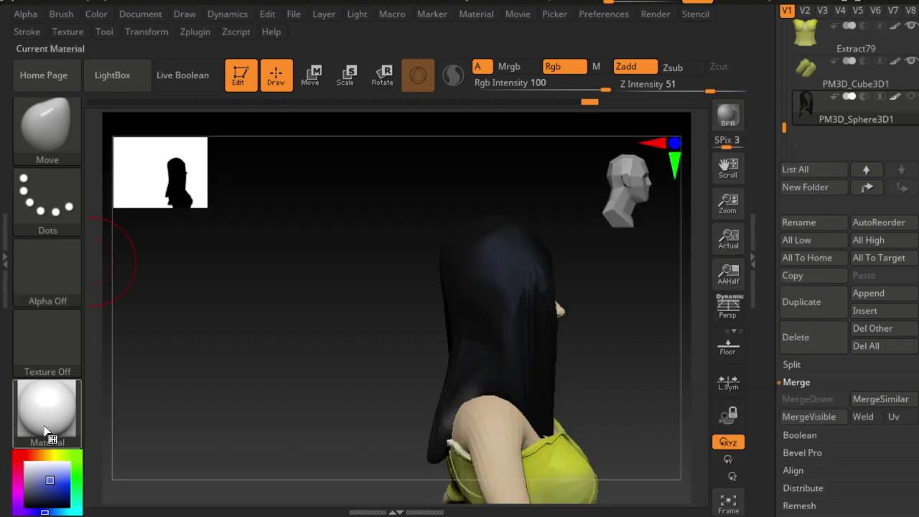
Preview the character in MatCap Red Wax, then in the grey Chalk material.
{"action": "mouse_move", "coordinate": [322, 377]}
{"action": "left_mouse_down"}
{"action": "mouse_move", "coordinate": [266, 372]}
{"action": "mouse_move", "coordinate": [277, 373]}
{"action": "left_mouse_up"}
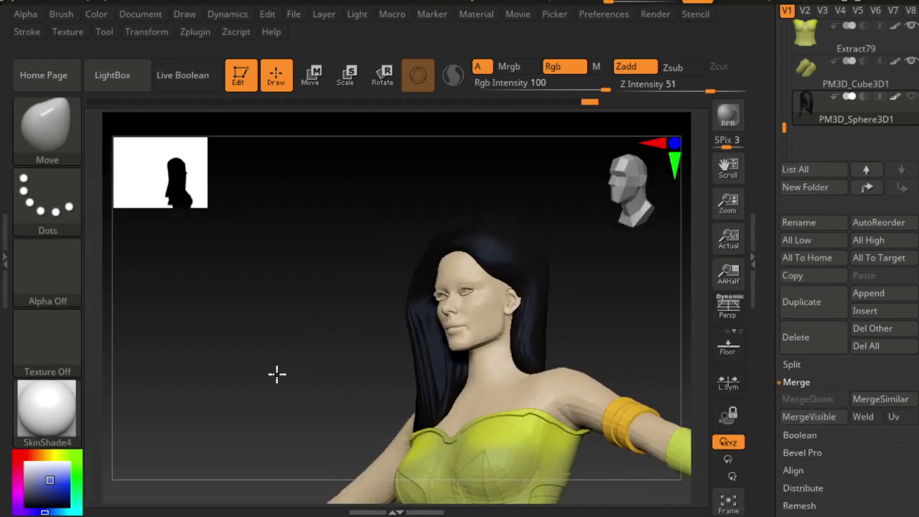
{"action": "left_click", "coordinate": [46, 408]}
{"action": "left_click", "coordinate": [151, 14]}
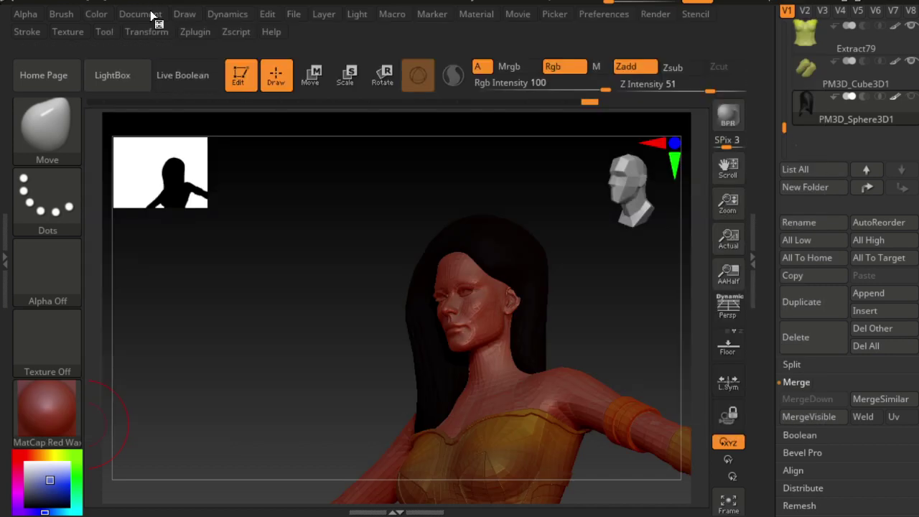
{"action": "left_click_drag", "start_coordinate": [372, 351], "coordinate": [502, 357]}
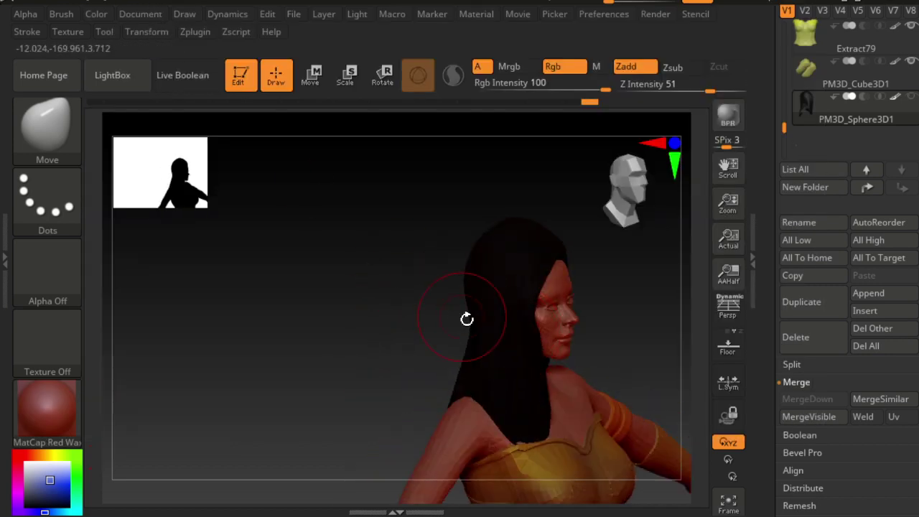
{"action": "left_click", "coordinate": [47, 407]}
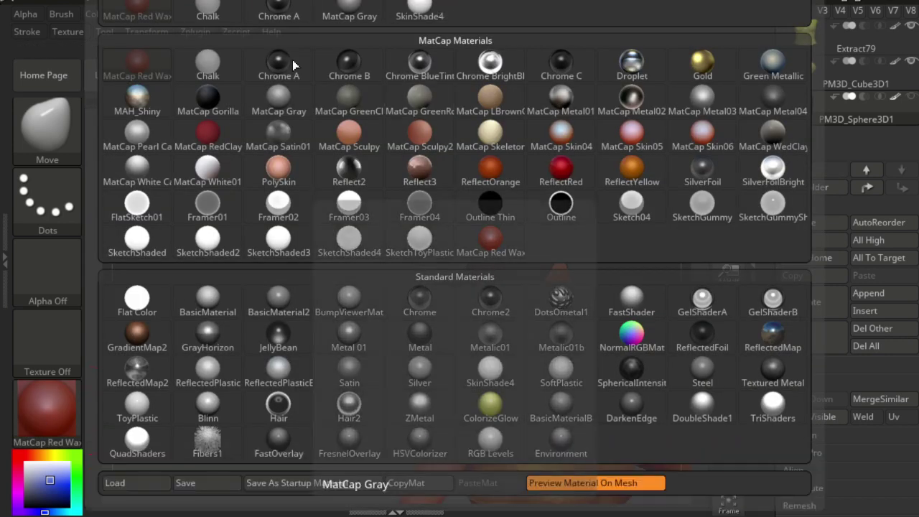
{"action": "left_click", "coordinate": [207, 63]}
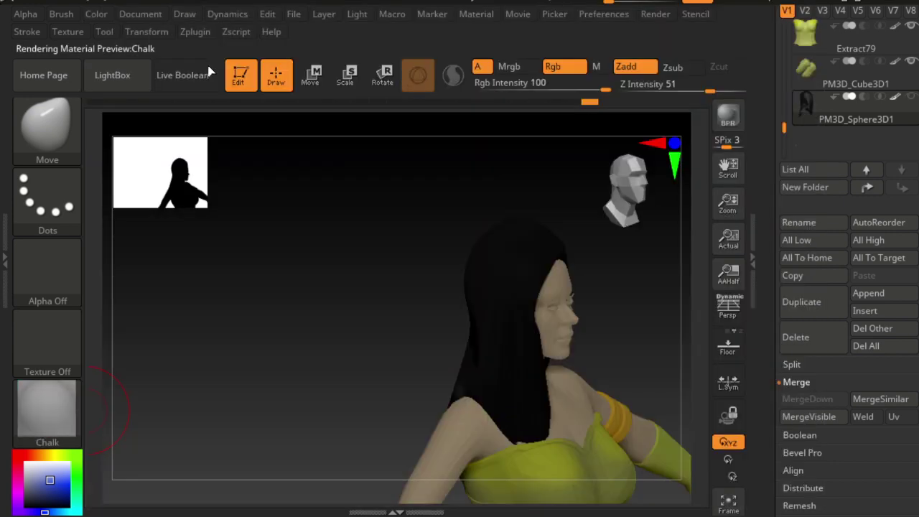
Return the character to SkinShade4 and QuickSave the project.
{"action": "left_click", "coordinate": [69, 426]}
{"action": "left_click", "coordinate": [415, 300]}
{"action": "mouse_move", "coordinate": [414, 300]}
{"action": "left_mouse_down"}
{"action": "mouse_move", "coordinate": [294, 275]}
{"action": "mouse_move", "coordinate": [349, 296]}
{"action": "mouse_move", "coordinate": [367, 324]}
{"action": "mouse_move", "coordinate": [384, 322]}
{"action": "left_mouse_up"}
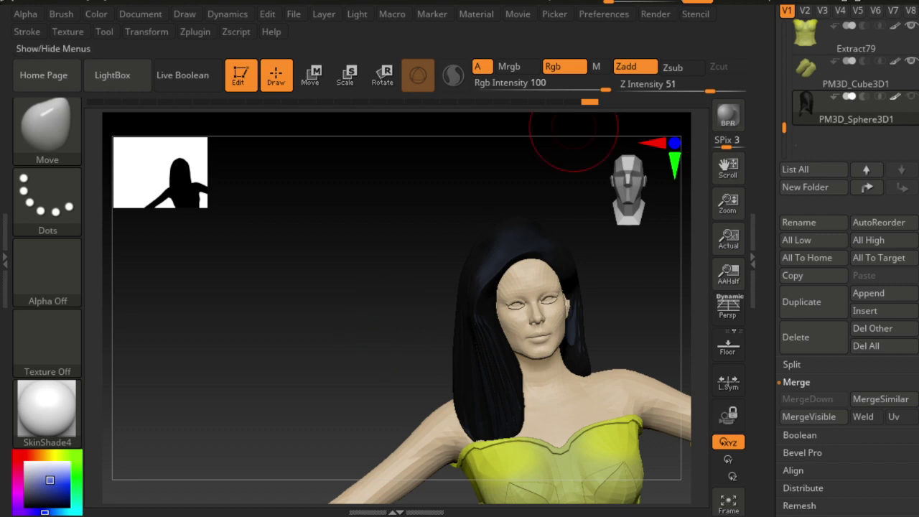
{"action": "left_click", "coordinate": [585, 6]}
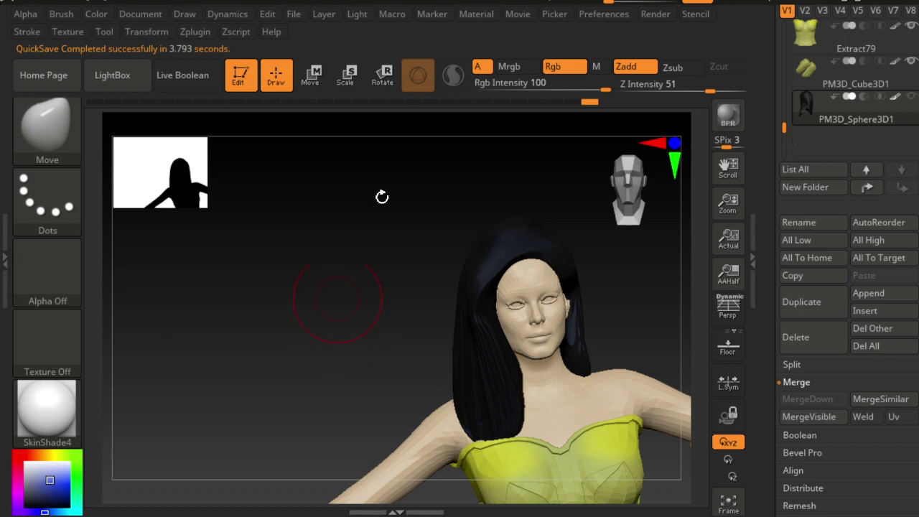
{"action": "left_click_drag", "start_coordinate": [340, 283], "coordinate": [341, 282]}
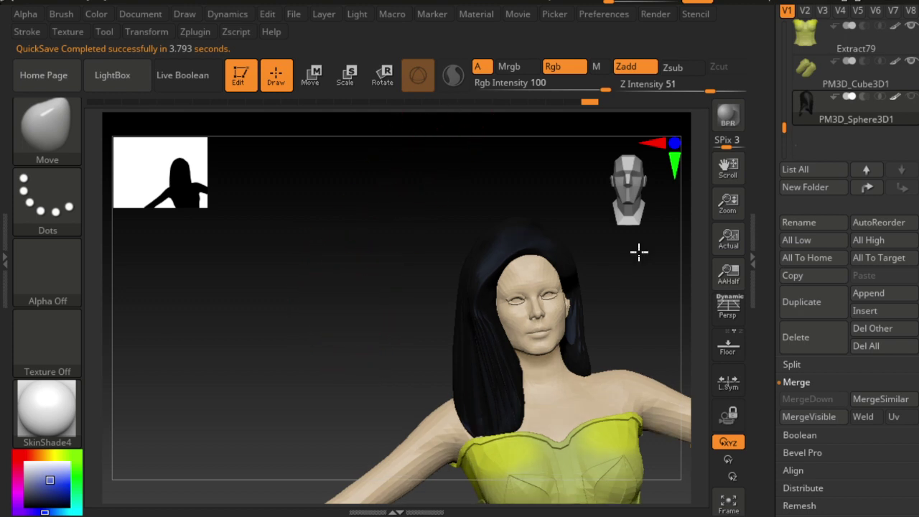
{"action": "left_click", "coordinate": [631, 188]}
{"action": "mouse_move", "coordinate": [591, 314]}
{"action": "left_mouse_down"}
{"action": "mouse_move", "coordinate": [567, 328]}
{"action": "mouse_move", "coordinate": [422, 334]}
{"action": "mouse_move", "coordinate": [497, 344]}
{"action": "mouse_move", "coordinate": [387, 338]}
{"action": "mouse_move", "coordinate": [499, 355]}
{"action": "mouse_move", "coordinate": [529, 343]}
{"action": "left_mouse_up"}
{"action": "key", "text": "ctrl"}
{"action": "key", "text": "ctrl"}
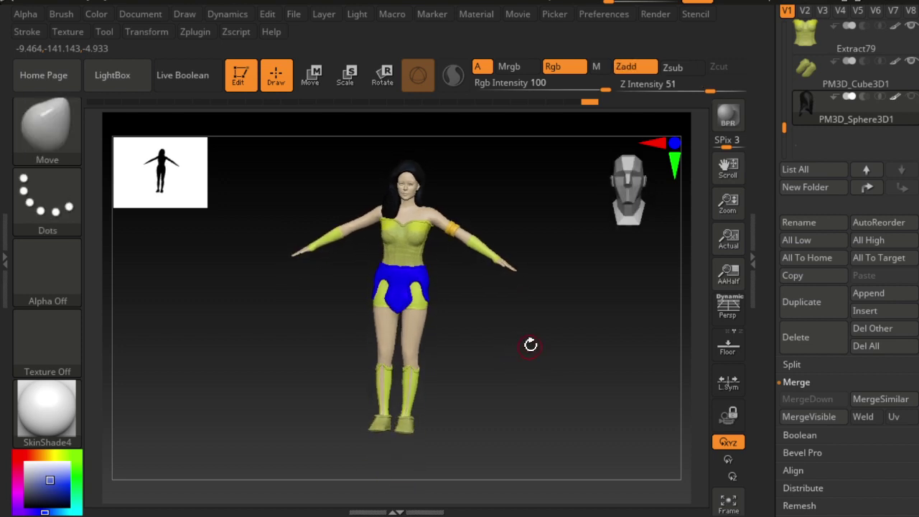
{"action": "key", "text": "ctrl"}
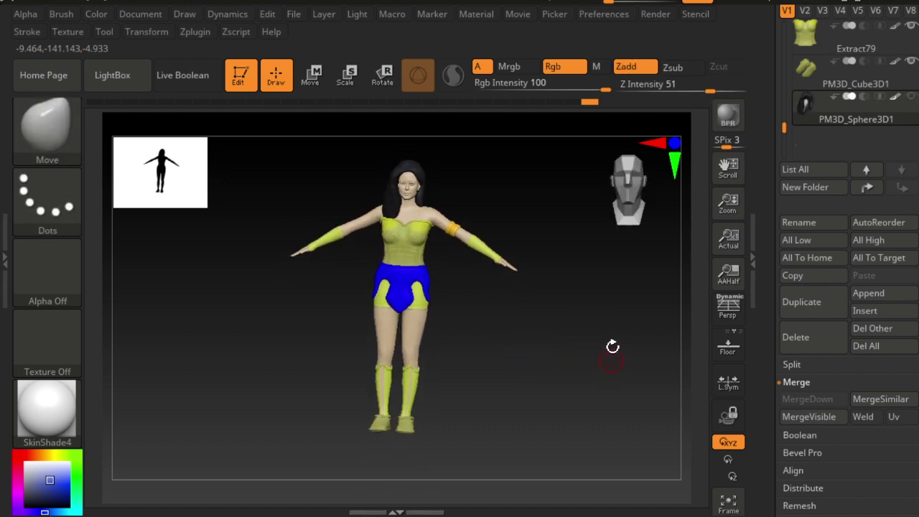
{"action": "left_click_drag", "start_coordinate": [642, 213], "coordinate": [639, 188]}
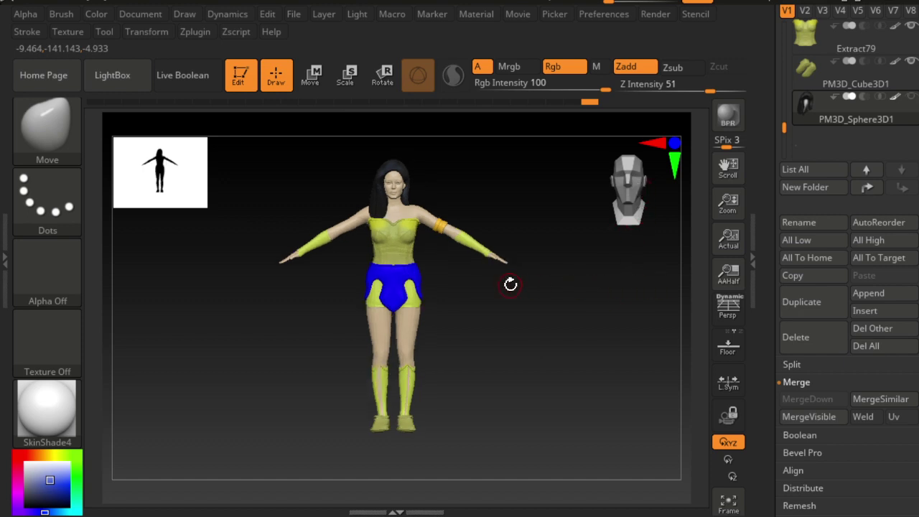
{"action": "right_click_drag", "start_coordinate": [466, 285], "coordinate": [484, 324], "text": "ctrl"}
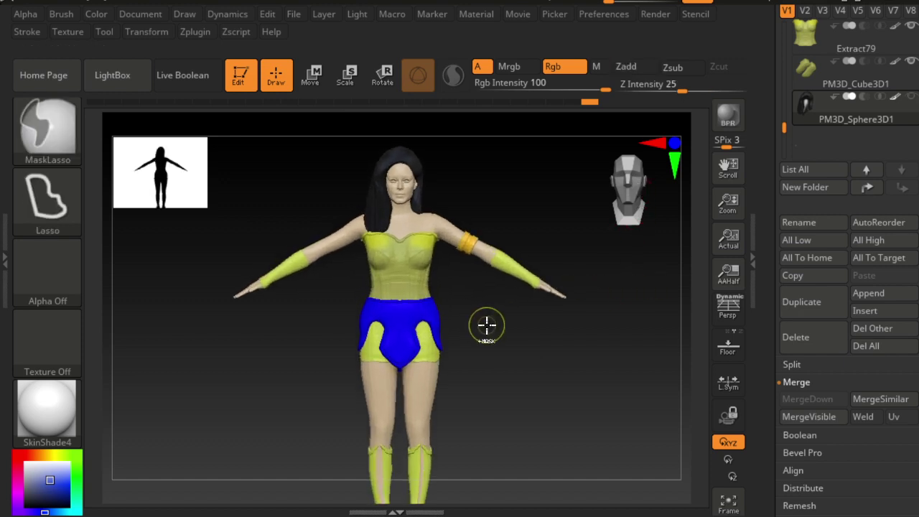
{"action": "right_click", "coordinate": [515, 207]}
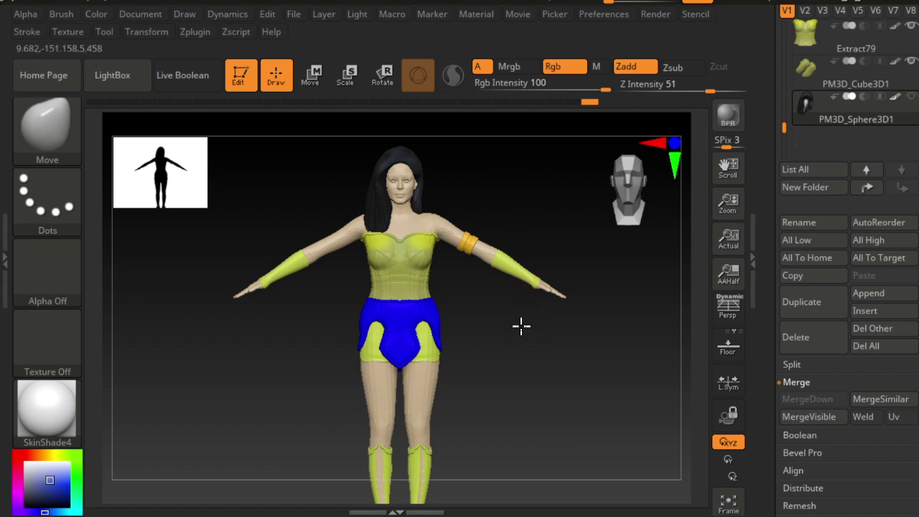
{"action": "left_click_drag", "start_coordinate": [521, 323], "coordinate": [466, 326]}
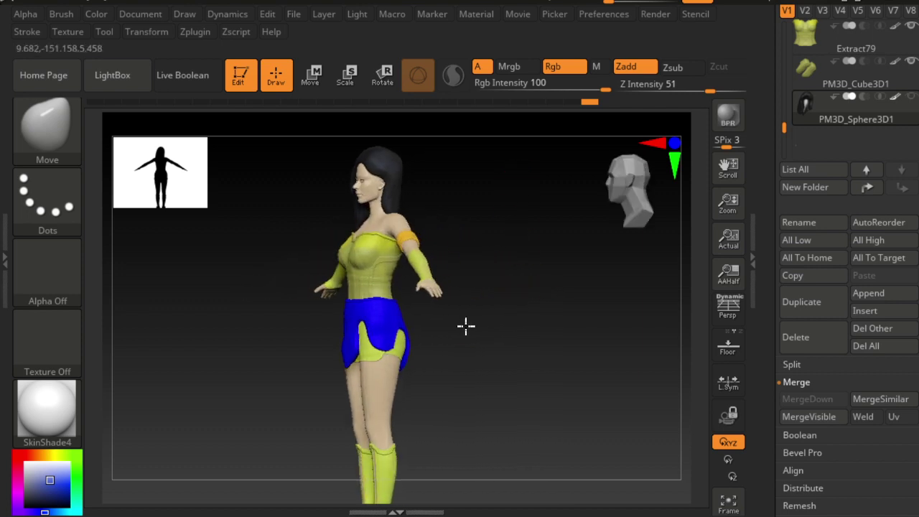
{"action": "left_click_drag", "start_coordinate": [466, 326], "coordinate": [634, 322]}
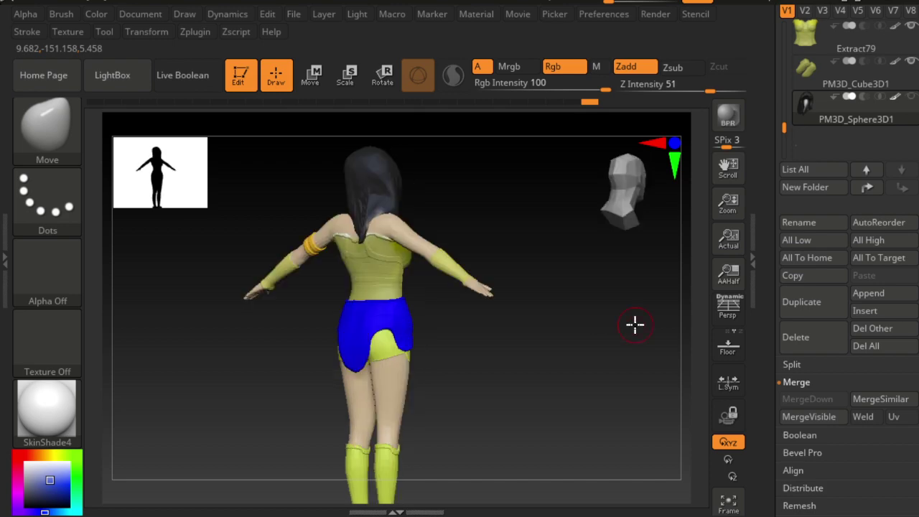
Select the hair SubTool, choose the Move brush and rotate to the back view.
{"action": "left_click", "coordinate": [843, 104]}
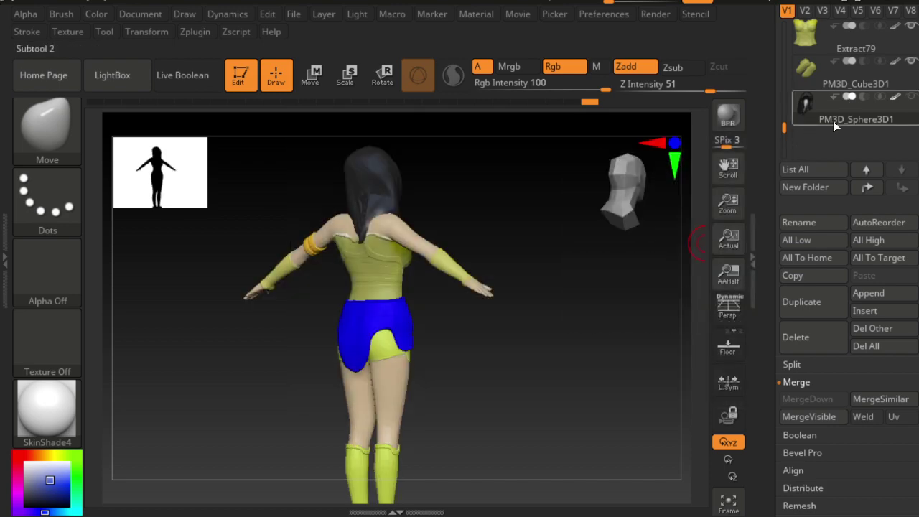
{"action": "left_click", "coordinate": [61, 116]}
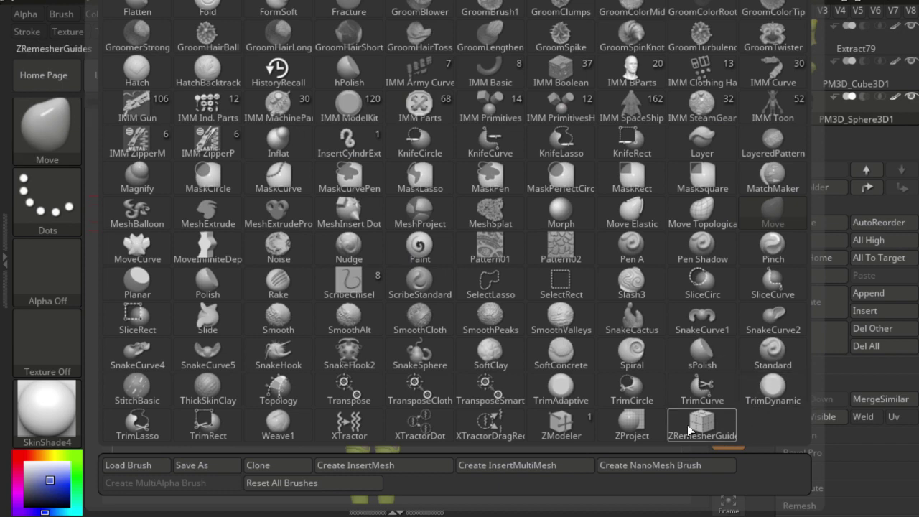
{"action": "left_click", "coordinate": [448, 396]}
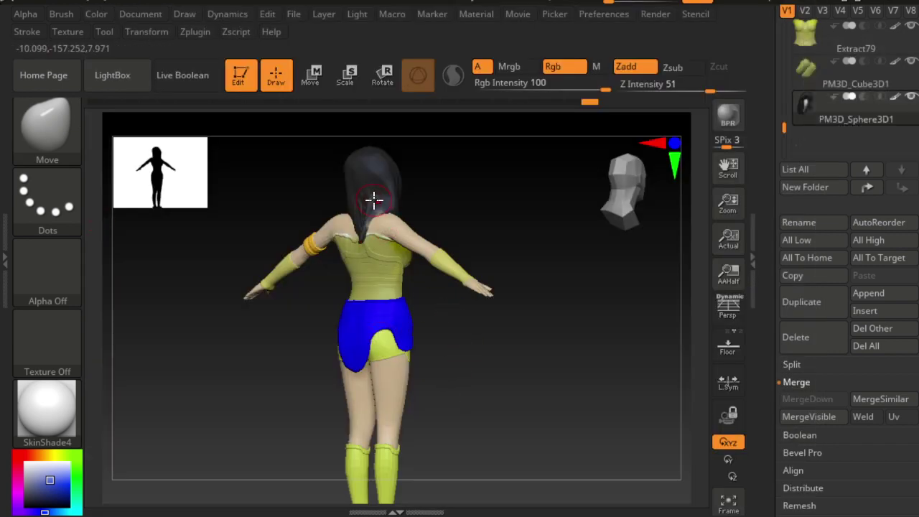
{"action": "left_click_drag", "start_coordinate": [537, 220], "coordinate": [370, 201]}
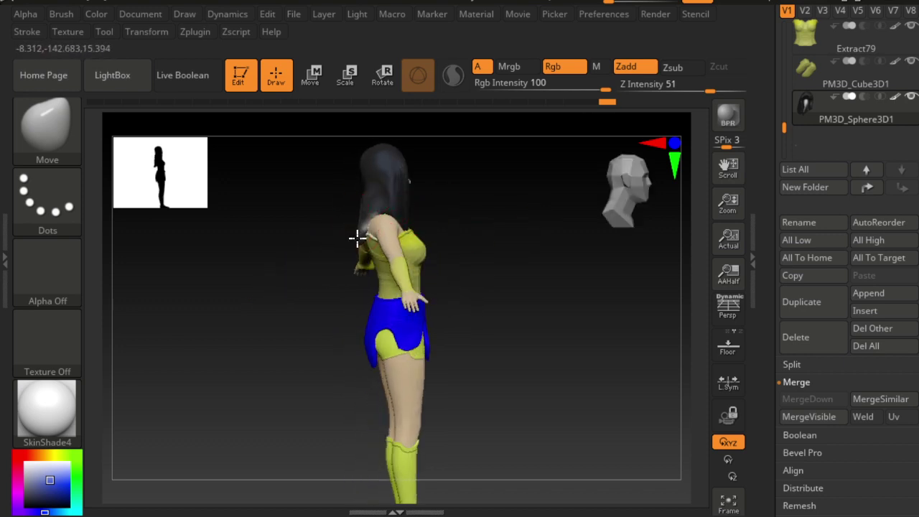
{"action": "mouse_move", "coordinate": [448, 258]}
{"action": "left_mouse_down"}
{"action": "mouse_move", "coordinate": [486, 246]}
{"action": "mouse_move", "coordinate": [385, 223]}
{"action": "left_mouse_up"}
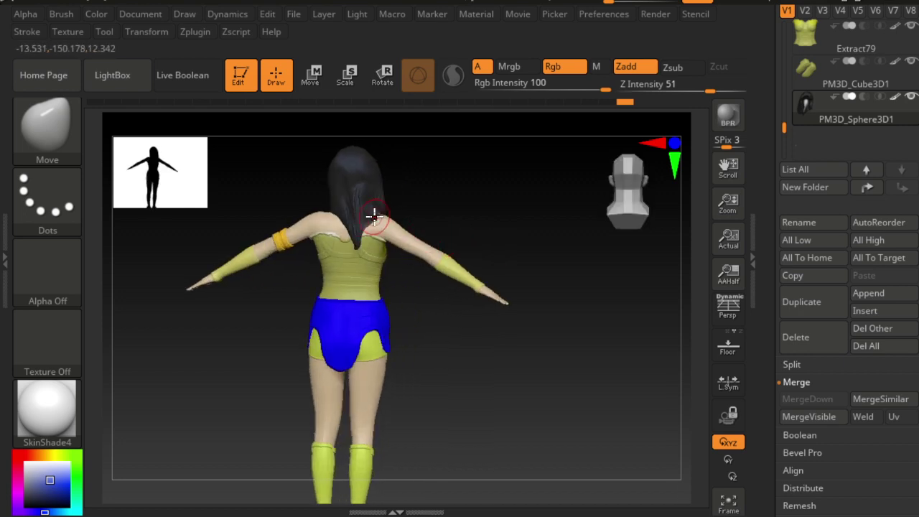
Mask with Ctrl and pull the back hair down over the upper back.
{"action": "key", "text": "ctrl"}
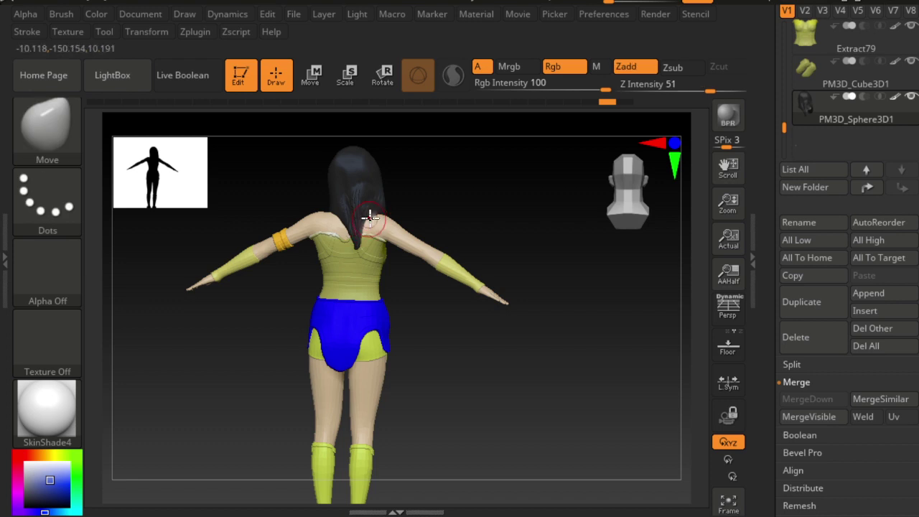
{"action": "left_click", "coordinate": [375, 222], "text": "ctrl"}
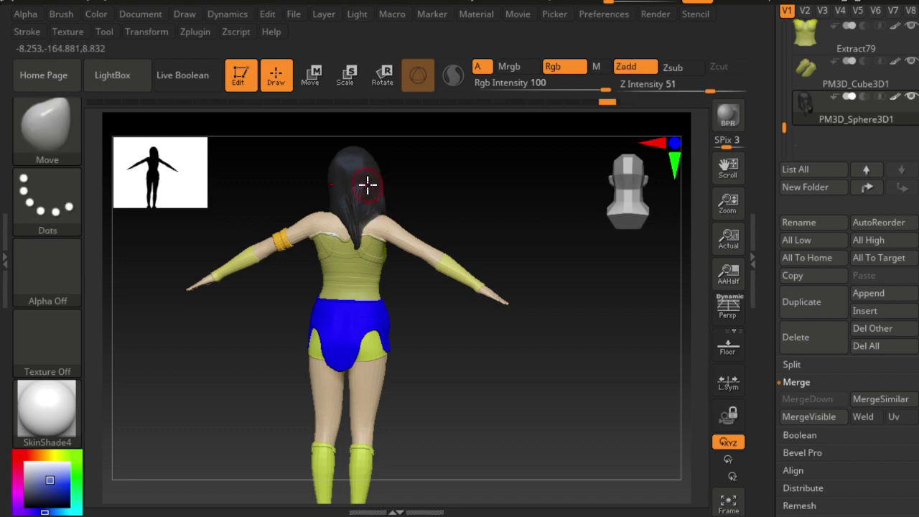
{"action": "left_click", "coordinate": [356, 223]}
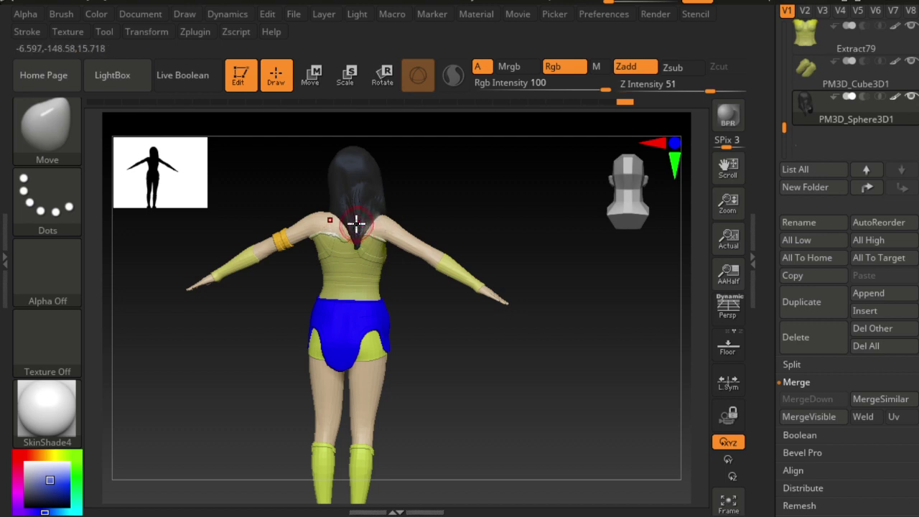
{"action": "left_click", "coordinate": [367, 214]}
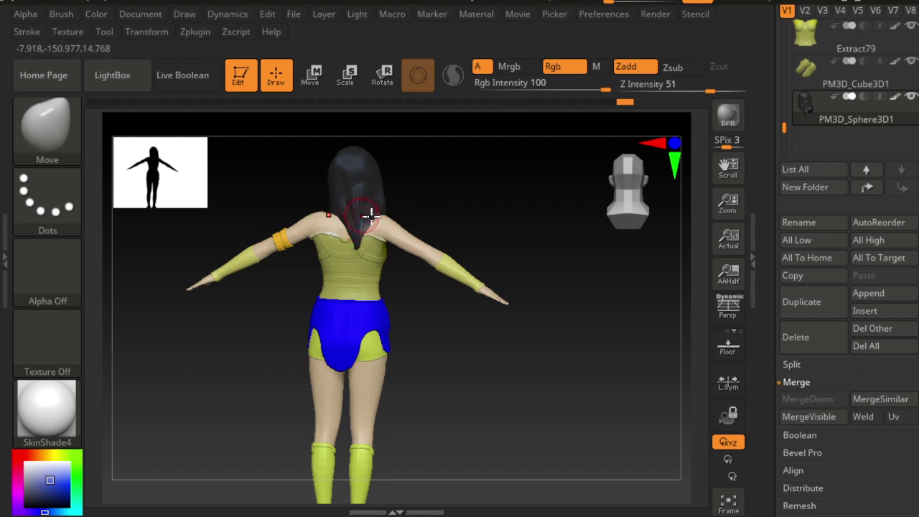
{"action": "left_click_drag", "start_coordinate": [517, 257], "coordinate": [567, 263]}
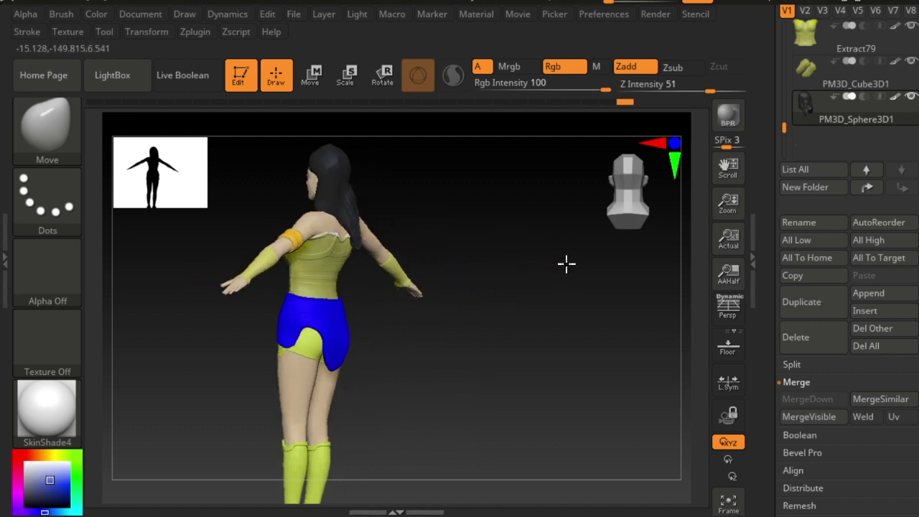
{"action": "left_click", "coordinate": [354, 198]}
{"action": "mouse_move", "coordinate": [361, 180]}
{"action": "left_mouse_down"}
{"action": "mouse_move", "coordinate": [408, 188]}
{"action": "mouse_move", "coordinate": [354, 181]}
{"action": "mouse_move", "coordinate": [343, 206]}
{"action": "mouse_move", "coordinate": [259, 223]}
{"action": "left_mouse_up"}
{"action": "left_click", "coordinate": [345, 199]}
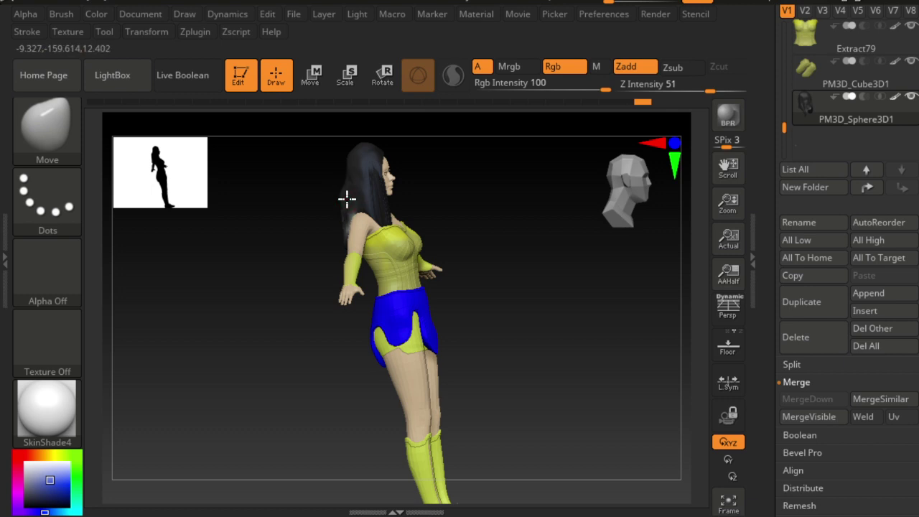
{"action": "left_click_drag", "start_coordinate": [283, 222], "coordinate": [287, 210]}
Smooth the hair surface and rotate around to check its new shape.
{"action": "key", "text": "ctrl"}
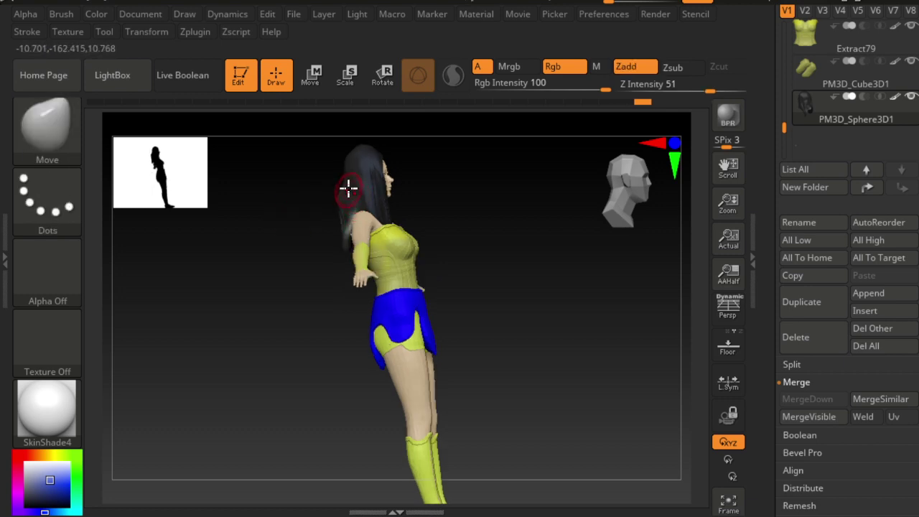
{"action": "key", "text": "shift"}
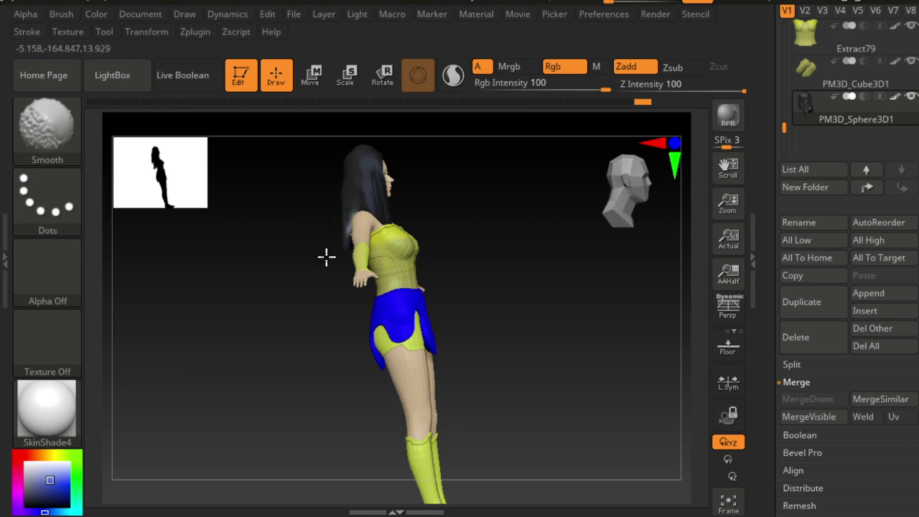
{"action": "left_click_drag", "start_coordinate": [324, 259], "coordinate": [349, 206]}
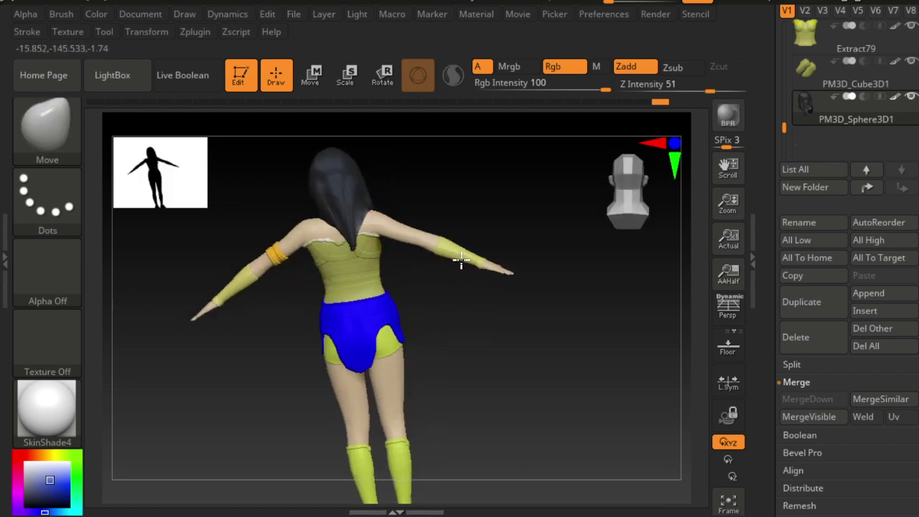
{"action": "mouse_move", "coordinate": [440, 327]}
{"action": "left_mouse_down"}
{"action": "mouse_move", "coordinate": [509, 295]}
{"action": "mouse_move", "coordinate": [499, 262]}
{"action": "left_mouse_up"}
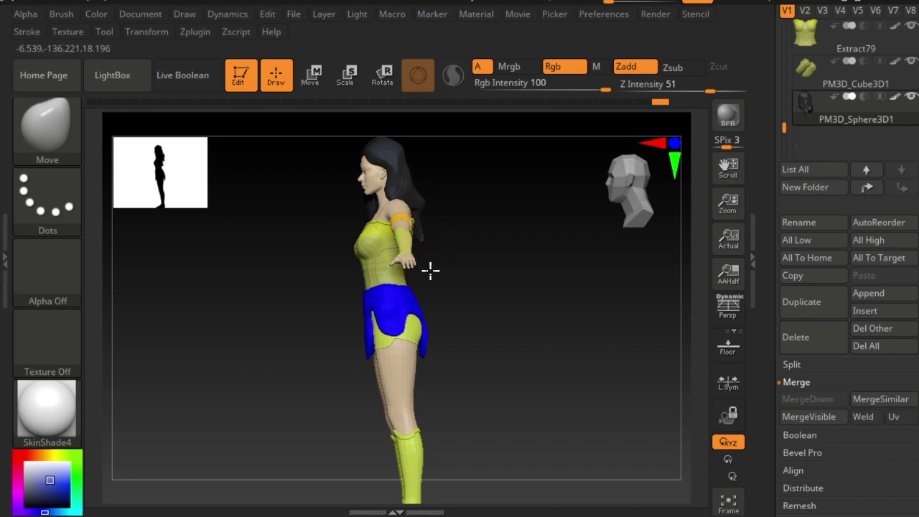
{"action": "mouse_move", "coordinate": [431, 269]}
{"action": "left_mouse_down"}
{"action": "mouse_move", "coordinate": [438, 251]}
{"action": "mouse_move", "coordinate": [345, 279]}
{"action": "left_mouse_up"}
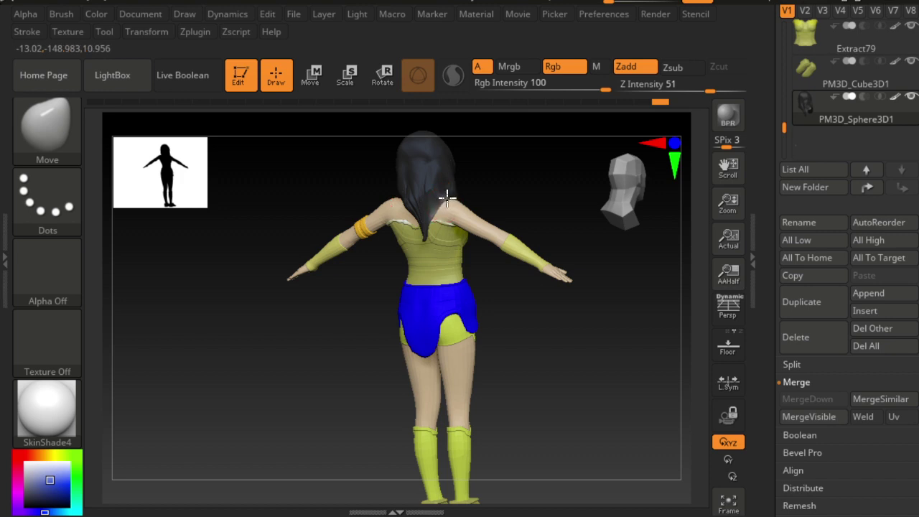
{"action": "mouse_move", "coordinate": [457, 182]}
{"action": "left_mouse_down"}
{"action": "mouse_move", "coordinate": [376, 205]}
{"action": "mouse_move", "coordinate": [382, 228]}
{"action": "left_mouse_up"}
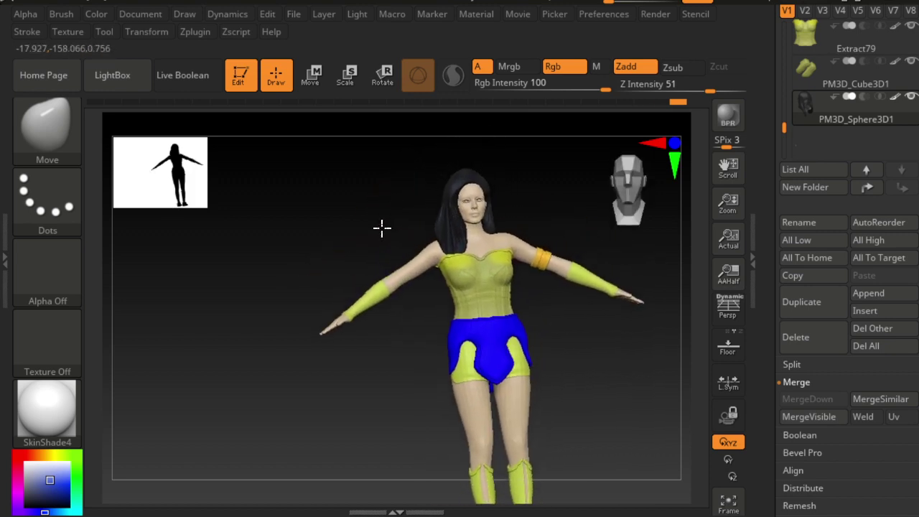
Zoom in to check the face, zoom back out, and QuickSave the project.
{"action": "scroll", "coordinate": [387, 215], "scroll_direction": "up", "scroll_amount": 5}
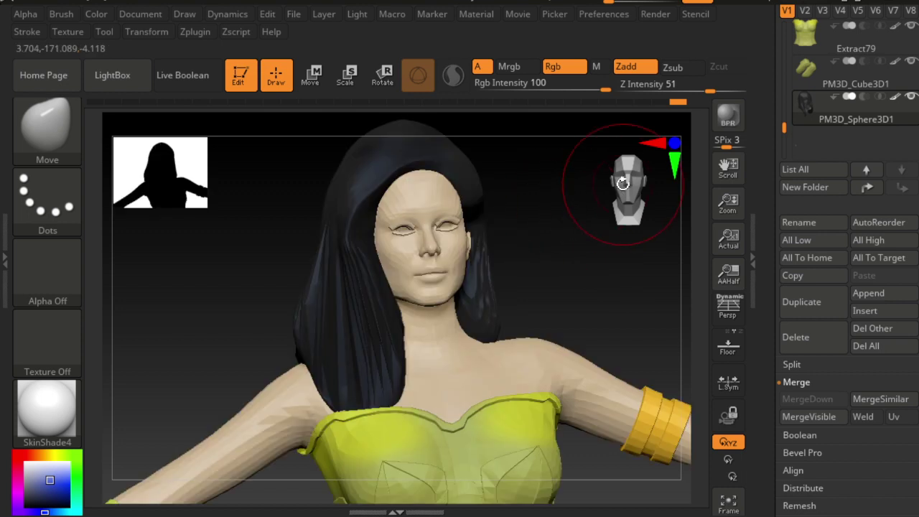
{"action": "left_click_drag", "start_coordinate": [622, 183], "coordinate": [636, 180], "text": "alt"}
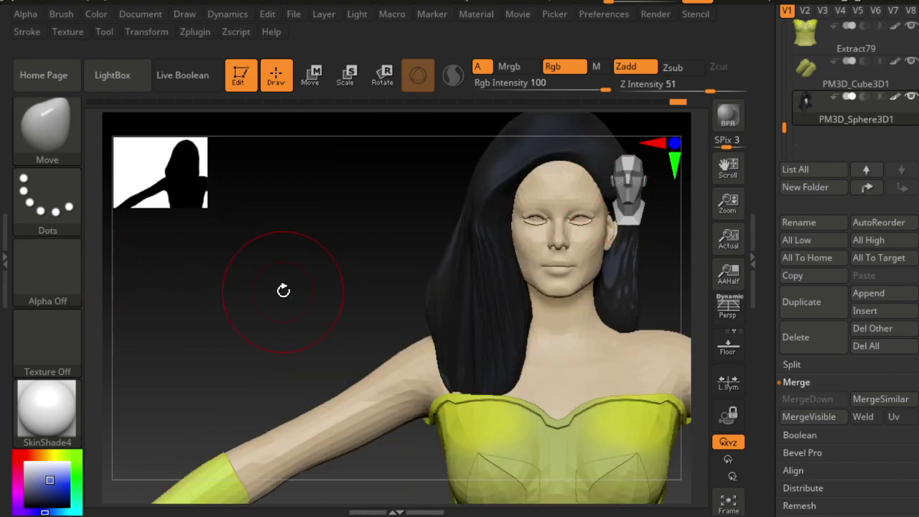
{"action": "key", "text": "ctrl"}
{"action": "scroll", "coordinate": [280, 266], "scroll_direction": "down", "scroll_amount": 3}
{"action": "scroll", "coordinate": [390, 285], "scroll_direction": "down", "scroll_amount": 2}
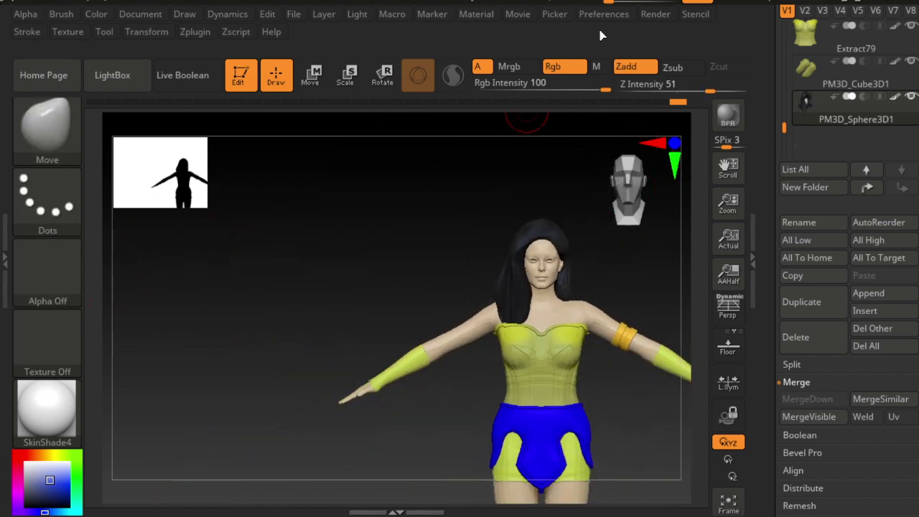
{"action": "left_click", "coordinate": [570, 1]}
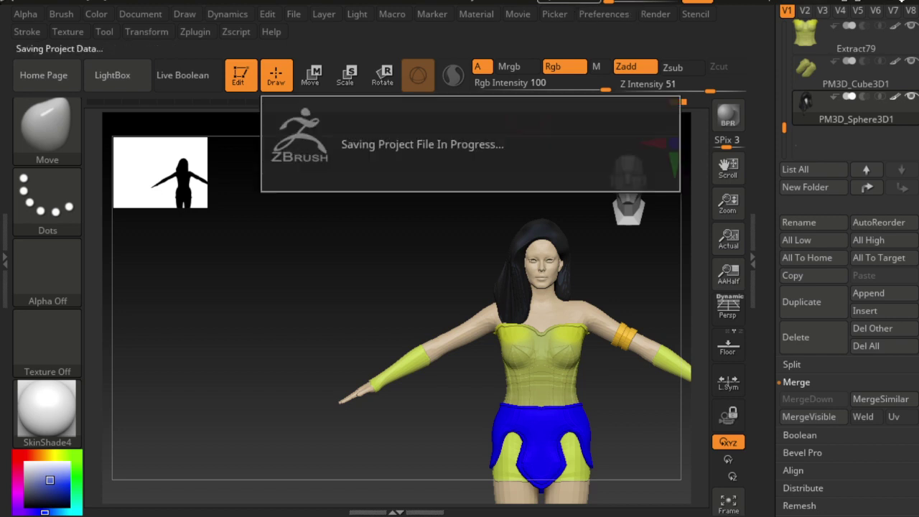